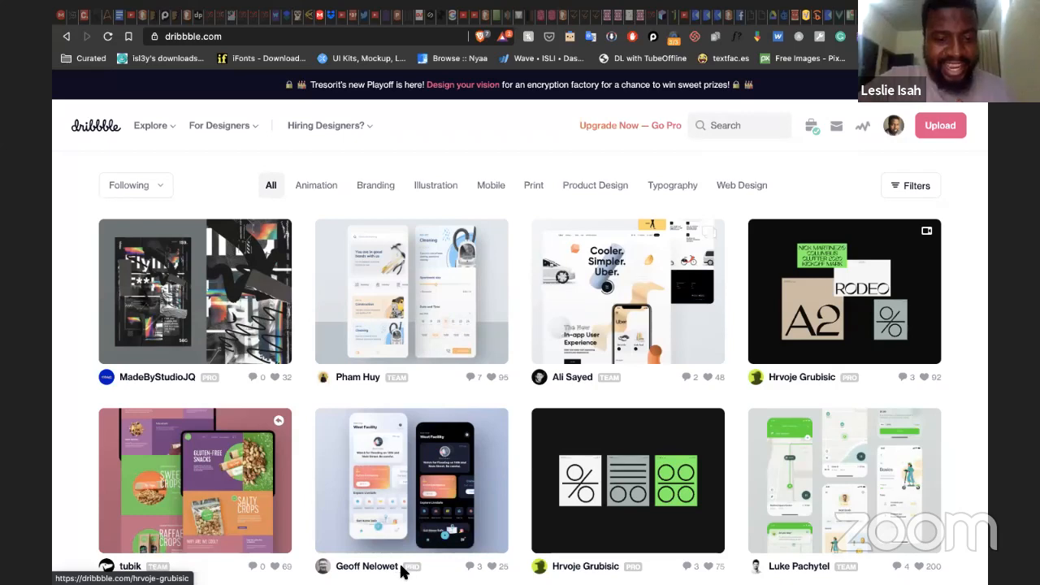
Step: Switch to Figma and open the Stutern Lecture Slides file
mouse_move(398, 577)
click(347, 573)
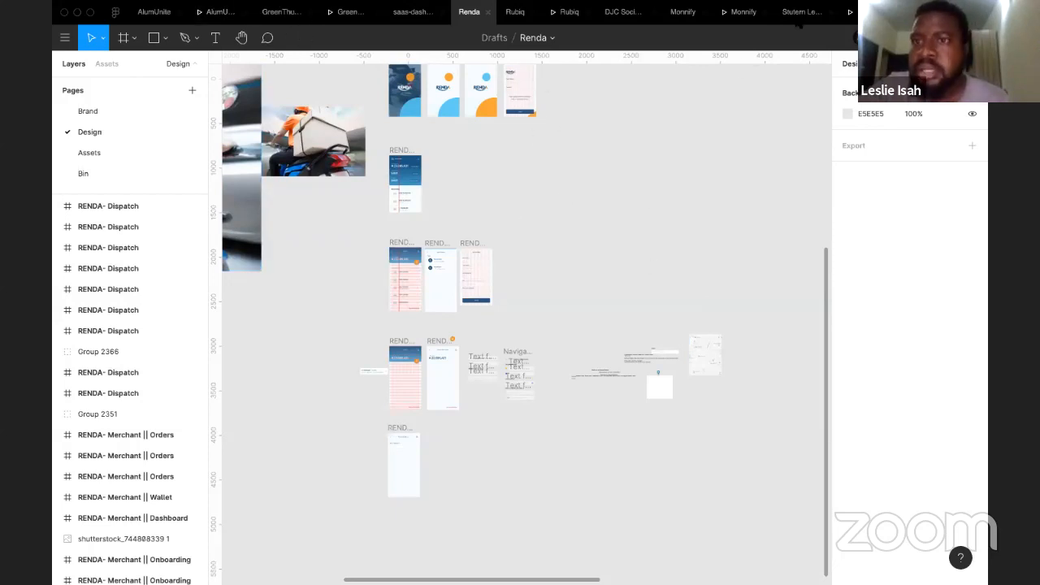
click(803, 12)
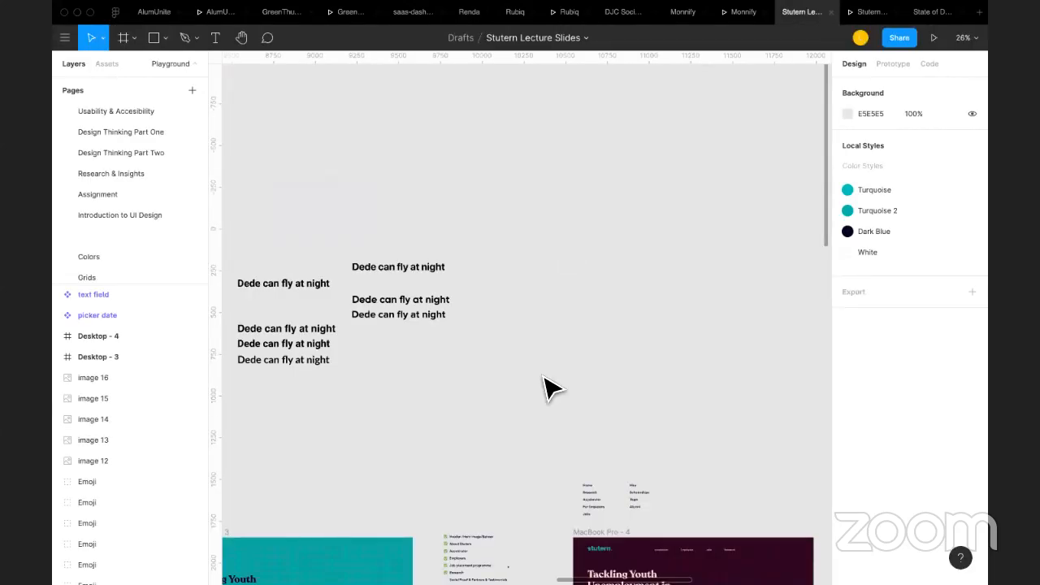
Step: Look over the landing page mockups, color swatches, typography samples and title slide on the Playground page
scroll(546, 387, down, 1)
scroll(546, 387, down, 5)
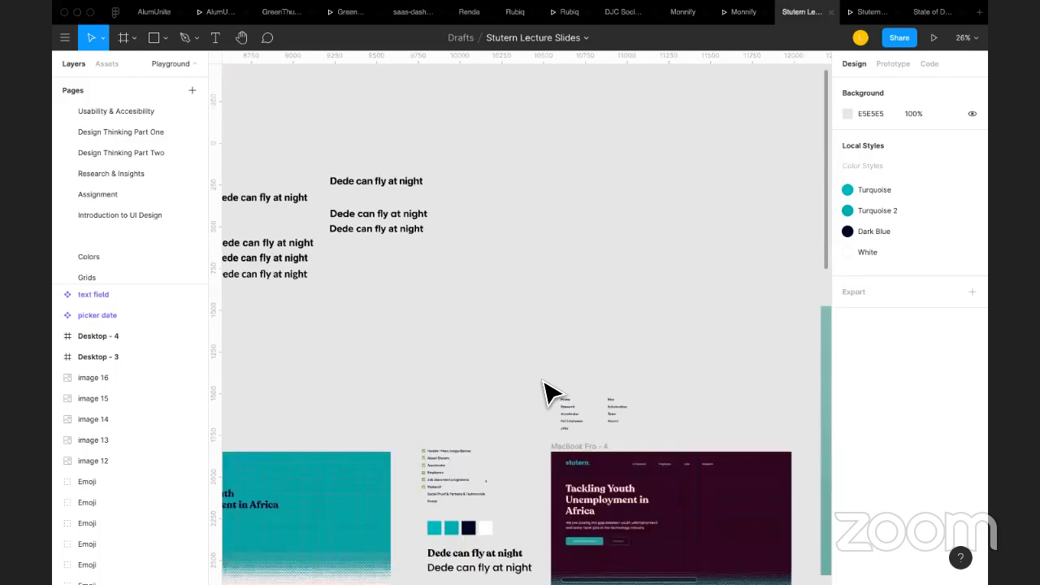
scroll(546, 390, down, 5)
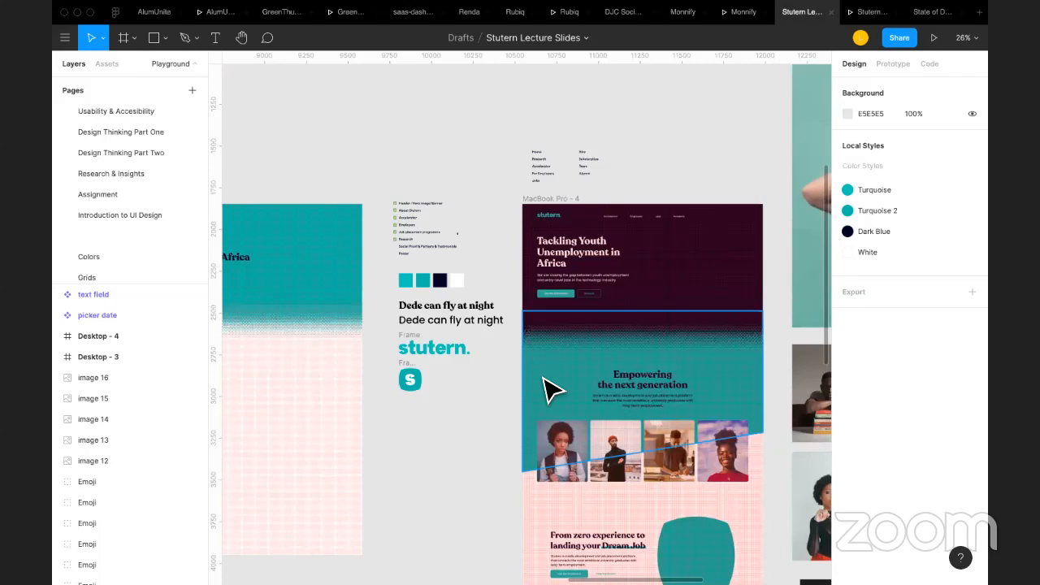
scroll(546, 391, down, 3)
scroll(508, 409, down, 3)
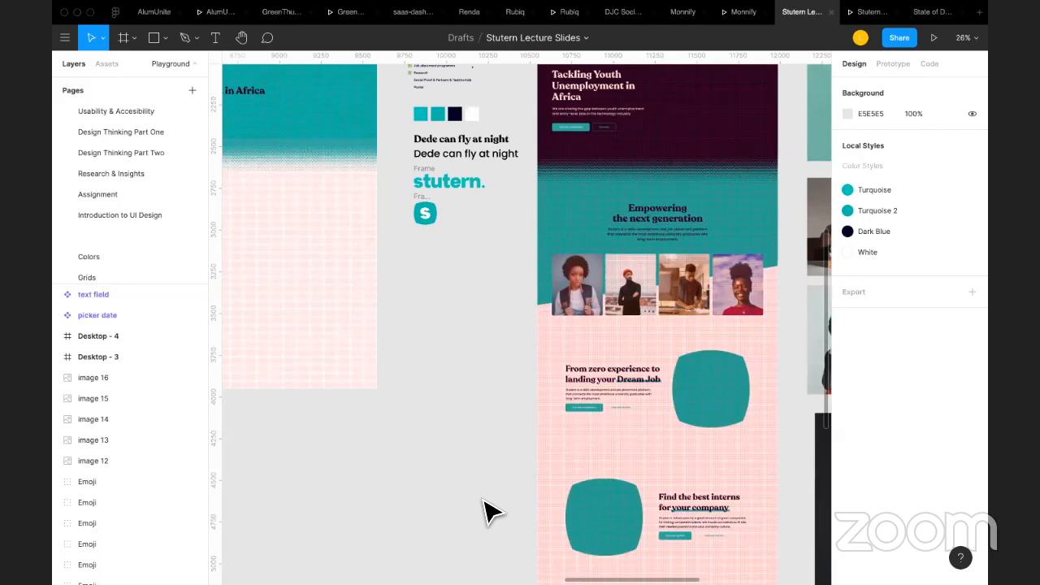
scroll(485, 512, left, 5)
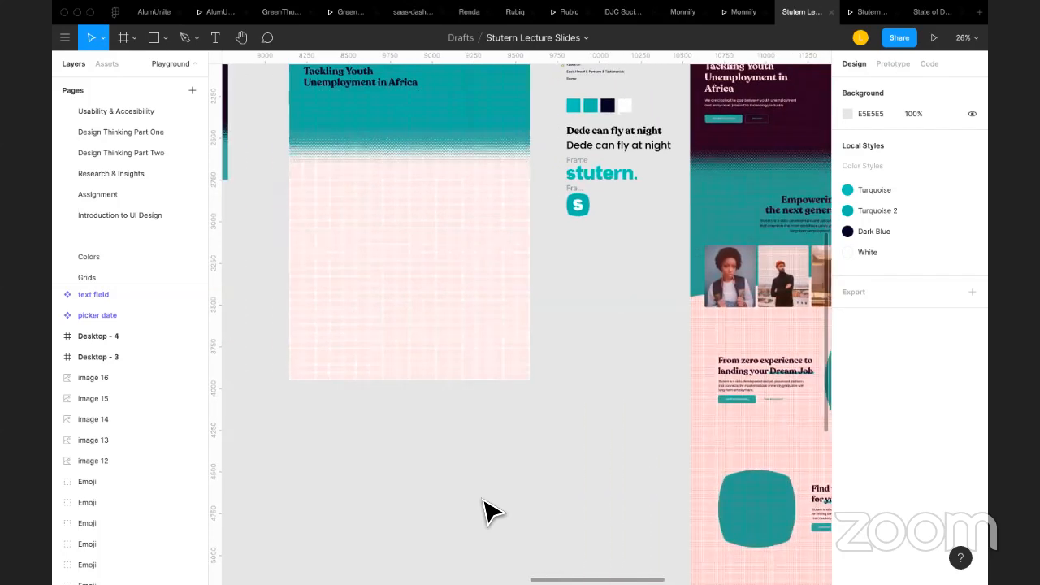
scroll(485, 512, left, 3)
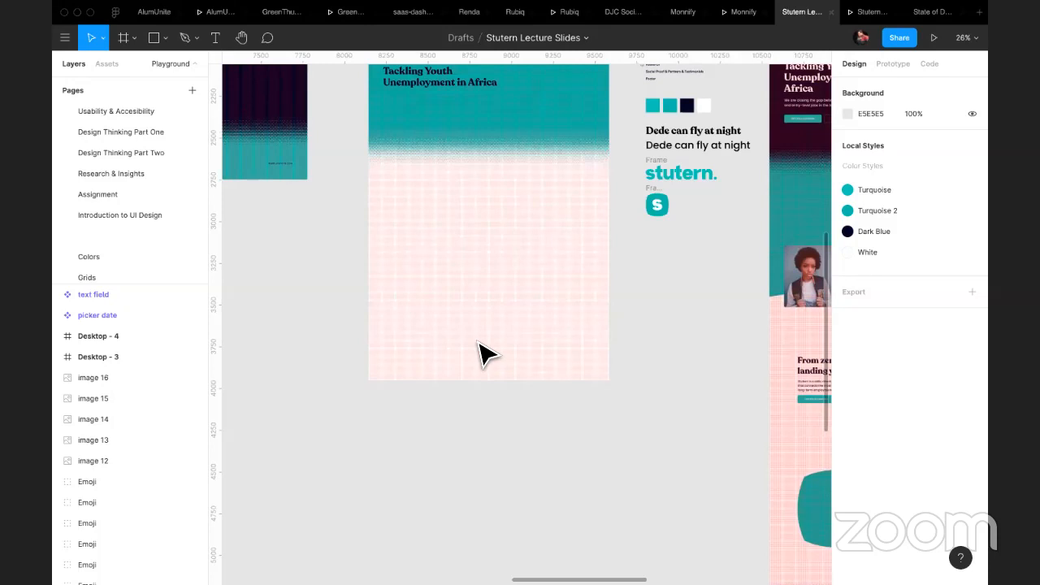
scroll(479, 354, left, 10)
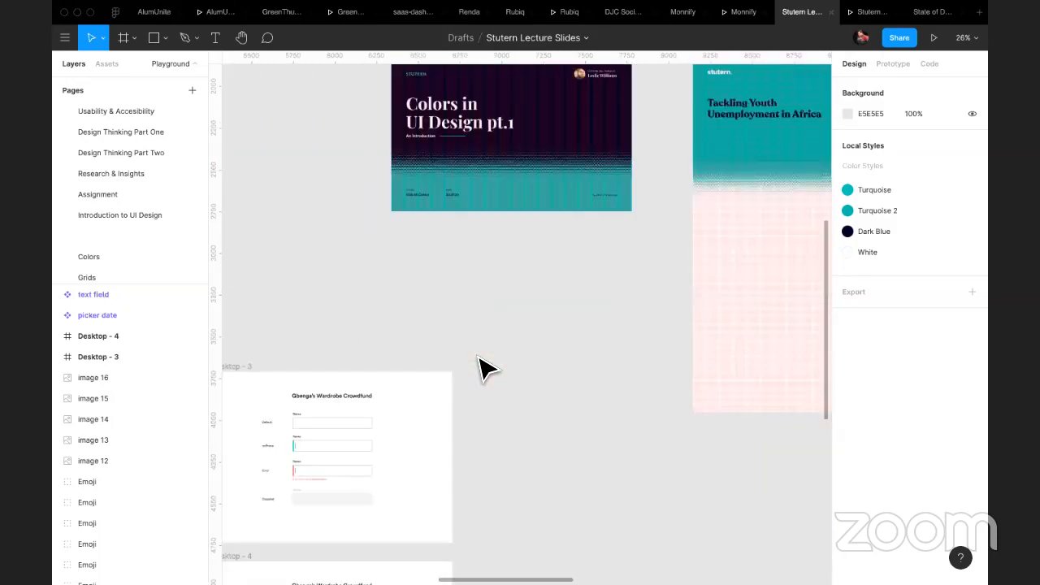
Step: Examine the text field states, button variants and date picker in and beside the Desktop - 3 and Desktop - 4 frames
scroll(496, 333, down, 4)
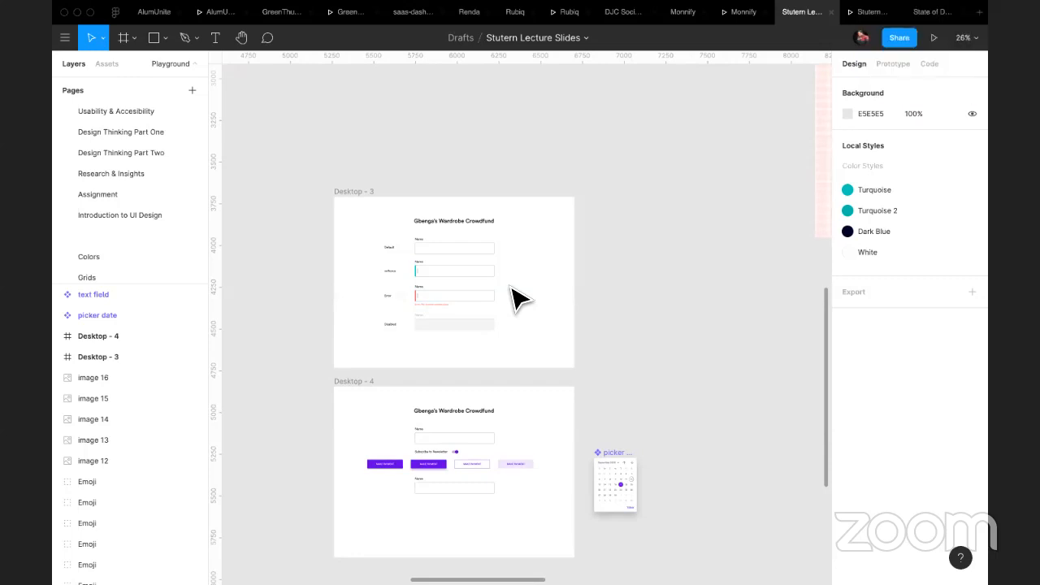
scroll(520, 301, up, 5)
scroll(526, 261, down, 1)
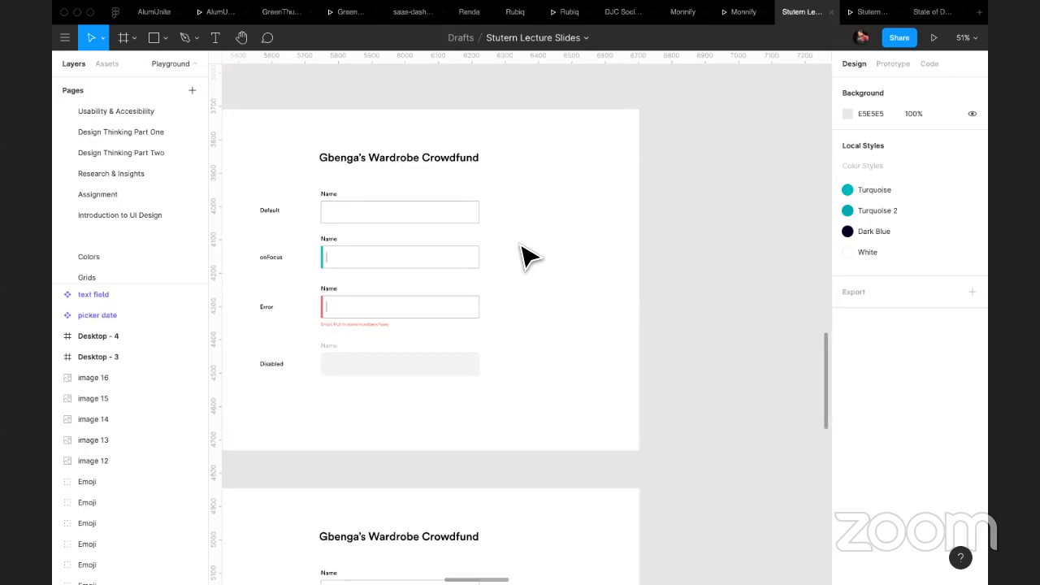
scroll(527, 256, down, 3)
scroll(527, 256, up, 3)
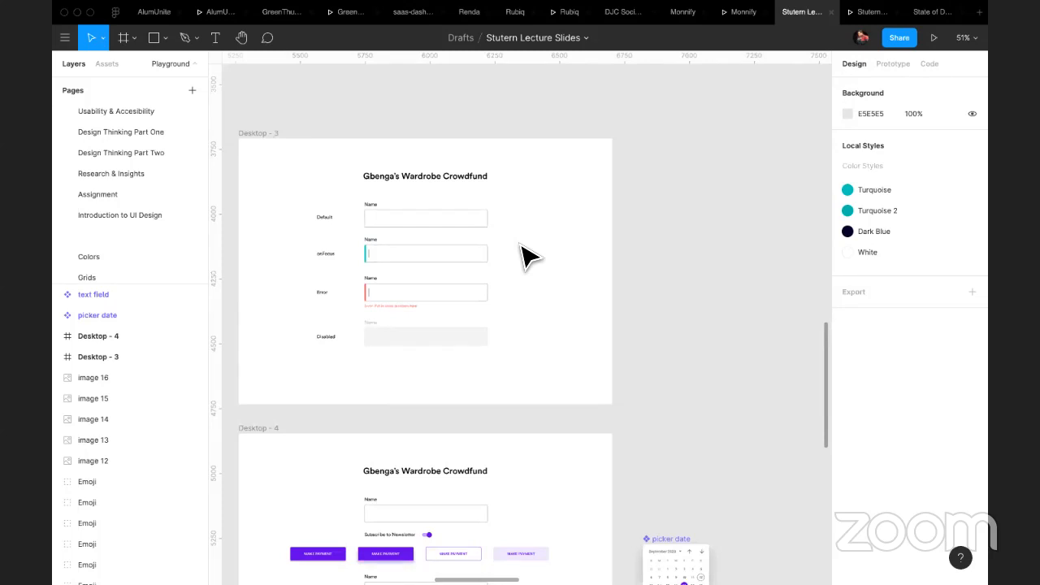
scroll(527, 257, down, 2)
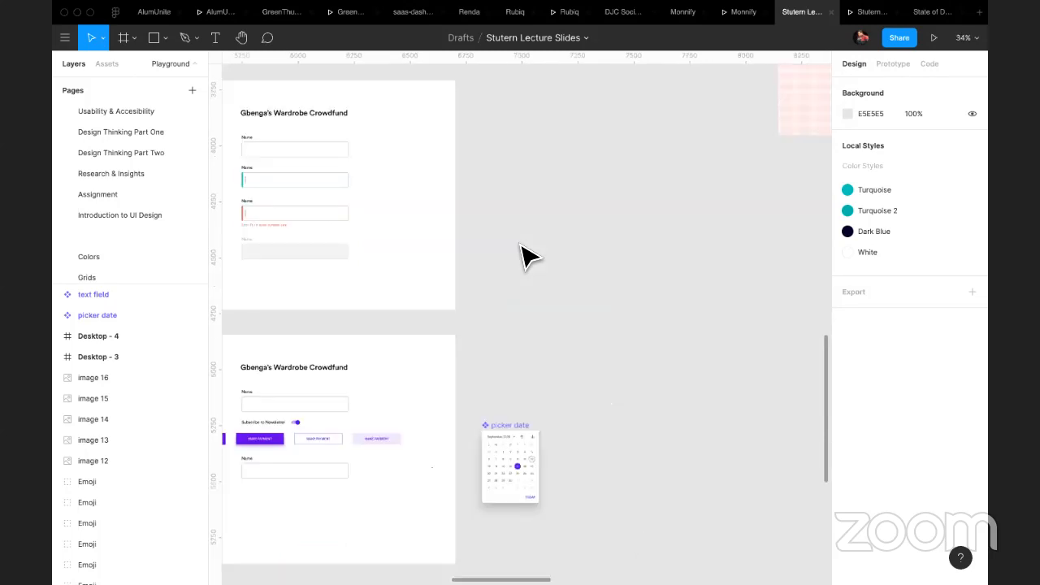
scroll(525, 255, up, 2)
scroll(525, 255, left, 1)
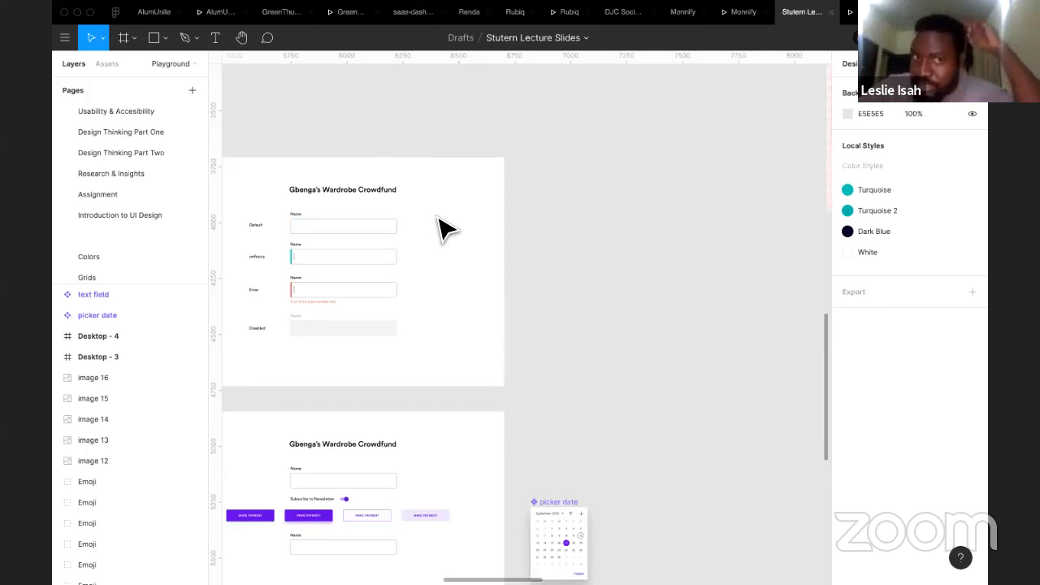
scroll(445, 230, left, 1)
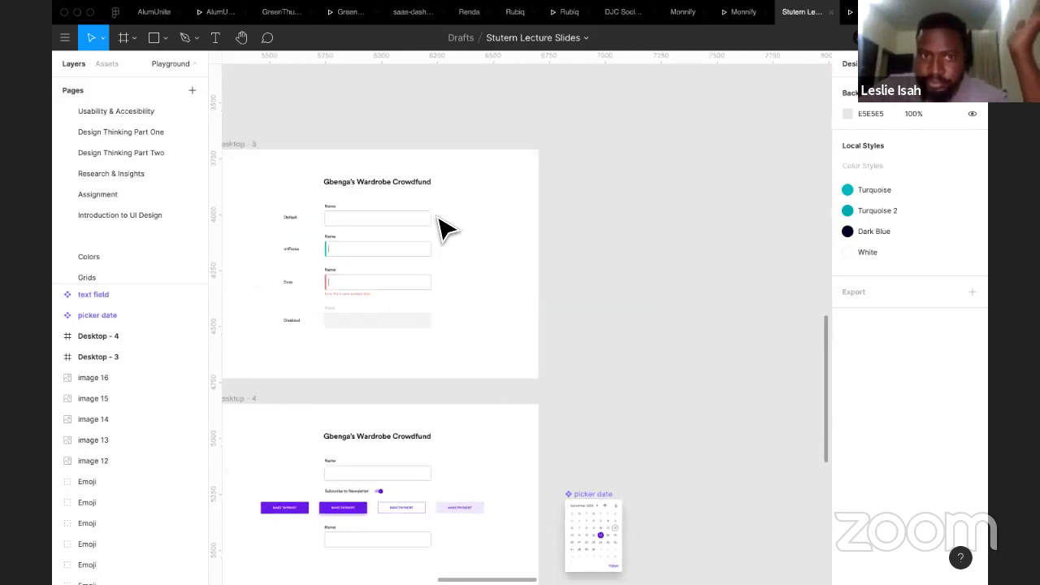
scroll(446, 230, left, 1)
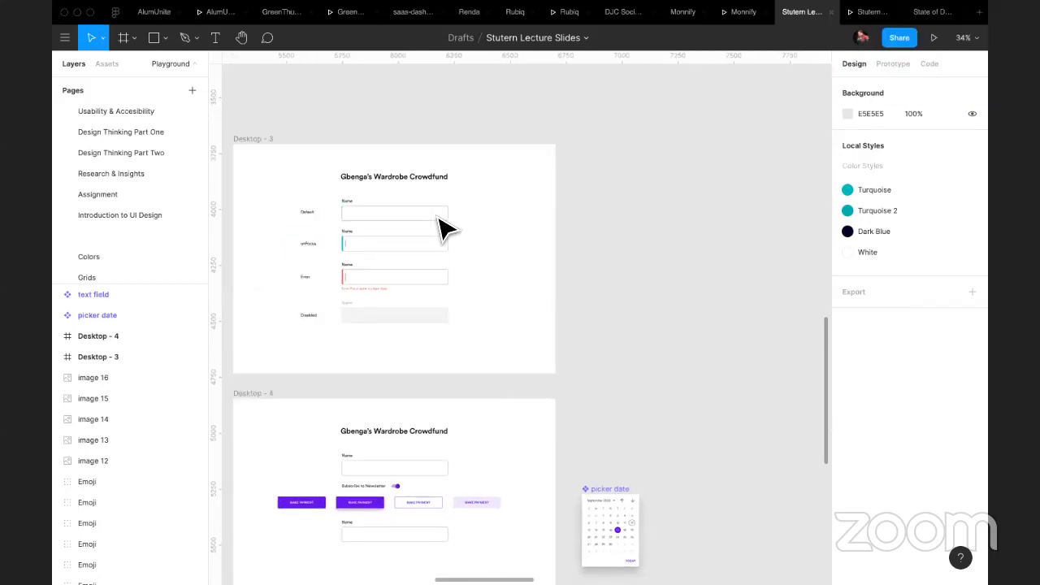
click(237, 140)
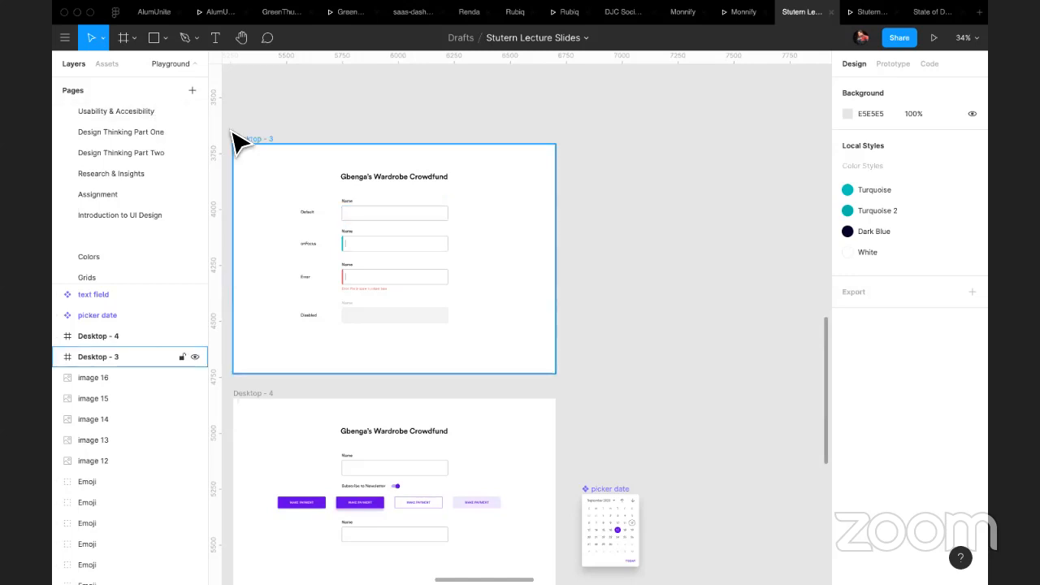
click(580, 406)
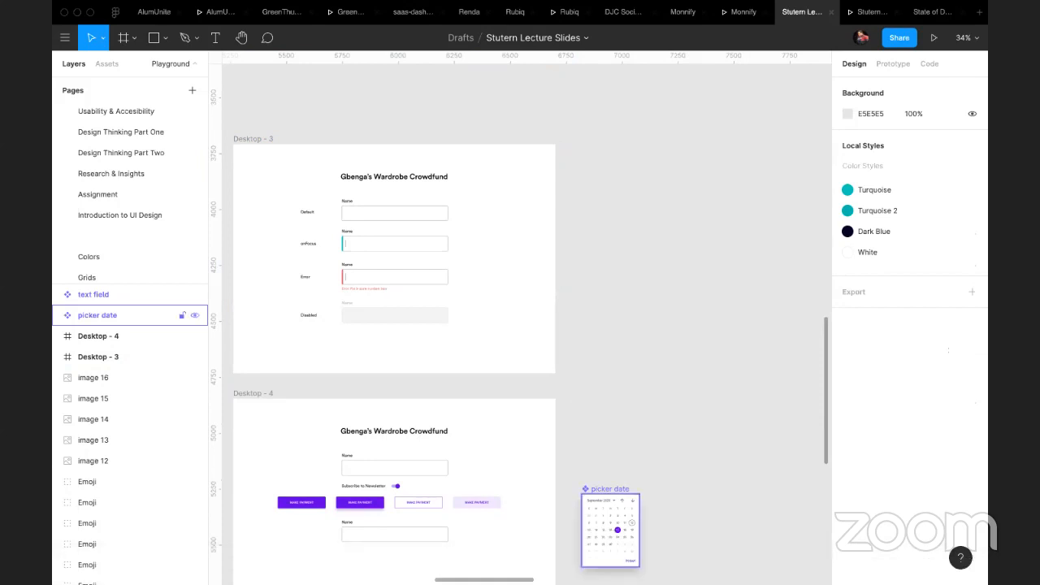
Step: Launch InVision Studio and bring its start window into view
key(super+space)
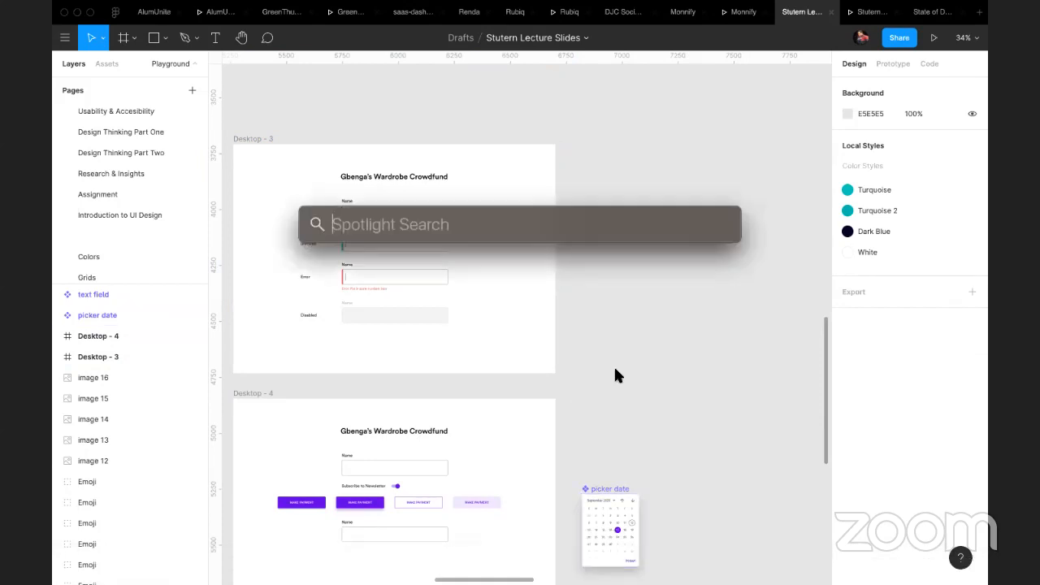
text(invision)
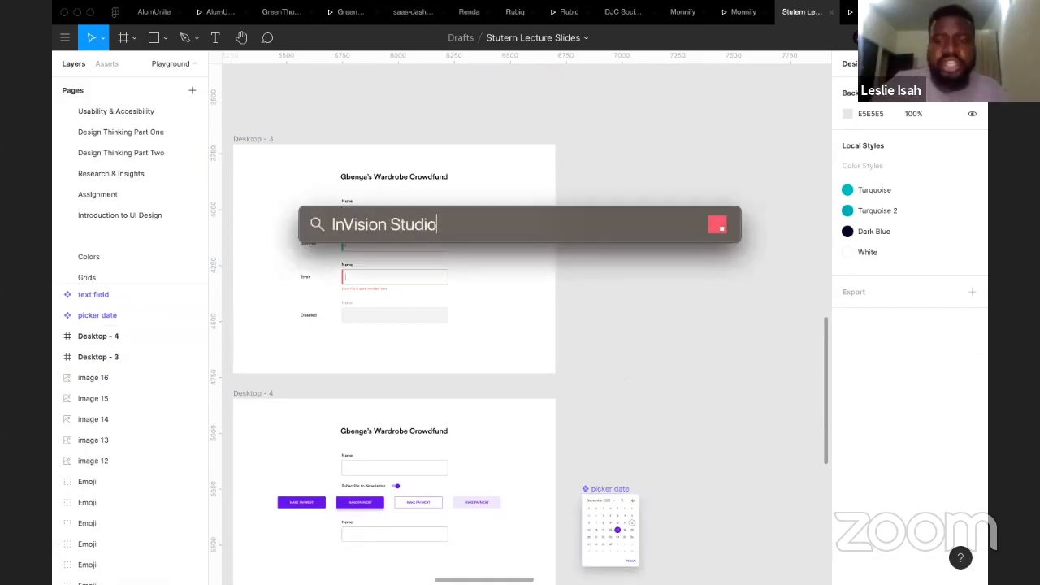
key(Return)
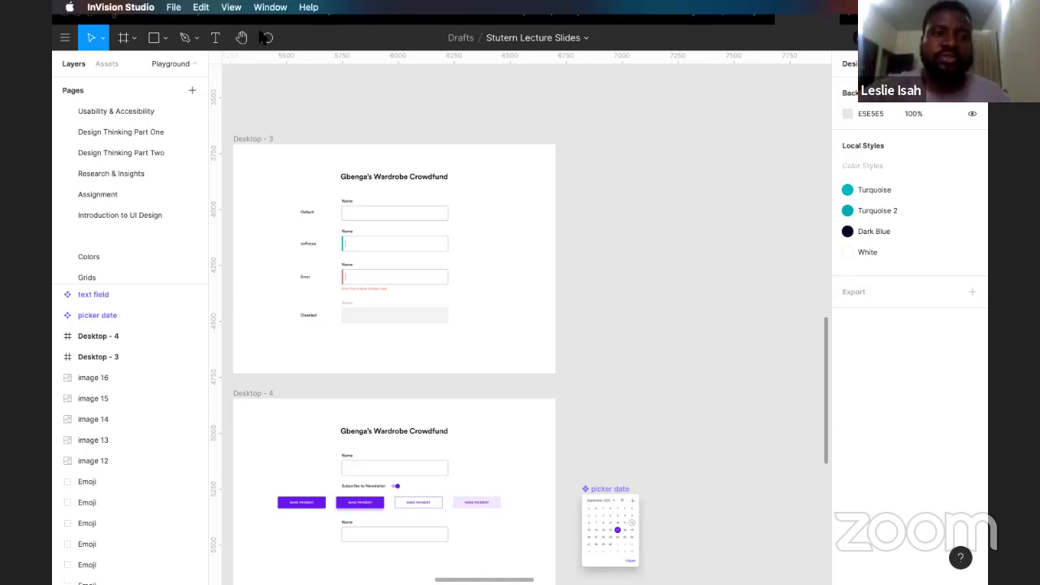
key(ctrl+Left)
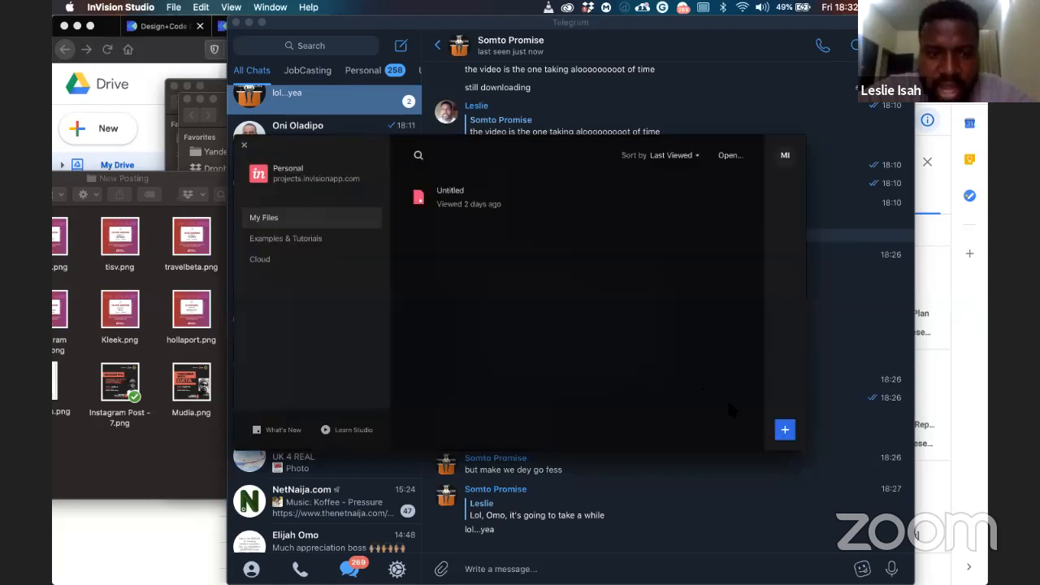
Step: Create a new document in an enlarged window with an iPhone XS artboard of 375 × 812 px
click(785, 430)
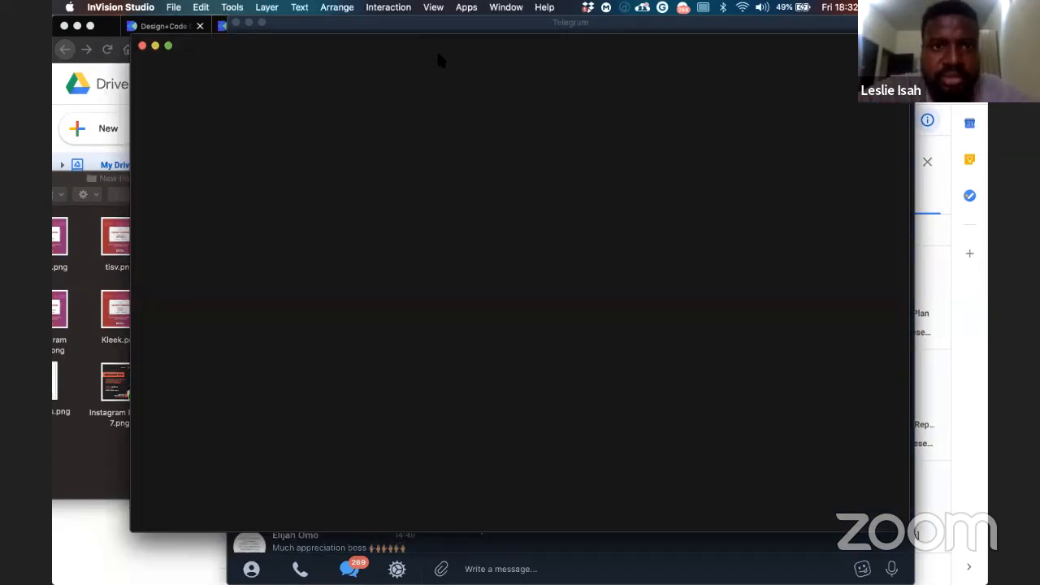
drag(454, 37, 467, 87)
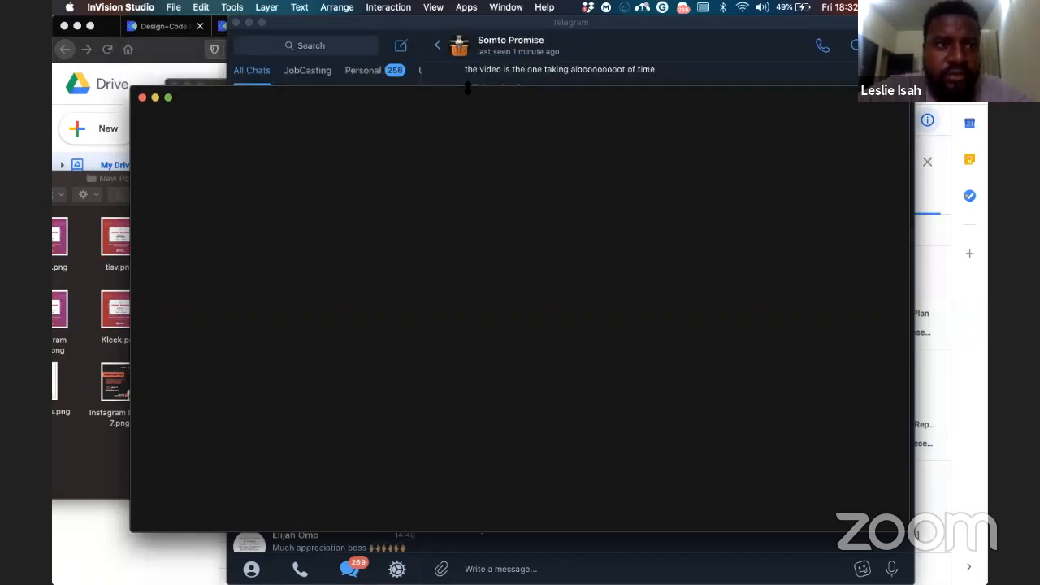
drag(132, 187, 89, 195)
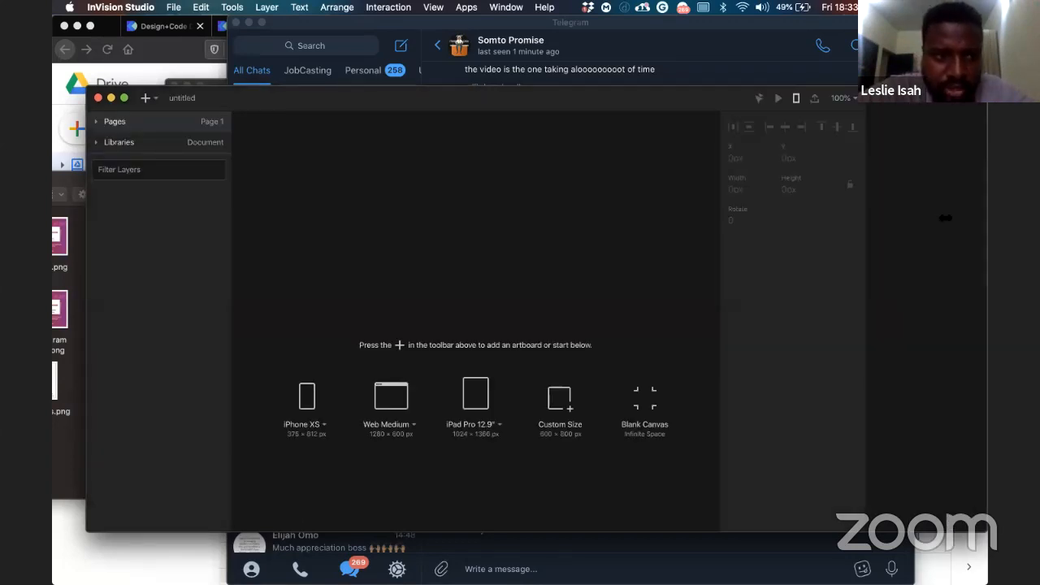
drag(946, 218, 983, 221)
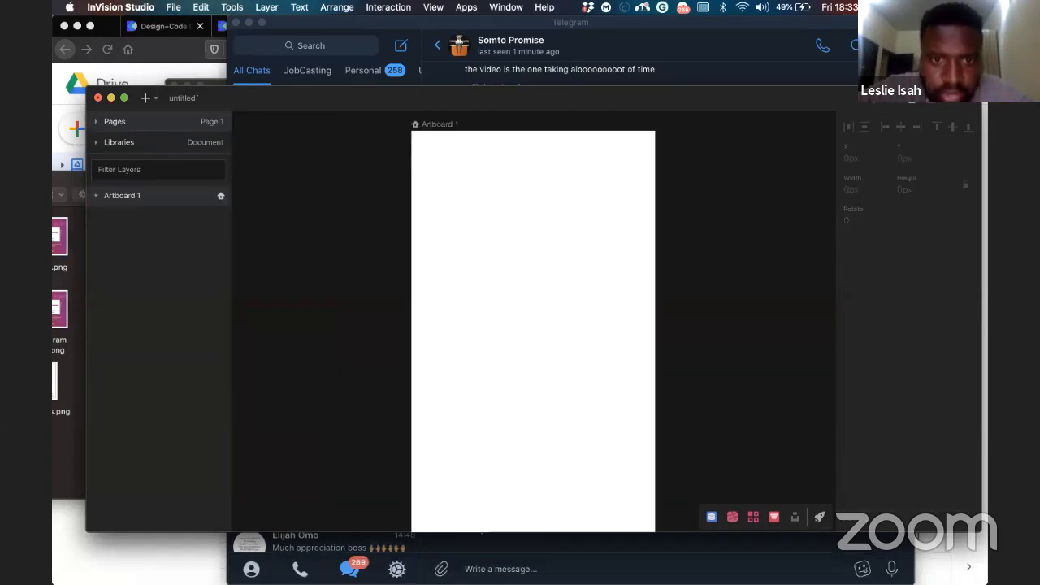
Step: Select the iPhone XS artboard so its properties can be edited
click(395, 265)
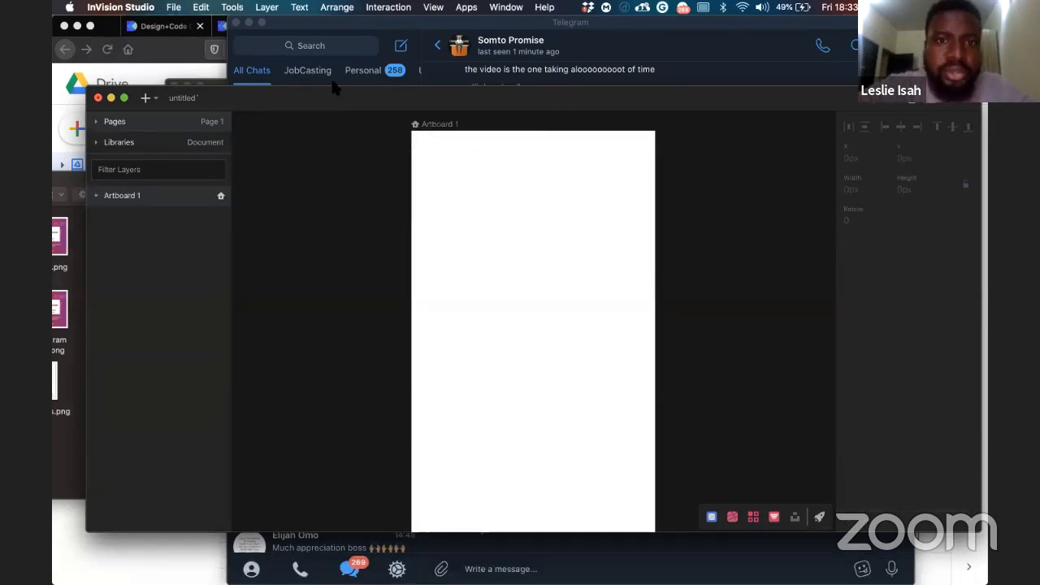
click(342, 152)
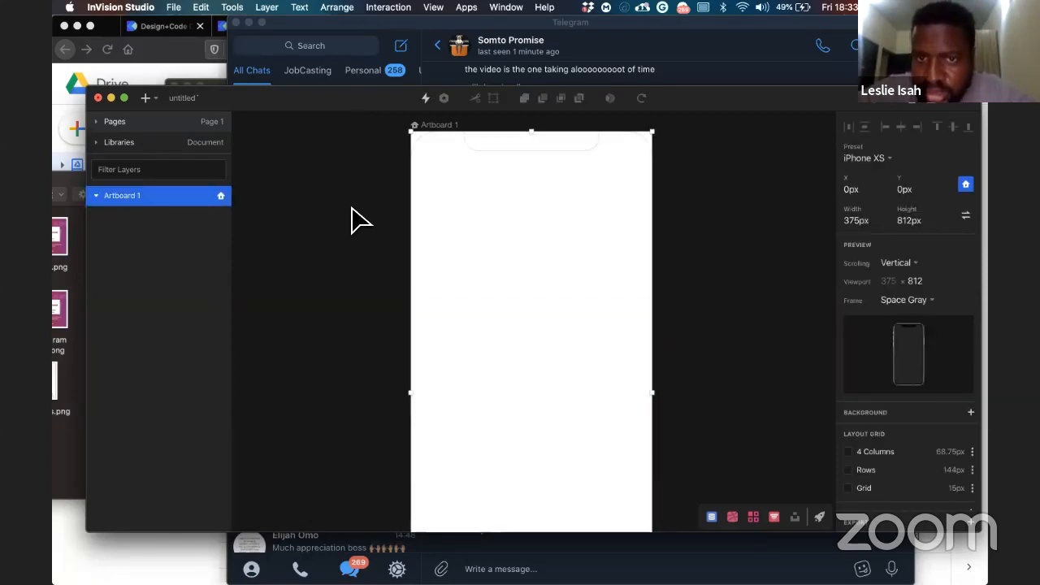
scroll(351, 220, down, 2)
scroll(351, 220, down, 1)
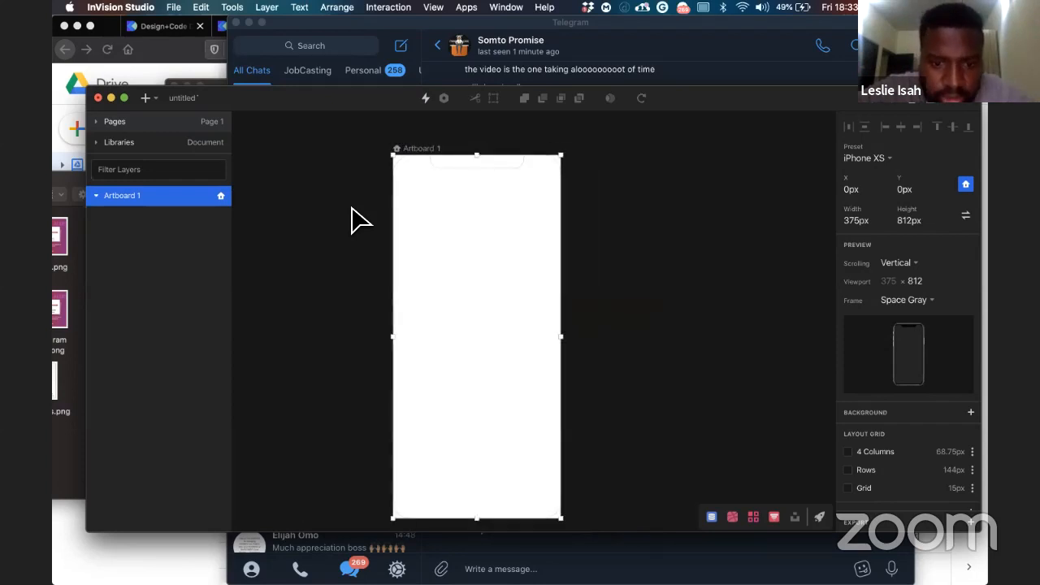
scroll(351, 219, down, 2)
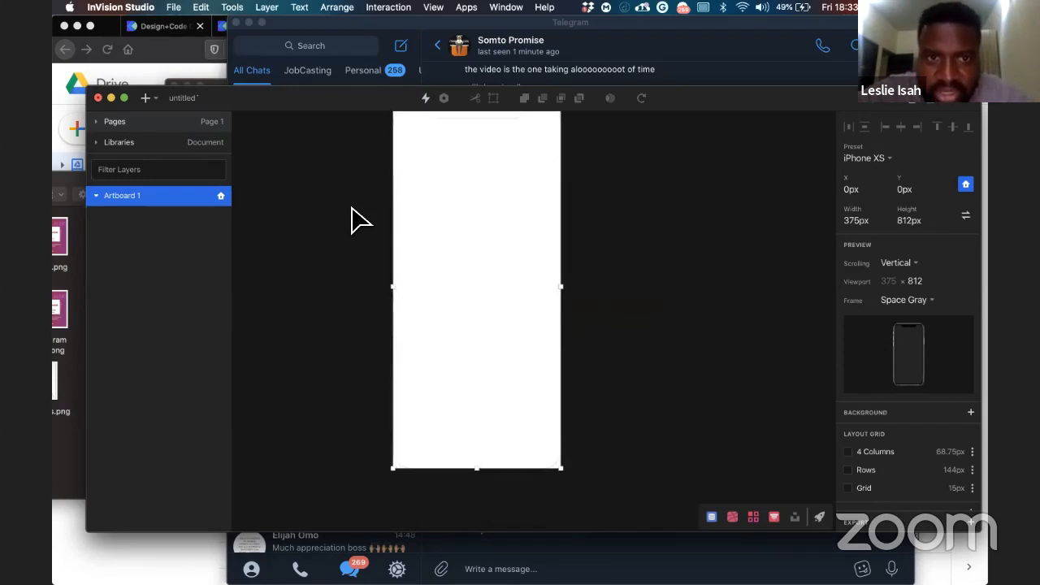
scroll(352, 220, up, 2)
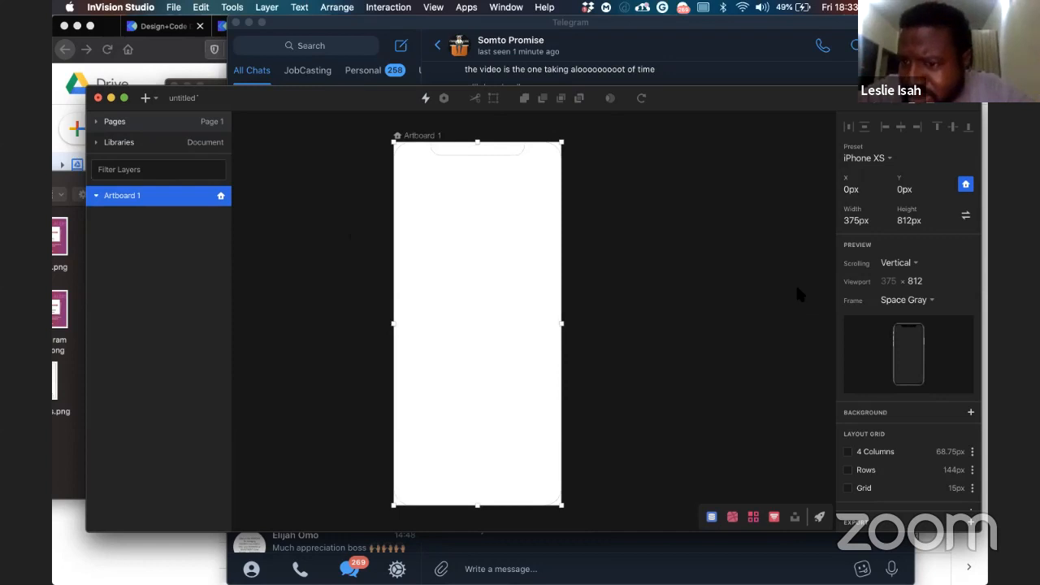
Step: Change the artboard's device preset to iPhone SE
click(927, 302)
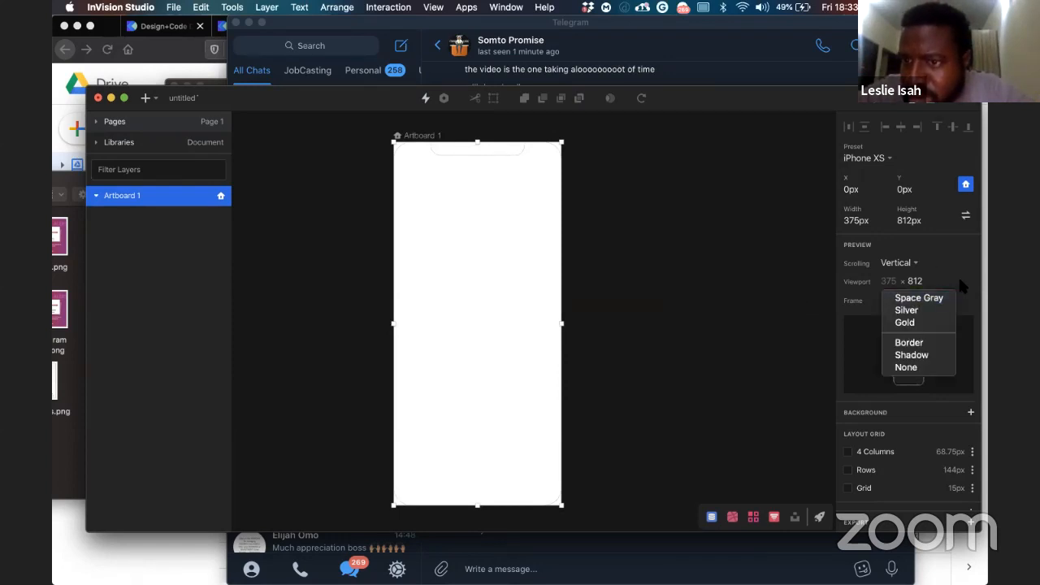
click(881, 160)
click(884, 161)
mouse_move(884, 158)
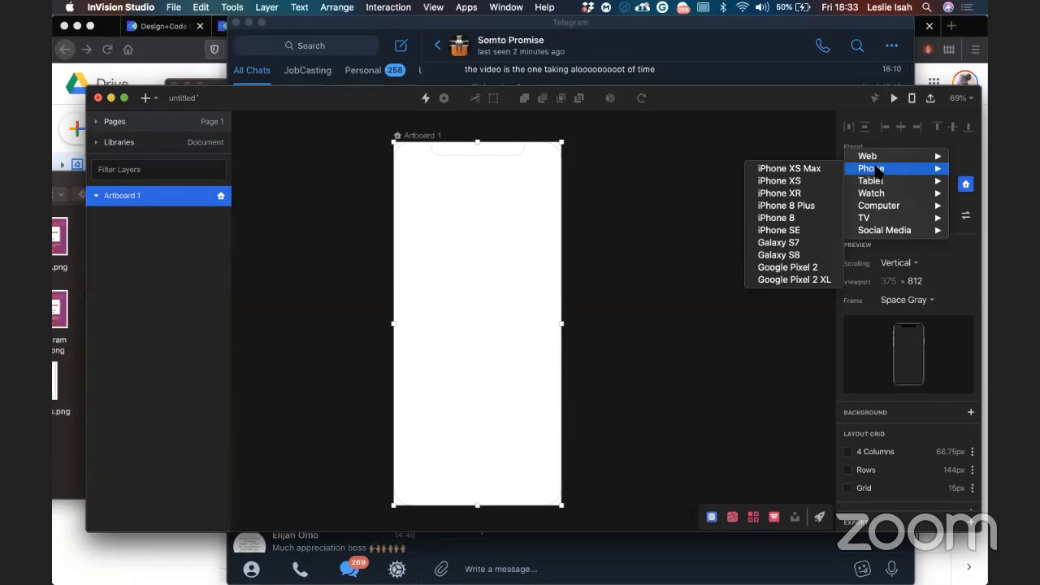
click(810, 233)
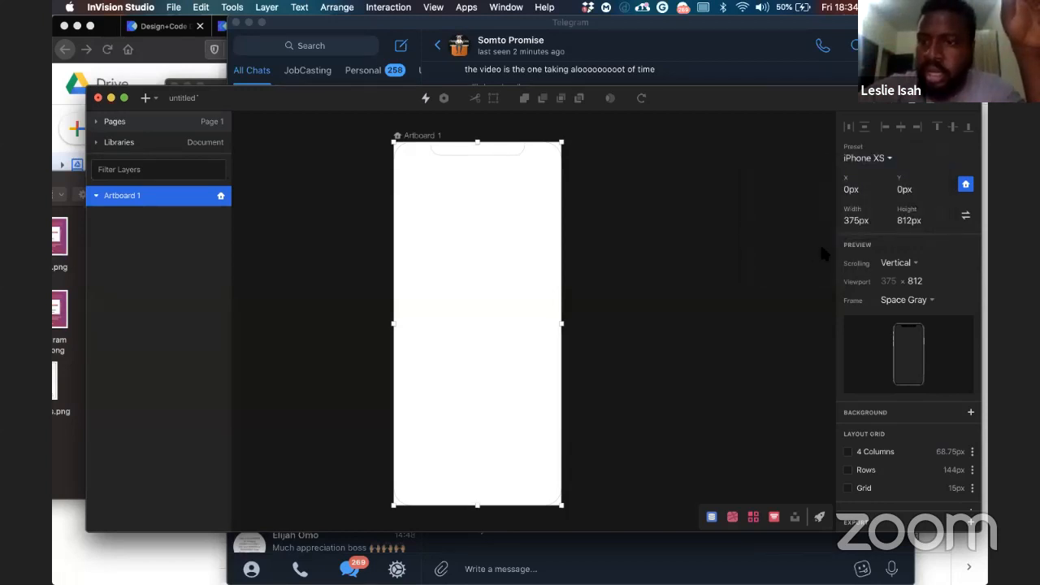
Step: Try the iPhone SE and Google Pixel 2 device presets on the artboard
click(894, 159)
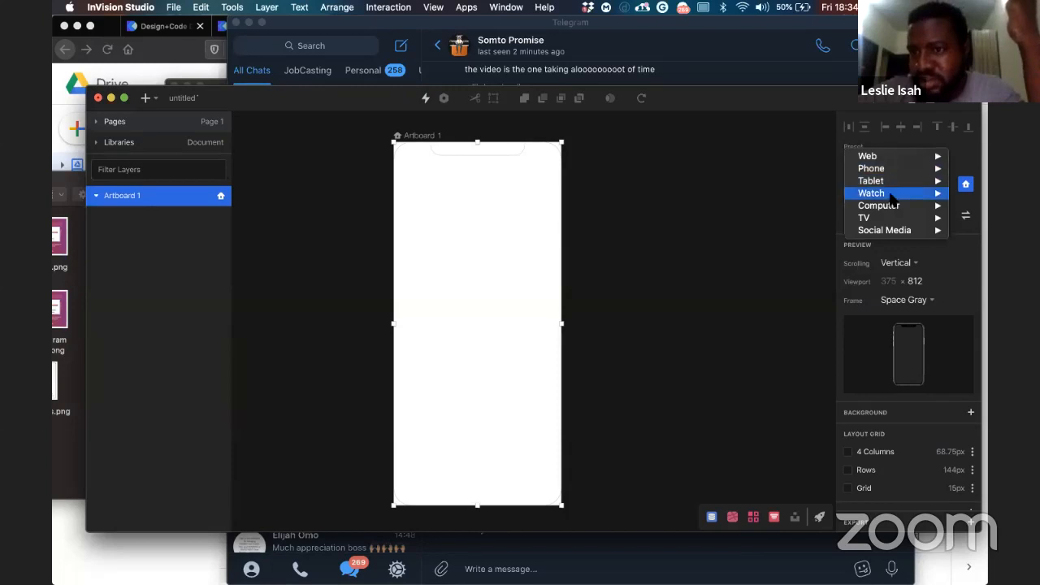
mouse_move(888, 221)
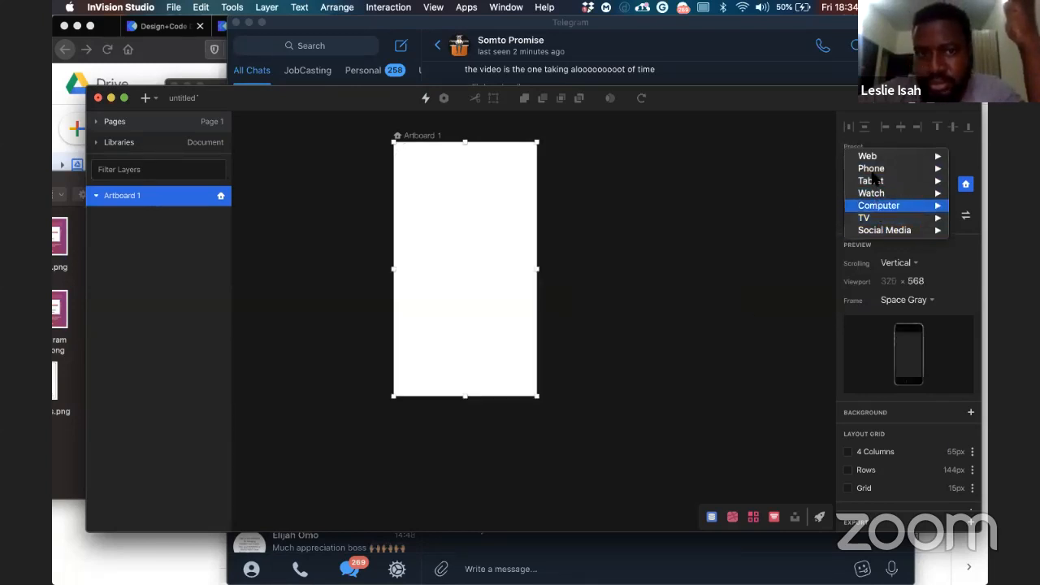
mouse_move(868, 156)
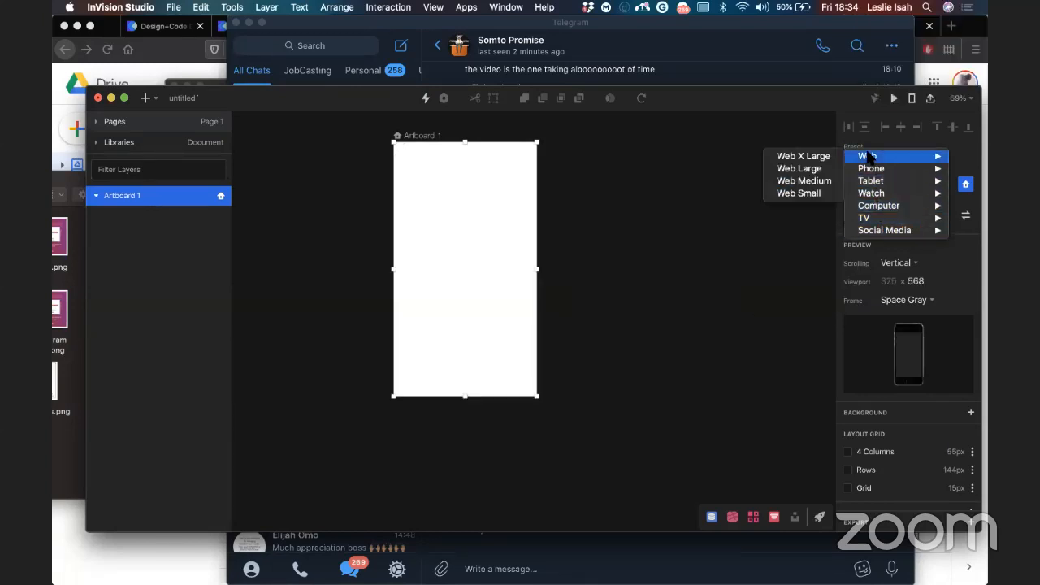
click(664, 319)
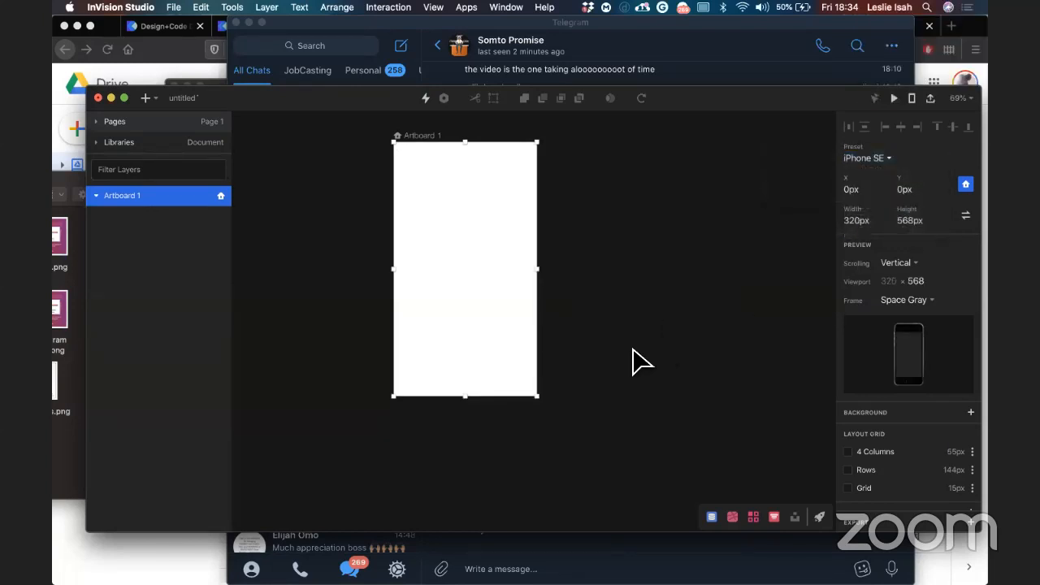
click(881, 161)
mouse_move(873, 168)
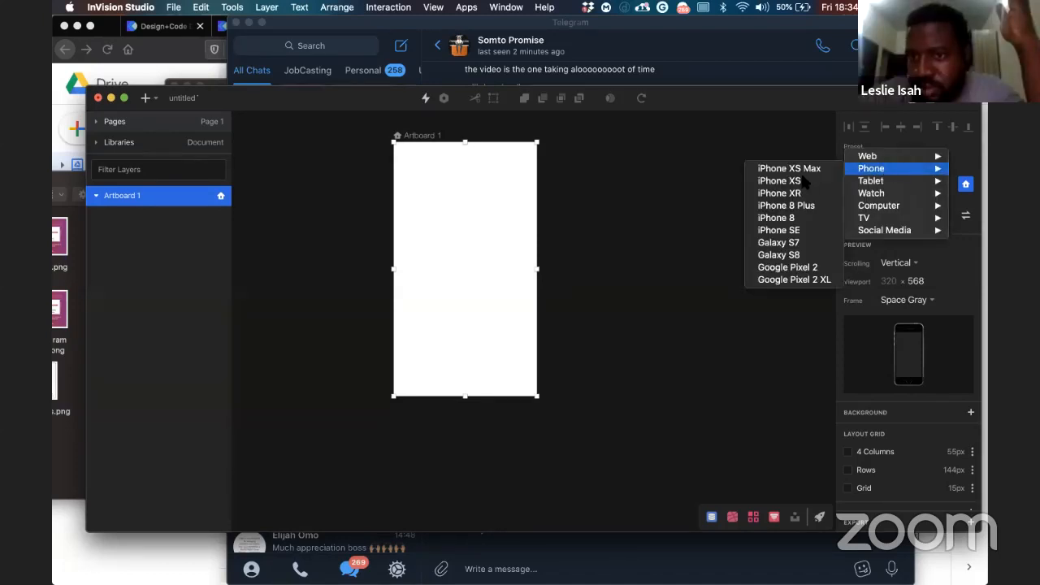
click(812, 268)
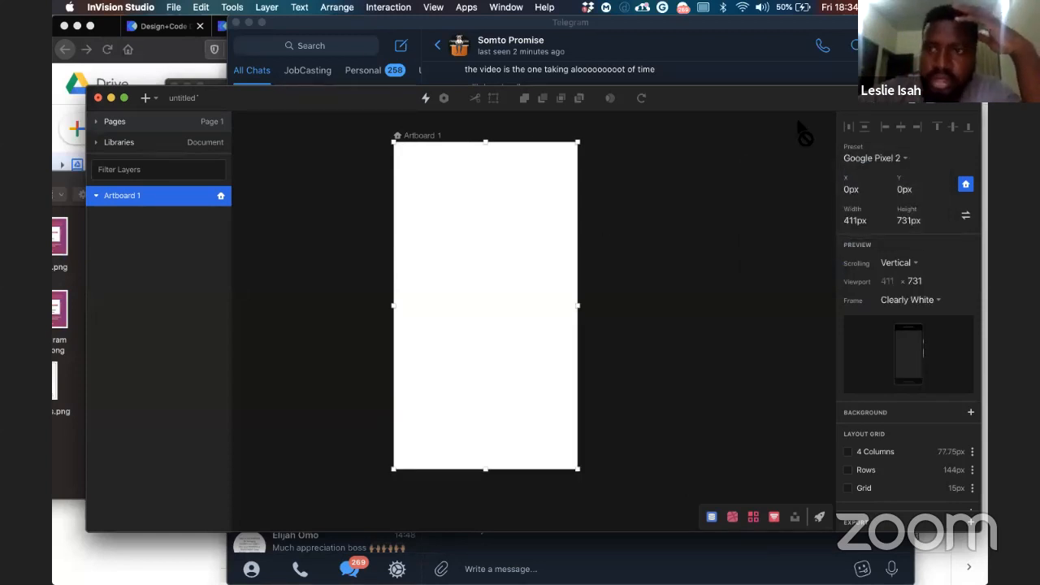
Step: Set the artboard's device preset to iPhone 8 and deselect the artboard
click(874, 159)
mouse_move(884, 181)
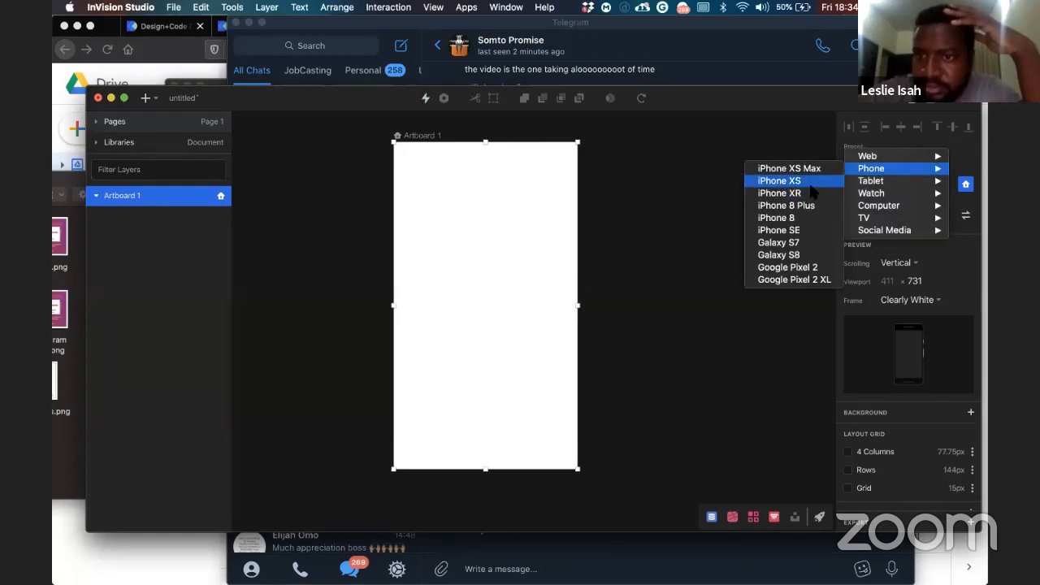
click(813, 218)
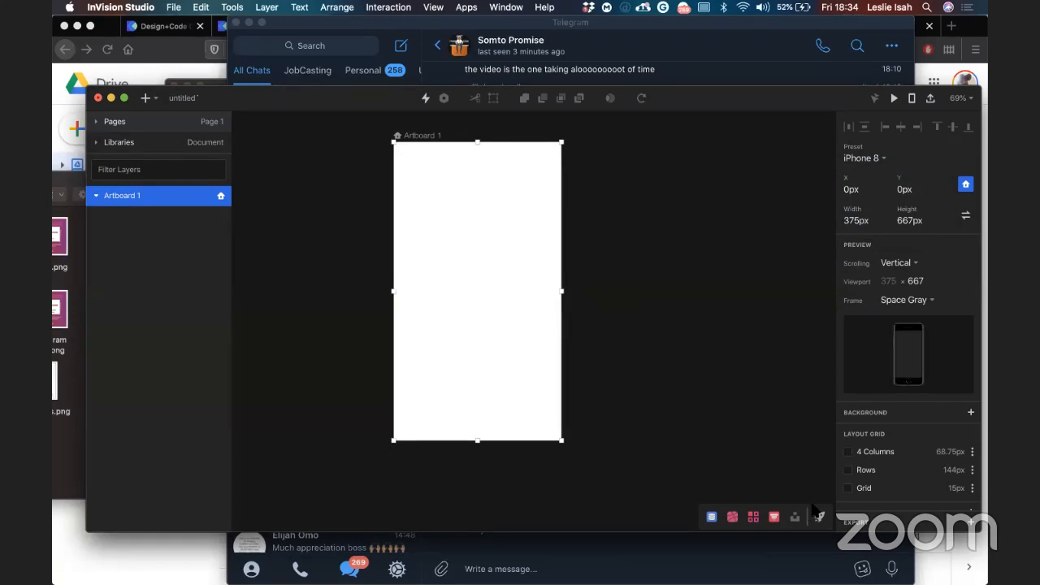
click(830, 468)
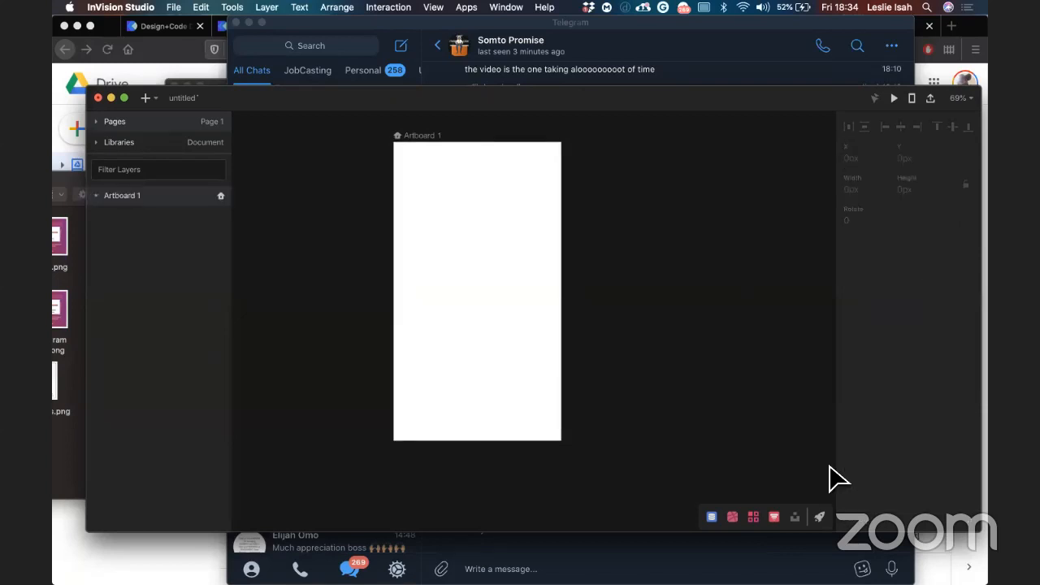
Step: Turn on the 4 Columns layout grid for the artboard, toggling the 15 px Grid on and off for comparison
click(427, 136)
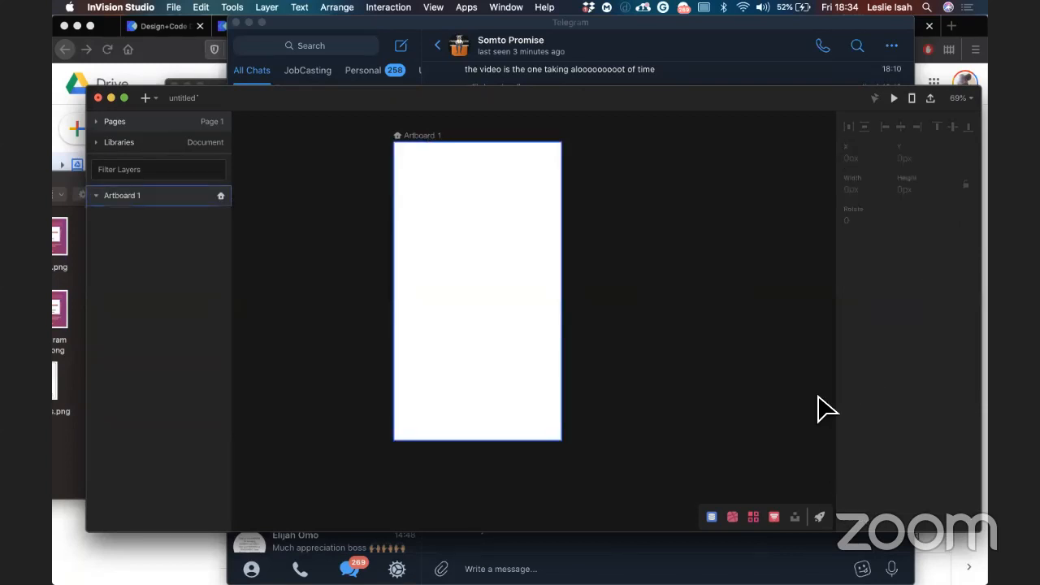
click(847, 452)
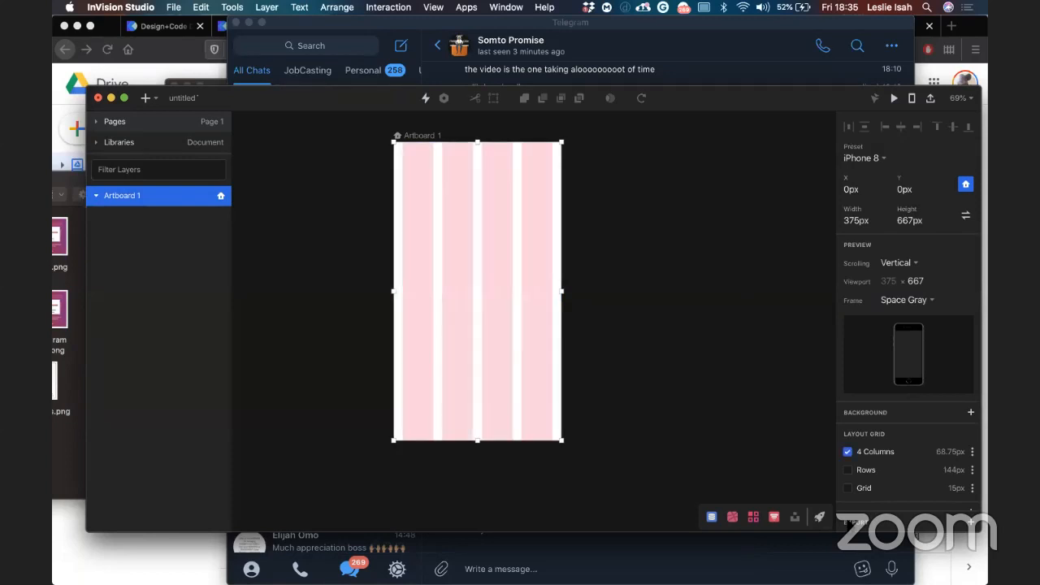
click(847, 488)
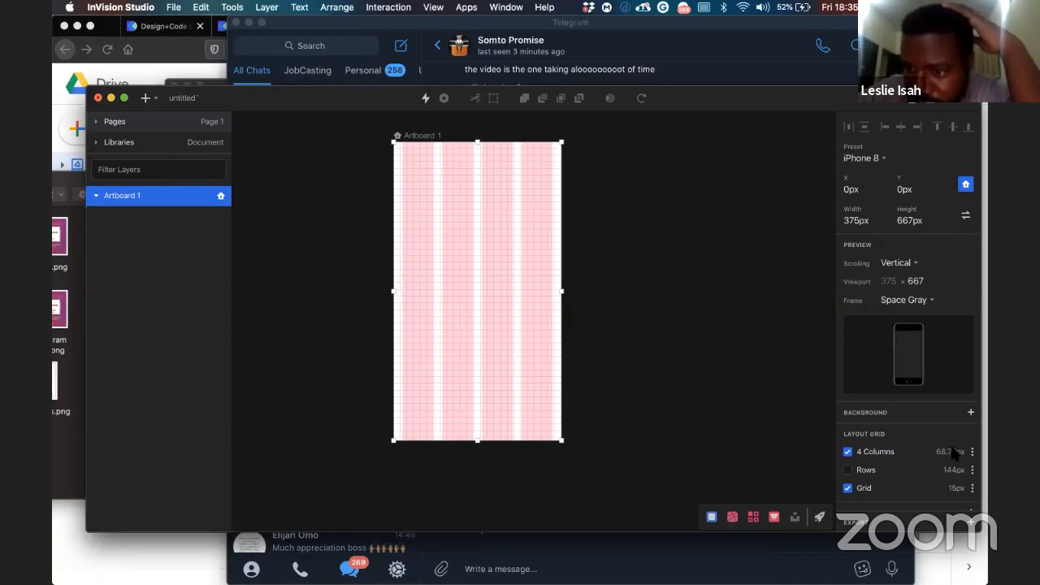
click(876, 452)
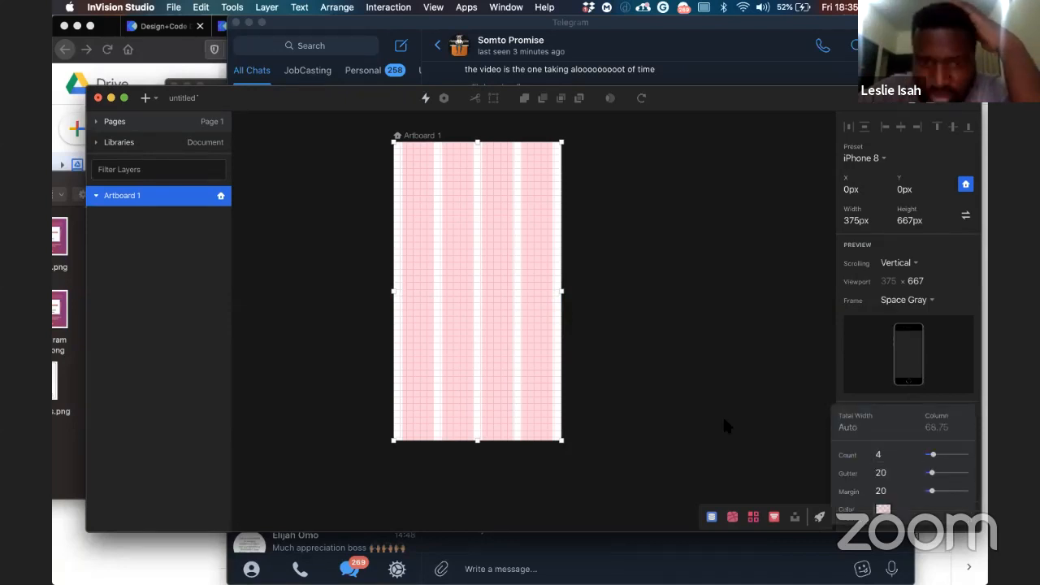
click(863, 385)
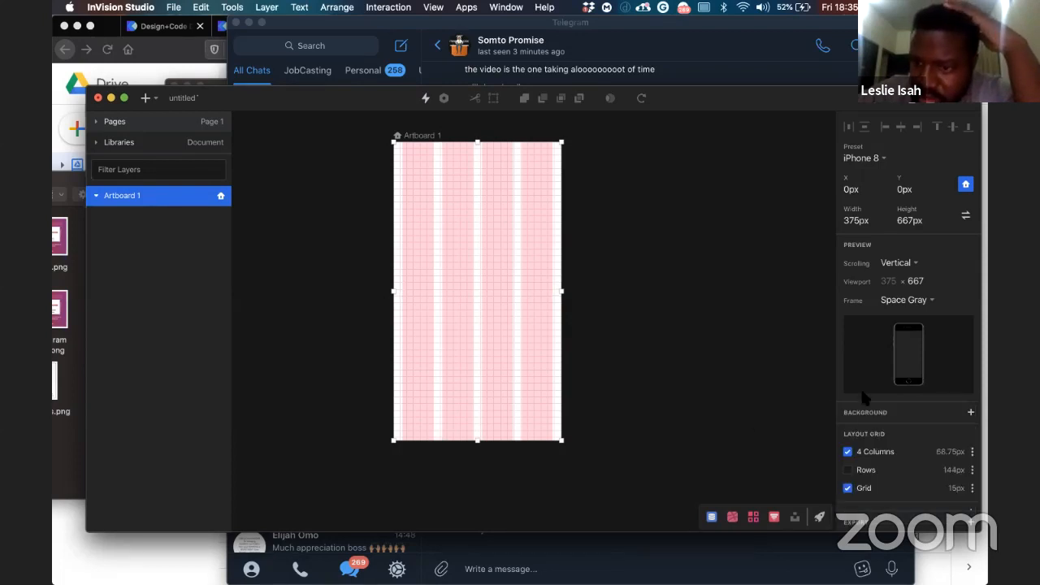
click(847, 488)
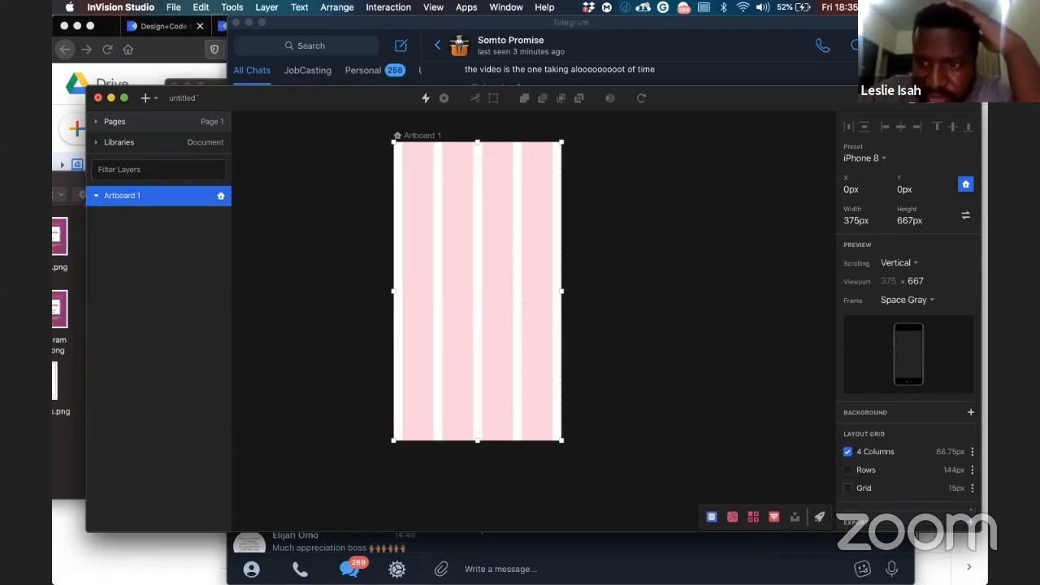
Step: Extend the artboard downward to a height of about 853 px
click(499, 371)
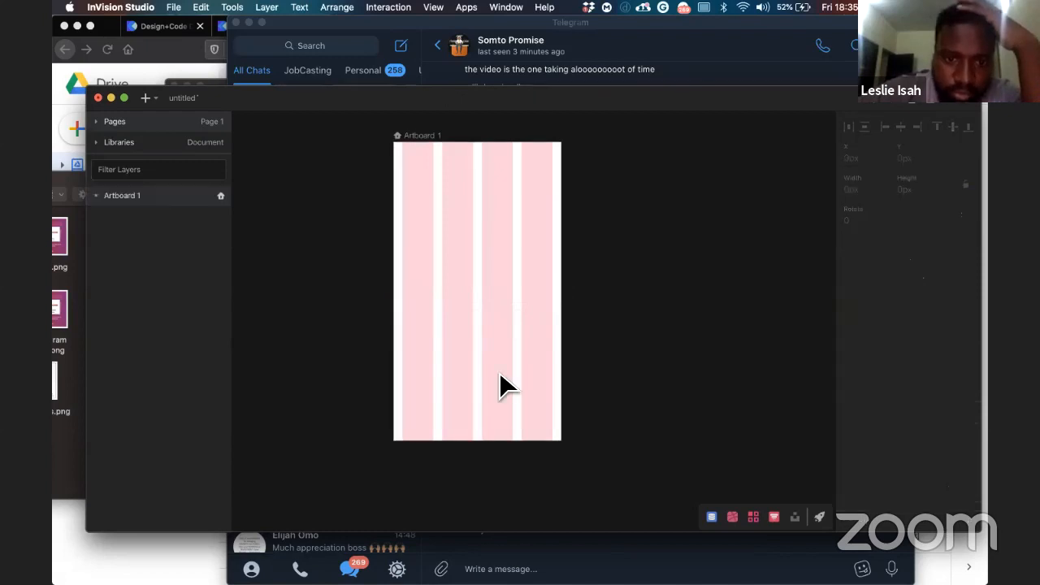
click(489, 396)
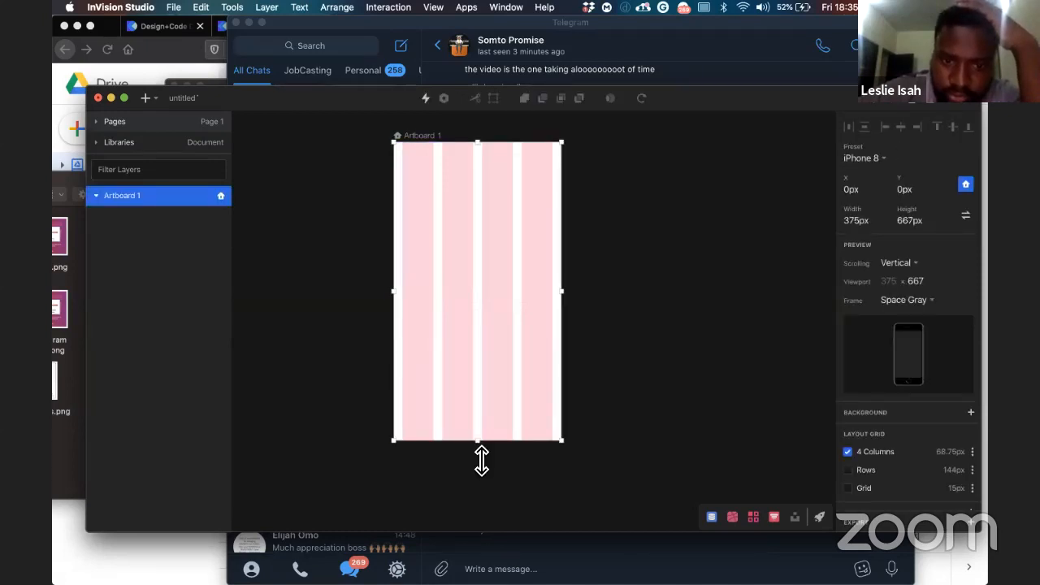
drag(481, 461, 483, 515)
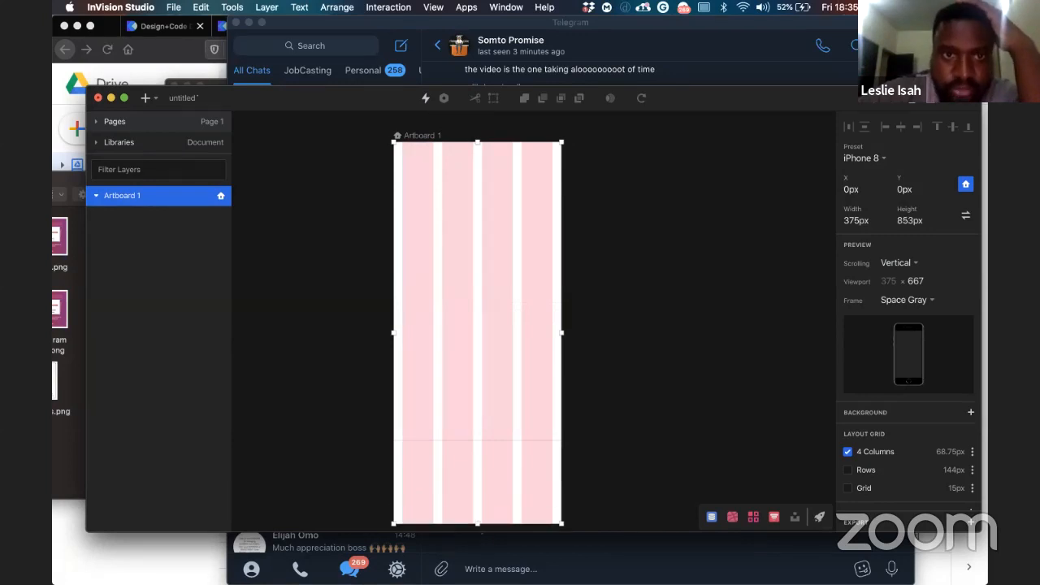
click(662, 279)
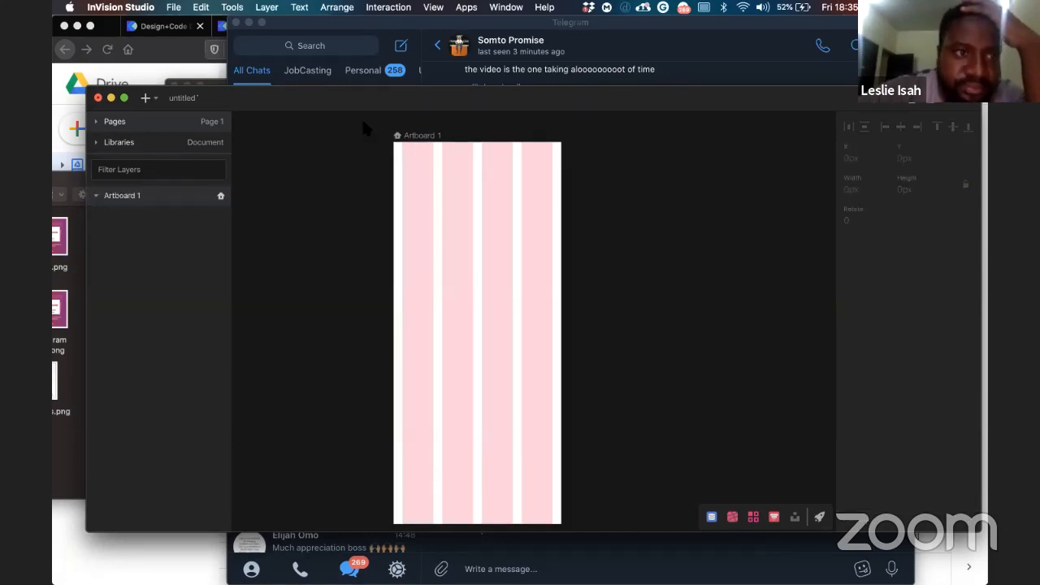
Step: Add a text layer with the placeholder wording near the artboard's top, at about X 150 px, Y 30 px
drag(151, 99, 141, 65)
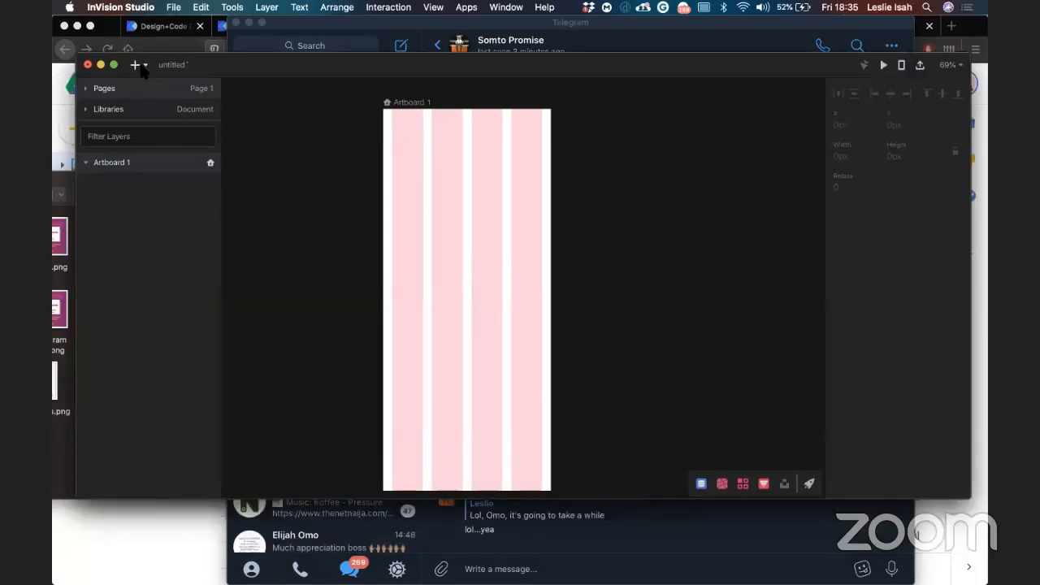
click(136, 65)
click(153, 250)
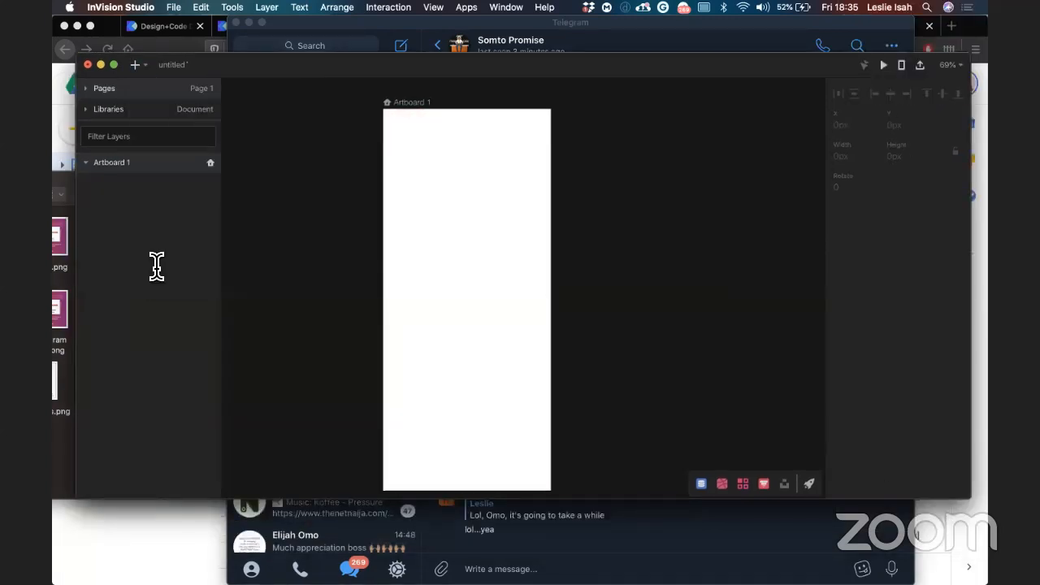
click(501, 231)
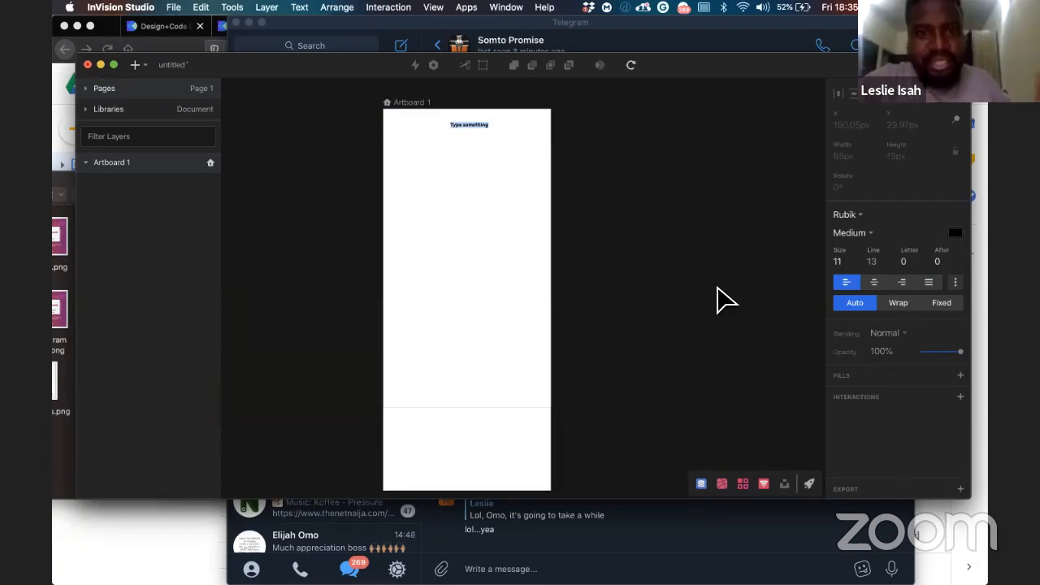
key(Escape)
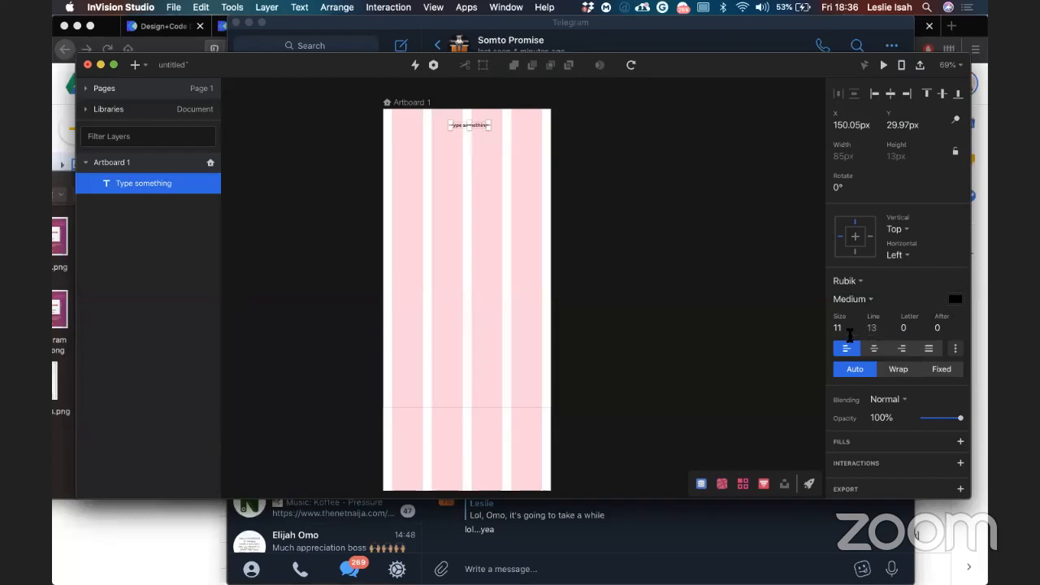
Step: Set the placeholder text's font size to 14 and move it to X 134 px to centre it on the artboard
key(Up)
key(Up)
key(Up)
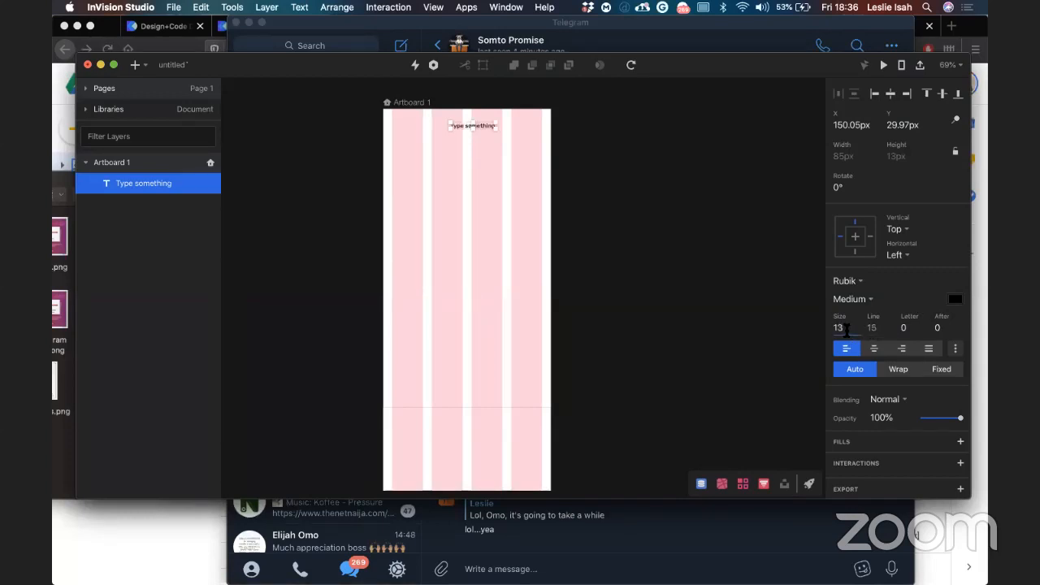
key(Return)
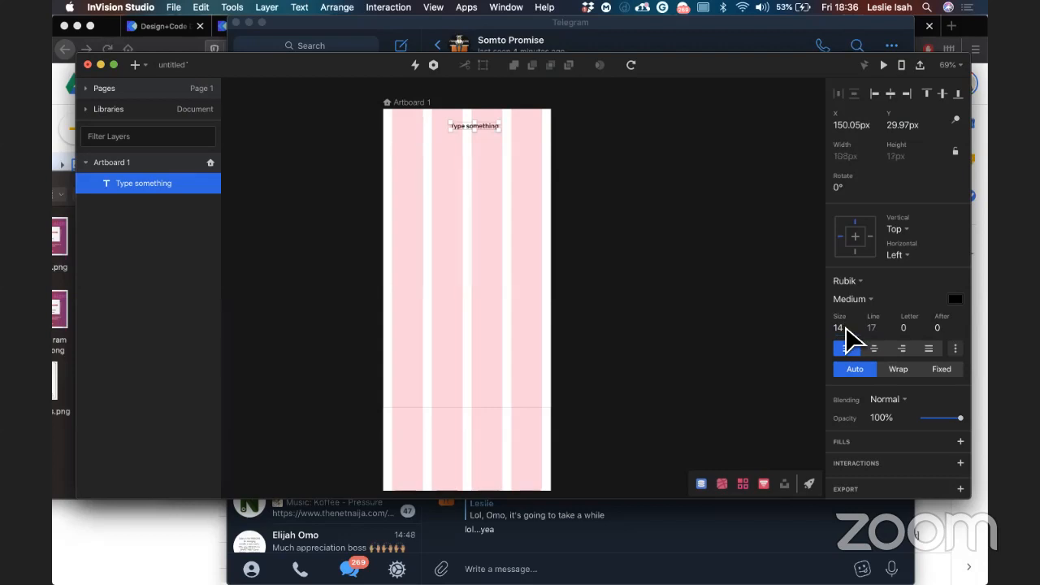
drag(488, 134, 481, 134)
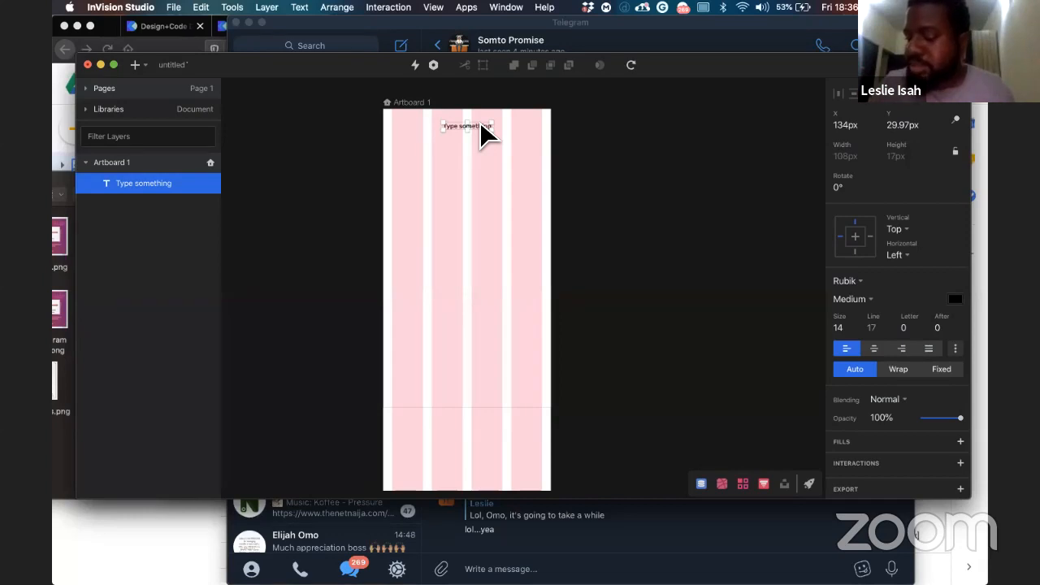
Step: Replace the placeholder text with "Thelma Kitchen"
double_click(481, 126)
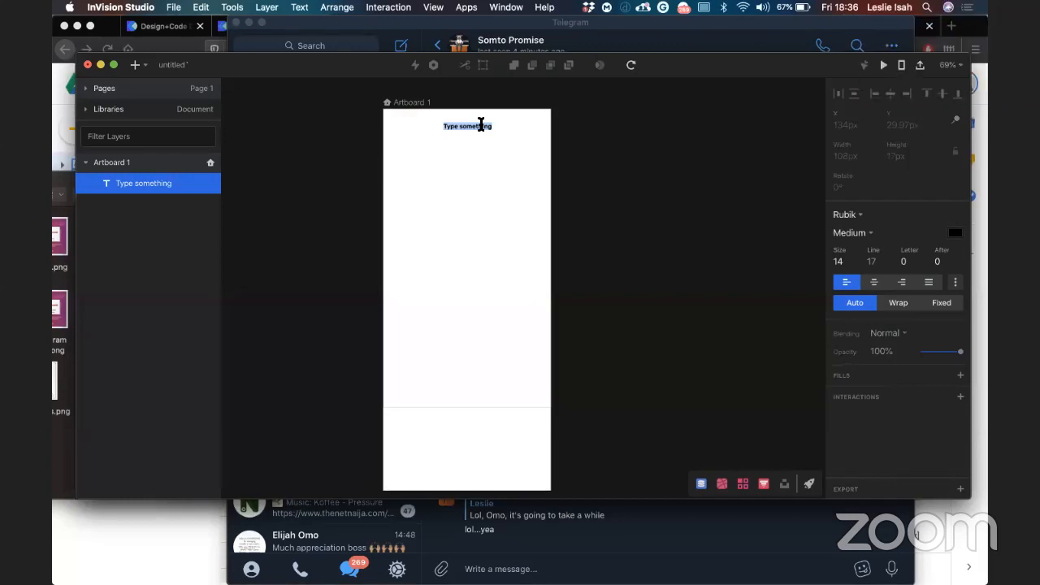
text(Th)
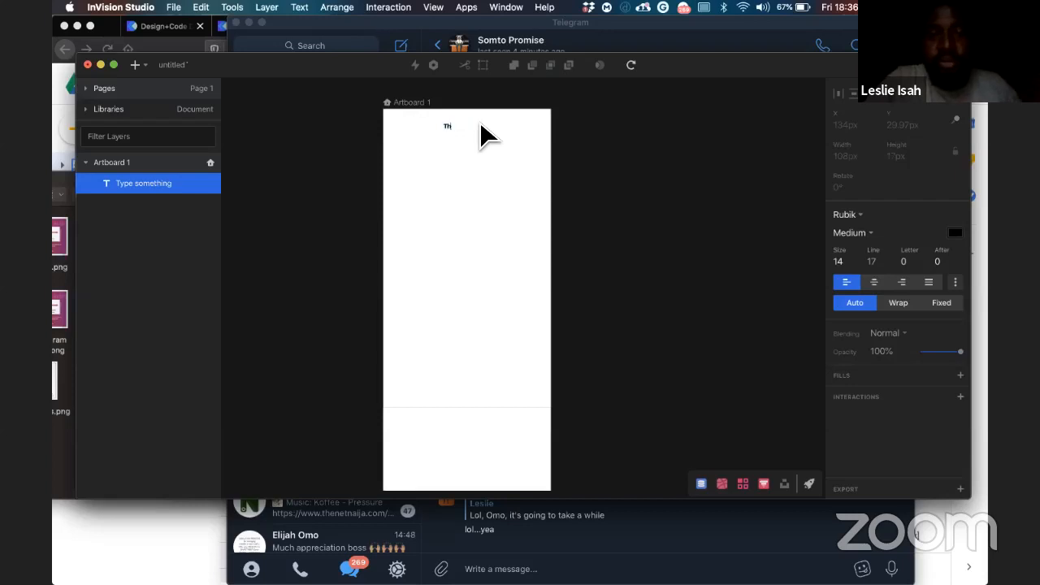
text(elma Kich)
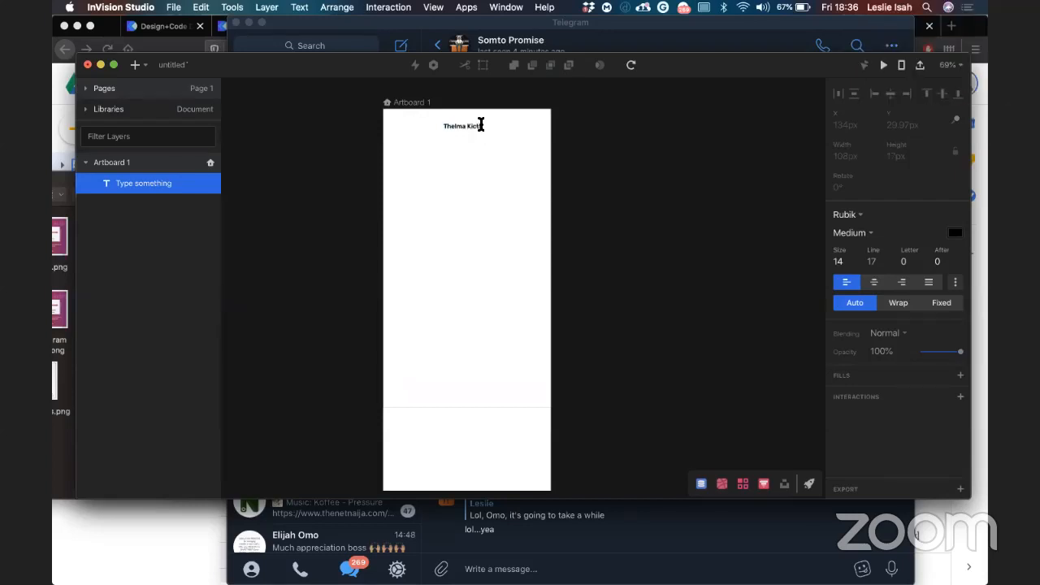
text(en)
key(BackSpace)
key(BackSpace)
key(BackSpace)
key(BackSpace)
text(tchen)
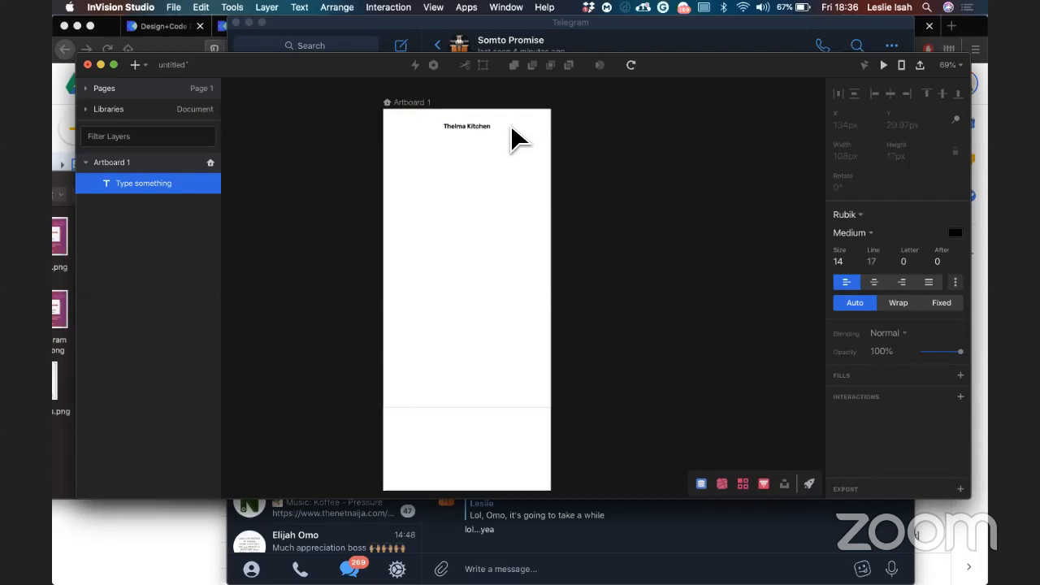
click(571, 159)
click(571, 160)
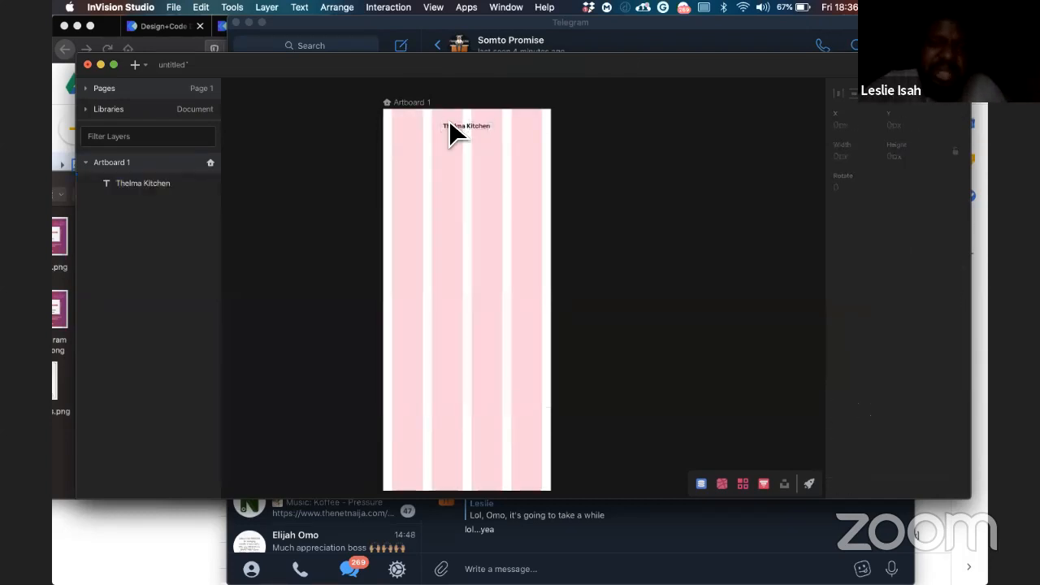
click(478, 128)
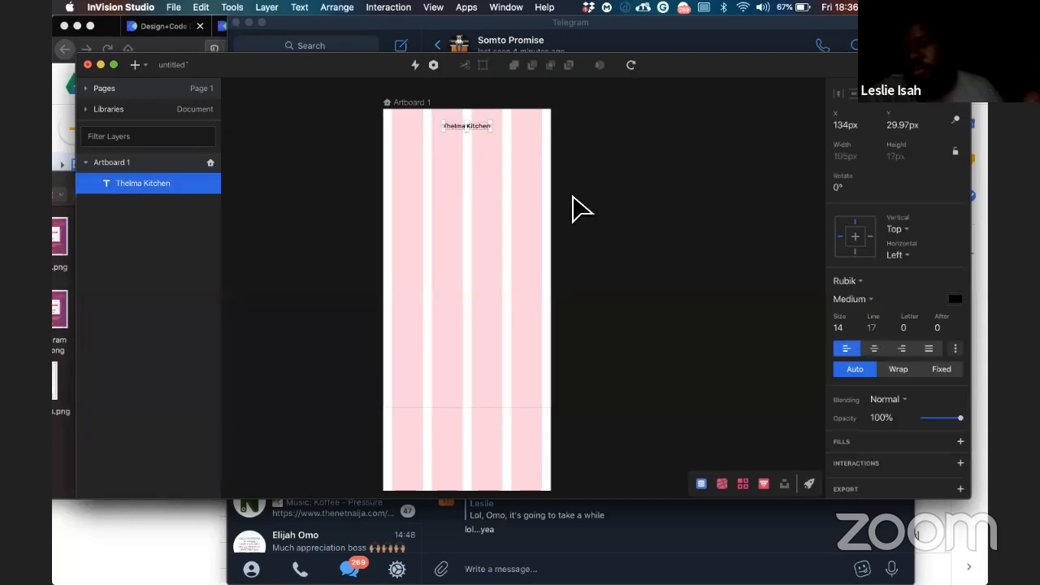
click(521, 362)
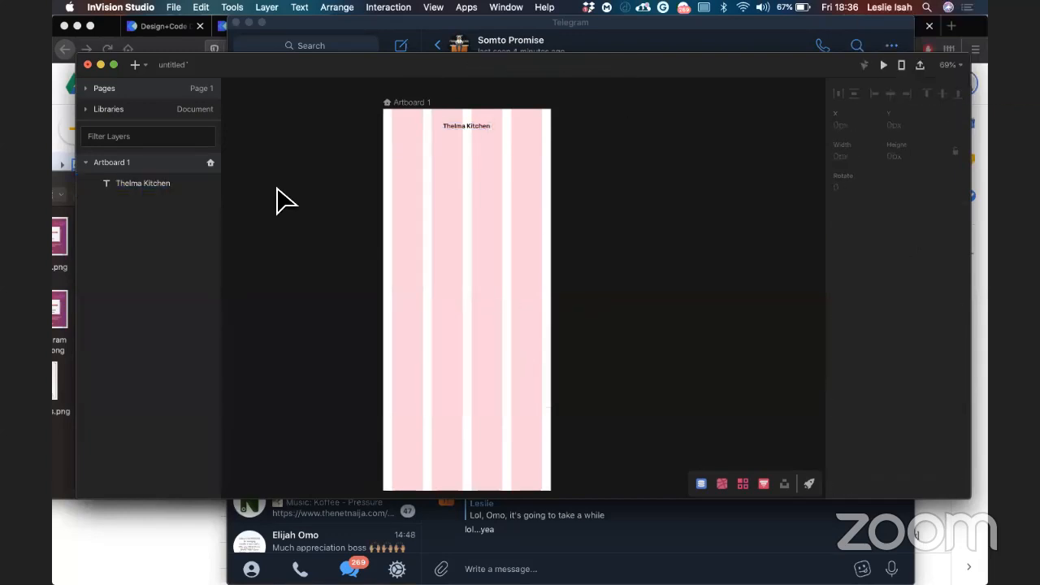
Step: Draw a rectangle about 84 × 71 px in the artboard's left half and place a copy below it at X 50 px, Y 281 px
click(138, 65)
click(169, 153)
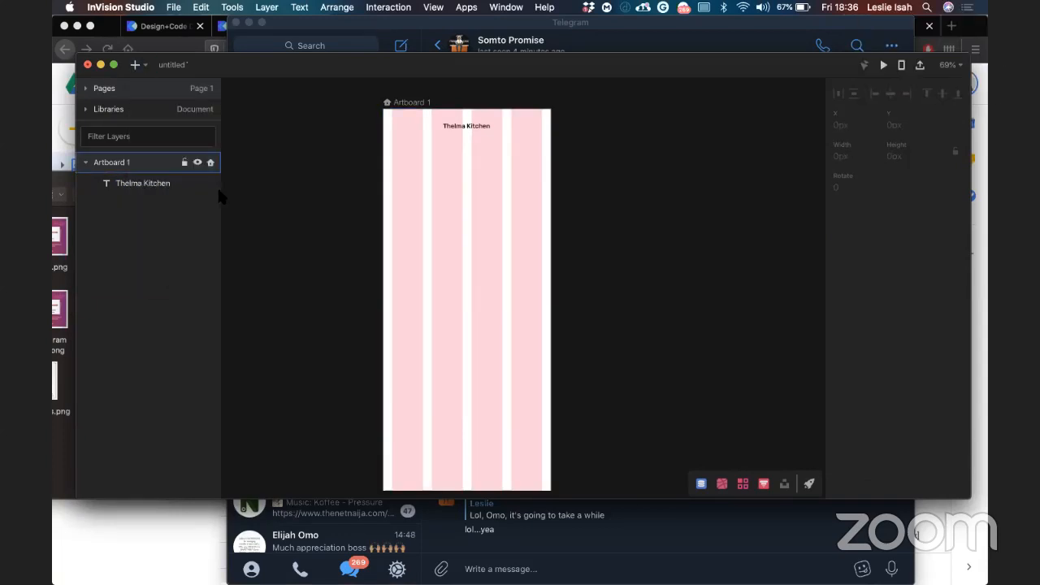
drag(406, 194, 434, 259)
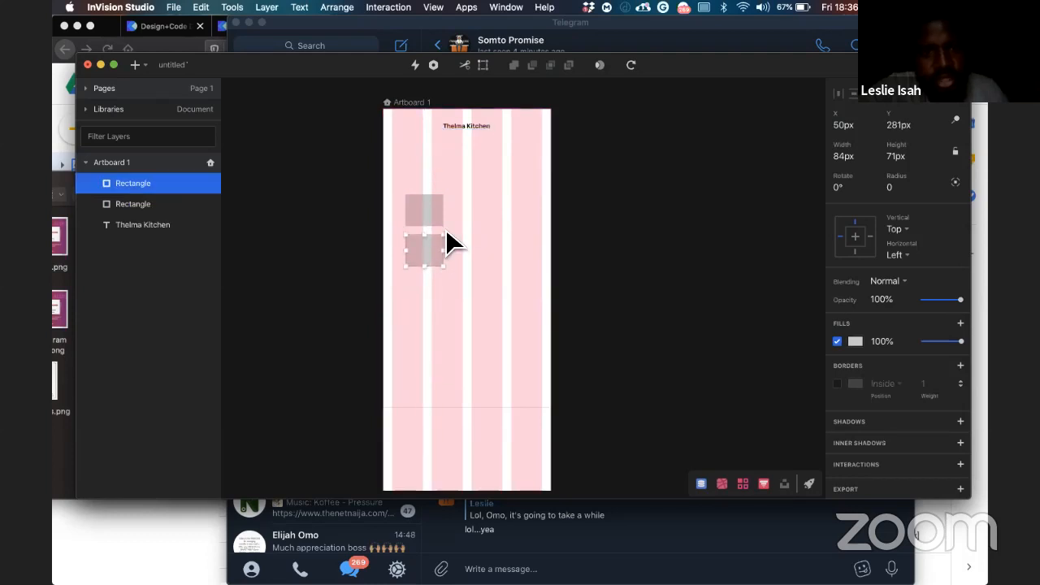
Step: Place a copy of the lower rectangle to its right and select the upper rectangle at Y 191 px
drag(446, 232, 470, 249)
click(439, 205)
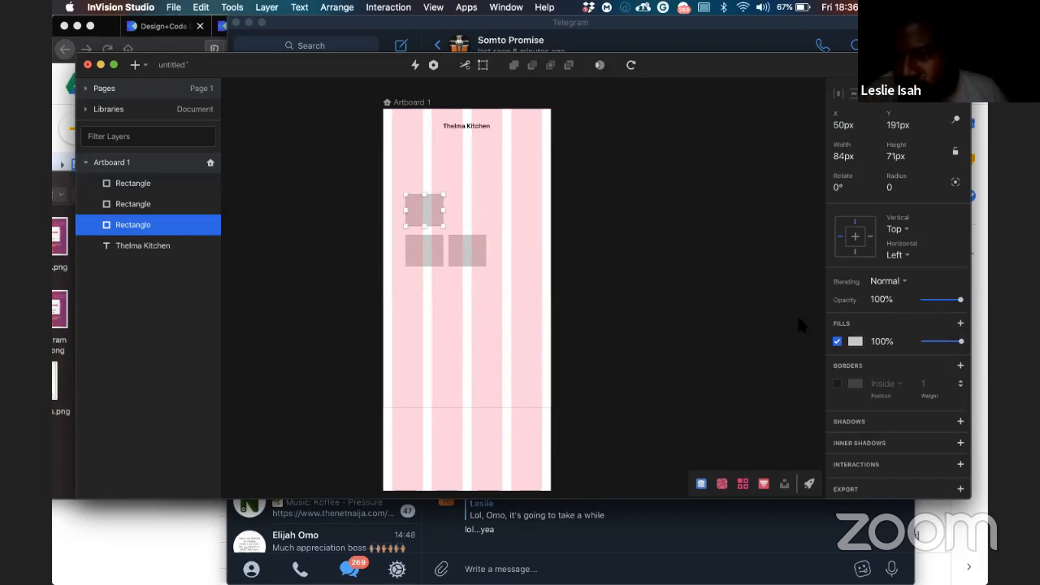
click(855, 342)
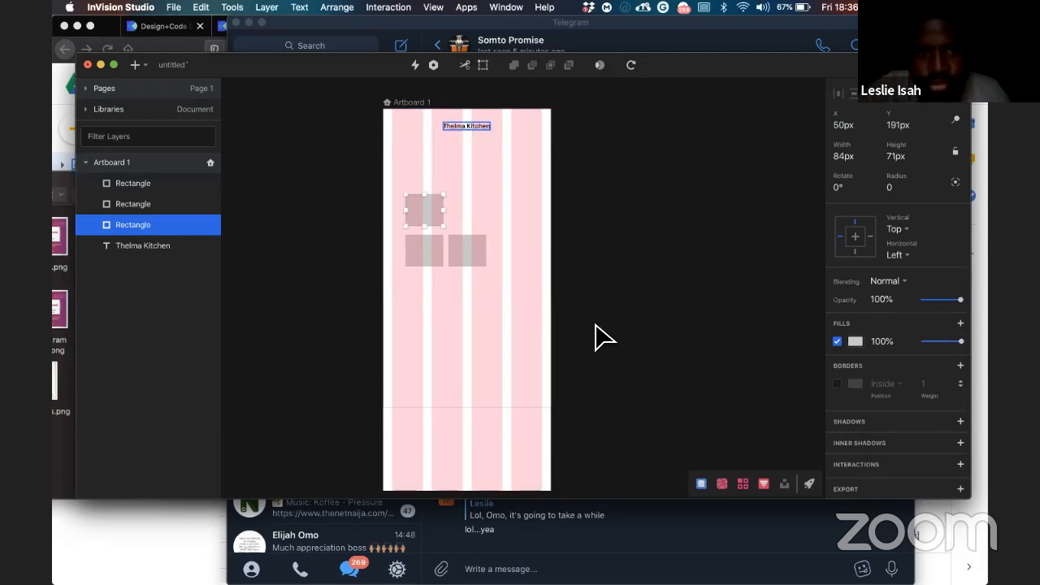
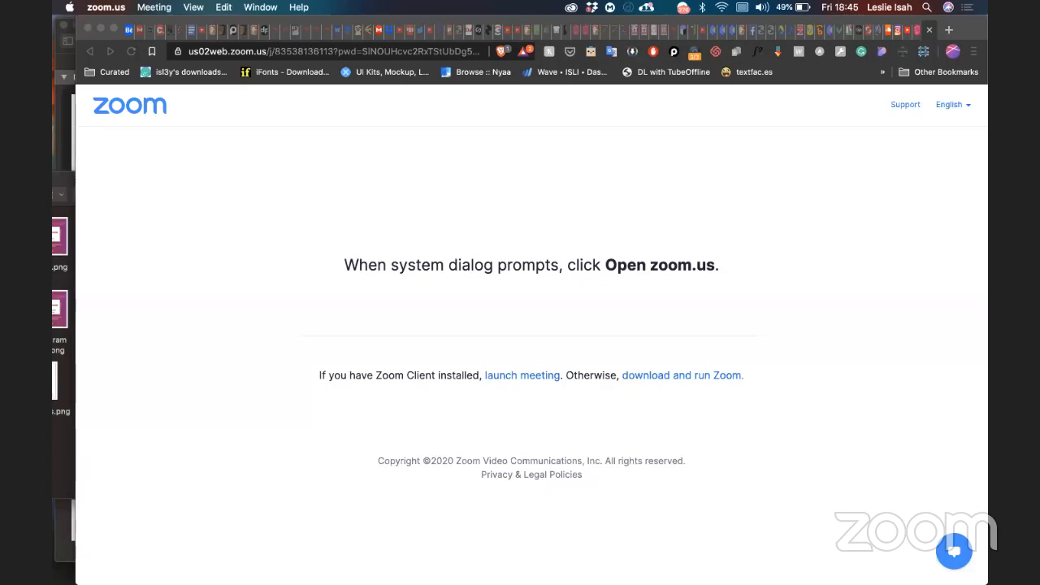
Step: Switch to InVision Studio and select Artboard 1 in the Demo document
mouse_move(638, 569)
mouse_move(605, 578)
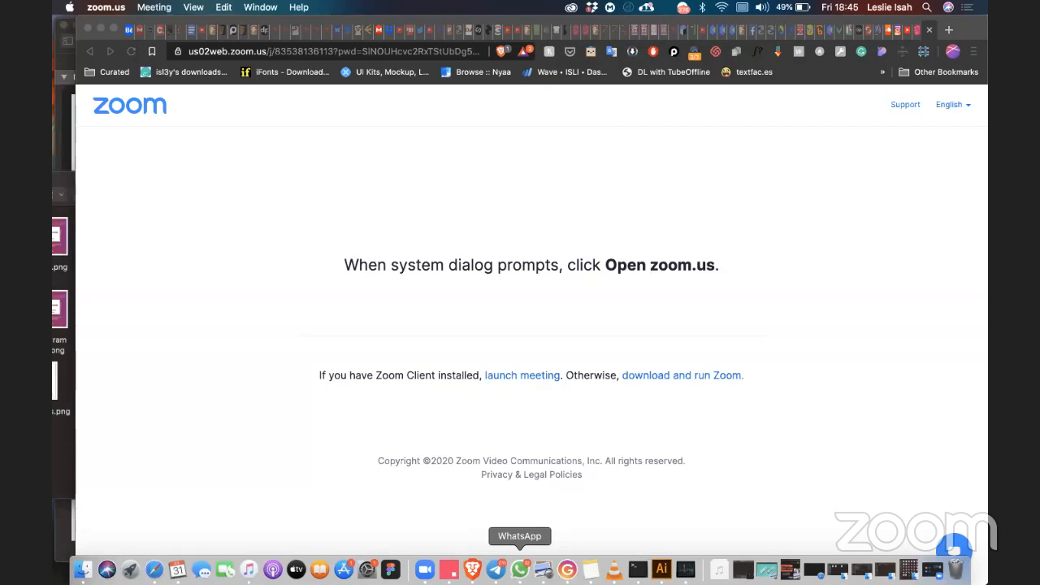
click(450, 571)
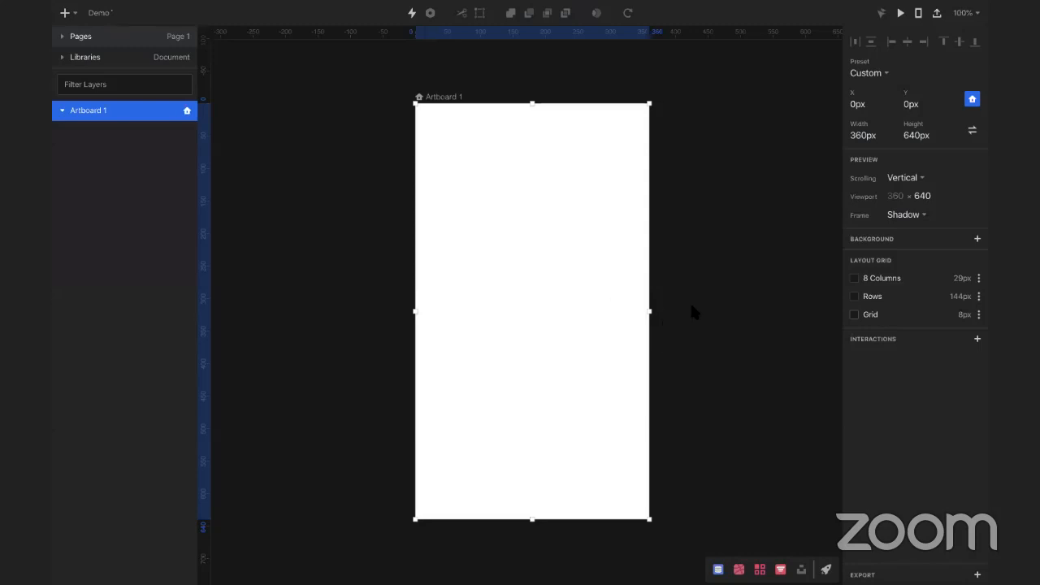
click(692, 323)
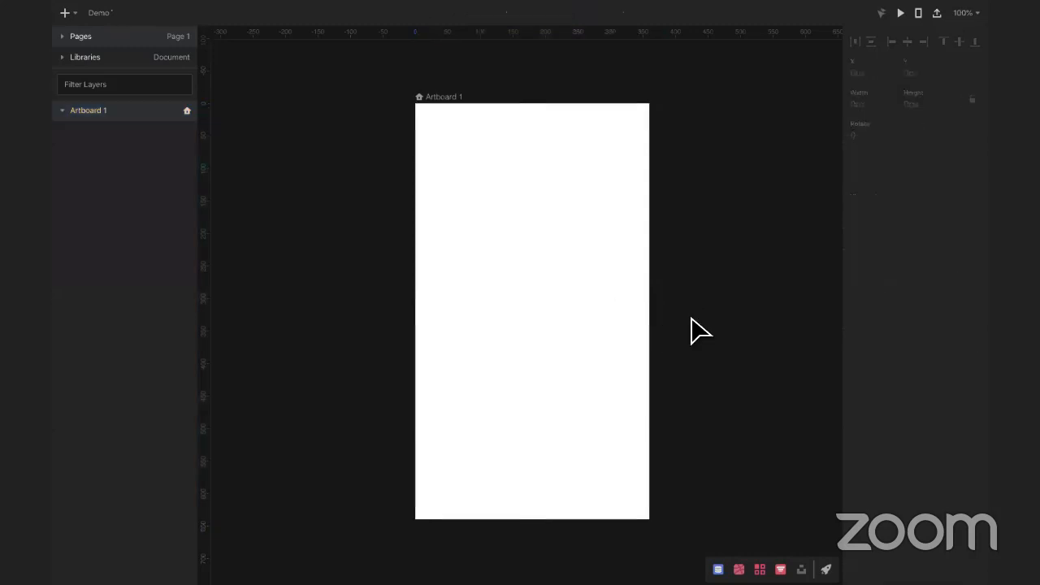
click(431, 96)
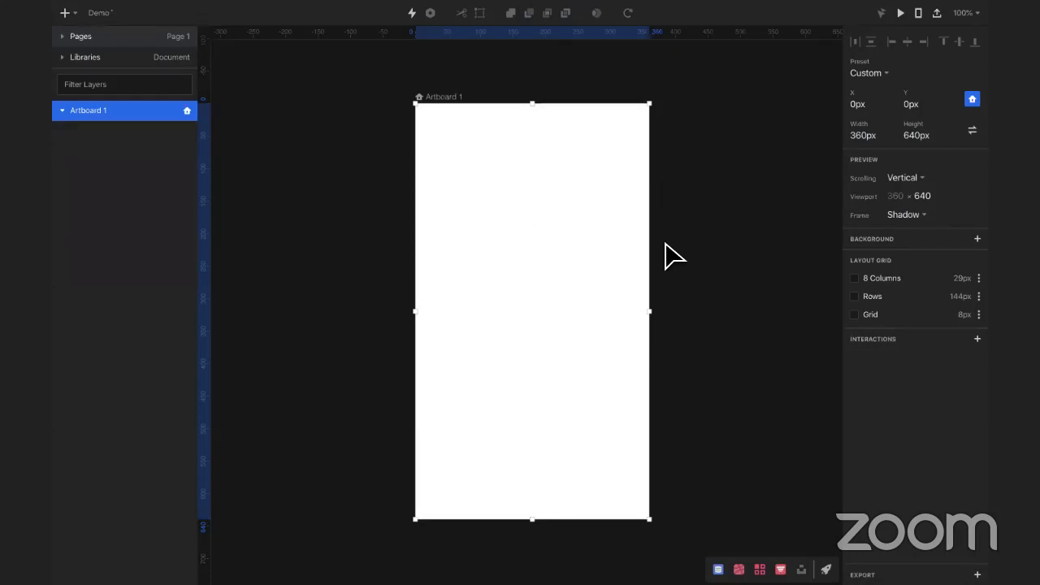
Step: Add a text layer near the artboard's top at about X 166 px, Y 44 px and set its font to SF Pro Display
click(65, 13)
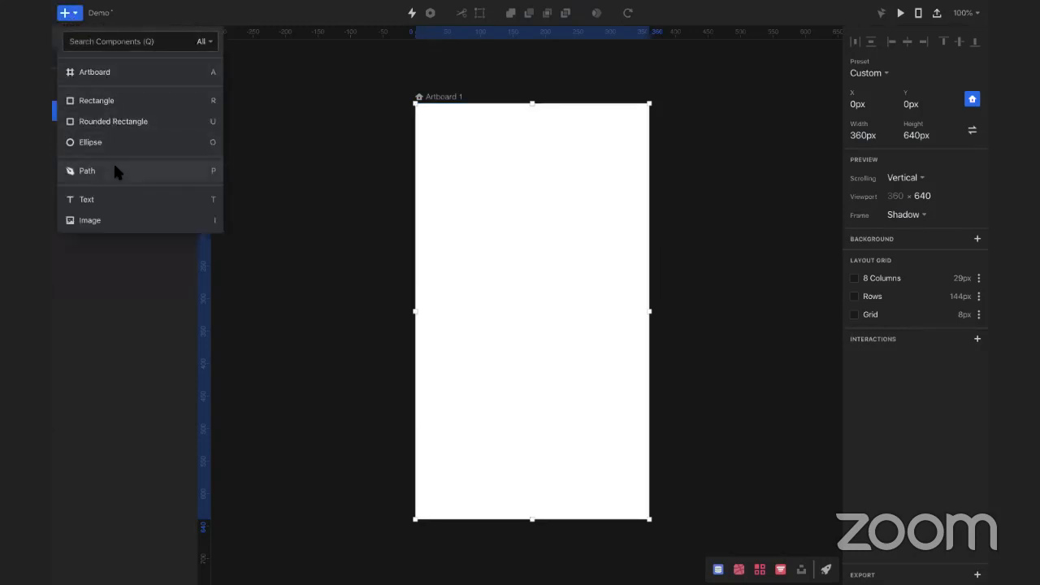
click(115, 199)
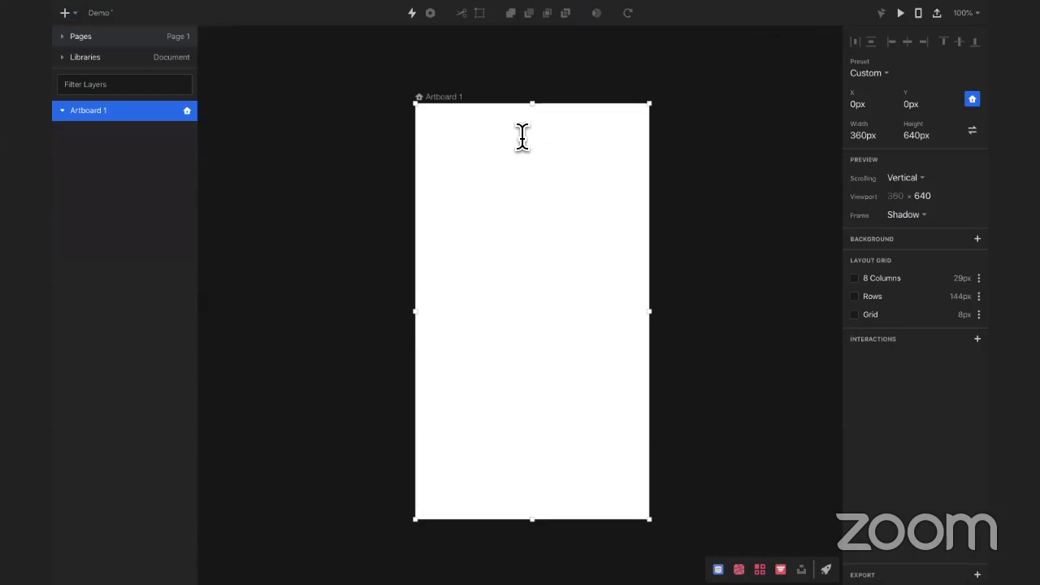
click(524, 139)
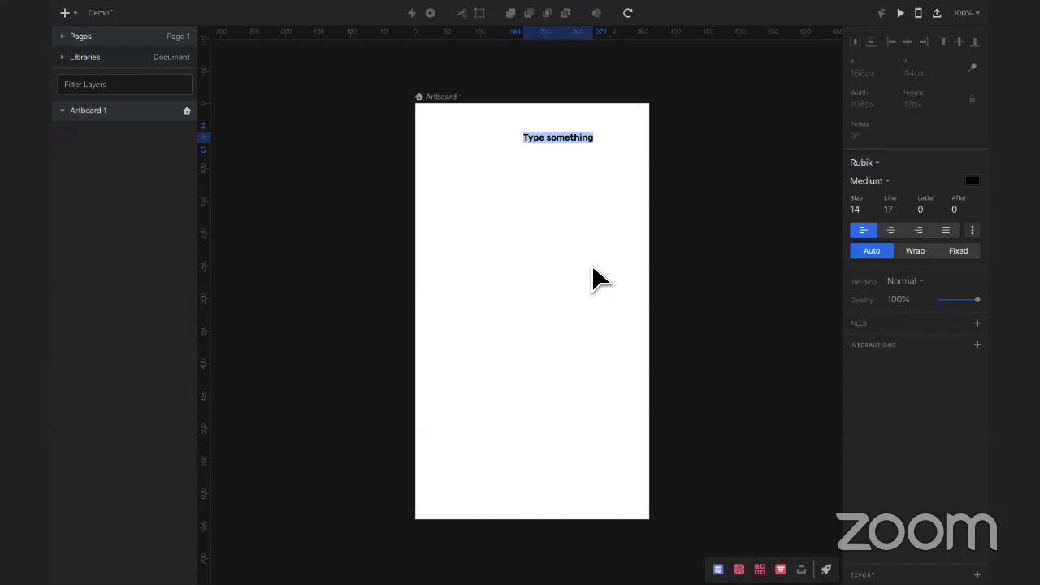
mouse_move(543, 582)
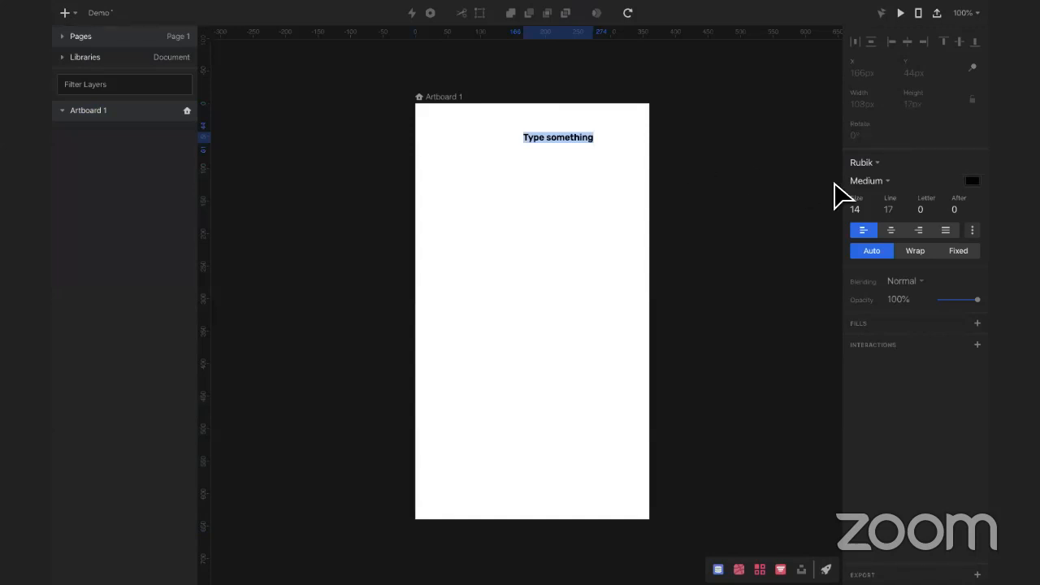
click(875, 165)
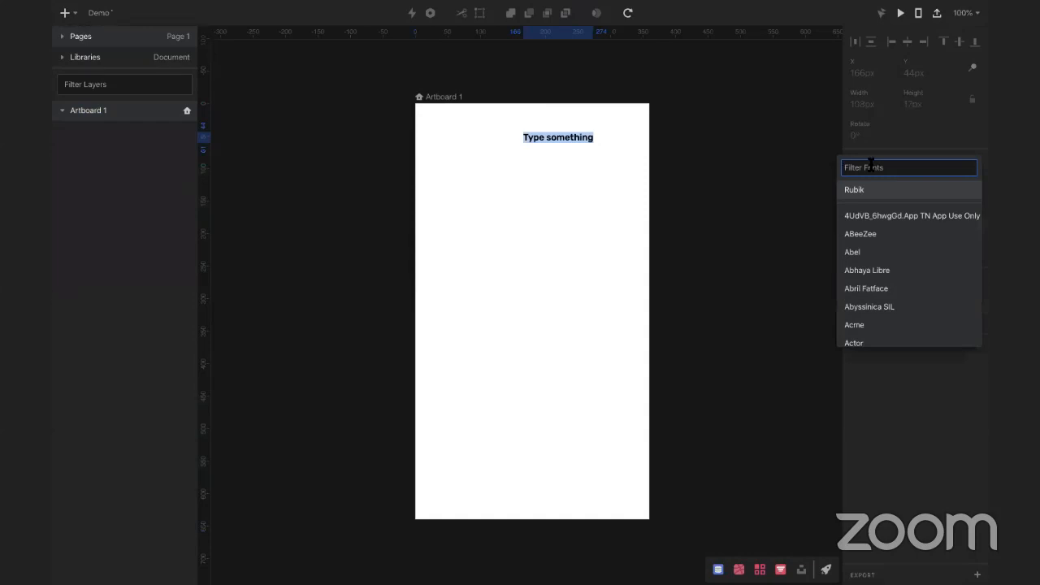
text(SF)
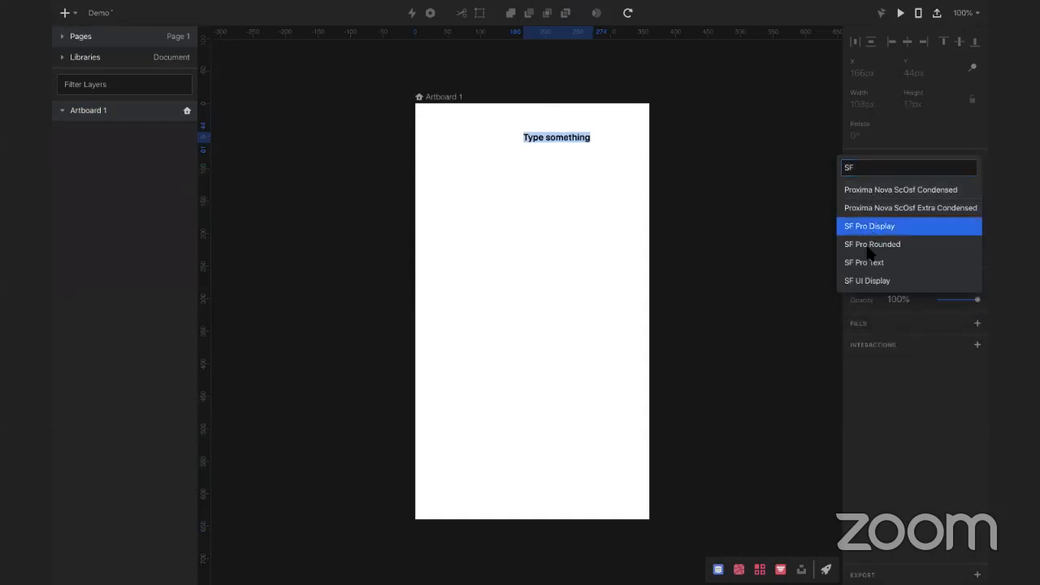
key(Return)
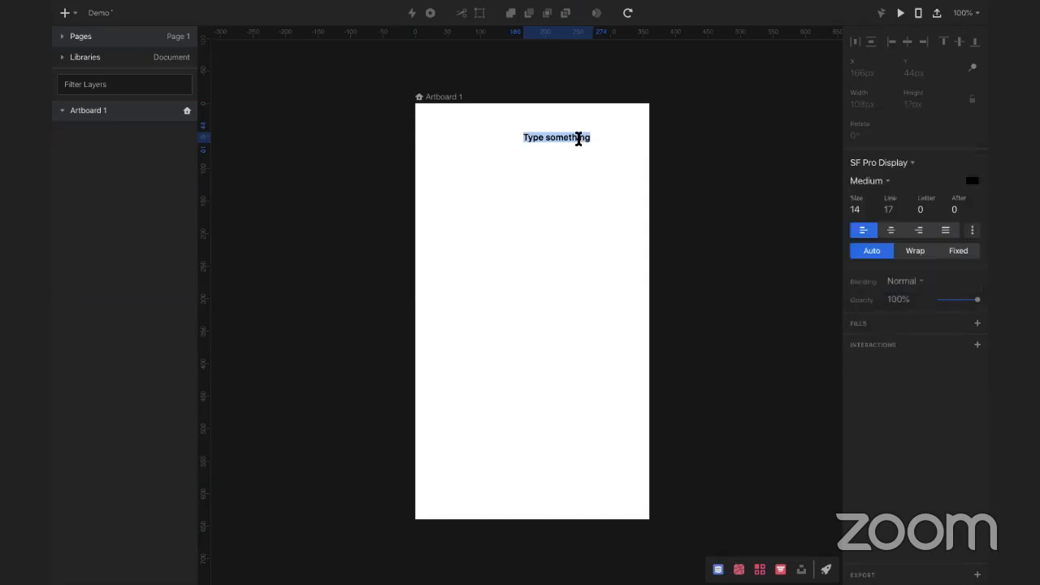
Step: Replace the placeholder text with "Sign up" and move it to X 157 px, Y 24 px to centre it horizontally
text(Sign up)
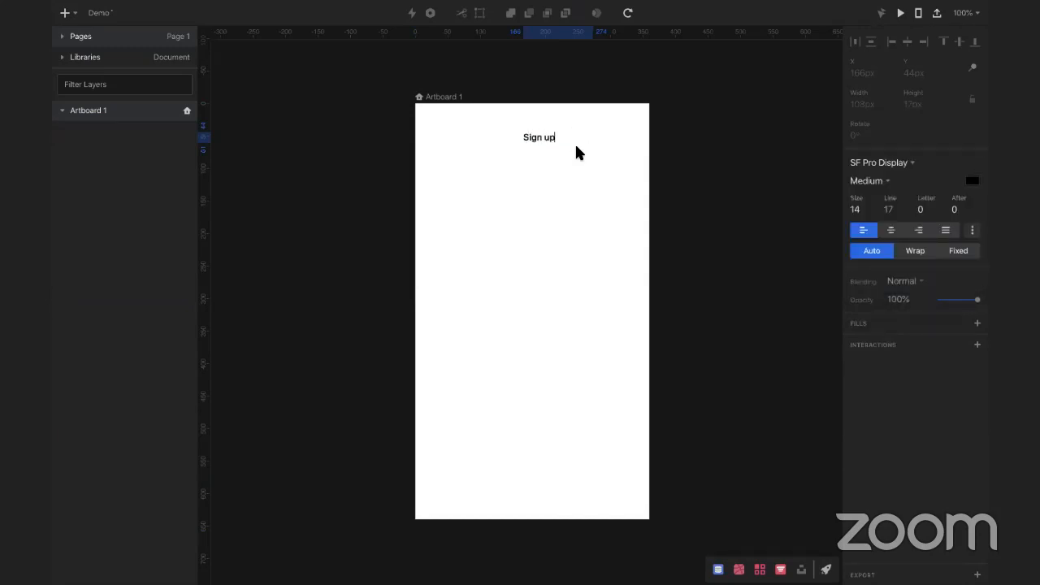
key(Escape)
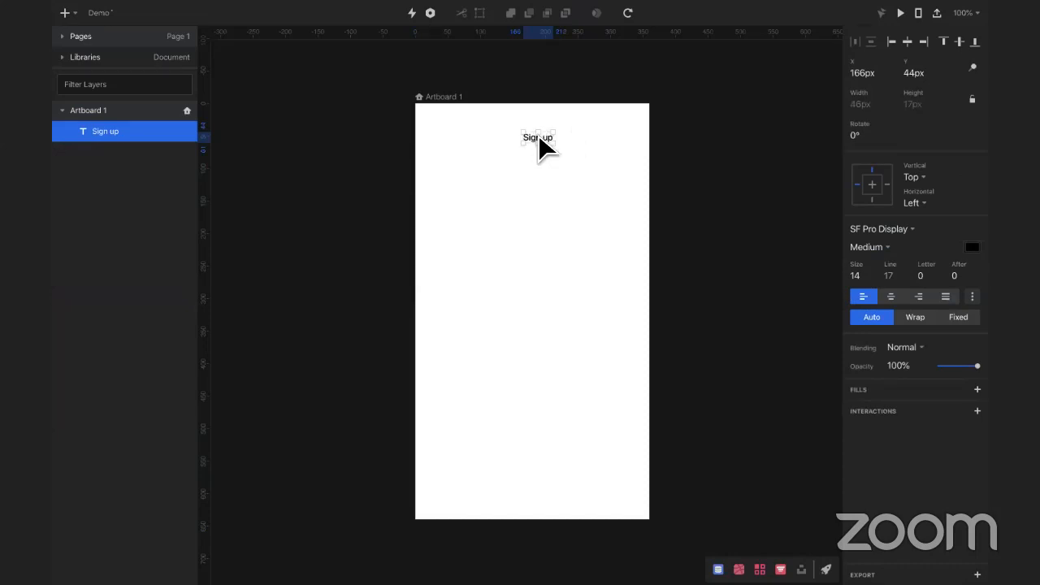
mouse_move(542, 141)
mouse_down()
mouse_move(533, 125)
mouse_move(537, 134)
mouse_up()
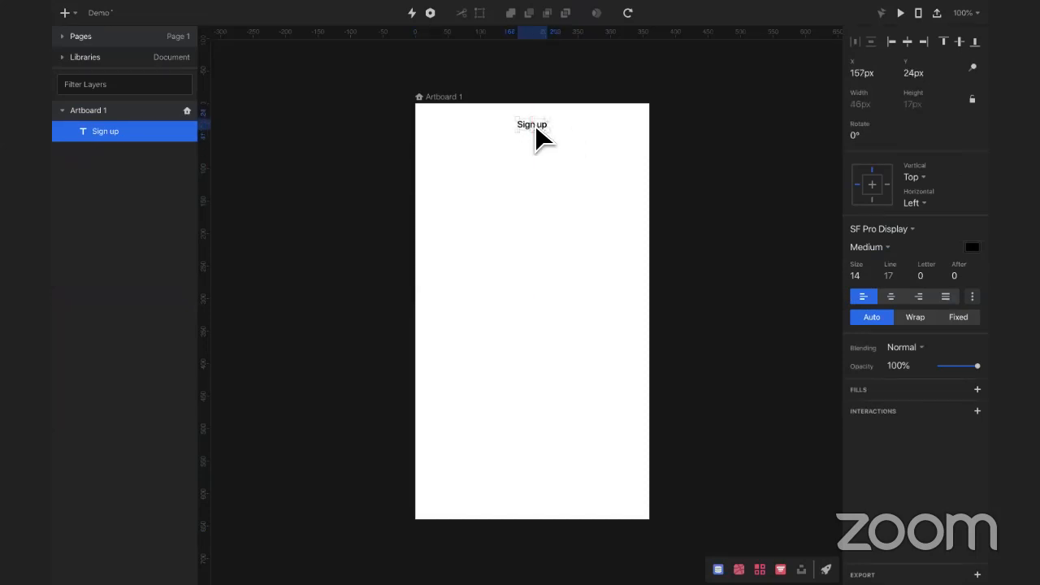
click(499, 165)
click(534, 126)
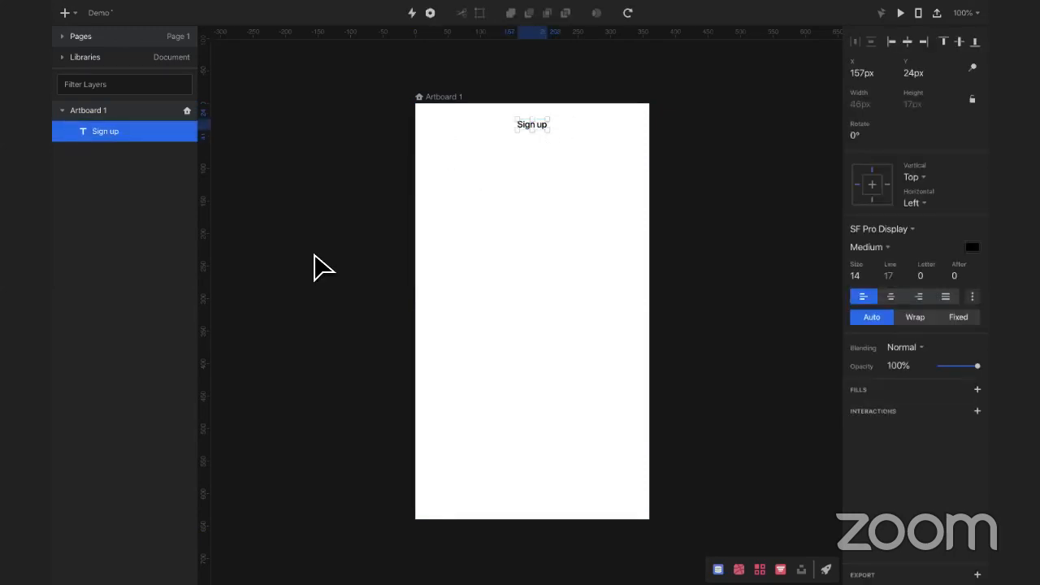
Step: Expand the document's libraries and open the components of 128 Outline Icons
click(125, 59)
click(88, 100)
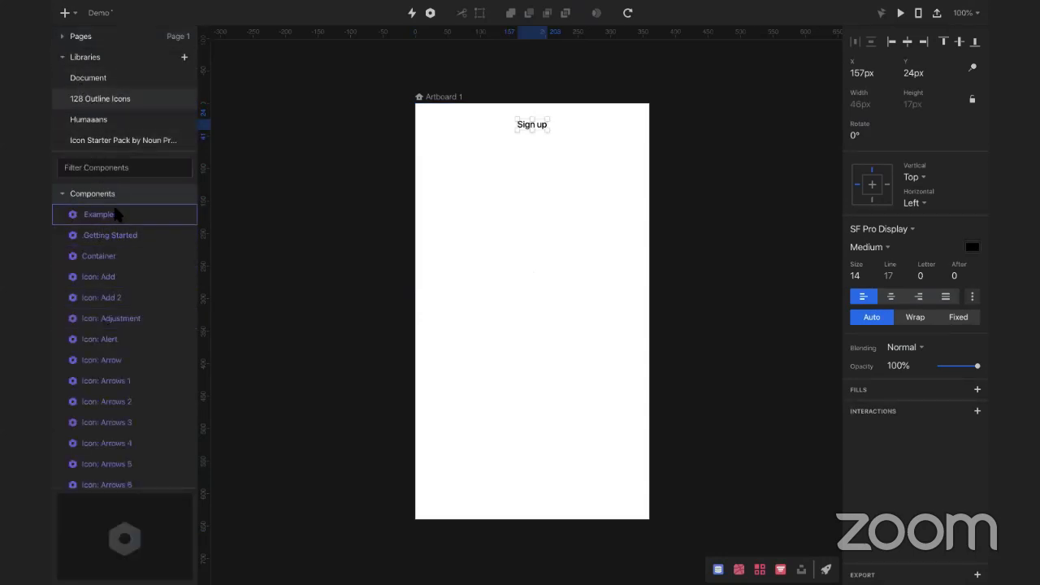
click(117, 215)
Step: Preview the alert and arrow icons and look through the library's component list for a suitable back icon
click(113, 345)
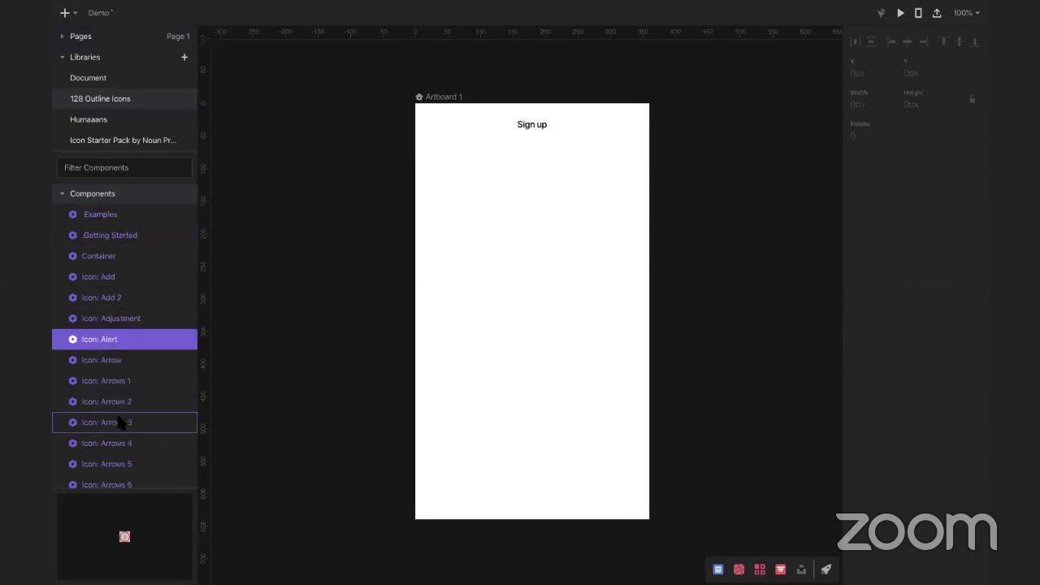
scroll(120, 422, down, 2)
click(132, 311)
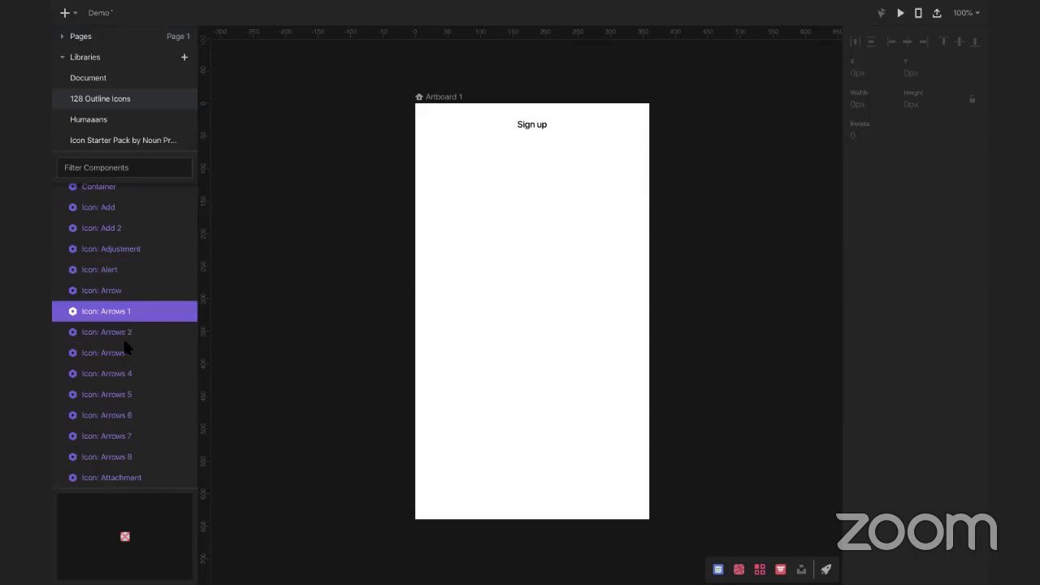
click(122, 333)
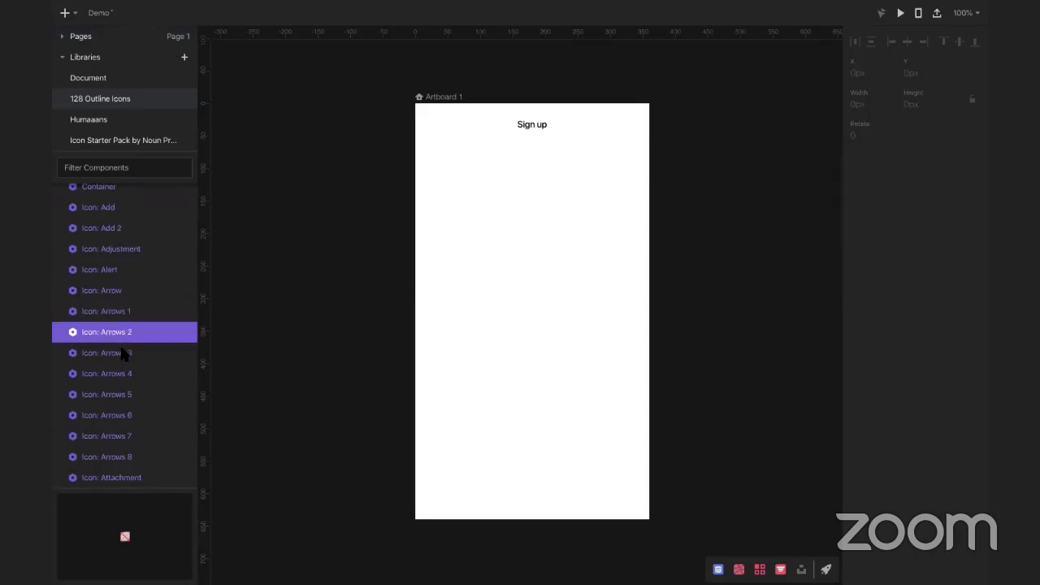
click(122, 353)
scroll(124, 396, down, 3)
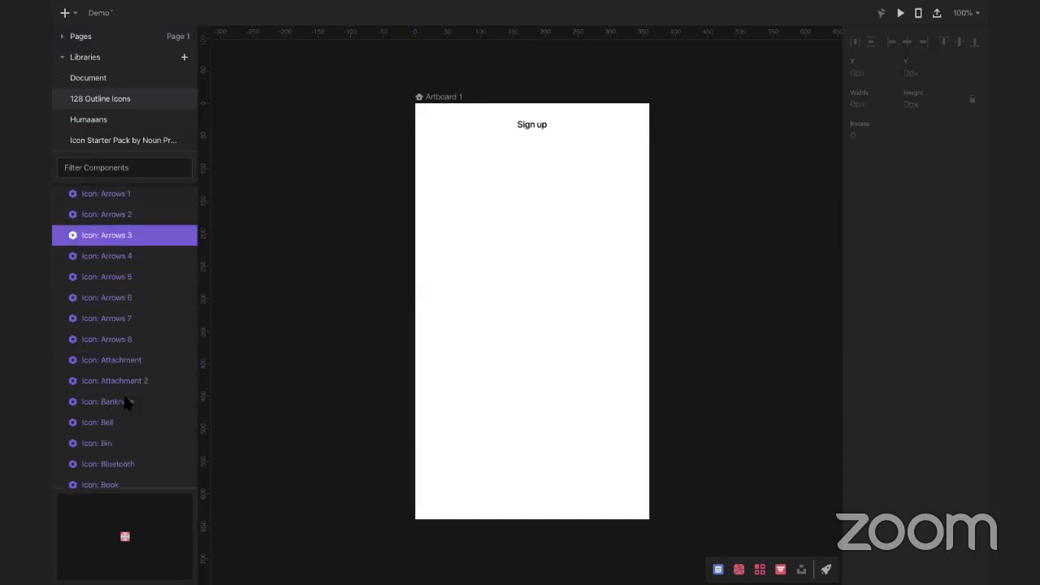
scroll(124, 402, down, 7)
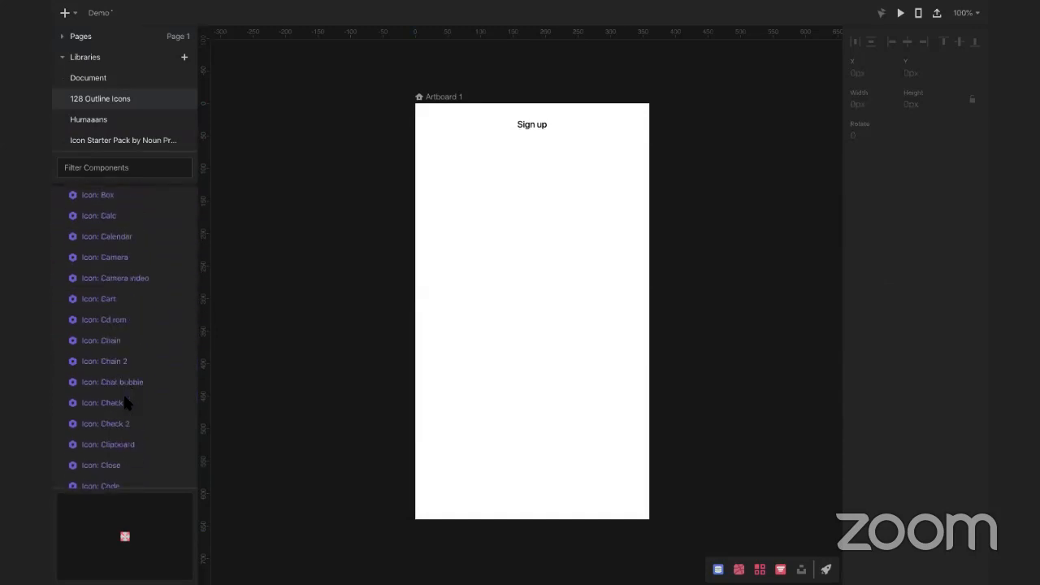
scroll(123, 392, down, 2)
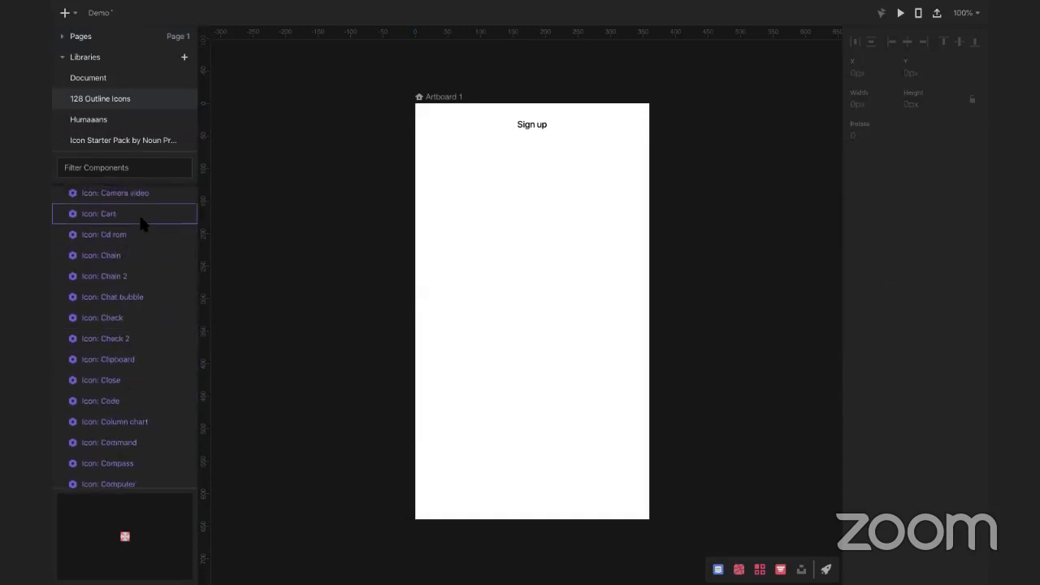
Step: Search the icon components for "Chev" and clear the filter
scroll(139, 203, up, 7)
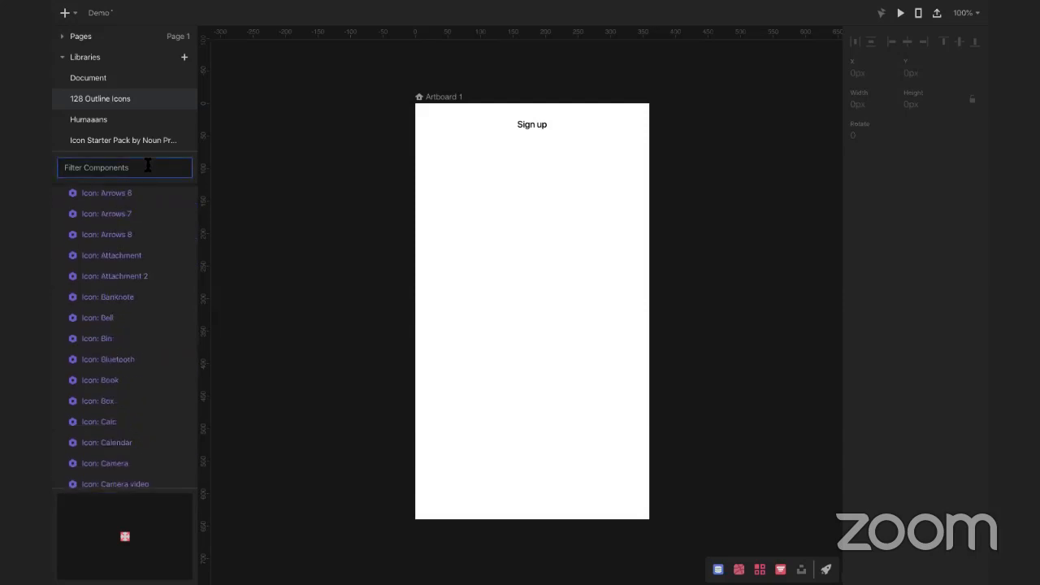
text(Chev)
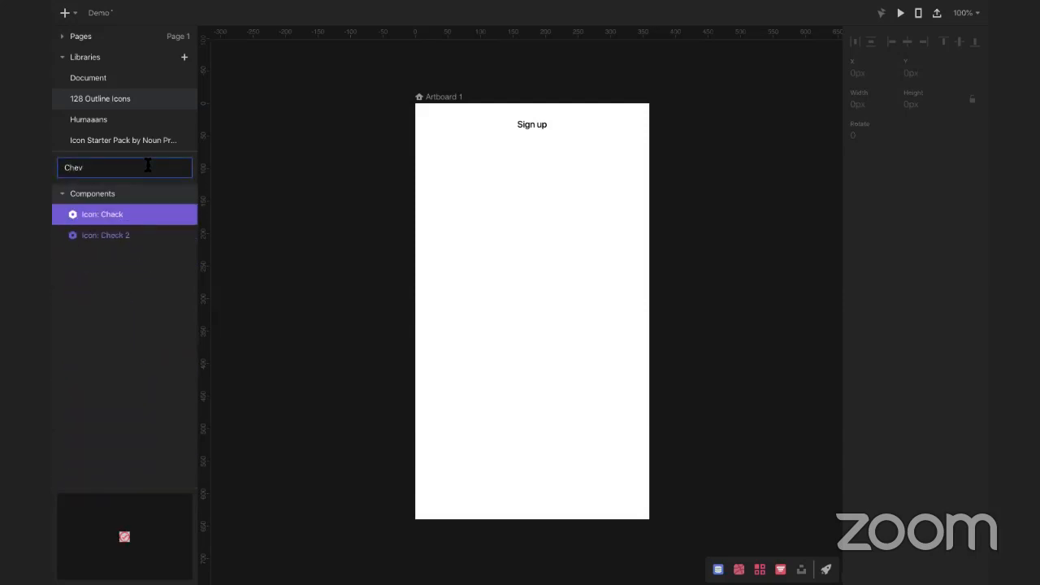
key(BackSpace)
key(BackSpace)
key(BackSpace)
key(BackSpace)
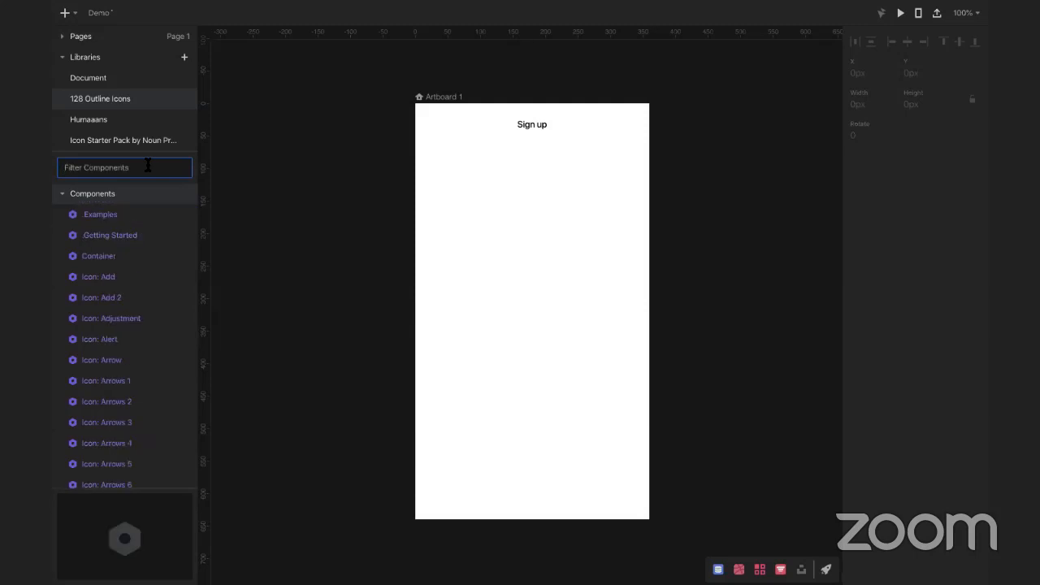
Step: Filter the components by "arrow", preview the matches and place Icon: Arrow on the artboard at about X 92 px, Y 212 px
text(arrow)
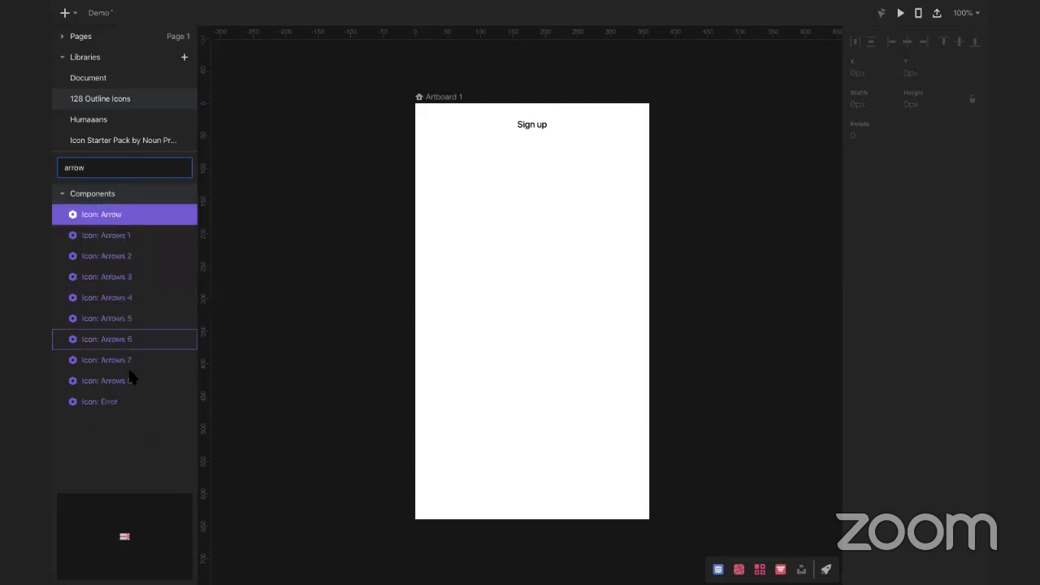
click(130, 380)
key(Up)
key(Up)
key(Up)
key(Up)
key(Up)
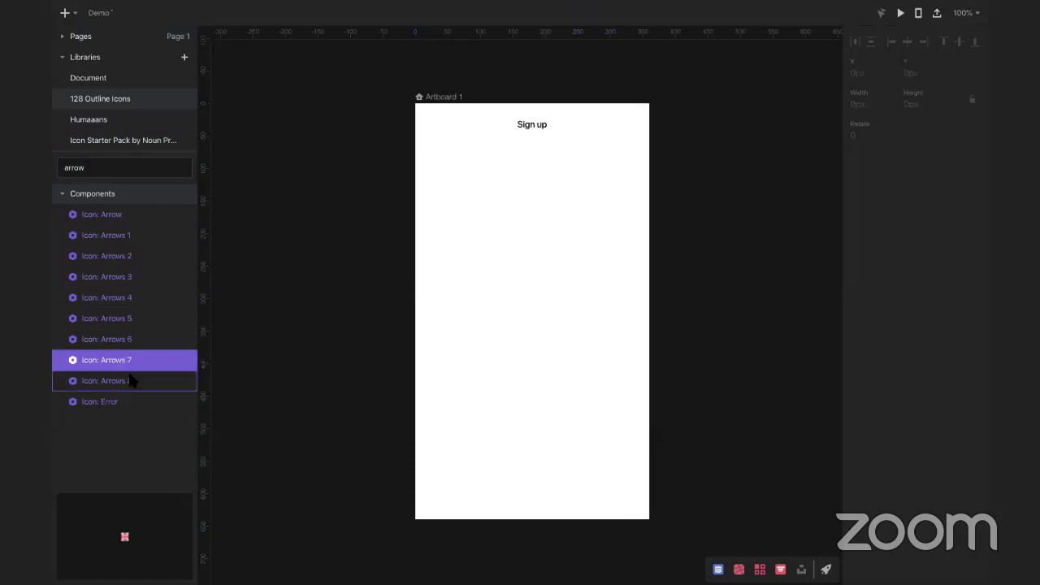
key(Up)
key(Up)
key(Up)
key(Up)
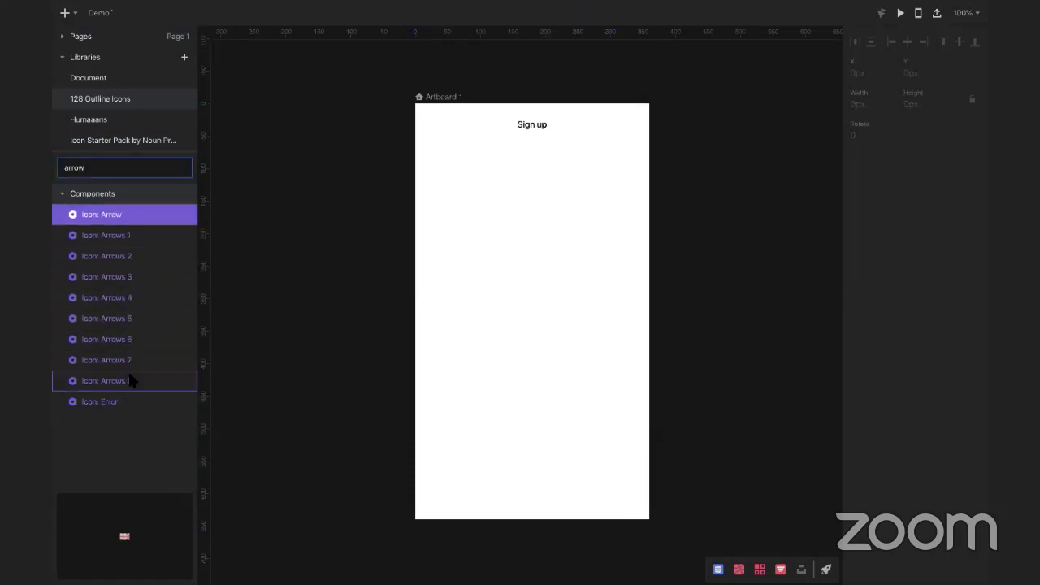
key(Down)
key(Up)
drag(95, 213, 481, 277)
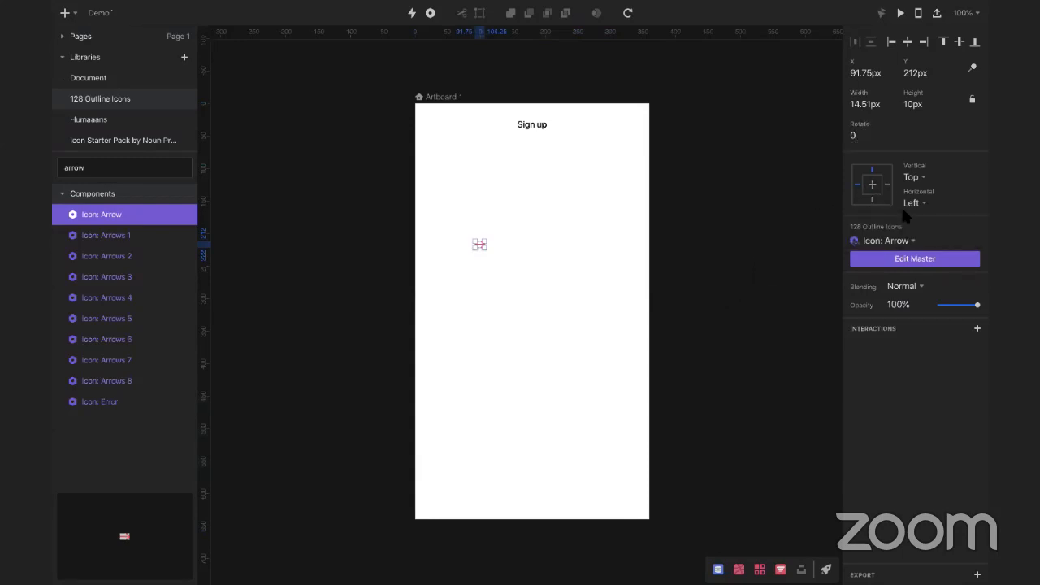
Step: Set the placed arrow icon's rotation to 90°
click(867, 138)
text(90)
key(Return)
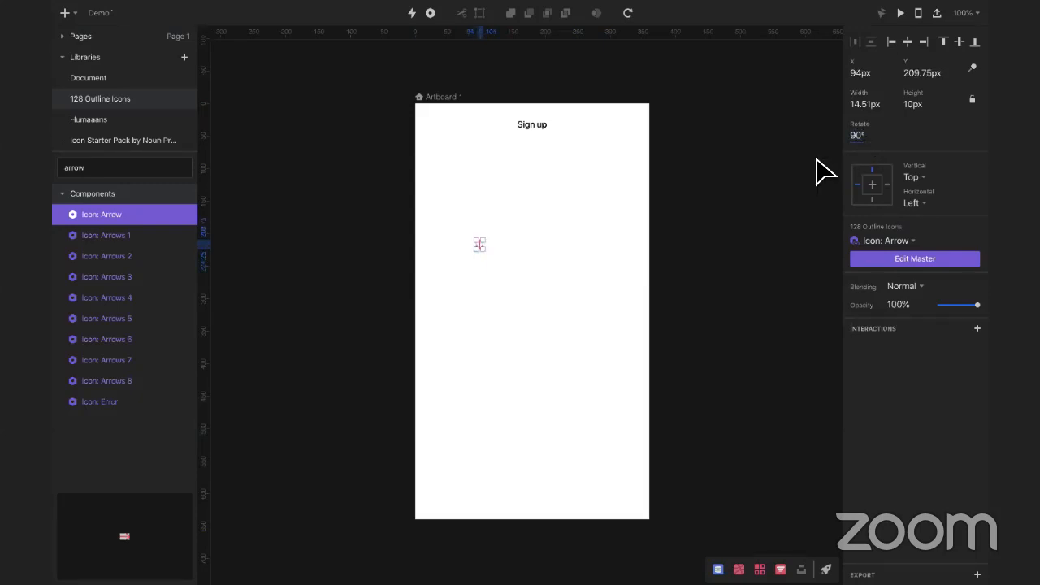
Step: Set the arrow icon's rotation to 180° and move it to X 22 px, Y 28 px, level with the "Sign up" title
click(853, 135)
text(180)
key(Return)
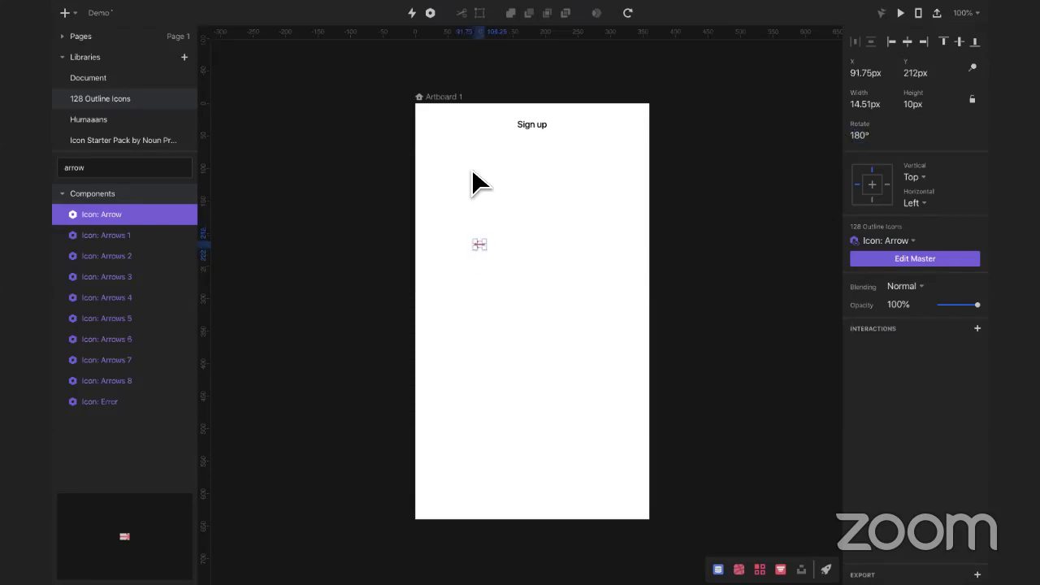
drag(480, 244, 433, 125)
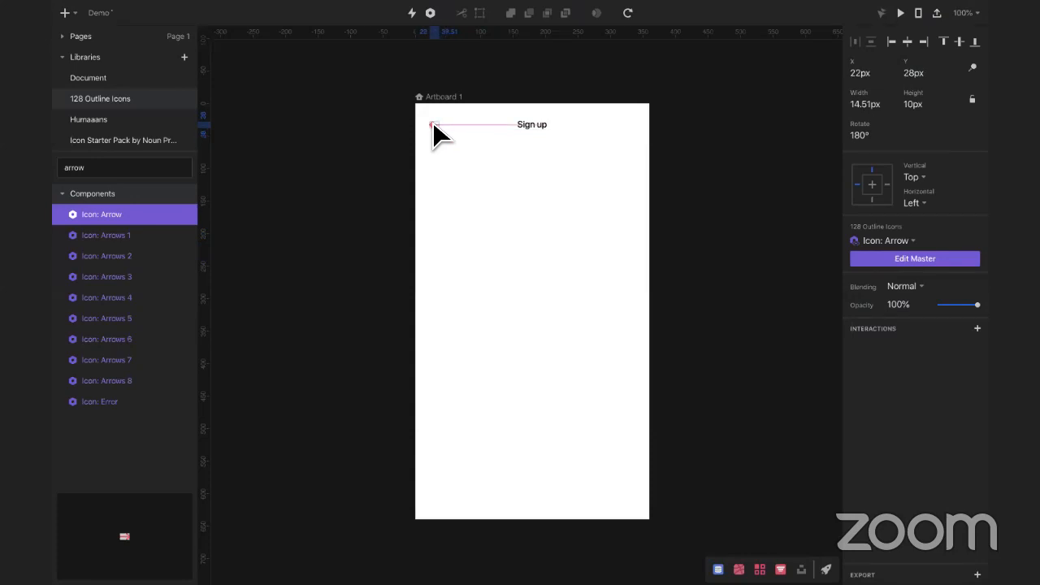
Step: Move the "Sign up" title next to the arrow icon and show the artboard's 8-column layout grid
drag(530, 122, 469, 143)
click(525, 174)
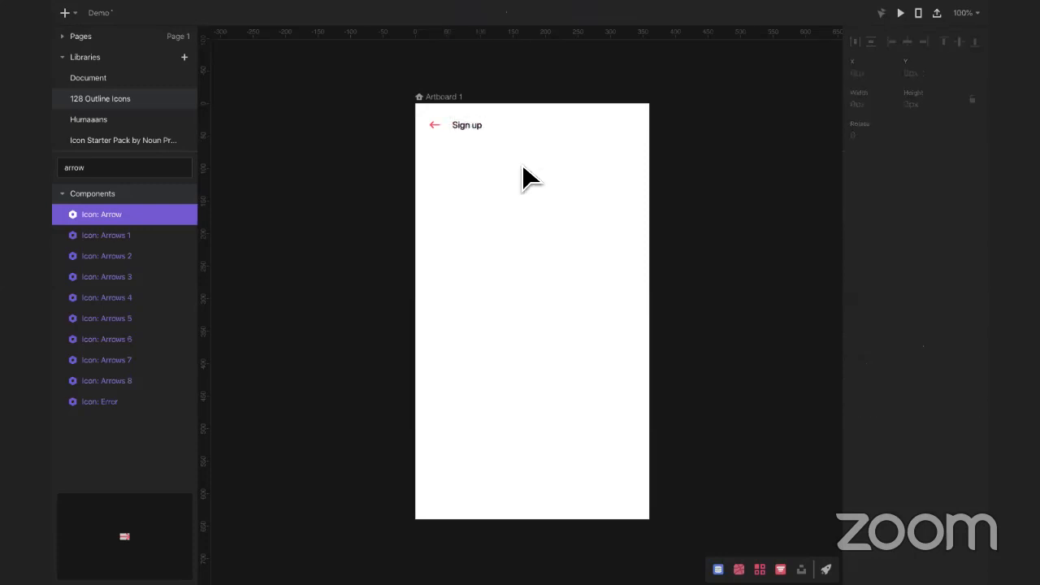
click(439, 96)
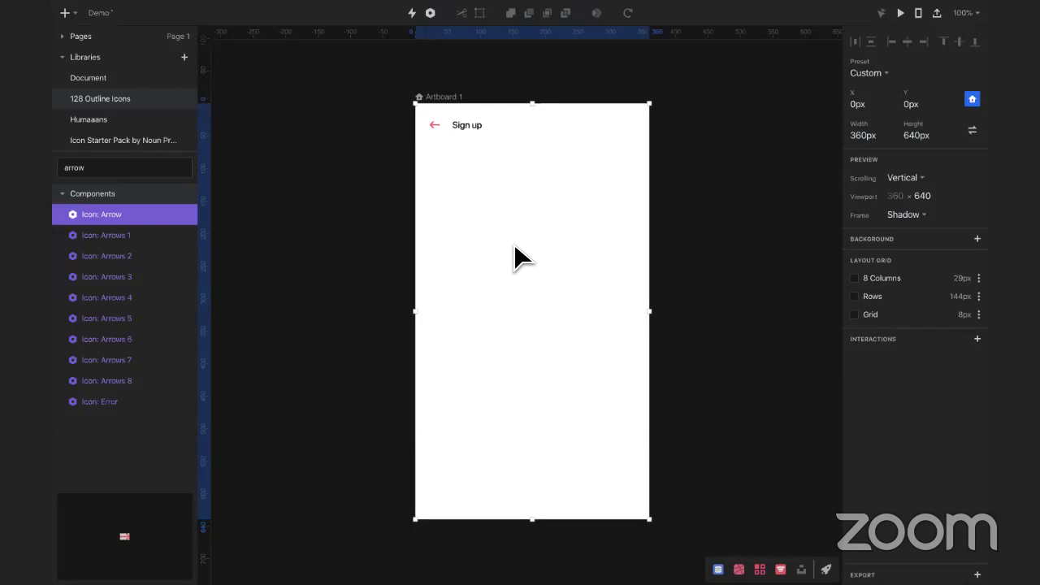
click(854, 278)
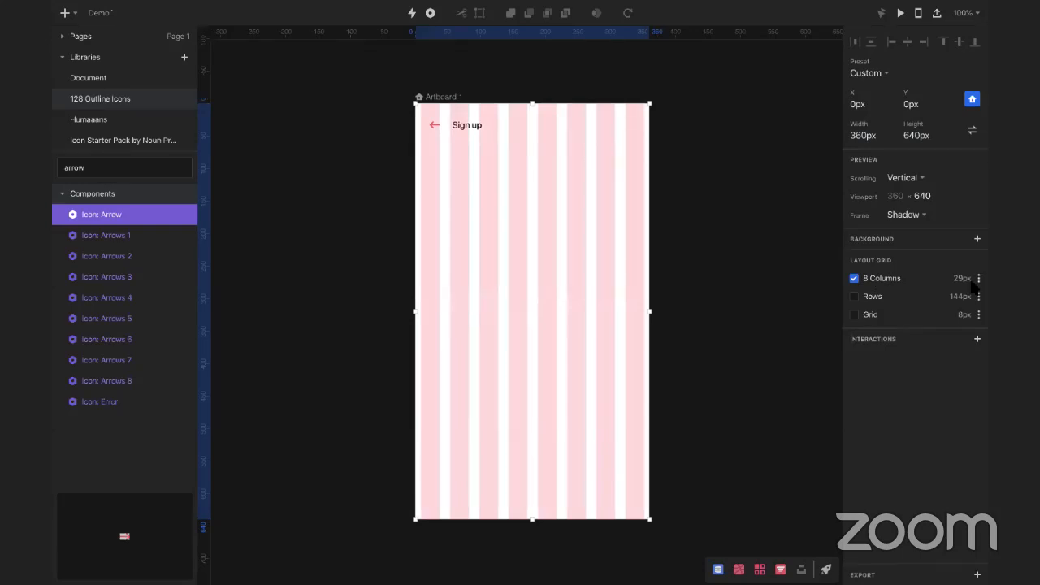
Step: Enlarge the arrow icon to about 22.5 × 15 px at X 8 px and move the "Sign up" title to X 52 px
click(434, 128)
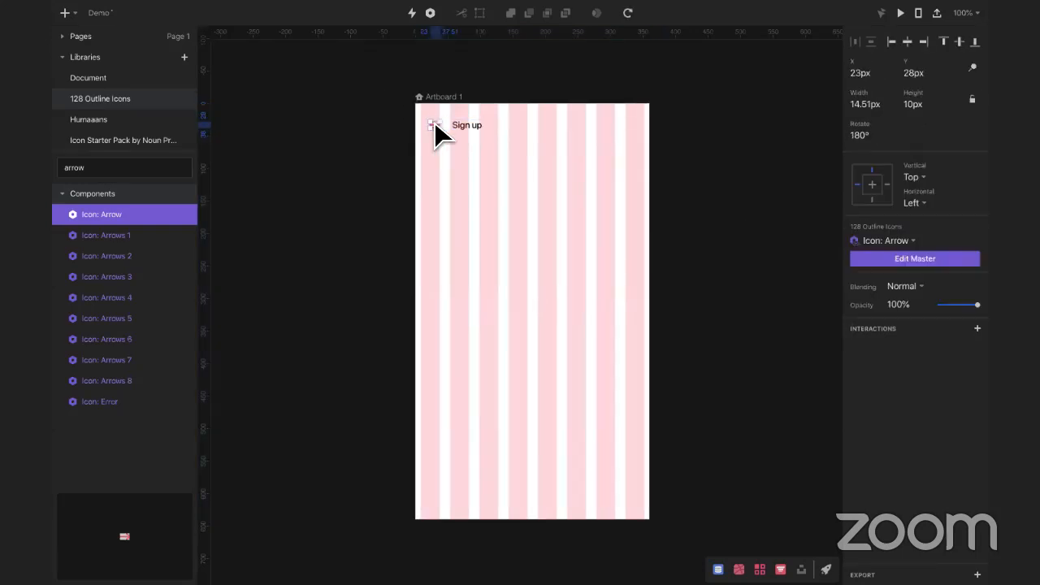
scroll(435, 124, up, 5)
mouse_move(438, 120)
mouse_down()
mouse_move(405, 121)
mouse_move(460, 193)
mouse_move(431, 161)
mouse_move(425, 124)
mouse_up()
click(546, 135)
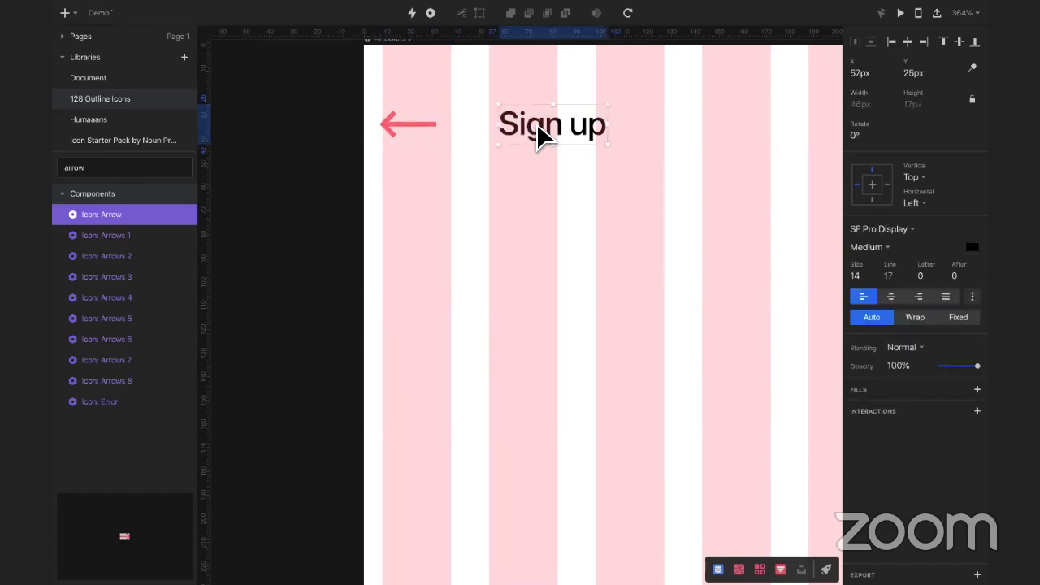
drag(542, 135, 530, 134)
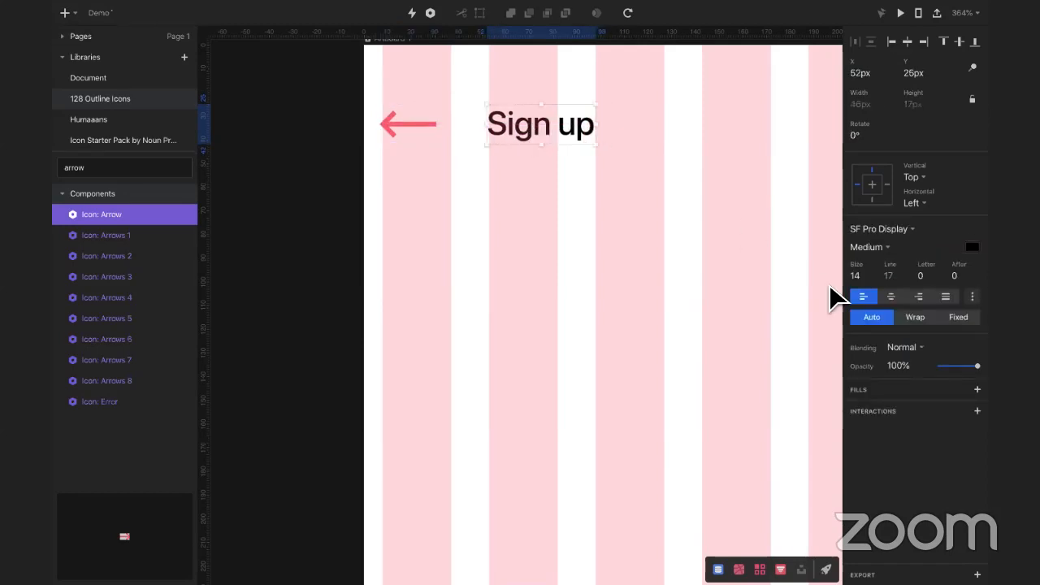
Step: Set the "Sign up" title's font weight to Bold
click(886, 246)
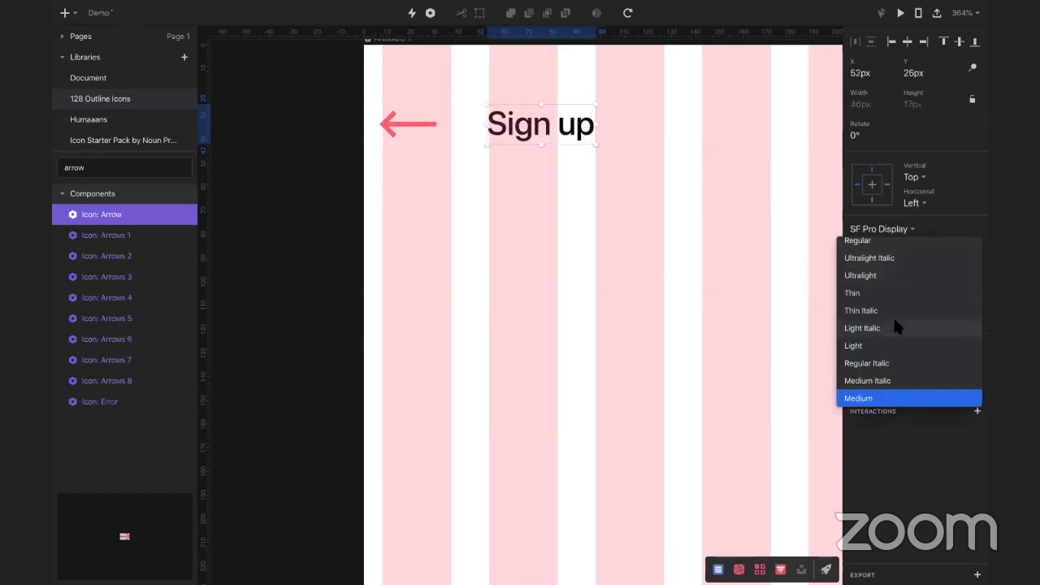
scroll(893, 316, down, 3)
scroll(893, 316, down, 1)
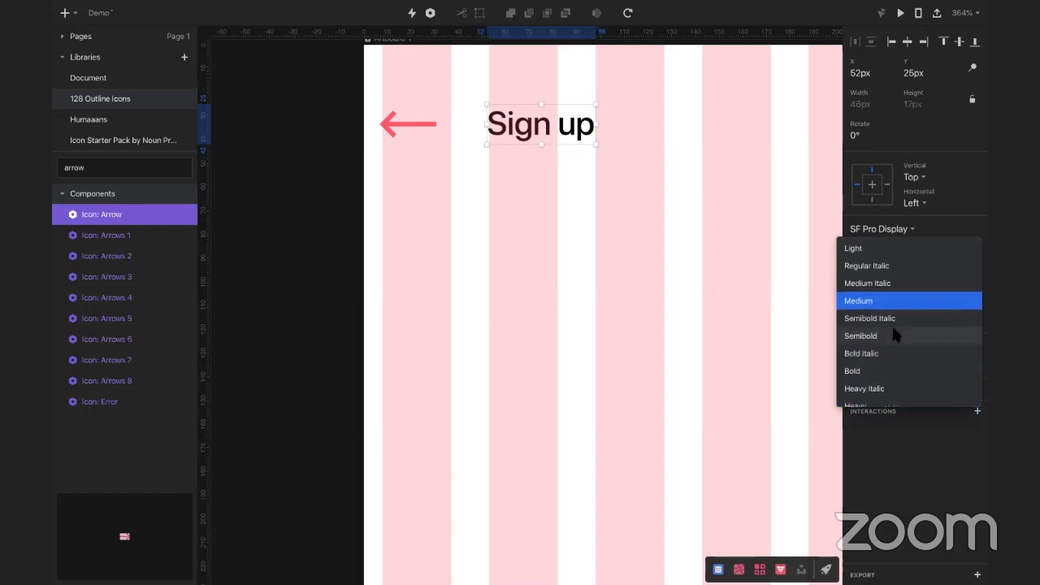
click(877, 371)
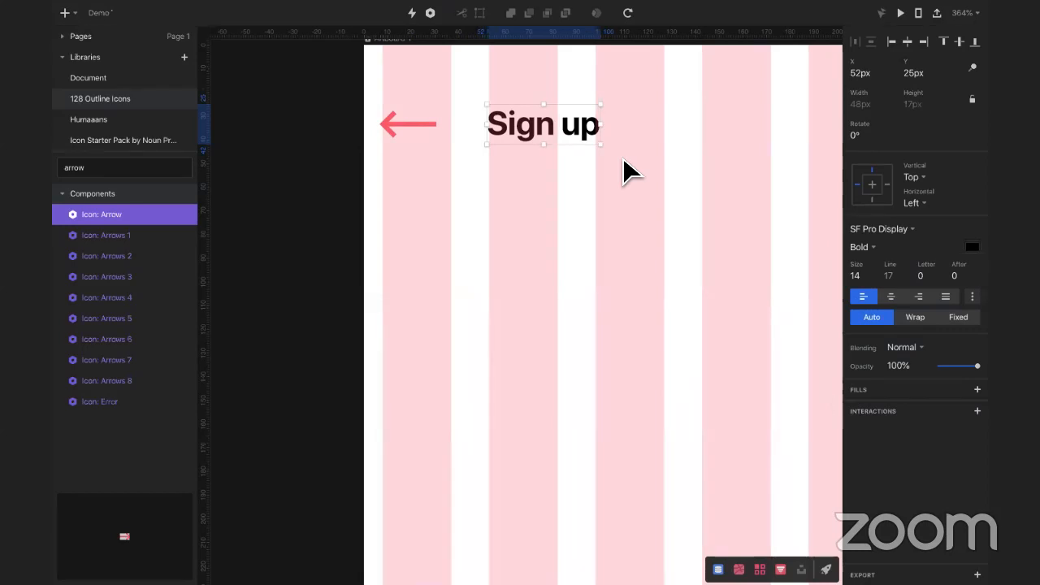
click(630, 217)
key(super+minus)
key(super+minus)
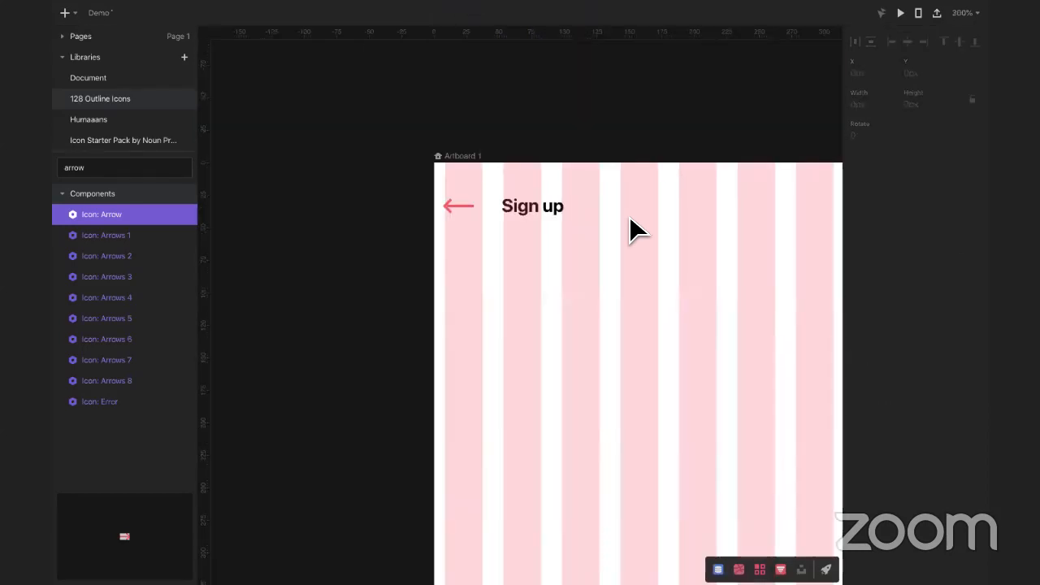
drag(597, 370, 560, 243)
Step: Narrow the arrow icon to about 15.5 px wide and detach it from its library component
click(457, 131)
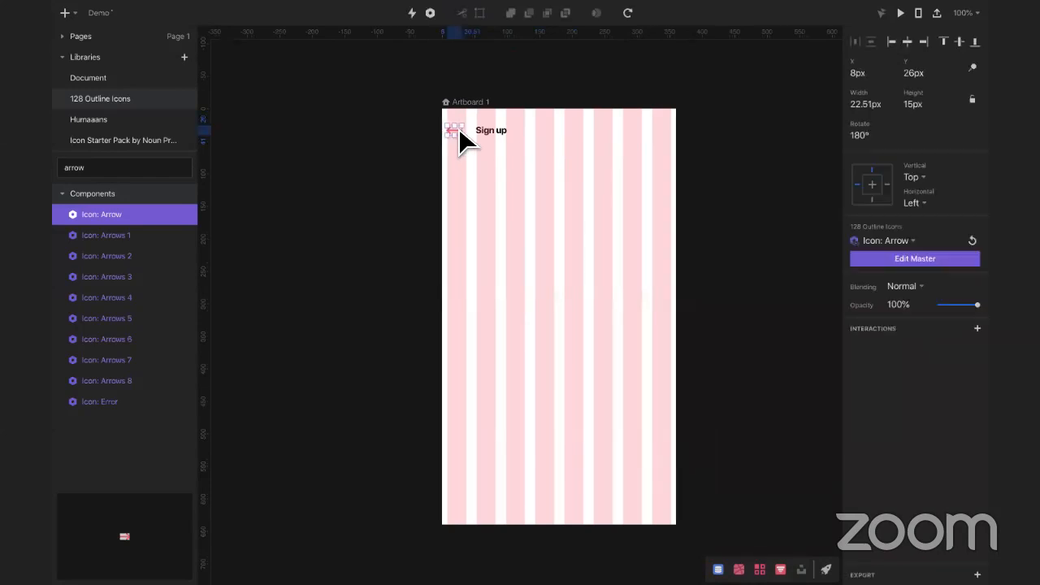
scroll(459, 133, up, 5)
drag(456, 131, 454, 131)
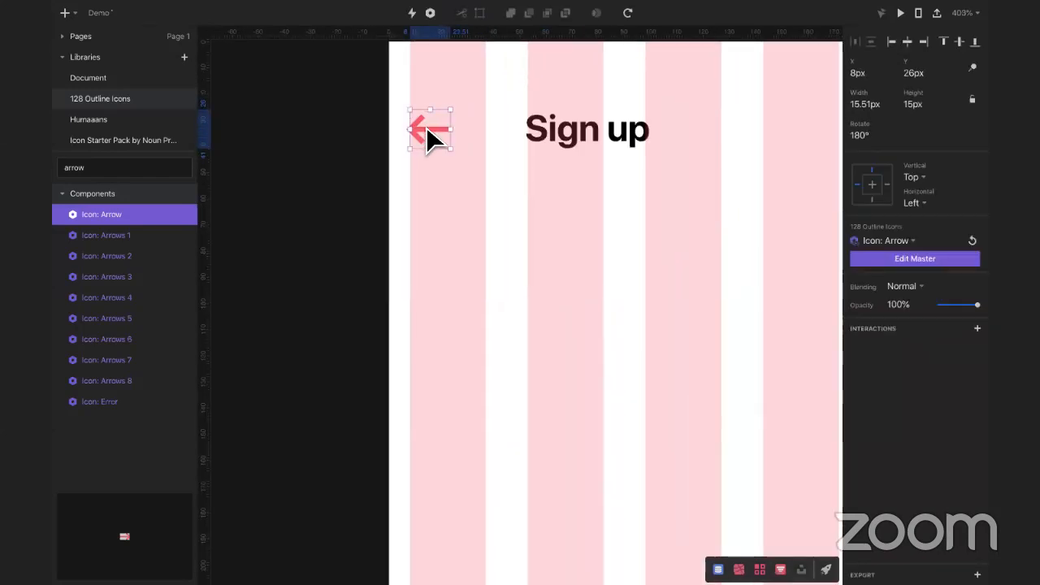
right_click(425, 127)
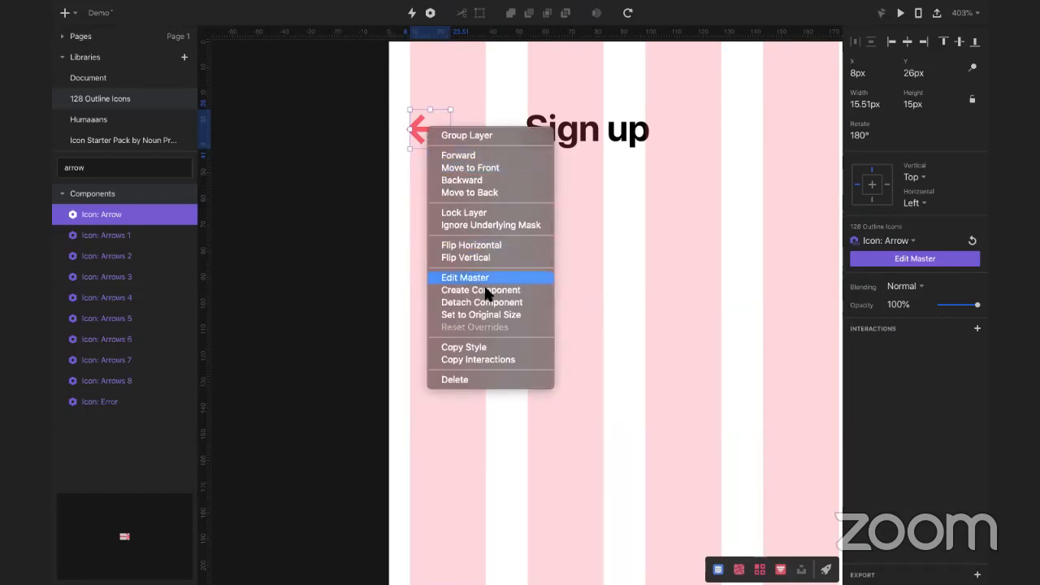
click(499, 303)
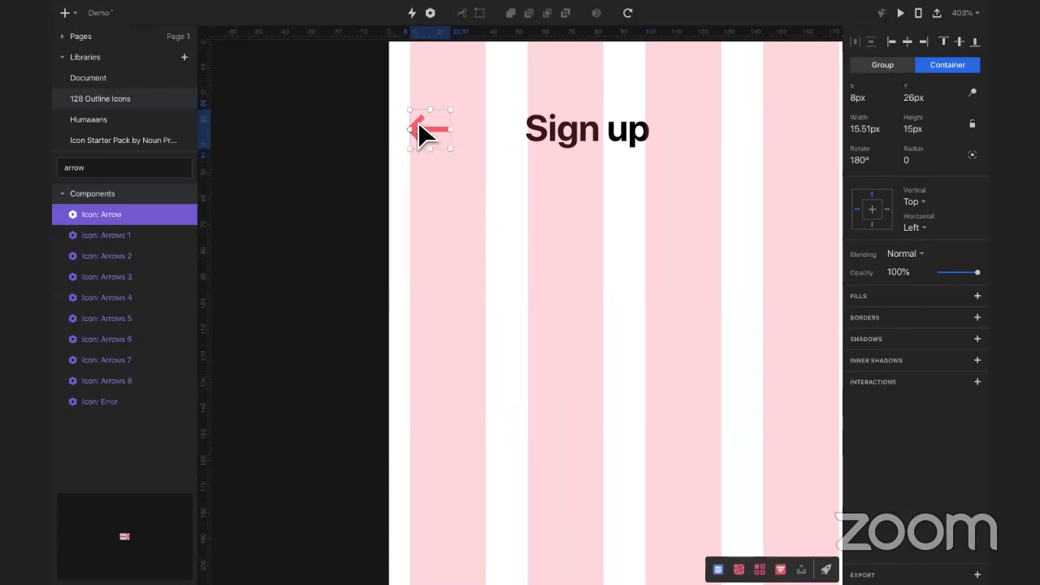
Step: Display the layers of Page 1 in place of the library components
click(81, 35)
click(63, 77)
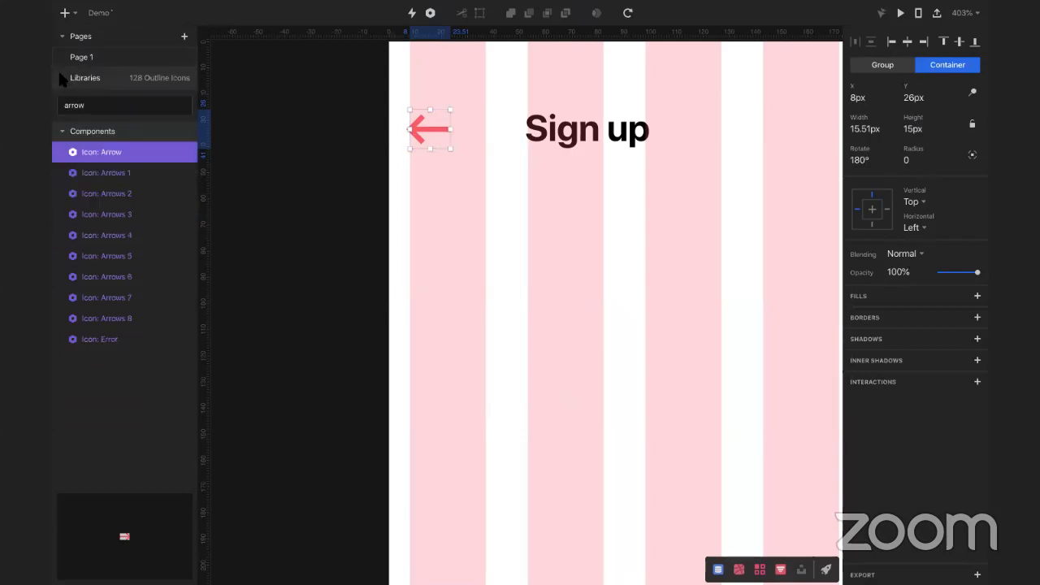
click(64, 131)
click(89, 57)
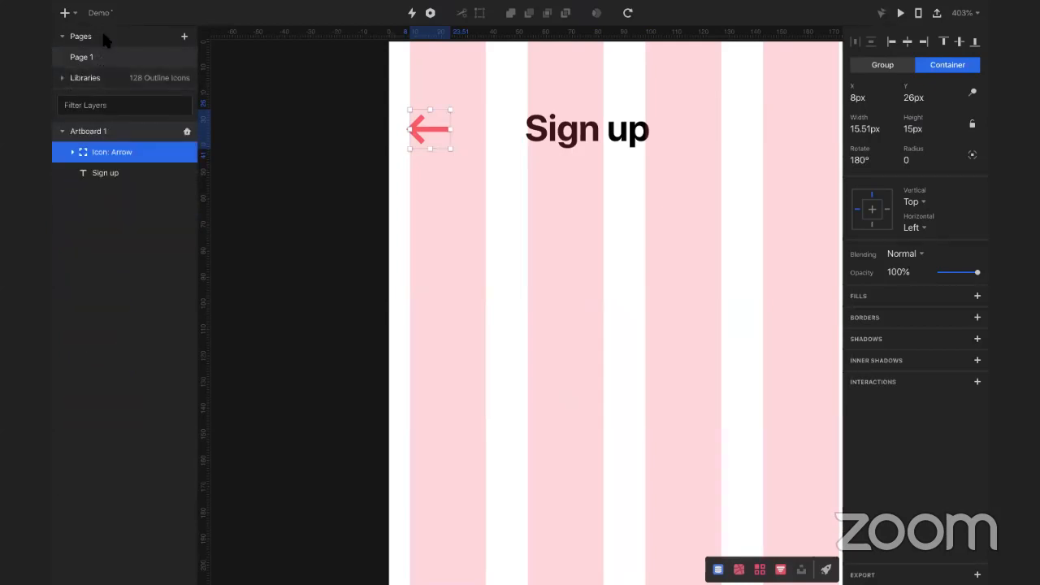
Step: Expand the Icon: Arrow layer and examine its two paths and the layer operations offered for the container and Path 1
click(74, 152)
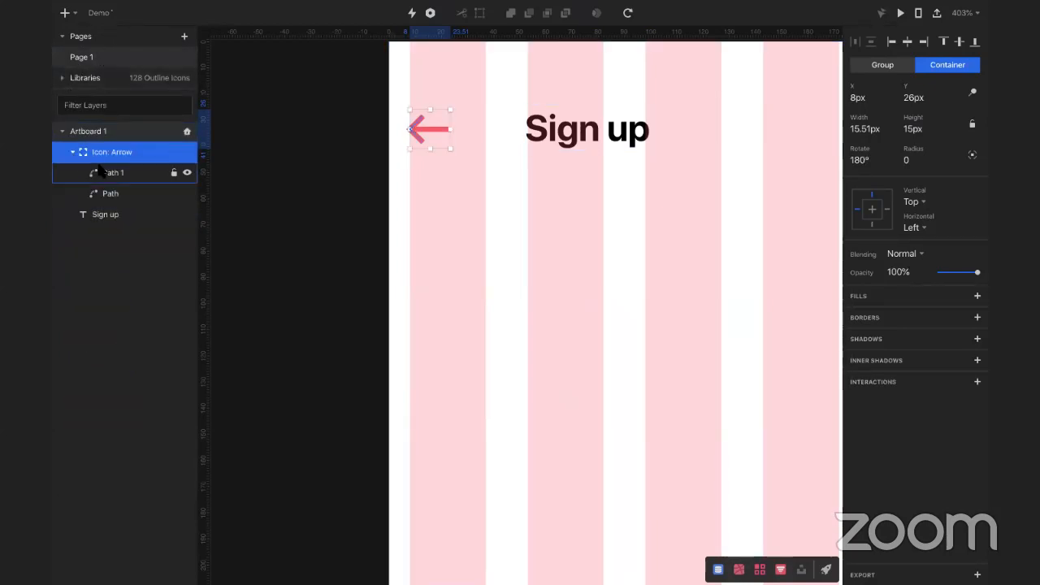
click(112, 173)
click(123, 193)
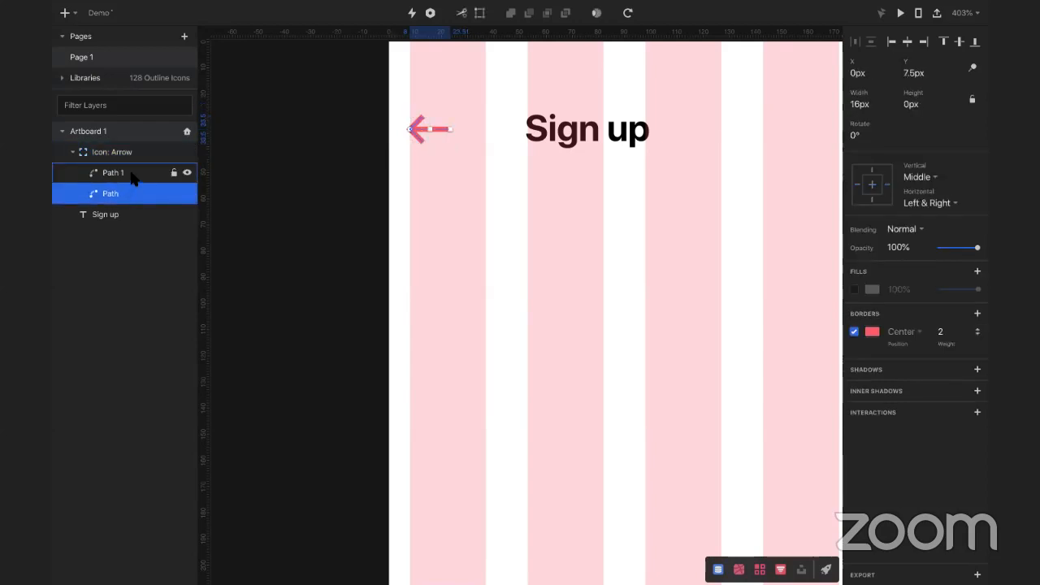
click(137, 155)
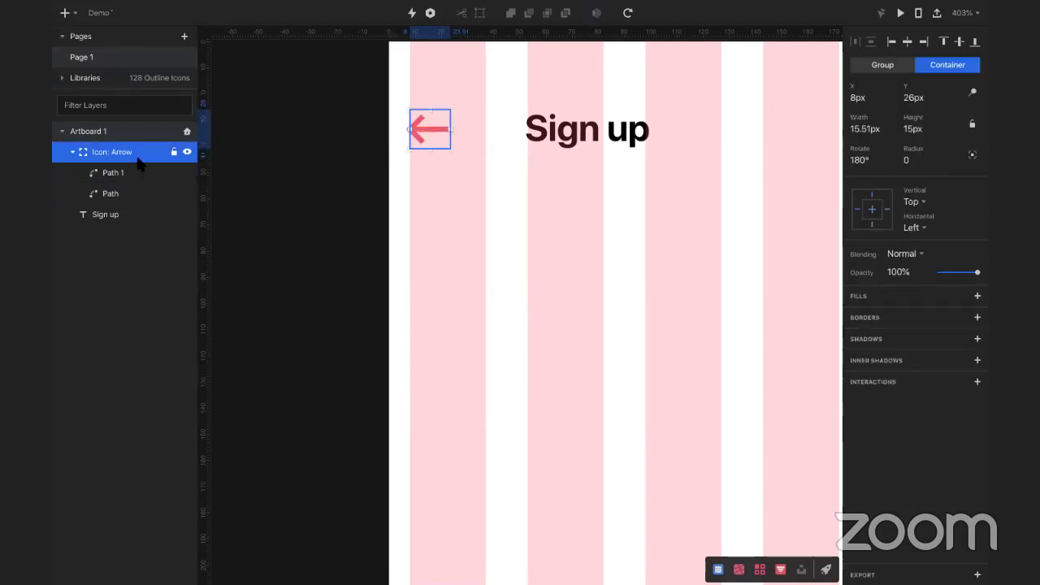
right_click(432, 128)
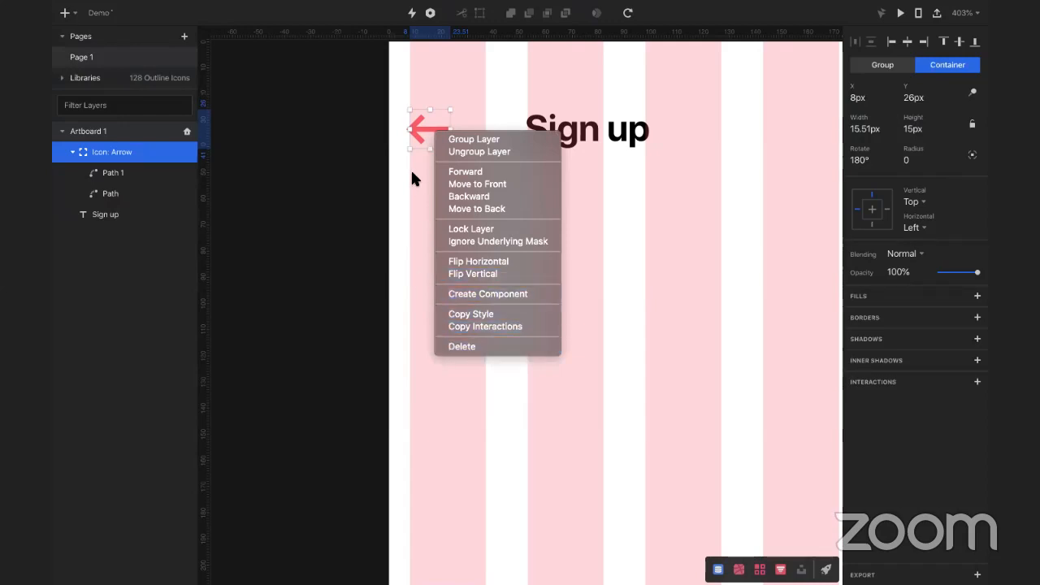
click(128, 171)
click(138, 176)
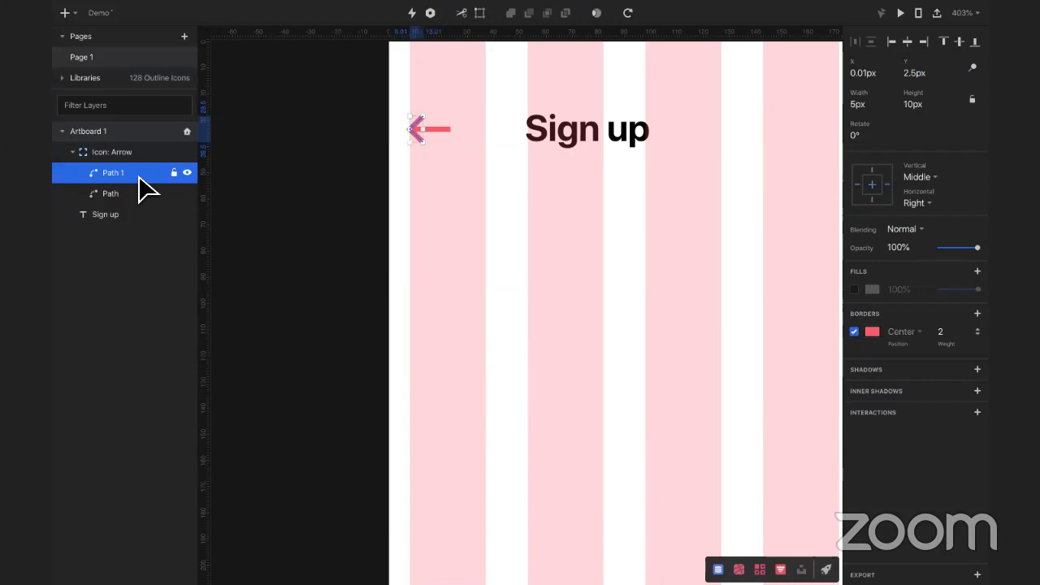
right_click(414, 135)
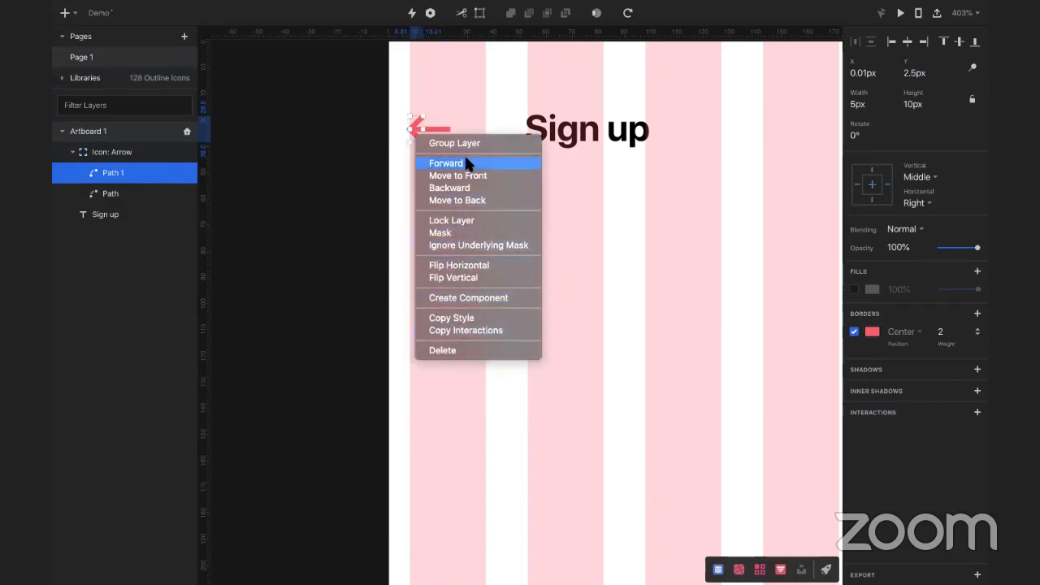
click(377, 160)
click(442, 157)
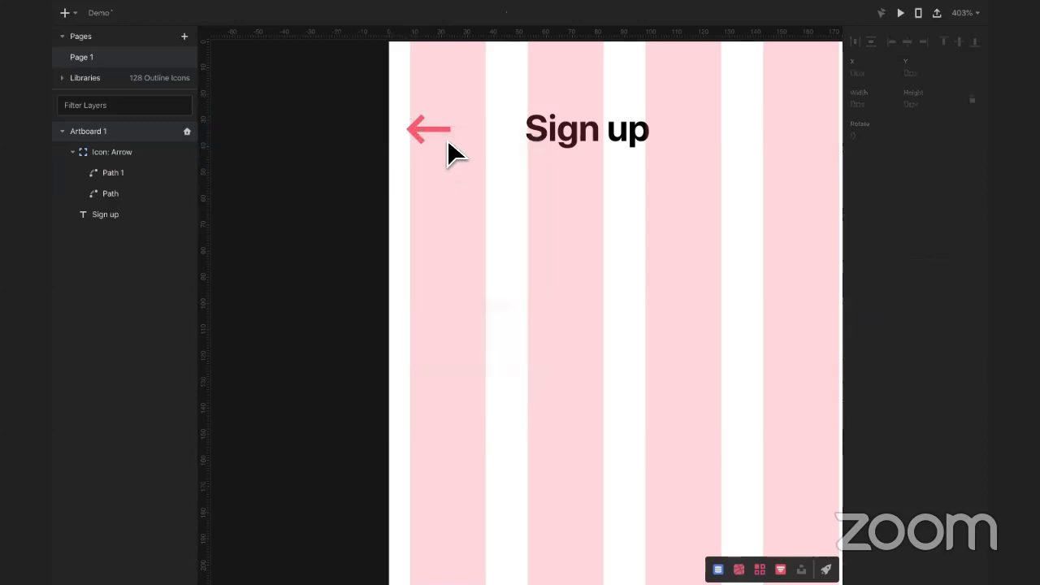
Step: Enlarge the detached arrow icon to about 18.5 × 18 px and move it to X 18 px
click(432, 140)
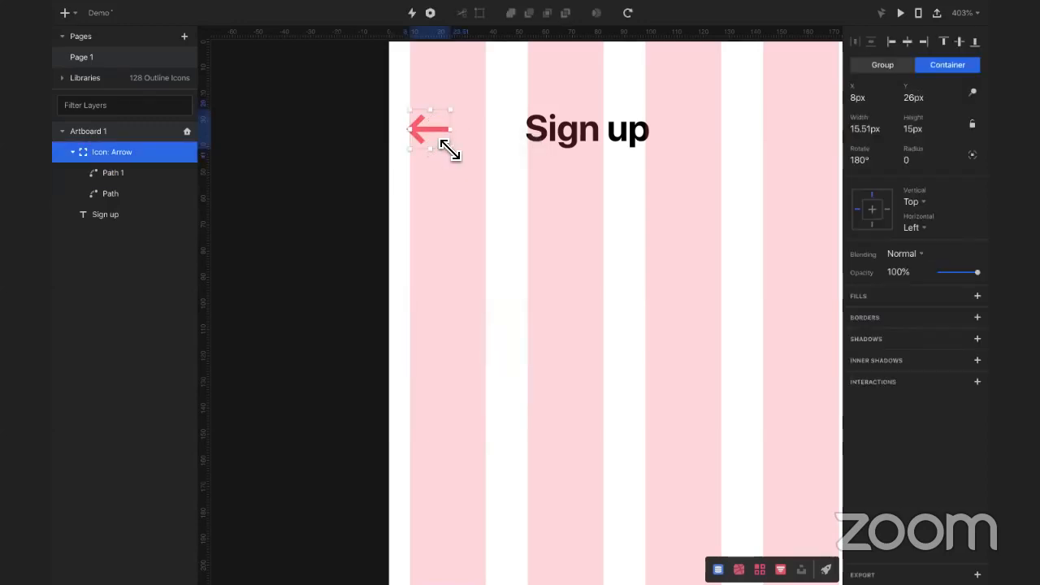
drag(451, 151, 445, 129)
click(533, 187)
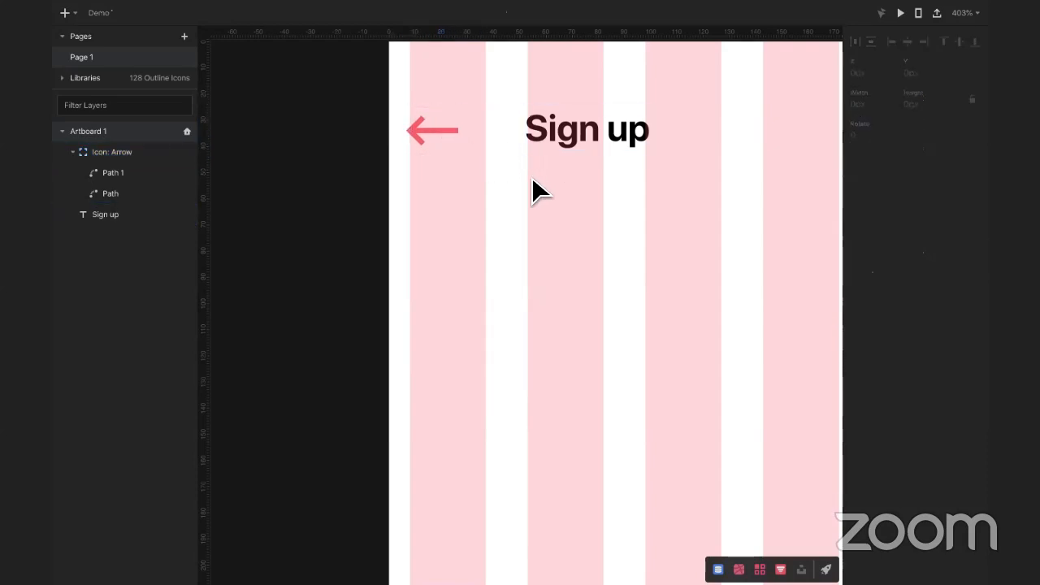
scroll(564, 180, down, 3)
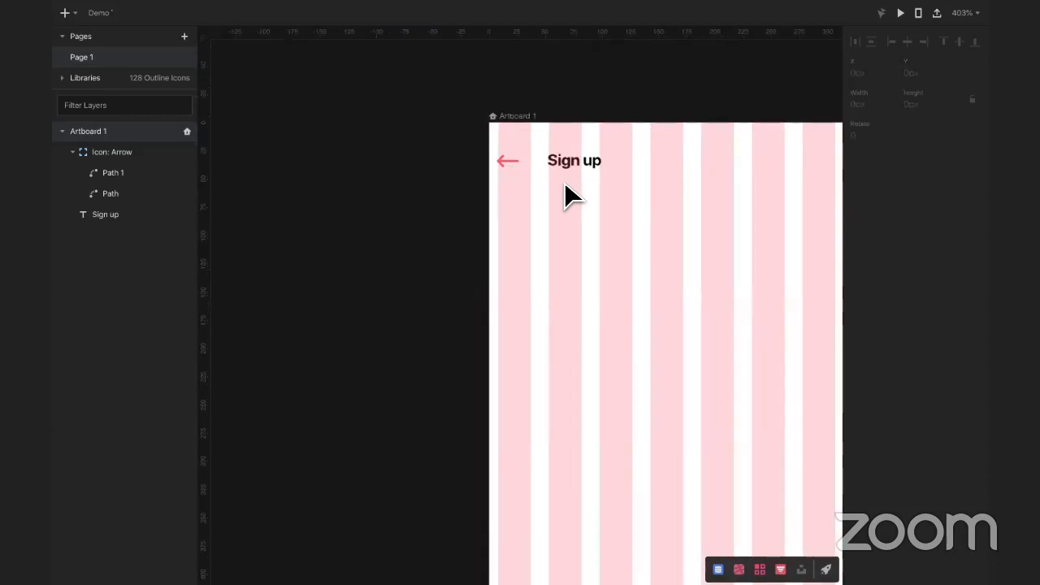
click(516, 164)
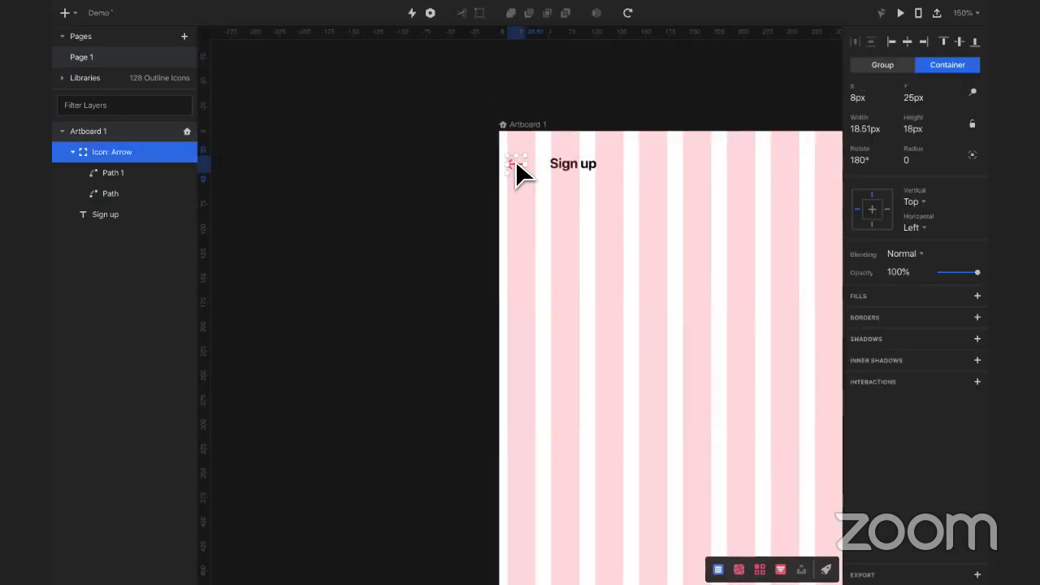
key(shift+Right)
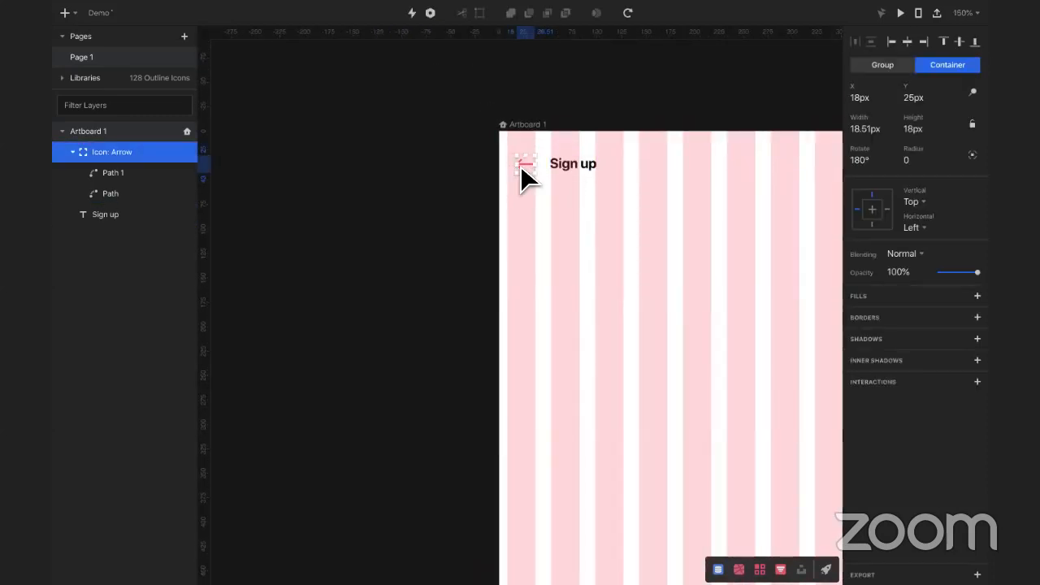
click(590, 210)
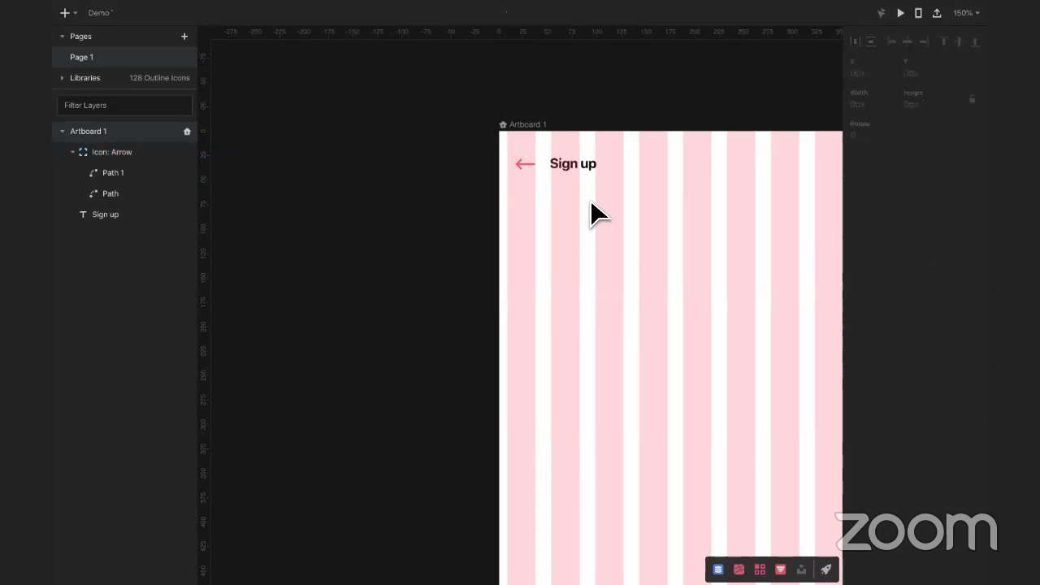
Step: Filter the Icon Starter Pack library by "arro" and place Arrow Right on the artboard at about X 141 px, Y 206 px
scroll(590, 199, right, 2)
scroll(590, 199, down, 1)
scroll(590, 199, down, 4)
scroll(590, 199, down, 1)
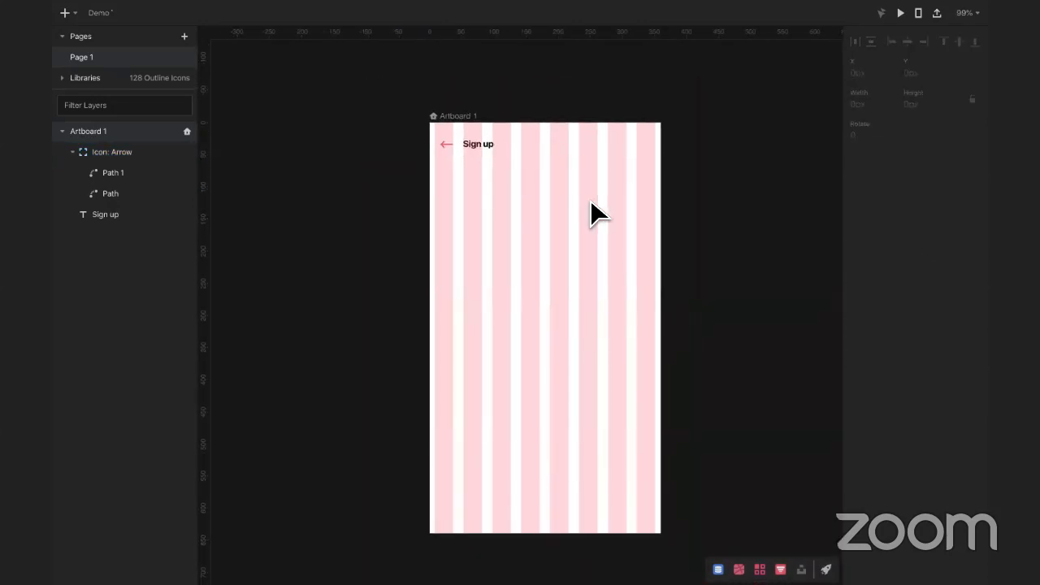
scroll(590, 199, up, 2)
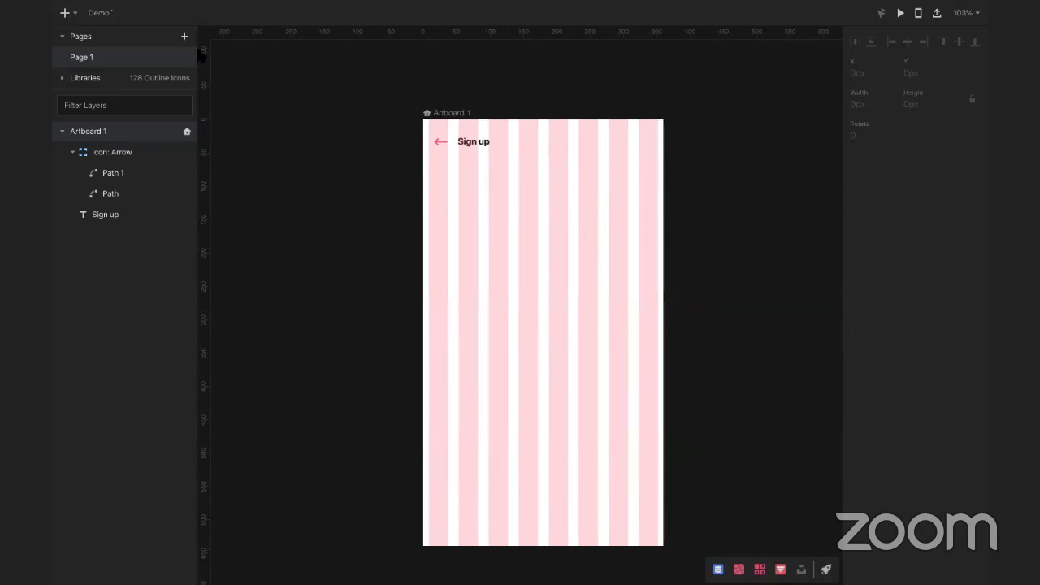
click(112, 76)
click(112, 143)
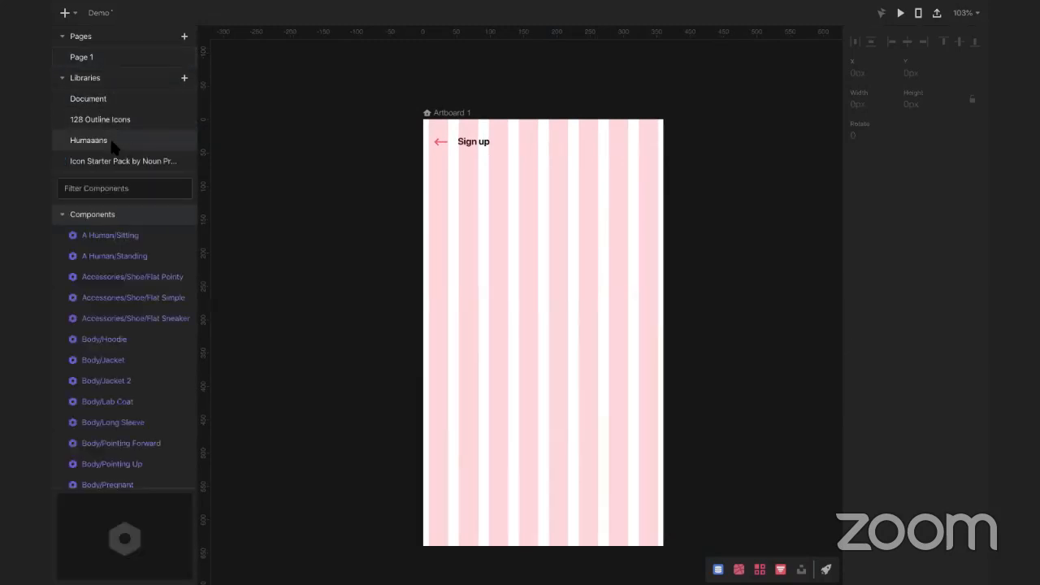
click(120, 163)
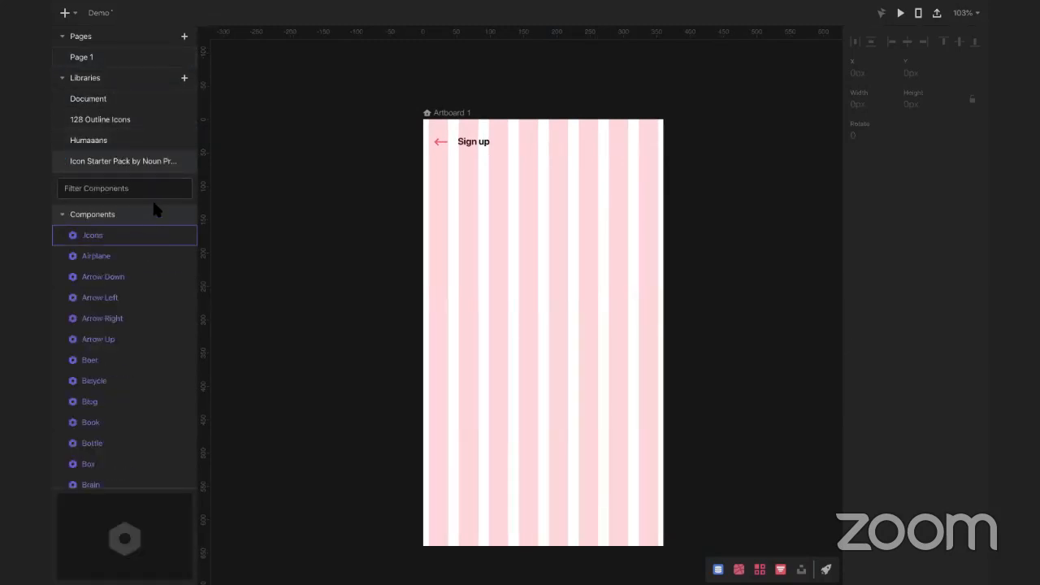
click(144, 190)
text(arro)
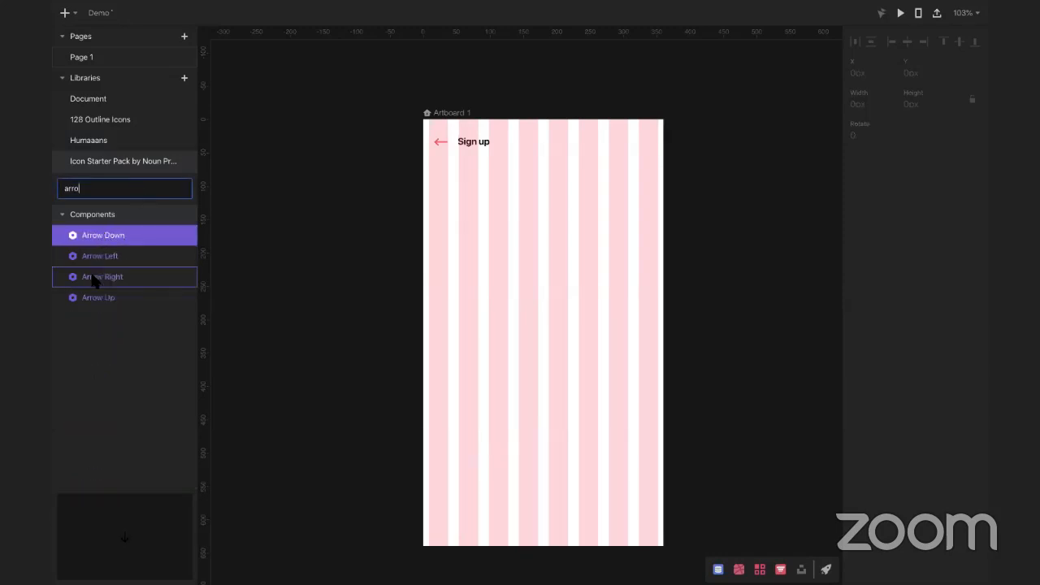
drag(95, 280, 526, 267)
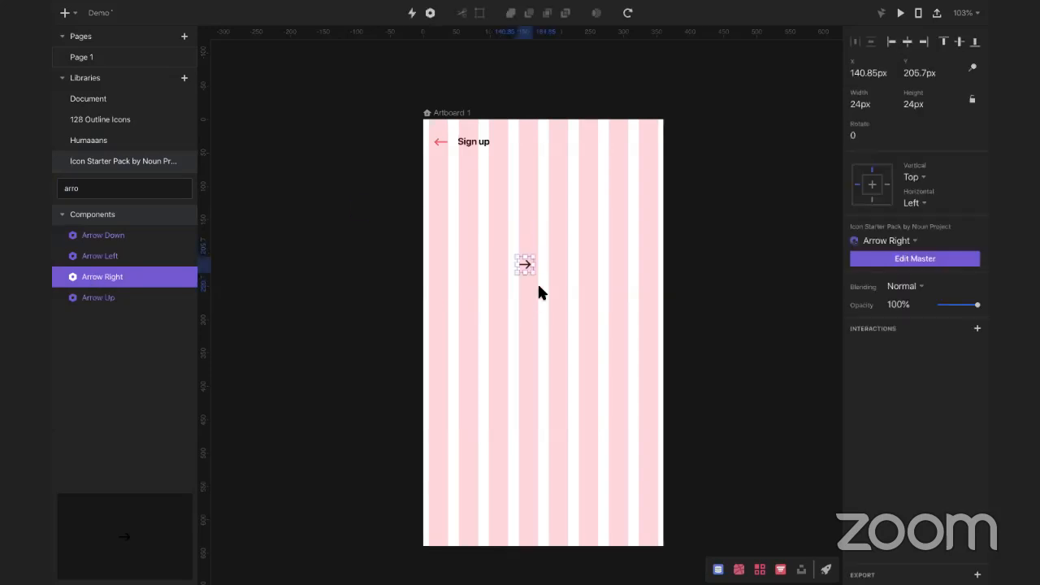
click(547, 260)
click(527, 268)
drag(530, 270, 564, 295)
key(ctrl+z)
Step: Delete the red arrow icon beside the "Sign up" title
click(442, 143)
key(Delete)
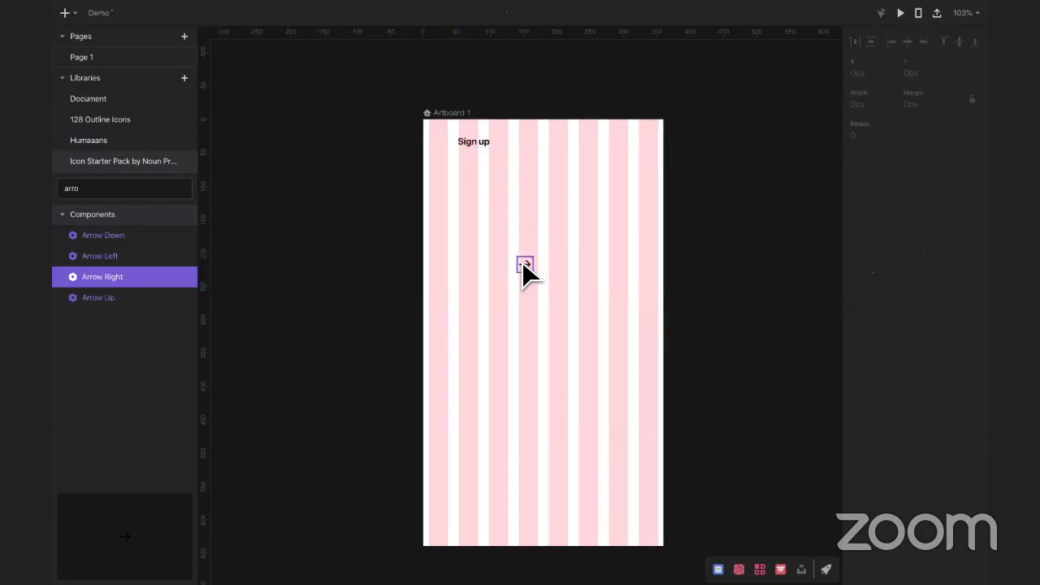
Step: Enlarge the Arrow Right icon to about 31 × 30 px and rotate it 180°
click(523, 260)
scroll(538, 274, up, 5)
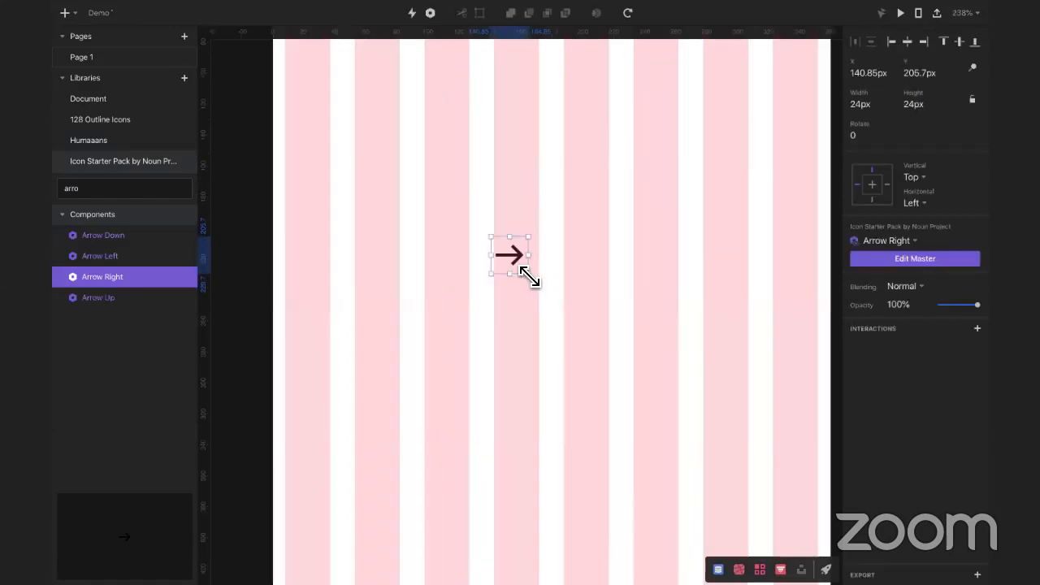
drag(535, 280, 541, 282)
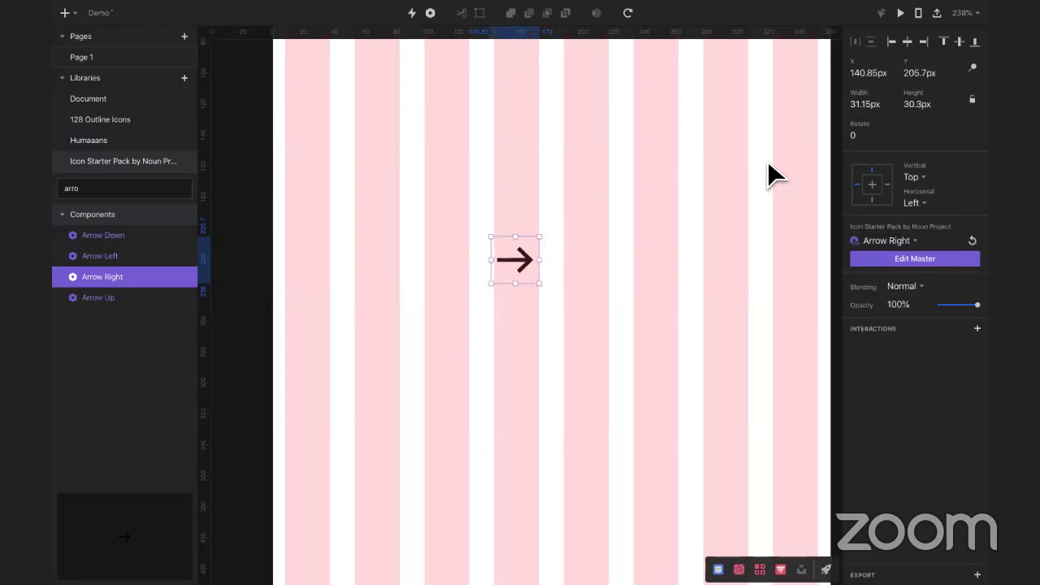
click(863, 135)
text(180)
key(Return)
Step: Move the rotated arrow icon beside the "Sign up" title, to X 6 px, Y 18 px
scroll(580, 226, up, 1)
scroll(581, 226, up, 3)
scroll(580, 225, left, 3)
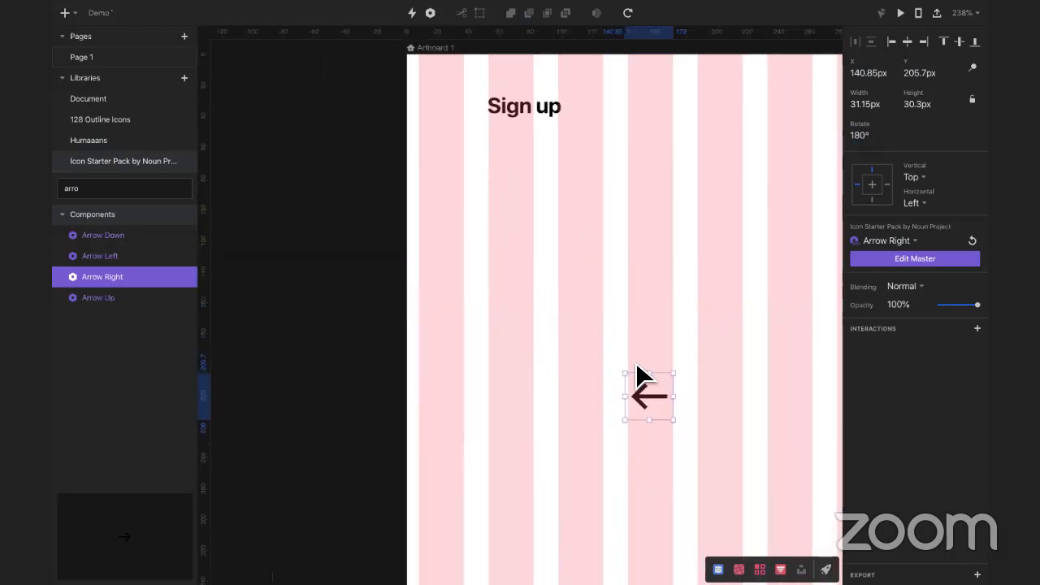
drag(648, 402, 436, 110)
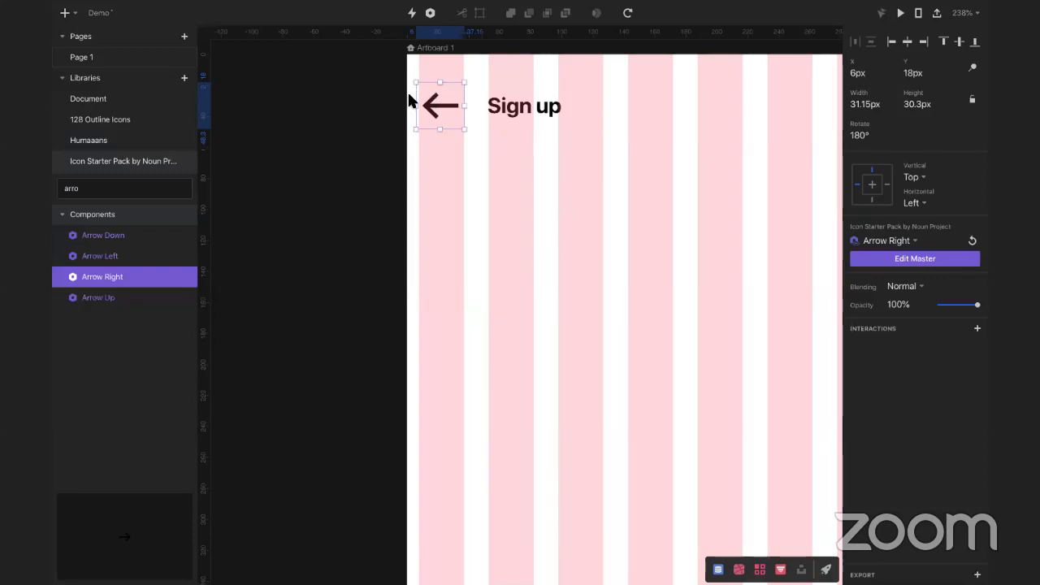
click(446, 265)
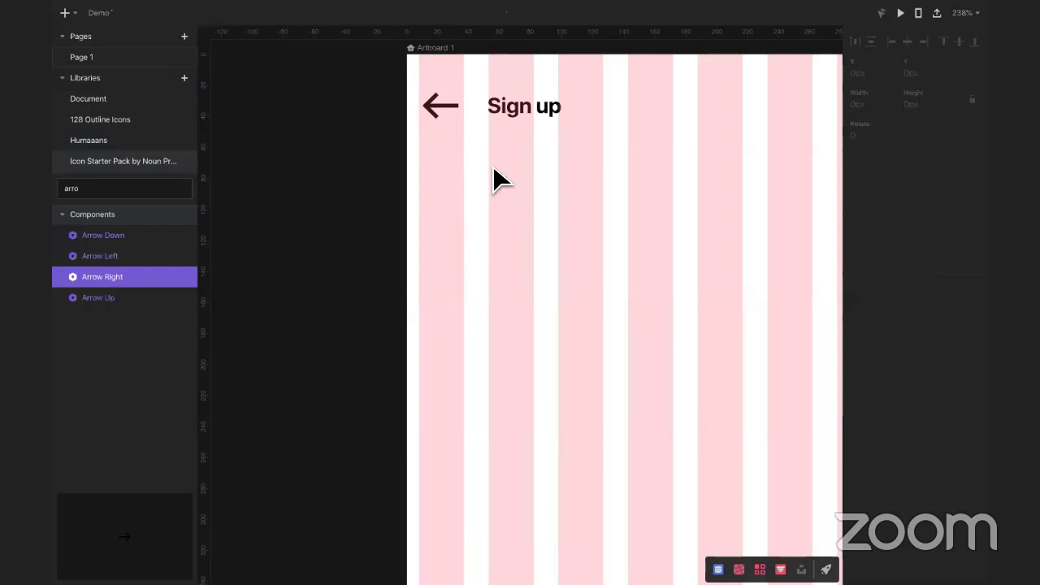
click(448, 107)
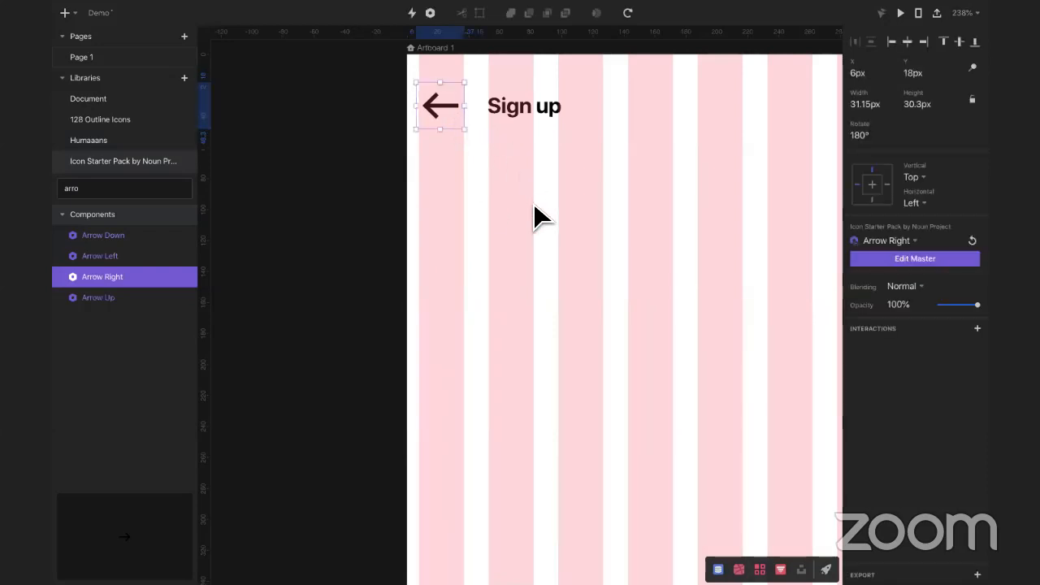
scroll(534, 207, down, 5)
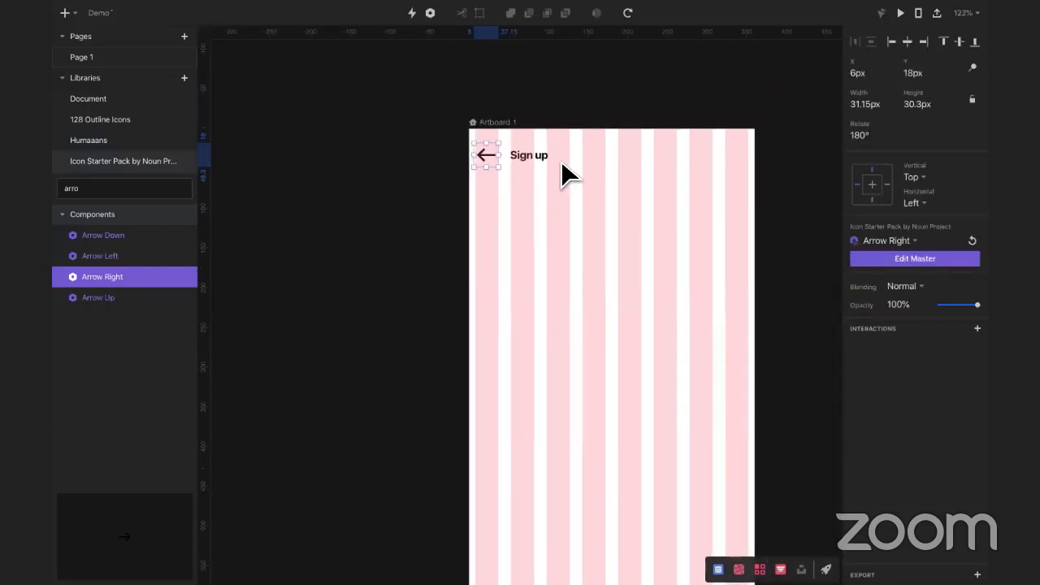
Step: Duplicate the "Sign up" title and place the copy beneath the arrow icon at X 8 px, Y 74 px
click(529, 159)
click(534, 230)
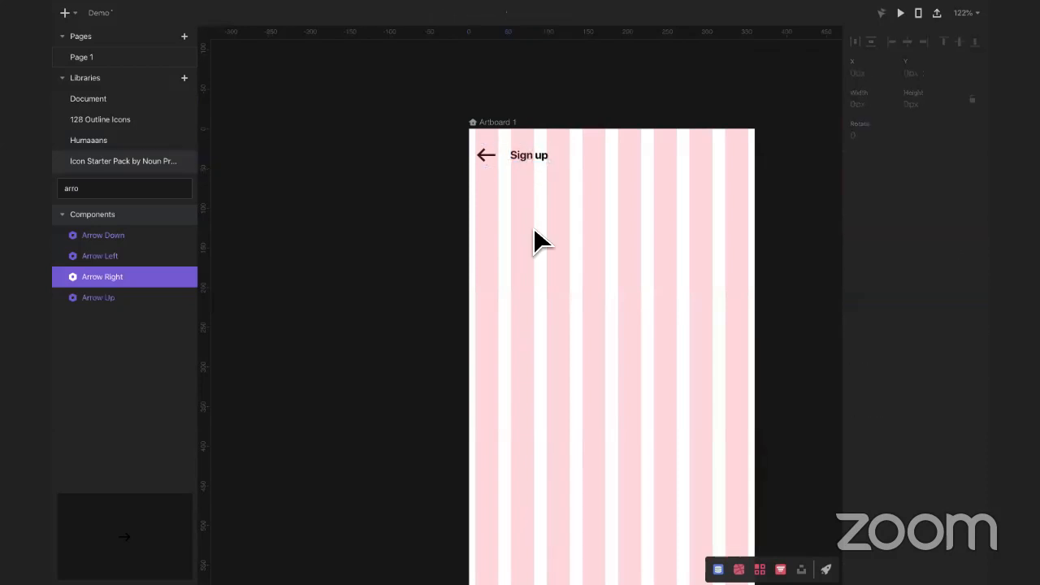
scroll(533, 226, right, 3)
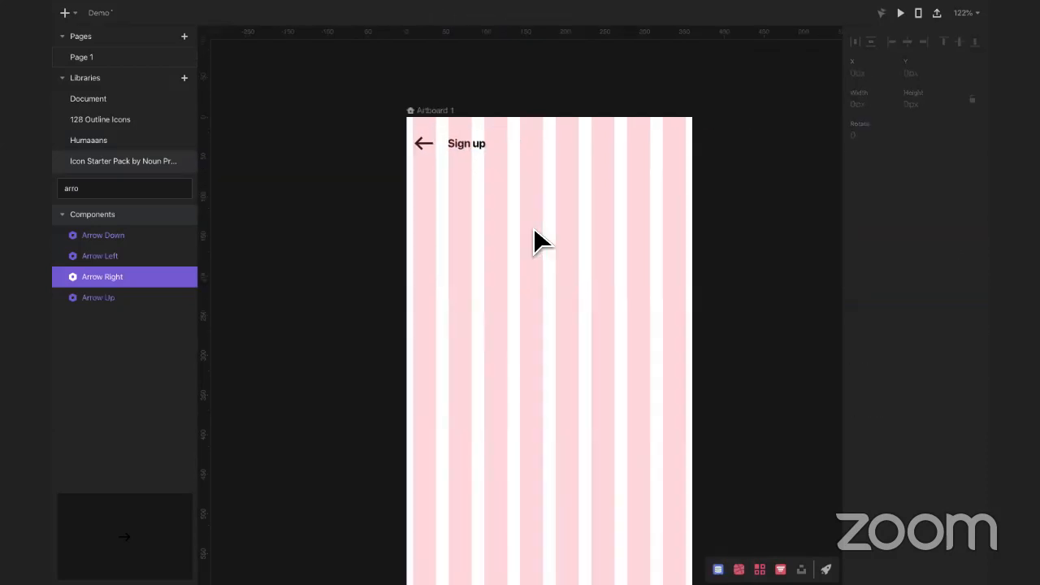
scroll(533, 227, down, 2)
drag(466, 104, 437, 146)
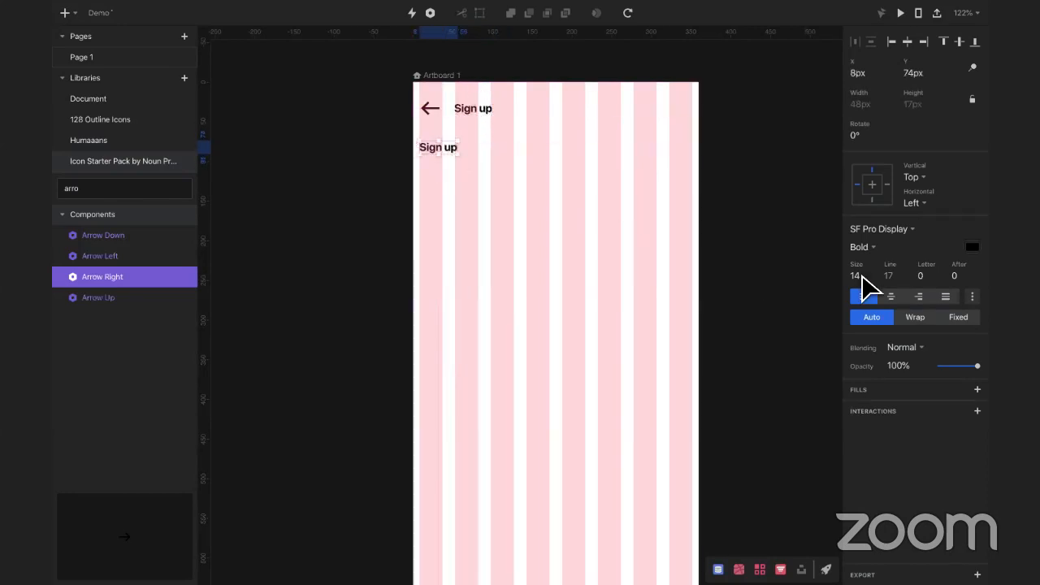
Step: Replace the duplicated title's text with "Get Started"
key(Return)
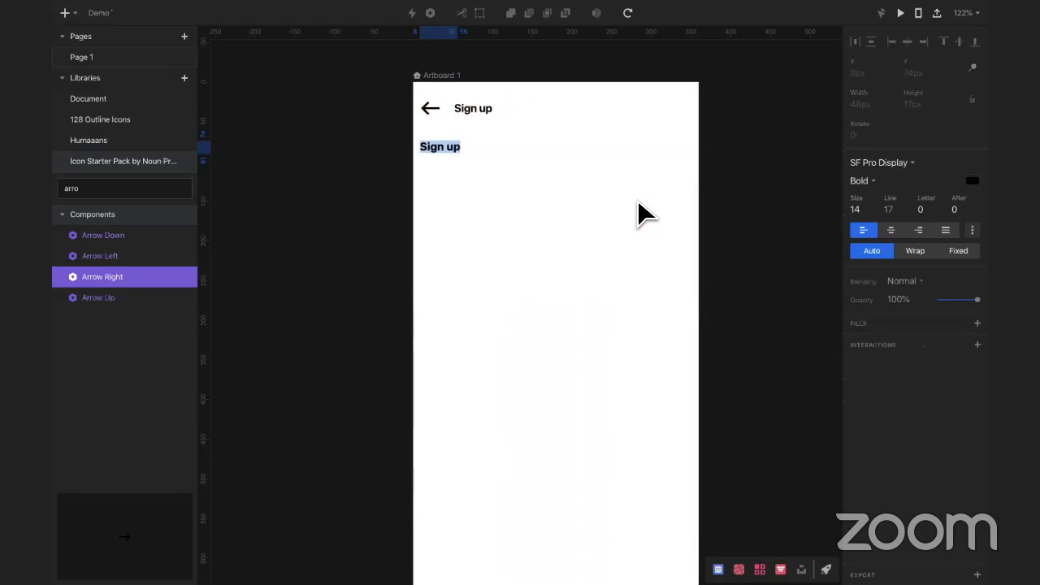
text(Get)
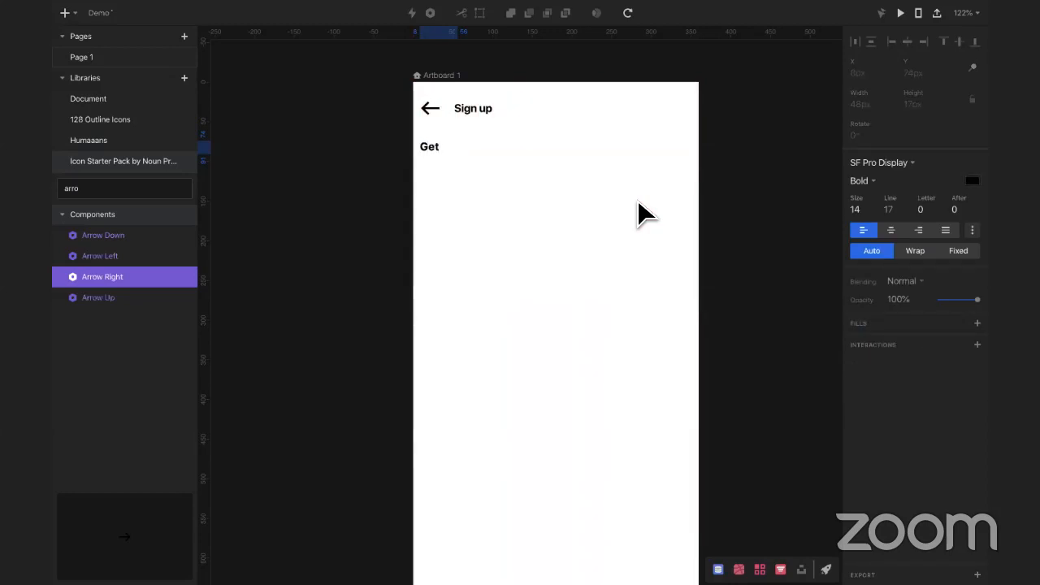
text( Started)
key(Escape)
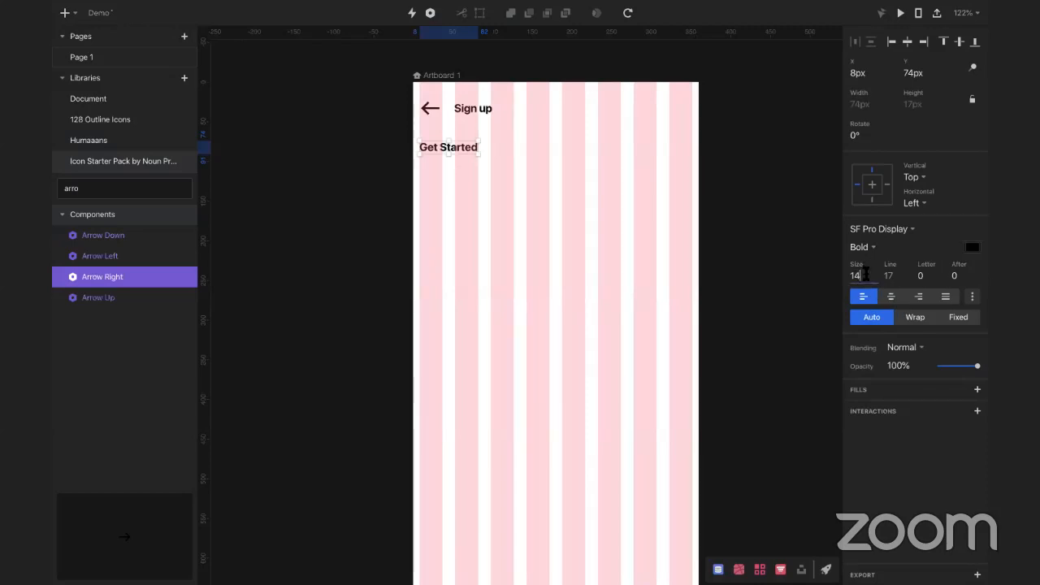
Step: Set the "Get Started" heading's font size to 24 and move it to Y 72 px
click(866, 274)
key(shift+Up)
key(shift+Up)
key(shift+Down)
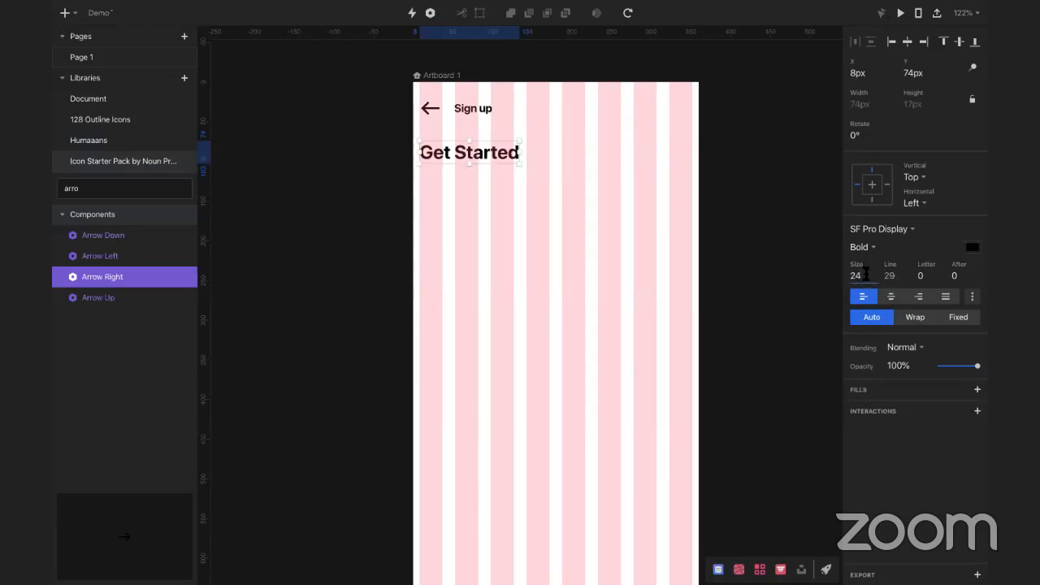
key(Return)
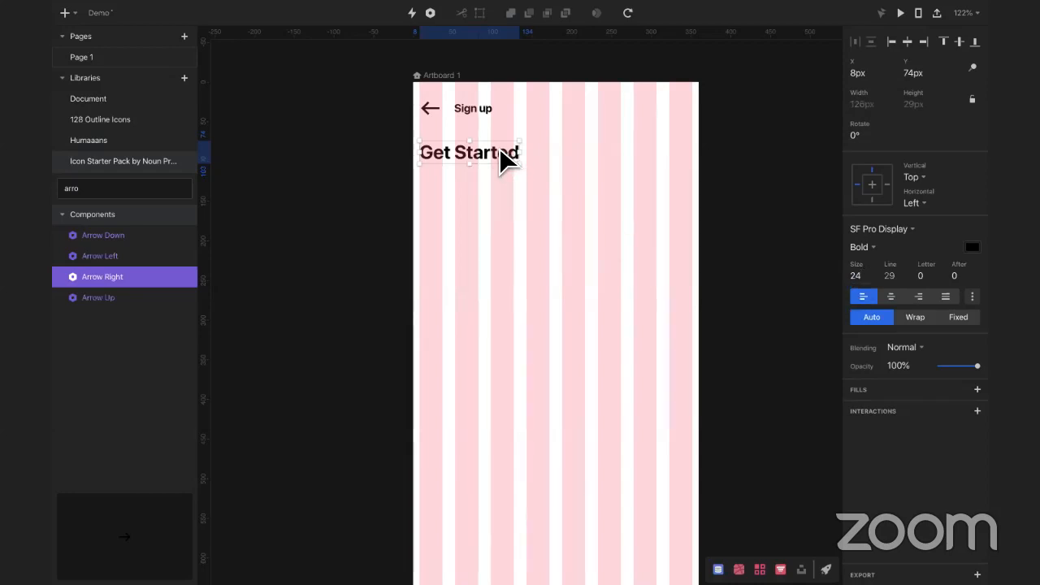
mouse_move(511, 155)
mouse_down()
mouse_move(527, 156)
mouse_move(500, 151)
mouse_up()
scroll(348, 123, up, 3)
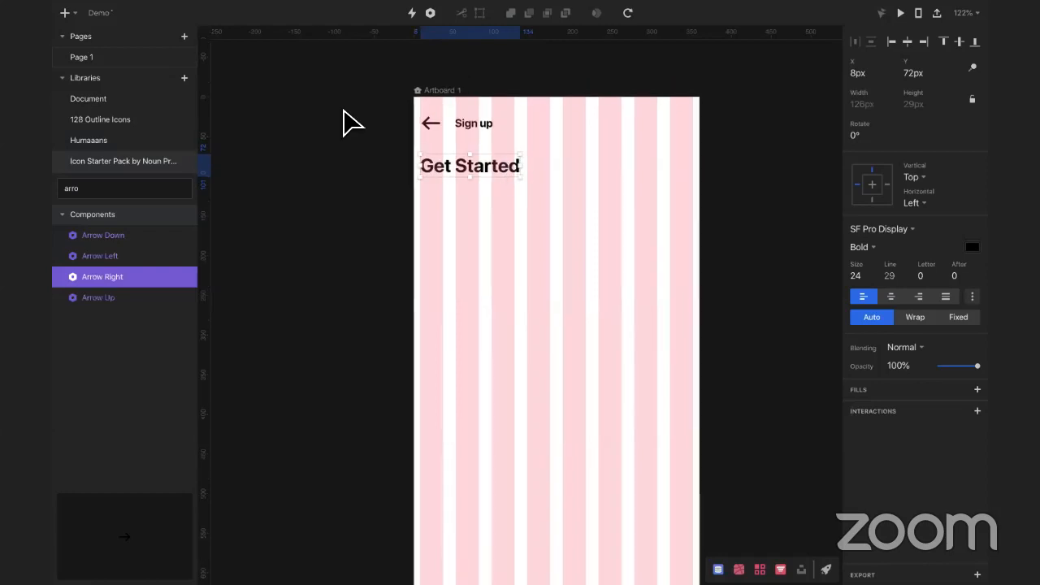
Step: Examine the artboard's 8-column layout grid settings and compare the screen with and without the columns
click(428, 122)
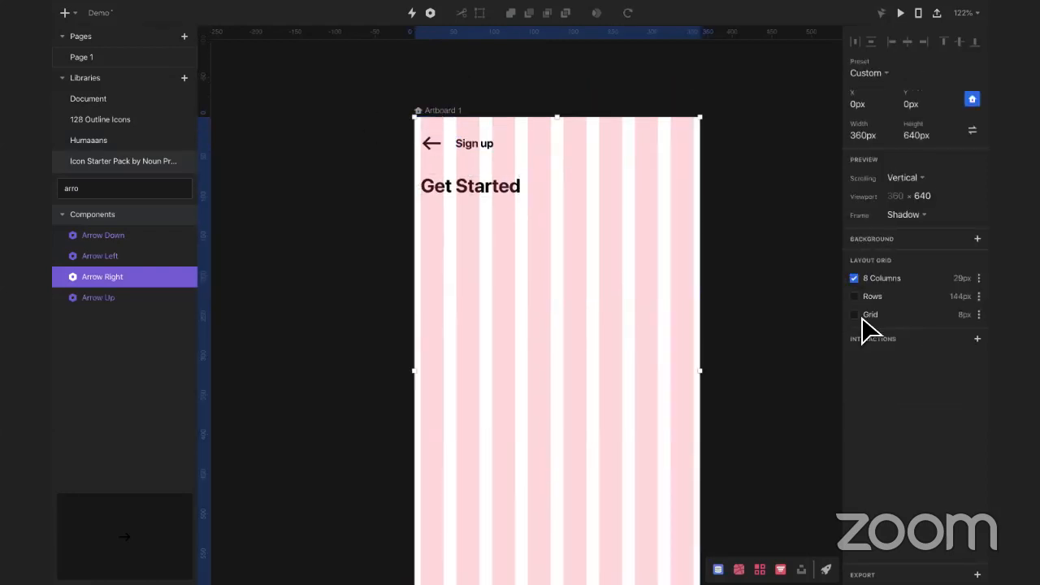
click(895, 279)
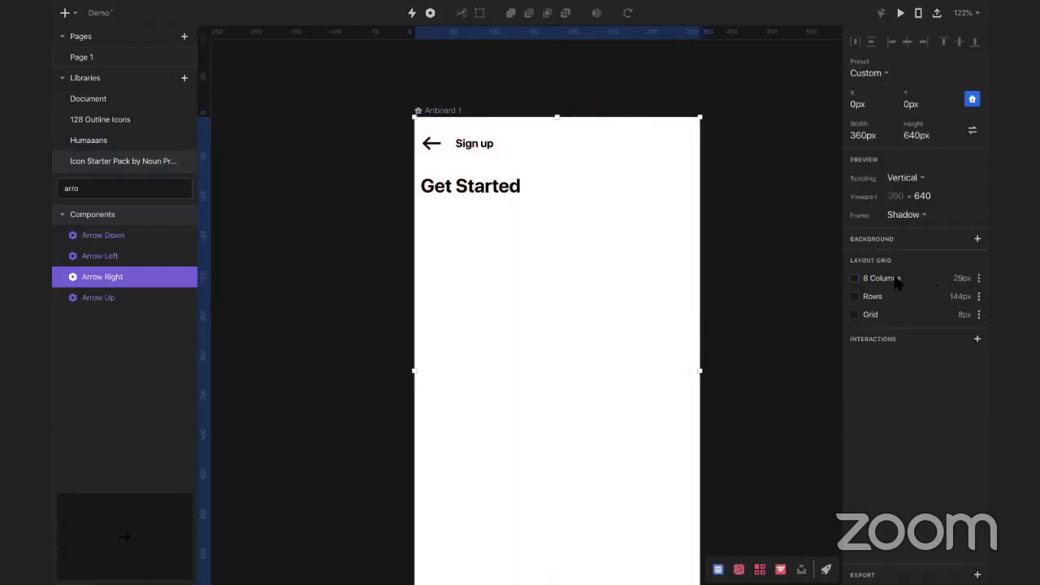
click(897, 280)
click(897, 280)
click(909, 279)
click(978, 278)
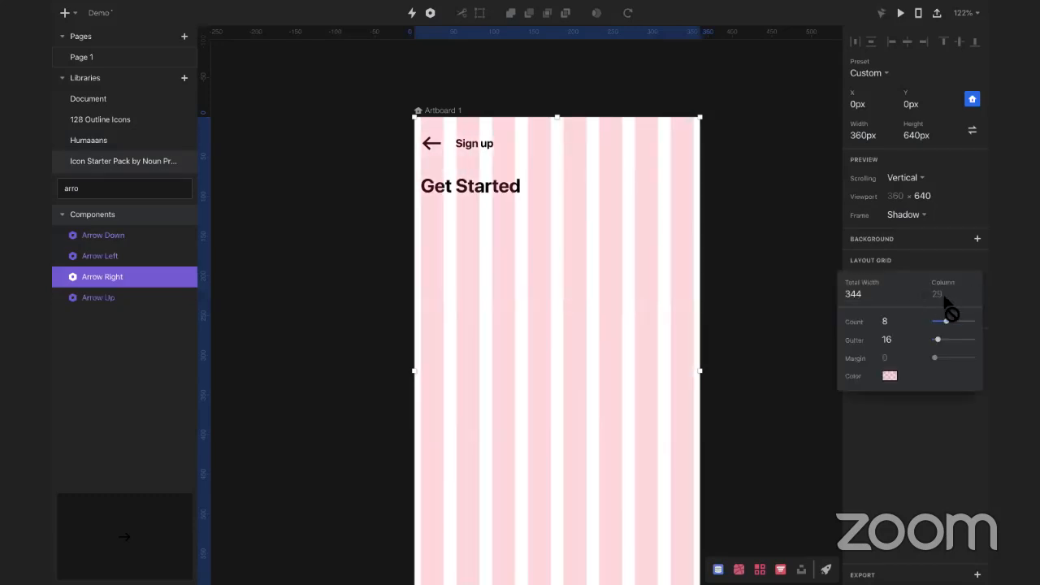
click(866, 298)
click(913, 428)
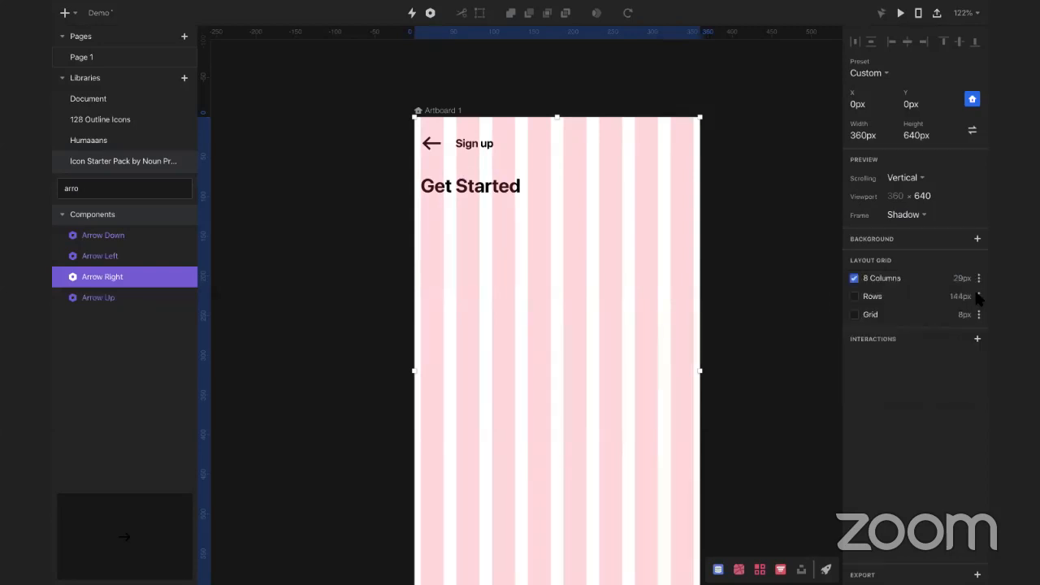
click(879, 279)
click(879, 279)
click(978, 278)
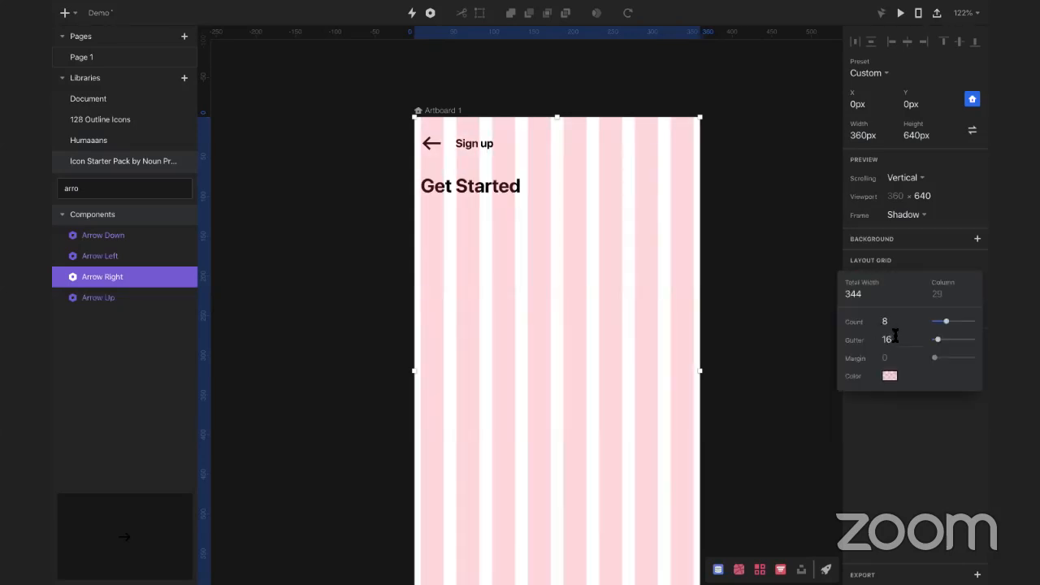
click(892, 424)
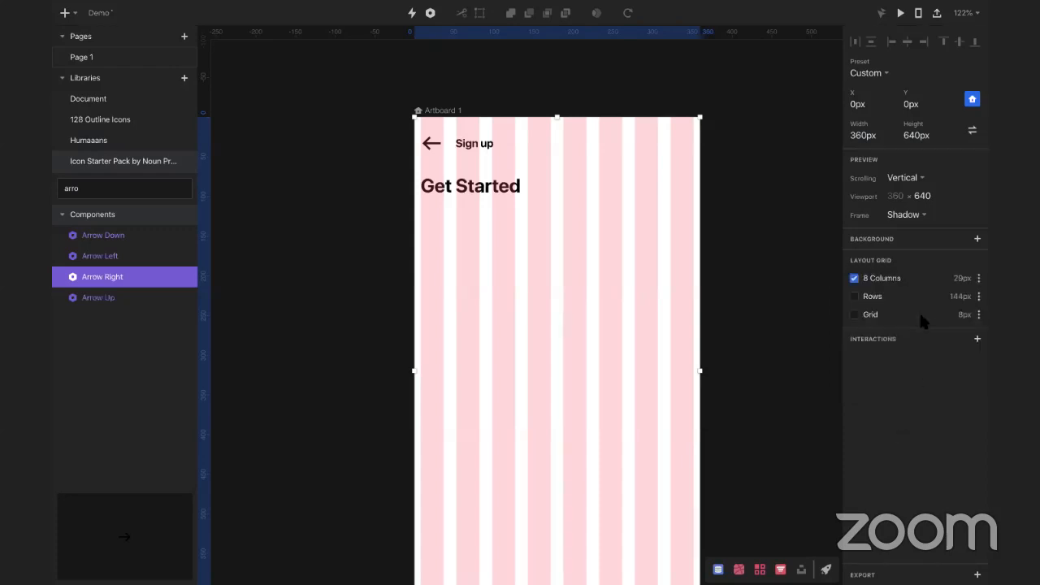
Step: Show the rows of the artboard's layout grid and set their height to 48 px
click(887, 298)
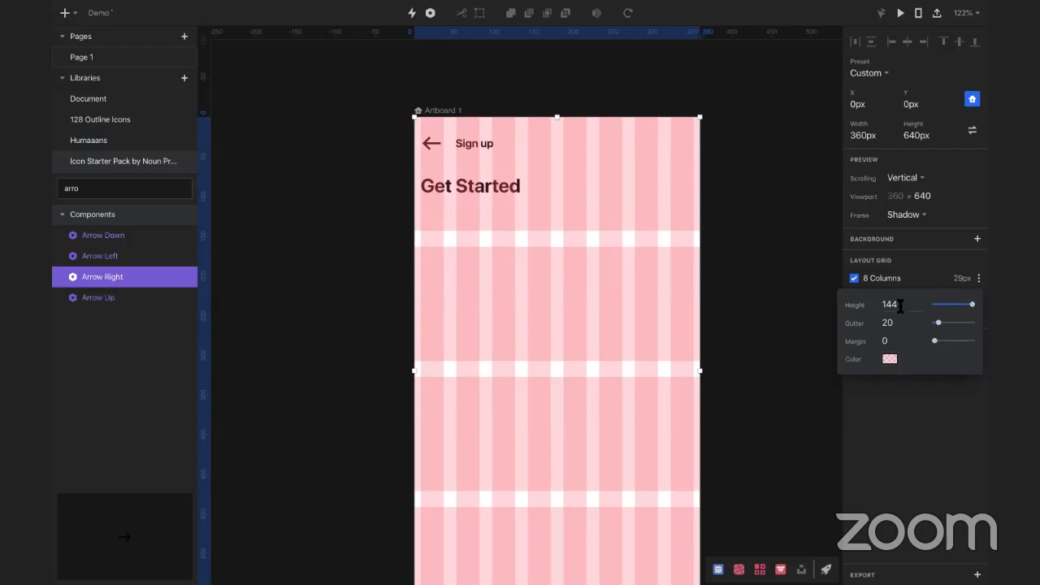
click(900, 304)
key(Return)
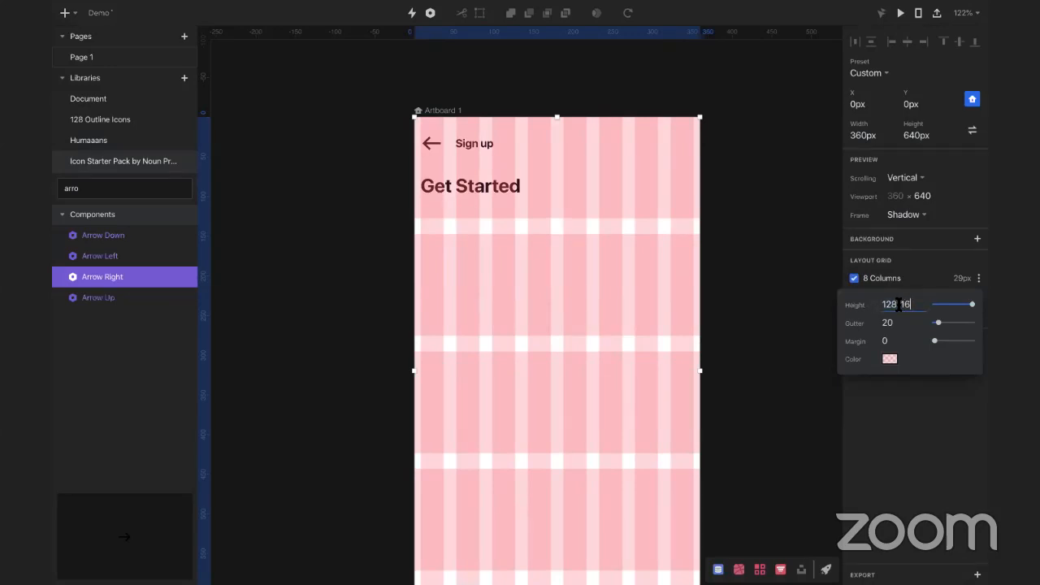
text(-16)
key(Return)
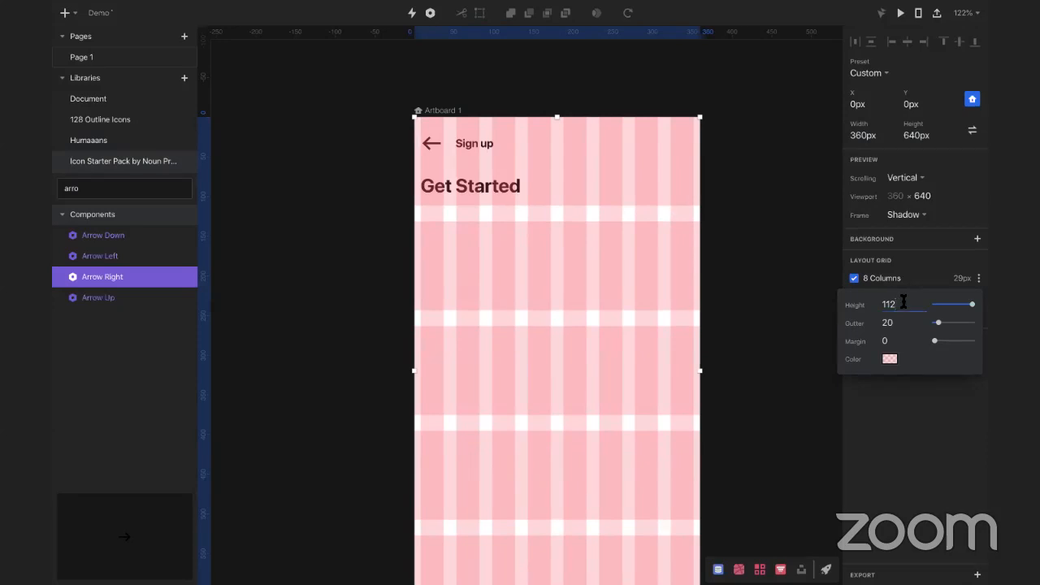
key(Return)
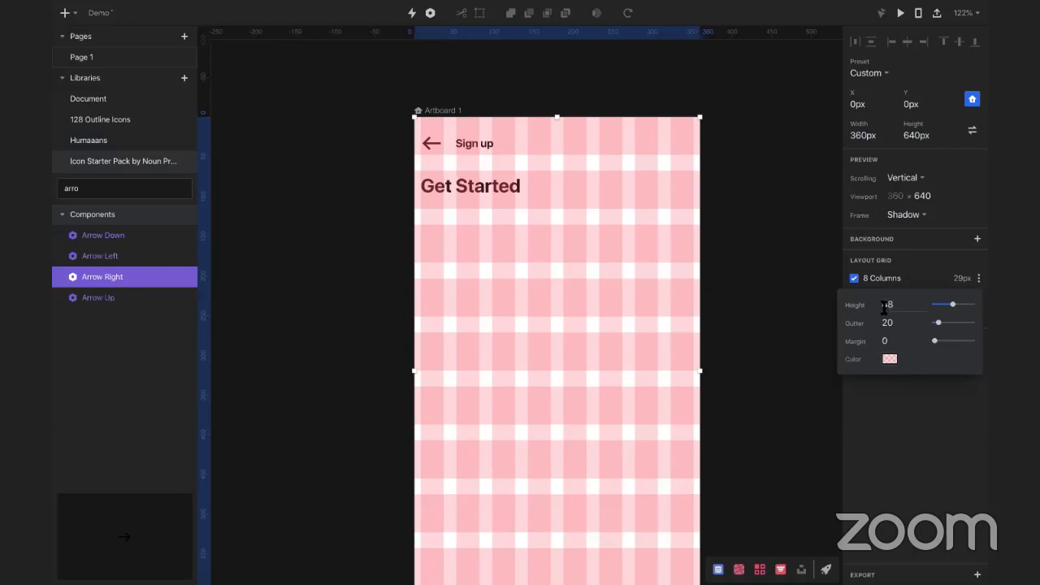
click(882, 380)
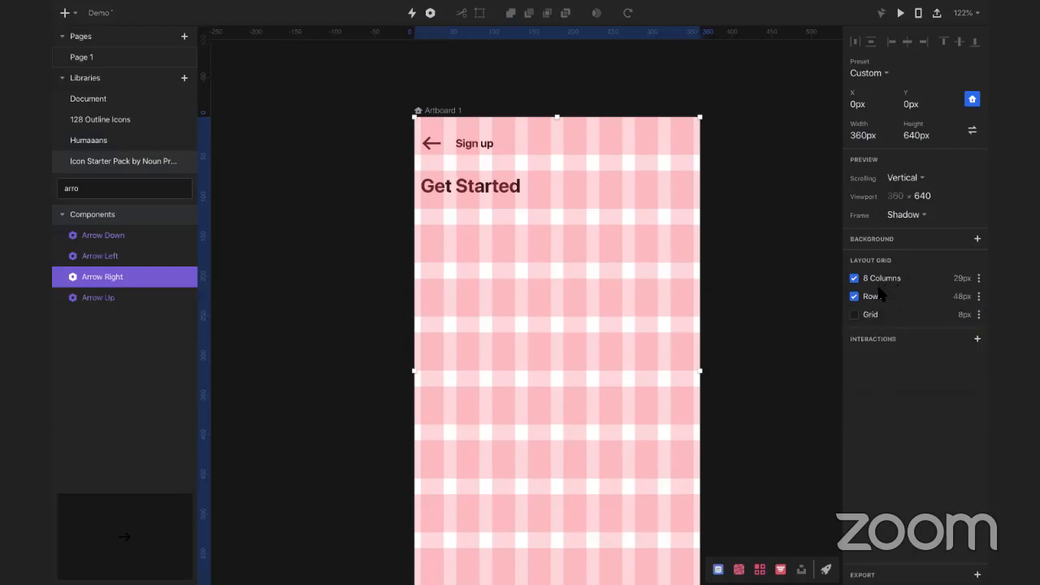
click(855, 315)
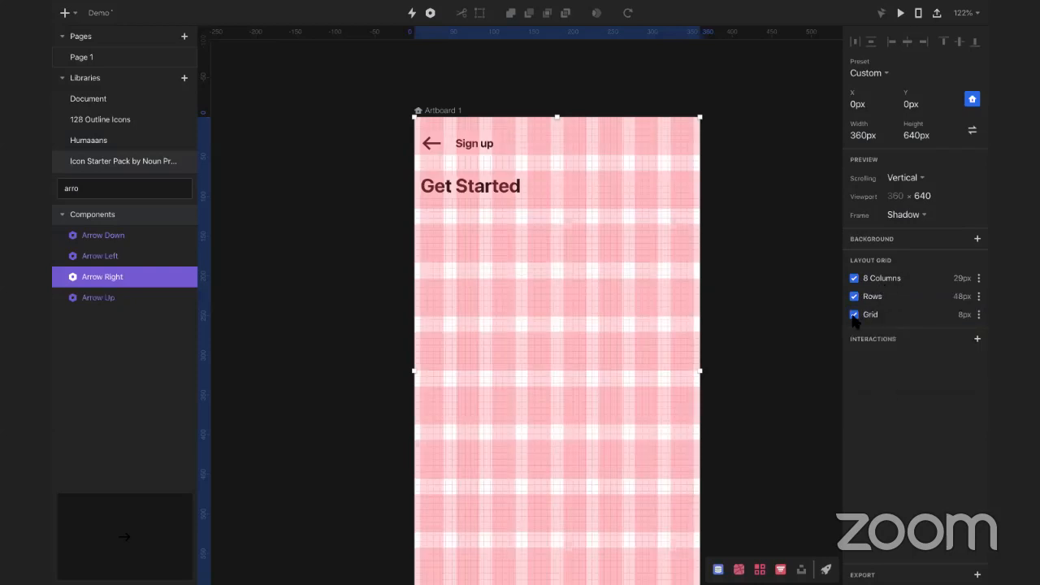
click(854, 315)
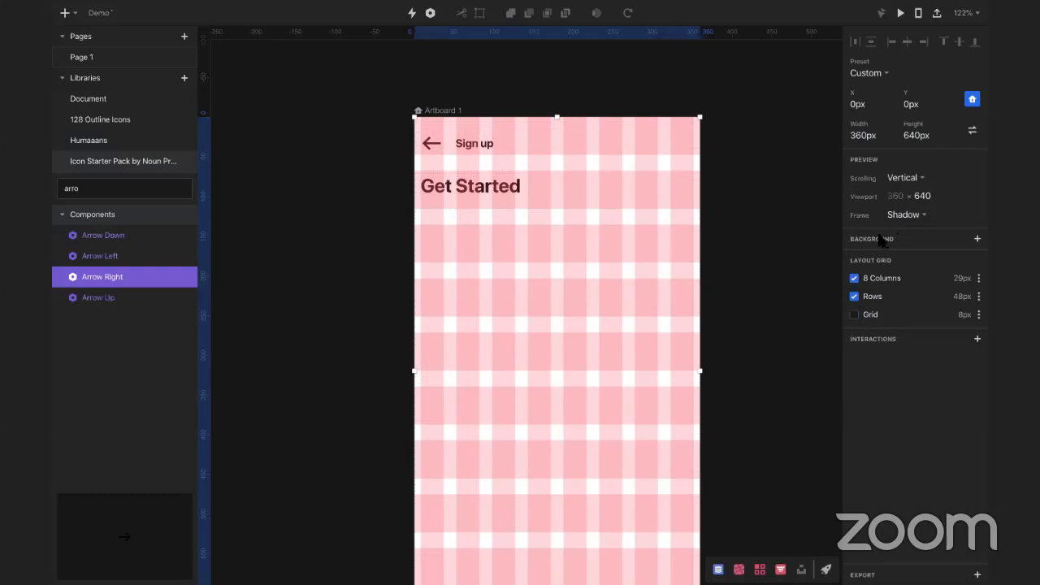
click(886, 279)
click(886, 280)
Step: Reset the column grid's total width to Auto and set its margin to 24
click(965, 278)
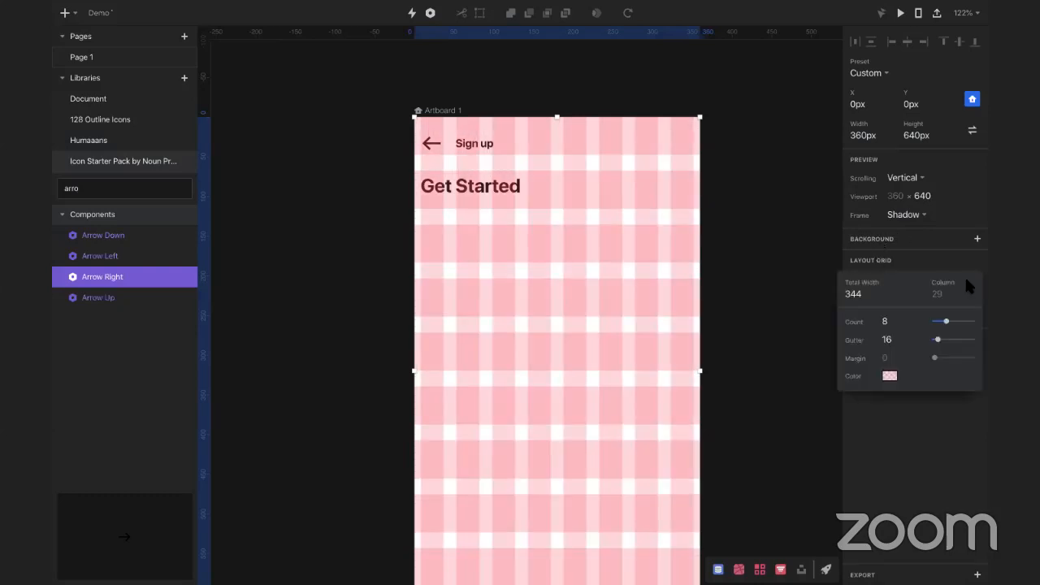
click(865, 296)
key(BackSpace)
key(Return)
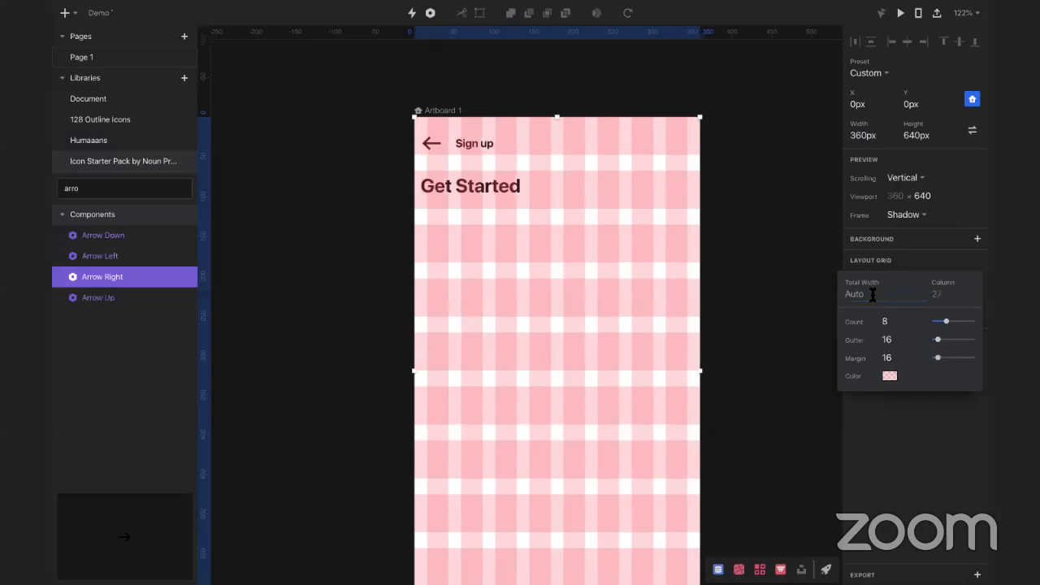
click(896, 339)
click(897, 358)
key(Return)
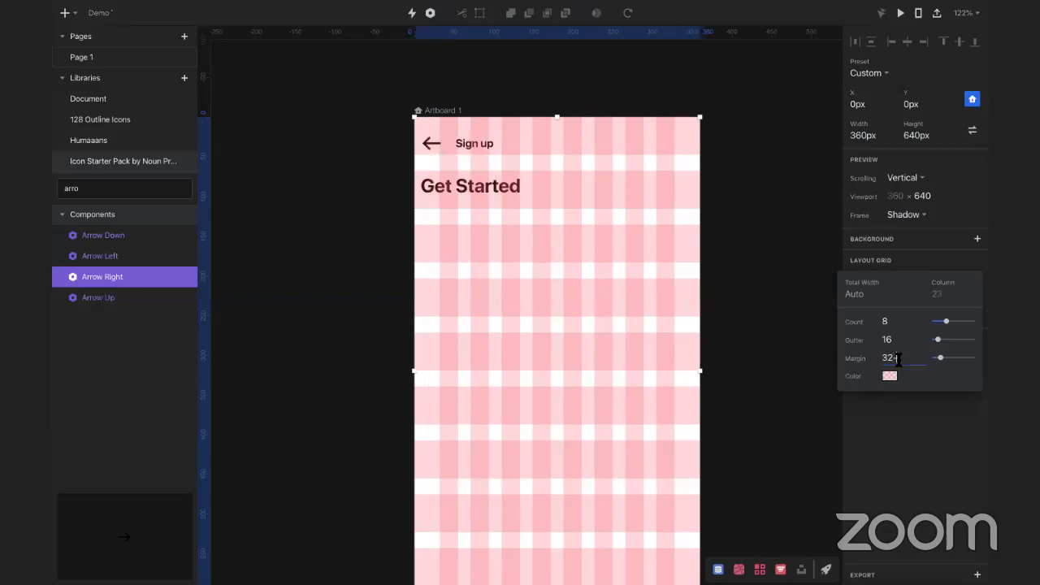
text(24)
key(Return)
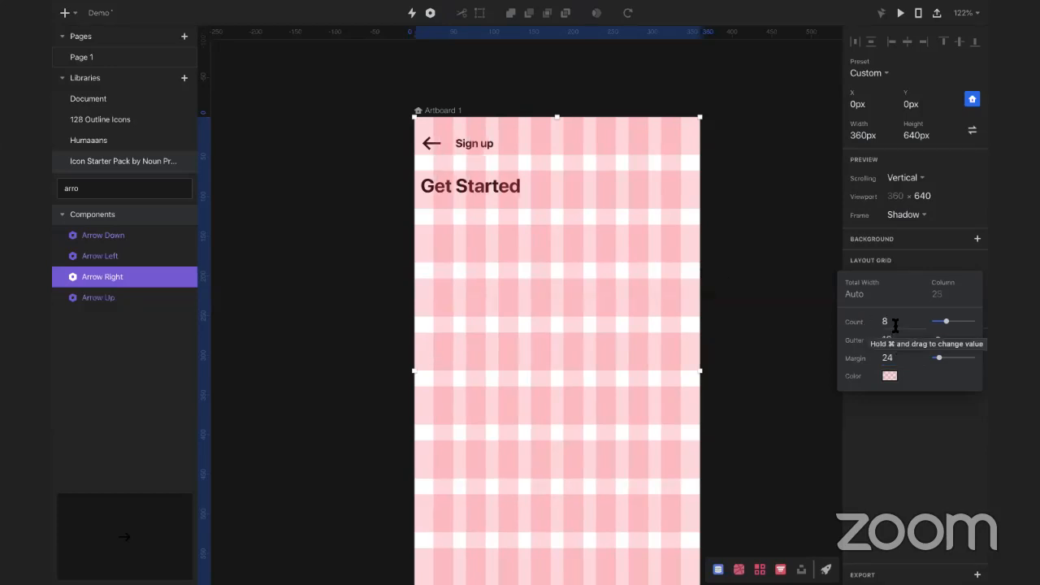
Step: Close the column settings and show the 8 px grid on the artboard
click(910, 252)
click(855, 315)
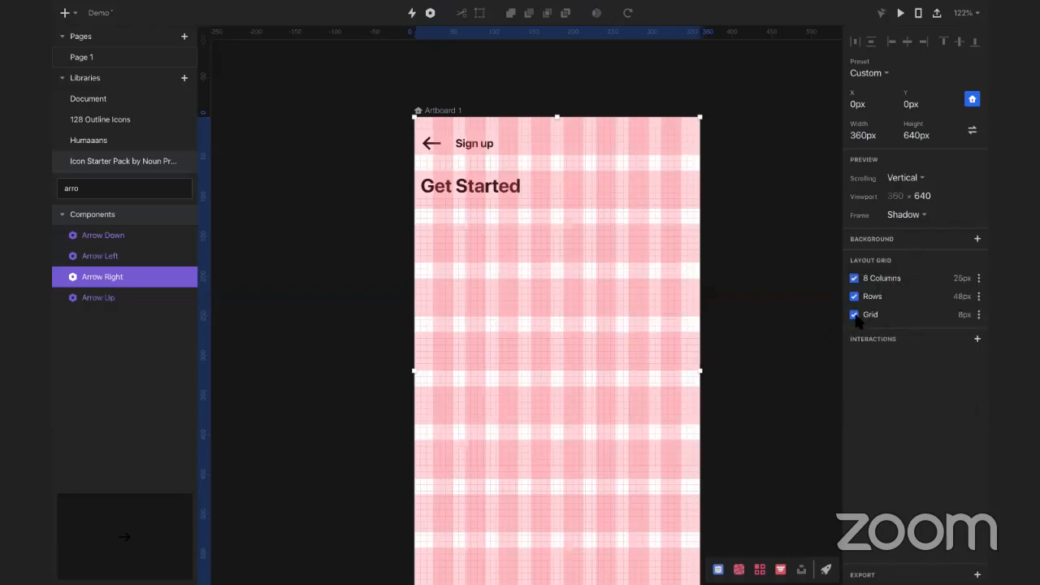
Step: Hide the 8 px grid and move the back arrow and "Sign up" title together to the right, toward the first column
click(854, 316)
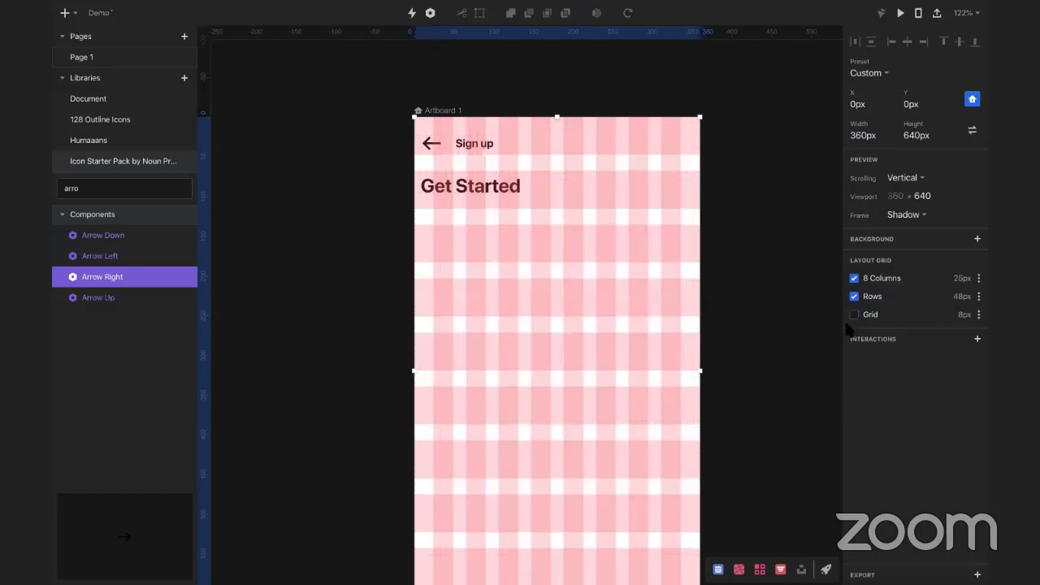
click(432, 143)
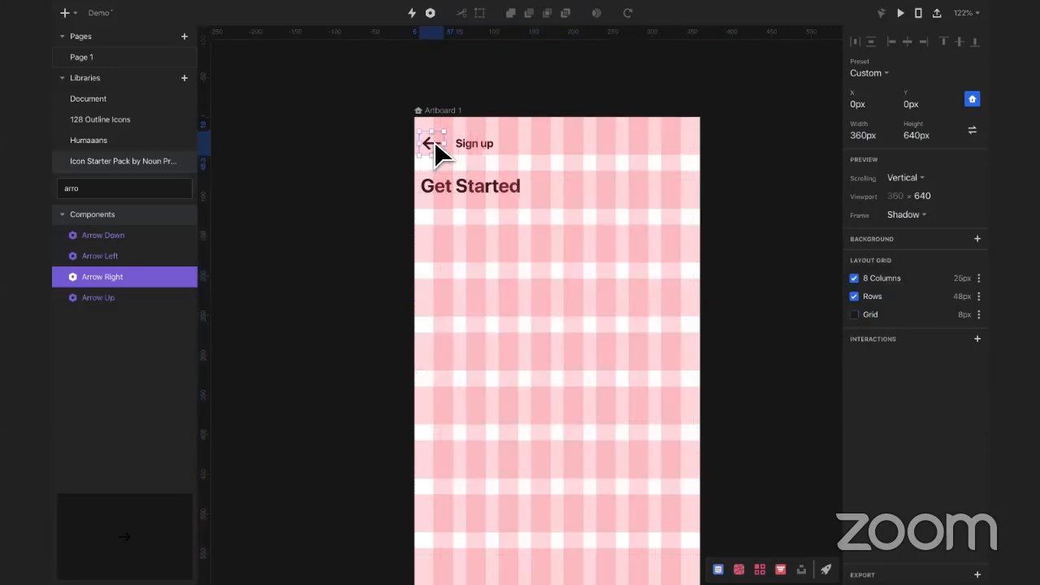
key(shift+Right)
key(shift+Right)
shift+click(483, 151)
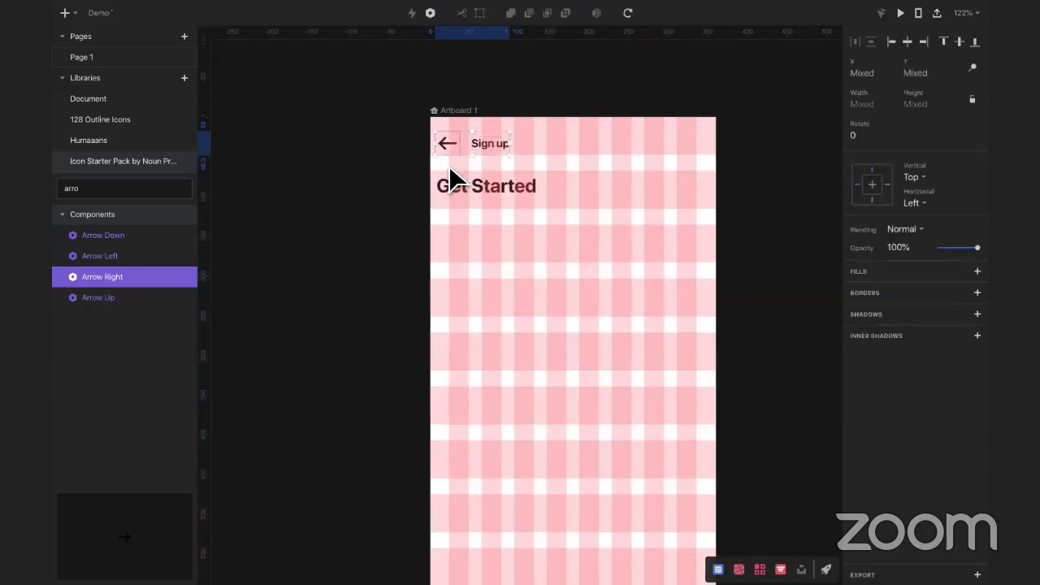
drag(494, 151, 503, 151)
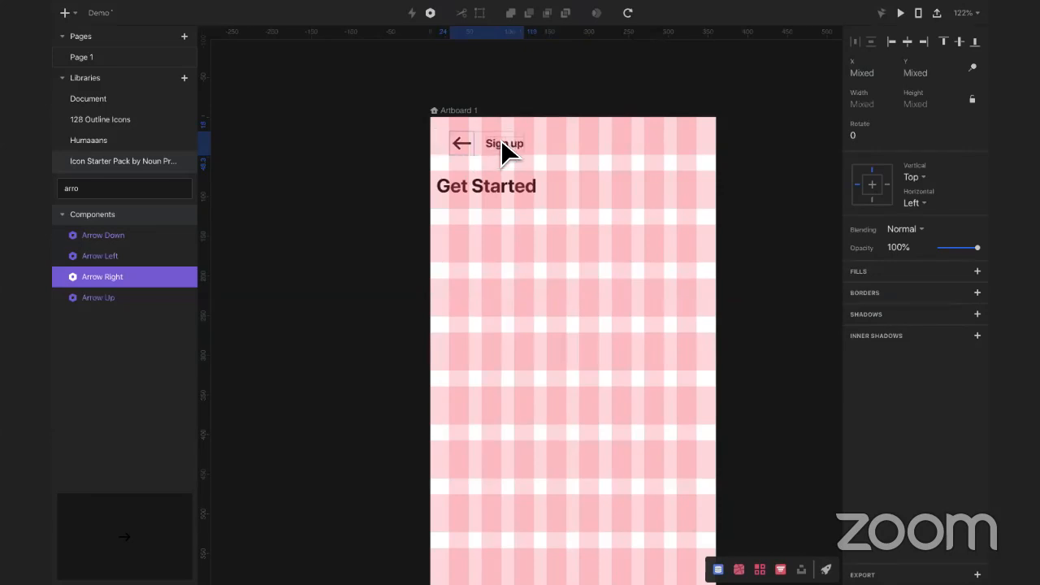
Step: Nudge the back arrow slightly right so its tip lines up with the left edge of the first column
ctrl+scroll(499, 151, up, 6)
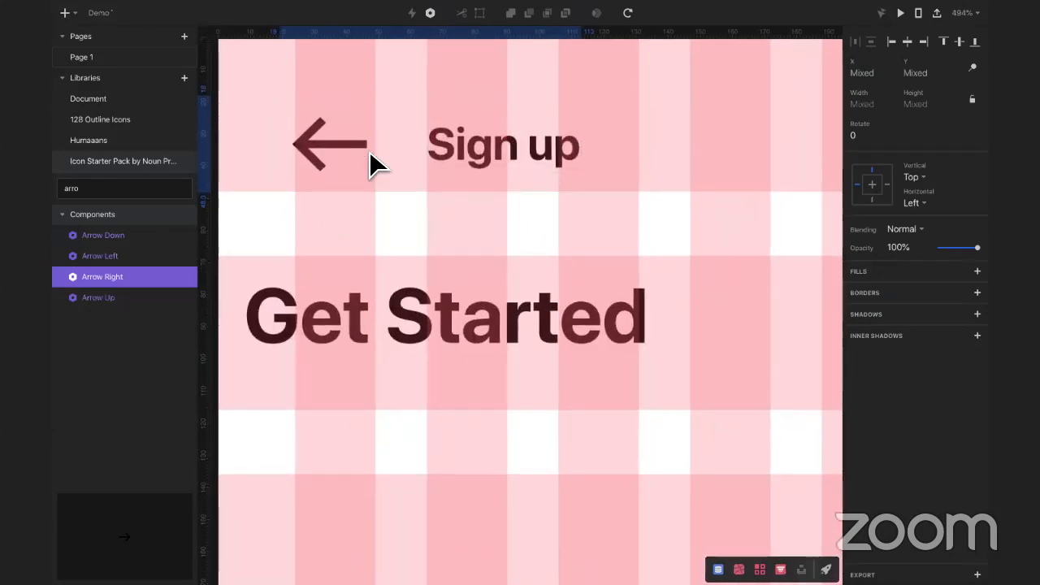
click(395, 176)
click(335, 153)
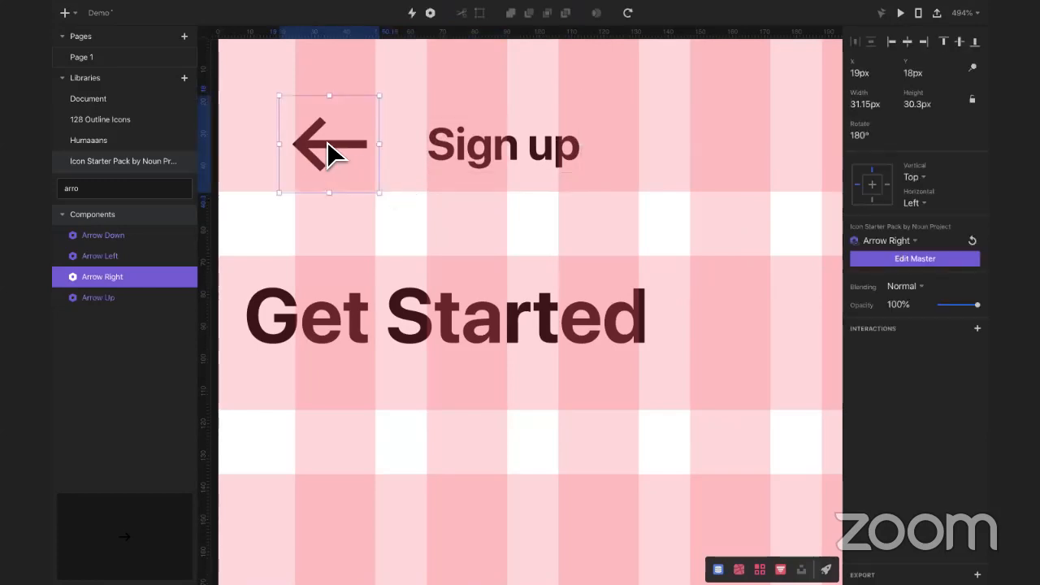
drag(334, 154, 336, 155)
click(480, 156)
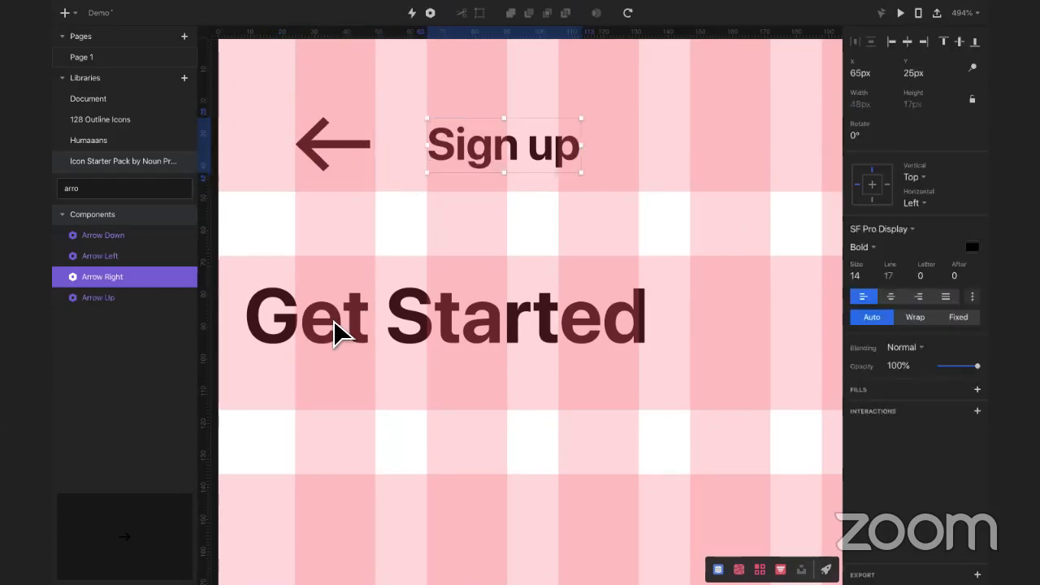
Step: Move the "Get Started" heading to X 23 px and Y 93 px, aligned with the first column
click(320, 332)
drag(318, 333, 353, 399)
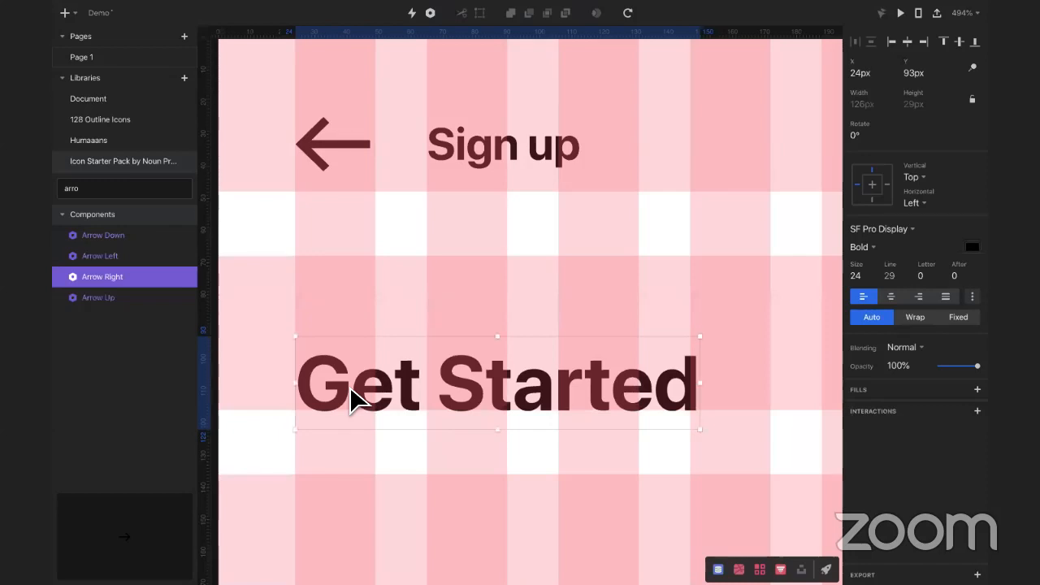
key(Left)
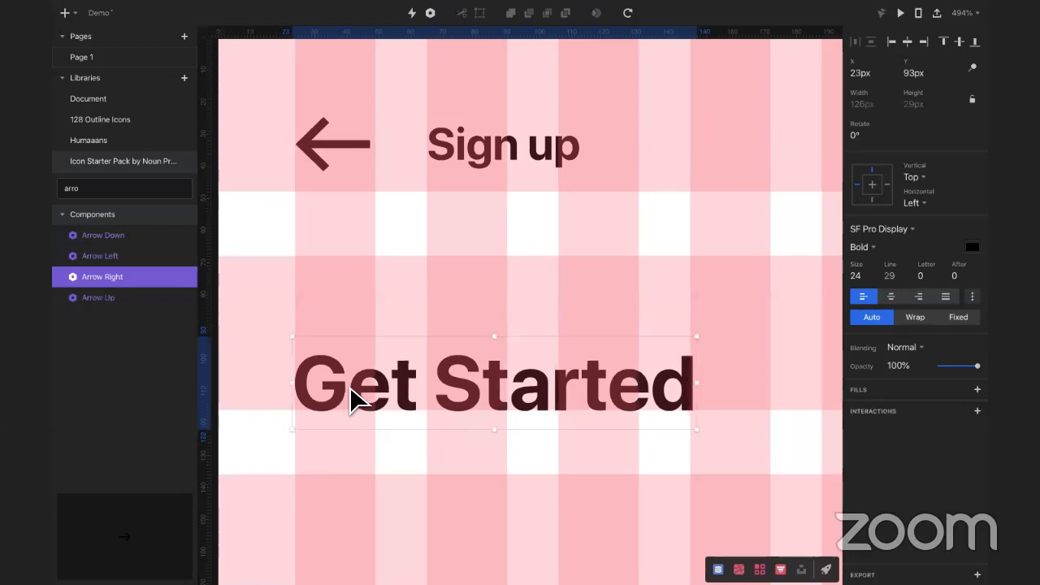
key(ctrl+0)
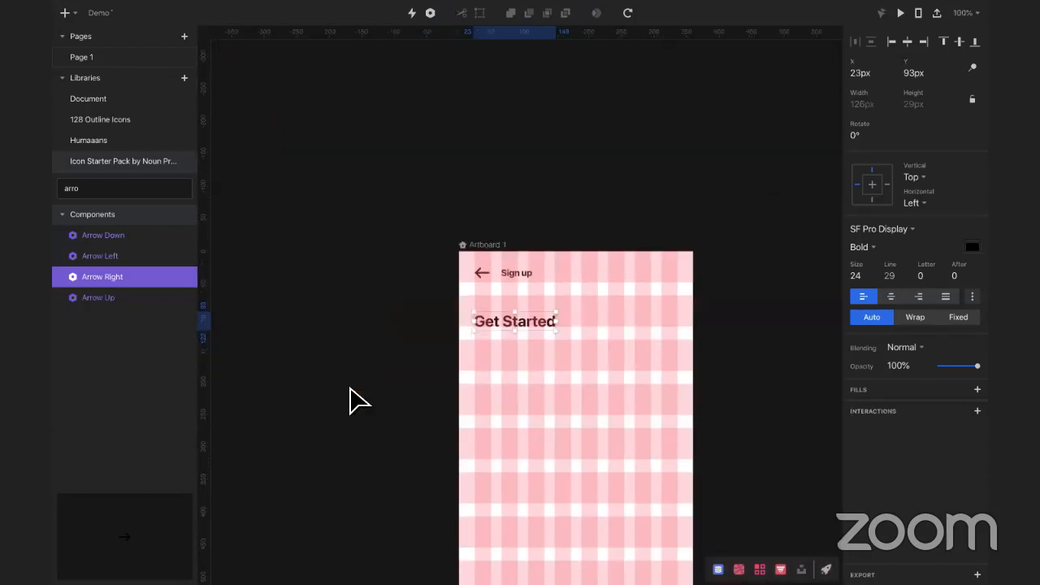
Step: Move the back arrow and "Sign up" title down together, placing the arrow at about Y 42 px
click(512, 275)
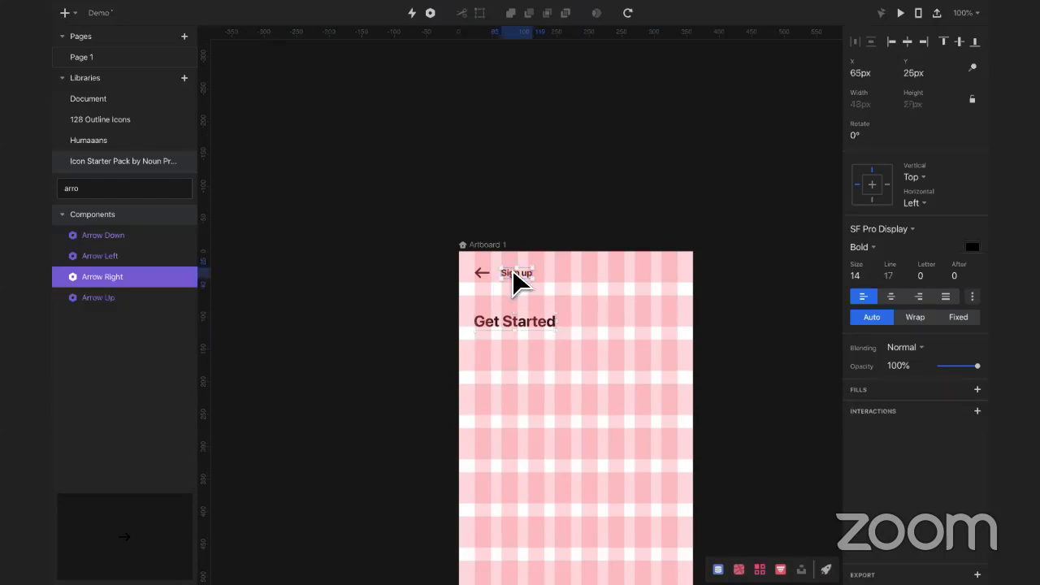
shift+click(486, 274)
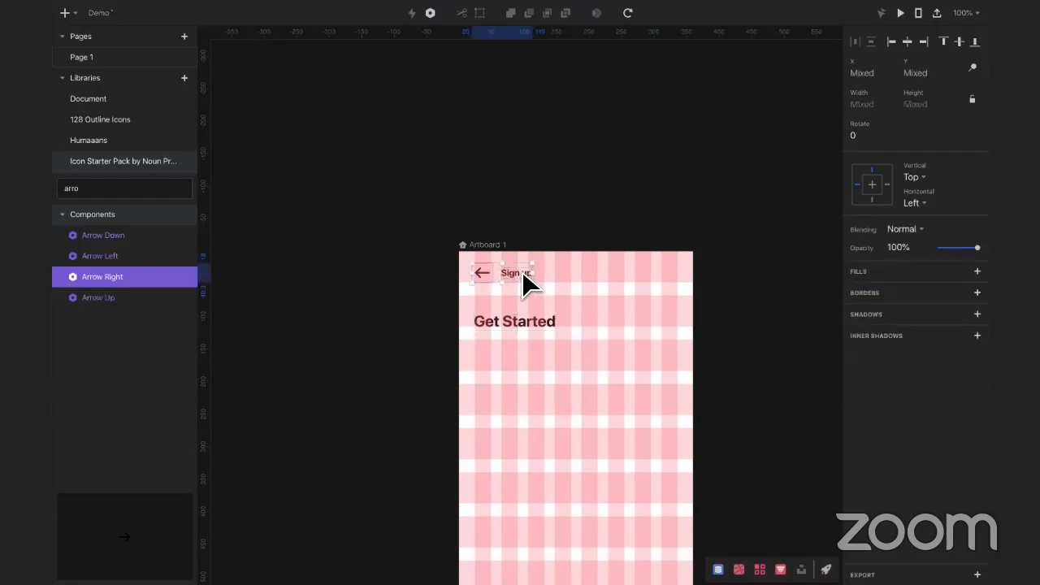
drag(522, 274, 524, 287)
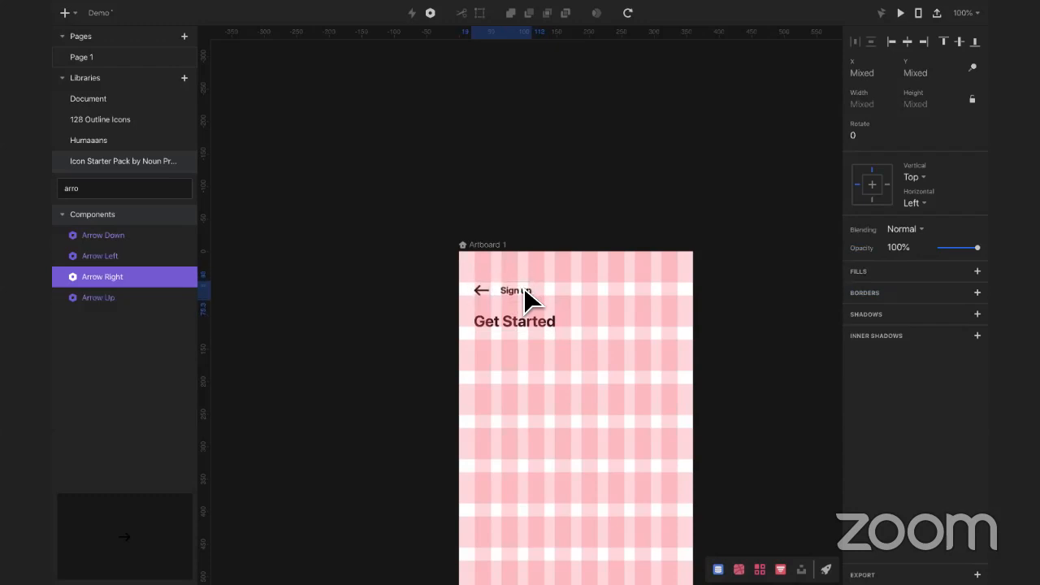
key(ctrl+z)
key(ctrl+shift+z)
key(ctrl+shift+z)
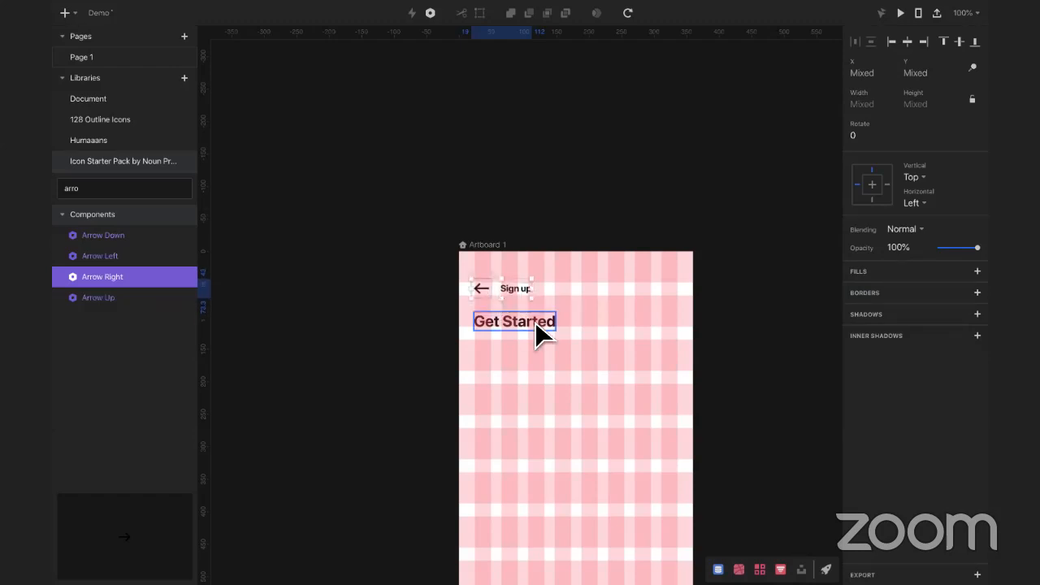
Step: Compare the artboard with and without its rows and columns, leaving both layout grids shown
click(585, 360)
scroll(585, 352, down, 5)
scroll(585, 351, right, 1)
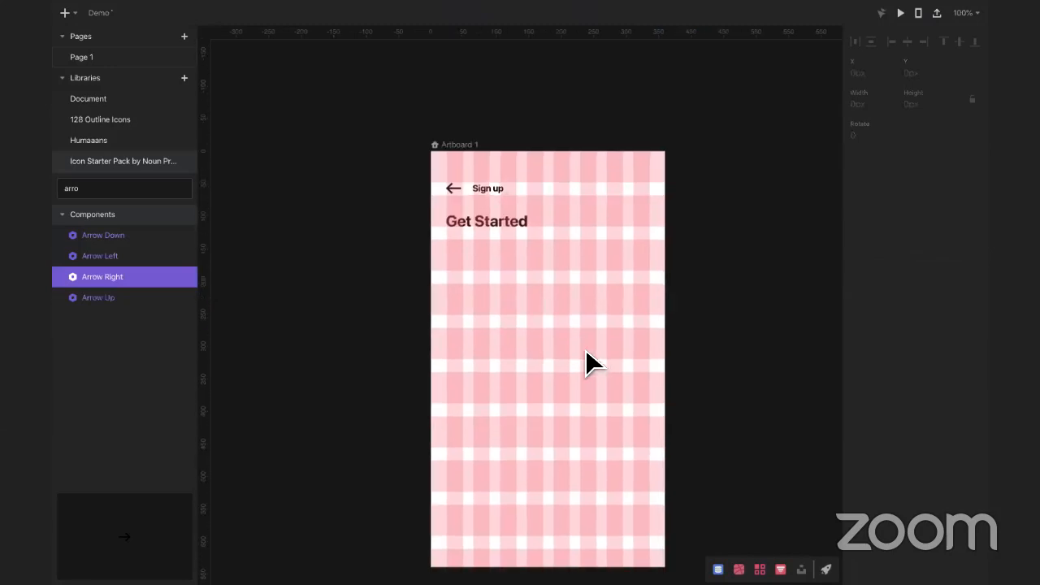
click(457, 147)
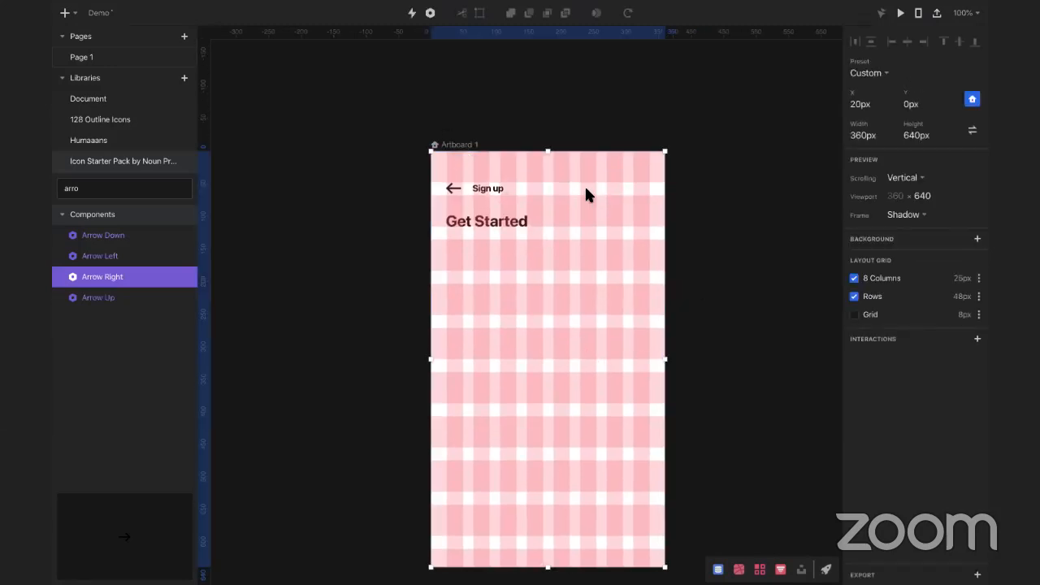
click(854, 296)
click(855, 279)
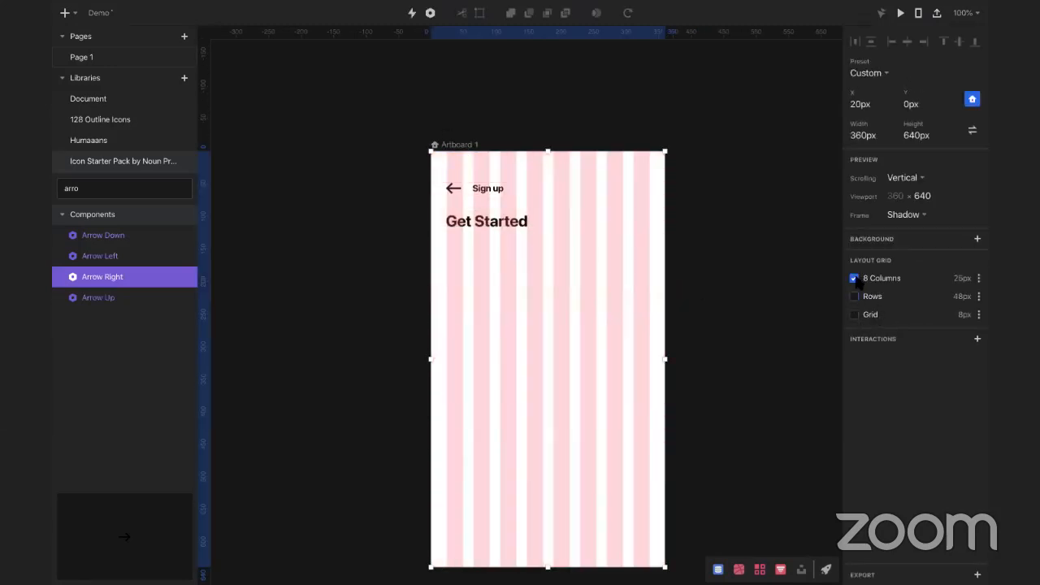
click(855, 279)
click(854, 297)
click(676, 213)
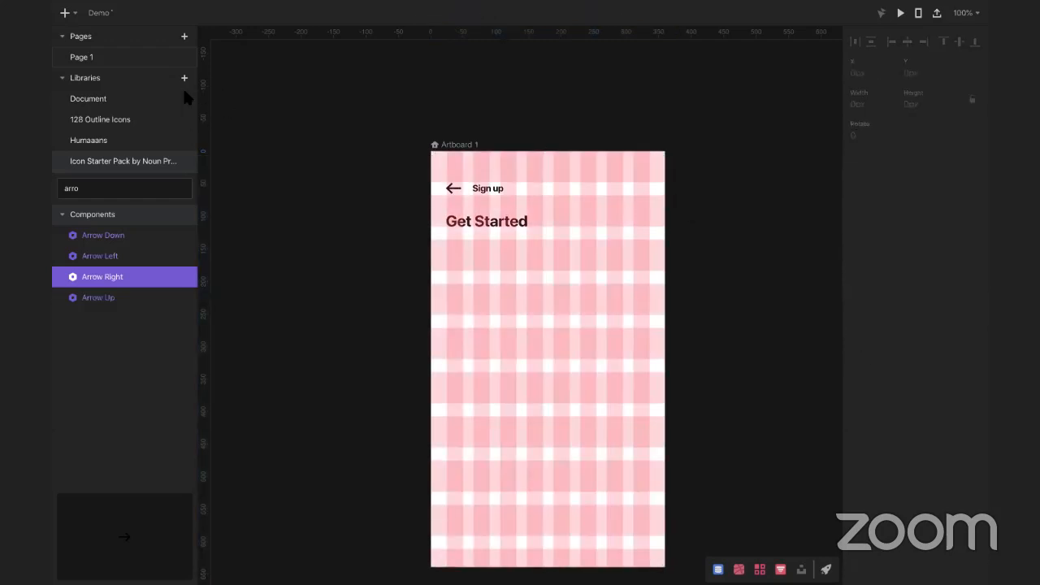
Step: Draw a rectangle about 360 × 11 px across the top edge of the artboard
click(65, 12)
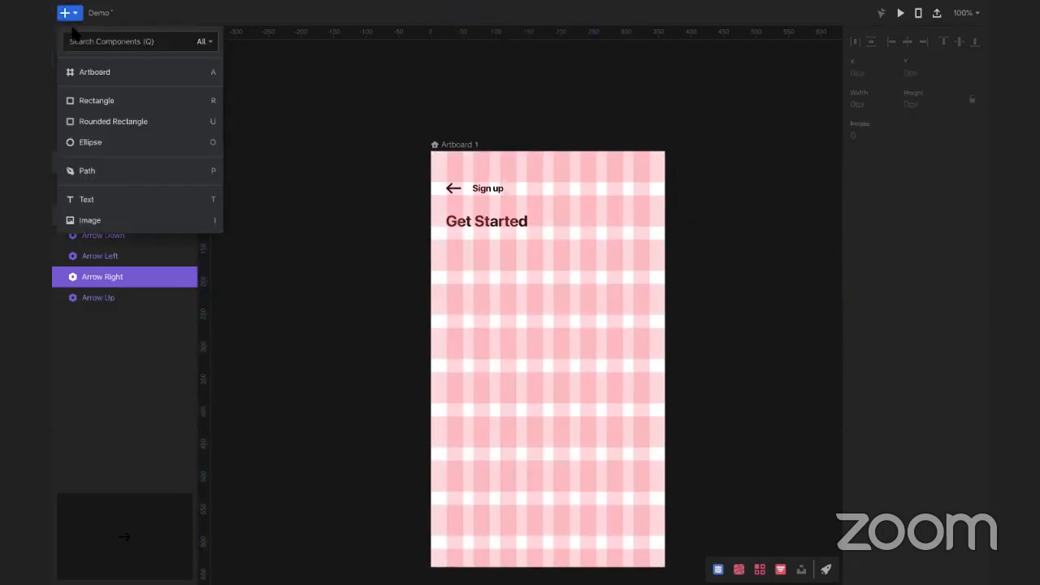
click(108, 103)
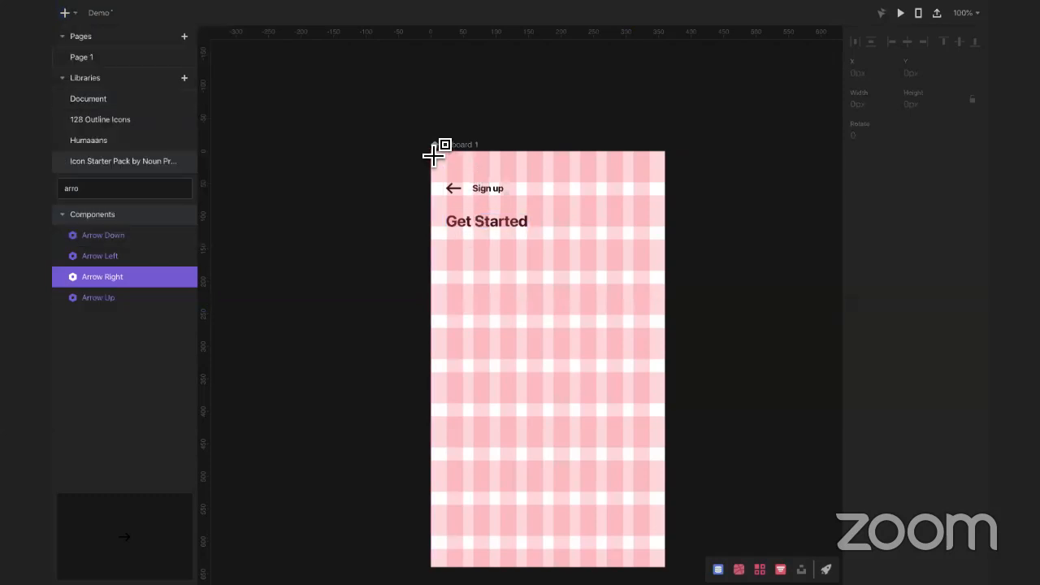
drag(434, 155, 666, 162)
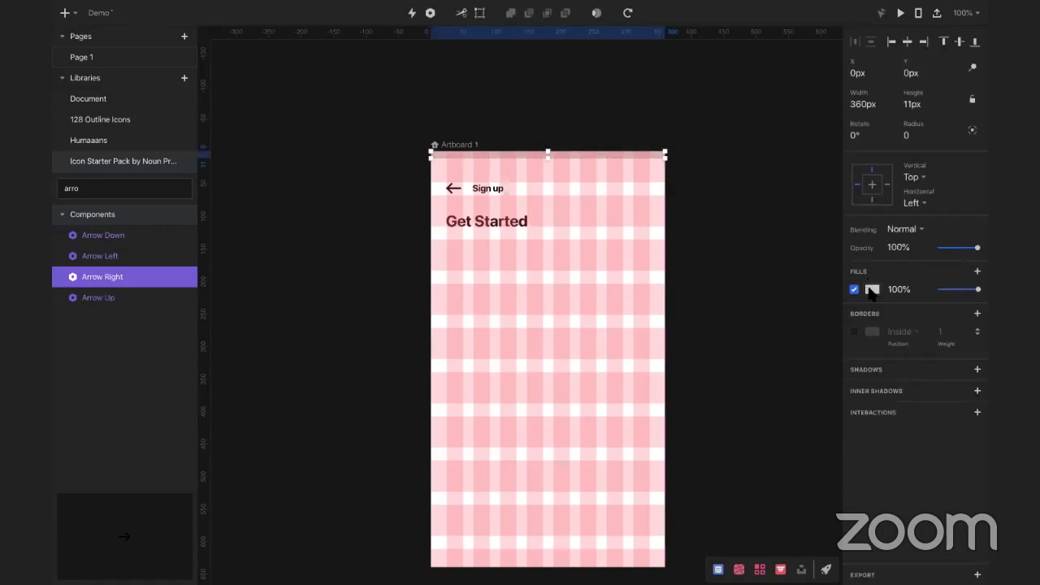
Step: Fill the top rectangle with a deep saturated blue and extend its height to 68 px
click(872, 290)
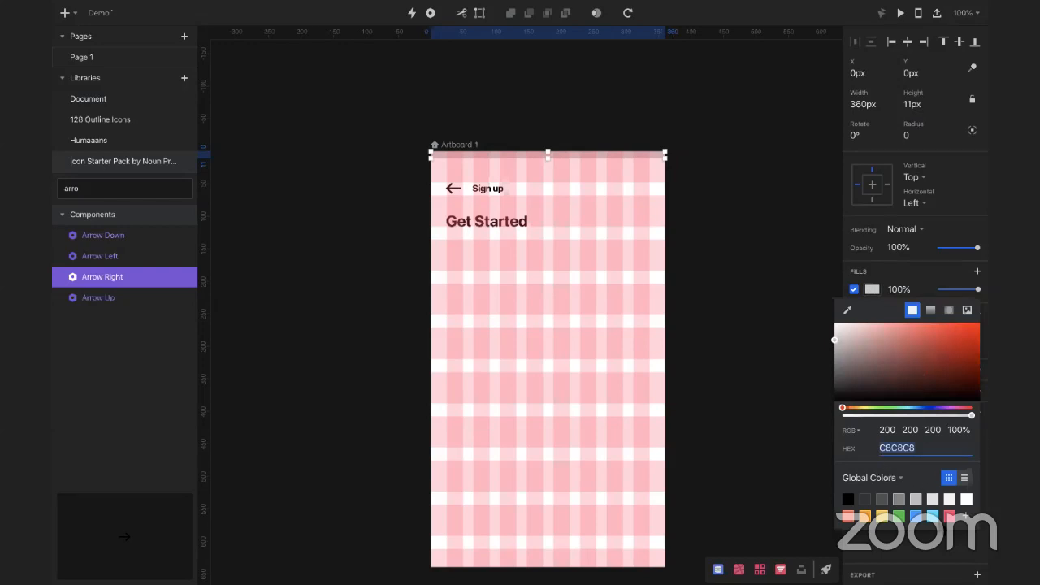
click(916, 517)
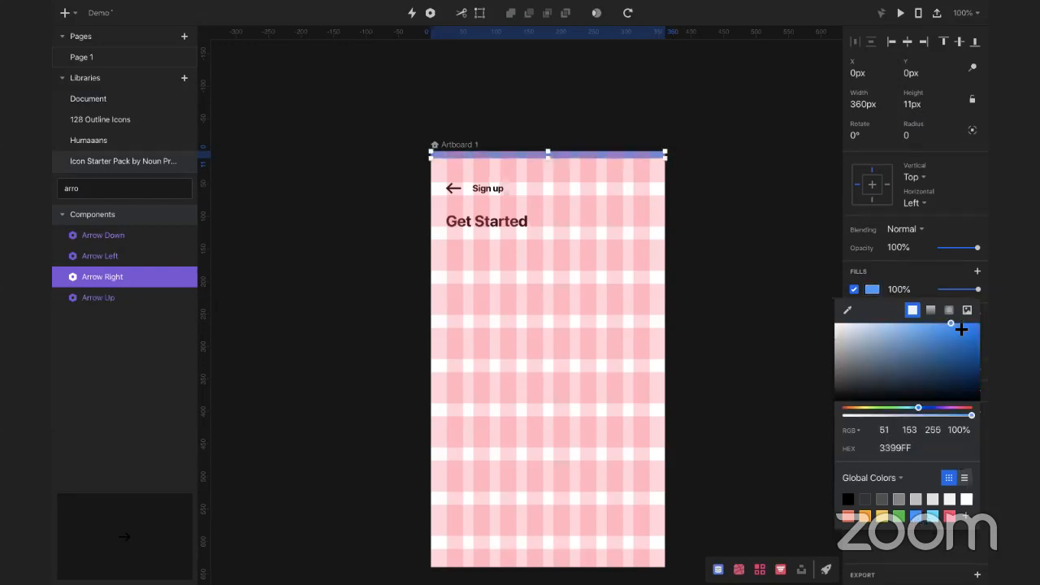
drag(959, 325, 975, 335)
drag(921, 407, 922, 407)
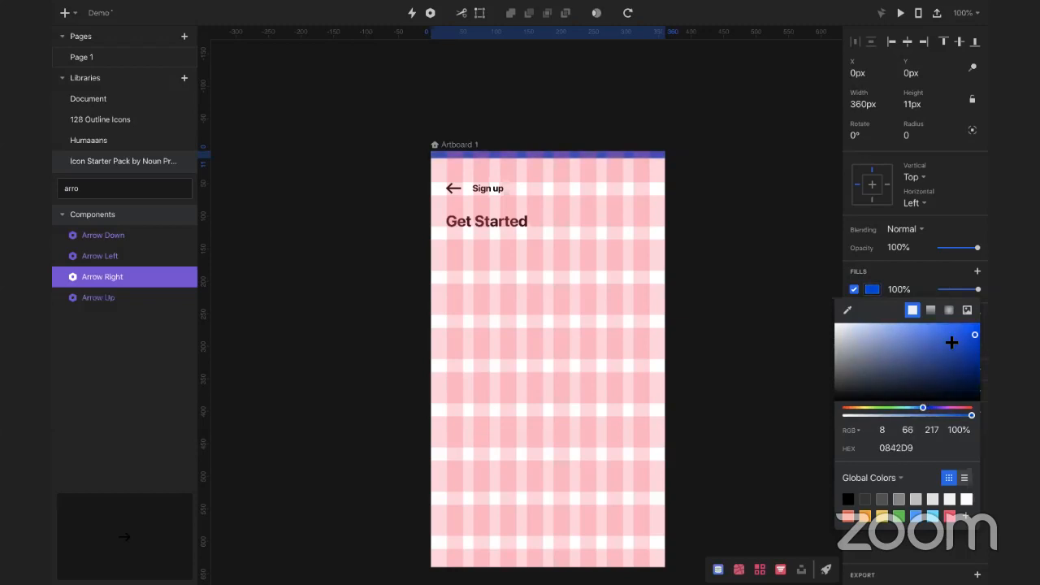
click(973, 333)
drag(972, 334, 975, 328)
click(766, 313)
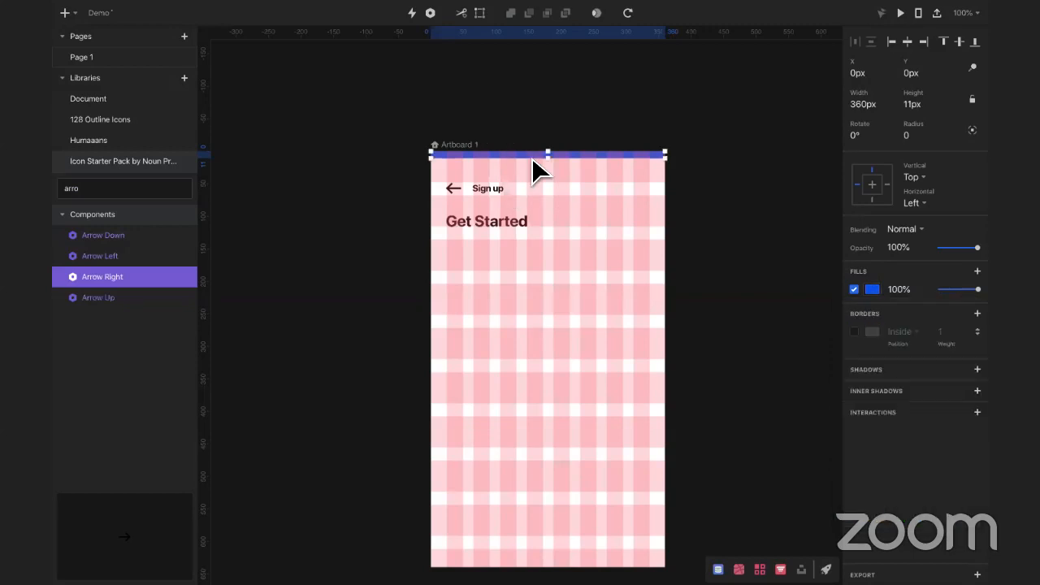
drag(549, 160, 551, 197)
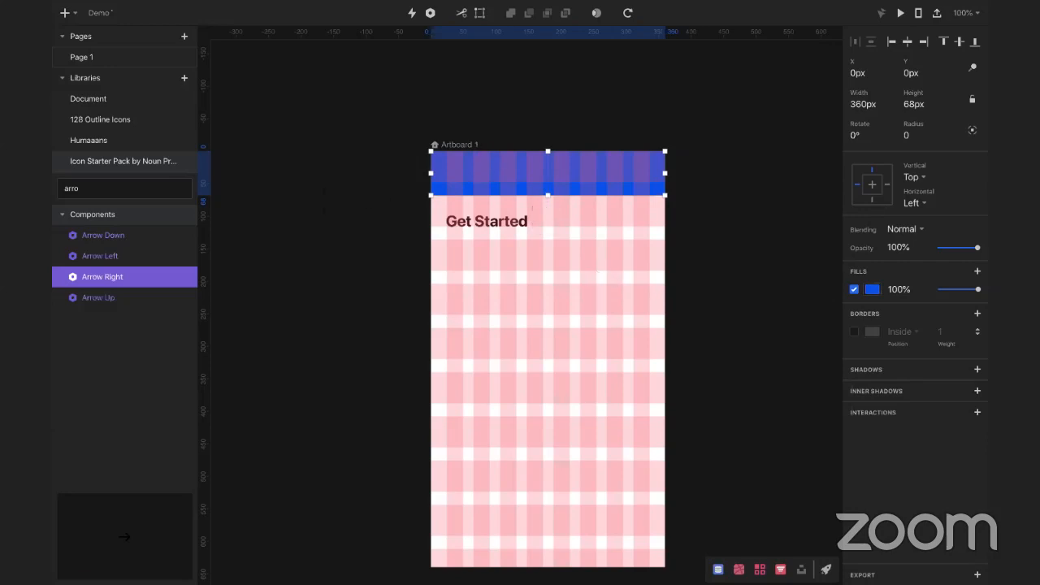
mouse_move(590, 571)
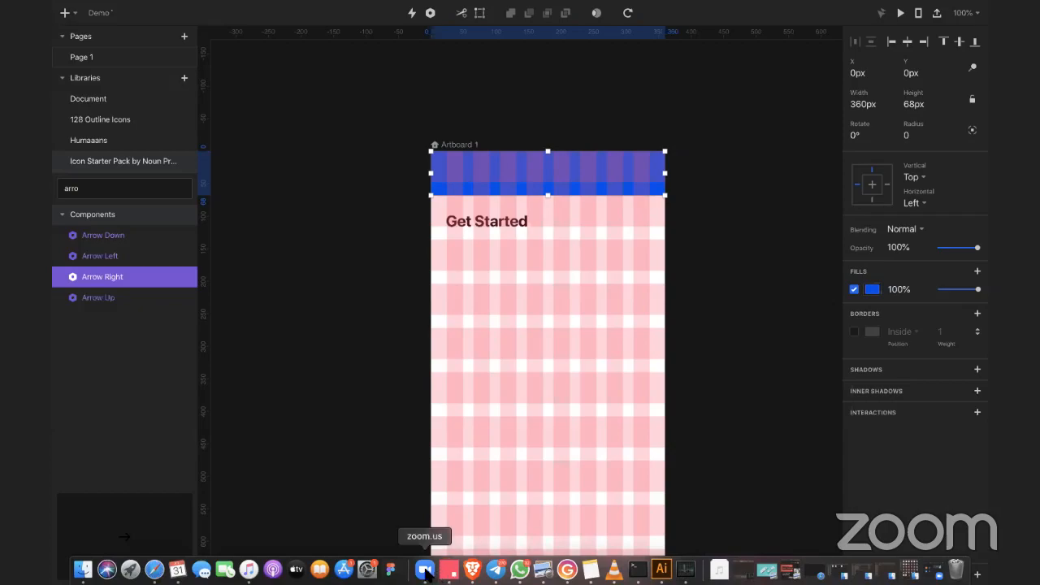
click(426, 569)
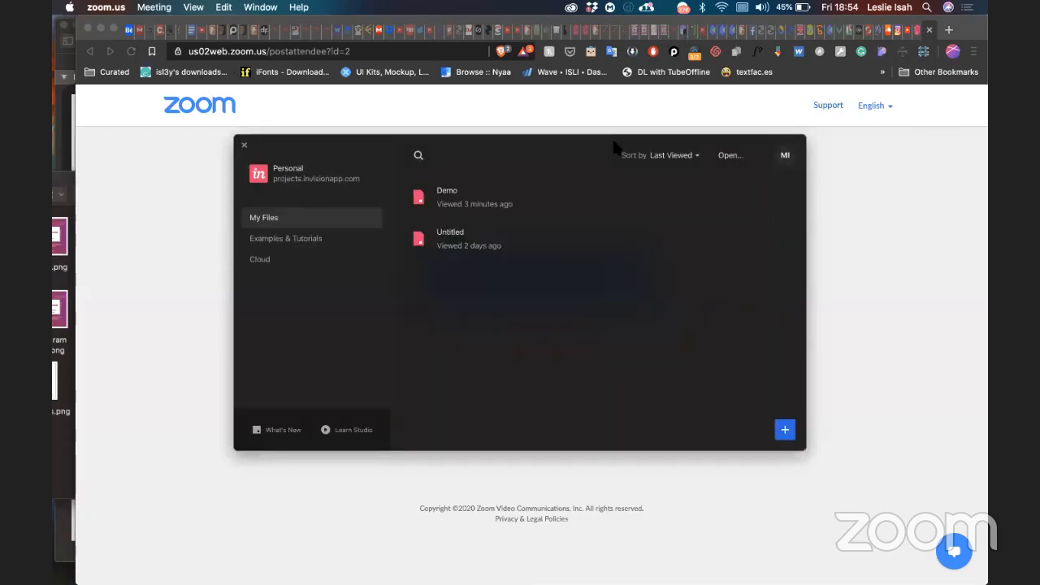
click(368, 142)
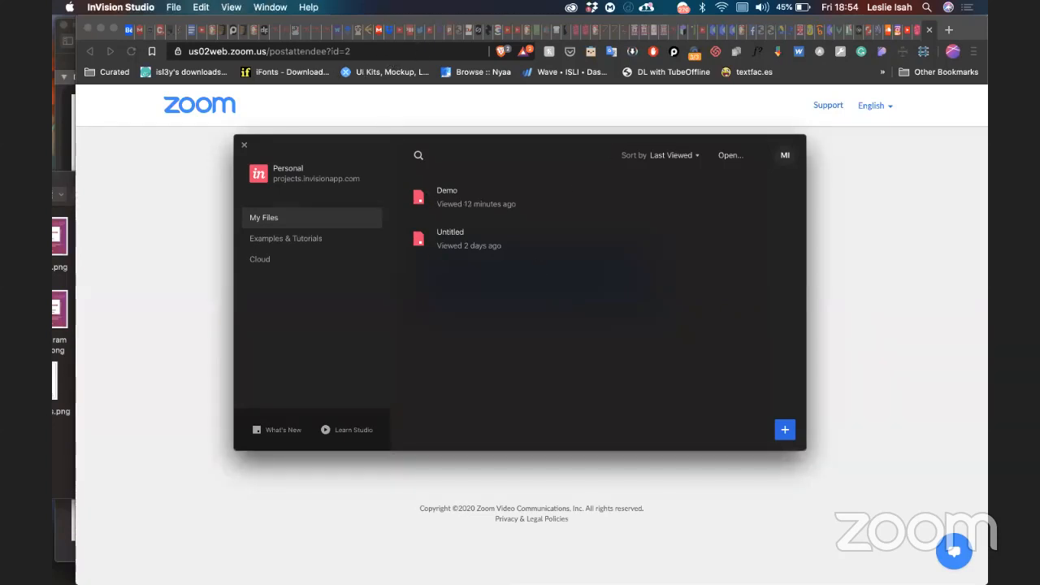
key(ctrl+Right)
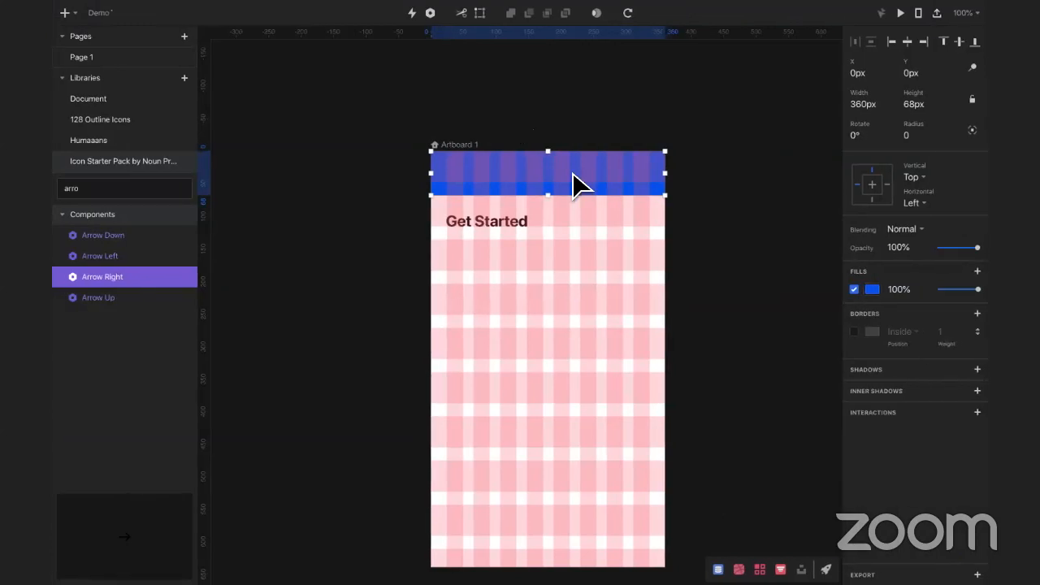
Step: Collapse the library and component lists and show the layers of Page 1
click(81, 36)
click(81, 57)
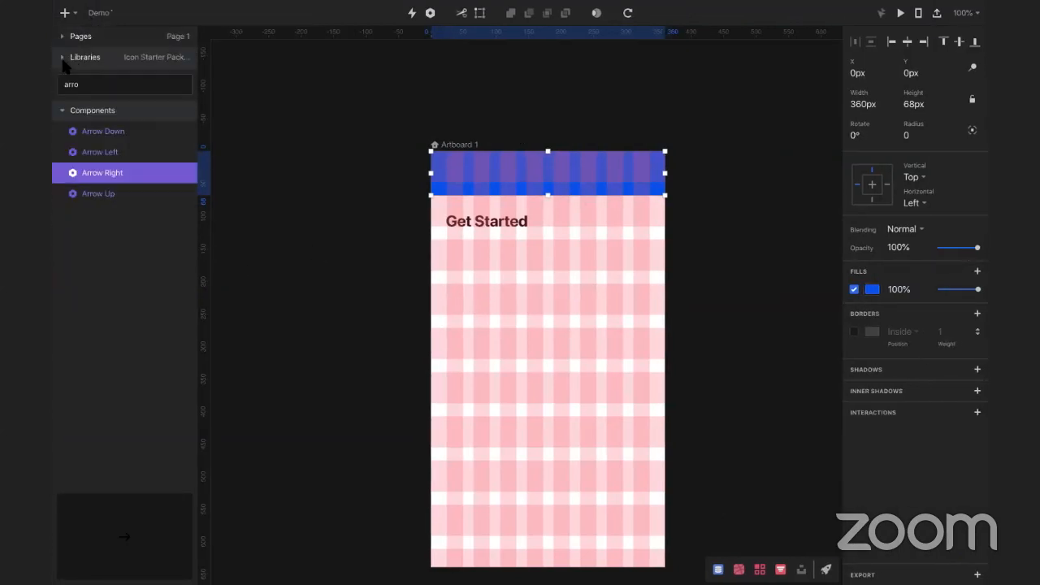
click(89, 111)
click(83, 37)
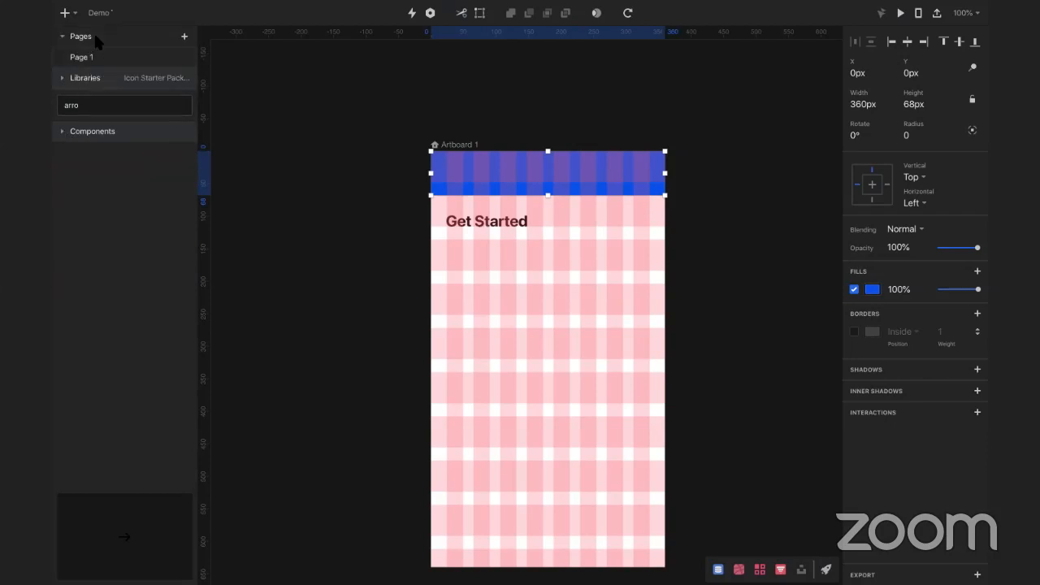
click(81, 37)
click(81, 37)
click(81, 57)
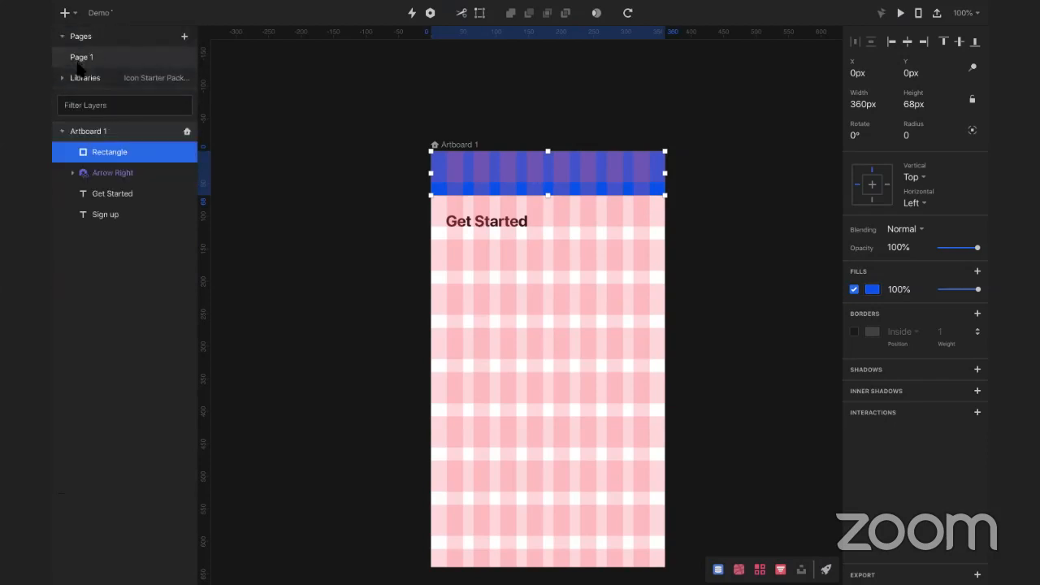
Step: Reorder the blue Rectangle layer to the bottom of Artboard 1's layers, beneath the Sign up text
click(77, 172)
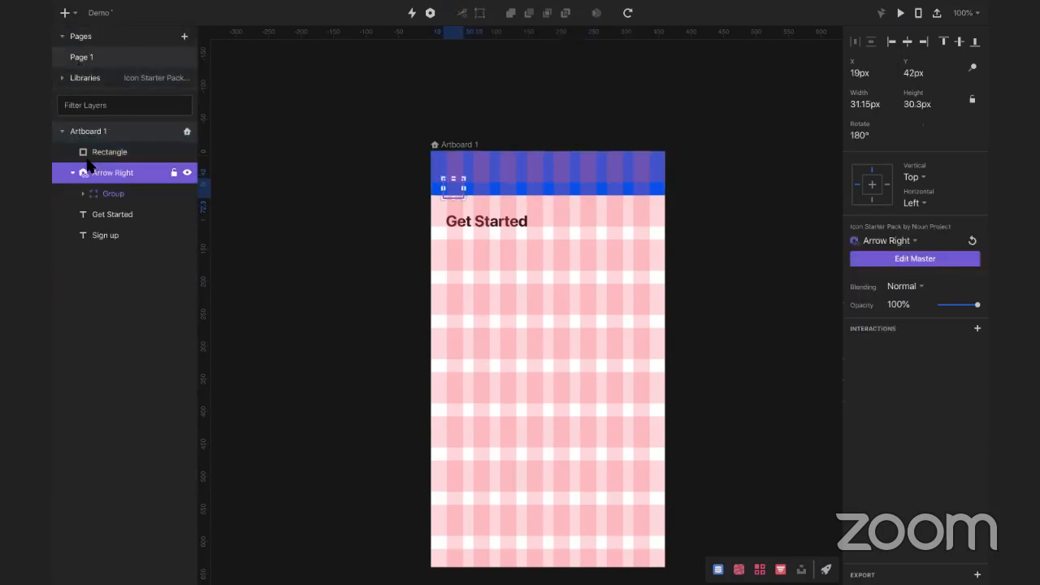
click(73, 172)
click(99, 156)
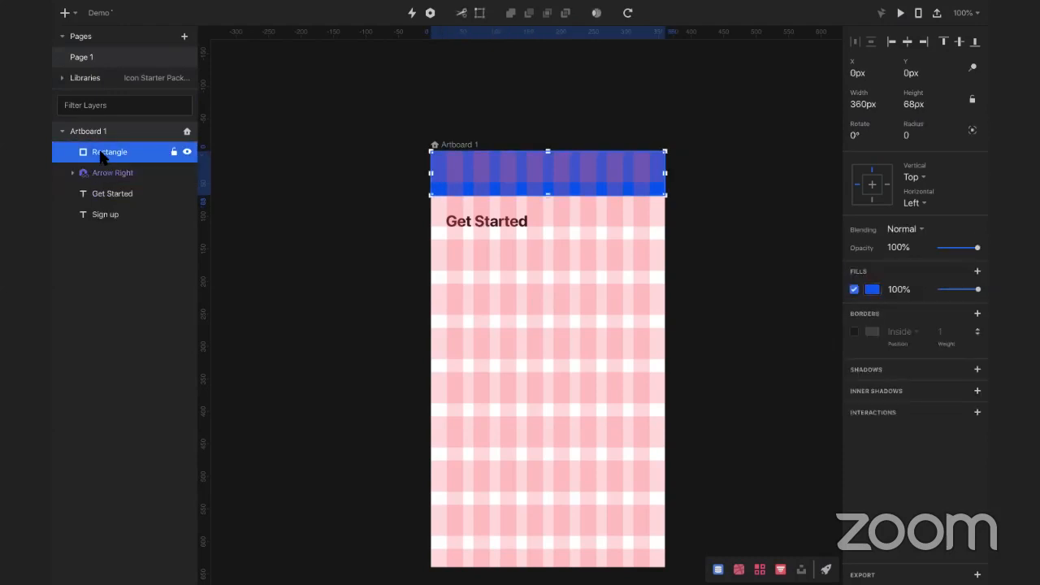
drag(101, 157, 101, 217)
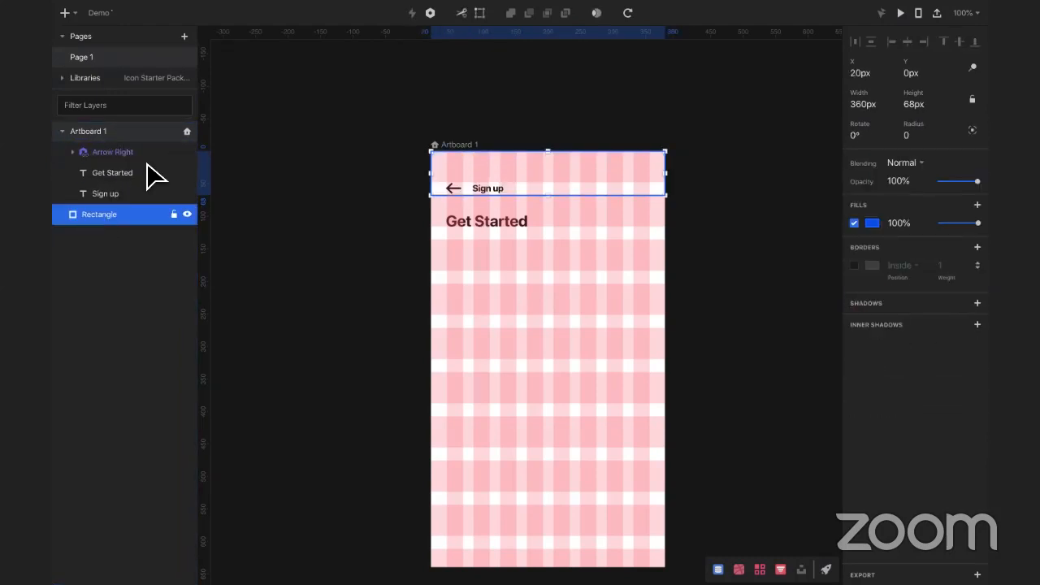
double_click(107, 216)
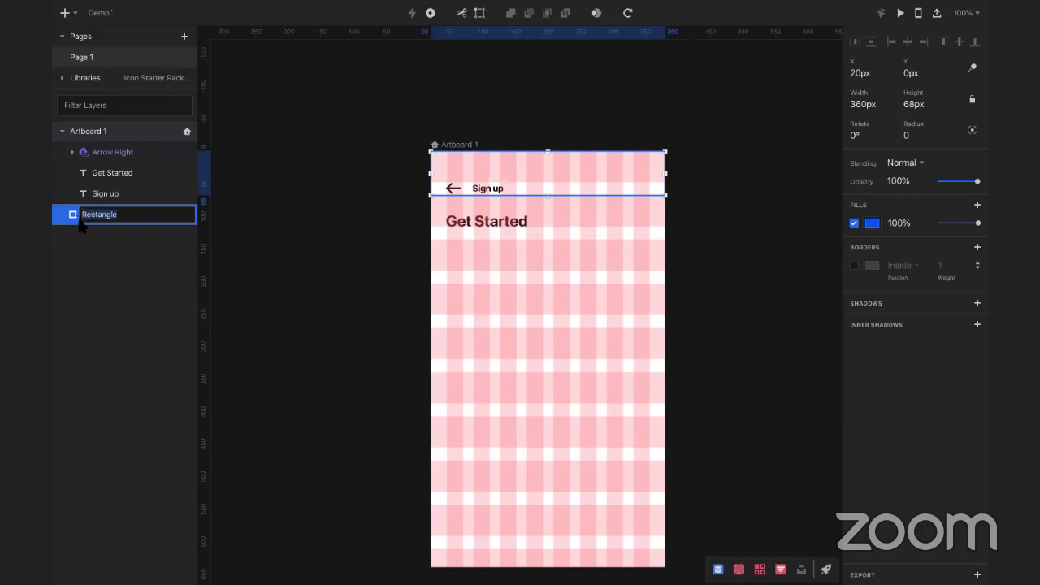
key(Return)
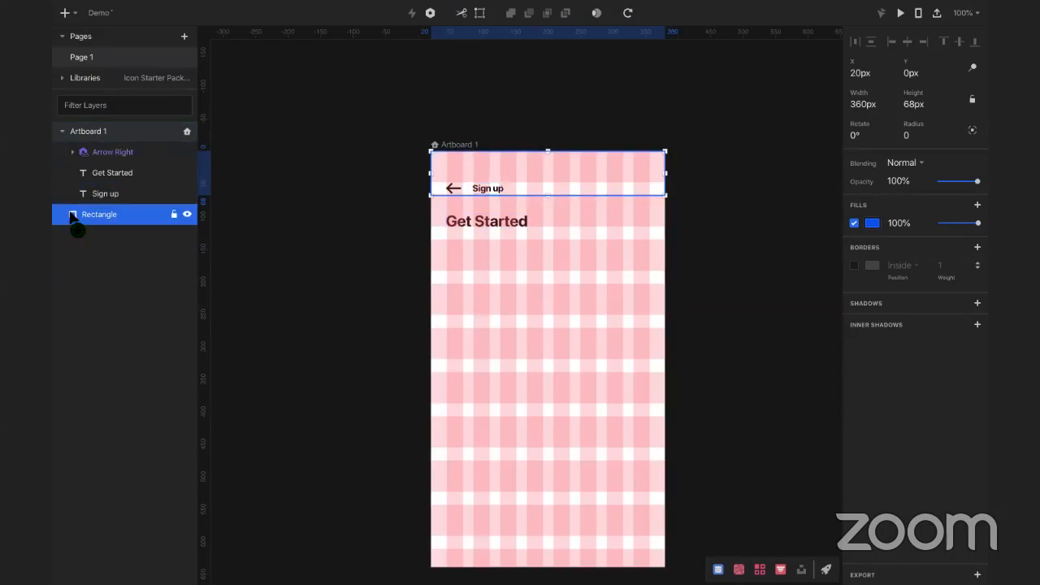
drag(71, 216, 98, 203)
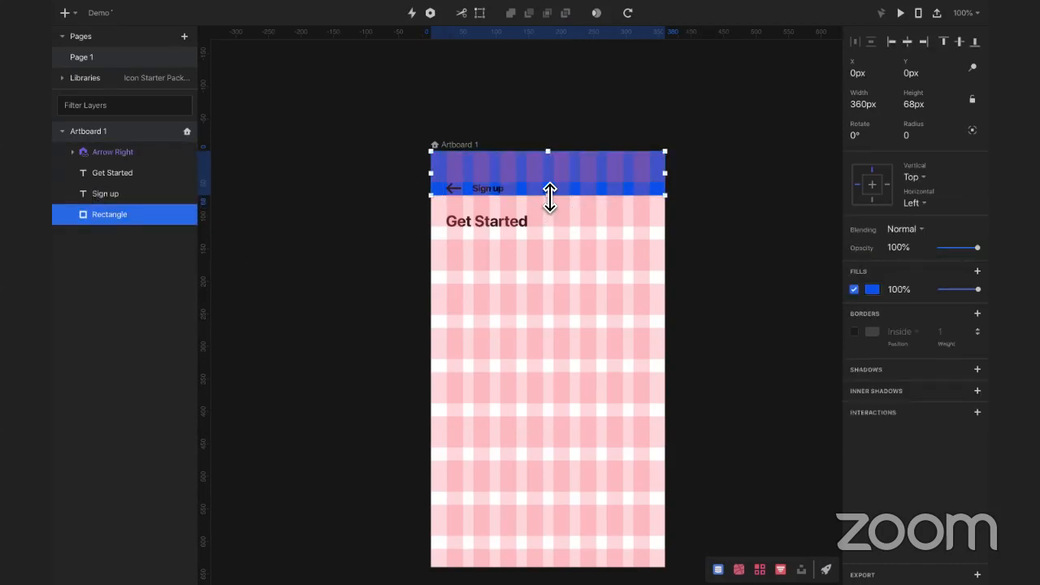
Step: Move the back arrow and the Sign up text together upward to the vertical middle of the blue header
click(458, 193)
shift+click(488, 190)
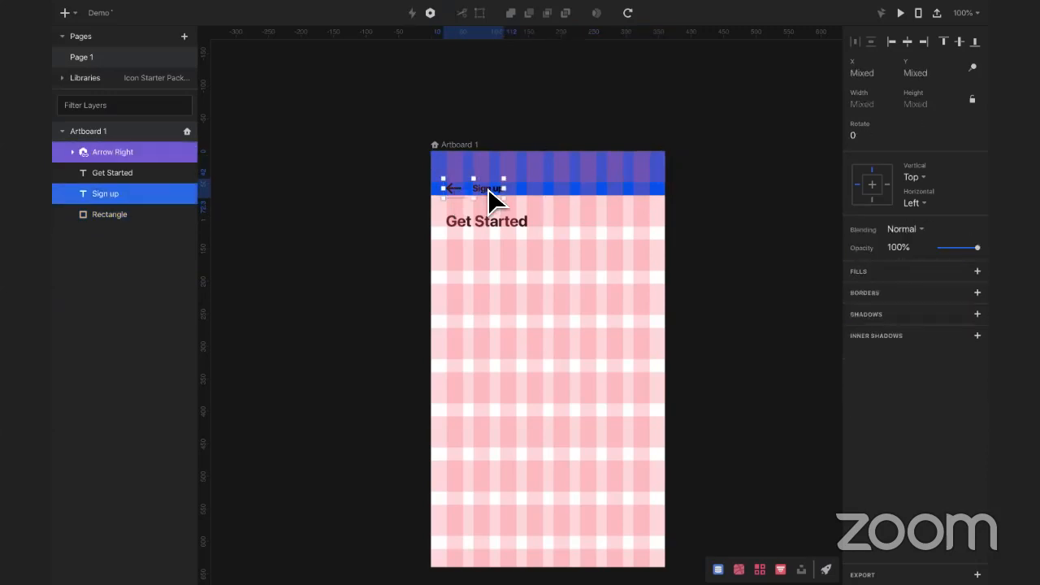
drag(489, 188, 484, 178)
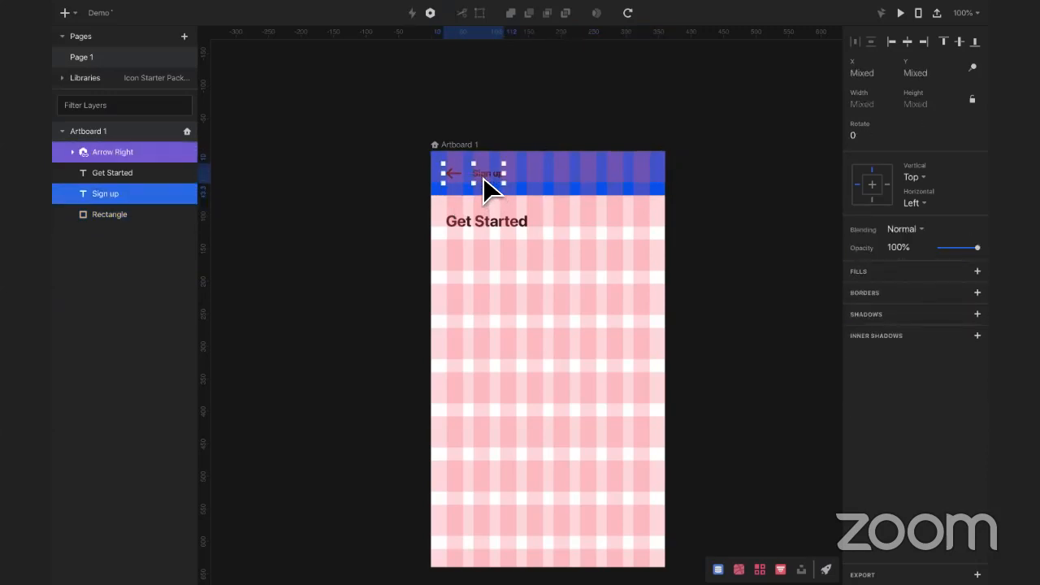
Step: Nudge the back arrow and Sign up text down together until the arrow sits at Y 28 px
scroll(483, 179, up, 5)
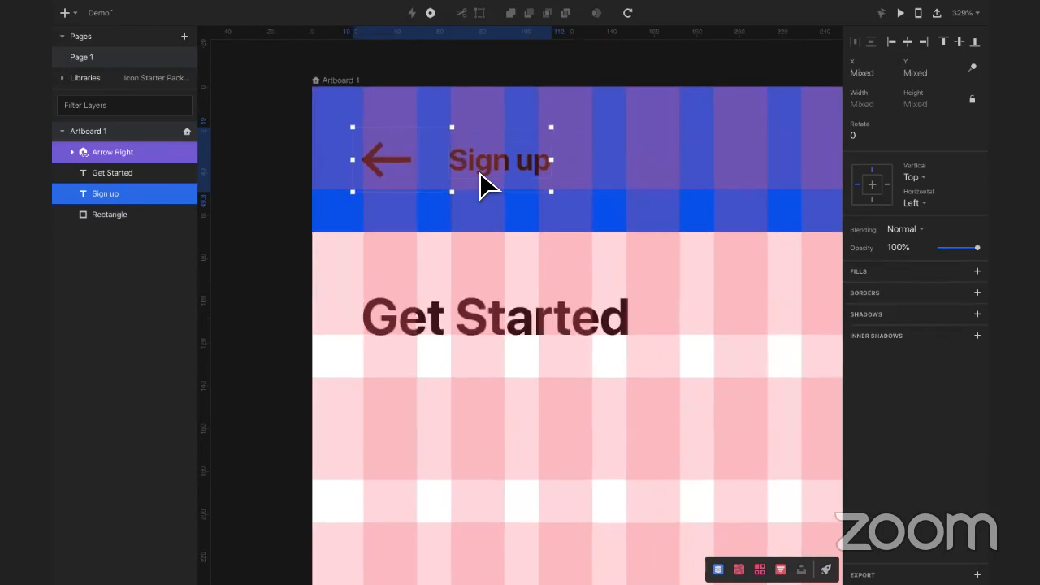
key(Down)
key(Down)
key(Down)
key(Down)
key(Down)
key(Down)
key(Down)
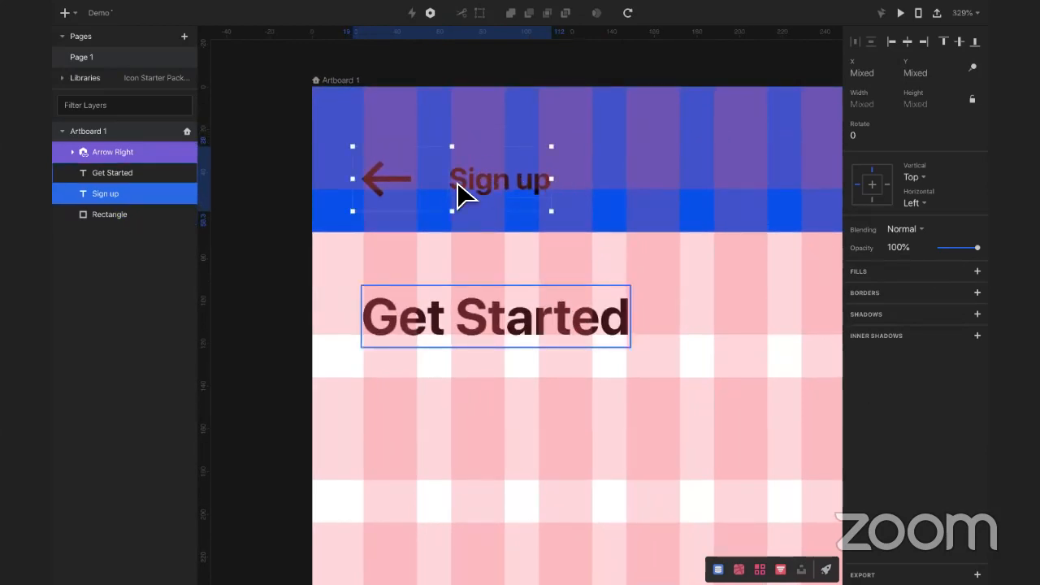
key(Escape)
Step: Detach the back arrow from its Arrow Right component
click(400, 171)
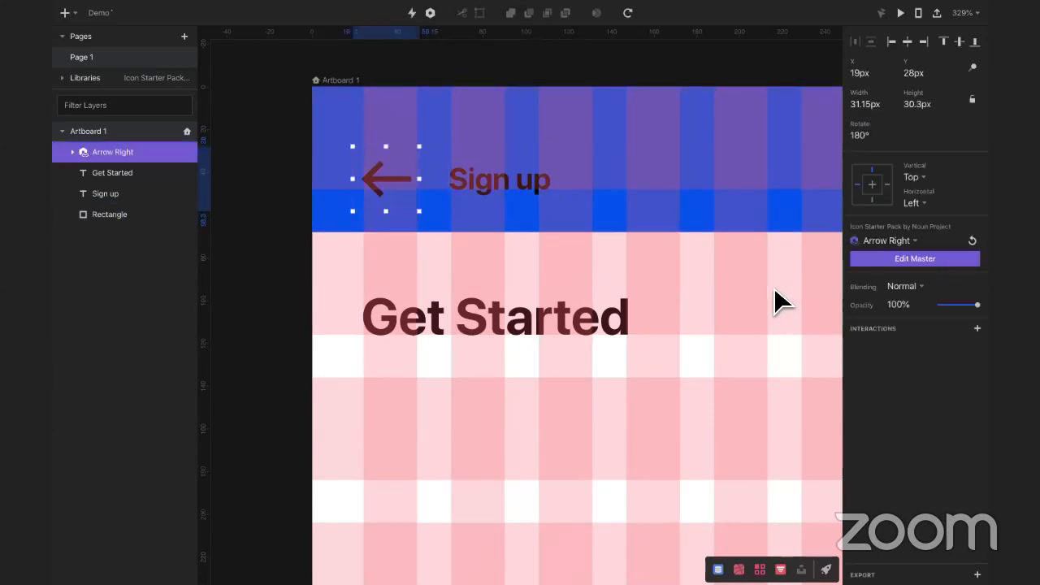
right_click(389, 183)
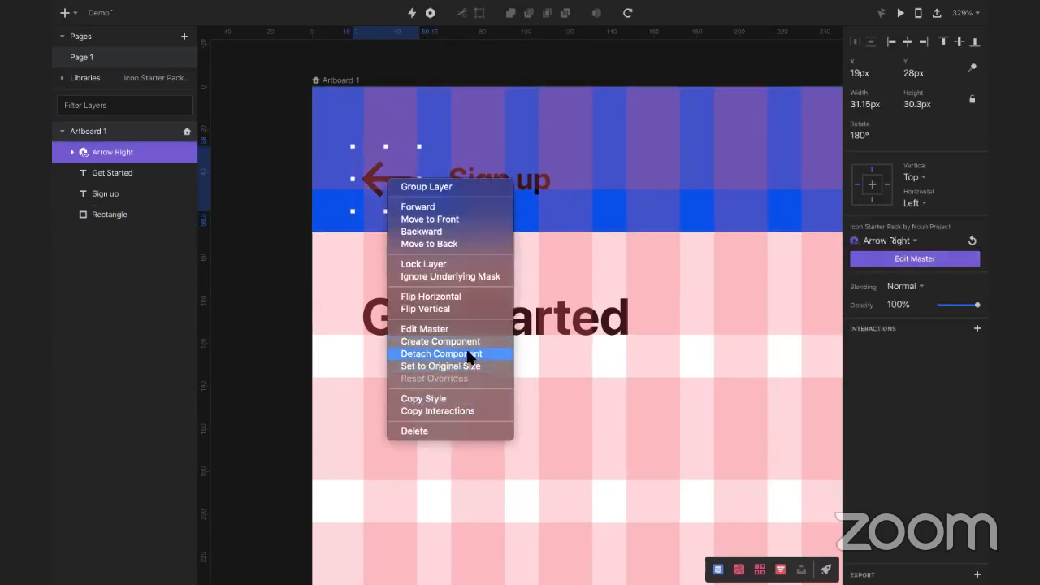
click(441, 353)
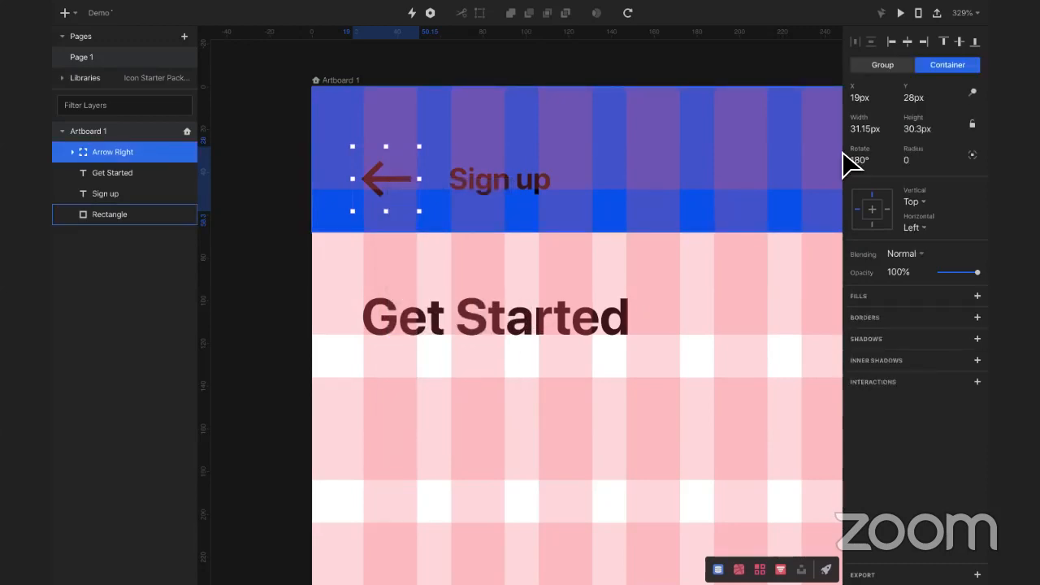
Step: Fill both Path layers nested inside the Arrow Right groups with white, FFFFFF
click(73, 152)
click(101, 172)
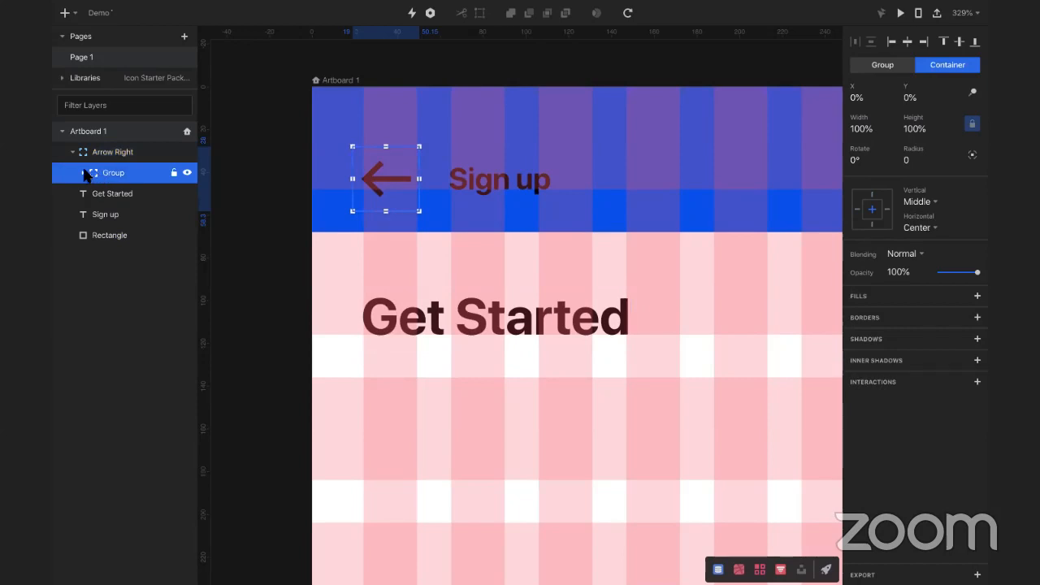
click(85, 173)
click(107, 195)
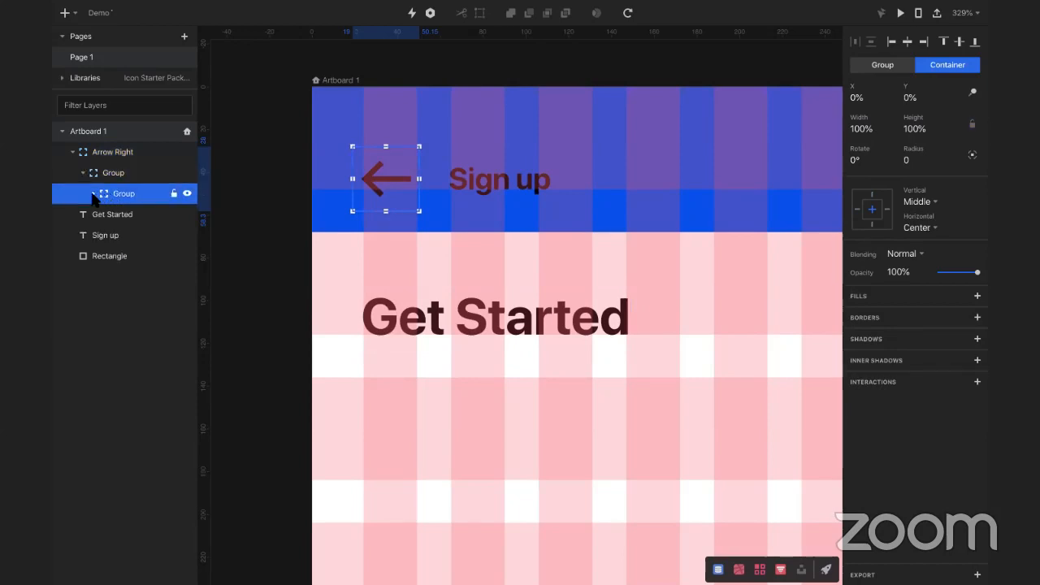
click(93, 195)
click(114, 214)
click(104, 214)
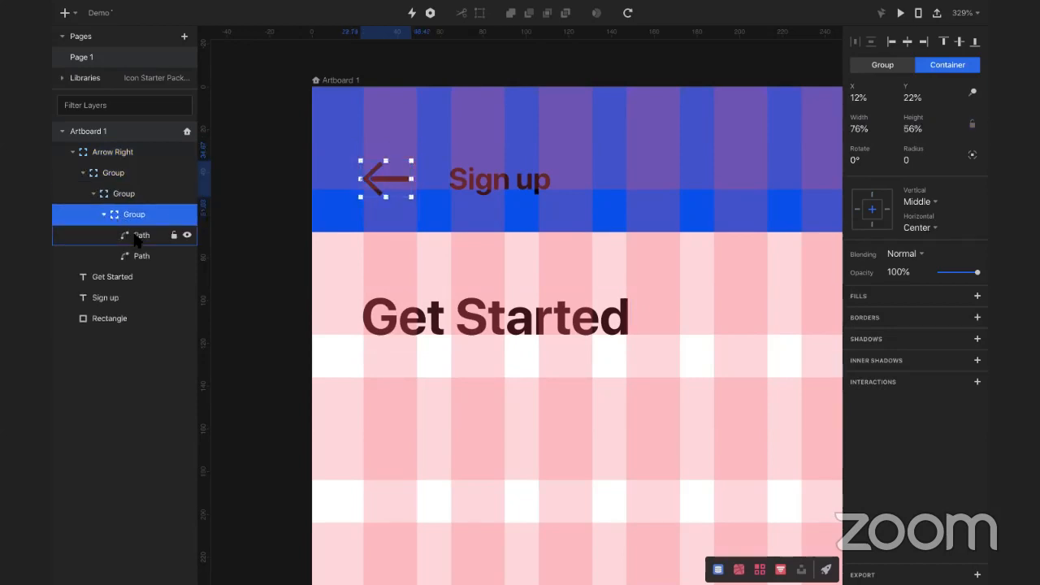
click(139, 235)
shift+click(143, 257)
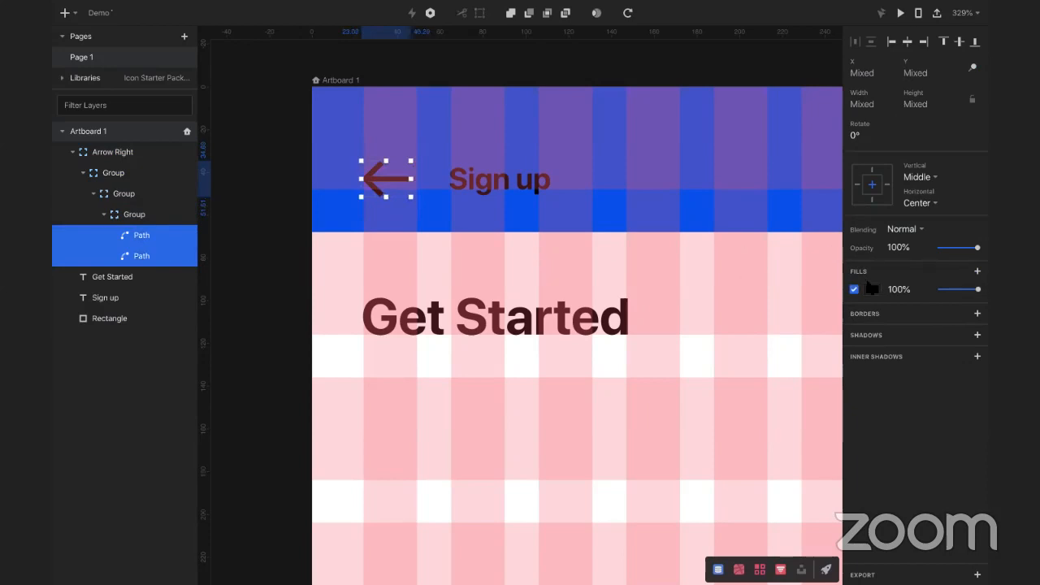
click(871, 289)
drag(857, 358, 775, 269)
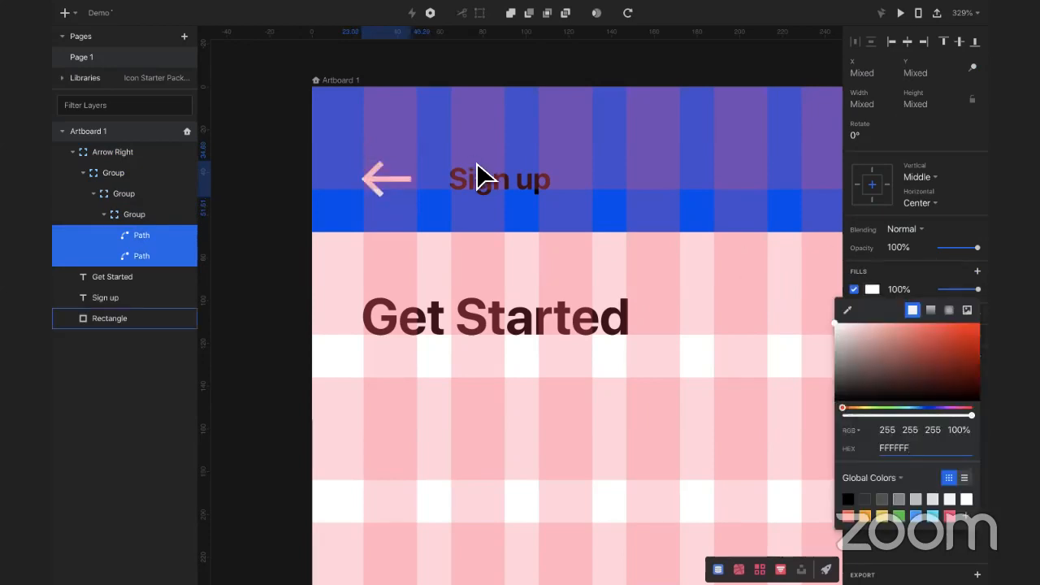
Step: Change the Sign up text colour to white, FFFFFF, and clear the selection
click(509, 188)
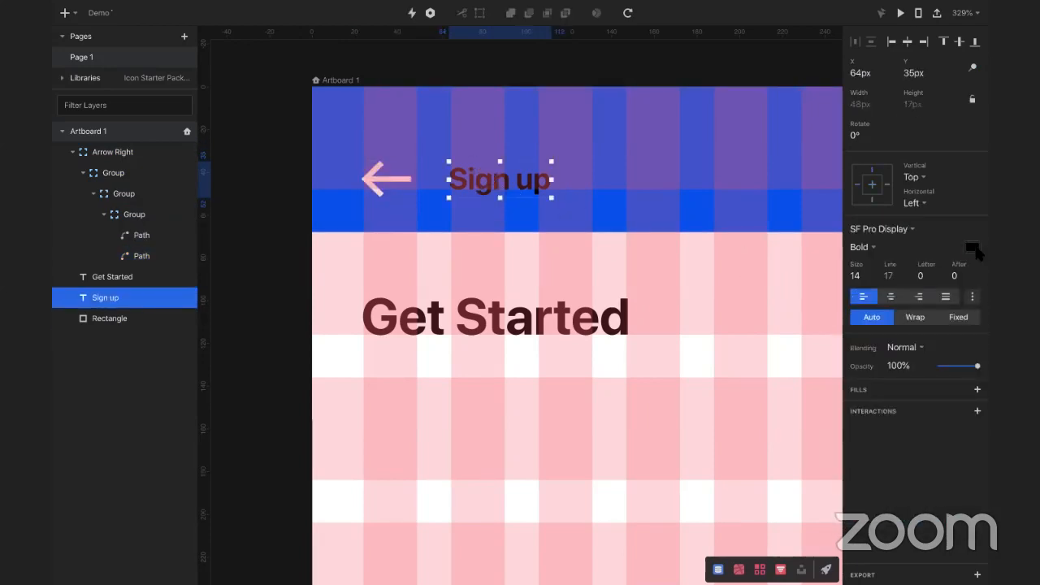
click(972, 248)
drag(858, 291, 782, 251)
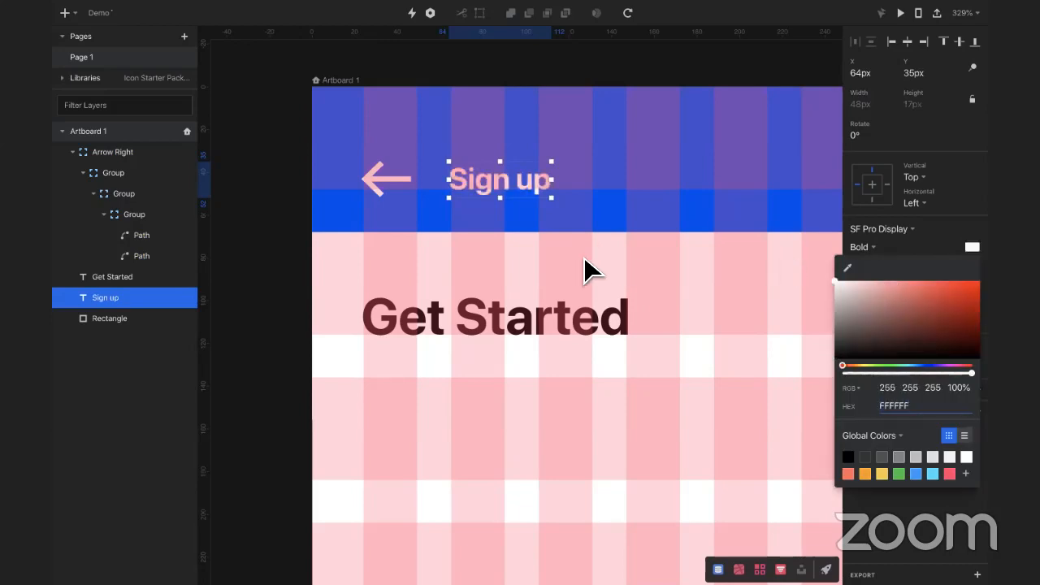
click(564, 341)
click(559, 342)
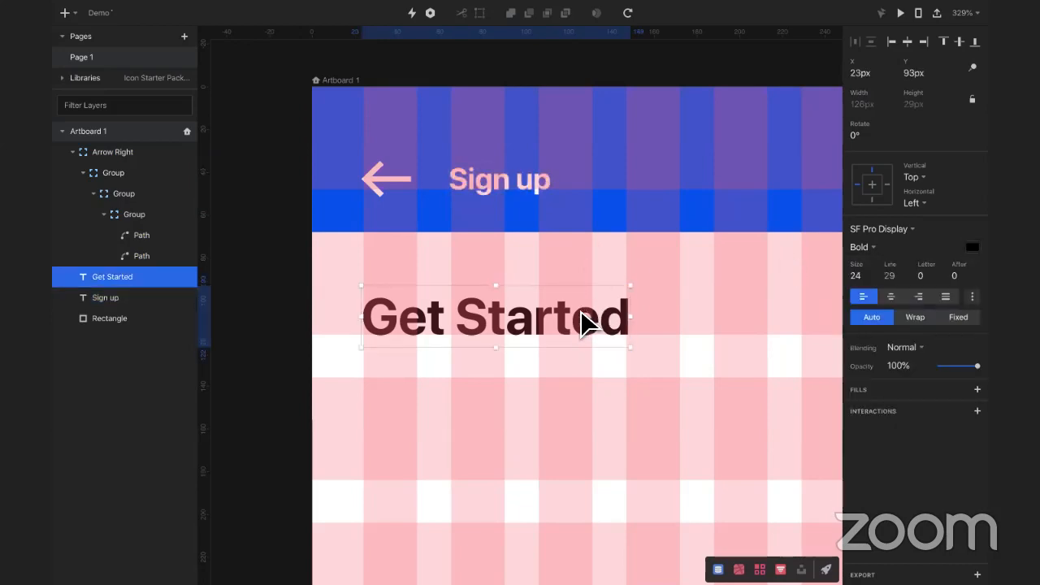
click(582, 377)
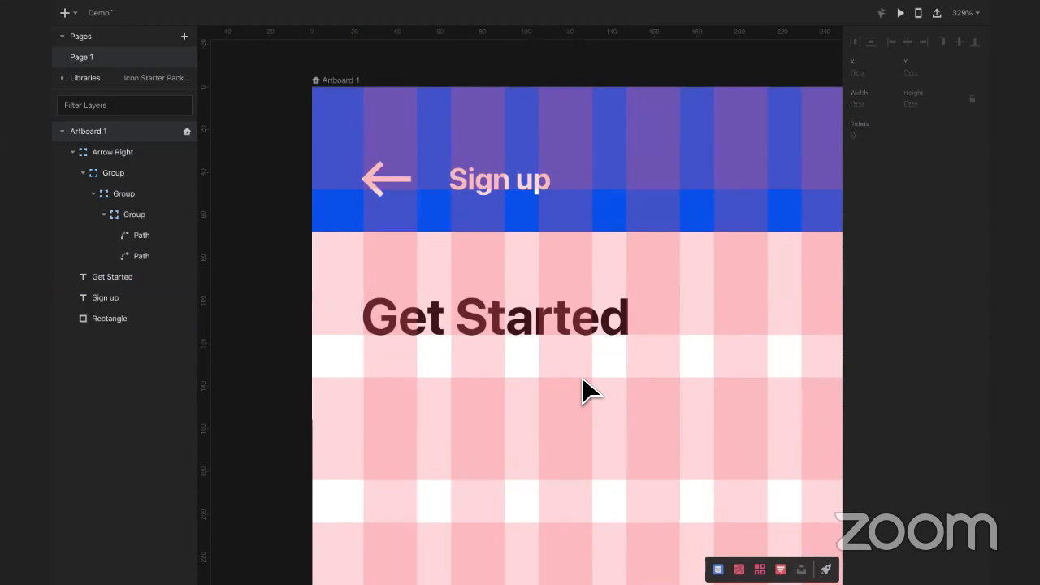
Step: Compare Artboard 1 with and without its 8 Columns and Rows layout grids, leaving both shown
scroll(581, 376, down, 3)
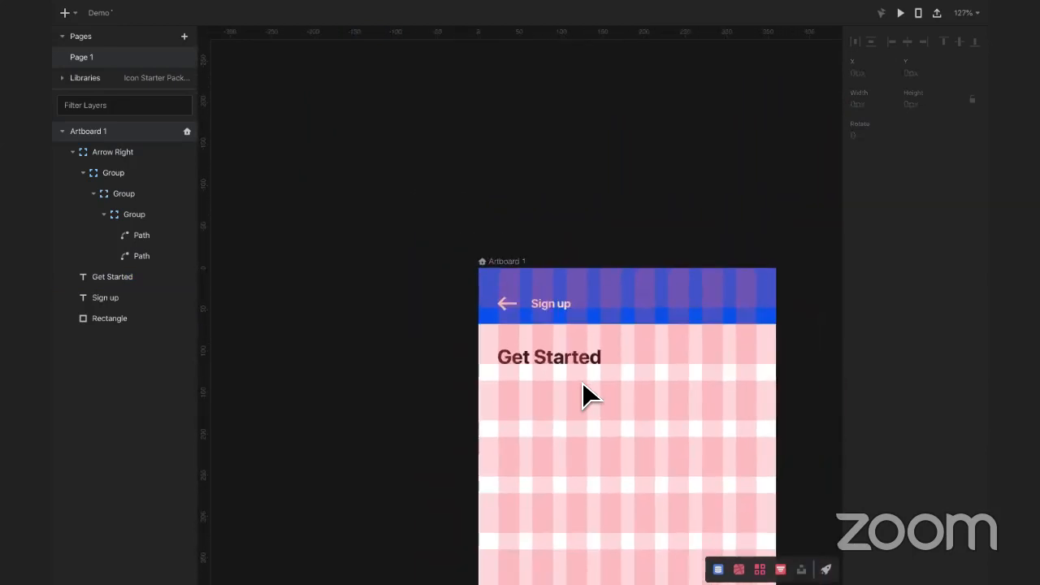
scroll(582, 381, down, 2)
scroll(582, 381, right, 2)
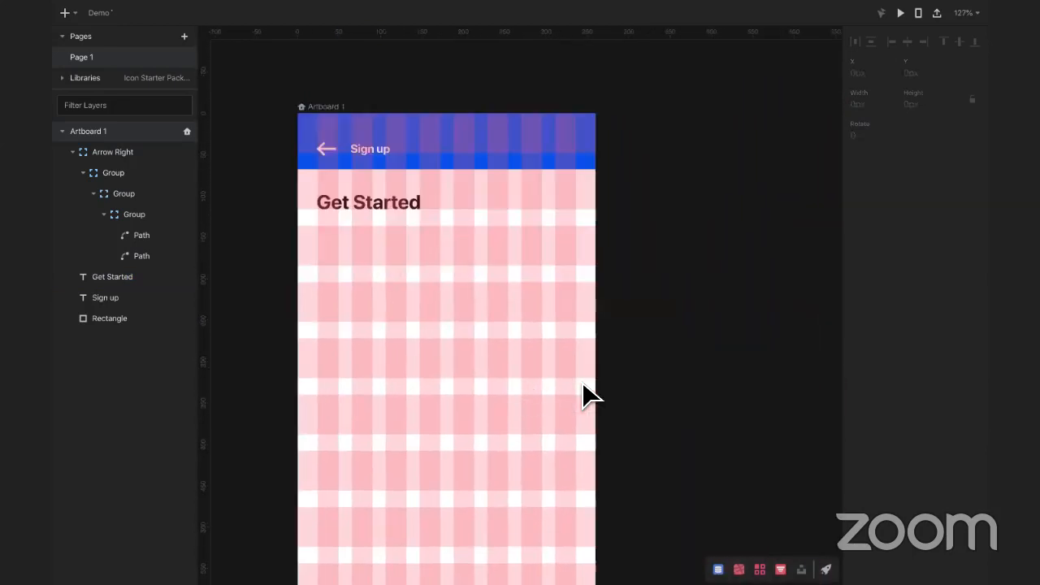
click(338, 107)
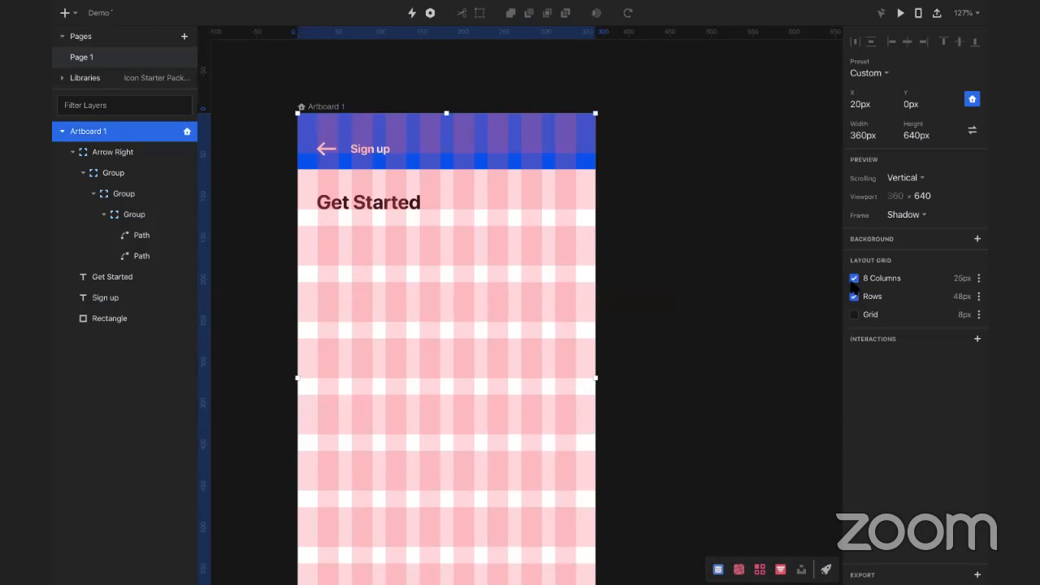
click(854, 278)
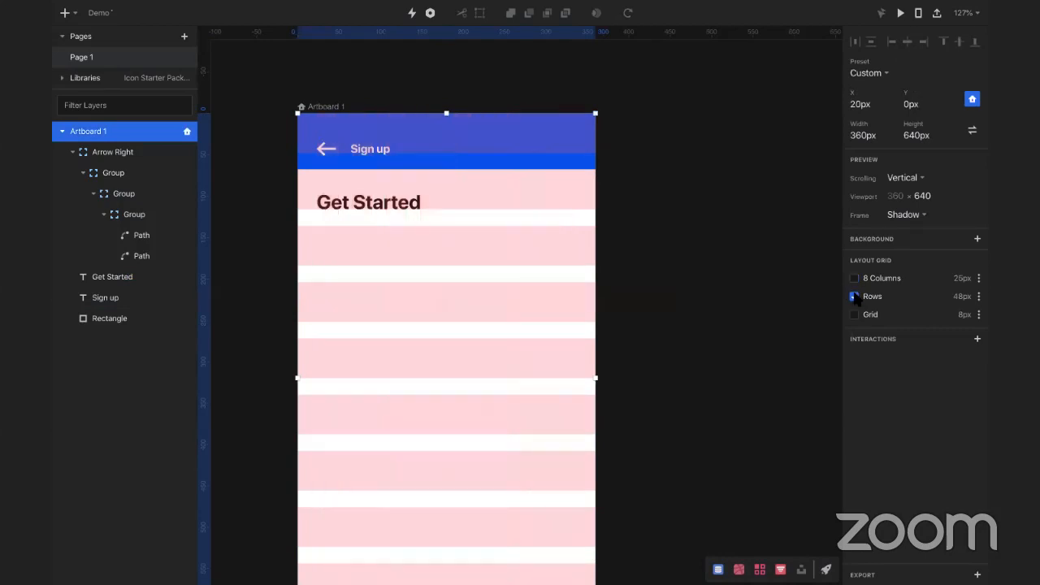
click(854, 296)
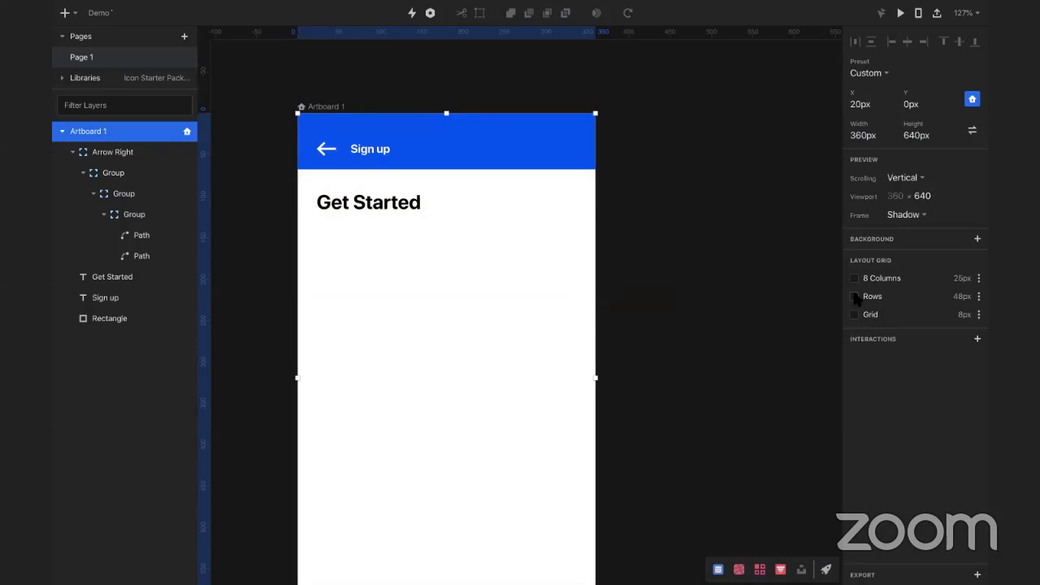
click(854, 296)
click(854, 278)
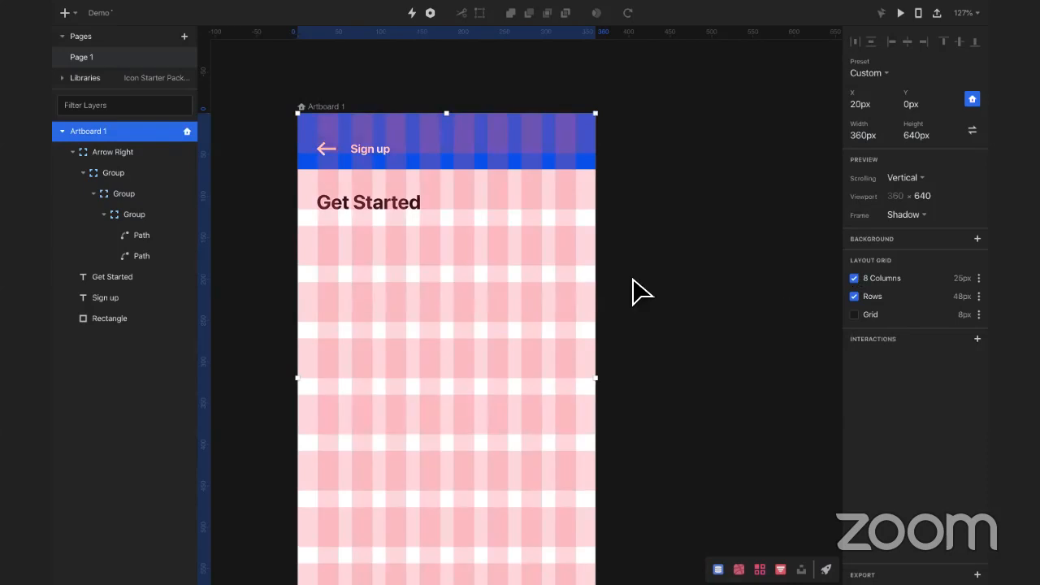
Step: Undo the last two layout grid changes and review the whole artboard without its columns and rows
key(super+z)
key(super+z)
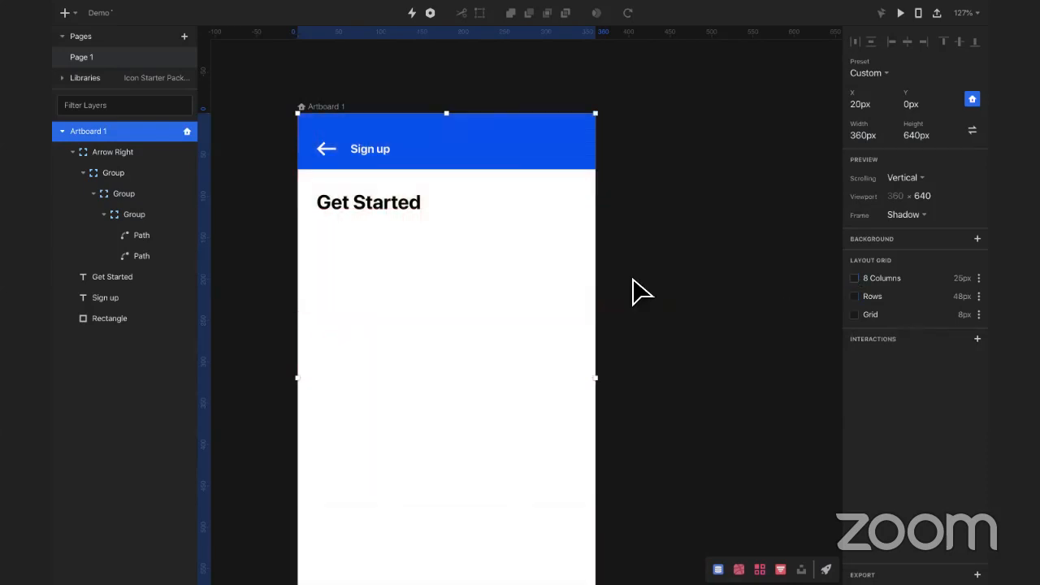
scroll(642, 293, down, 3)
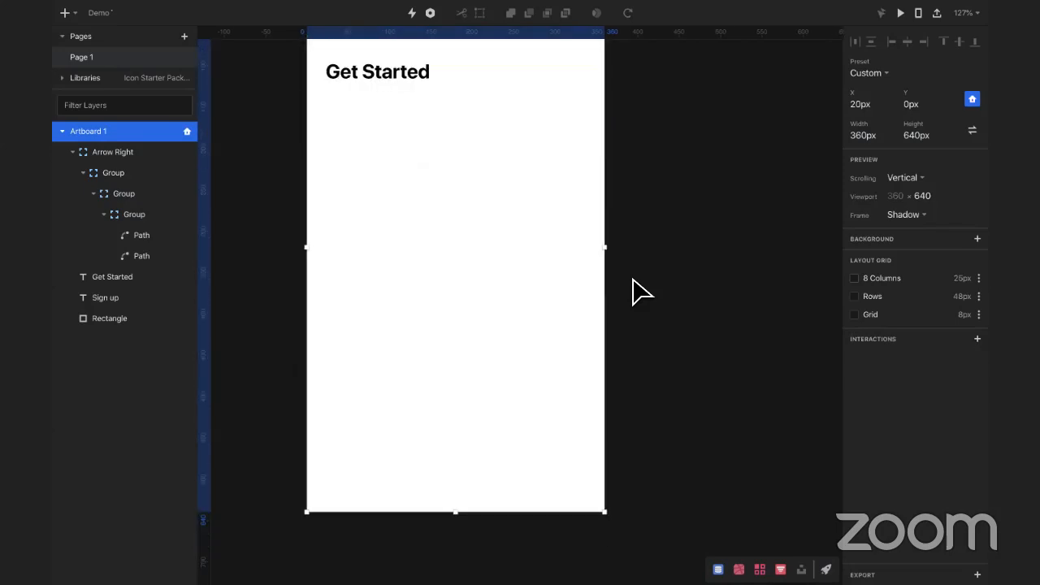
scroll(642, 292, up, 2)
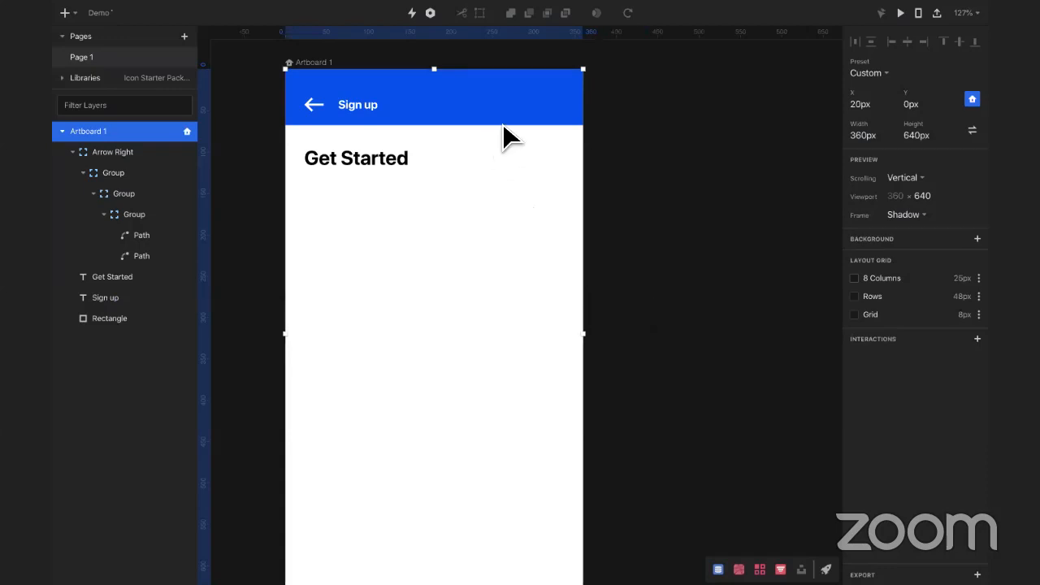
Step: Undo the grid hiding, the white recolouring, the arrow's detachment and the downward nudges of the header items
click(511, 104)
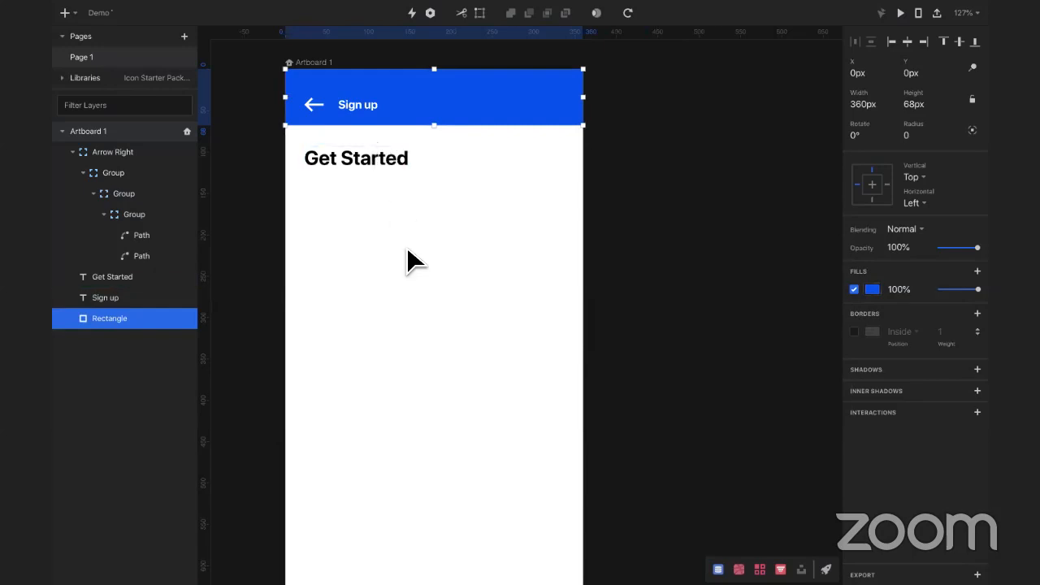
click(498, 137)
click(503, 122)
scroll(479, 117, up, 2)
key(ctrl+l)
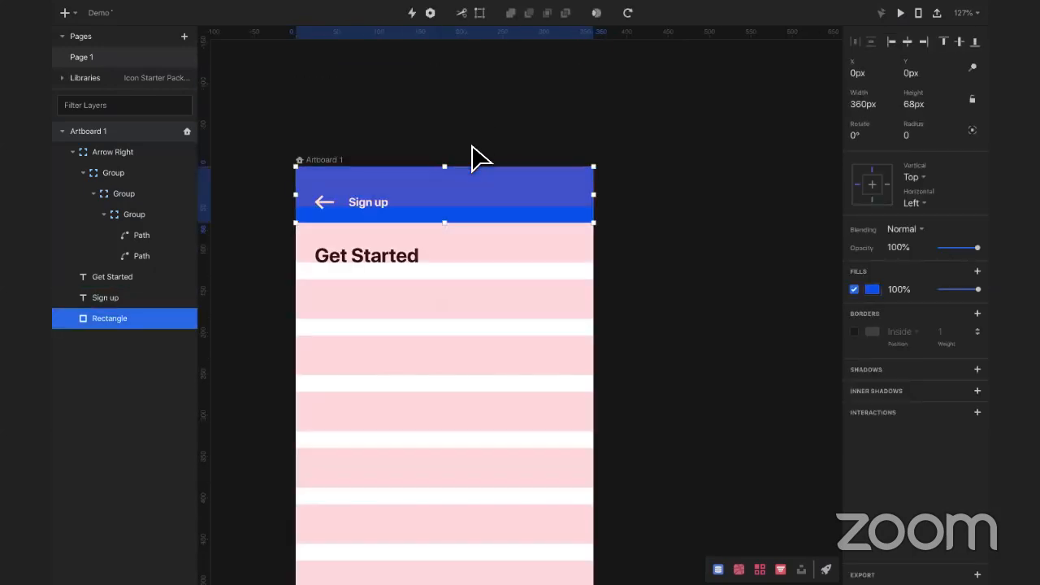
key(Escape)
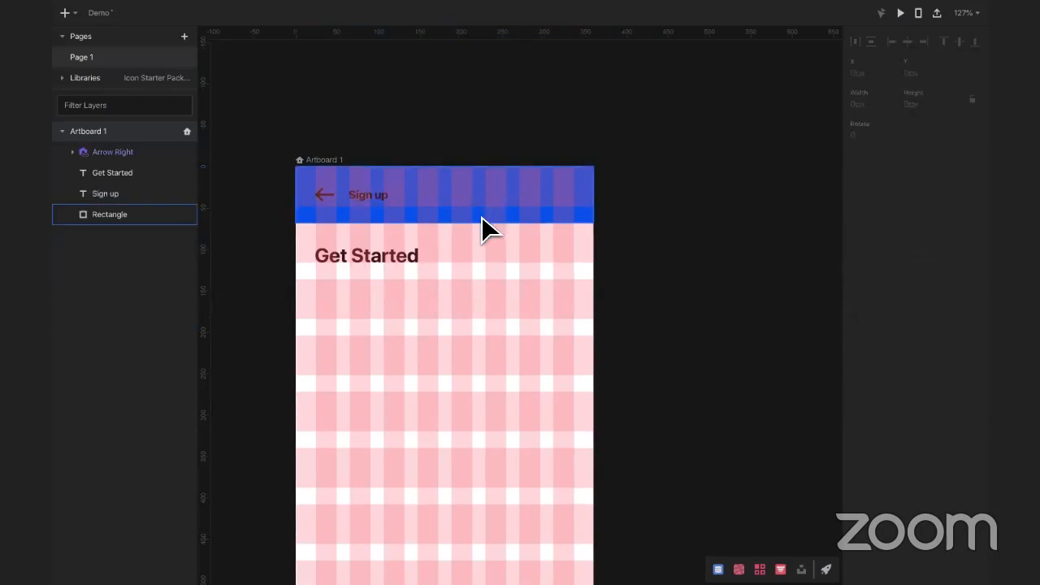
Step: Shrink the blue header rectangle from its lower edge to a height of about 10 px
click(448, 221)
drag(448, 221, 429, 175)
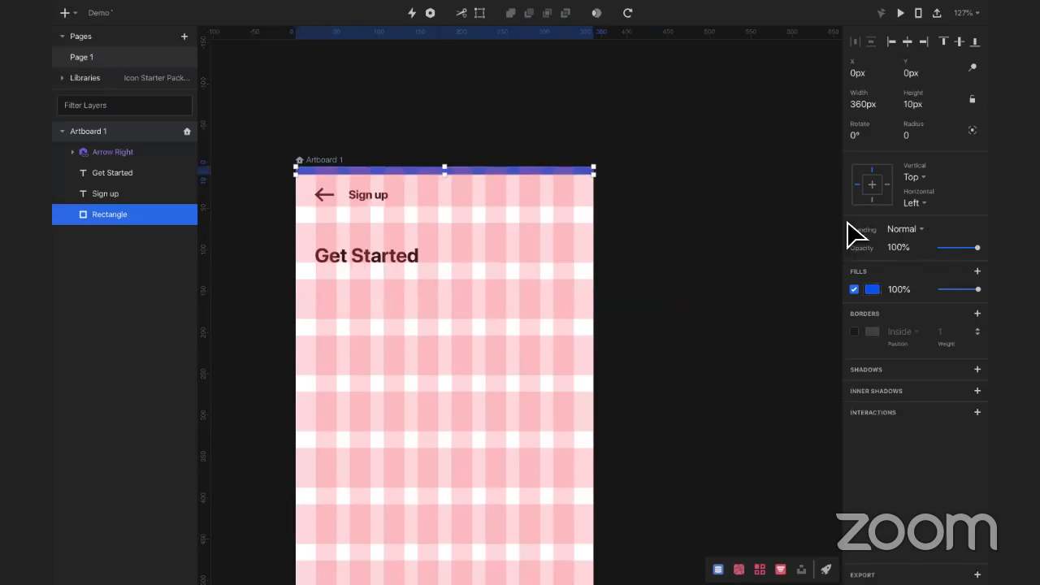
Step: Set the blue header rectangle's height to 4 px
click(924, 104)
key(Down)
key(Down)
key(Down)
key(Down)
key(Down)
key(Down)
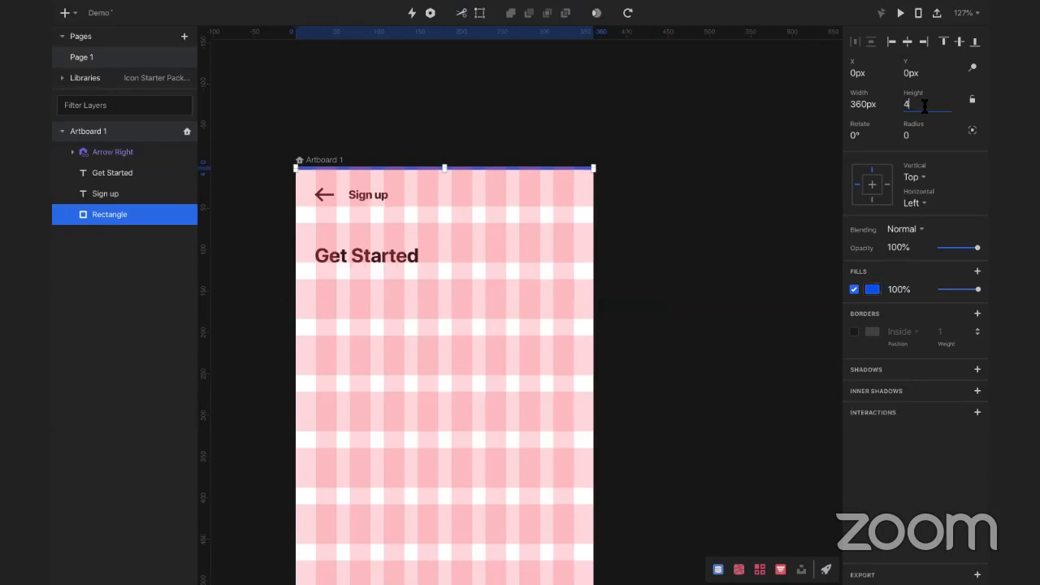
Step: Nudge the "Sign up" label and the back arrow down together by 10 px
click(366, 200)
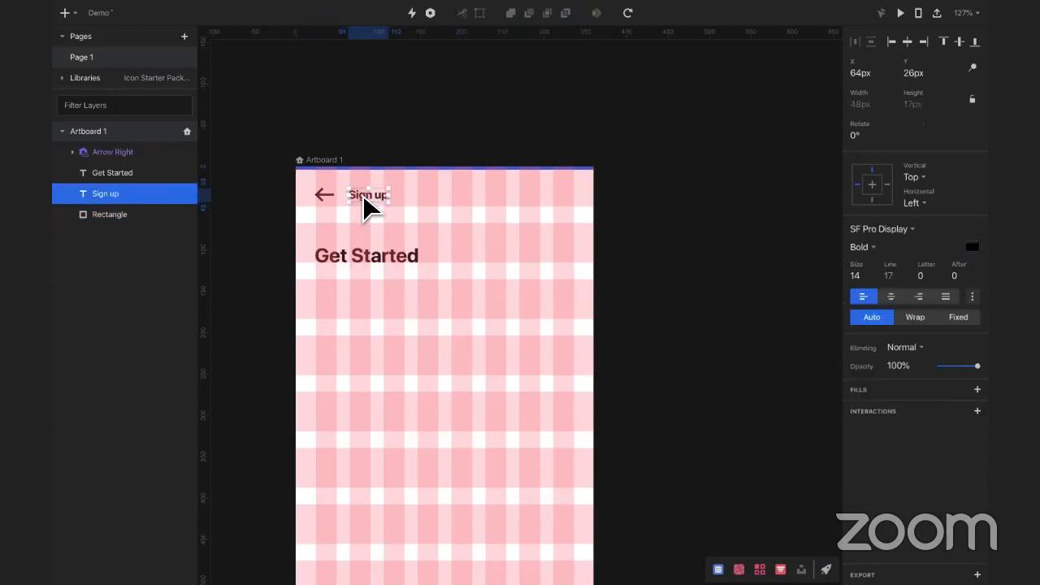
shift+click(329, 204)
key(Down)
key(Down)
key(Down)
key(Down)
key(Down)
key(Down)
key(Down)
key(Down)
key(Down)
key(Down)
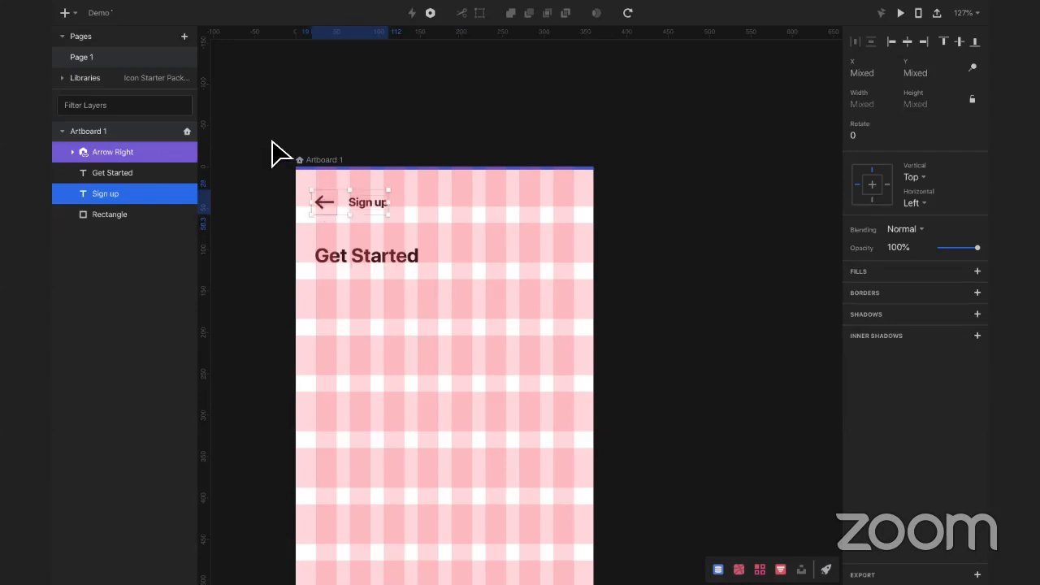
Step: Hide the Rows and 8 Columns layout grids on Artboard 1
click(299, 159)
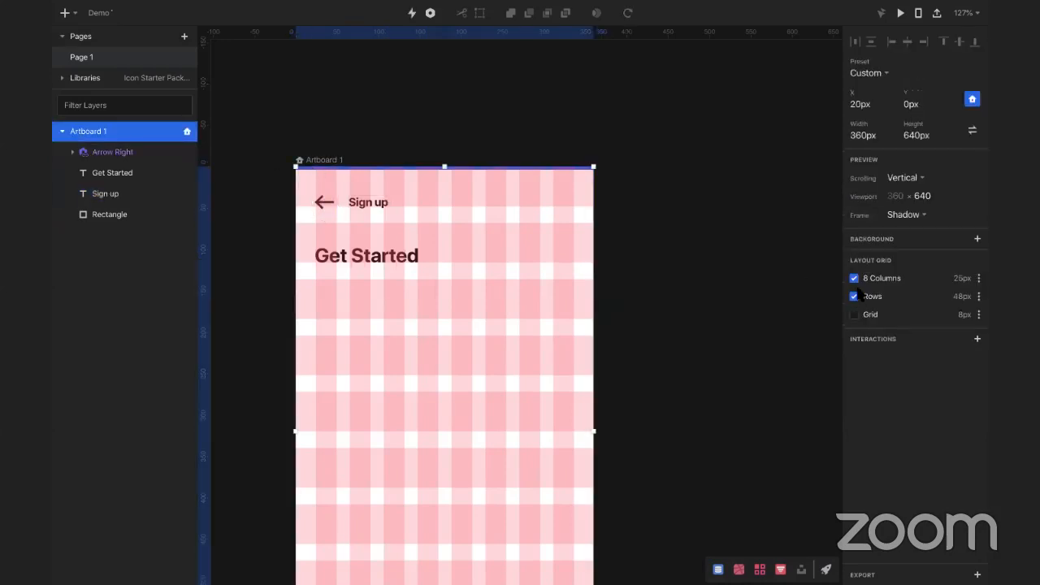
click(854, 296)
click(854, 277)
click(685, 299)
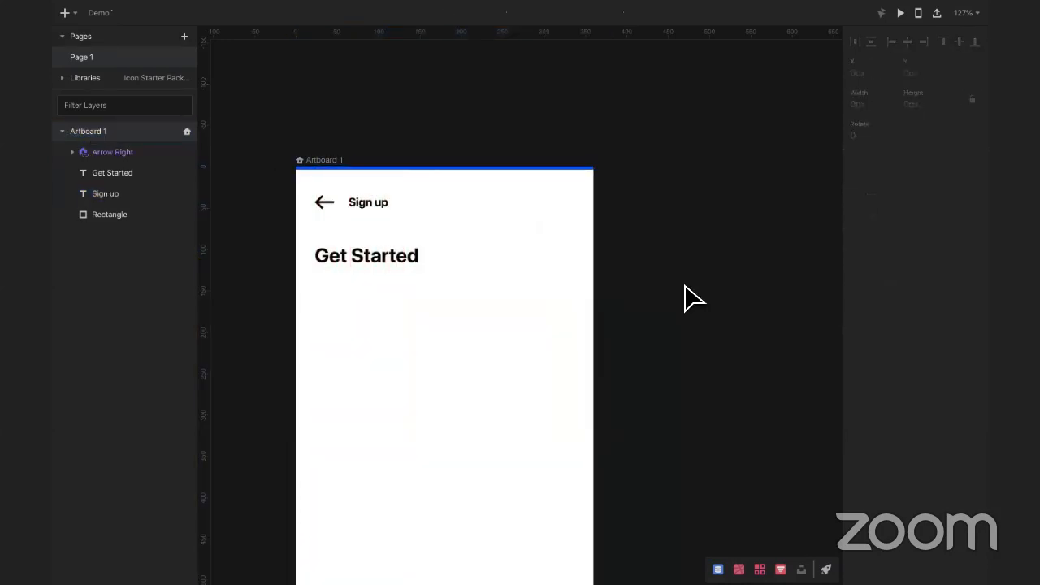
Step: Detach the back arrow from its library component and leave it as a container
click(324, 203)
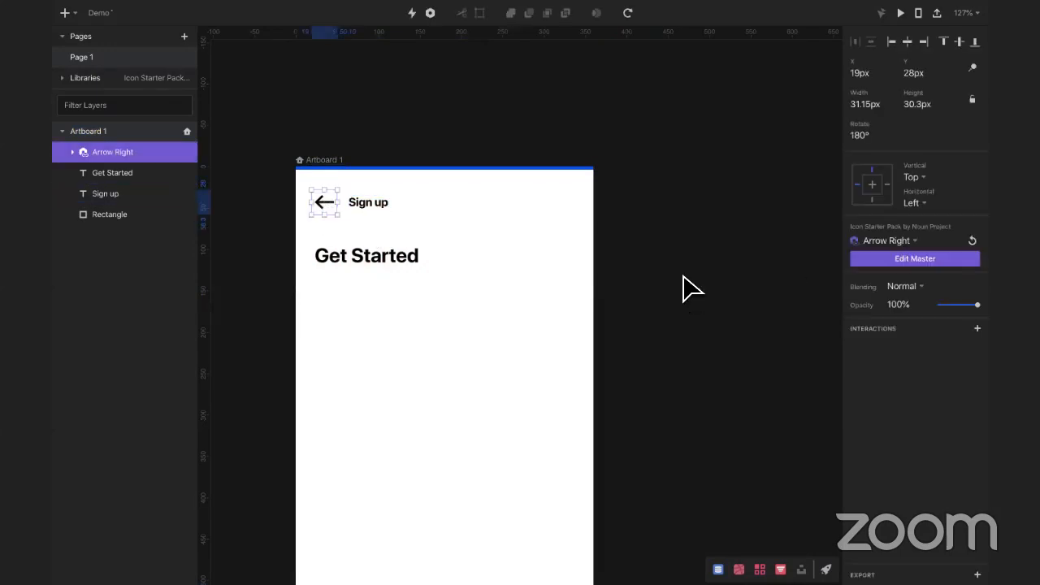
right_click(324, 201)
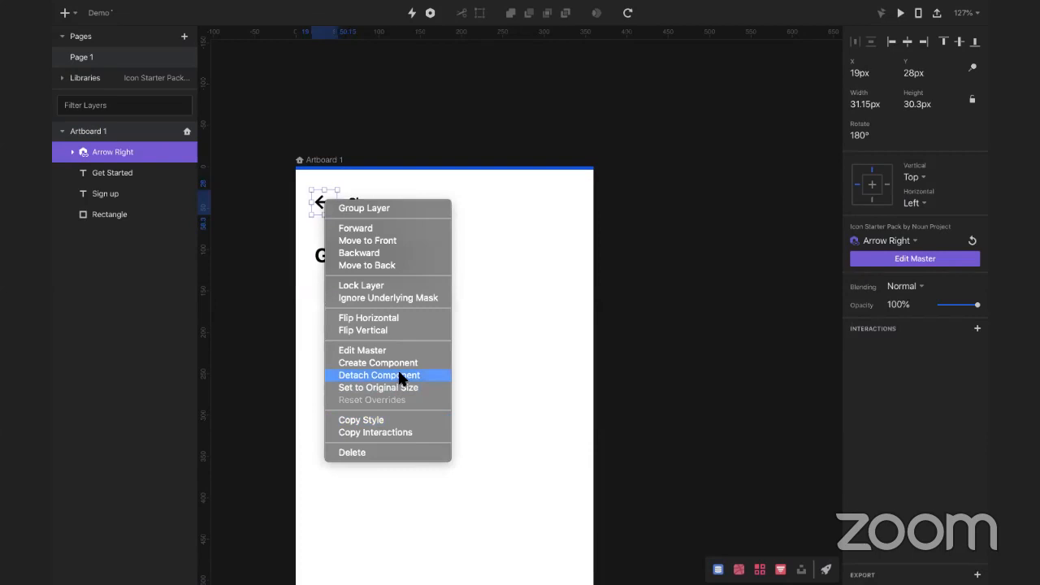
click(397, 375)
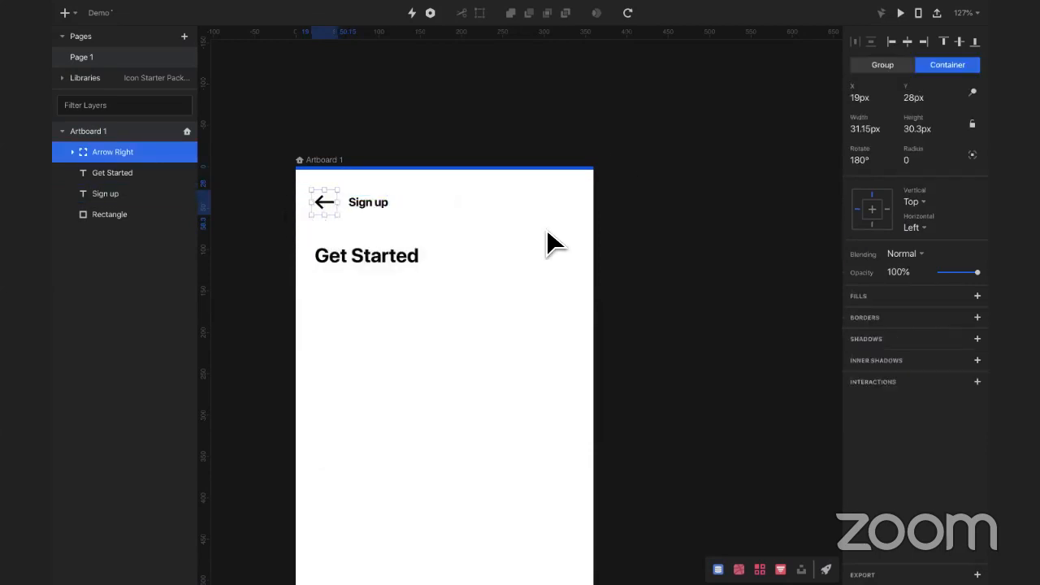
click(866, 70)
click(939, 68)
Step: Recolour both paths of the back arrow with the blue 0747EC sampled from the header bar
double_click(323, 203)
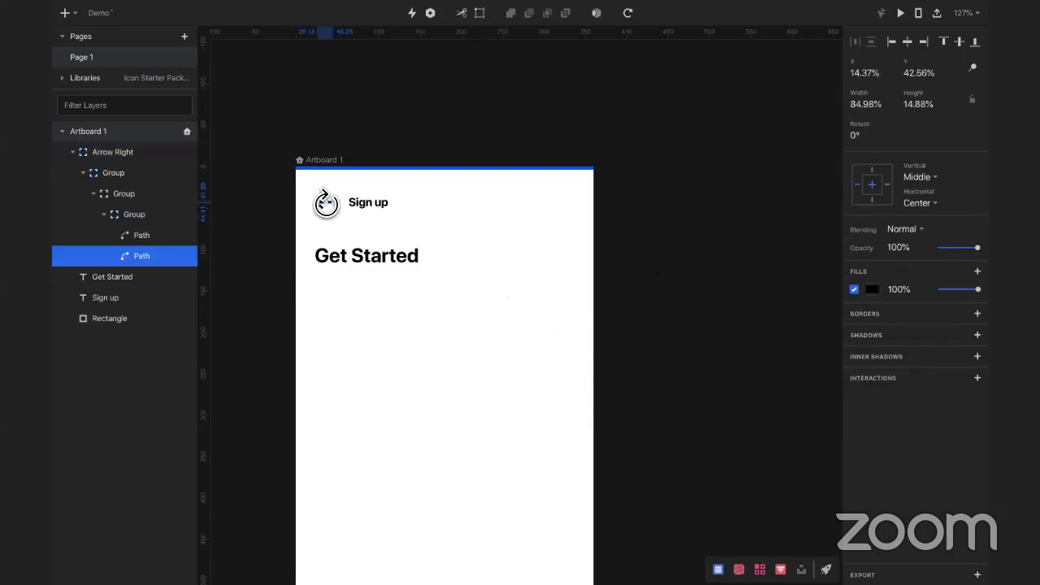
scroll(357, 209, up, 5)
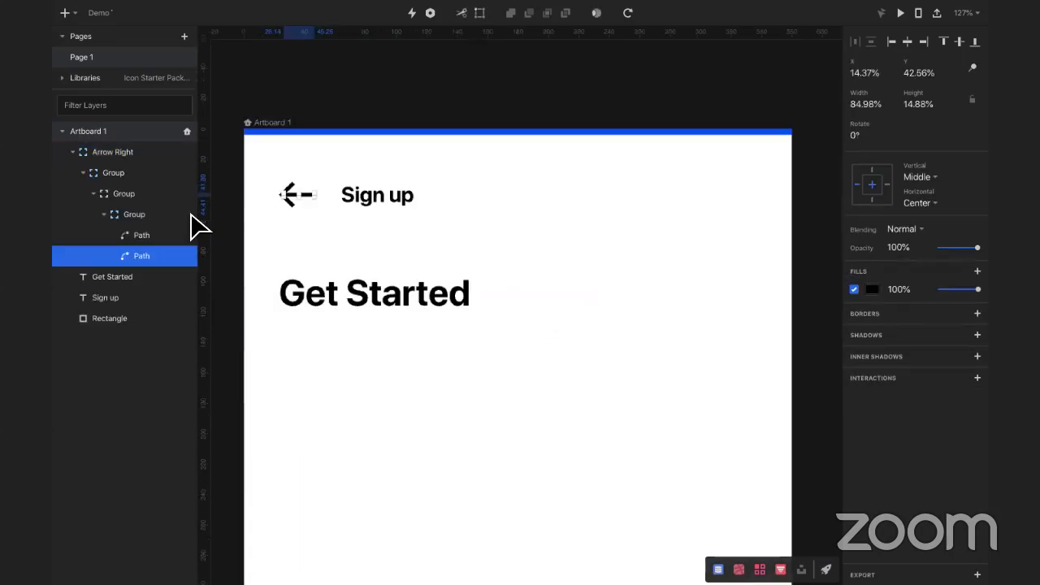
shift+click(189, 235)
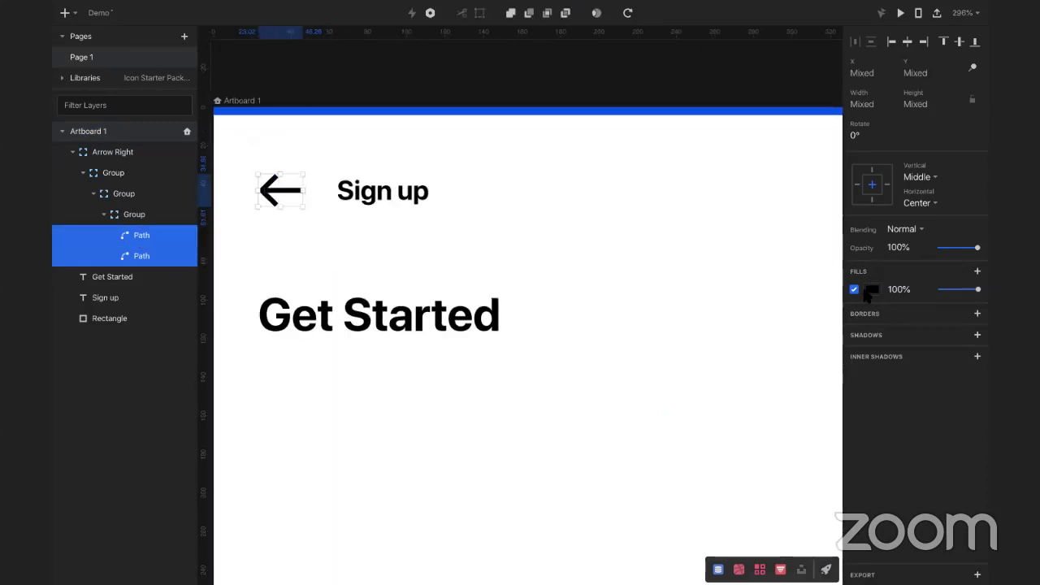
click(872, 289)
click(848, 310)
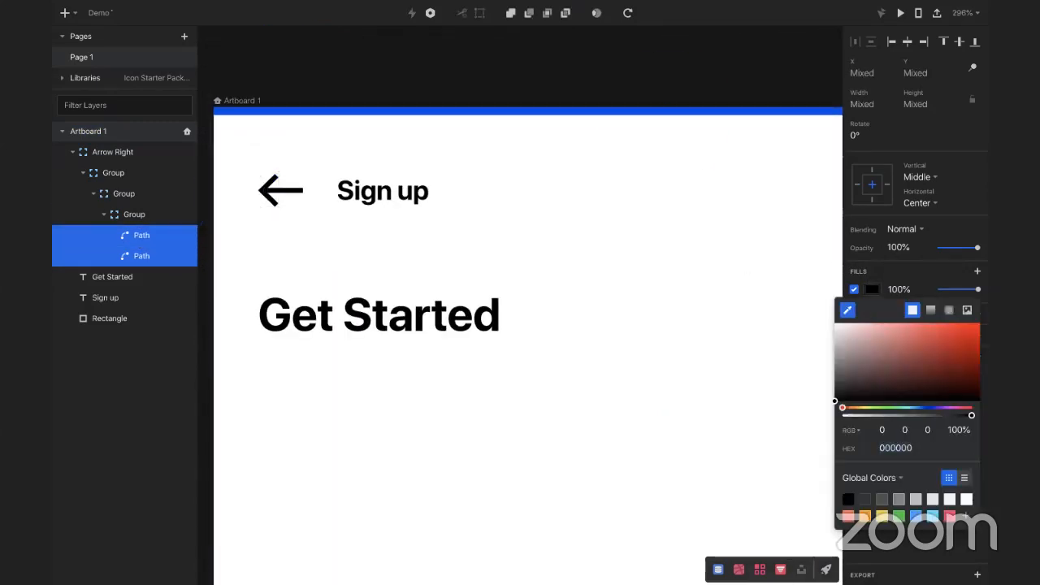
click(668, 114)
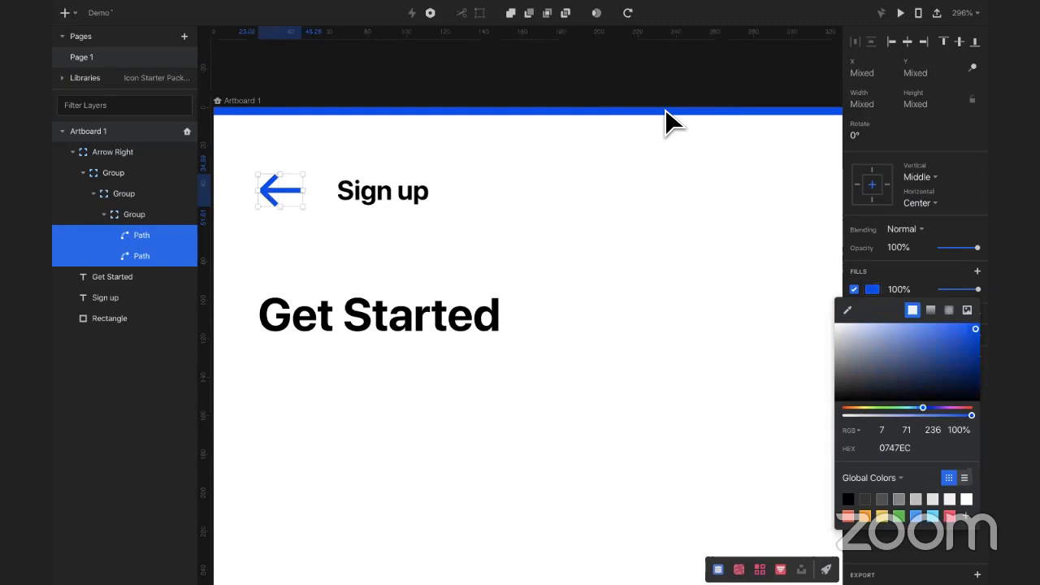
key(Escape)
scroll(548, 210, down, 5)
click(547, 210)
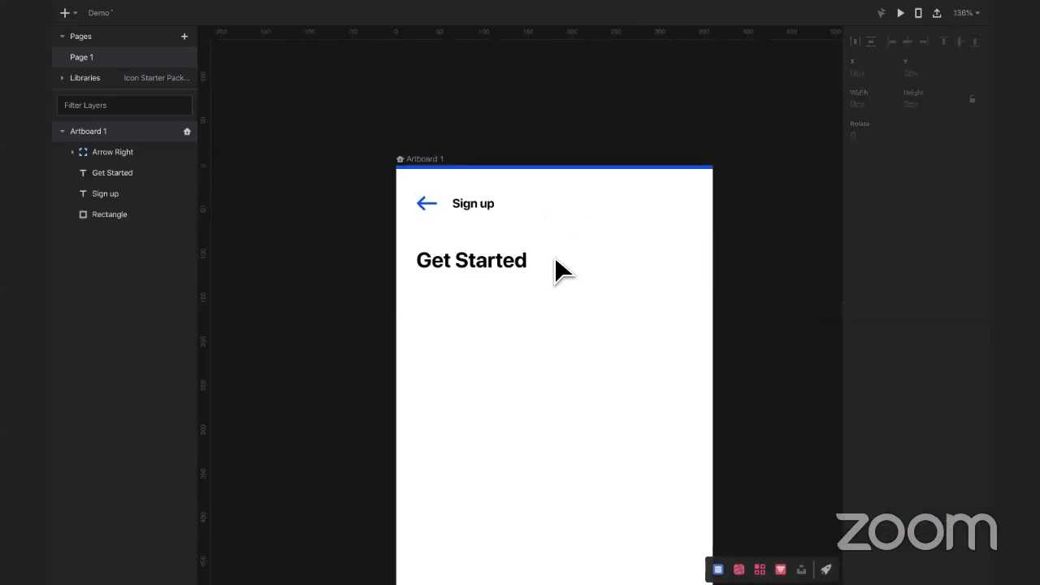
Step: Show the Rows layout grid on Artboard 1 while leaving the columns hidden
scroll(555, 261, down, 3)
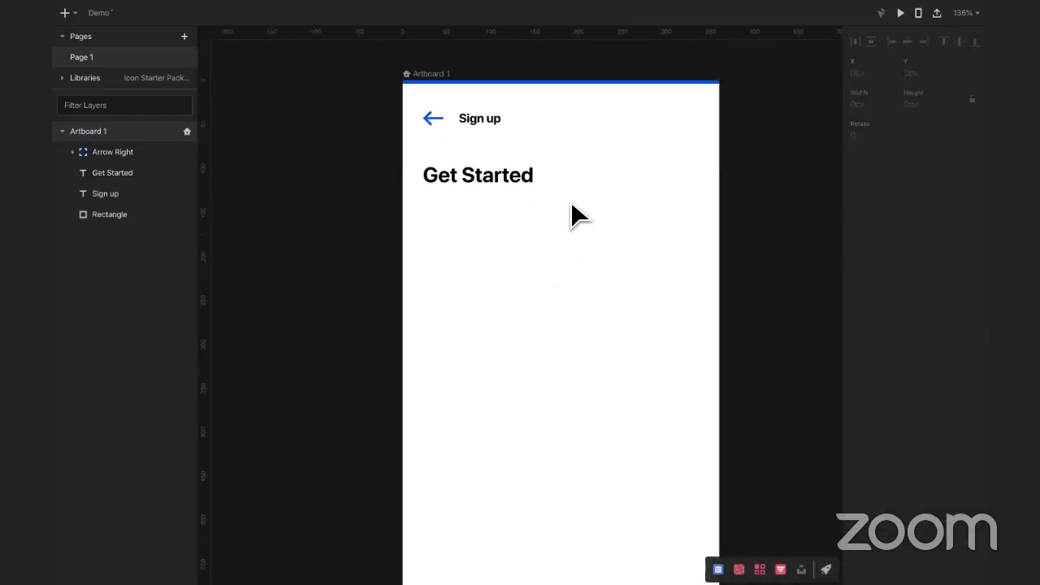
scroll(571, 204, down, 3)
scroll(571, 204, up, 2)
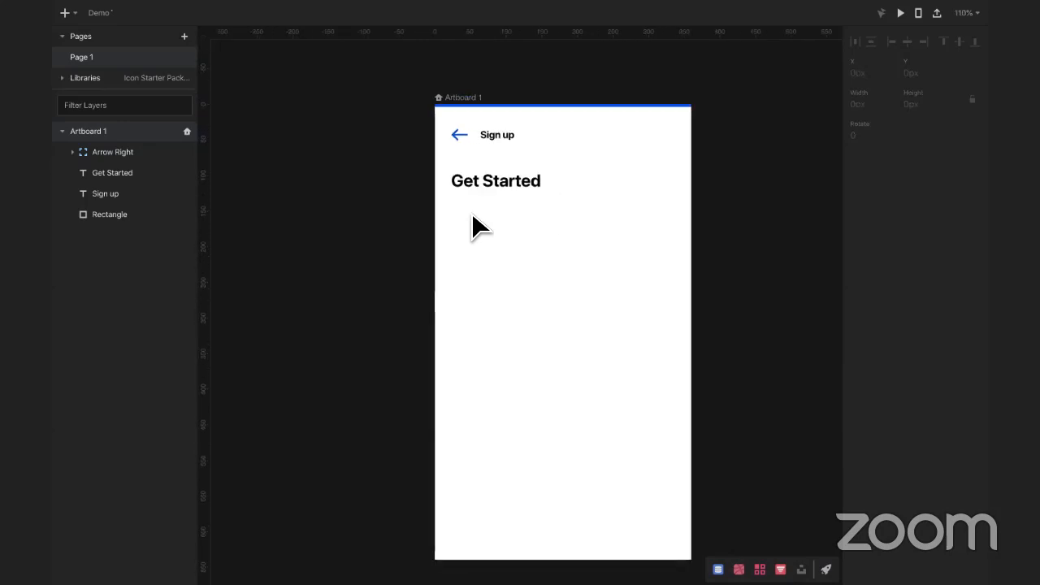
click(462, 99)
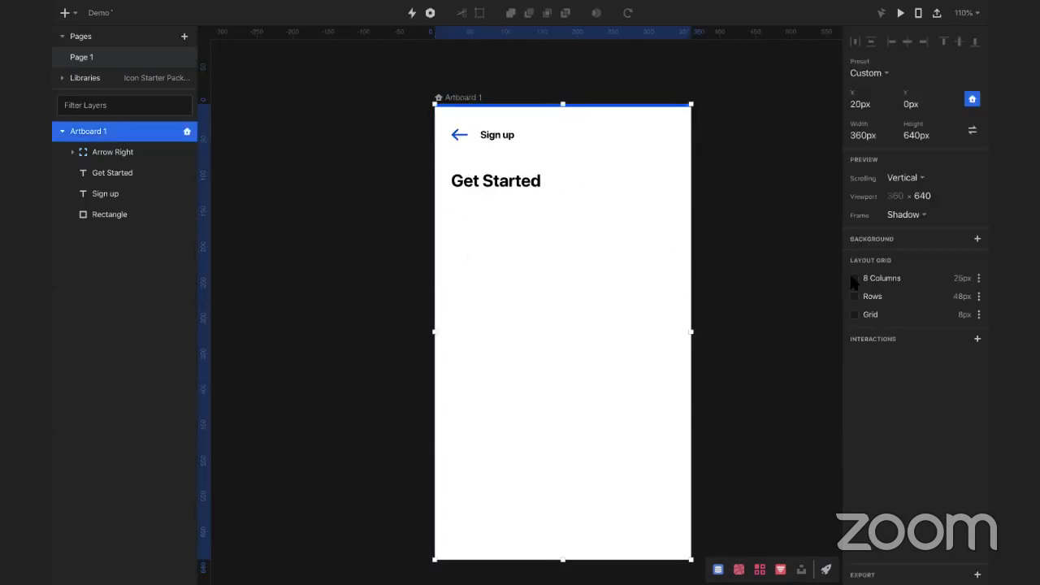
click(854, 297)
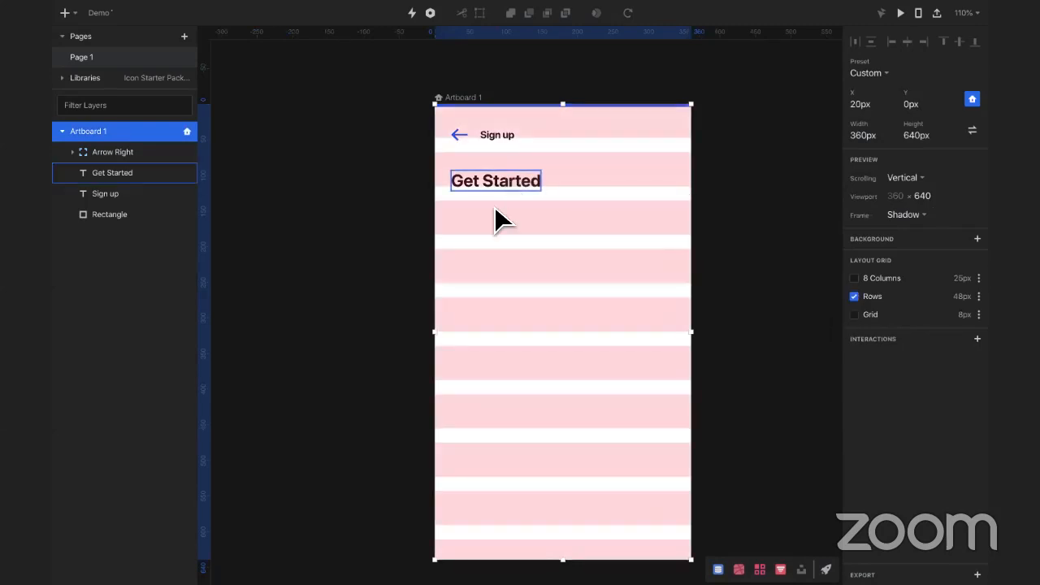
Step: Draw a rounded rectangle of about 315 × 48 px below the "Get Started" heading, filling the third grid row
click(81, 37)
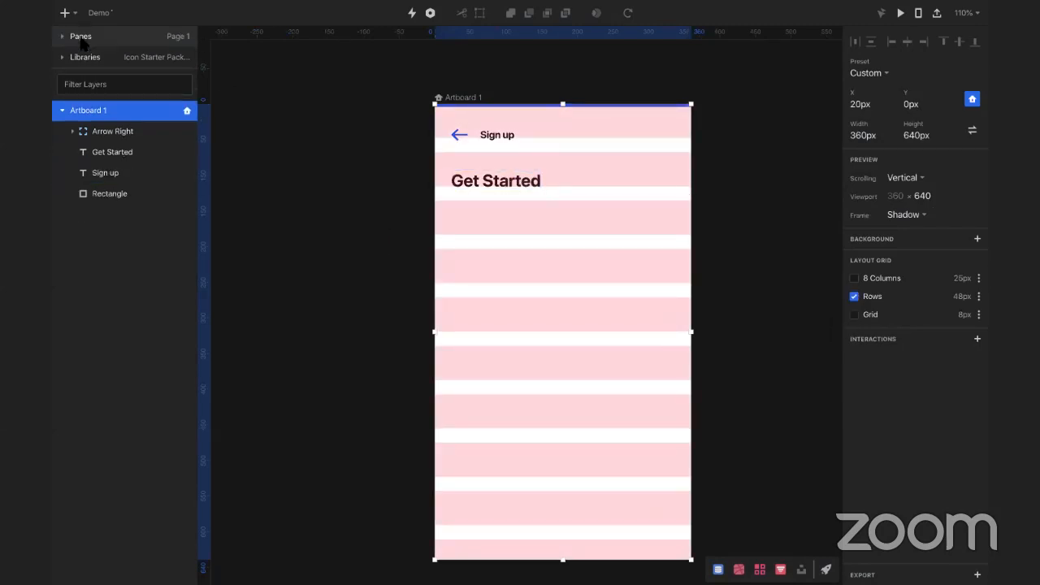
click(65, 12)
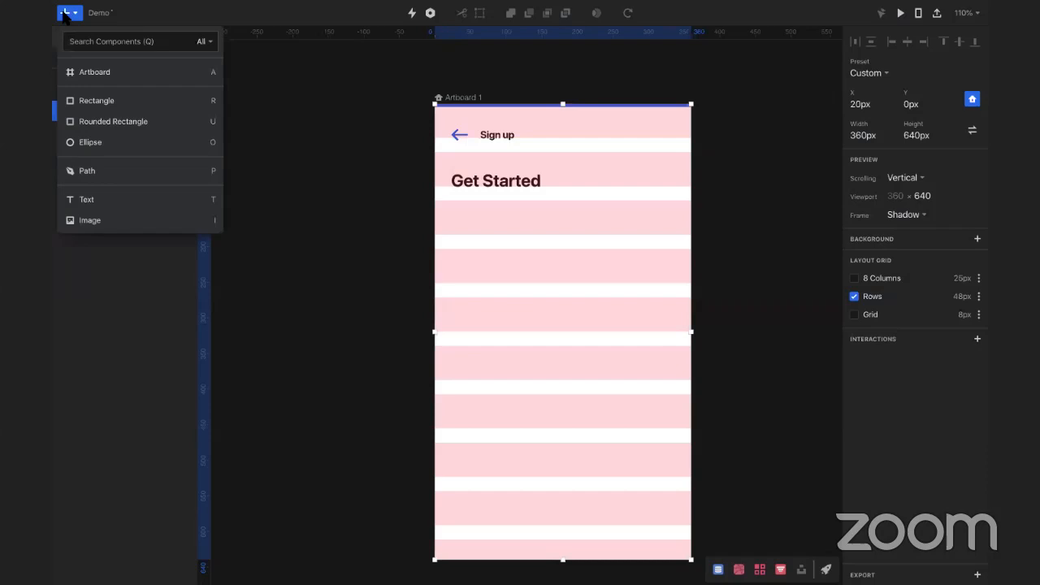
click(104, 122)
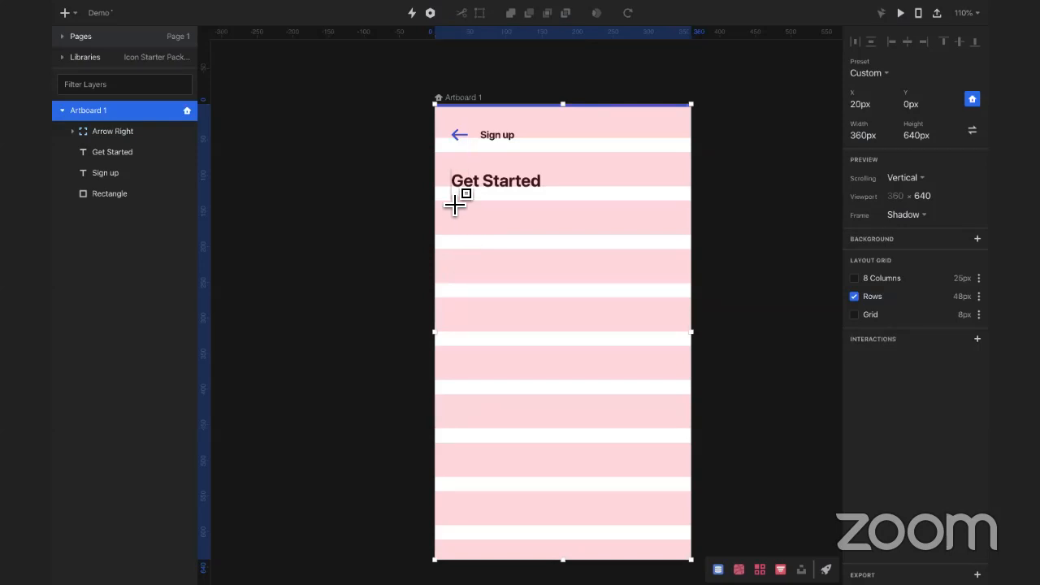
drag(455, 205, 675, 228)
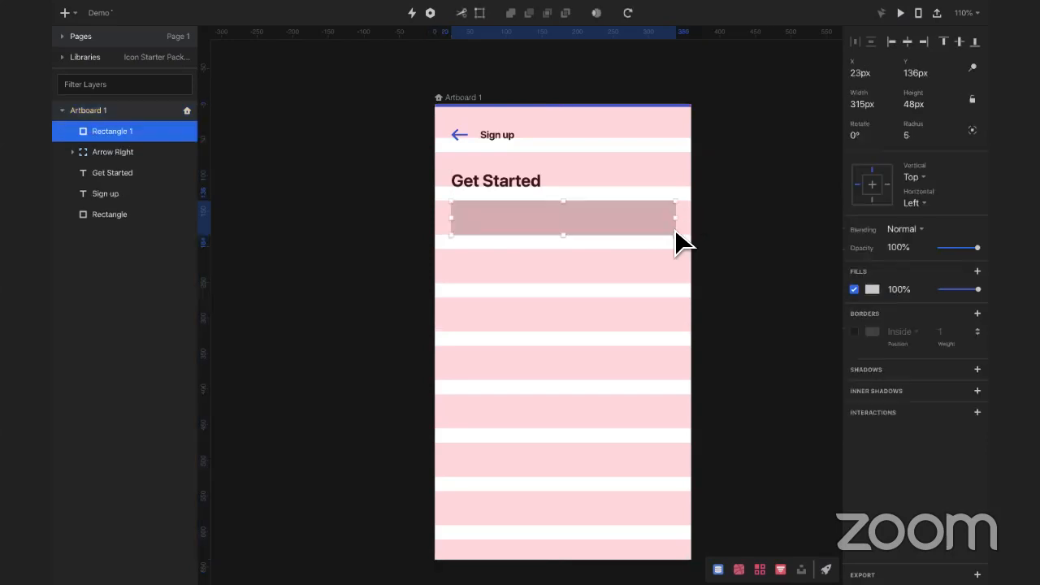
Step: Show the 8 Columns grid, narrow the rounded rectangle to 313 px to fit the last column, and move it down to Y 156 px
click(452, 98)
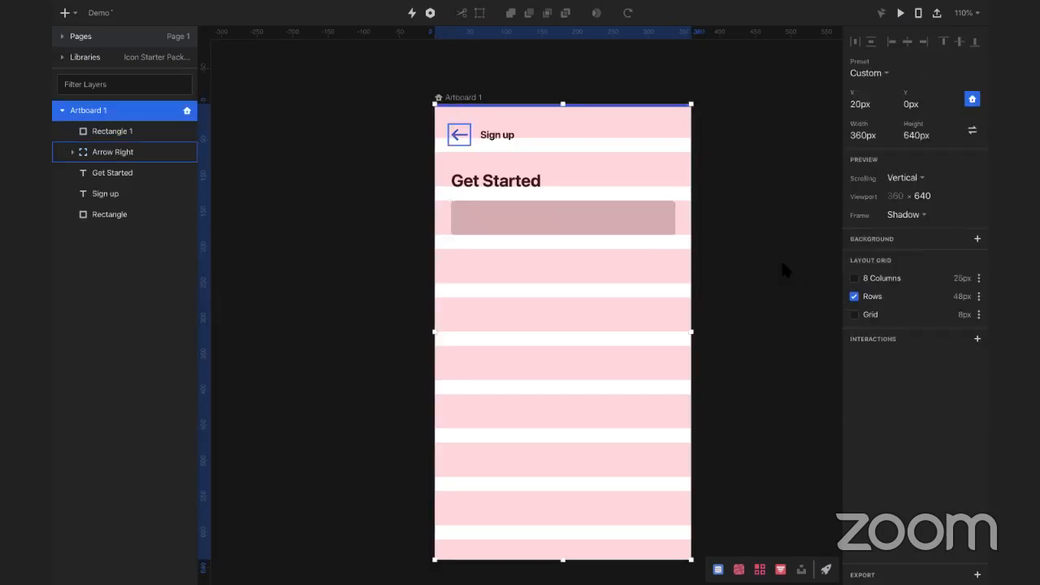
click(855, 278)
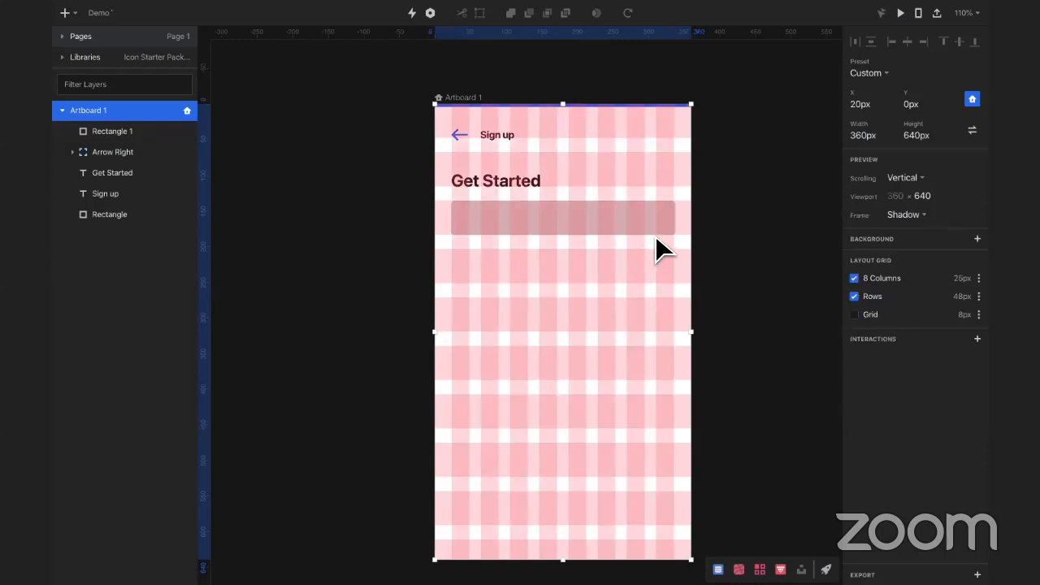
scroll(655, 235, up, 5)
click(730, 161)
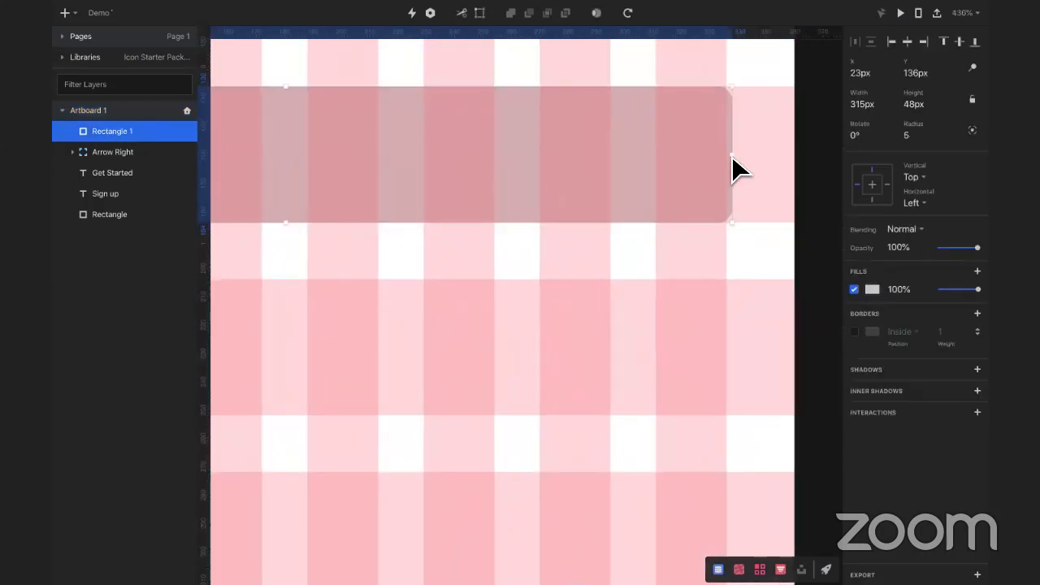
drag(734, 159, 726, 160)
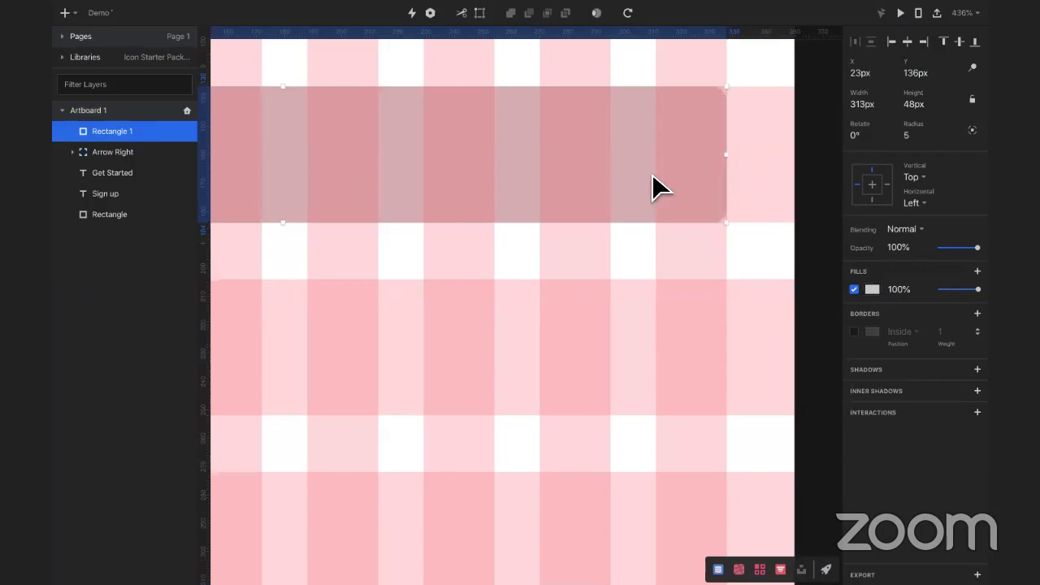
scroll(652, 173, down, 5)
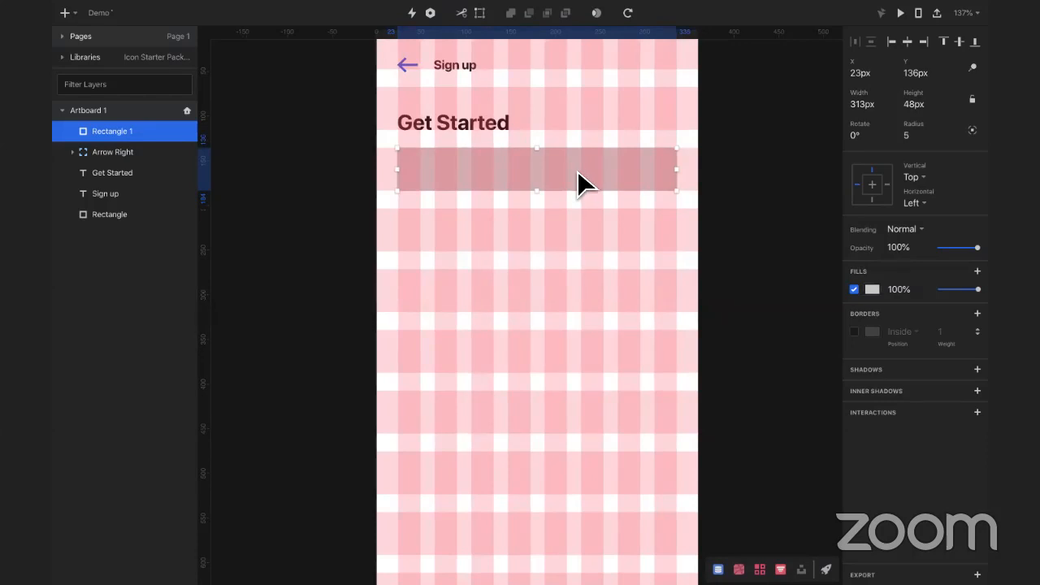
drag(578, 170, 579, 190)
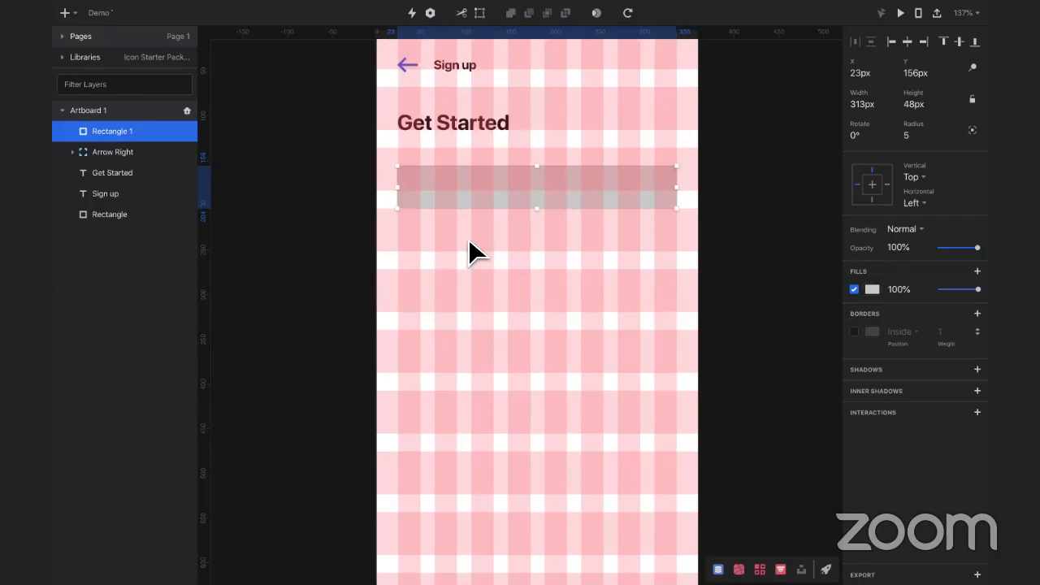
Step: Add the text "Tell us your name" below the rounded rectangle and colour it dark grey 4F4F4F
click(70, 13)
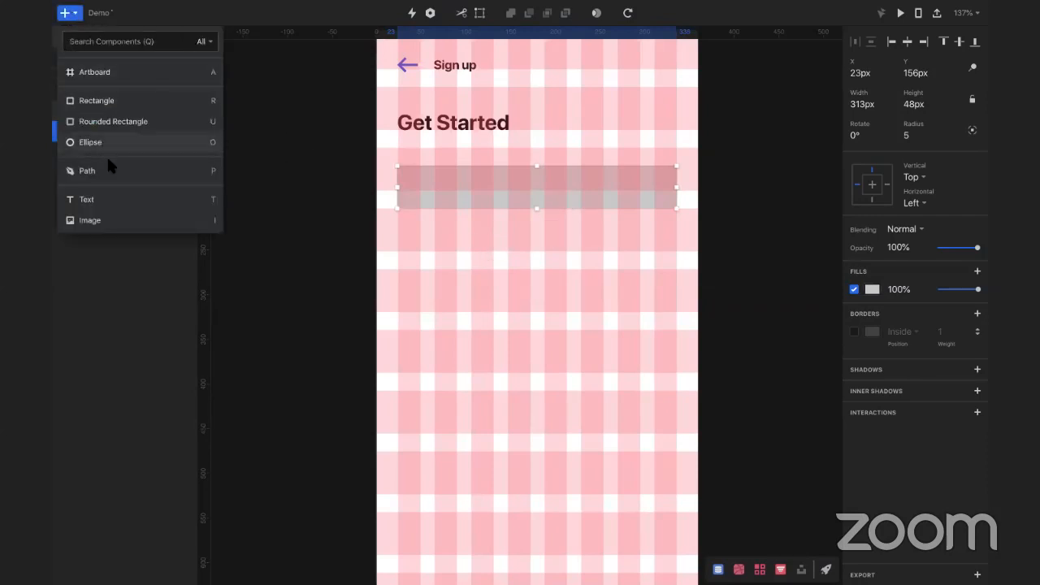
click(97, 198)
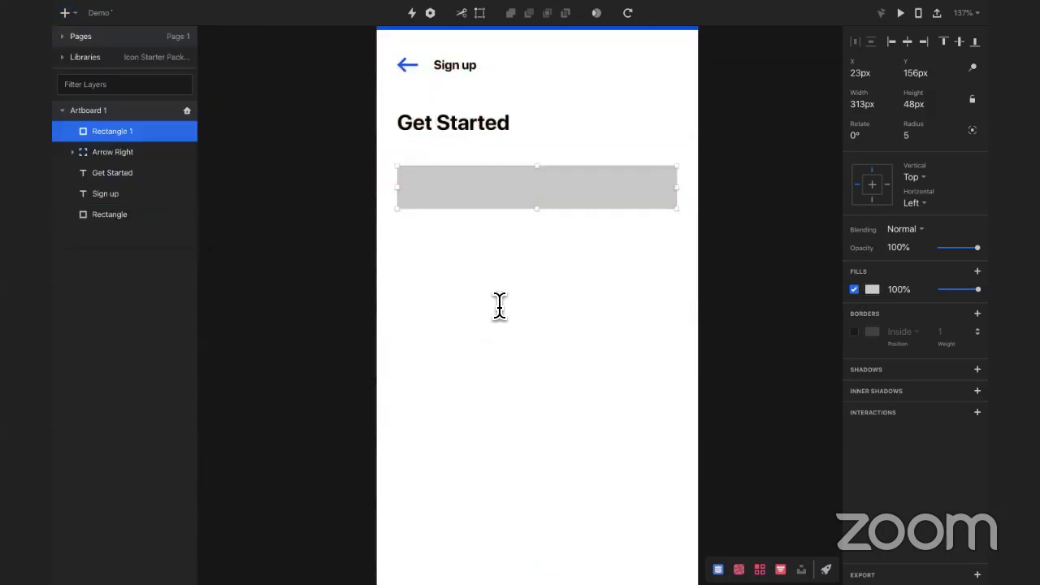
click(499, 306)
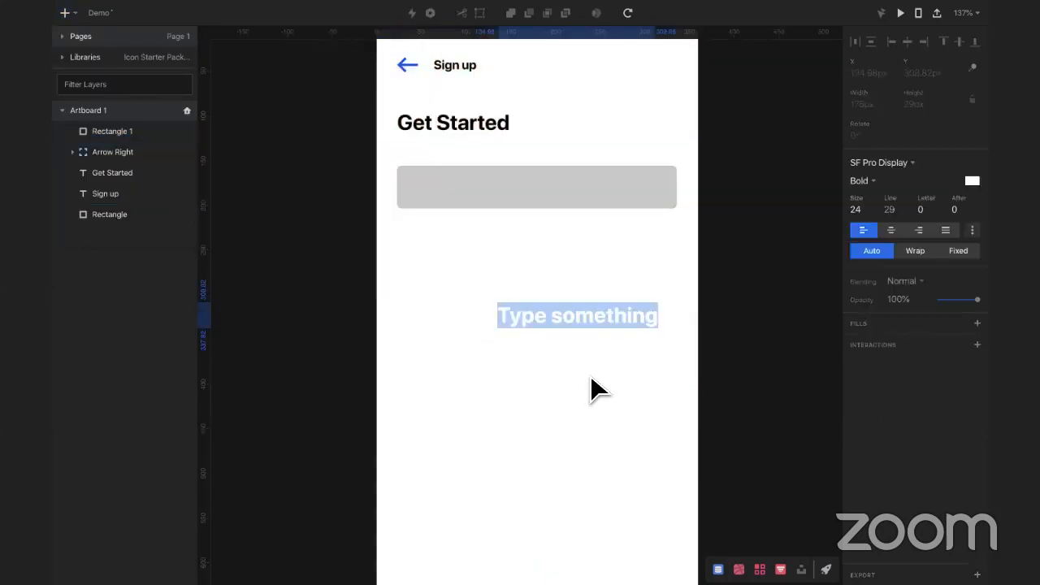
click(972, 181)
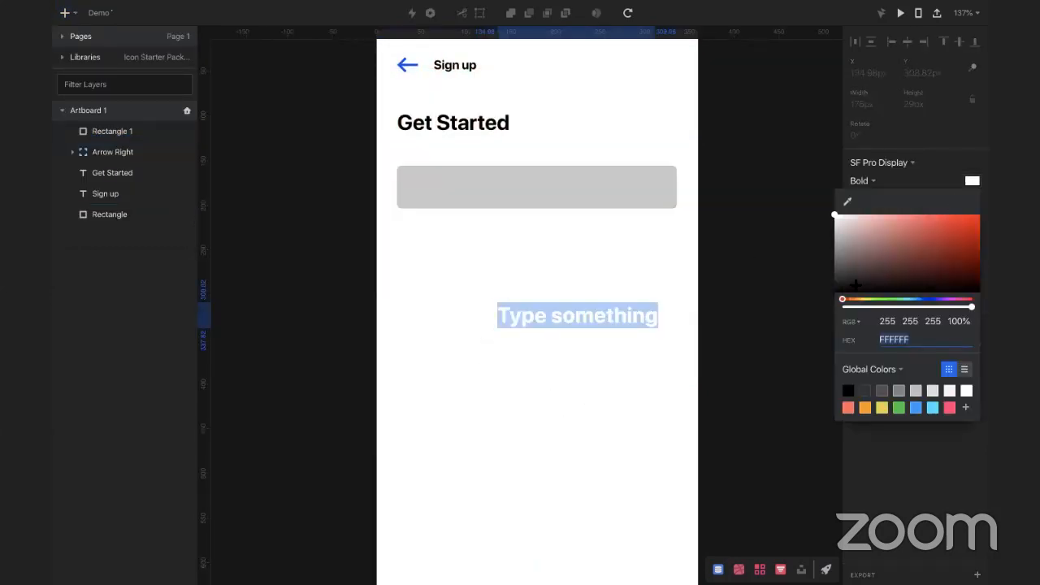
click(882, 391)
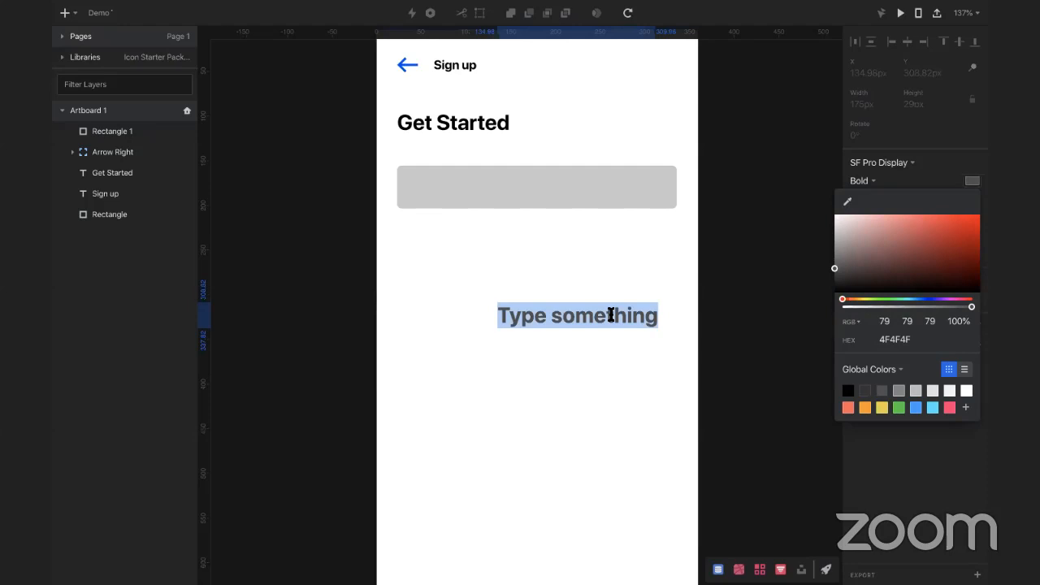
text(Tell us your name)
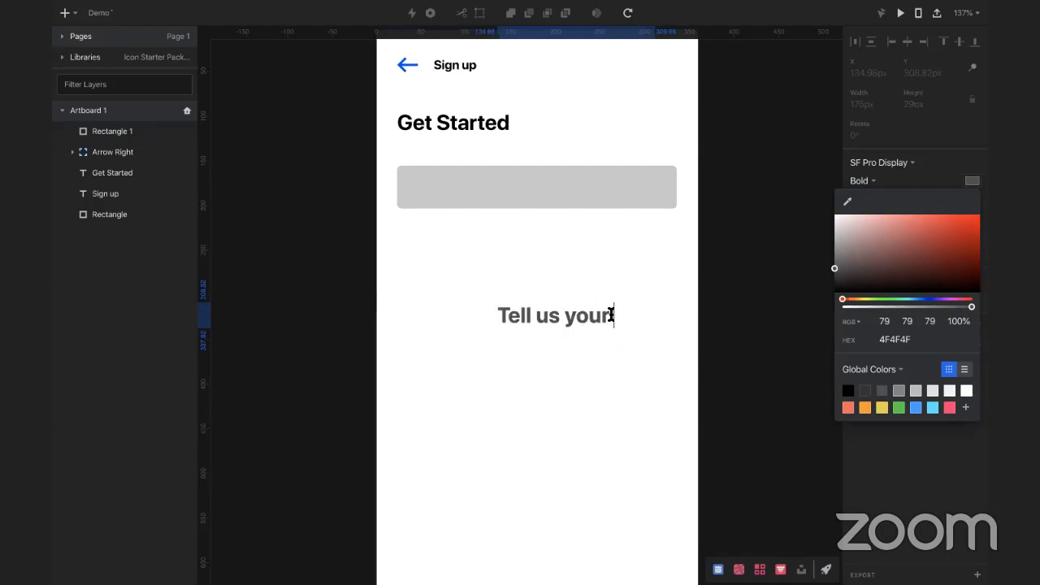
key(Escape)
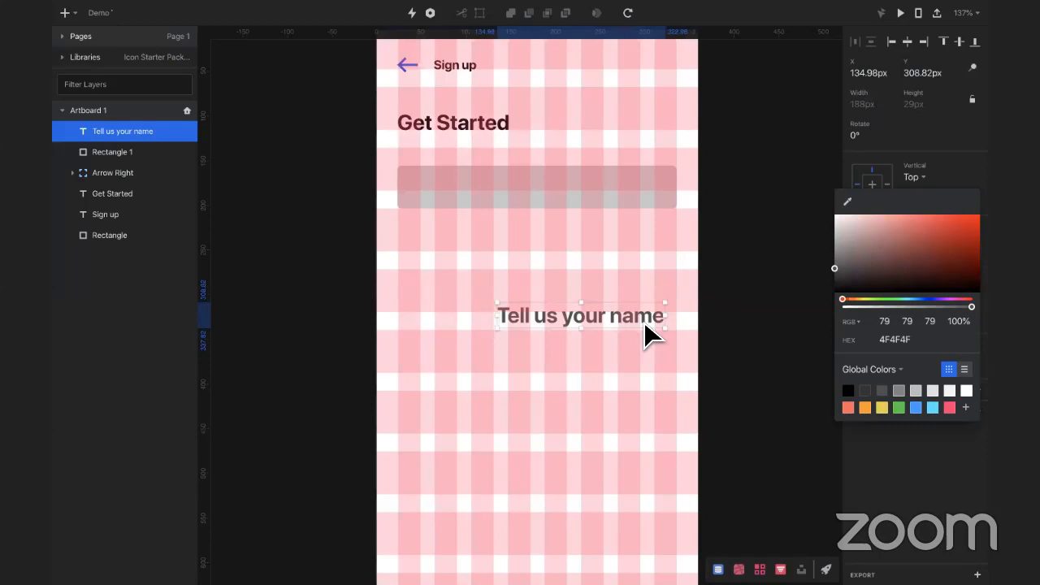
Step: Reduce the font size of the "Tell us your name" text to 10
drag(666, 315, 618, 325)
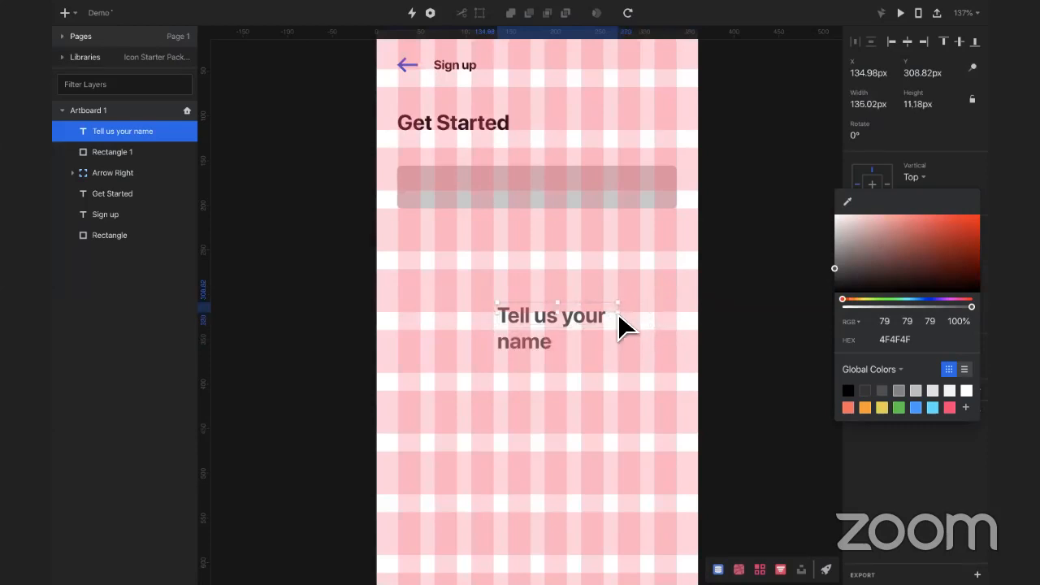
key(ctrl+z)
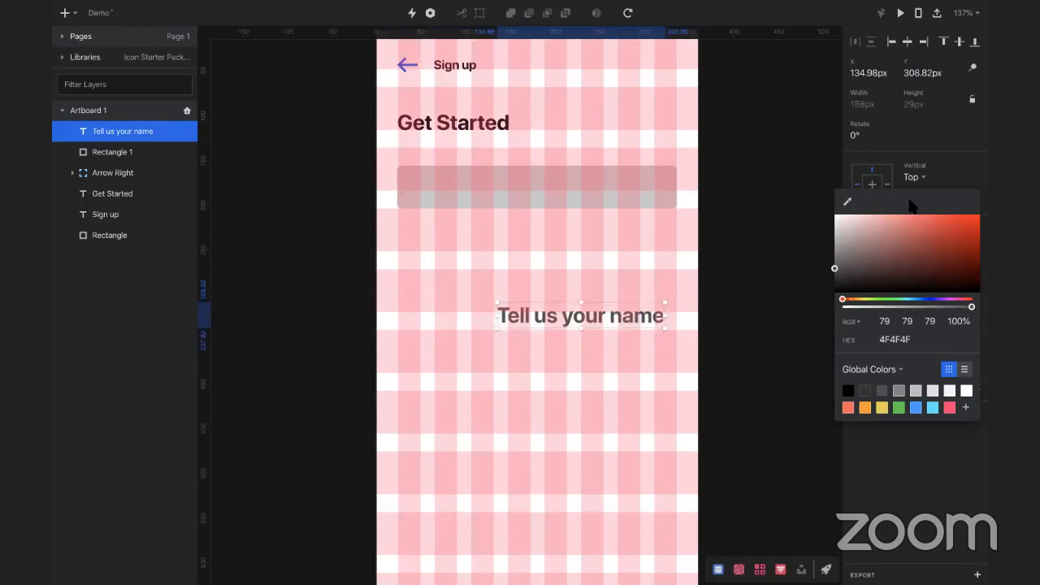
click(940, 162)
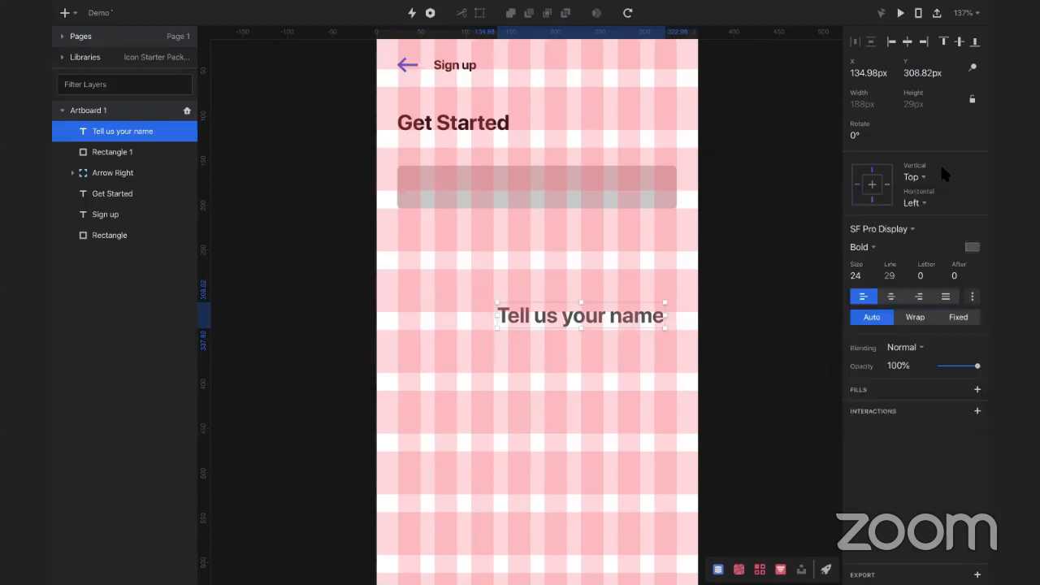
double_click(861, 277)
text(12)
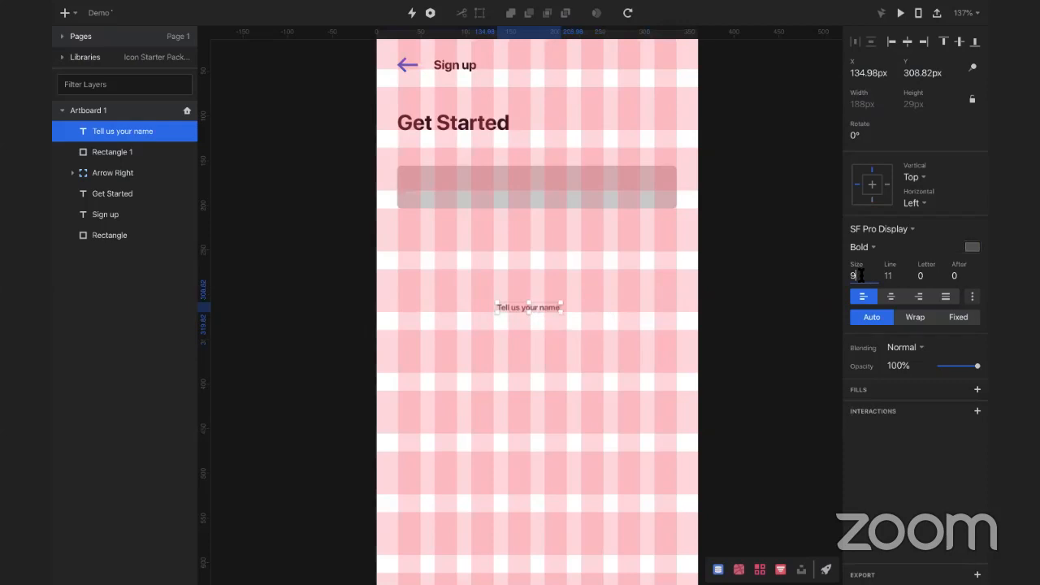
key(Up)
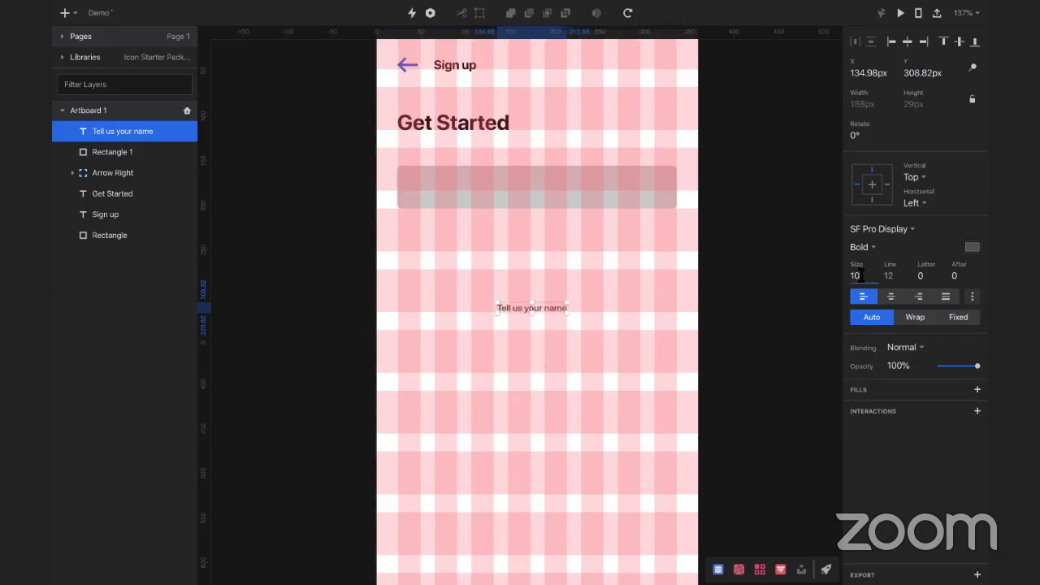
click(638, 294)
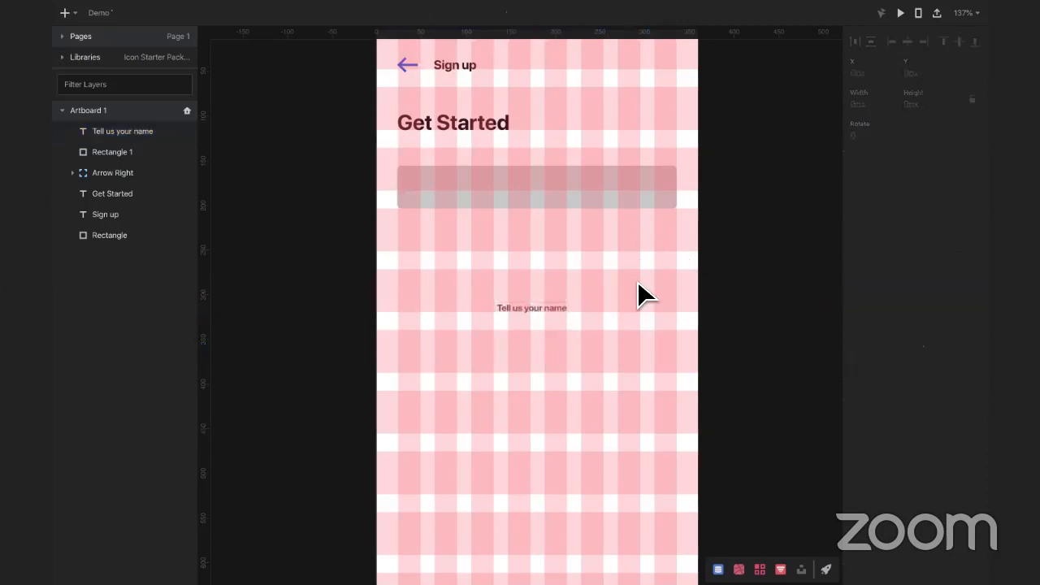
Step: Set the font size of the "Tell us your name" text to 13
key(ctrl+1)
click(517, 307)
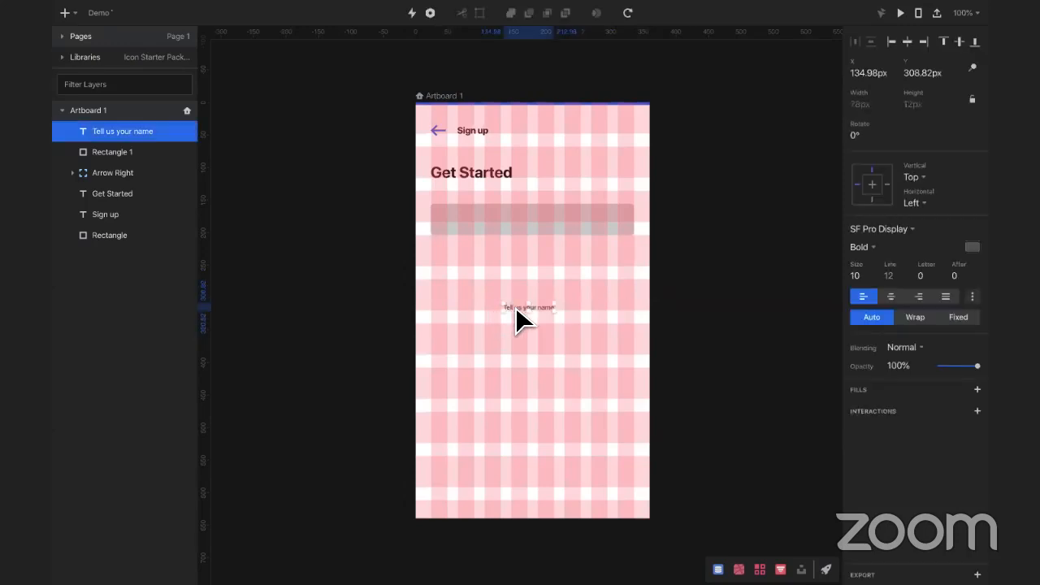
click(864, 274)
key(Up)
key(Up)
key(Up)
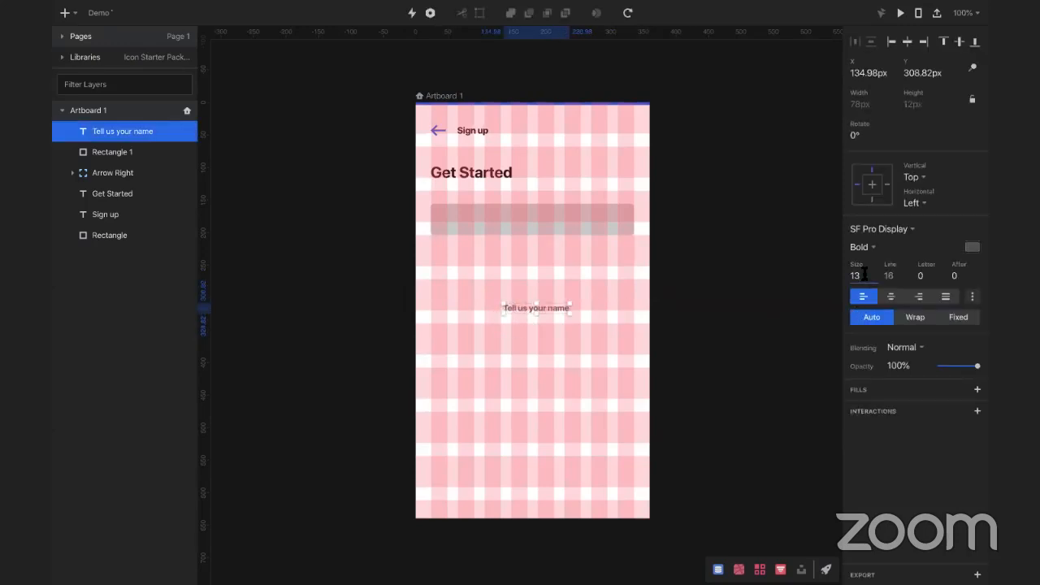
Step: Change the font weight of the "Tell us your name" text to Regular
click(876, 248)
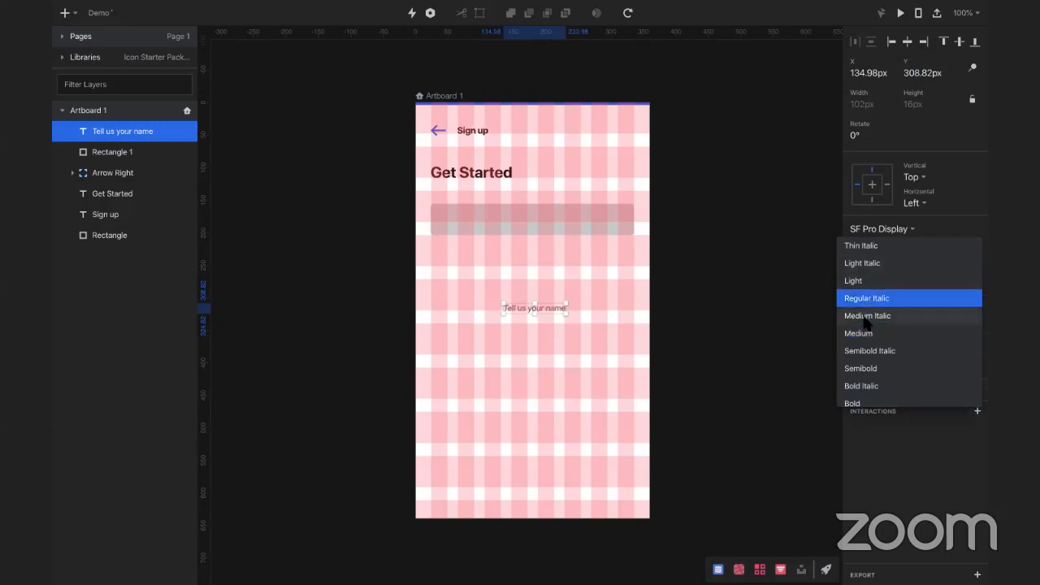
scroll(863, 321, down, 3)
scroll(863, 322, up, 5)
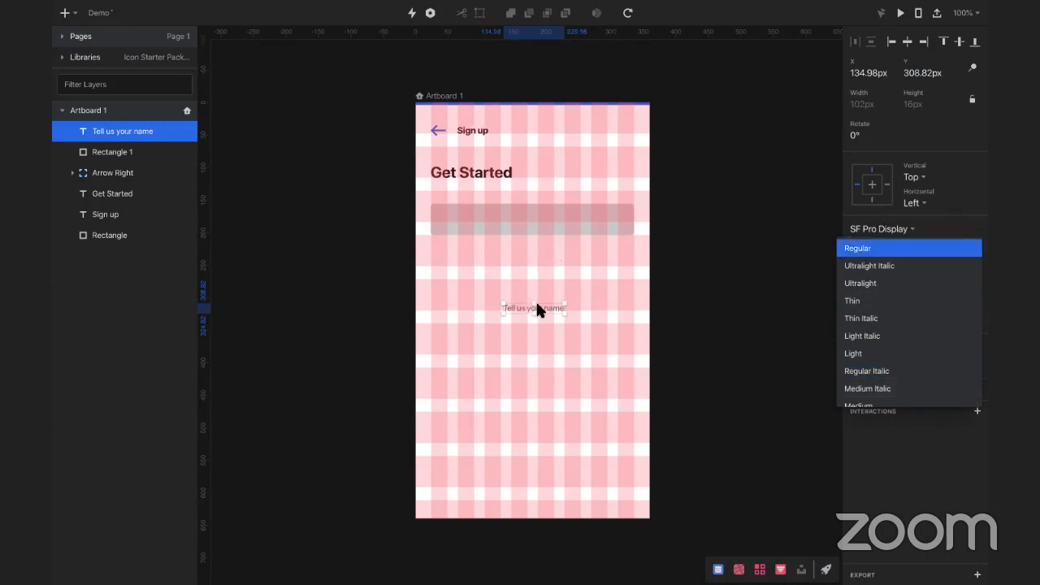
key(Return)
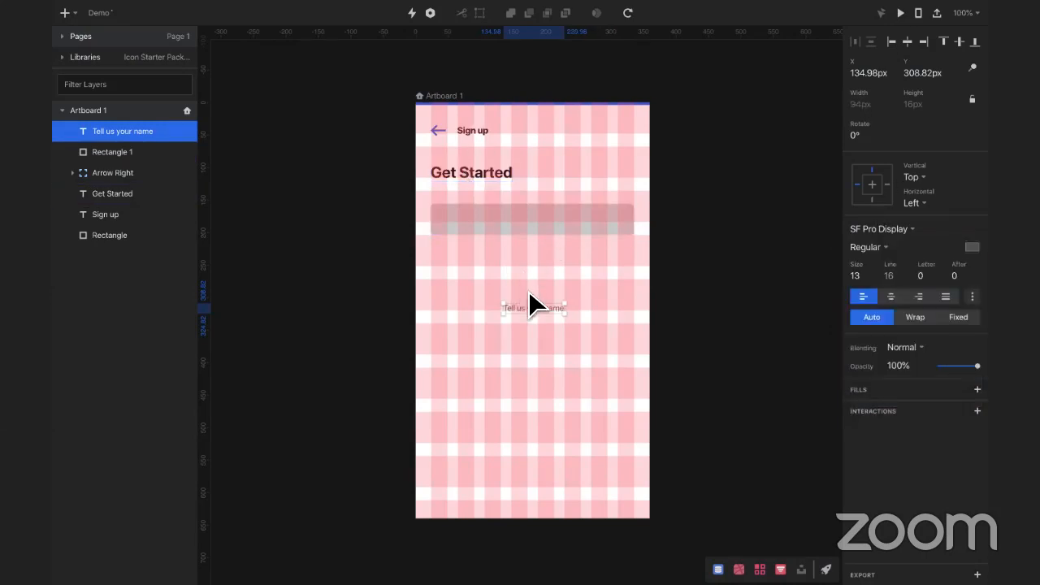
Step: Move the "Tell us your name" text just above the rounded rectangle, at X 24 px and Y 134 px
drag(518, 303, 449, 190)
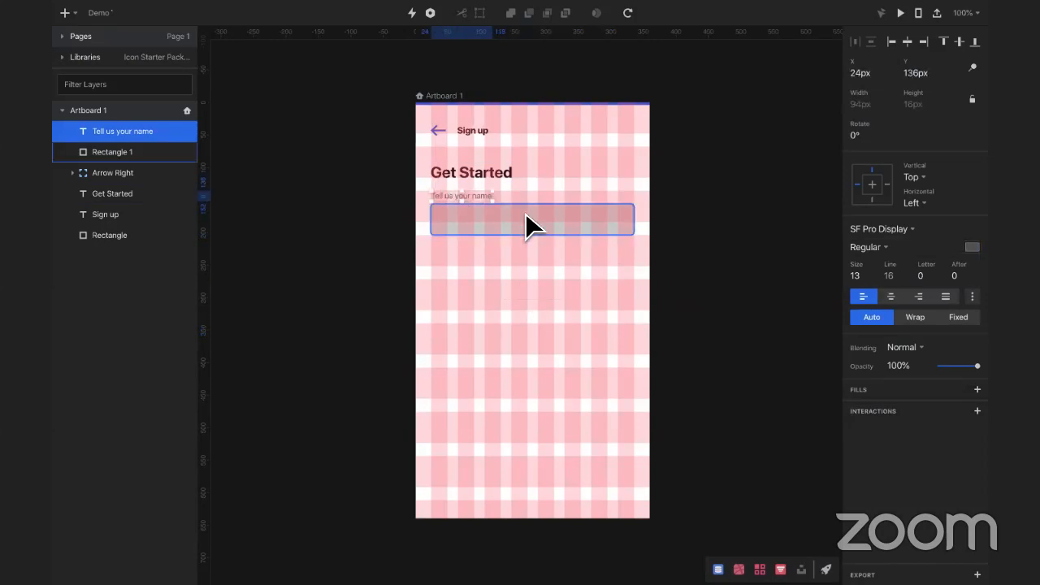
scroll(524, 216, up, 5)
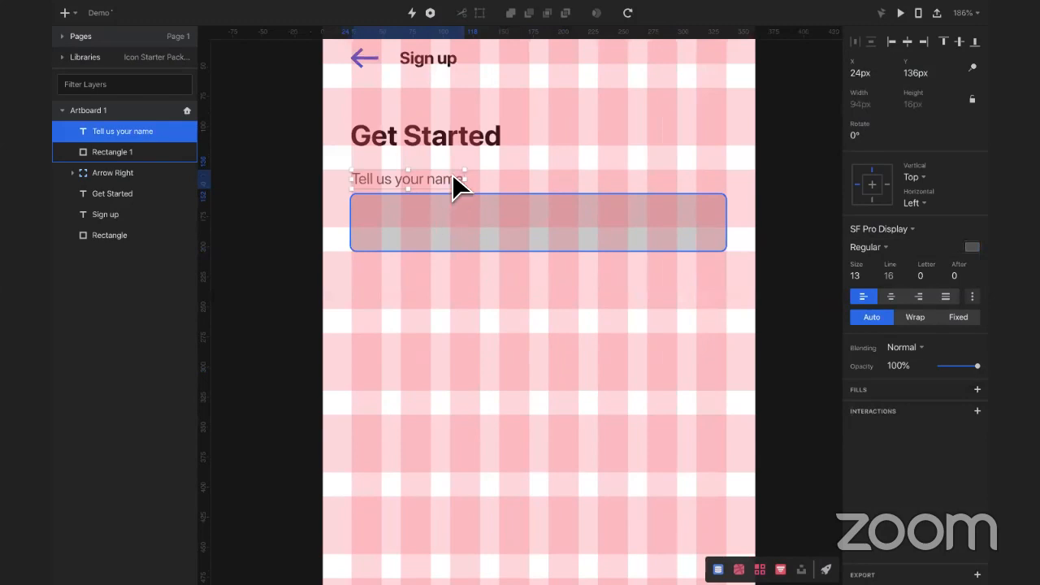
key(Up)
key(Up)
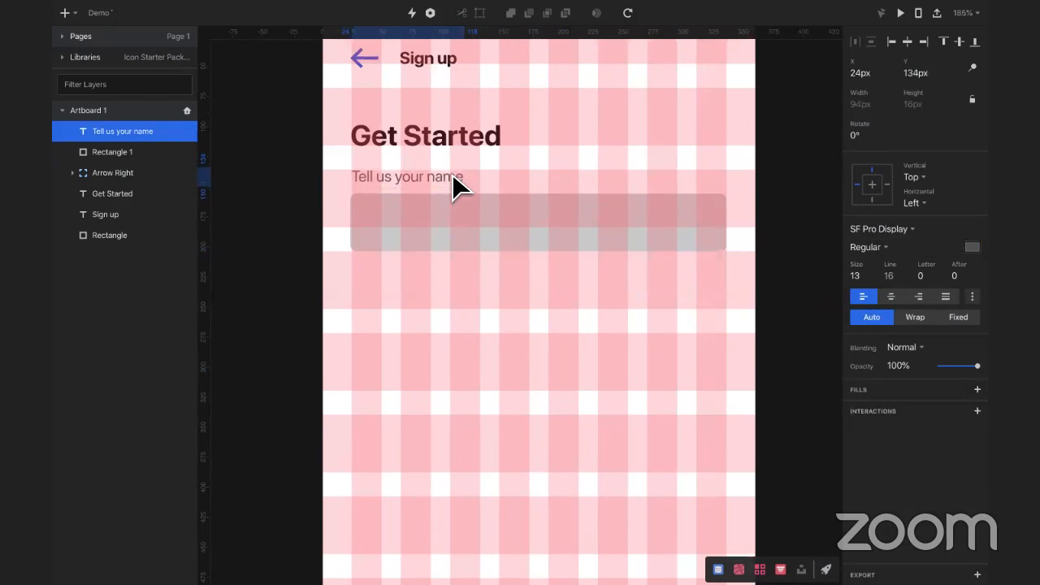
scroll(551, 178, down, 5)
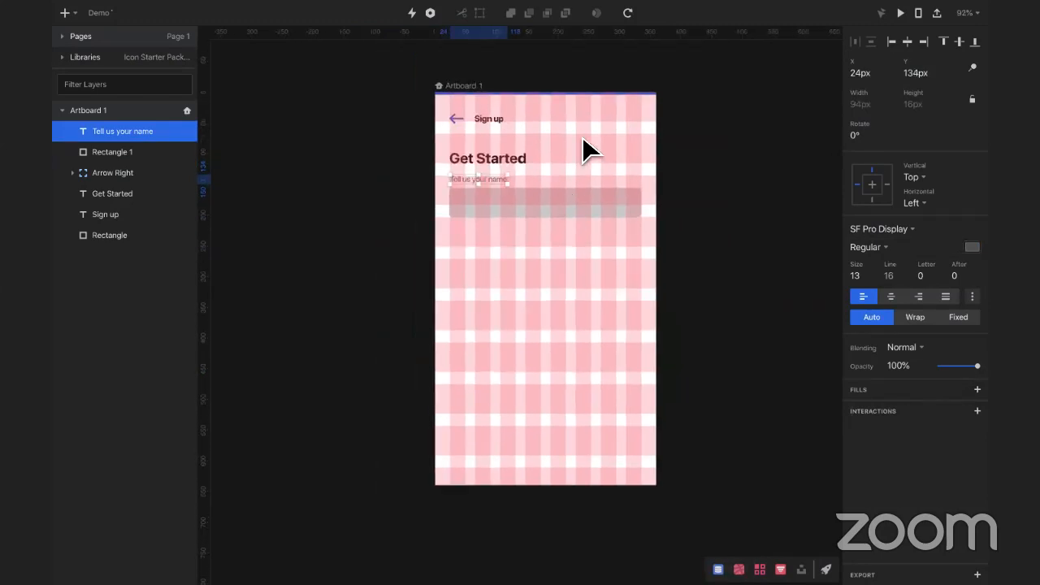
click(725, 264)
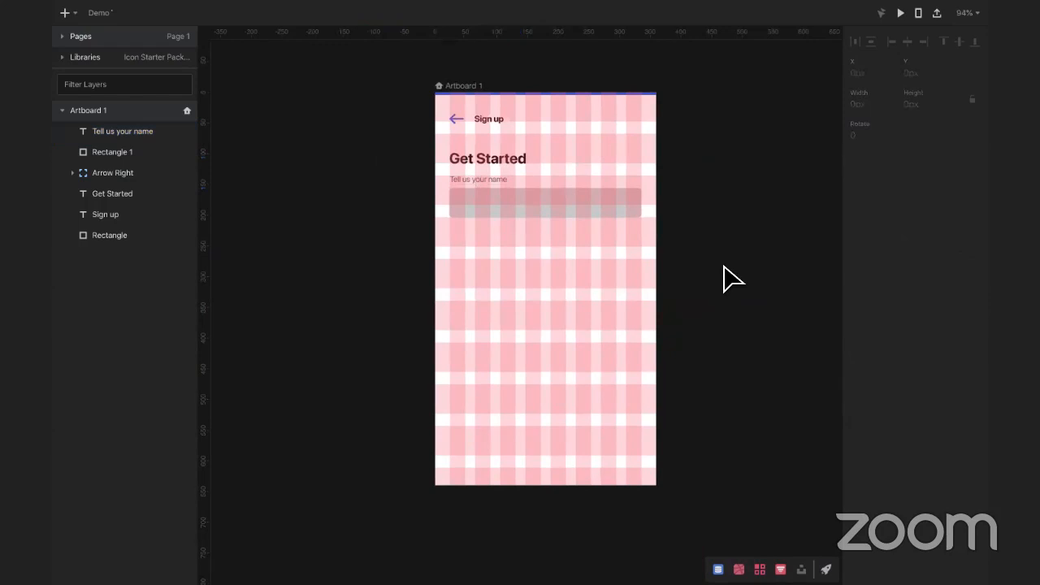
Step: Hide the 8 Columns and Rows layout grids on Artboard 1
click(460, 86)
click(854, 277)
click(854, 296)
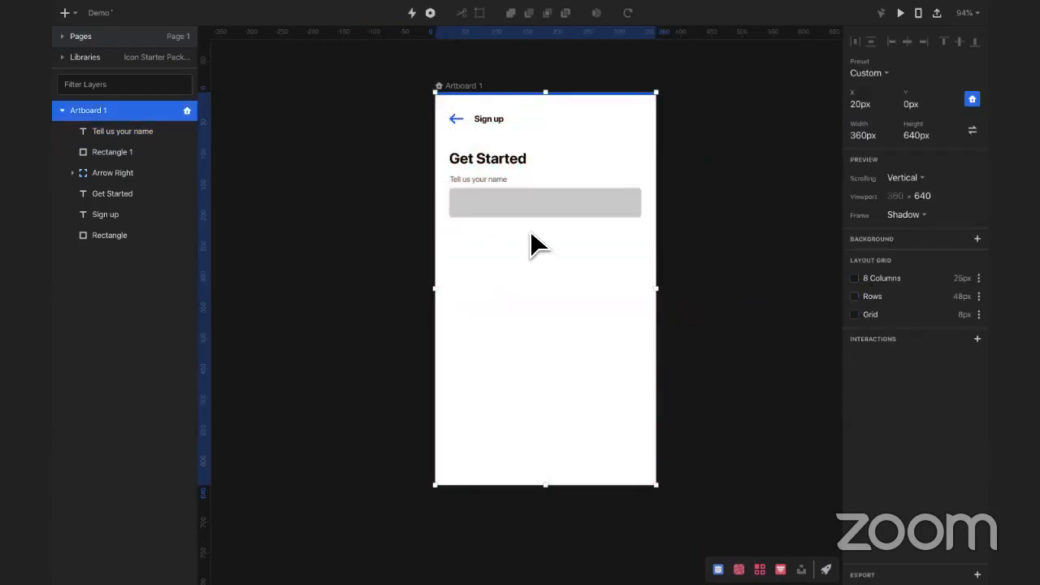
Step: Move the "Tell us your name" text and the rounded rectangle down together, placing the rectangle at Y 170 px
click(406, 195)
drag(411, 177, 532, 218)
click(518, 257)
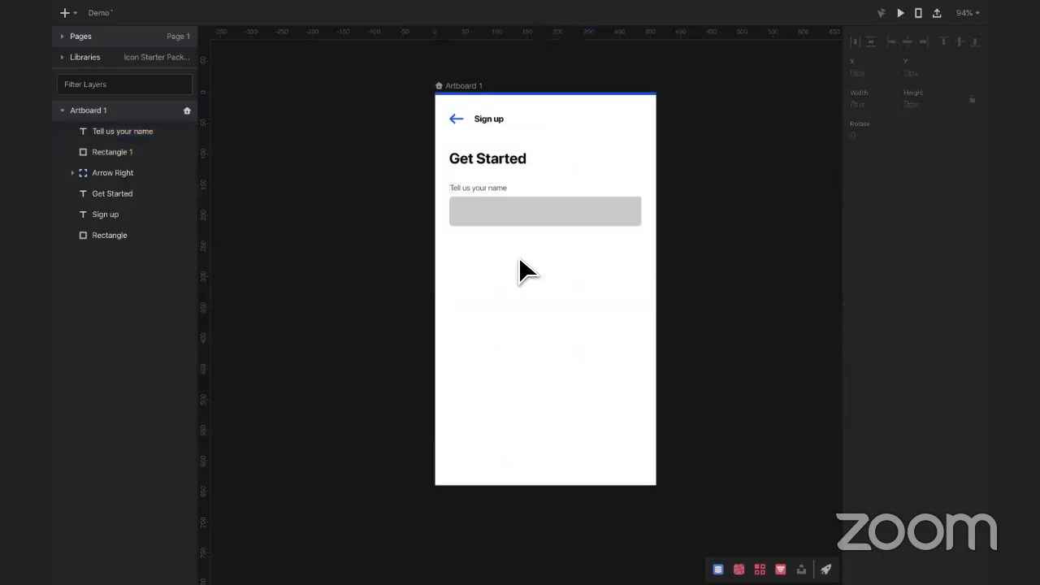
Step: Change the rounded rectangle's fill colour to white FFFFFF
click(556, 216)
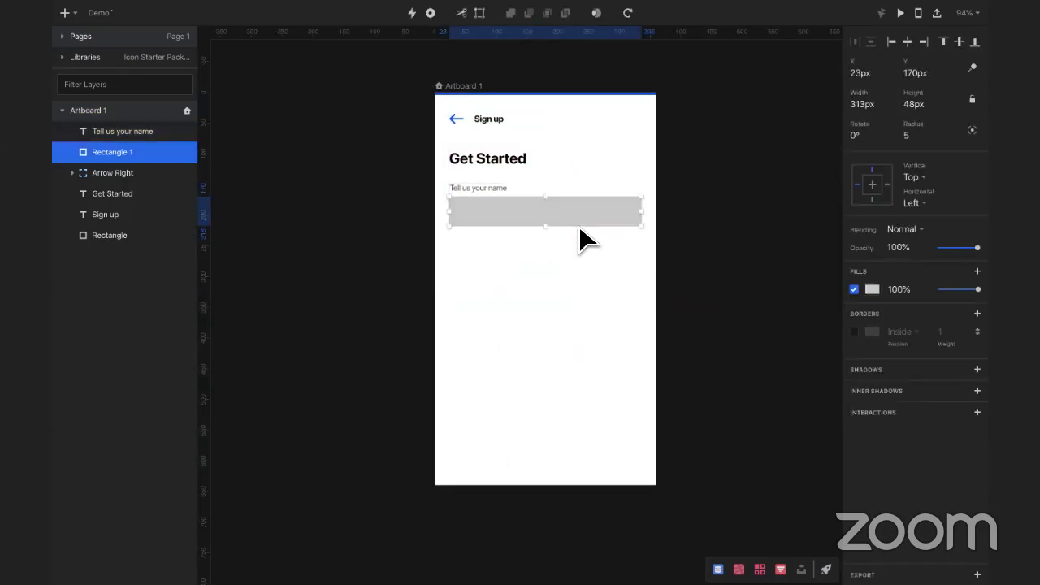
click(872, 294)
drag(835, 342, 835, 318)
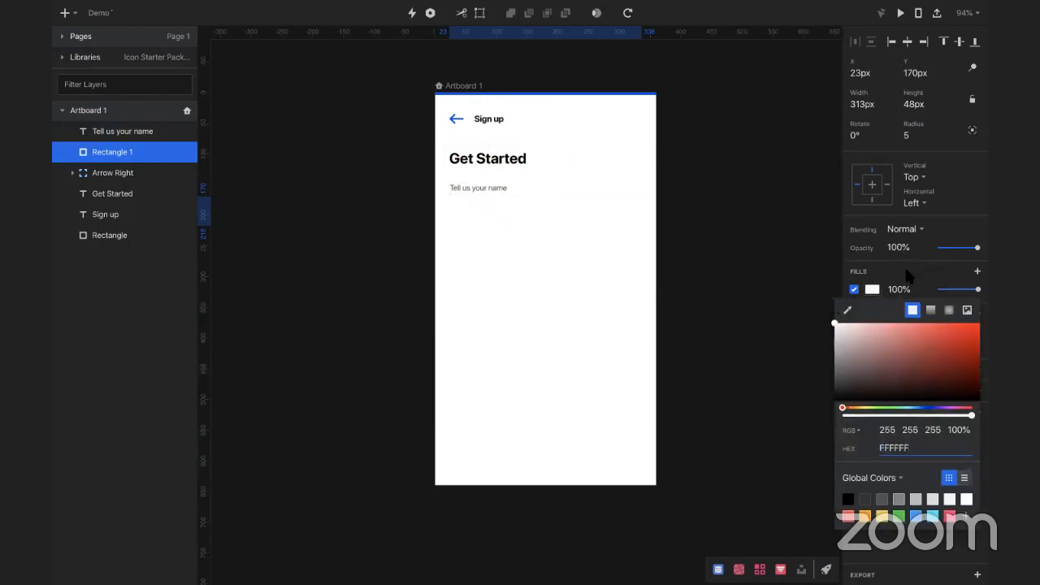
click(907, 276)
Step: Enable an inside border of weight 1 on the rounded rectangle
click(854, 332)
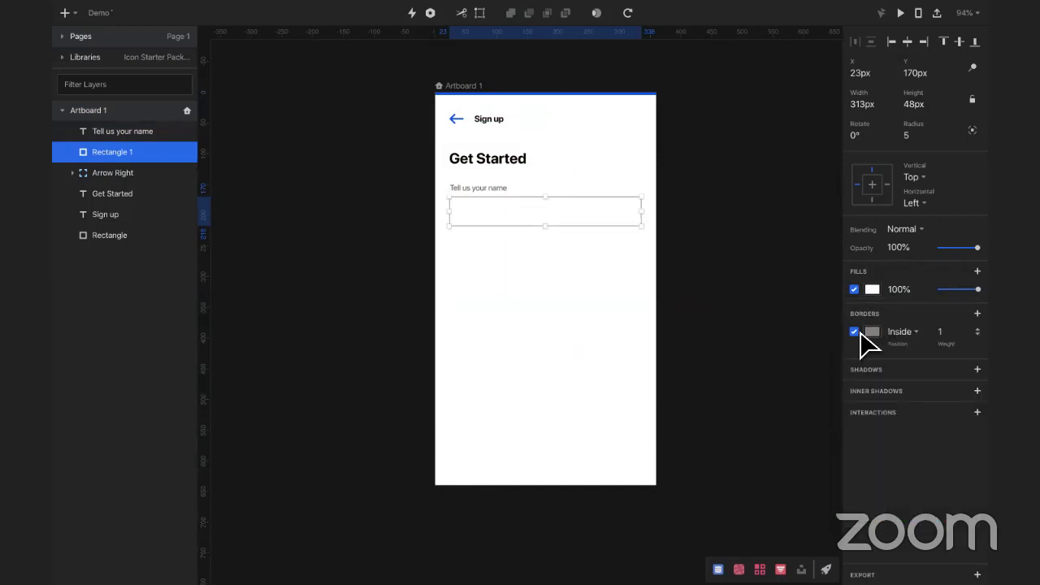
click(757, 348)
click(590, 219)
click(649, 288)
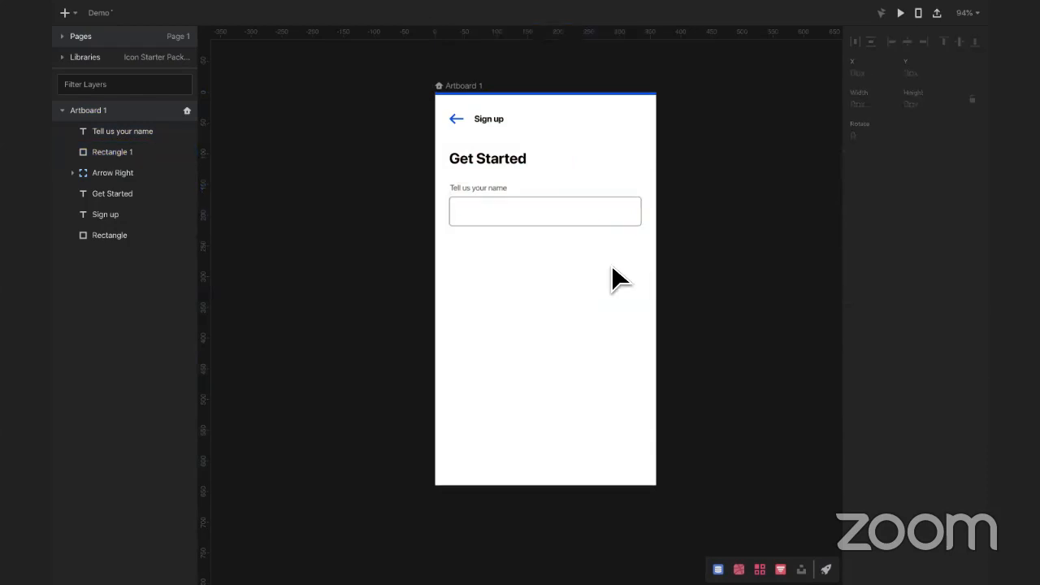
Step: Group the "Tell us your name" text with the rounded rectangle and name the group Input-Name
click(538, 207)
click(527, 243)
drag(510, 255, 454, 178)
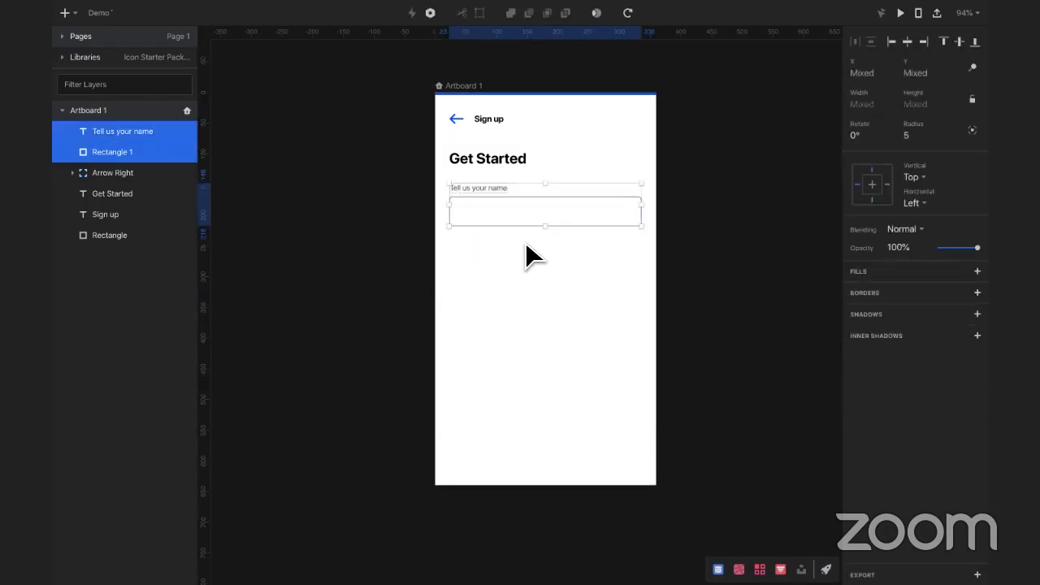
key(ctrl+g)
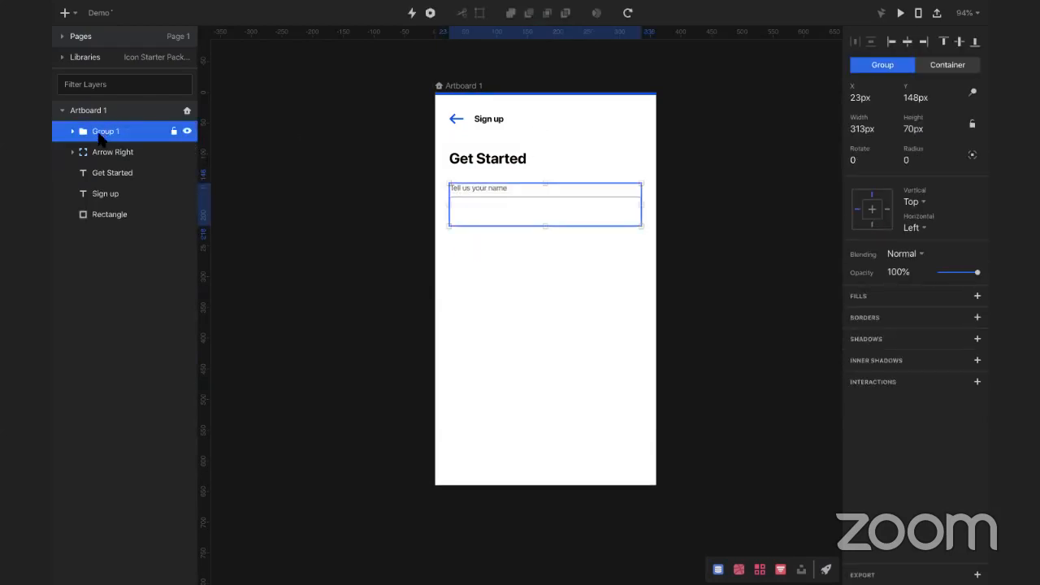
double_click(102, 132)
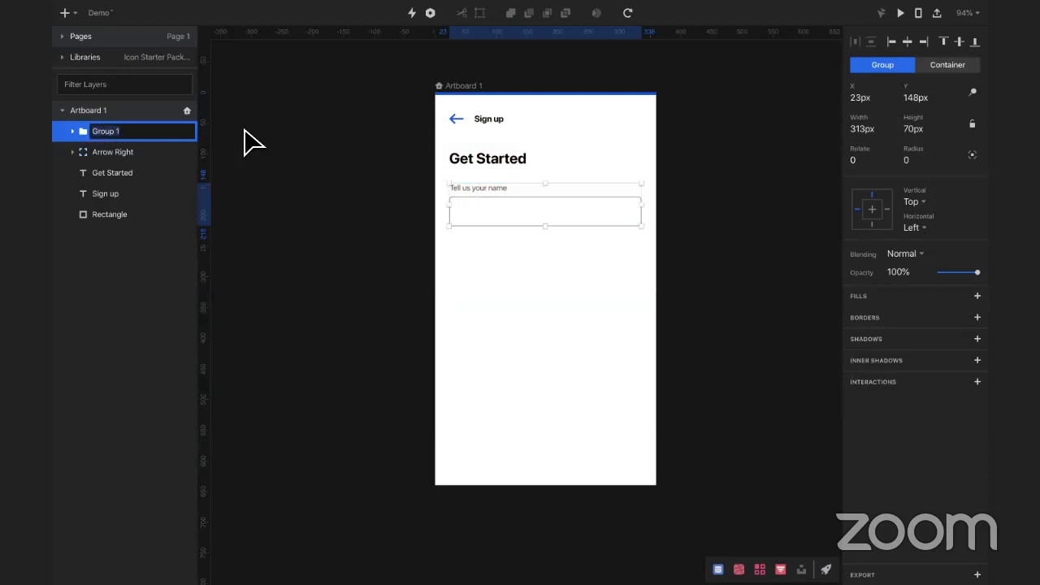
text(Input-Name)
key(Return)
Step: Duplicate the Input-Name group twice, placing the copies below the original at Y 250 px and Y 352 px
drag(508, 202, 514, 264)
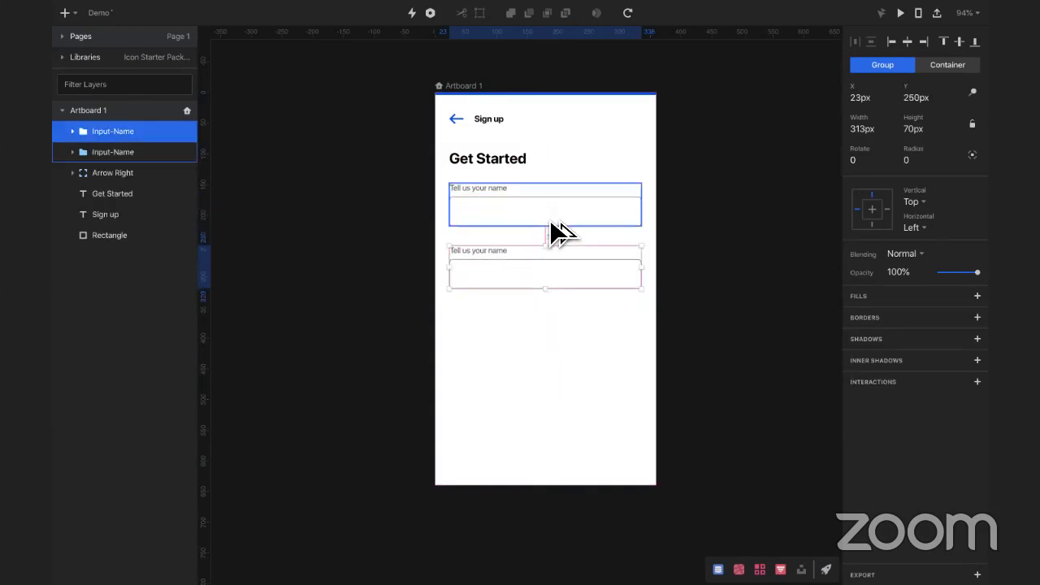
click(510, 309)
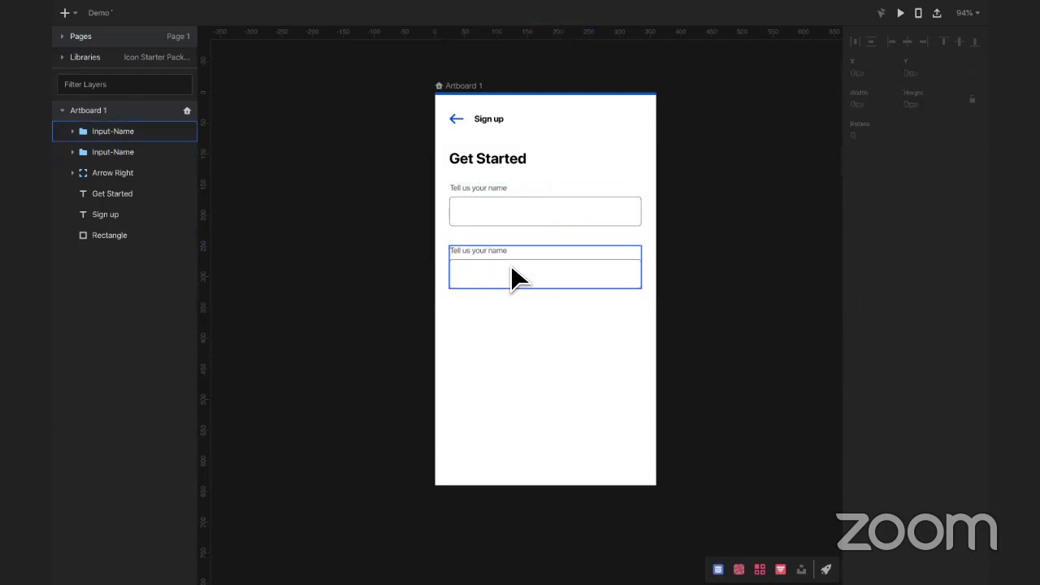
click(510, 266)
key(ctrl+d)
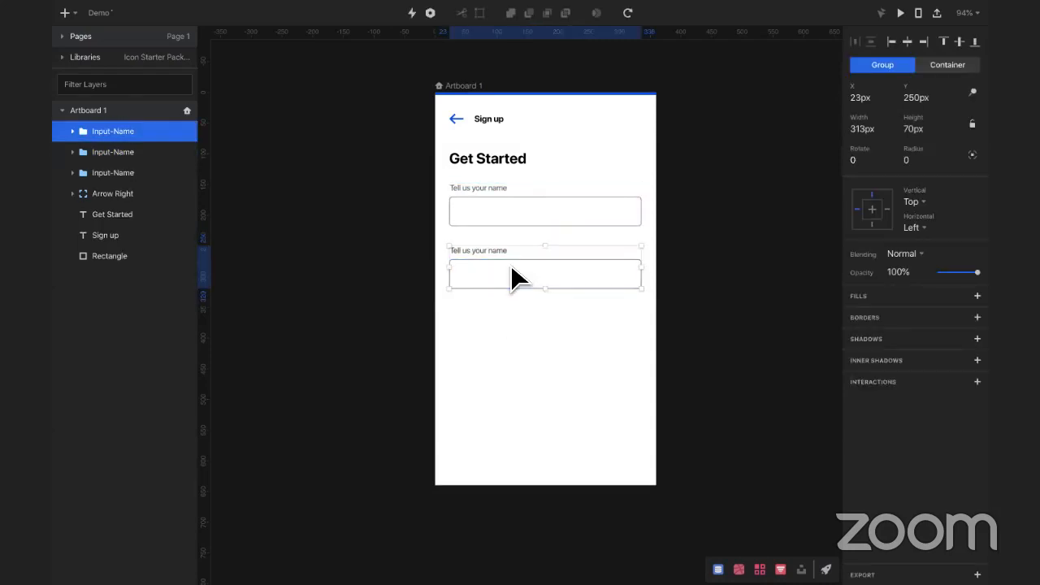
drag(511, 264, 517, 325)
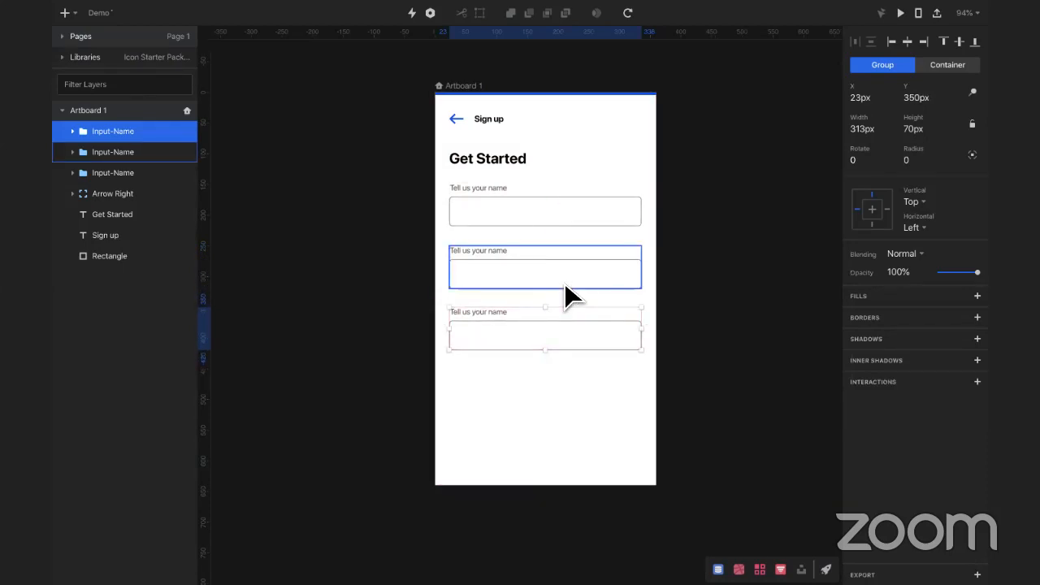
key(Down)
key(Down)
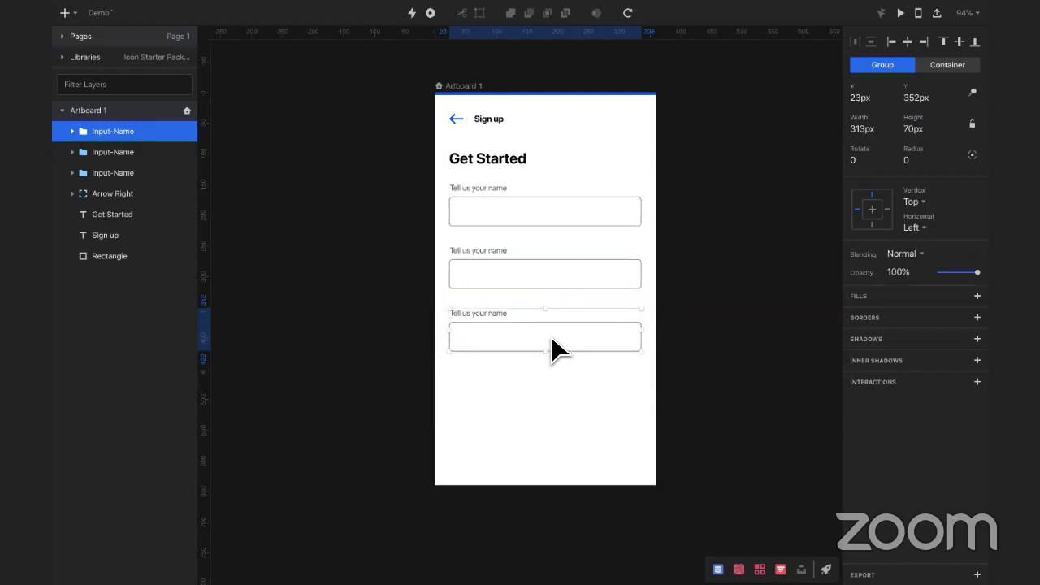
Step: Add a fourth Input-Name field below the others at about Y 455 px and delete the surplus copy
drag(551, 337, 562, 401)
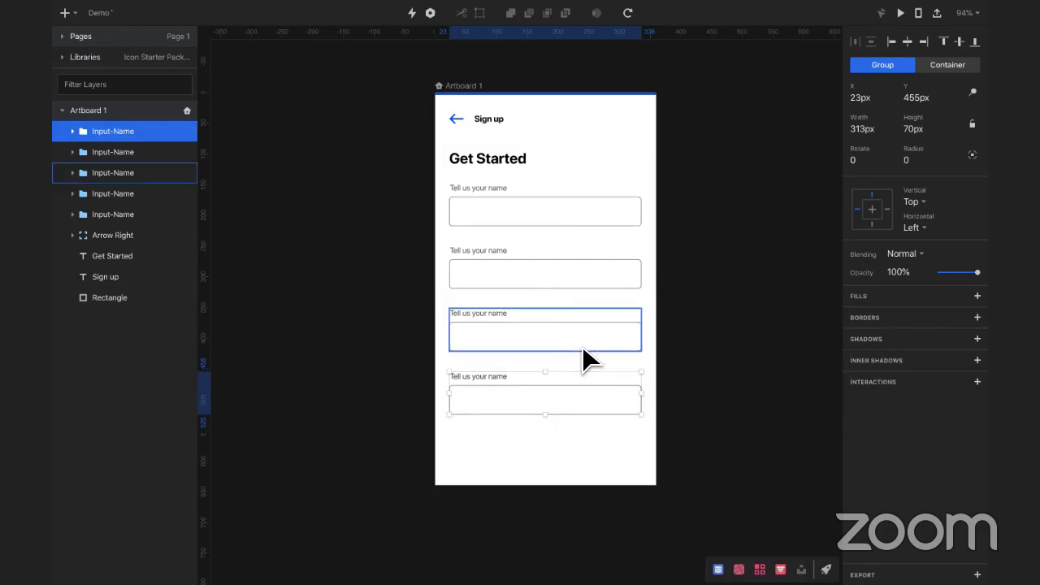
key(Up)
key(Delete)
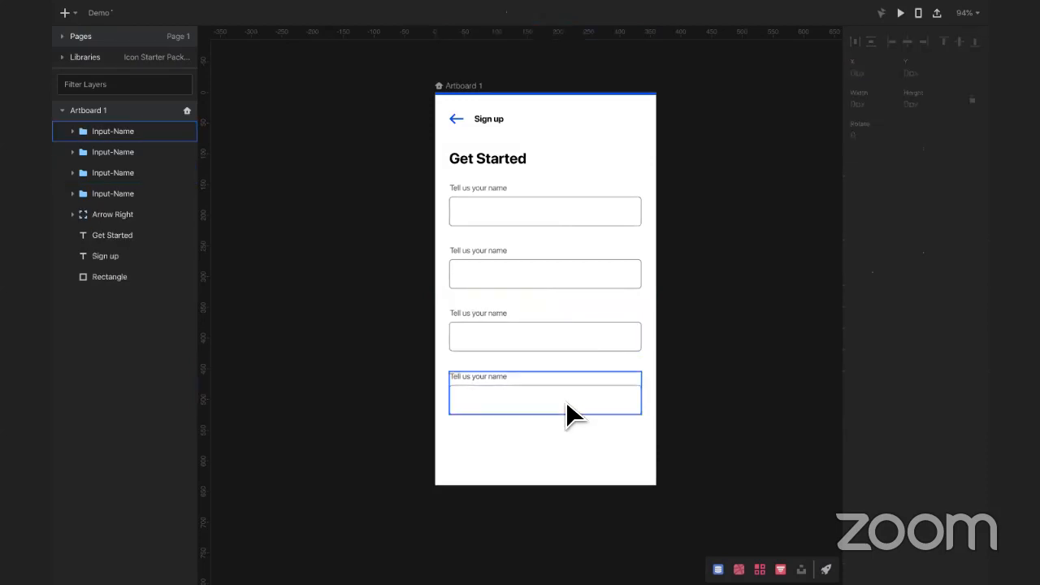
click(566, 400)
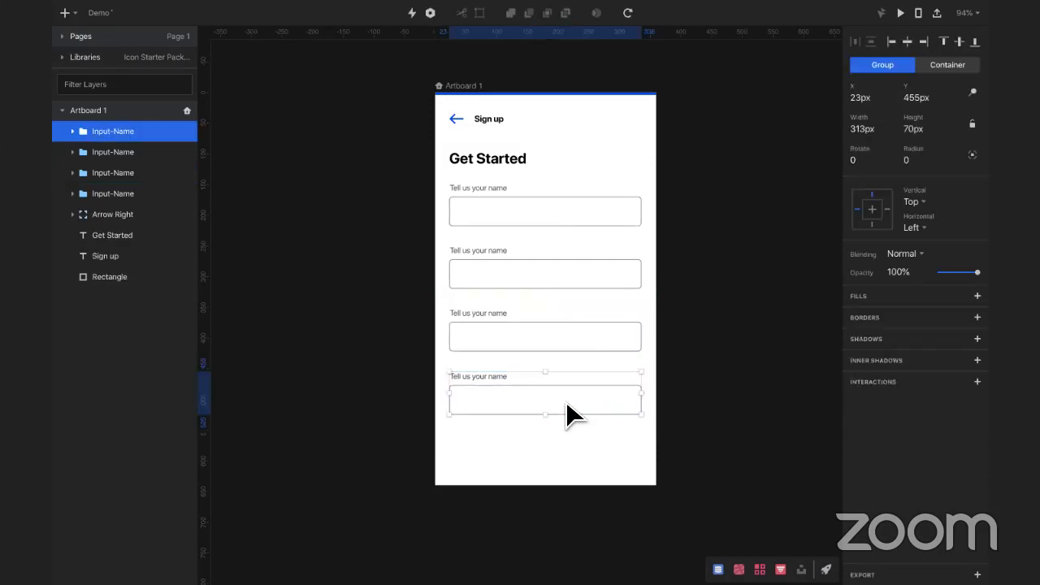
Step: Change the second field's label to "Email" and the third field's label to "Home Address"
double_click(488, 250)
double_click(486, 249)
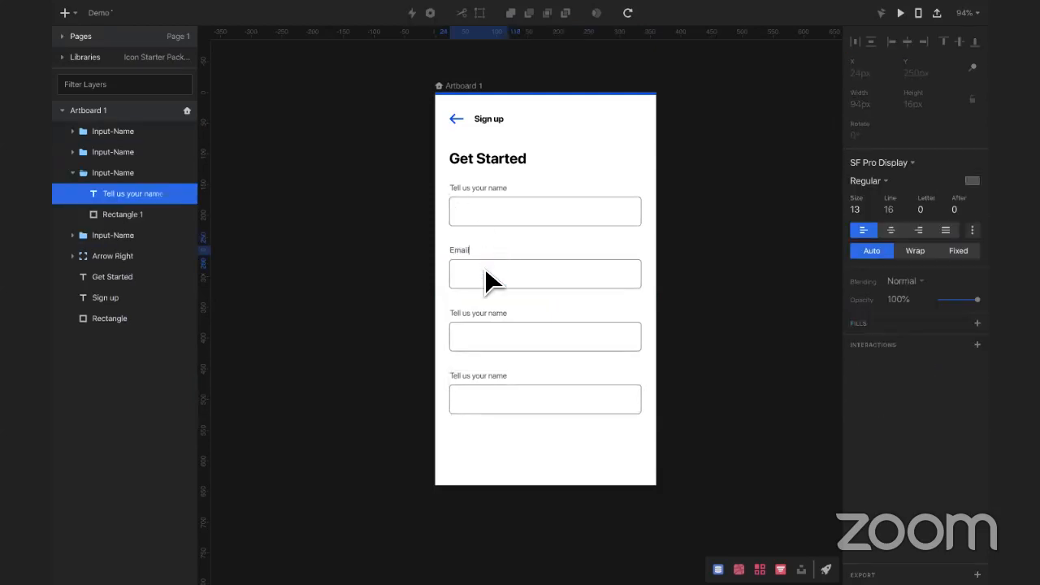
double_click(482, 314)
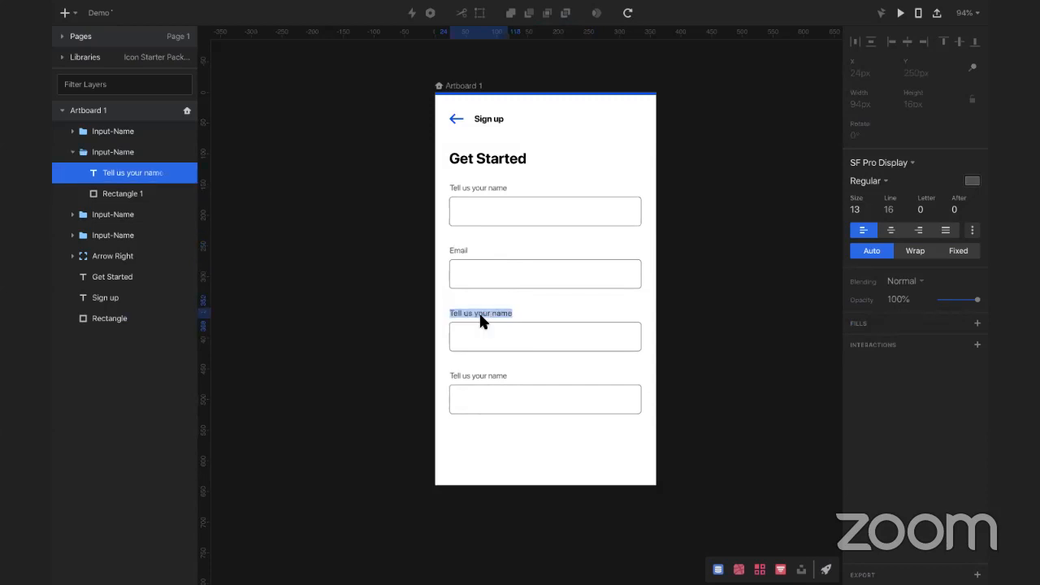
click(486, 313)
triple_click(485, 314)
text(A)
text(Home)
Step: Change the first field's label to "Your name" and the fourth field's label to "Phone"
triple_click(479, 187)
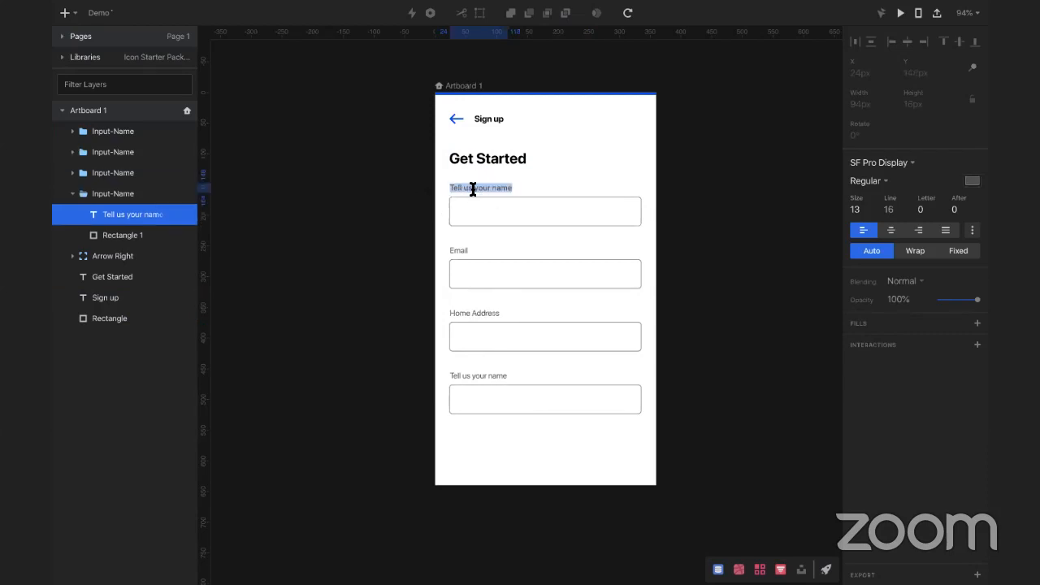
click(478, 188)
text(Y)
double_click(491, 376)
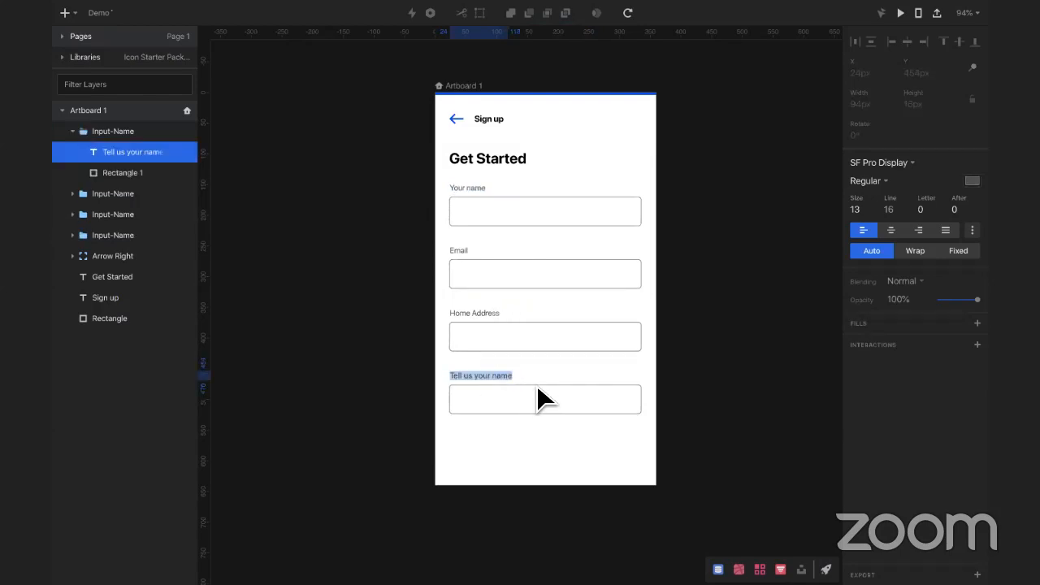
text(Phone)
click(536, 433)
click(541, 434)
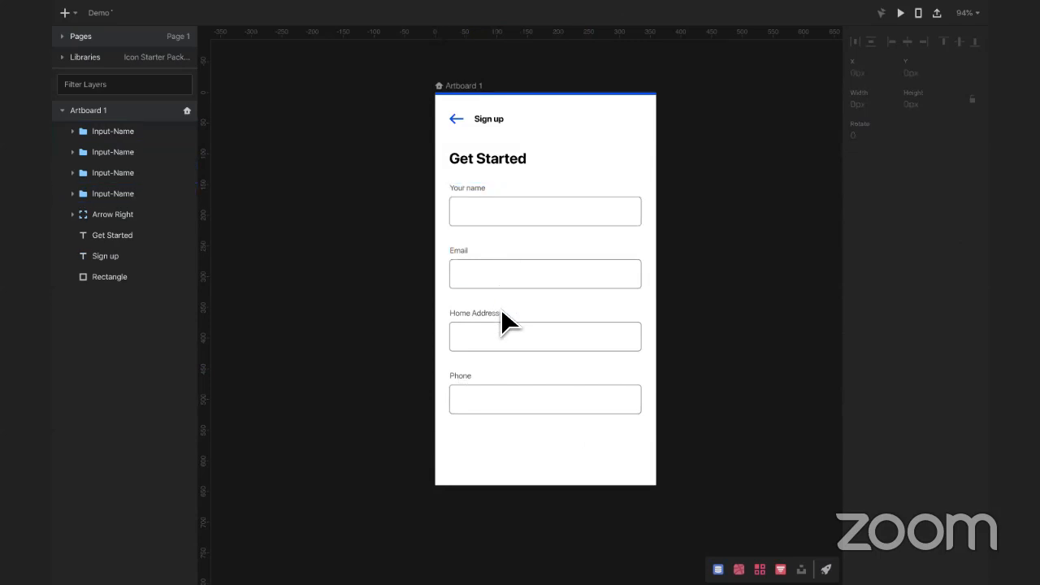
click(496, 401)
click(509, 444)
drag(402, 142, 620, 414)
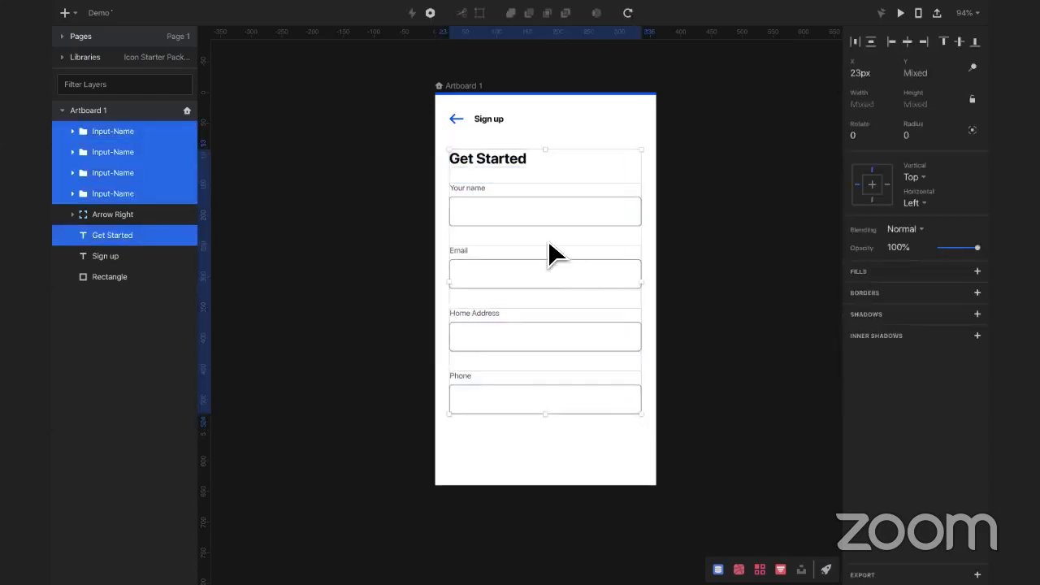
click(391, 252)
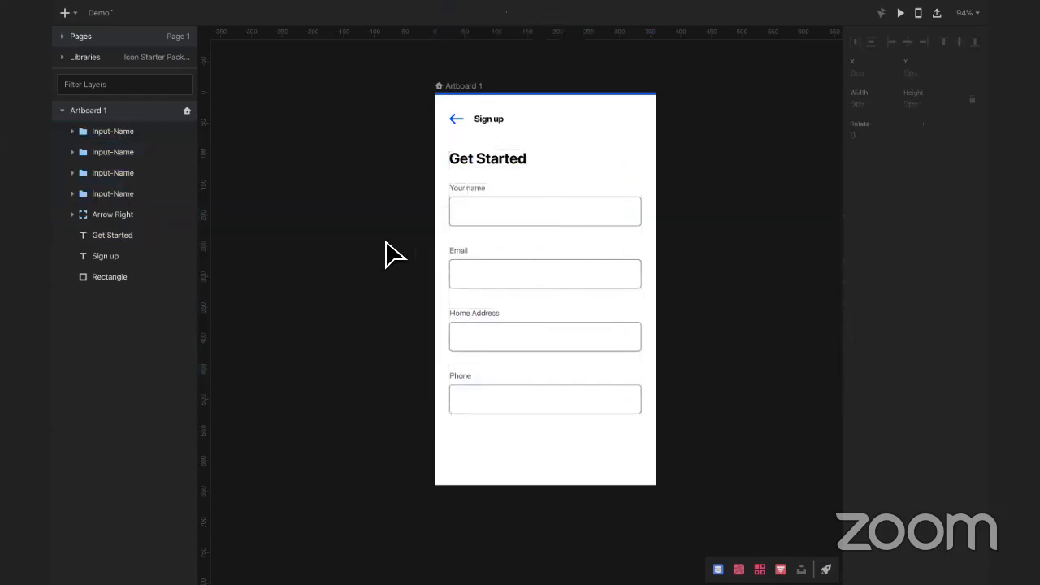
Step: Extend the lower edge of Artboard 1 to make it 700 px high
click(469, 86)
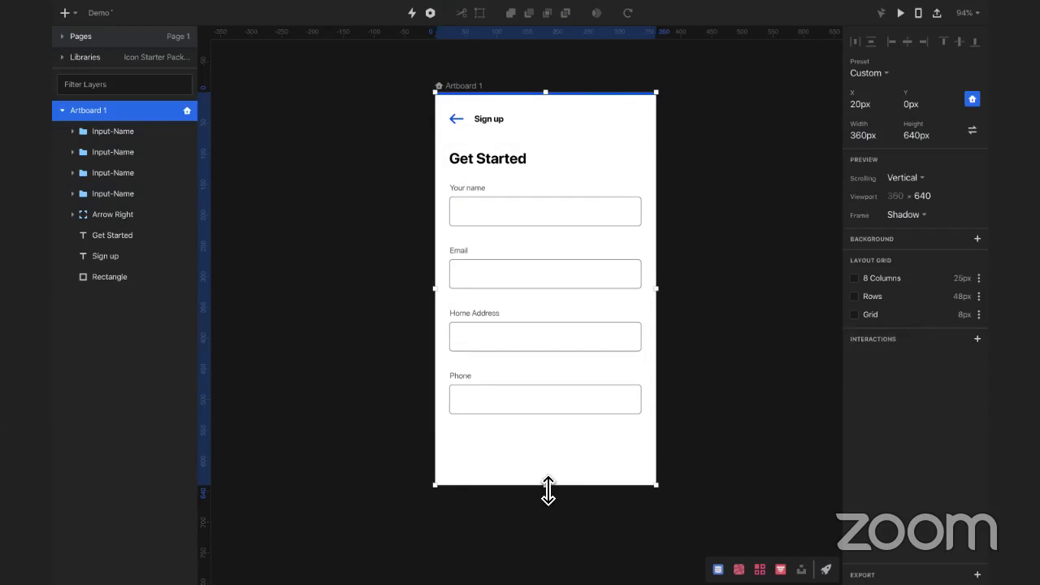
drag(549, 491, 548, 525)
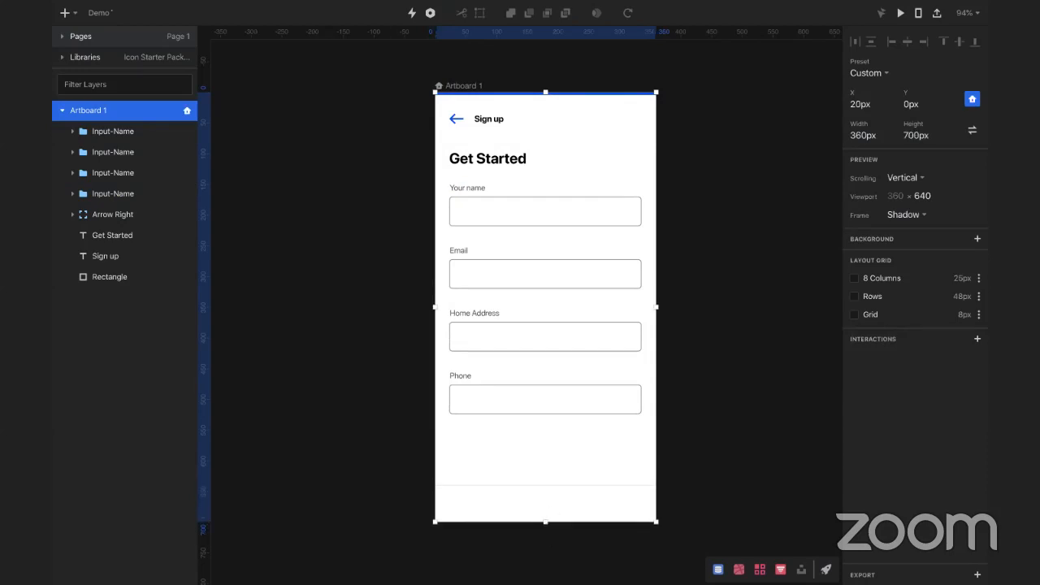
click(695, 402)
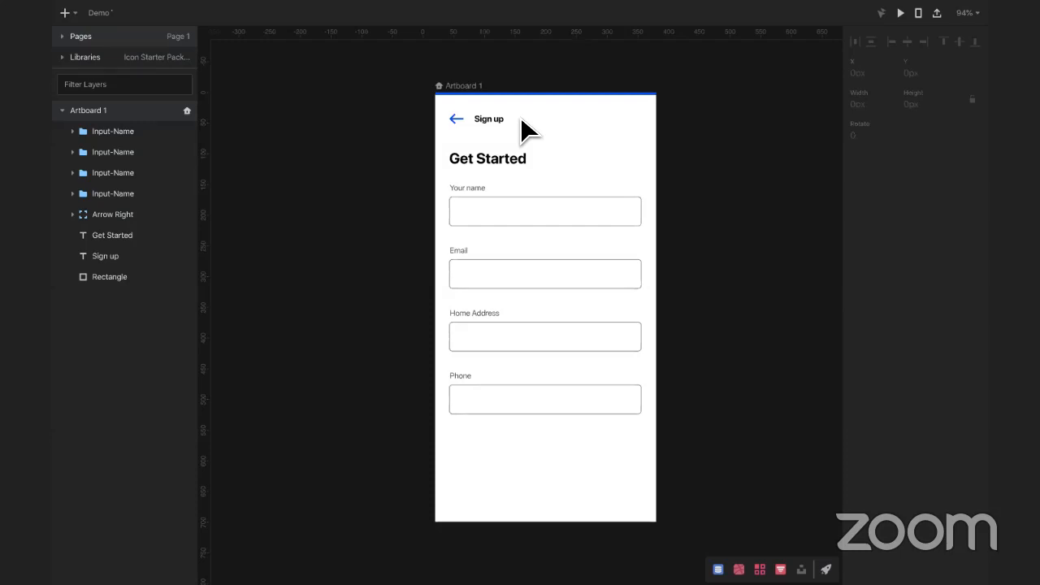
click(489, 119)
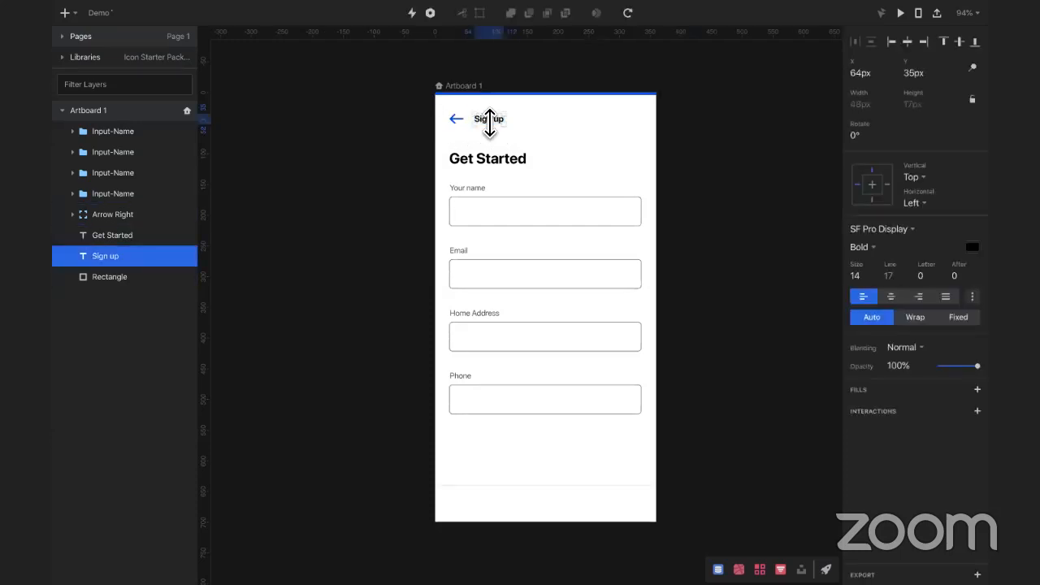
click(526, 138)
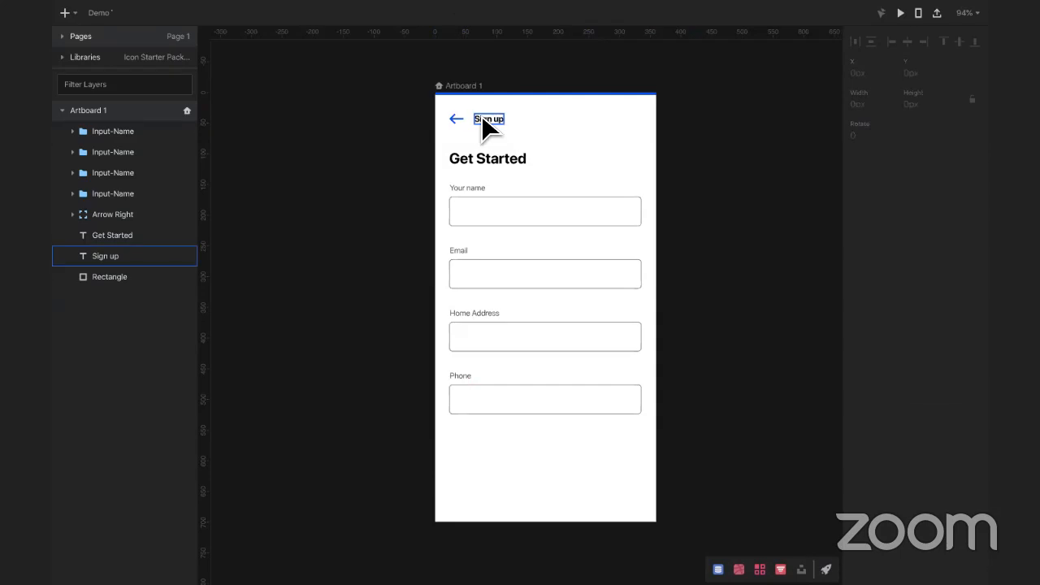
click(488, 119)
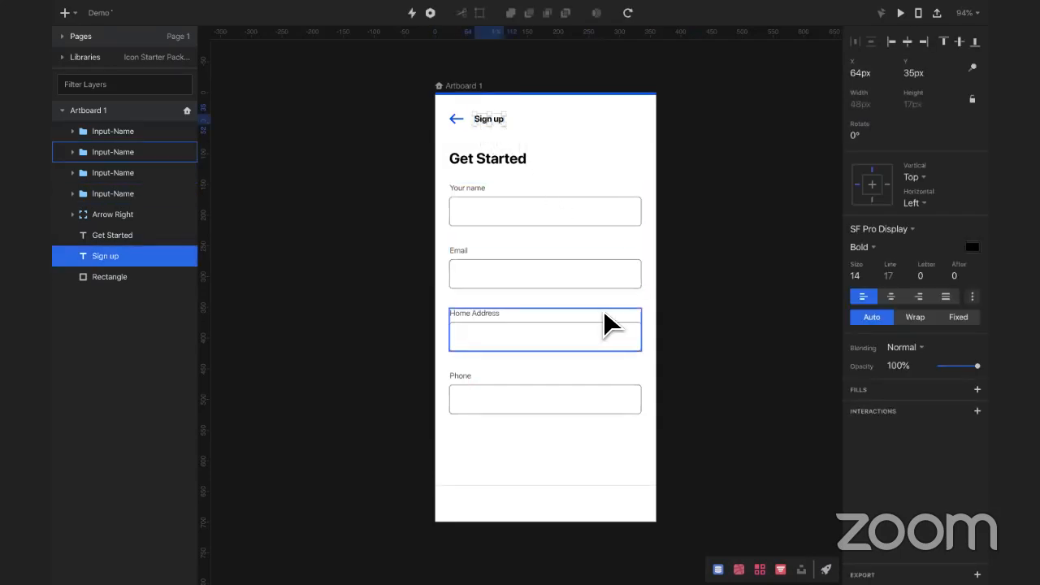
click(582, 148)
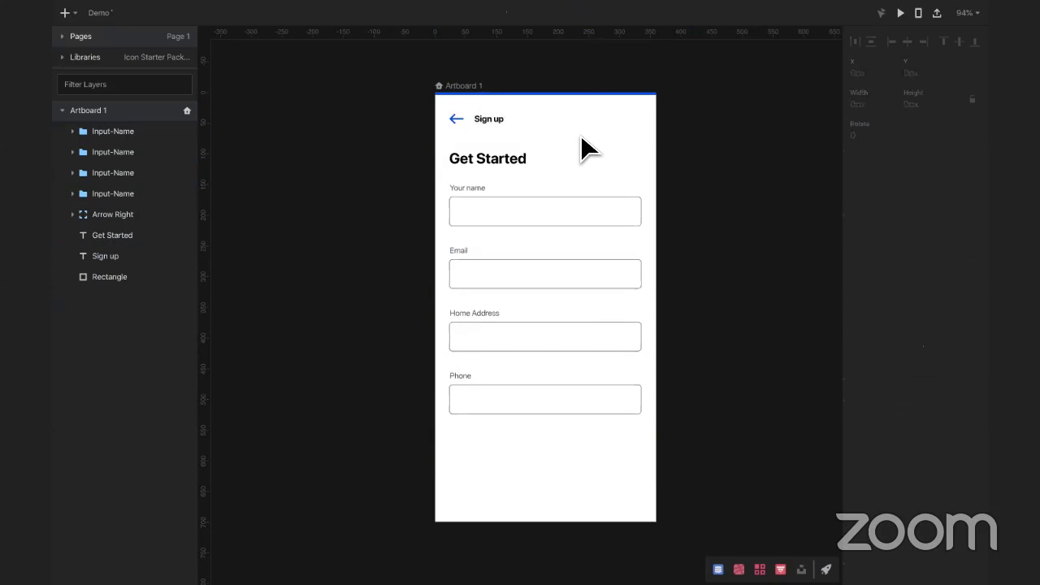
Step: Preview Artboard 1, test its vertical scrolling down and back up, and close the preview
click(461, 86)
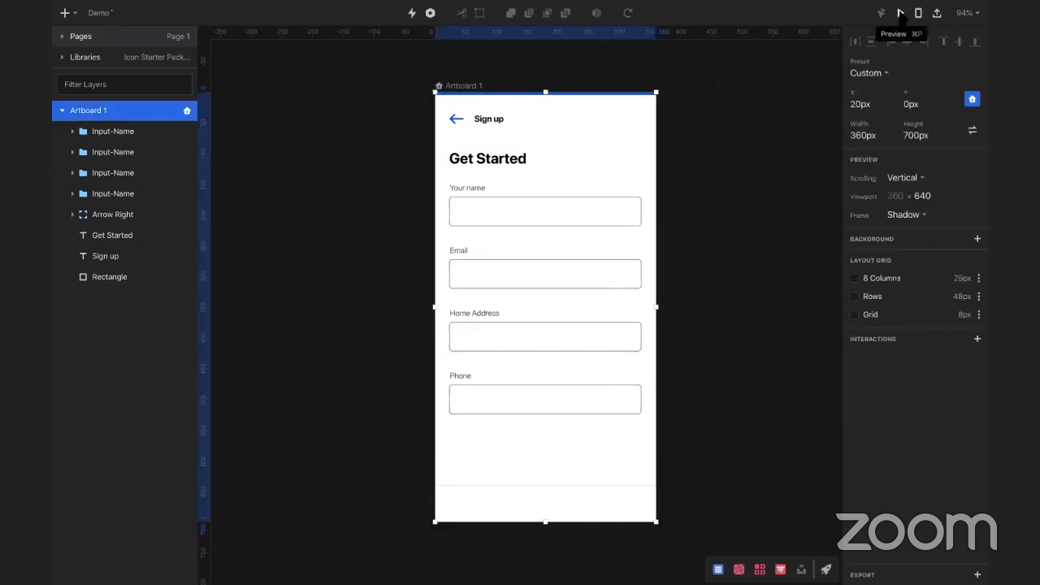
click(900, 13)
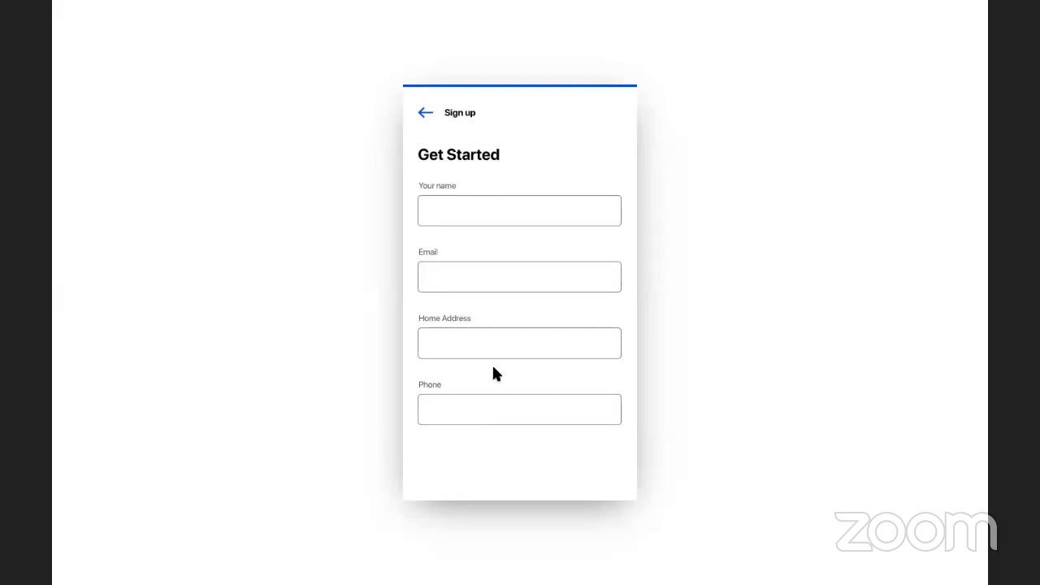
scroll(493, 367, down, 2)
scroll(493, 367, up, 2)
scroll(494, 367, down, 1)
scroll(494, 367, down, 1)
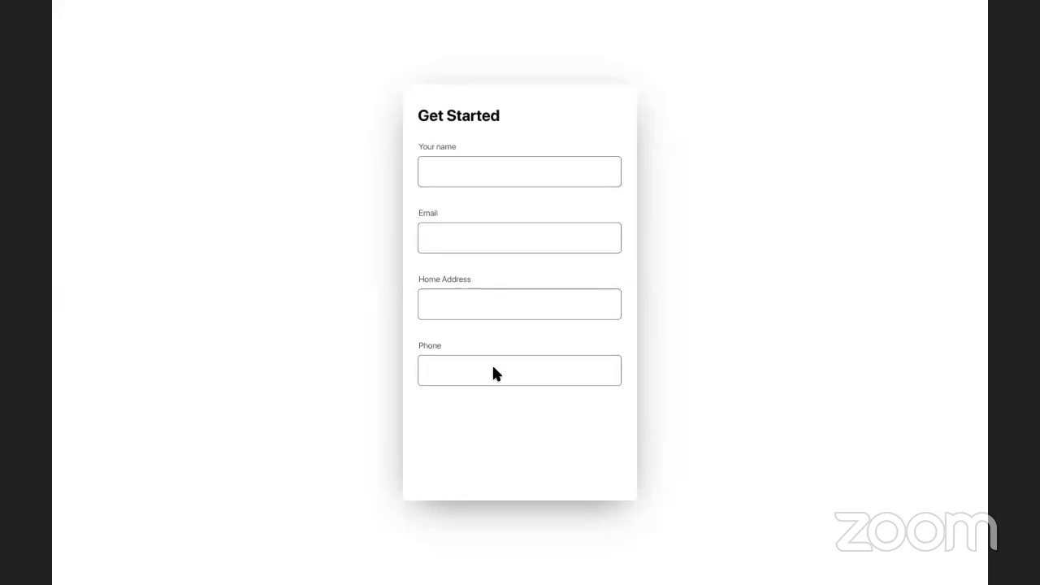
scroll(493, 367, up, 2)
scroll(534, 437, down, 1)
scroll(534, 437, up, 1)
scroll(534, 437, down, 1)
scroll(535, 438, up, 1)
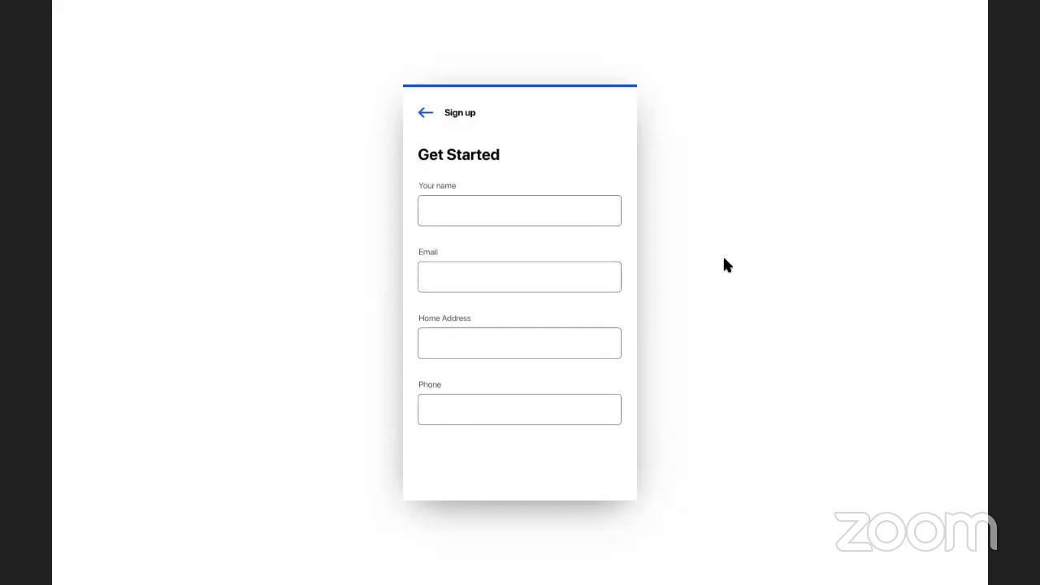
key(super+w)
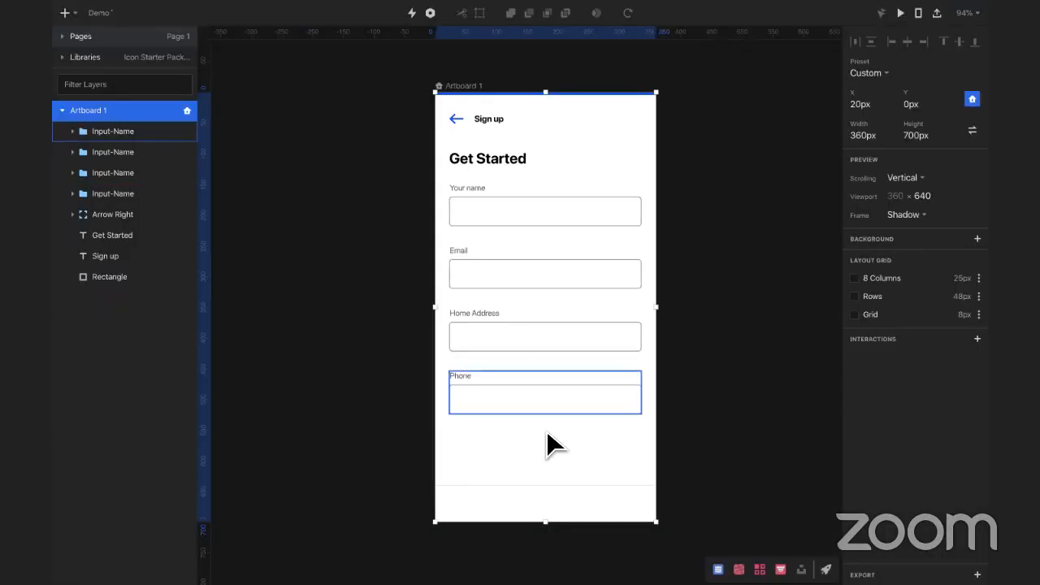
Step: Copy the Phone field's rectangle onto the artboard and place the copy below that field at about X 23.5 px, Y 574 px
click(711, 459)
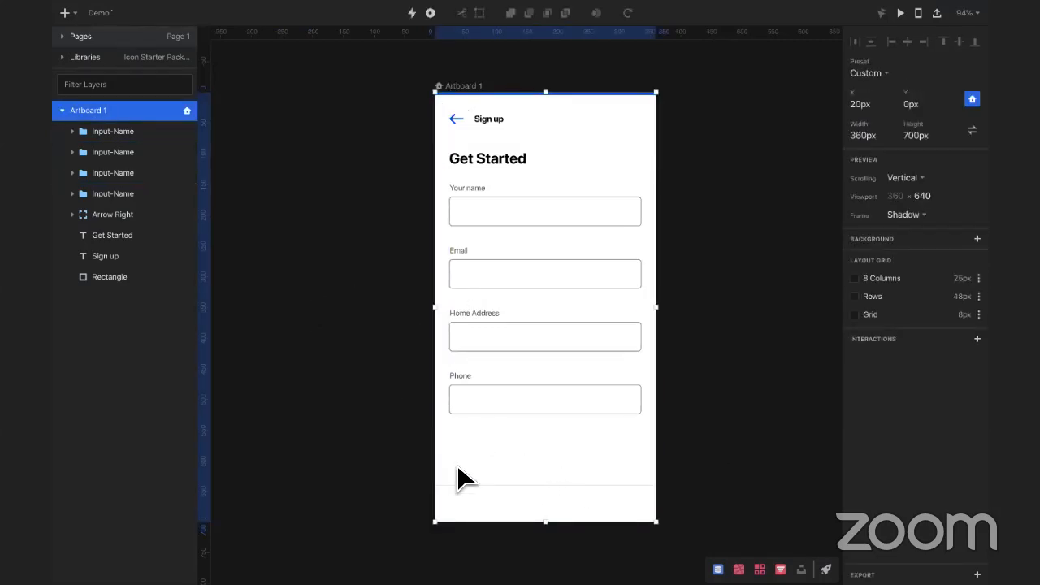
click(526, 400)
double_click(526, 401)
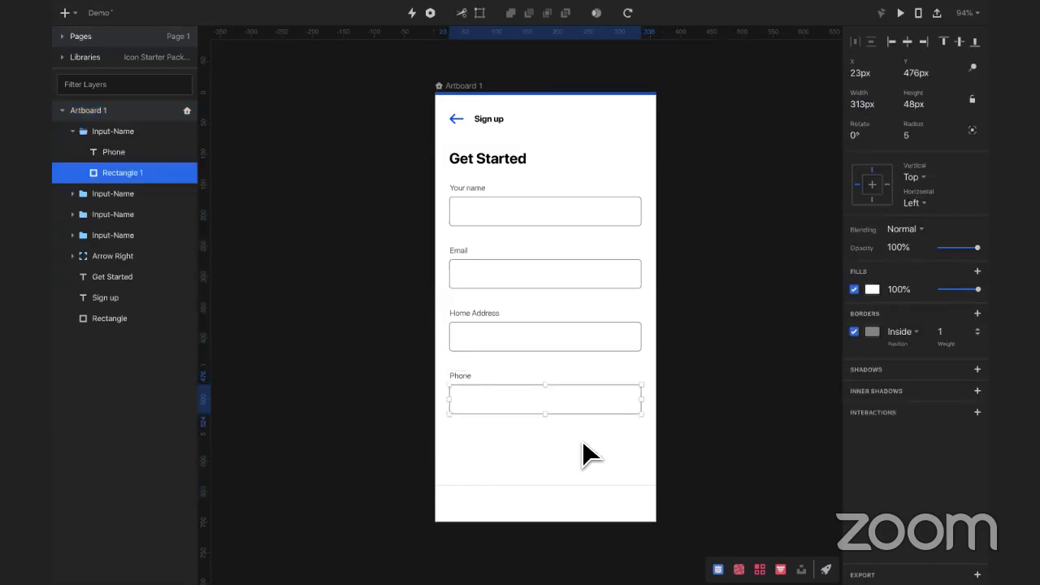
key(Escape)
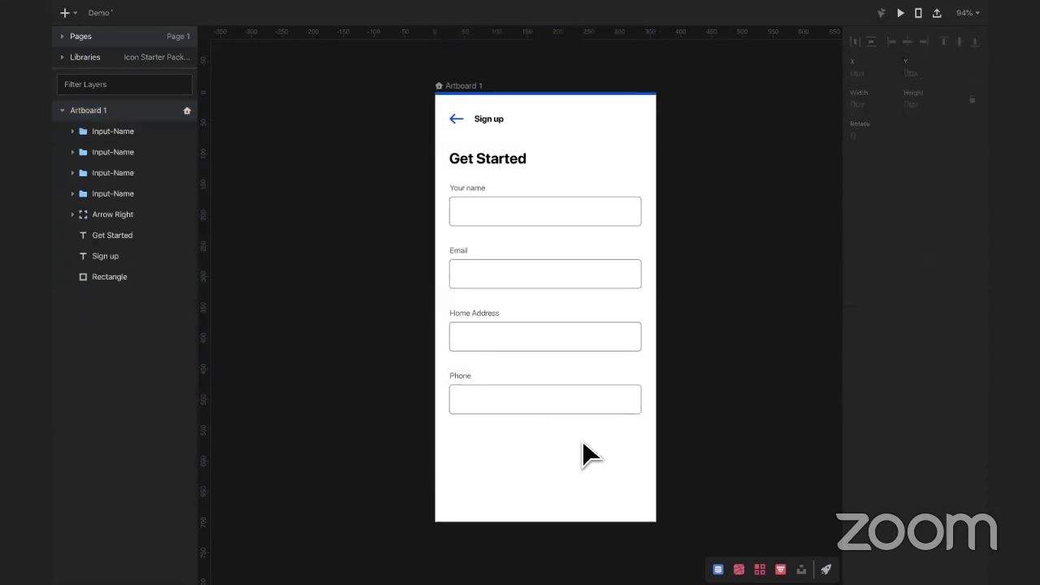
key(ctrl+v)
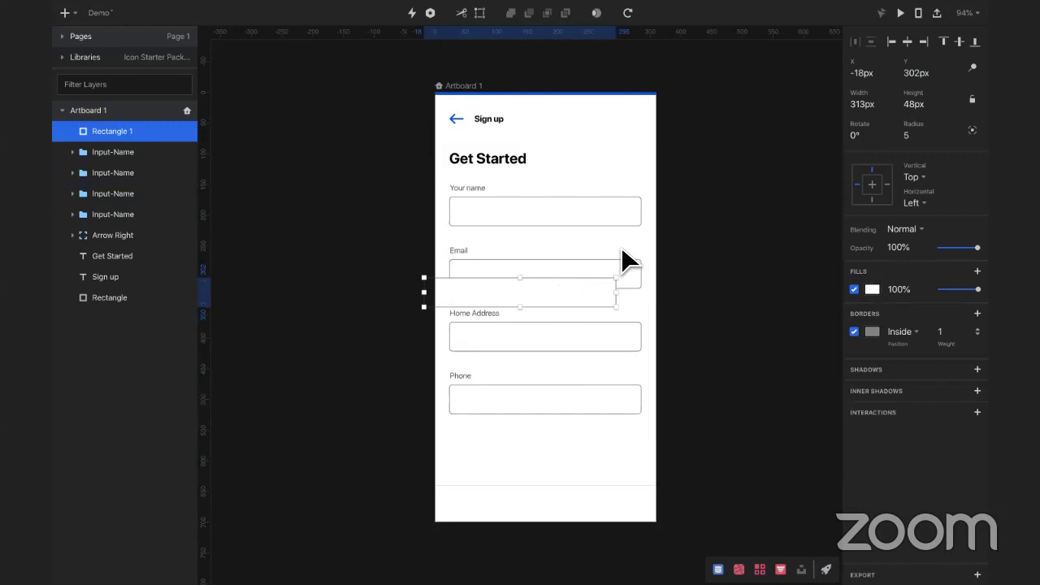
drag(584, 293, 606, 457)
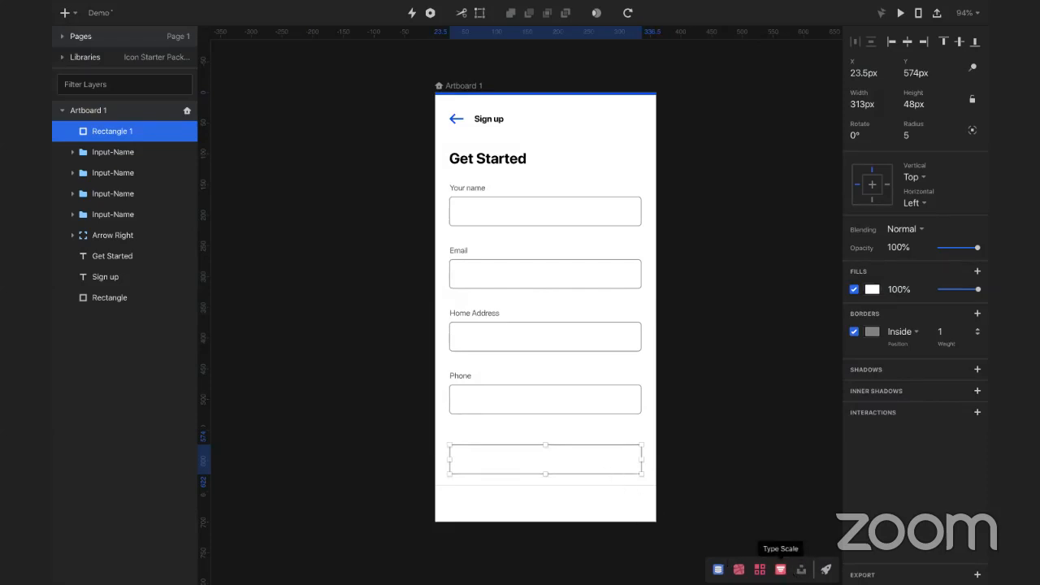
click(826, 570)
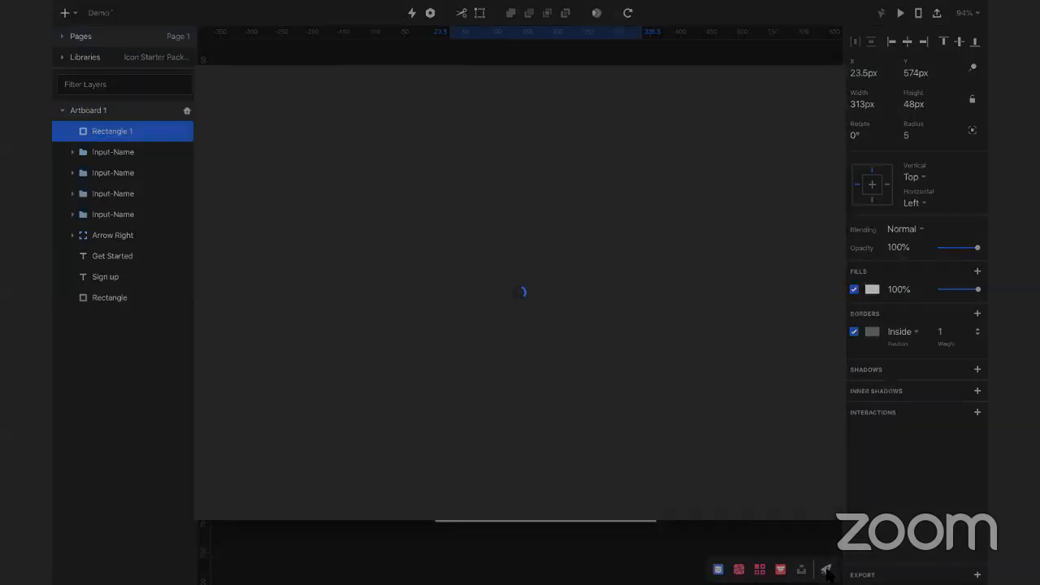
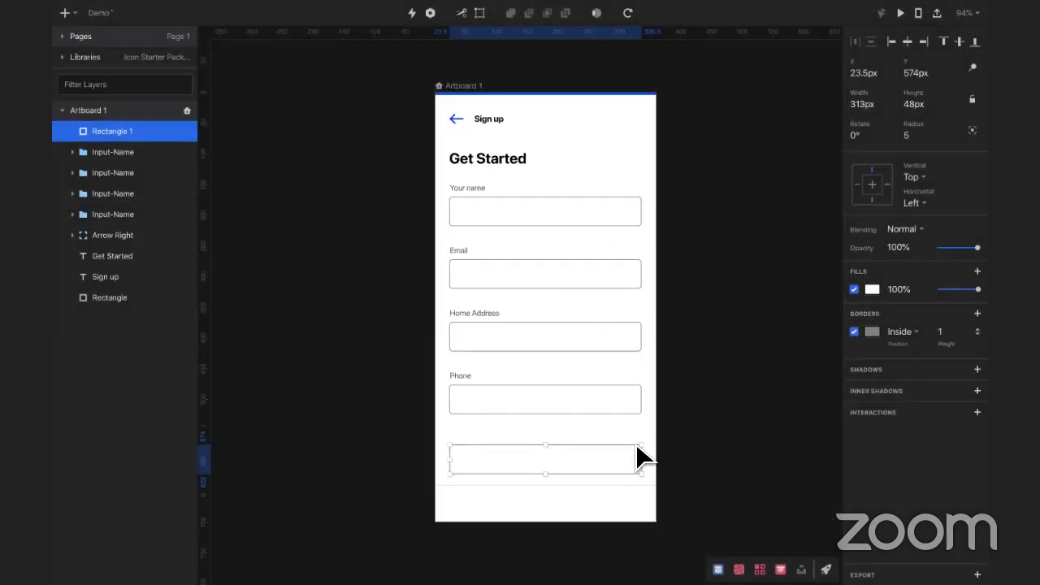
Step: Disable the copied rectangle's border and fill it with the blue sampled from the bar along the artboard's upper edge
click(853, 332)
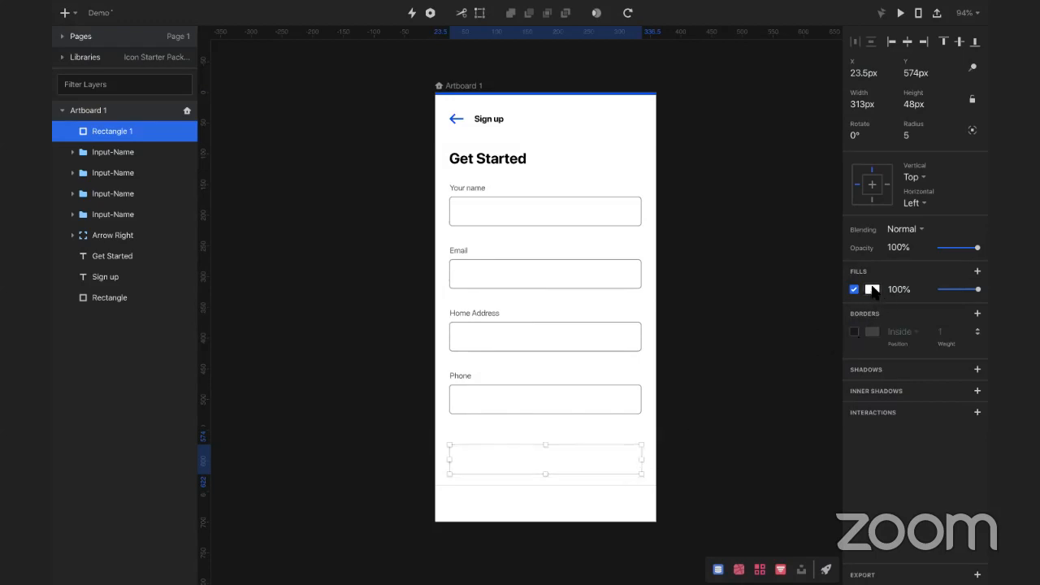
click(873, 290)
click(865, 518)
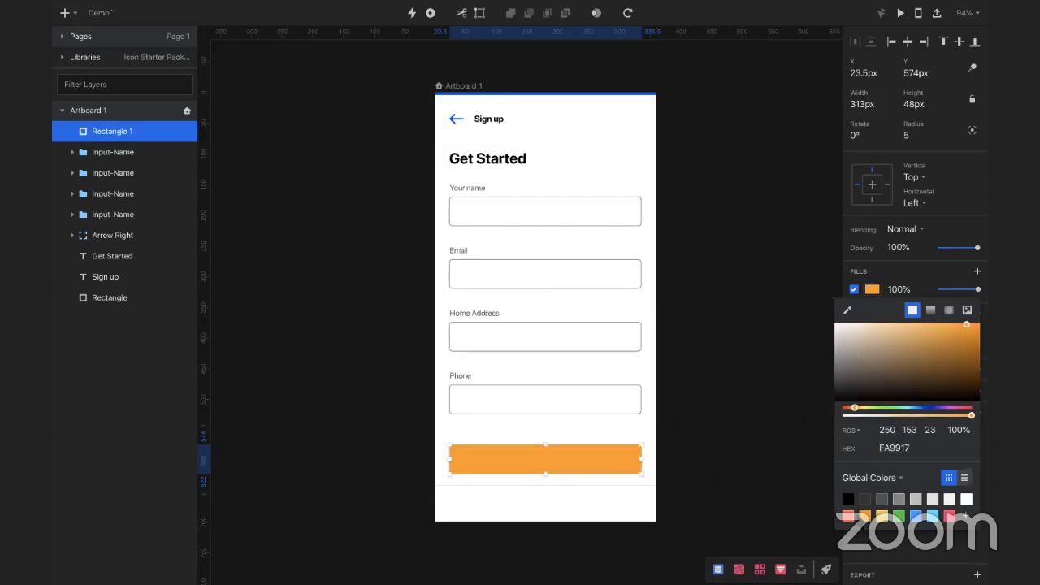
click(848, 310)
click(561, 102)
click(703, 303)
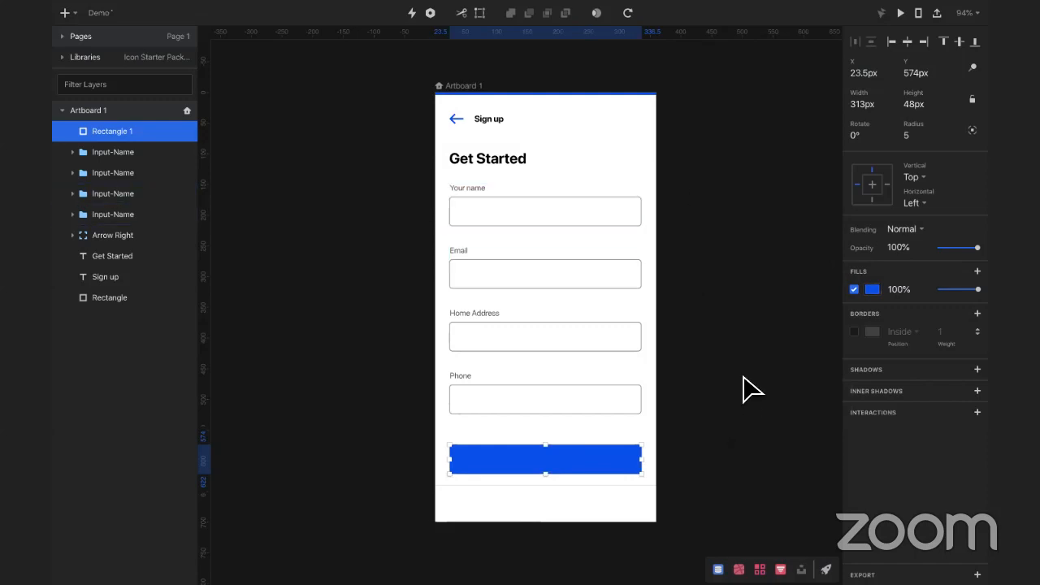
Step: Preview the screen with the blue button, check how it scrolls, and return to the canvas
click(901, 14)
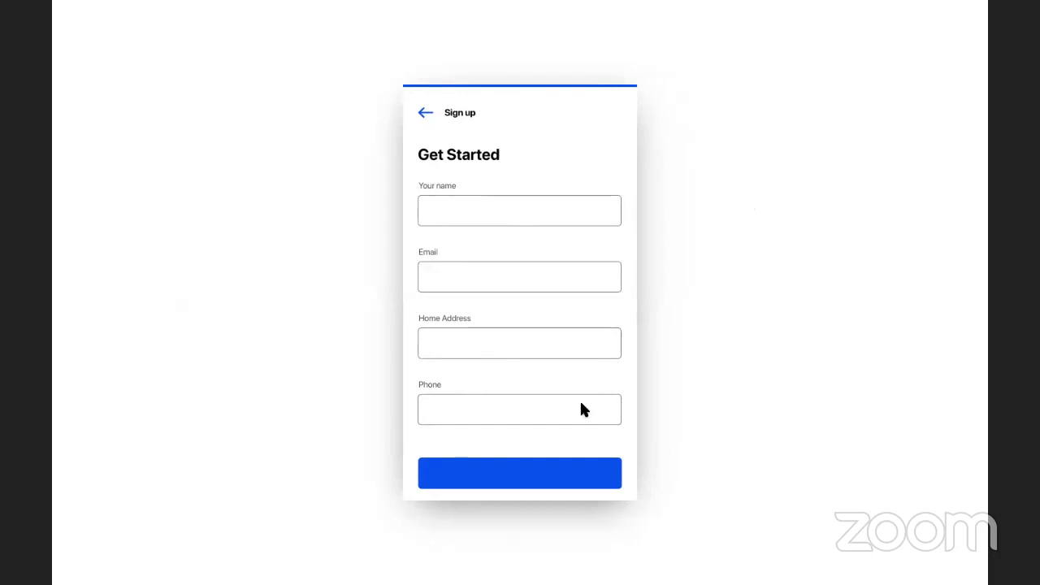
scroll(580, 402, down, 2)
scroll(580, 401, up, 2)
scroll(580, 401, down, 2)
scroll(580, 403, up, 2)
key(ctrl+Left)
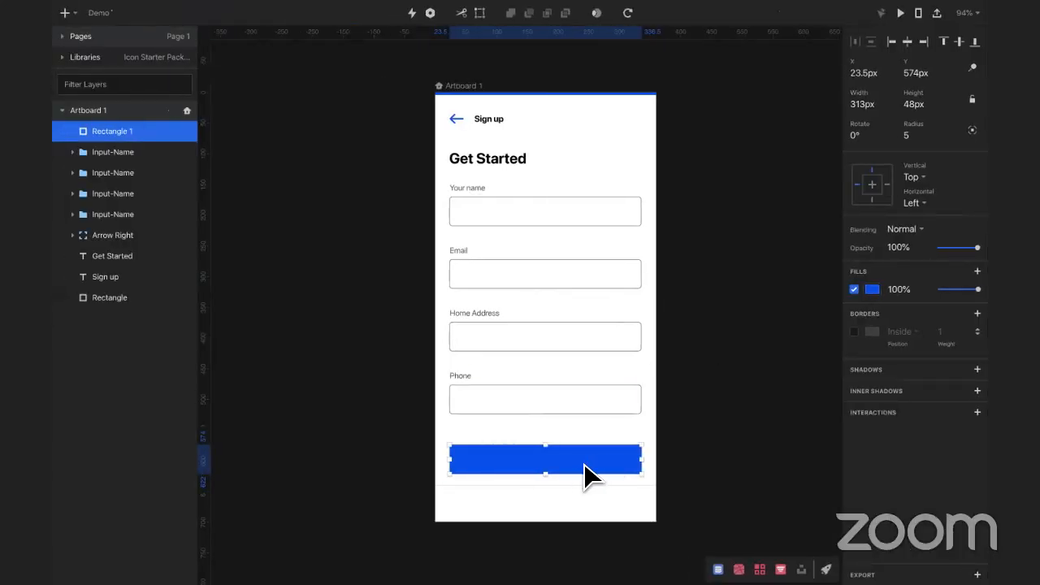
Step: Move the blue button rectangle closer to the Phone field, to Y 556 px
drag(592, 472, 590, 450)
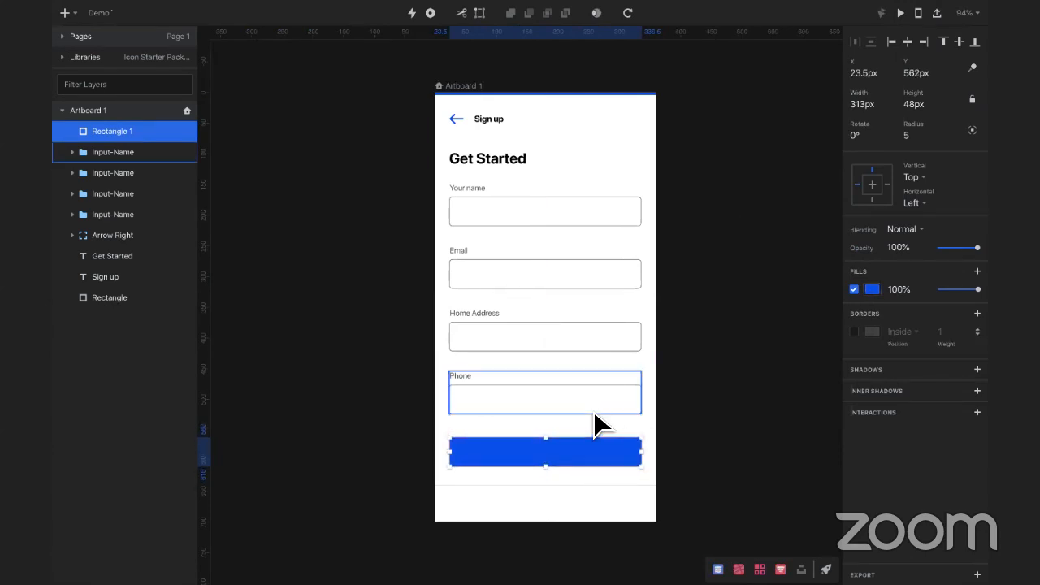
key(Up)
key(Up)
key(Up)
key(Up)
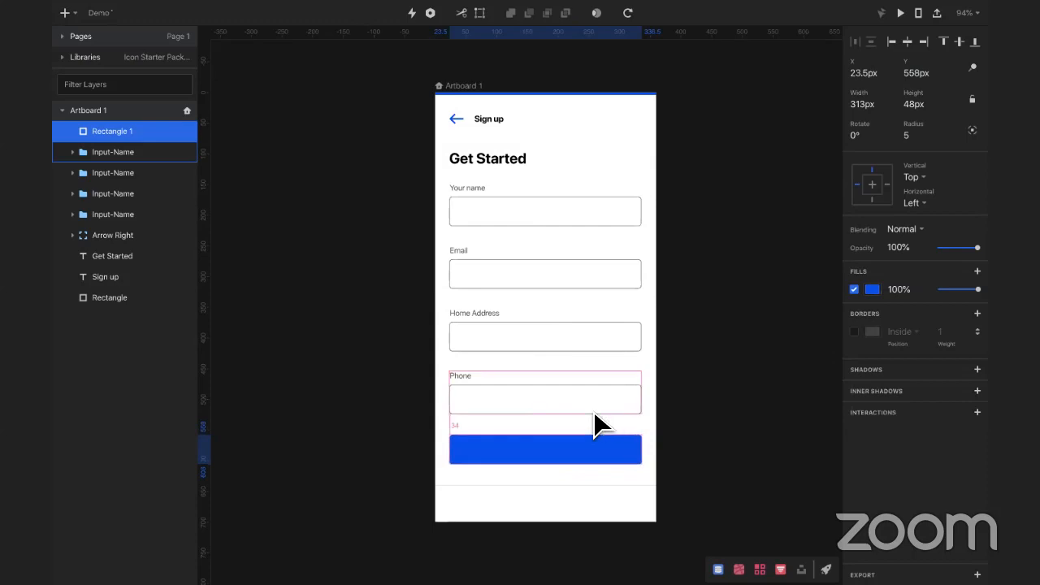
key(Up)
key(Up)
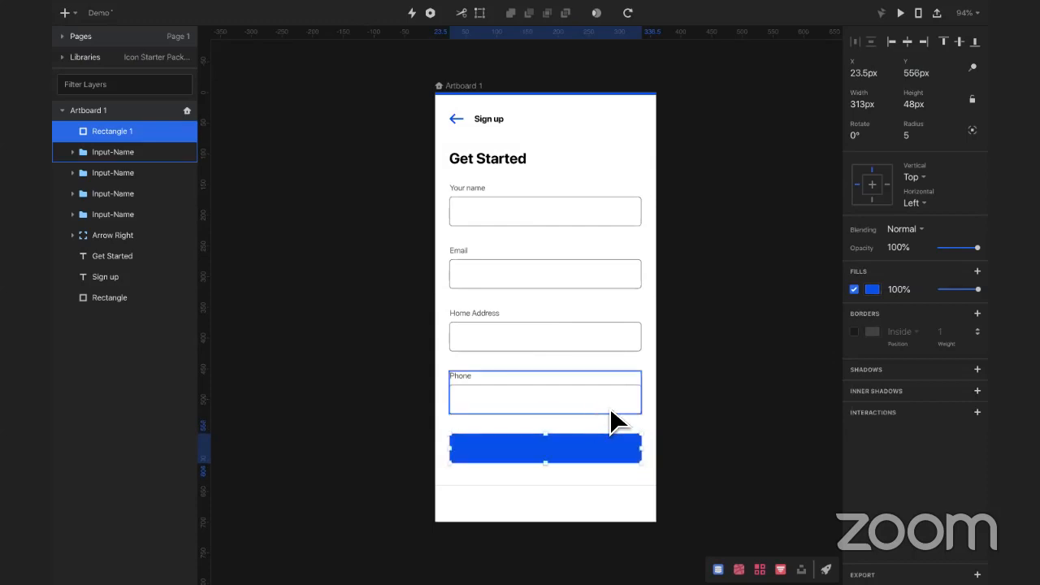
click(687, 425)
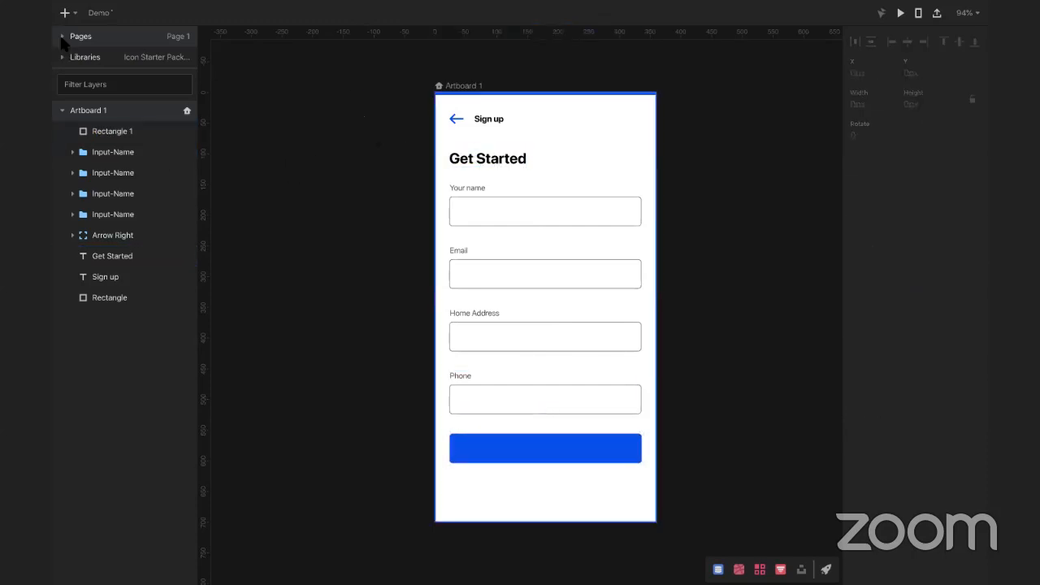
Step: Copy the "Sign up" header text and place the copy on the blue button at about X 156 px, Y 572 px
click(490, 120)
drag(490, 119, 557, 425)
key(super+x)
key(super+v)
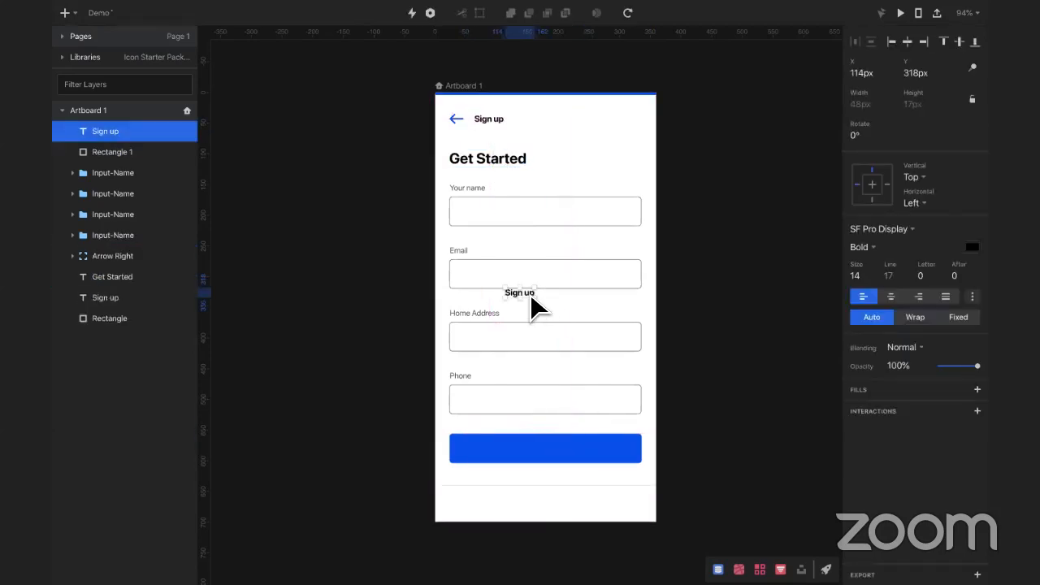
drag(525, 297, 557, 455)
Step: Change the copied text to "Sign up & Continue" and centre it horizontally on the artboard
double_click(553, 450)
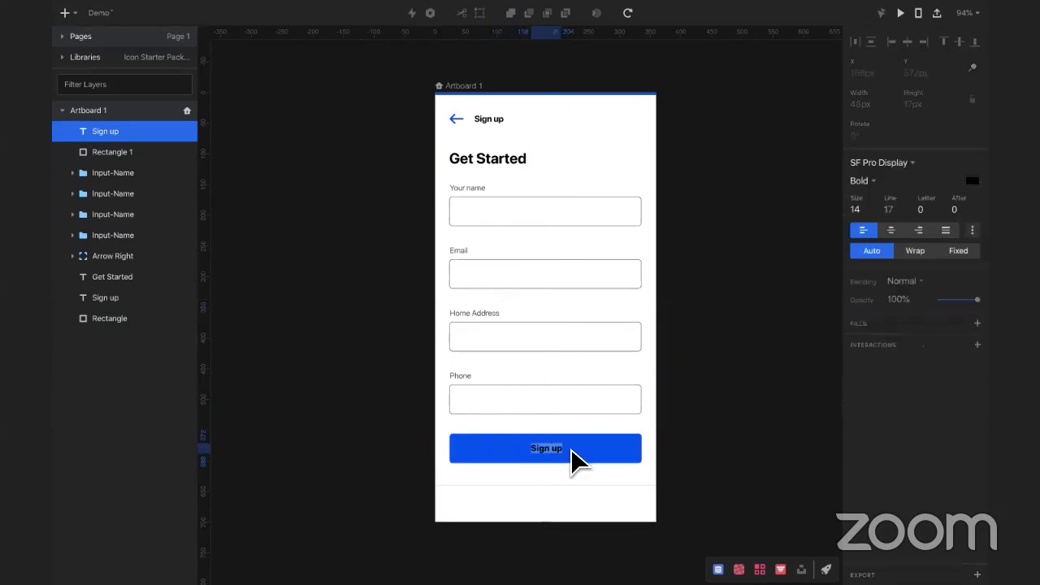
key(Right)
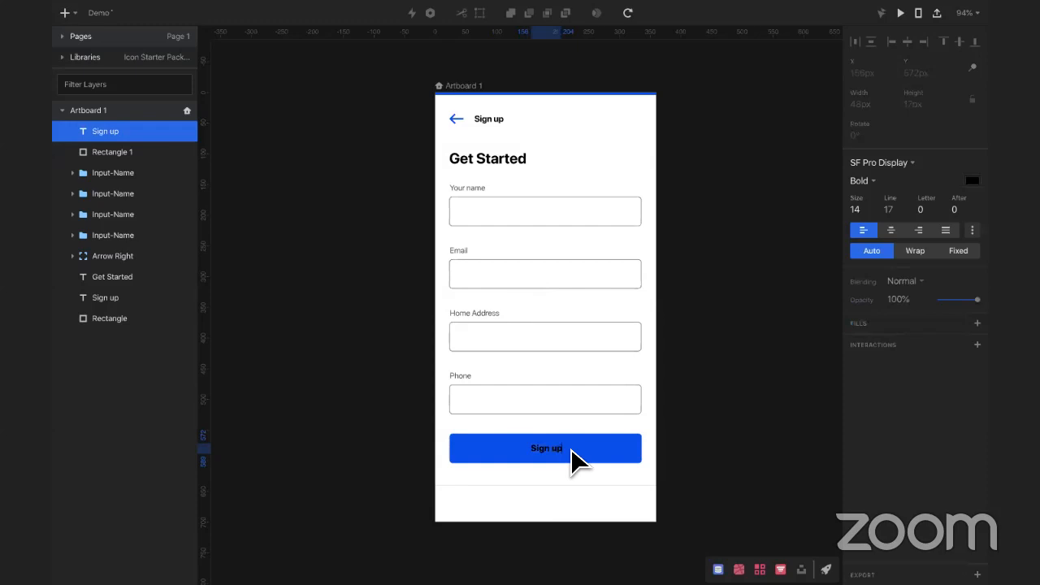
text(& Continue)
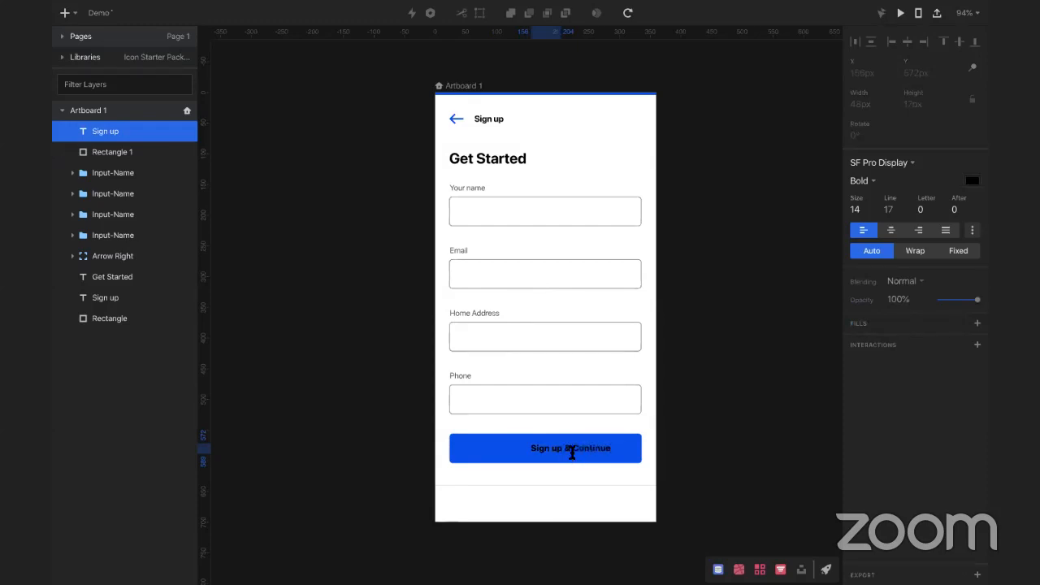
key(Escape)
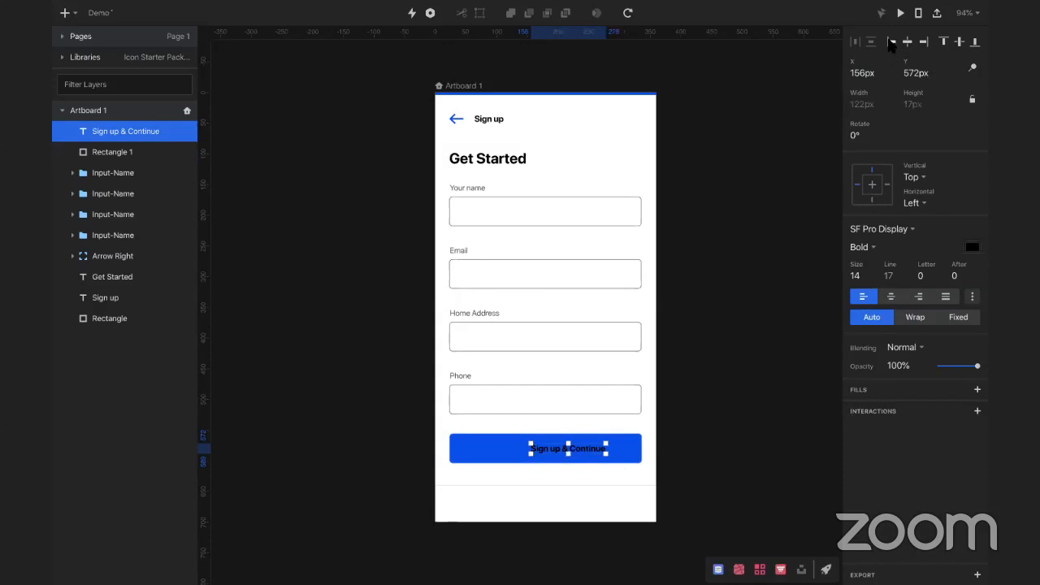
click(908, 42)
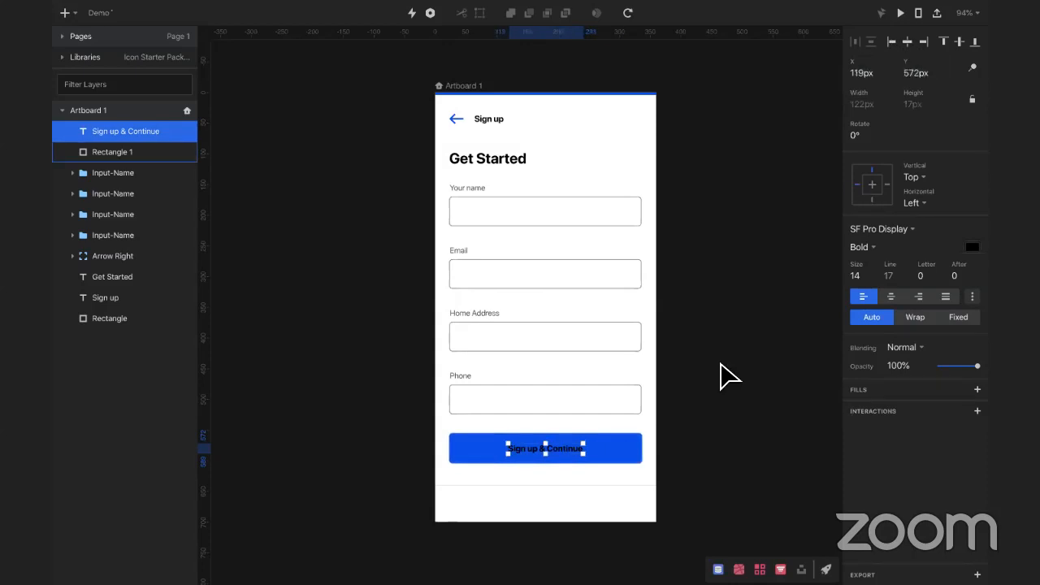
Step: Set the button label's text colour to white, FFFFFF
click(972, 247)
text(FFFFFF)
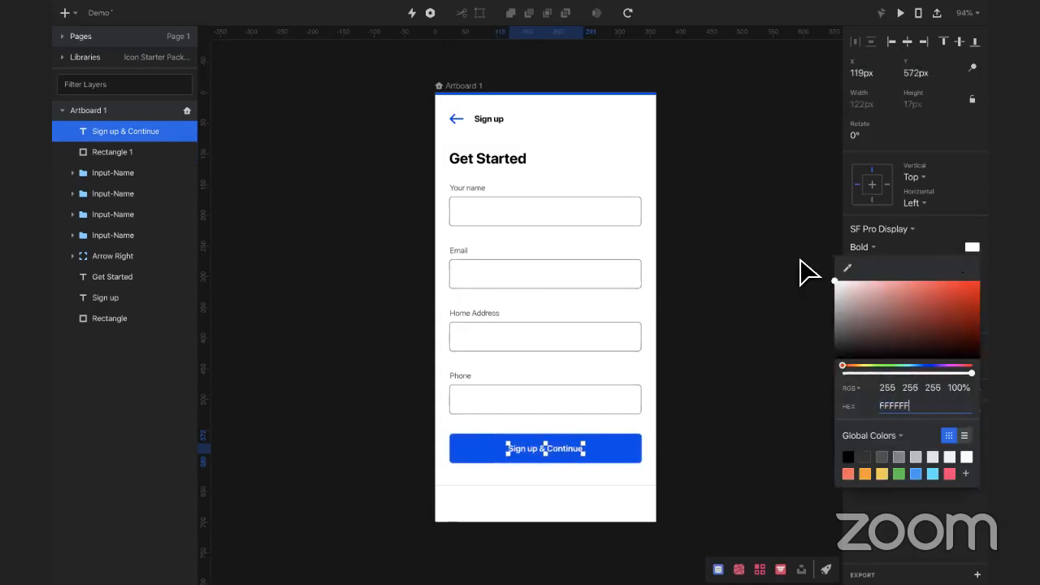
click(755, 325)
click(622, 477)
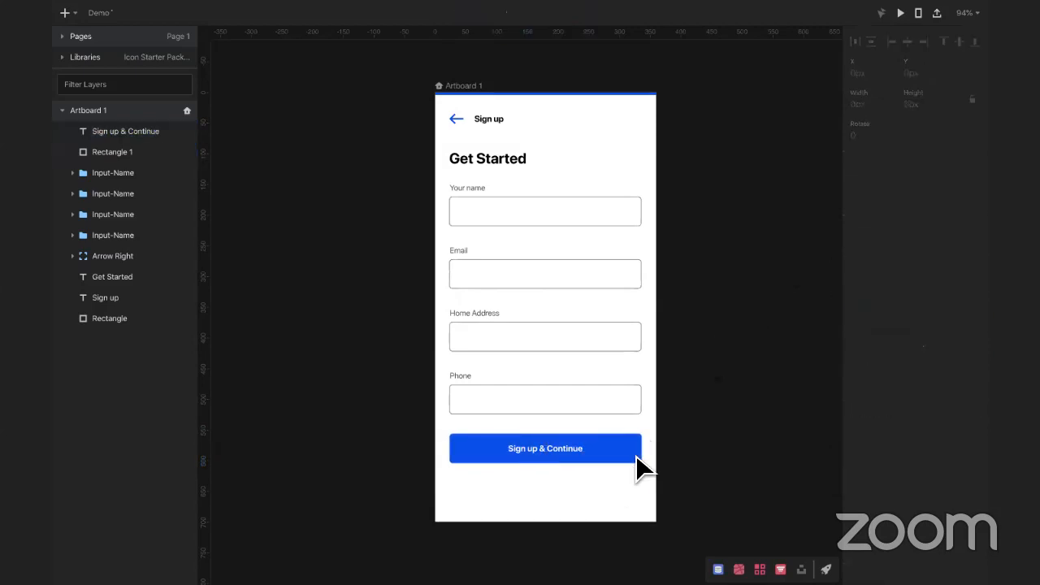
Step: Add a shadow to the blue button rectangle and colour it with the blue sampled from the button, 0747EC
click(572, 453)
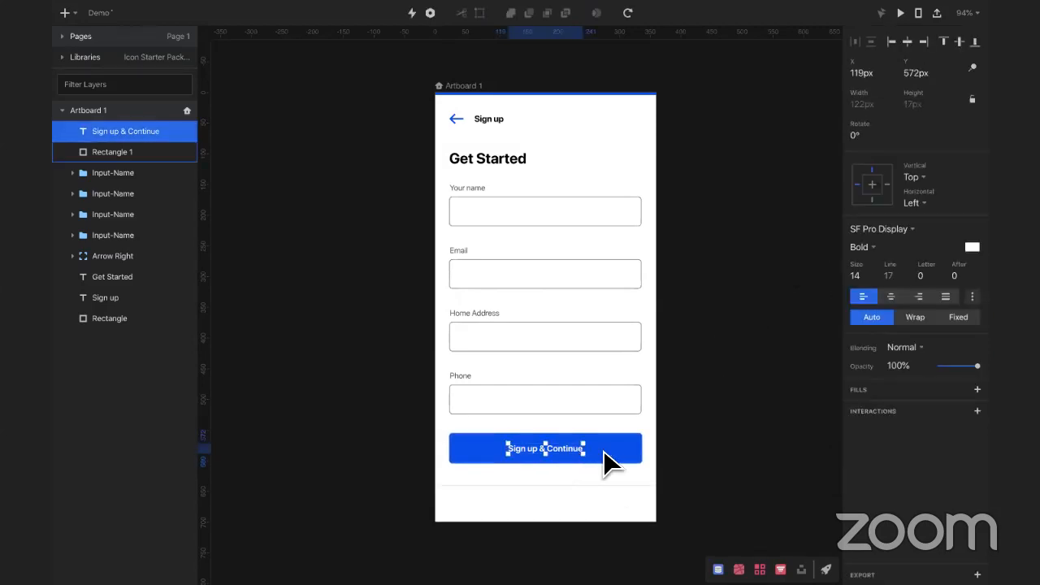
click(605, 461)
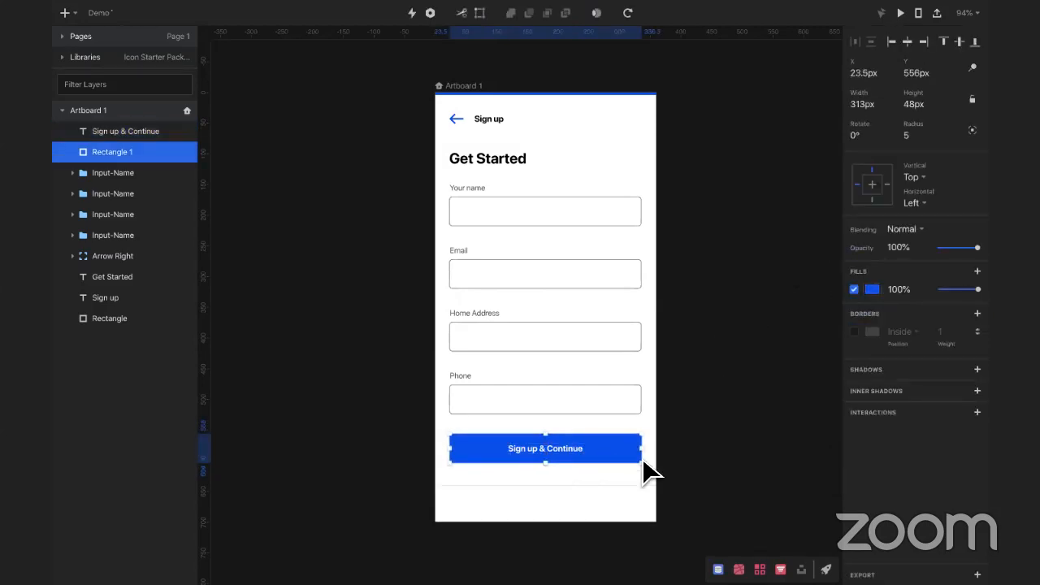
click(978, 370)
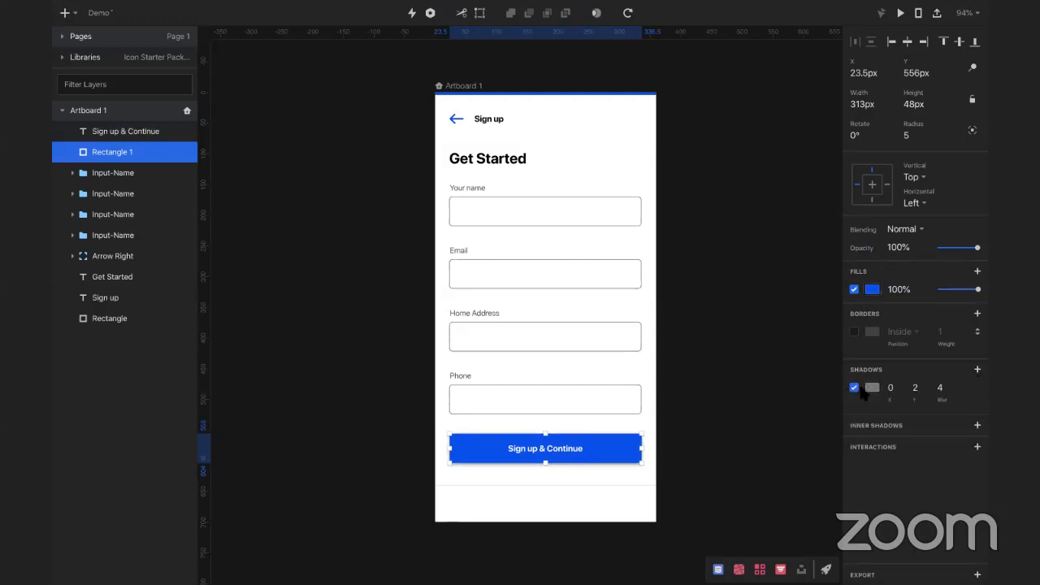
click(872, 387)
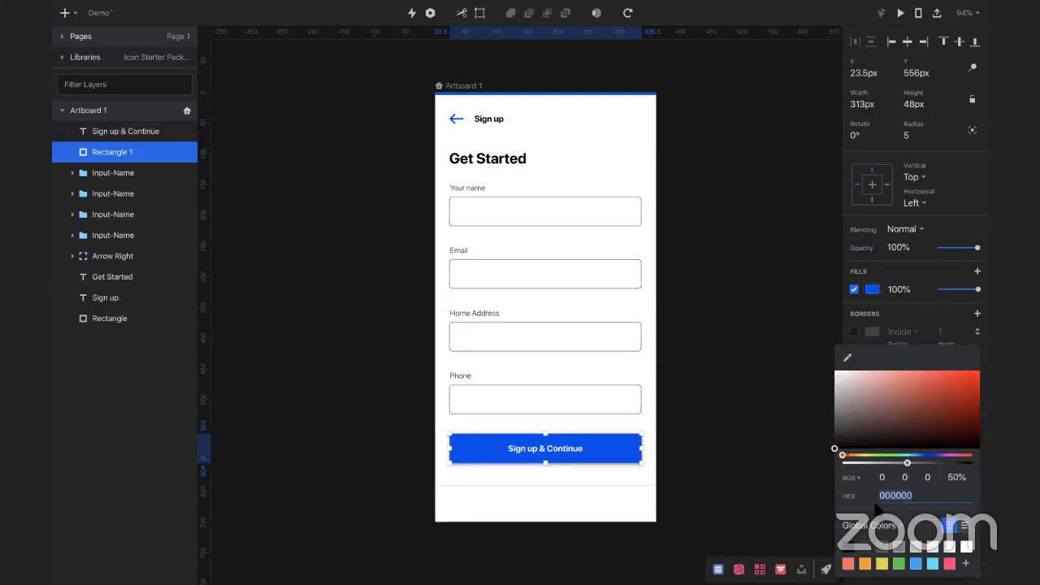
click(848, 357)
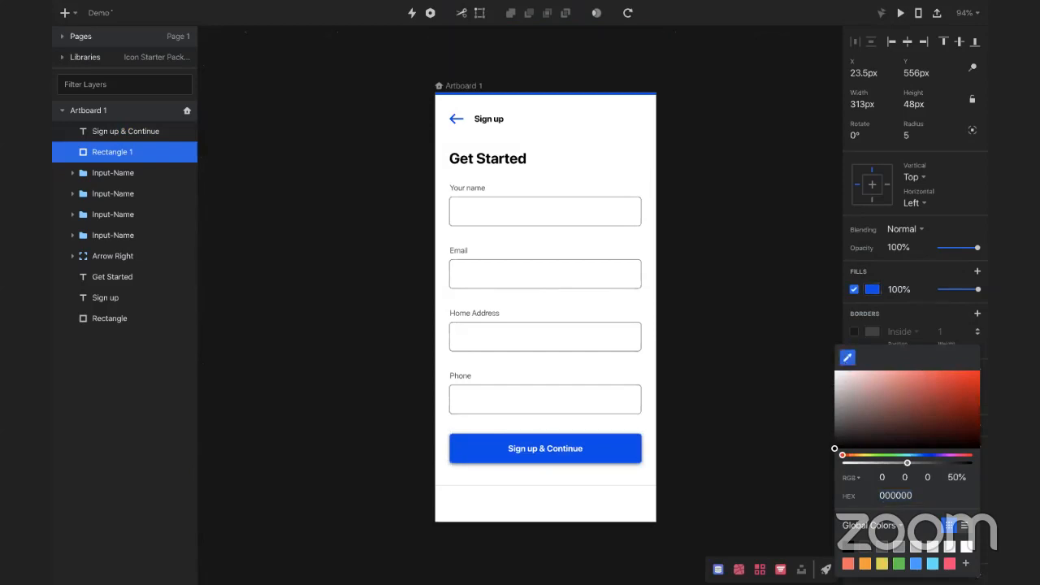
click(624, 439)
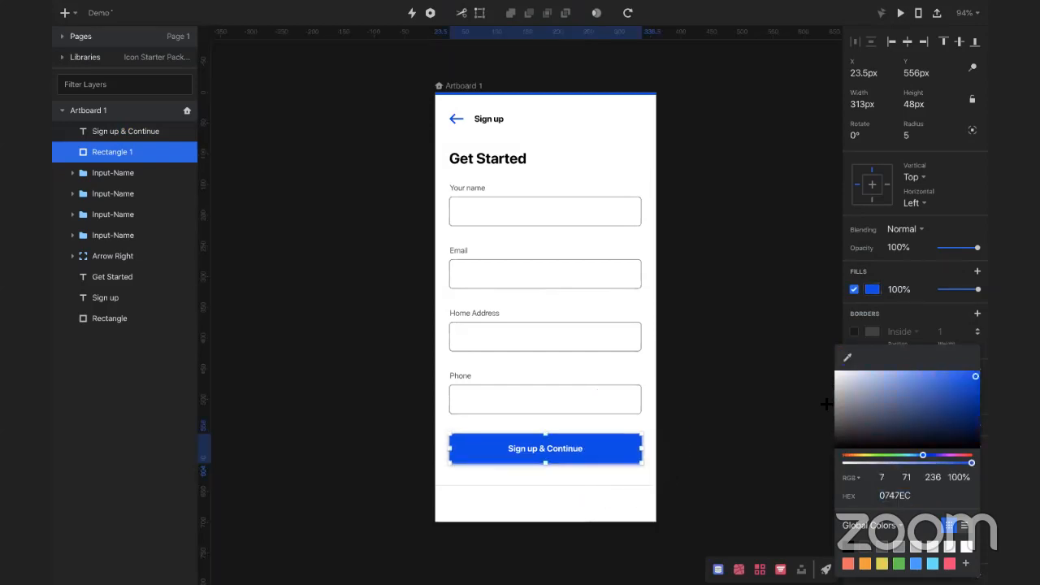
click(934, 326)
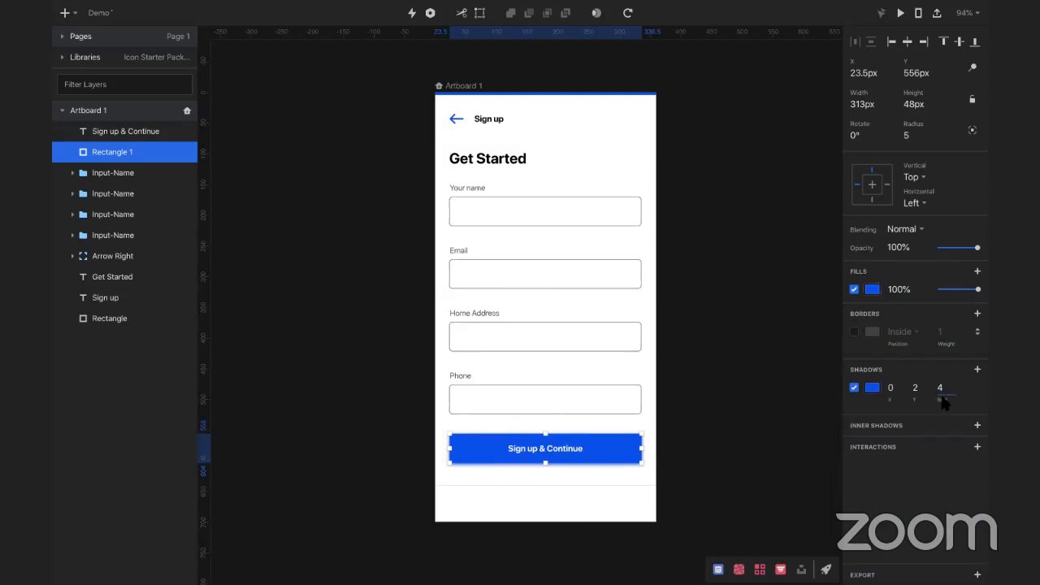
Step: Set the blur of the button's shadow to 8
click(949, 388)
key(BackSpace)
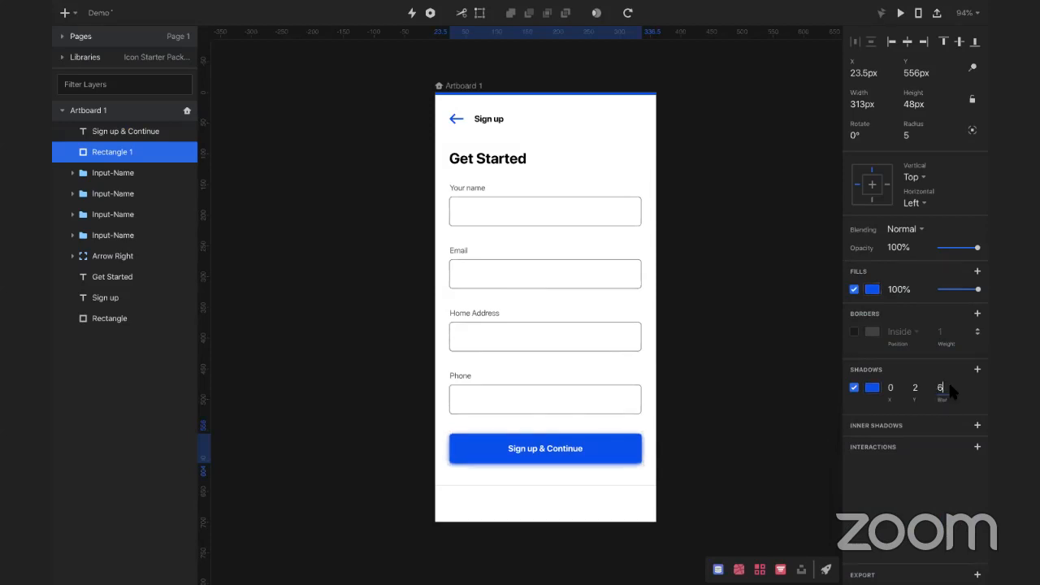
text(8)
Step: Set the button shadow's Y offset to 10 and lower its colour's opacity to 31%
click(916, 389)
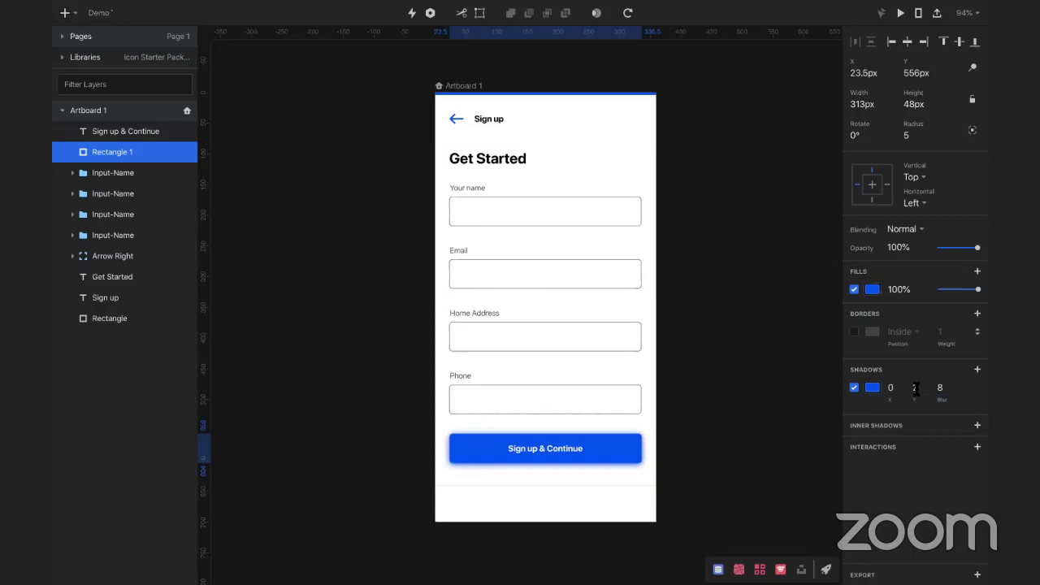
key(Up)
key(Up)
key(Up)
key(Up)
key(Up)
key(Up)
key(Up)
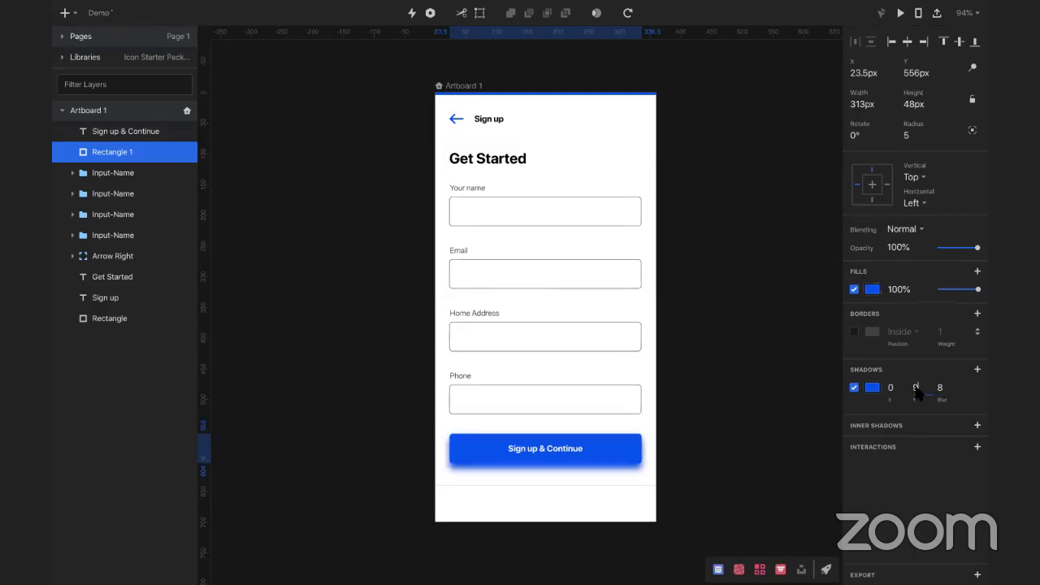
key(Up)
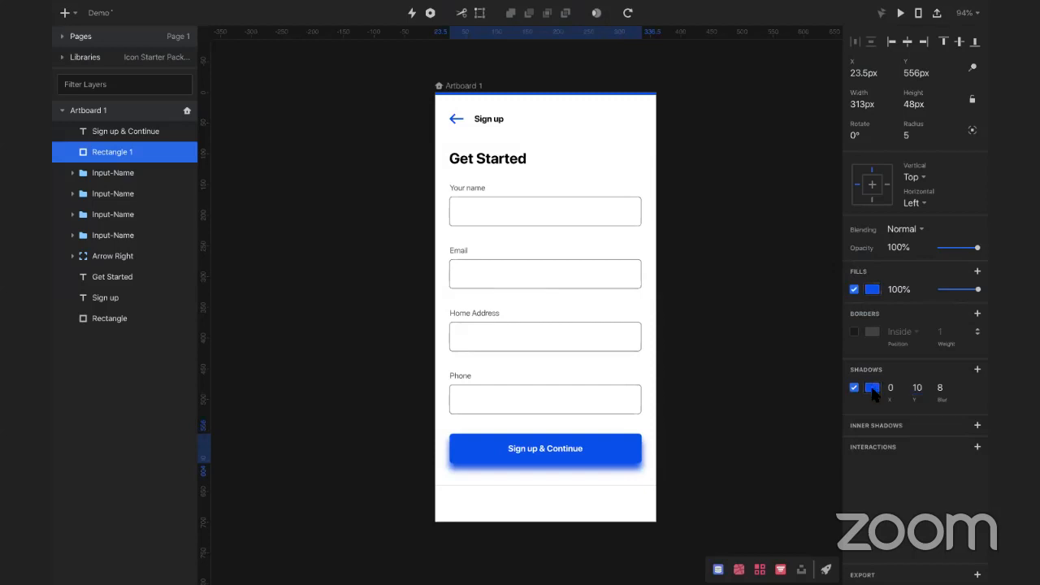
click(873, 391)
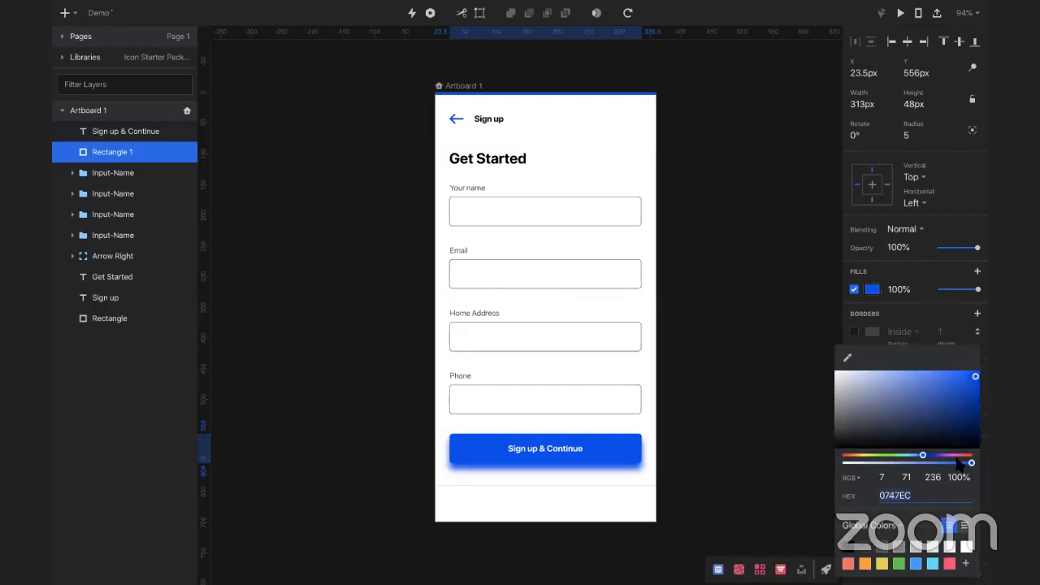
drag(963, 462, 883, 462)
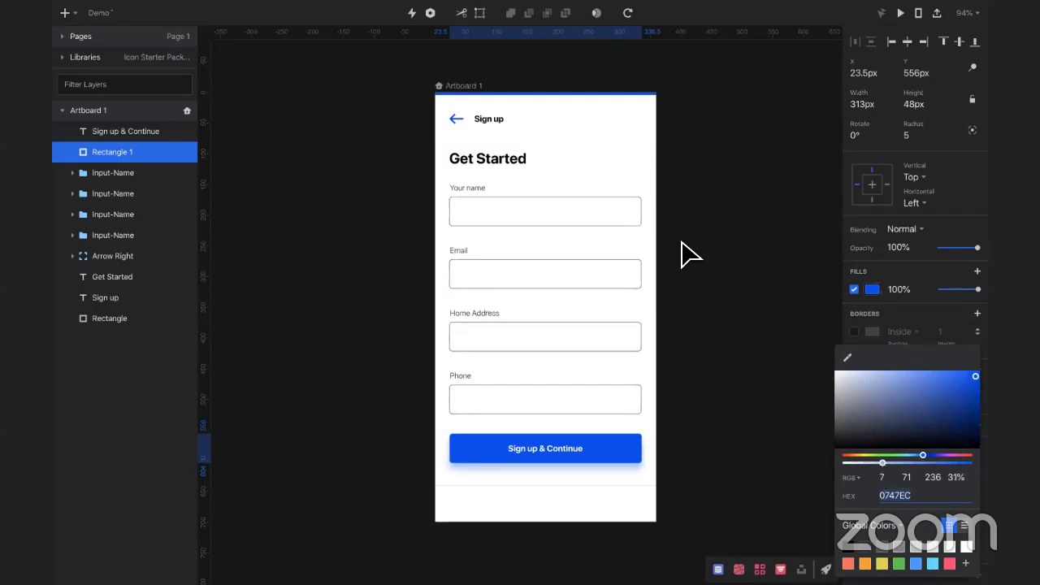
Step: Shorten the artboard to a height of 640 px, preview the screen and return to the canvas
click(477, 86)
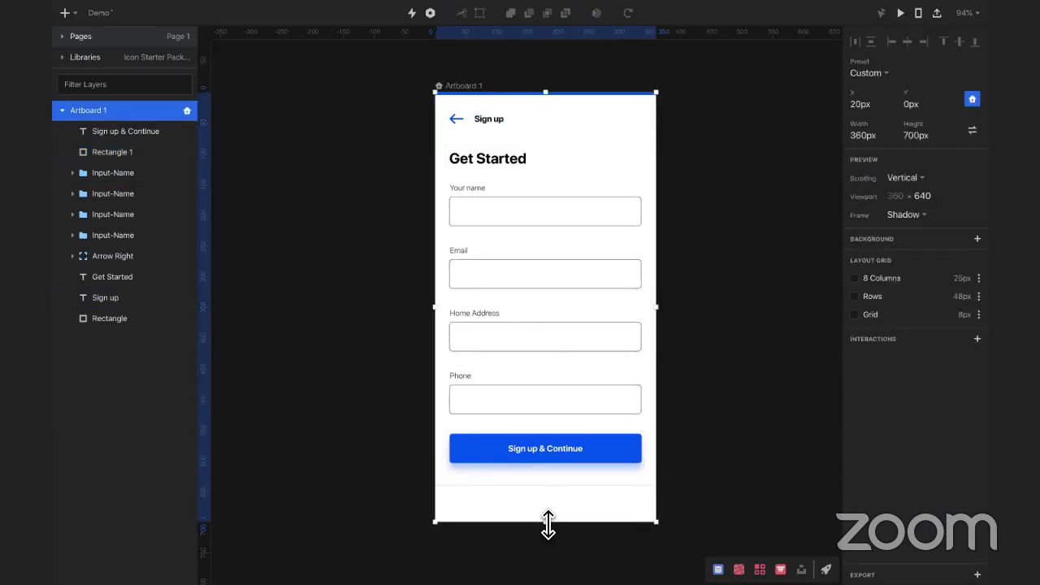
drag(546, 523, 554, 486)
key(super+p)
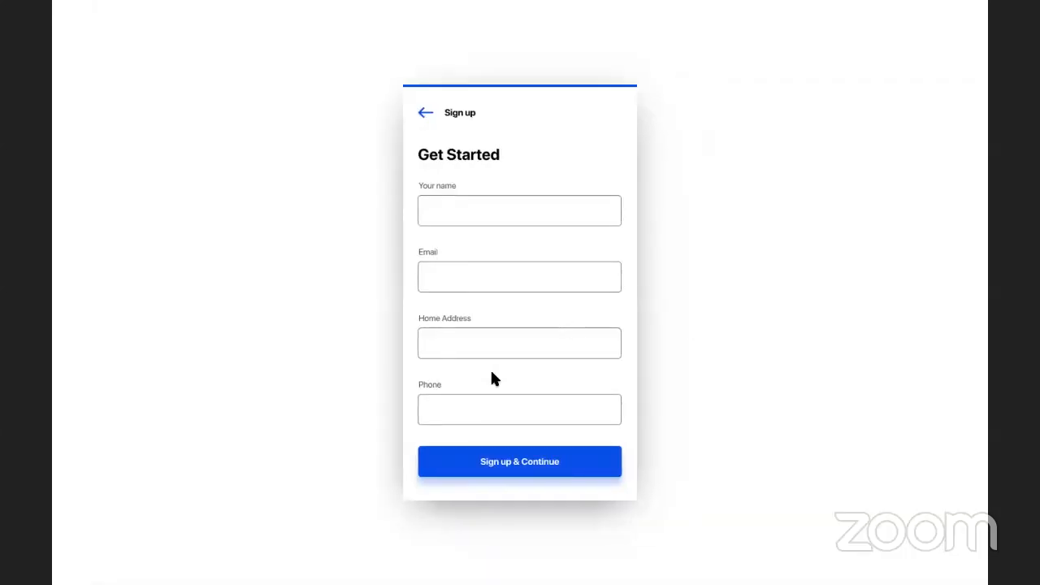
key(Escape)
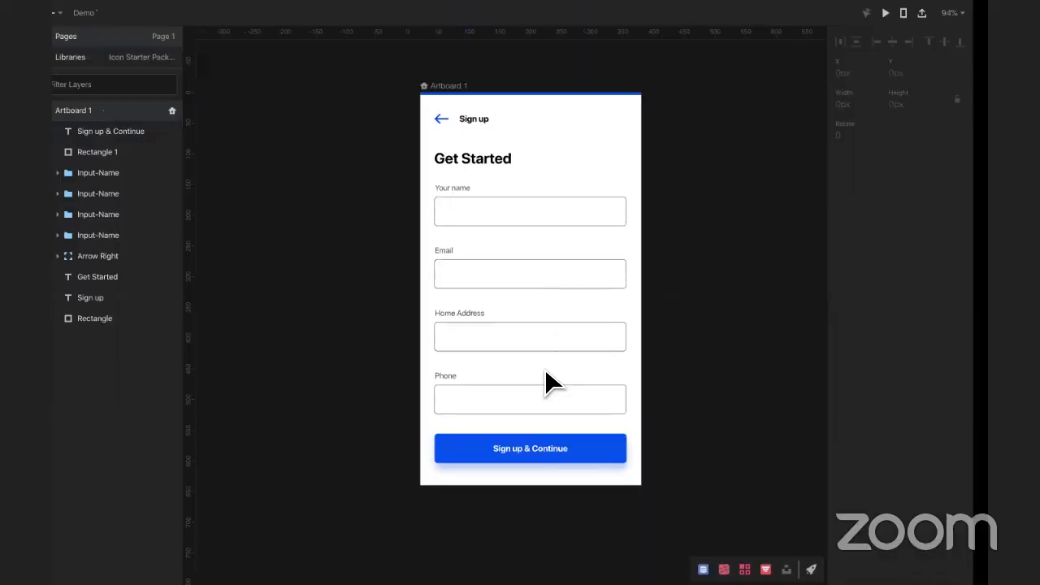
Step: Duplicate the sign-up artboard and place the copy beside the original at X 450 px, Y 0 px
scroll(678, 174, right, 5)
scroll(678, 174, up, 1)
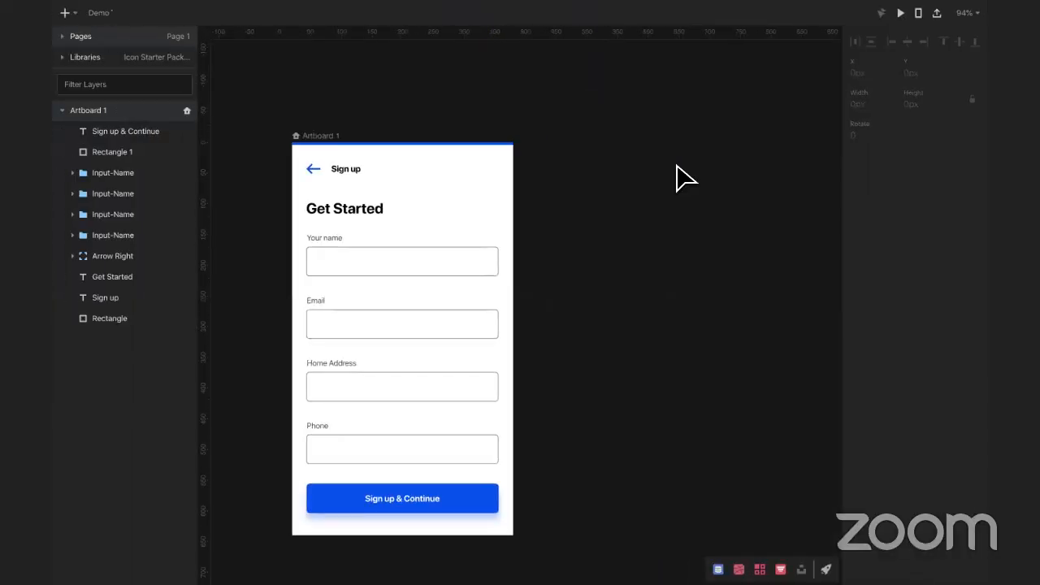
click(299, 119)
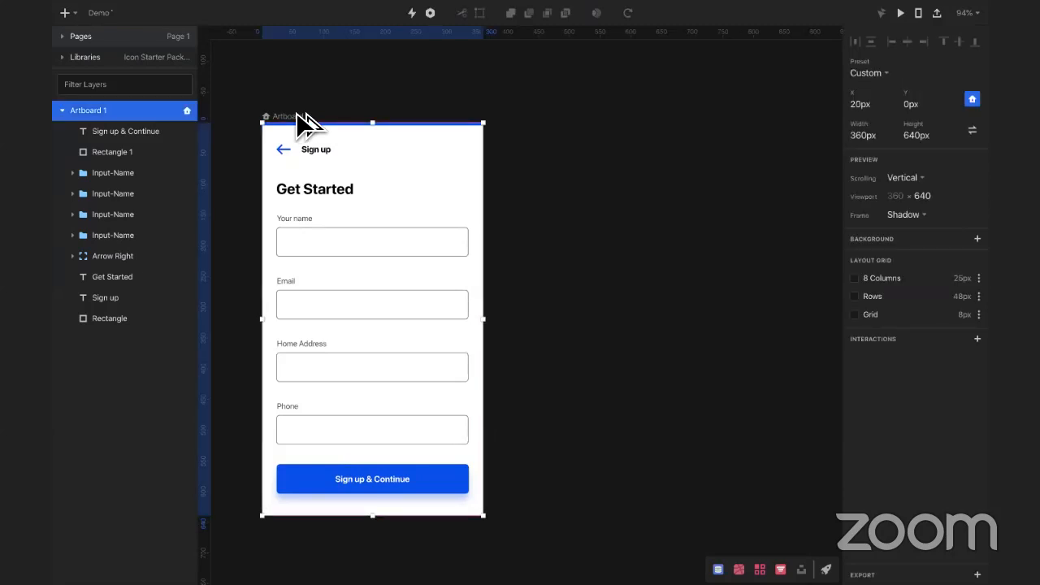
drag(297, 114, 564, 120)
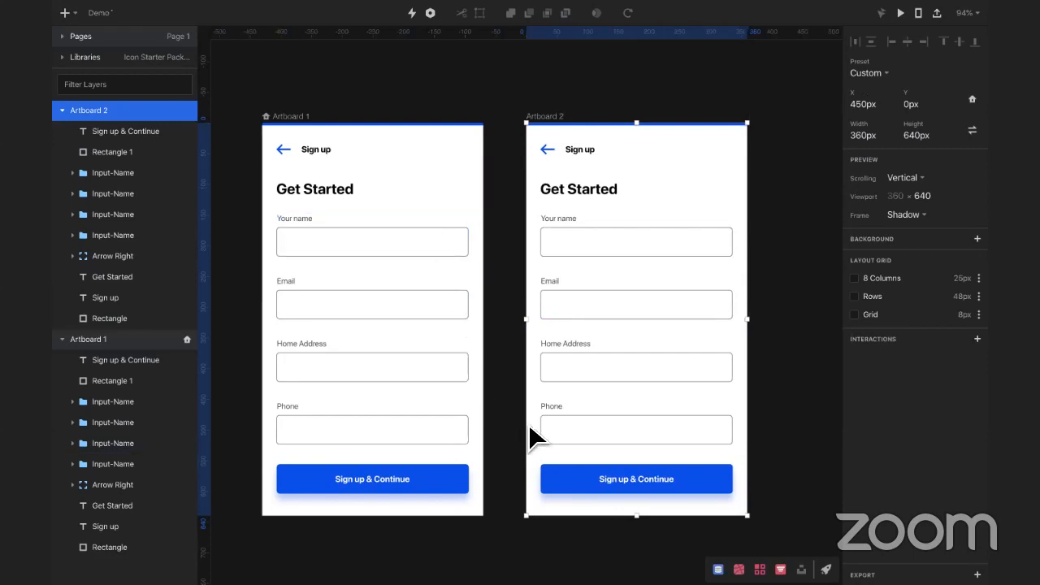
Step: Set the opacity of the duplicate artboard's "Get Started" heading and four input groups to 0%
click(601, 194)
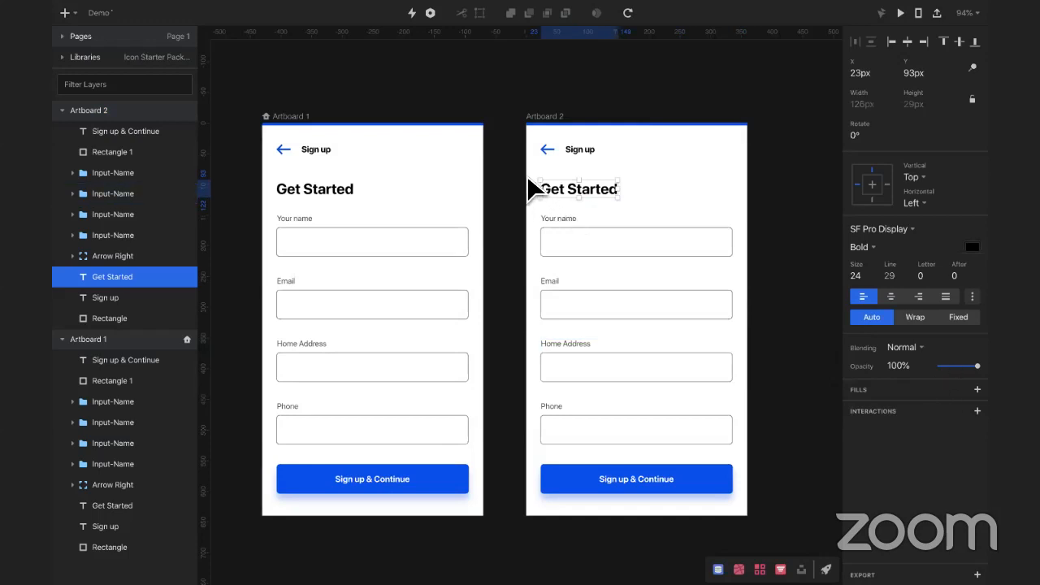
drag(527, 179, 683, 444)
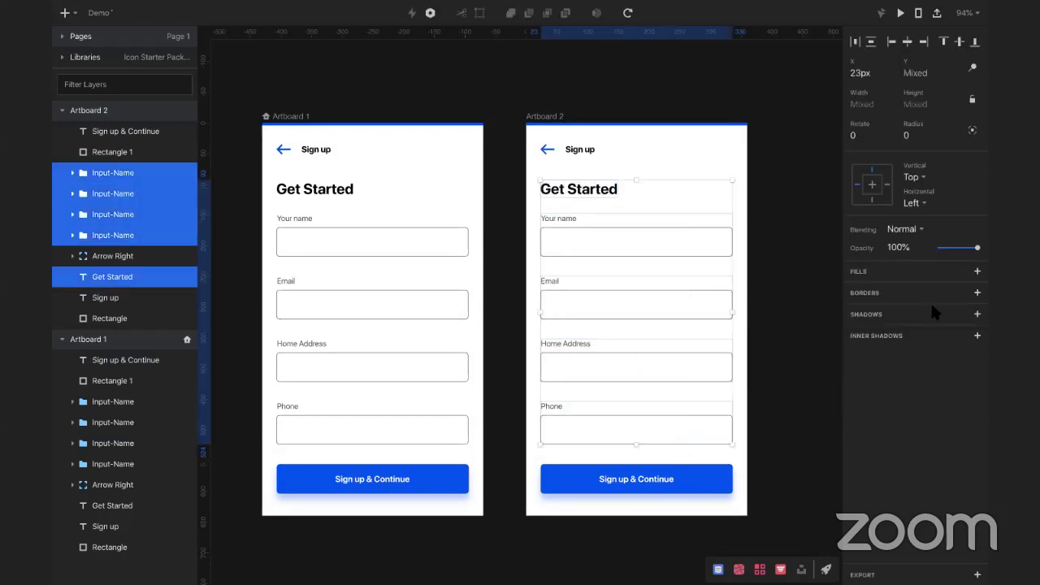
drag(975, 248, 921, 253)
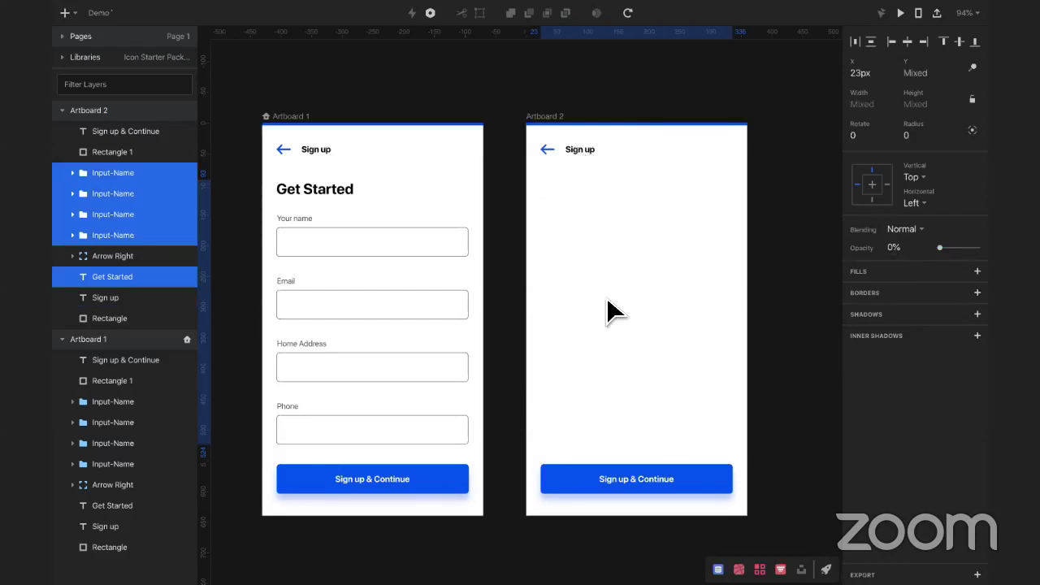
Step: Make the back arrow and the "Sign up" title on Artboard 2 fully transparent
drag(530, 140, 585, 162)
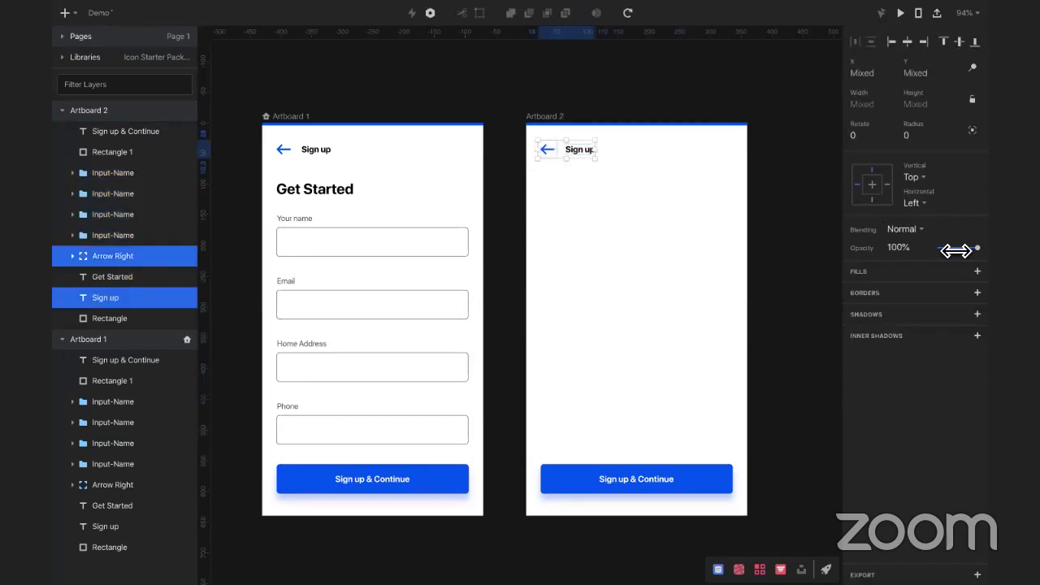
drag(955, 249, 914, 250)
click(568, 329)
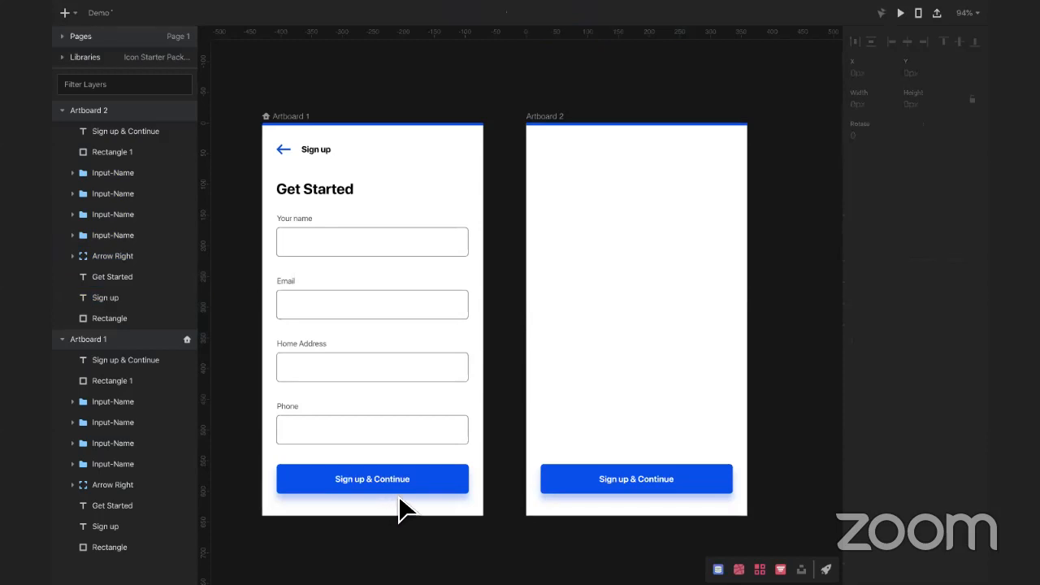
Step: Group Artboard 1's "Sign up & Continue" text with its blue rectangle and name the group btn_Submit
click(290, 118)
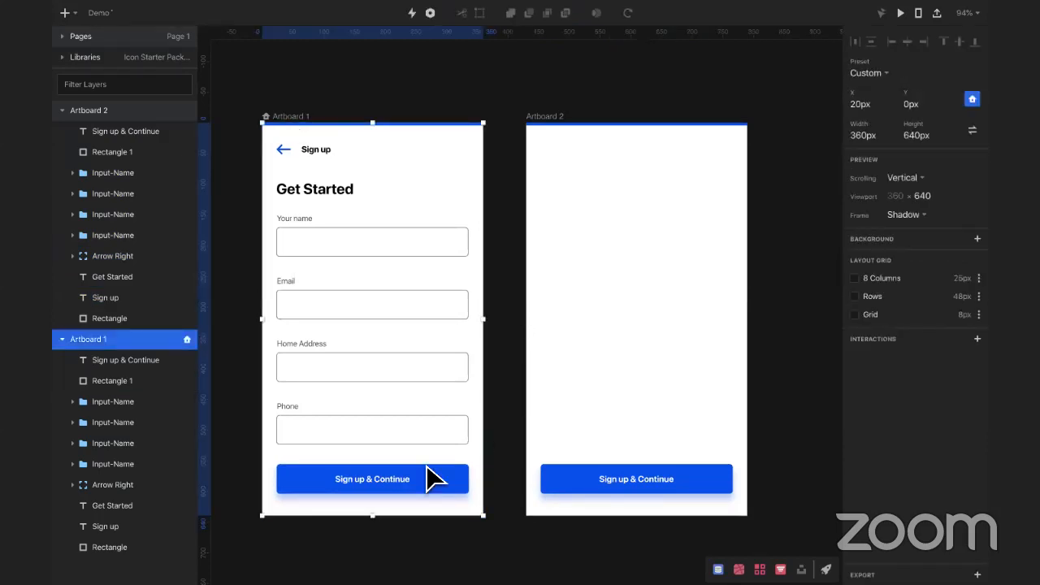
click(399, 478)
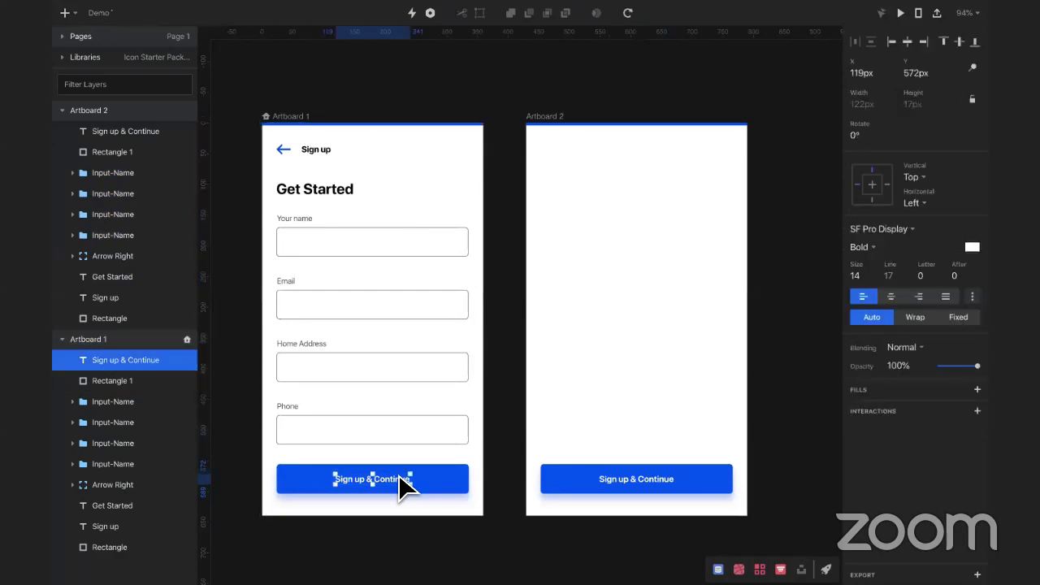
shift+click(452, 487)
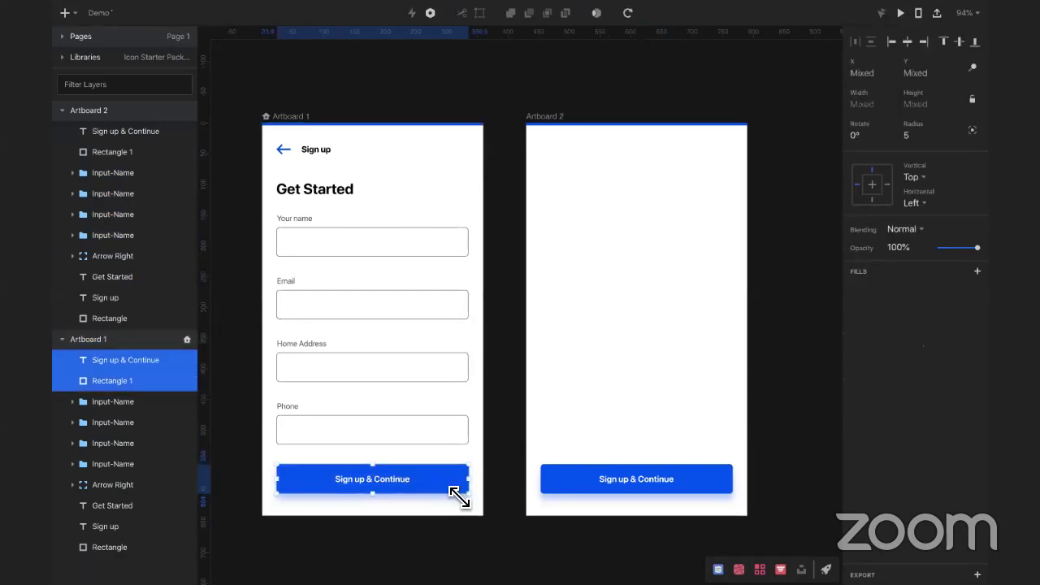
key(ctrl+g)
double_click(103, 361)
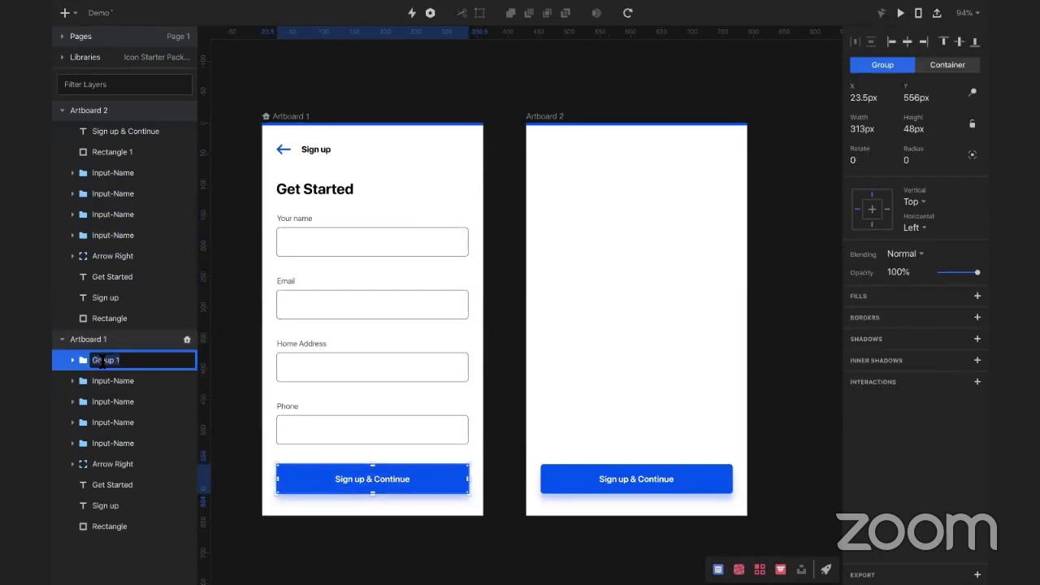
text(btn_S)
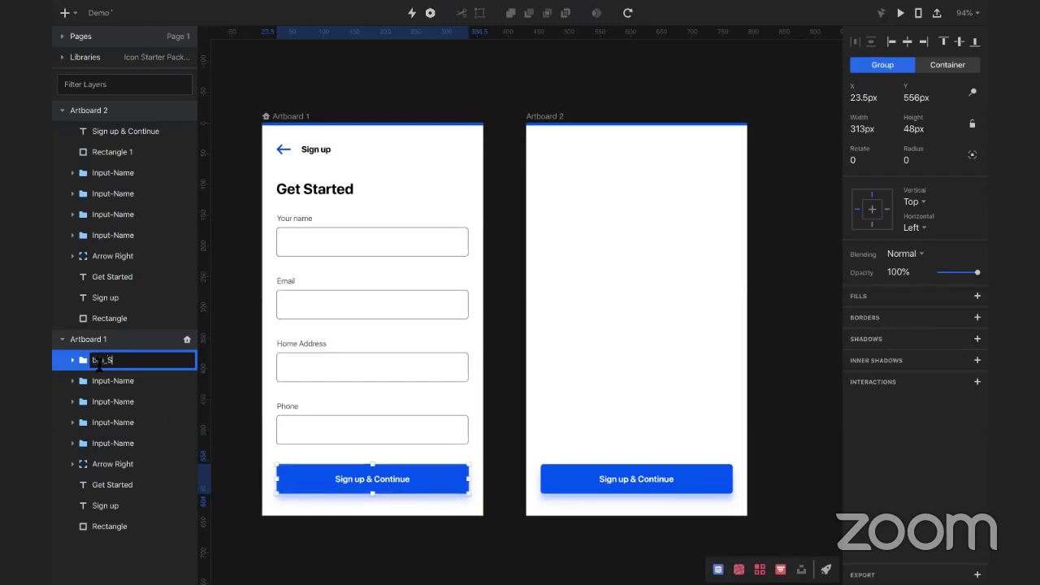
text(ubmit)
key(Return)
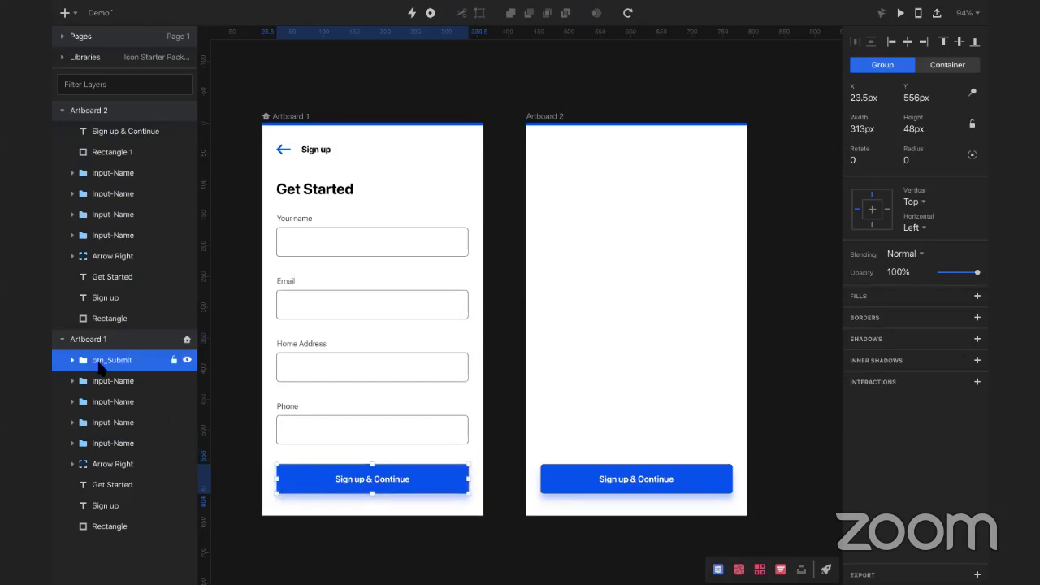
Step: Group Artboard 2's "Sign up & Continue" text with its button rectangle and name the group btn_Submit
click(608, 485)
shift+click(713, 487)
key(ctrl+g)
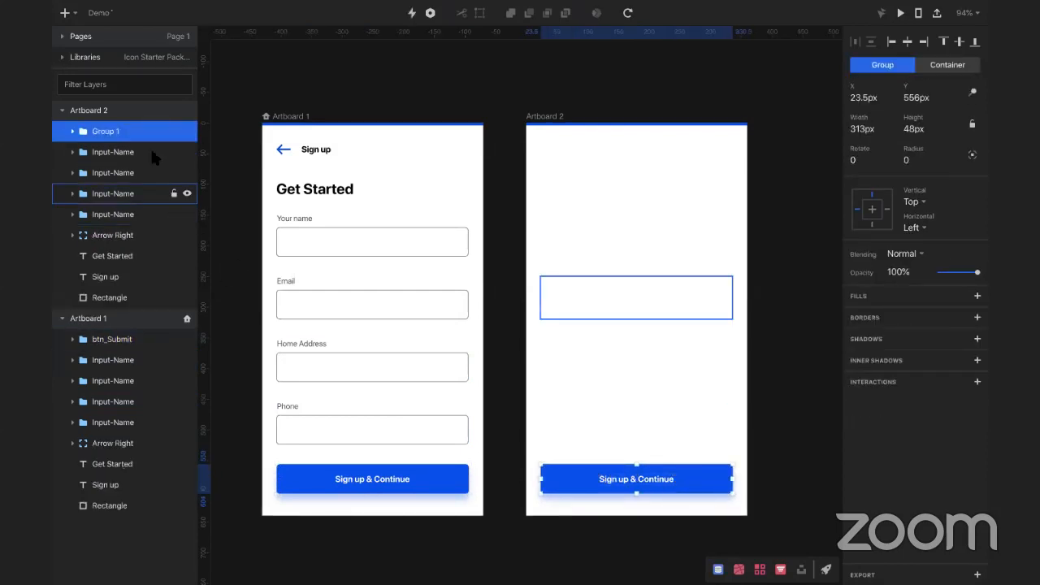
double_click(112, 131)
text(btn_Submit)
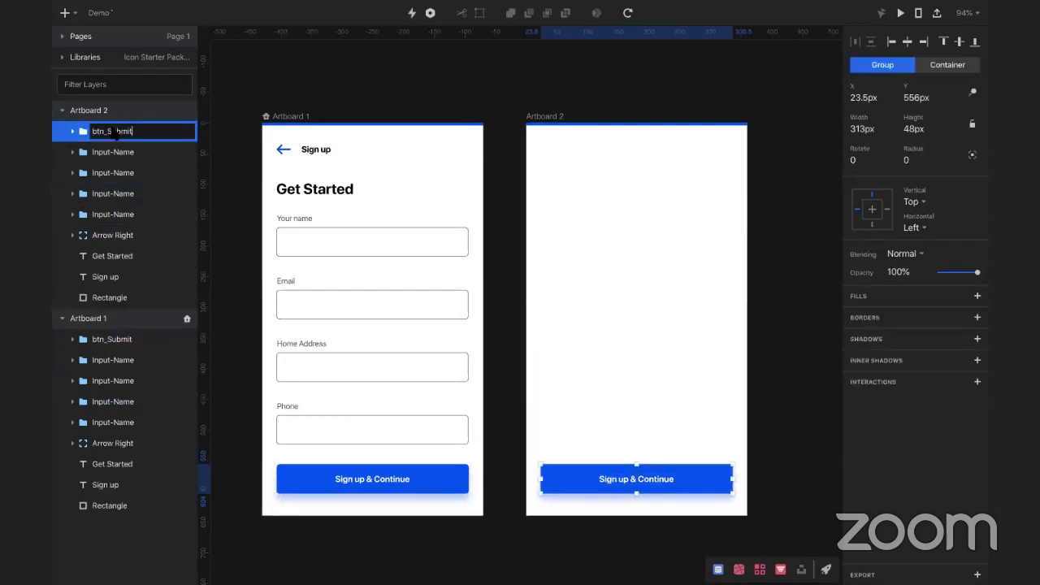
key(Return)
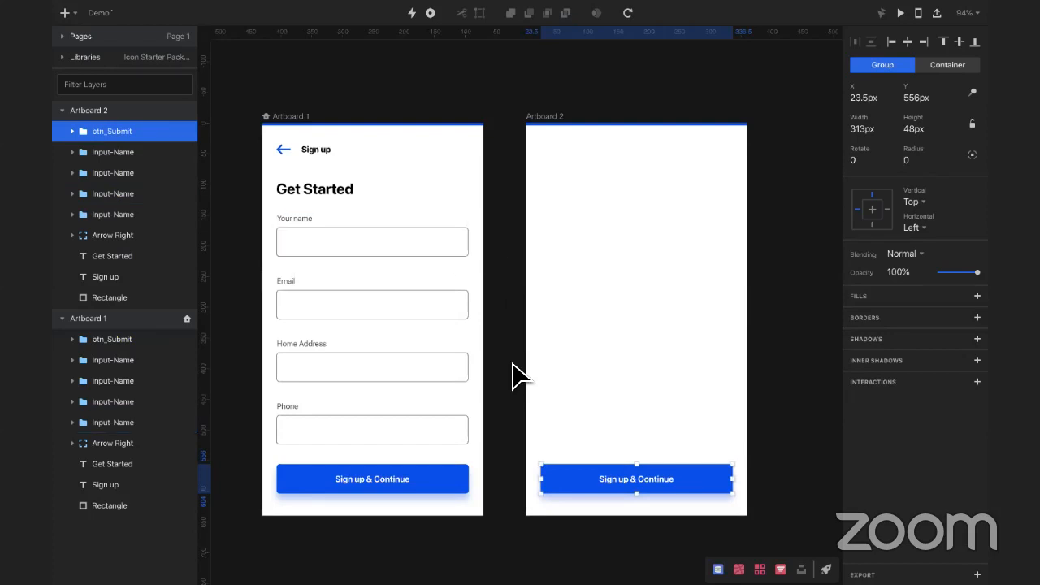
Step: Link Artboard 1's btn_Submit group to Artboard 2 with a Click trigger and a Motion transition
click(447, 480)
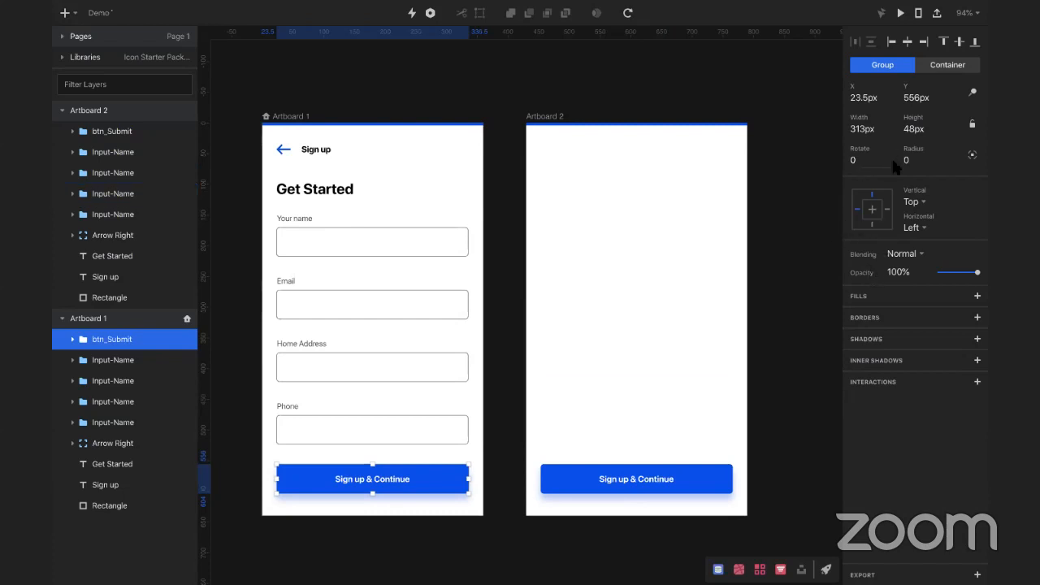
click(412, 13)
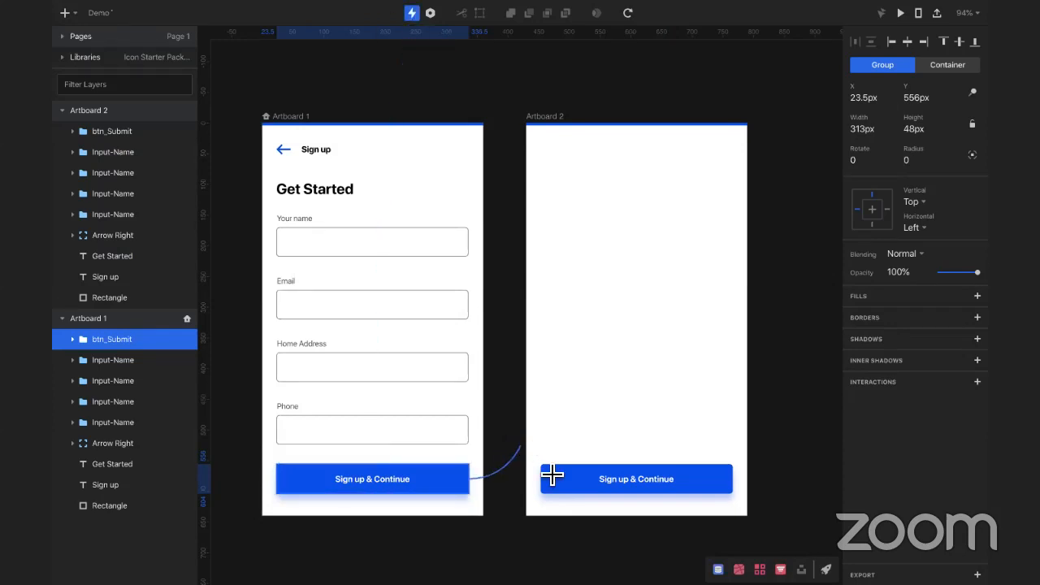
click(554, 480)
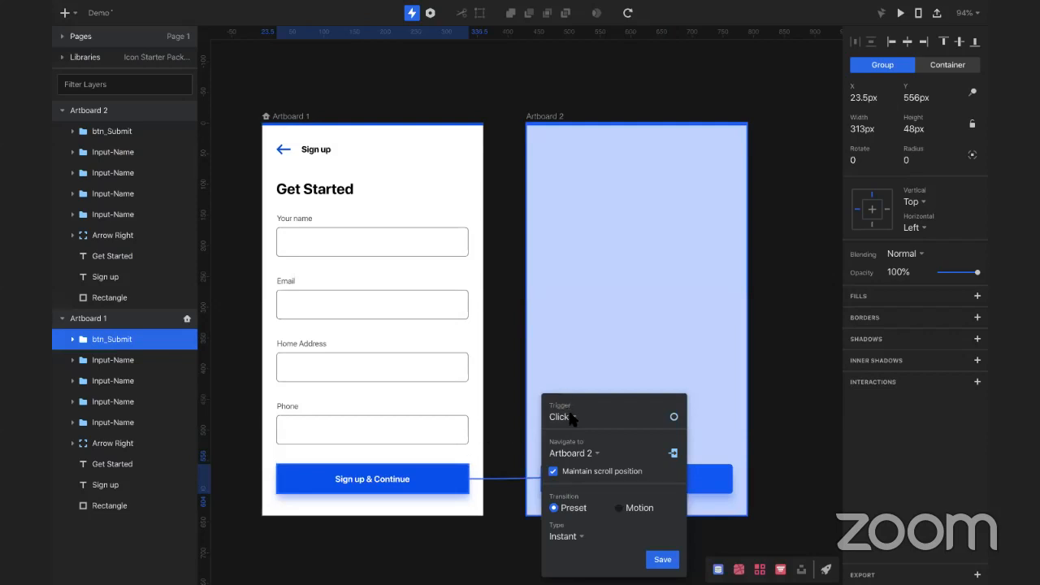
click(619, 508)
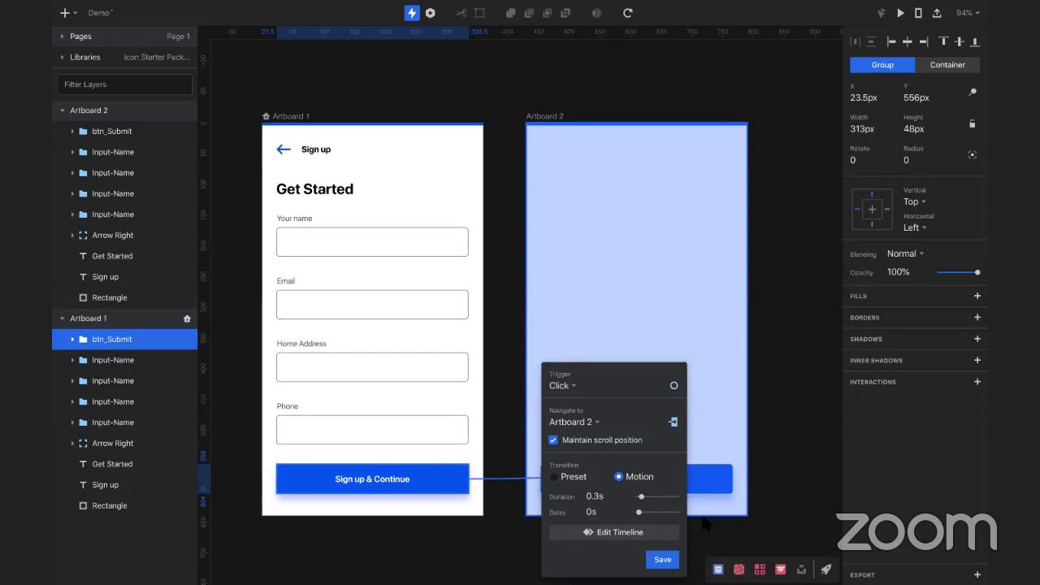
click(662, 560)
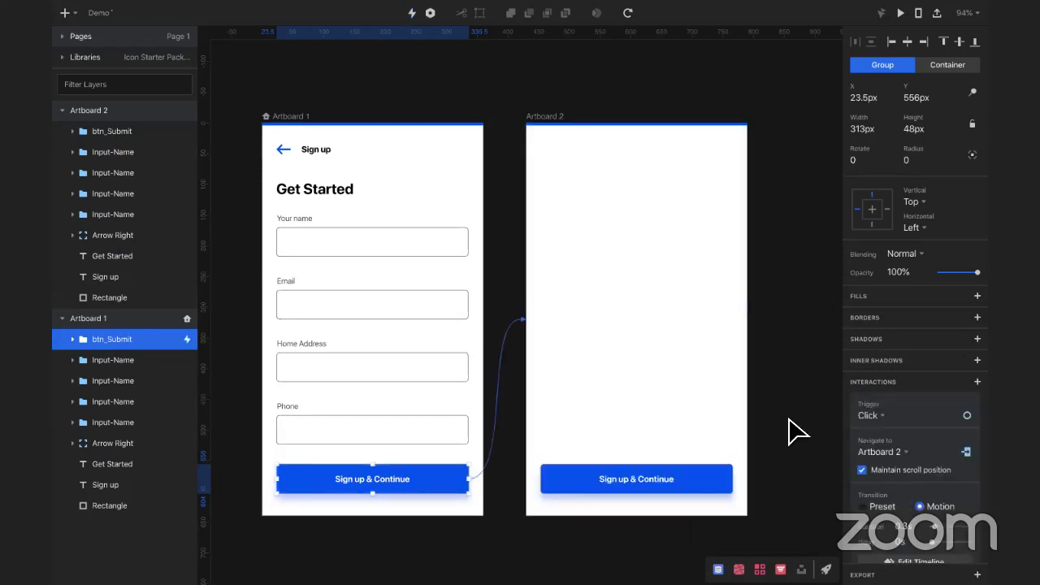
Step: Move Artboard 2's btn_Submit group up to Y 296px and link it to Artboard 1 with a Click trigger and Motion transition
click(694, 478)
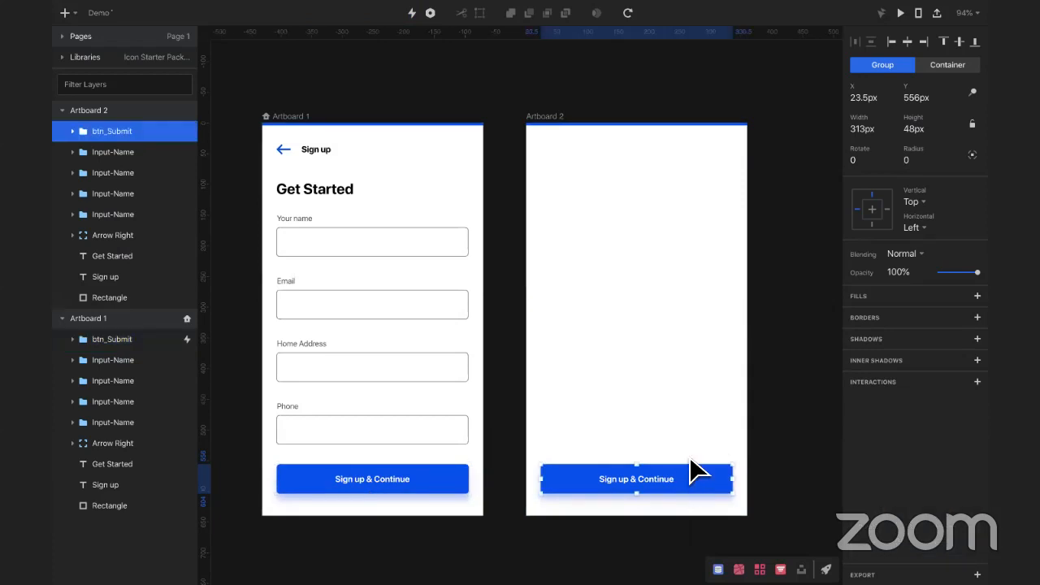
drag(689, 472, 667, 316)
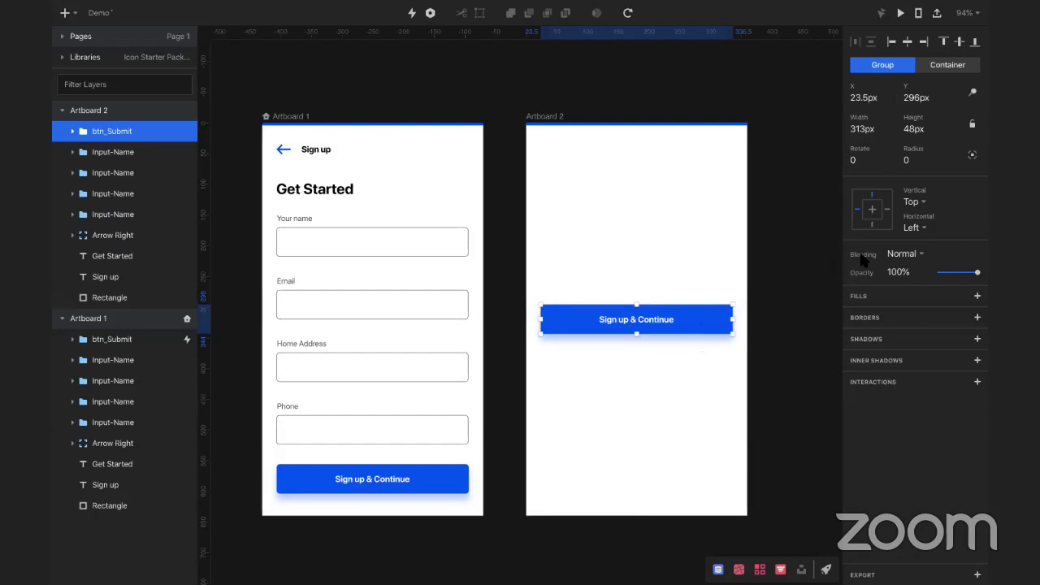
click(412, 13)
click(455, 341)
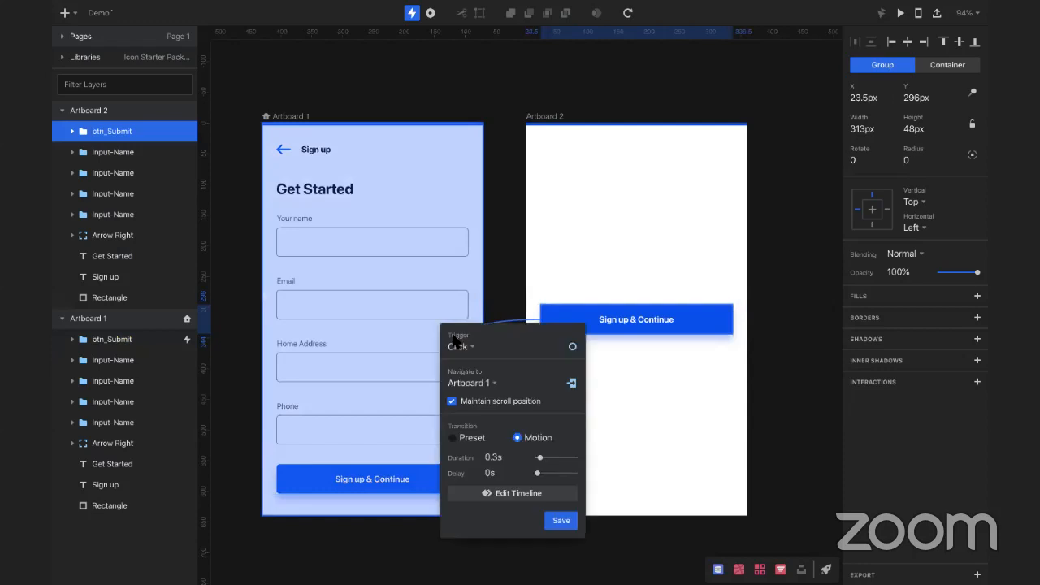
click(561, 520)
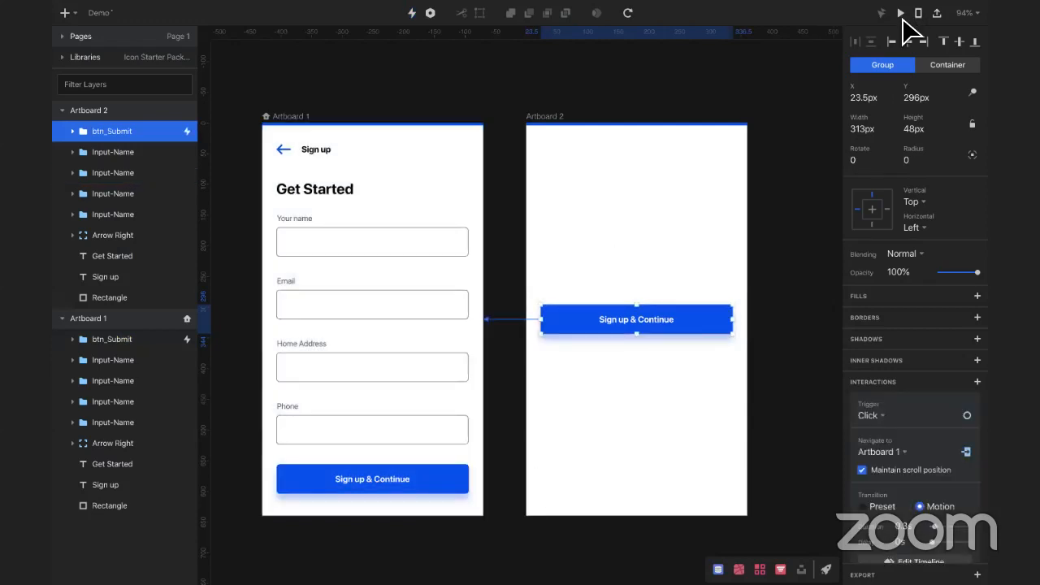
Step: Preview the prototype from Artboard 1 and test the submit button's transition back and forth between both artboards
click(294, 117)
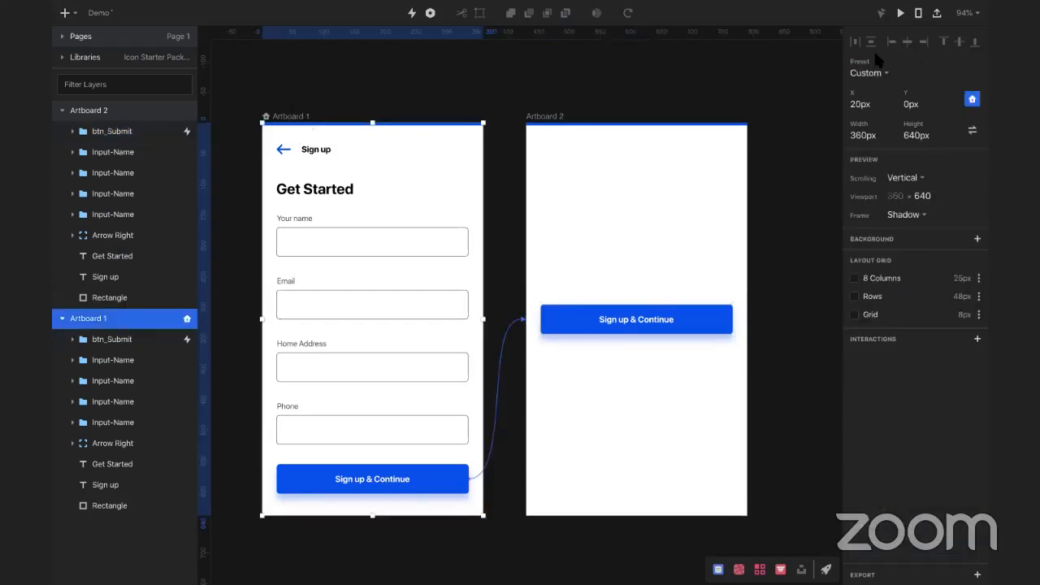
click(901, 14)
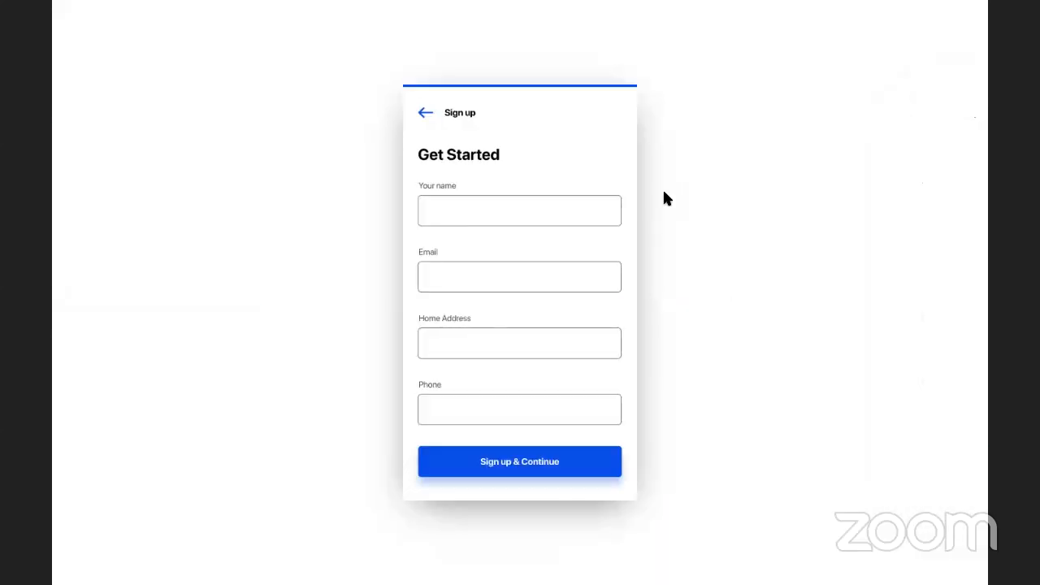
click(525, 475)
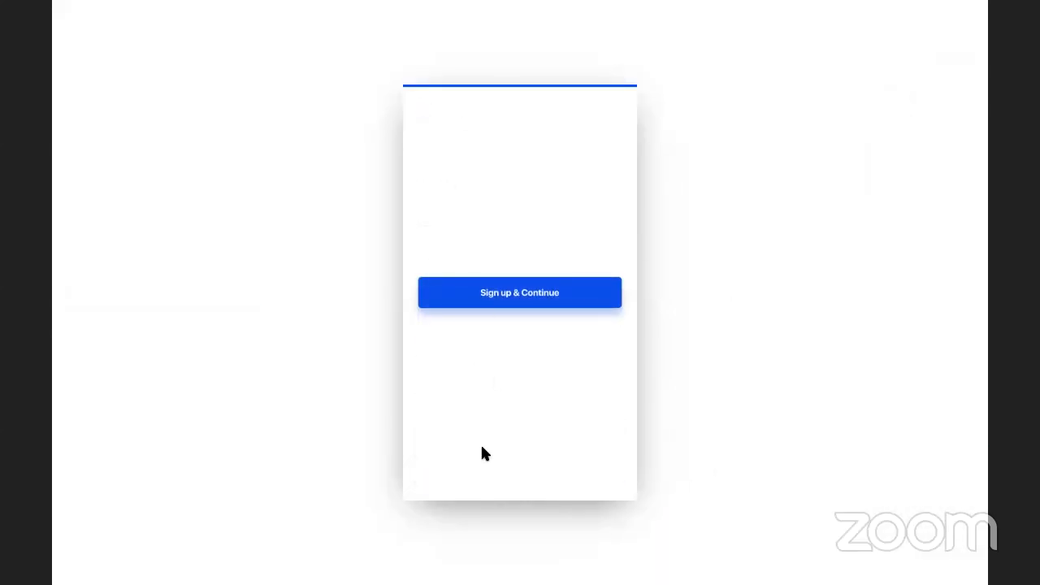
click(550, 284)
click(525, 472)
click(528, 294)
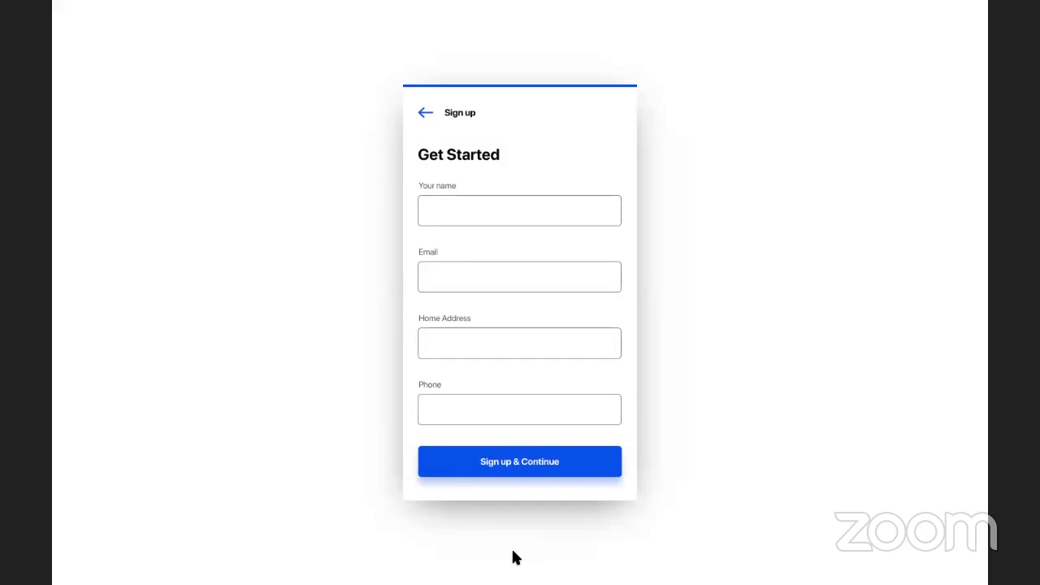
click(554, 461)
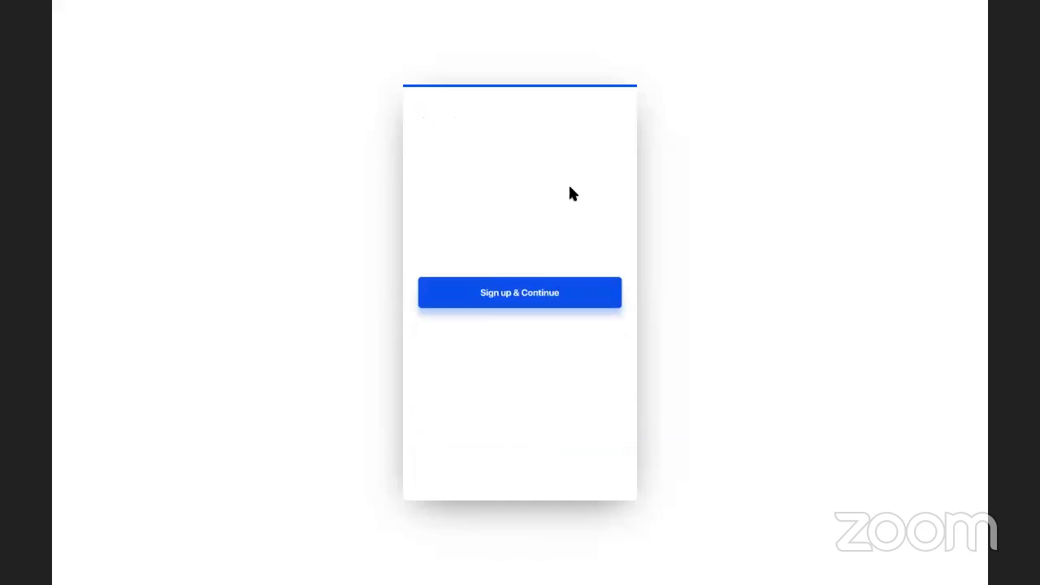
click(557, 294)
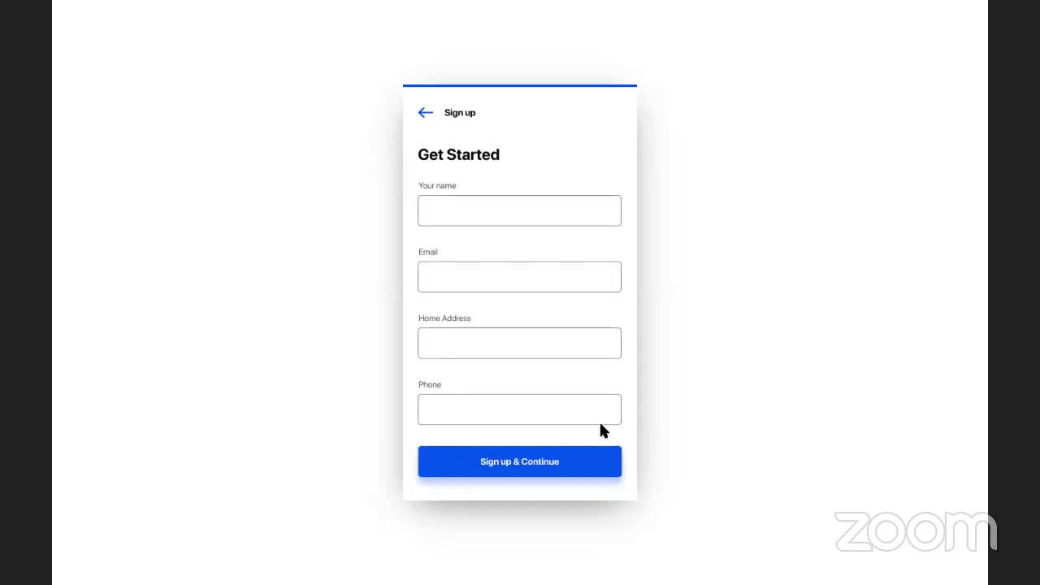
click(579, 470)
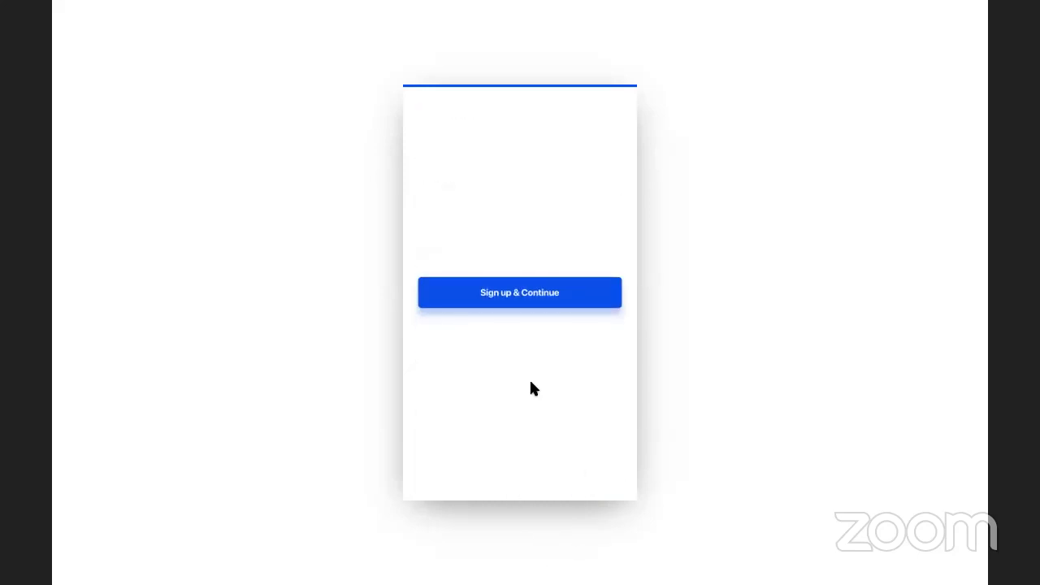
click(539, 296)
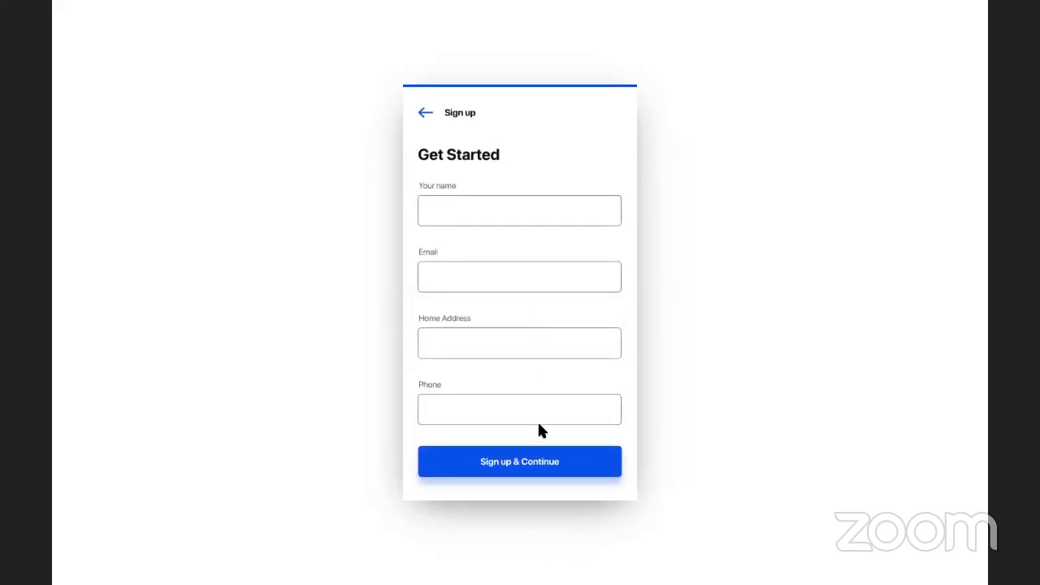
click(545, 464)
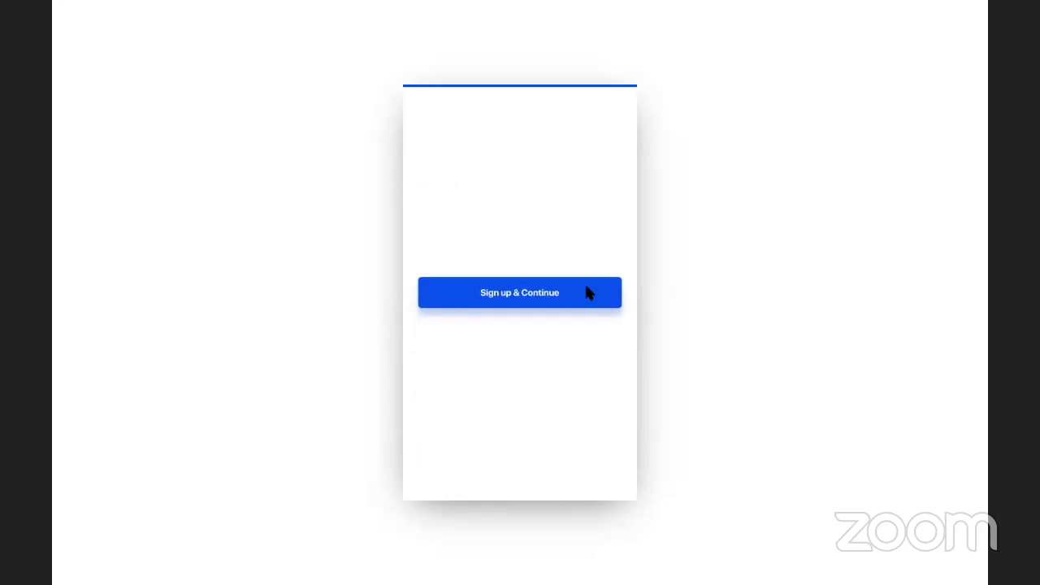
click(537, 301)
key(ctrl+Left)
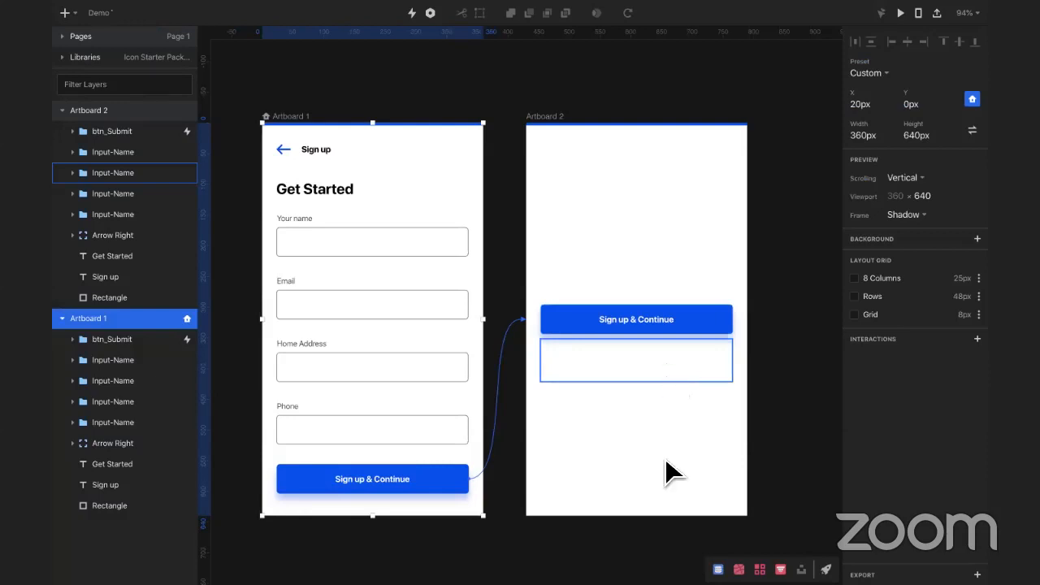
Step: Enlarge the rectangle inside Artboard 2's btn_Submit group to about 362 × 638 px so it covers the artboard
click(788, 321)
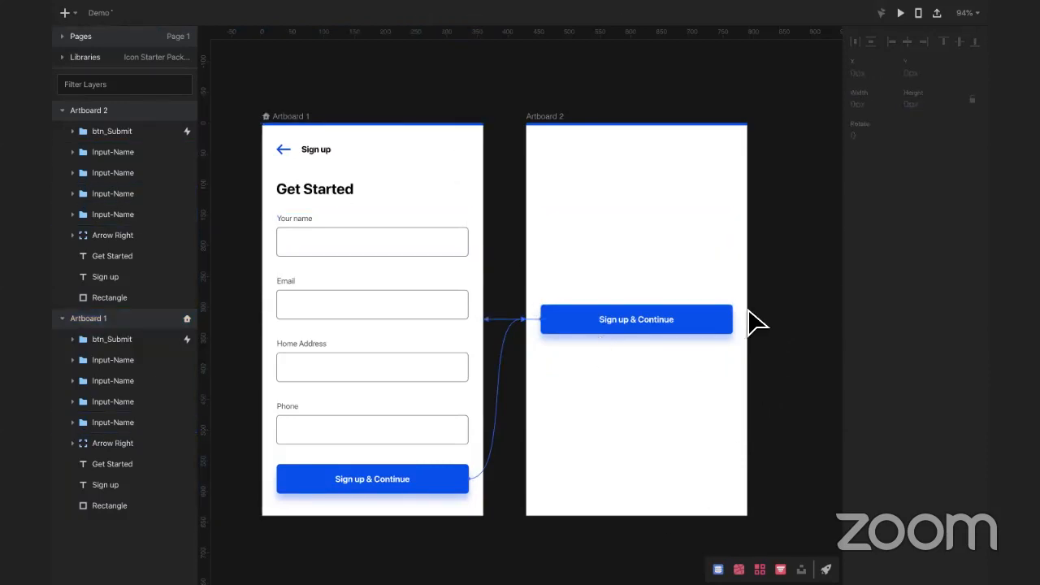
double_click(715, 325)
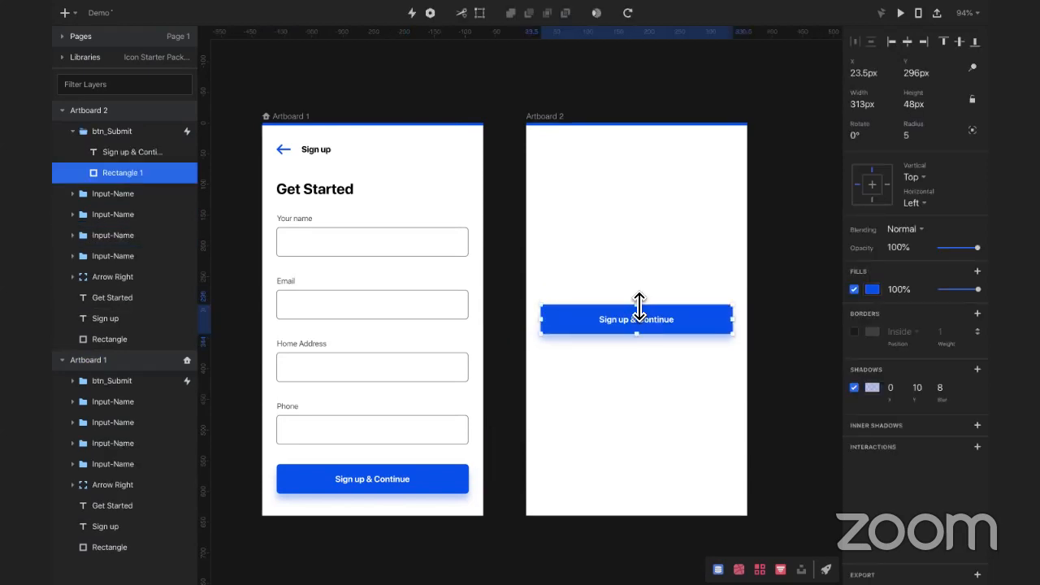
drag(640, 305, 628, 126)
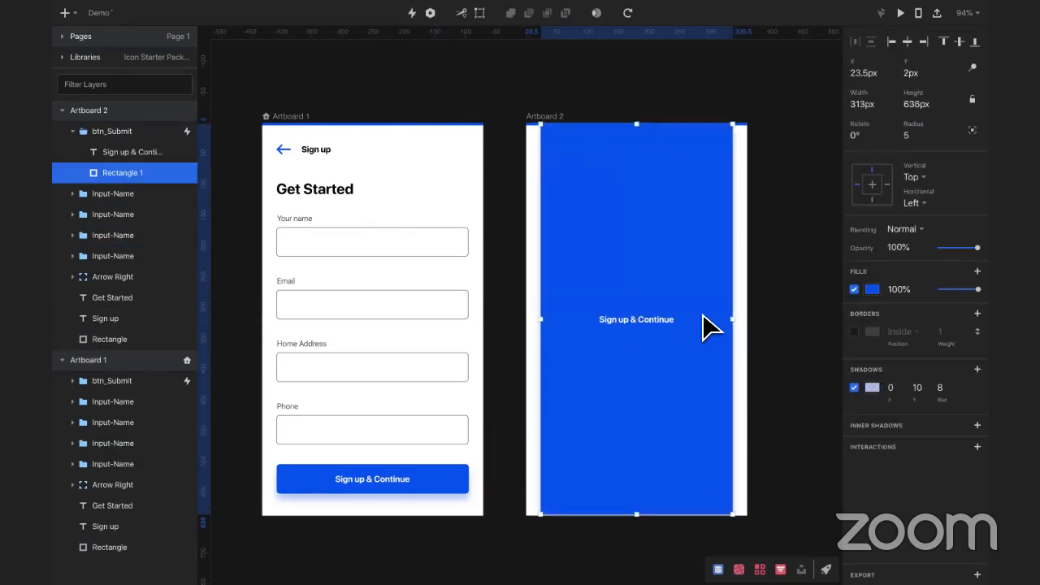
drag(737, 321, 750, 321)
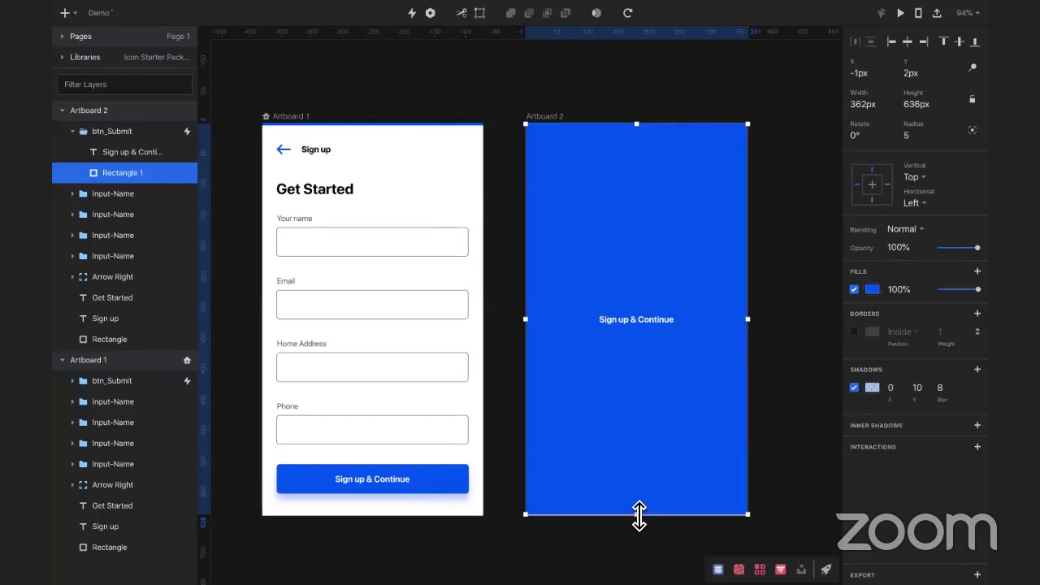
drag(638, 516, 639, 518)
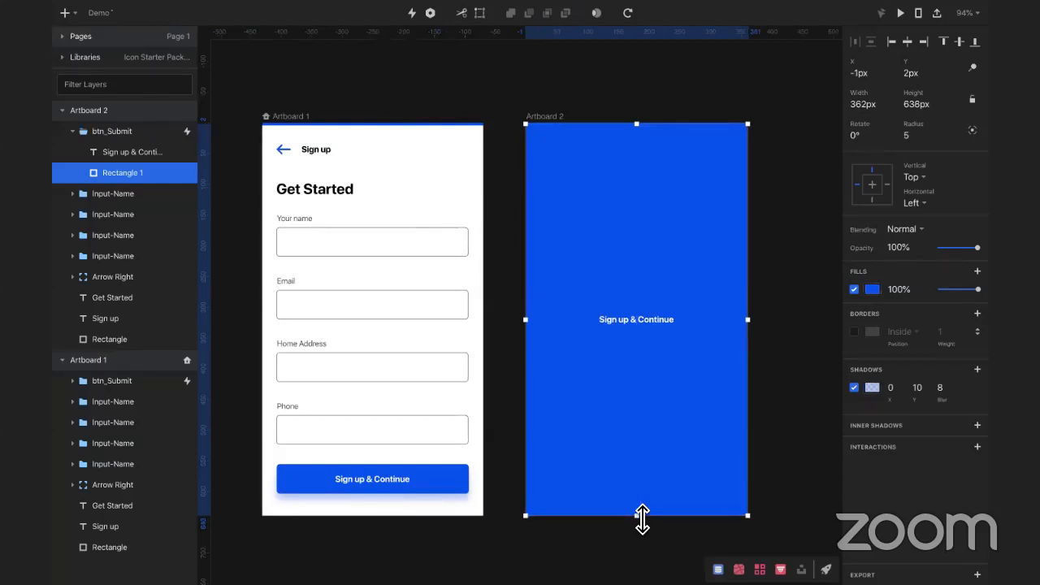
Step: Preview the prototype and test the submit button expanding to fill the screen and shrinking back to the sign-up form
click(651, 320)
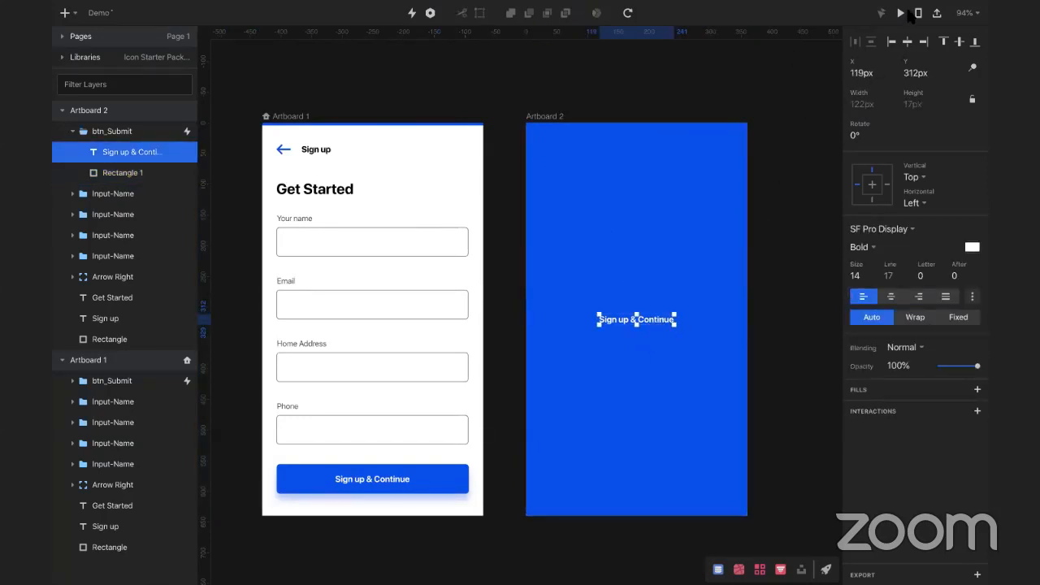
click(901, 14)
click(544, 307)
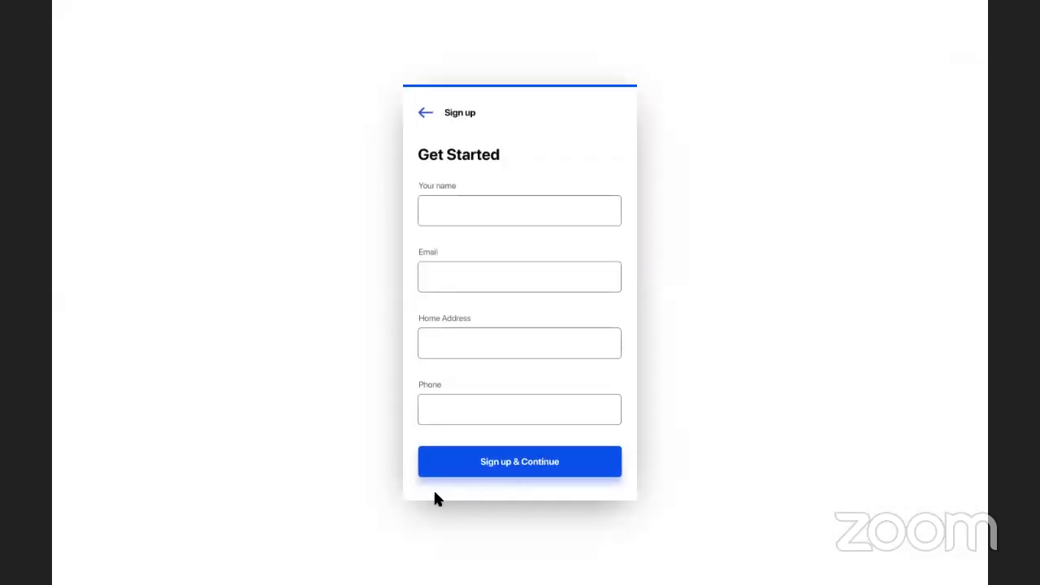
click(515, 463)
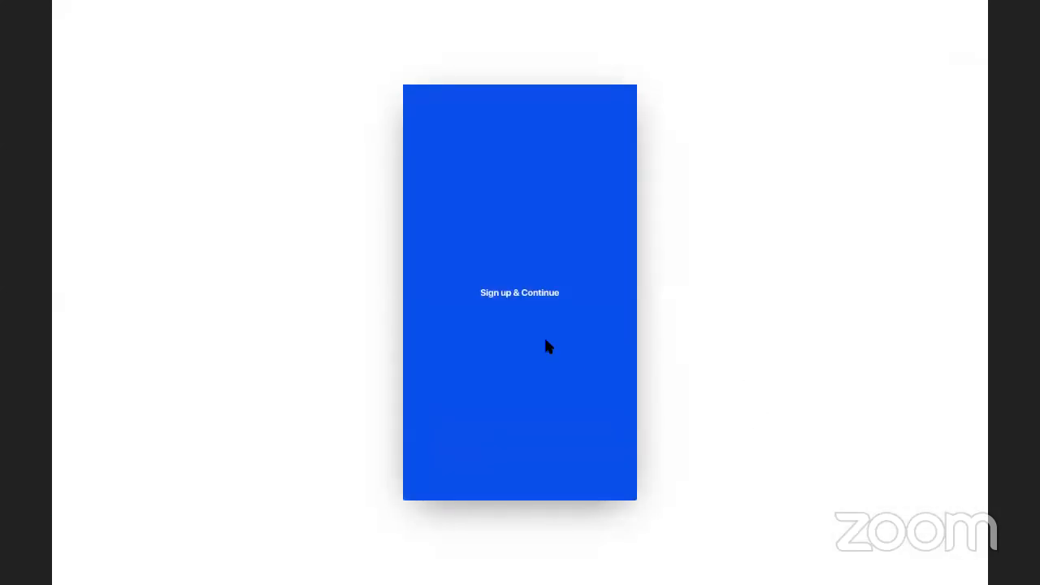
click(547, 296)
click(501, 461)
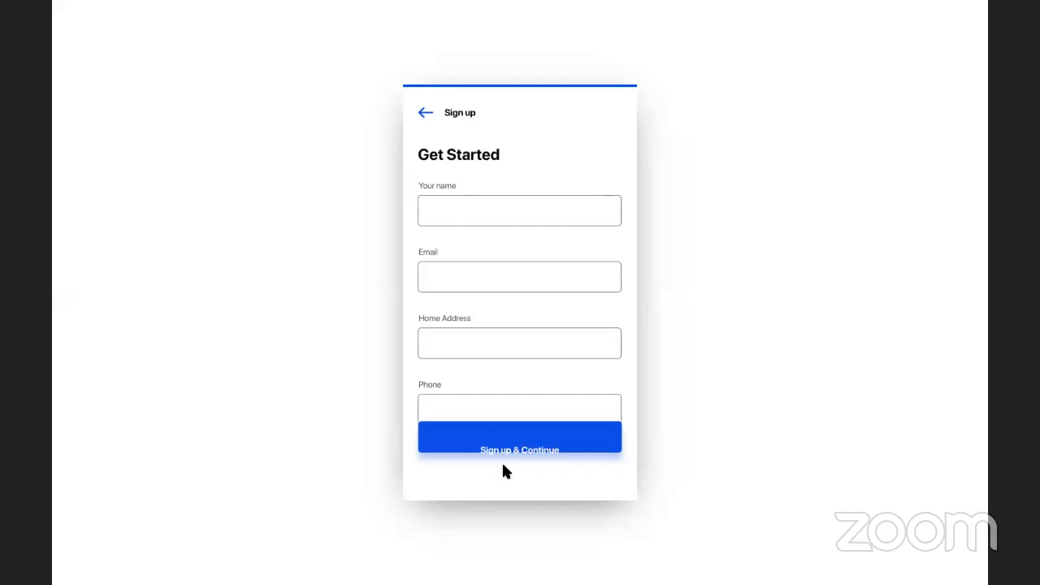
click(587, 317)
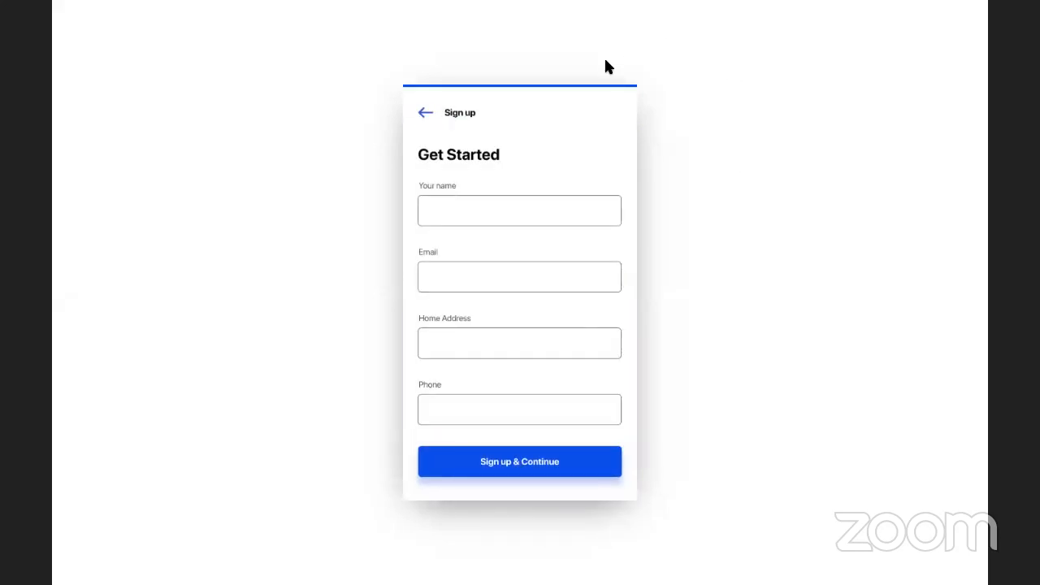
key(Escape)
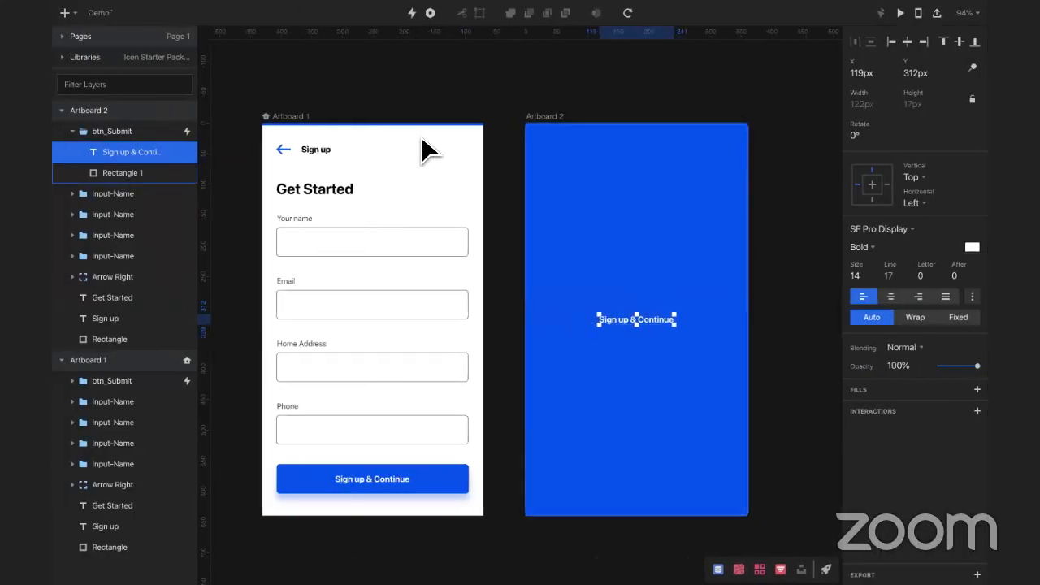
Step: Open the timeline of the Motion transition from Artboard 1's btn_Submit group to Artboard 2
click(535, 443)
click(425, 488)
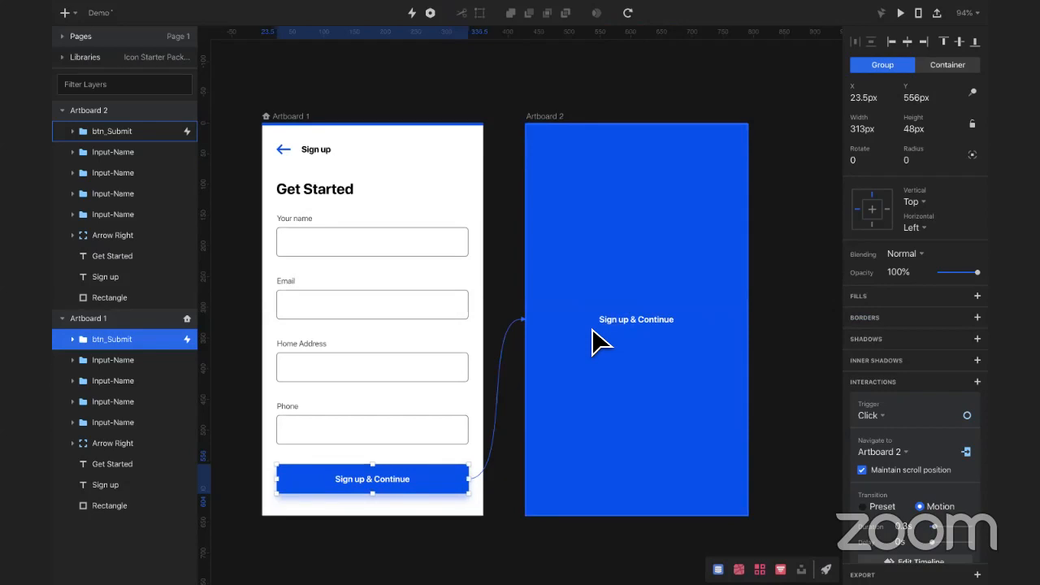
click(914, 562)
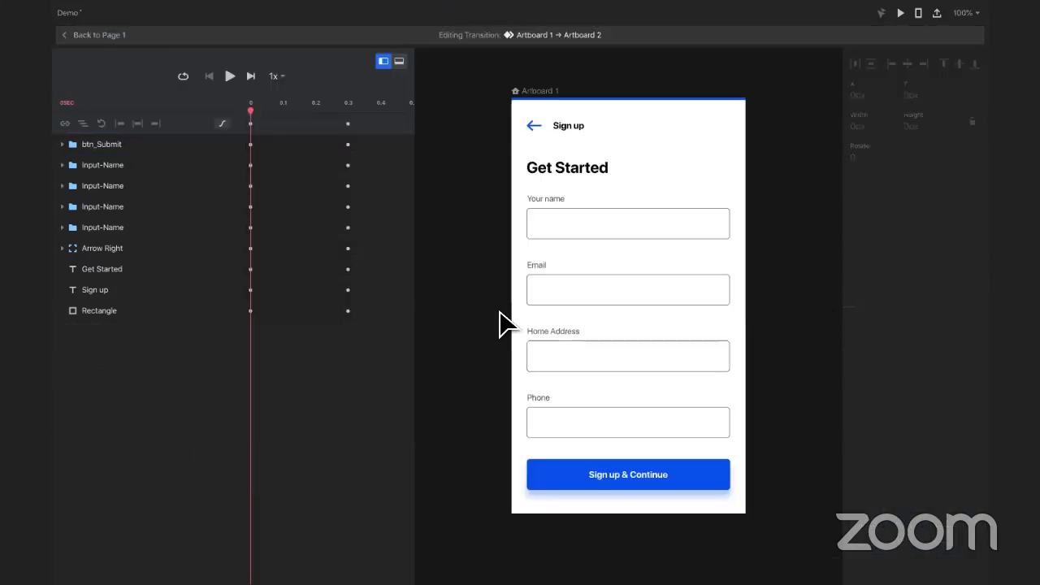
Step: Reshape btn_Submit's easing curve into a custom Bezier of about 0.35, 0.1, 0.12, 1.21
click(131, 145)
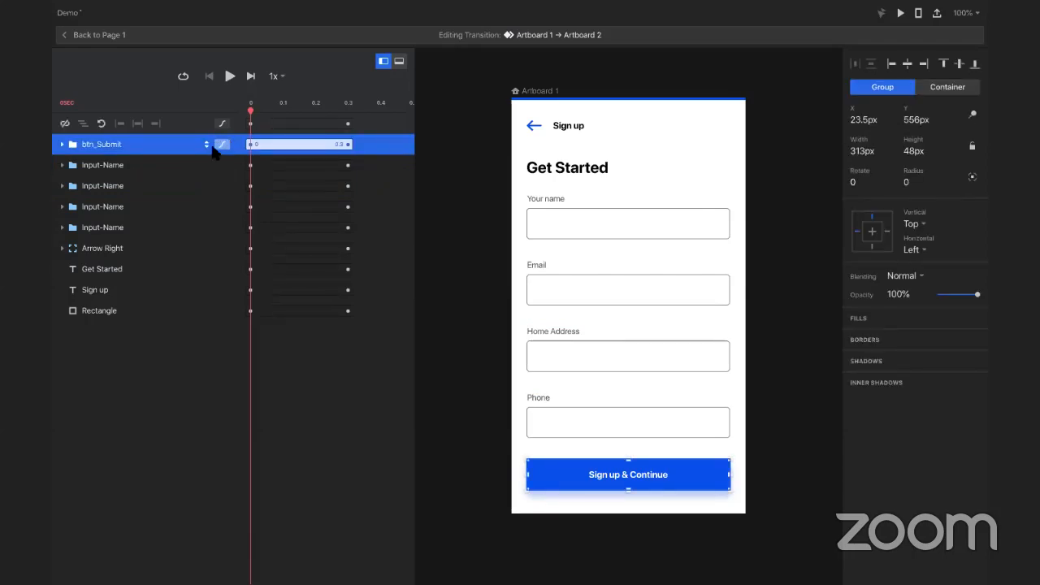
click(222, 144)
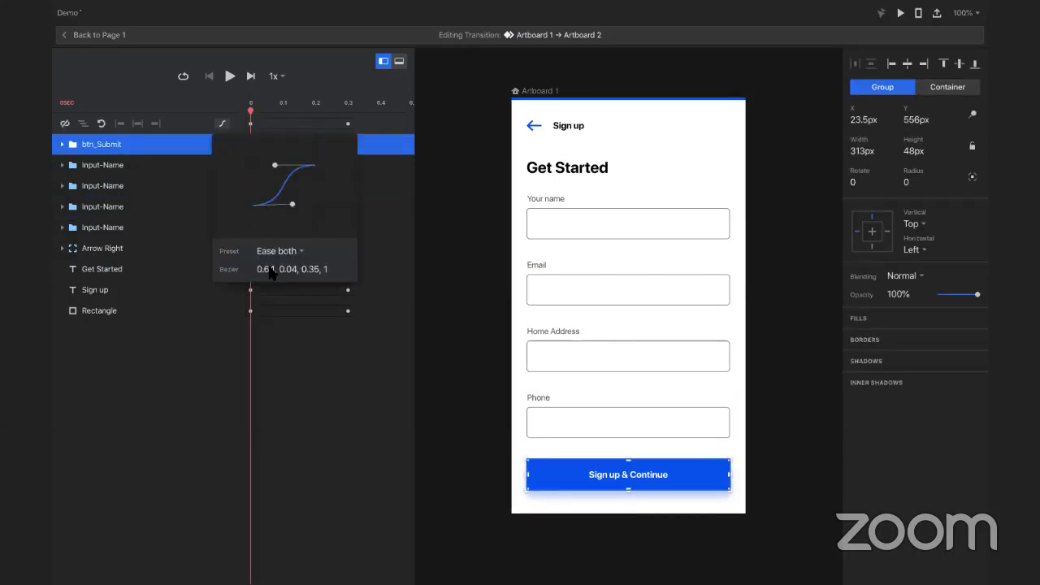
drag(275, 168, 260, 156)
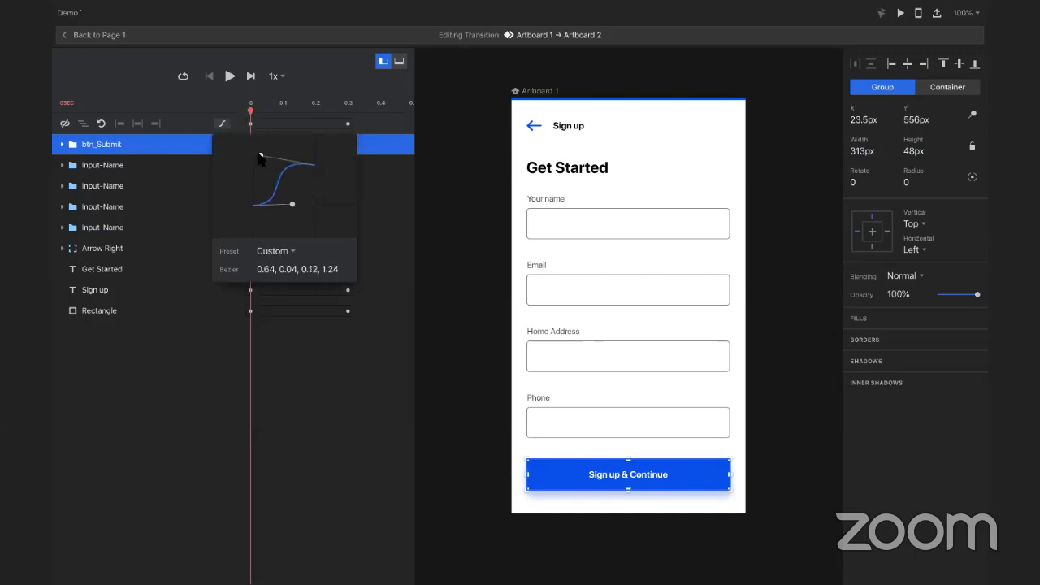
drag(290, 205, 275, 203)
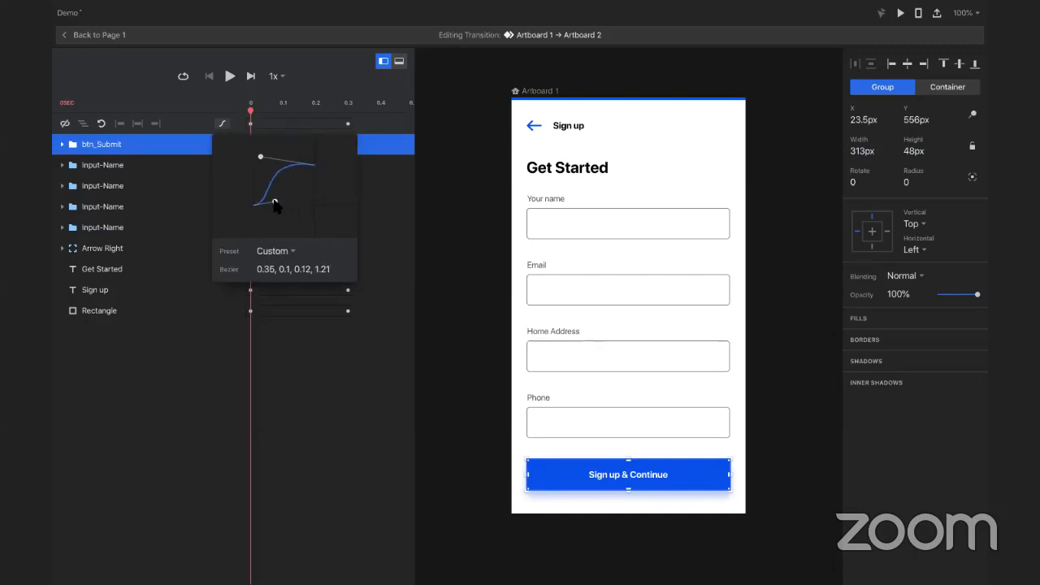
click(378, 197)
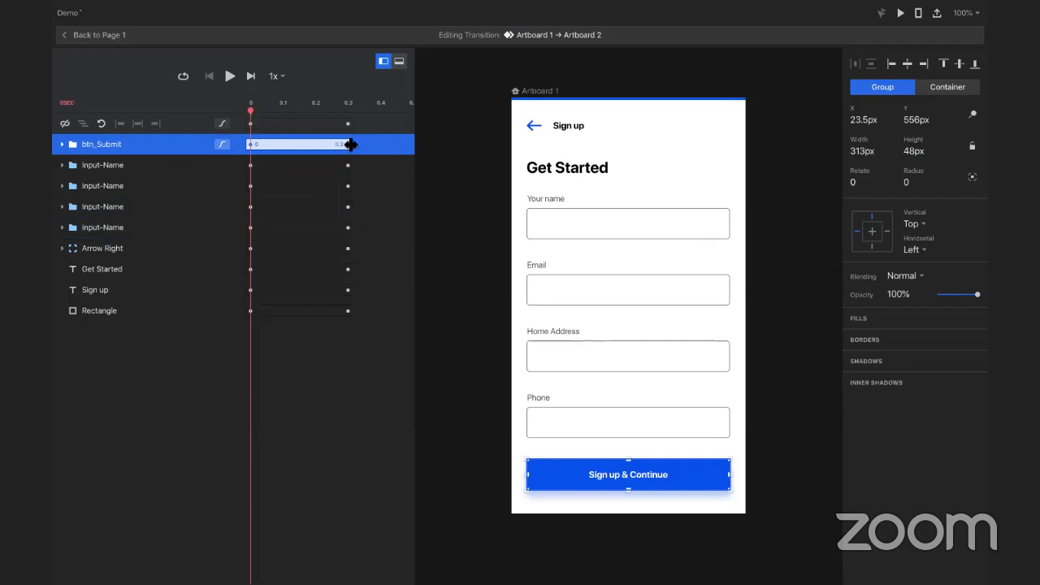
Step: Extend btn_Submit's animation to 0.4 s and preview the submit button's transition in both directions
drag(351, 145, 366, 145)
drag(371, 145, 380, 145)
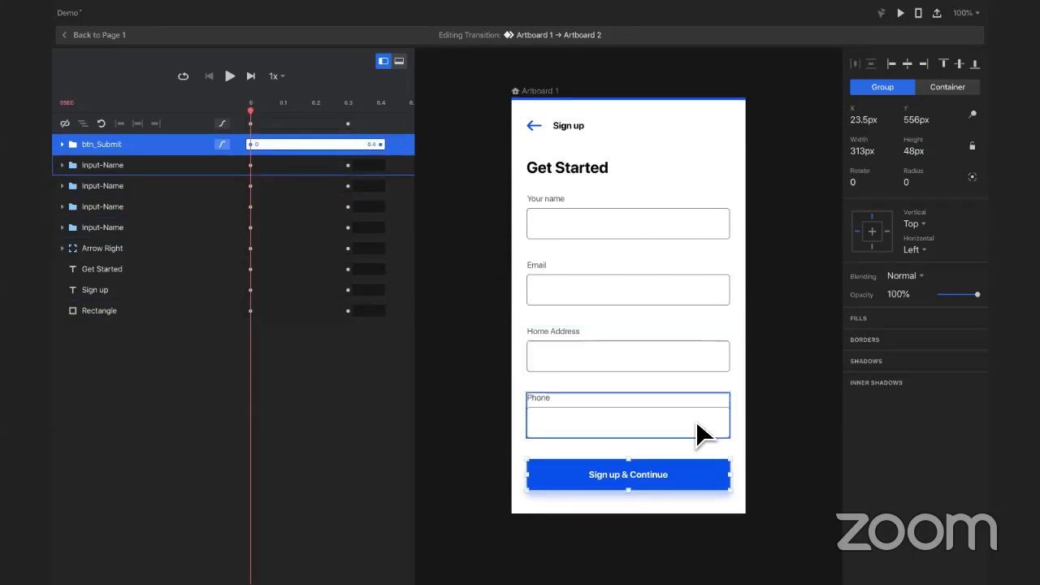
key(super+p)
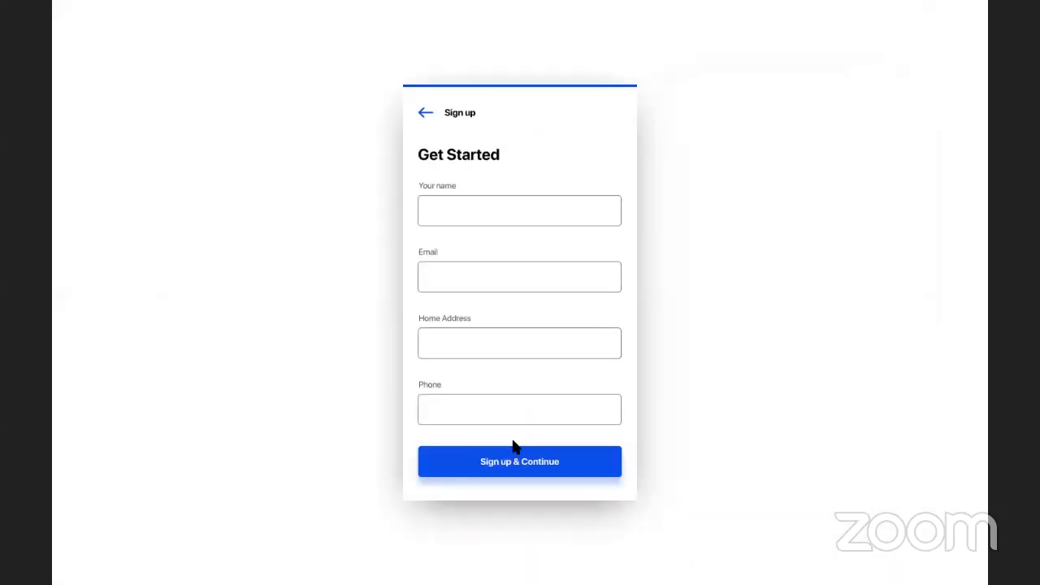
click(522, 455)
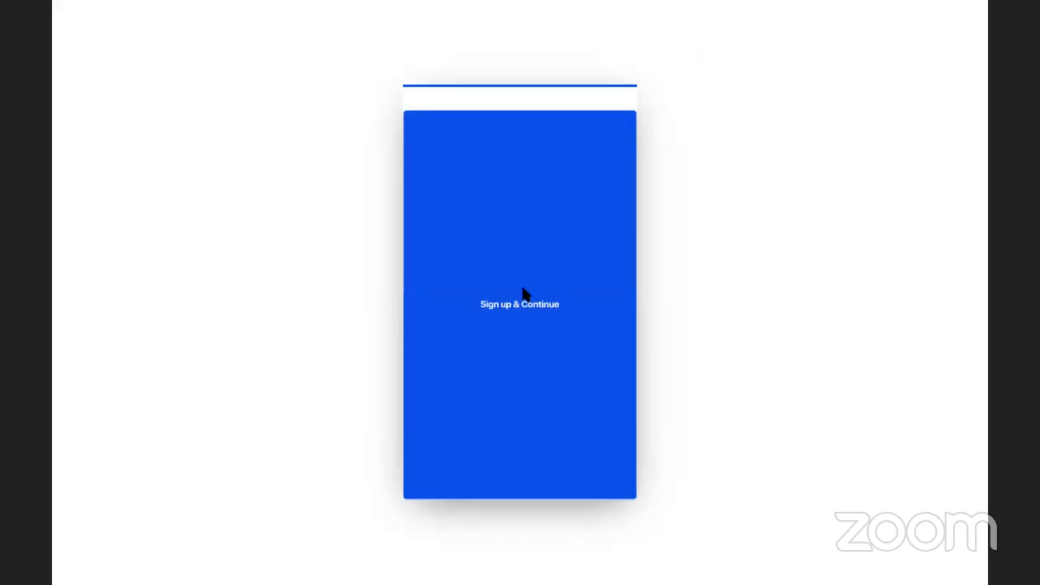
click(586, 470)
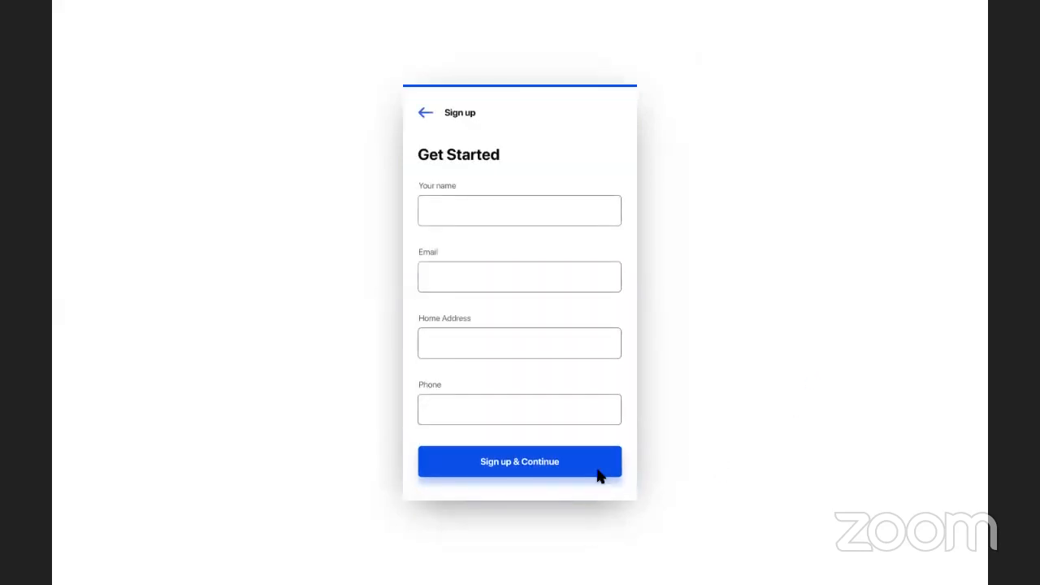
click(600, 476)
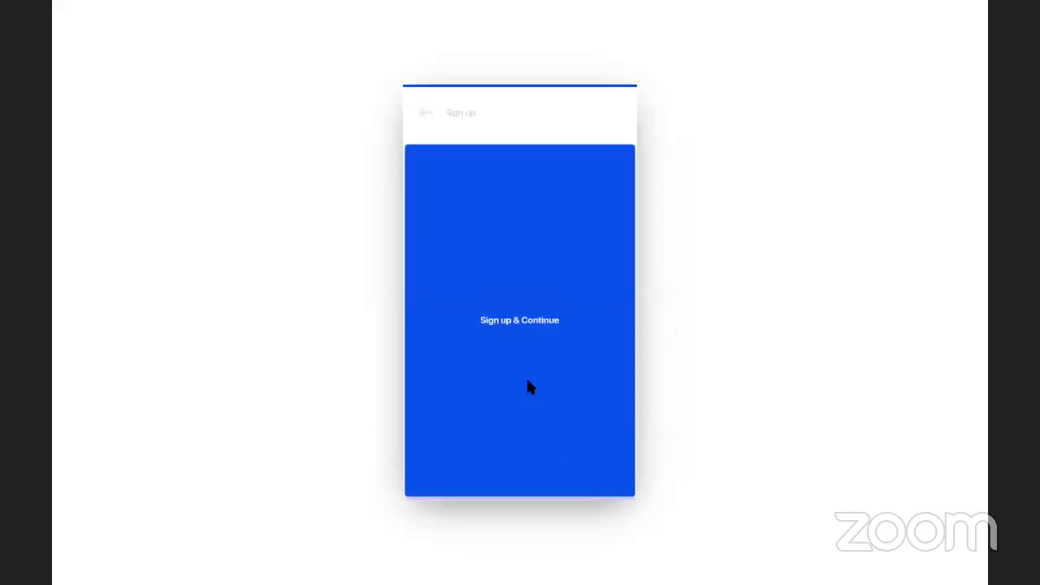
click(573, 455)
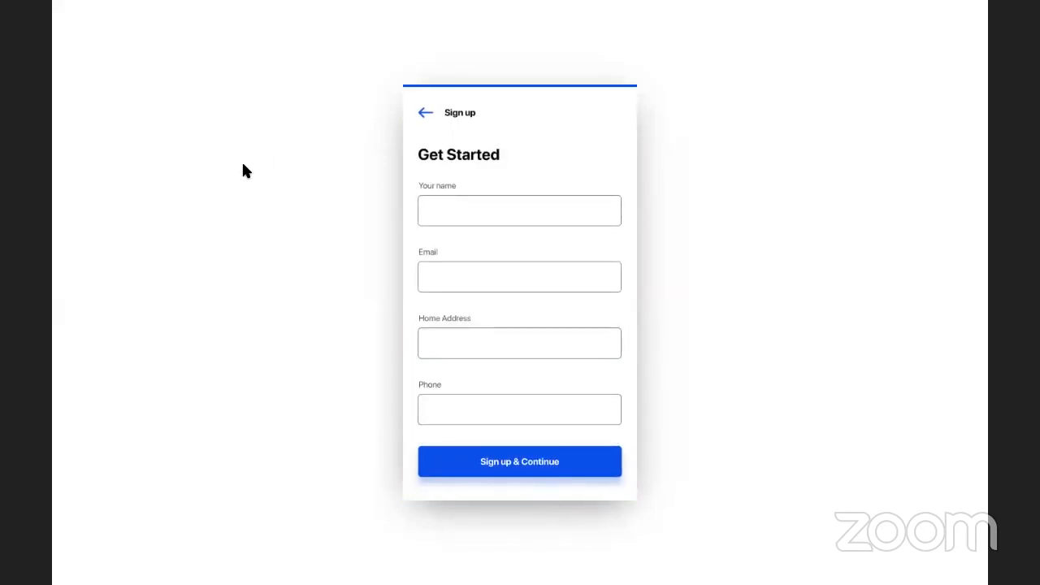
key(ctrl+Left)
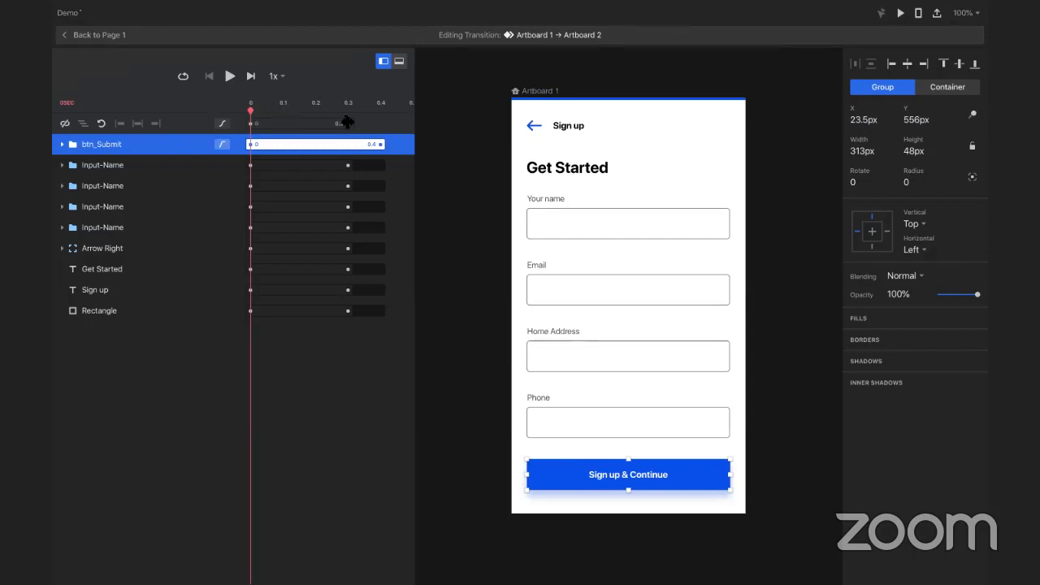
Step: Extend the whole transition's duration to 0.4 s for all layers
drag(347, 122, 380, 121)
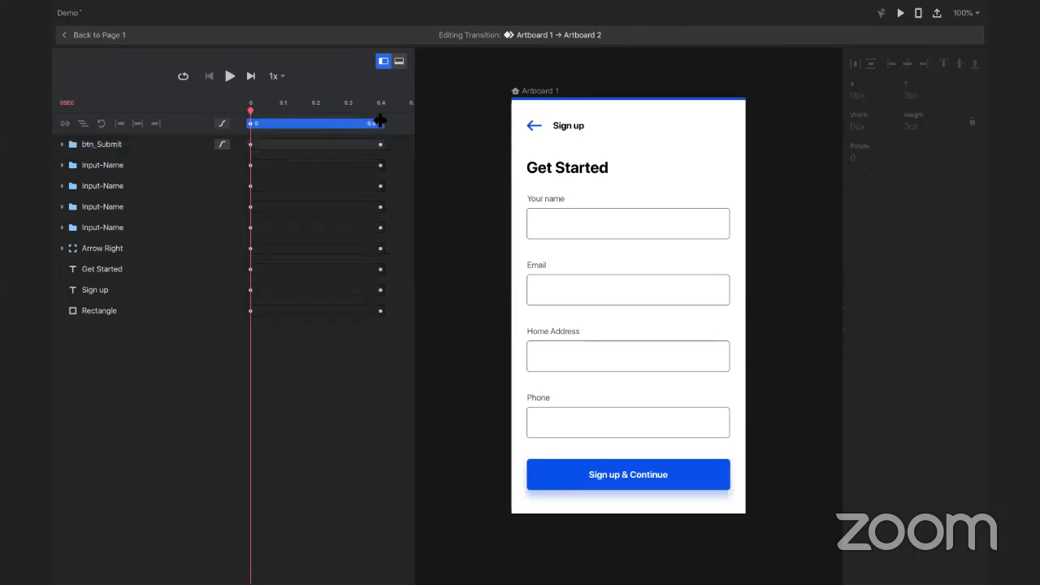
click(316, 146)
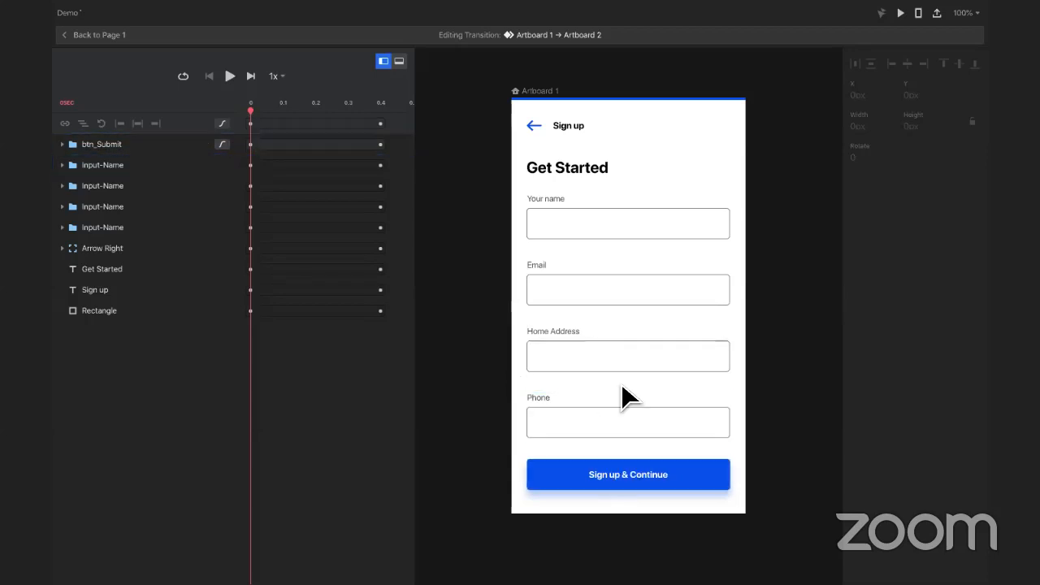
Step: Set btn_Submit's easing preset to Linear
click(223, 145)
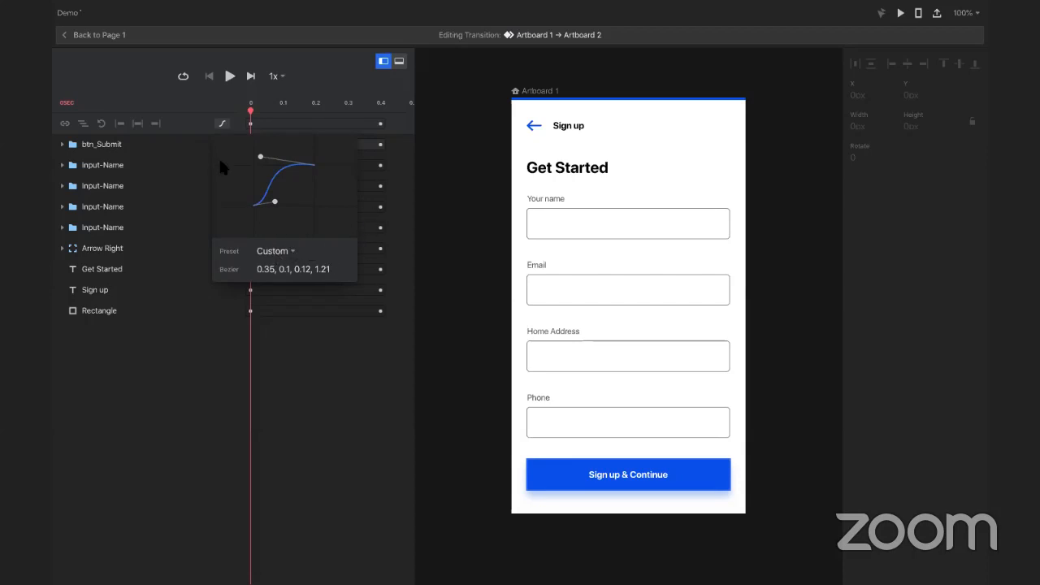
click(287, 252)
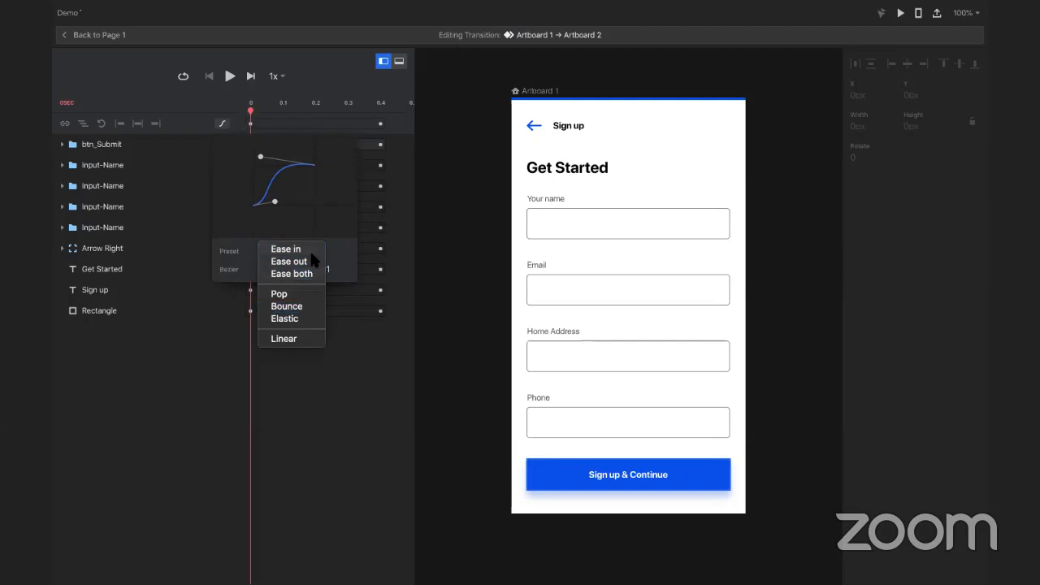
click(295, 337)
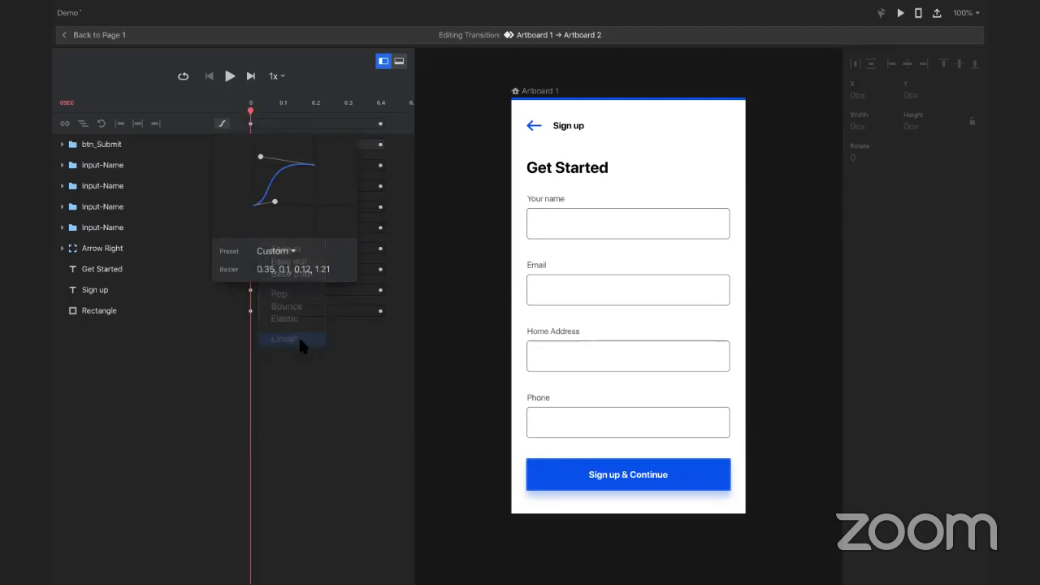
click(361, 377)
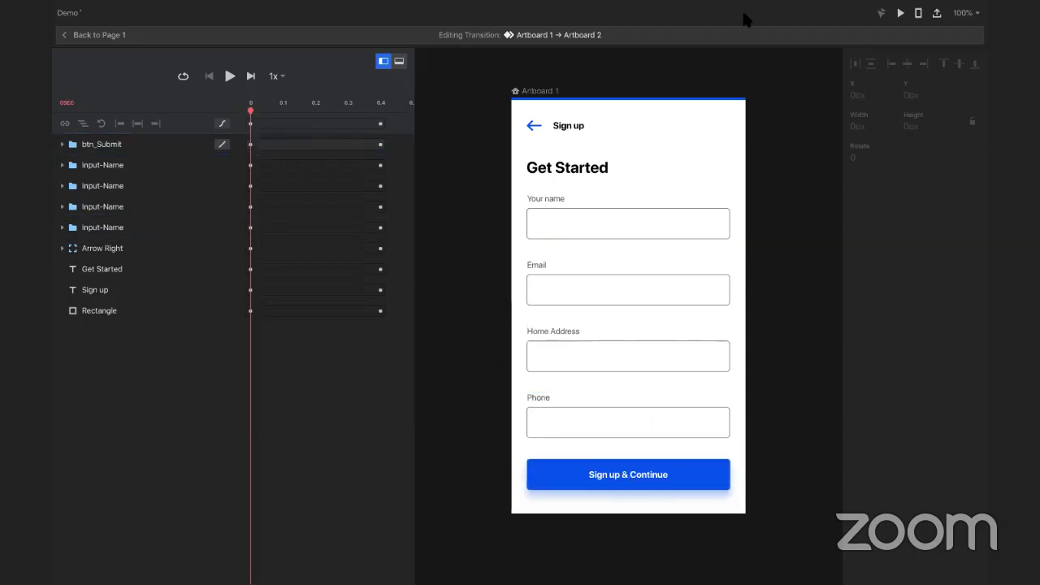
Step: Preview the prototype and test the submit button's transition with Linear easing, restarting the preview for a second run
click(901, 14)
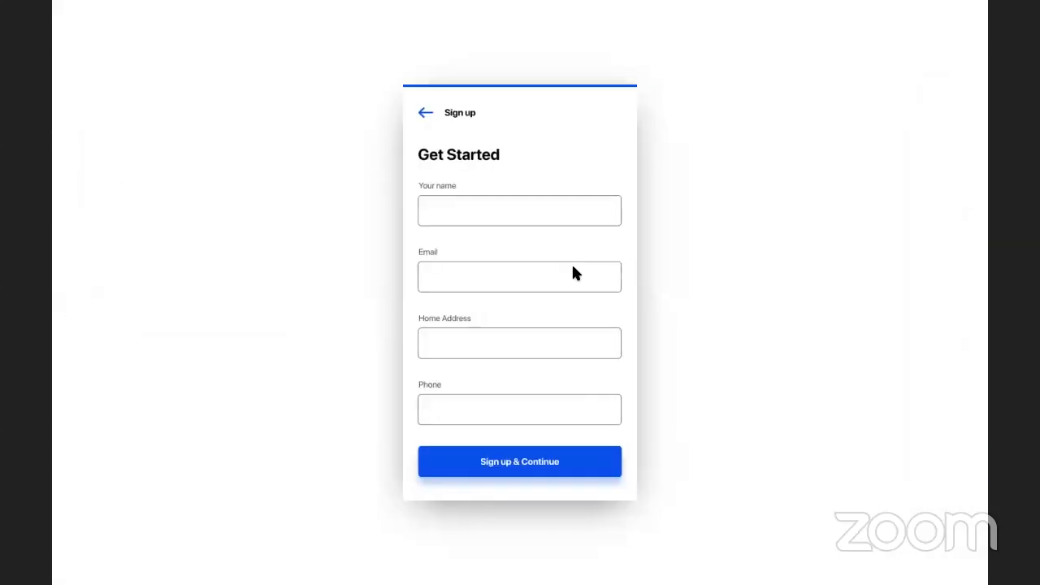
click(541, 459)
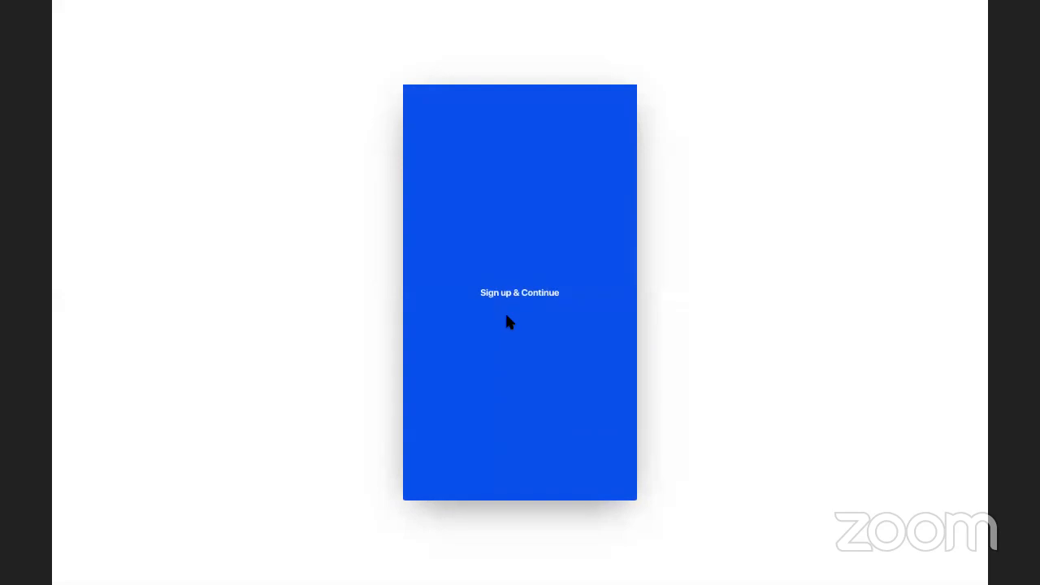
click(573, 461)
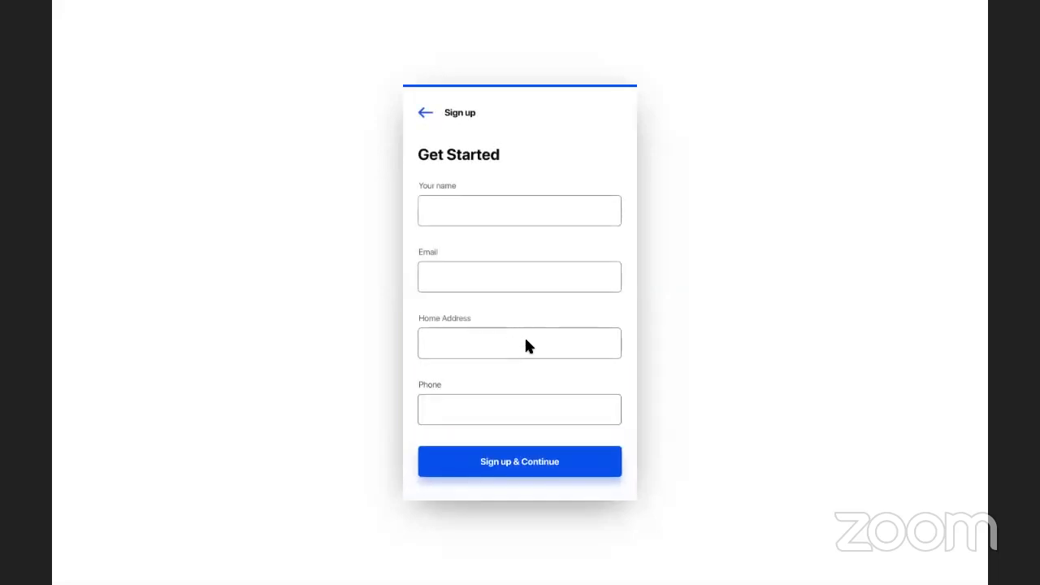
key(super+w)
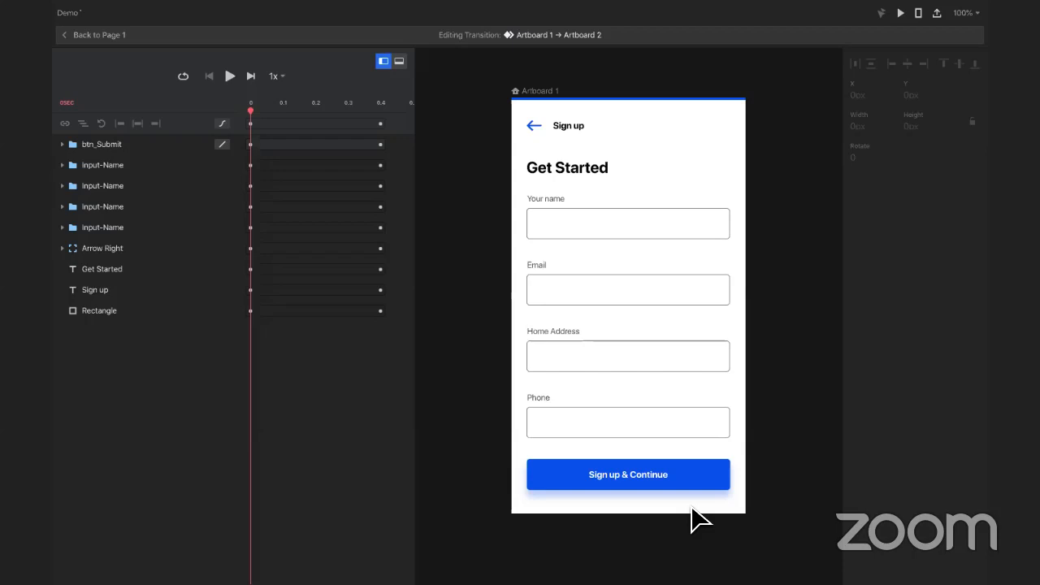
key(super+Return)
click(545, 475)
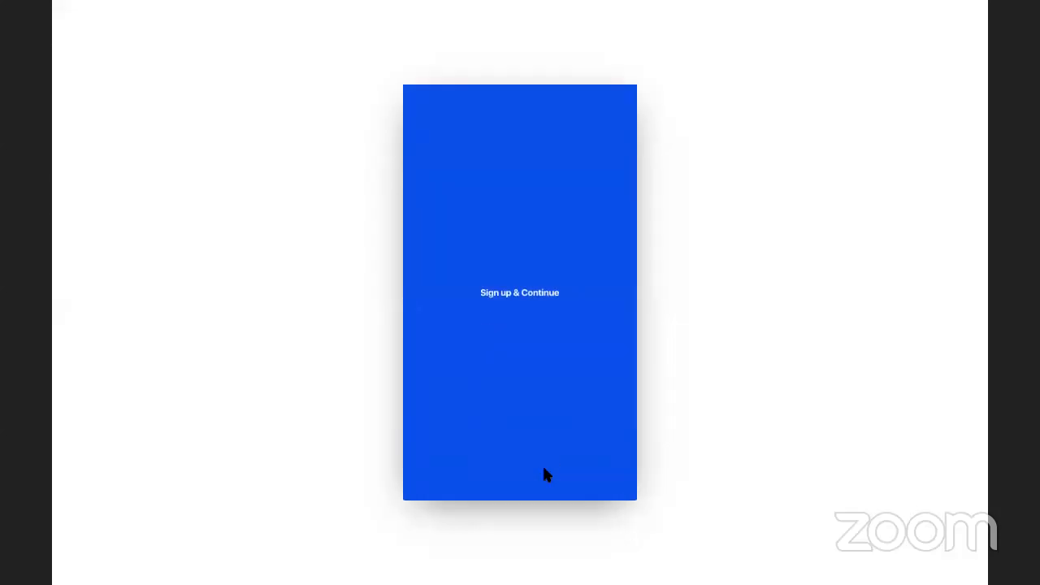
key(ctrl+Left)
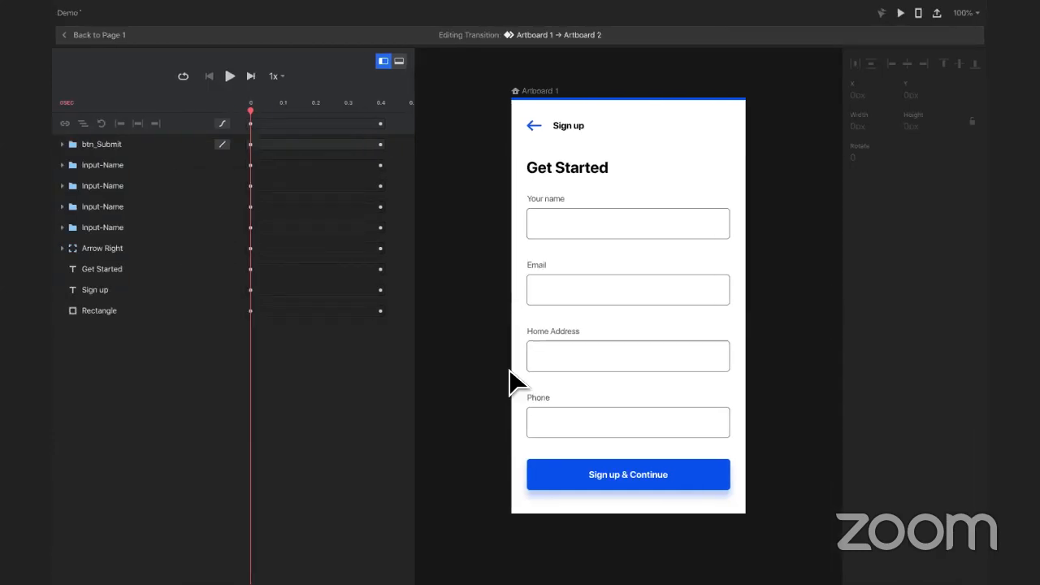
Step: Set btn_Submit's easing preset to Ease both and adjust its curve to Bezier 0.64, 0.04, 0.3, 1
click(221, 144)
click(273, 252)
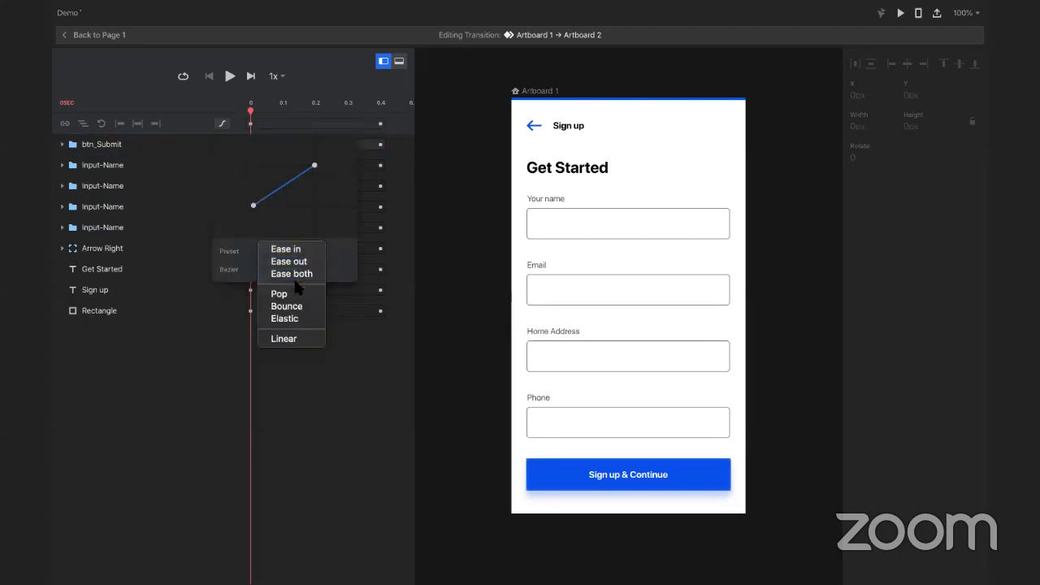
click(293, 274)
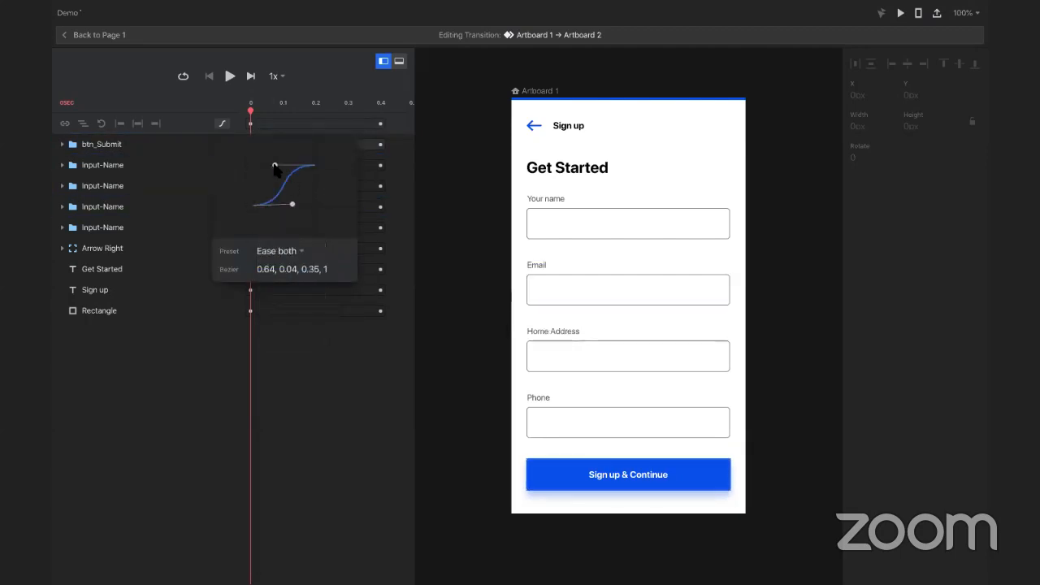
drag(274, 166, 271, 165)
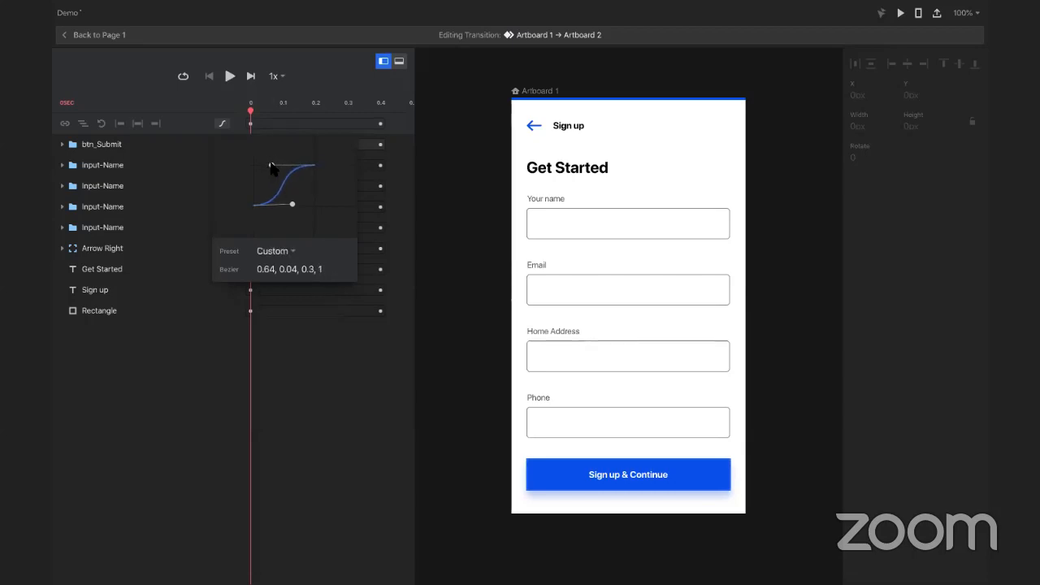
click(533, 347)
Step: Preview the submit button's transition with the adjusted easing, running it repeatedly in both directions, and return to the transition editor
key(ctrl+Right)
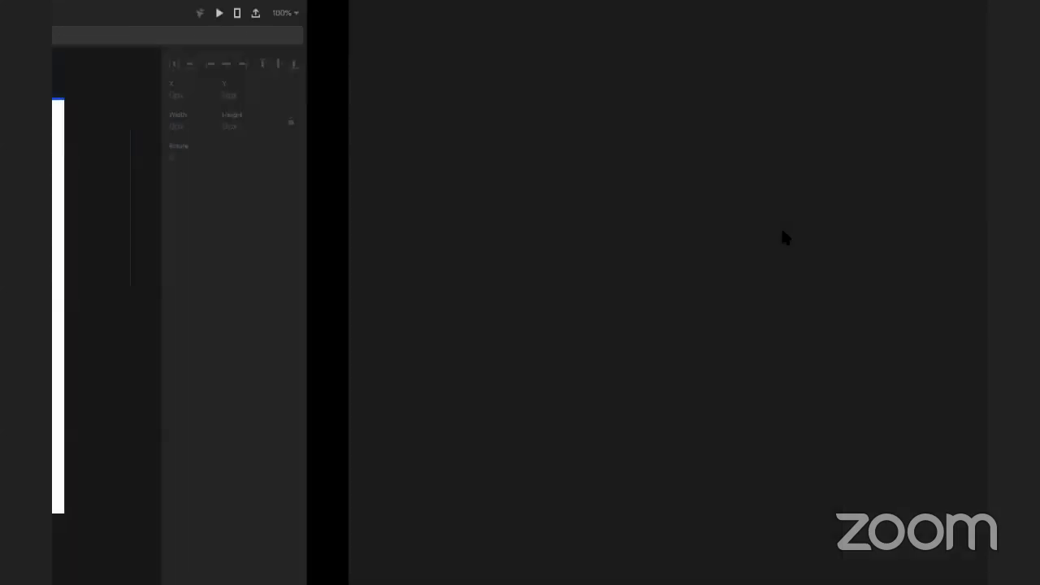
click(517, 277)
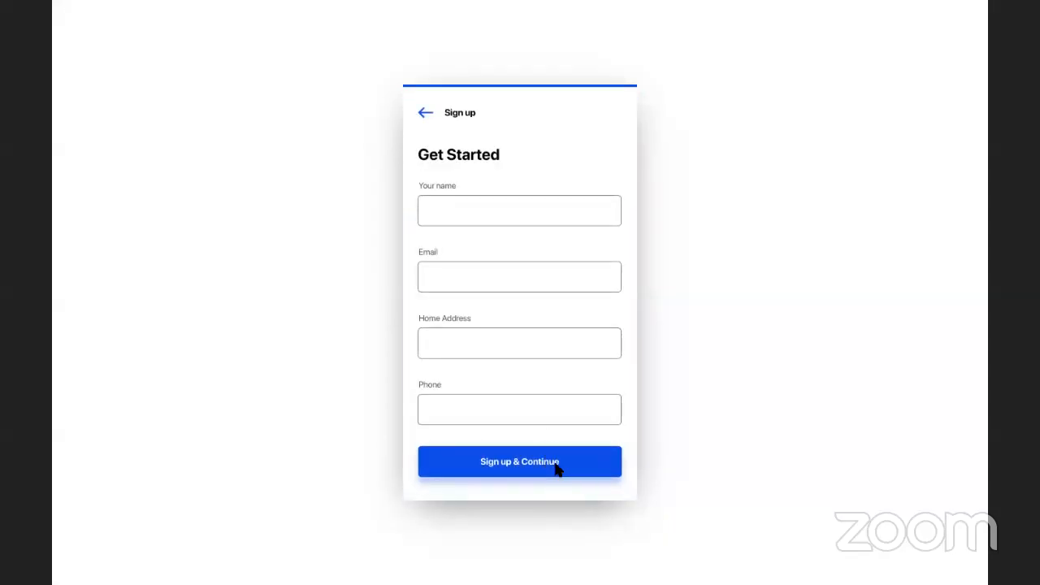
click(560, 468)
click(584, 366)
click(570, 468)
click(562, 451)
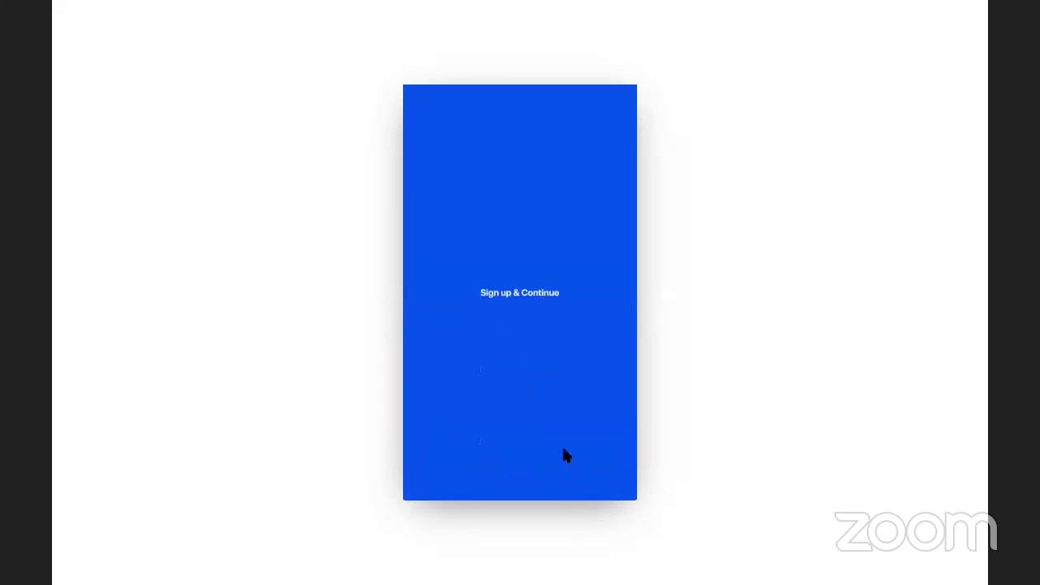
click(543, 425)
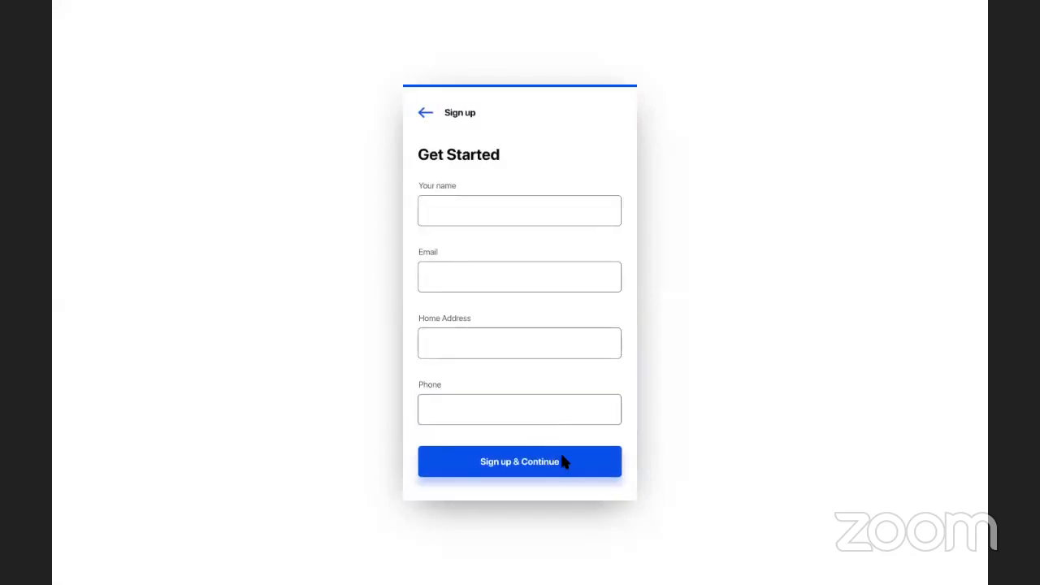
key(ctrl+Left)
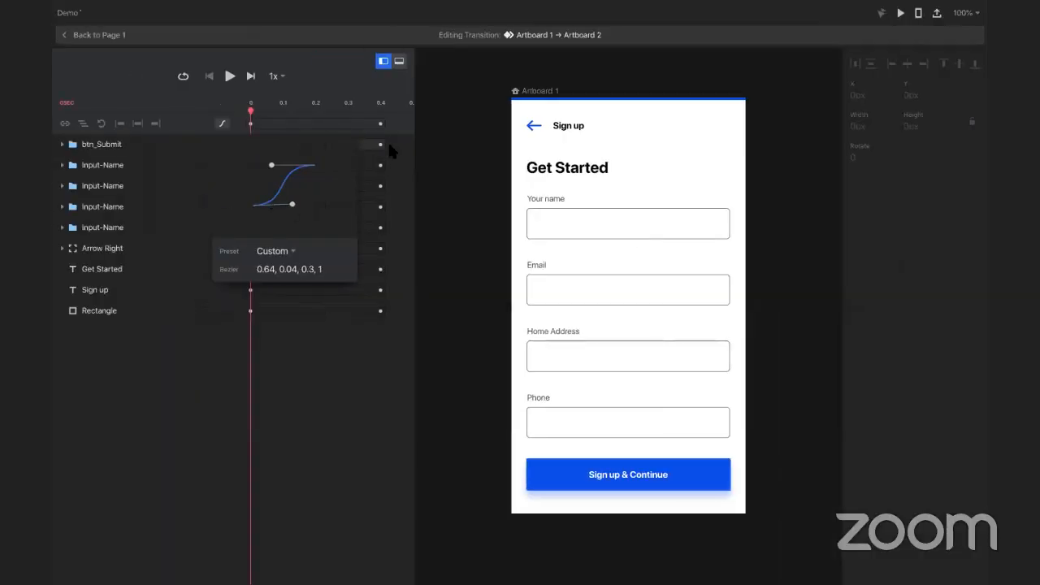
Step: Widen the timeline, extend btn_Submit's animation to 0.8 s and preview the transition in both directions
drag(383, 144, 546, 168)
drag(449, 144, 512, 143)
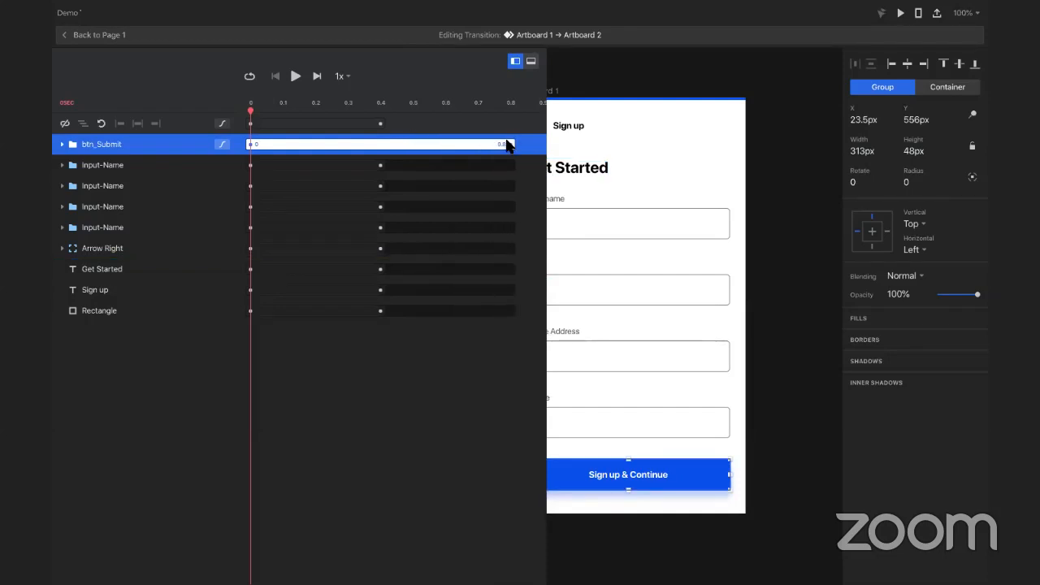
key(super+p)
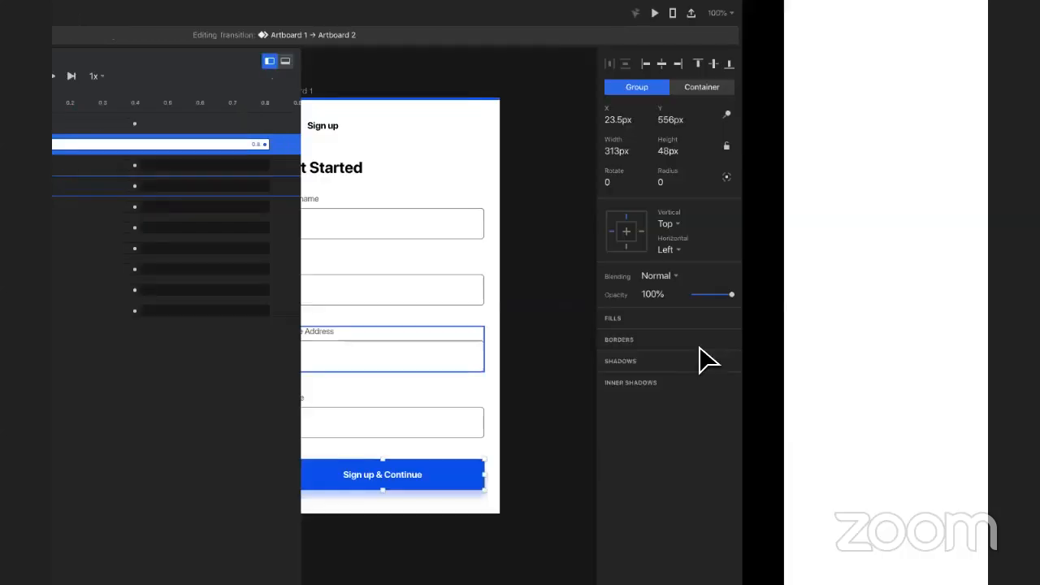
click(572, 465)
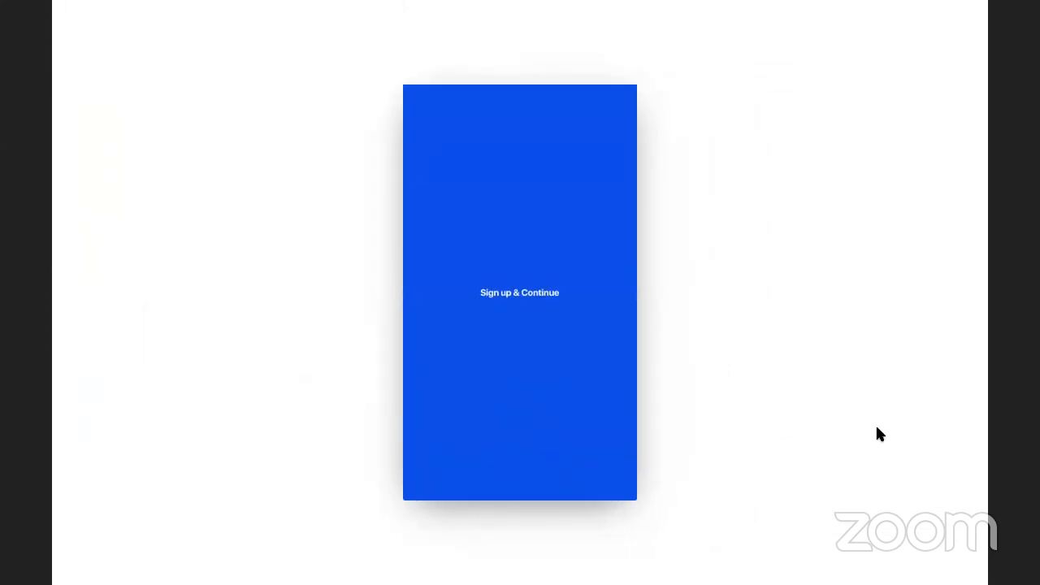
click(558, 296)
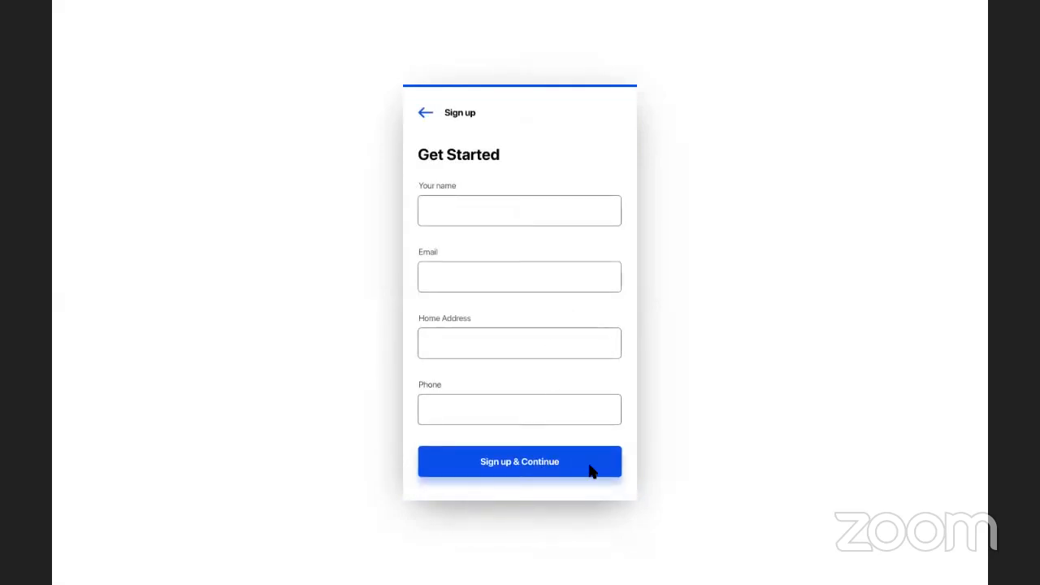
click(598, 471)
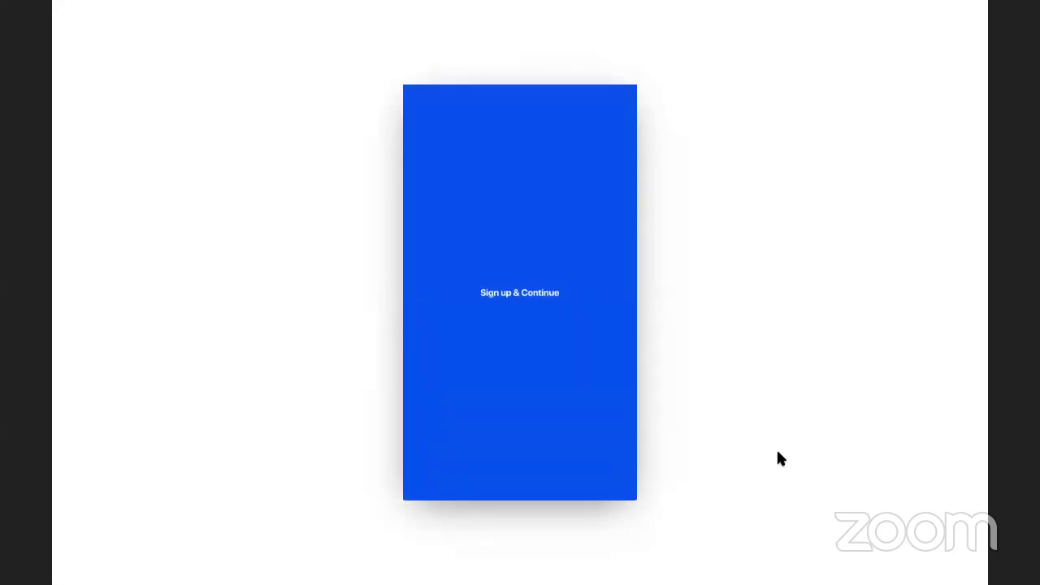
key(ctrl+Left)
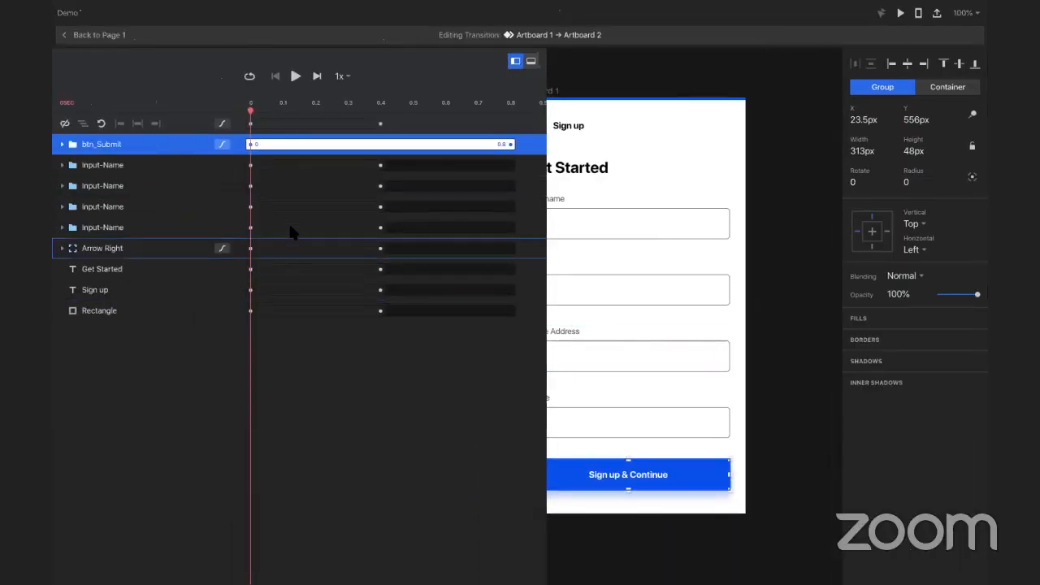
Step: Reshape btn_Submit's easing curve to Bezier 0, 0.89, 0.3, 1 and preview the button expanding and collapsing
click(219, 147)
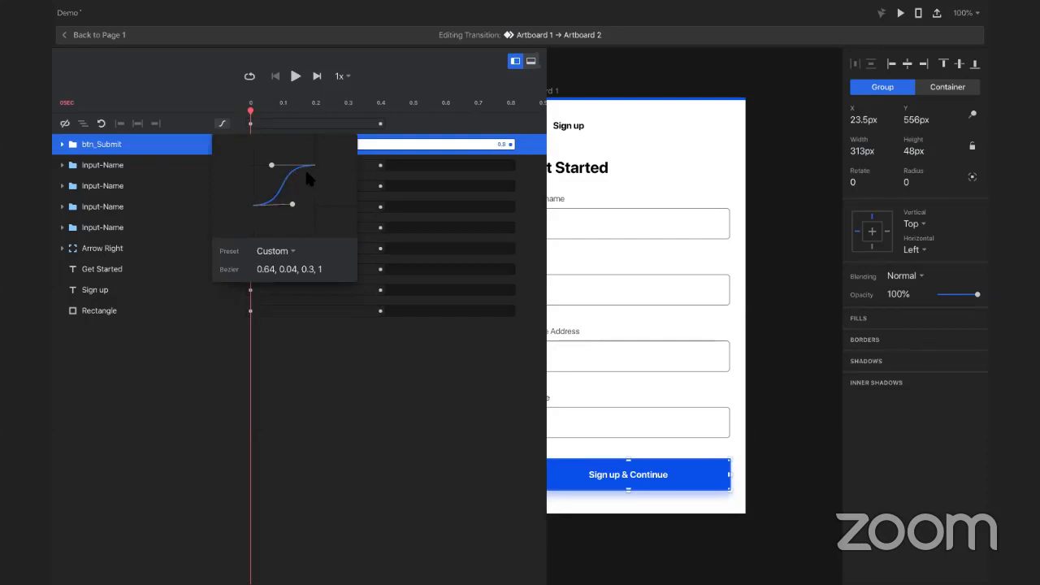
drag(292, 205, 253, 169)
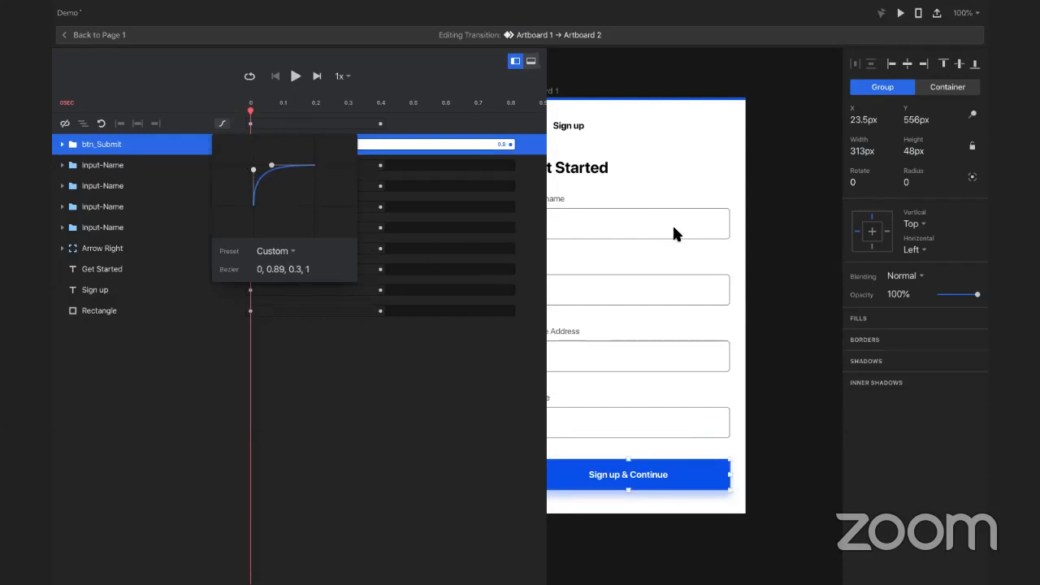
key(super+p)
click(552, 351)
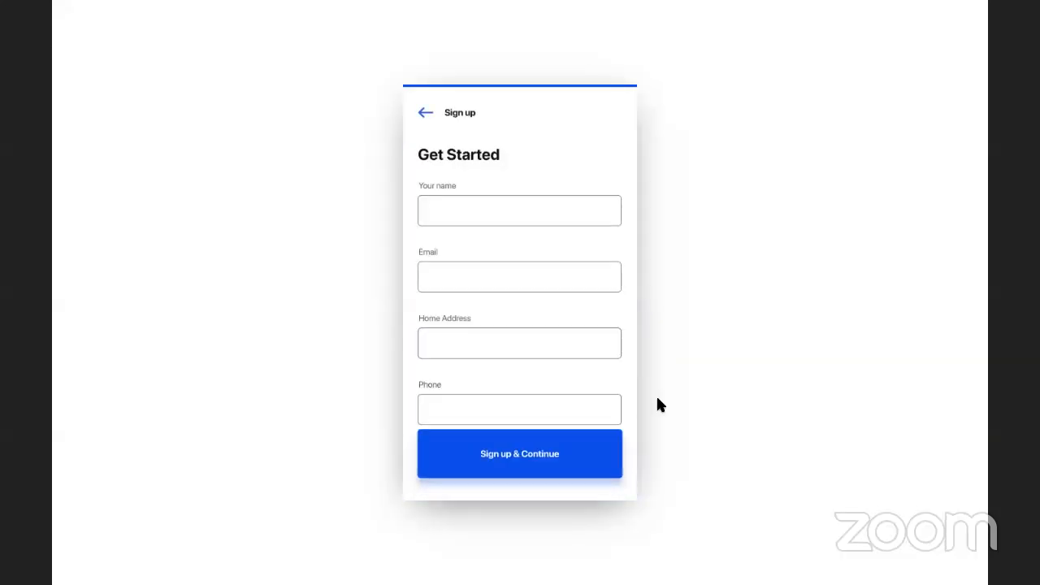
click(588, 471)
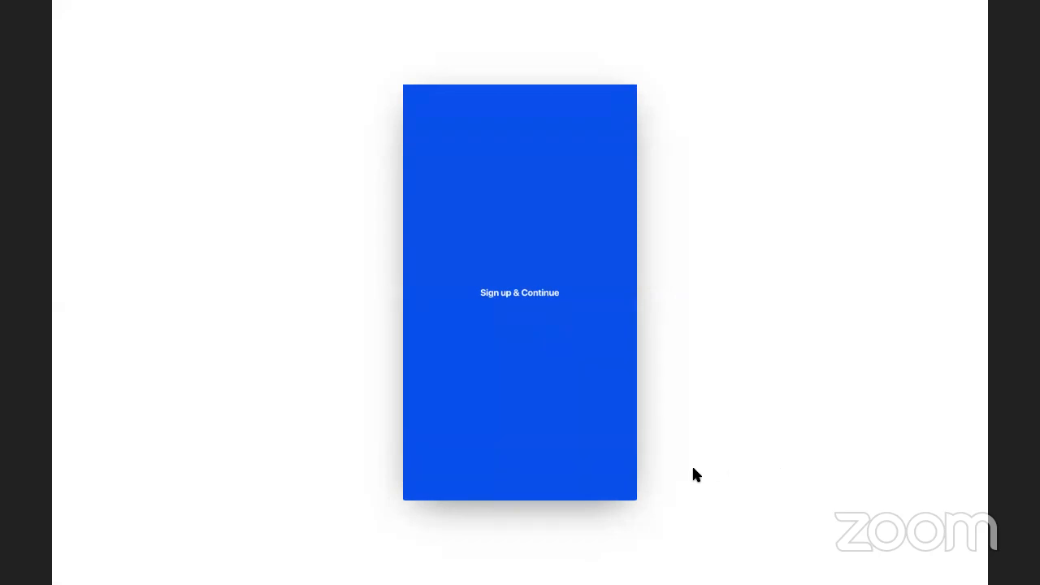
click(551, 364)
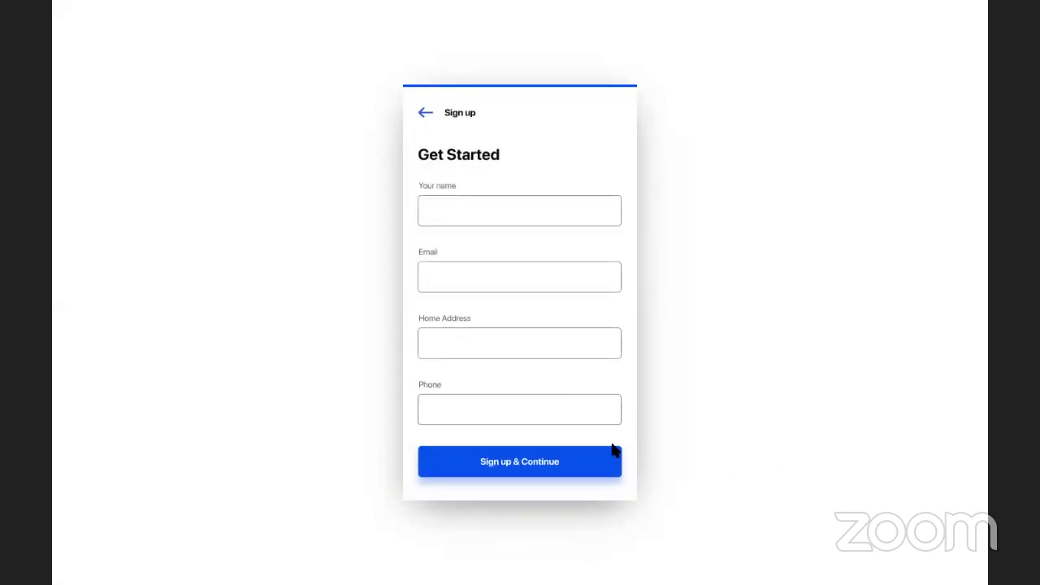
click(594, 475)
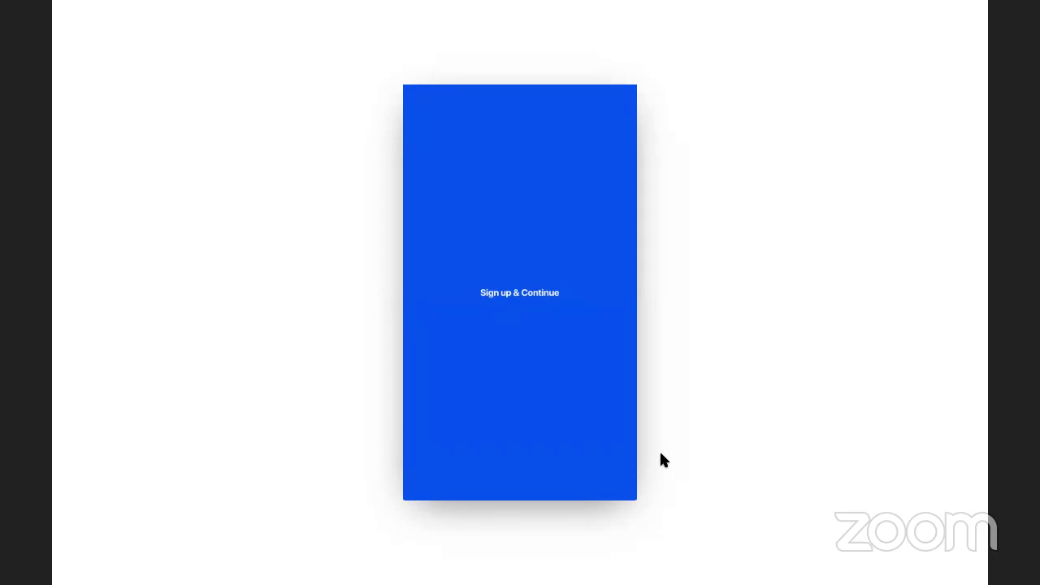
key(ctrl+Left)
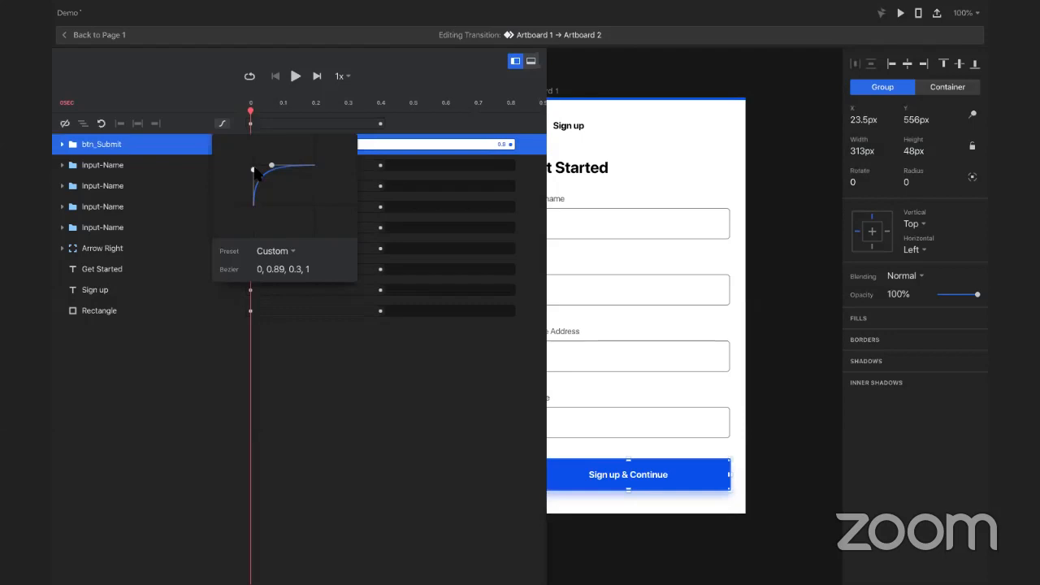
Step: Soften the start of btn_Submit's easing curve to Bezier 0.17, 0.34, 0.3, 1 and preview the transition
drag(253, 170, 253, 168)
drag(253, 168, 262, 190)
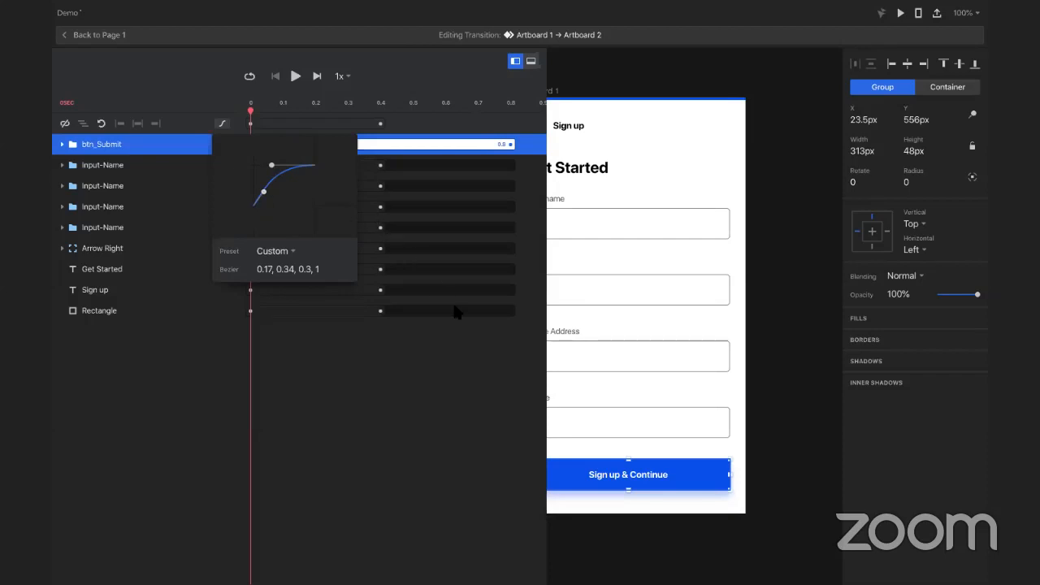
key(ctrl+Right)
click(529, 297)
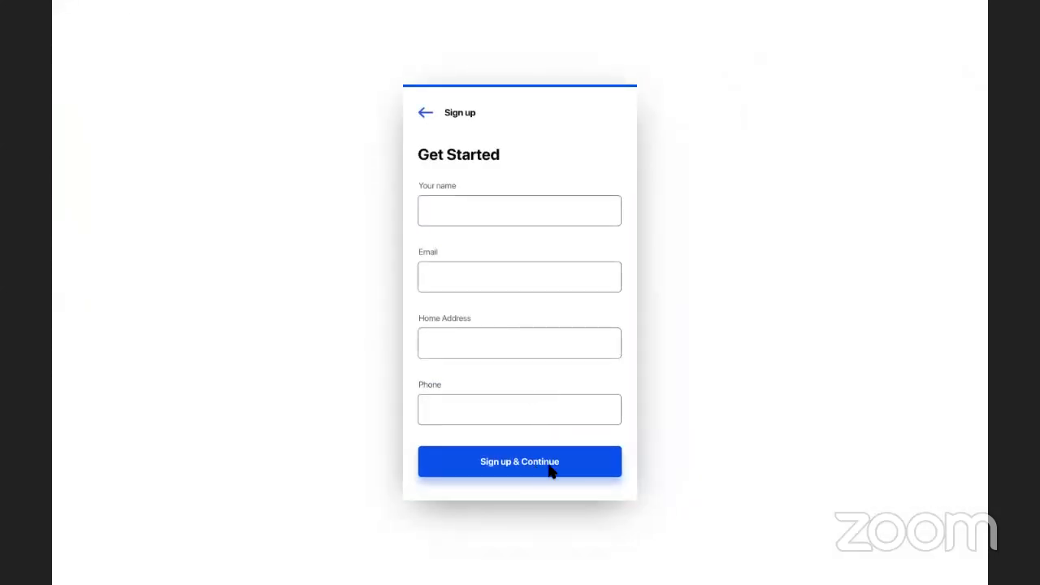
click(598, 470)
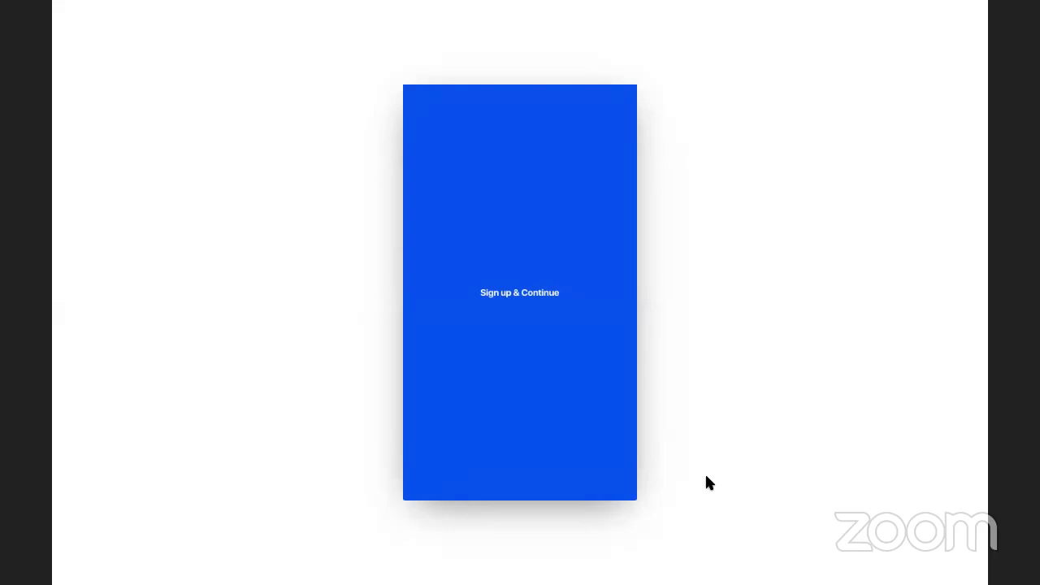
key(ctrl+Left)
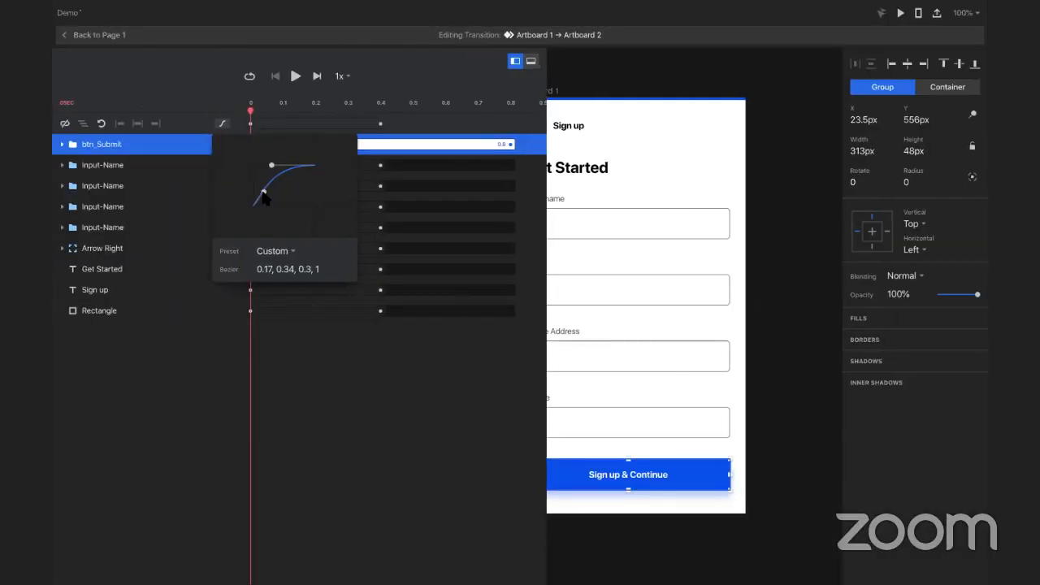
Step: Change btn_Submit's easing curve to Bezier 0.41, 0.02, 0.3, 1 and test the button's transition in the preview
drag(263, 192, 277, 207)
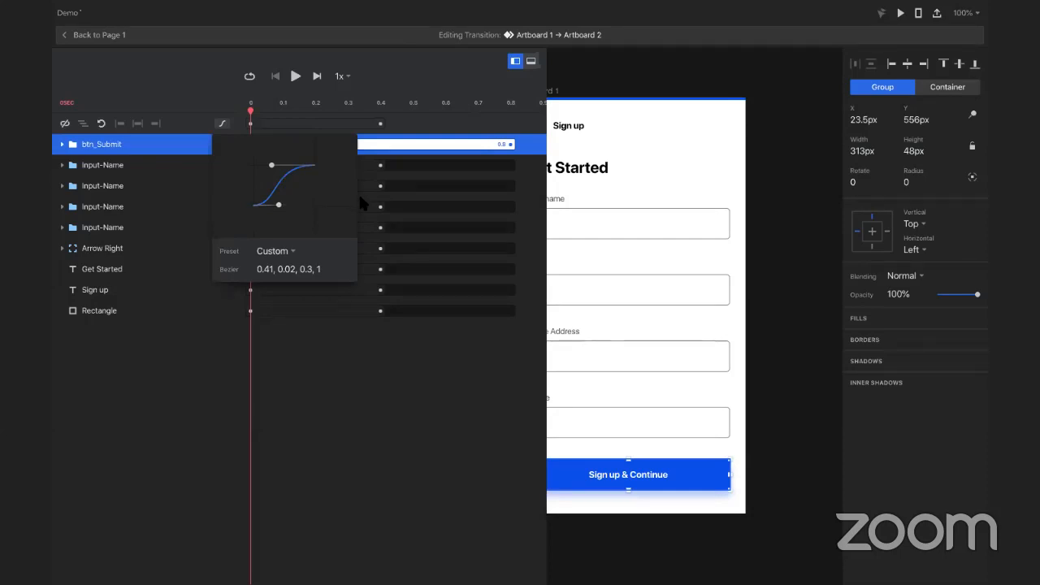
key(ctrl+Right)
click(518, 321)
click(587, 468)
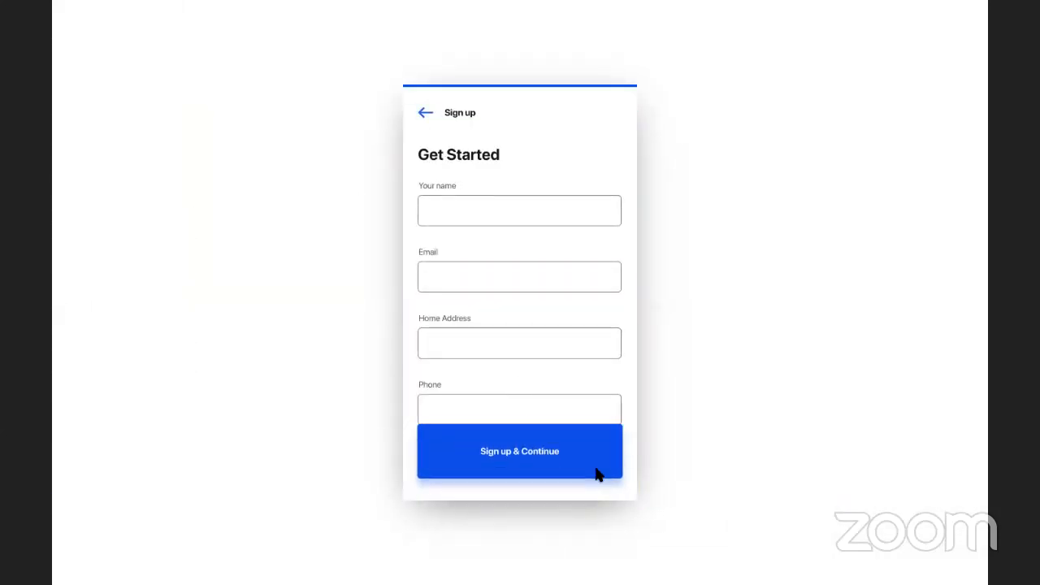
key(ctrl+Left)
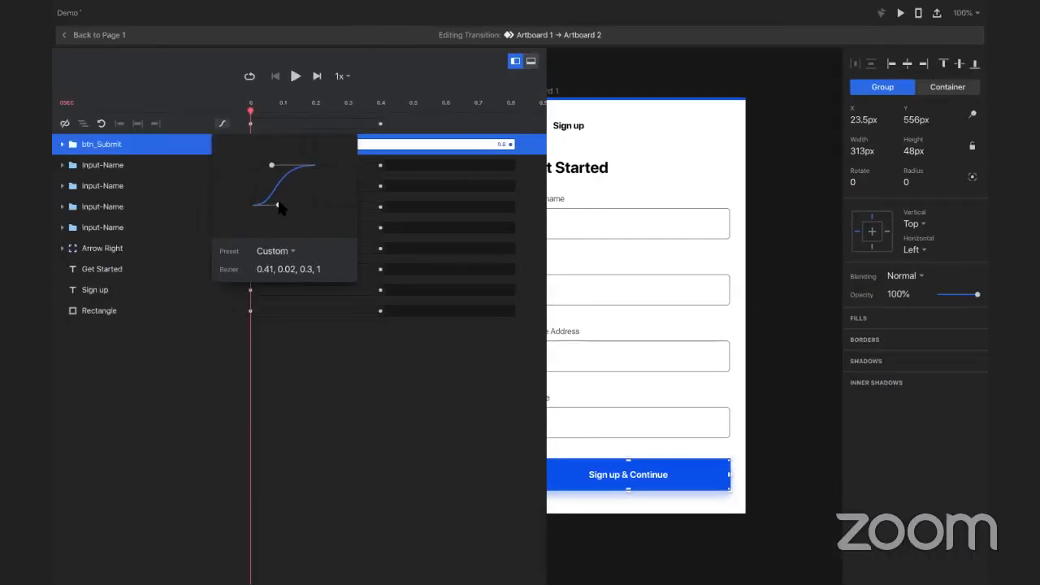
Step: Adjust both handles of btn_Submit's easing curve to Bezier 0.65, 0.02, 0.16, 0.98 and preview the transition in both directions
drag(278, 205, 294, 207)
drag(272, 166, 264, 167)
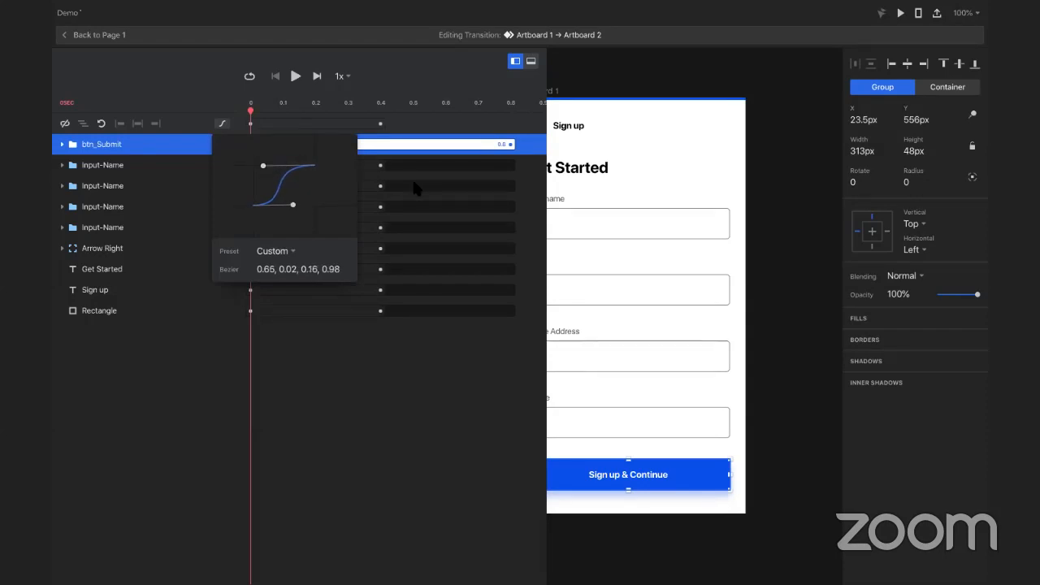
key(ctrl+Right)
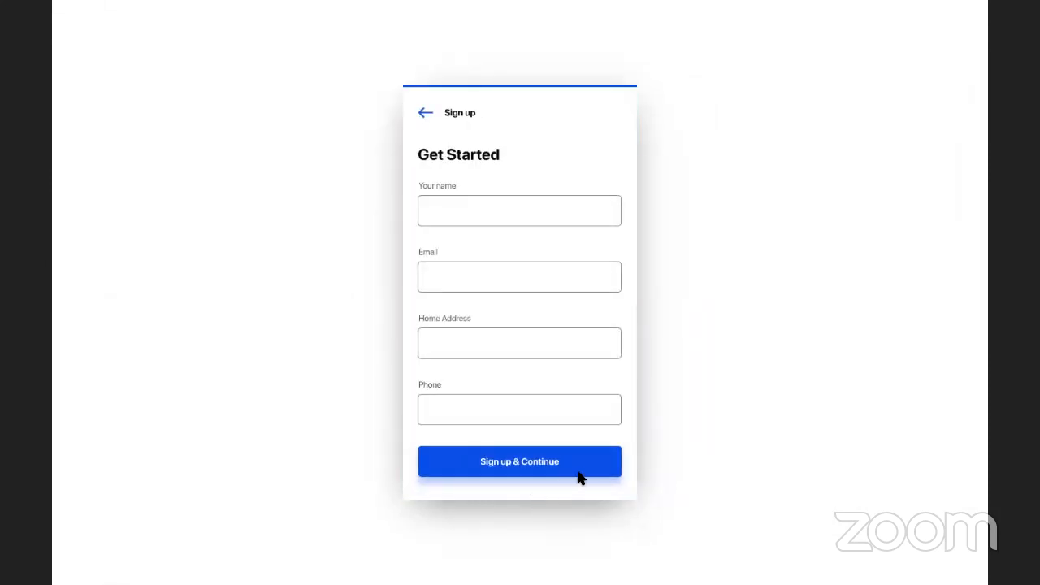
click(578, 473)
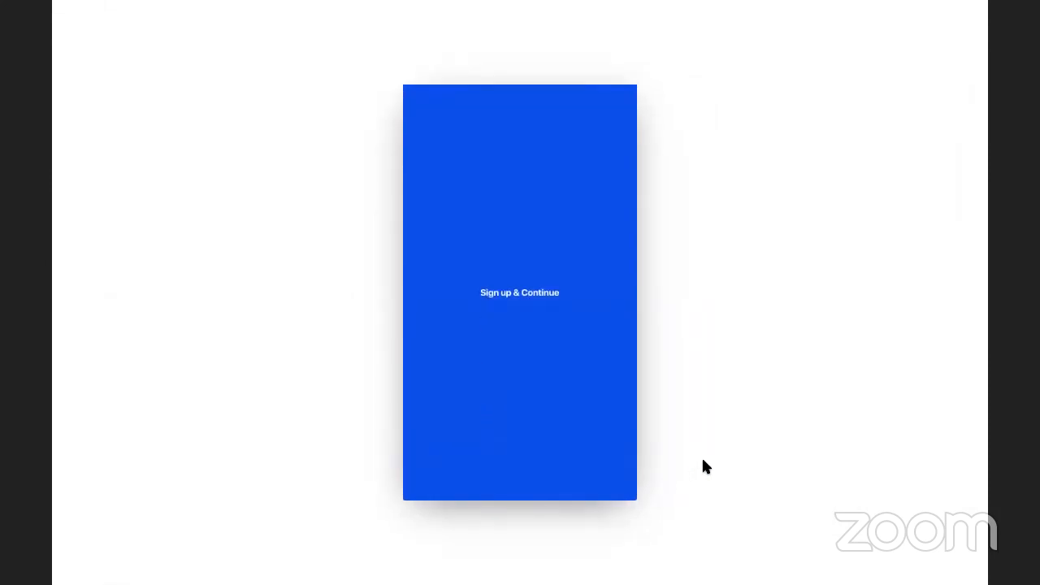
click(547, 315)
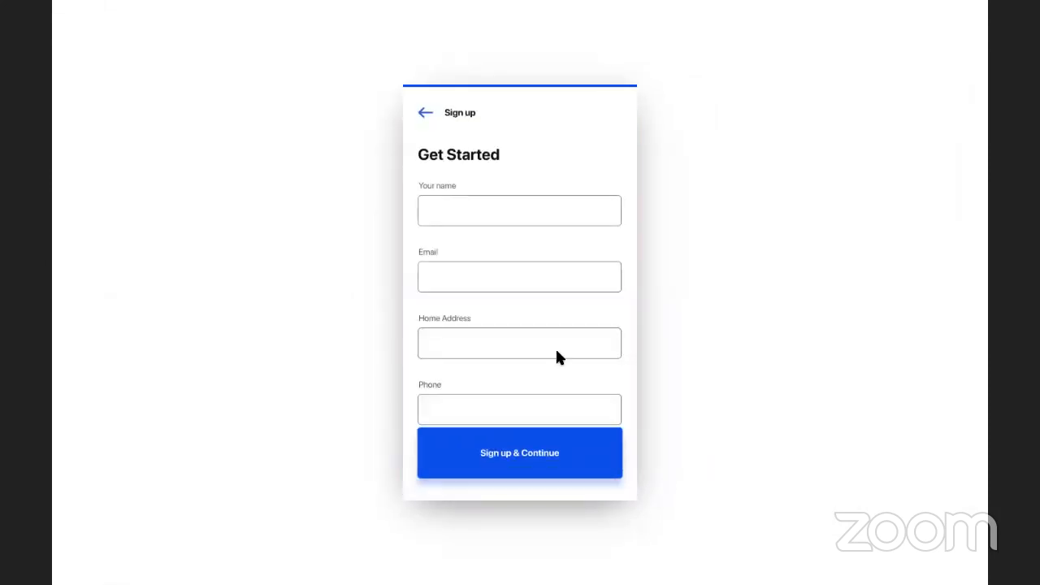
click(604, 475)
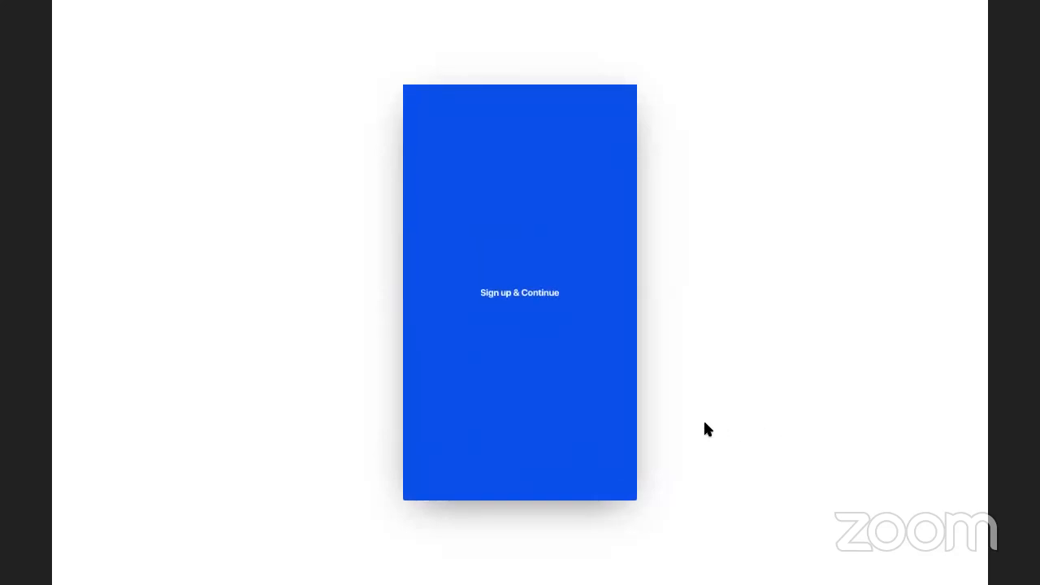
click(545, 402)
key(ctrl+Left)
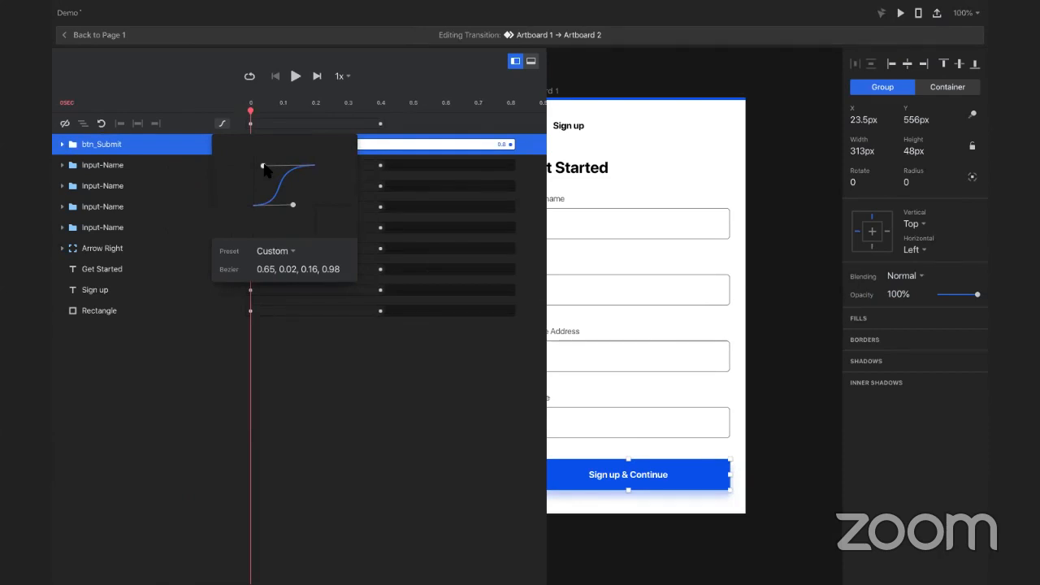
Step: Raise the end handle of btn_Submit's easing curve to Bezier 0.65, 0.02, 0.13, 1.42 and preview the transition in both directions
drag(262, 166, 261, 151)
key(super+p)
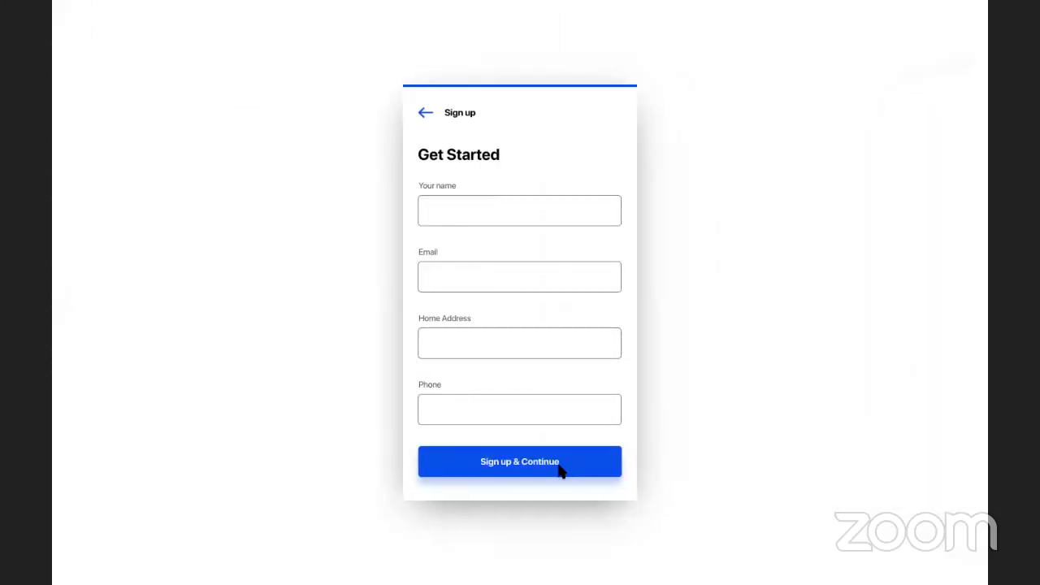
click(559, 466)
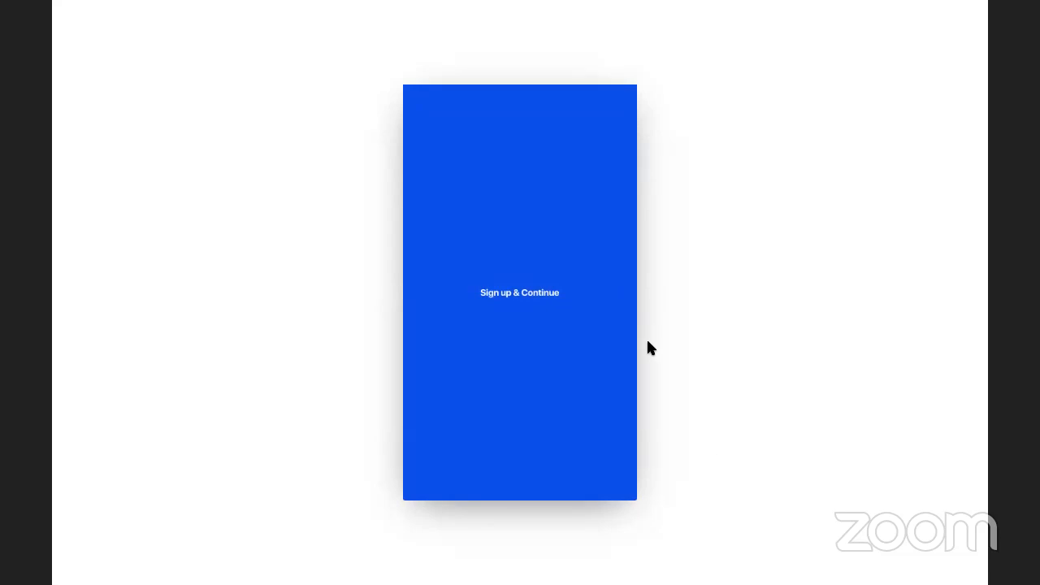
click(534, 328)
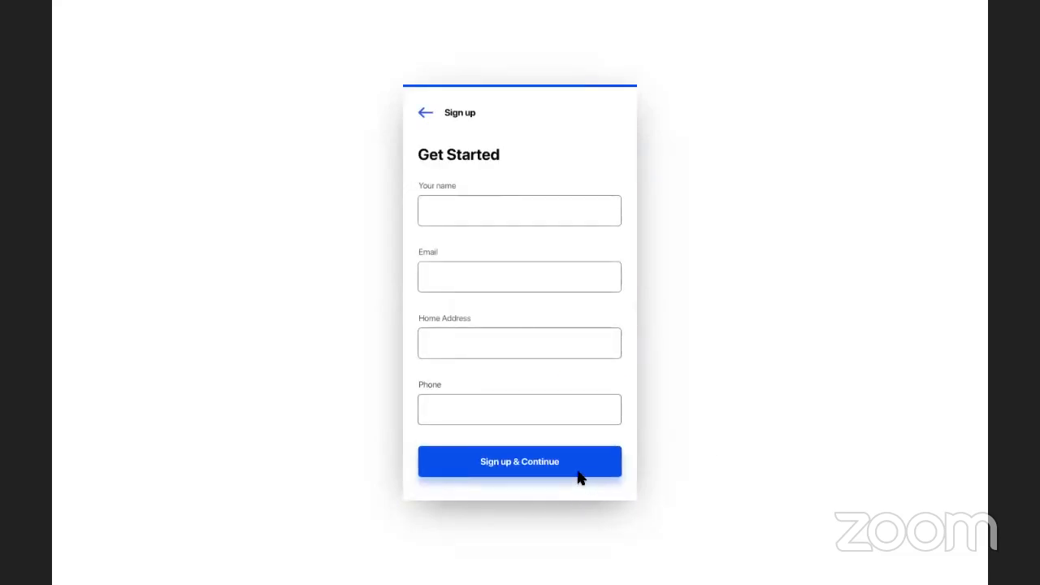
click(578, 475)
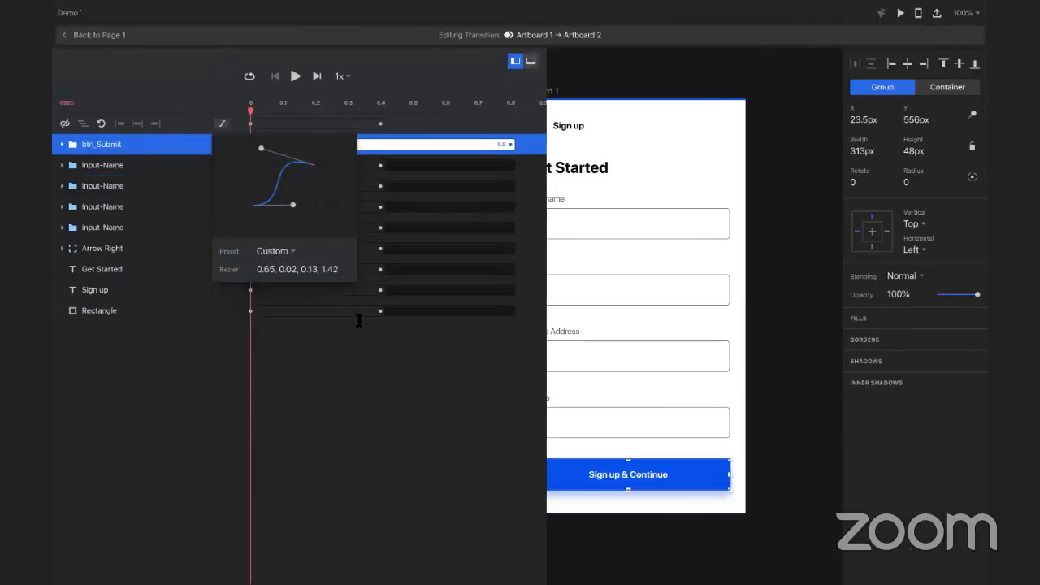
Step: Reduce the overshoot of btn_Submit's easing curve to Bezier 0.65, 0.02, 0.19, 1.23 and test the button's expansion and collapse
drag(261, 149, 265, 154)
key(ctrl+Right)
click(511, 281)
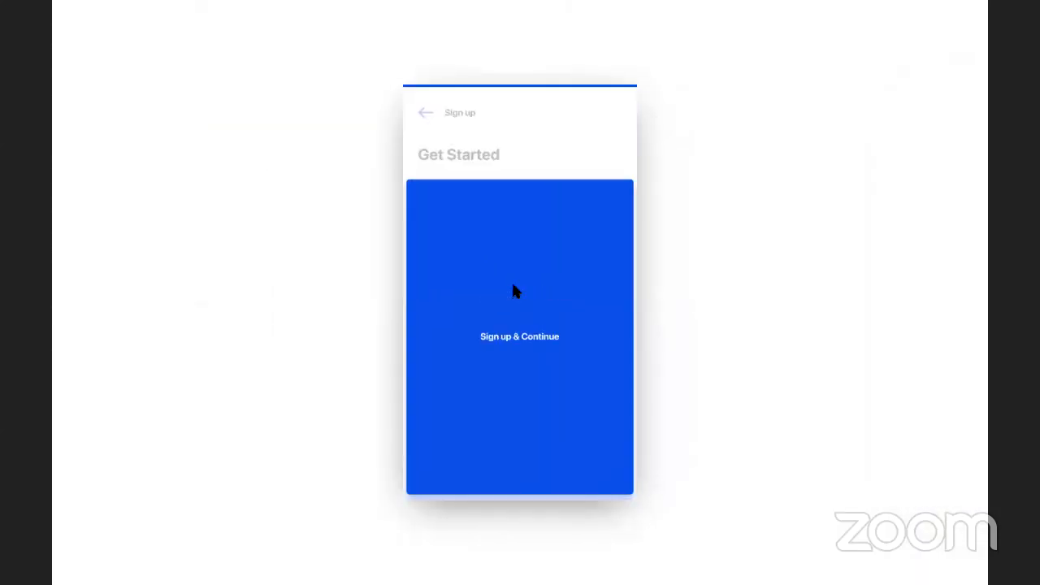
click(558, 458)
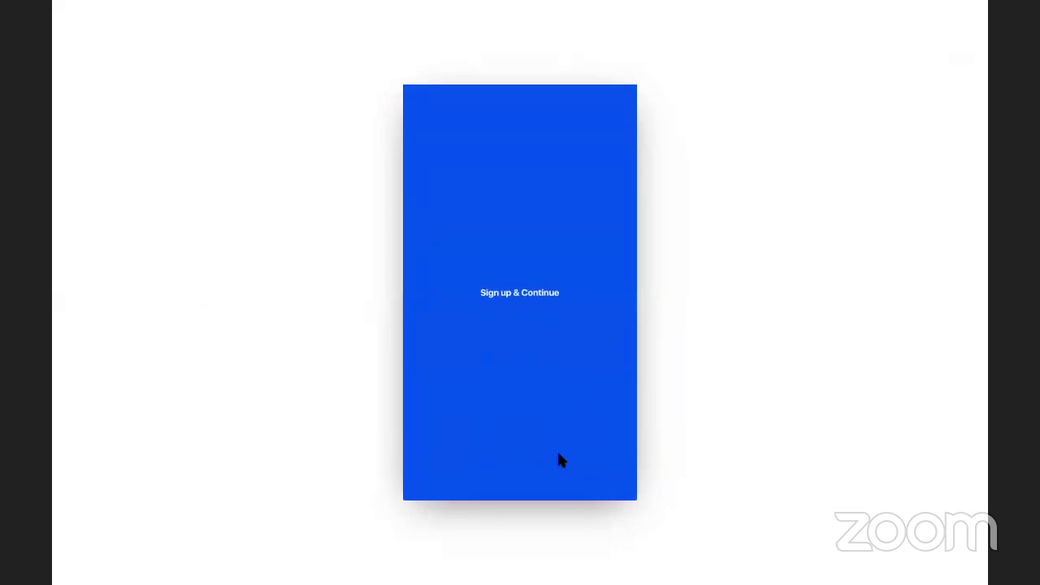
click(559, 454)
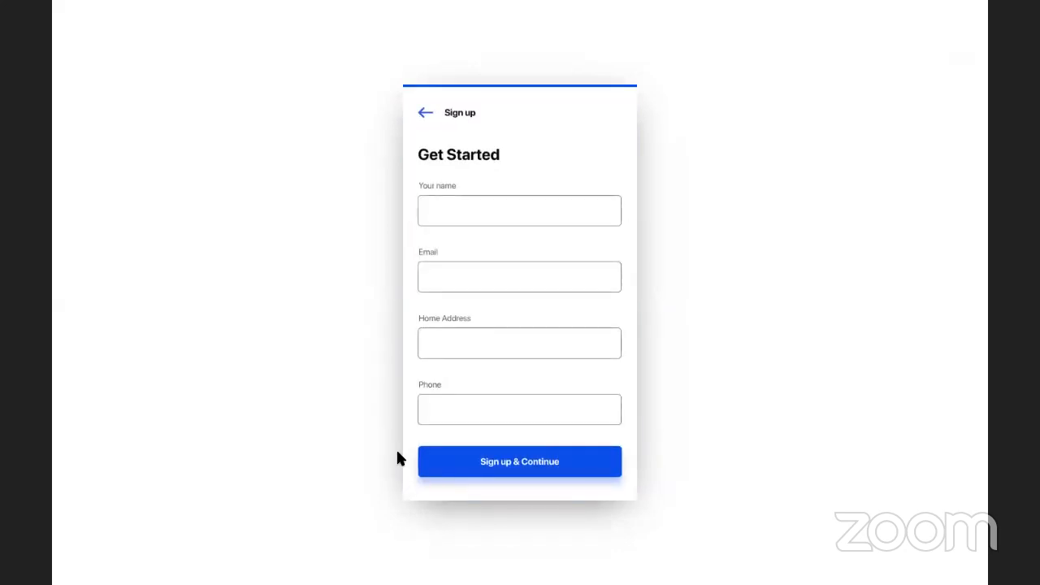
key(ctrl+Left)
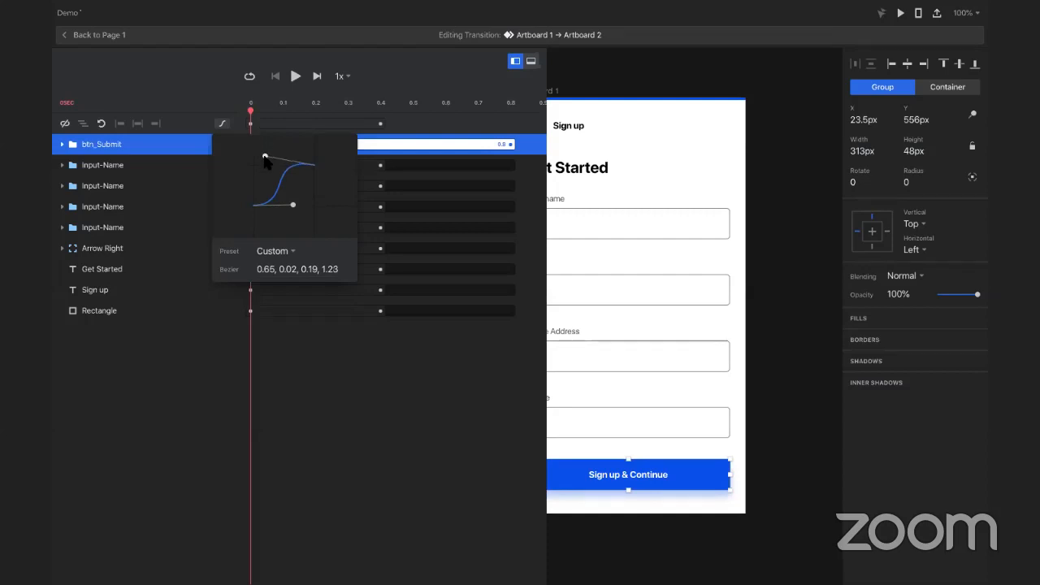
Step: Set btn_Submit's easing to Bezier 0.65, 0.02, 0.32, 0.97 with an end time of 0.4 seconds and preview the transition
drag(264, 156, 273, 166)
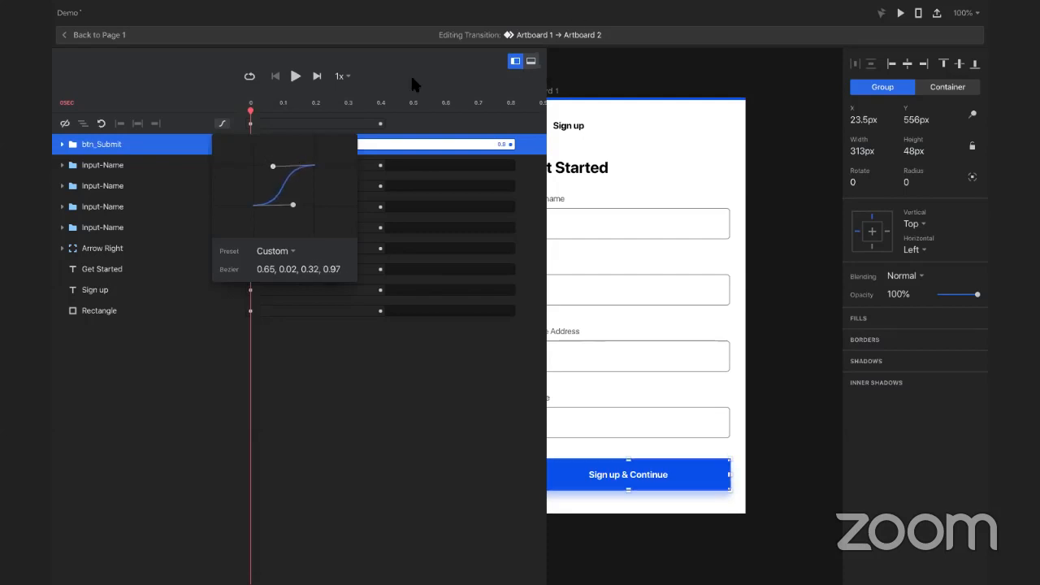
click(130, 67)
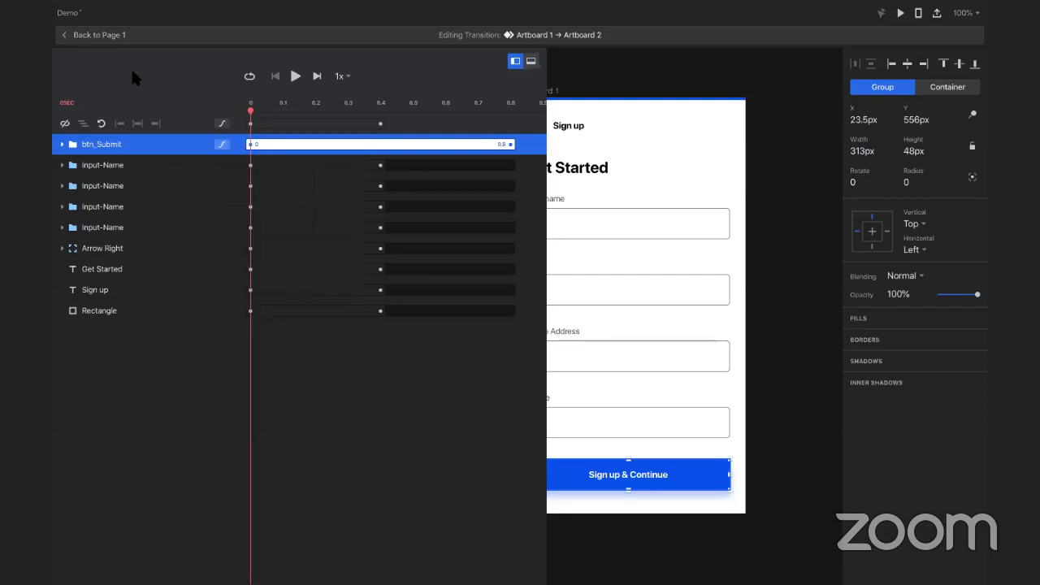
drag(513, 144, 380, 157)
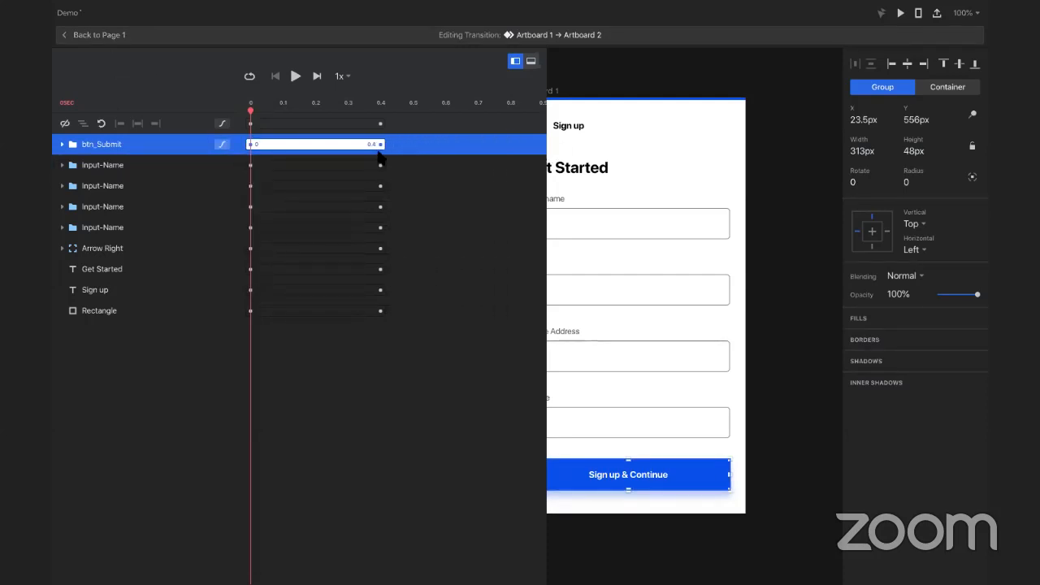
key(super+p)
click(573, 466)
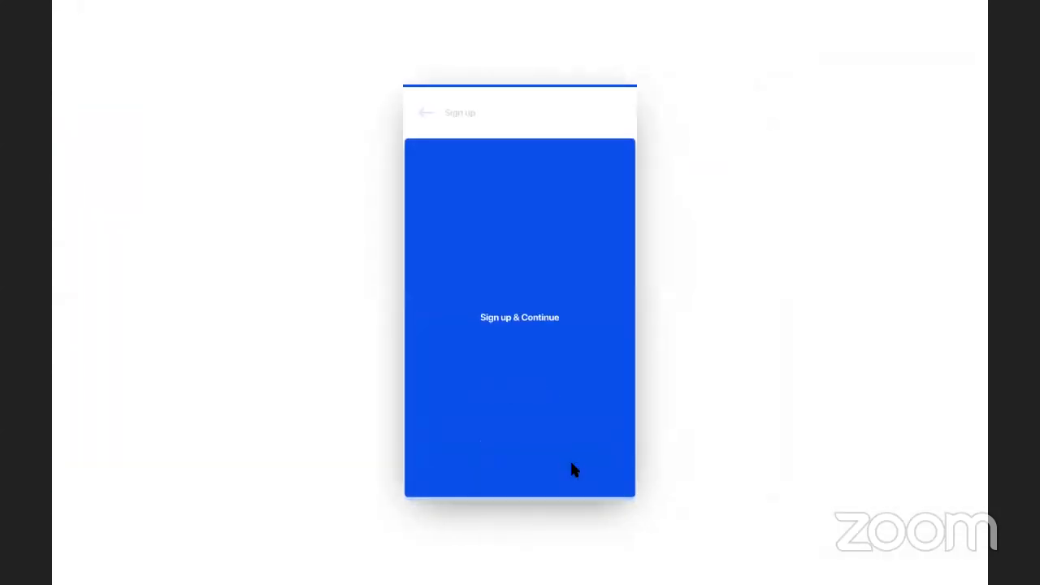
click(509, 358)
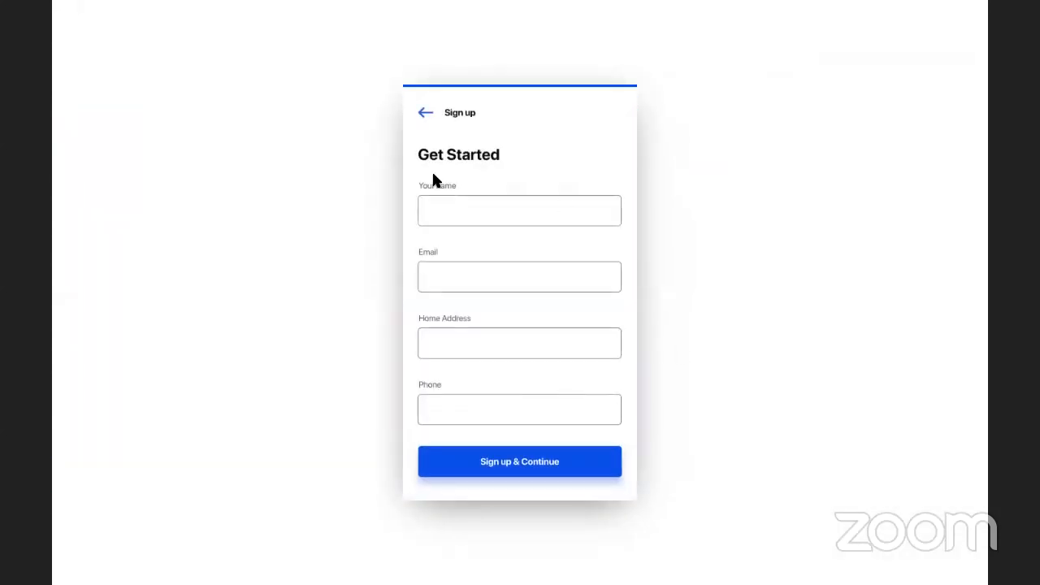
key(Escape)
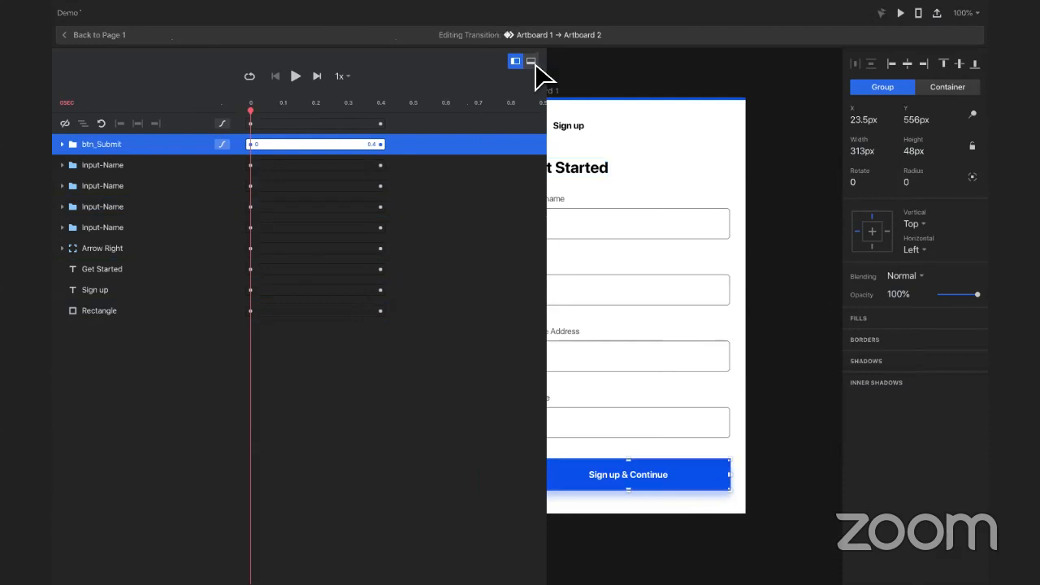
Step: Dock the transition timeline below the canvas and return to Page 1
click(611, 205)
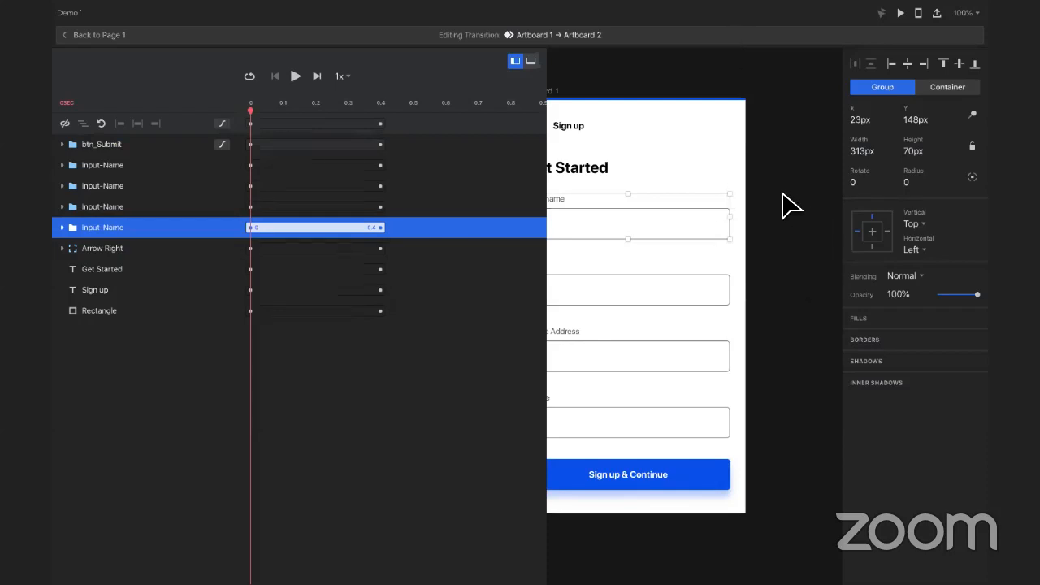
click(531, 61)
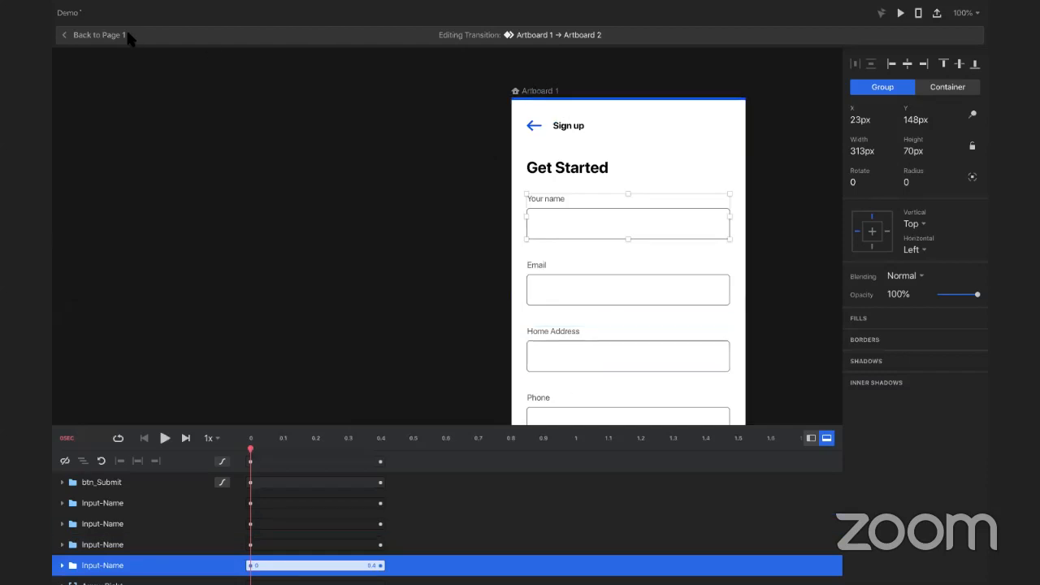
click(103, 35)
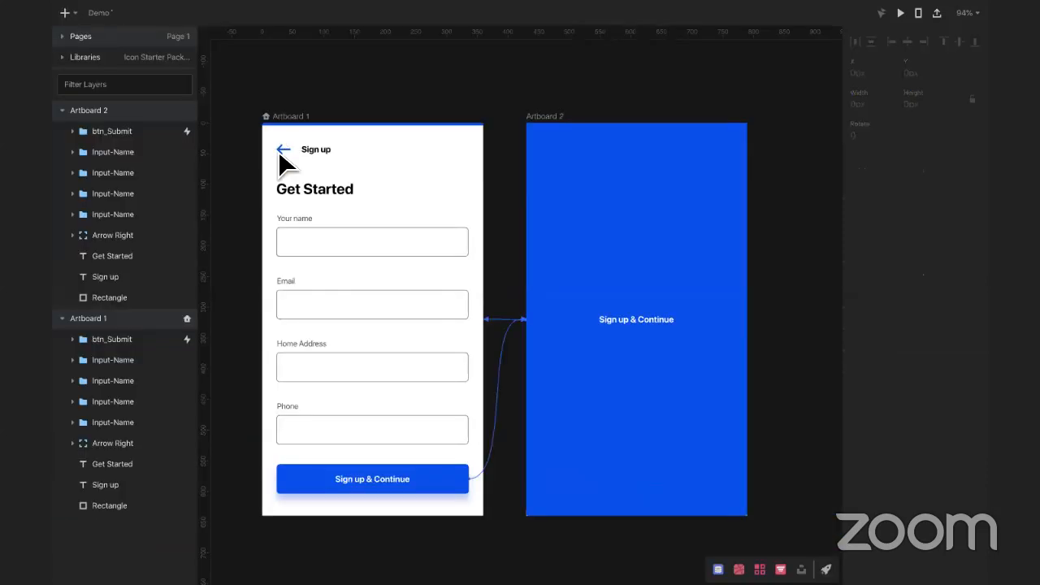
Step: Set the opacity of the "Sign up & Continue" label inside Artboard 2's btn_Submit group to 0%
click(635, 416)
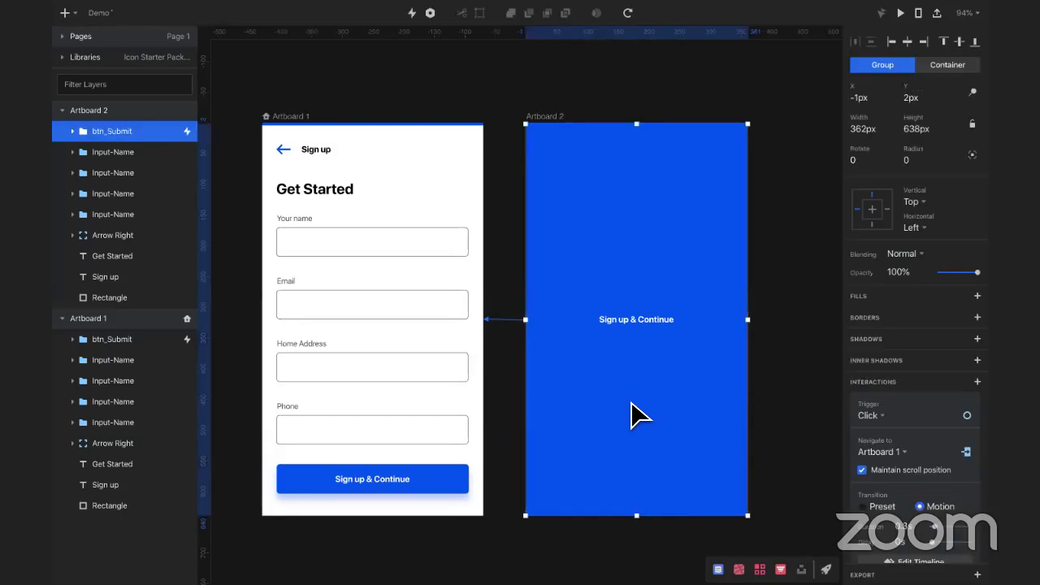
double_click(642, 329)
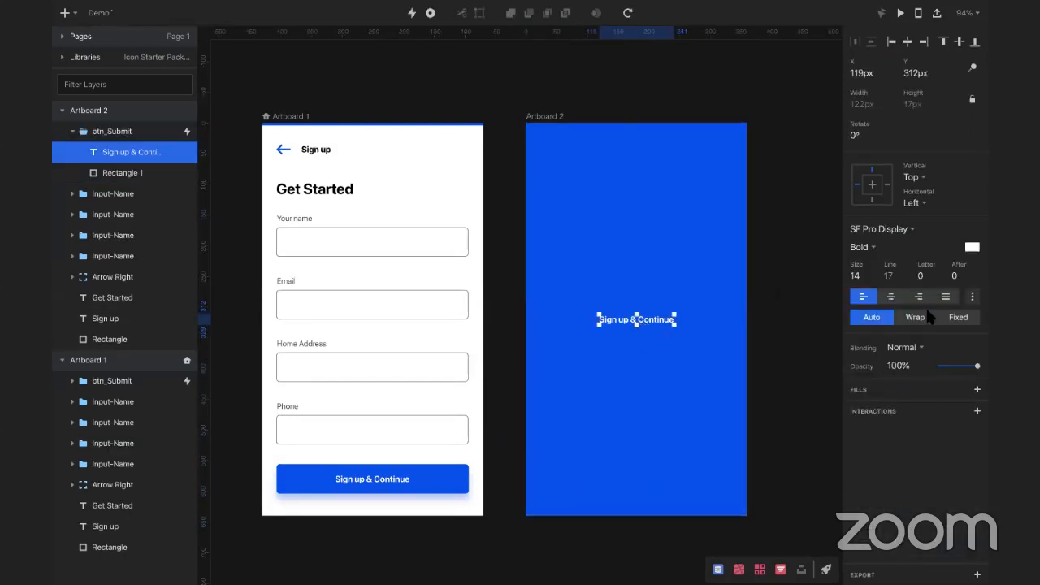
drag(971, 367, 925, 369)
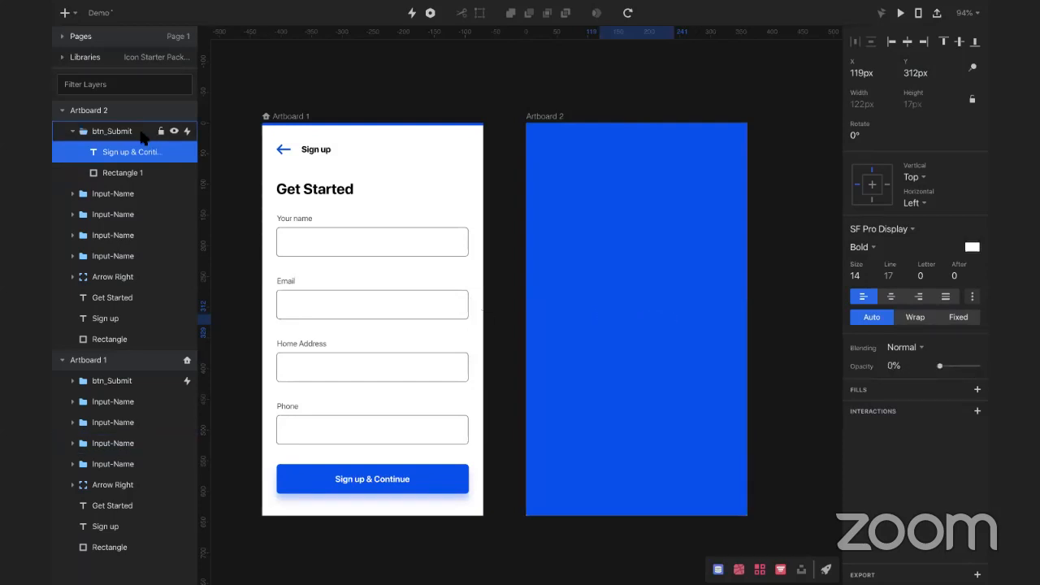
click(188, 130)
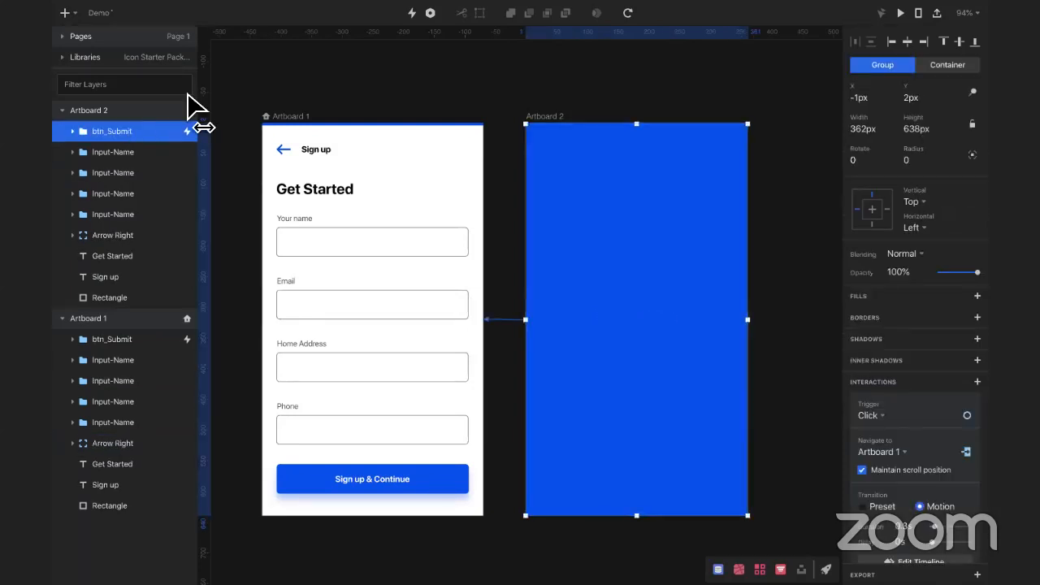
Step: Add a text layer reading "Congratulations" near the middle of Artboard 2
click(65, 13)
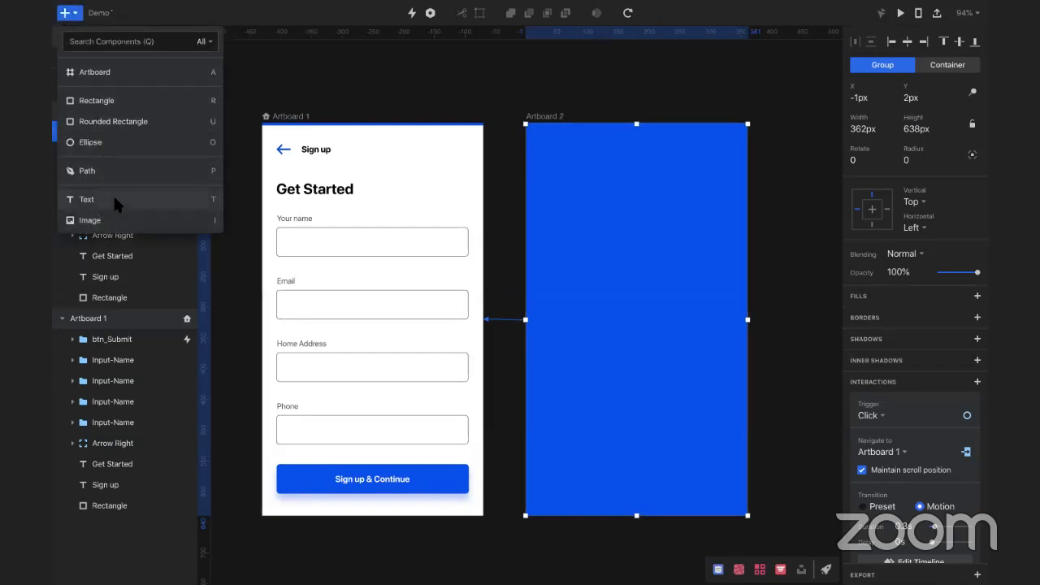
click(113, 196)
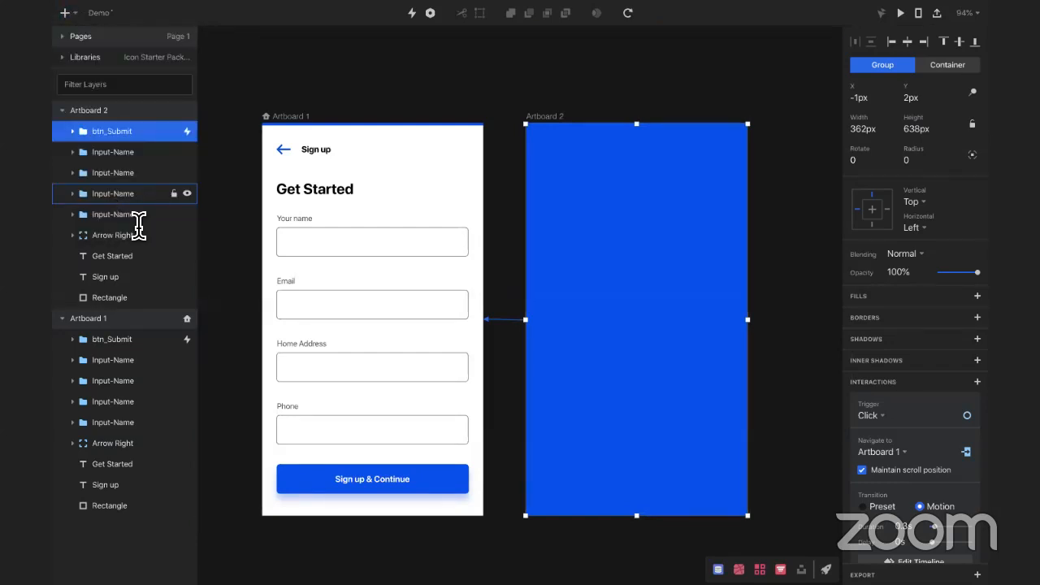
click(616, 299)
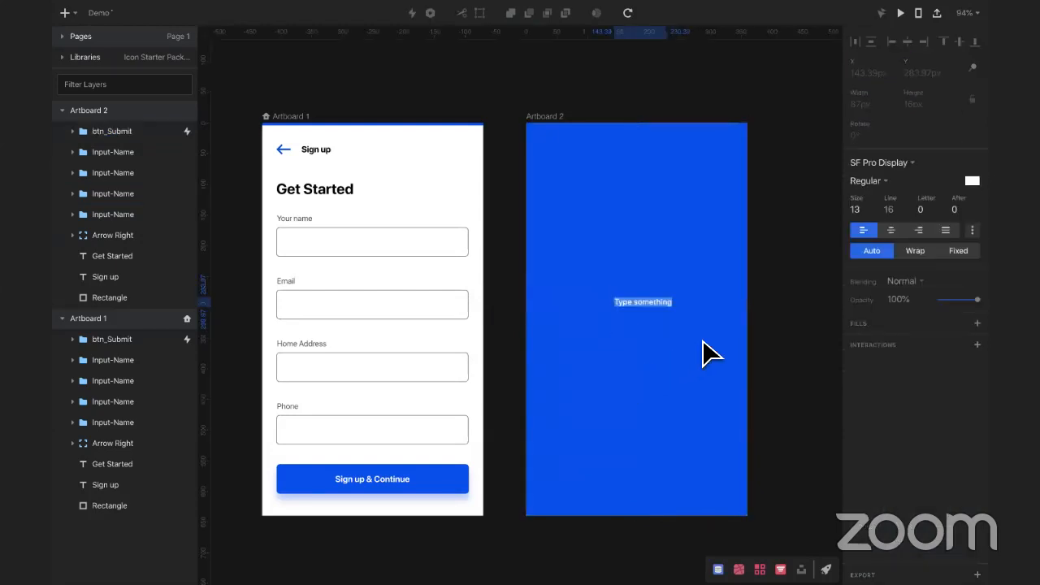
text(Congratulations)
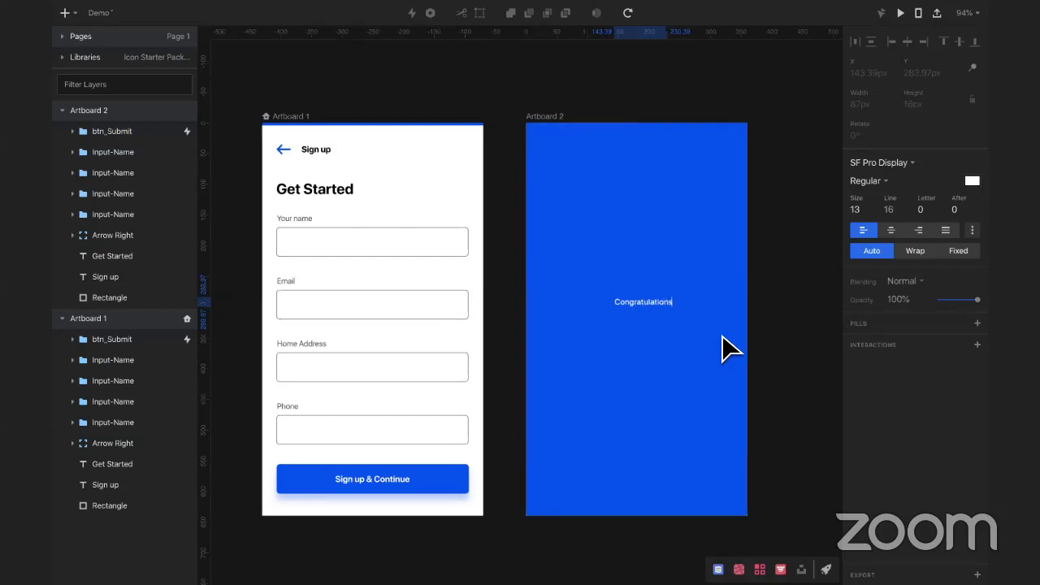
key(Escape)
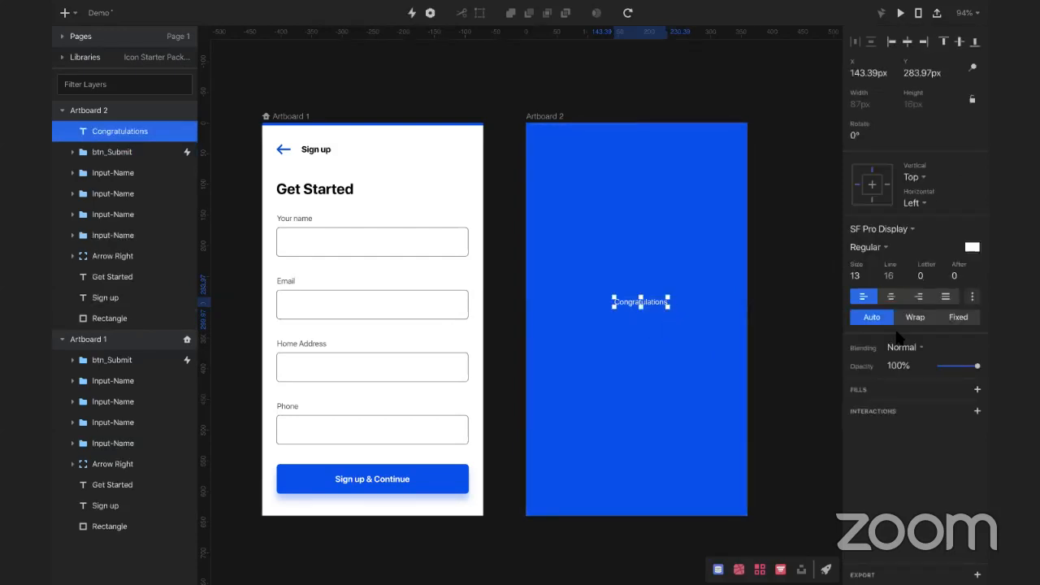
Step: Style the Congratulations text as Bold at size 31 and centre it horizontally on Artboard 2 at X 66, Y 285
click(887, 249)
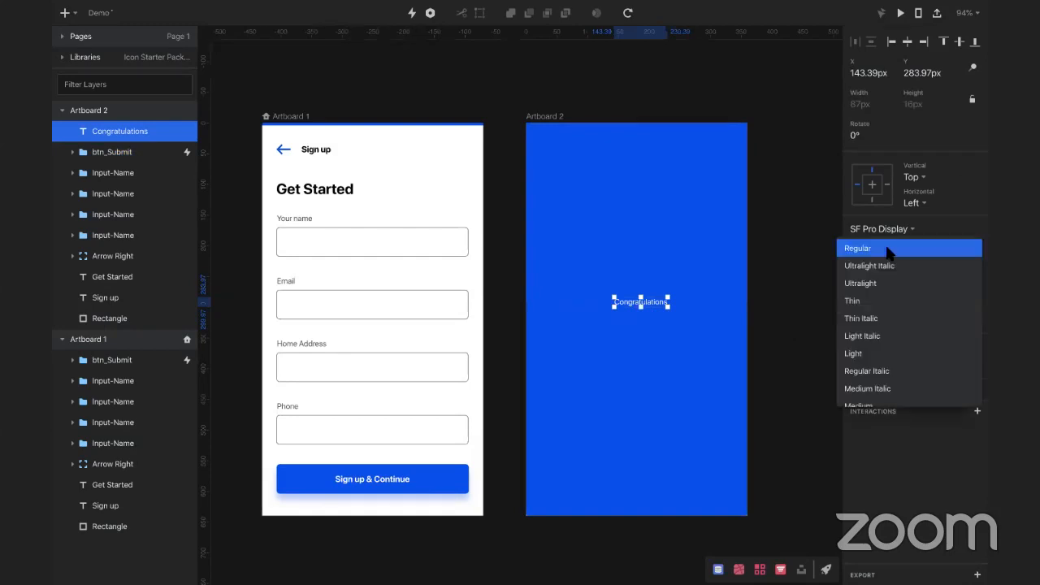
scroll(888, 355, down, 5)
click(897, 343)
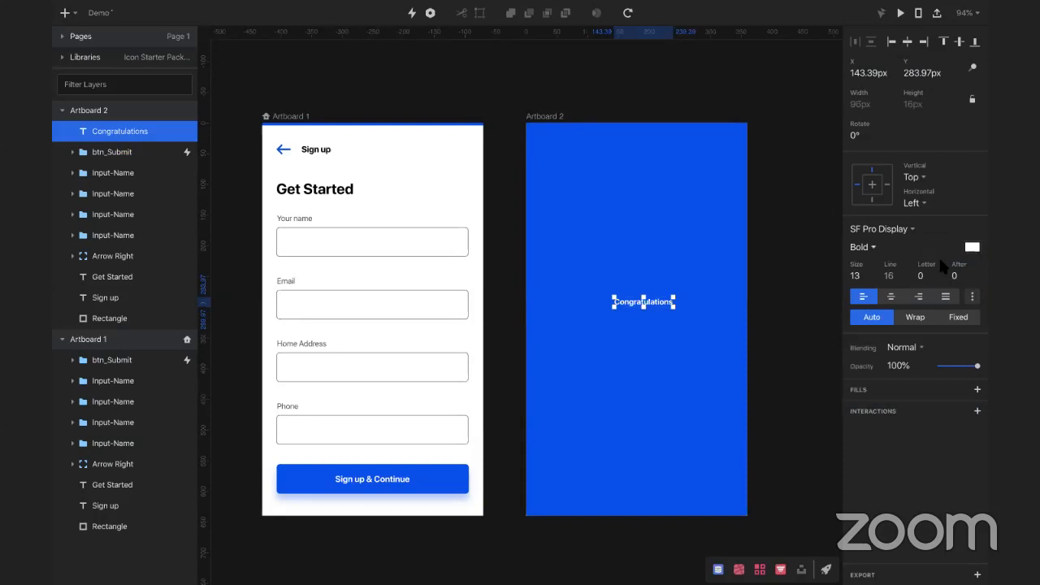
key(shift+Up)
key(shift+Up)
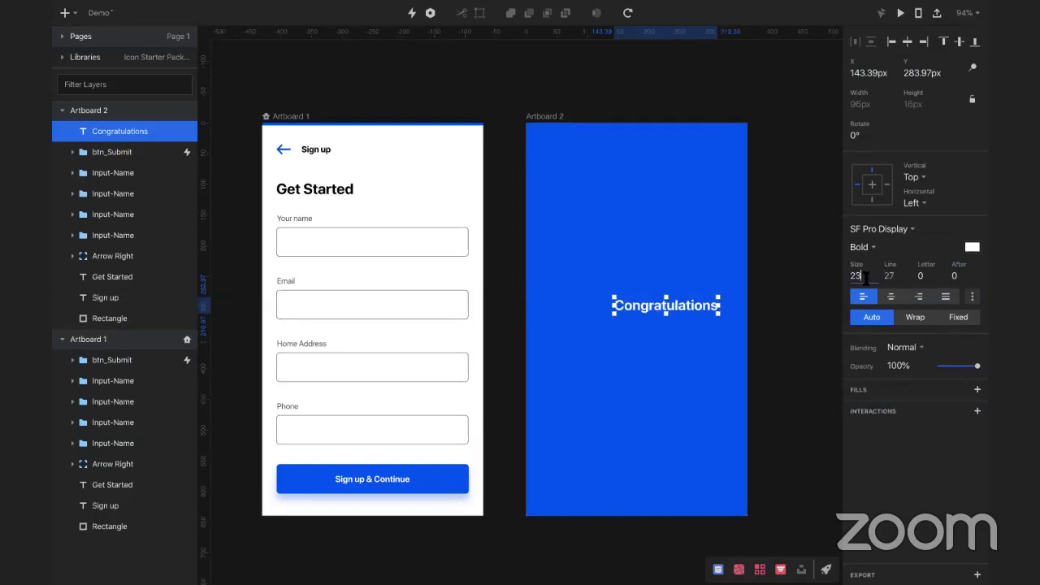
key(Down)
key(Down)
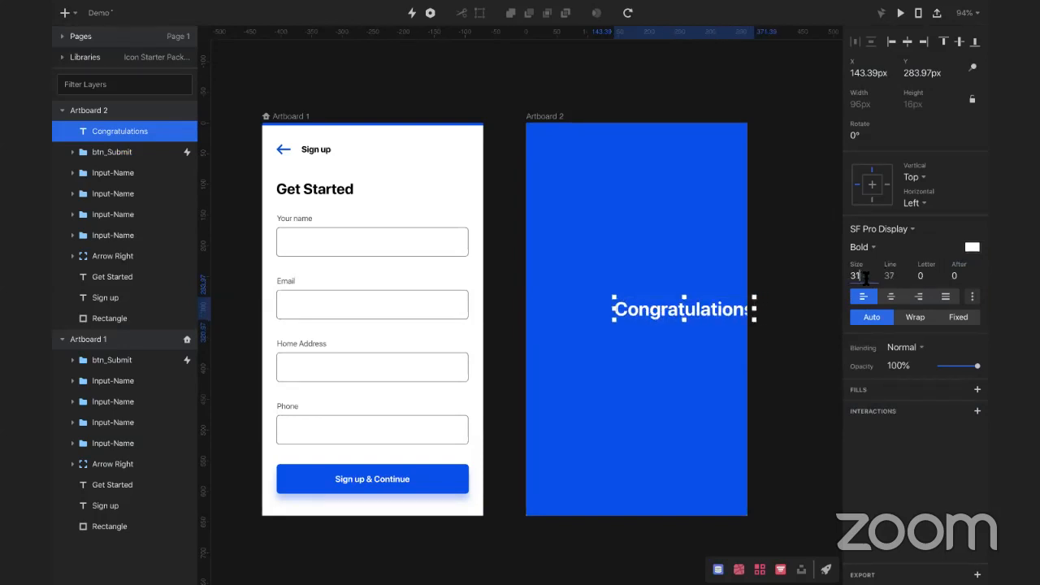
drag(704, 309, 672, 315)
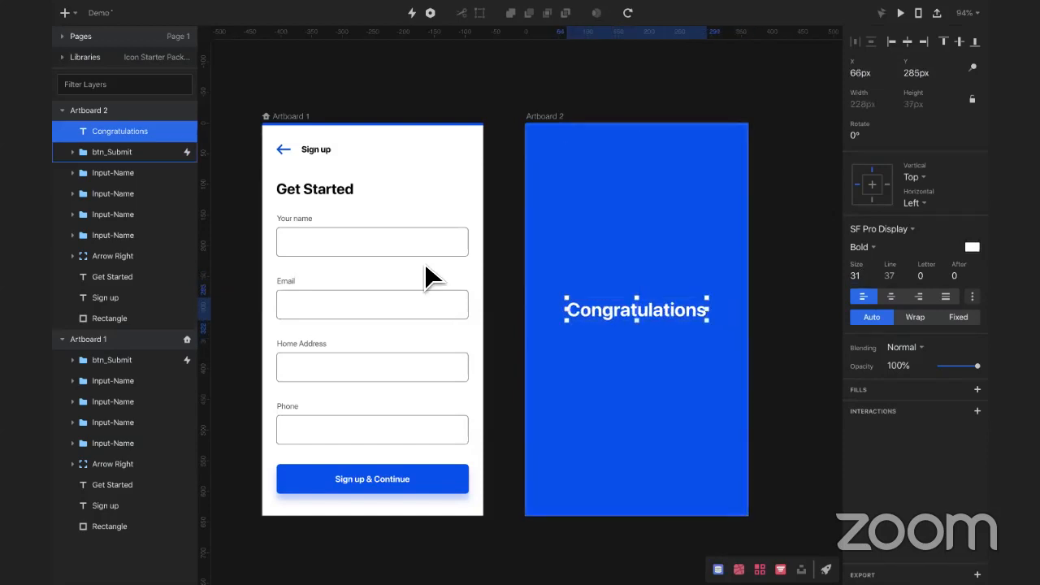
Step: Search the 128 Outline Icons library for "Check" and preview the matching icons
click(144, 58)
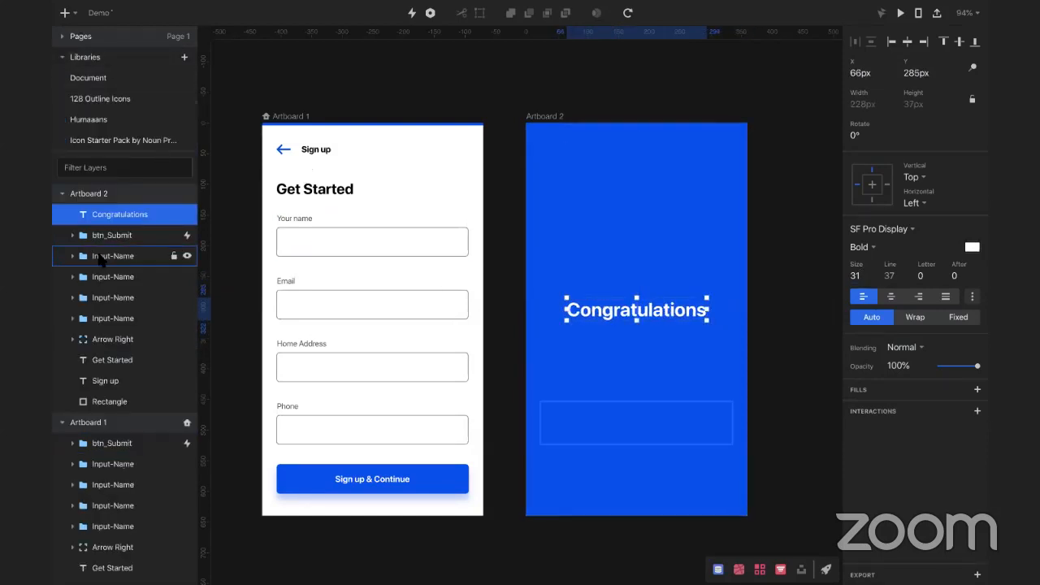
click(149, 98)
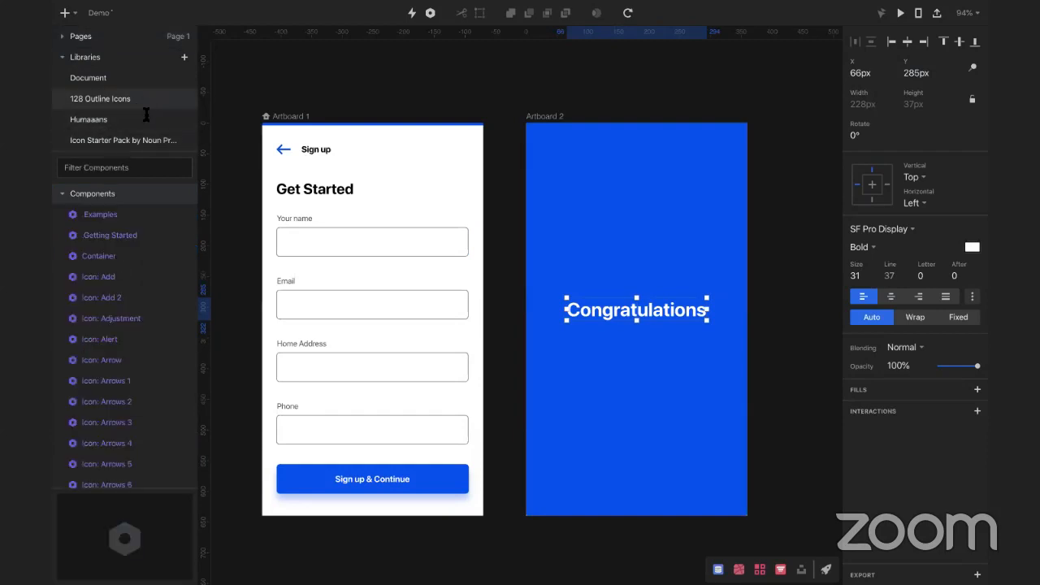
click(156, 166)
text(Check)
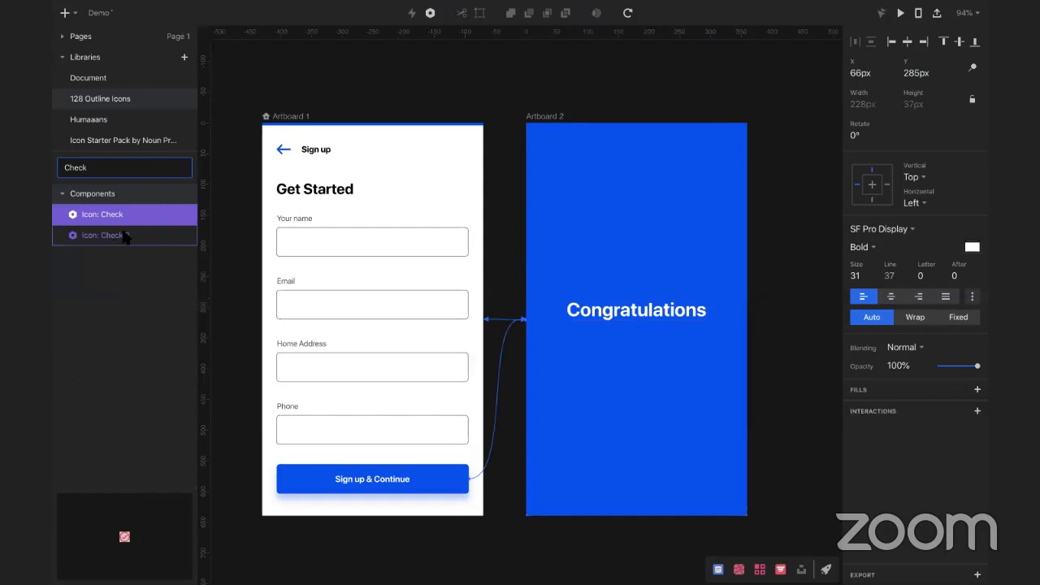
click(124, 235)
click(117, 218)
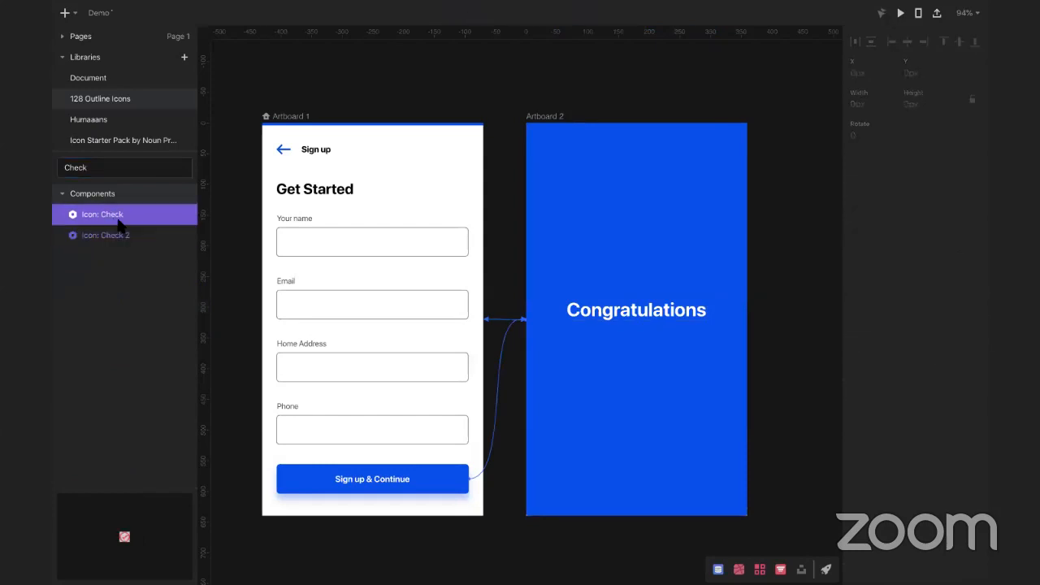
Step: Place the Checkmark from the Icon Starter Pack library just above Congratulations on Artboard 2, about 86 by 87 px at X 137, Y 207
click(112, 140)
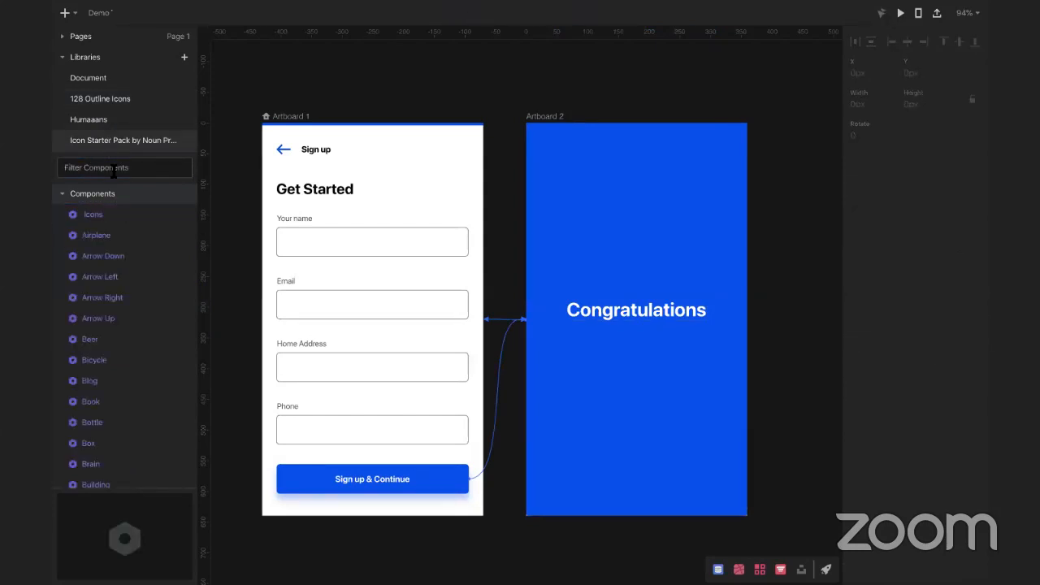
text(Check)
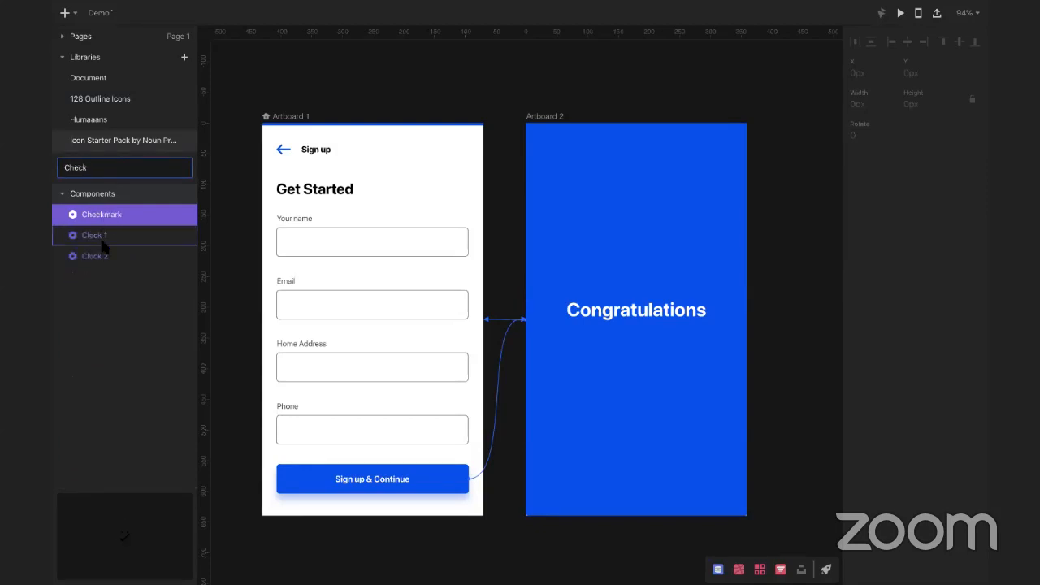
click(101, 238)
click(107, 256)
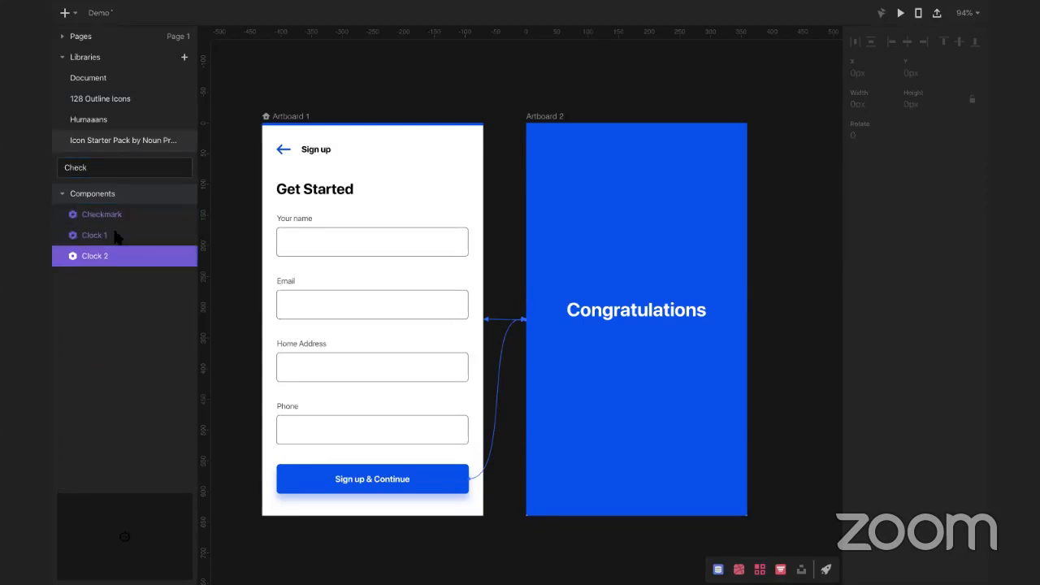
click(112, 223)
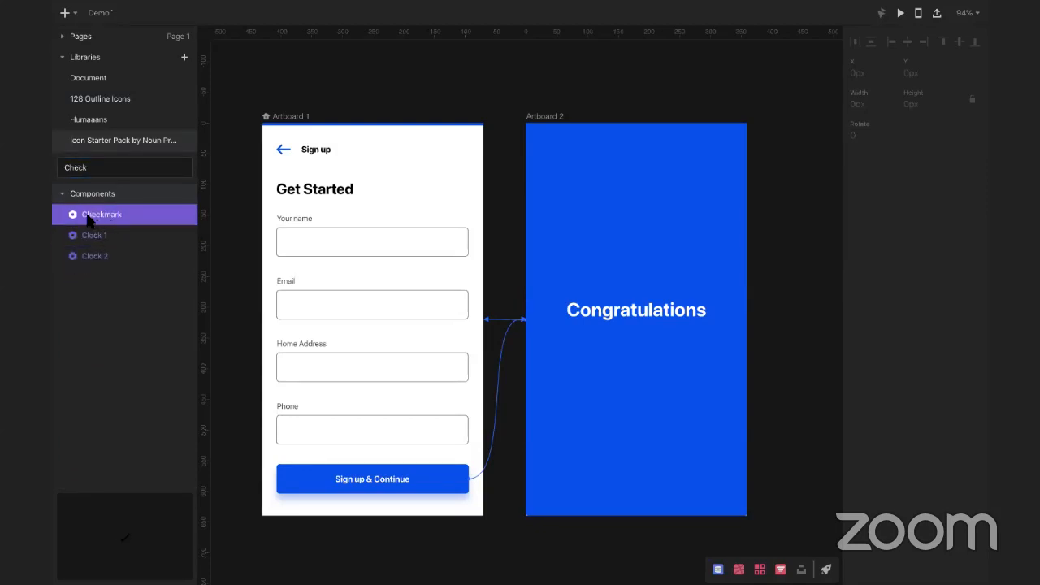
drag(581, 244, 644, 274)
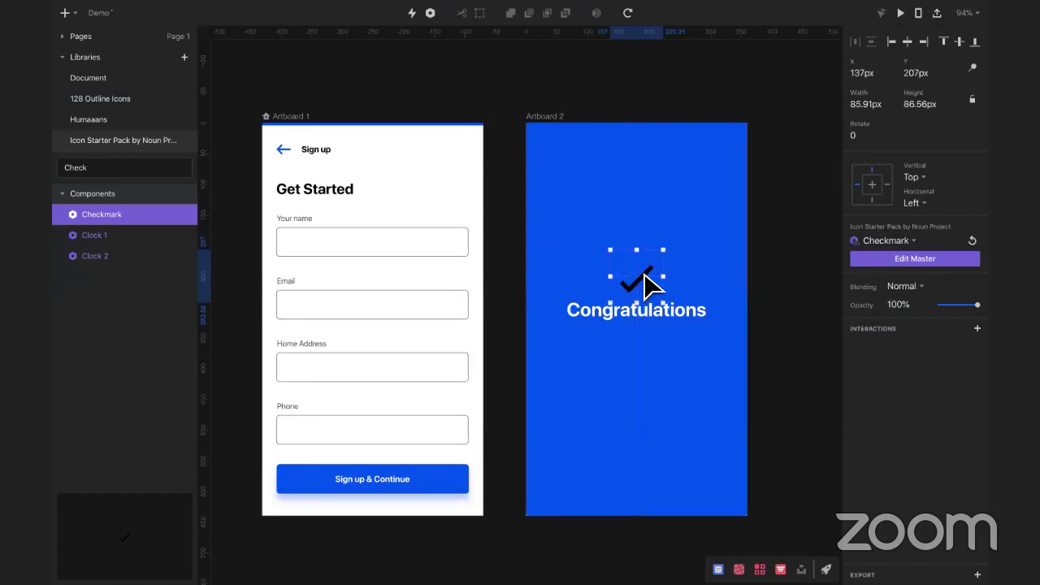
Step: Detach the Checkmark component on Artboard 2 and change the fill of its tick shape to white
right_click(644, 277)
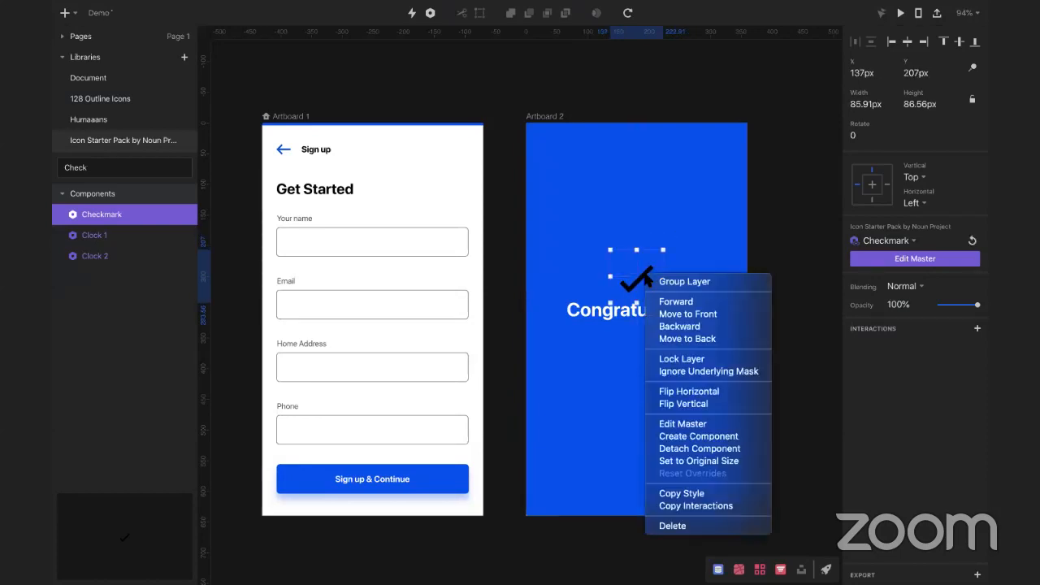
click(736, 449)
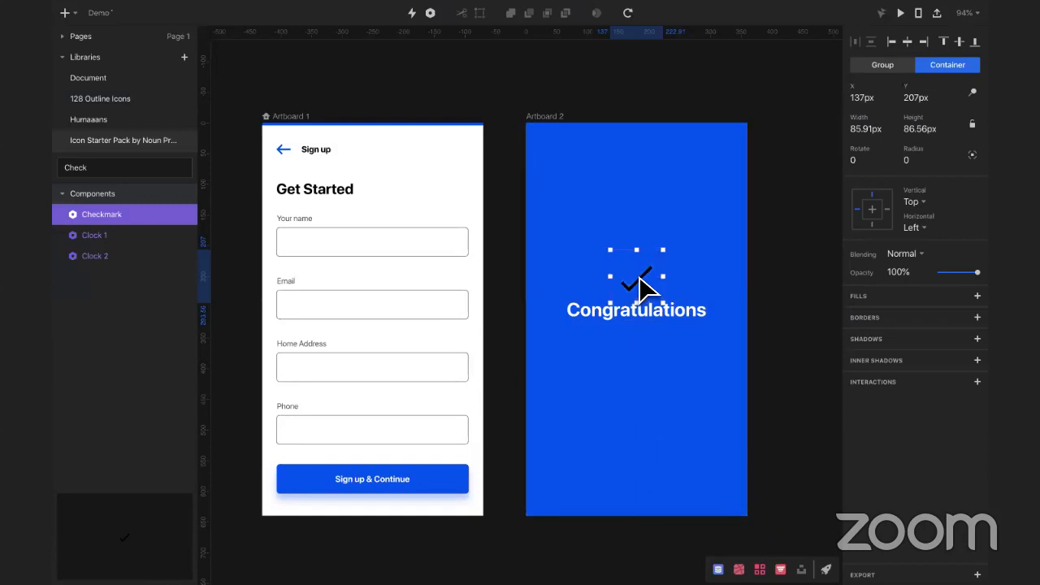
double_click(642, 286)
click(871, 290)
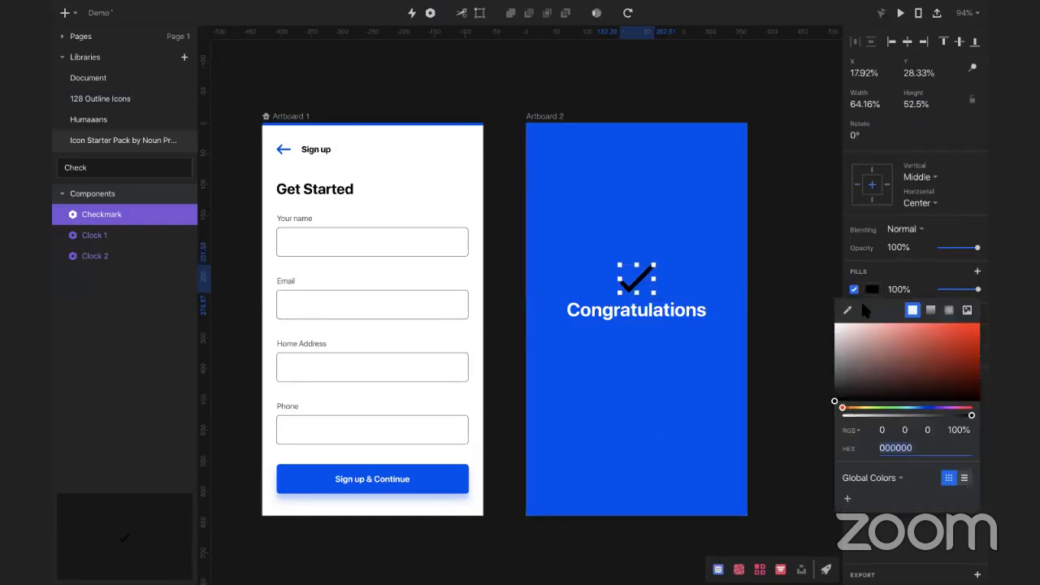
drag(852, 344, 813, 304)
click(798, 340)
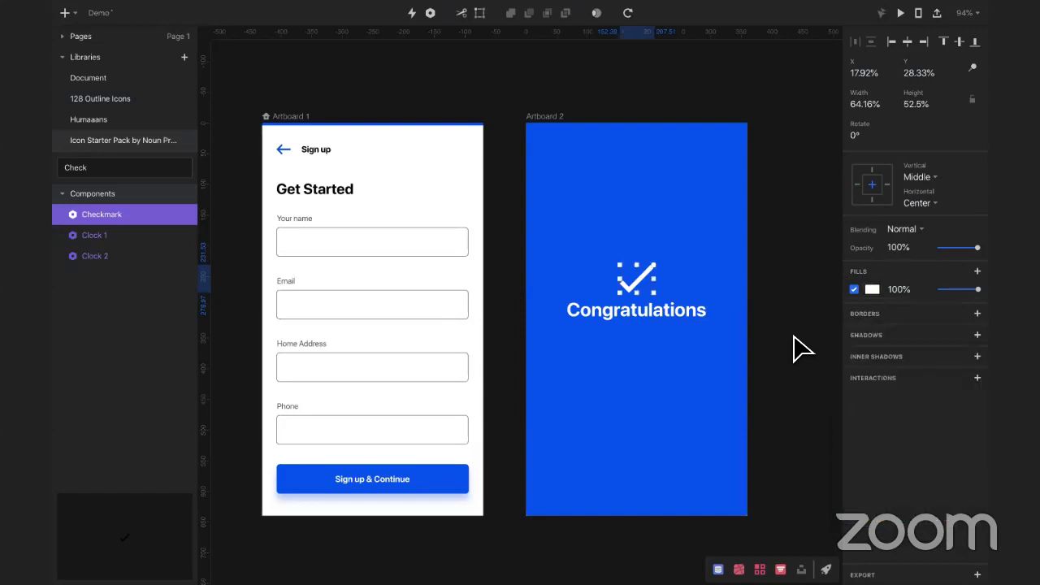
Step: Add a placeholder text layer below the Congratulations heading on Artboard 2
click(68, 12)
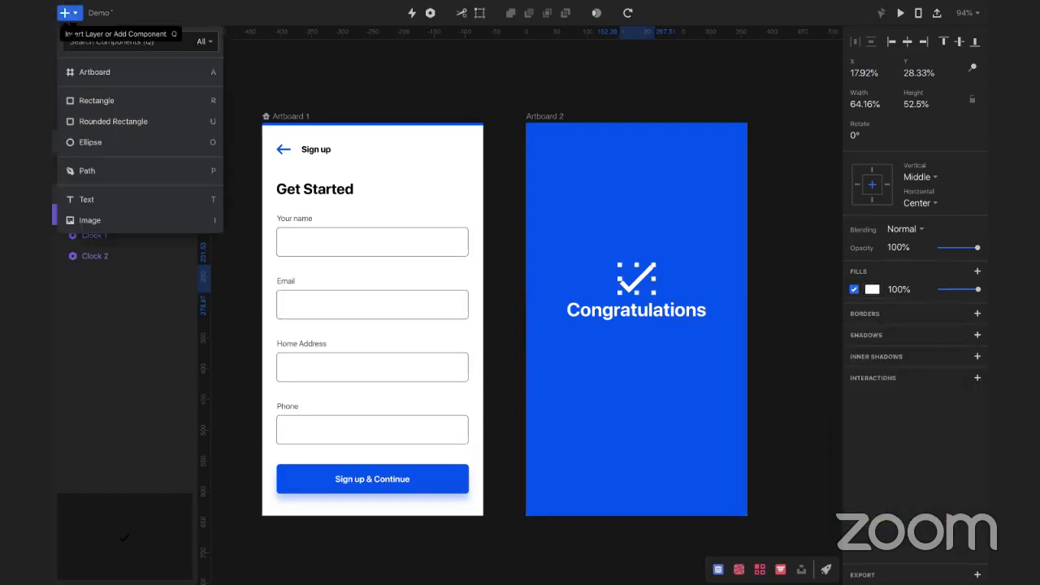
click(124, 199)
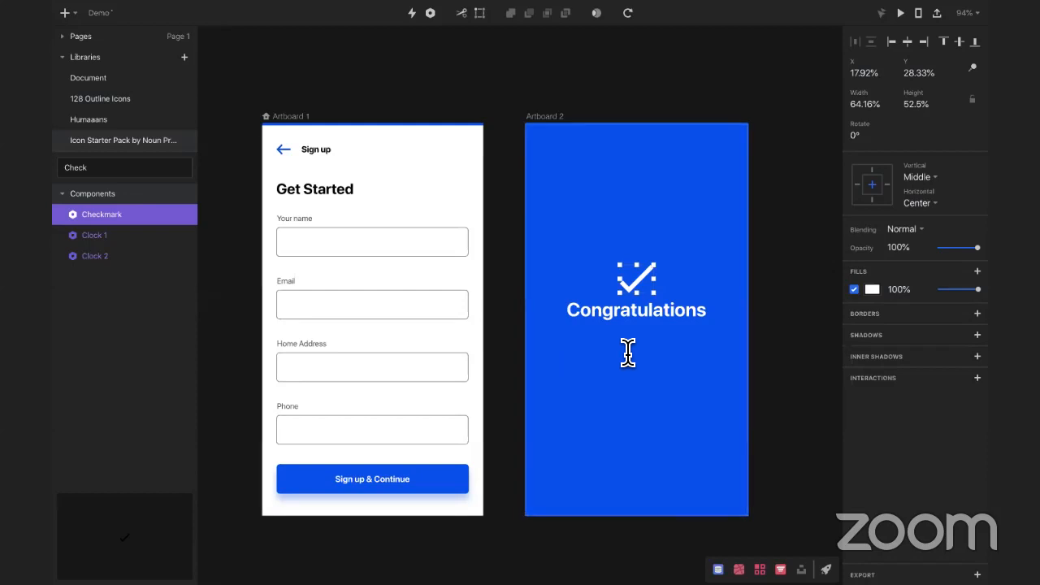
click(577, 350)
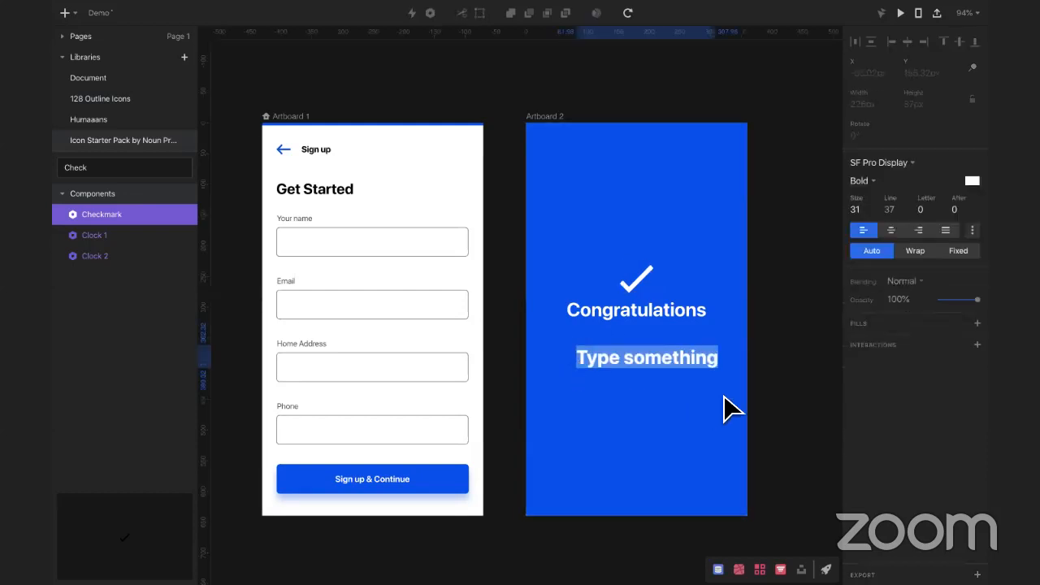
Step: Switch to the Brave browser and open lipsum.com
key(ctrl+Right)
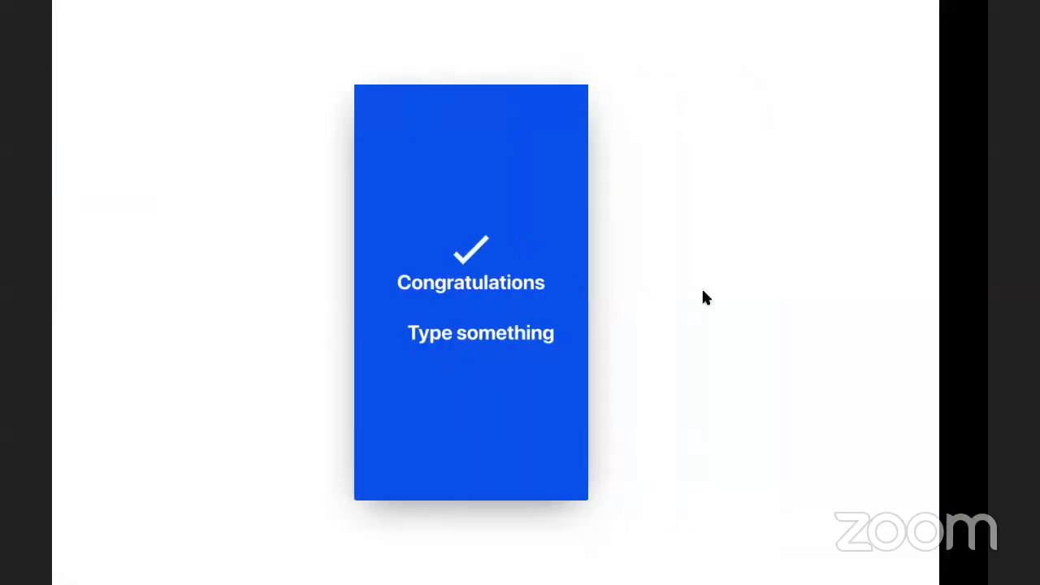
key(ctrl+Left)
key(ctrl+Left)
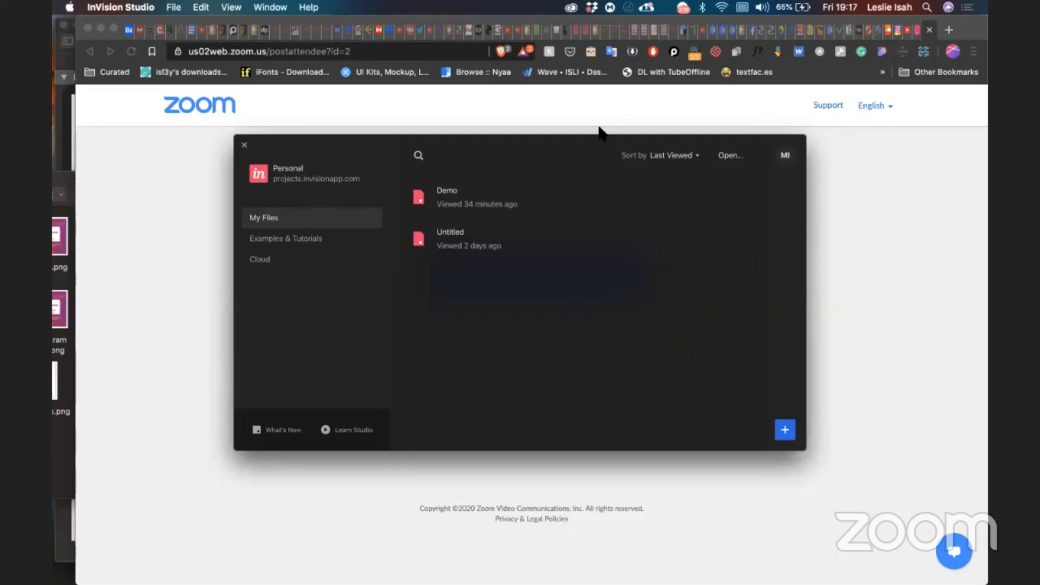
click(818, 199)
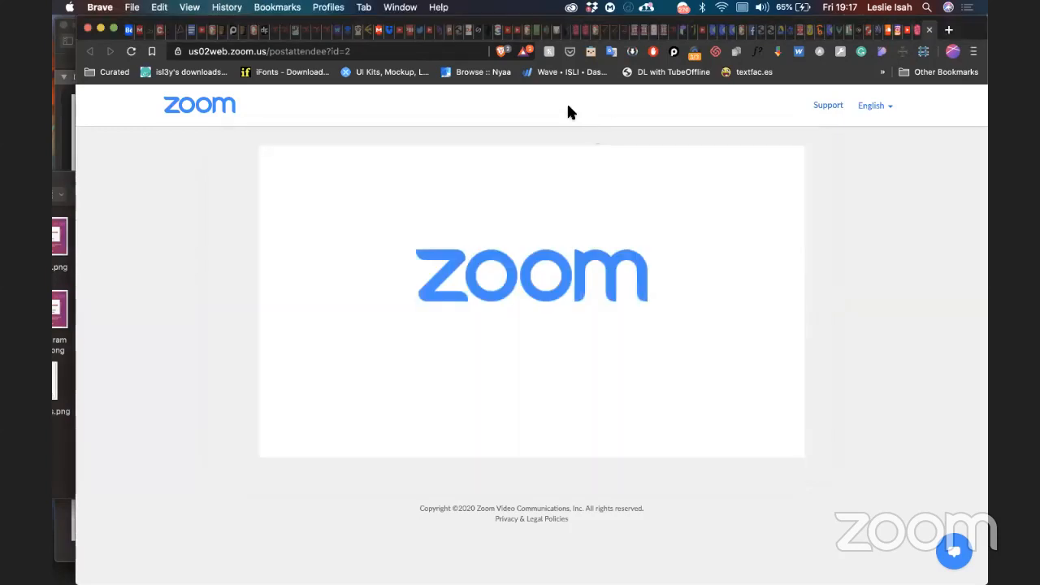
click(360, 50)
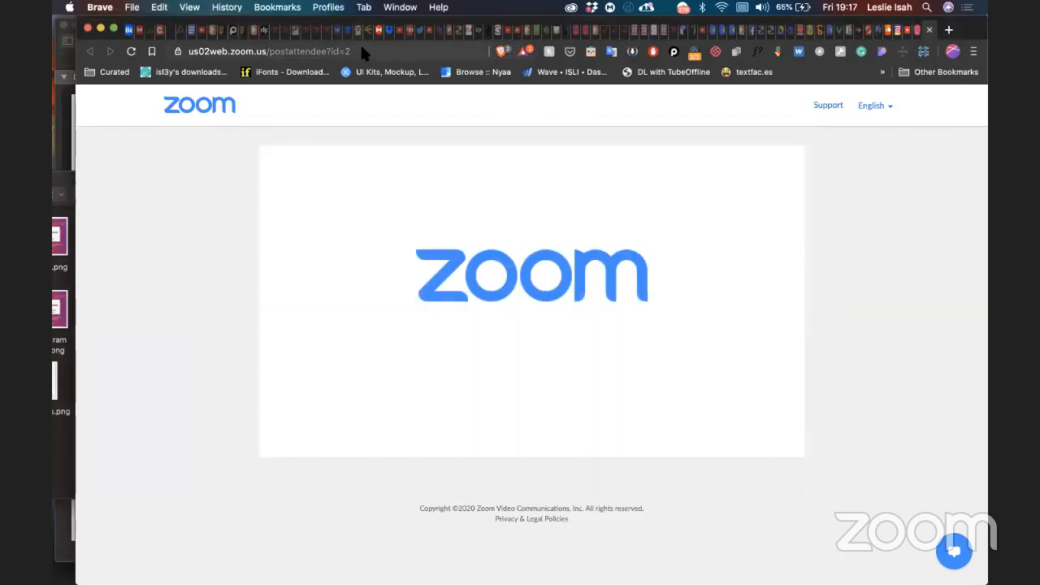
text(lipsum.com)
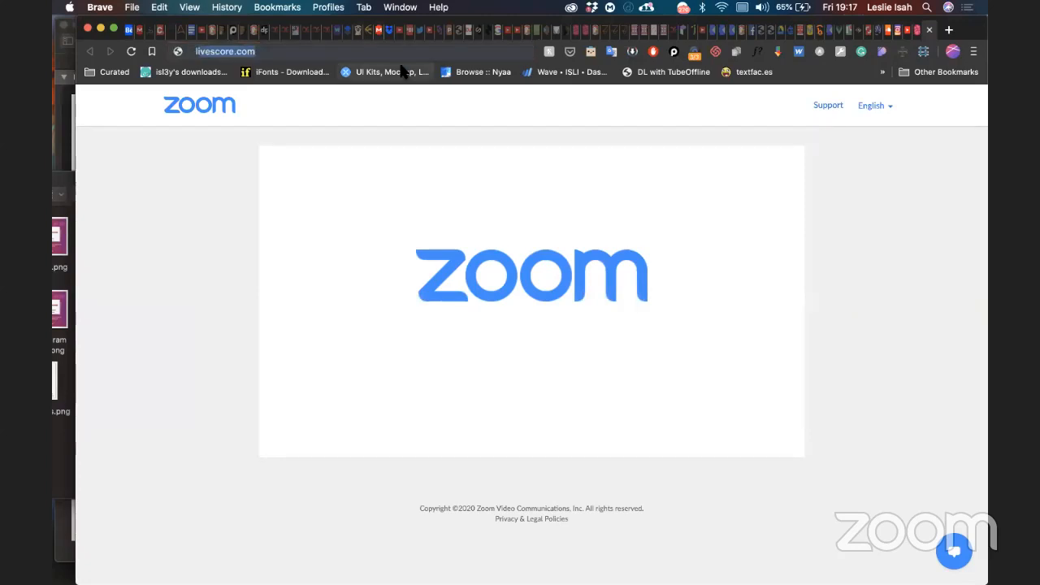
key(Return)
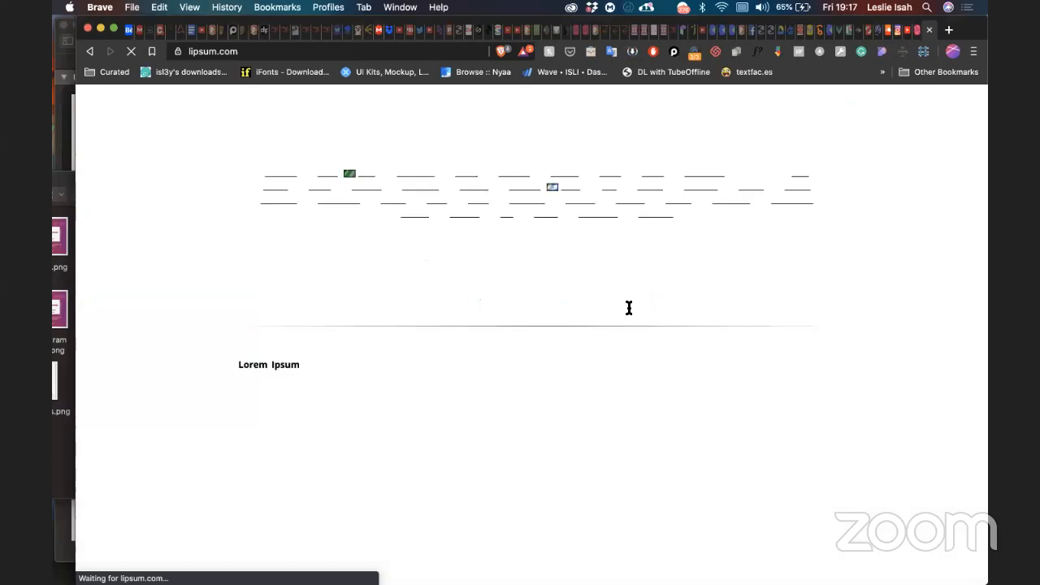
Step: Copy the opening words of the standard Lorem Ipsum passage and switch back to InVision Studio
scroll(317, 390, down, 3)
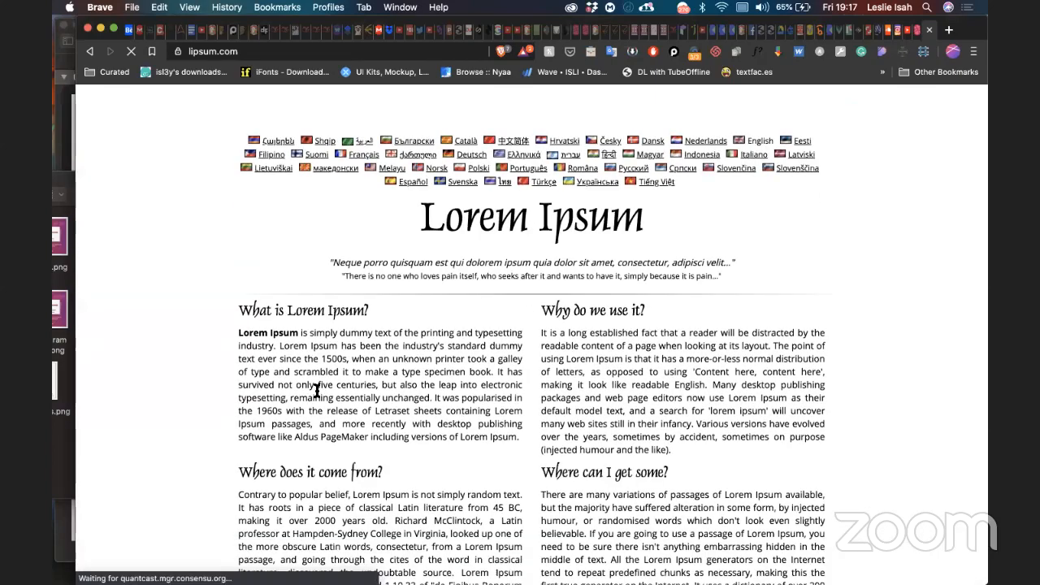
scroll(295, 313, down, 3)
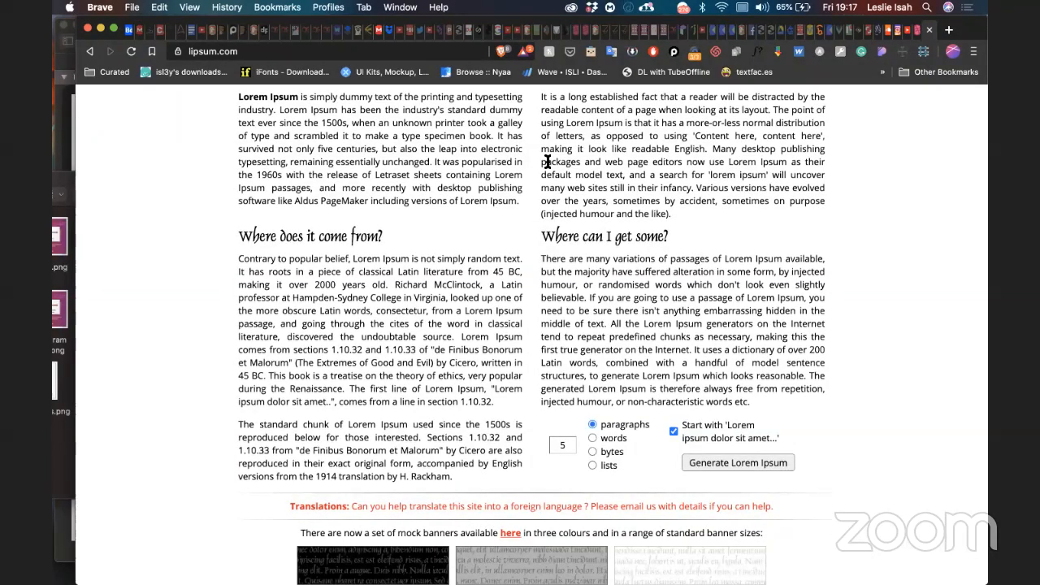
scroll(348, 228, down, 3)
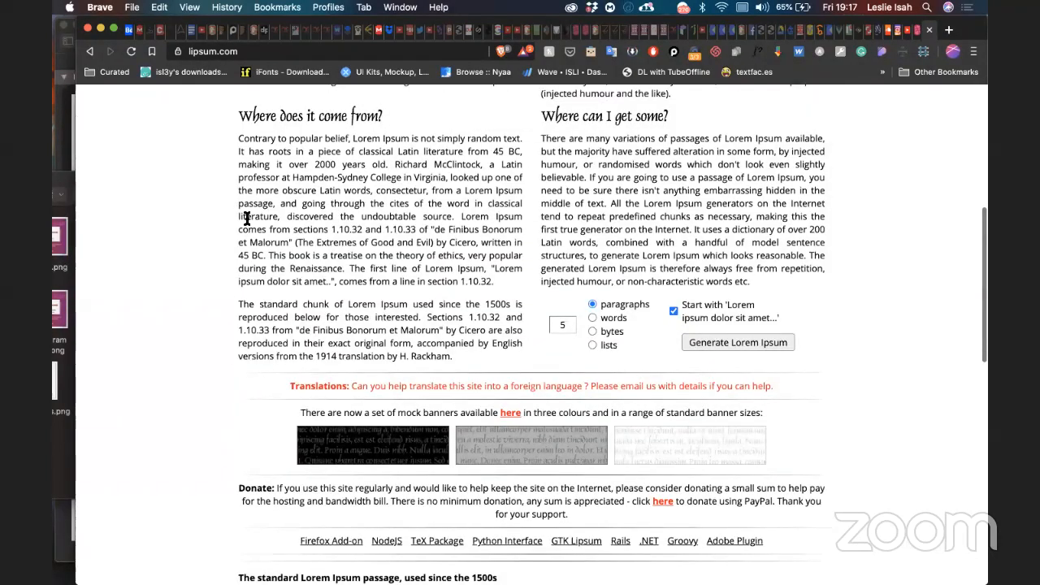
scroll(241, 218, down, 9)
drag(241, 218, 639, 214)
key(ctrl+Right)
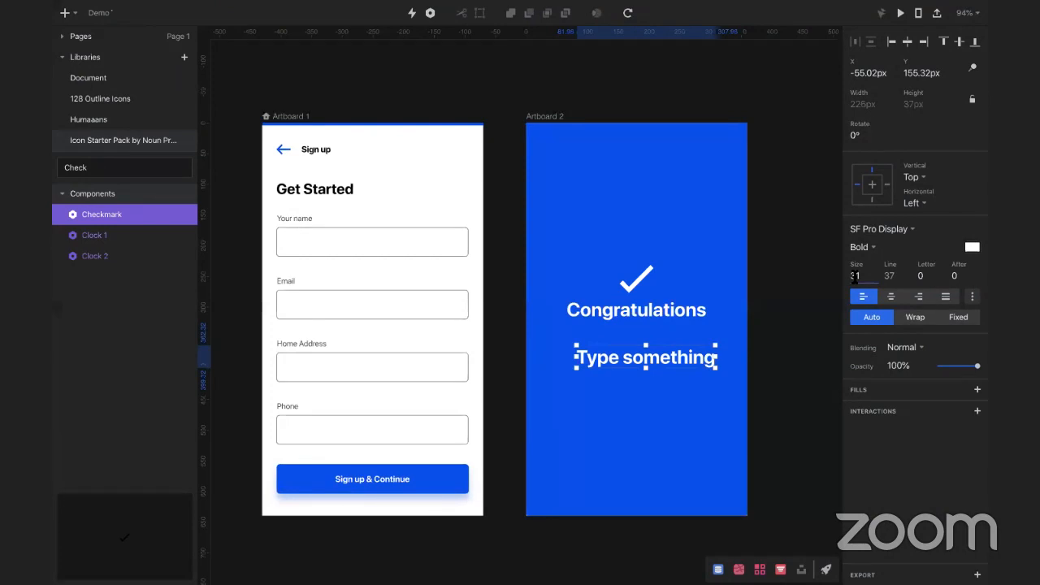
Step: Set the placeholder text below Congratulations to size 14 and Regular weight
key(shift+Down)
key(shift+Down)
key(shift+Down)
key(Up)
key(Up)
key(Up)
key(Up)
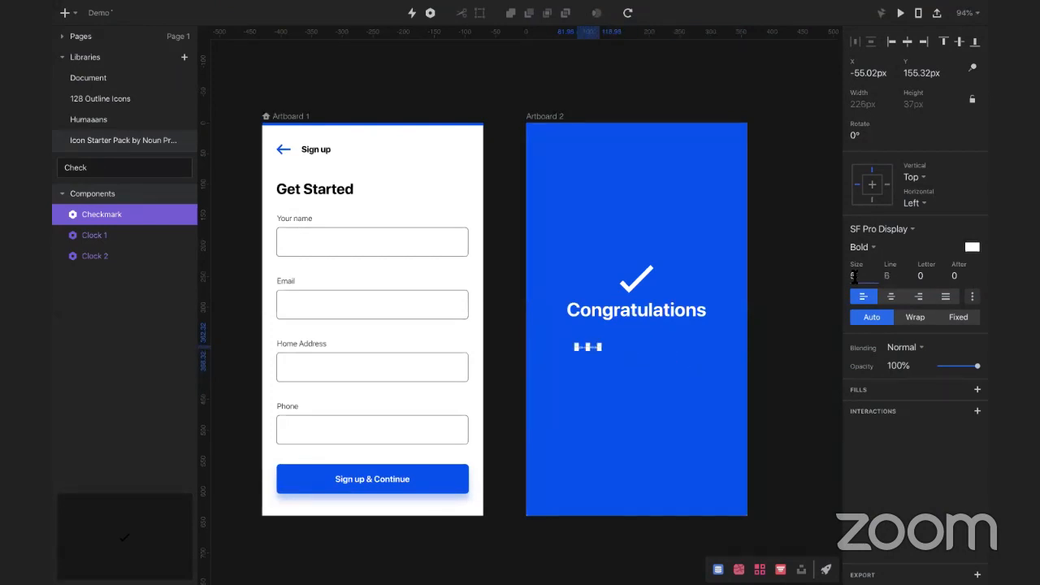
key(Up)
key(Up)
key(Up)
key(Up)
key(Up)
key(Up)
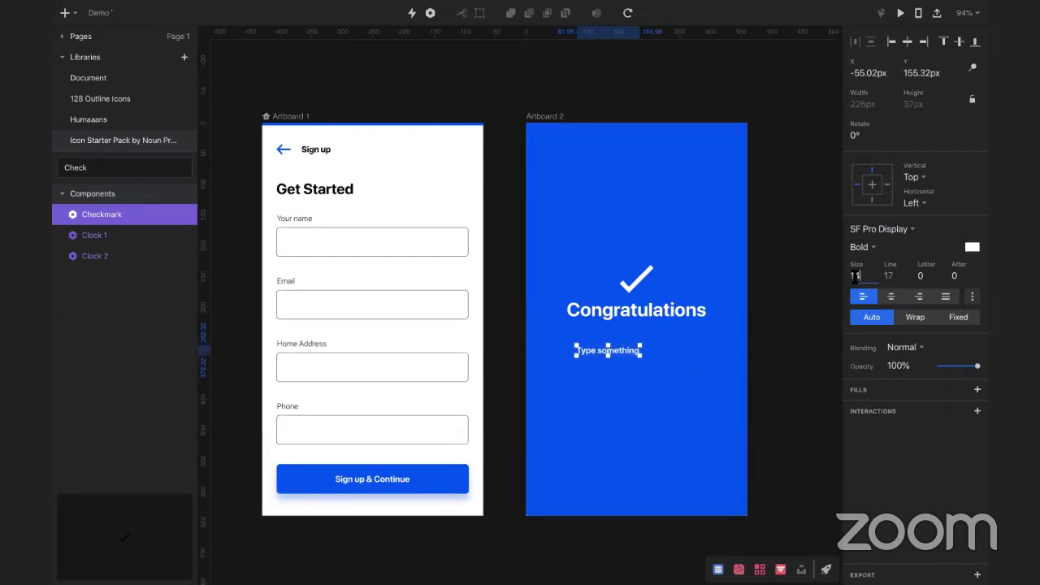
click(873, 247)
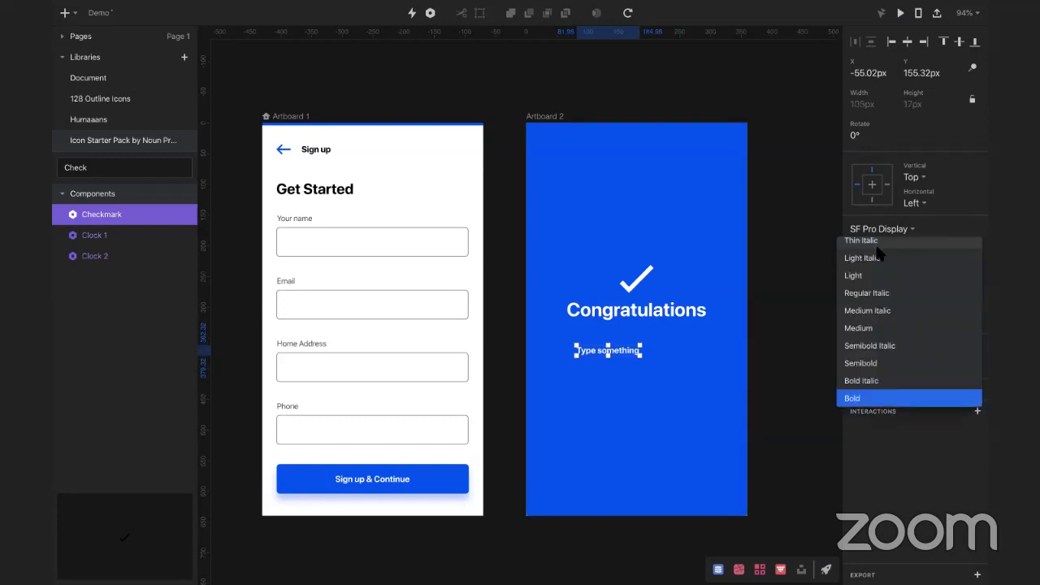
scroll(875, 290, up, 3)
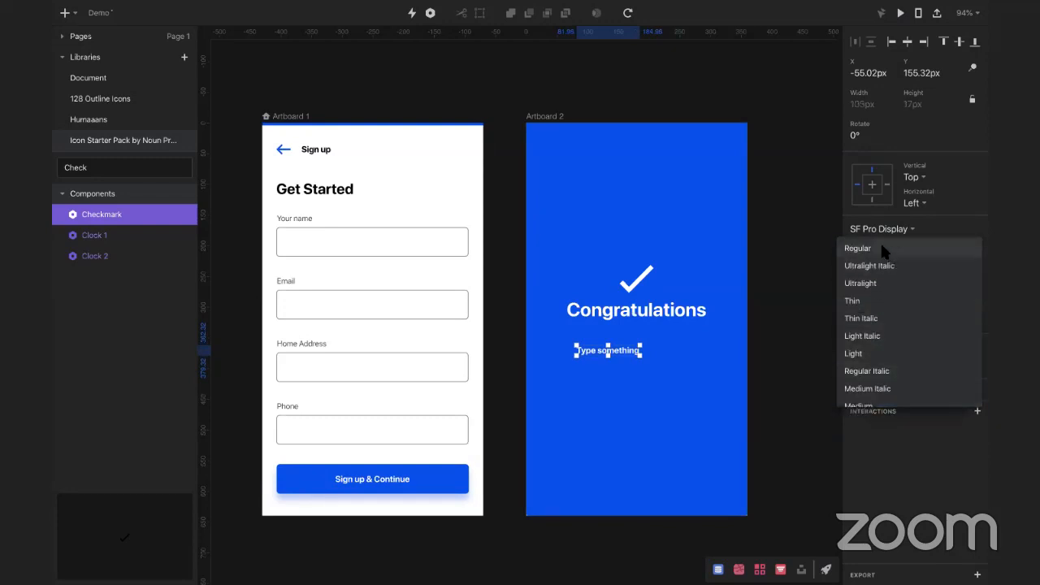
click(861, 248)
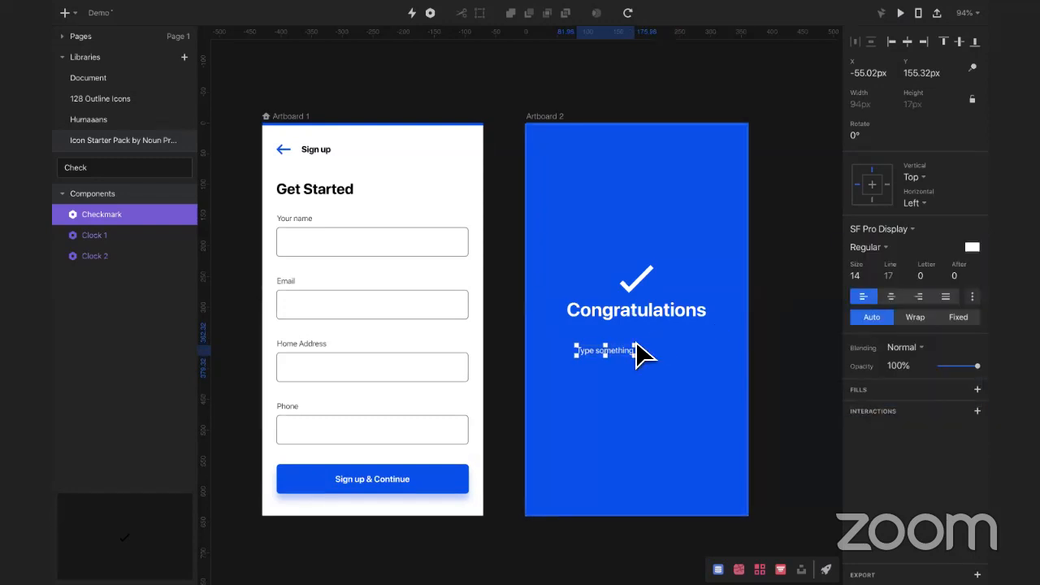
Step: Replace the placeholder text with the copied Lorem ipsum passage and set its text colour to white (FFFFFF)
double_click(619, 352)
key(ctrl+v)
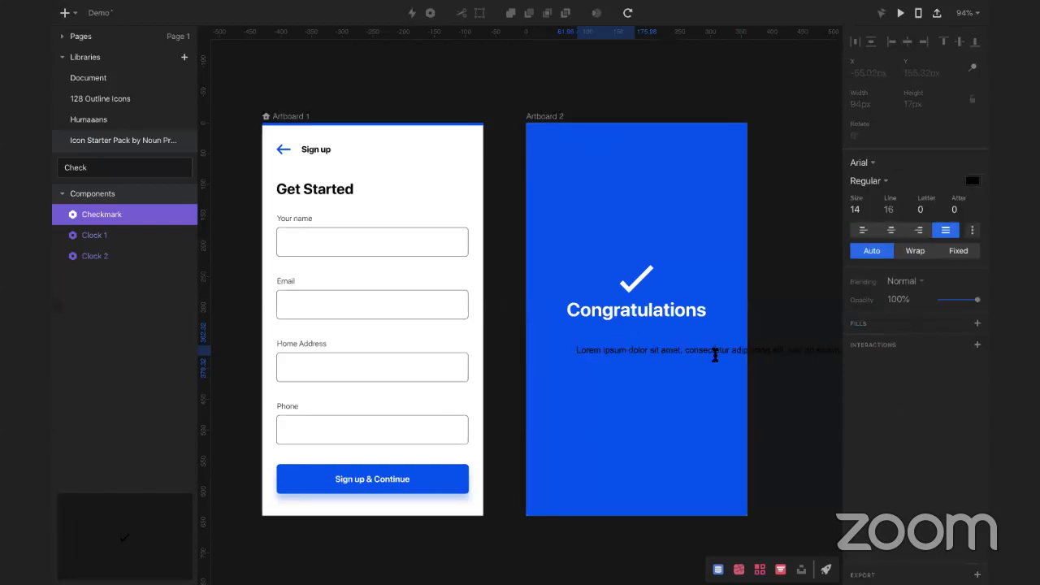
key(Escape)
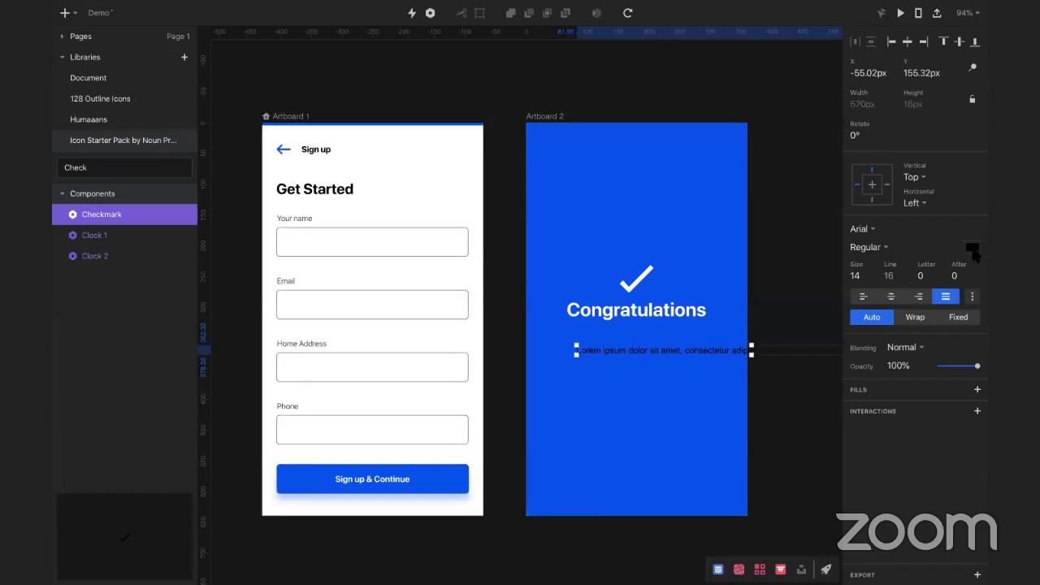
click(972, 247)
drag(883, 301, 799, 271)
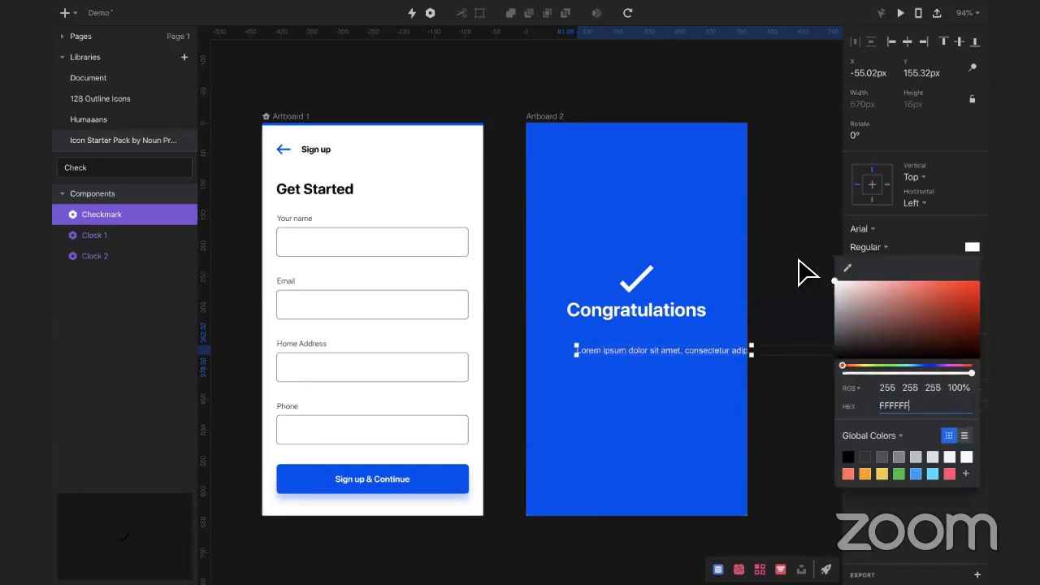
click(864, 107)
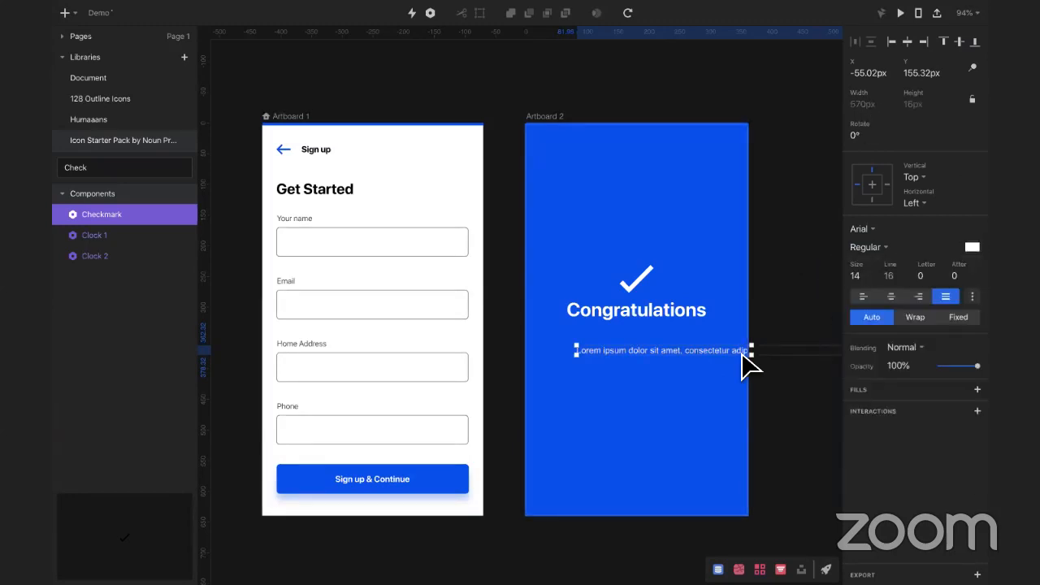
Step: Resize the Lorem ipsum text below Congratulations into a fixed text box about 314 px wide and 57 px high
drag(730, 351, 561, 363)
scroll(705, 341, right, 4)
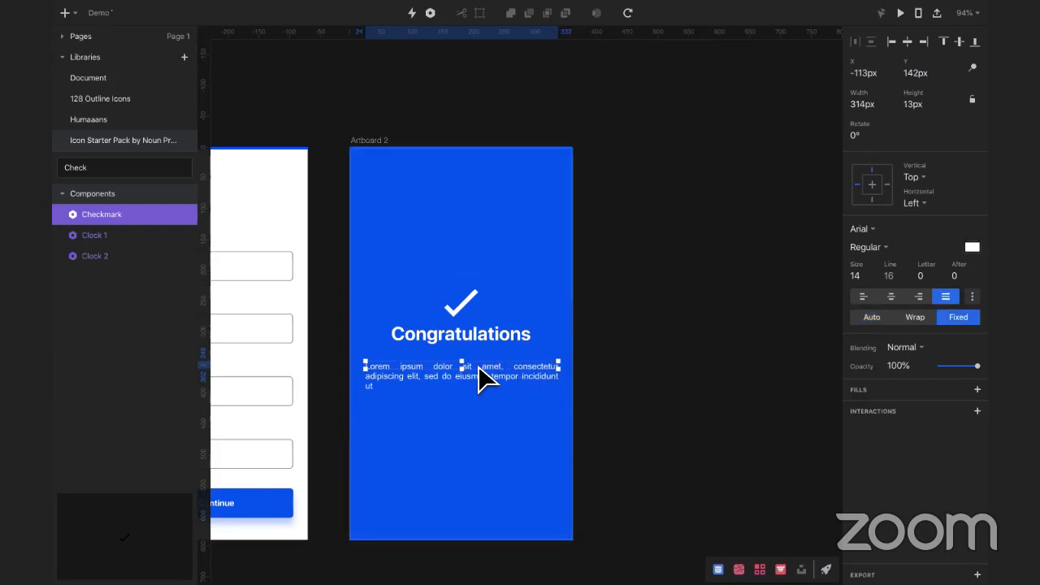
drag(460, 370, 465, 396)
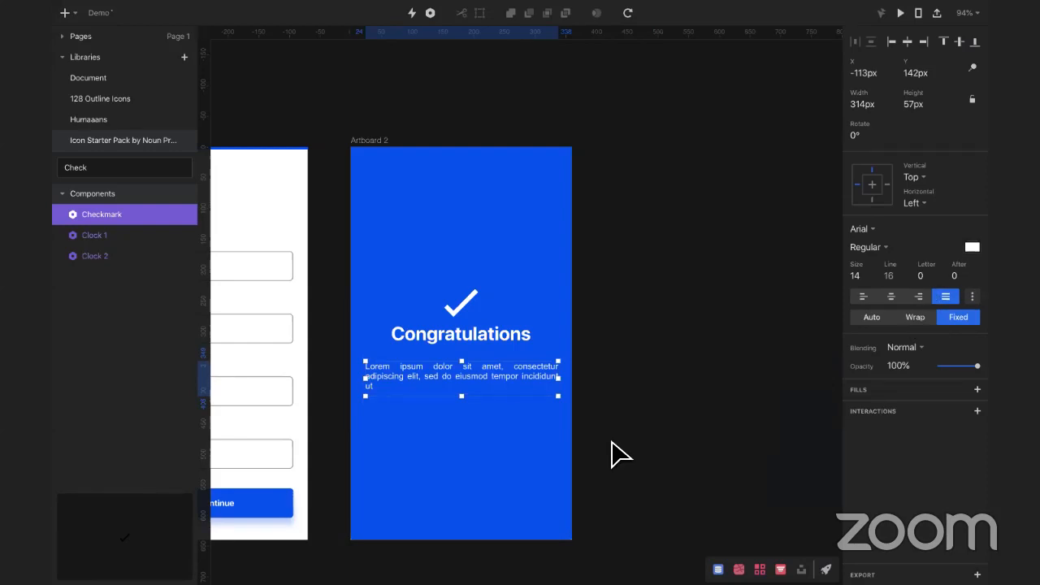
Step: Center-align the Lorem ipsum text, center its box horizontally on Artboard 2, and narrow the box to about 254 px
click(892, 297)
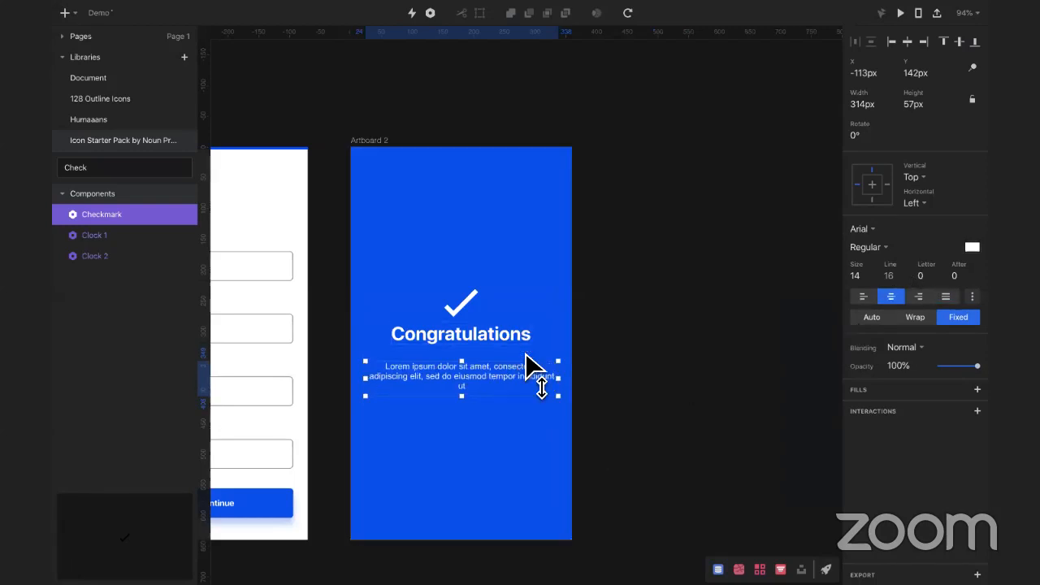
click(907, 42)
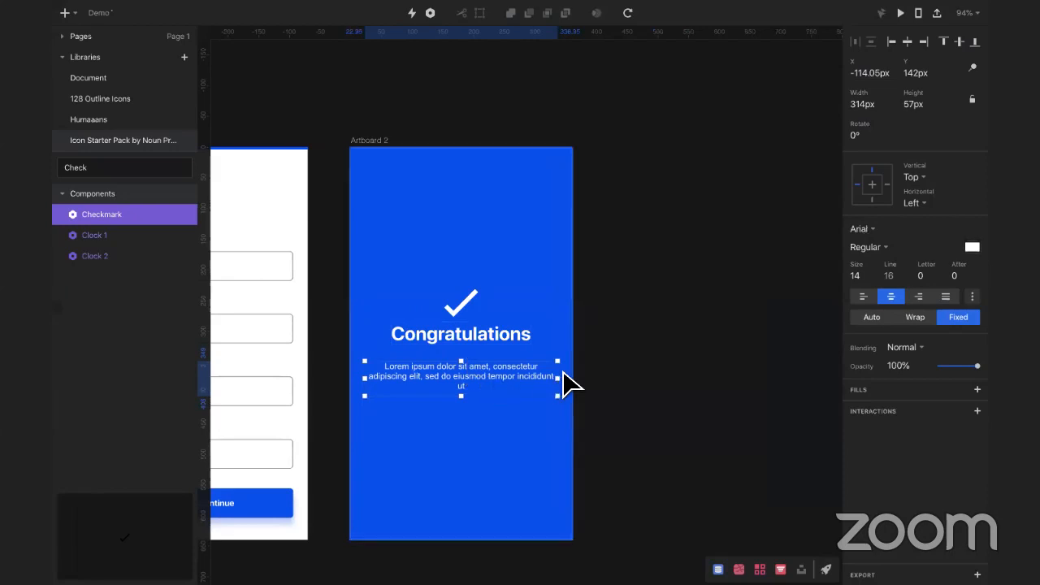
drag(558, 378, 490, 366)
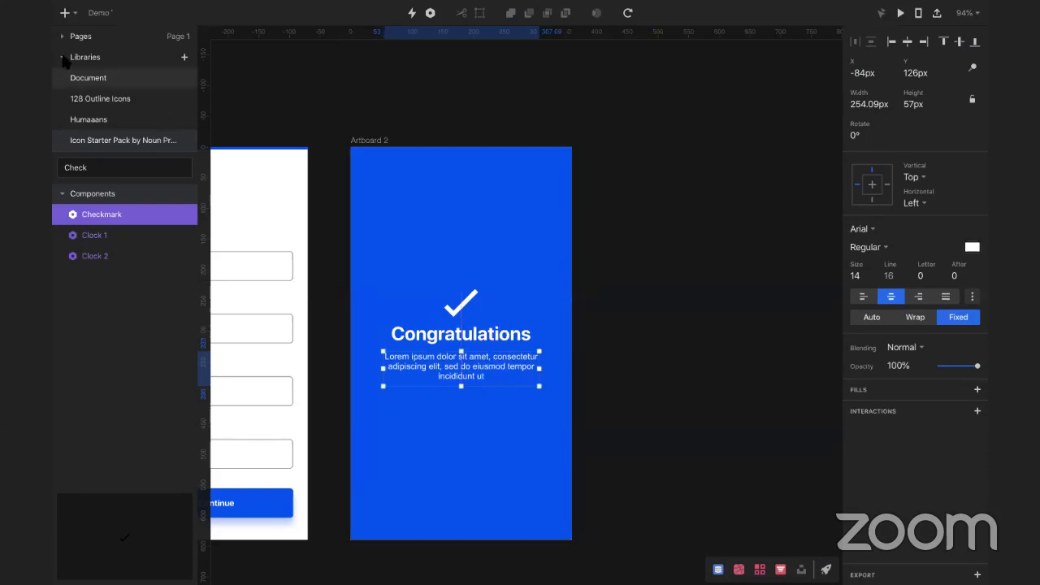
Step: Activate the Rectangle tool and show Page 1's layers, with Artboard 2 and the Libraries section collapsed
click(67, 13)
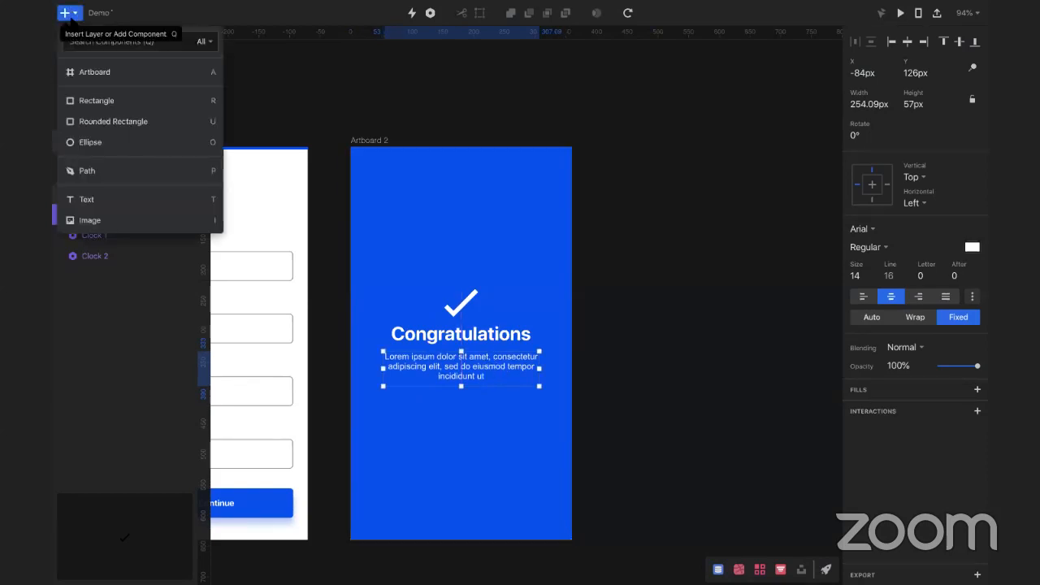
click(90, 103)
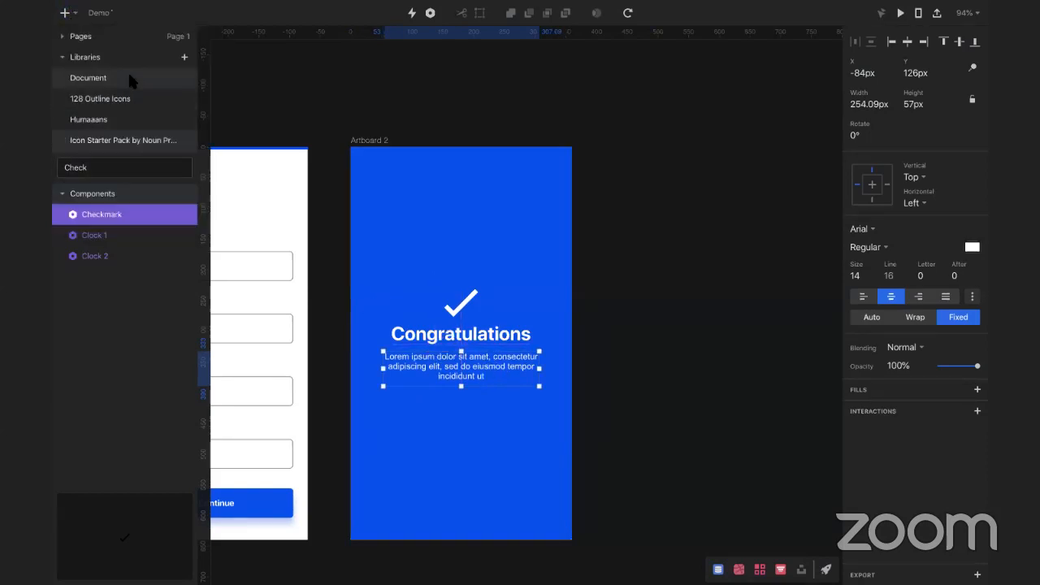
click(73, 38)
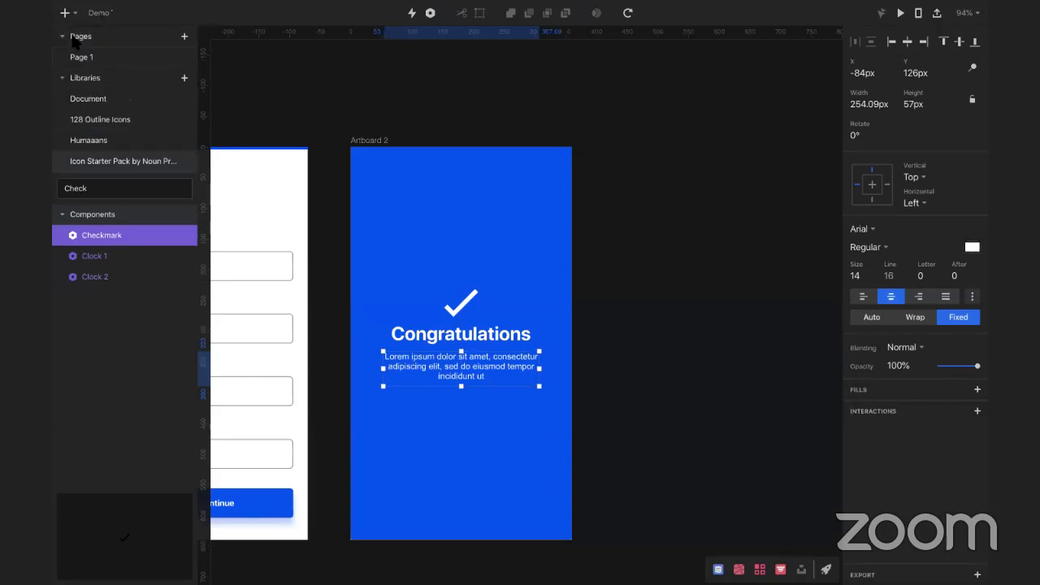
click(73, 39)
click(74, 38)
click(82, 57)
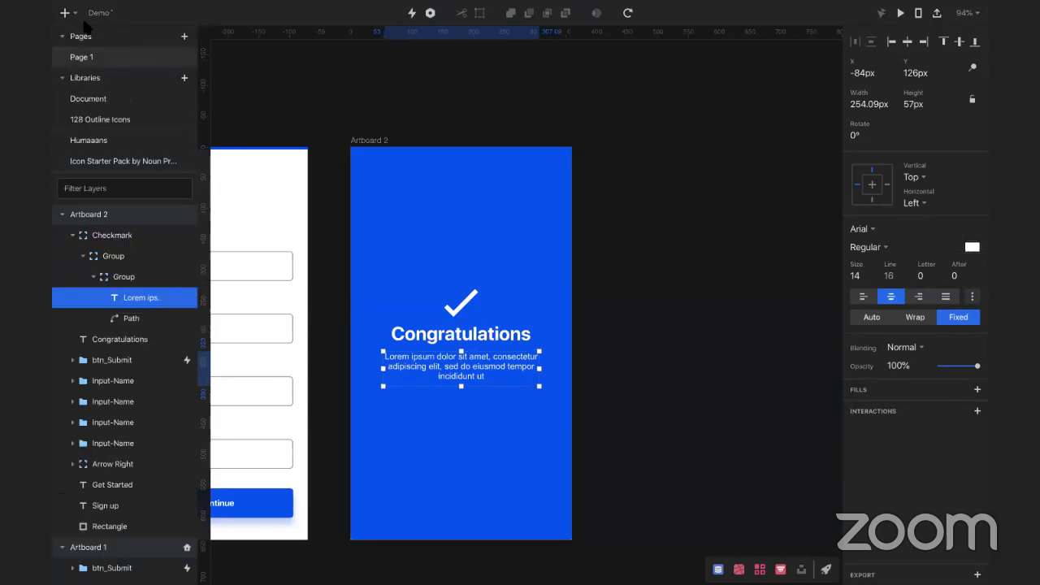
click(63, 214)
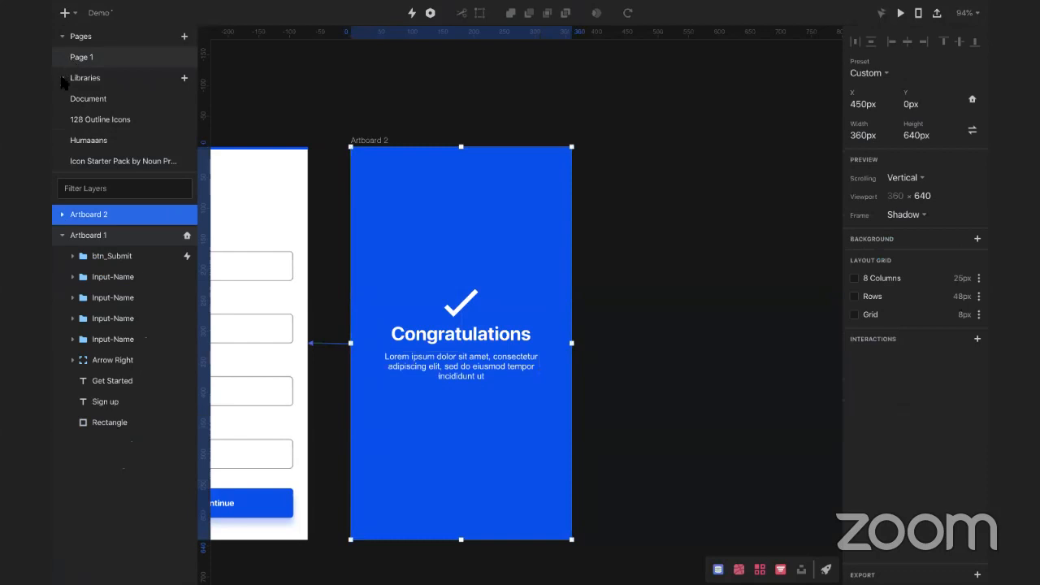
click(63, 79)
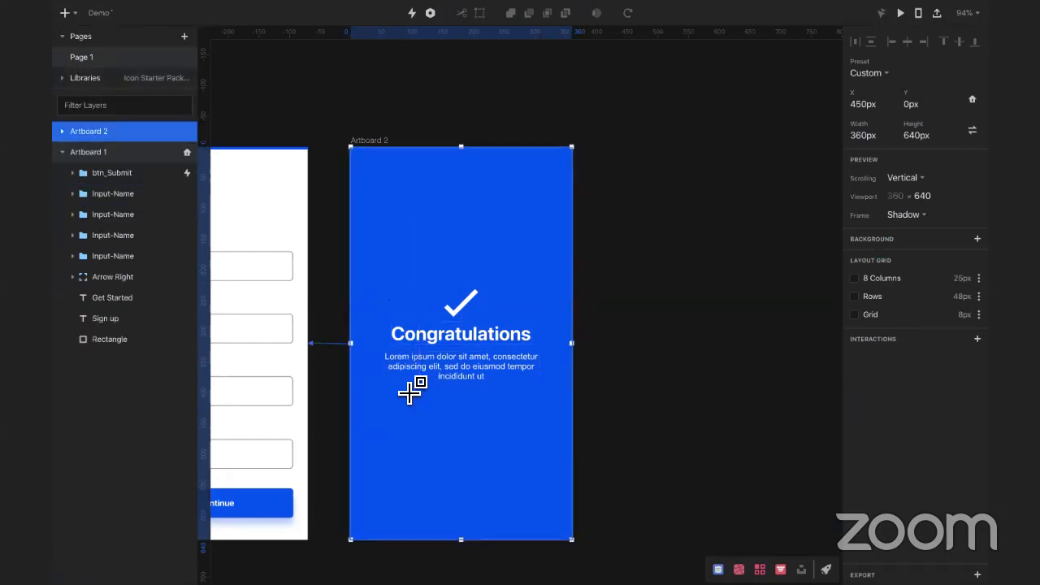
Step: Draw a rectangle about 182 by 48 px below the Lorem ipsum text on Artboard 2 and fill it white (FFFFFF)
drag(404, 397, 519, 425)
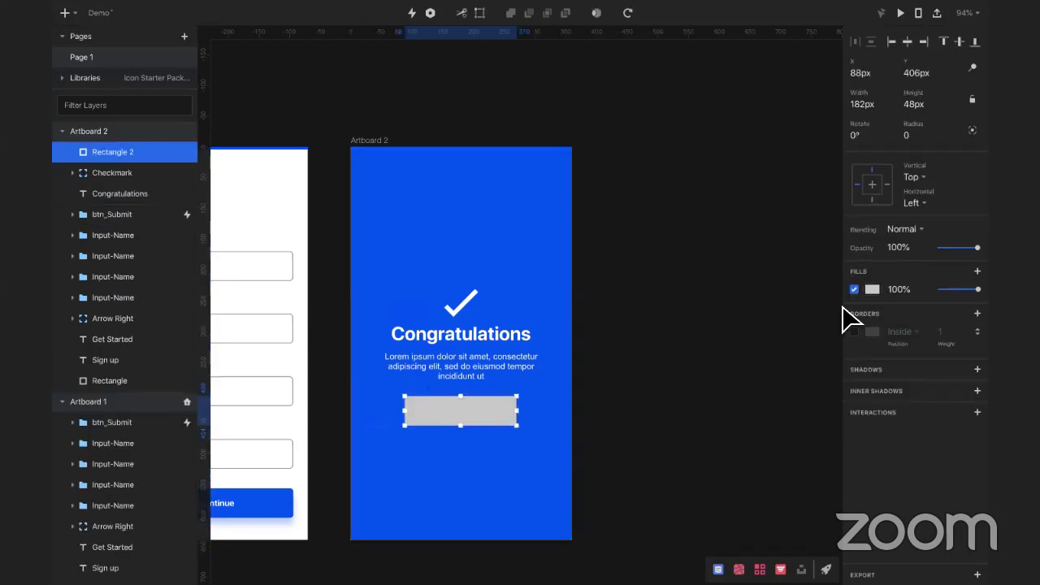
click(872, 290)
drag(853, 356, 817, 317)
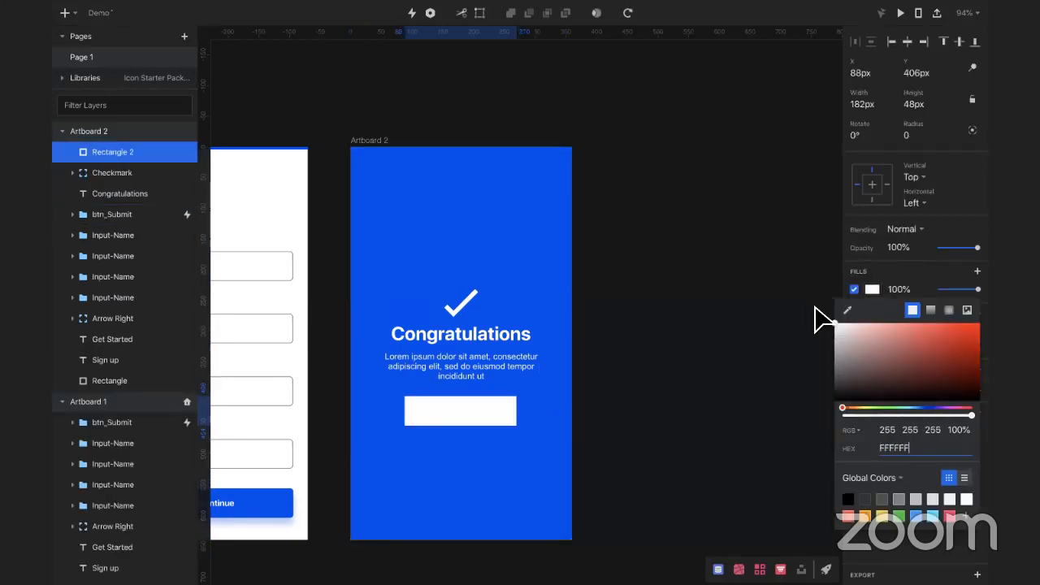
click(963, 203)
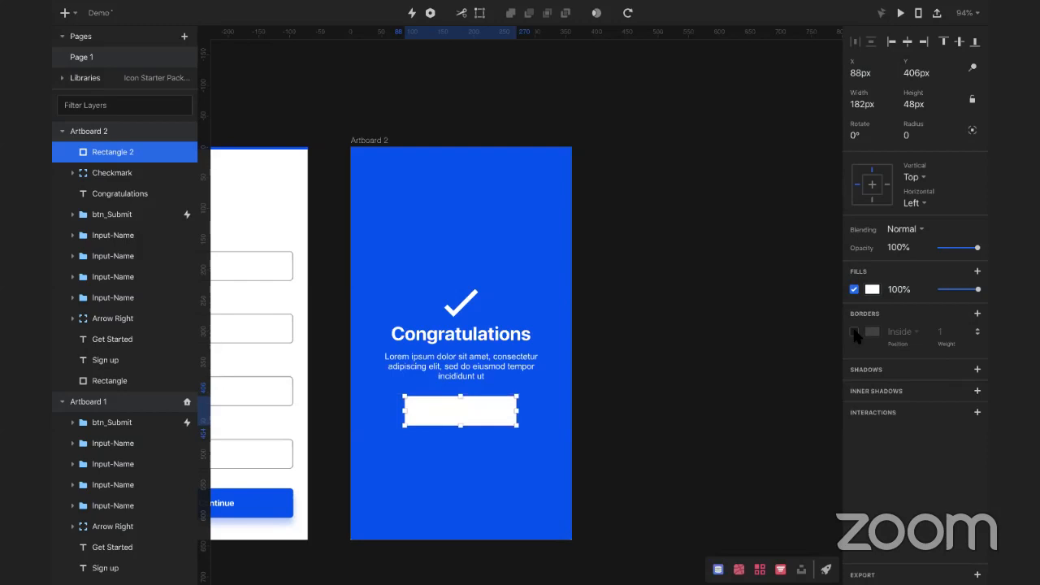
Step: Try an inside border of weight 1 on the white rectangle
click(854, 333)
click(913, 332)
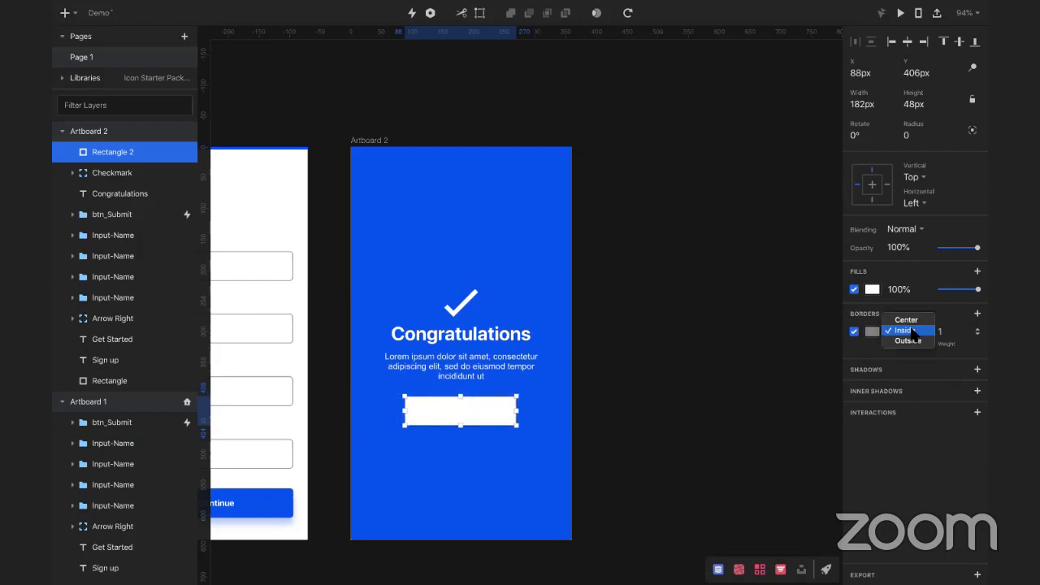
click(911, 331)
click(979, 331)
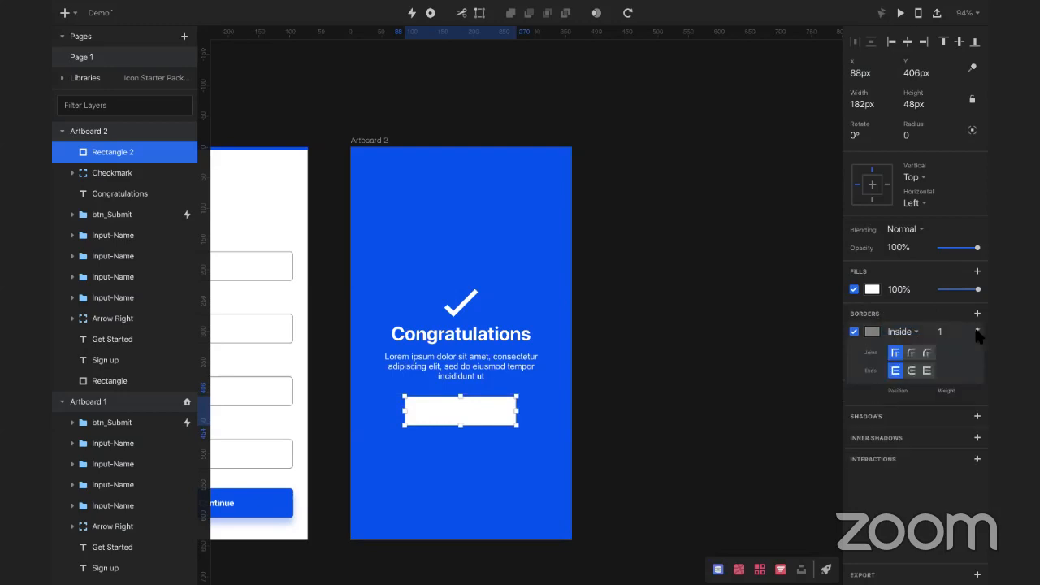
click(911, 352)
click(715, 501)
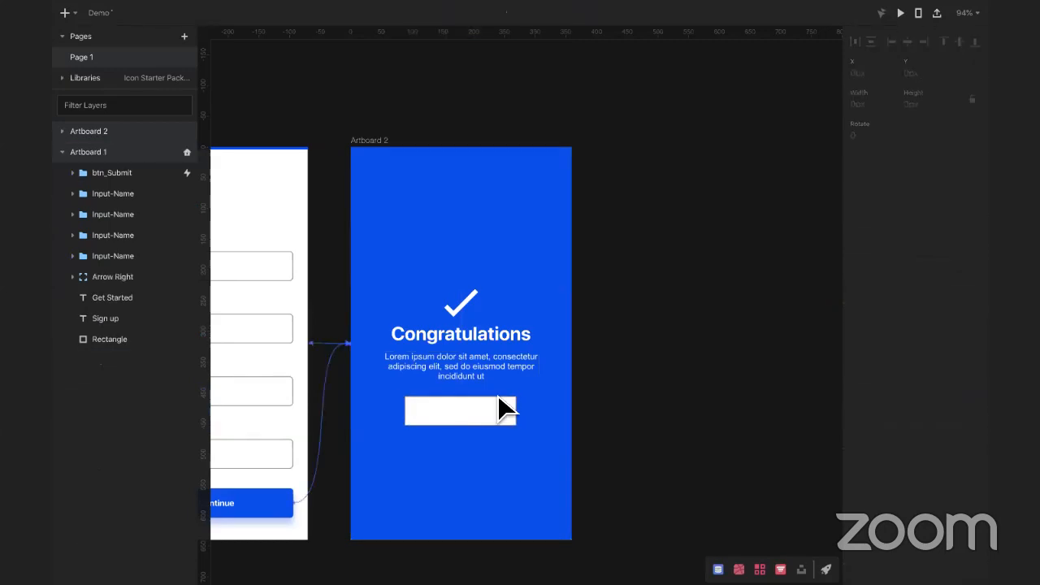
click(497, 411)
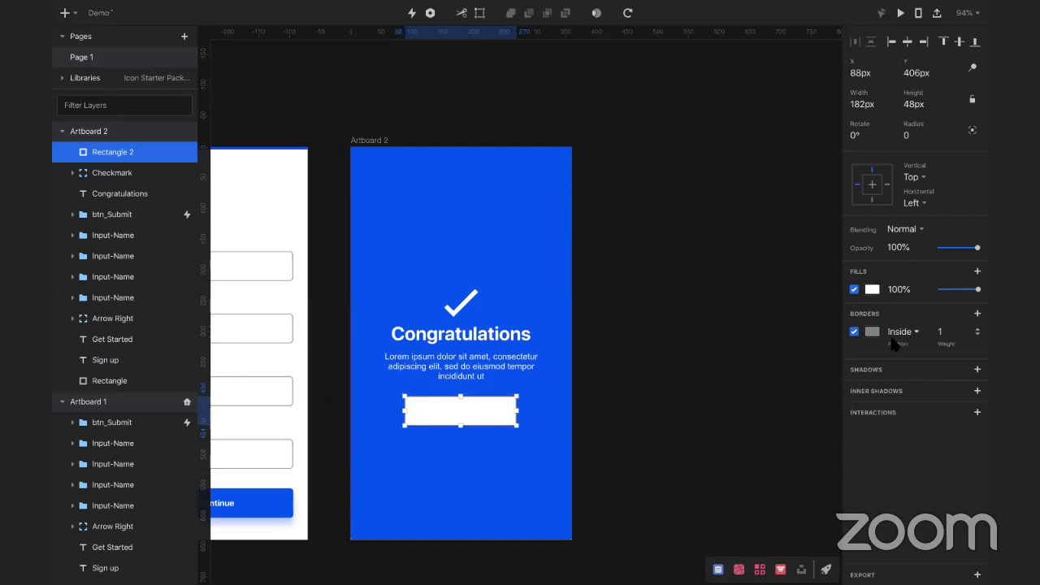
click(854, 332)
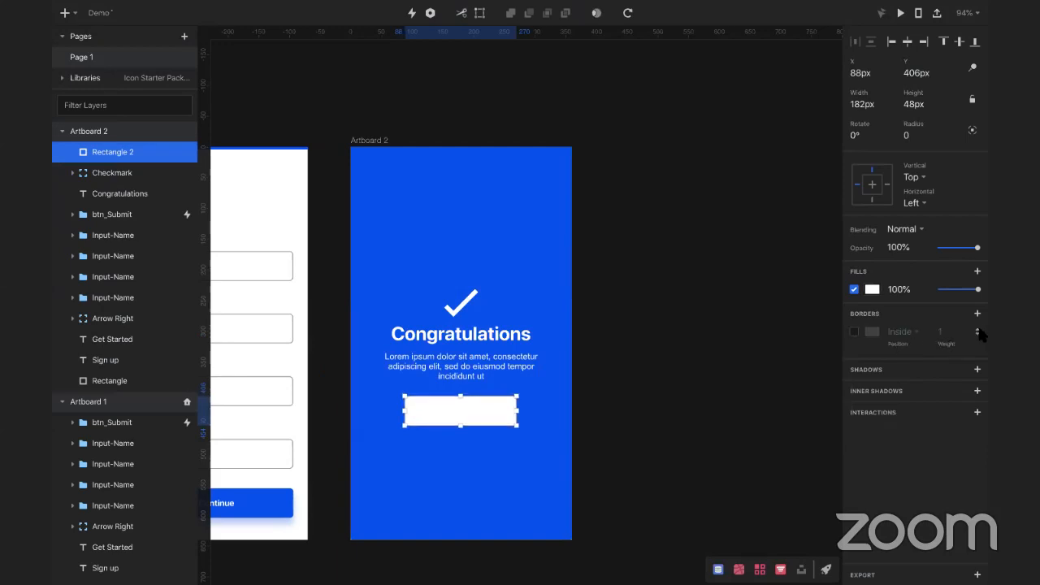
click(978, 332)
click(979, 332)
Step: Set the white rectangle's corner radius to 12 and shift it slightly to X 89 px
click(917, 135)
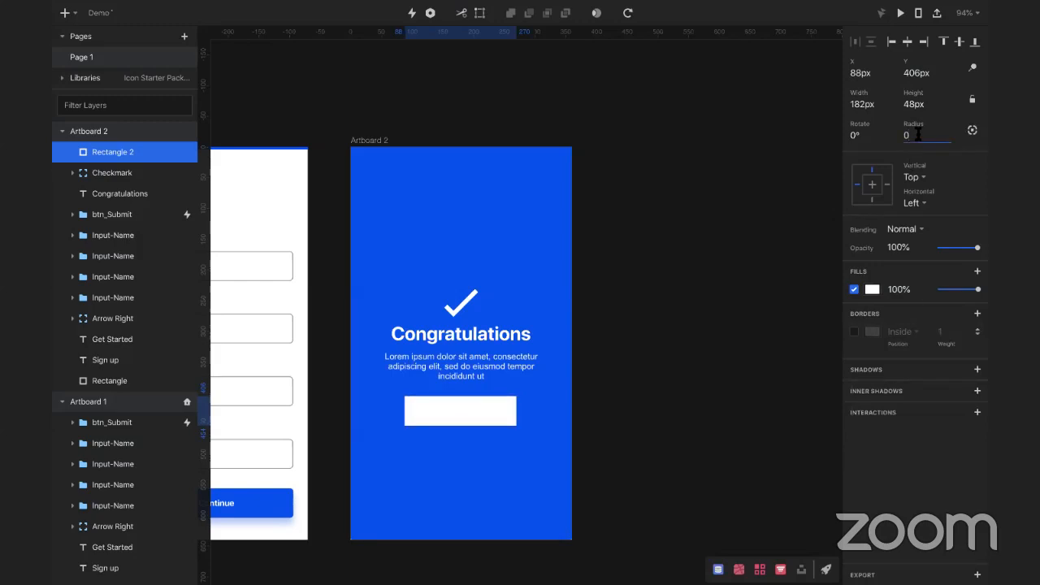
text(12)
key(Return)
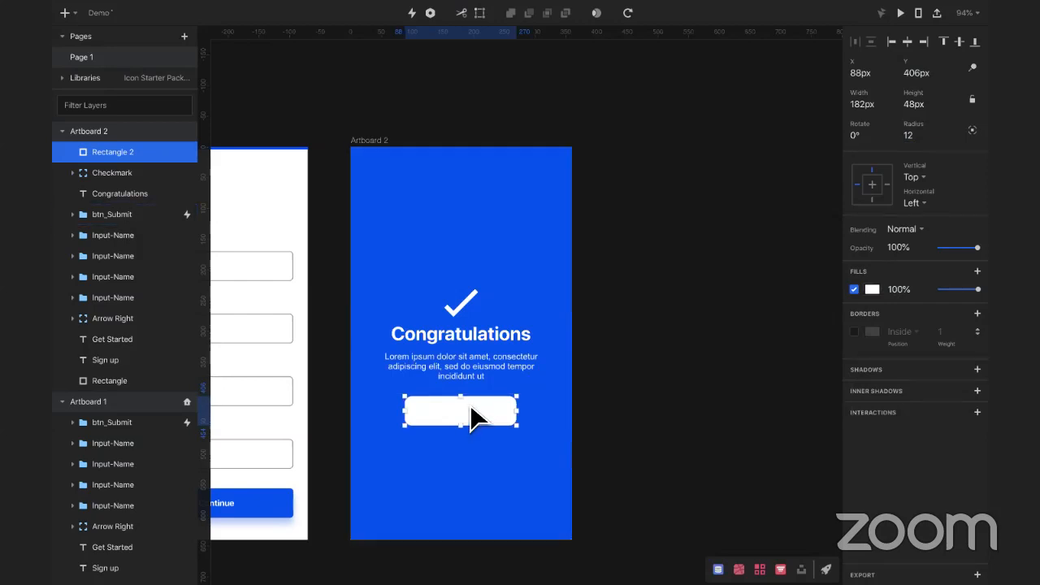
drag(470, 407, 477, 408)
Step: Add a shadow to the white rectangle, sampling the artboard's blue and darkening it to 022A93
click(978, 369)
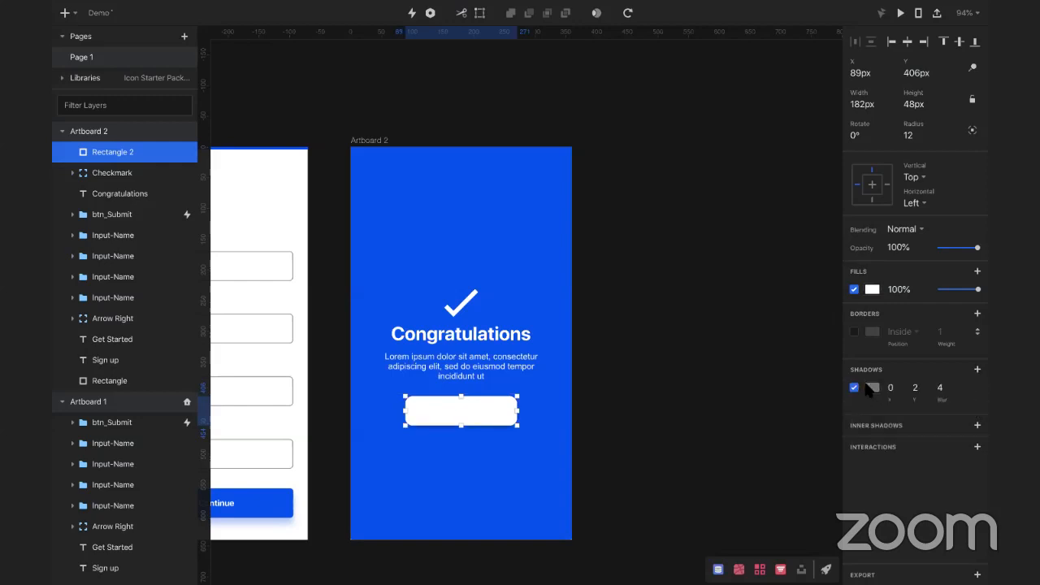
click(872, 388)
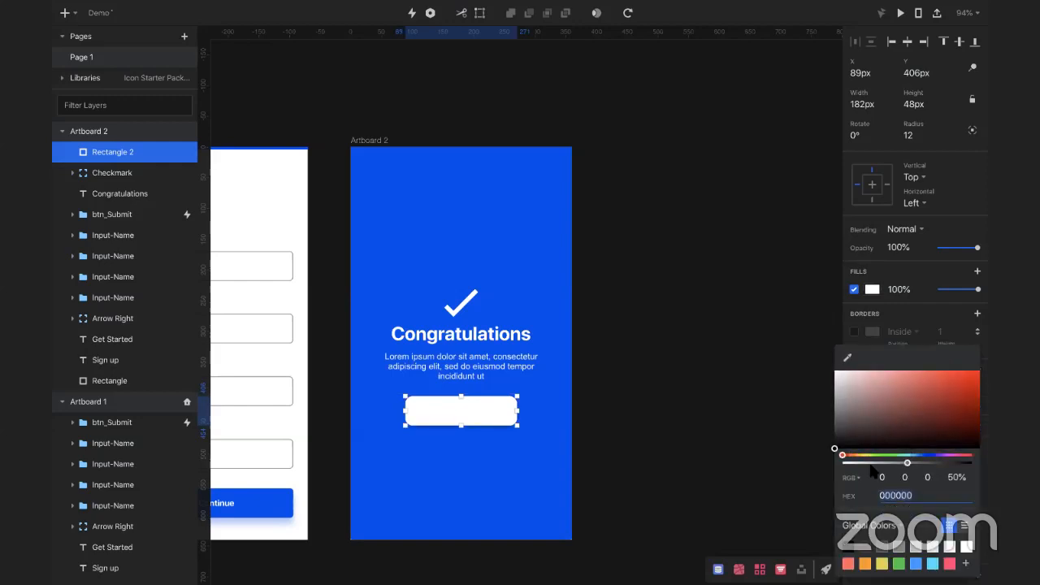
click(847, 358)
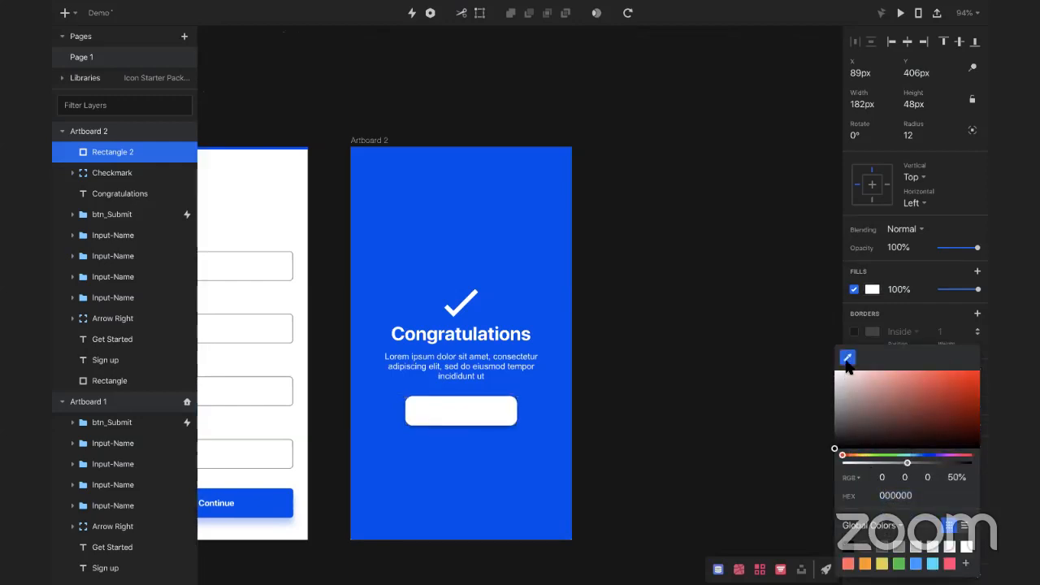
click(500, 491)
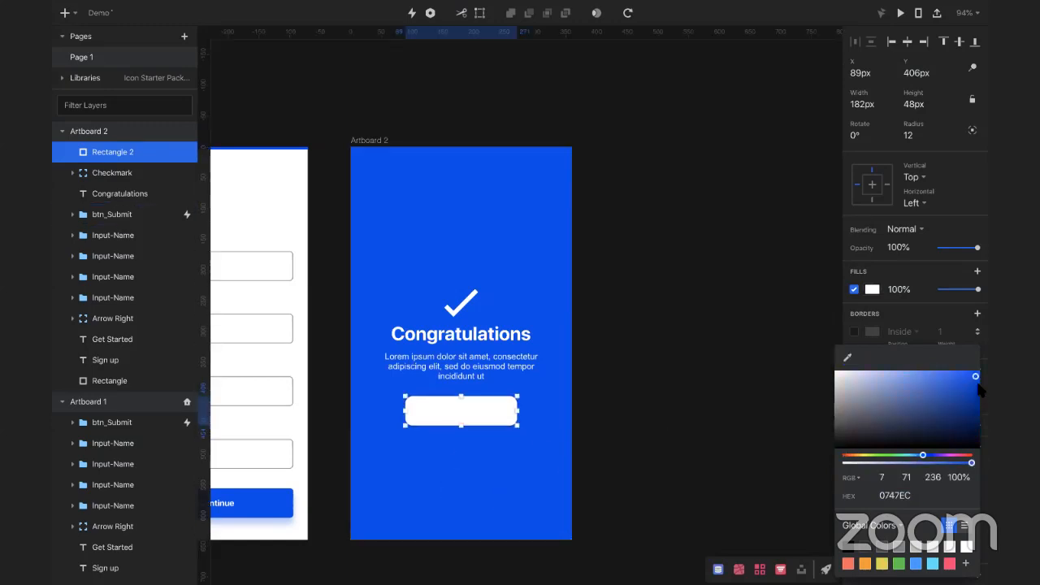
drag(978, 390, 979, 403)
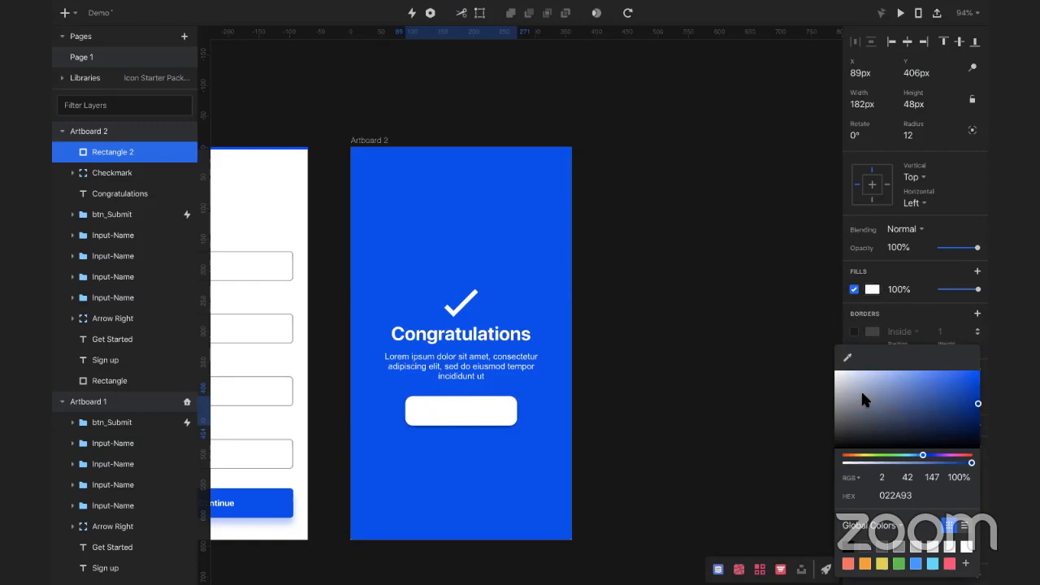
click(905, 306)
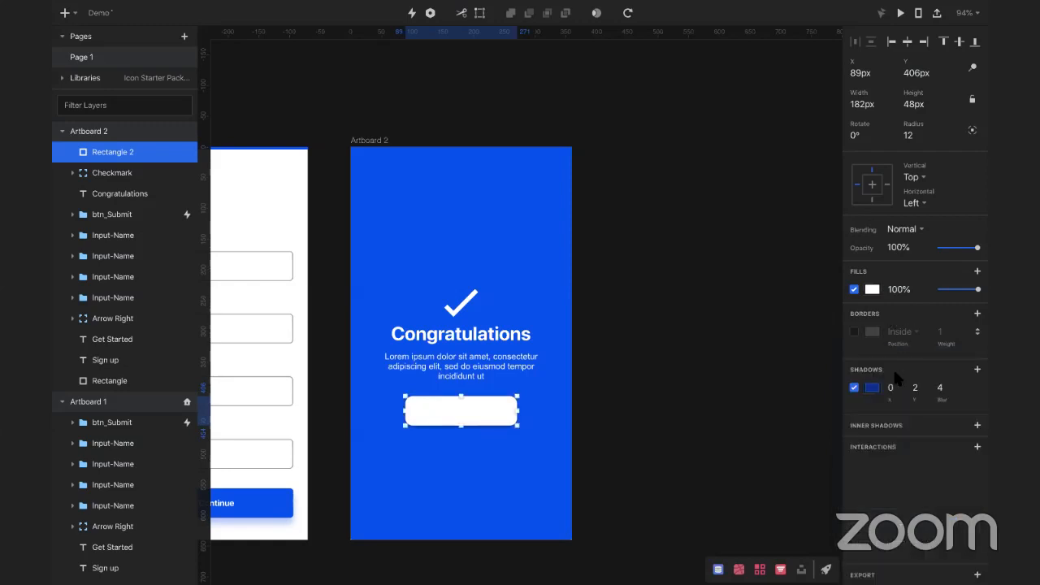
Step: Set the white rectangle's shadow blur to 14 and its Y offset to 12
click(941, 388)
text(14)
click(917, 388)
text(12)
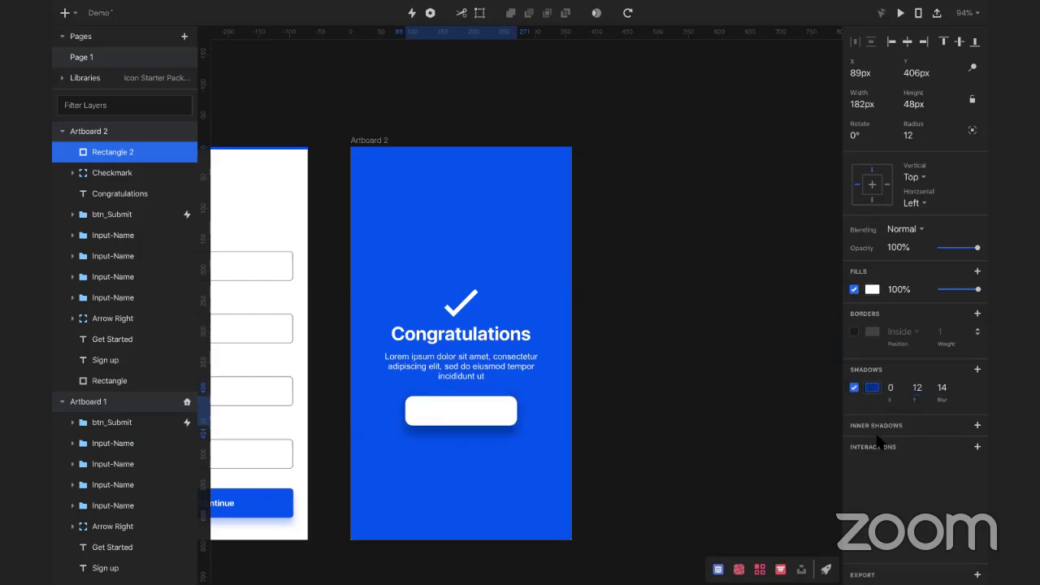
Step: Reduce the opacity of the white rectangle's shadow colour to 50%
click(872, 388)
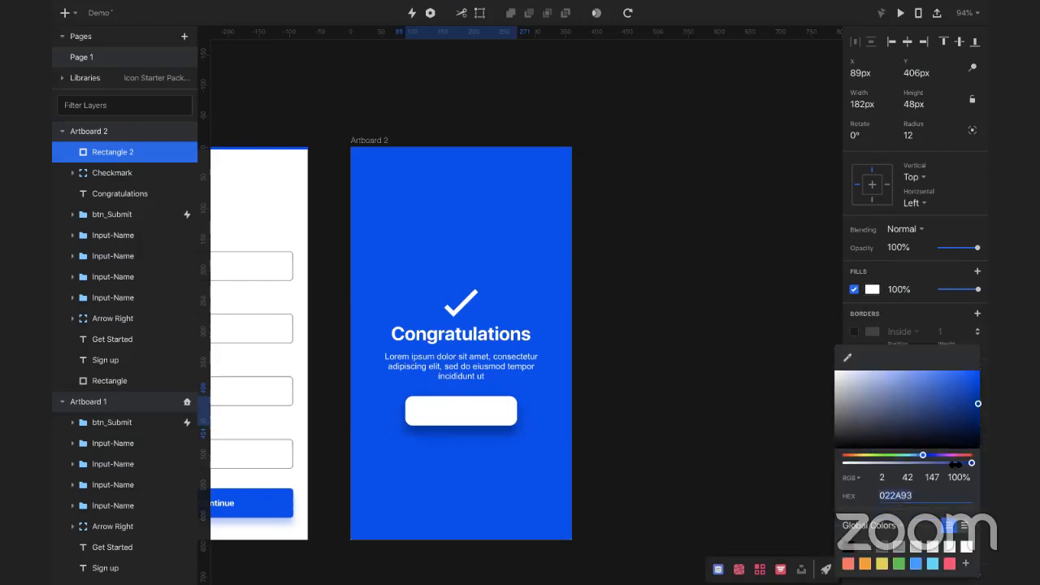
drag(956, 464, 906, 464)
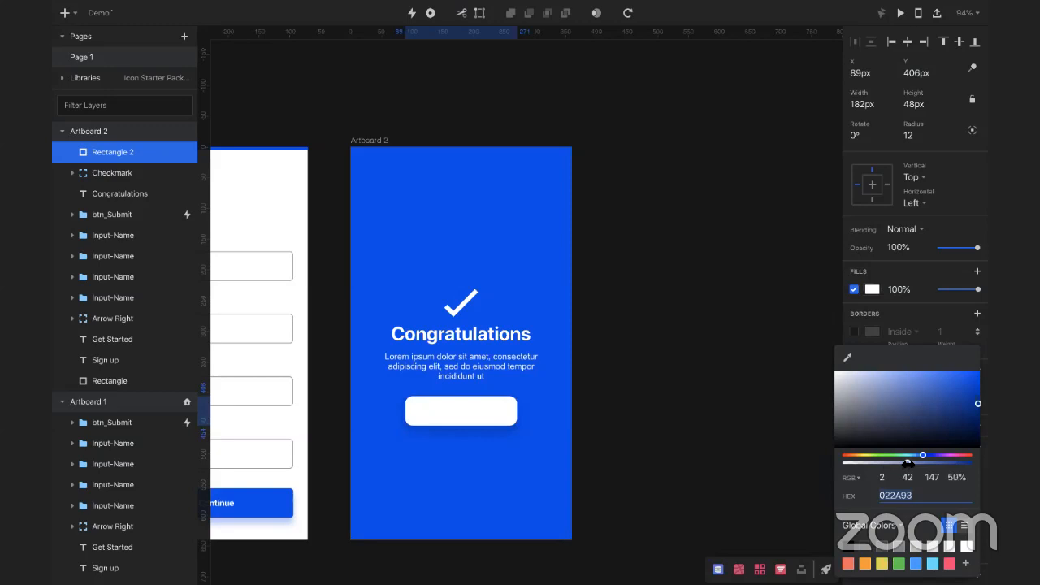
click(647, 378)
click(623, 338)
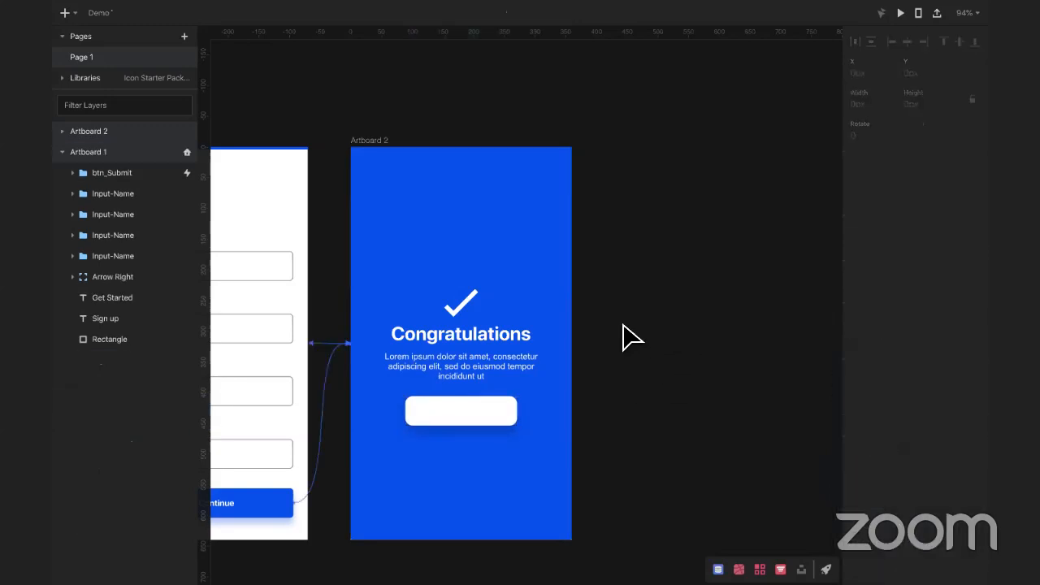
Step: Place a new text layer on the white rectangle in Artboard 2 and colour it with the artboard's sampled blue, 0747EC
scroll(609, 350, left, 3)
scroll(609, 350, down, 1)
click(587, 372)
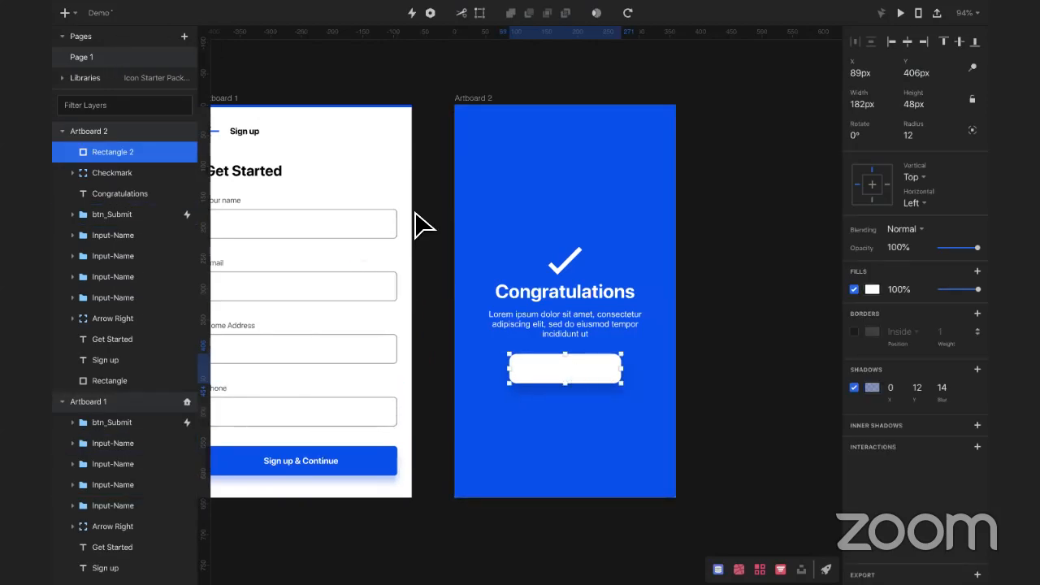
click(65, 13)
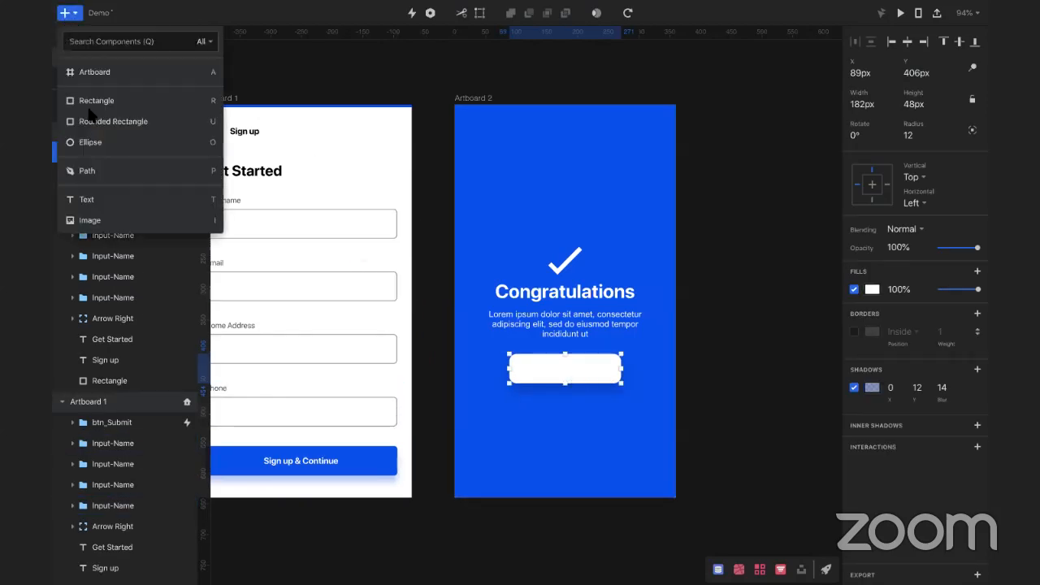
click(100, 194)
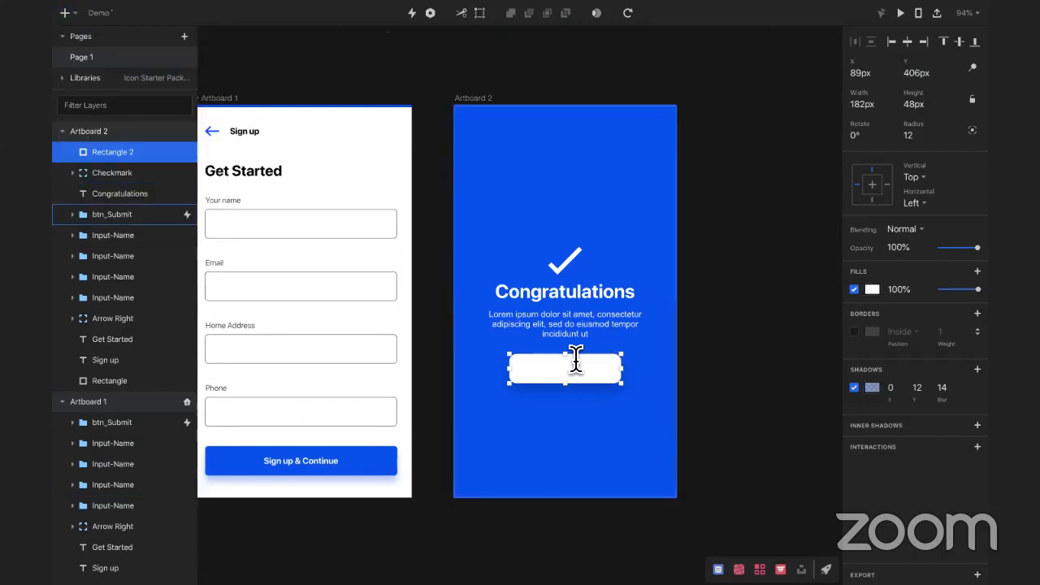
click(543, 371)
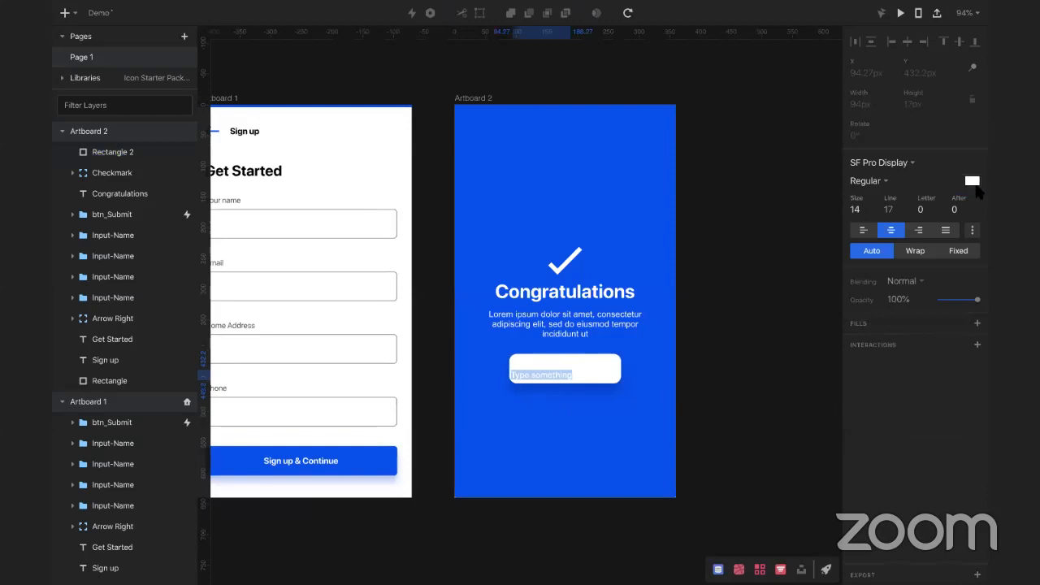
click(973, 181)
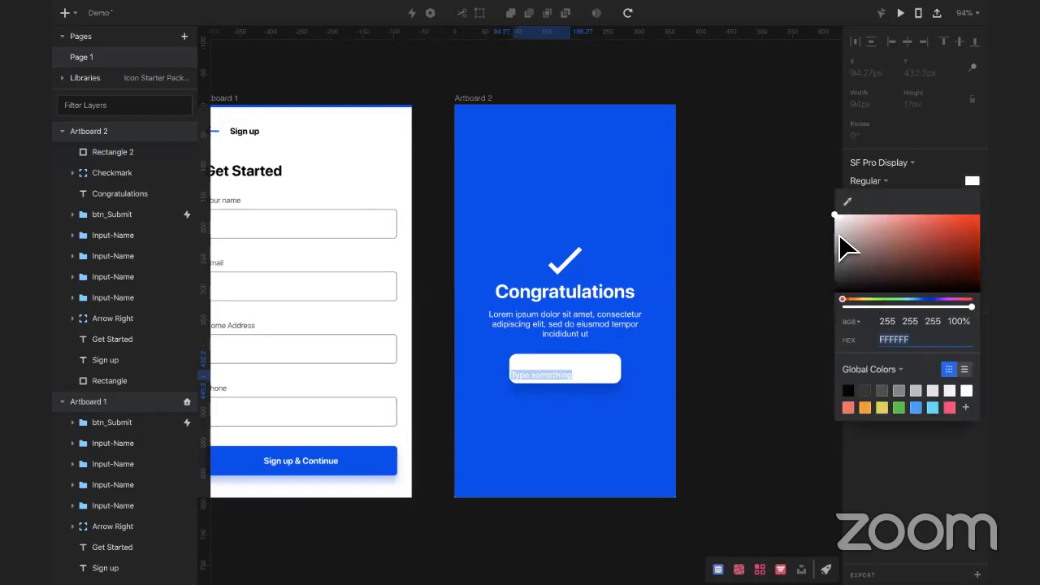
click(847, 202)
click(571, 202)
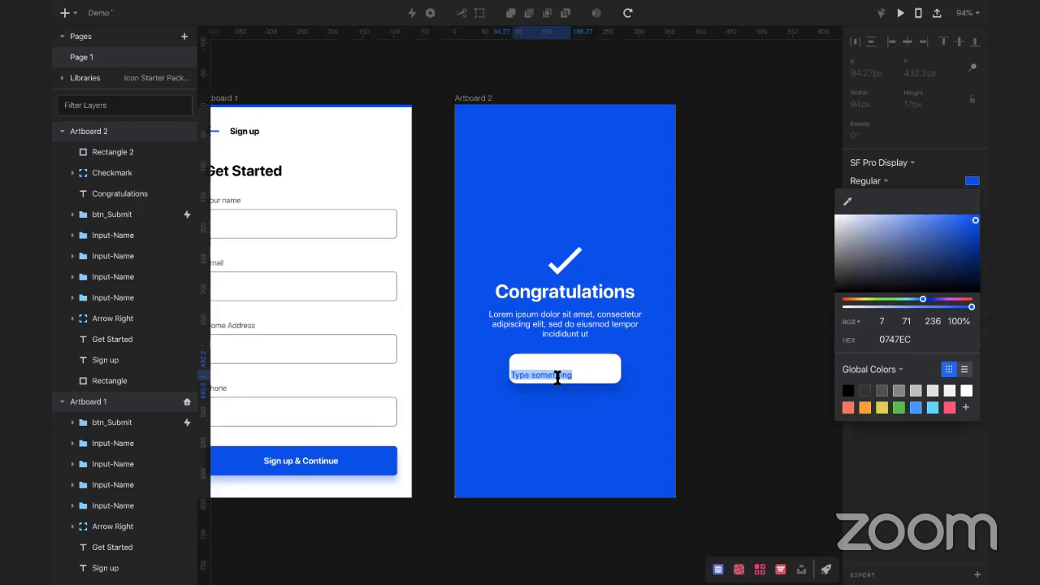
Step: Enter "Head to Dashboard" as the button label and centre it on the white rectangle
text(Head to D)
text(ashb)
text(oard)
key(Escape)
drag(548, 376, 574, 372)
Step: Set the "Head to Dashboard" label's weight to Bold and recentre it on the white rectangle at X 118.5 px
click(937, 161)
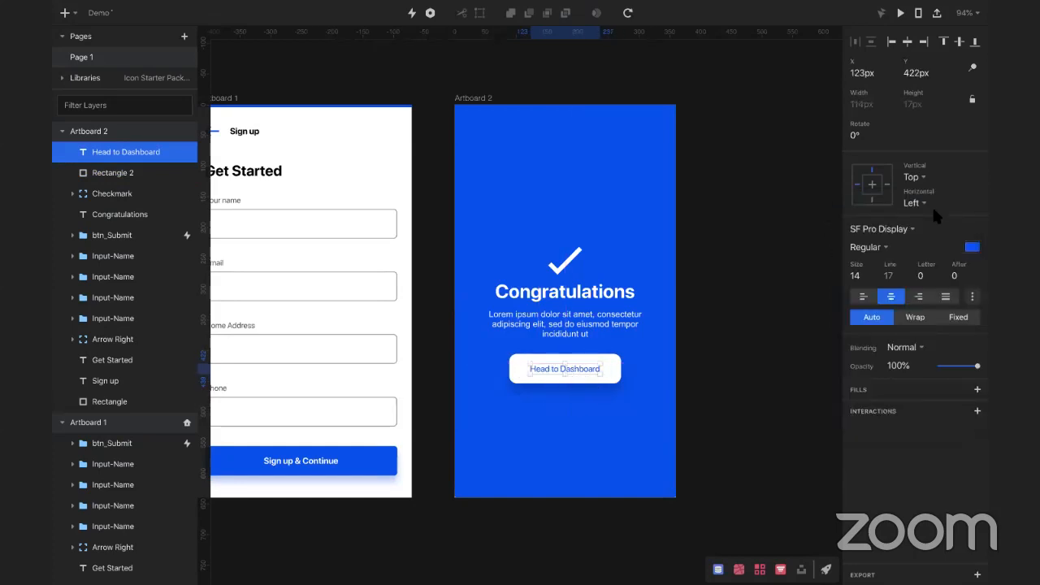
click(867, 247)
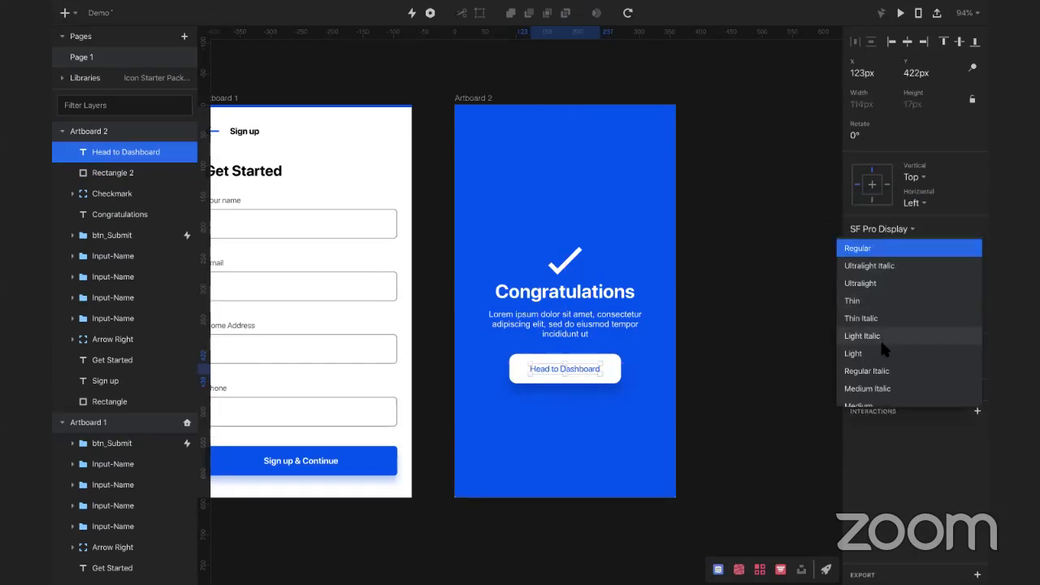
scroll(885, 356, down, 5)
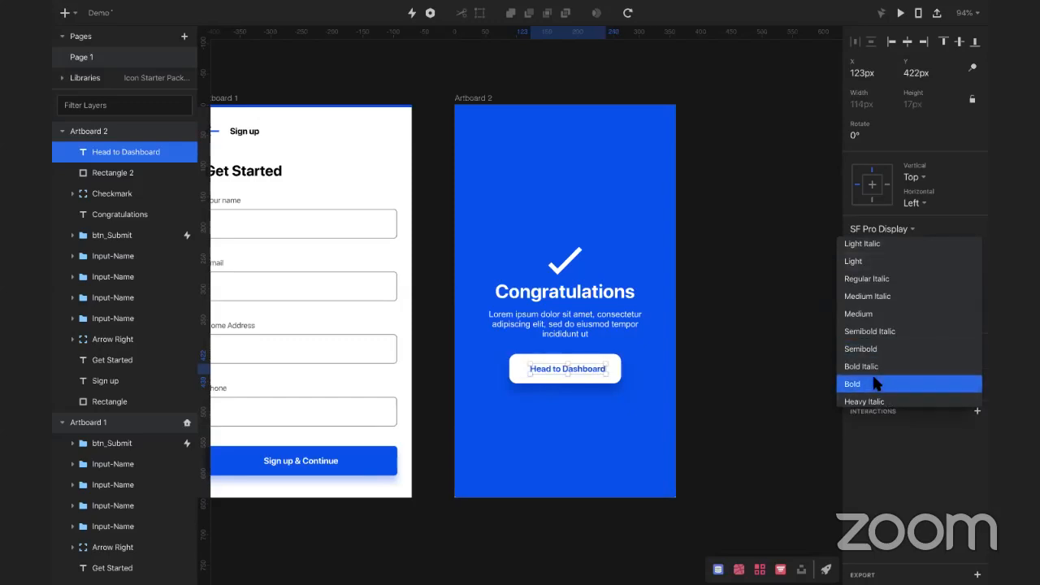
click(578, 372)
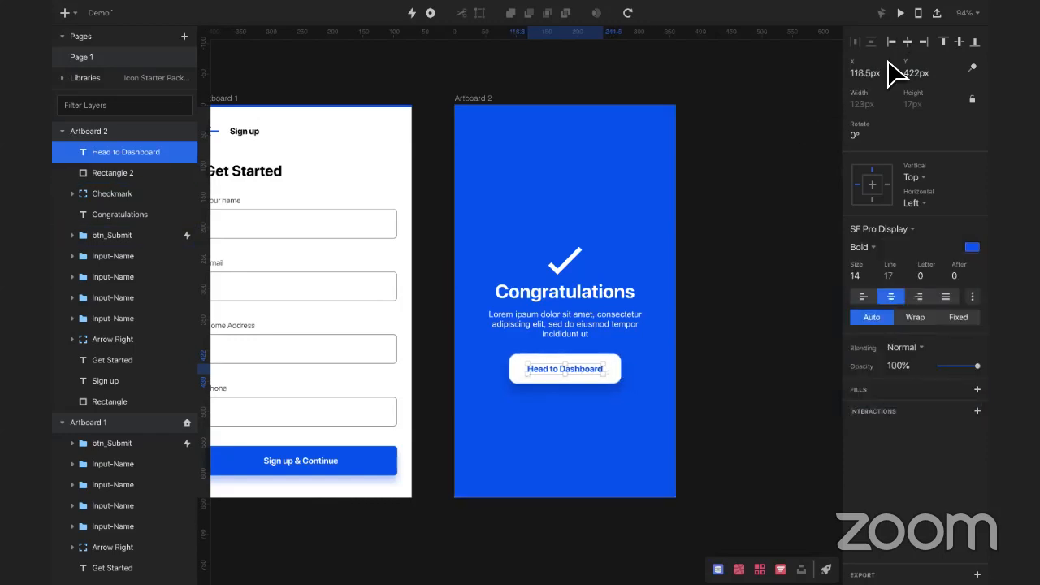
Step: Group the "Head to Dashboard" label with the white rectangle and name the group btn_Dash
shift+click(620, 373)
key(ctrl+g)
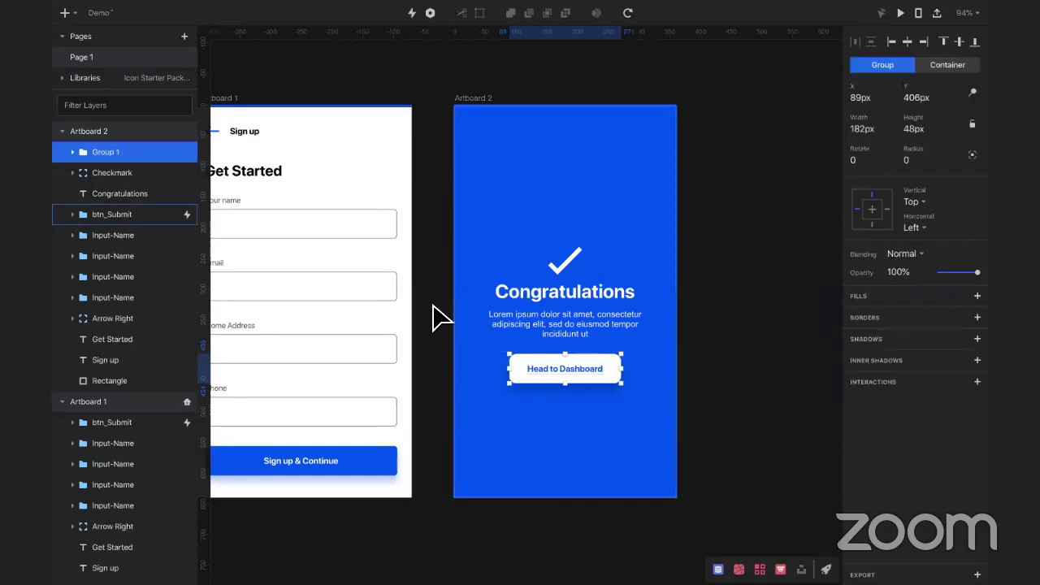
double_click(99, 152)
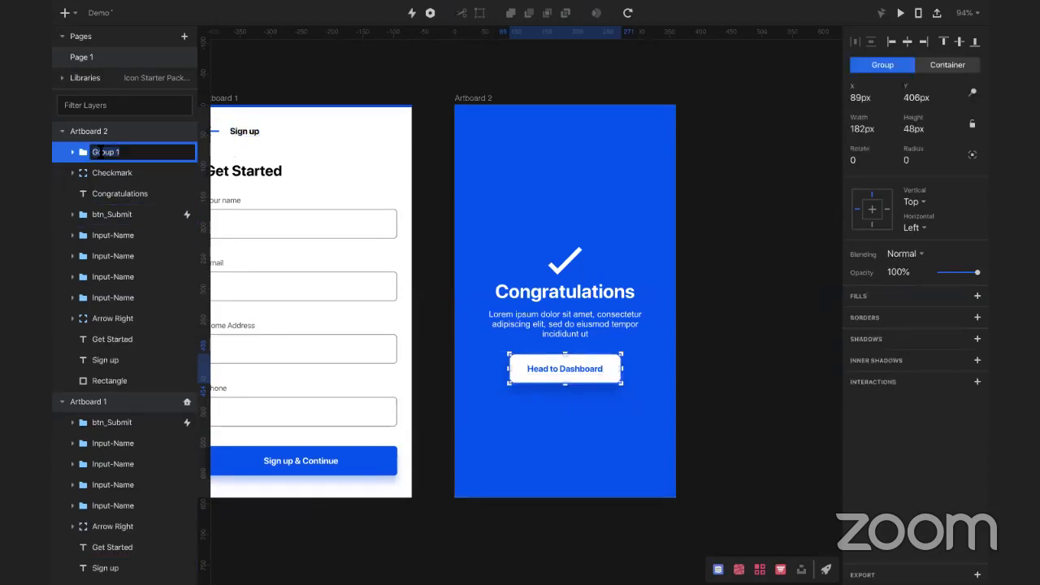
text(btn_Dash)
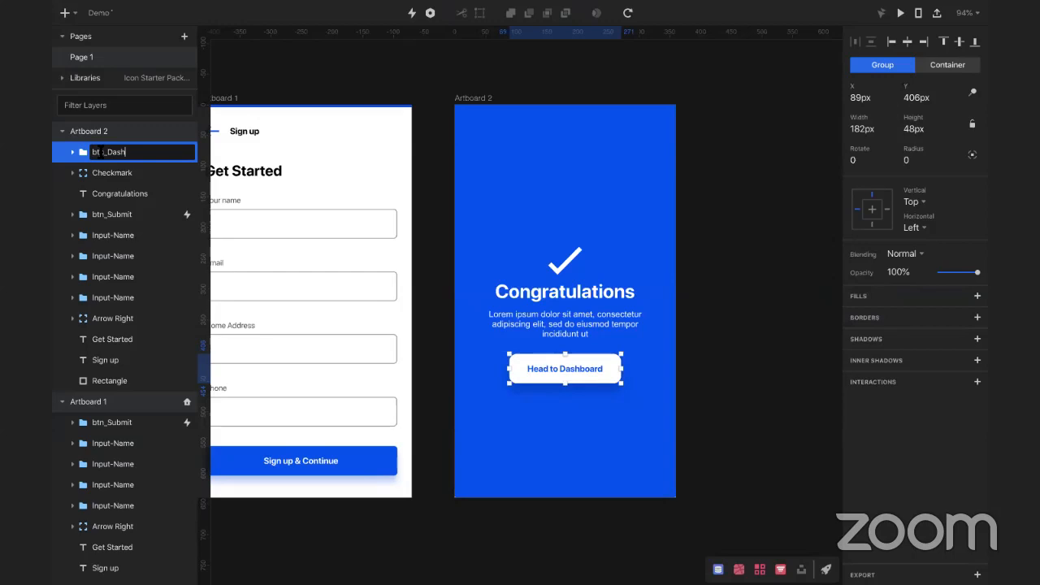
key(Return)
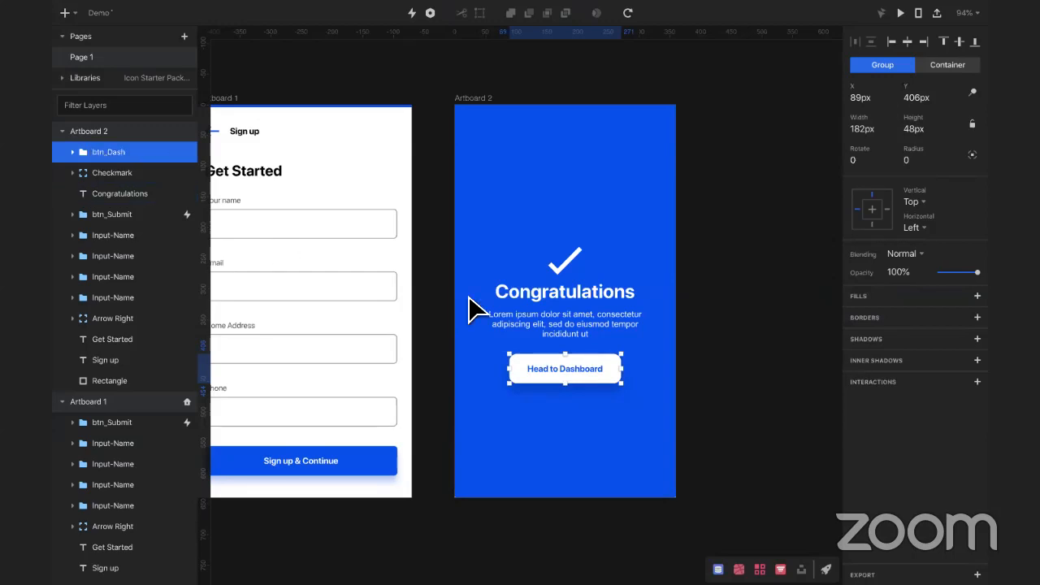
click(569, 268)
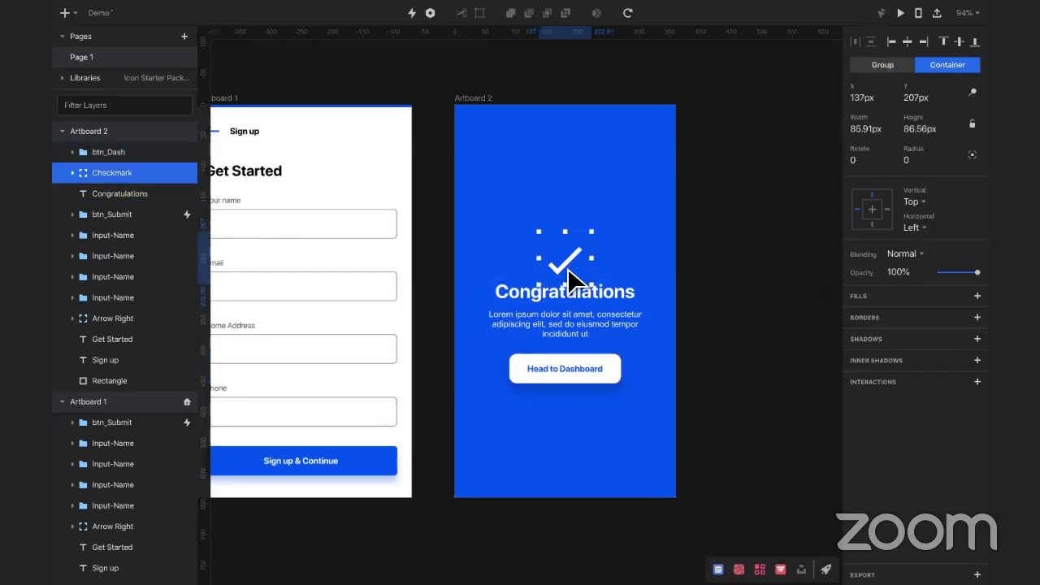
click(569, 293)
click(573, 324)
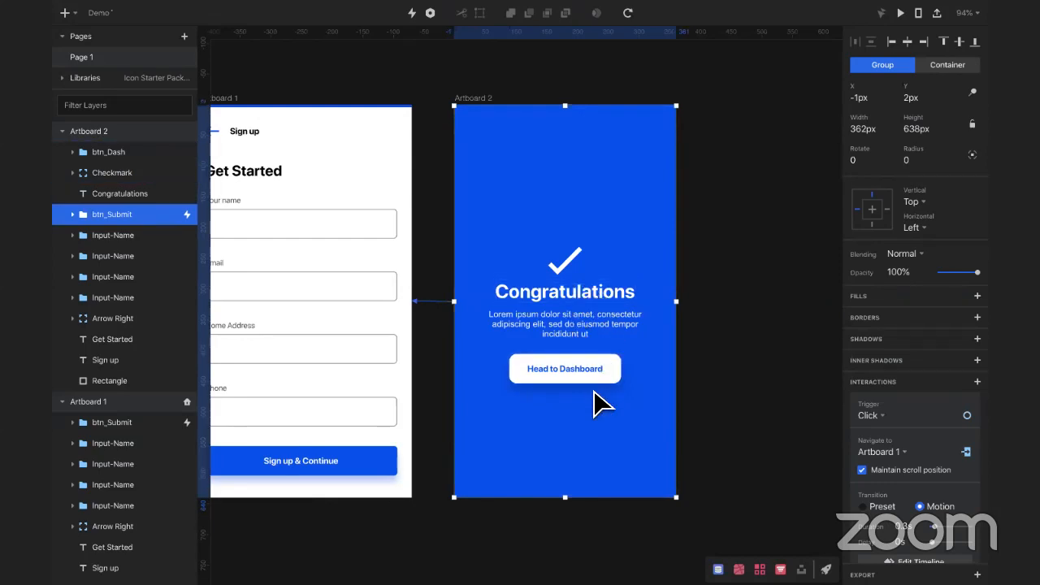
click(608, 386)
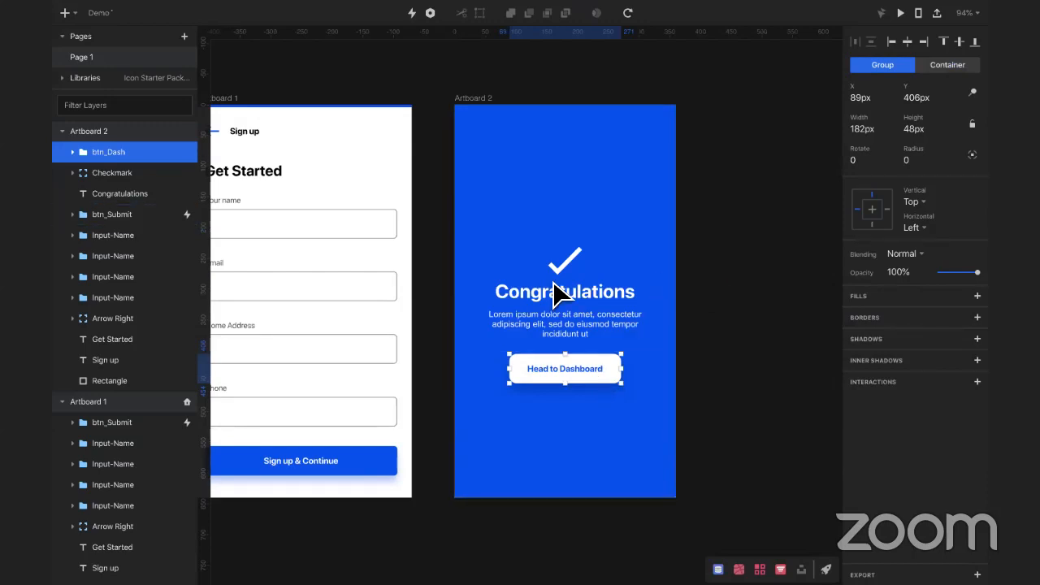
Step: Preview the prototype from Artboard 1 and replay the Sign up & Continue transition several times, examining how the Congratulations content appears
click(231, 99)
key(super+Return)
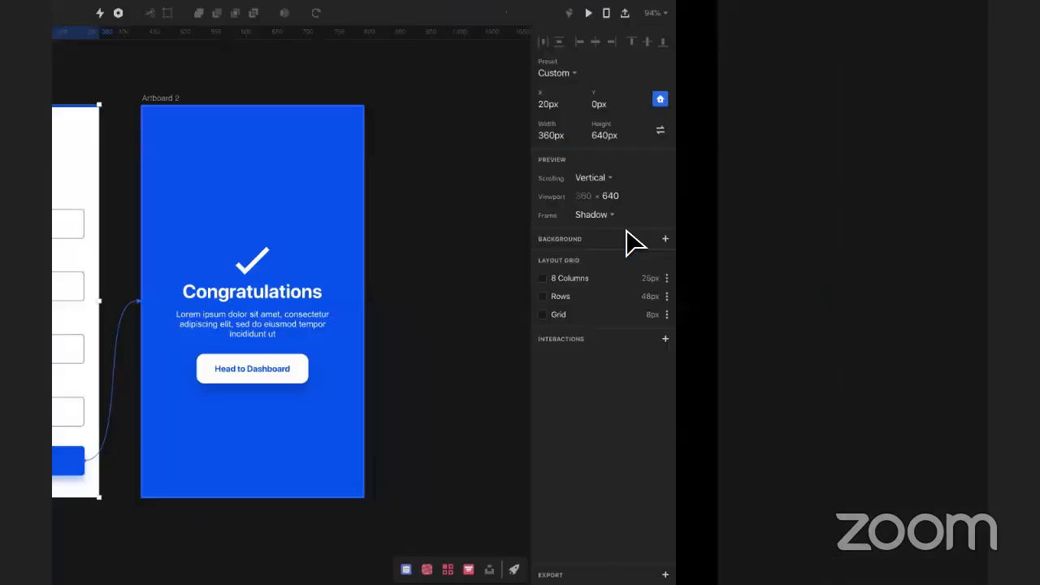
click(535, 461)
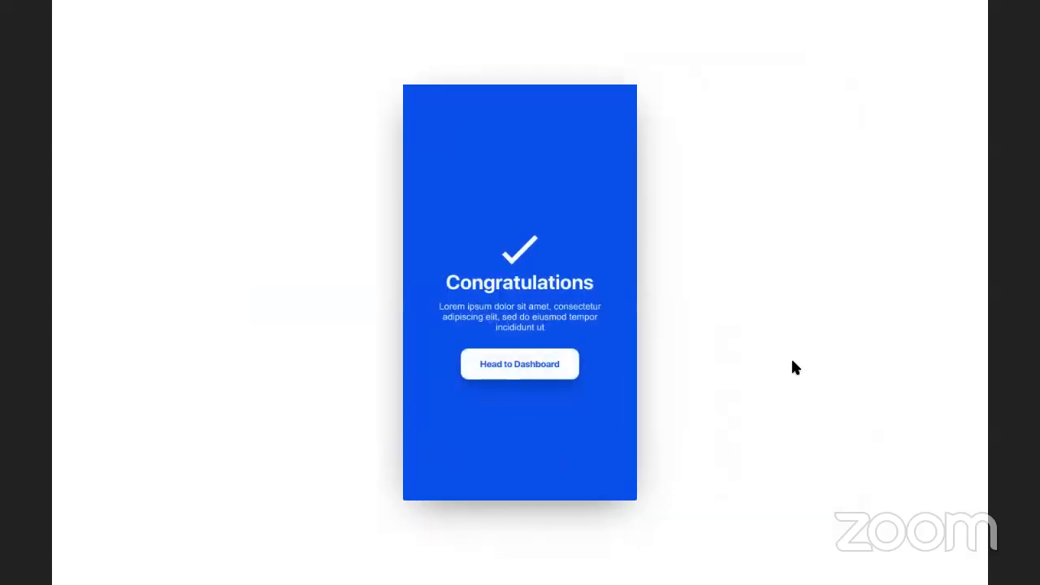
key(Left)
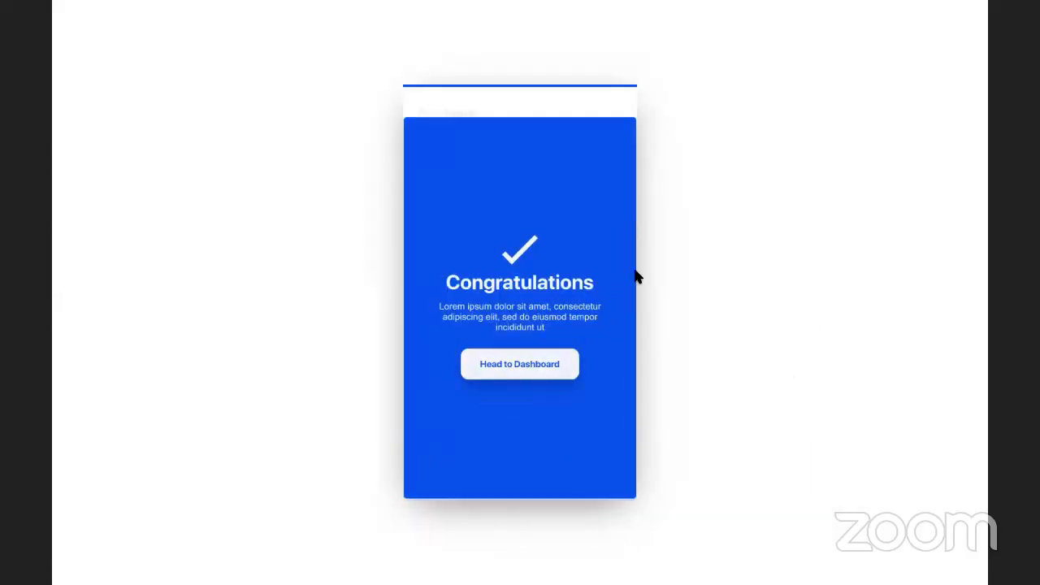
click(566, 460)
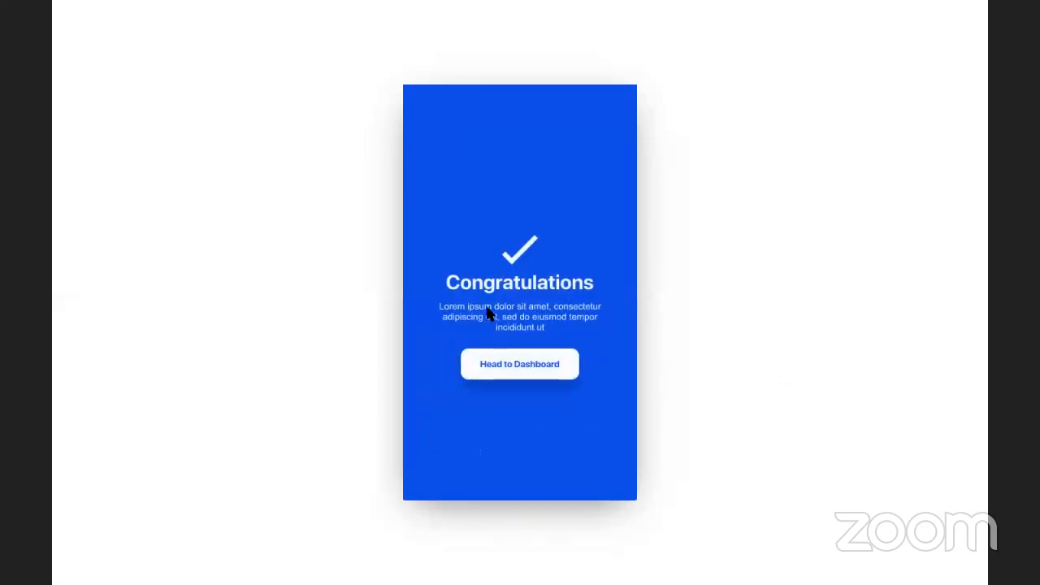
key(Left)
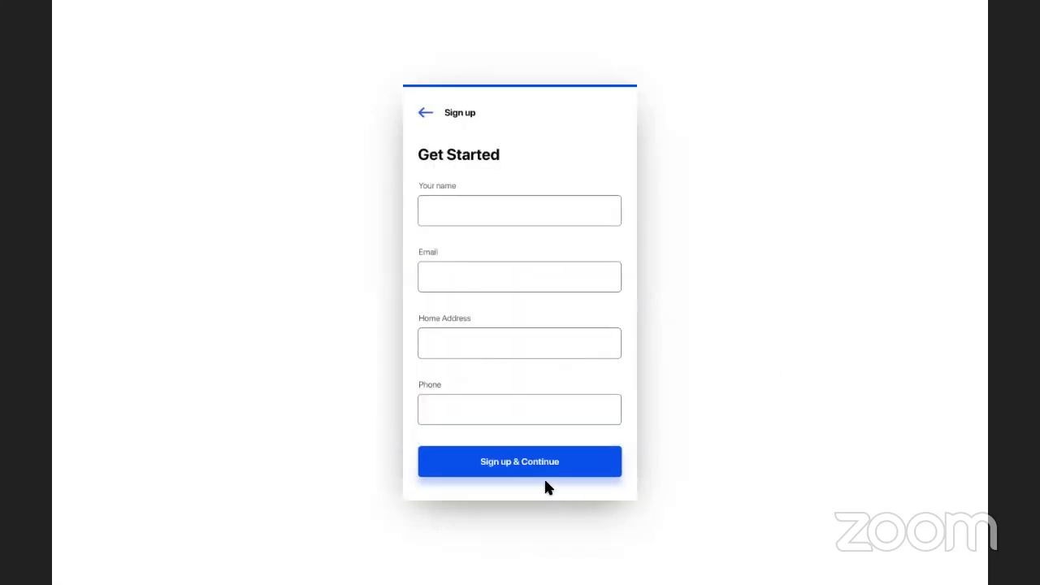
click(559, 462)
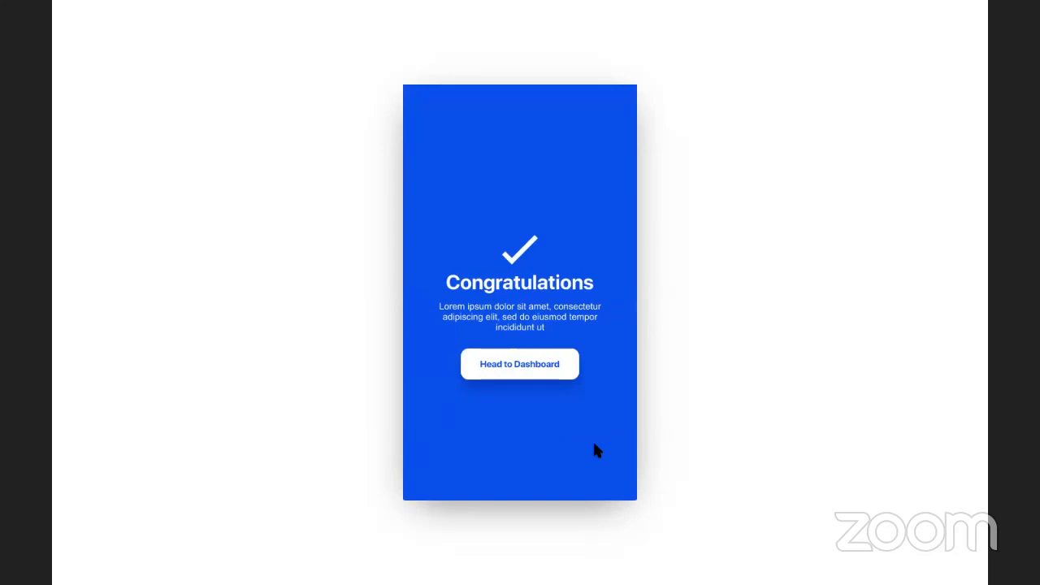
key(Left)
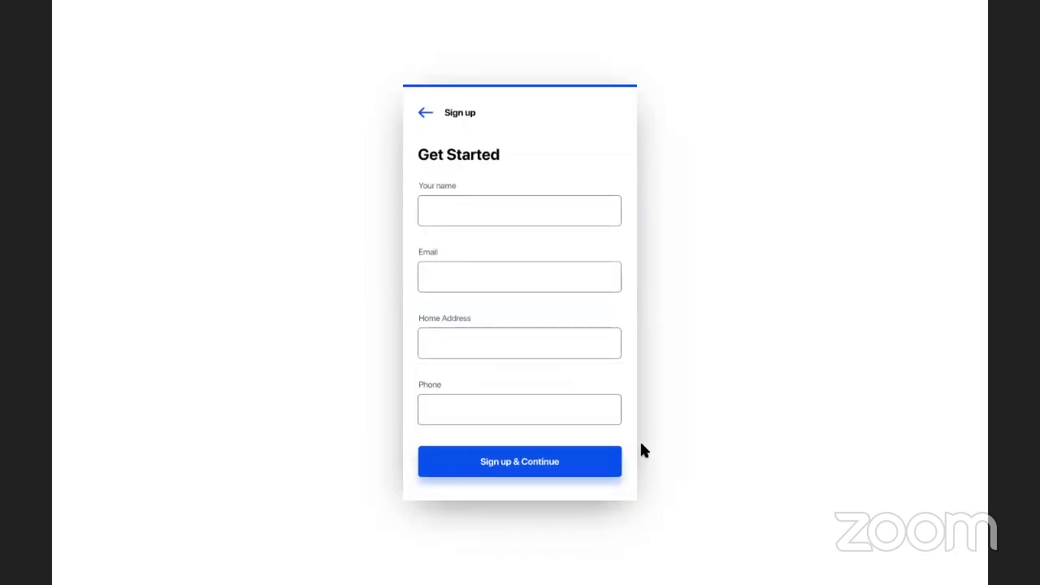
click(552, 465)
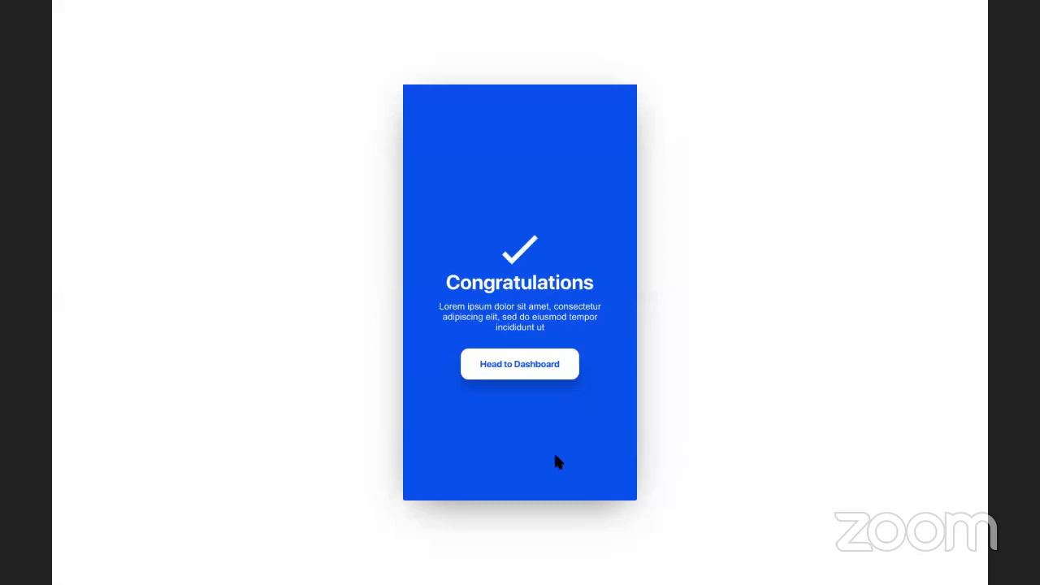
key(Left)
click(535, 470)
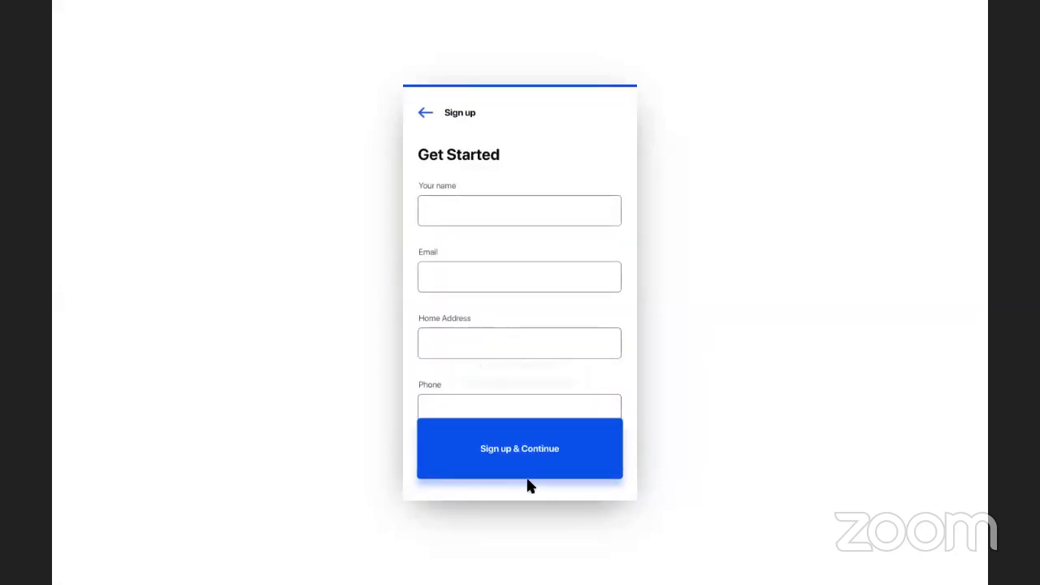
key(r)
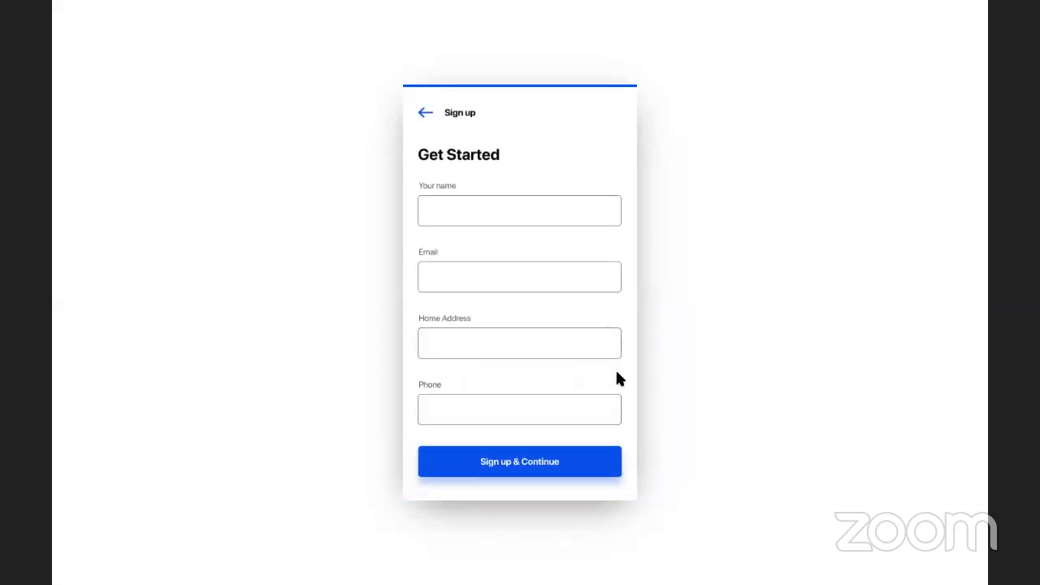
key(Escape)
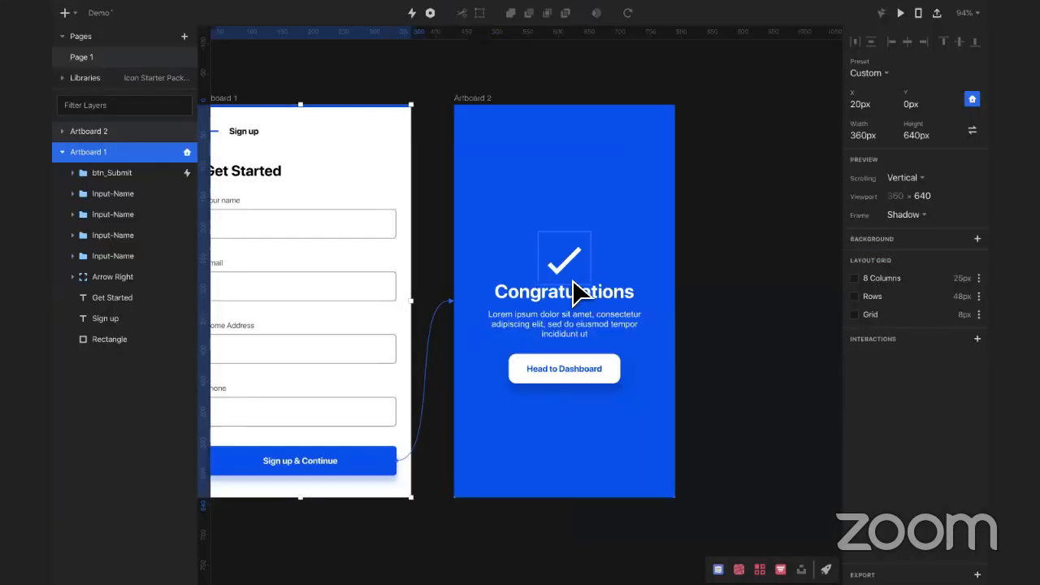
click(567, 276)
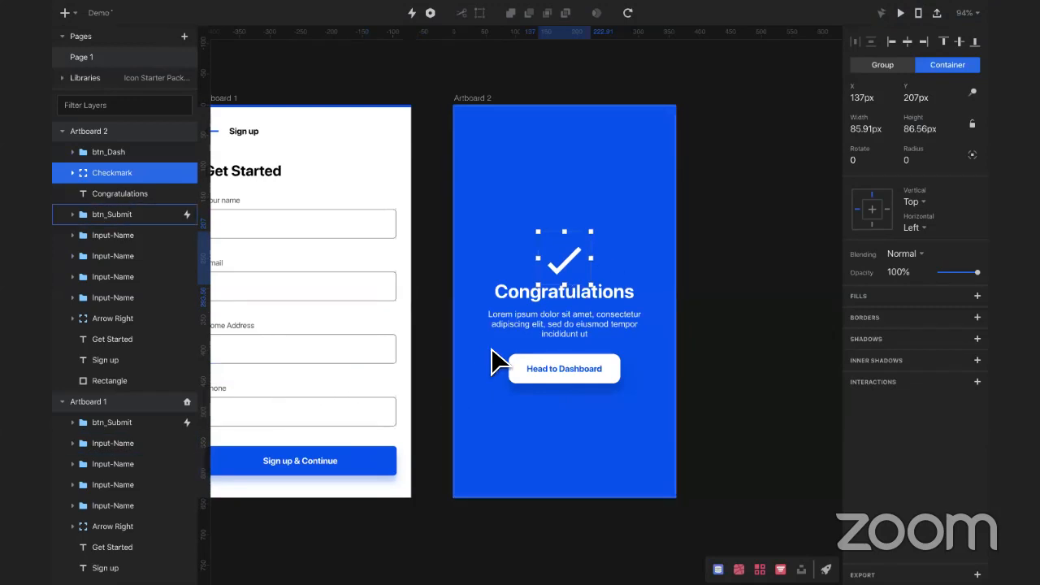
shift+click(573, 299)
shift+click(575, 322)
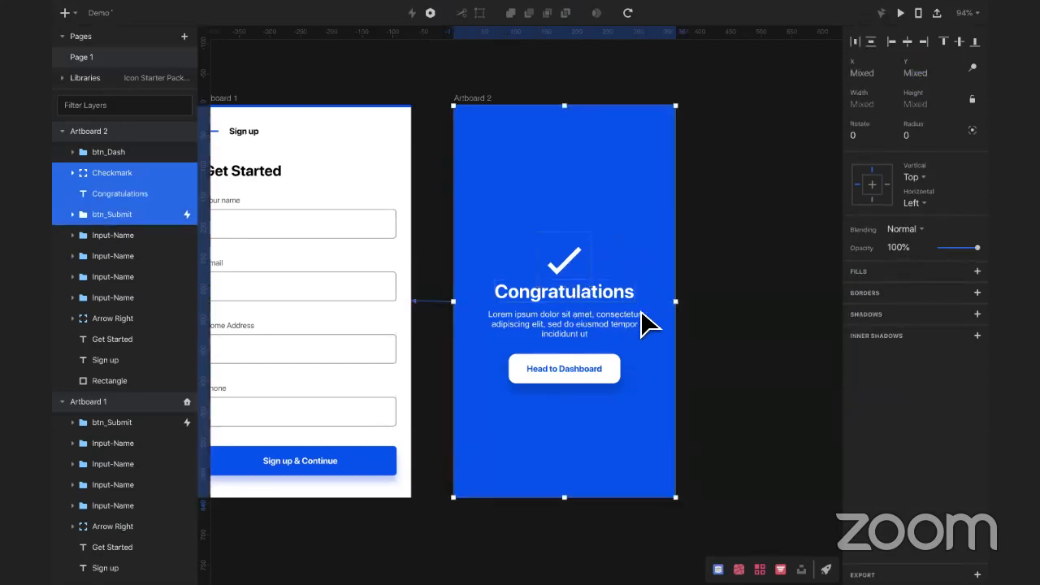
shift+click(607, 322)
shift+super+click(605, 322)
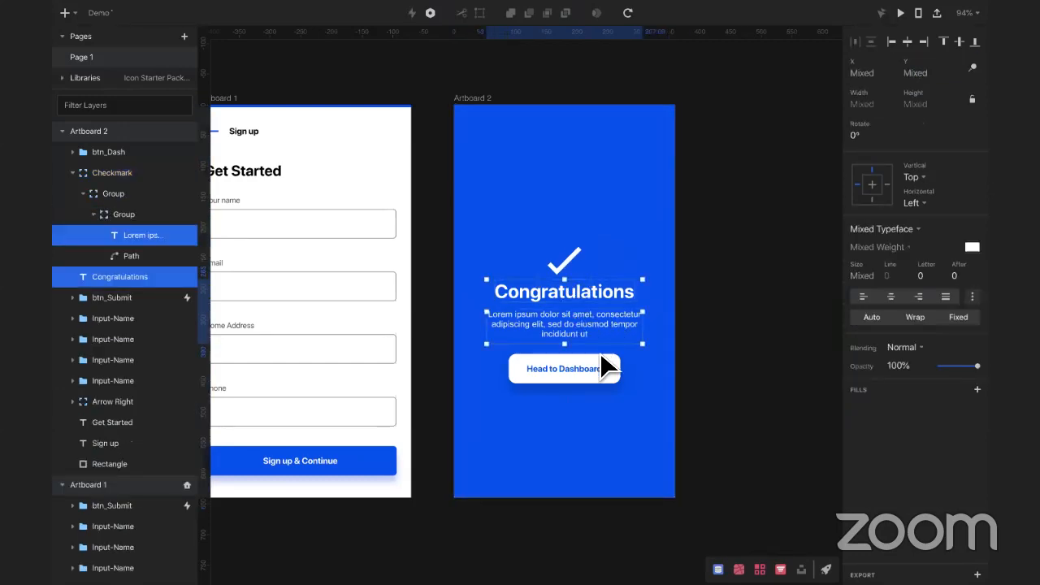
click(575, 262)
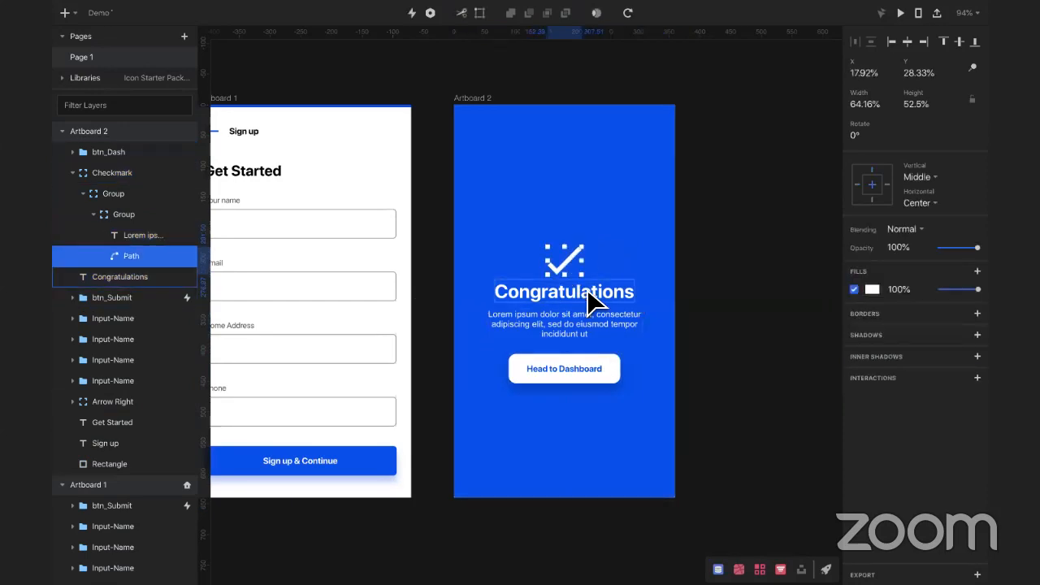
click(113, 172)
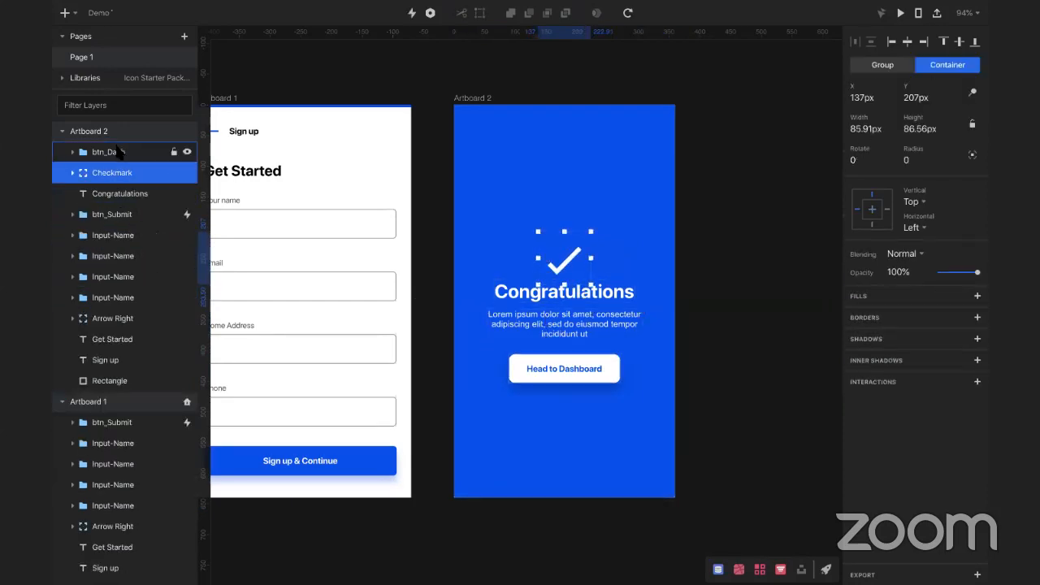
click(117, 152)
shift+click(117, 172)
shift+click(126, 195)
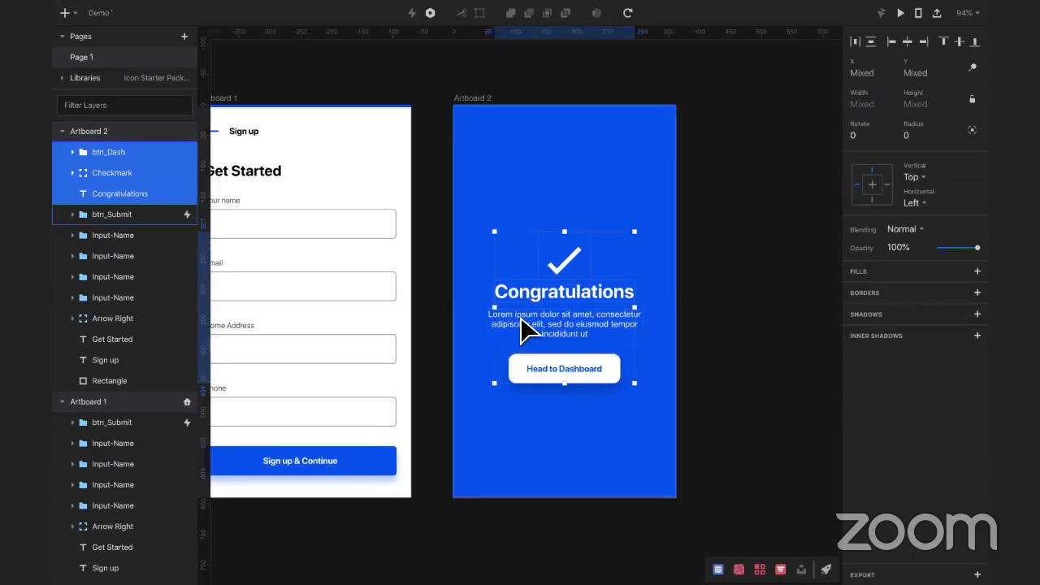
shift+click(521, 318)
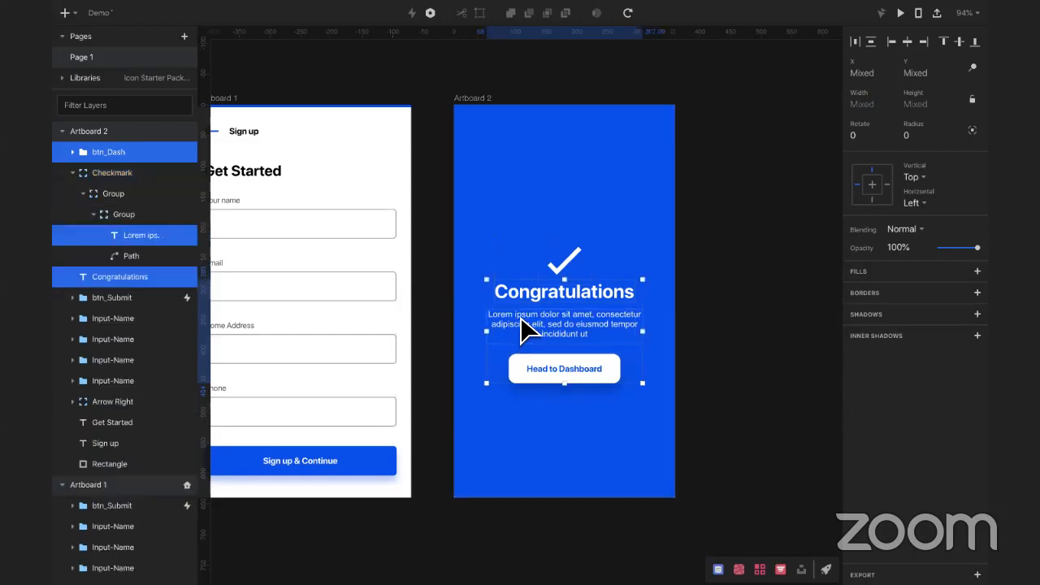
Step: Move the Lorem ipsum text layer out of the Checkmark group to the top level of Artboard 2, just below btn_Dash
click(130, 255)
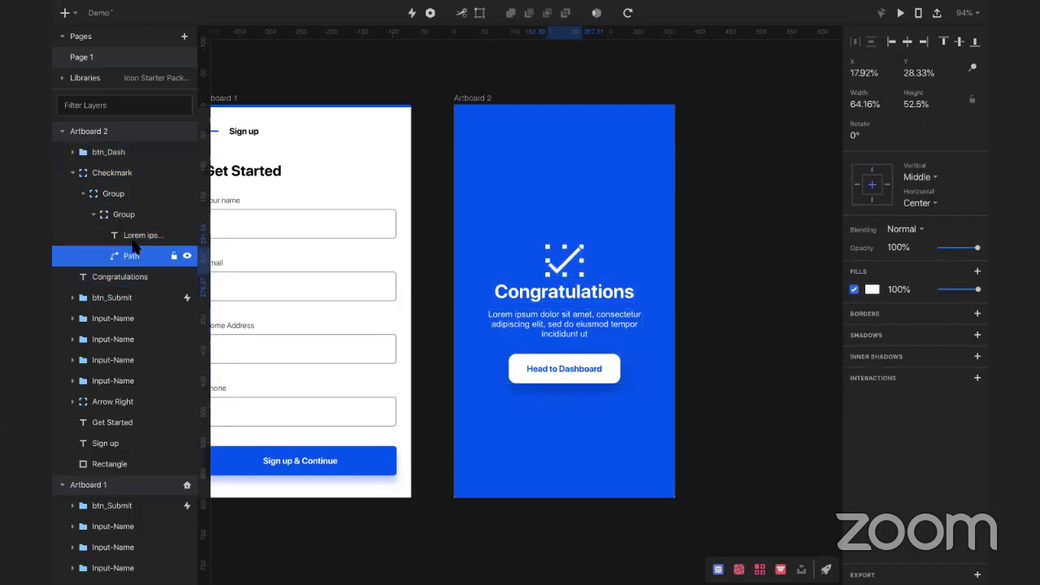
drag(134, 241, 94, 173)
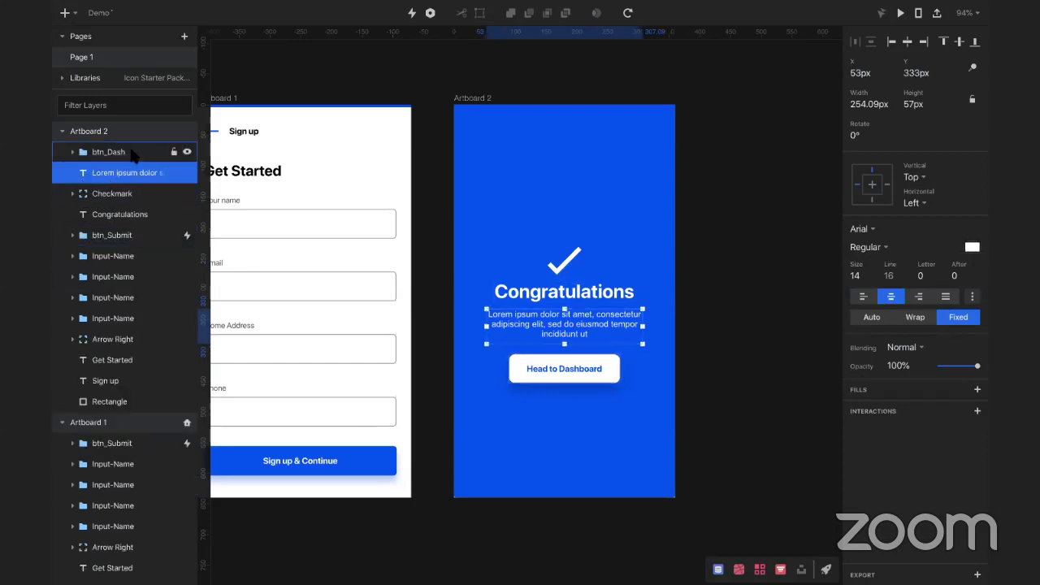
Step: Copy btn_Dash, the Lorem ipsum text, Checkmark and Congratulations from Artboard 2 onto Artboard 1 and check the prototype preview
click(133, 155)
shift+click(118, 217)
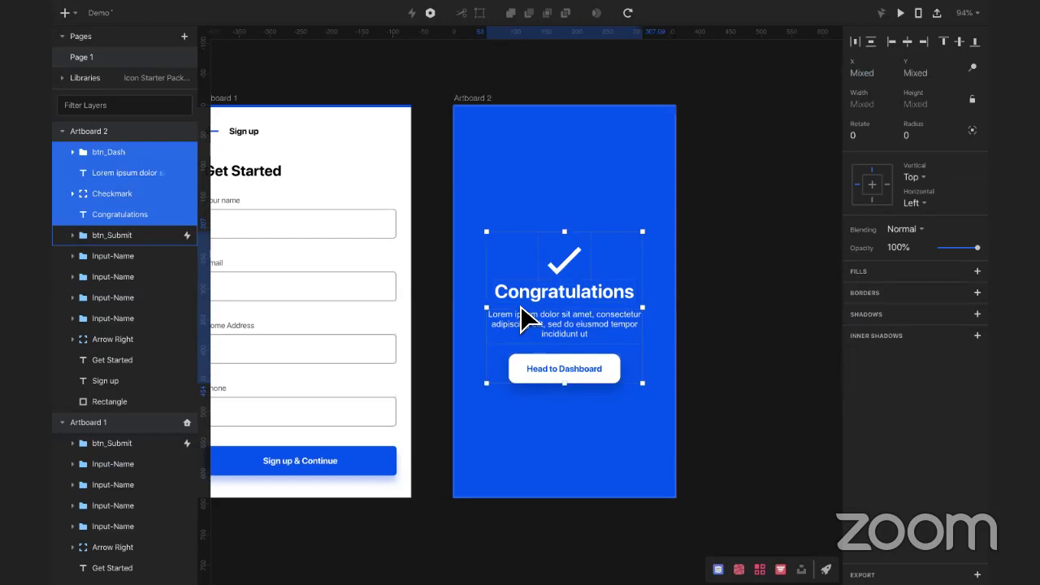
scroll(520, 317, left, 5)
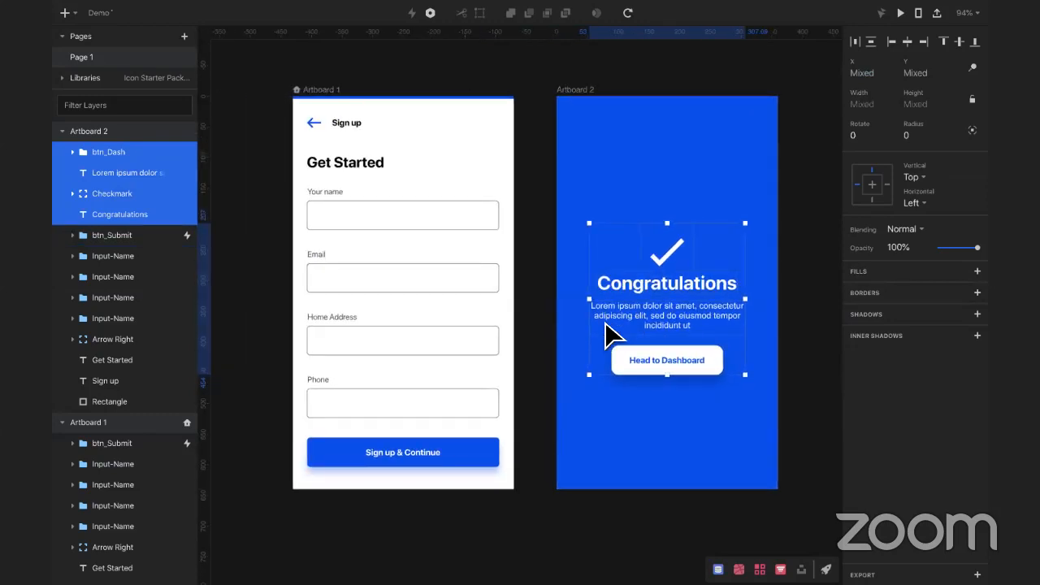
click(333, 90)
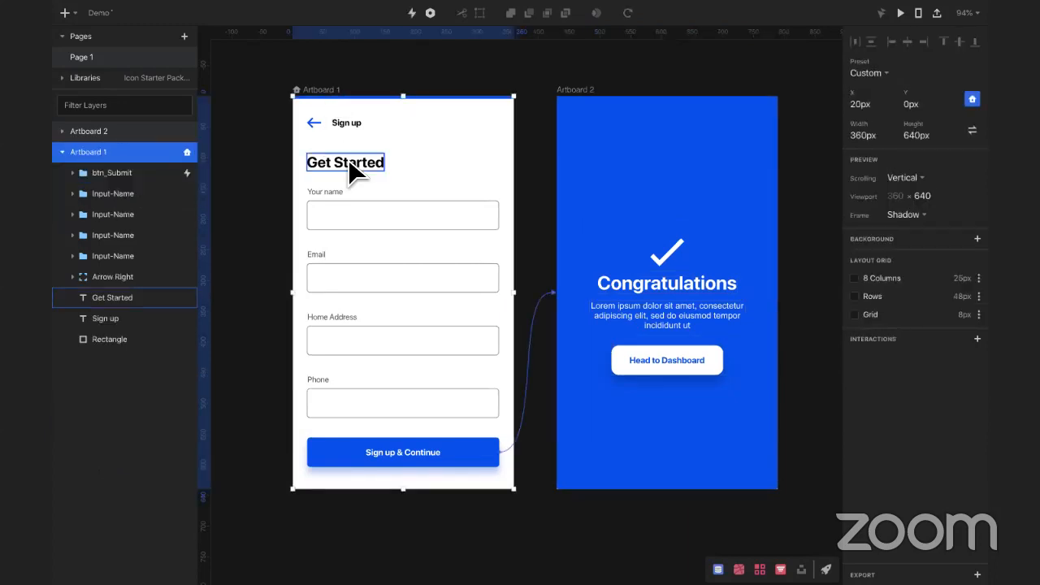
key(ctrl+v)
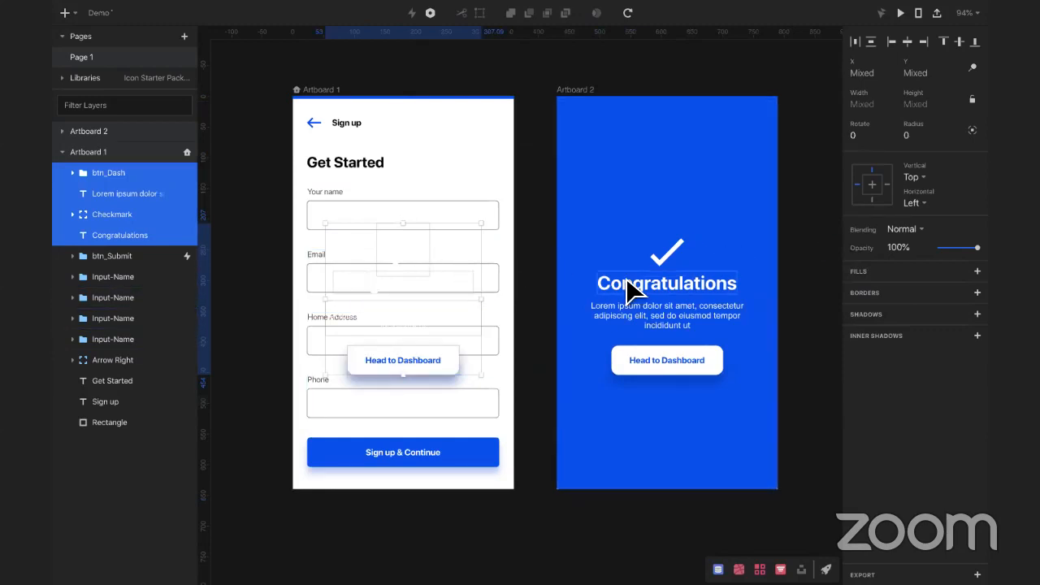
key(super+p)
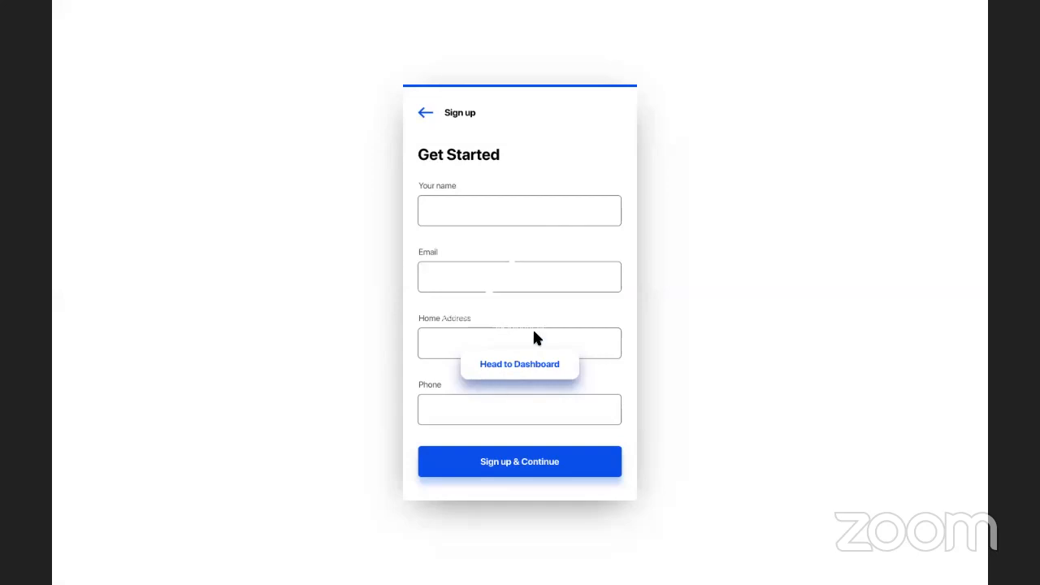
key(Escape)
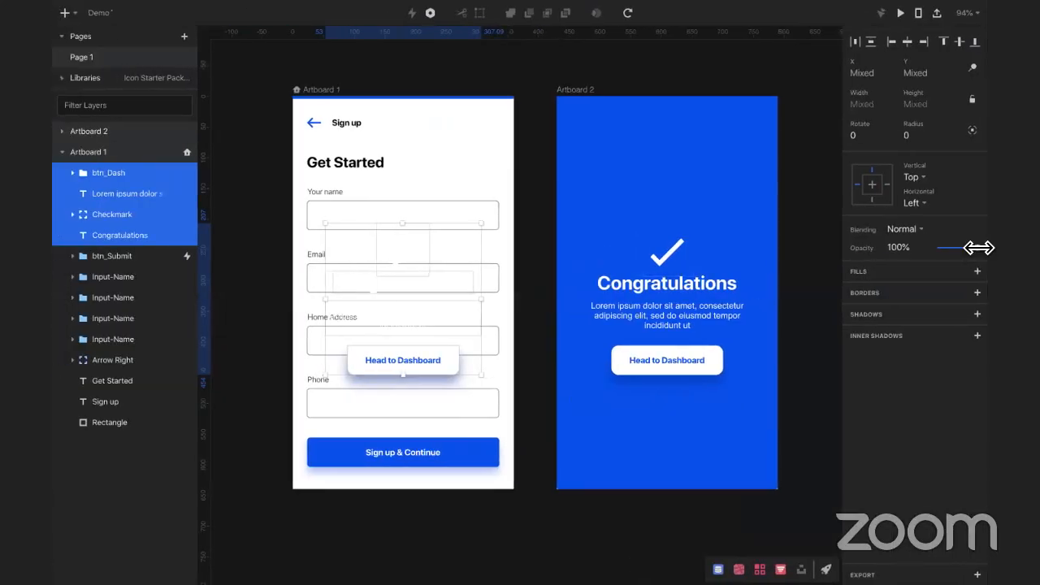
Step: Set the four copied elements on Artboard 1 to 0% opacity and move them down about 150 px together
drag(980, 244, 920, 251)
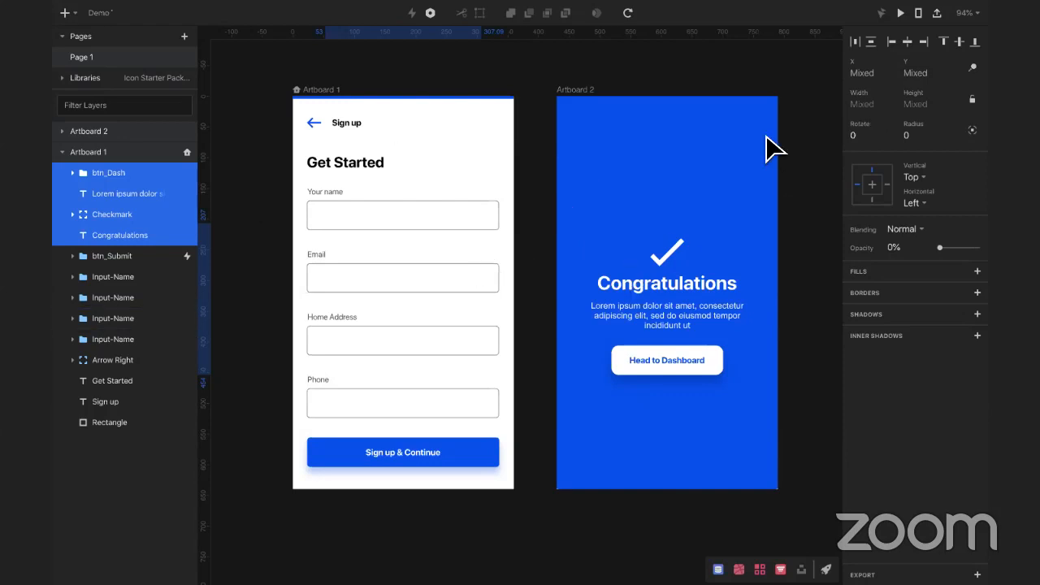
super+click(119, 174)
super+click(118, 174)
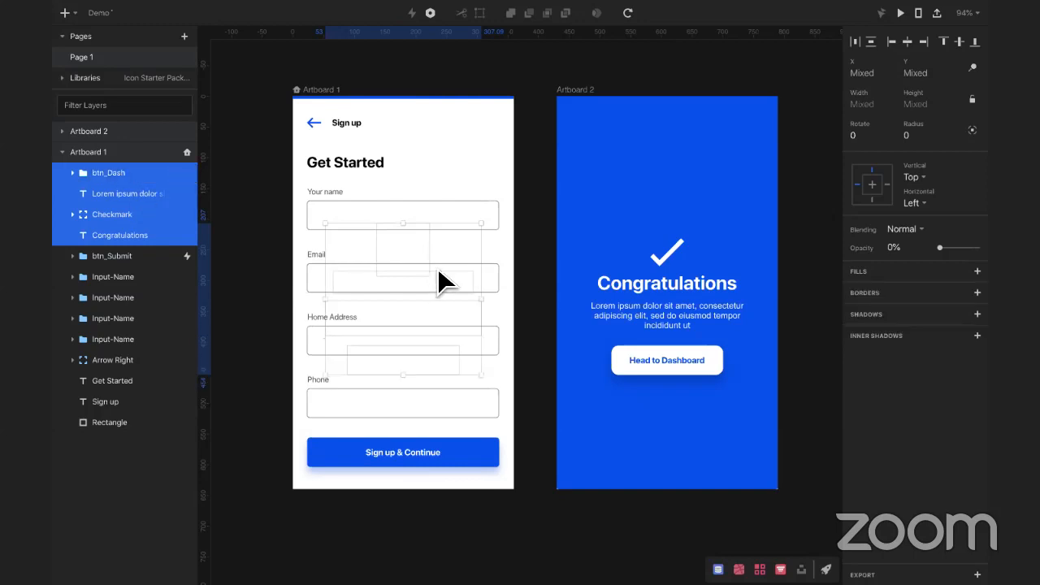
drag(418, 231, 434, 324)
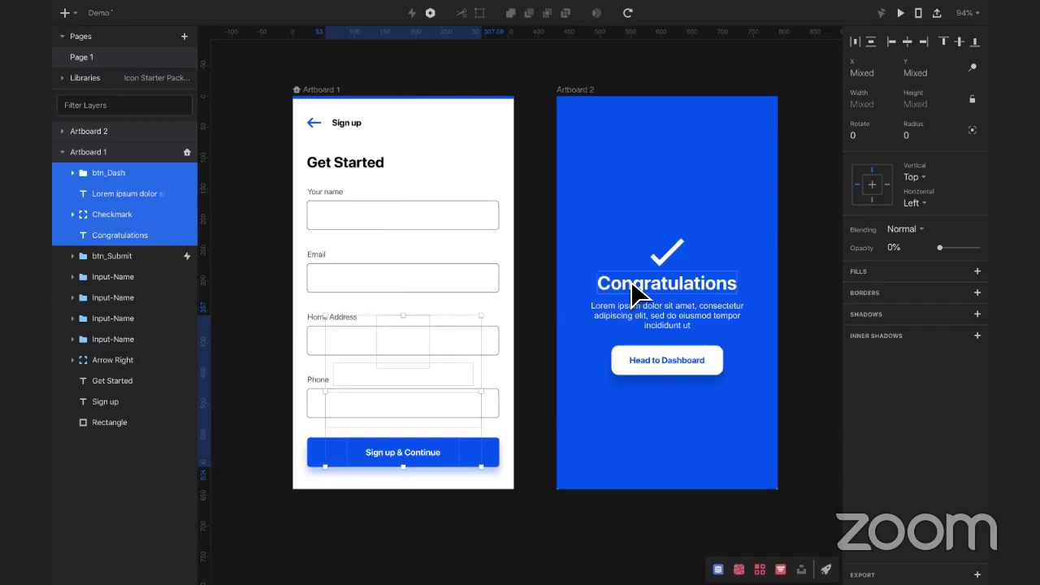
Step: Preview the prototype and replay the Sign up & Continue transition several times, examining how the Congratulations content moves and fades in
key(super+p)
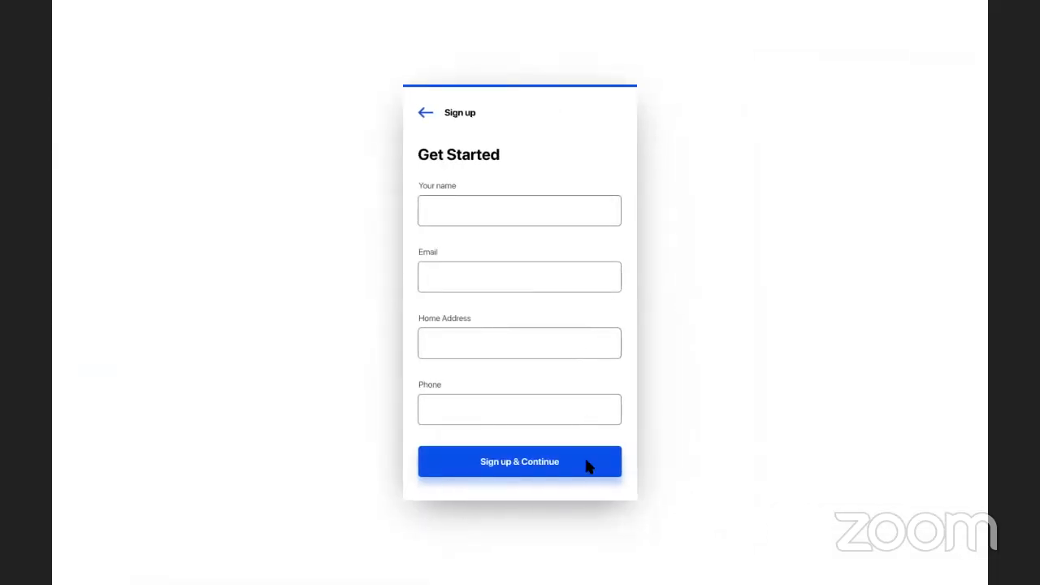
click(598, 465)
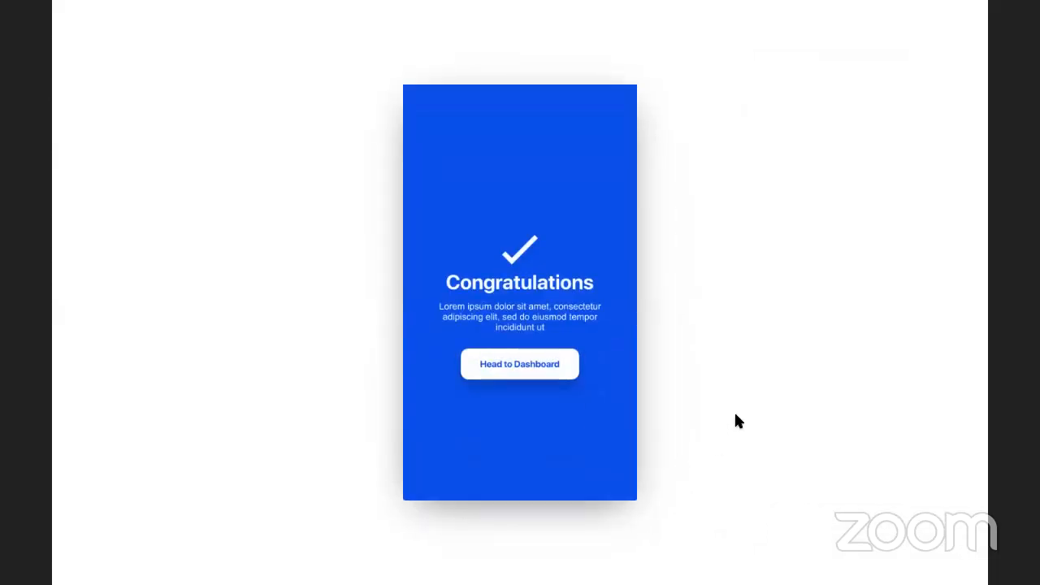
key(r)
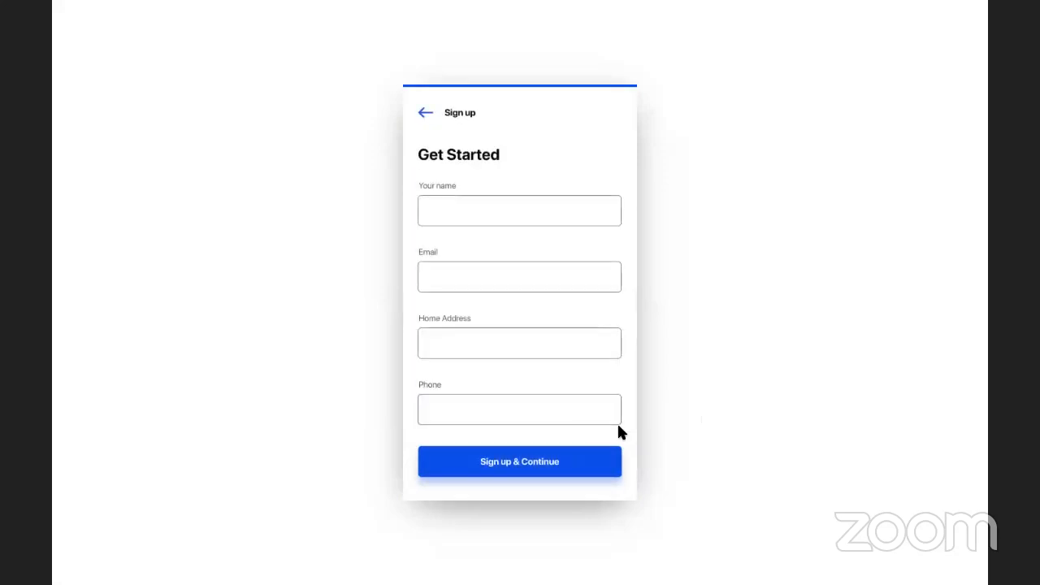
click(598, 457)
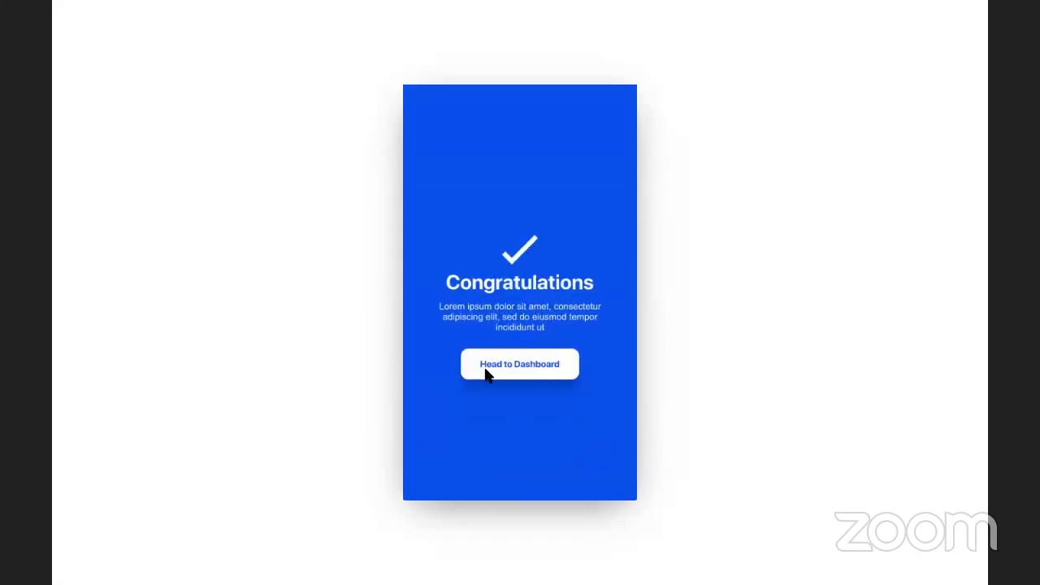
key(r)
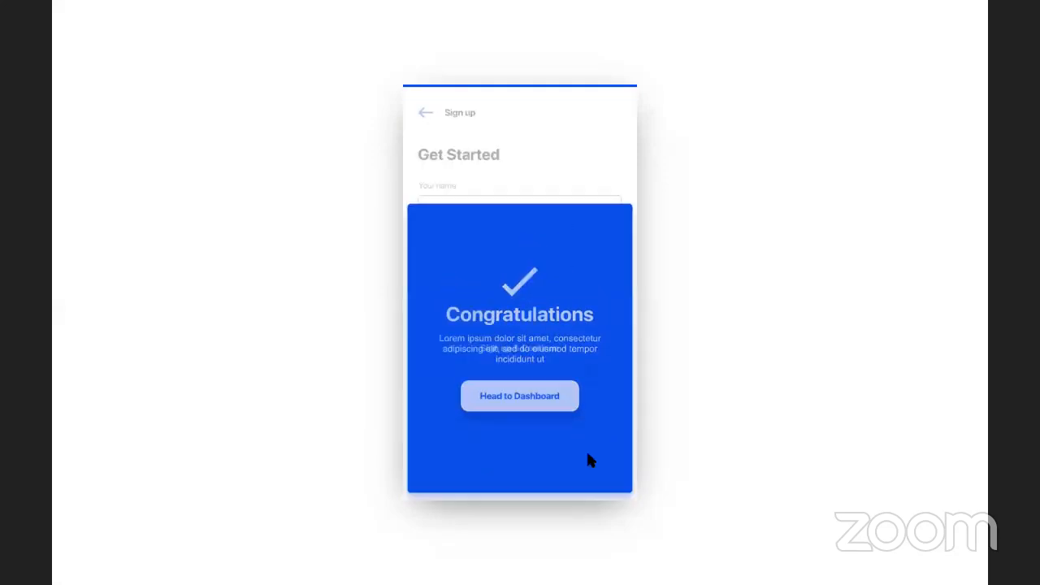
click(581, 465)
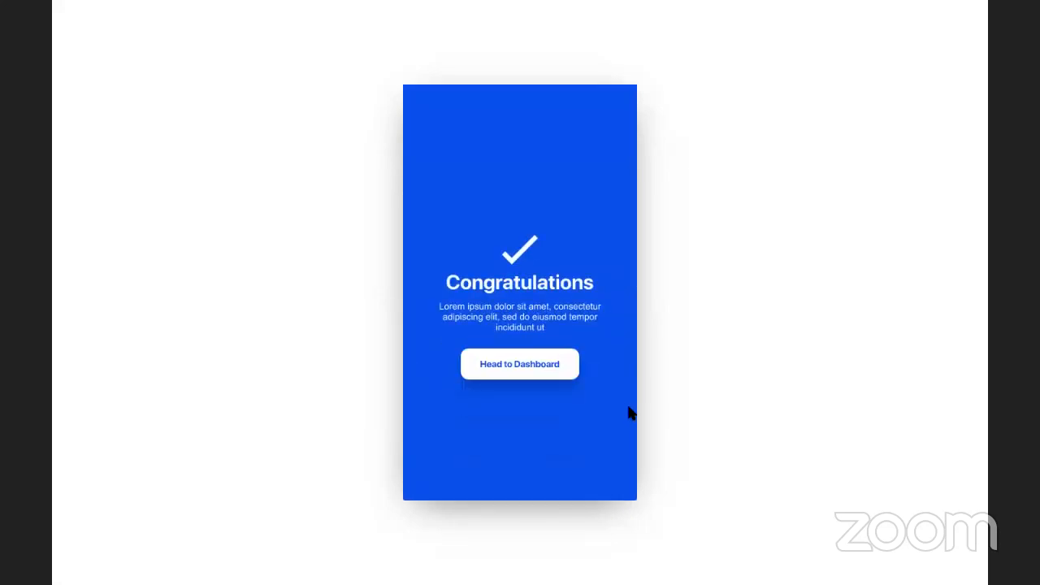
key(r)
click(590, 463)
key(Escape)
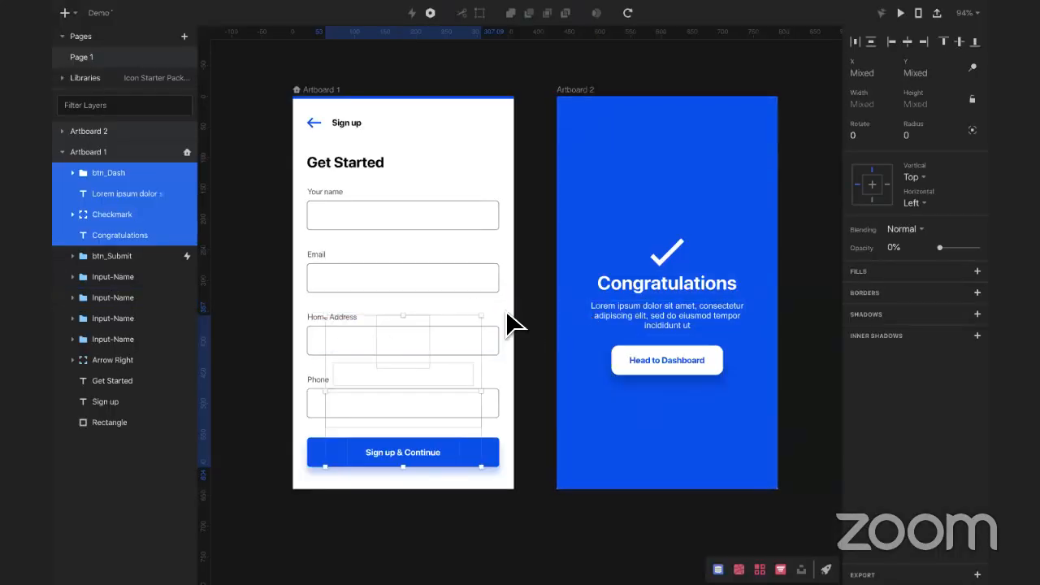
key(super+Tab)
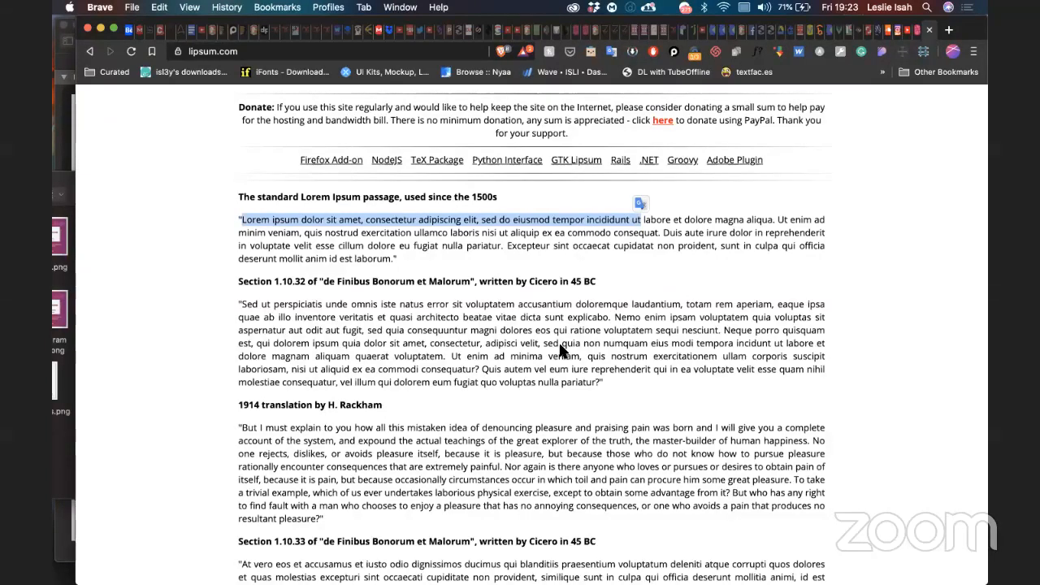
key(super+Tab)
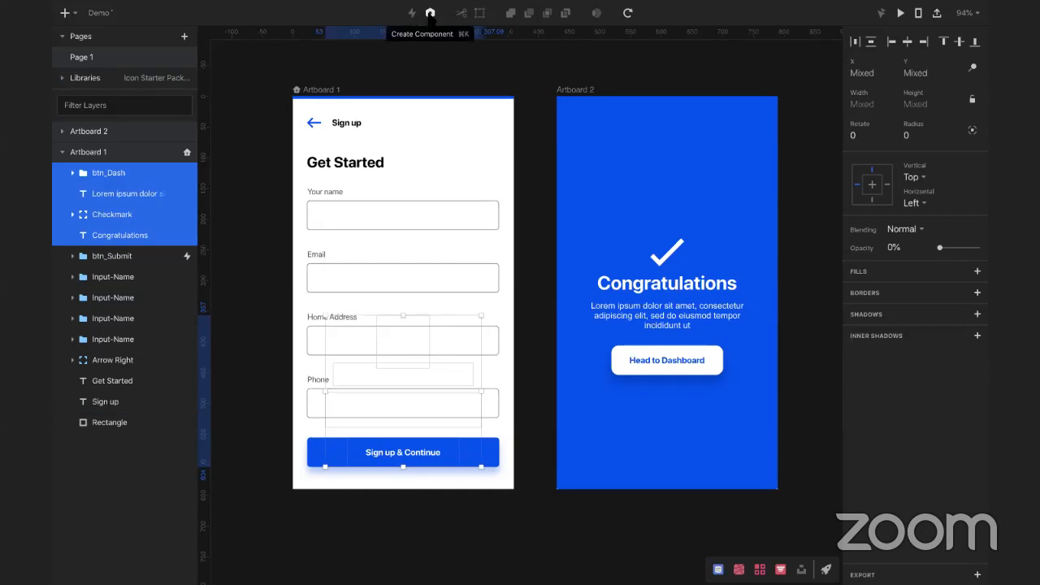
Step: Open the motion timeline for the Sign up & Continue button's transition from Artboard 1 to Artboard 2 and look through its layer tracks
click(529, 413)
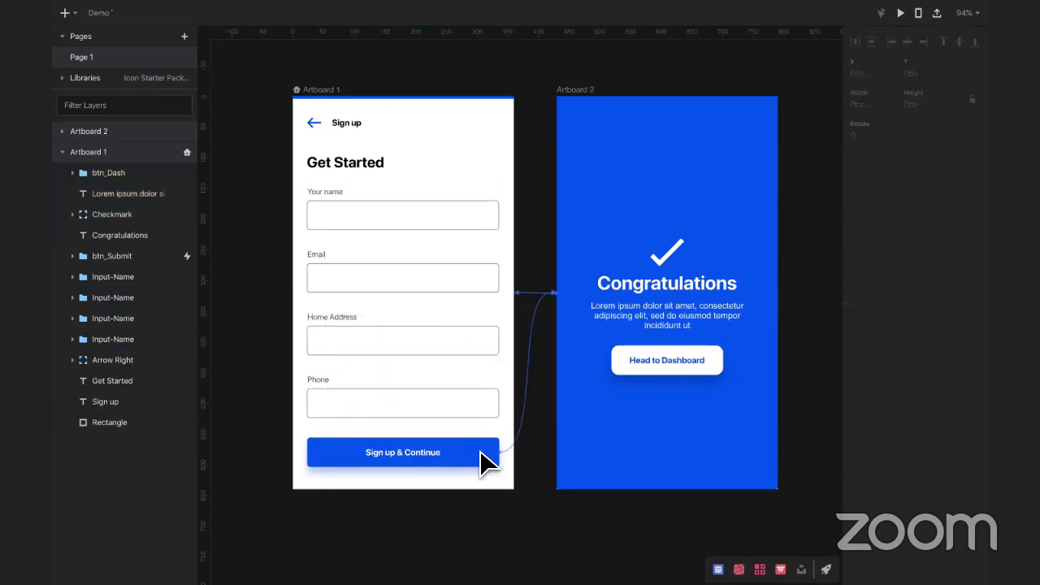
click(484, 453)
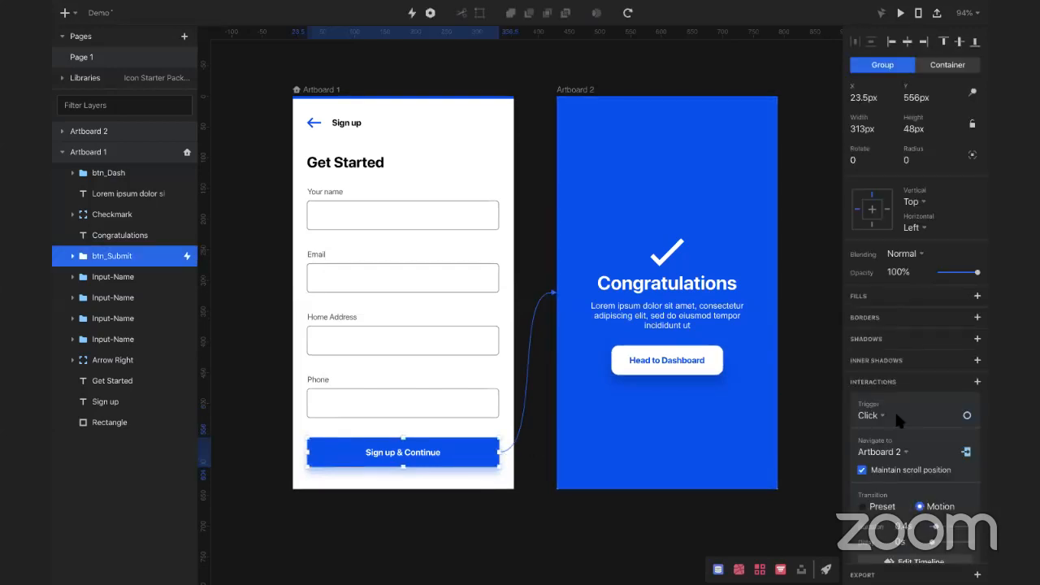
scroll(893, 440, down, 1)
scroll(893, 441, up, 1)
scroll(909, 492, down, 1)
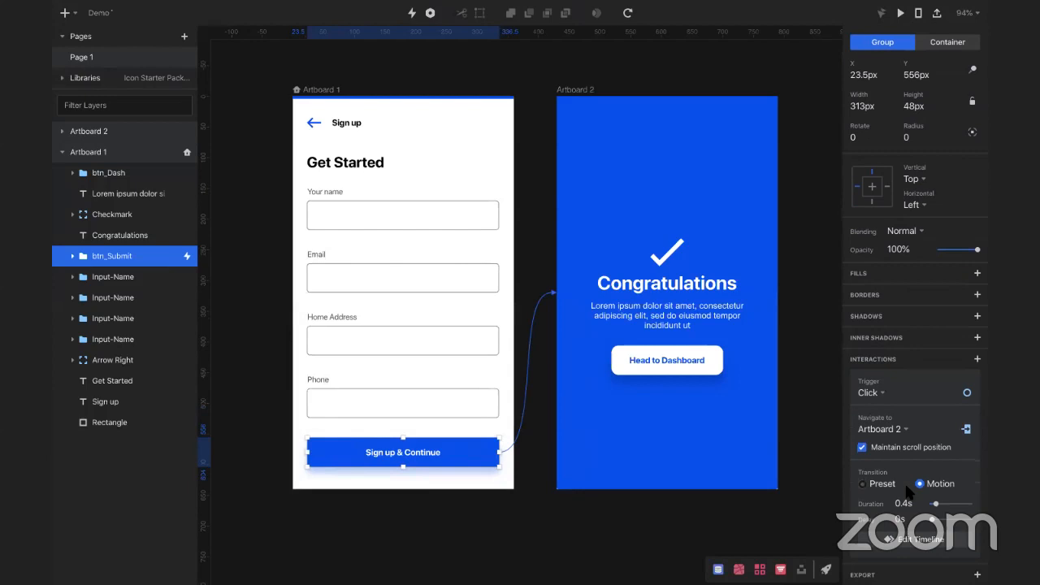
click(918, 543)
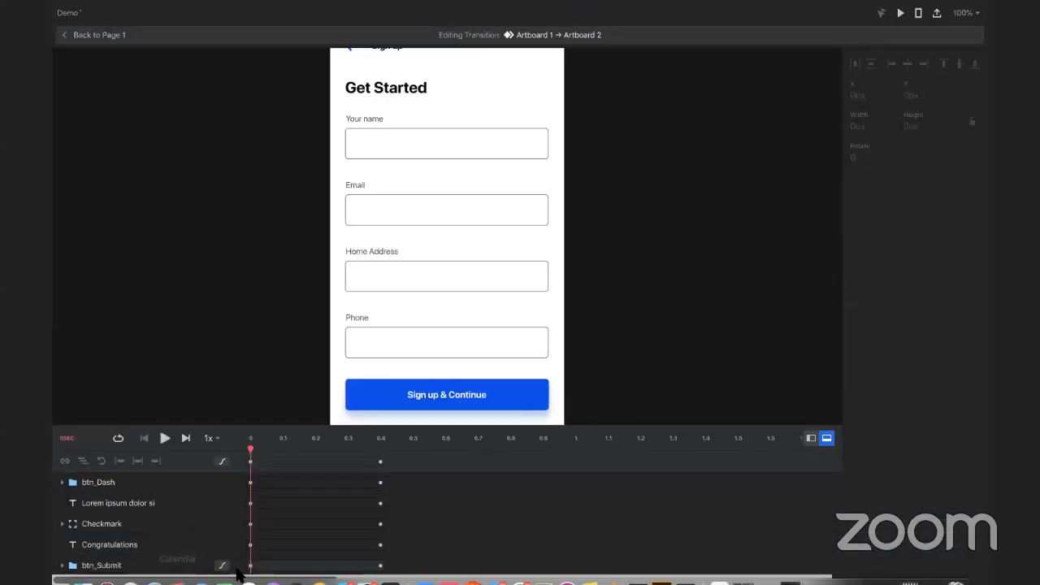
scroll(374, 525, down, 3)
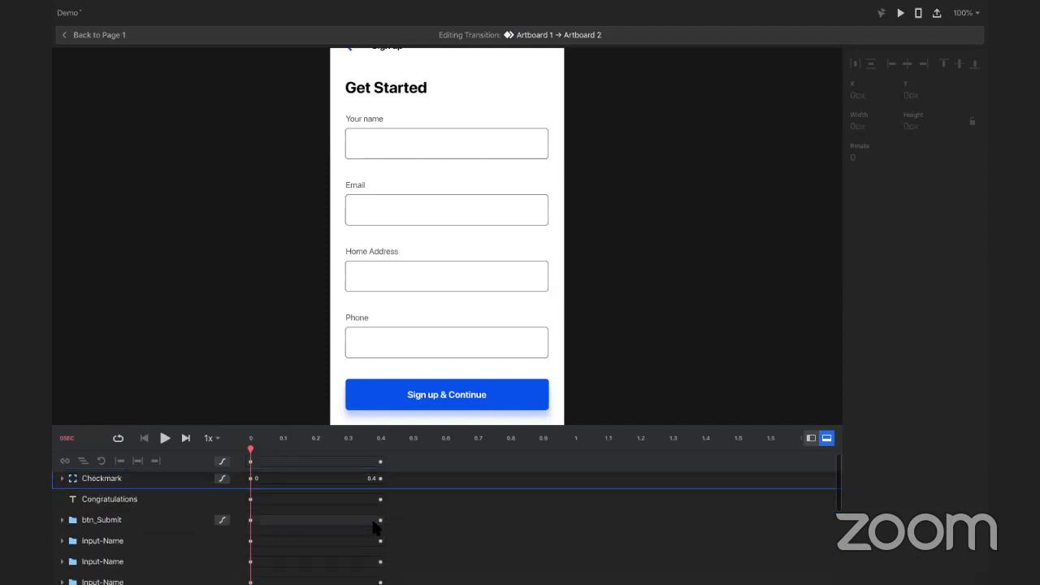
scroll(374, 527, up, 3)
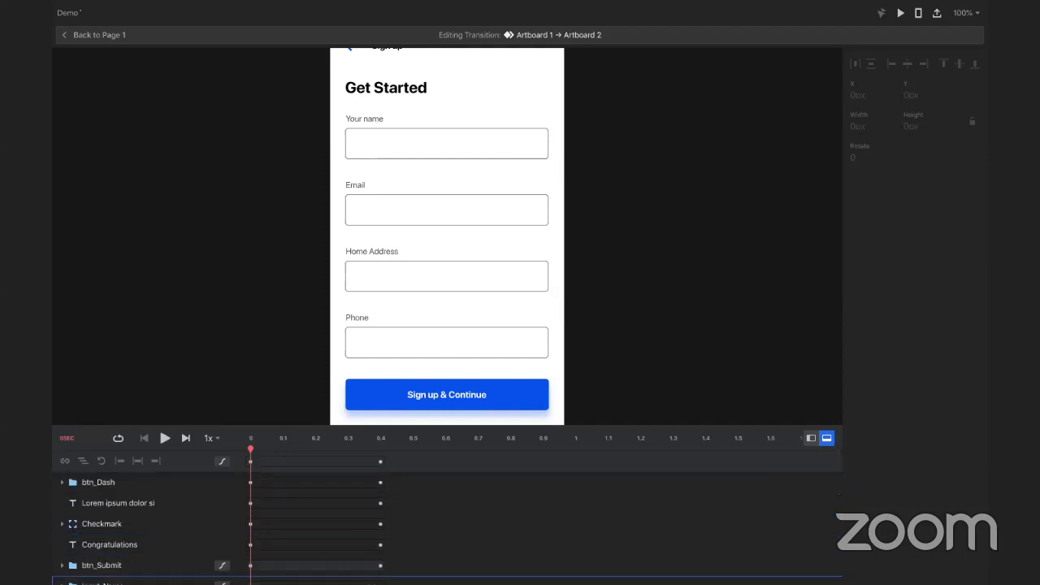
Step: Stagger the timeline starts from Congratulations at 0.06 s through Checkmark and the Lorem ipsum text to btn_Dash at 0.19 s
click(185, 481)
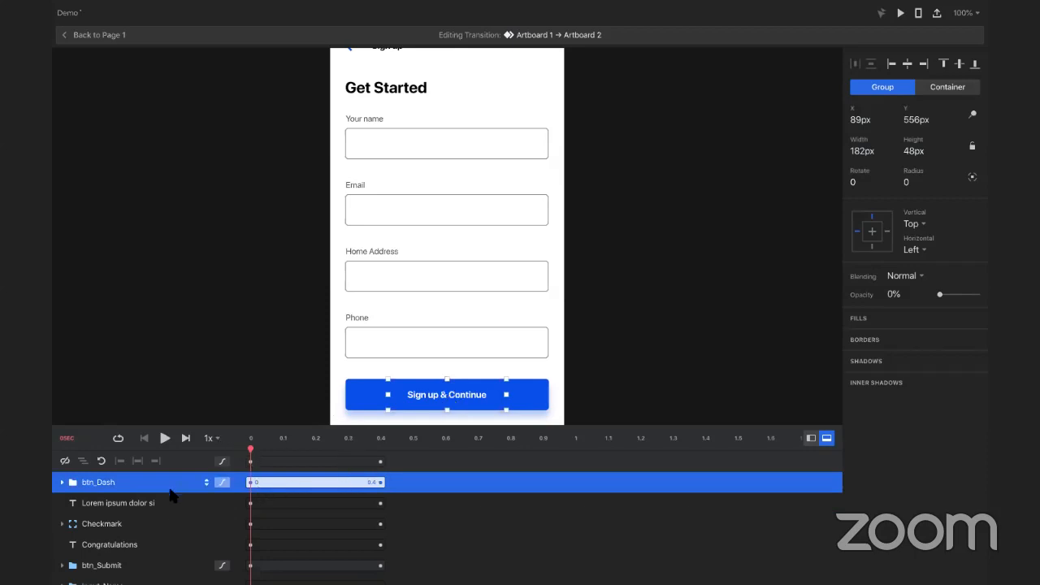
shift+click(166, 546)
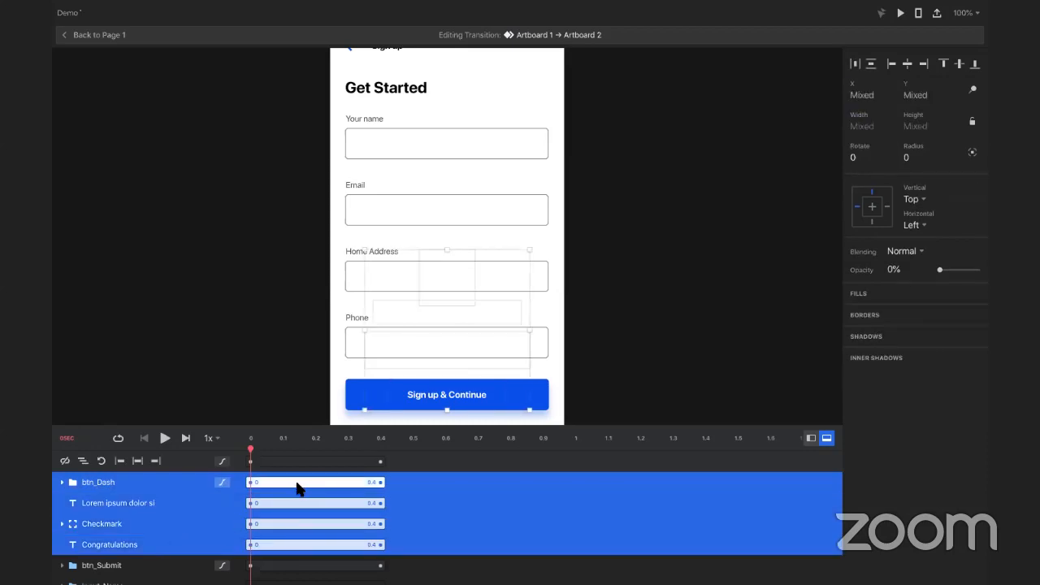
drag(296, 488, 310, 488)
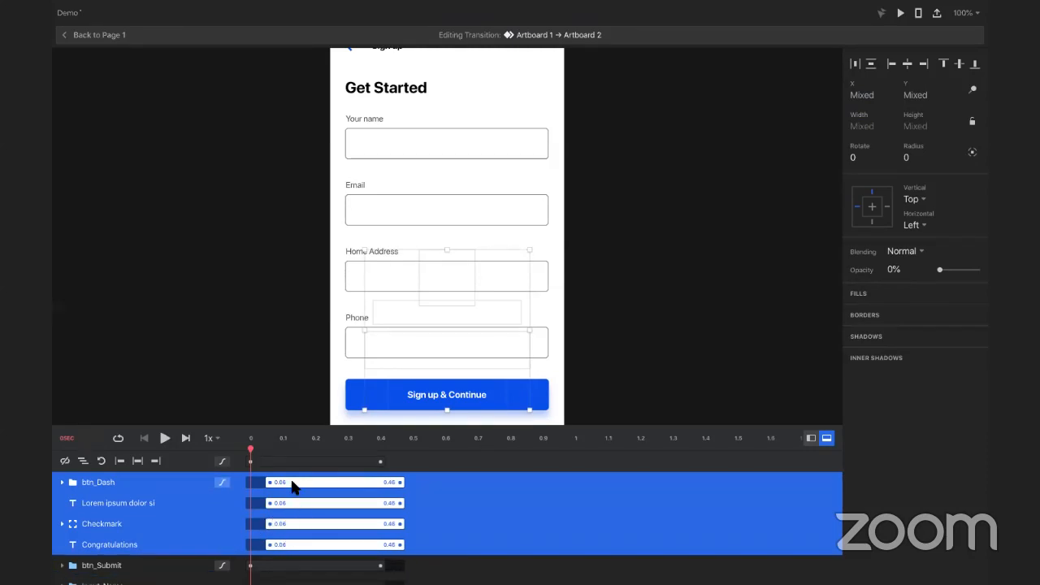
shift+click(313, 548)
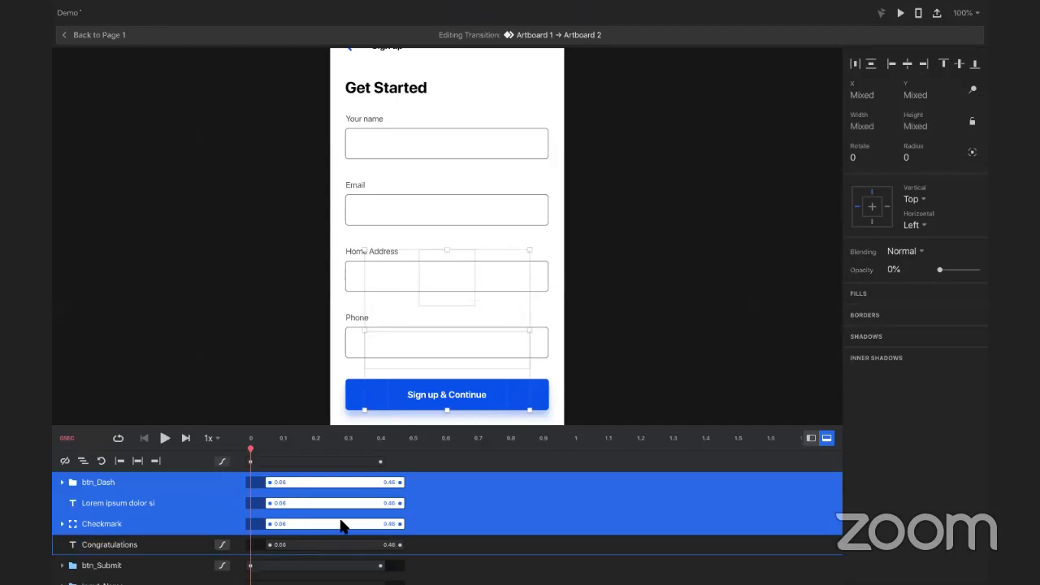
drag(344, 525, 385, 486)
shift+click(352, 526)
click(366, 484)
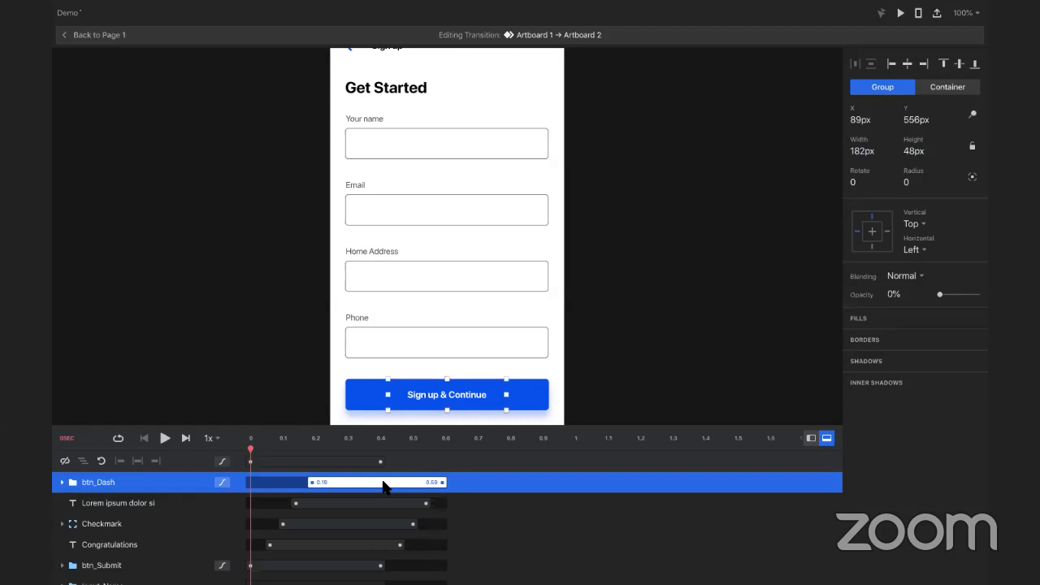
Step: Give btn_Dash's timeline track a custom overshooting easing curve with Bezier values 0.64, 0.04, 0.19, 1.39
click(222, 483)
click(164, 496)
click(222, 483)
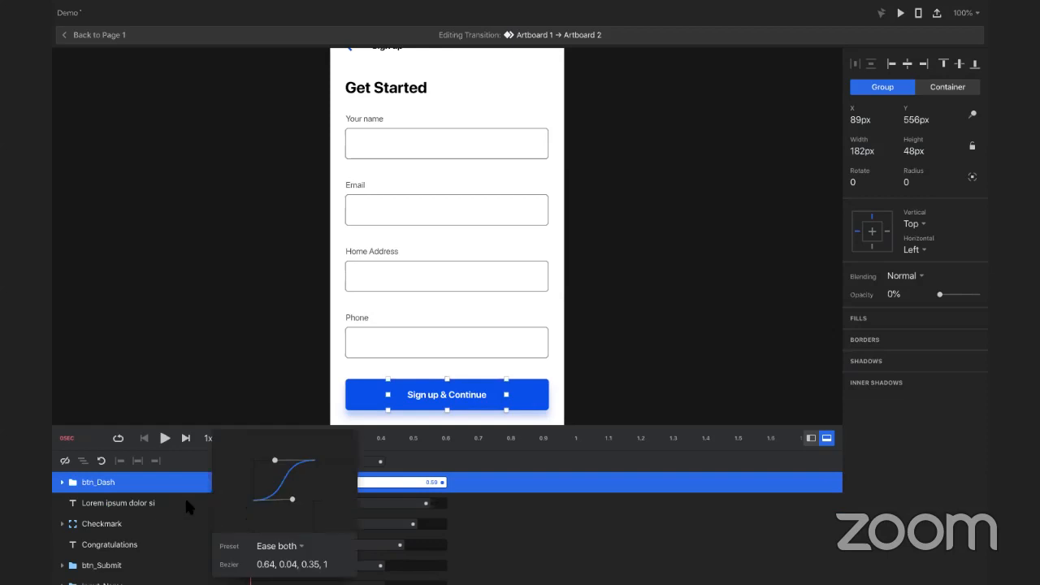
click(186, 503)
click(222, 504)
click(181, 524)
click(223, 484)
drag(274, 461, 265, 448)
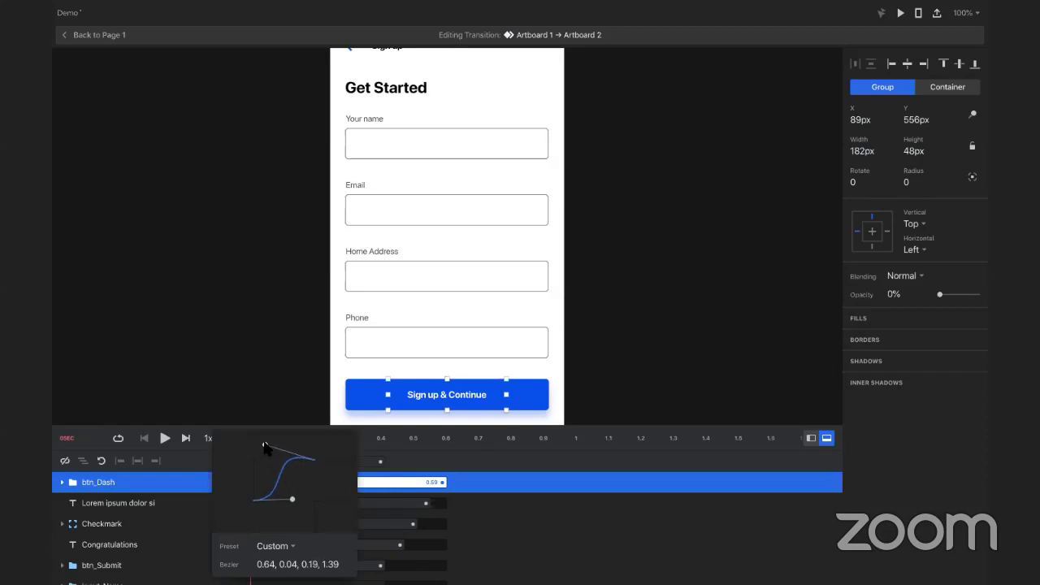
click(155, 516)
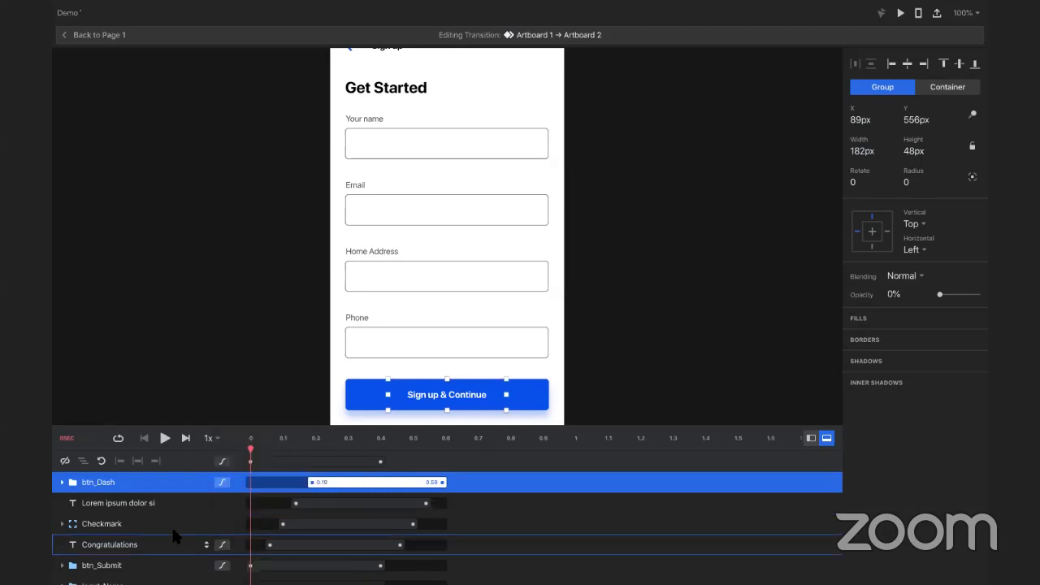
Step: Shrink the Checkmark on the starting artboard around its centre to about 26 by 27 px
click(174, 523)
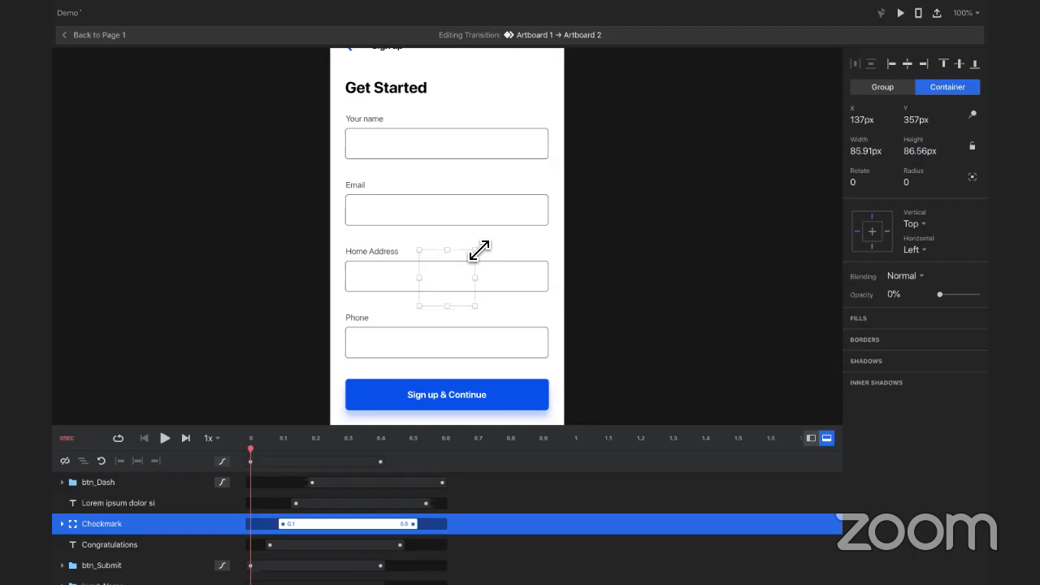
drag(479, 251, 462, 276)
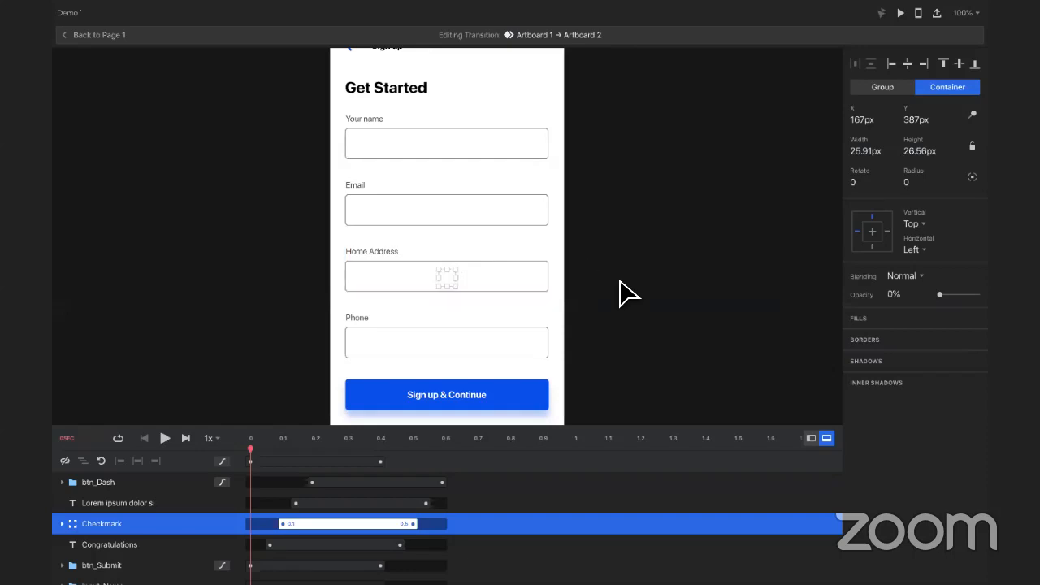
click(620, 281)
Step: Preview the prototype and replay the Sign up & Continue transition several times, examining the checkmark's growth and the Head to Dashboard button's bounce
key(super+p)
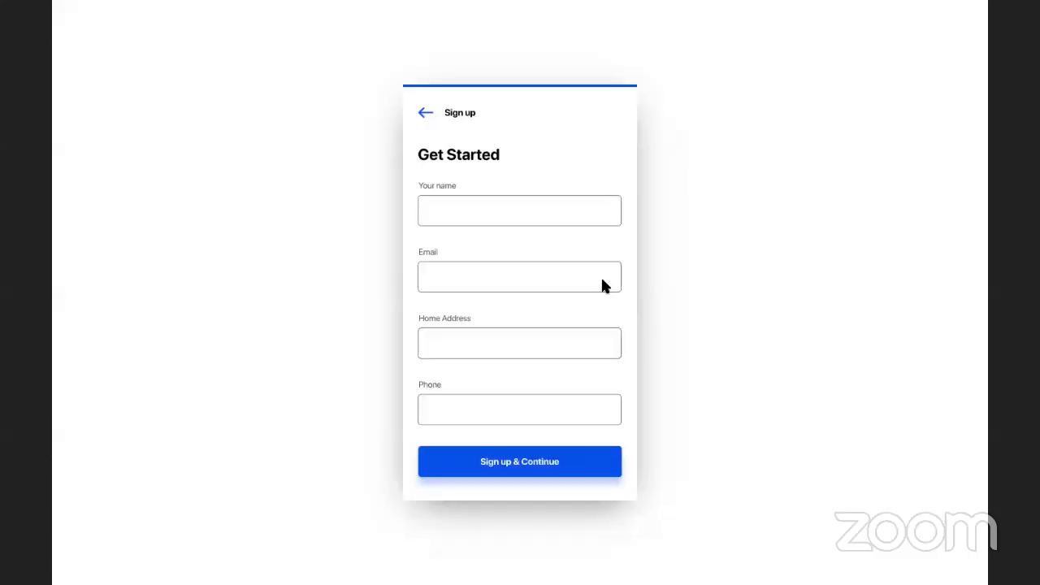
click(537, 468)
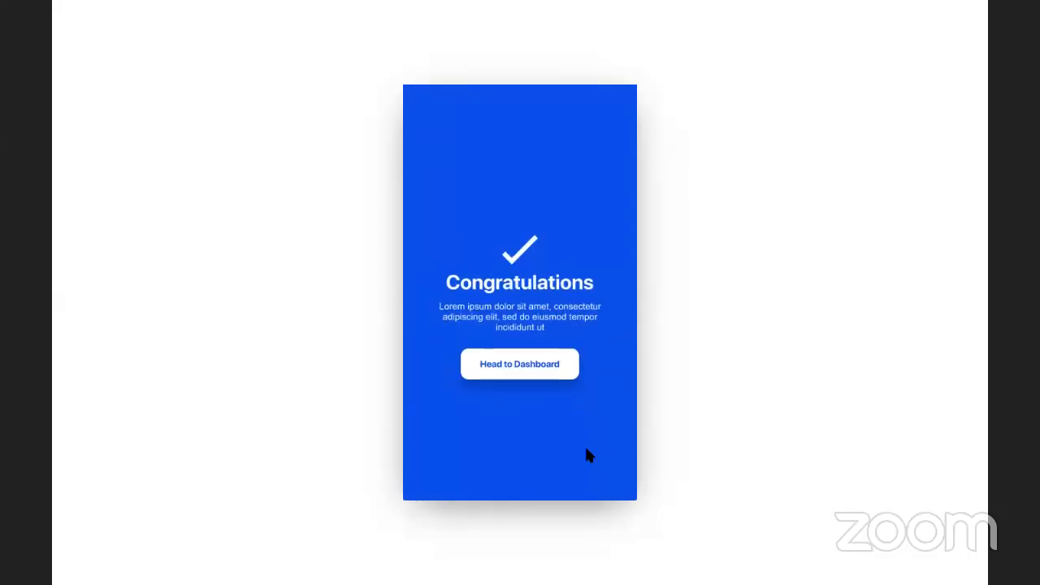
click(556, 429)
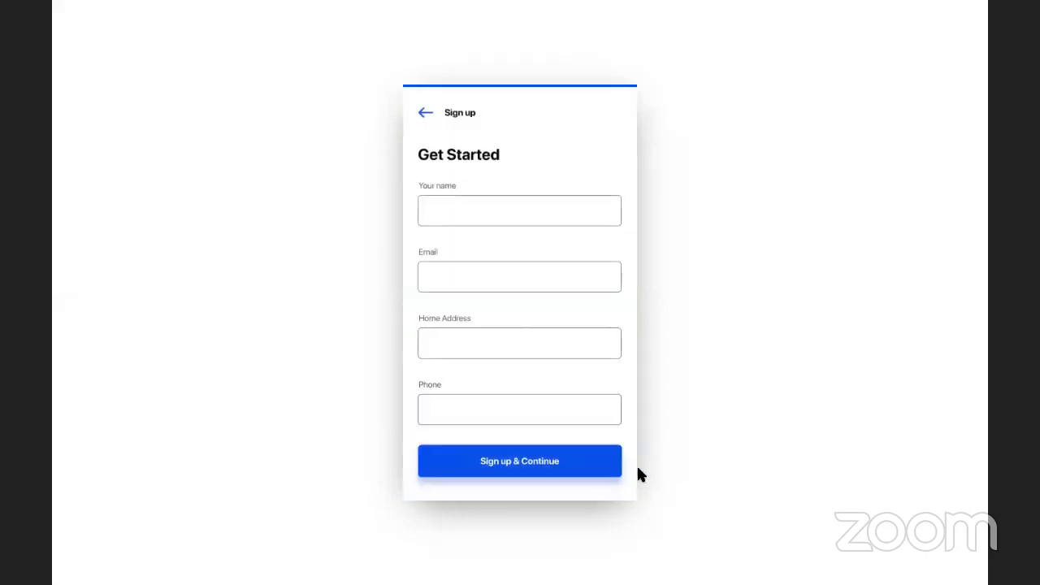
click(576, 463)
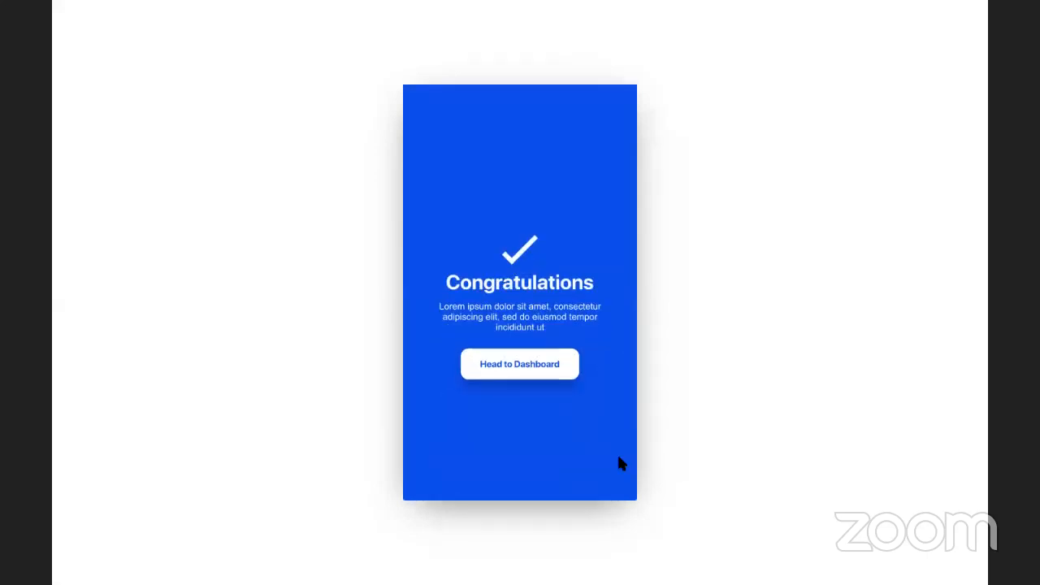
click(610, 458)
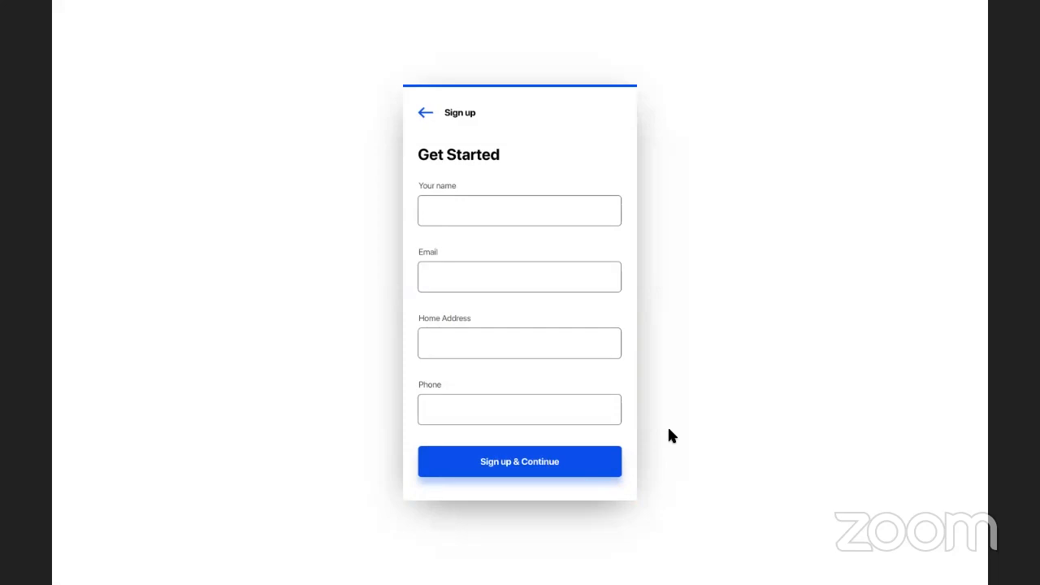
click(590, 471)
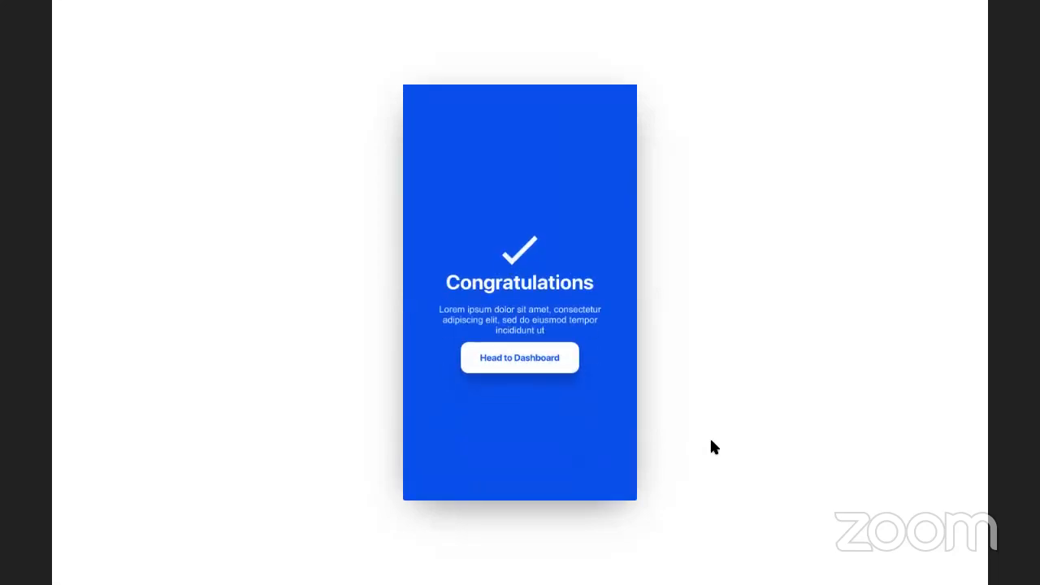
click(566, 463)
click(602, 470)
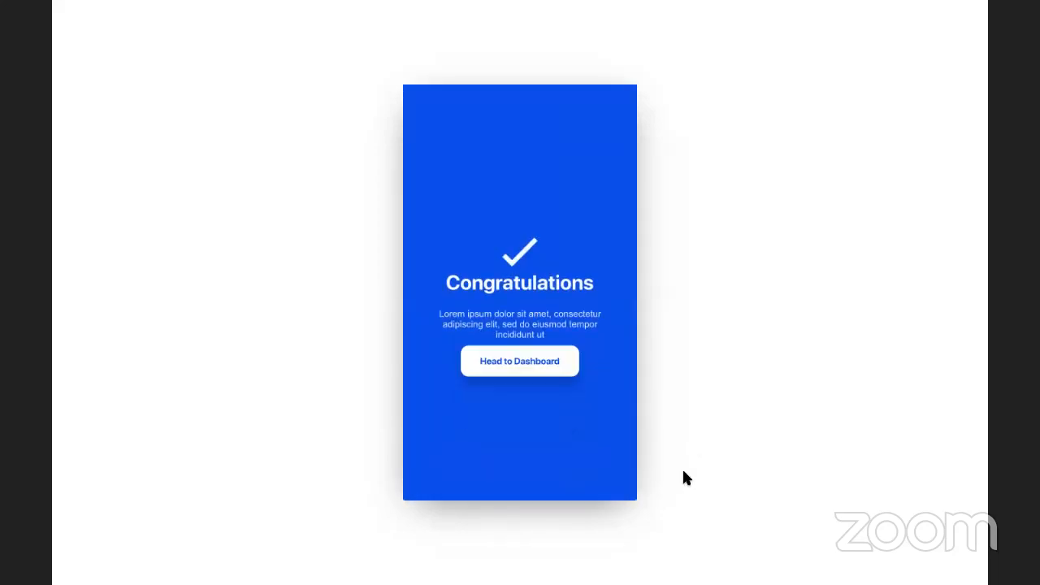
key(ctrl+Left)
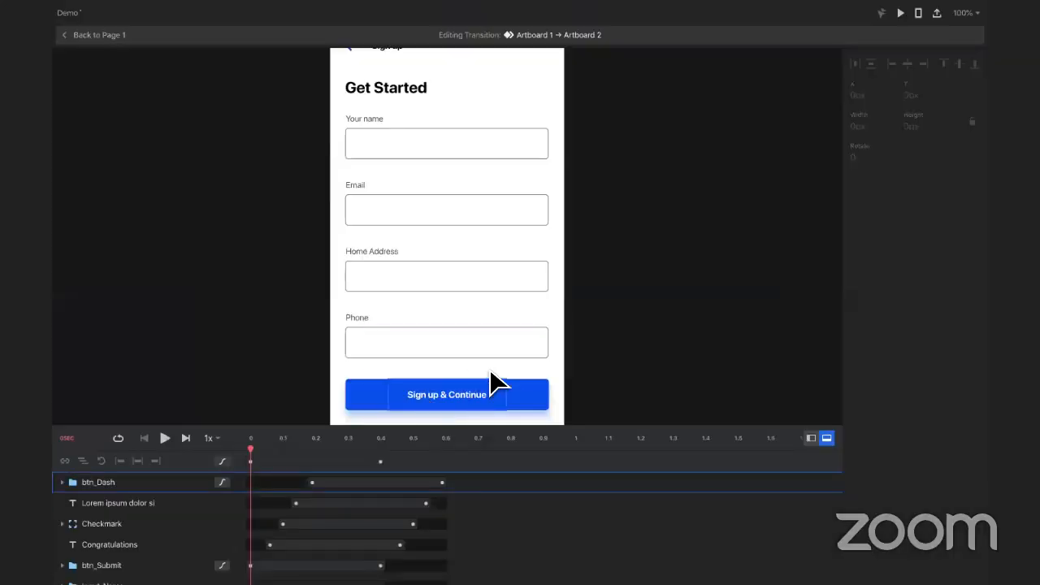
key(ctrl+Right)
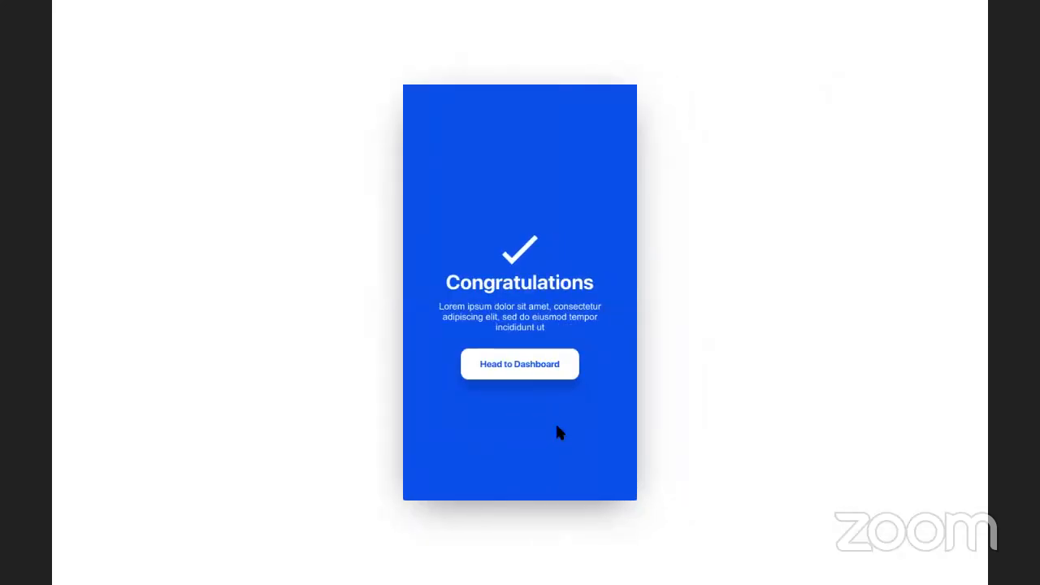
click(558, 431)
click(598, 474)
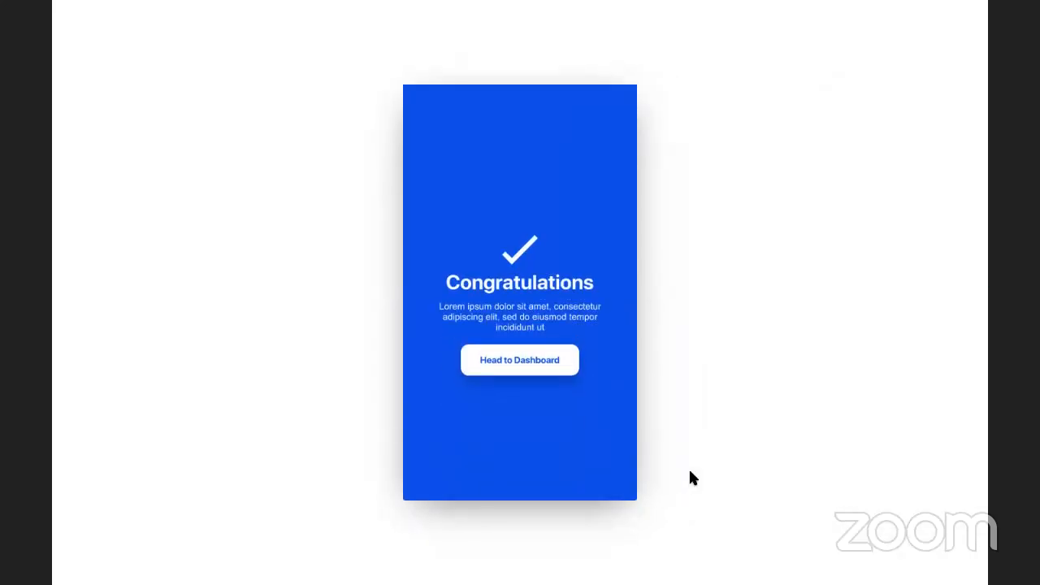
key(ctrl+Left)
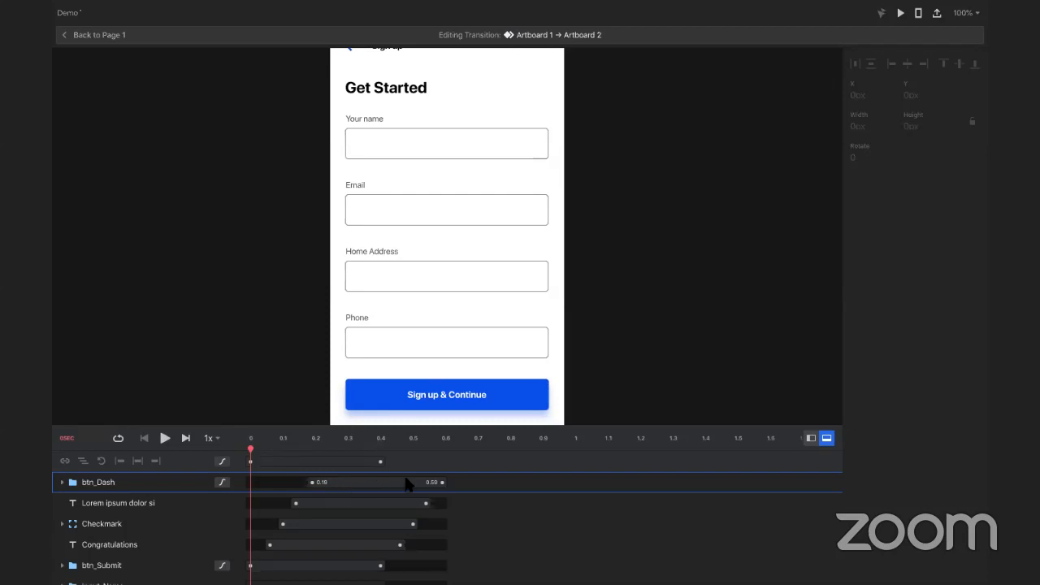
Step: Extend the track ends to 0.54 s for Congratulations, 0.58 s for Checkmark, 0.61 s for Lorem ipsum and about 0.71 s for btn_Dash
drag(442, 482, 463, 484)
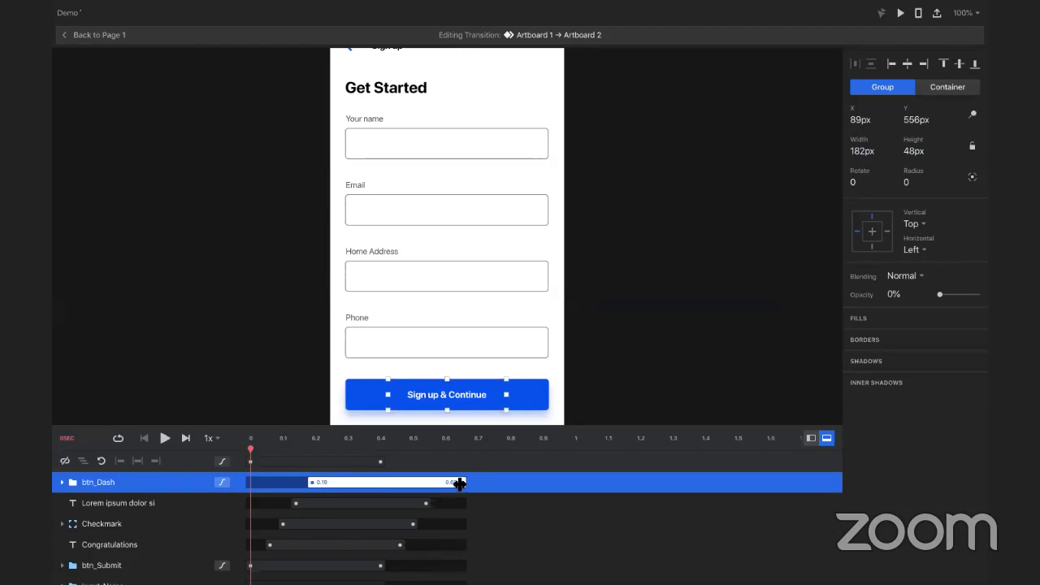
drag(460, 483, 474, 482)
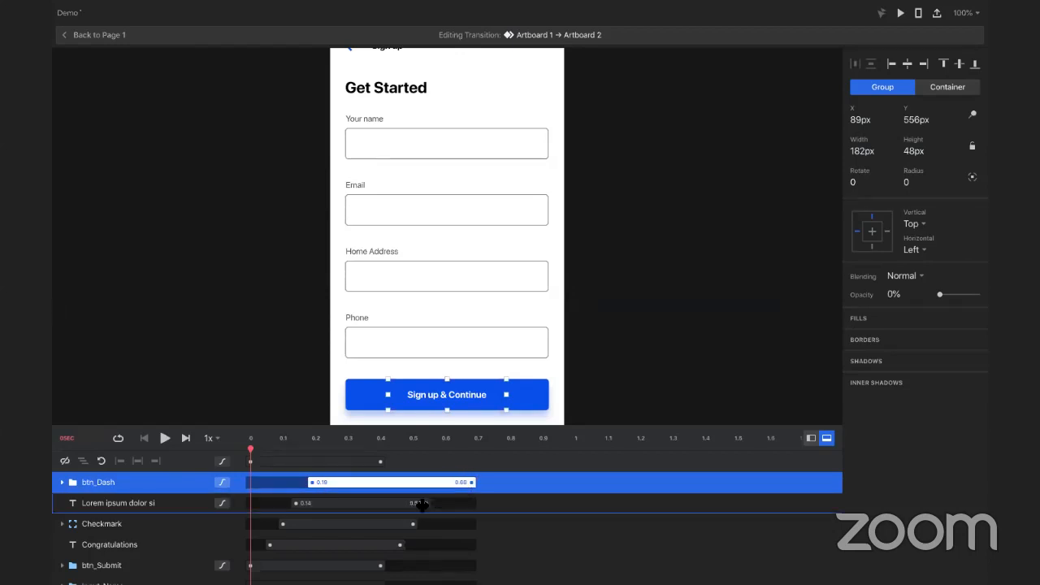
drag(422, 504, 417, 550)
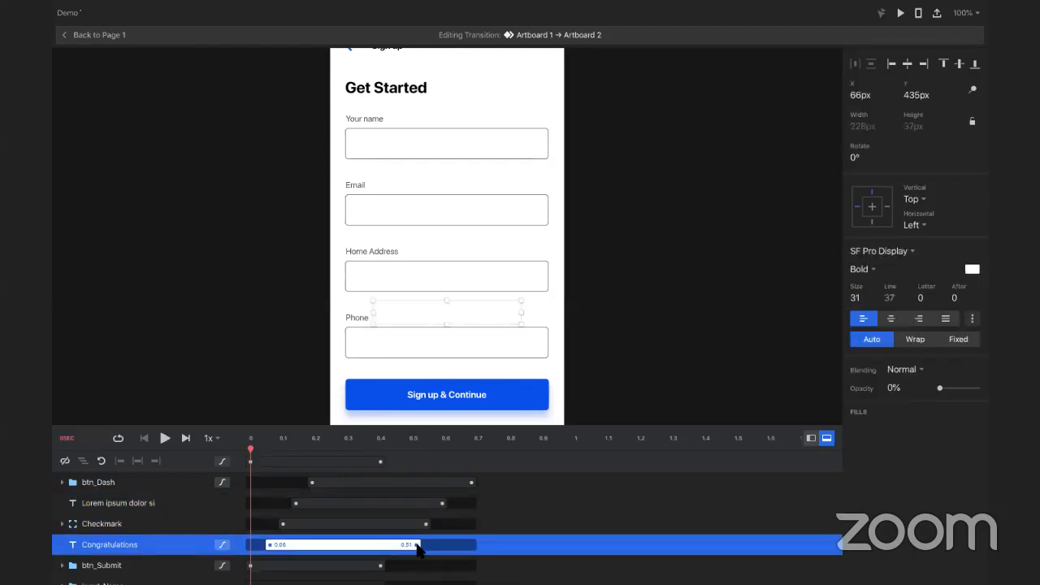
drag(472, 483, 425, 544)
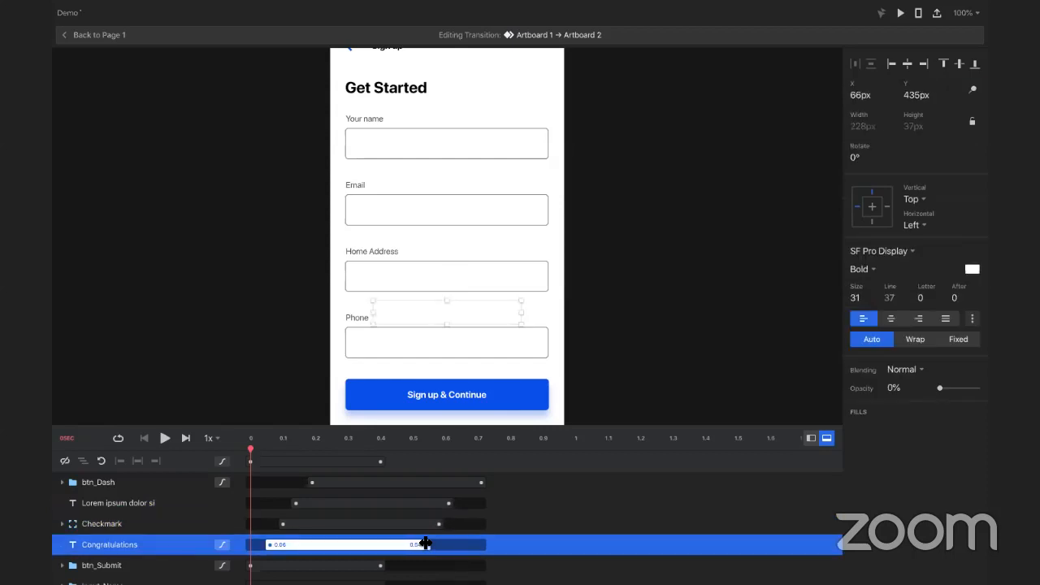
Step: Widen the stagger by shifting the Checkmark track to start at 0.12 s, Lorem ipsum at about 0.18 s and btn_Dash at 0.26 s
click(357, 525)
shift+click(384, 503)
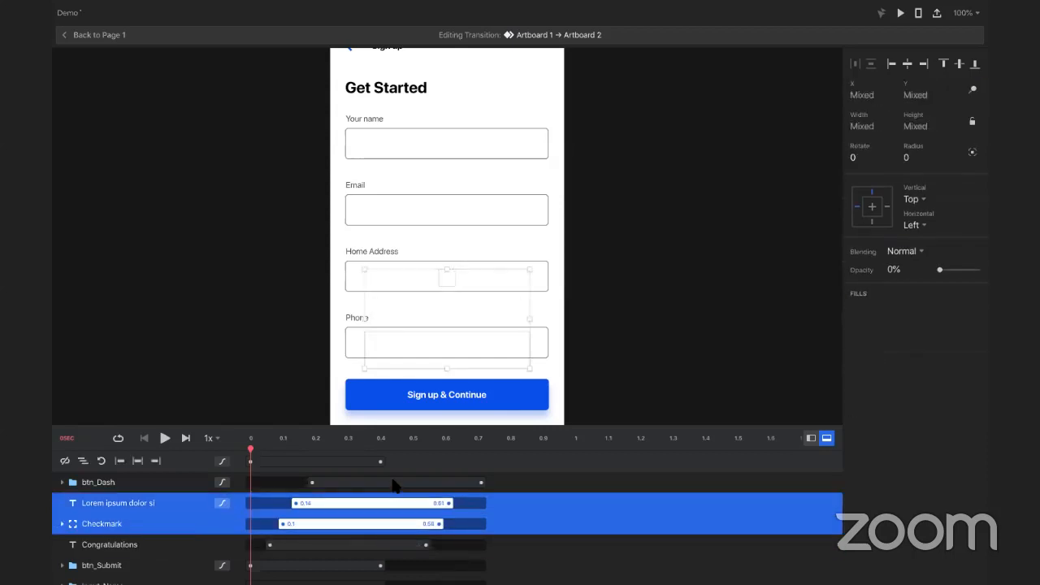
shift+click(394, 485)
drag(394, 485, 437, 485)
shift+click(391, 525)
click(422, 482)
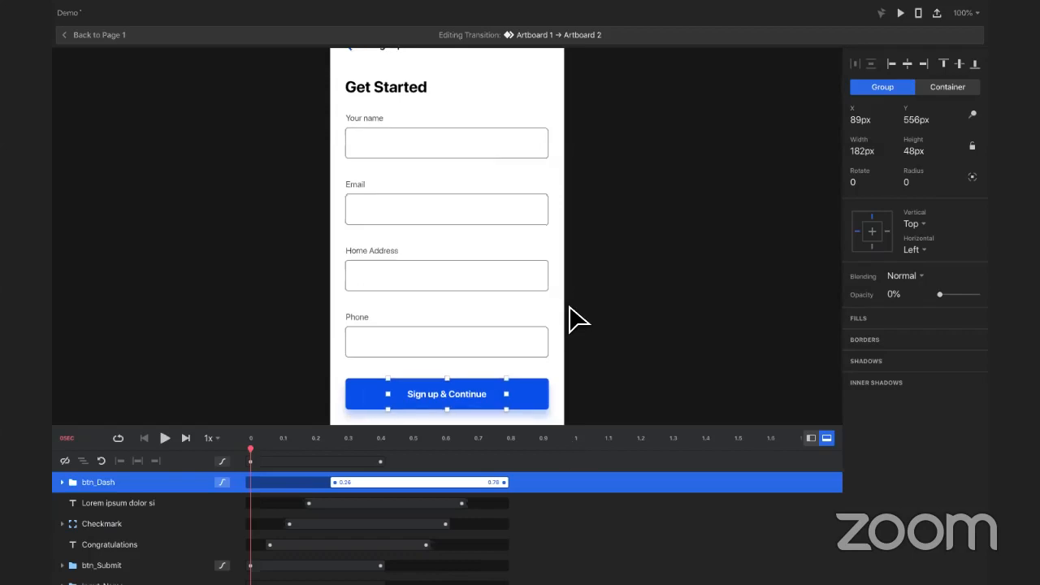
Step: Preview the Sign up & Continue transition repeatedly to examine the lengthened, wider-staggered timing of the Congratulations content
key(super+r)
click(579, 462)
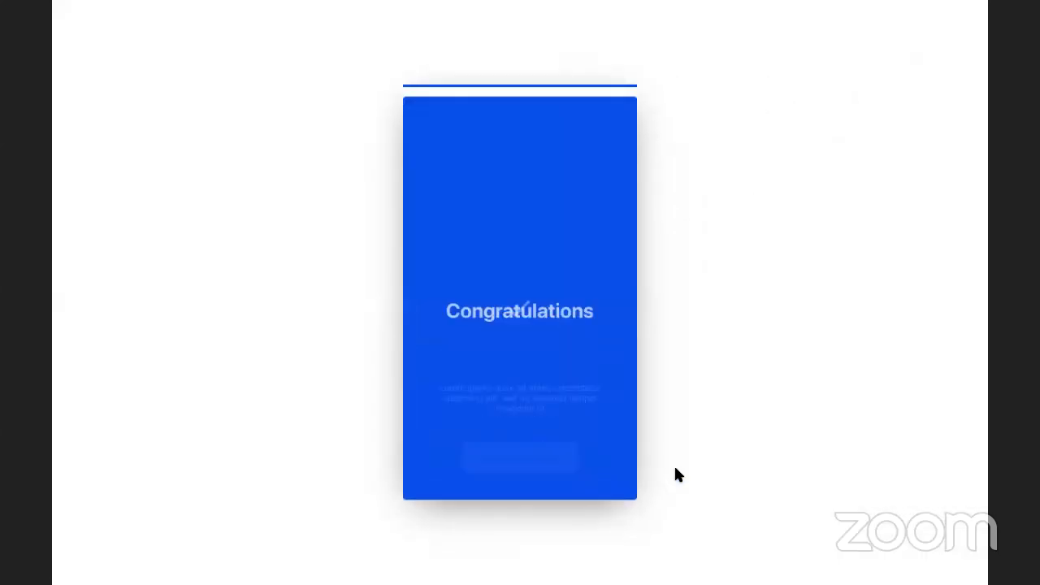
click(585, 456)
click(587, 461)
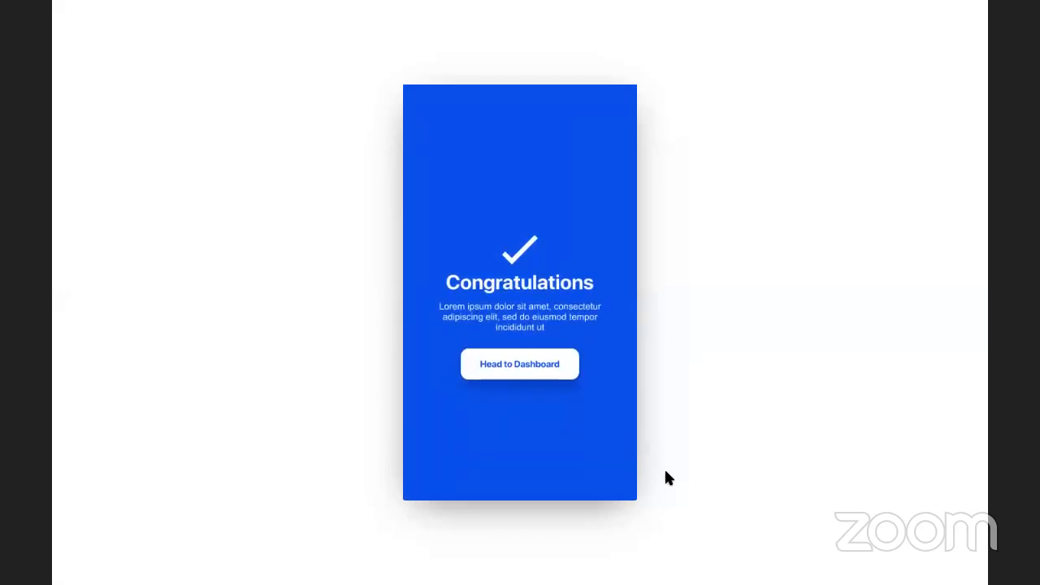
click(580, 457)
key(Escape)
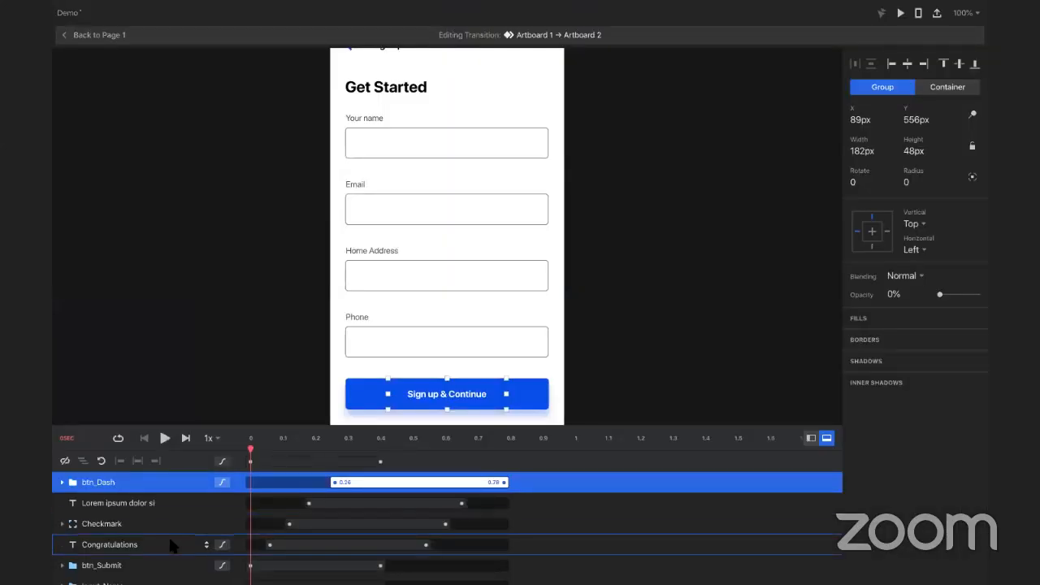
Step: Swap the timing of the Checkmark and Congratulations tracks so Checkmark starts at 0.06 s and Congratulations at 0.12 s
click(172, 546)
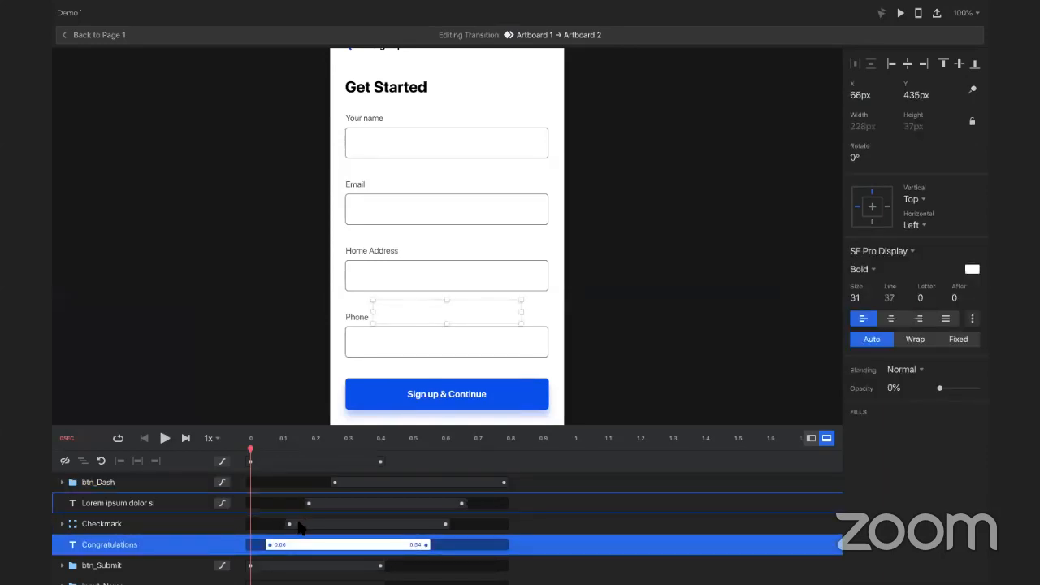
click(120, 527)
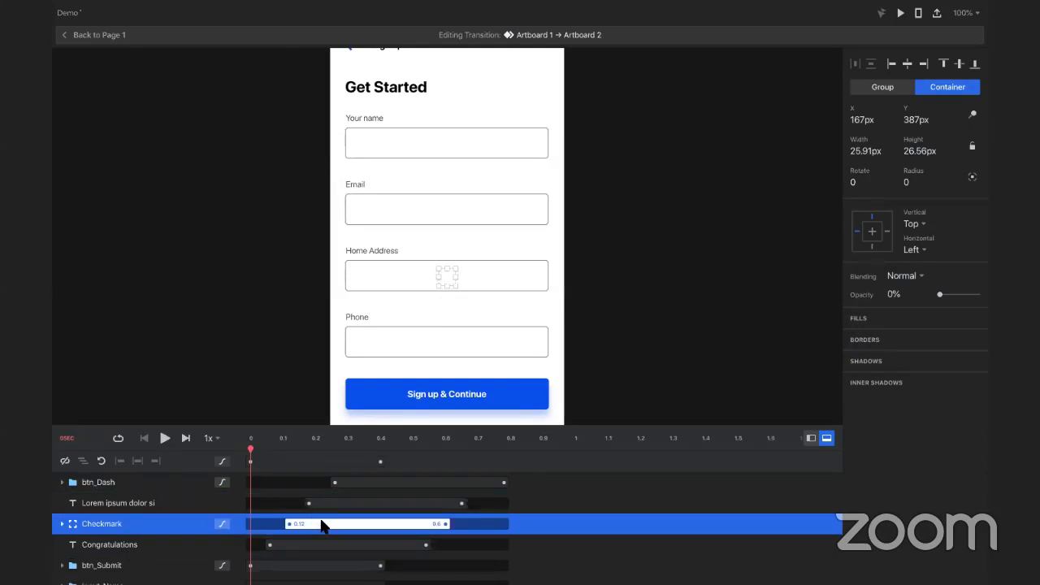
drag(325, 525, 319, 547)
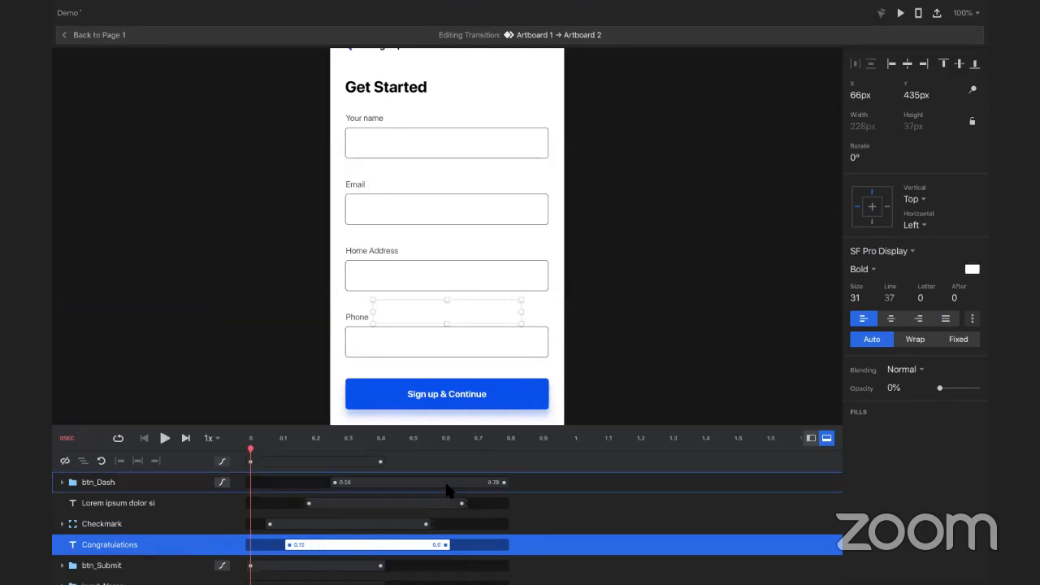
Step: Replay the Sign up & Continue transition in the preview, examining the order in which the checkmark, Congratulations text and dashboard button enter
key(super+p)
click(536, 460)
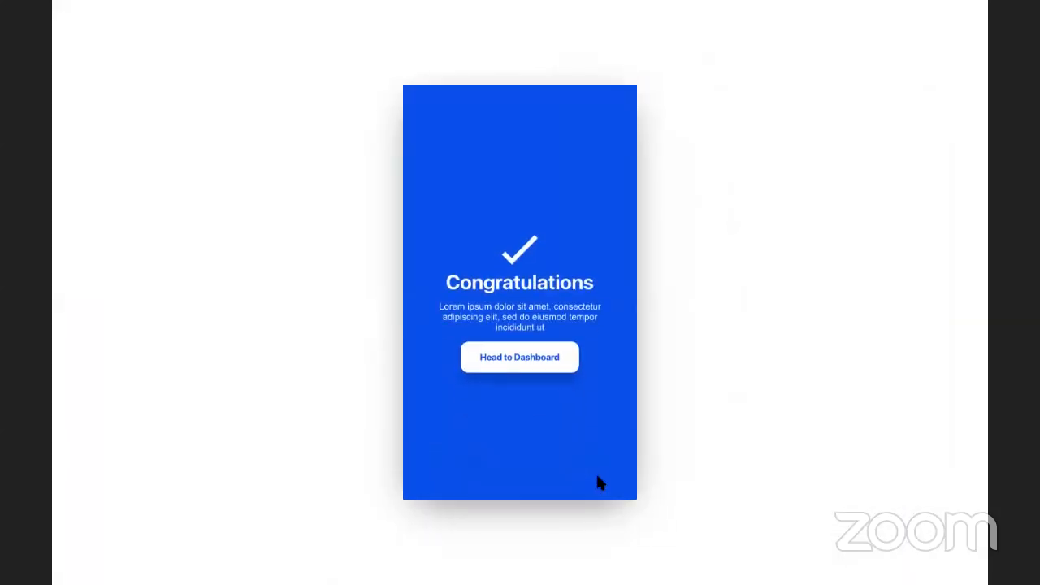
click(565, 406)
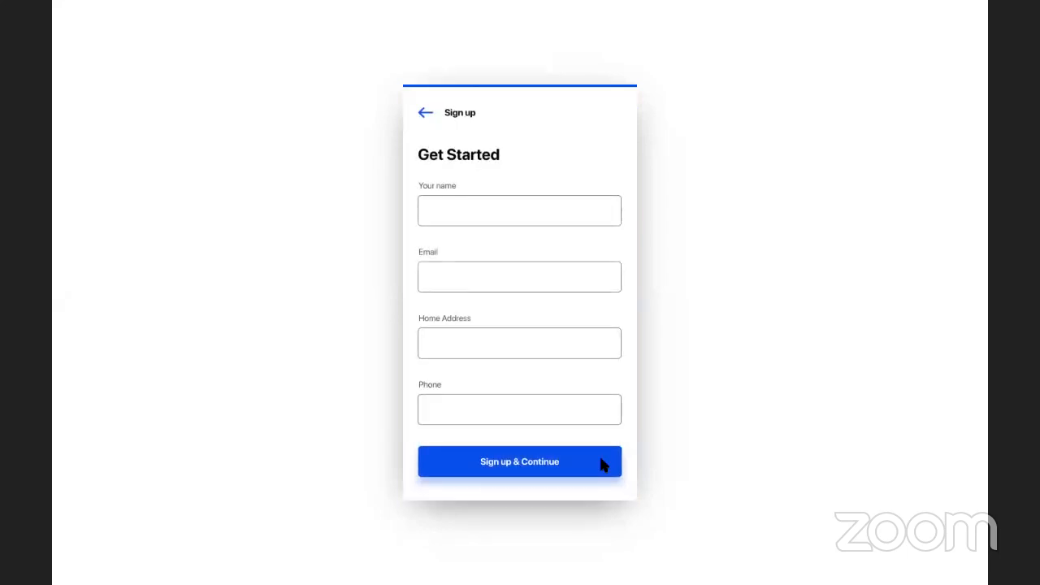
click(600, 459)
click(601, 460)
click(577, 466)
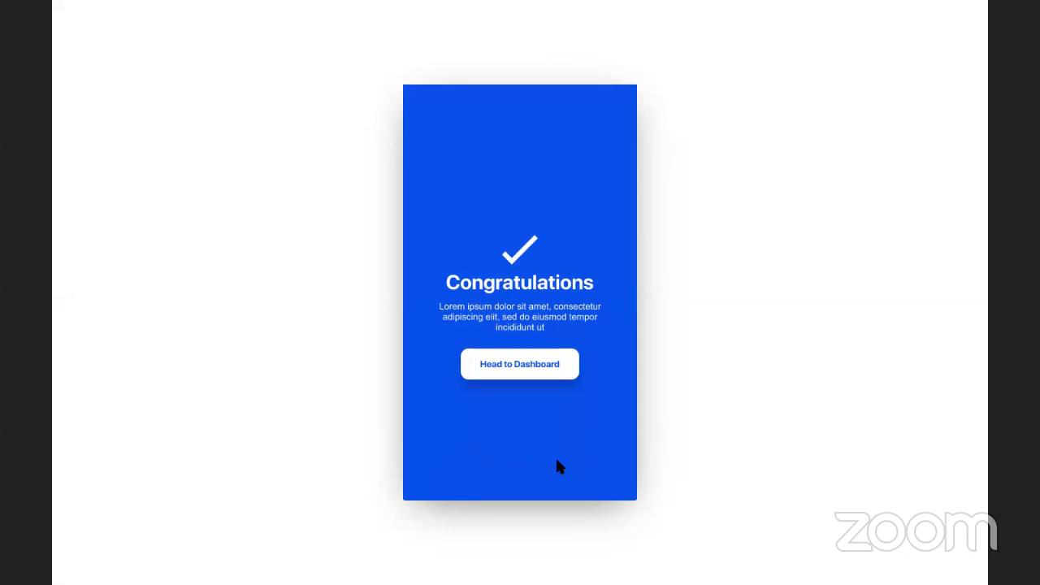
click(558, 461)
click(577, 464)
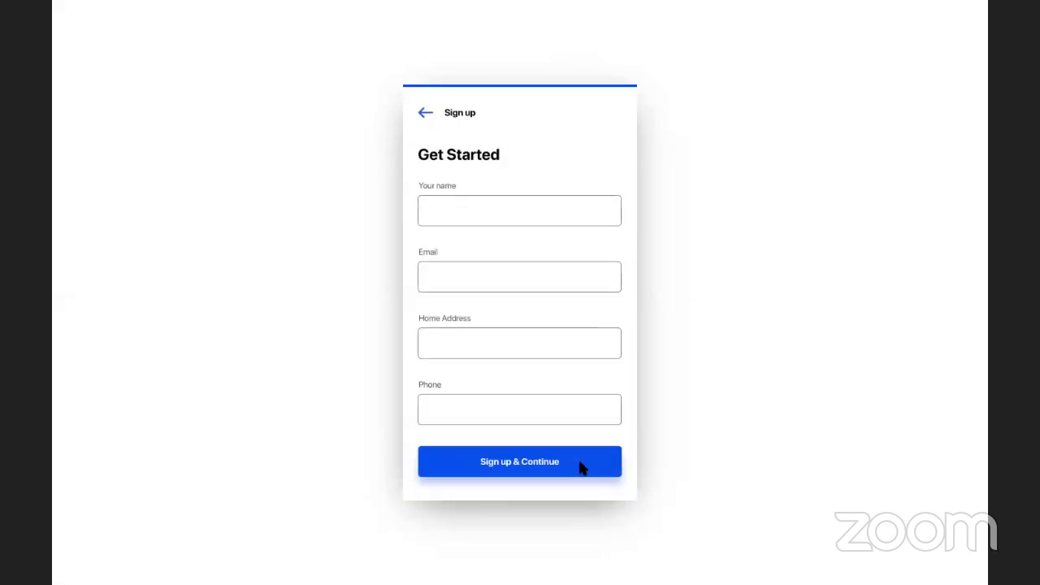
click(579, 462)
key(ctrl+Left)
key(ctrl+Left)
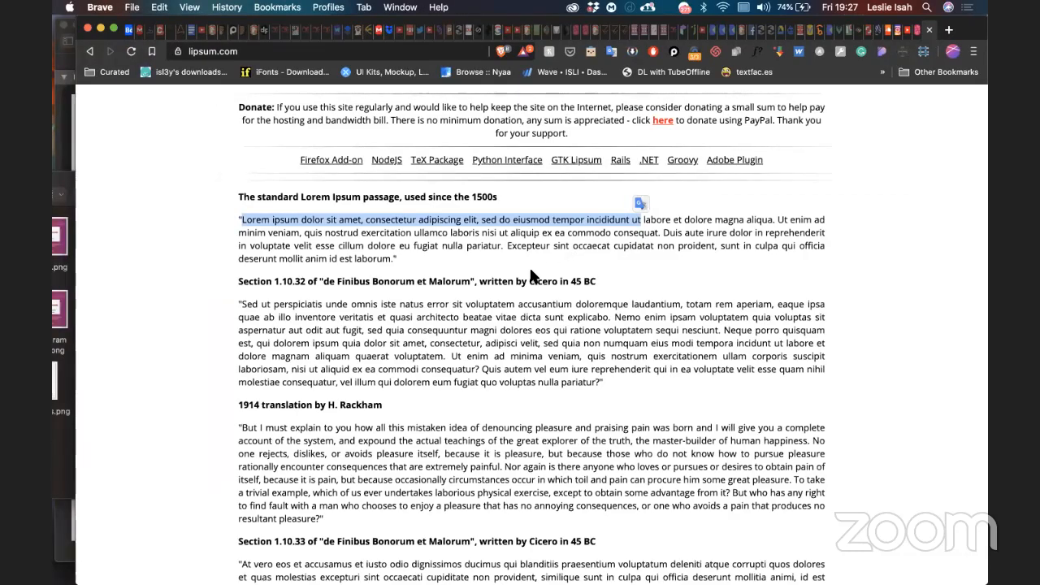
key(ctrl+Right)
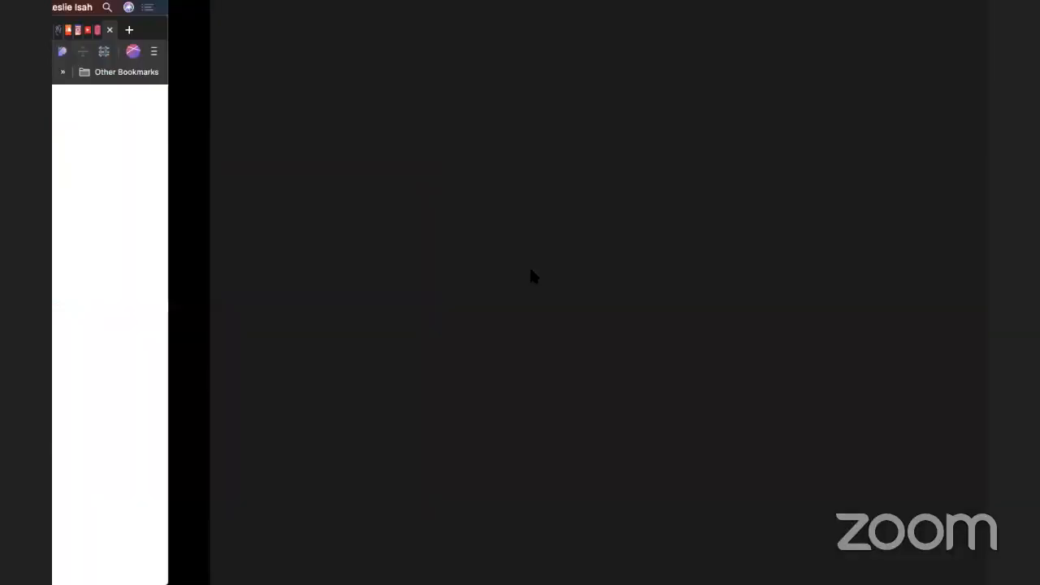
key(ctrl+Left)
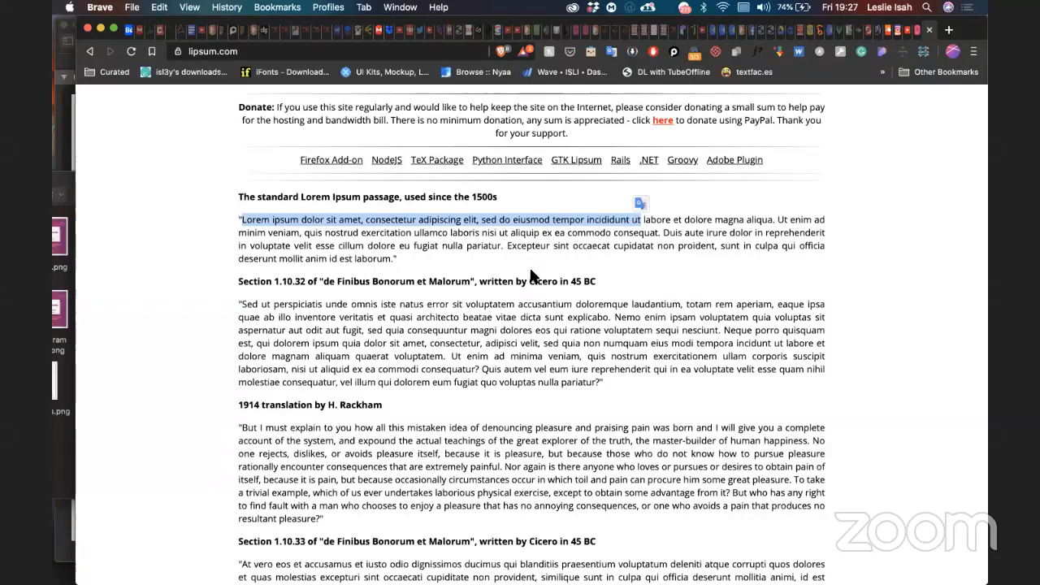
Step: Switch back to InVision Studio and play the prototype from Sign up & Continue through to Head to Dashboard
key(ctrl+Right)
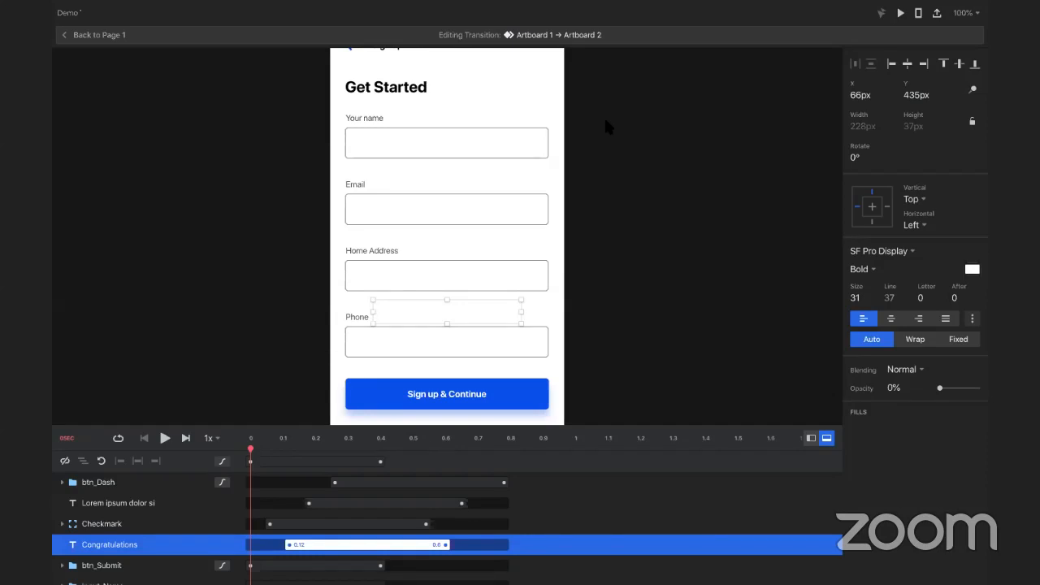
click(704, 190)
key(space)
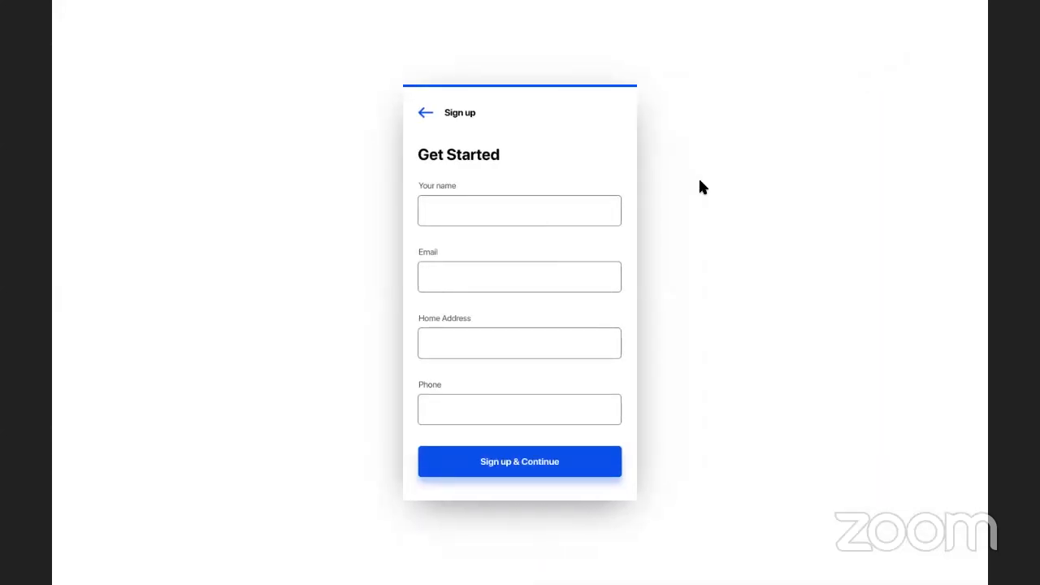
click(521, 461)
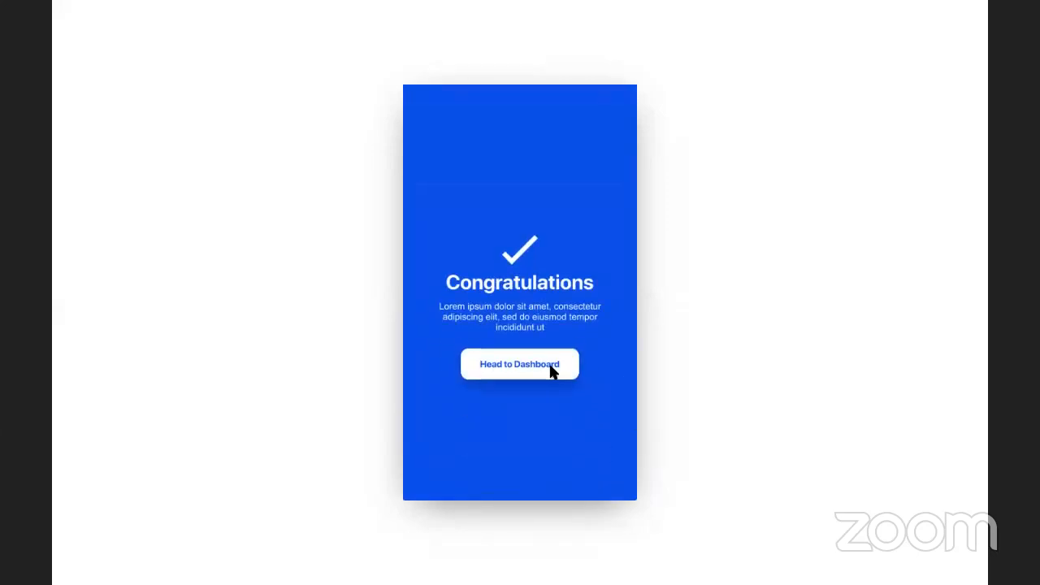
click(552, 370)
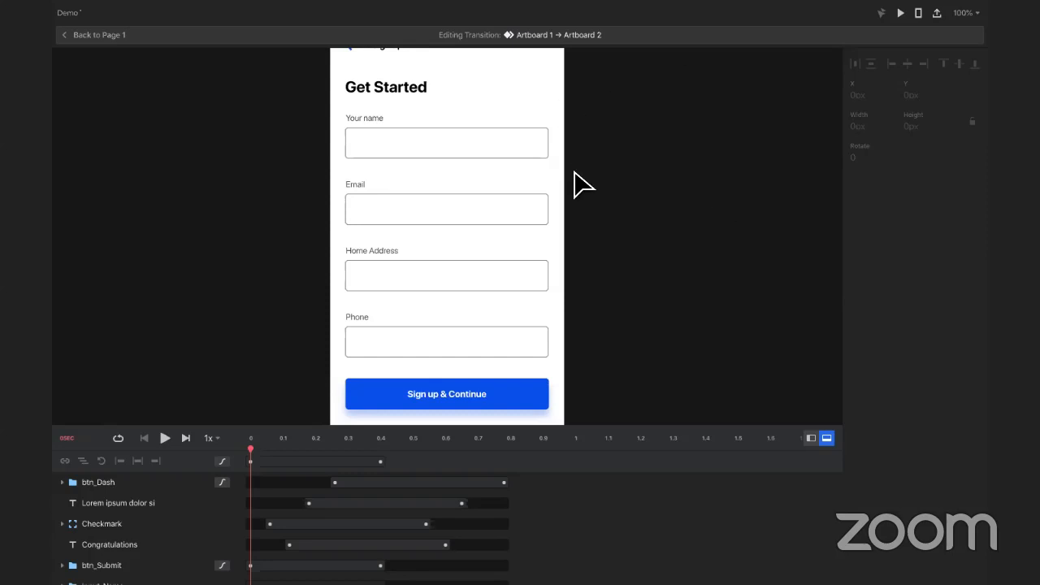
Step: Leave the transition timeline for Page 1 and save the Demo document
click(94, 34)
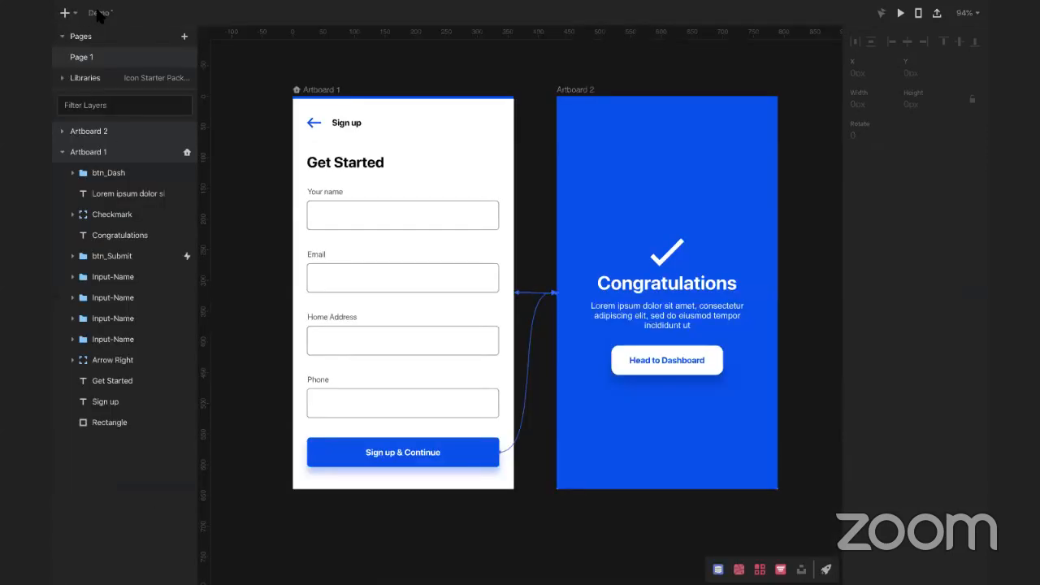
click(68, 14)
click(70, 16)
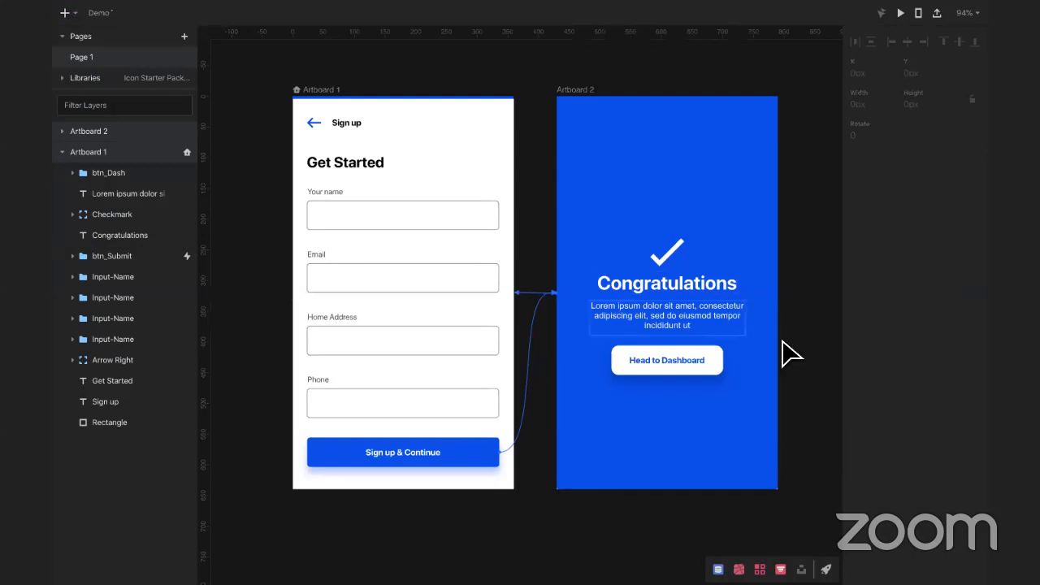
click(70, 14)
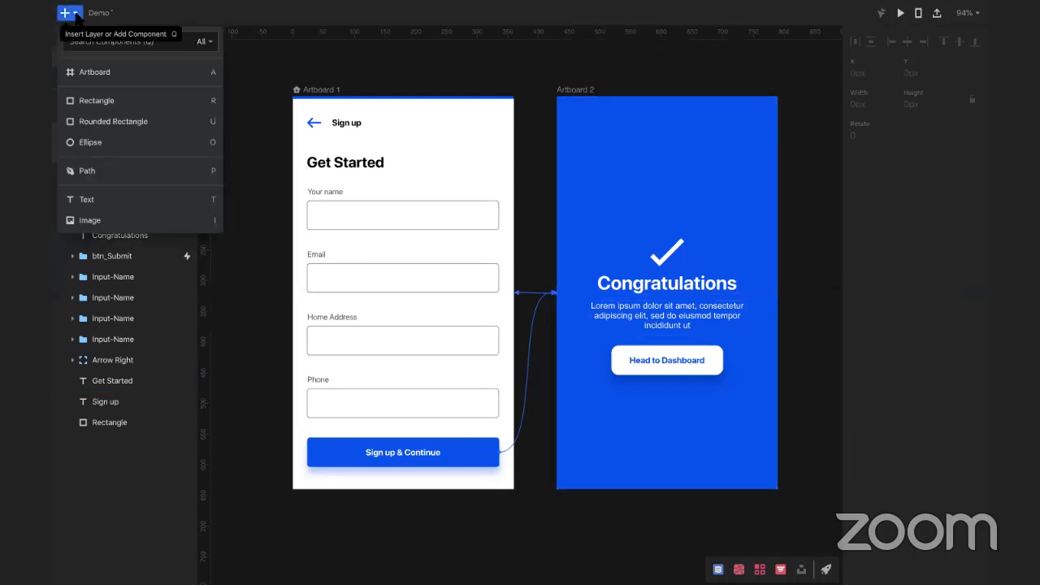
click(285, 346)
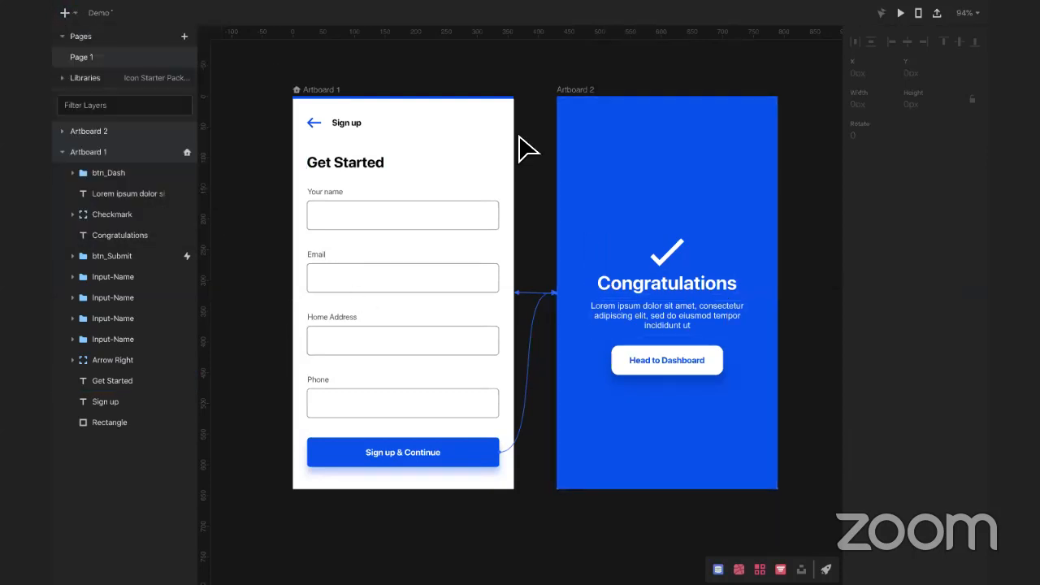
mouse_move(125, 7)
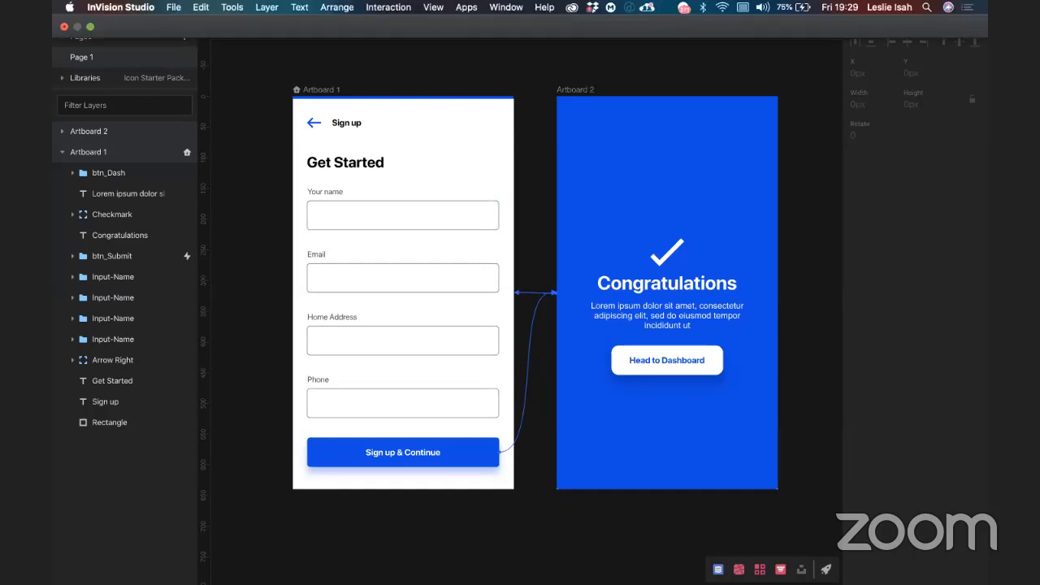
click(176, 7)
click(352, 201)
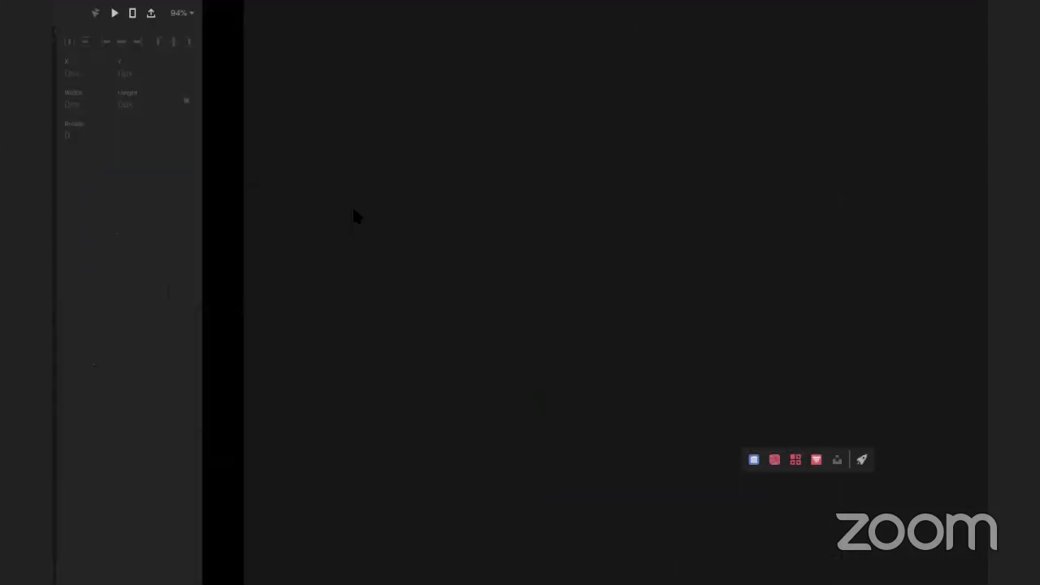
key(ctrl+Left)
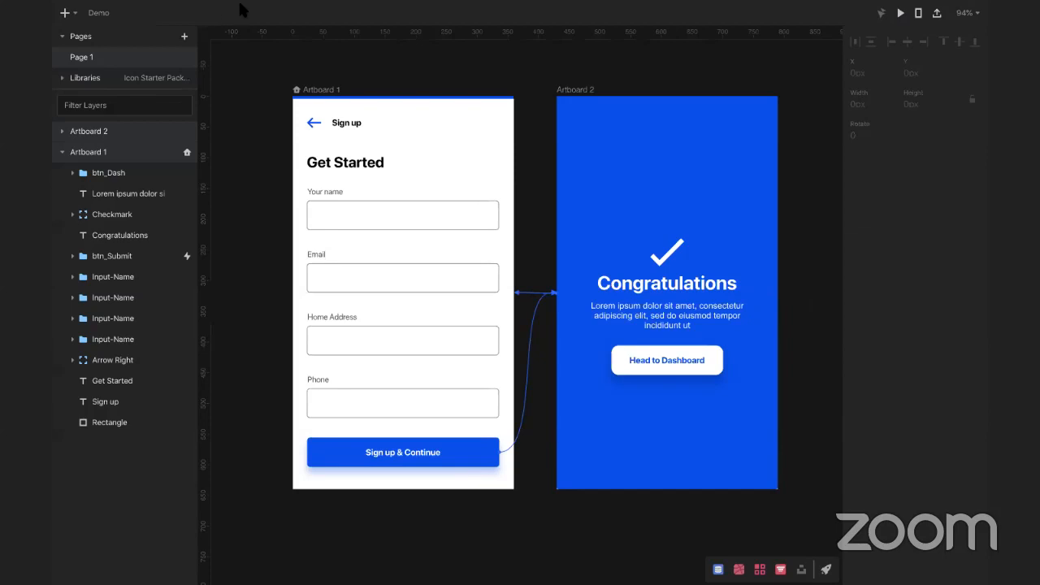
Step: Save a copy of the document as Demo.studio in the Dropbox (Personal) folder
mouse_move(244, 6)
click(171, 7)
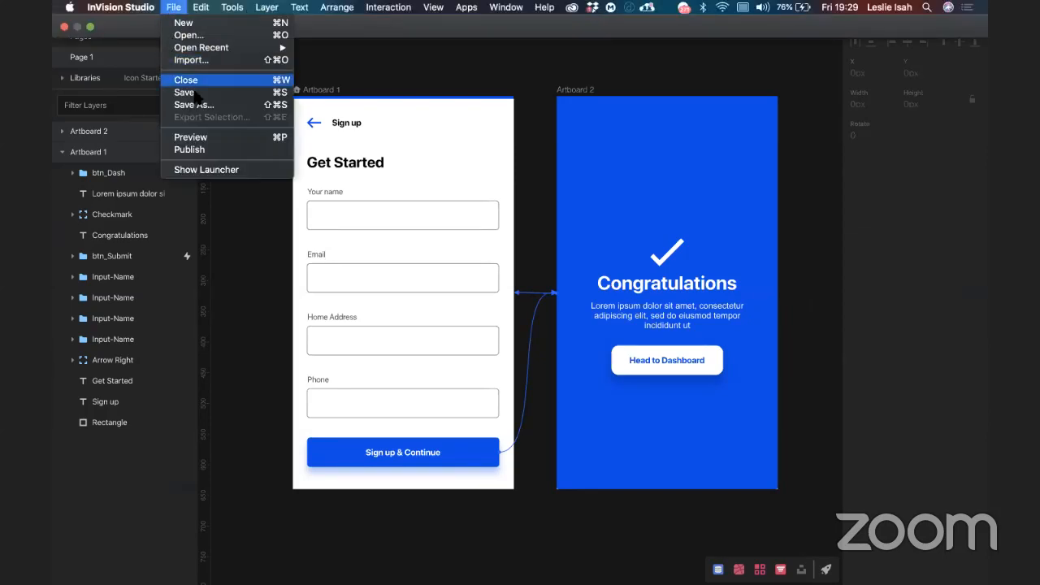
click(353, 228)
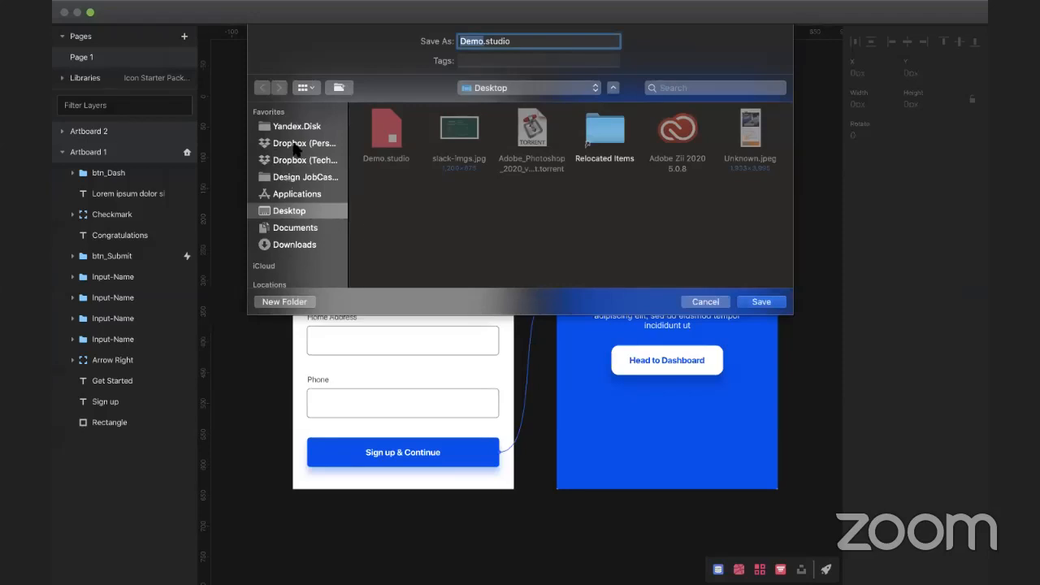
drag(388, 142, 335, 139)
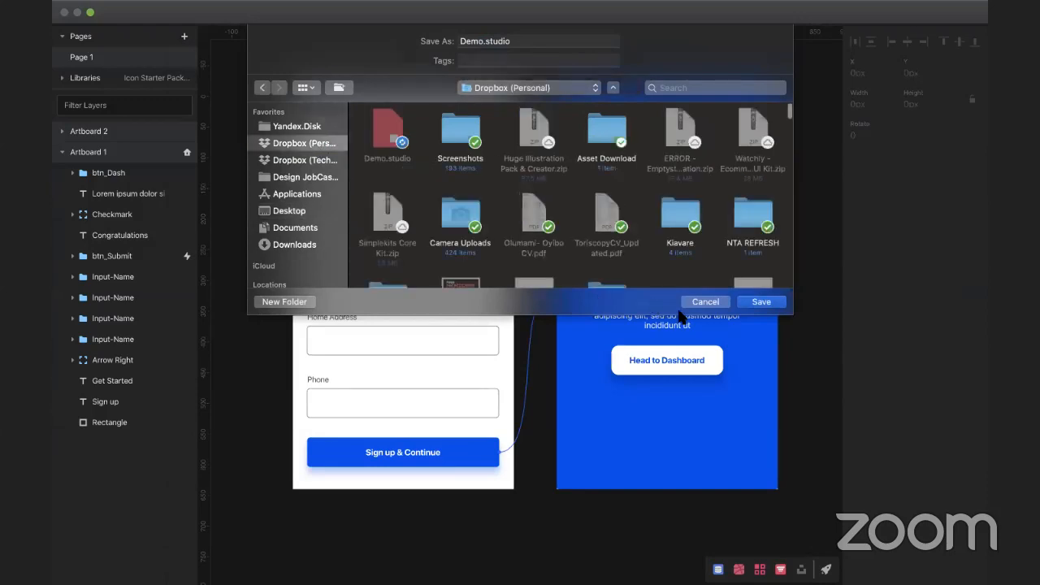
click(748, 302)
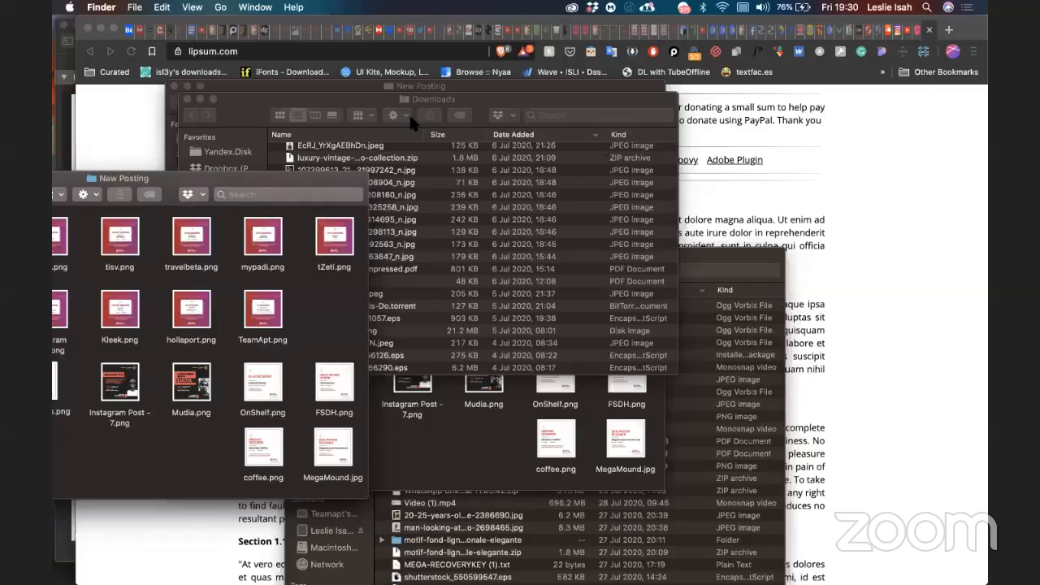
Step: In Finder, sort the Dropbox (Personal) folder by date modified and copy the Dropbox link of Demo.studio
click(217, 189)
drag(217, 174, 461, 118)
click(155, 193)
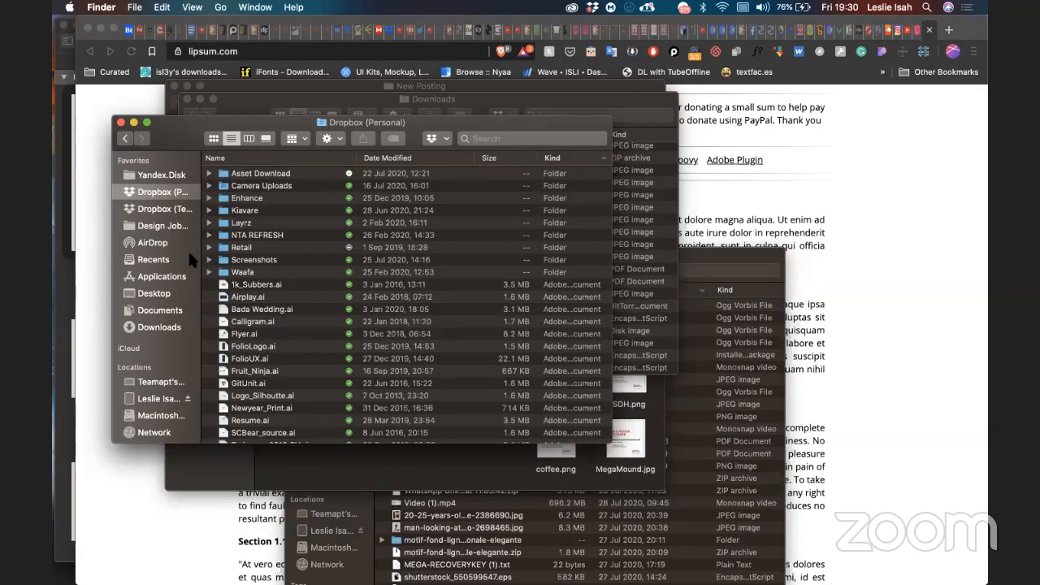
click(399, 158)
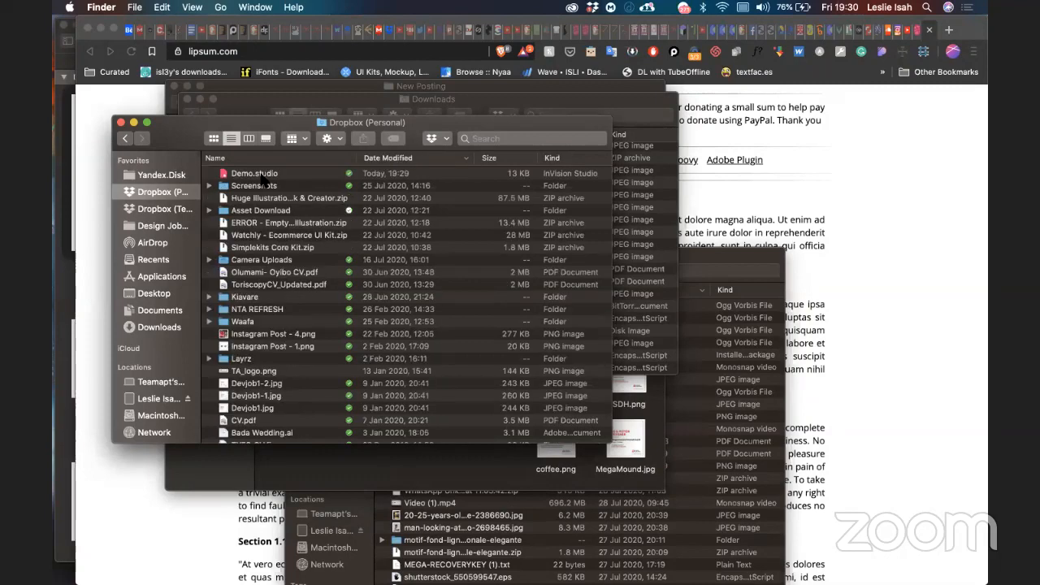
click(265, 175)
right_click(423, 185)
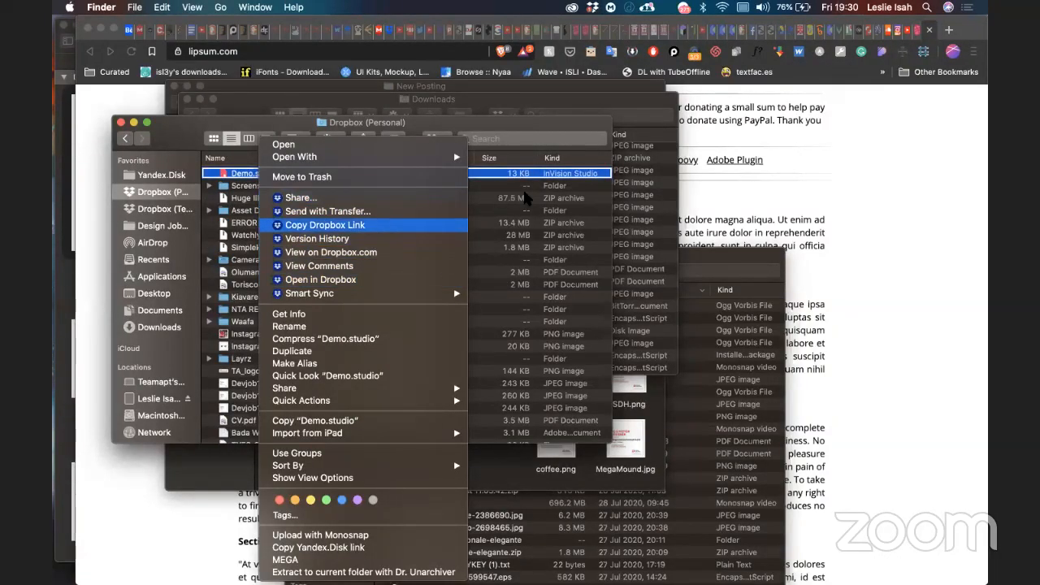
click(381, 228)
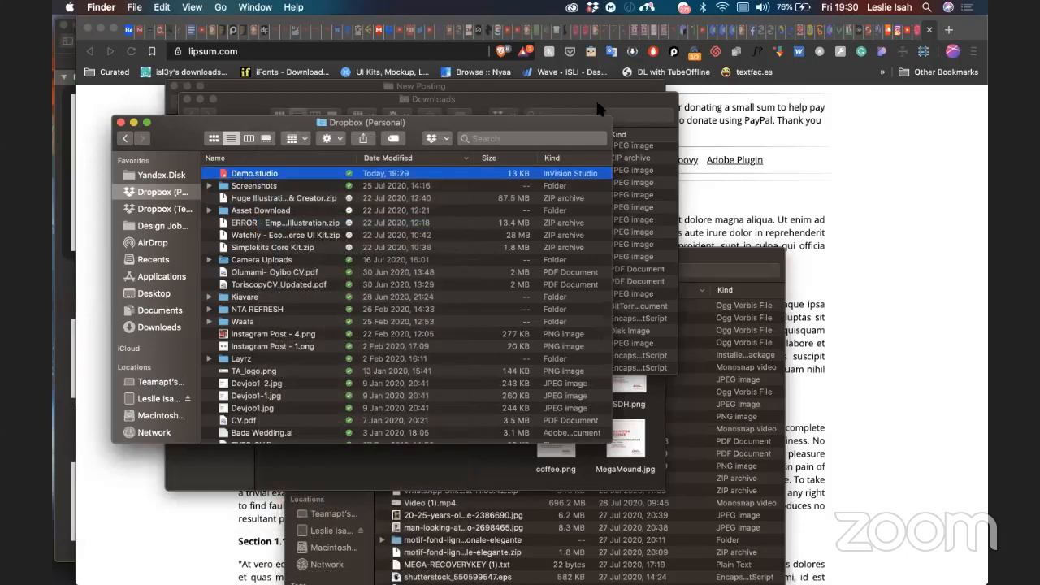
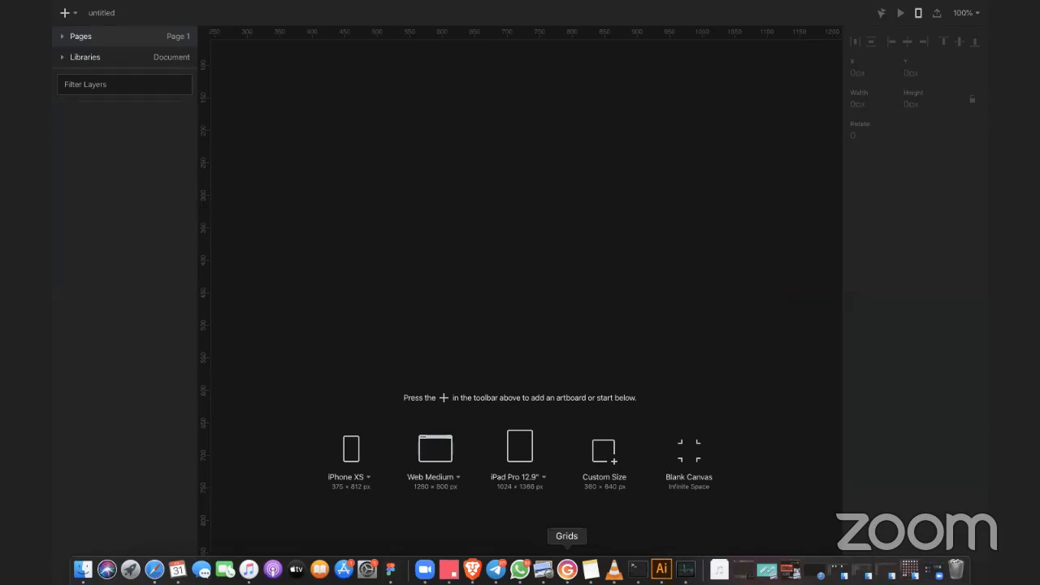
Step: Switch to Figma, create a new design file and add a 1440×1024 Desktop frame
click(567, 569)
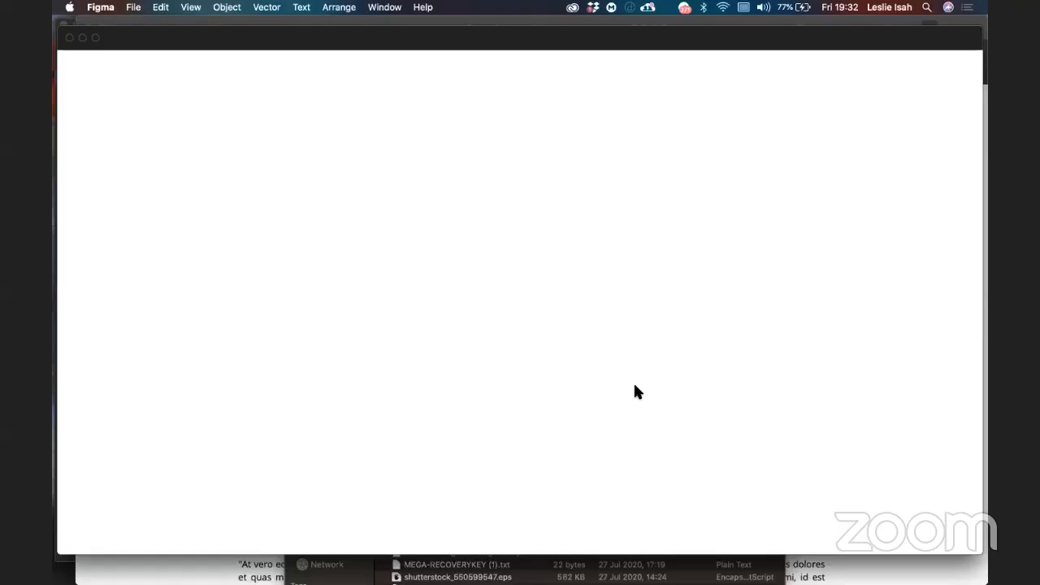
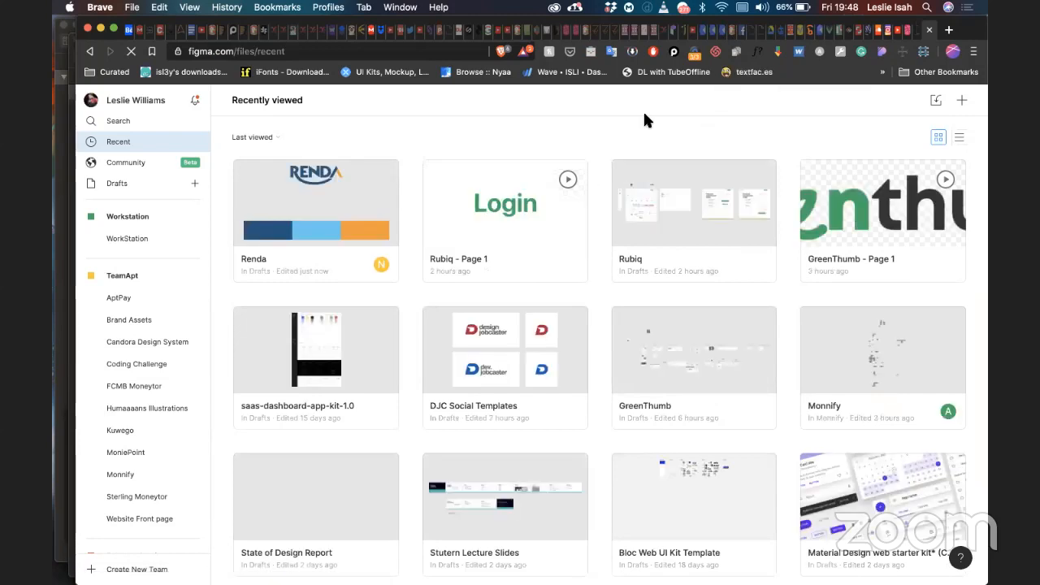
click(960, 101)
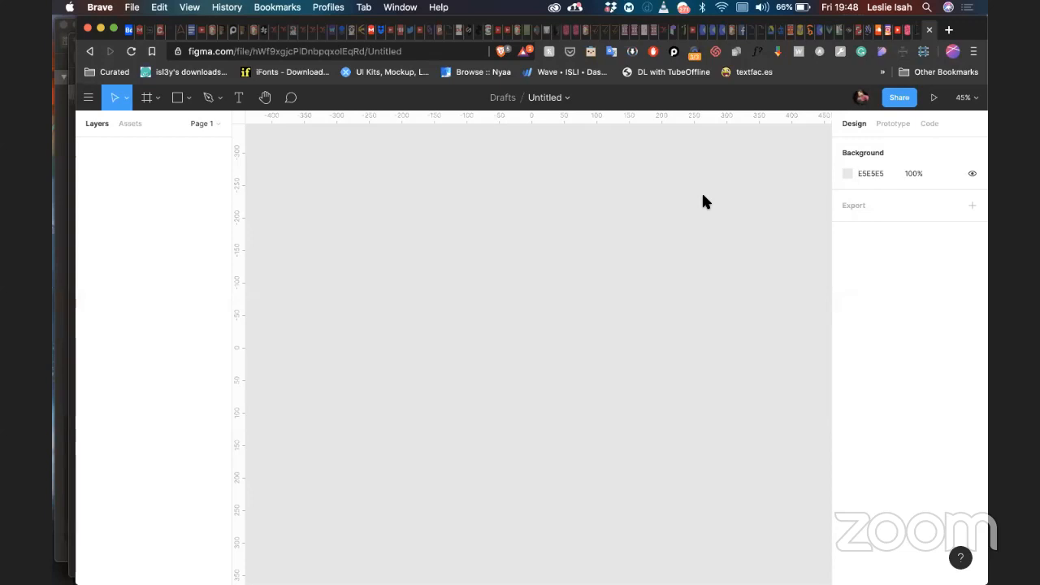
key(f)
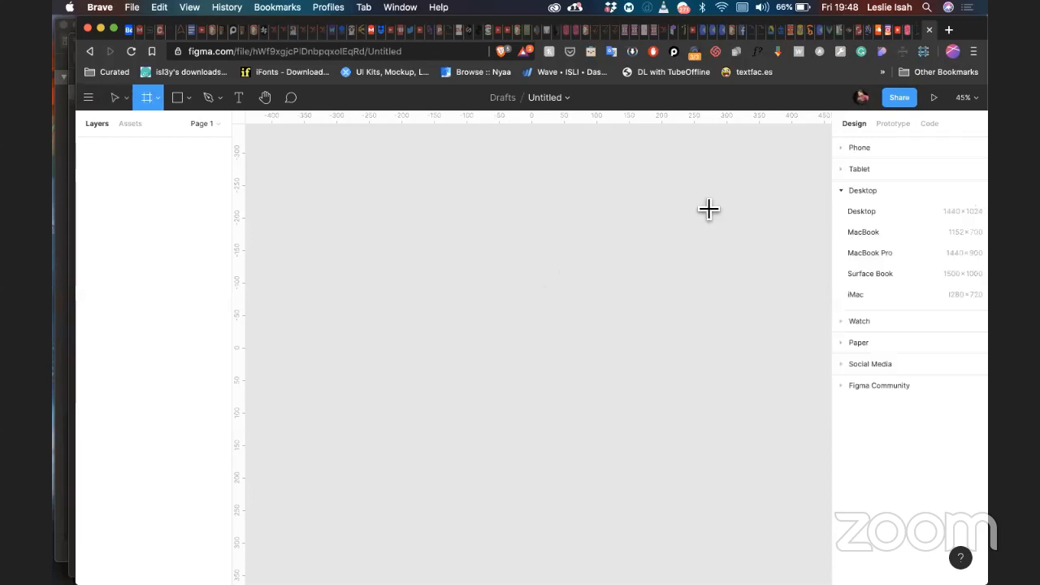
click(868, 212)
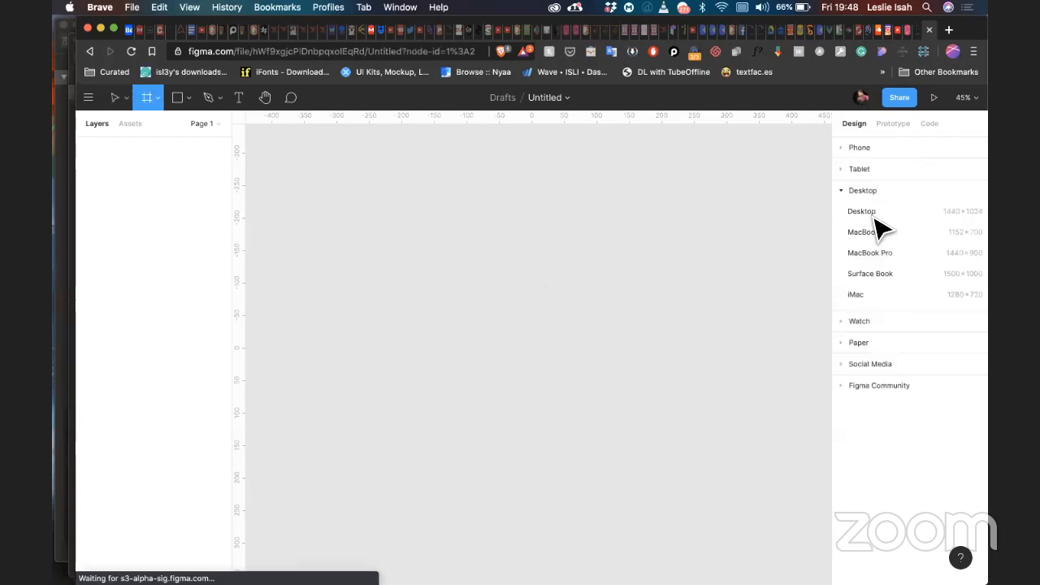
key(Escape)
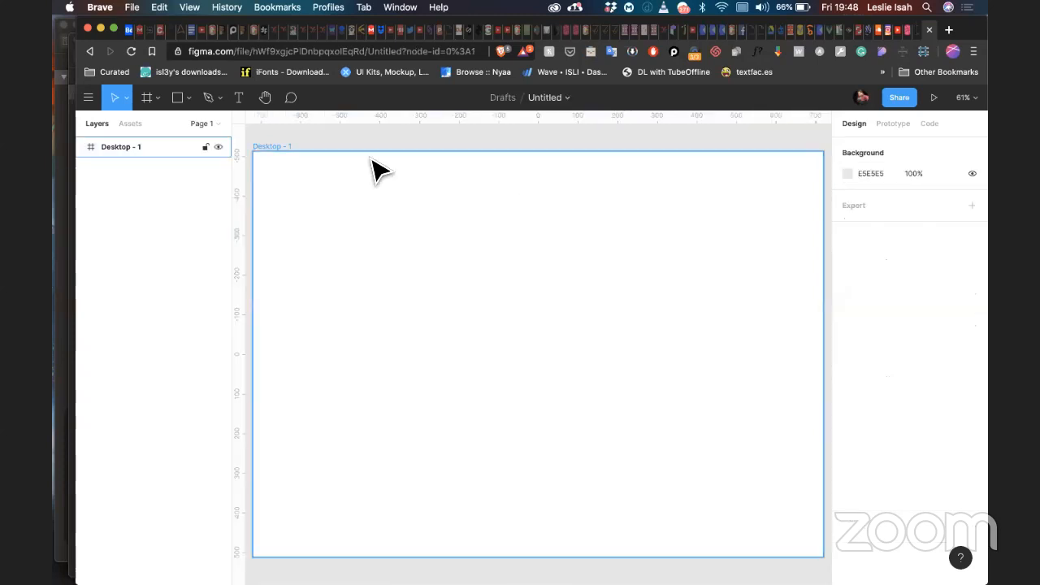
Step: Start a text layer on the canvas above the Desktop frame and set its font size to 62
scroll(379, 186, up, 5)
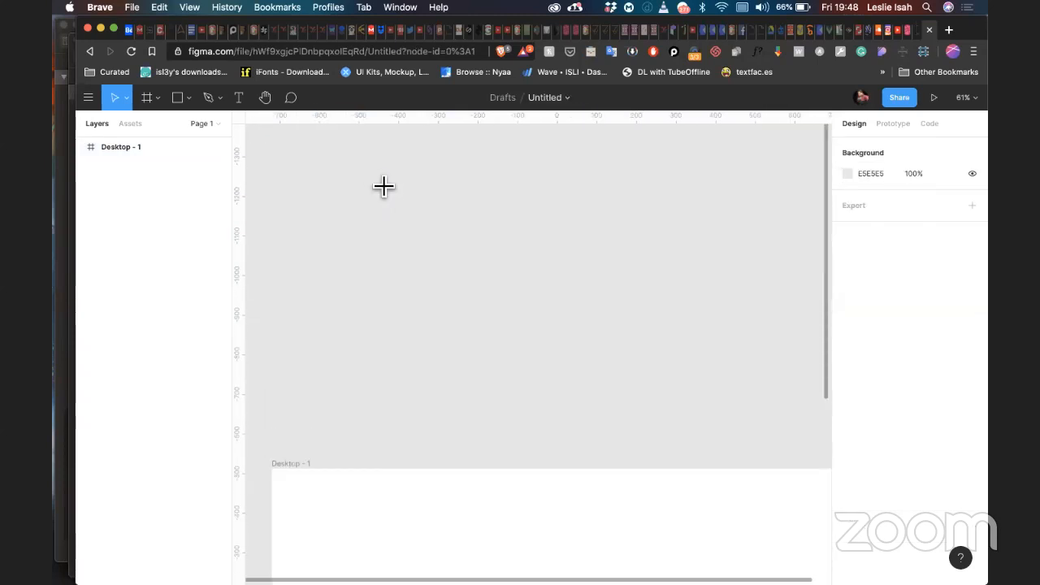
key(t)
click(372, 221)
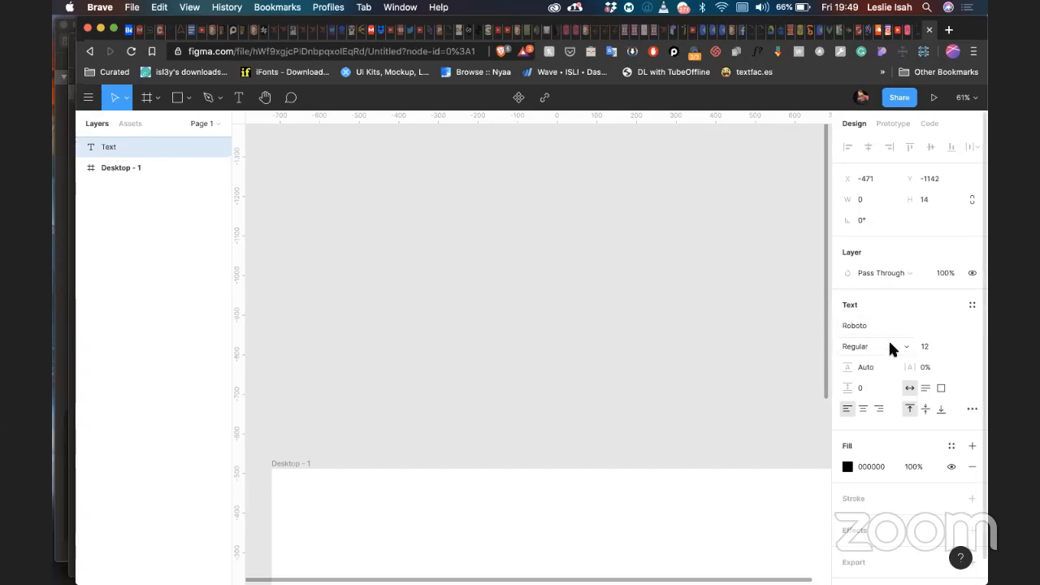
click(926, 346)
text(52)
key(Return)
click(418, 298)
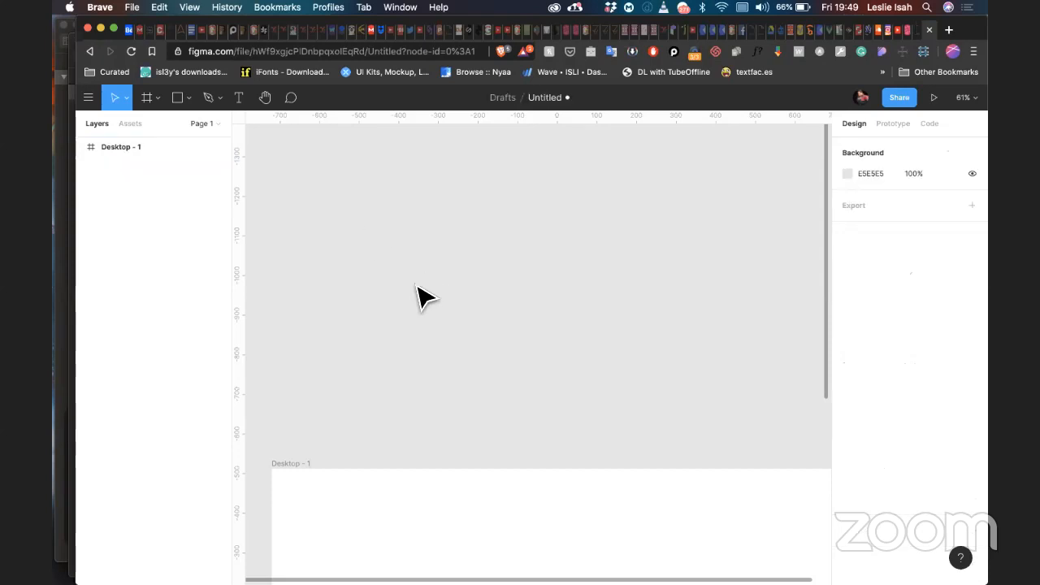
Step: Add the text "Payment Gateway" on the empty canvas above the Desktop frame
key(t)
click(375, 235)
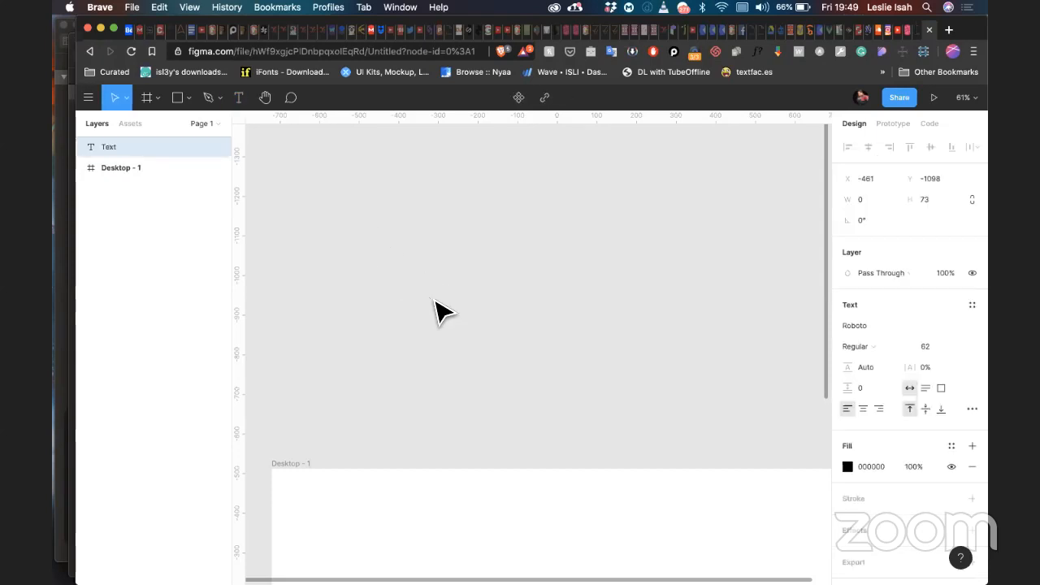
text(PP)
key(BackSpace)
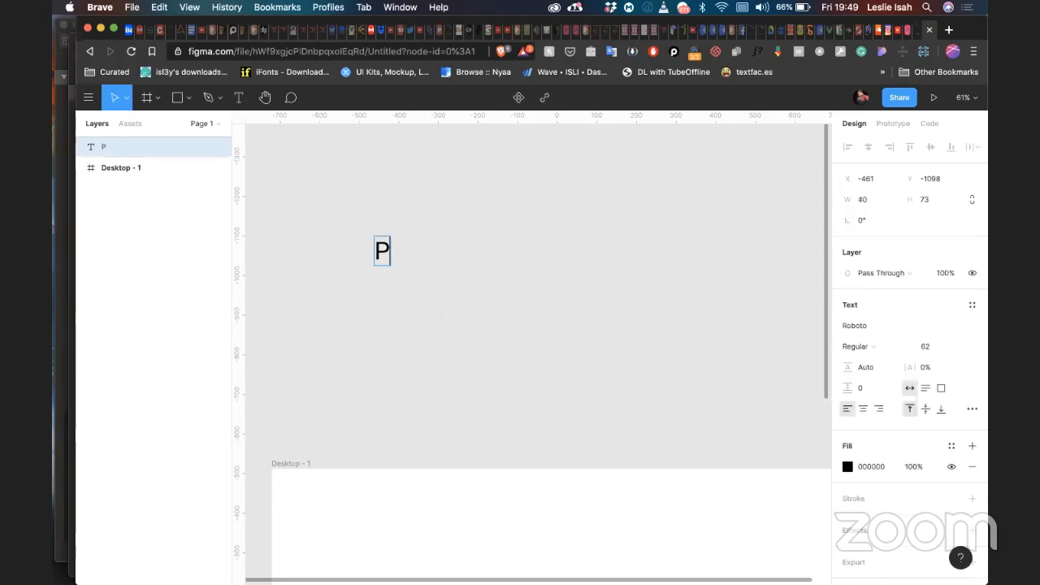
text(ayment Gate)
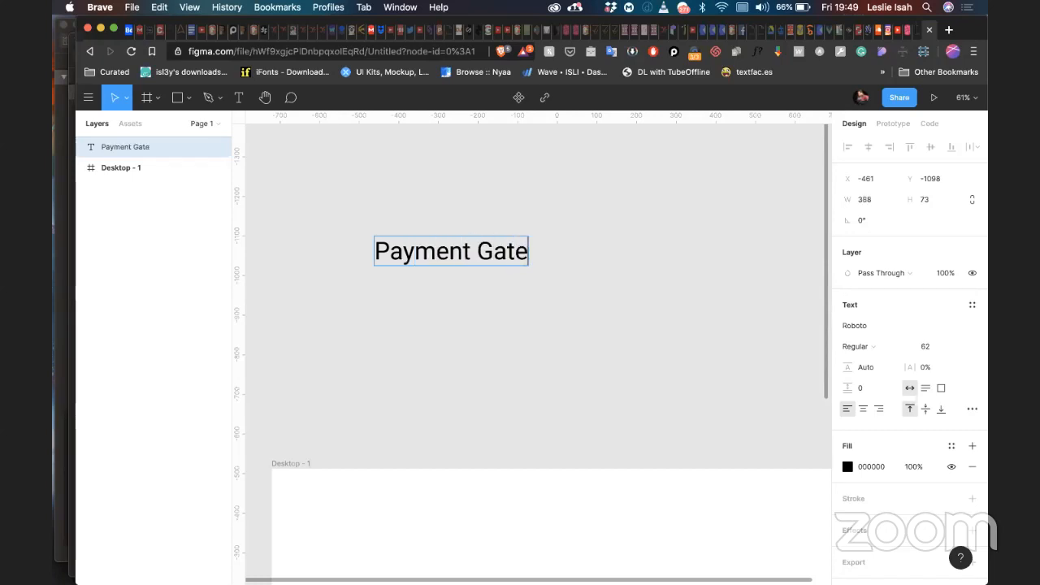
text(way)
key(Escape)
click(491, 331)
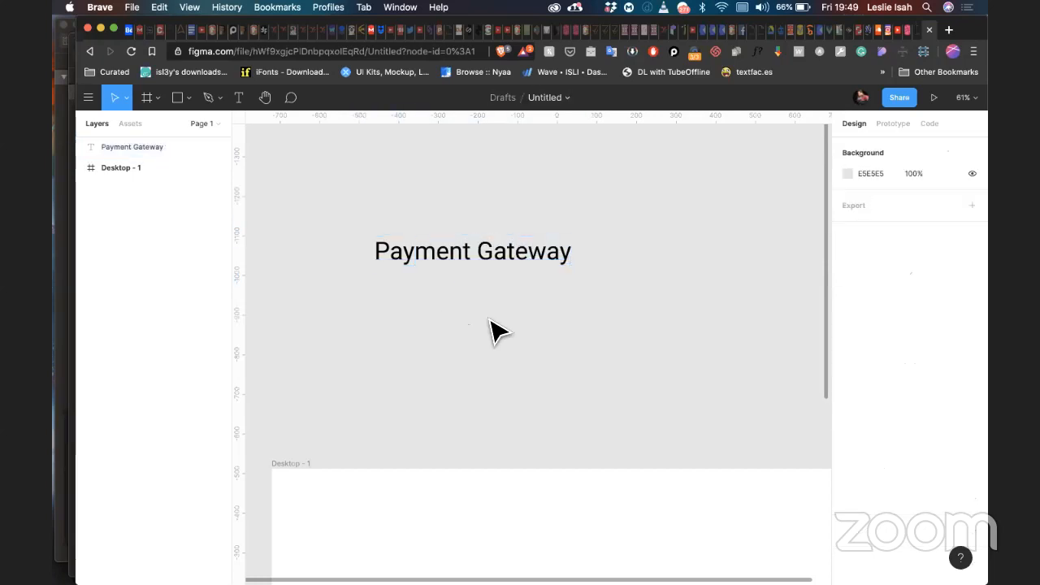
Step: Duplicate the "Payment Gateway" text directly below the original, keeping it aligned at X -461
click(496, 260)
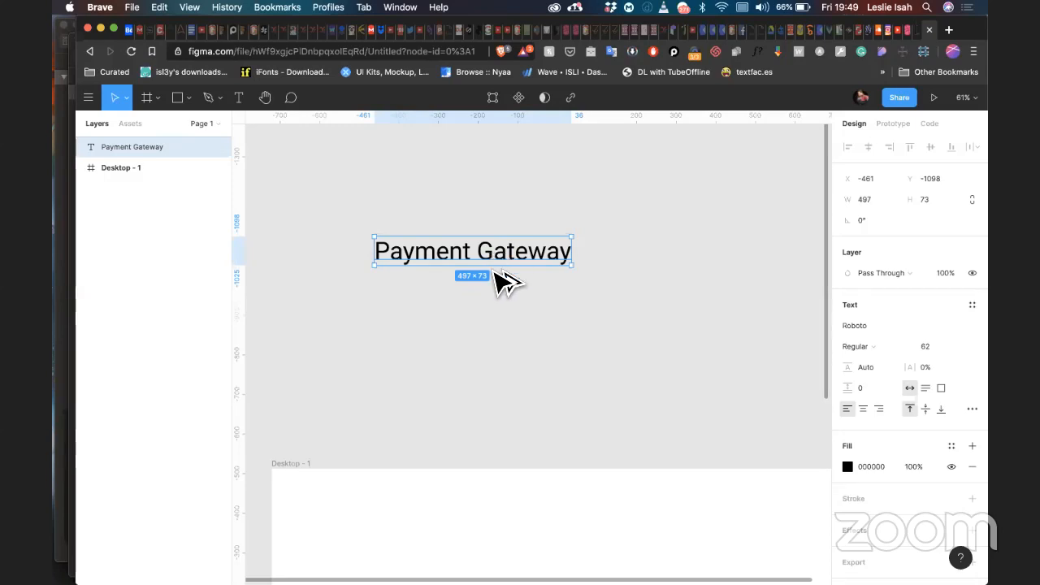
drag(495, 271, 496, 345)
double_click(486, 333)
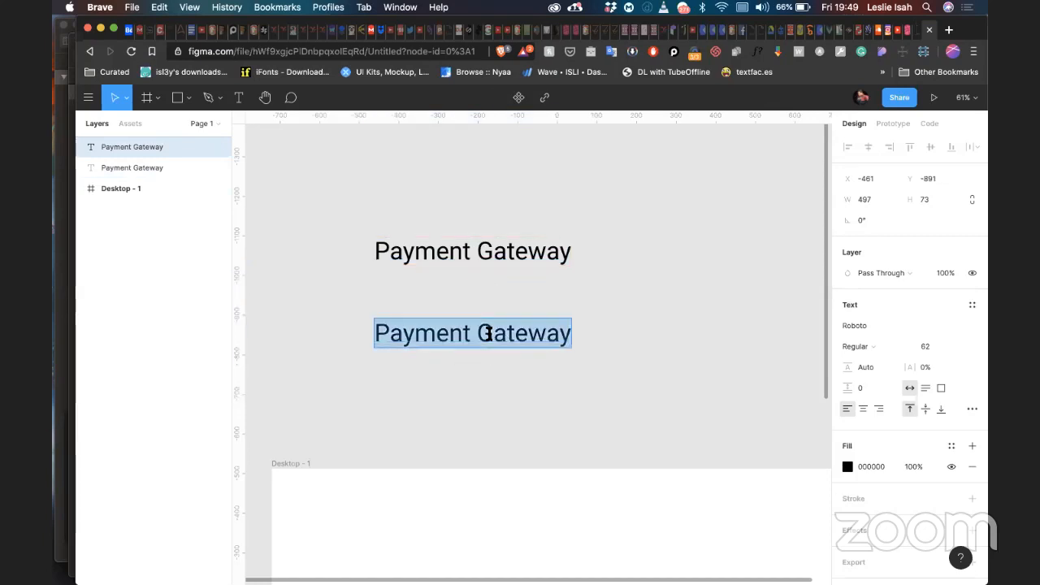
key(Escape)
Step: Reduce the font size of the lower "Payment Gateway" copy to 41
key(super+shift+comma)
key(super+shift+comma)
key(super+shift+comma)
key(super+shift+comma)
key(super+shift+comma)
key(super+shift+comma)
key(super+shift+comma)
key(super+shift+comma)
key(super+shift+comma)
key(super+shift+comma)
key(super+shift+comma)
key(super+shift+comma)
key(super+shift+comma)
key(super+shift+comma)
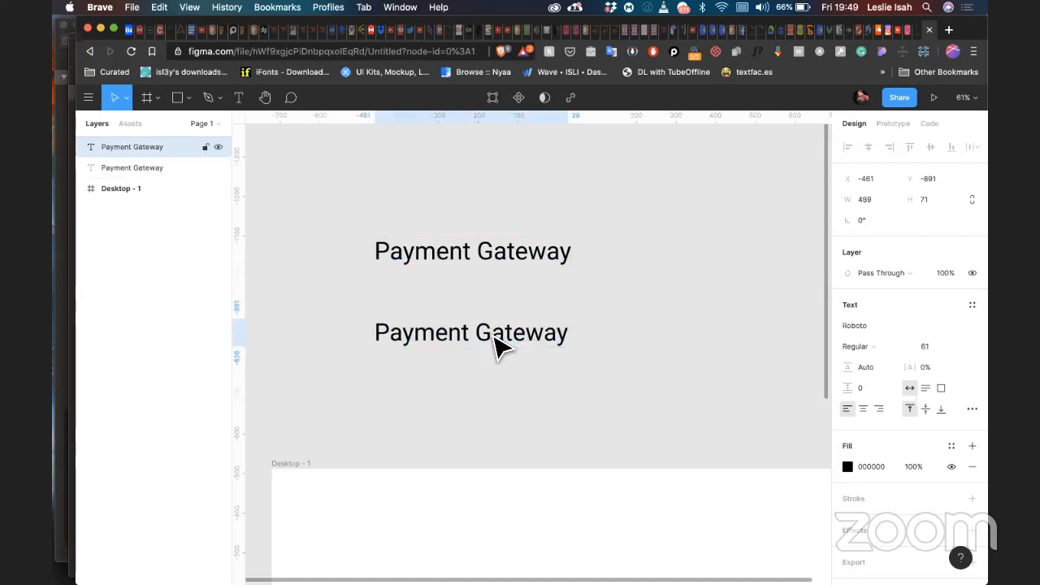
key(super+shift+comma)
key(super+shift+comma)
key(super+shift+comma)
key(super+shift+comma)
key(super+shift+comma)
key(super+shift+comma)
key(super+shift+comma)
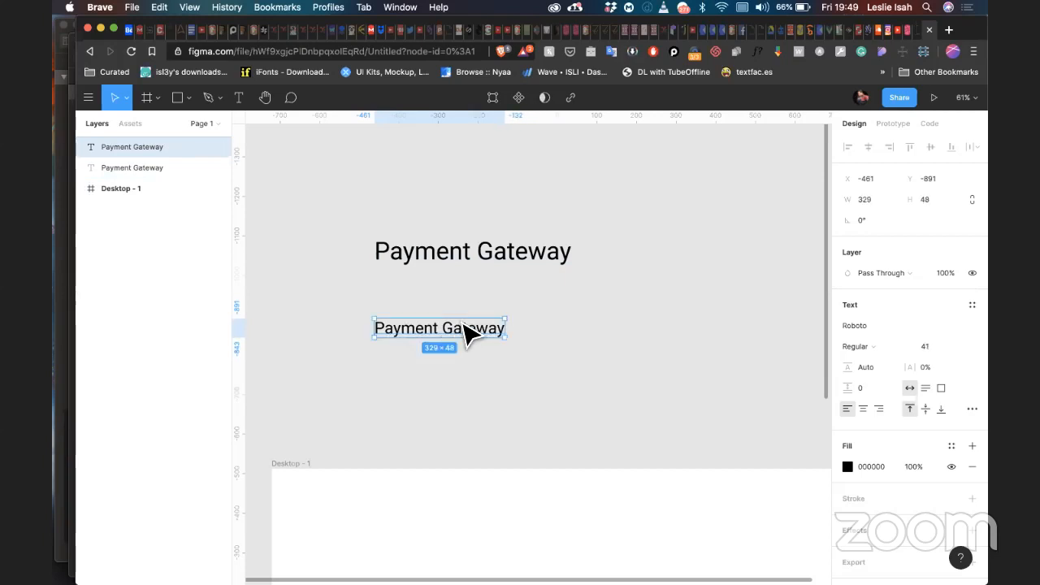
Step: Move the smaller copy just under the heading, slightly indented, and replace its text with "Card PAN - Card Number"
drag(464, 333, 479, 291)
double_click(473, 290)
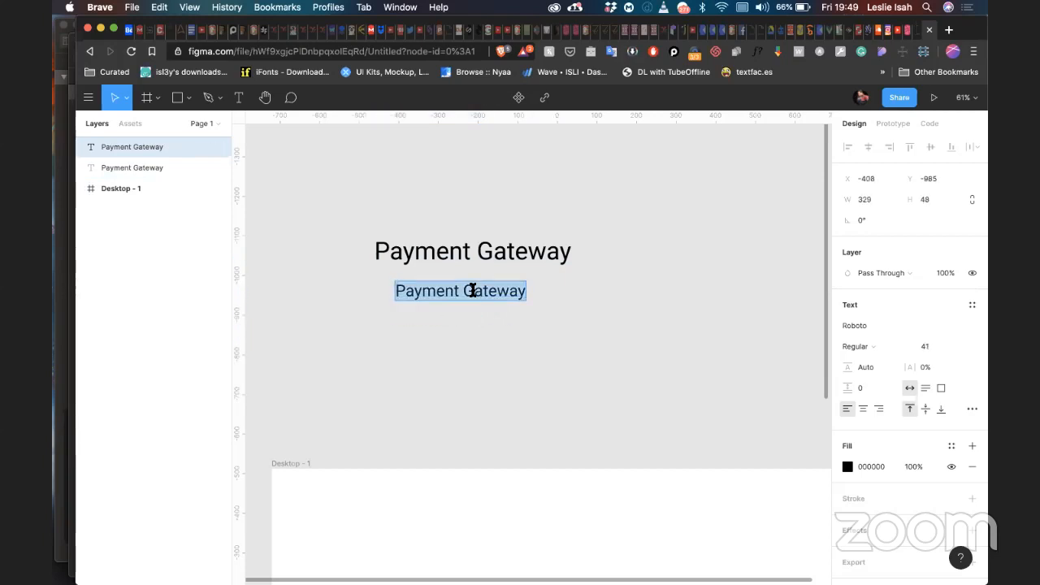
text(Card)
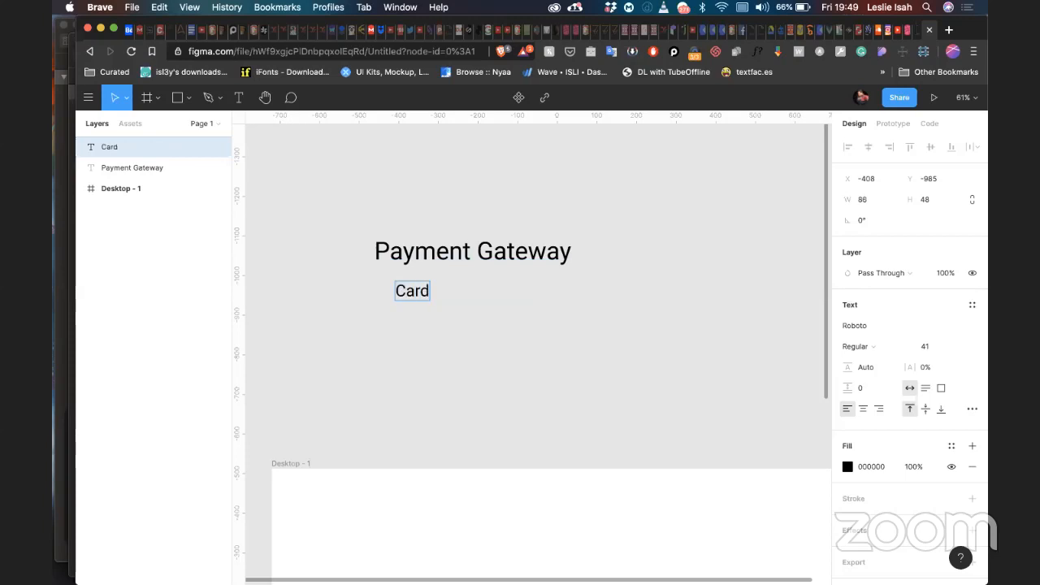
text( PAn)
key(BackSpace)
text(N - )
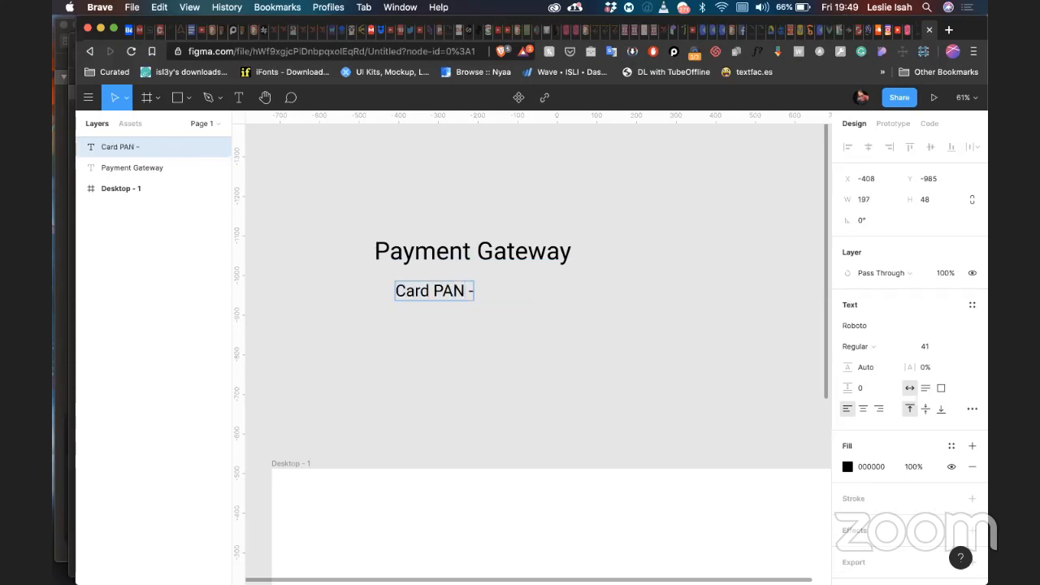
text(Card N)
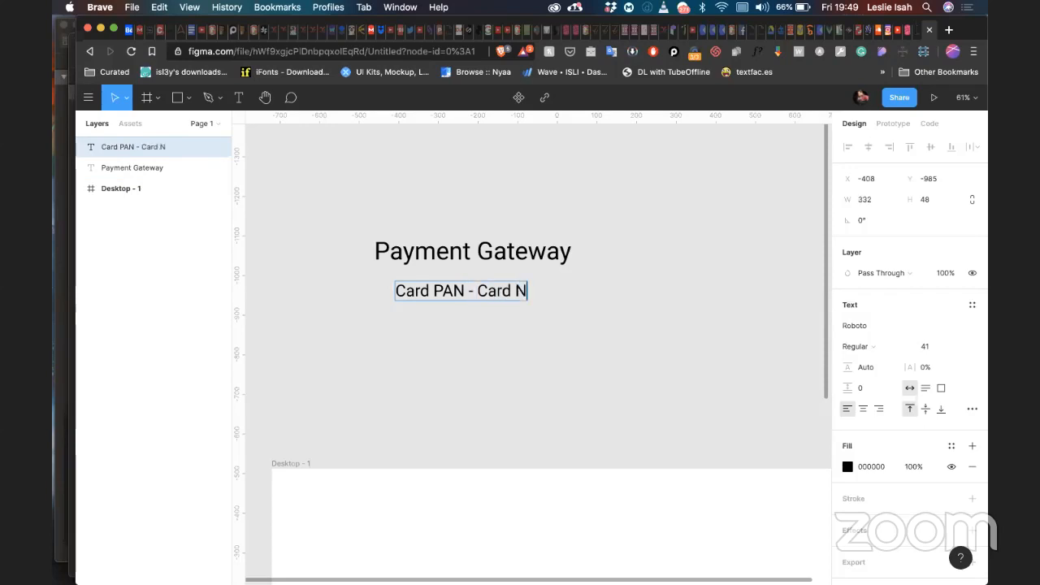
text(umber)
key(Return)
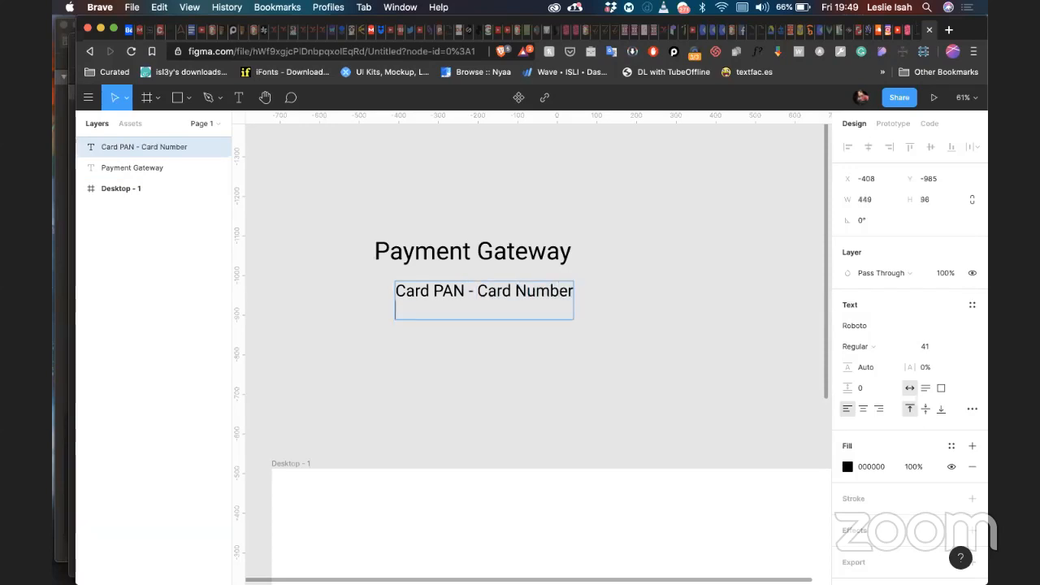
Step: Prefix the first line with a hyphen and add the second list item "- Card Expiry"
key(Up)
text(-)
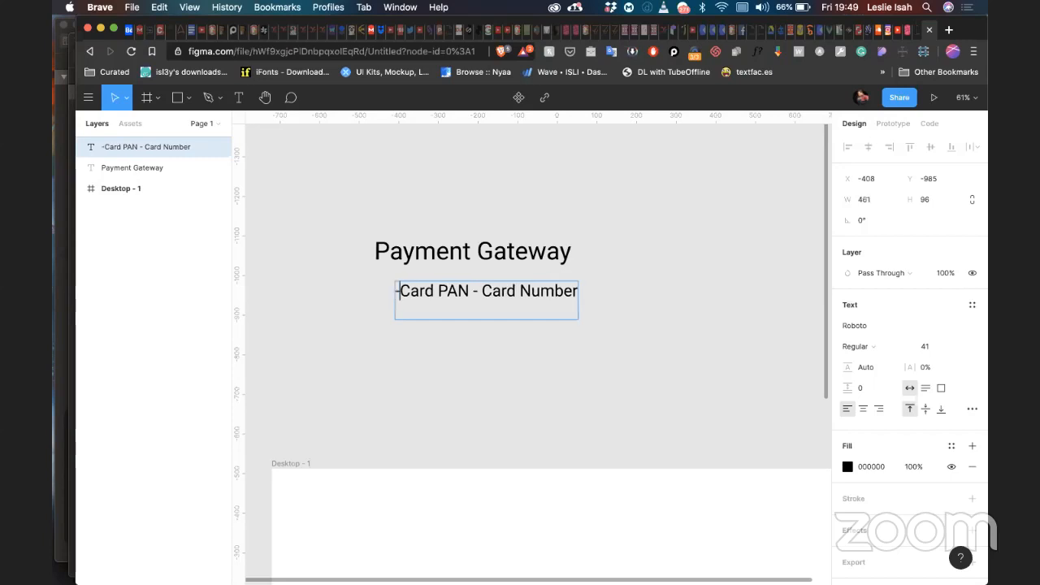
key(Down)
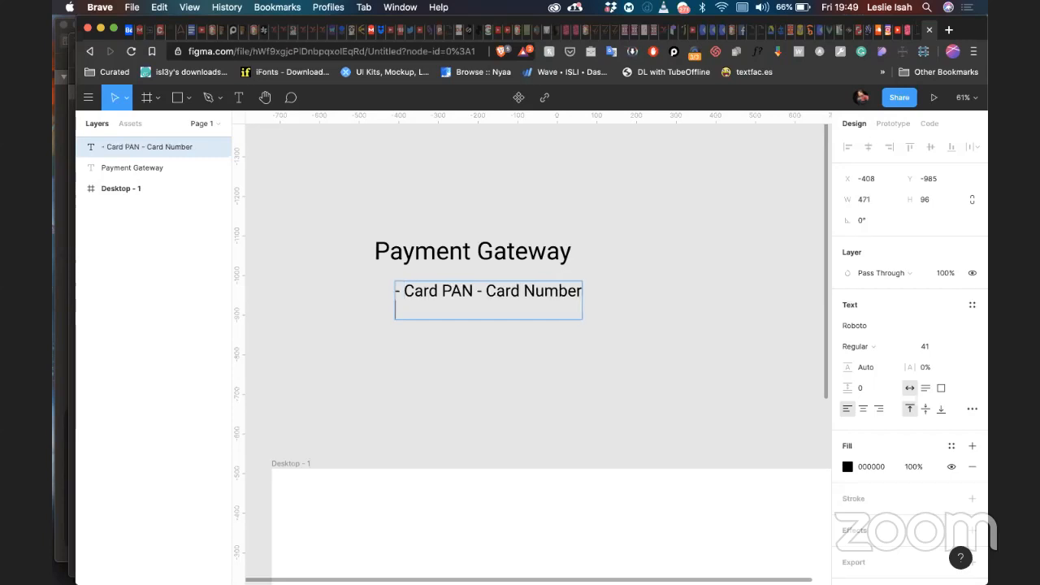
text(-)
text(Card)
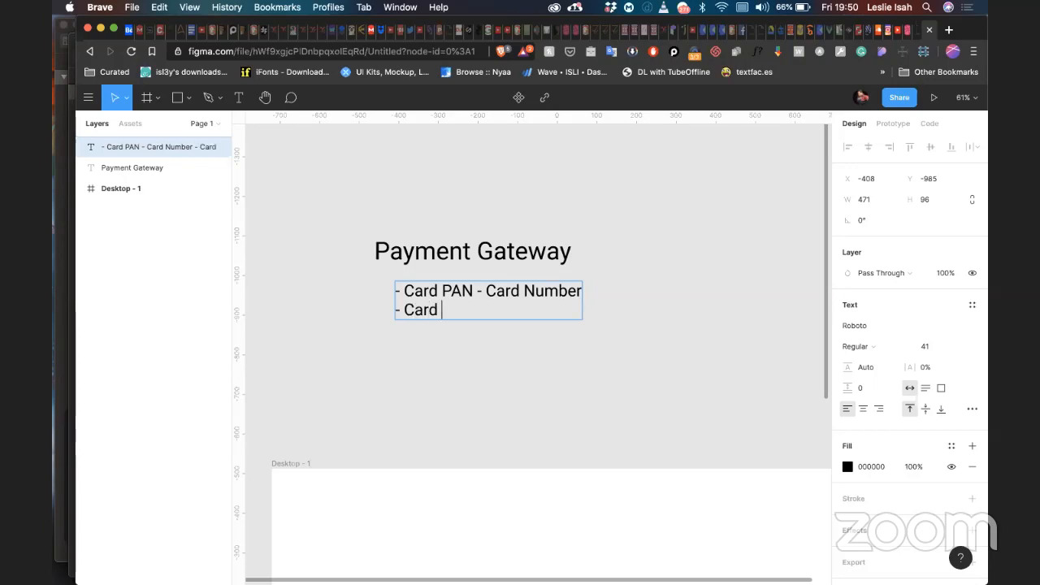
text( Experir)
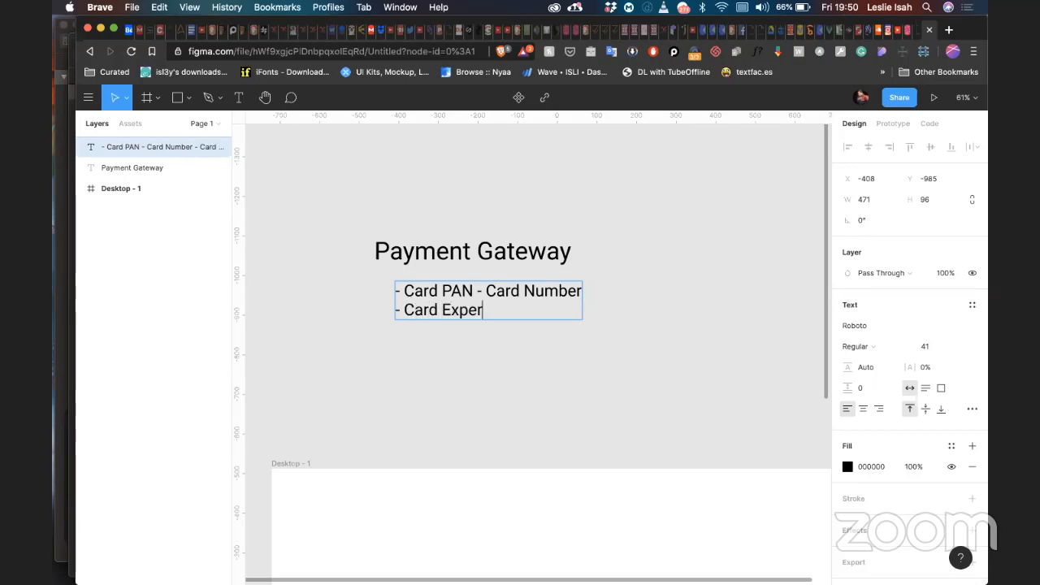
key(BackSpace)
key(BackSpace)
key(BackSpace)
key(BackSpace)
text(iry)
key(Return)
text(- )
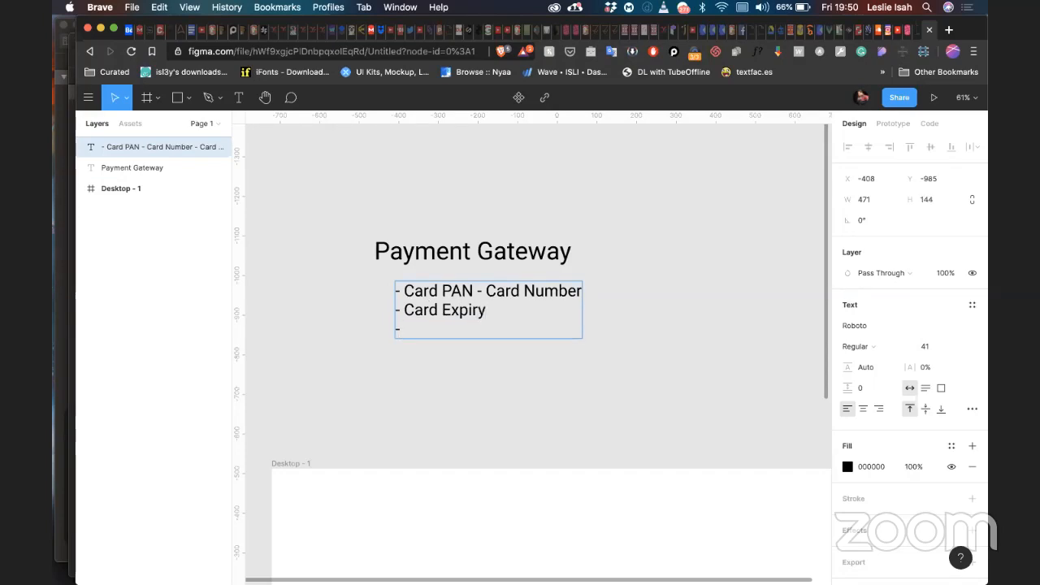
Step: Add the list items "- PIN" and "- CVV", followed by "- OTP" after a blank line, and finish the text
text(PIN)
key(Return)
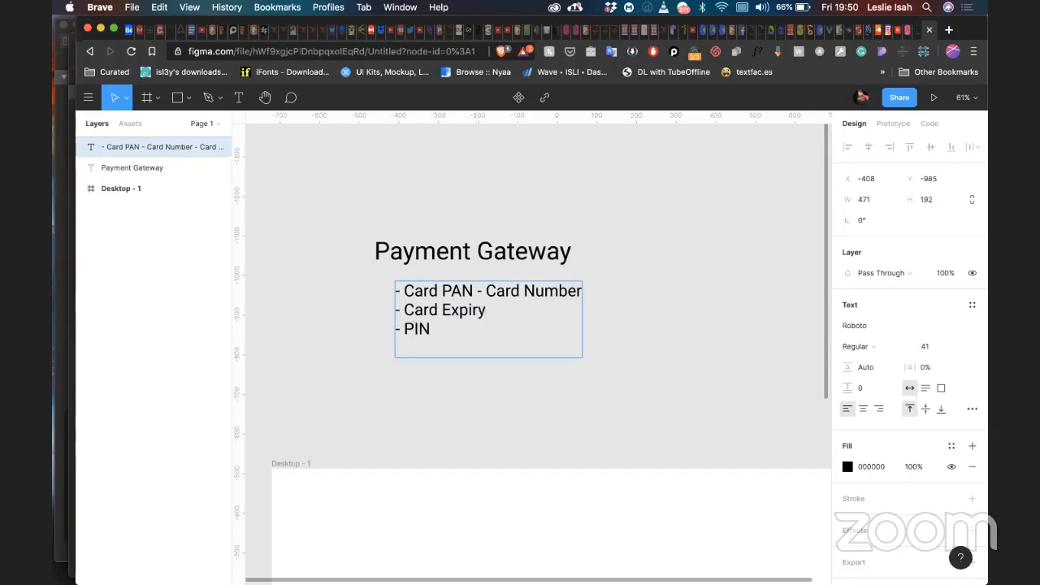
text(- CVV)
key(Return)
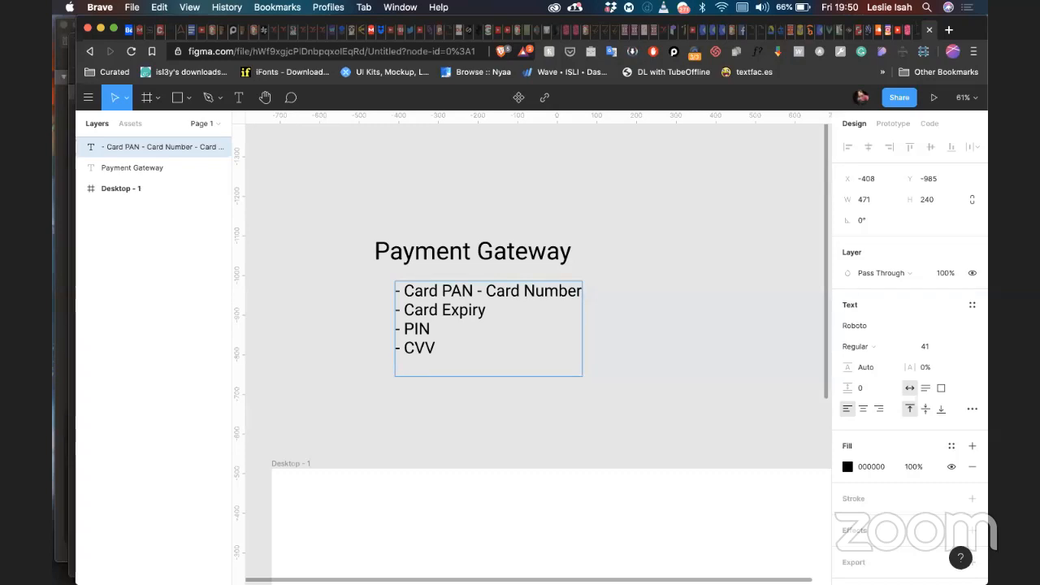
key(Return)
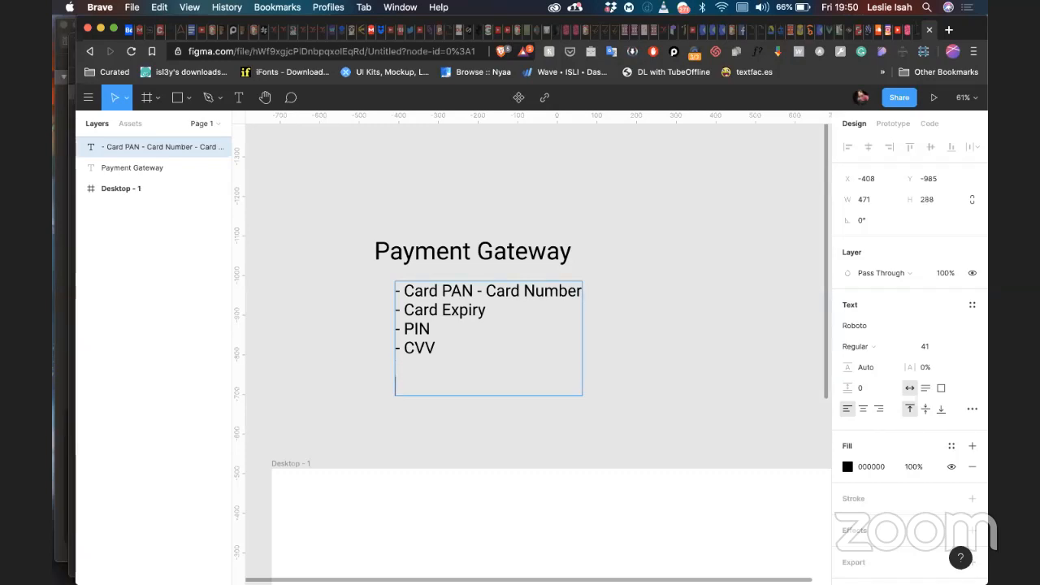
text(- OTP)
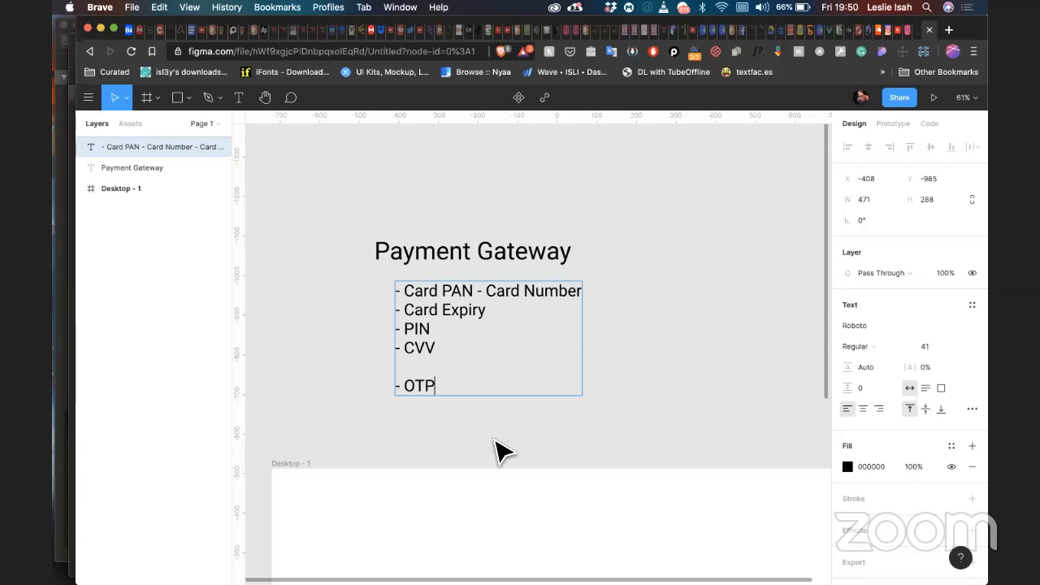
key(Escape)
click(525, 429)
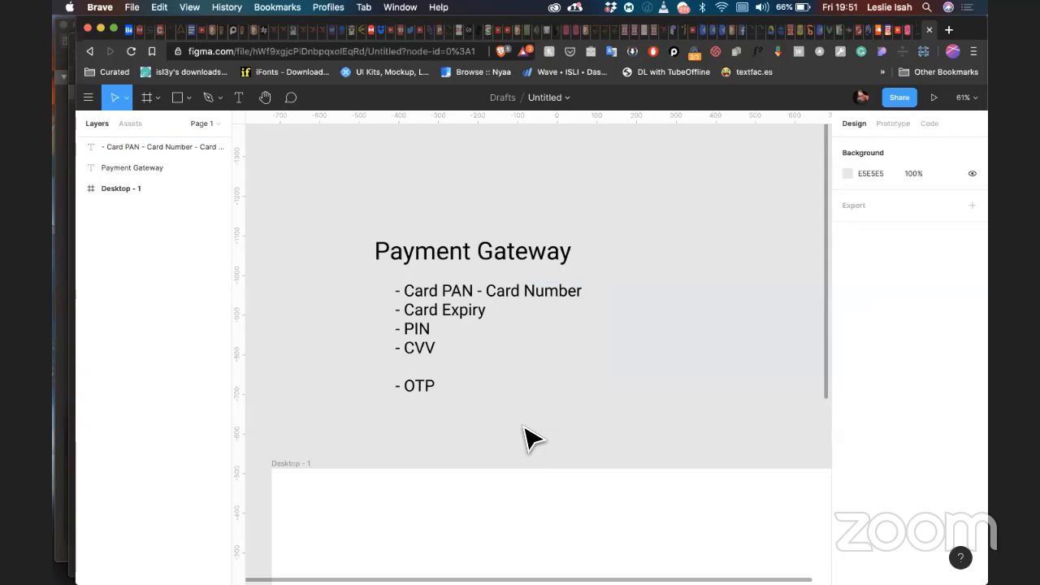
Step: Activate the Rectangle tool, and dismiss the Adobe Illustrator crash alert and its crash report without sending it
scroll(524, 429, down, 5)
scroll(525, 429, down, 3)
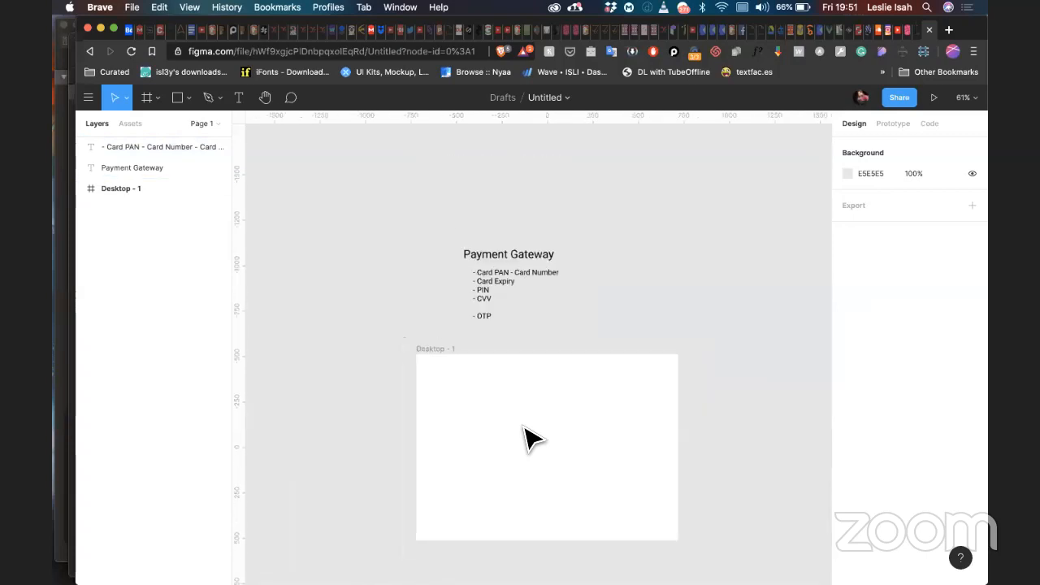
scroll(524, 439, down, 3)
click(427, 312)
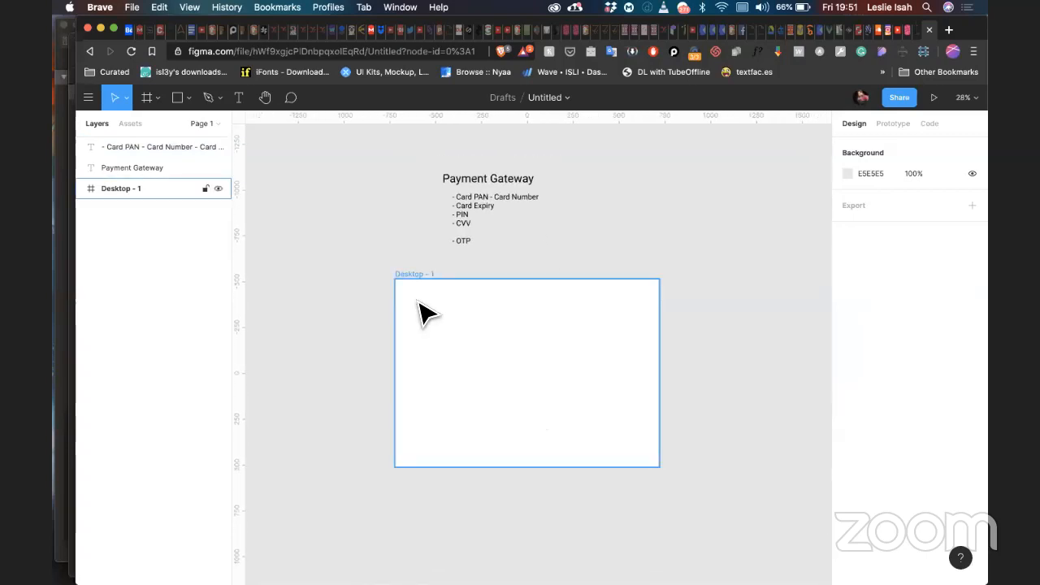
key(Escape)
click(177, 98)
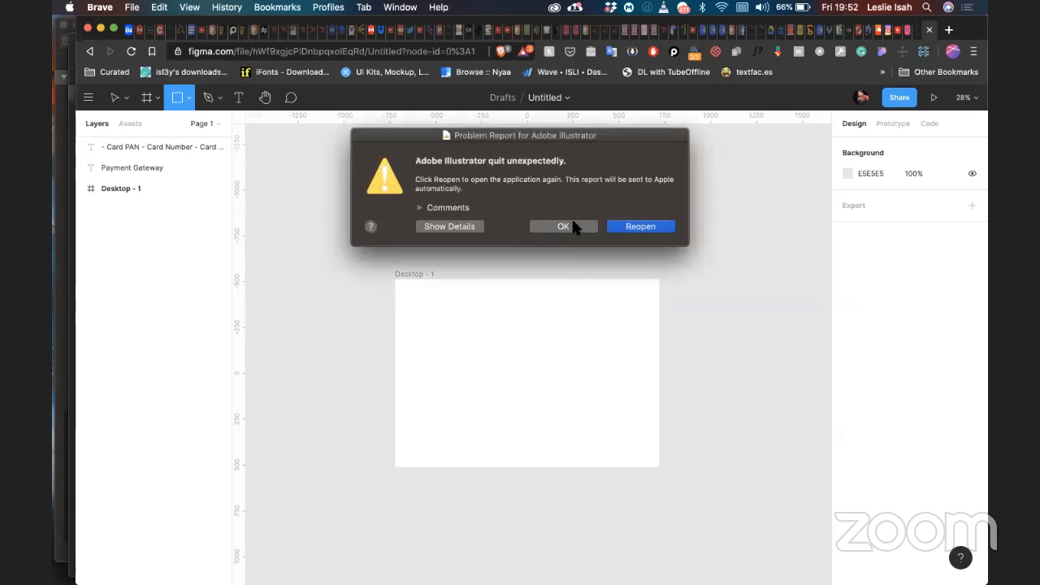
click(576, 227)
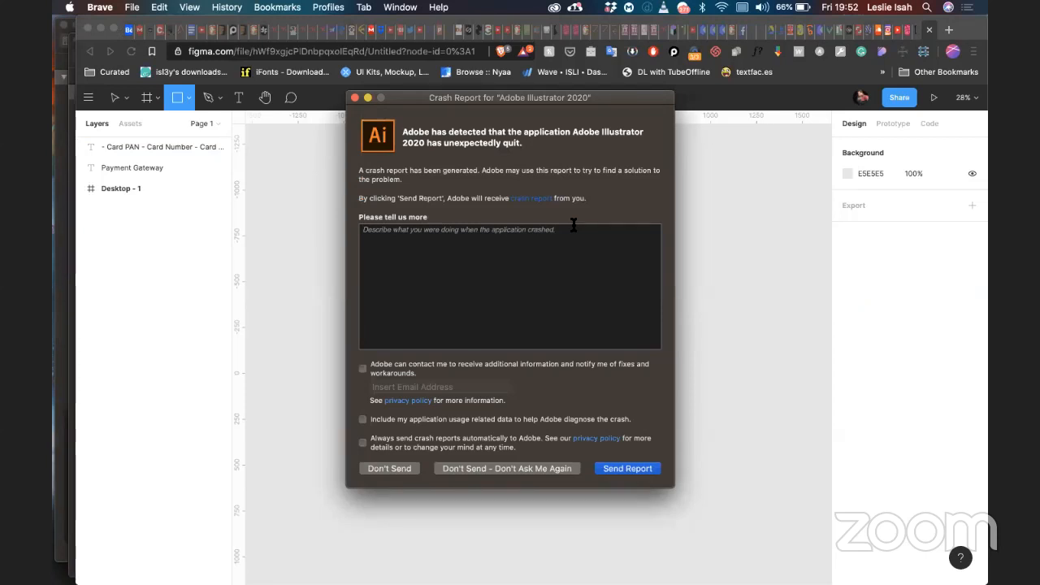
click(354, 97)
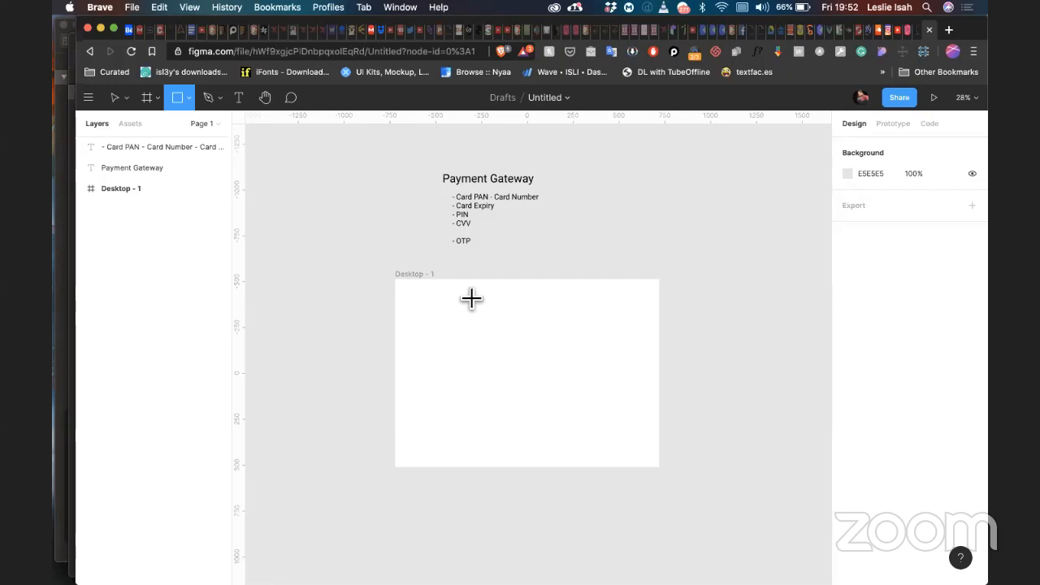
Step: Draw a rectangle about 843×463 in the Desktop - 1 frame and move it down to Y 281
scroll(429, 313, up, 5)
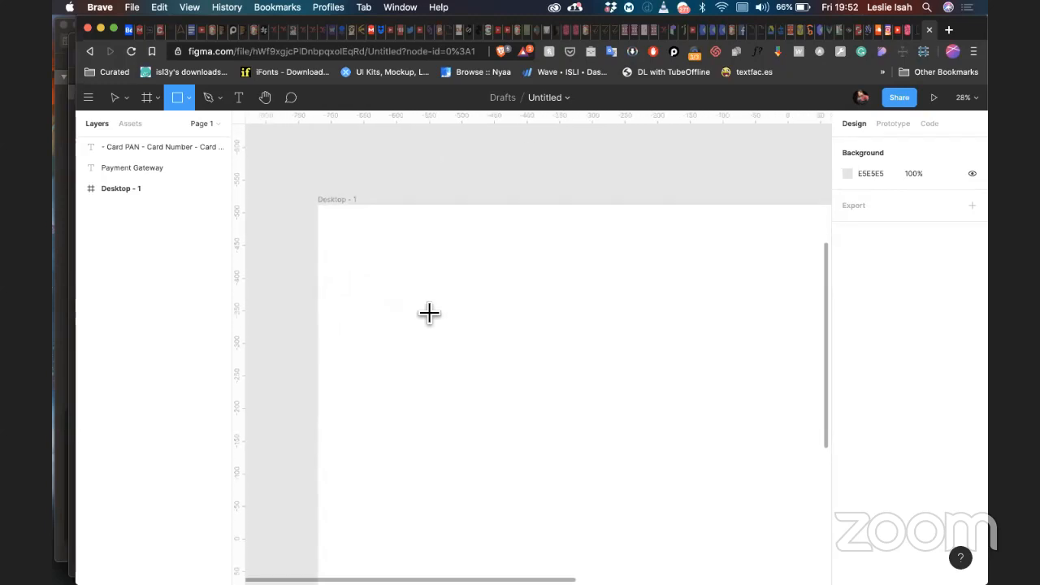
scroll(430, 313, down, 2)
scroll(429, 313, right, 2)
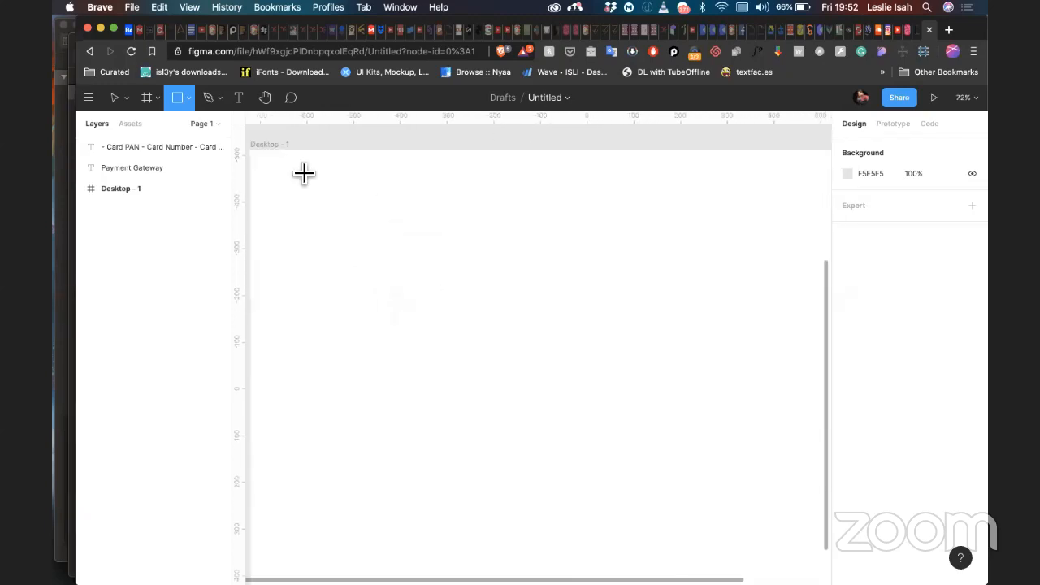
drag(302, 171, 312, 185)
mouse_move(547, 385)
mouse_down()
mouse_move(582, 404)
mouse_move(706, 380)
mouse_move(699, 388)
mouse_up()
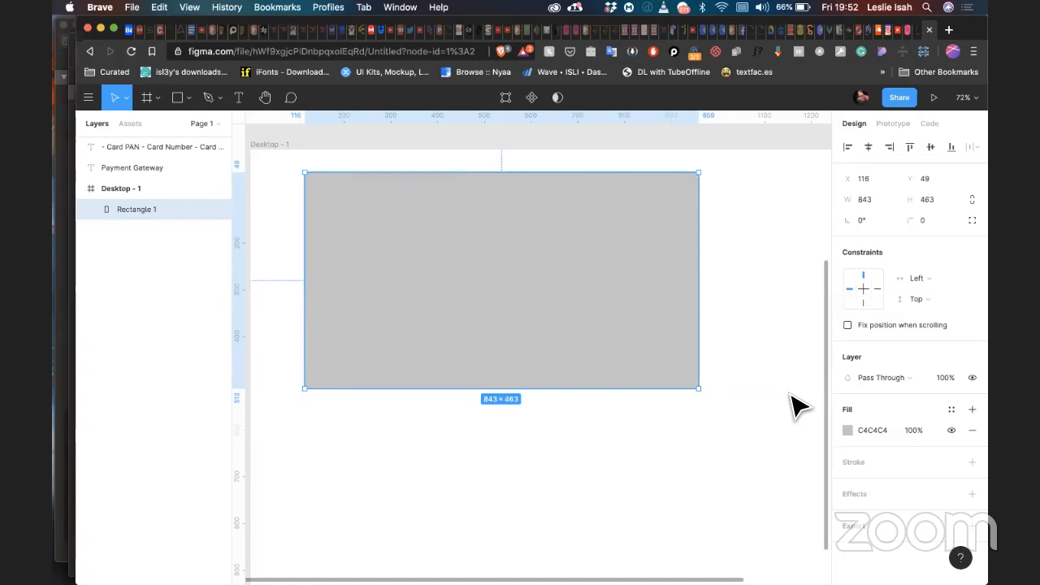
drag(590, 292, 592, 399)
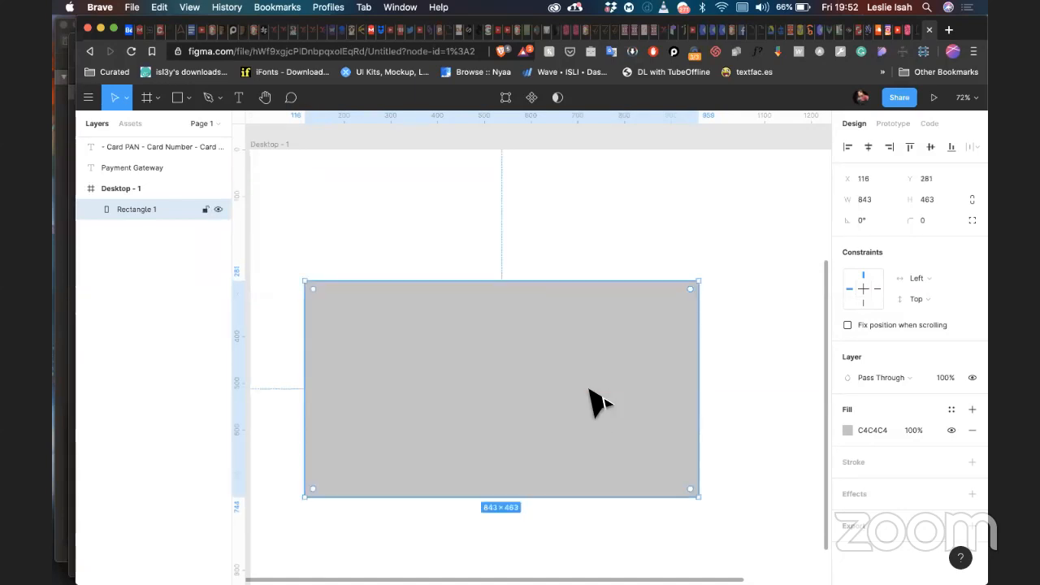
Step: Set the rectangle's corner radius to 12 and increase it further to 32
click(924, 220)
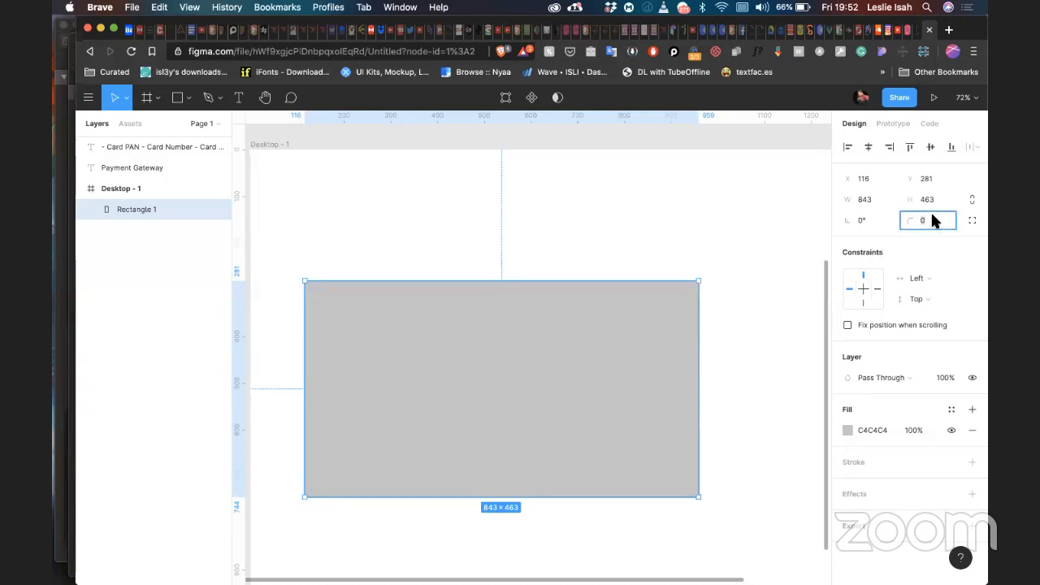
text(12)
key(Return)
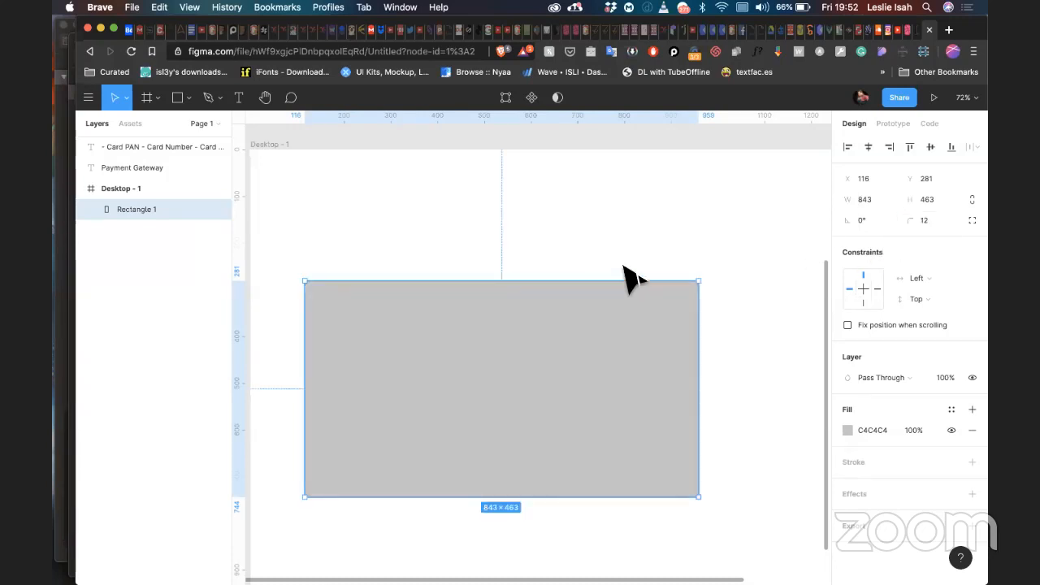
drag(687, 291, 685, 299)
click(746, 332)
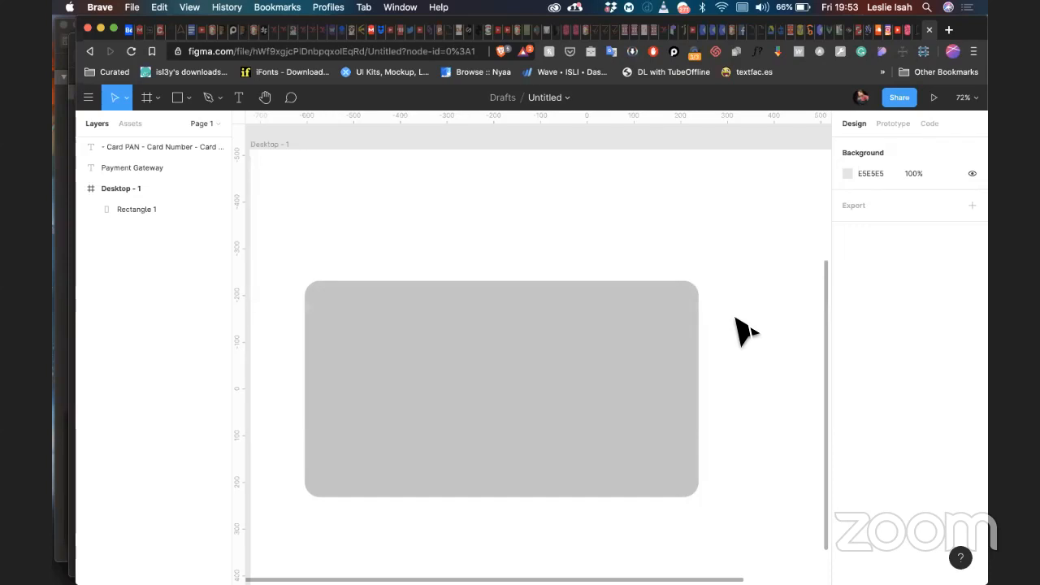
Step: Narrow the rounded rectangle to about 692 wide and place a copy of it to its right at X 871
click(488, 337)
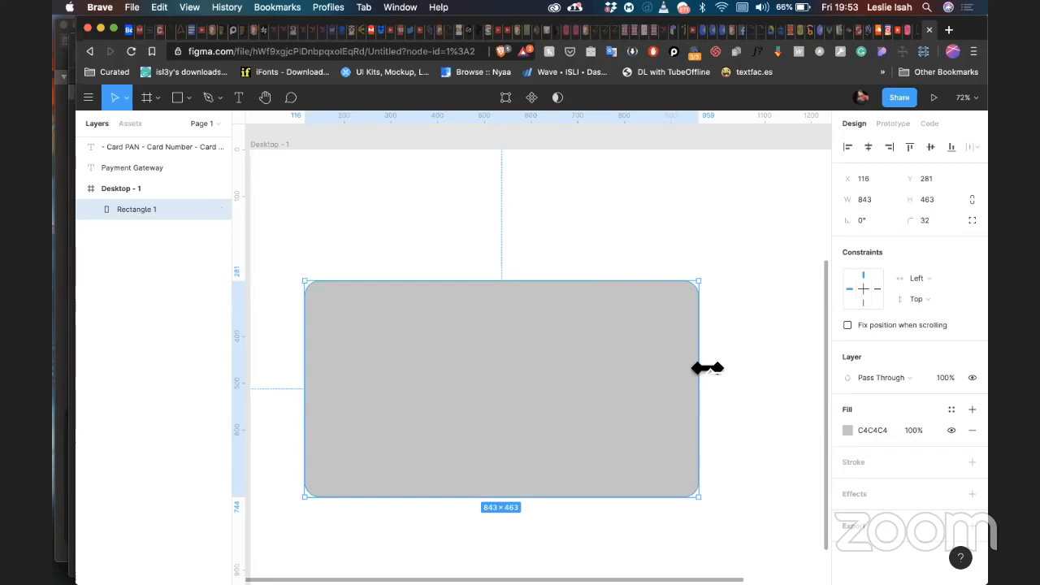
drag(701, 372, 632, 396)
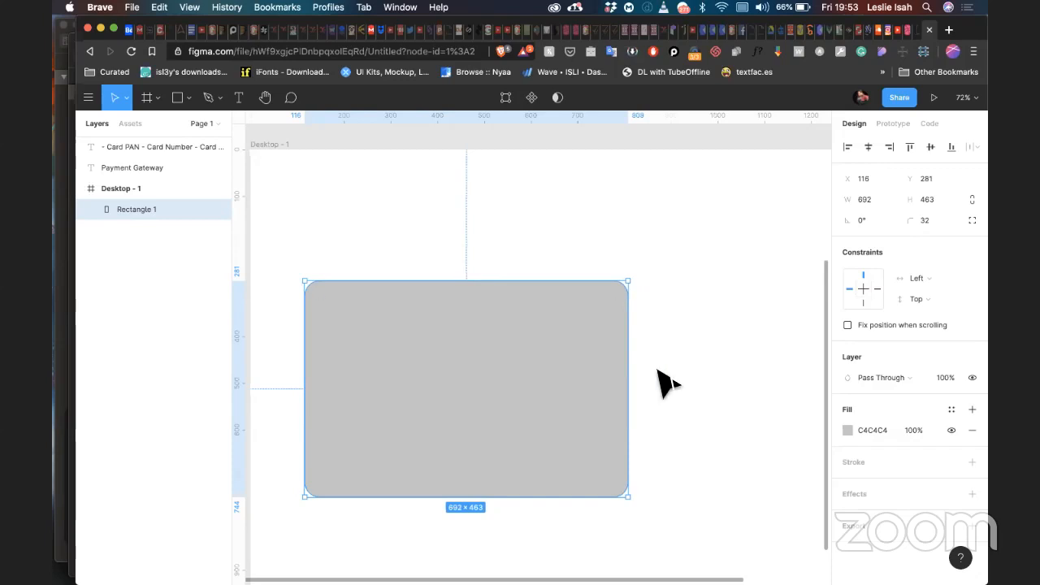
click(661, 379)
click(559, 364)
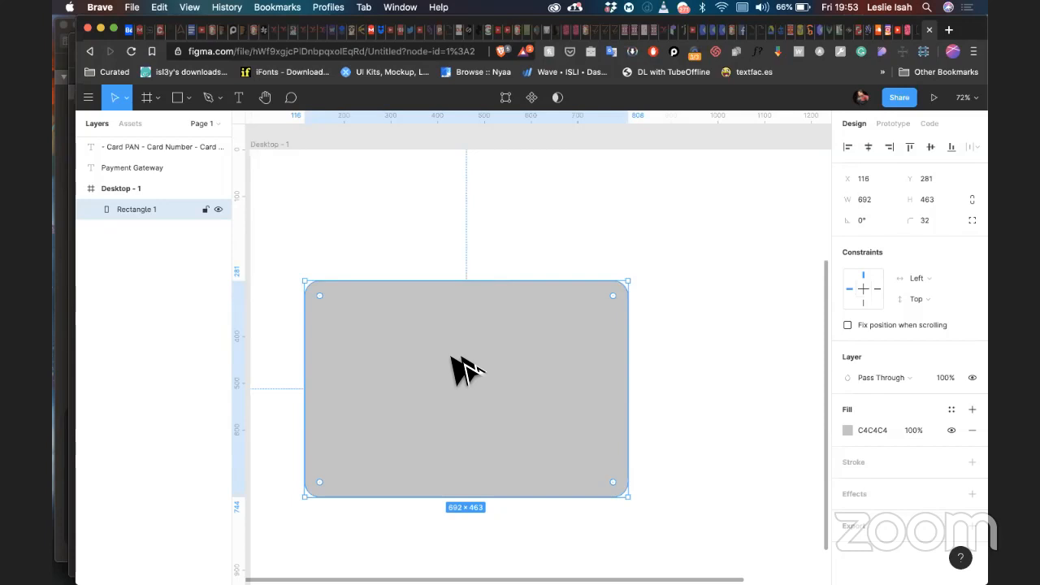
drag(463, 370, 813, 355)
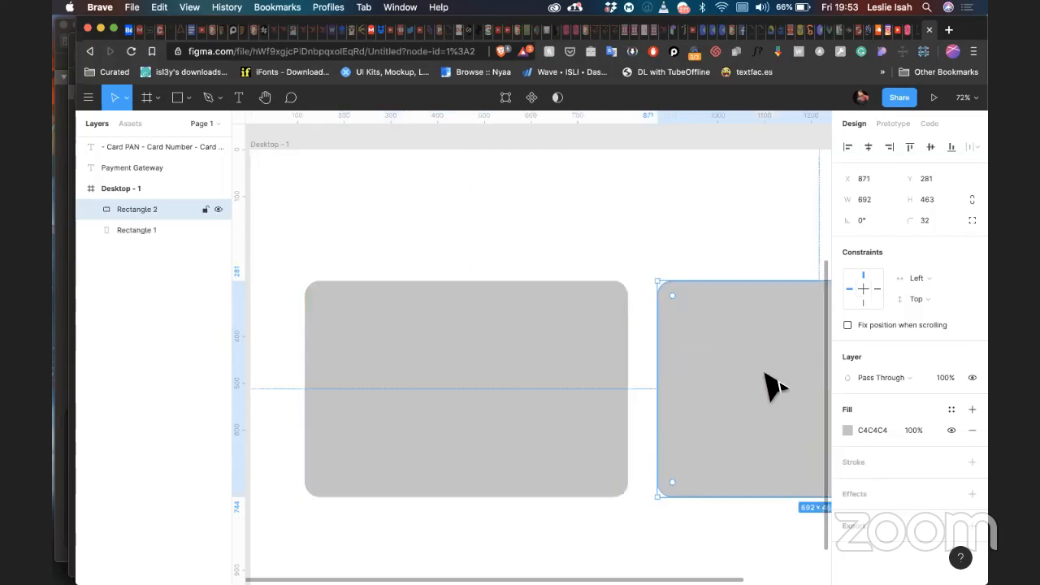
Step: Resize the first rounded rectangle to about 515×703 and move it up to Y 161
click(421, 385)
drag(467, 497, 474, 523)
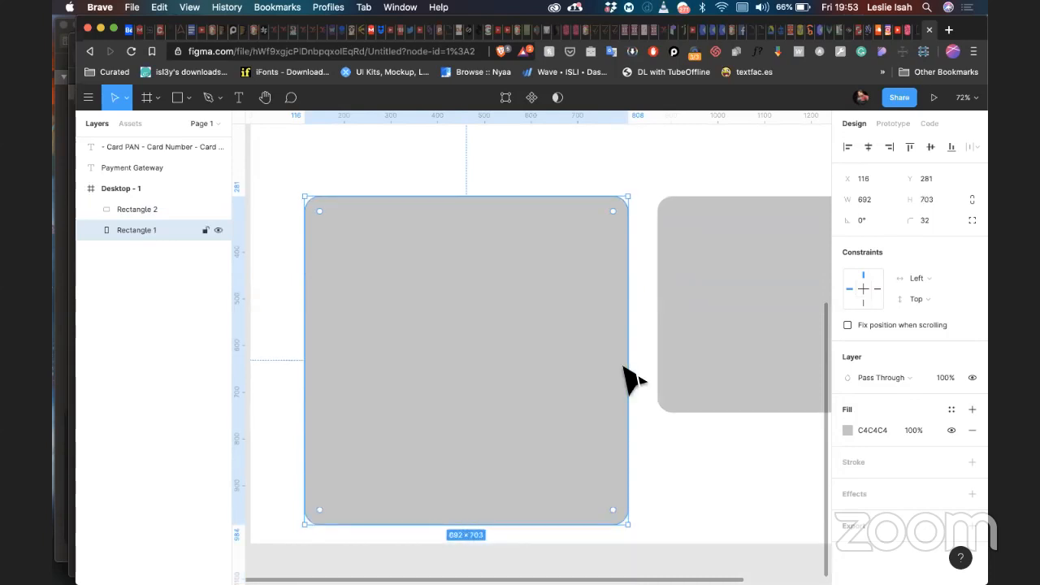
drag(622, 366, 539, 378)
scroll(474, 342, down, 2)
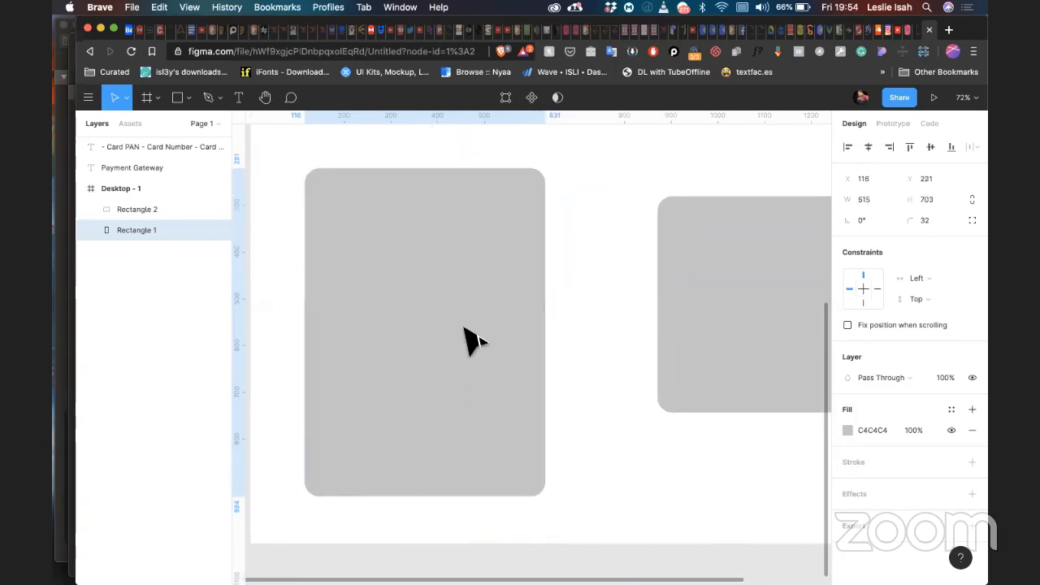
drag(467, 332, 463, 320)
click(599, 268)
click(464, 300)
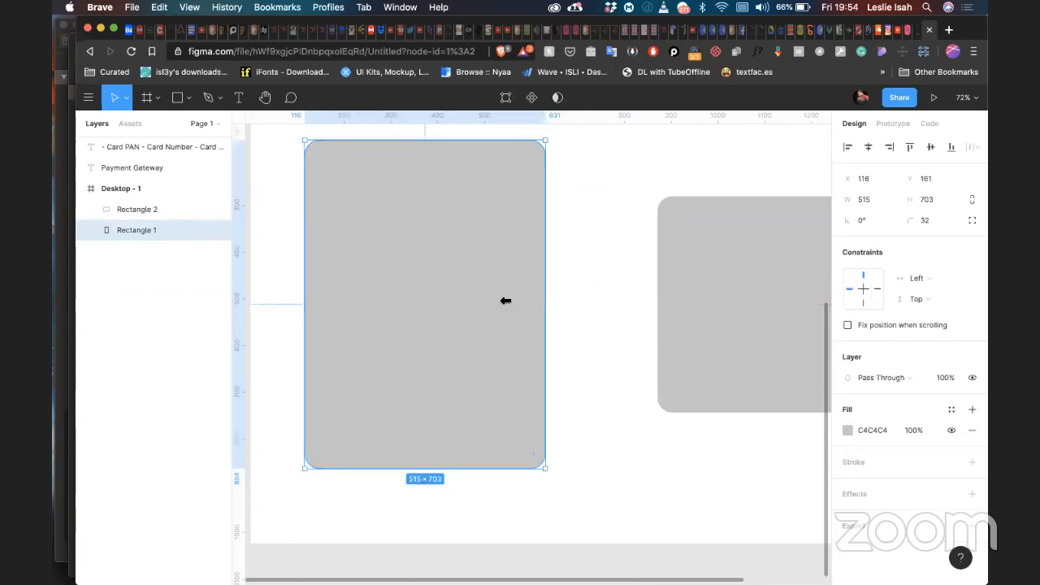
Step: Add a 1 px inside stroke in 000000 to the tall rounded rectangle and hide its grey fill
click(973, 463)
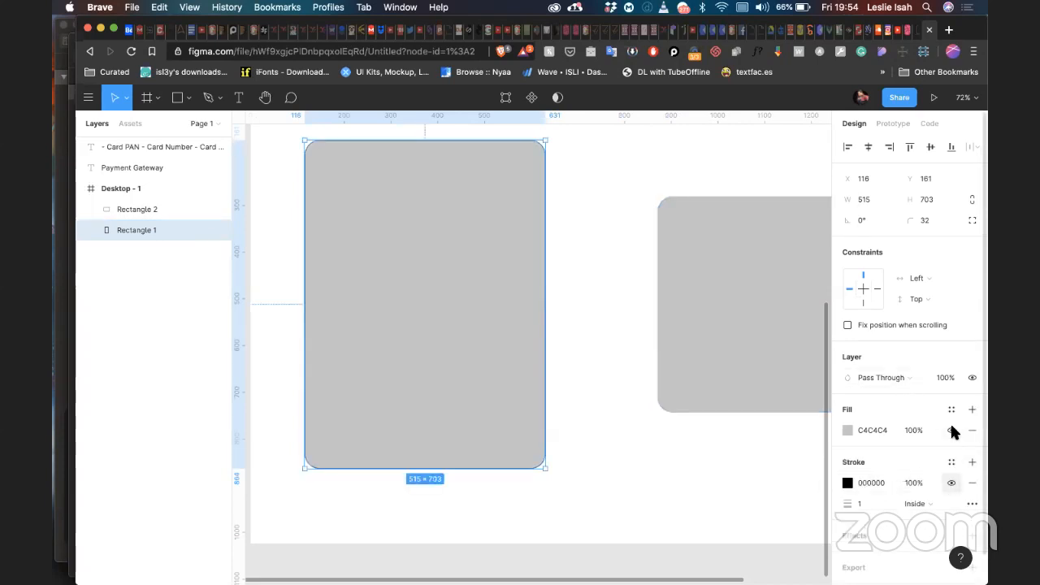
click(952, 430)
click(615, 355)
Step: Activate the Rectangle tool for drawing inside the Desktop - 1 frame
scroll(616, 356, up, 2)
scroll(615, 355, left, 1)
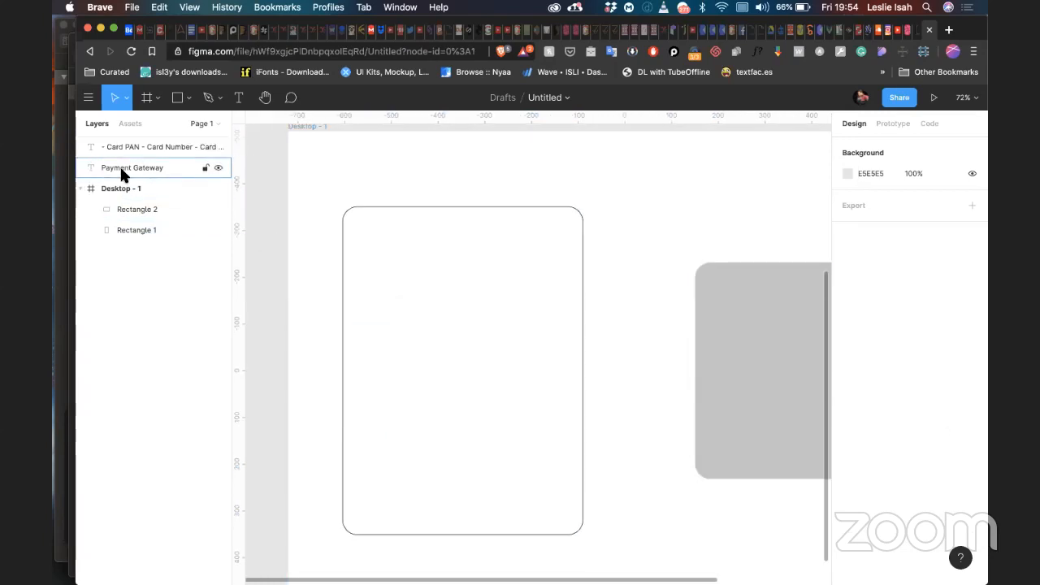
click(177, 98)
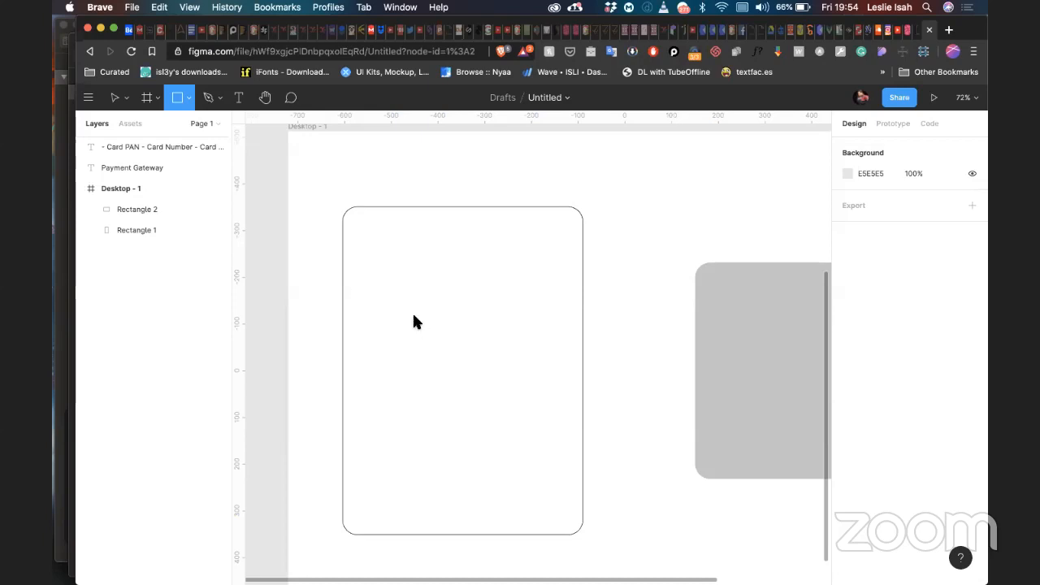
Step: Draw a rectangle about 444 × 64 inside the tall rounded outline and add the text "Card Number" at its upper edge
mouse_move(359, 288)
mouse_down()
mouse_move(464, 311)
mouse_move(568, 318)
mouse_up()
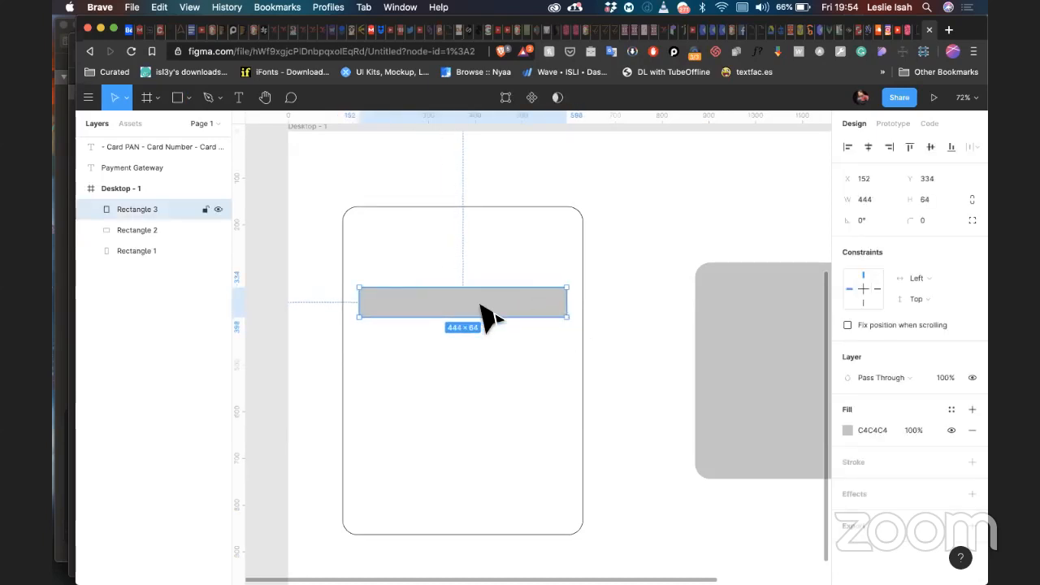
key(t)
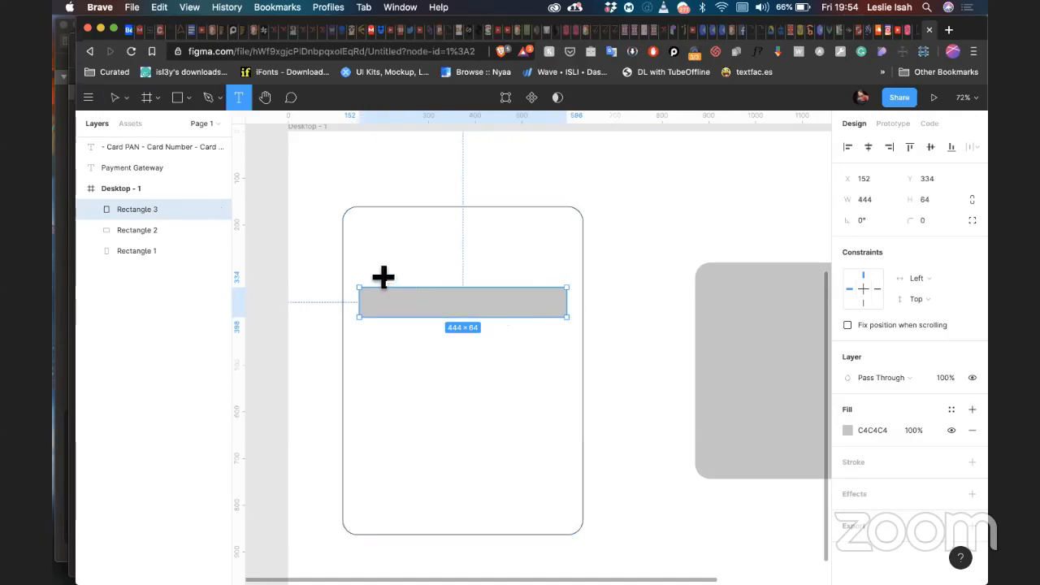
click(381, 276)
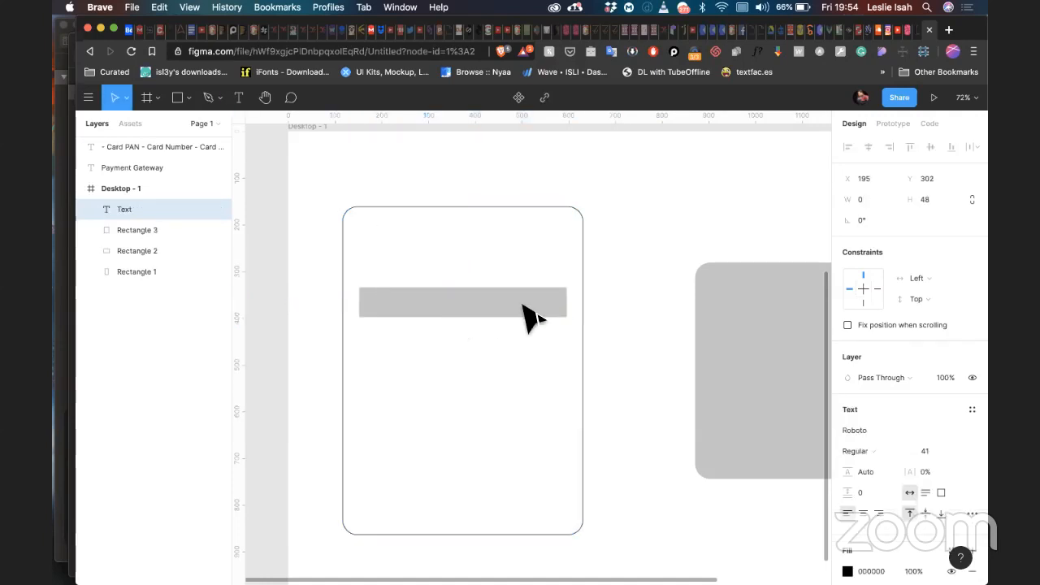
text(Card)
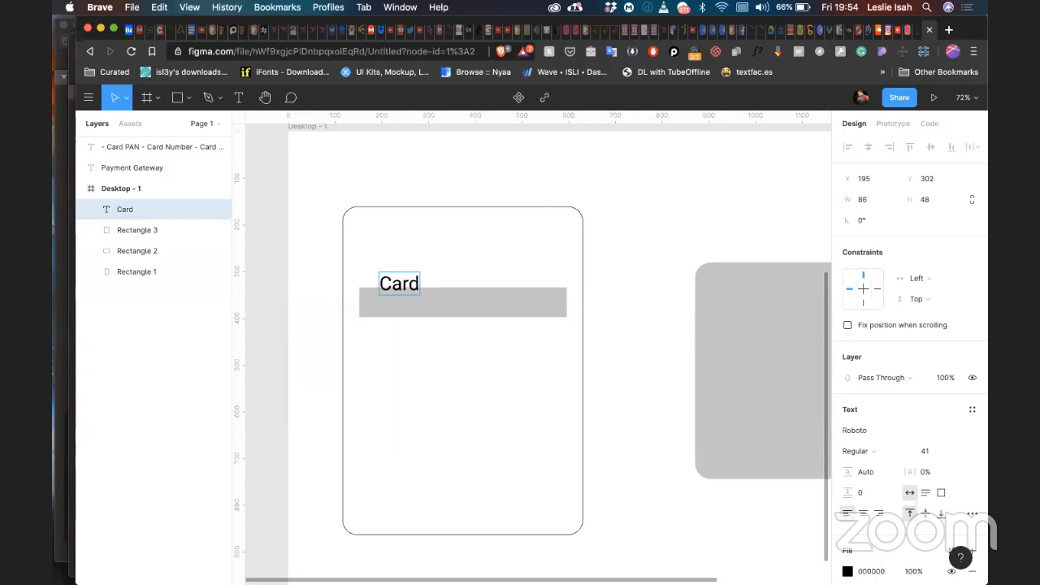
text( Number)
key(Escape)
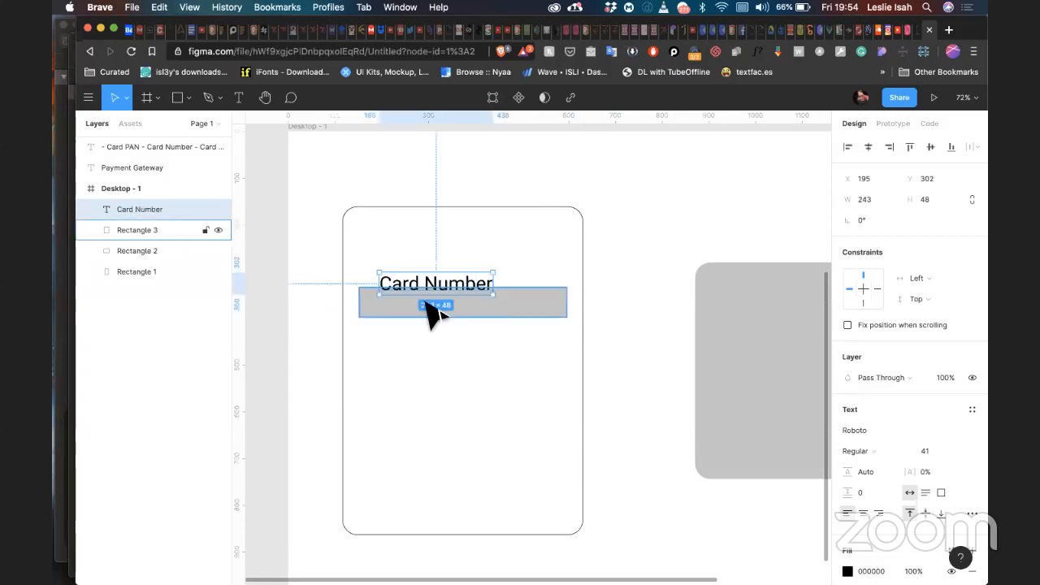
Step: Set the "Card Number" label's font size to 17 and align it with the left edge of the rectangle below
click(925, 451)
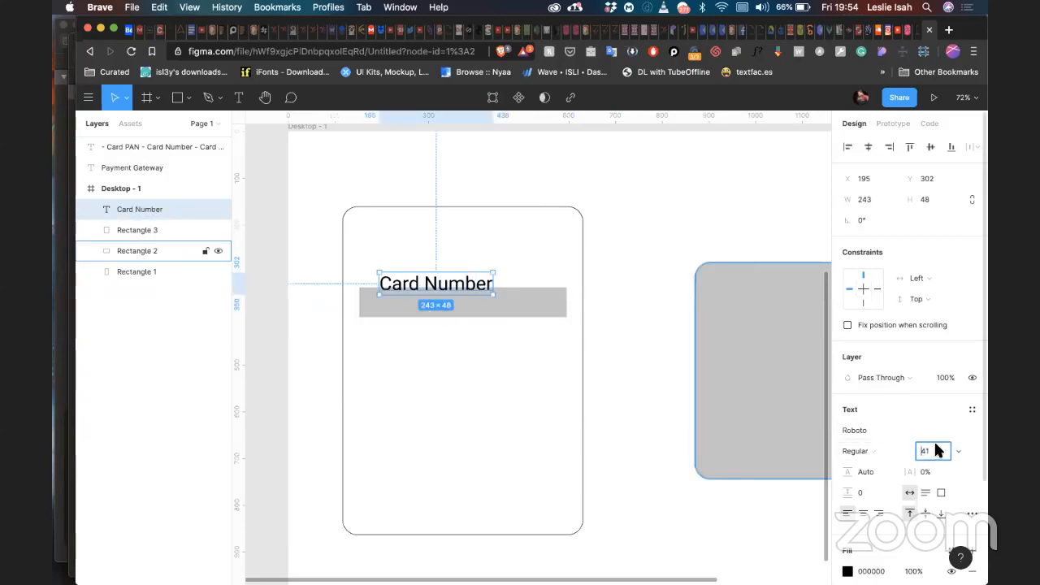
text(21)
key(Return)
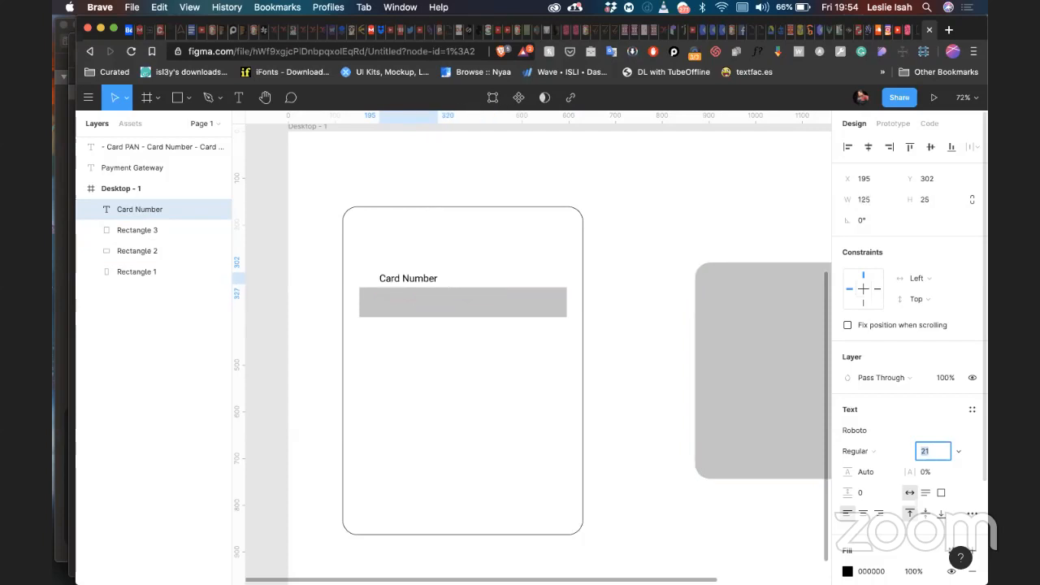
key(Down)
key(Down)
key(Down)
key(Down)
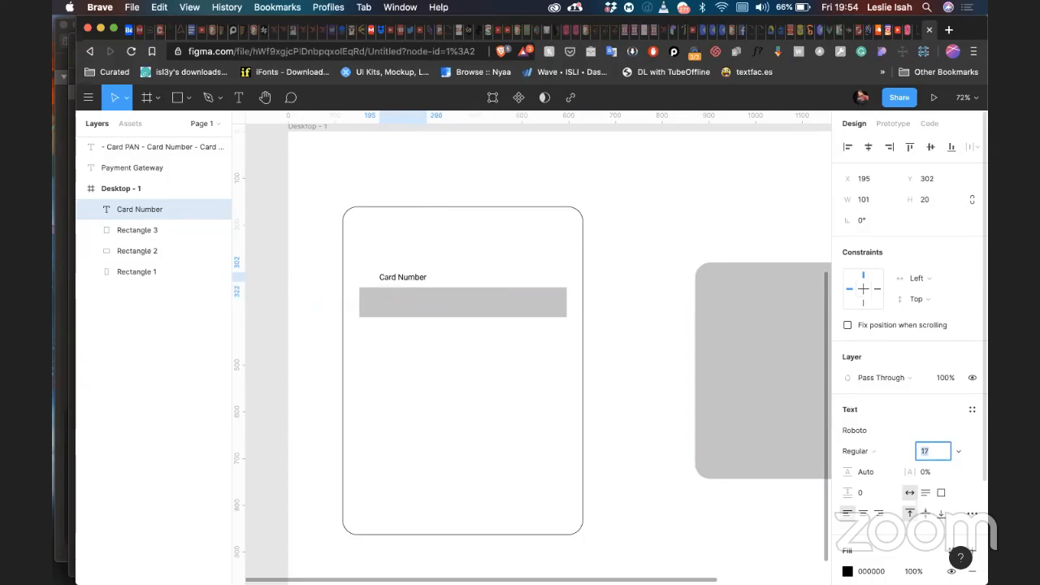
key(Return)
drag(401, 276, 382, 277)
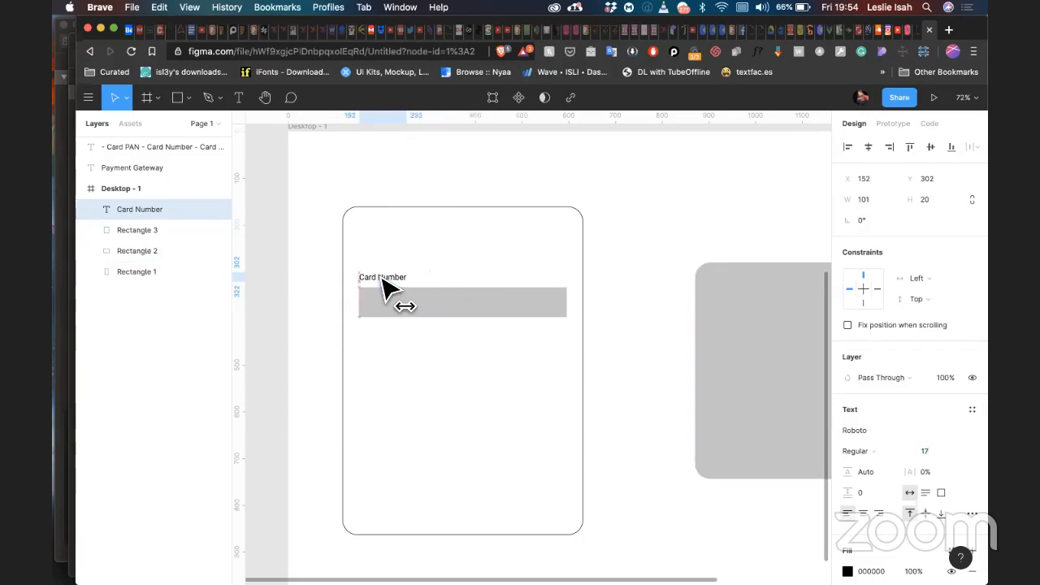
Step: Copy the tall rounded outline's properties and paste them onto the grey rectangle under the "Card Number" label
click(586, 302)
right_click(580, 335)
mouse_move(696, 571)
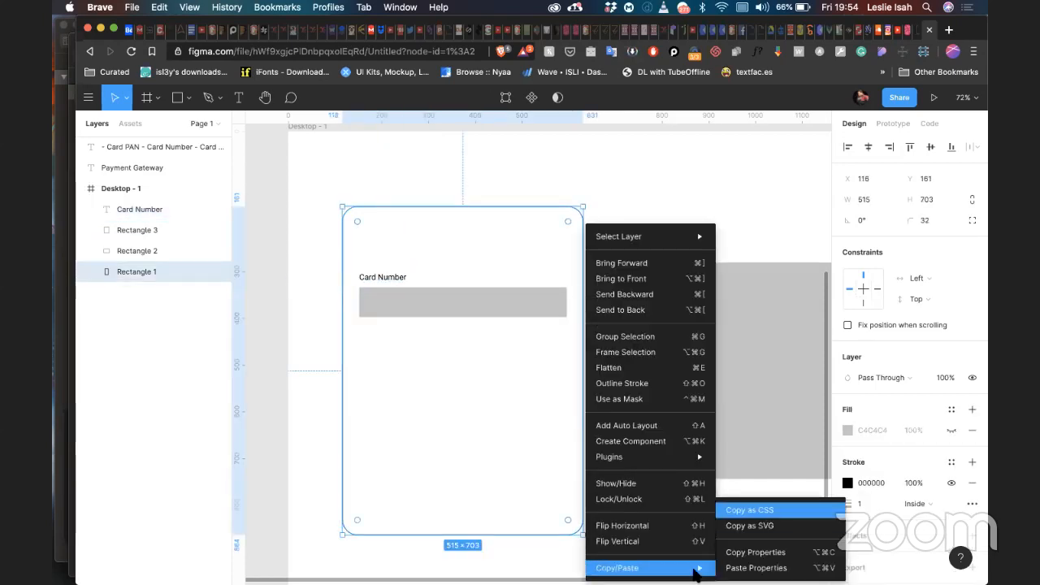
click(755, 552)
click(480, 297)
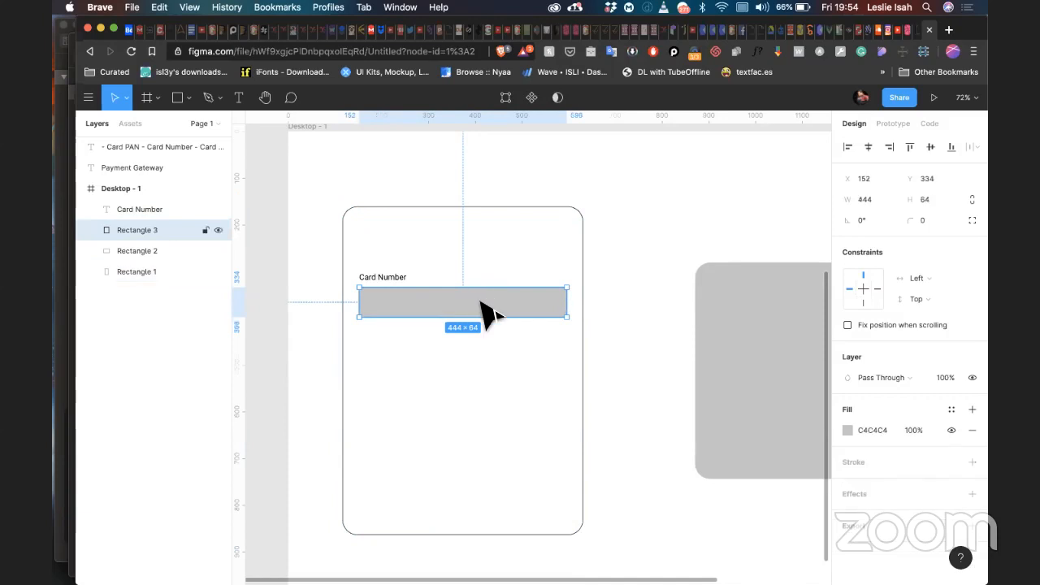
right_click(483, 305)
mouse_move(569, 568)
click(628, 568)
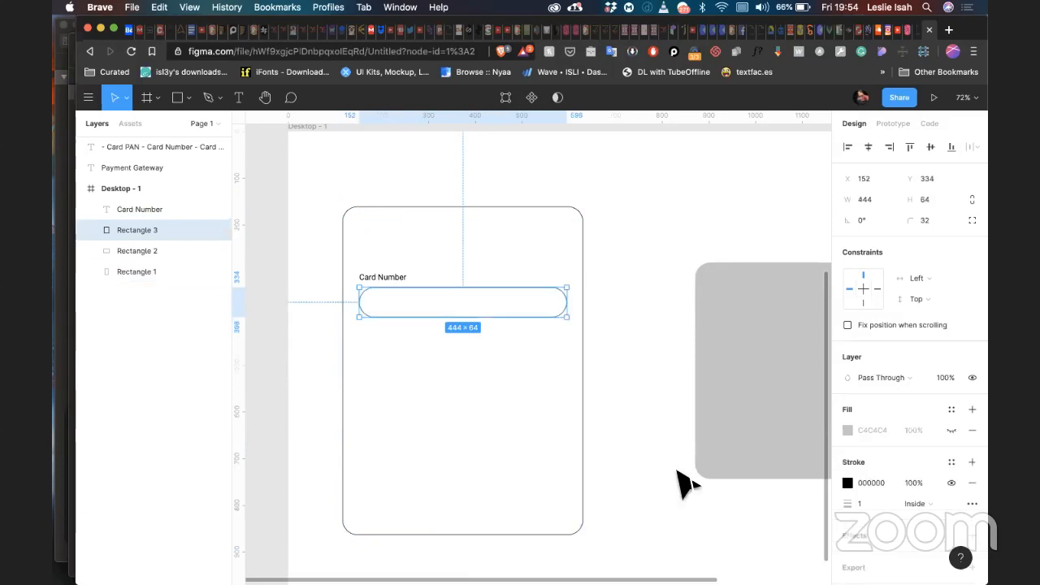
click(622, 285)
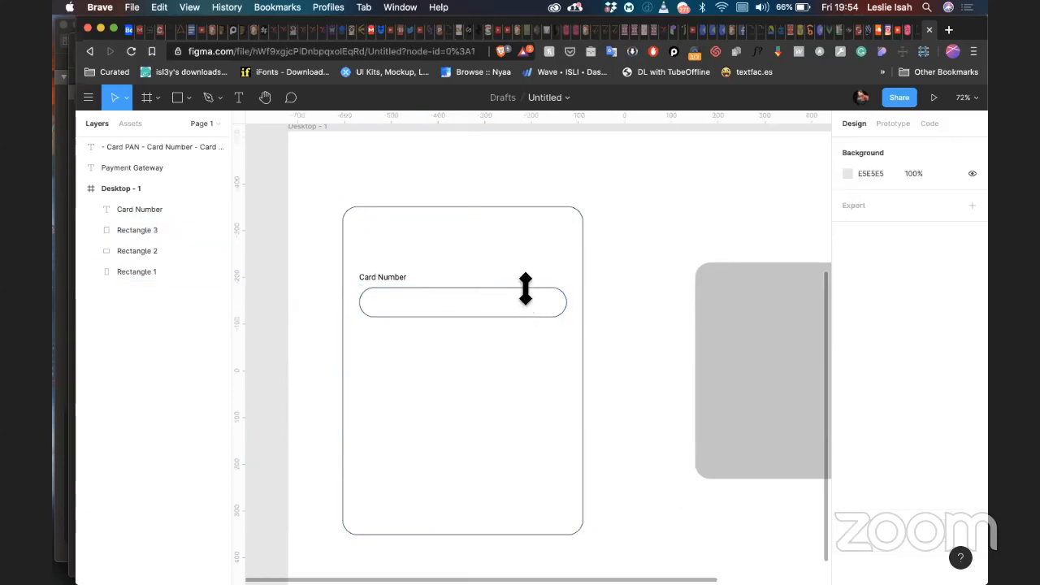
Step: Reduce the corner radius of the rectangle under the "Card Number" label to 8
click(524, 291)
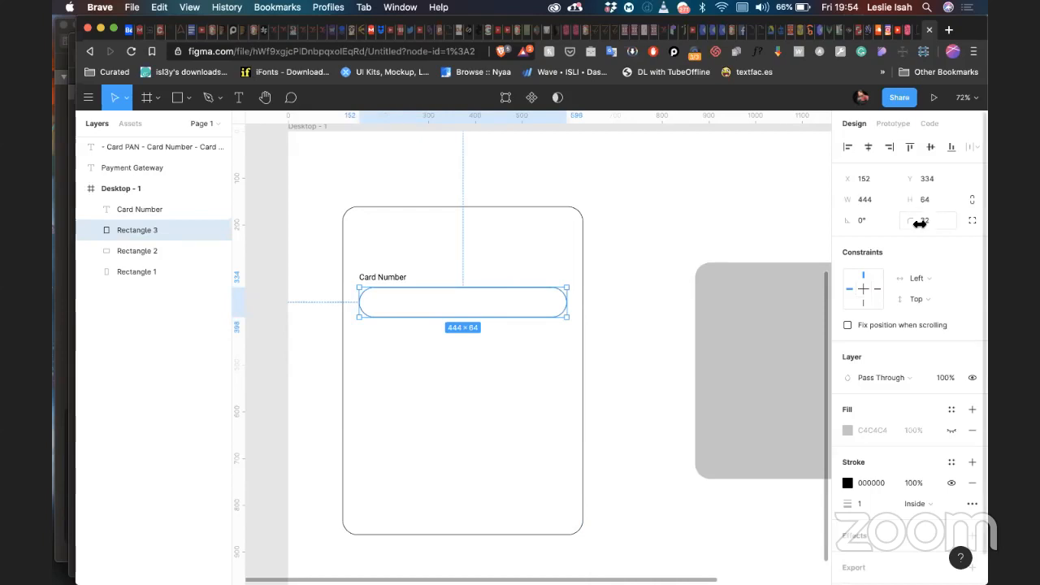
drag(919, 223, 600, 259)
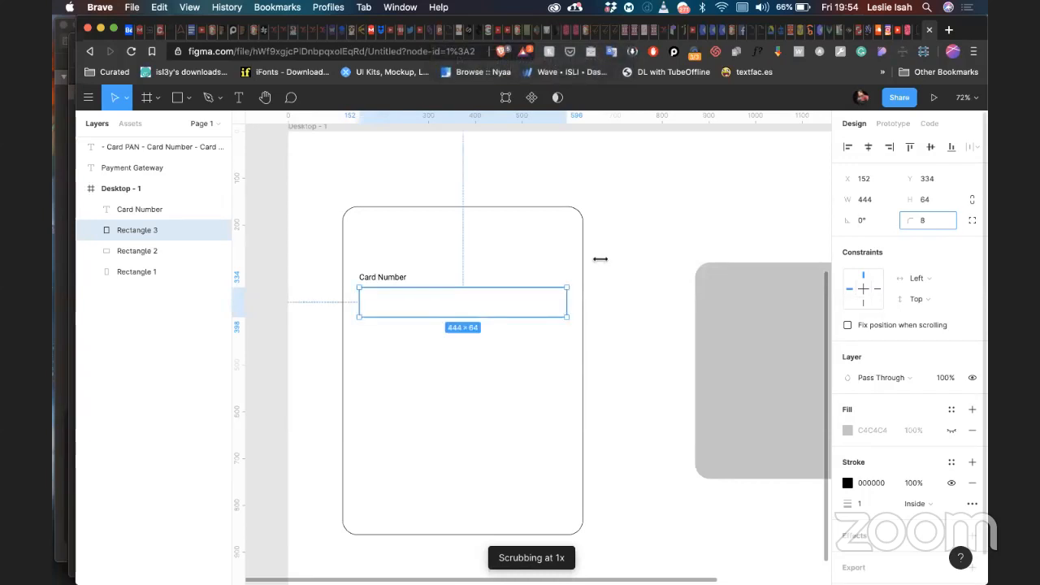
click(690, 247)
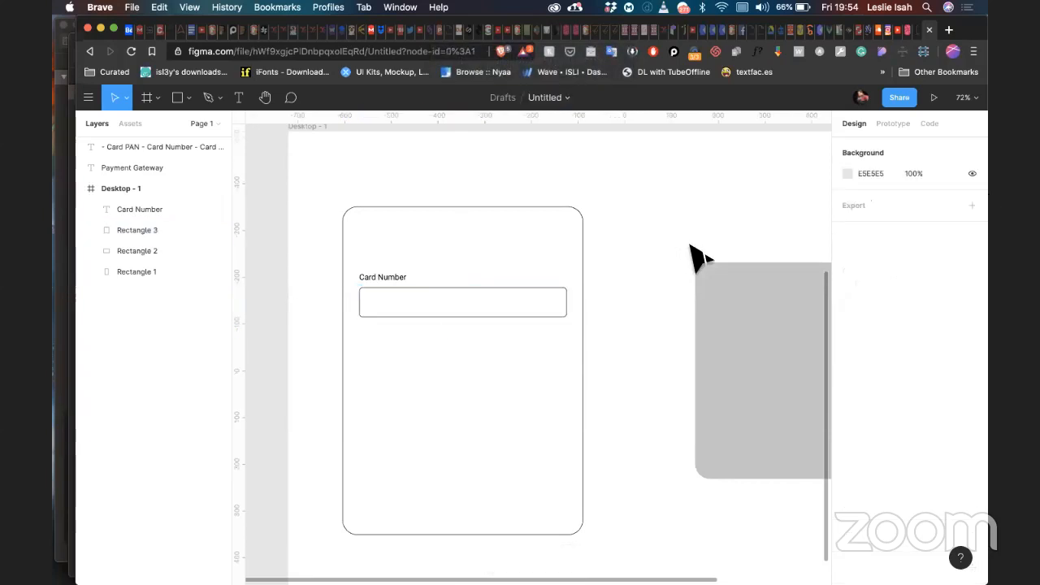
Step: Undo the corner radius change and the pasted properties on the rectangle under the "Card Number" label
key(super+z)
key(super+z)
click(642, 309)
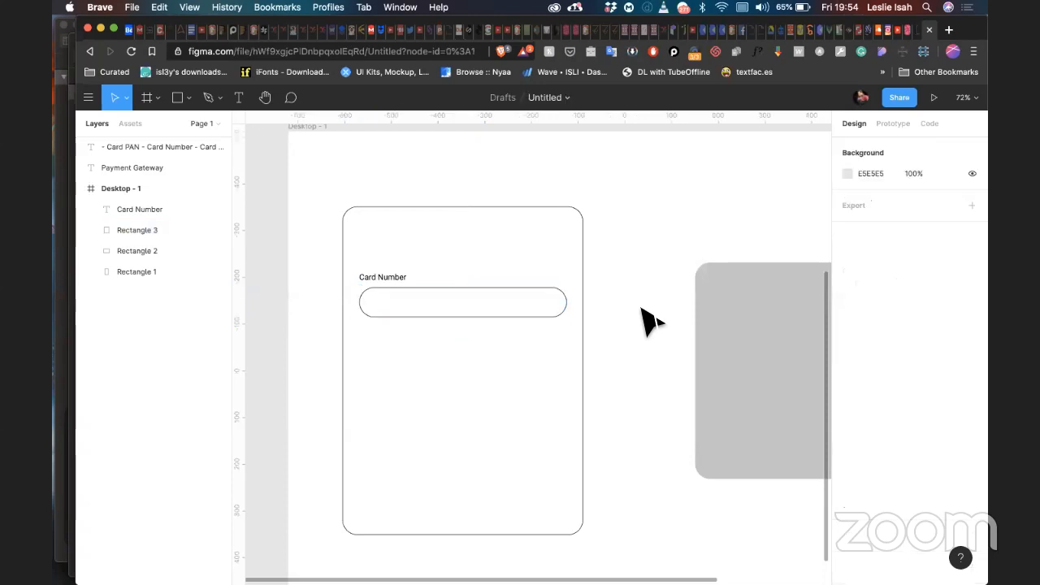
click(587, 309)
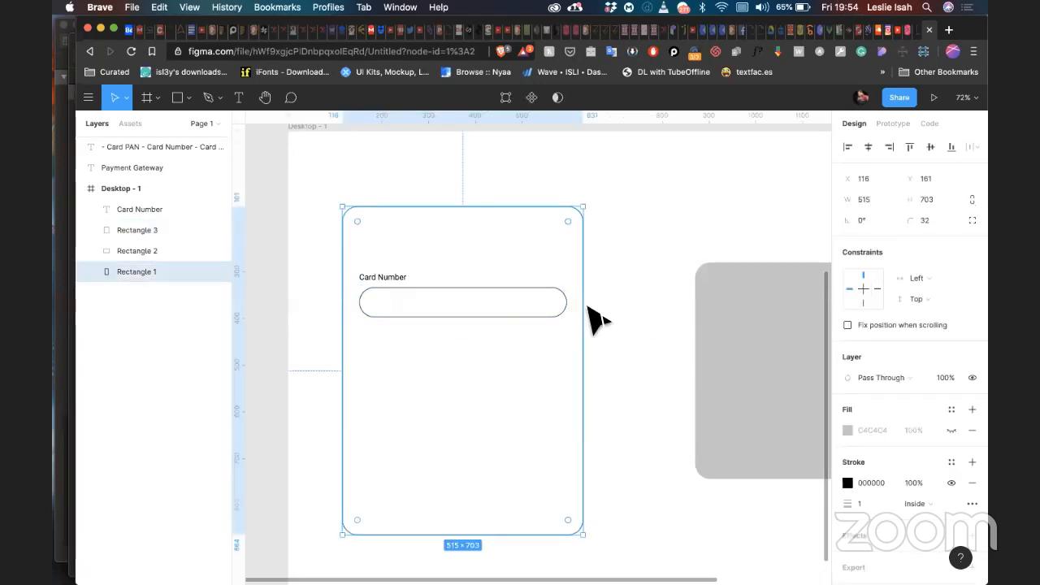
key(super+z)
key(super+z)
key(super+z)
key(super+z)
key(super+z)
key(super+z)
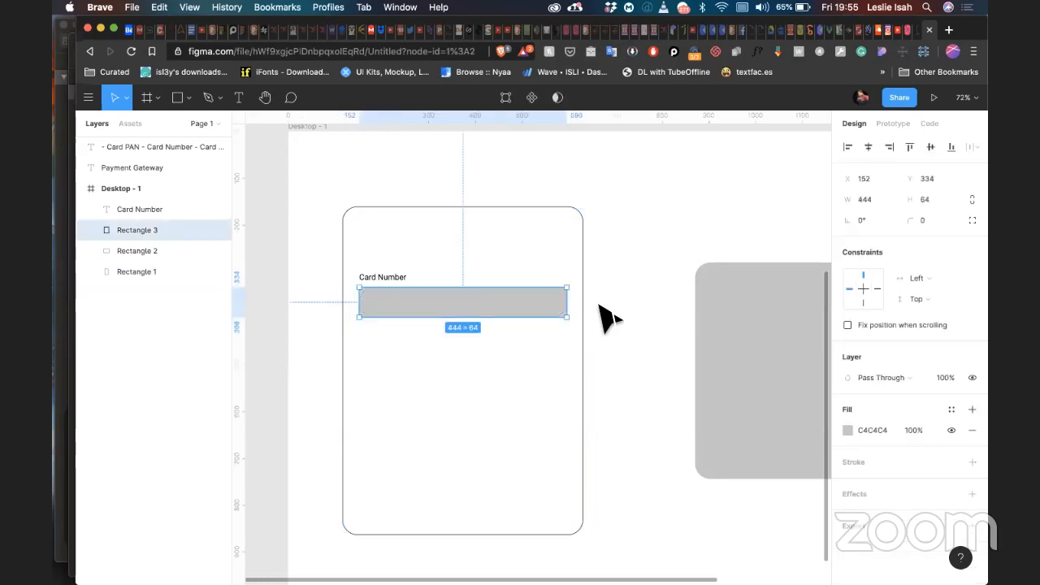
click(642, 303)
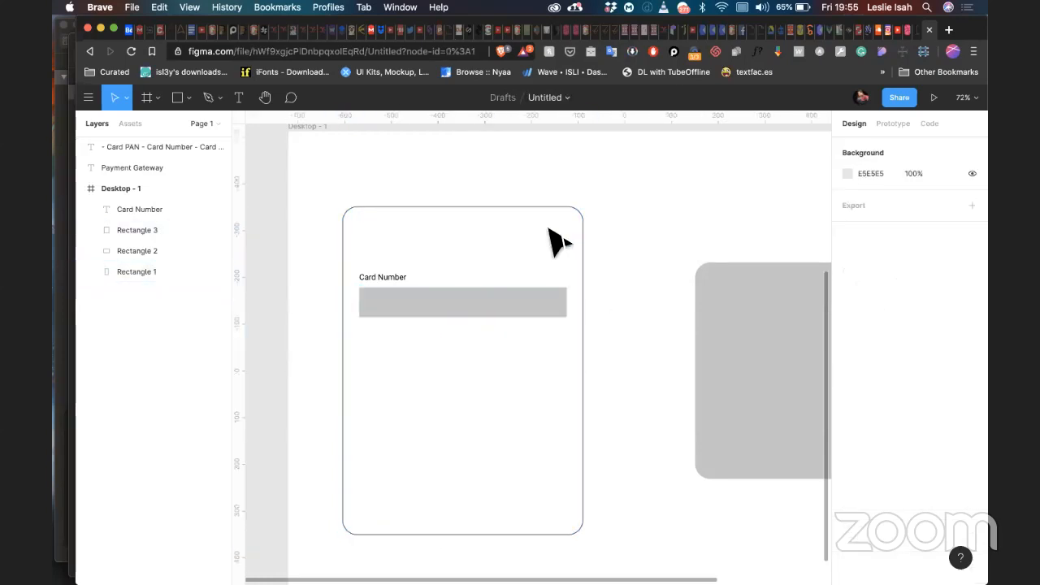
Step: Transfer the tall rounded outline's properties to the grey card number rectangle by copying and pasting its properties
click(588, 214)
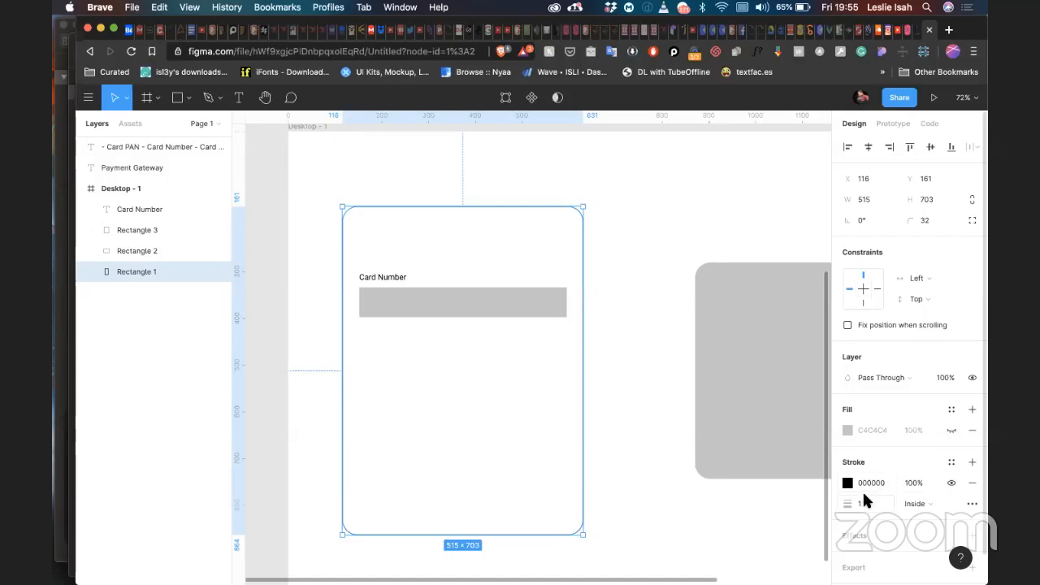
click(531, 308)
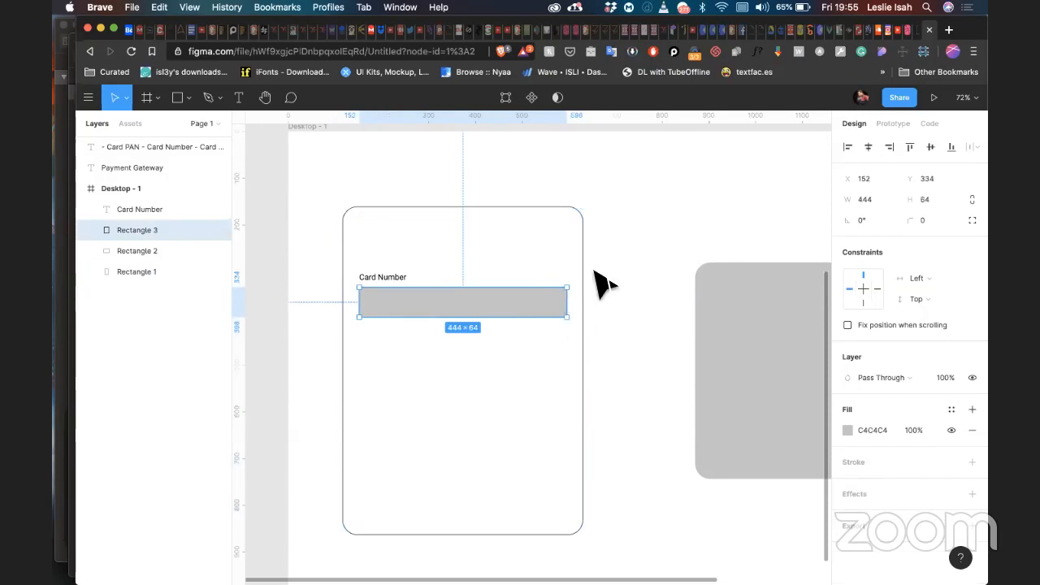
click(585, 285)
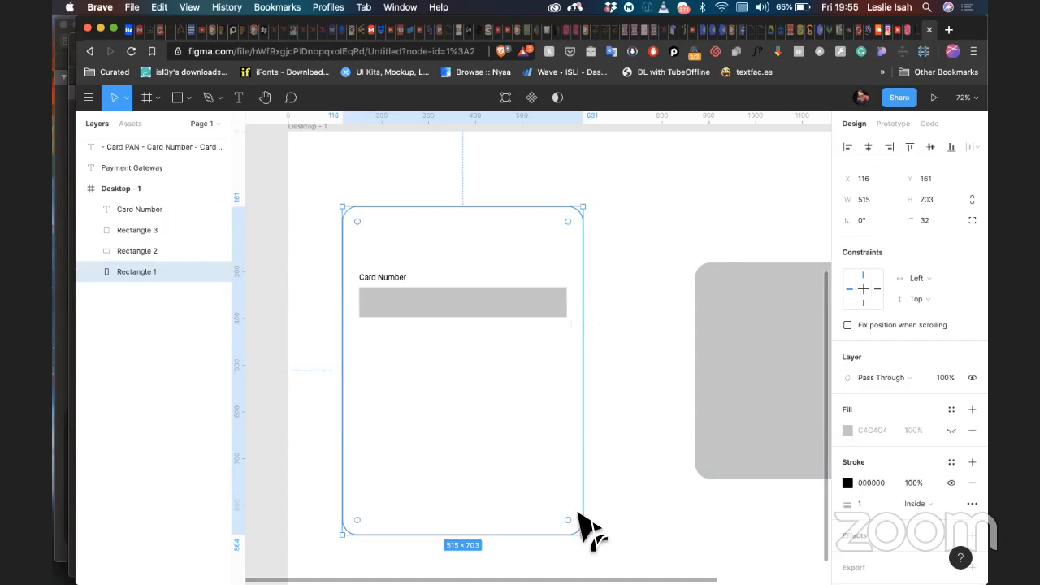
right_click(582, 517)
mouse_move(638, 228)
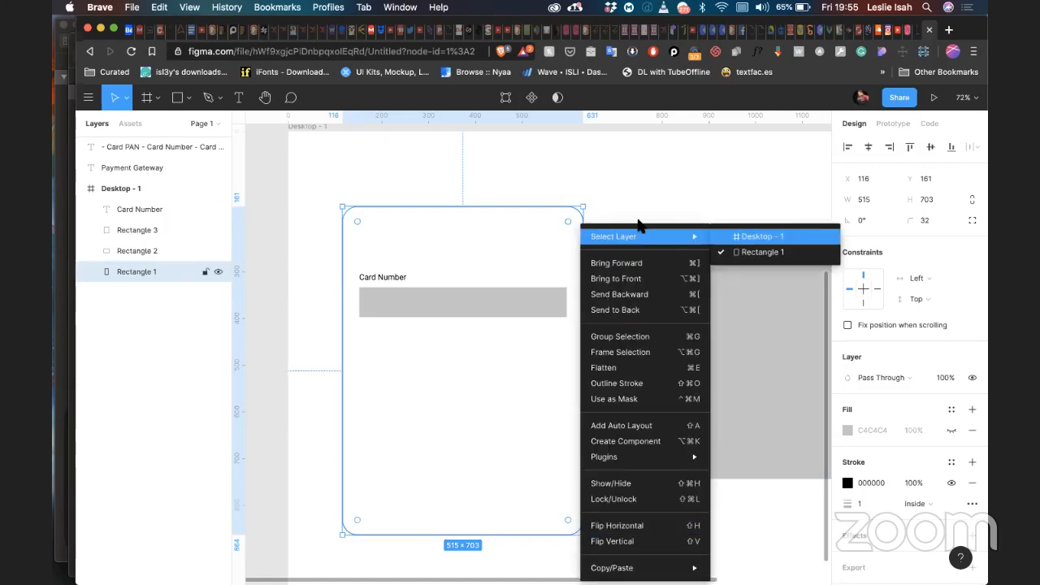
mouse_move(663, 569)
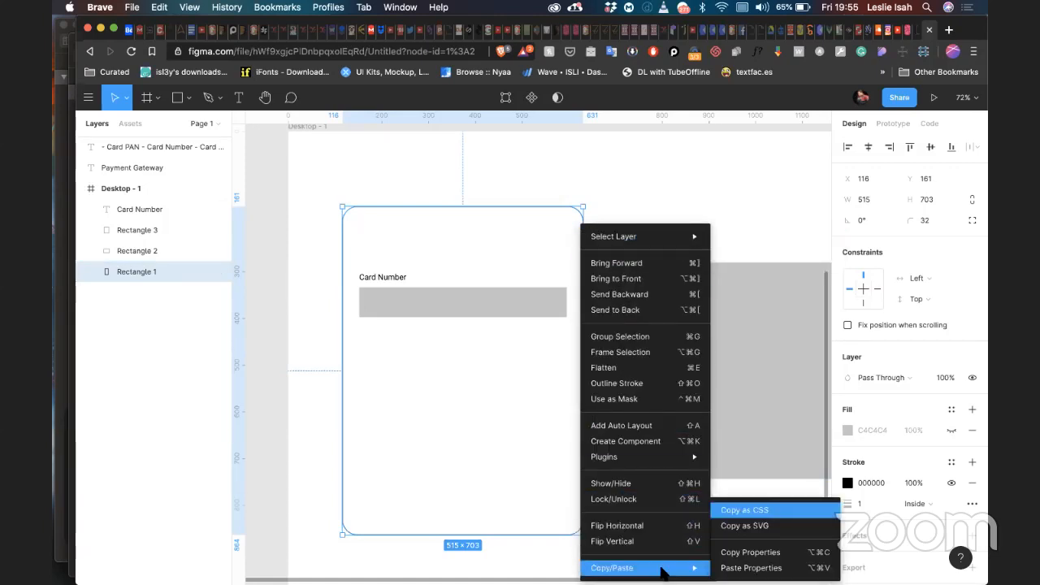
click(746, 554)
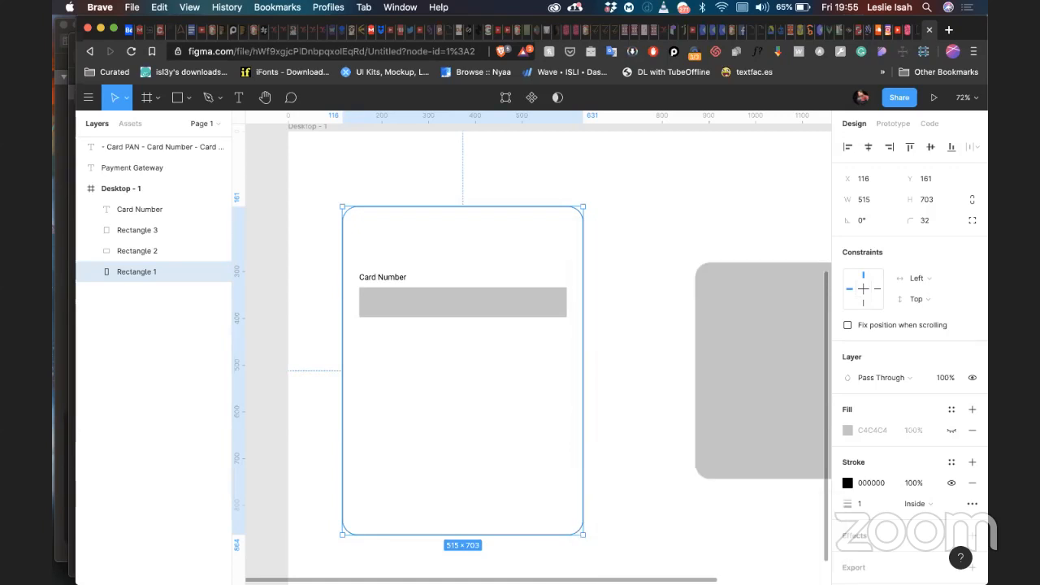
click(529, 315)
right_click(528, 315)
mouse_move(585, 567)
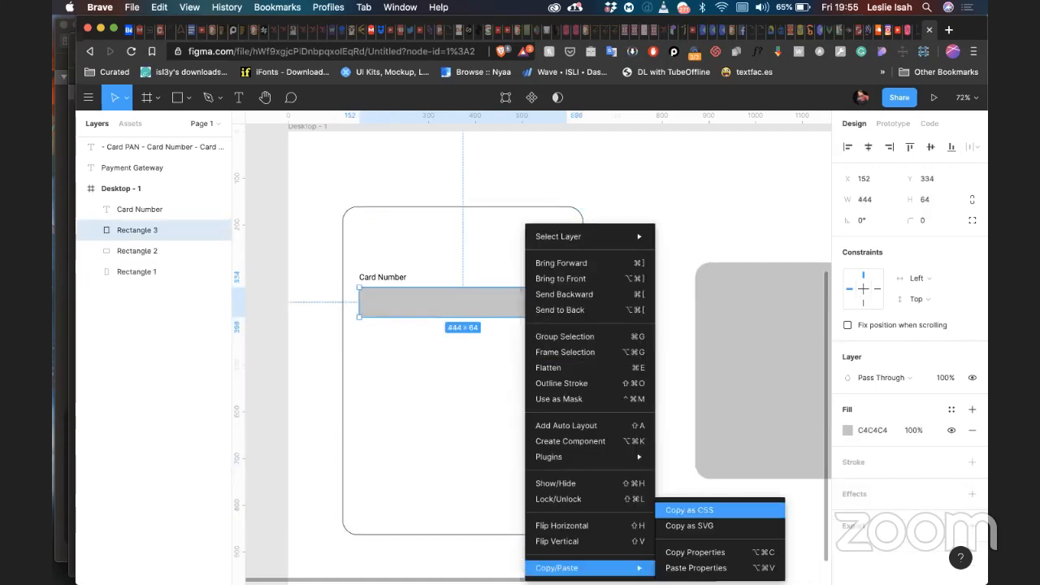
click(695, 567)
click(634, 301)
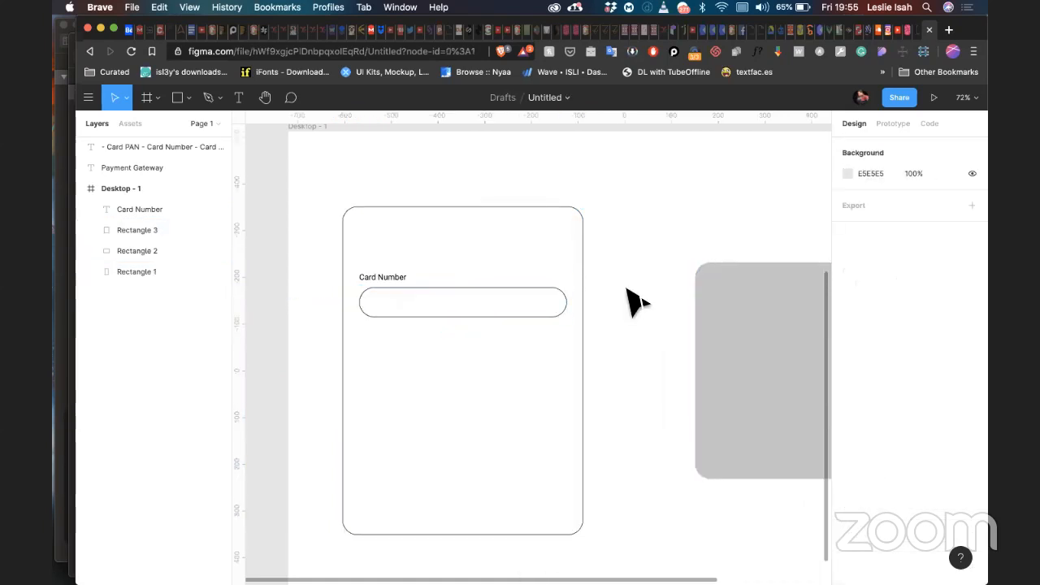
Step: Set the corner radius of the card number input field to 7
click(511, 296)
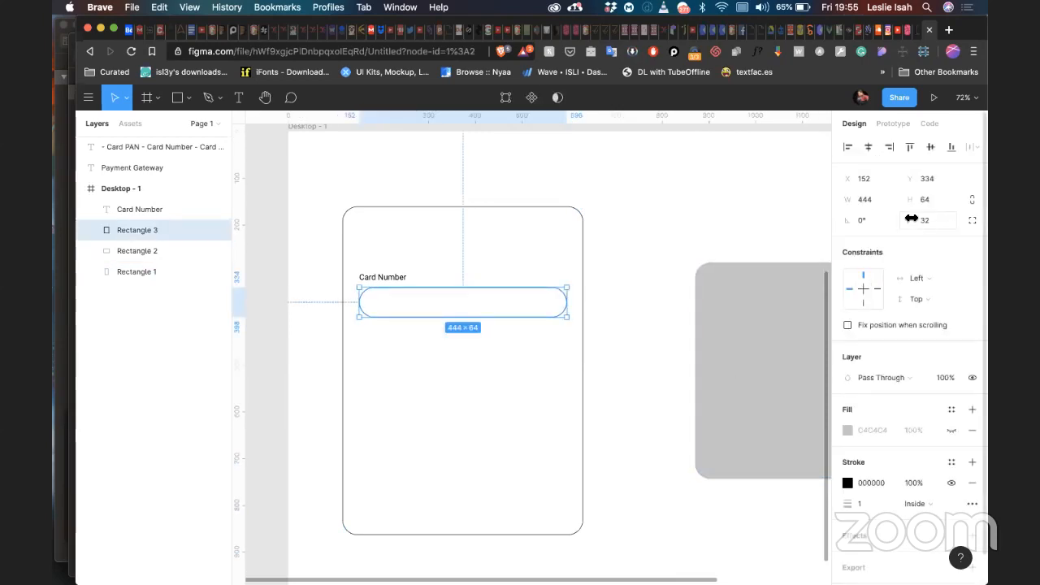
click(911, 220)
drag(908, 220, 597, 281)
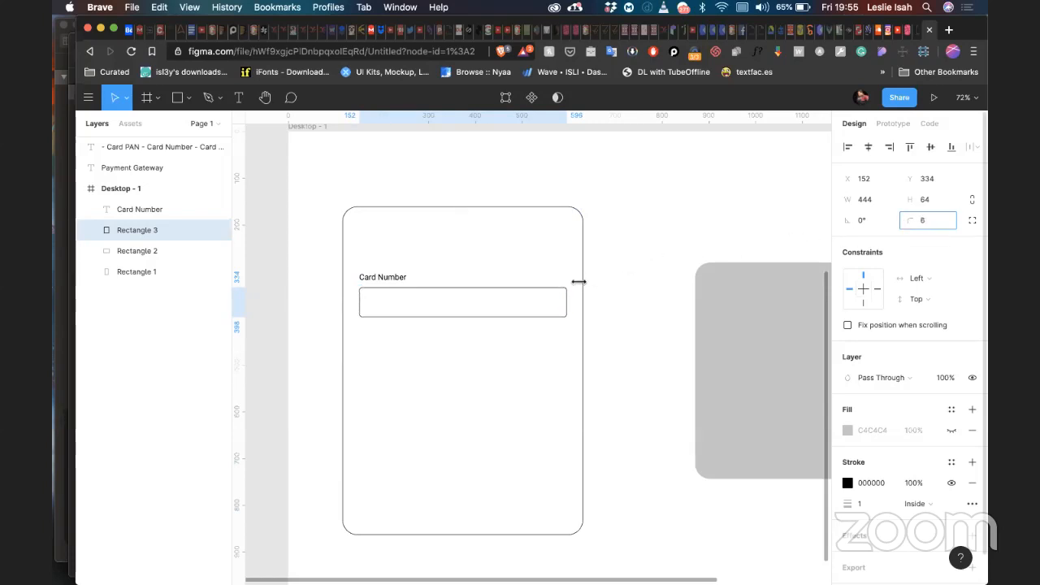
drag(588, 280, 589, 281)
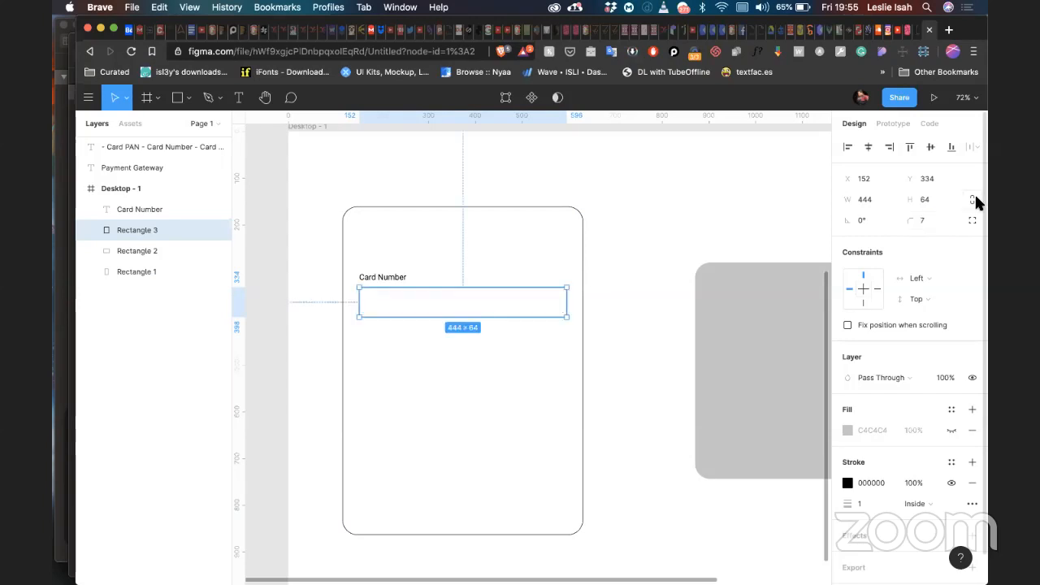
click(768, 246)
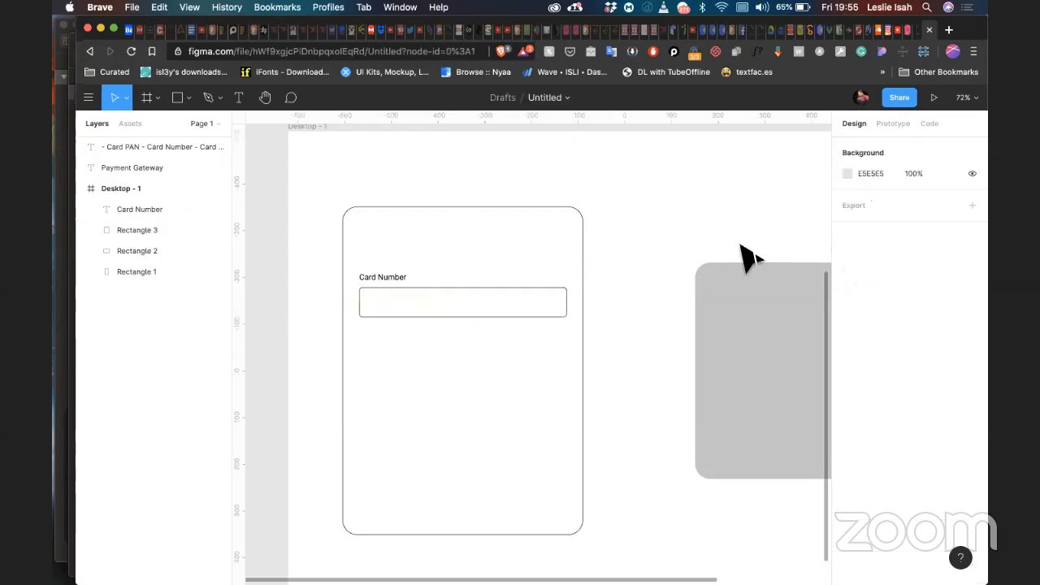
Step: Duplicate the "Card Number" label together with its input field and place the copy directly below, aligned with the original
click(552, 297)
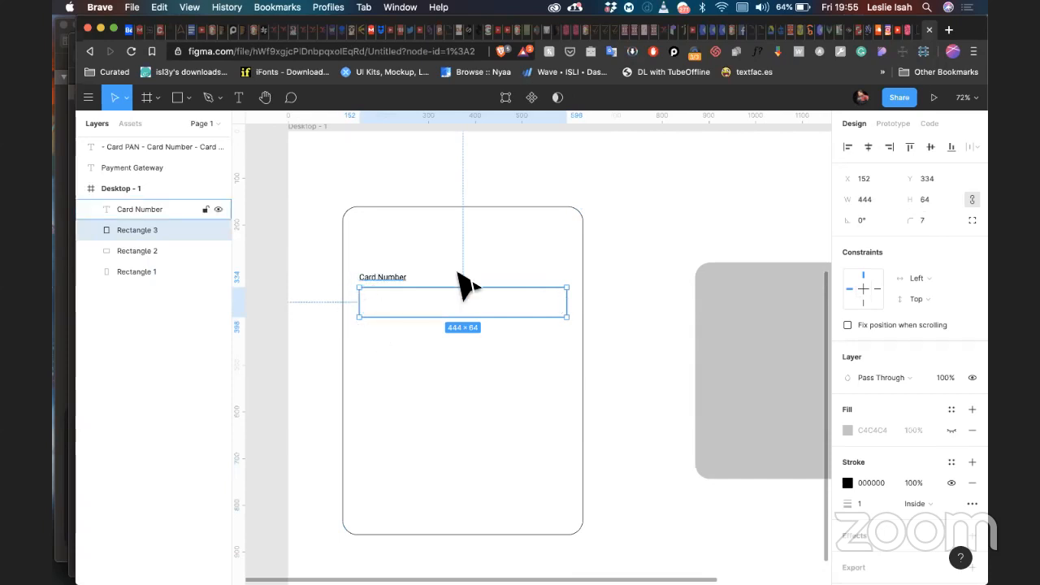
shift+click(400, 281)
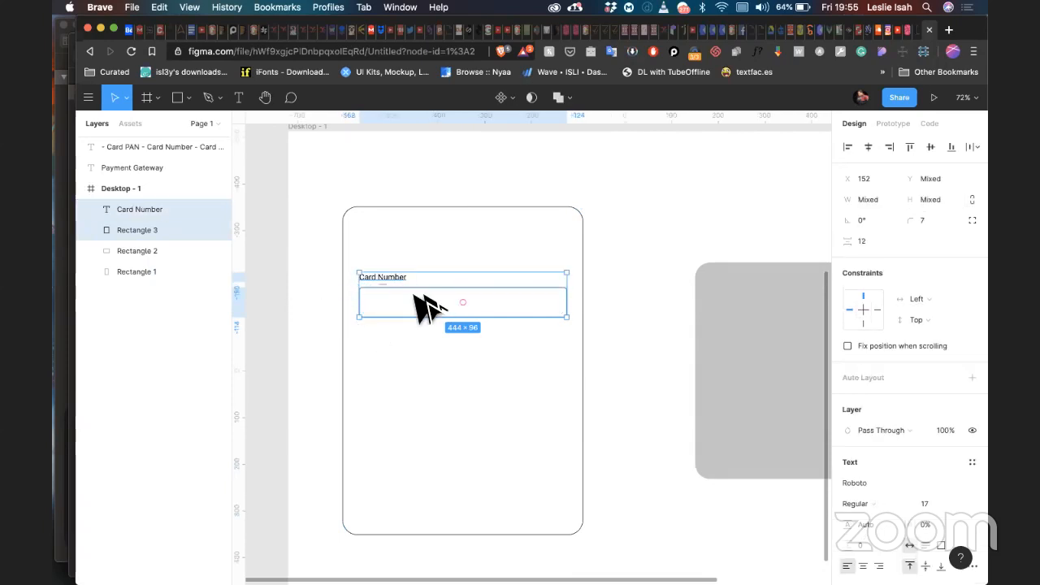
drag(439, 302, 443, 360)
click(597, 362)
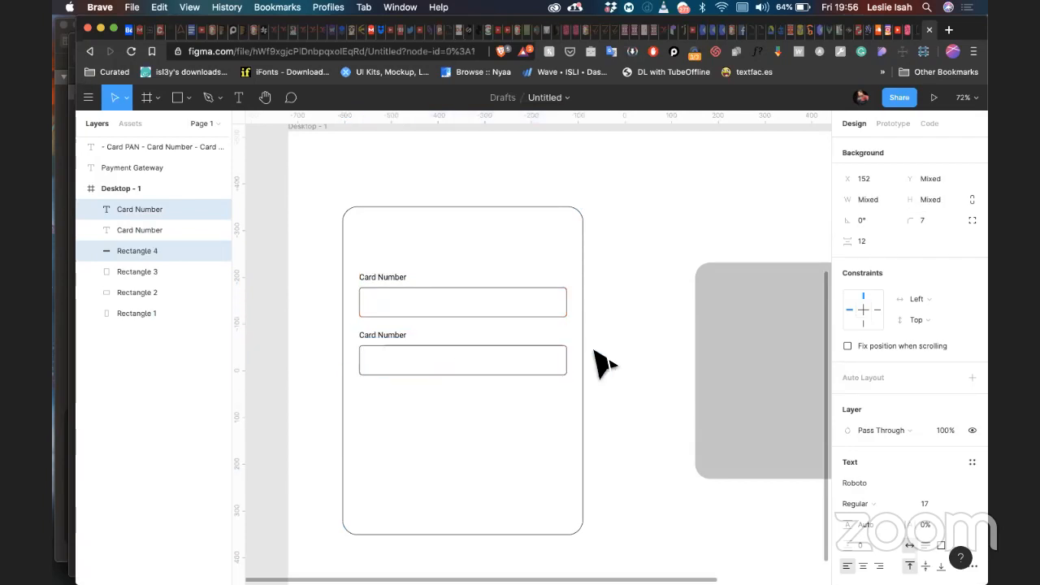
Step: Review the list of required card details above the Desktop - 1 frame
scroll(601, 358, up, 5)
scroll(601, 357, up, 3)
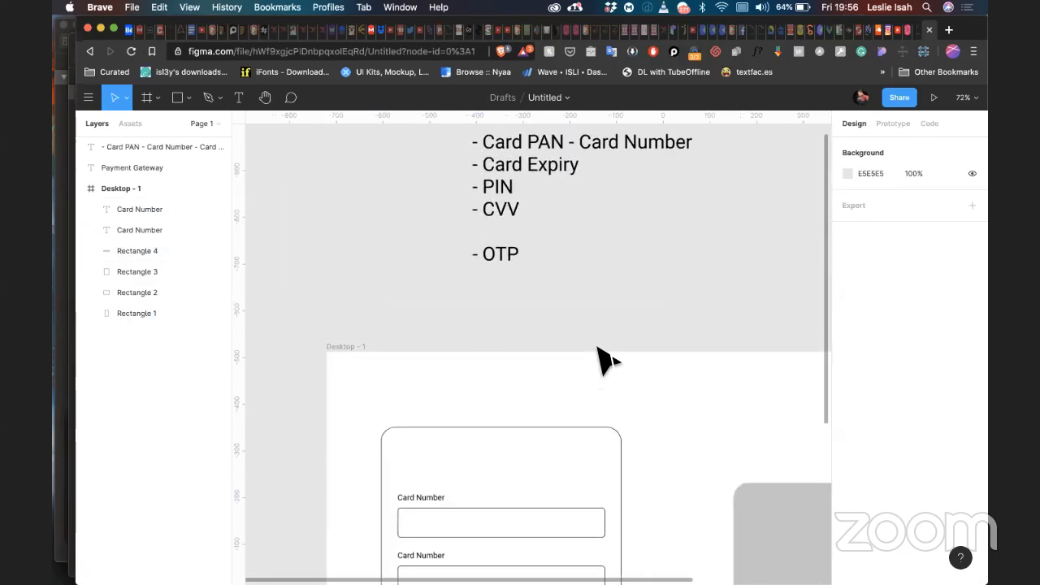
scroll(602, 358, down, 5)
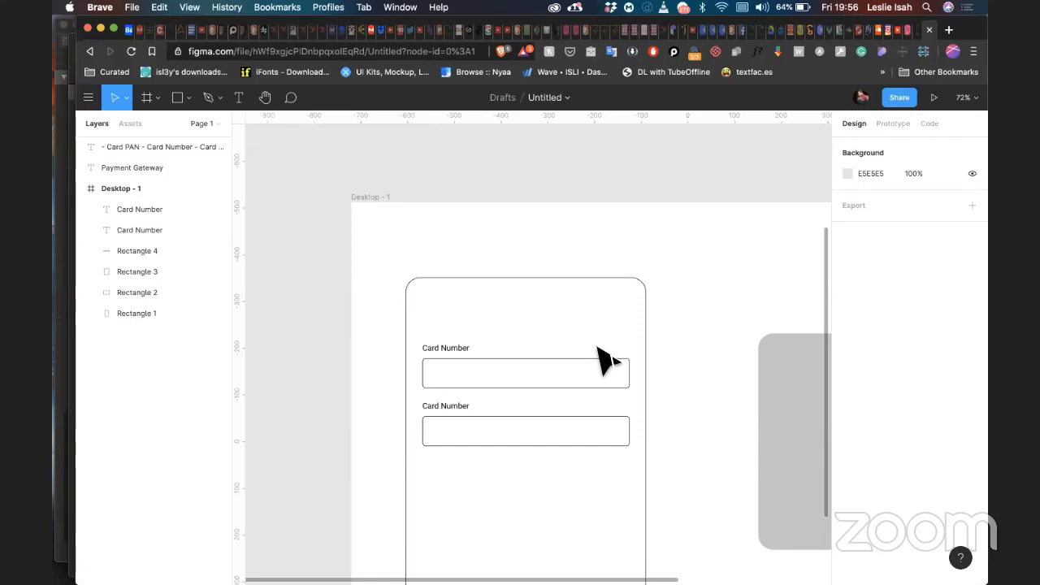
click(455, 407)
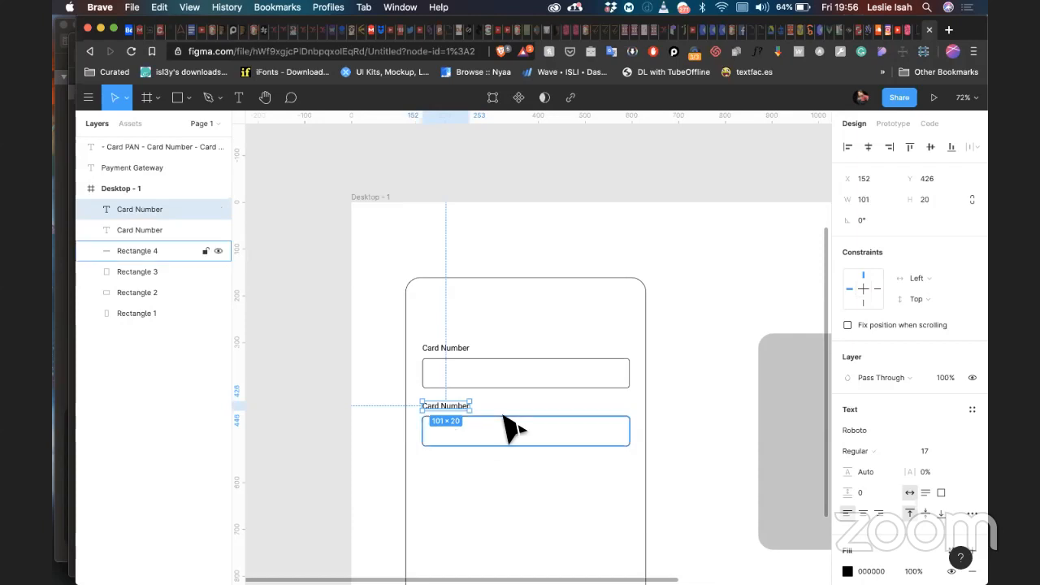
shift+click(508, 428)
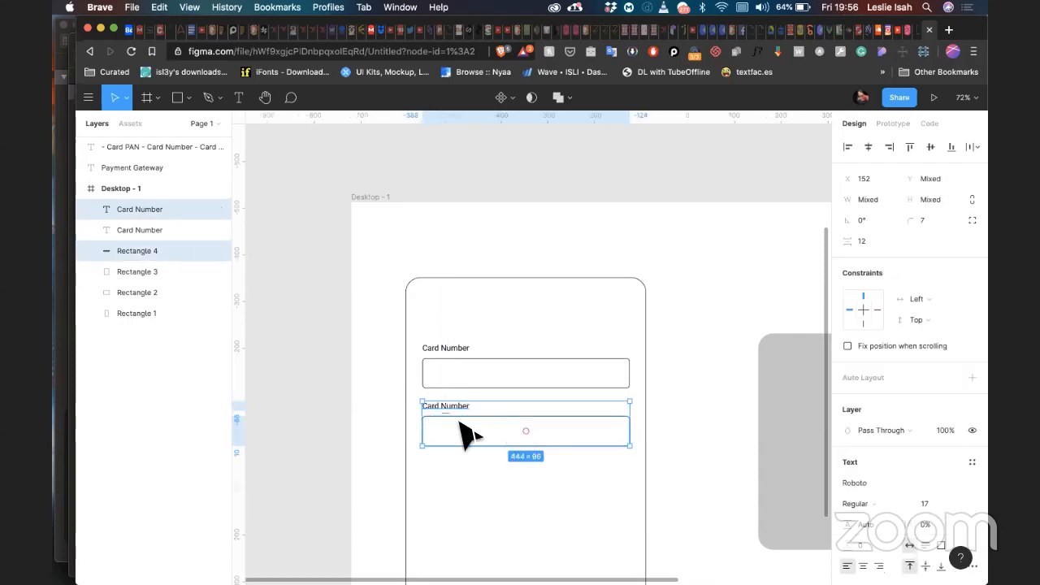
click(695, 451)
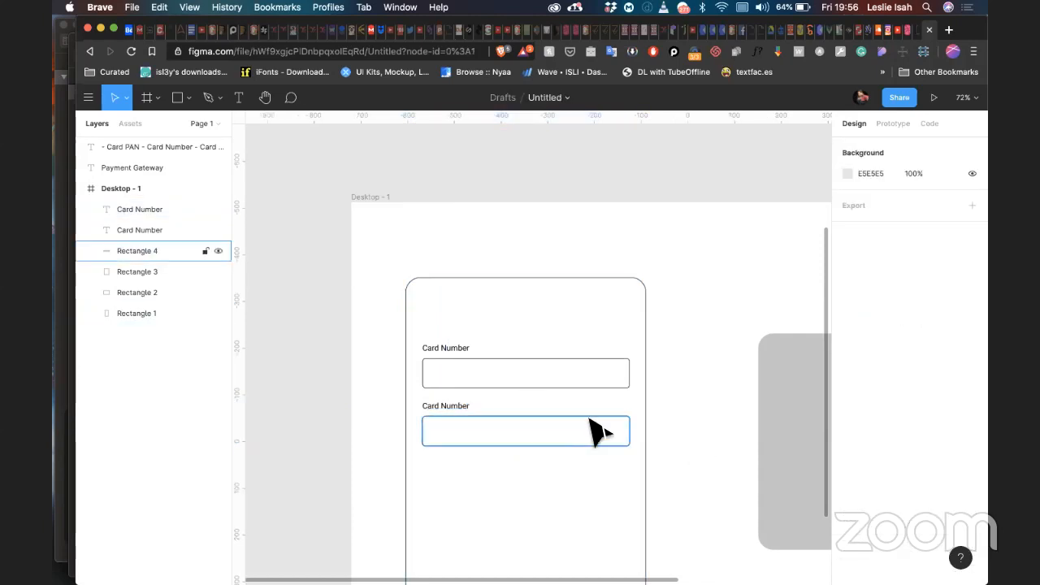
click(633, 437)
drag(633, 437, 539, 440)
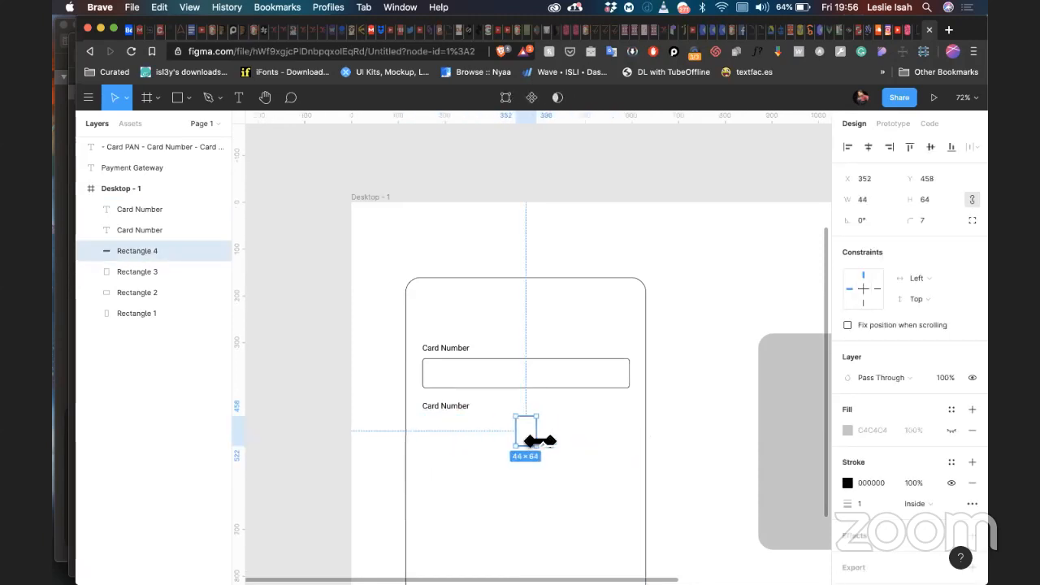
key(super+z)
Step: Duplicate the second input field in place and narrow the copy to about 226 wide, splitting the row in two
key(super+d)
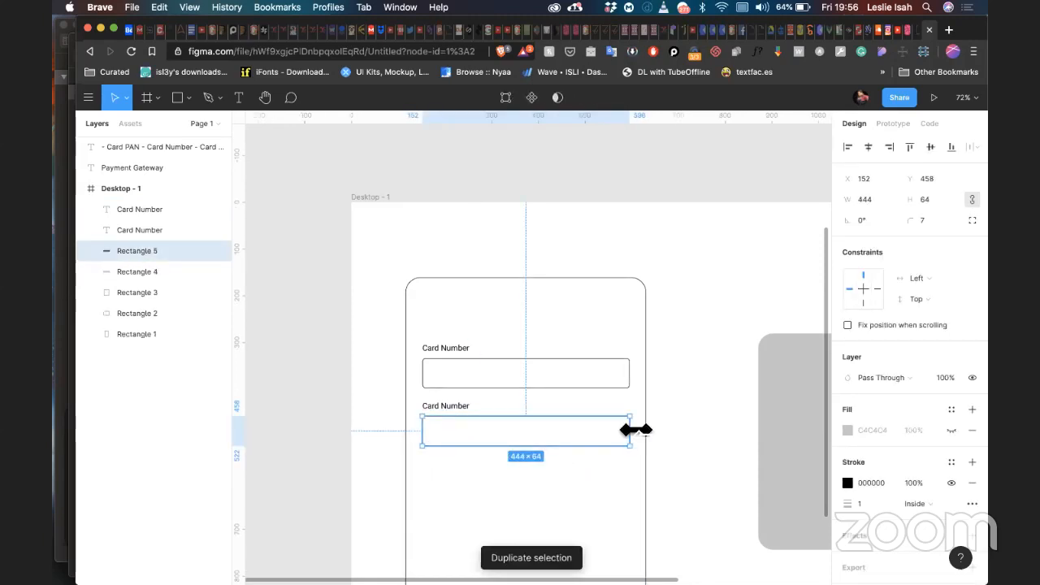
drag(632, 430, 576, 416)
Step: Copy the second "Card Number" label to above the right half of that row and change its text to "CVV"
click(460, 406)
double_click(574, 409)
text(CVV)
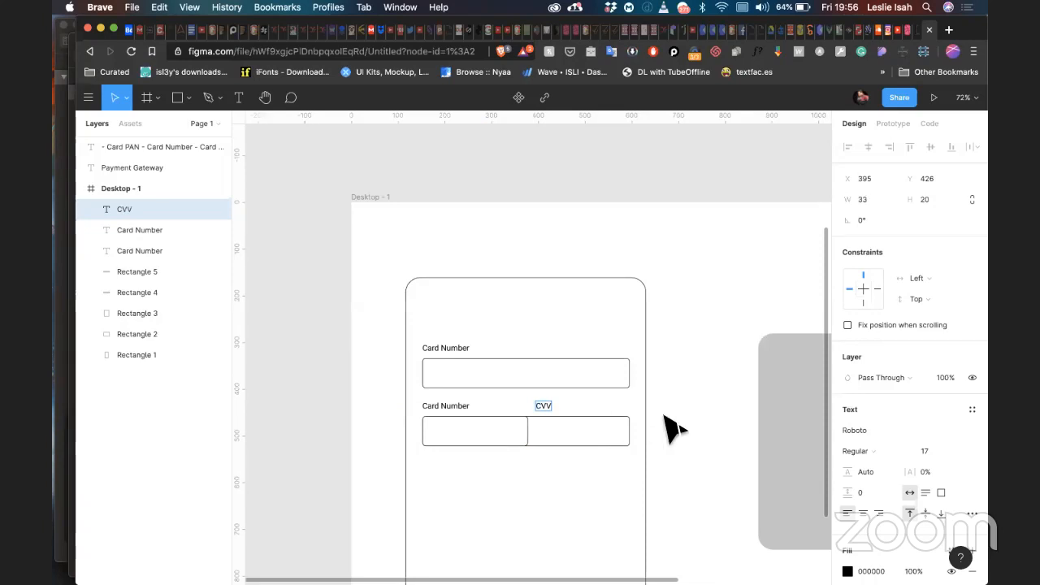
key(Escape)
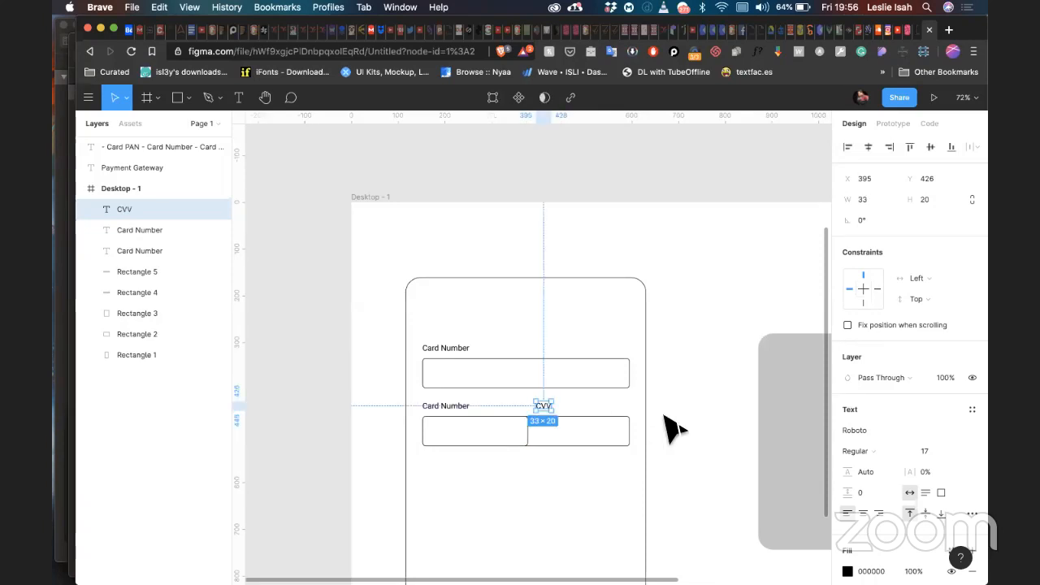
key(Escape)
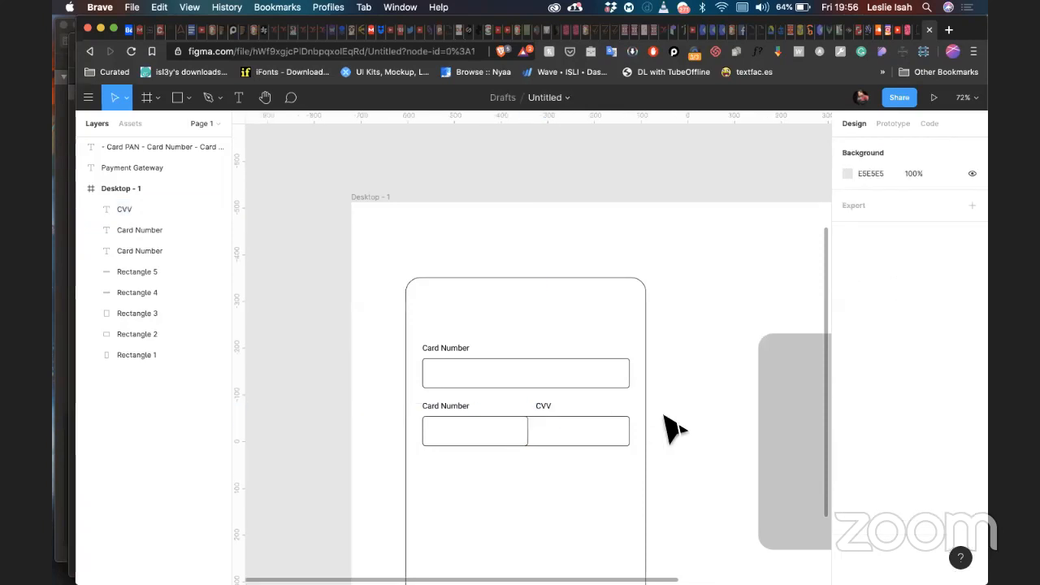
Step: Duplicate the first input field and its "Card Number" label as a third row, left-aligned with the rows above
scroll(668, 427, down, 5)
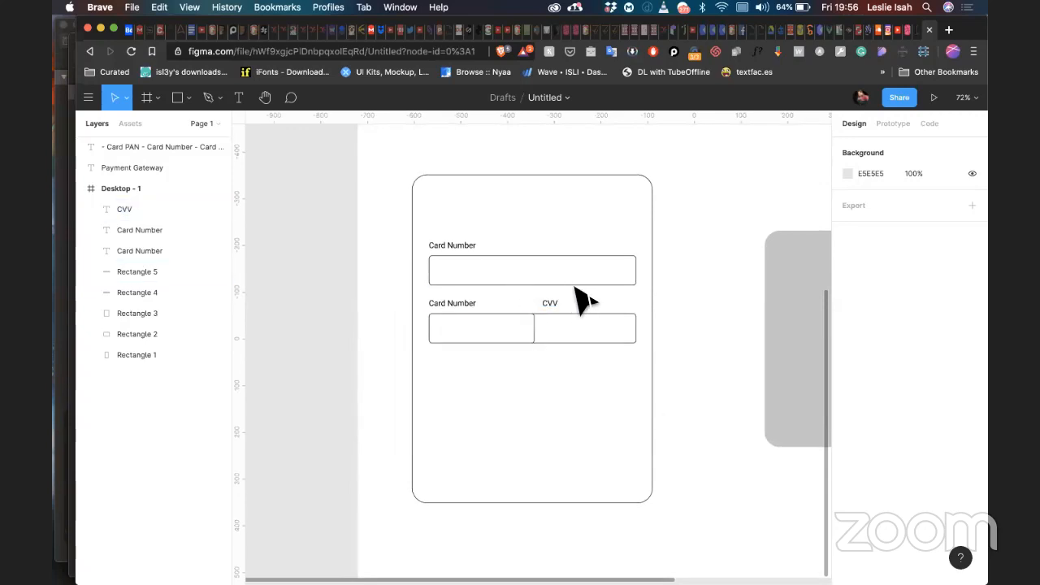
click(608, 284)
drag(612, 278, 611, 388)
click(453, 246)
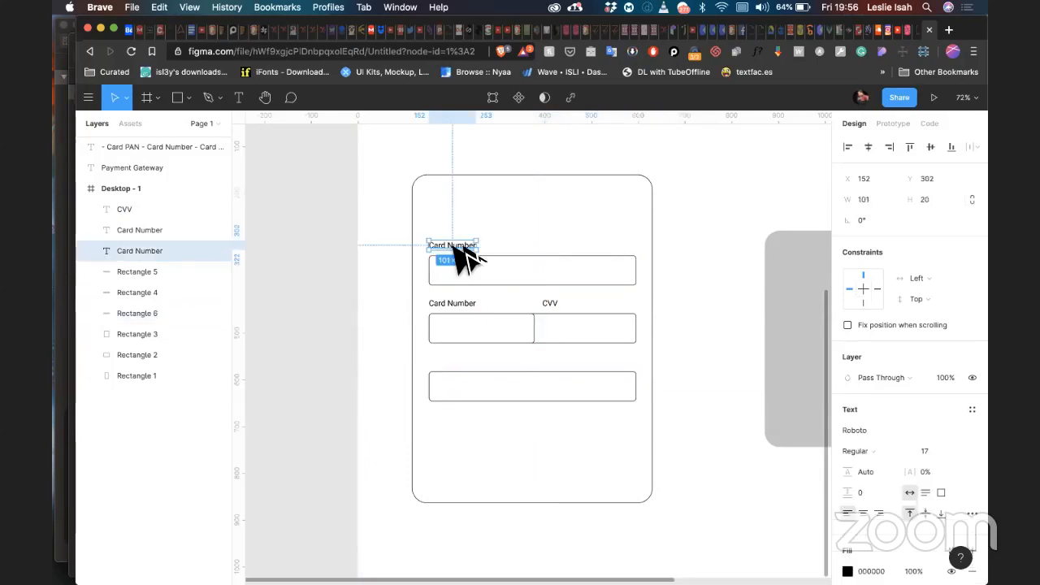
drag(456, 246, 461, 364)
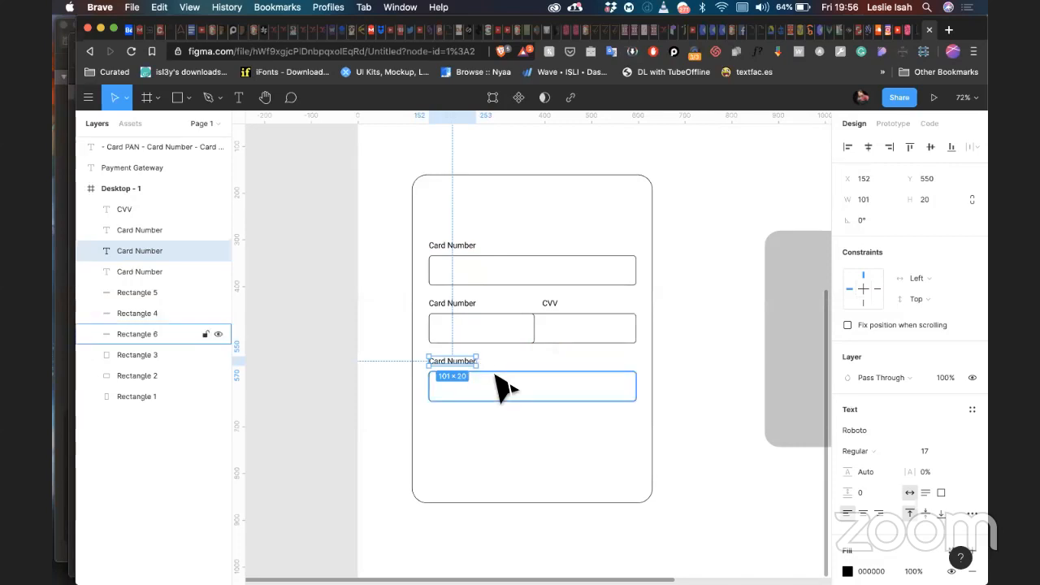
shift+click(499, 382)
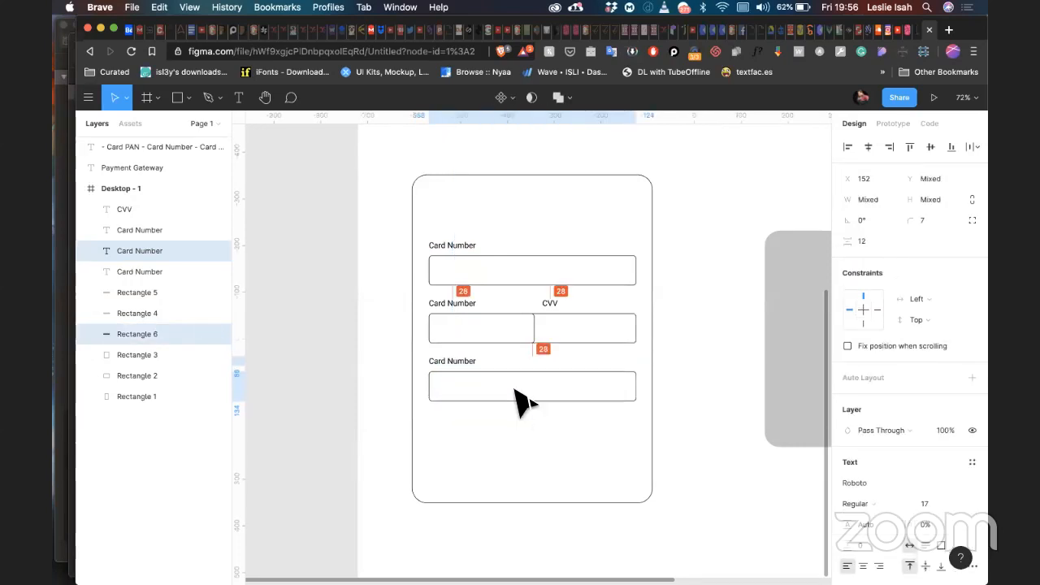
drag(515, 390, 515, 390)
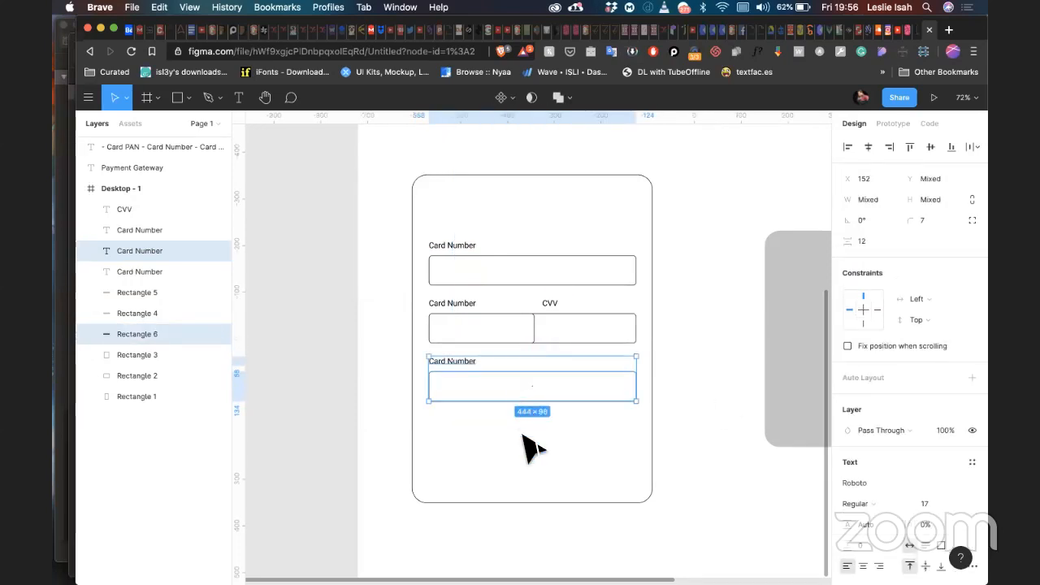
click(689, 419)
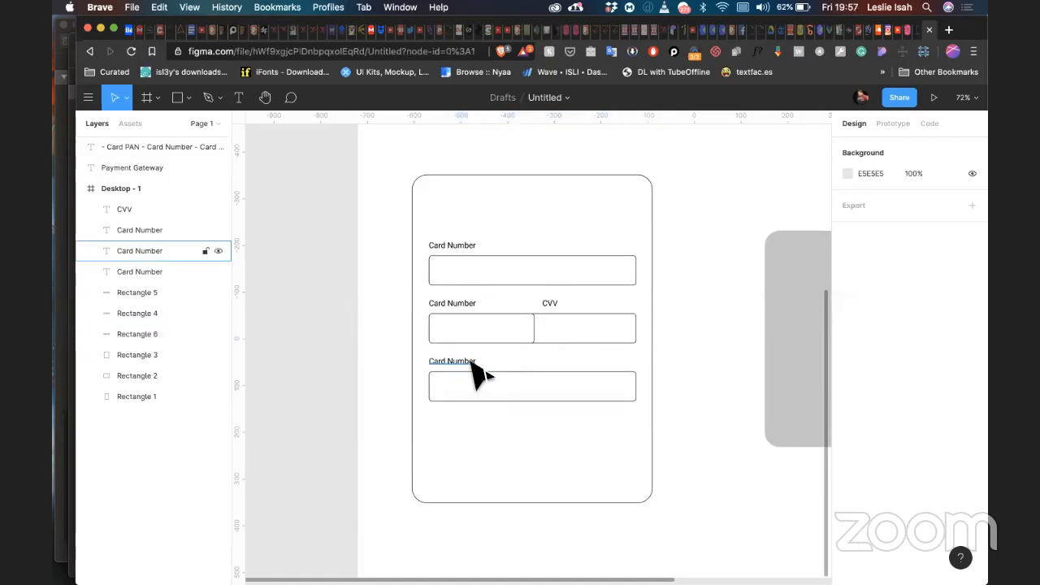
double_click(471, 362)
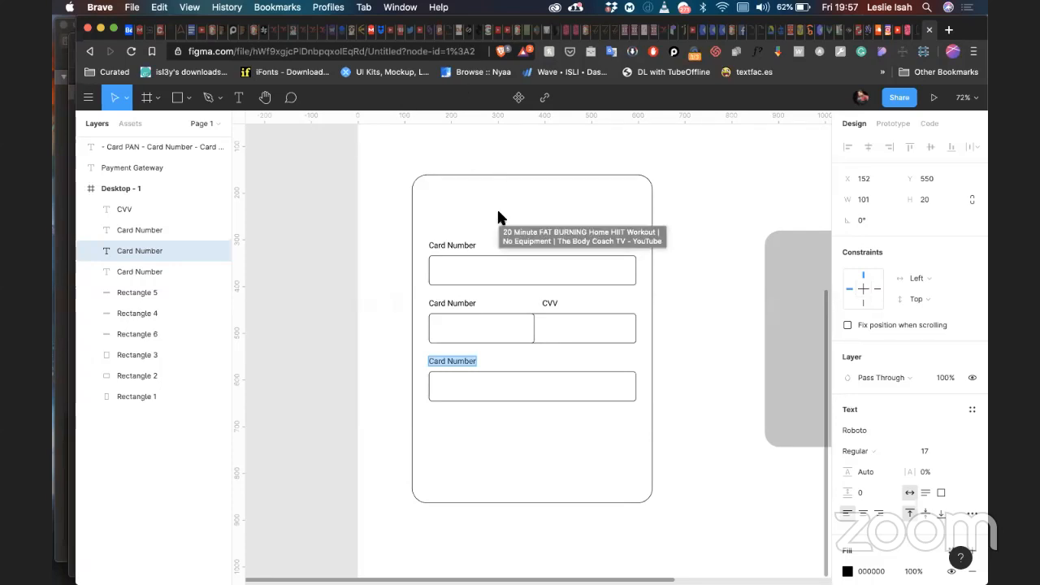
key(Escape)
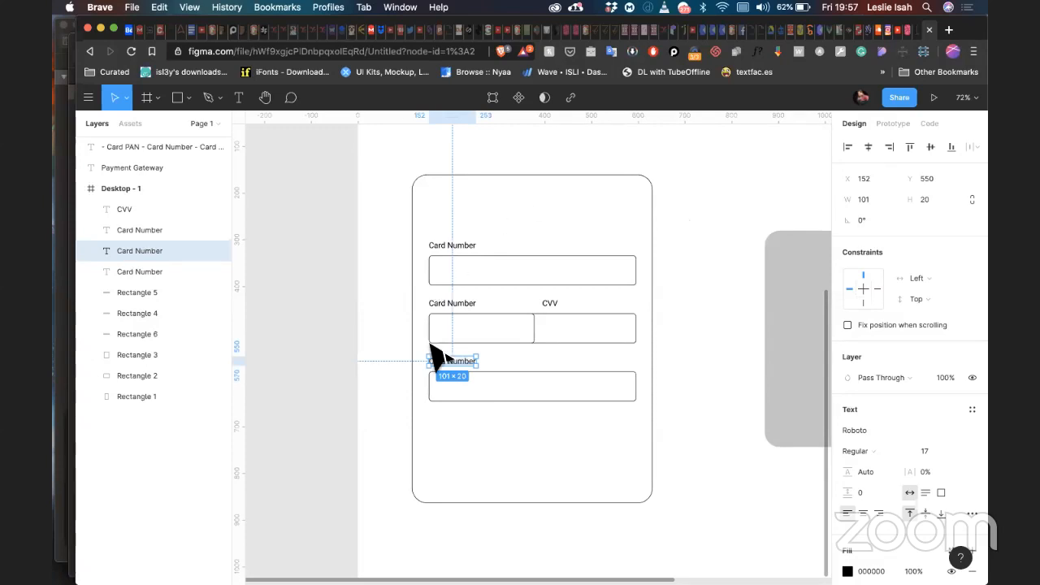
click(502, 428)
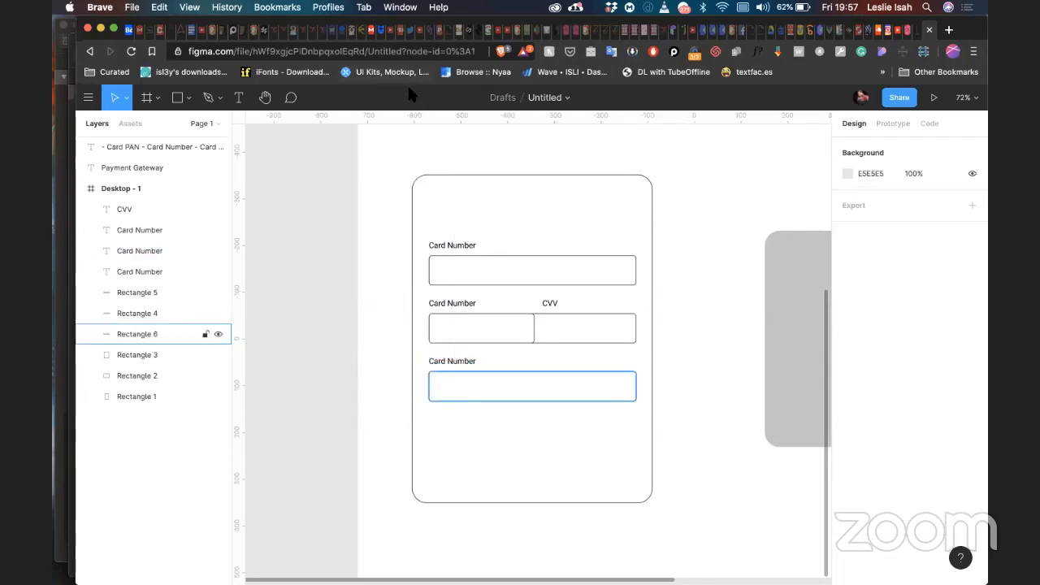
Step: Change the text of the third row's label to "Card PIN"
double_click(455, 362)
key(Right)
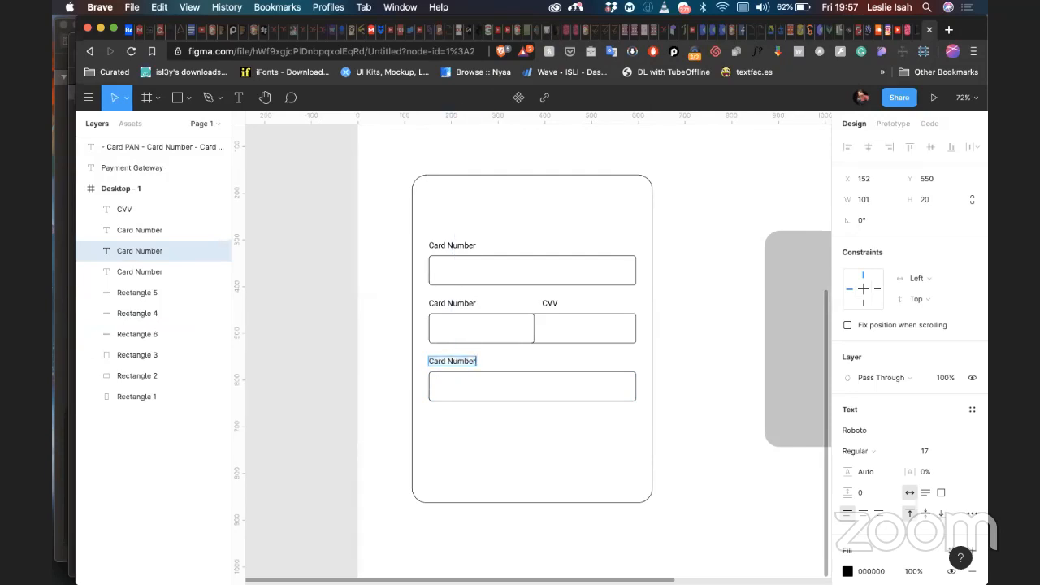
key(BackSpace)
key(BackSpace)
key(BackSpace)
key(BackSpace)
text(PIN)
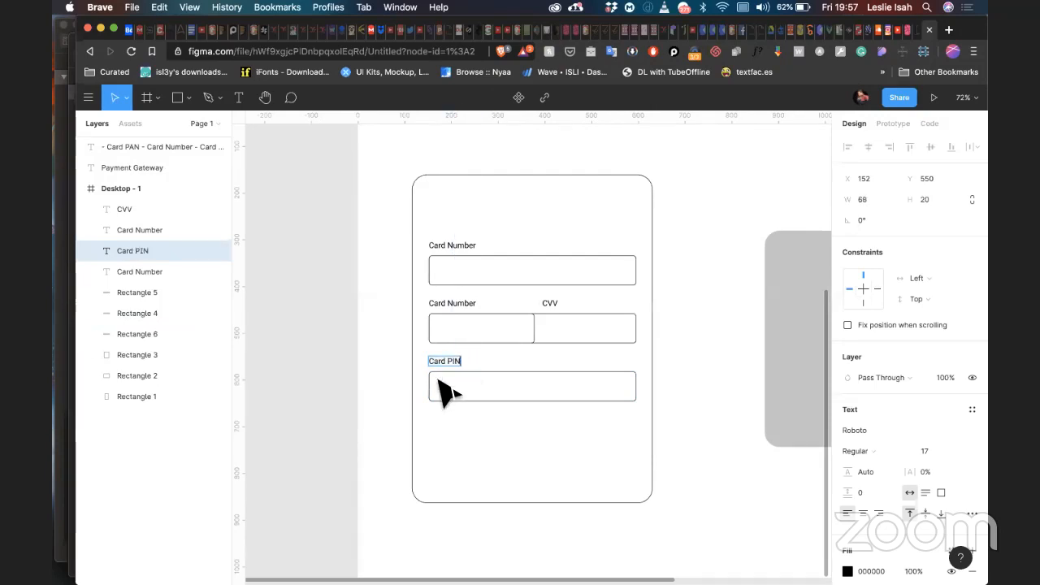
key(Escape)
click(496, 455)
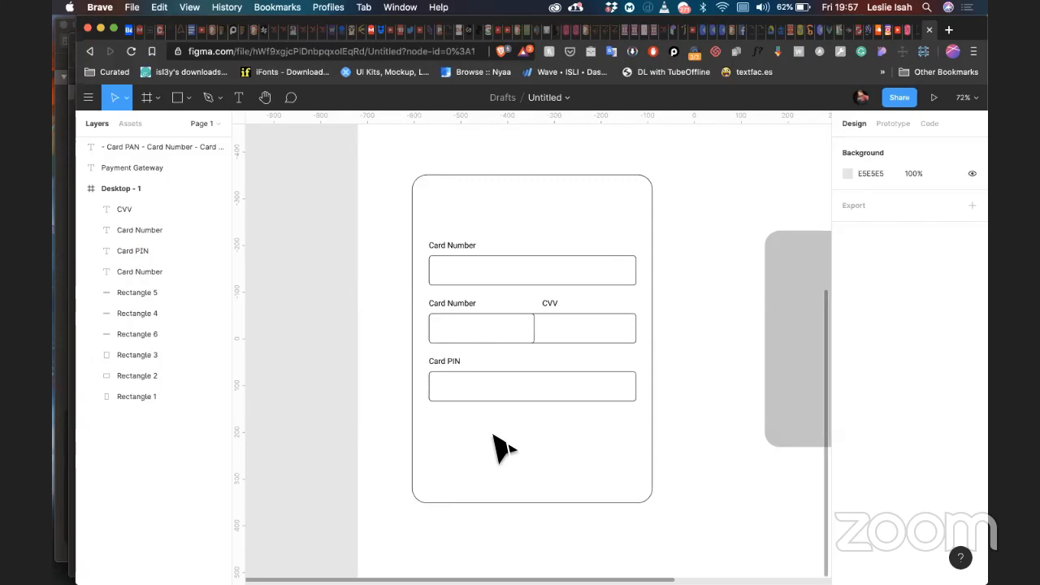
click(546, 401)
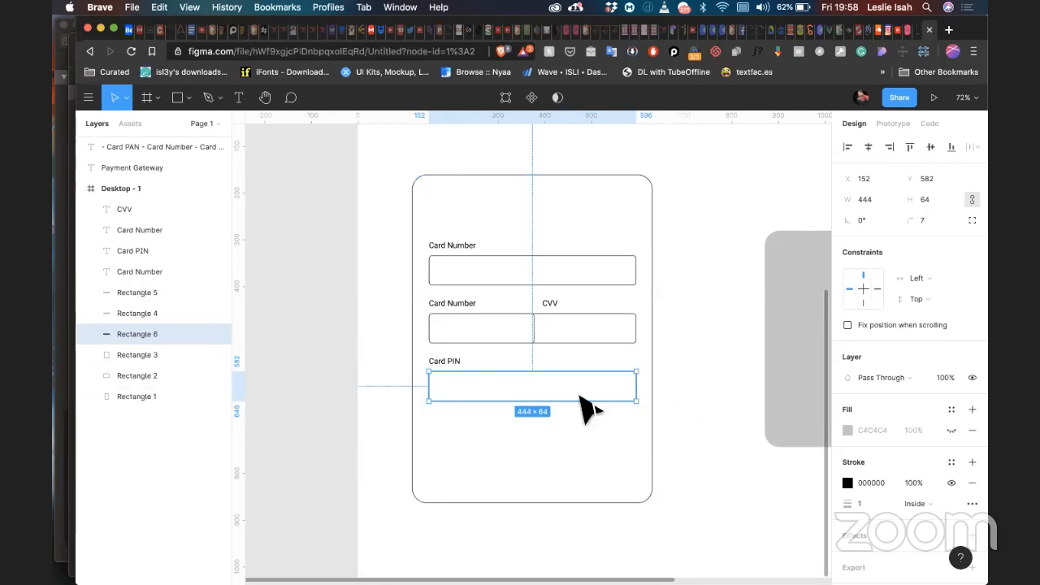
shift+click(456, 362)
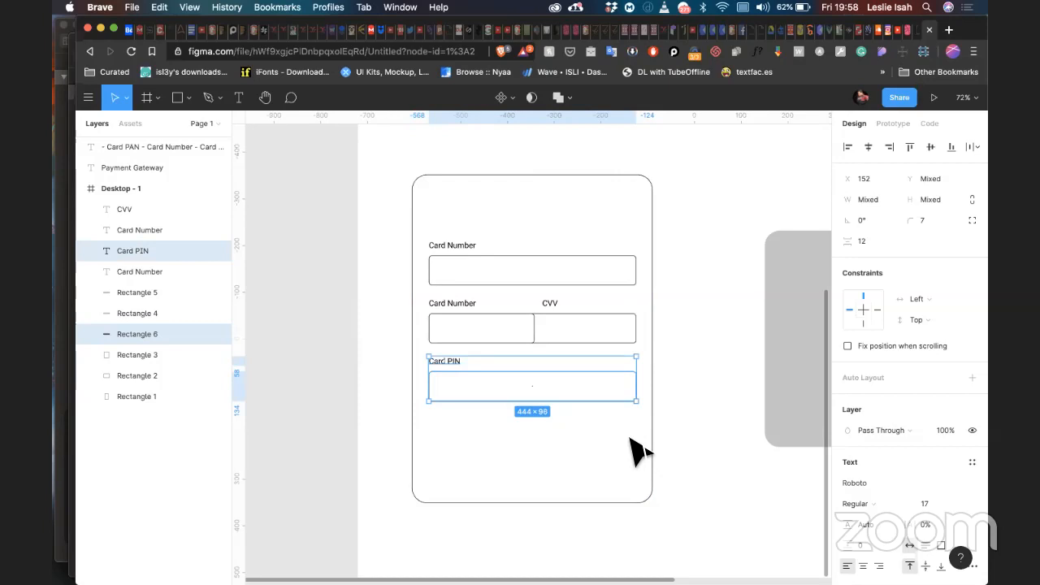
click(690, 414)
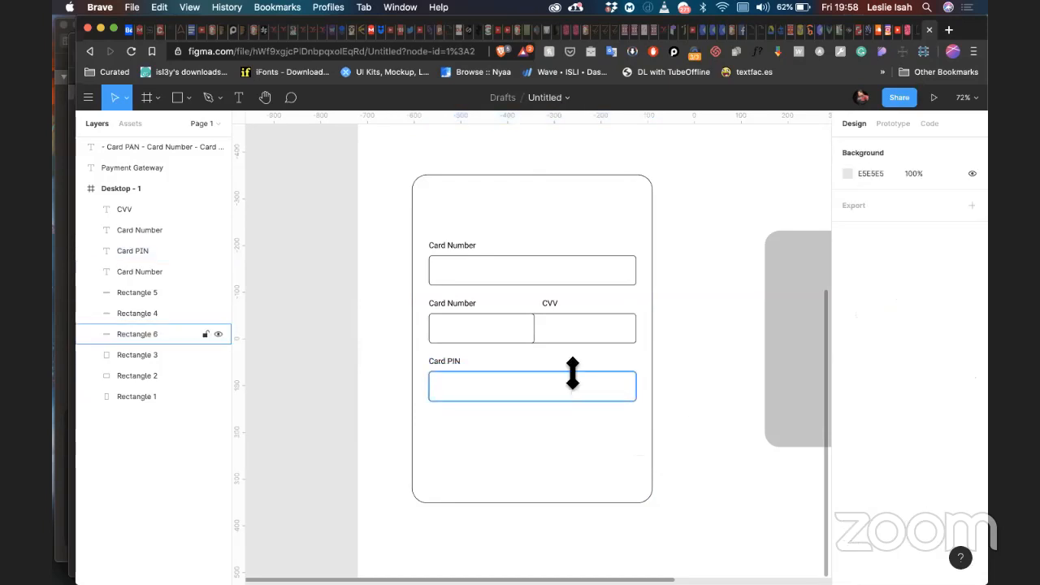
Step: Duplicate the "Card PIN" input field directly below and make the copy a button with its C4C4C4 fill shown and stroke hidden
drag(573, 373, 585, 427)
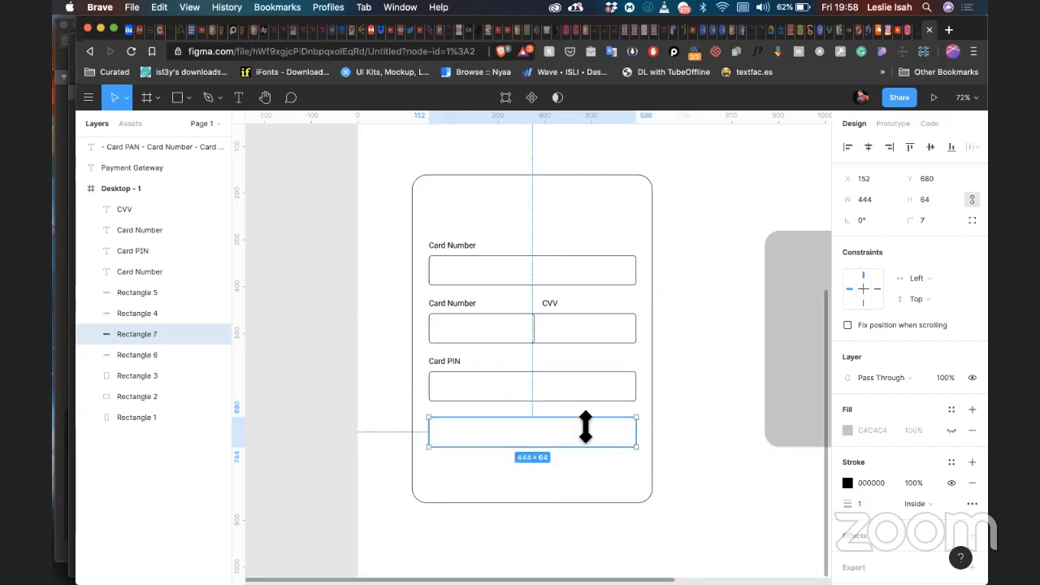
click(952, 430)
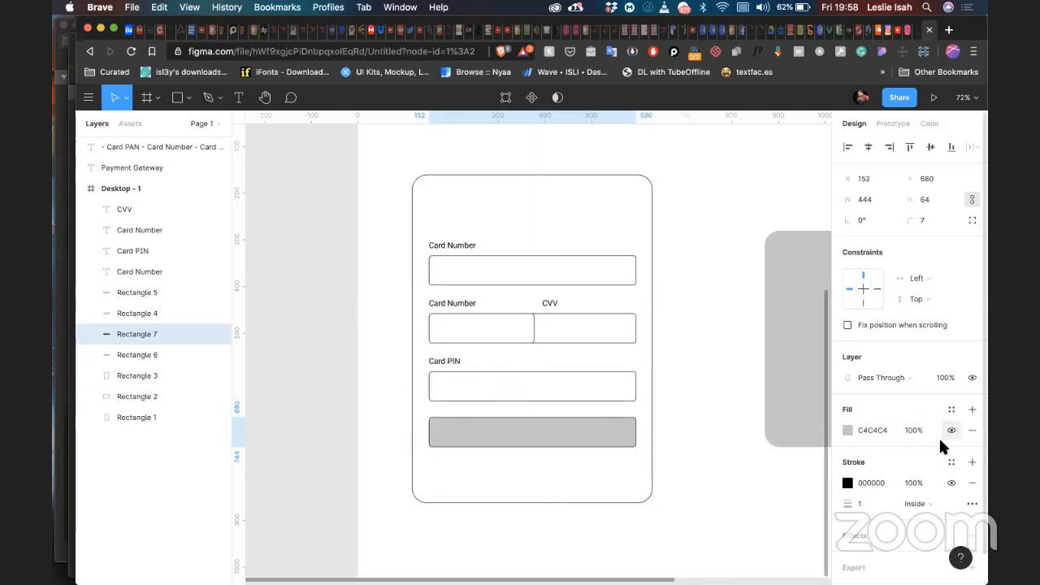
click(847, 483)
click(952, 483)
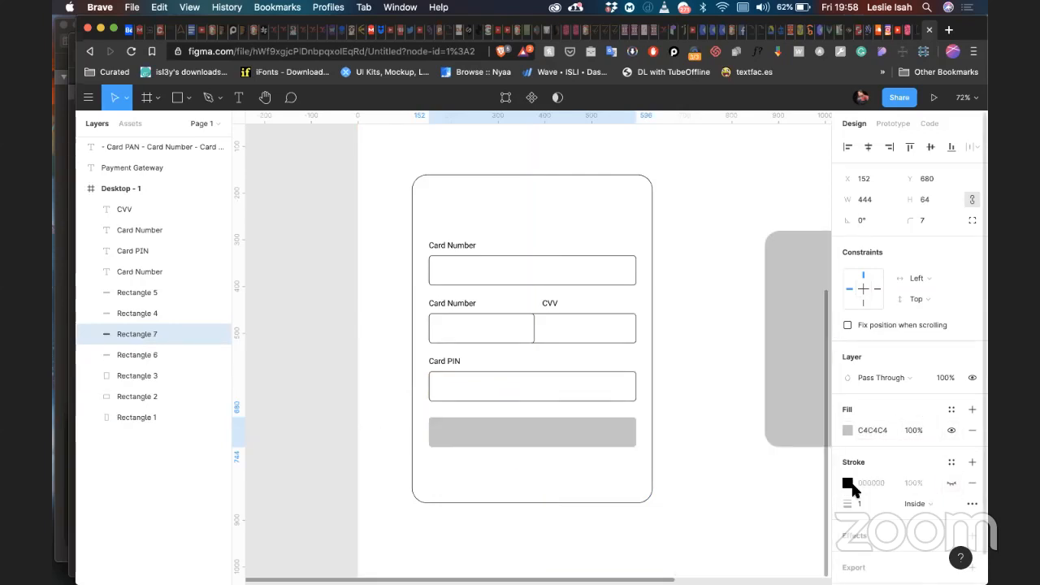
click(719, 426)
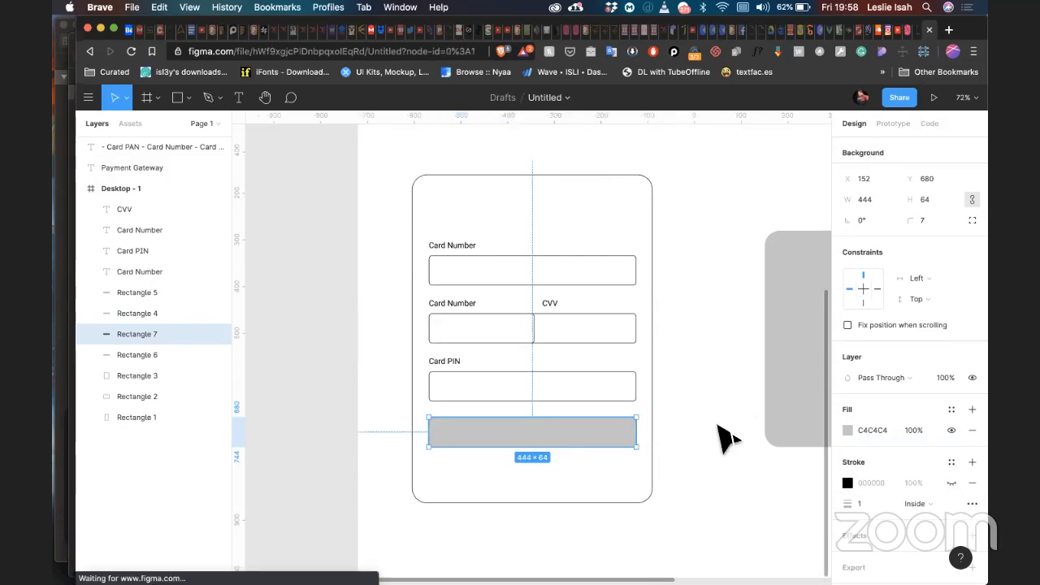
click(591, 439)
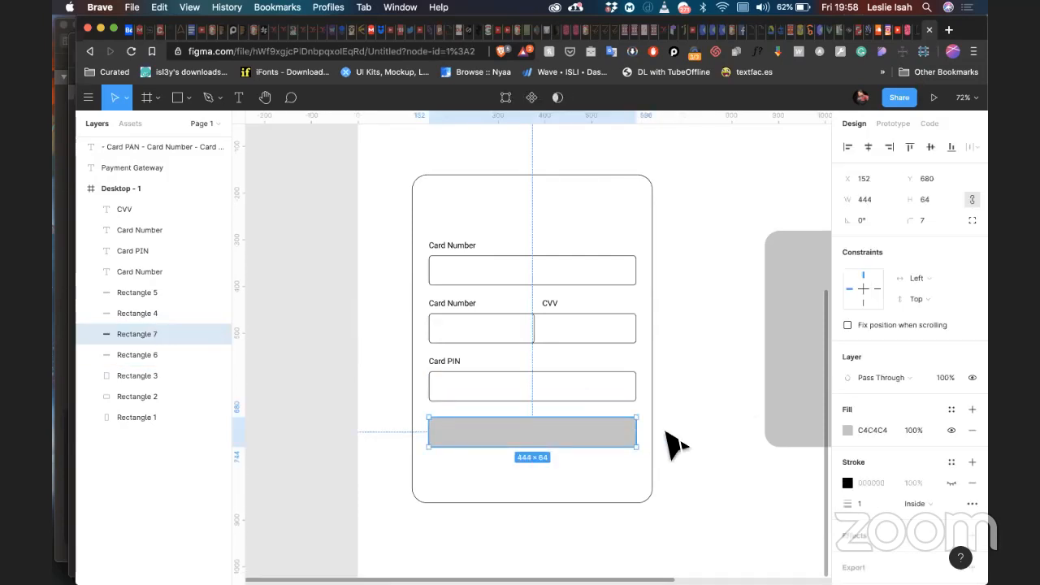
click(530, 331)
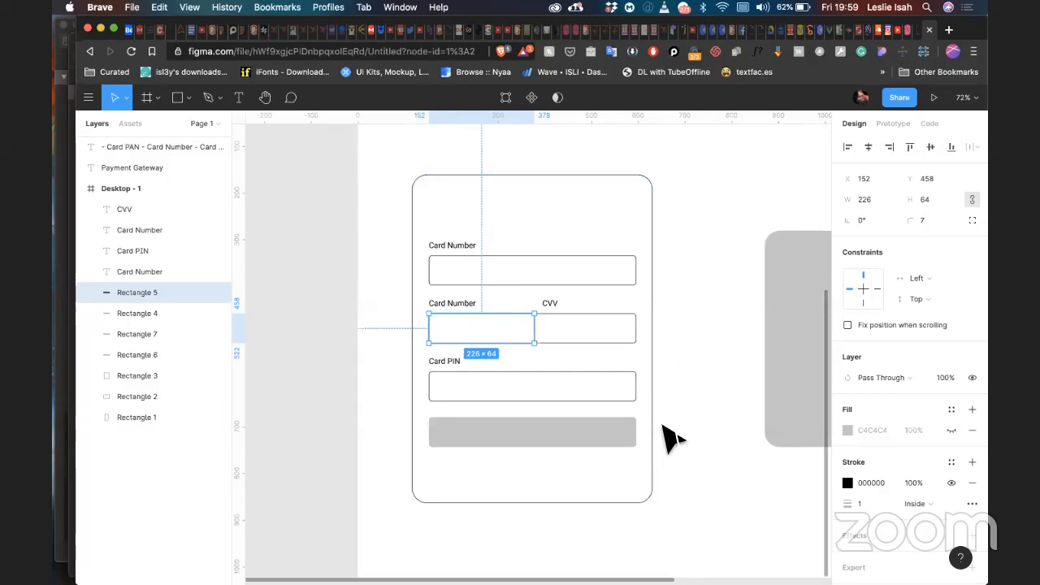
click(816, 272)
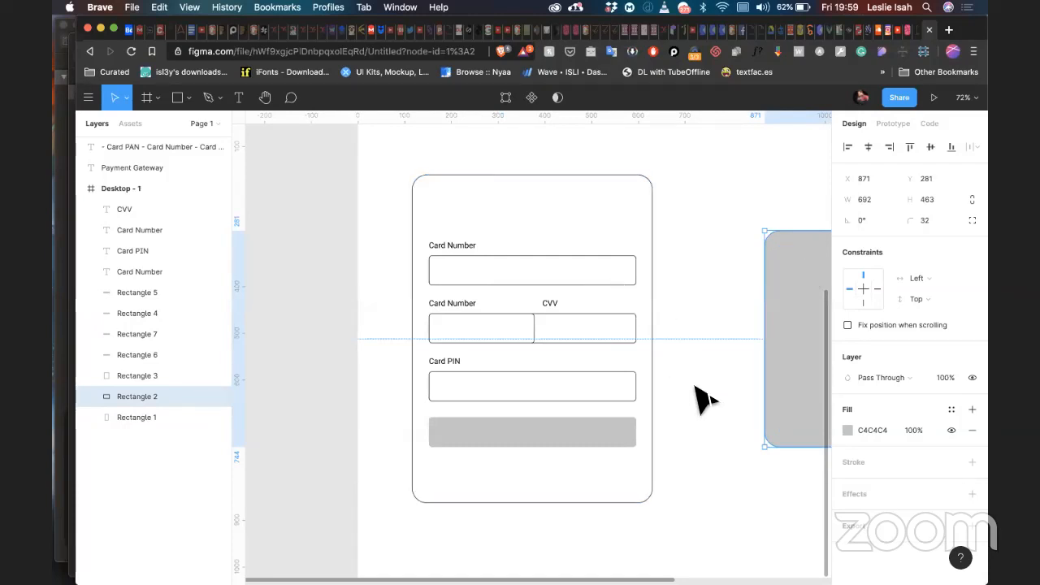
click(616, 437)
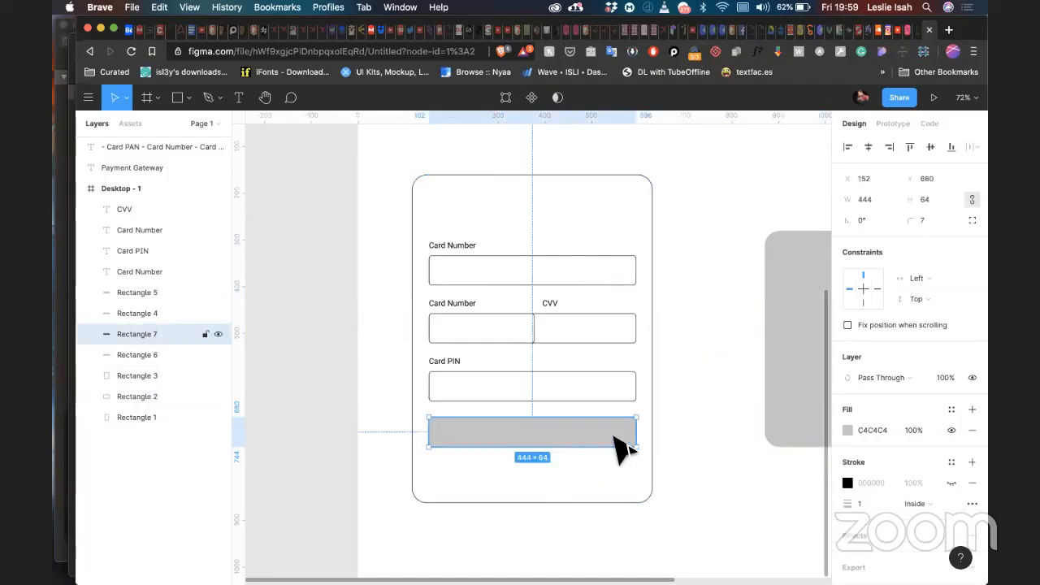
Step: Shorten the rounded form panel from its bottom edge to a height of about 653
click(582, 502)
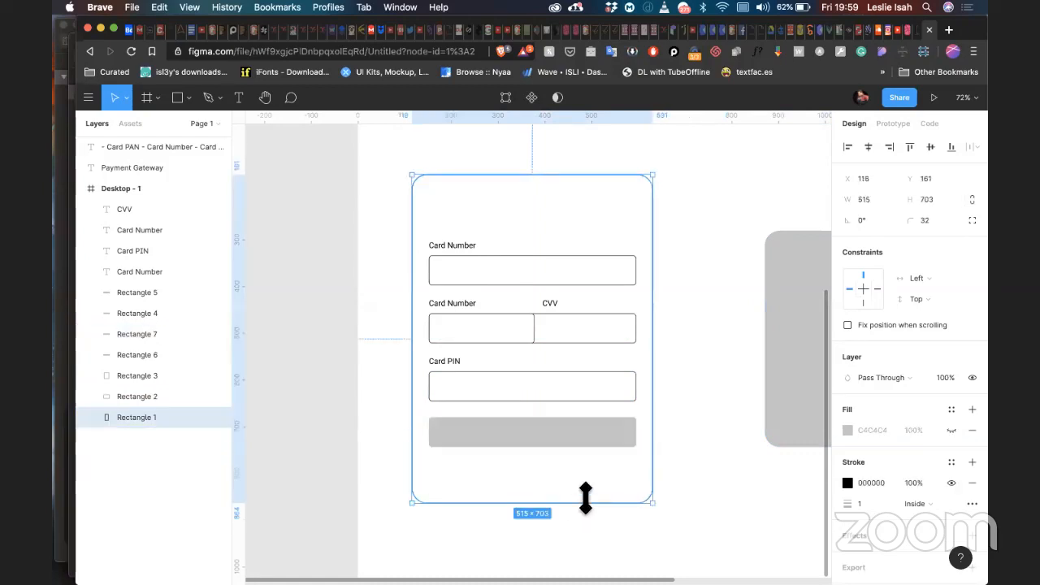
drag(585, 498, 613, 484)
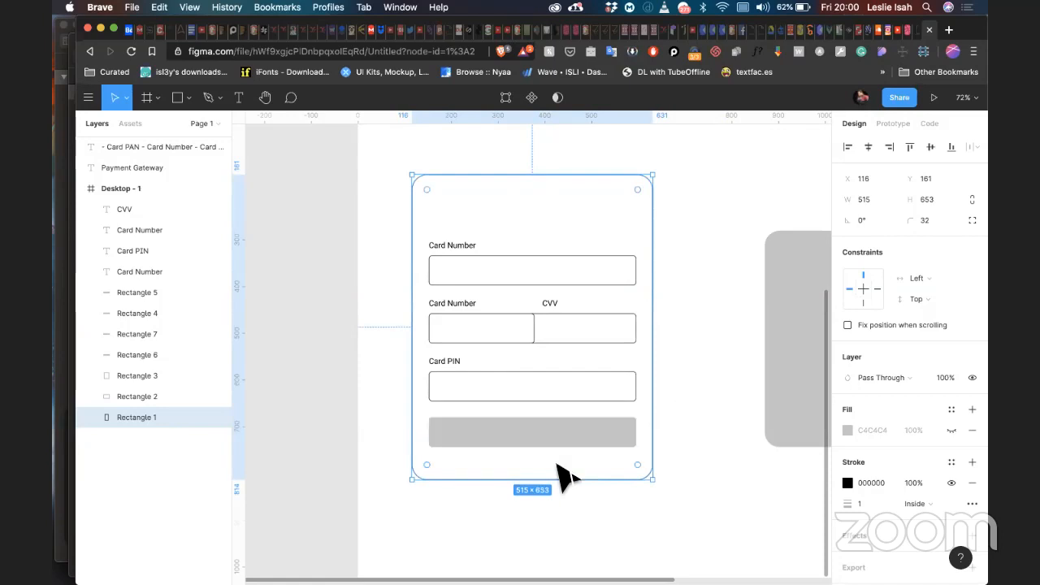
click(611, 439)
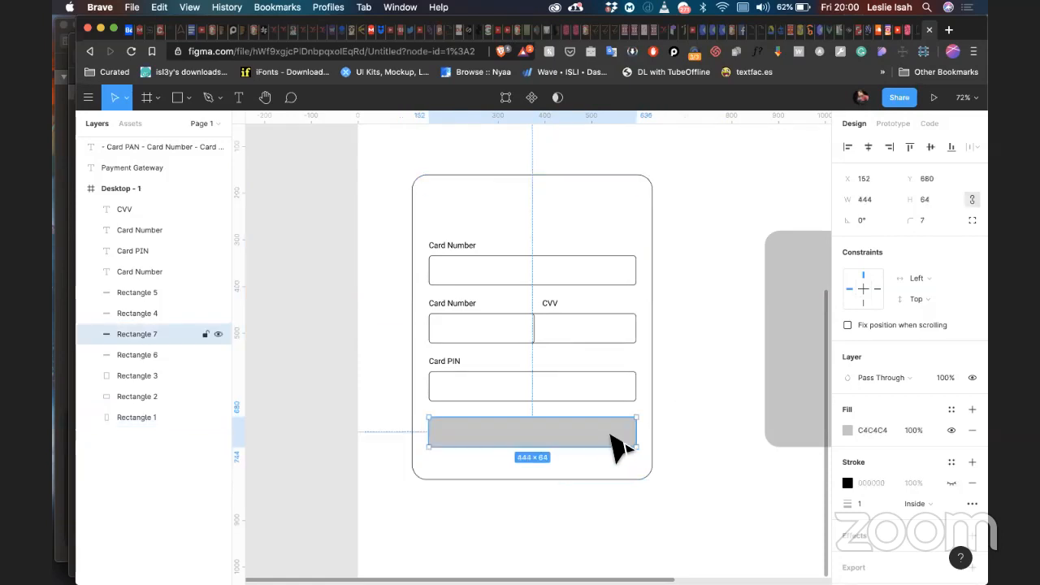
click(471, 382)
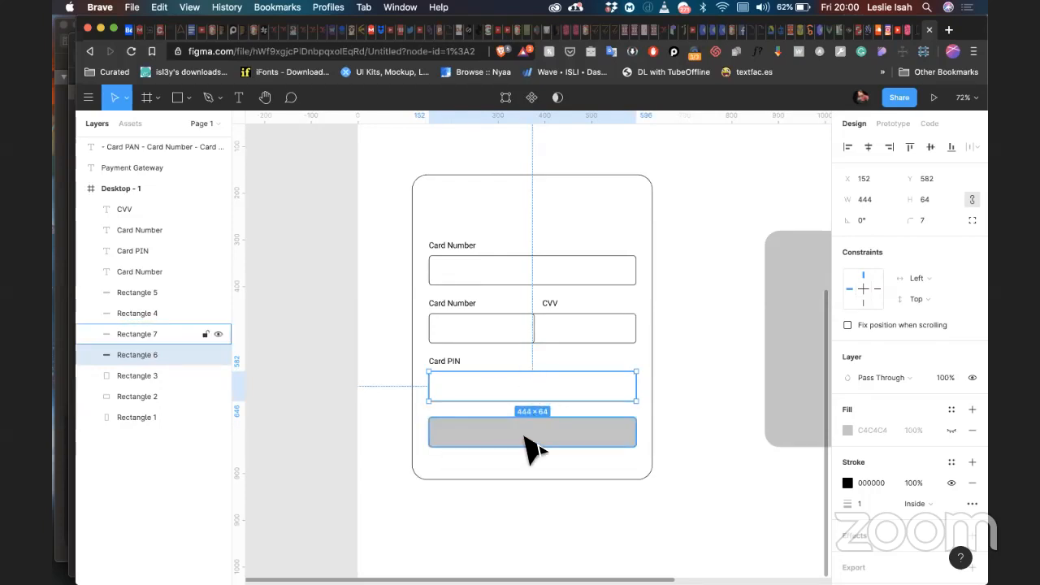
click(666, 445)
click(614, 447)
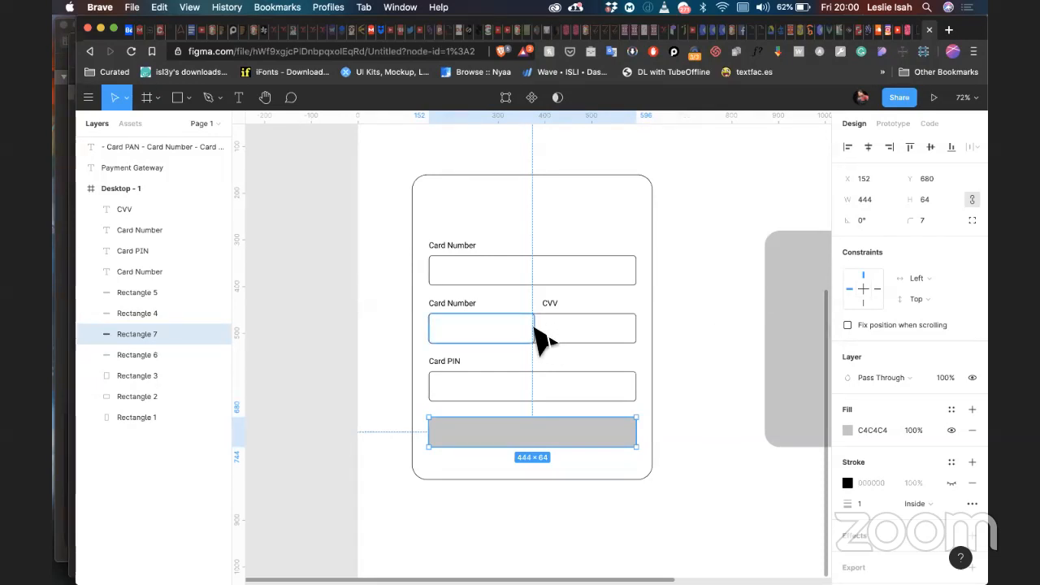
Step: Narrow the first field of the second row to a width of 222, ending at the row's midpoint
scroll(536, 330, up, 10)
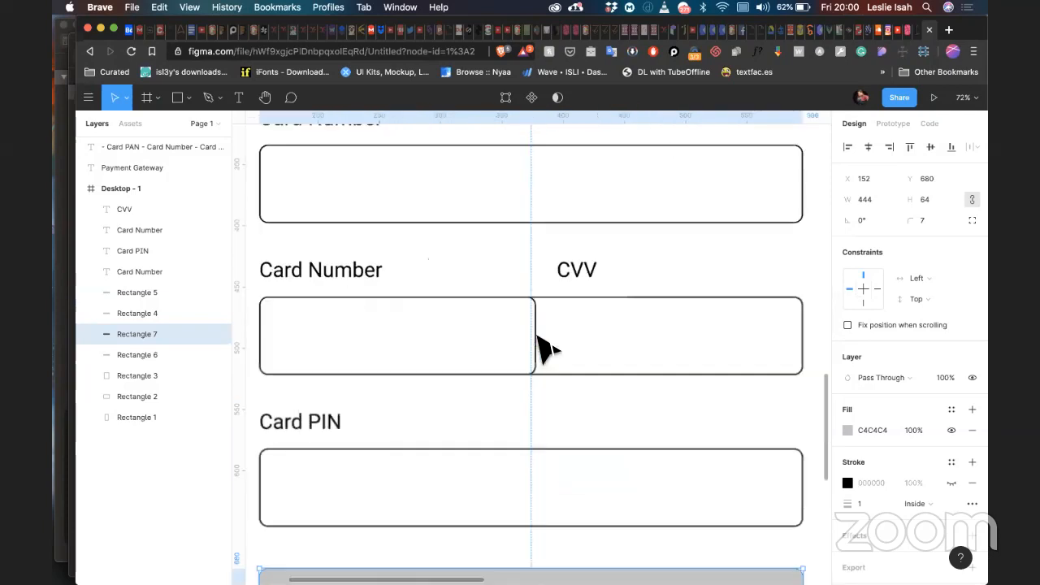
drag(542, 340, 532, 347)
scroll(529, 290, down, 6)
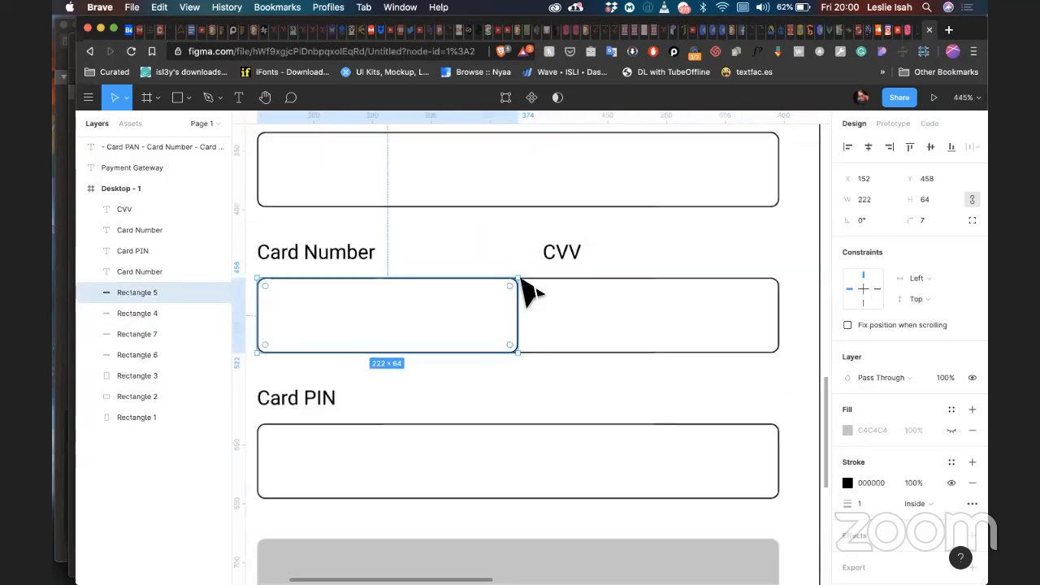
click(747, 376)
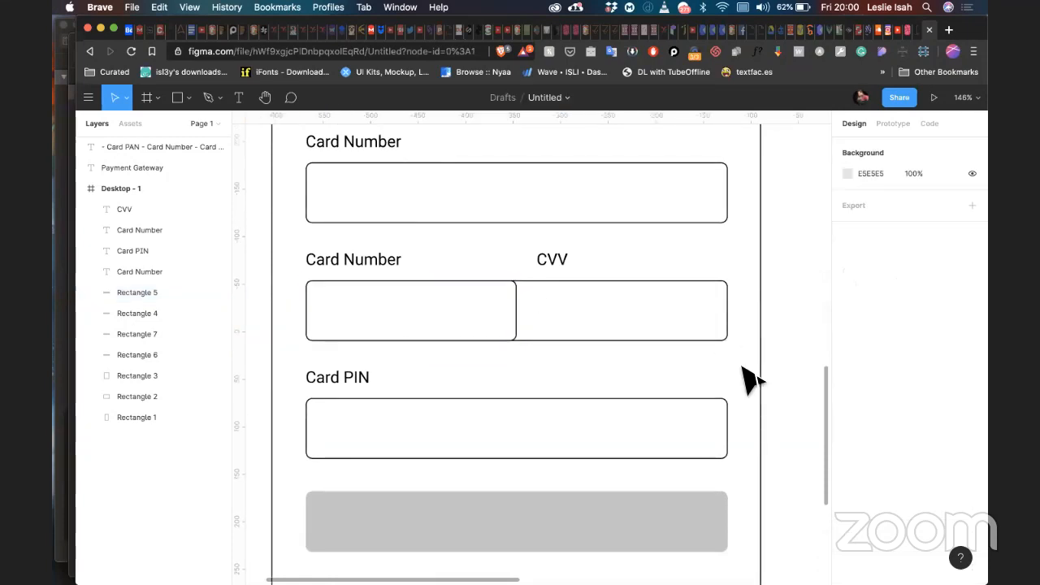
Step: Narrow the large grey rectangle to a width of about 573 and place it beside the form panel, level with the panel's top edge
scroll(752, 380, down, 4)
scroll(743, 368, right, 3)
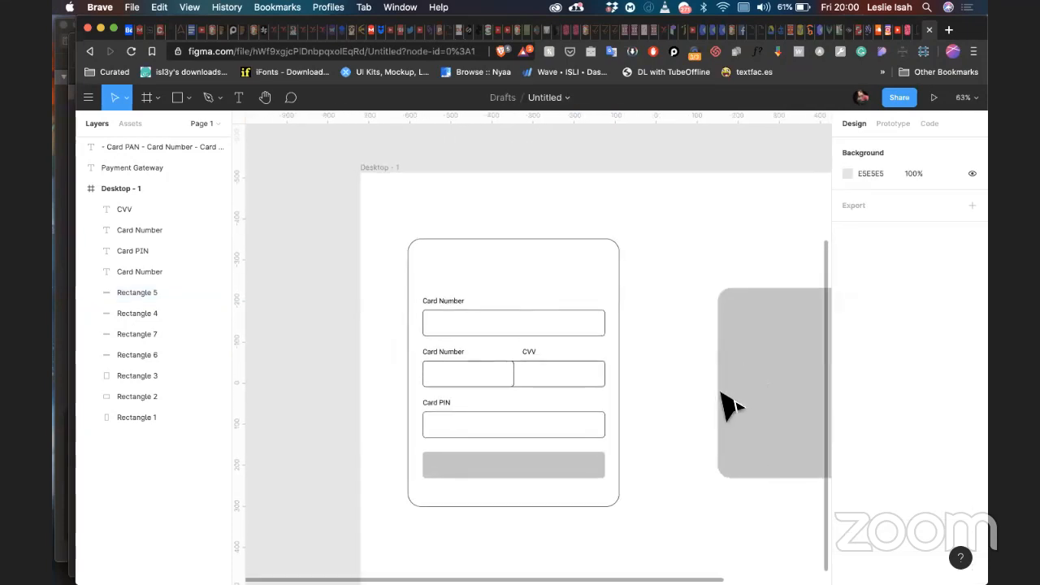
scroll(718, 411, right, 3)
click(647, 438)
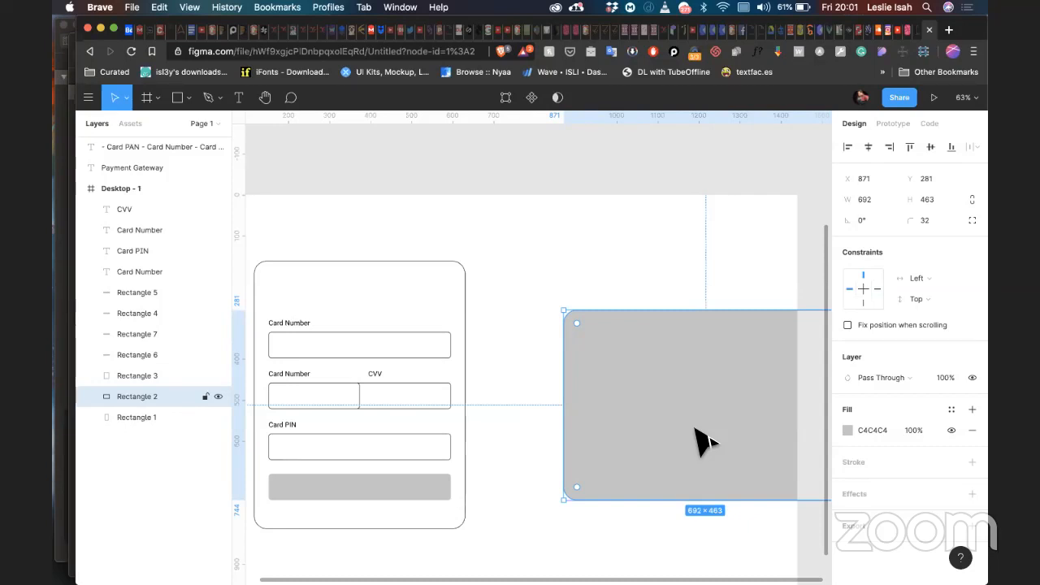
drag(696, 428, 642, 430)
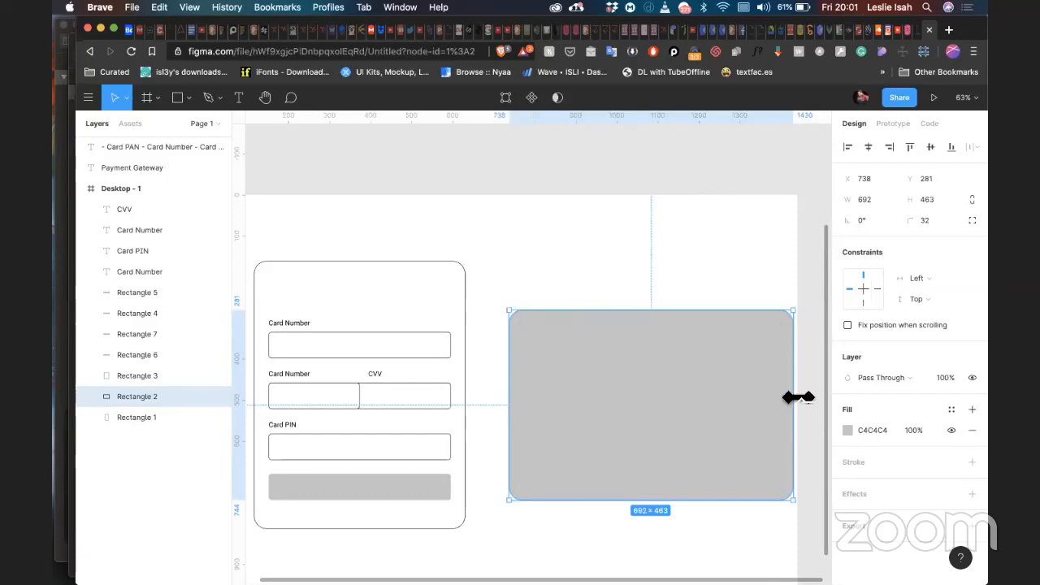
drag(793, 396, 747, 394)
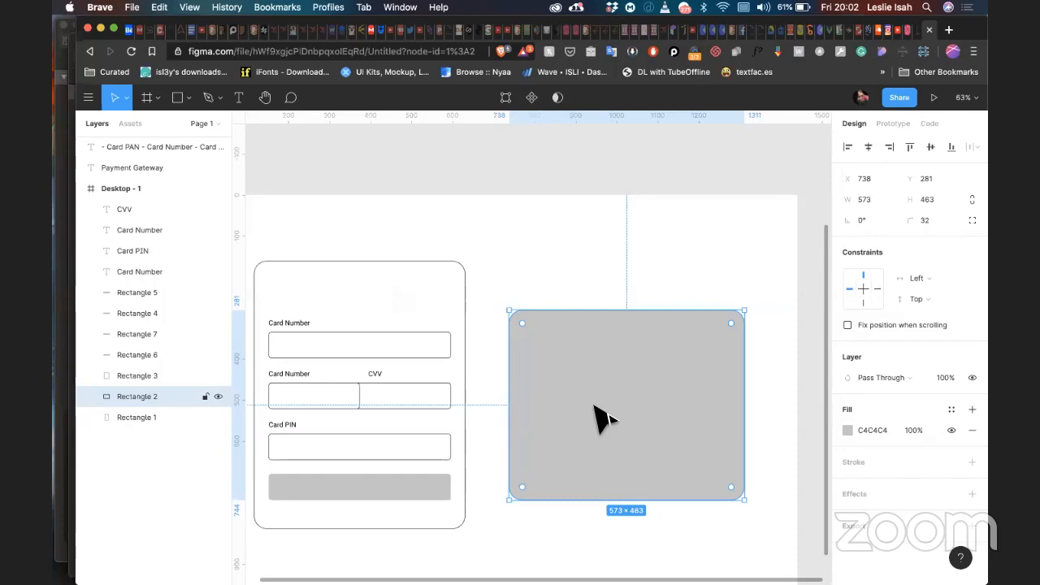
mouse_move(673, 580)
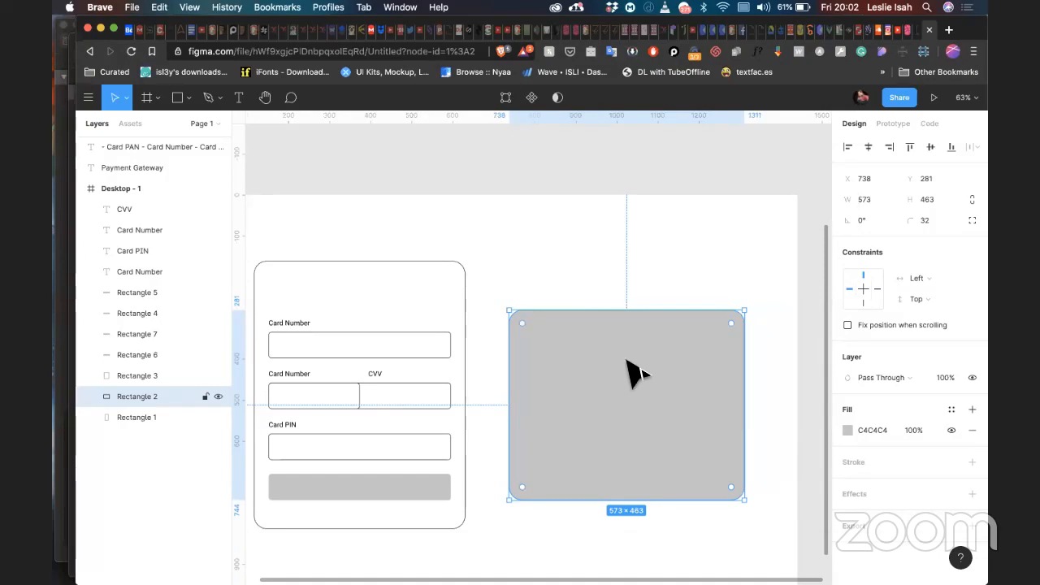
drag(628, 371, 641, 336)
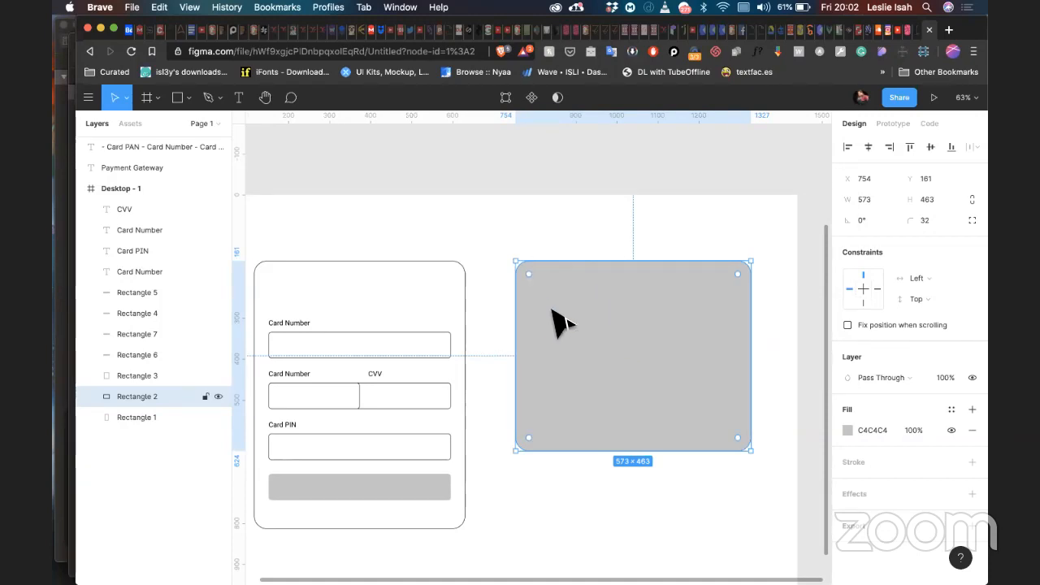
click(578, 242)
click(606, 354)
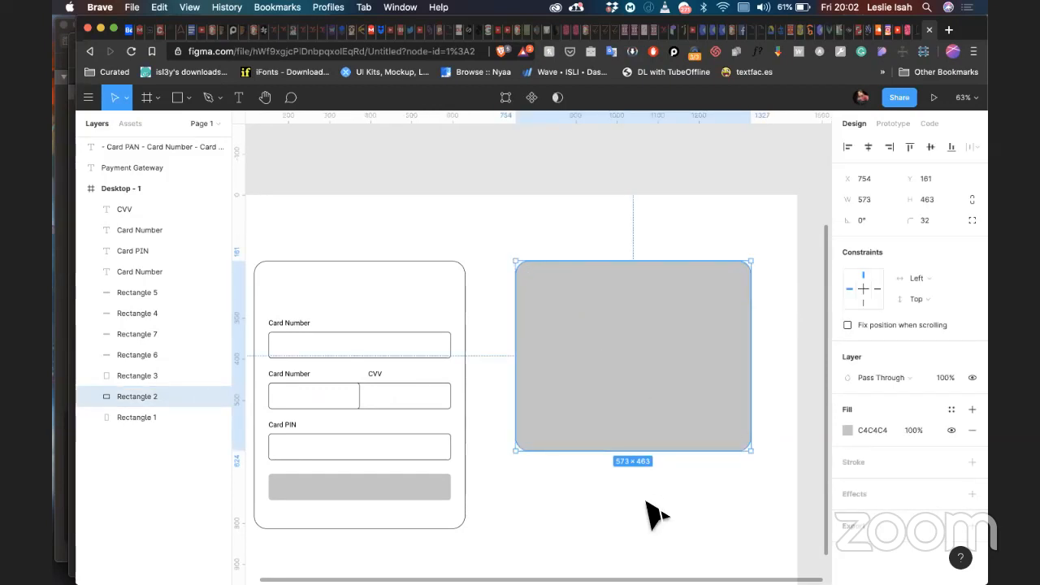
Step: Move the large grey rectangle out of the Desktop - 1 frame onto the canvas above, beside the Payment Gateway notes
scroll(602, 504, up, 3)
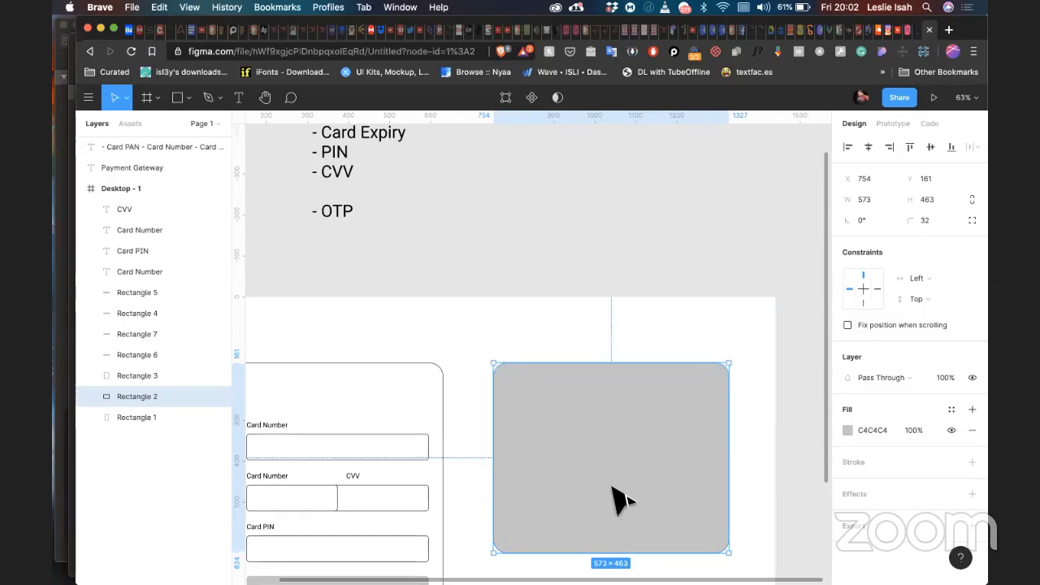
drag(617, 494, 618, 235)
click(567, 376)
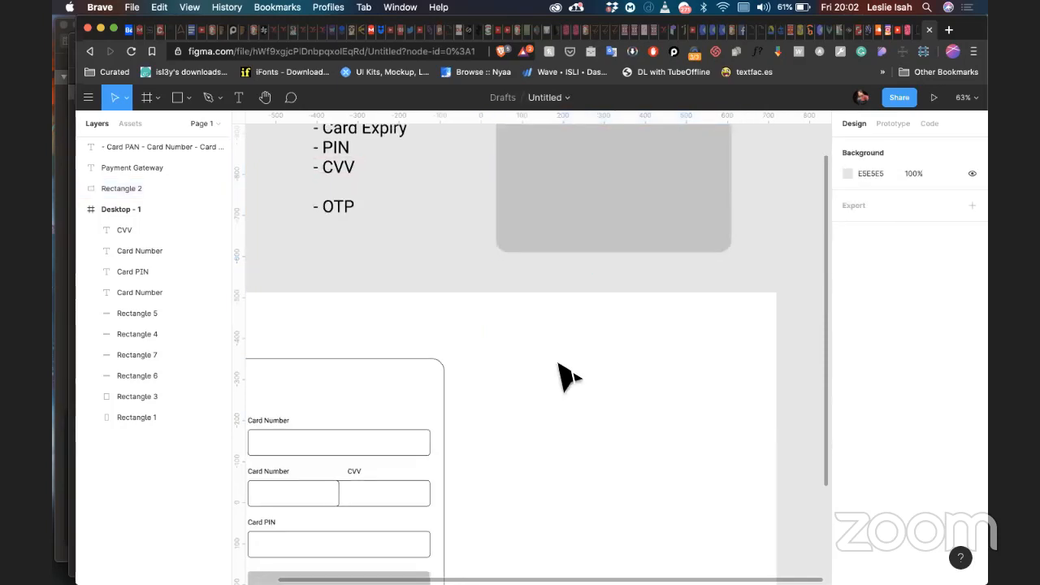
Step: Duplicate the whole form panel with its labels, fields and button to the right of the original, at the same height
scroll(557, 372, down, 3)
scroll(557, 371, left, 1)
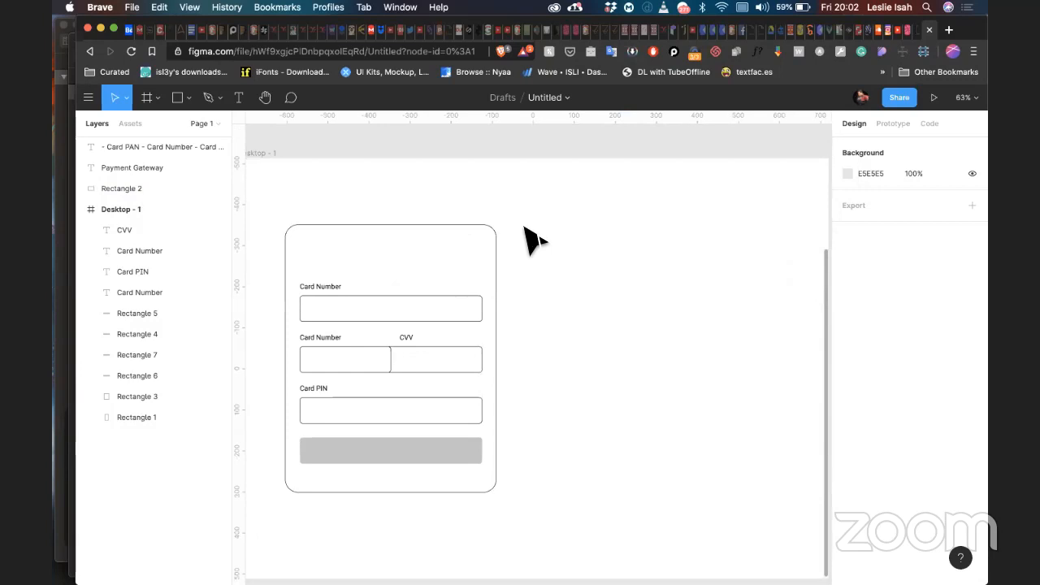
drag(524, 202, 293, 512)
drag(410, 291, 690, 260)
click(662, 201)
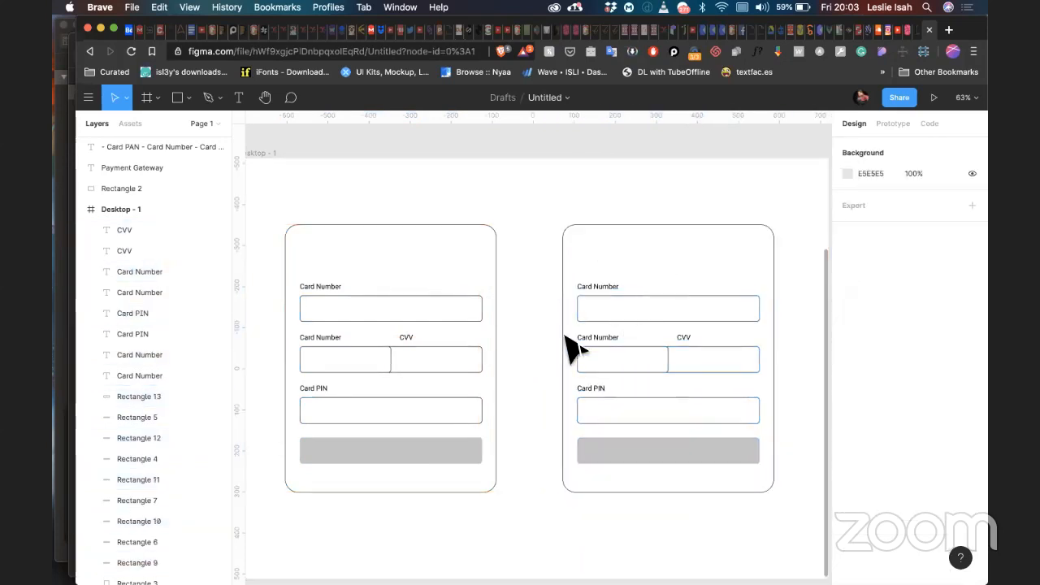
Step: Delete the second row and the "Card PIN" row with their labels and fields from the copied form panel
click(592, 339)
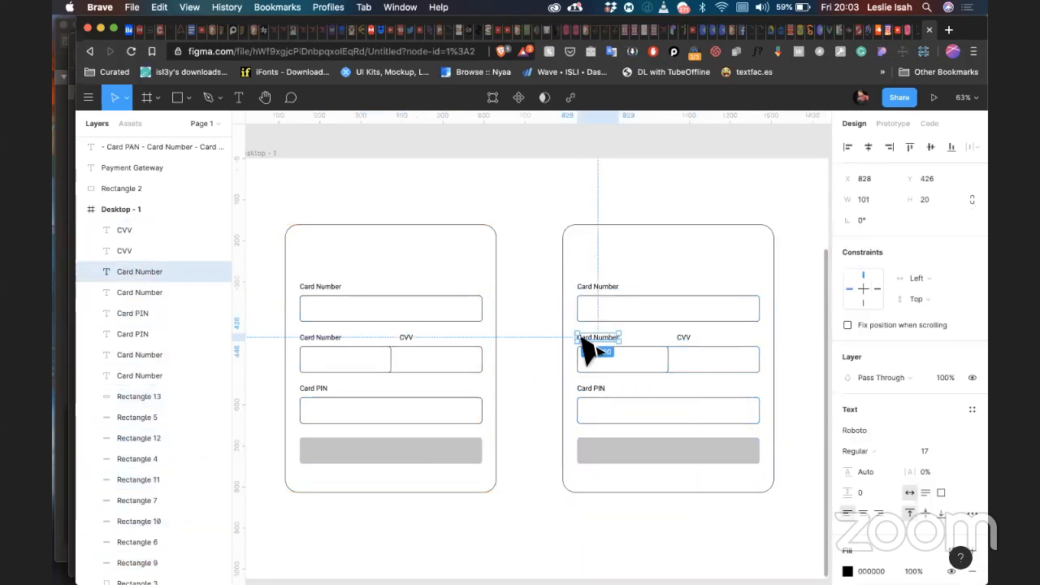
click(529, 344)
drag(524, 330, 776, 439)
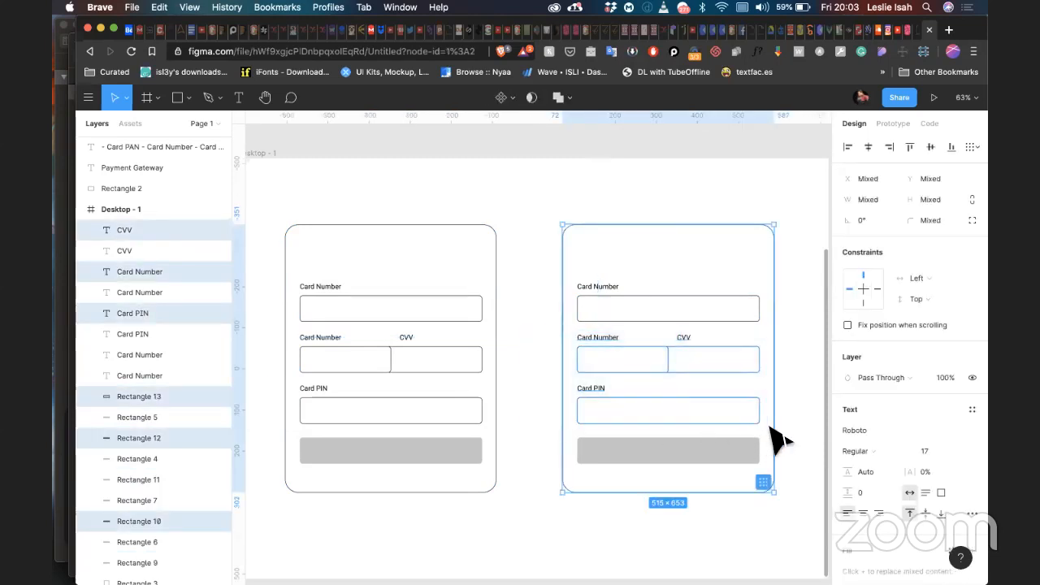
click(776, 447)
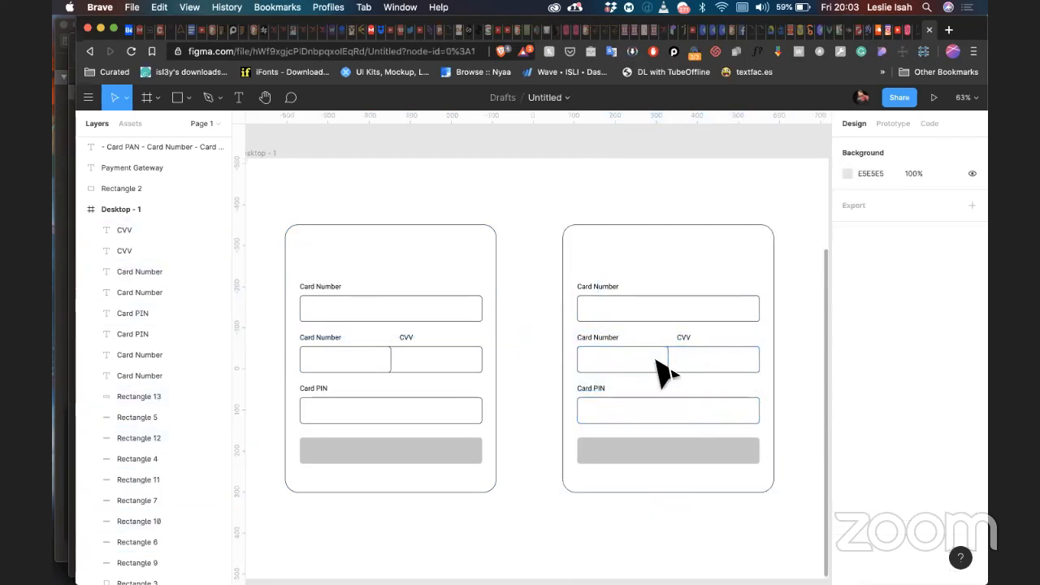
key(super+z)
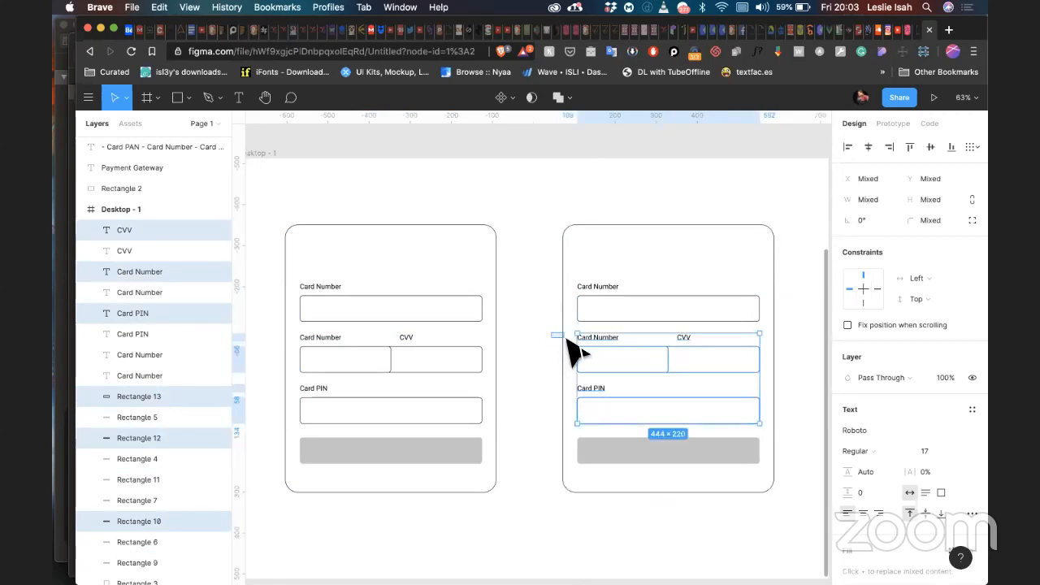
key(Delete)
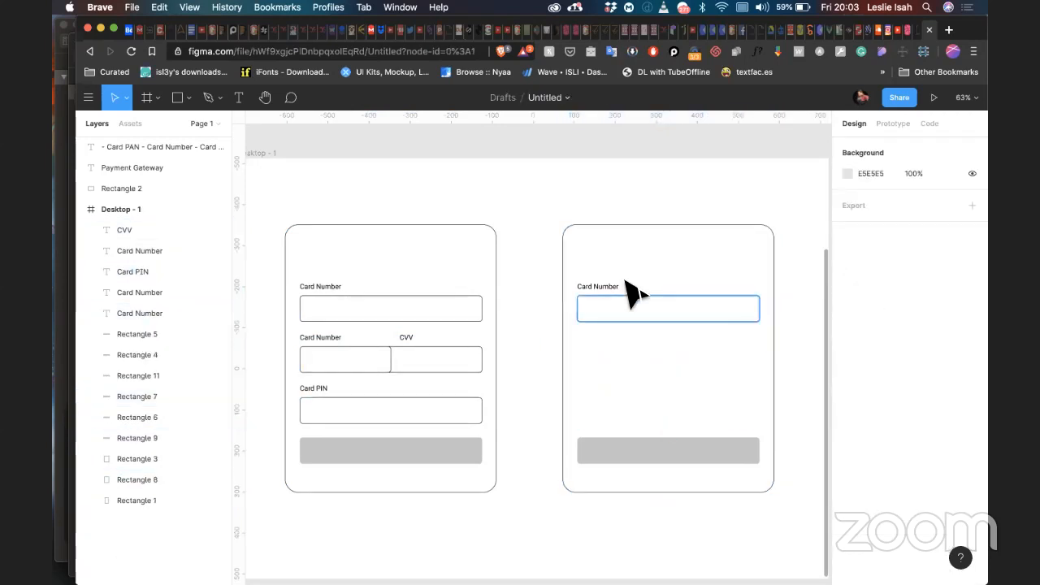
Step: Change the copied panel's remaining label to "OTP" and move its grey button up directly below the input field
double_click(611, 291)
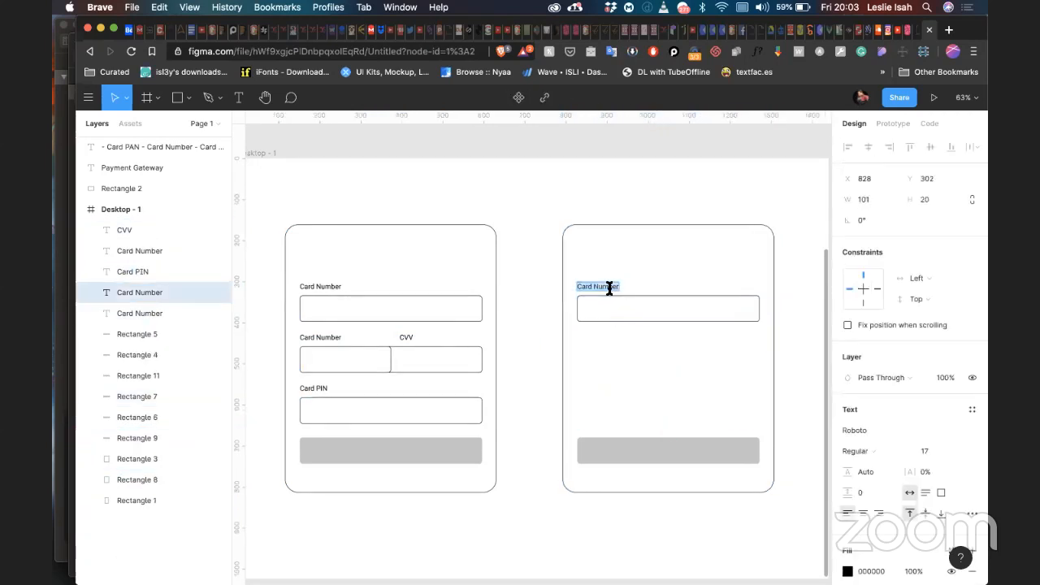
text(OTP)
key(Escape)
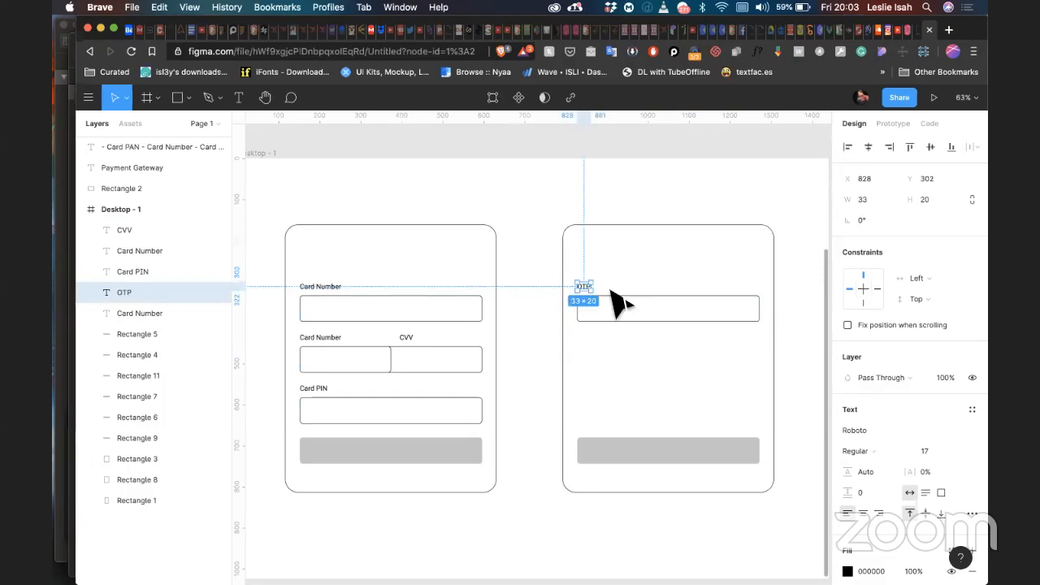
click(645, 460)
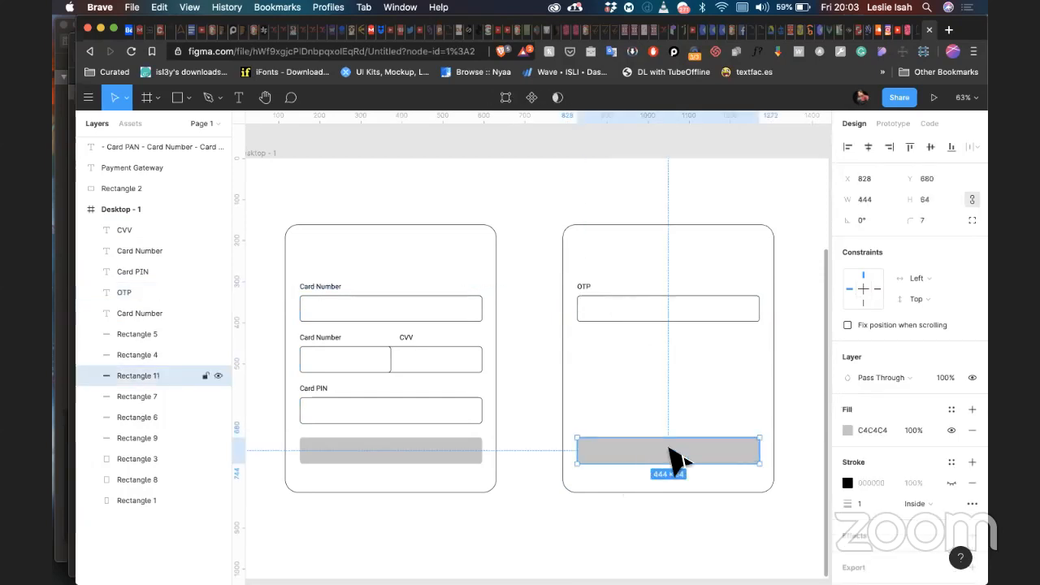
drag(676, 448, 665, 356)
click(582, 287)
shift+click(623, 306)
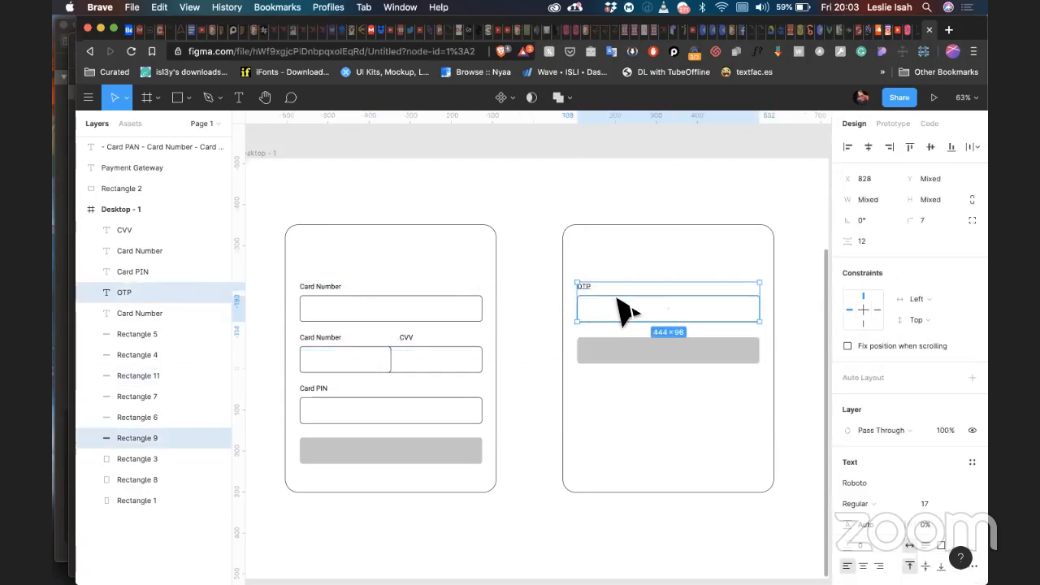
shift+click(633, 364)
mouse_move(639, 360)
mouse_down()
mouse_move(631, 381)
mouse_move(629, 360)
mouse_up()
shift+click(629, 359)
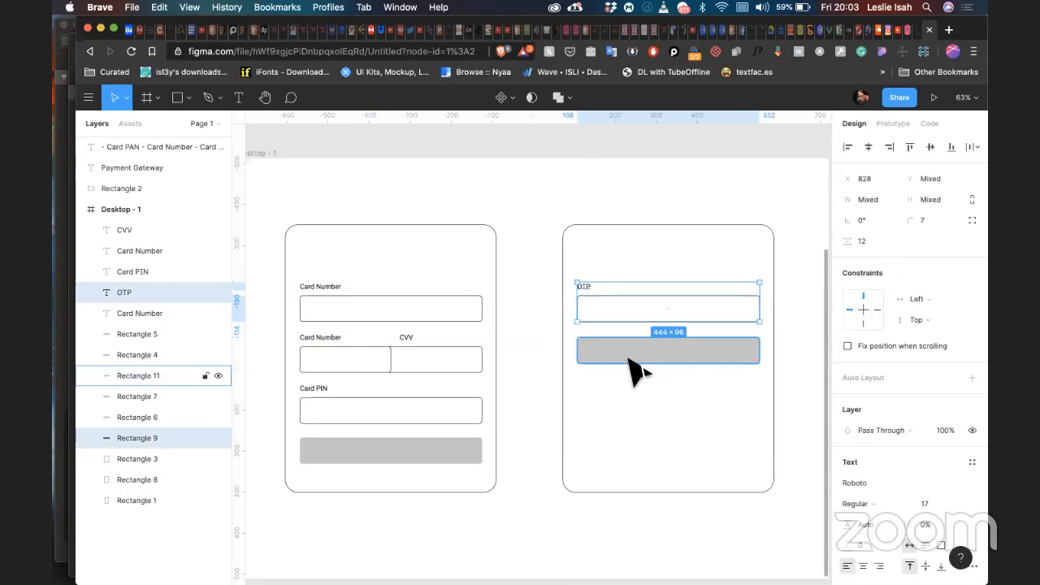
scroll(735, 414, right, 5)
scroll(735, 414, up, 1)
scroll(736, 414, left, 5)
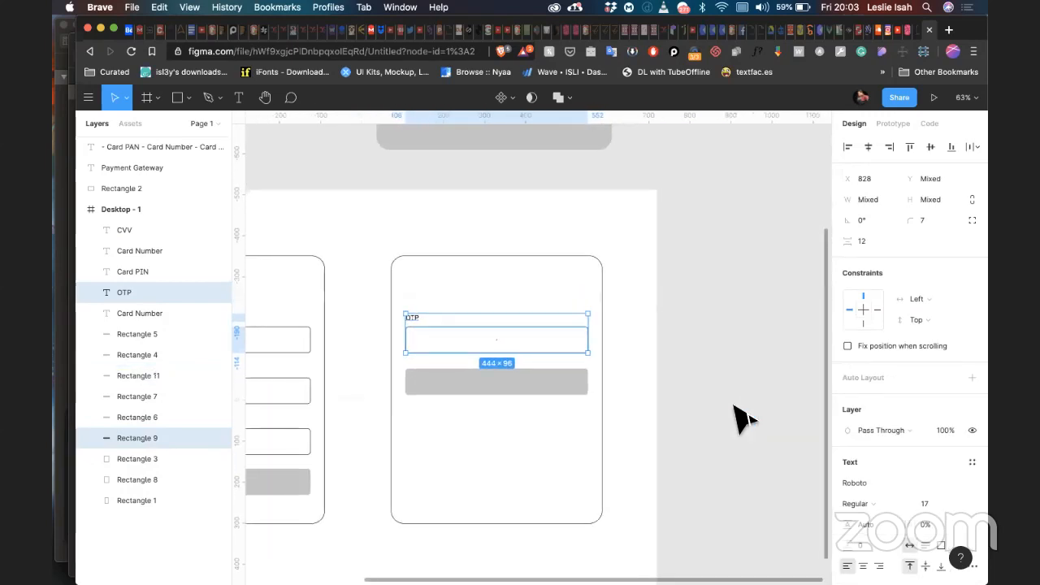
scroll(735, 414, down, 1)
scroll(735, 414, right, 6)
scroll(736, 414, left, 1)
scroll(735, 415, left, 3)
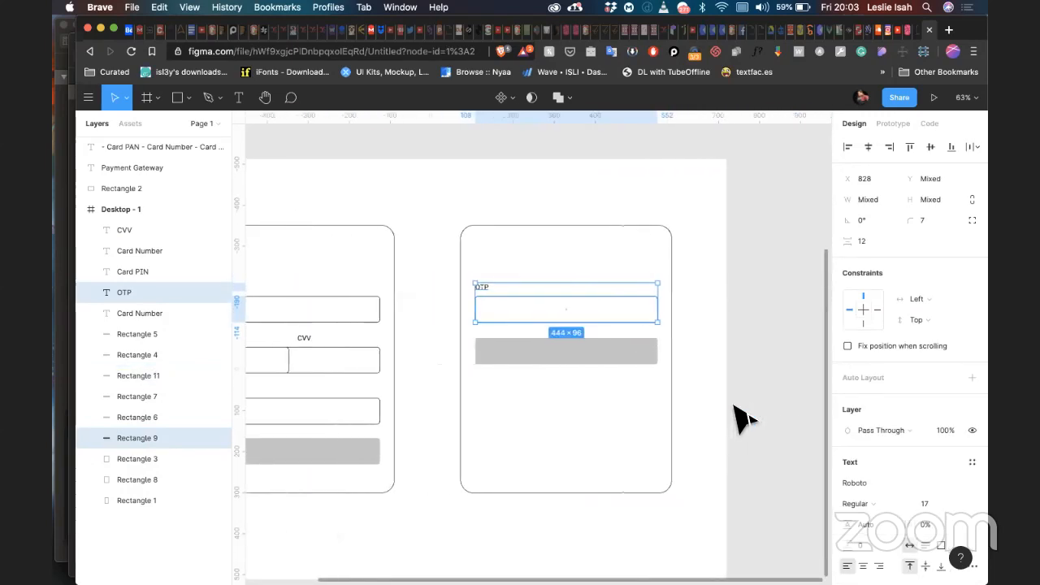
Step: Widen the Desktop - 1 frame from its right edge to a width of about 2401
ctrl+scroll(634, 452, down, 5)
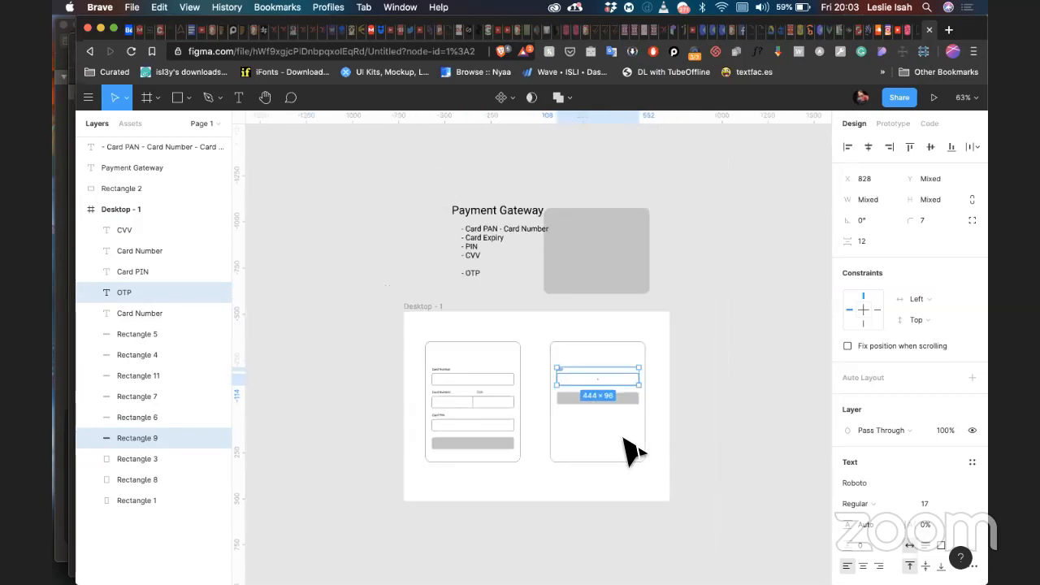
click(427, 305)
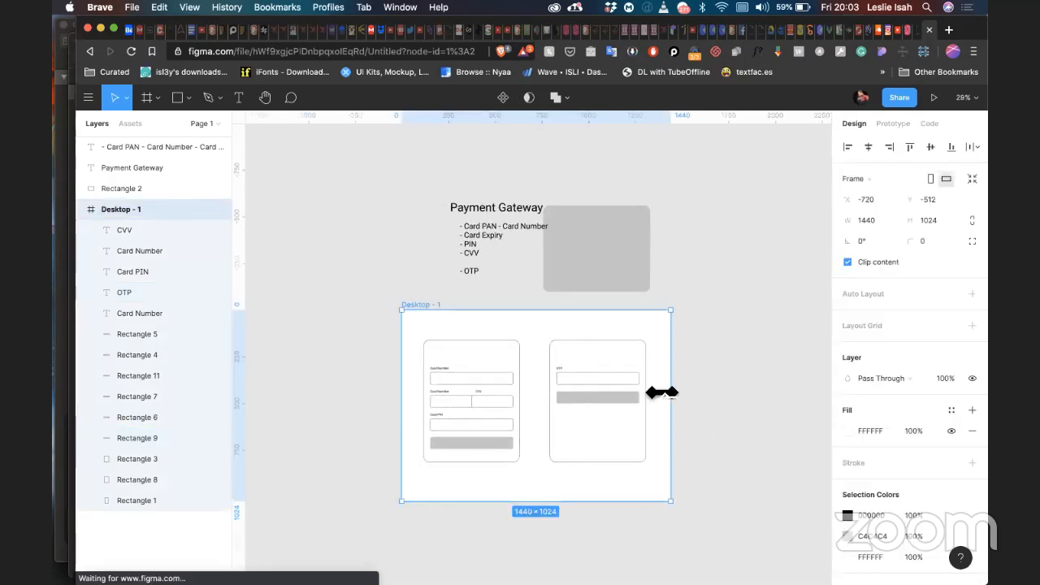
drag(671, 392, 829, 397)
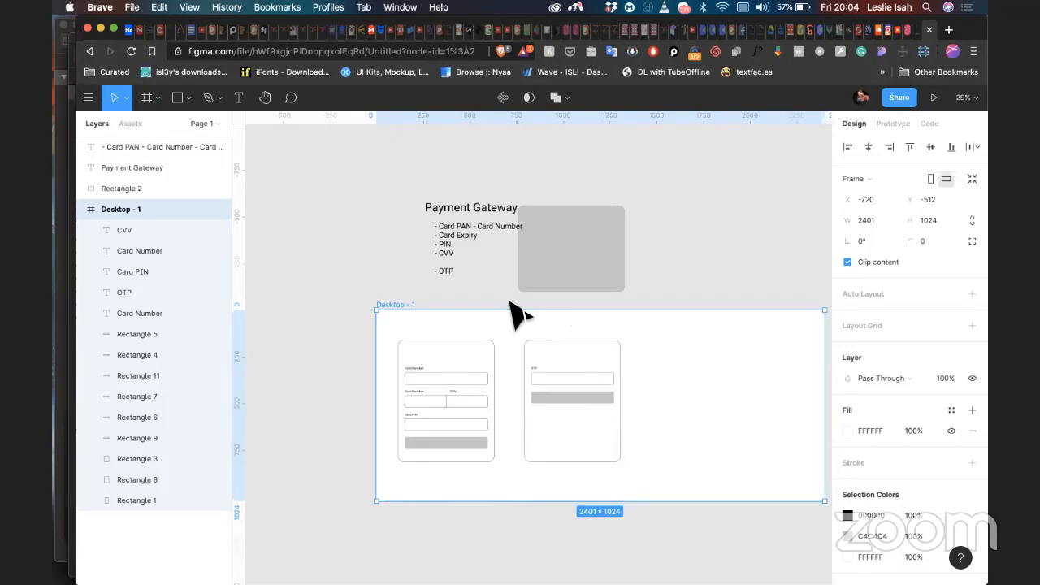
Step: Duplicate the OTP panel with its label, field and button to its right as a third panel in the frame
drag(511, 301, 646, 479)
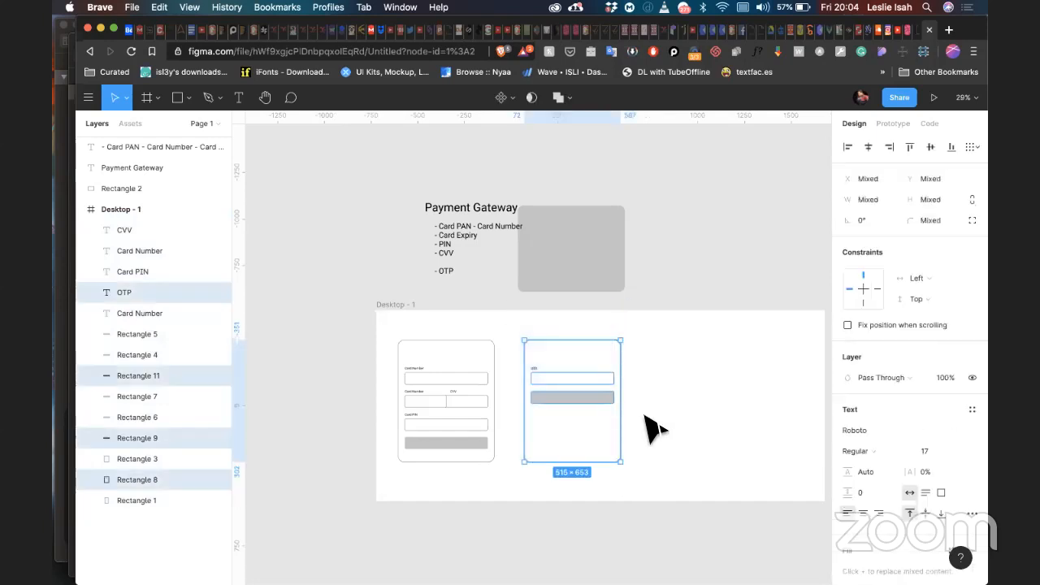
drag(592, 413, 703, 391)
click(743, 279)
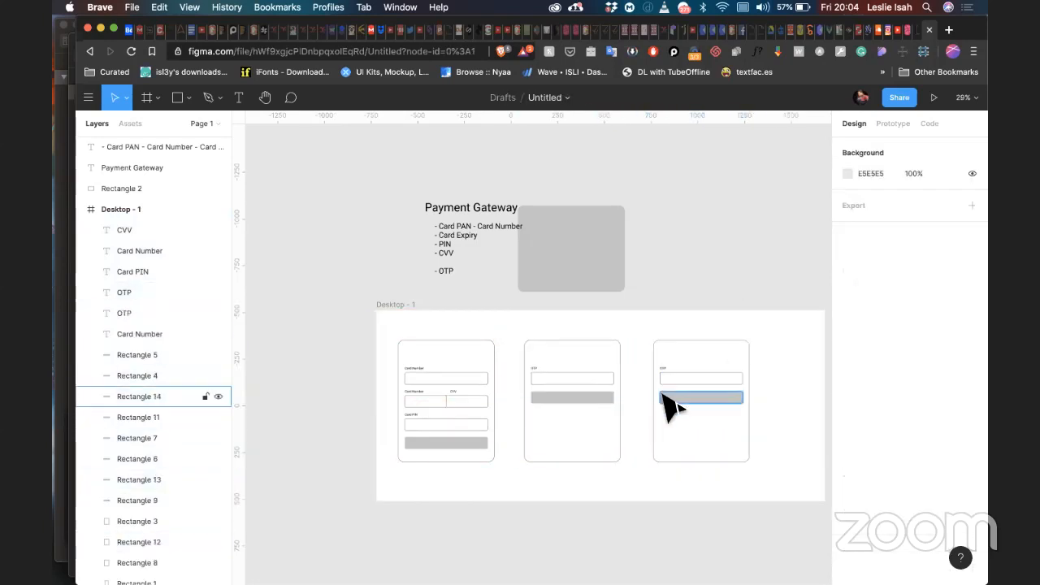
scroll(667, 407, up, 10)
scroll(618, 382, right, 3)
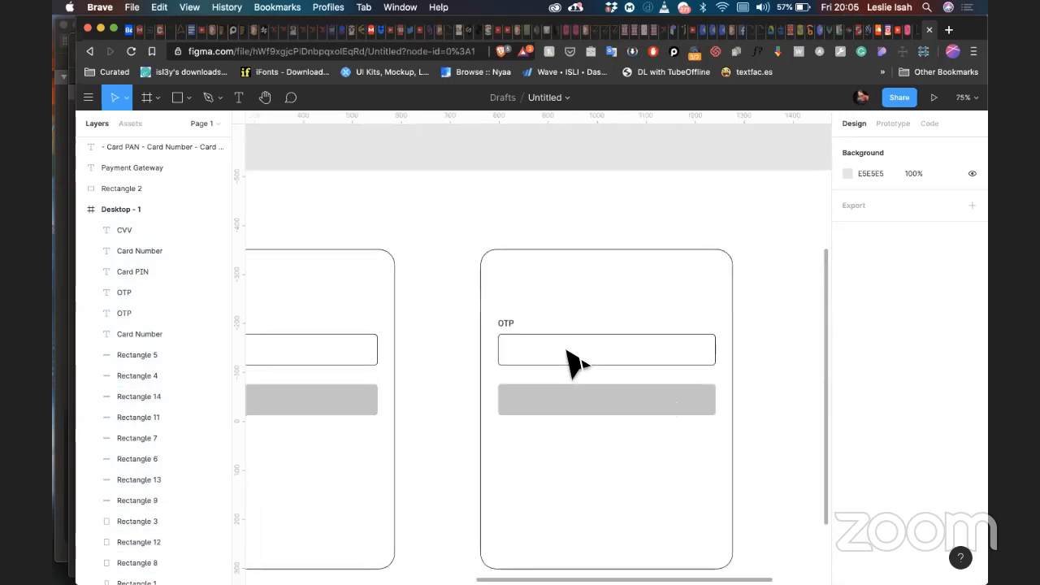
Step: Delete the input field from the third panel and move its OTP label to the panel's horizontal centre, above the grey button
click(574, 363)
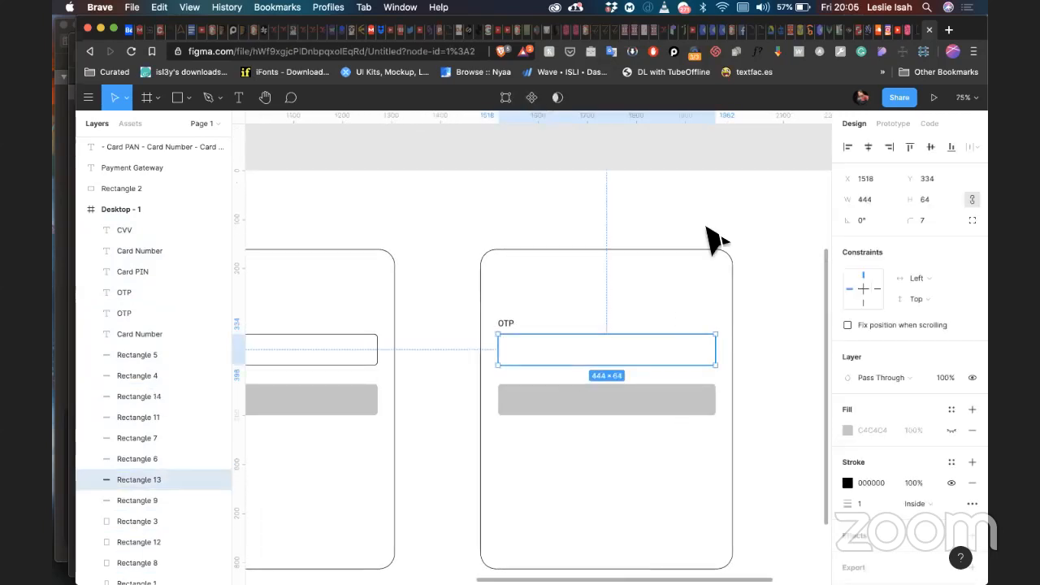
key(Delete)
drag(506, 326, 607, 357)
Step: Change the third panel's label to "Fancy Success Message" and centre it horizontally above the grey button
double_click(606, 355)
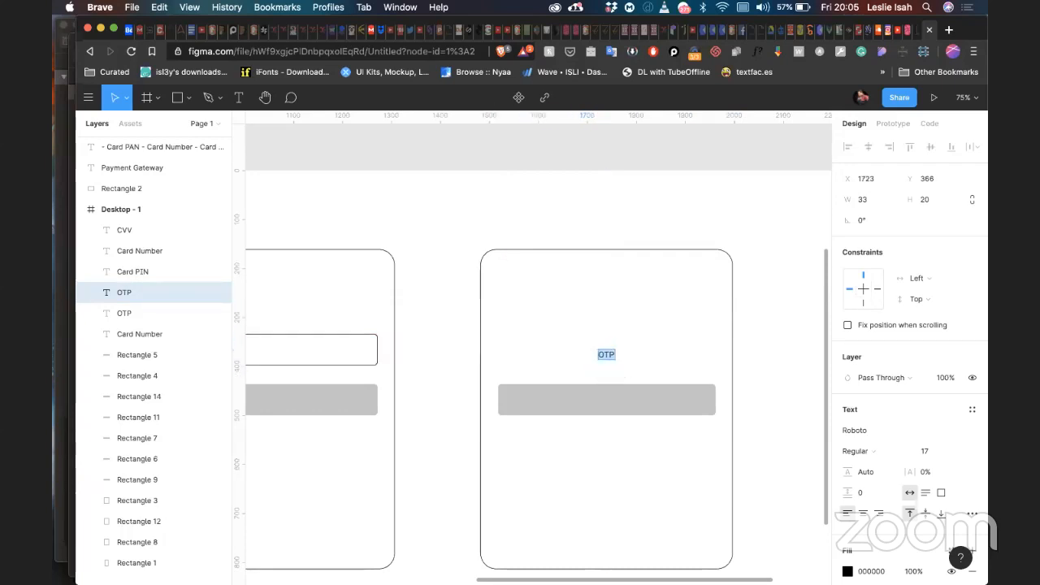
text(Fancy Suc)
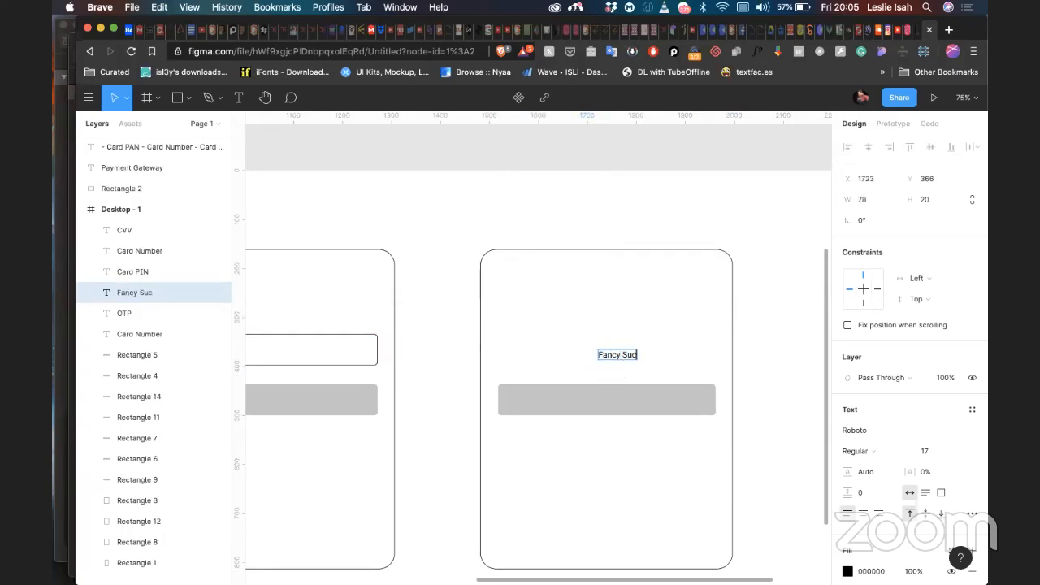
text(cess Mess)
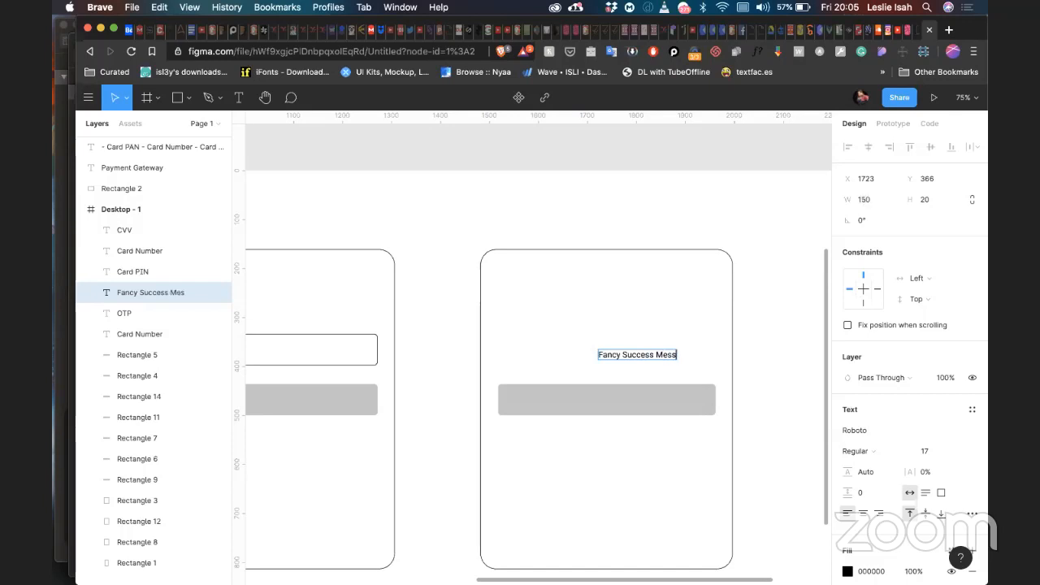
text(age)
key(Escape)
drag(623, 367, 602, 372)
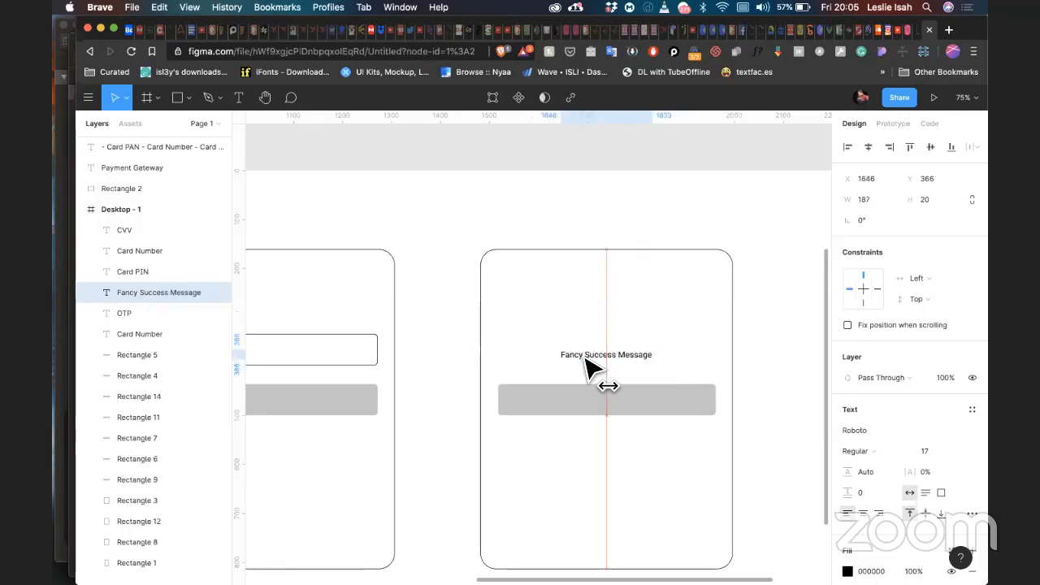
click(650, 195)
scroll(646, 198, down, 5)
scroll(646, 197, left, 3)
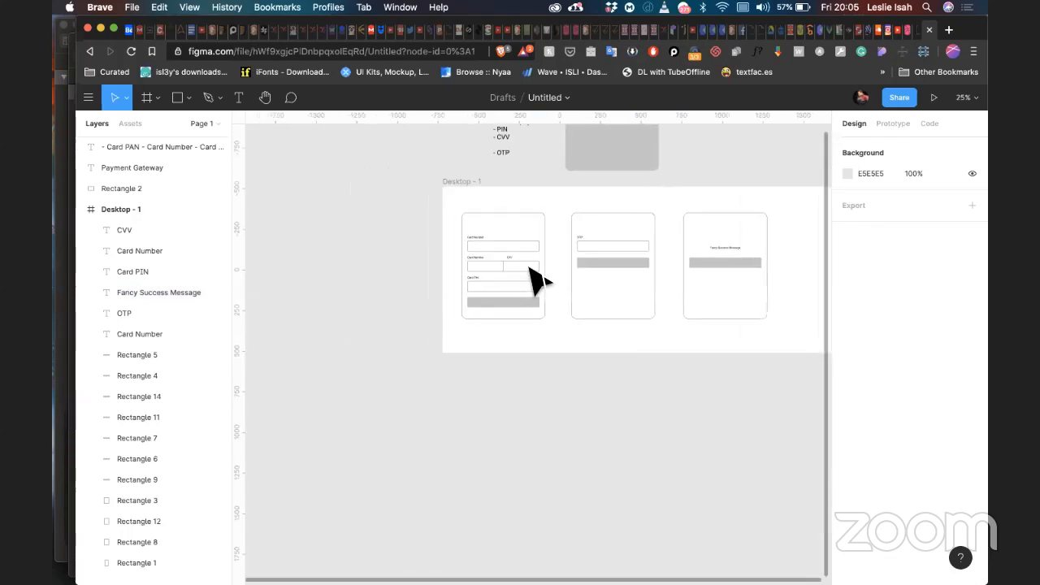
scroll(533, 268, up, 6)
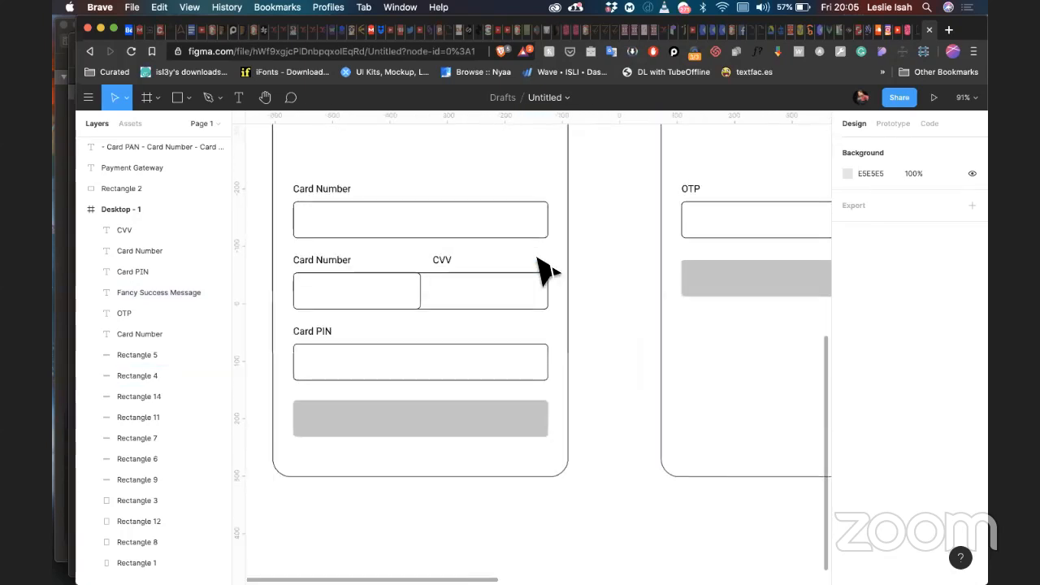
scroll(549, 290, down, 4)
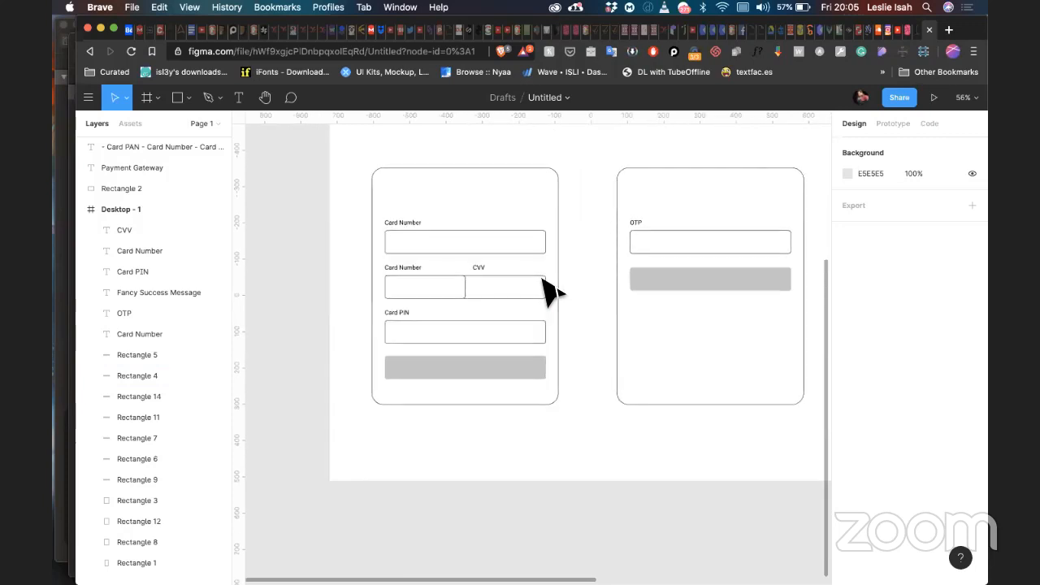
scroll(549, 290, right, 4)
scroll(549, 290, up, 2)
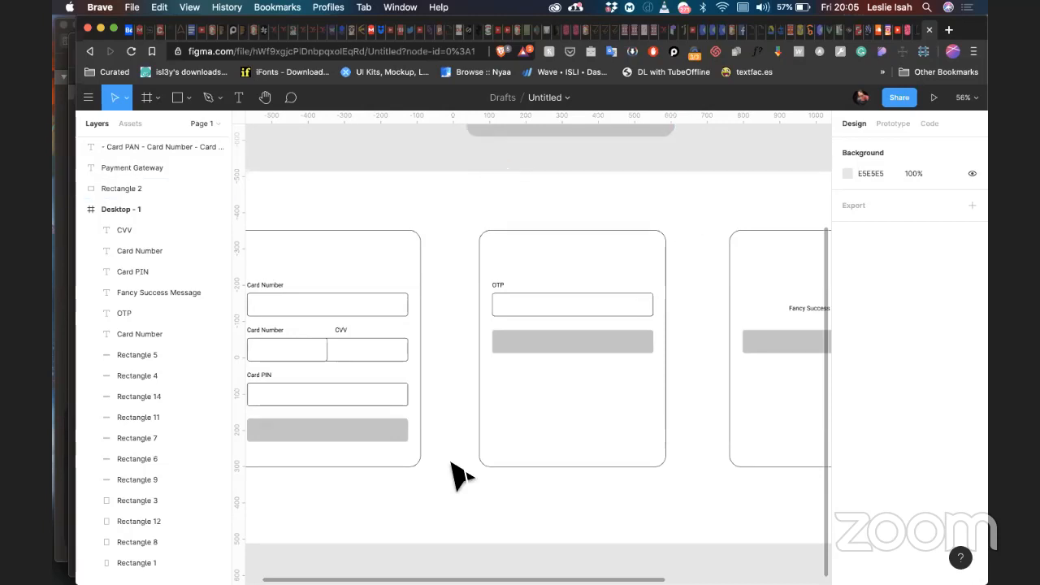
Step: Leave the wireframe file and return to the drafts overview
click(88, 98)
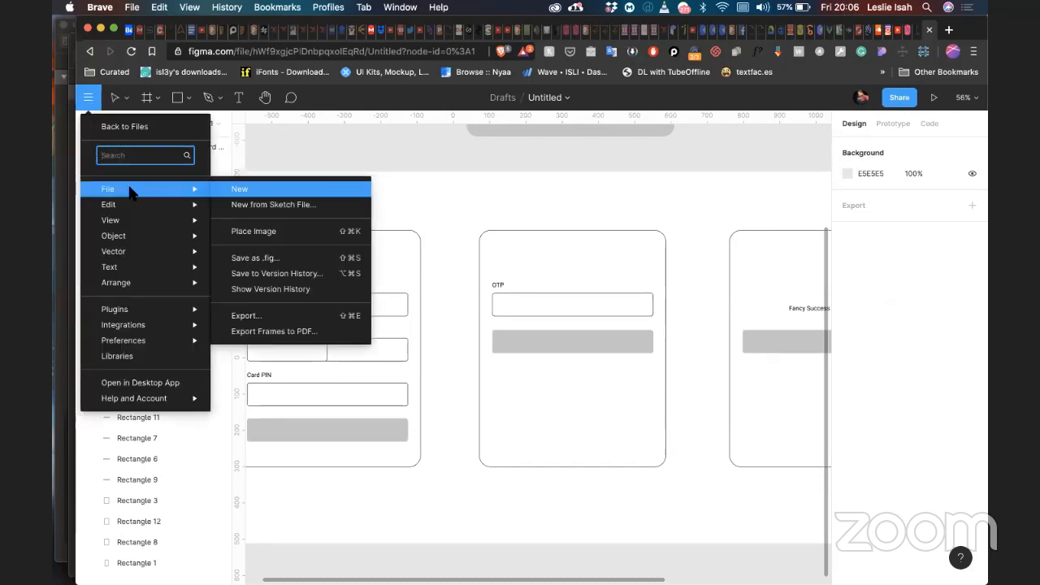
click(124, 126)
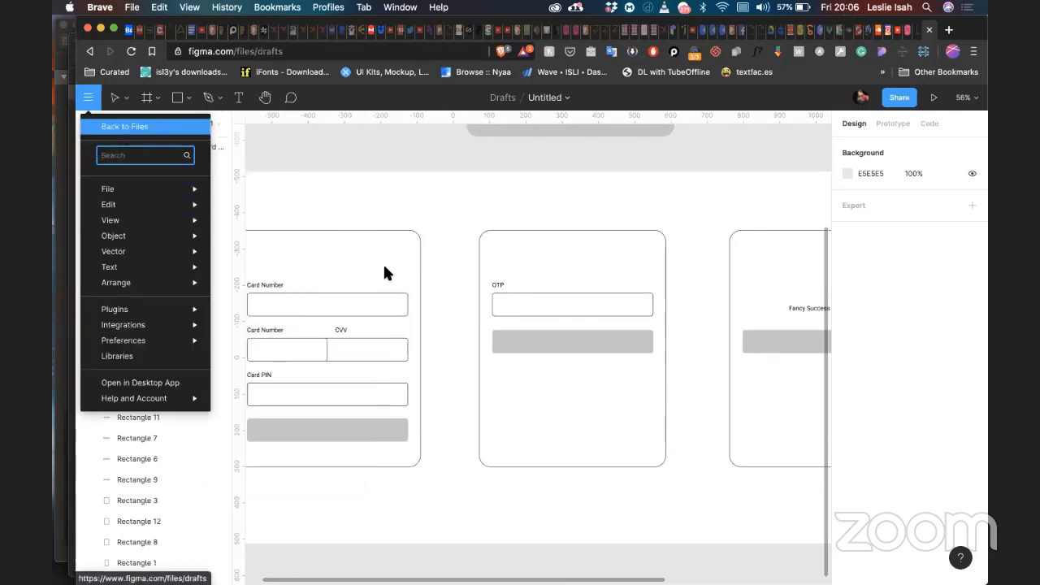
Step: Open the Renda draft and go back to the drafts overview
click(469, 237)
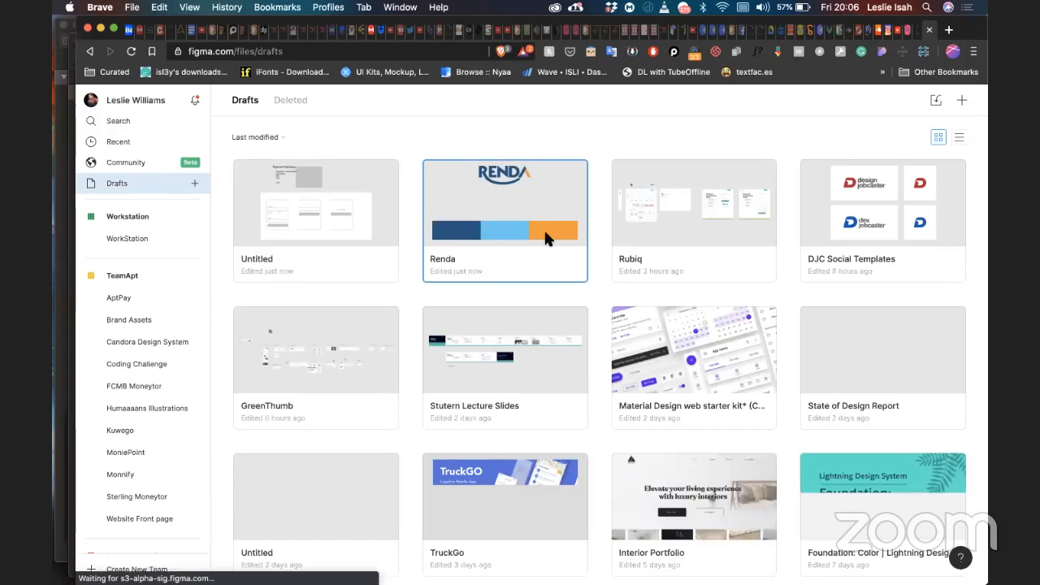
double_click(518, 242)
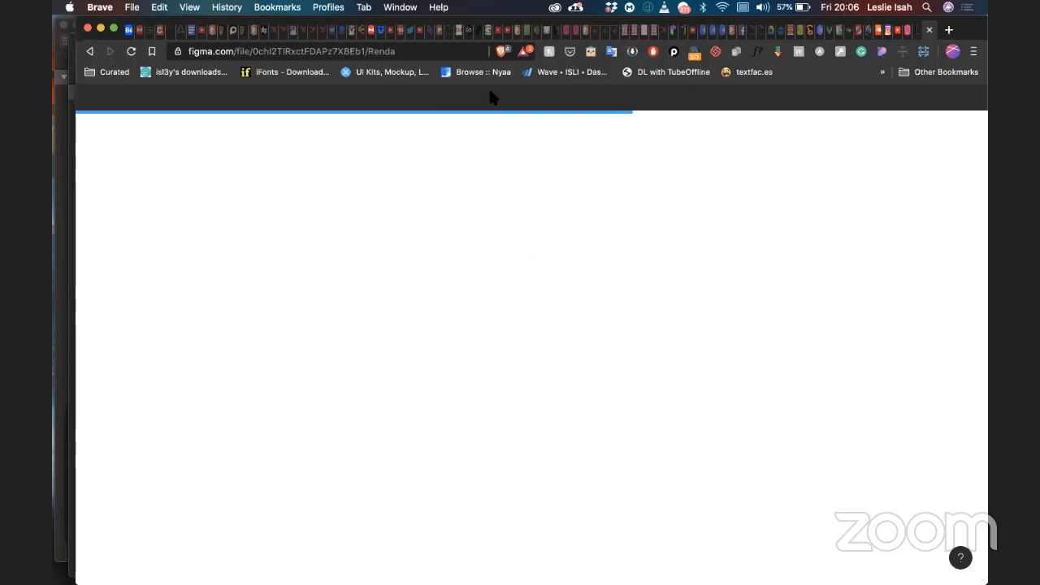
click(90, 51)
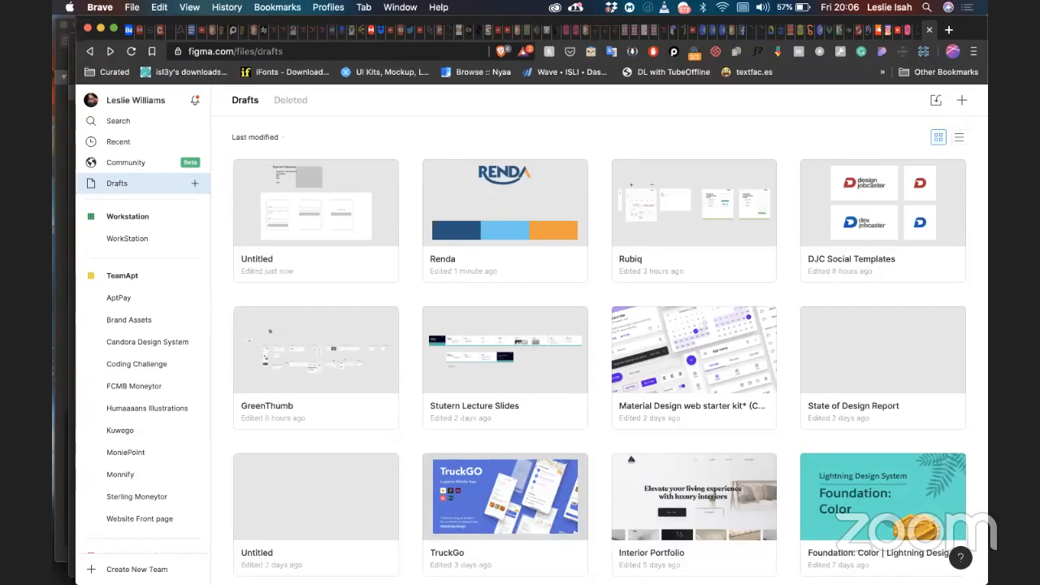
Step: Switch to InVision Studio and create a new document with a custom-size artboard of 360 × 640 px
mouse_move(521, 579)
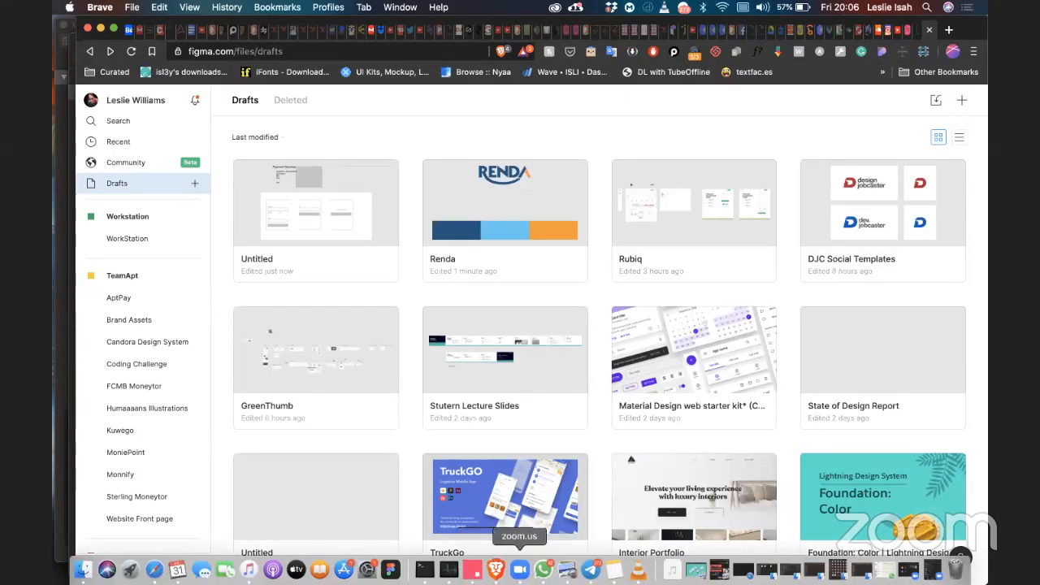
click(472, 569)
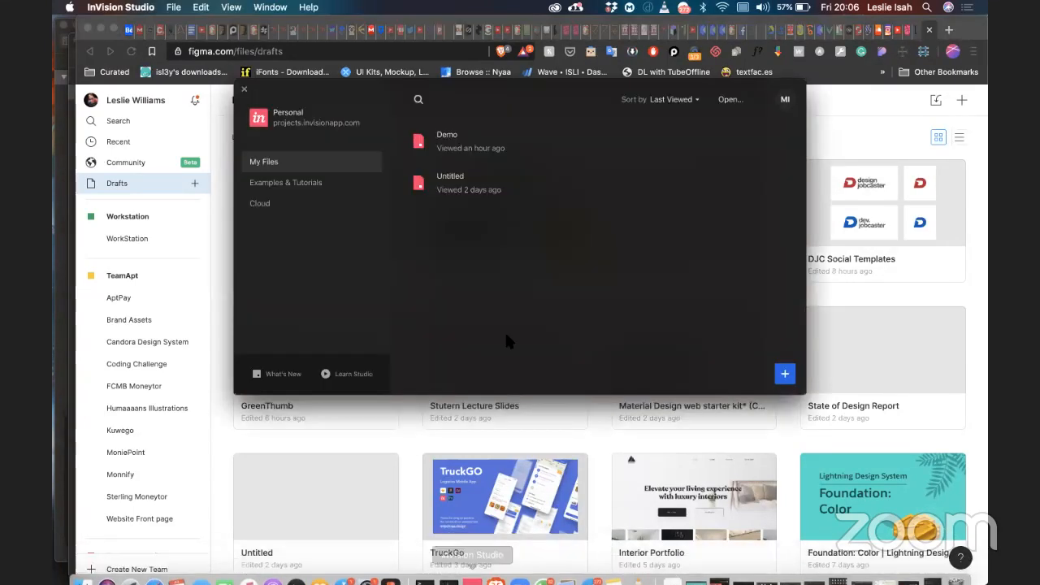
click(784, 375)
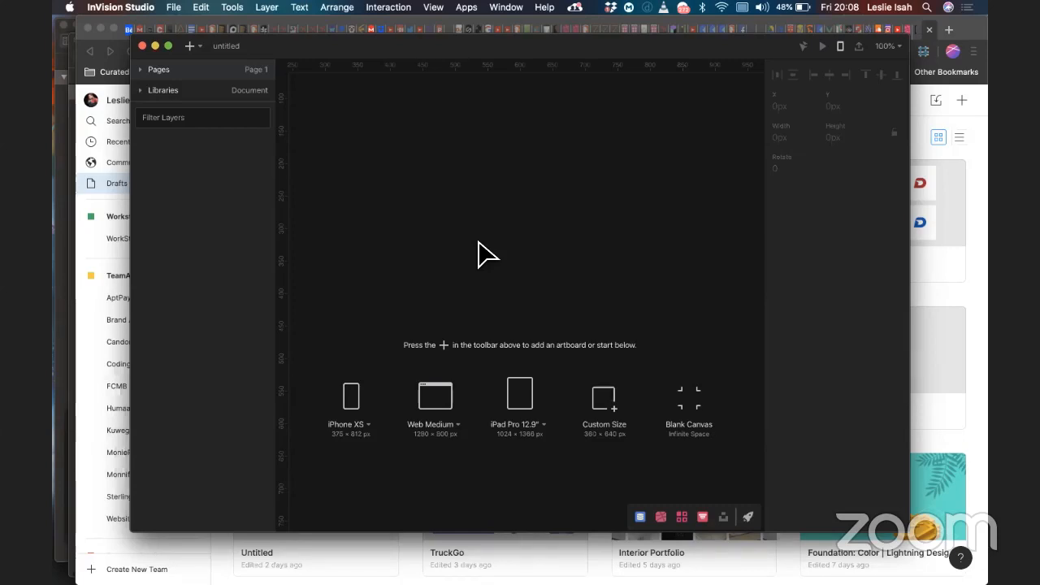
click(611, 413)
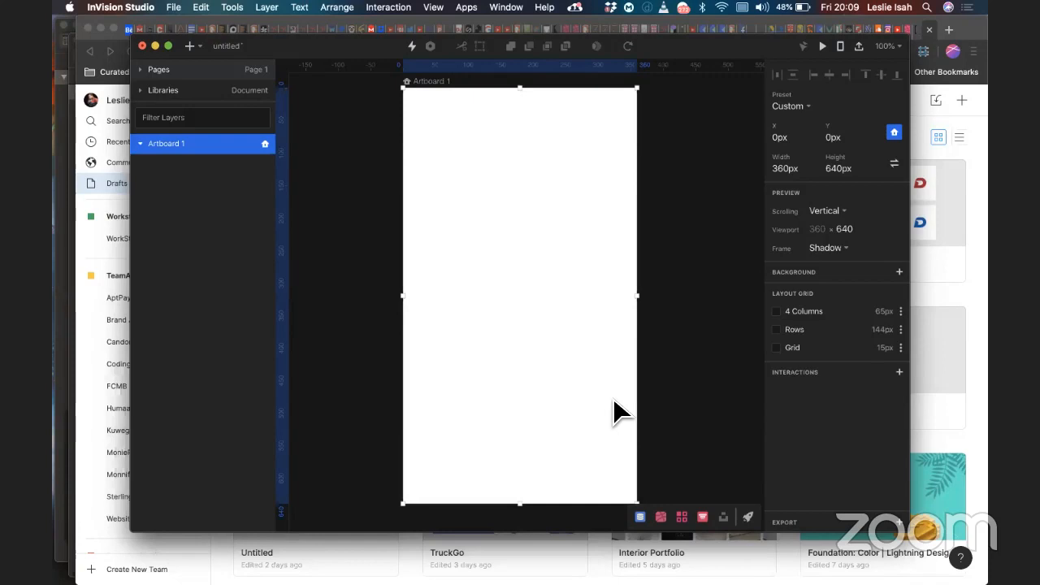
click(676, 267)
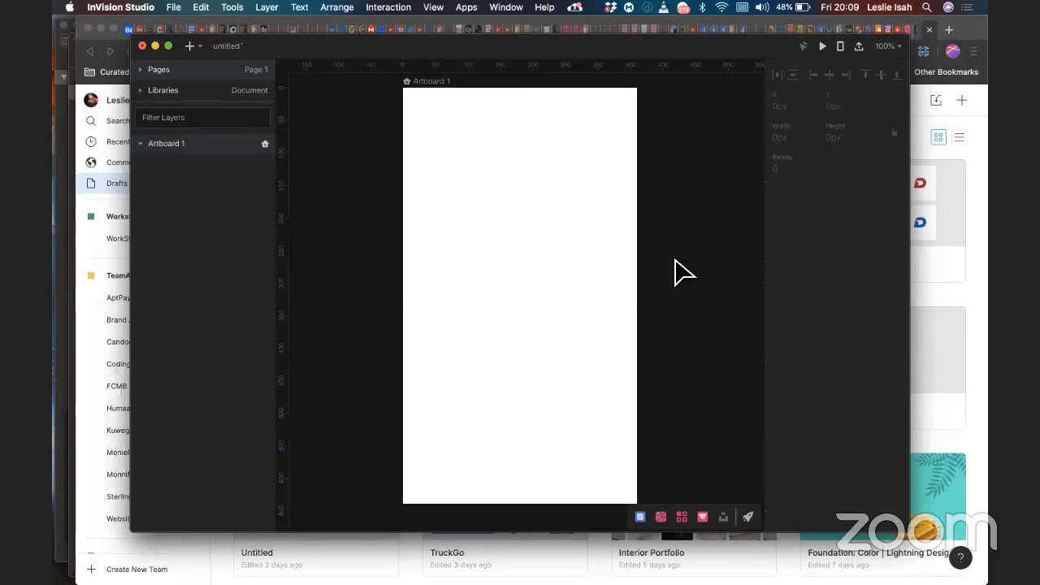
Step: Turn on the column layout grid for Artboard 1 and set its count to 8
scroll(419, 144, up, 3)
scroll(419, 144, right, 3)
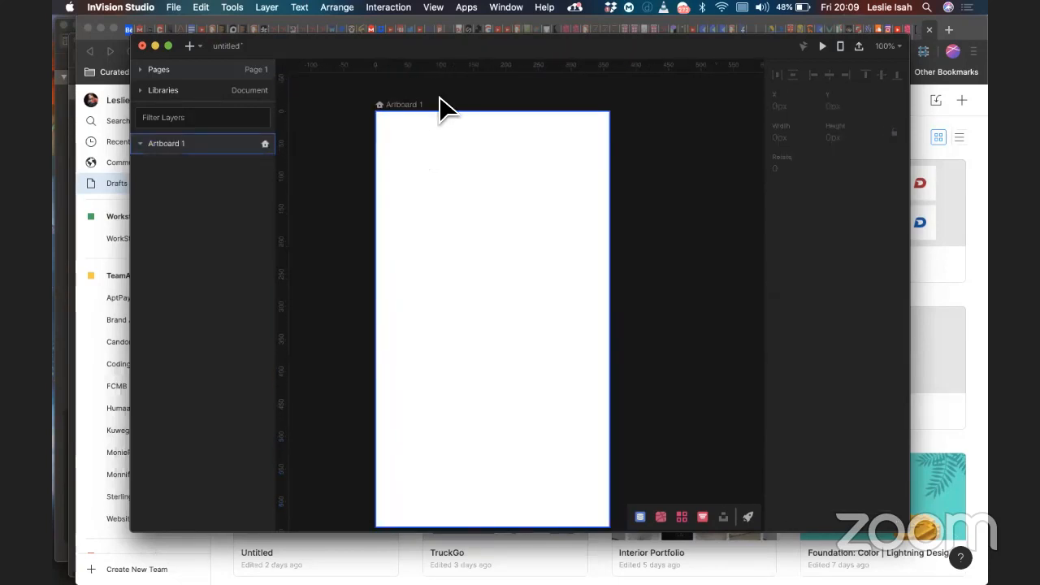
click(404, 104)
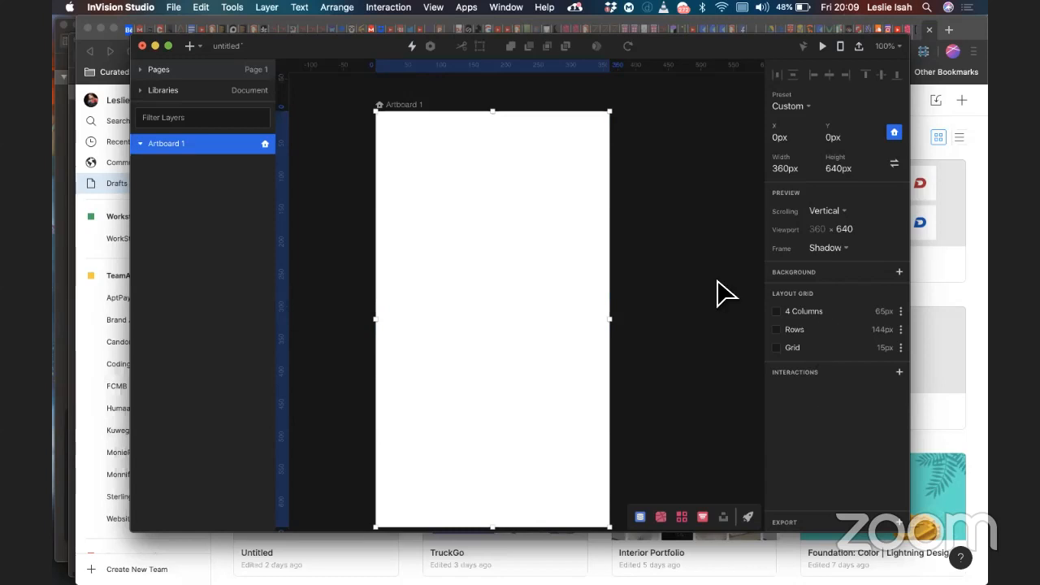
click(777, 312)
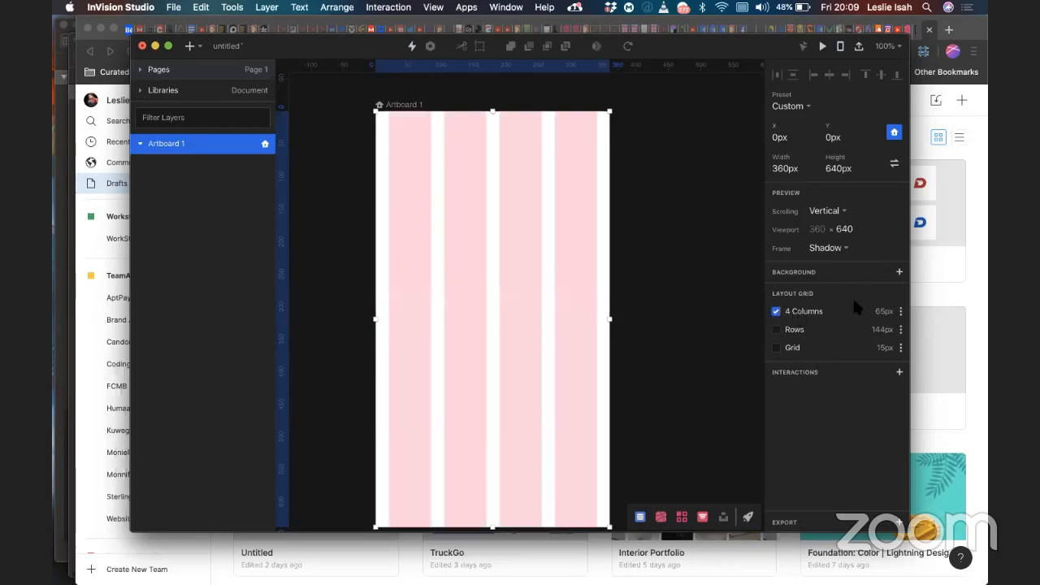
click(855, 309)
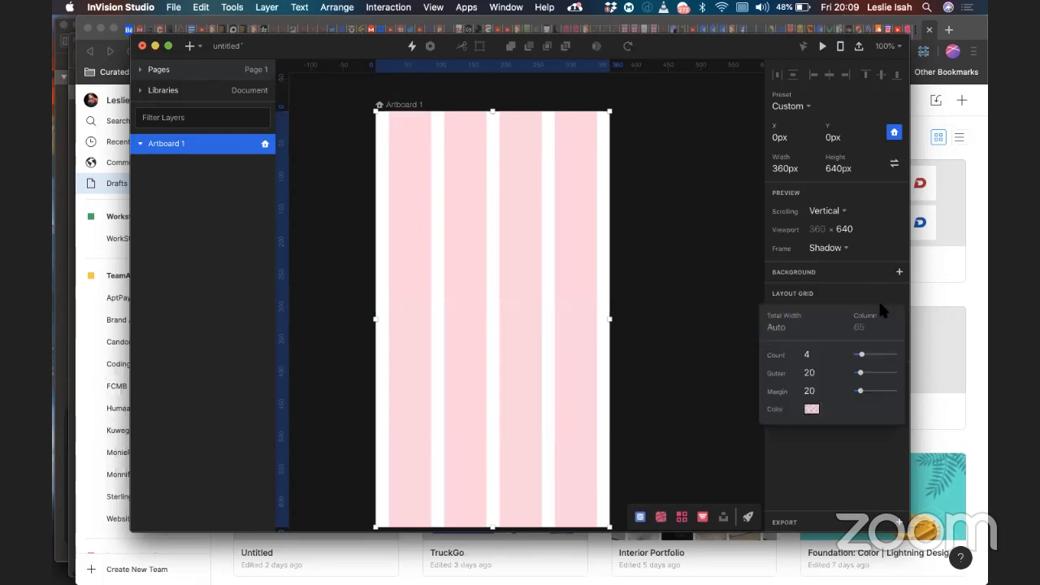
click(812, 358)
text(8)
key(Tab)
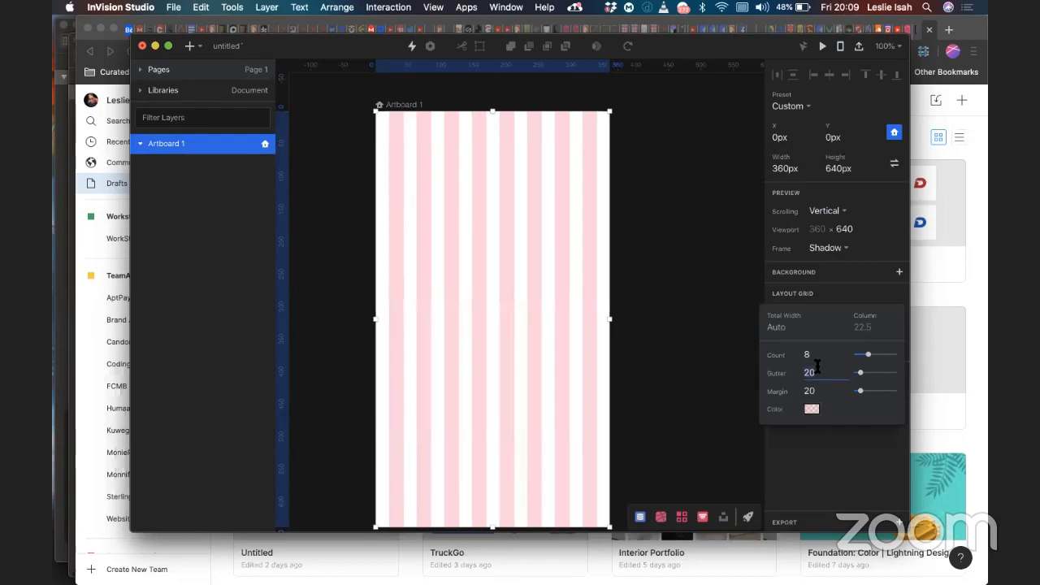
Step: Set the column grid's gutter to 8 and its margin to 24
text(8)
click(823, 392)
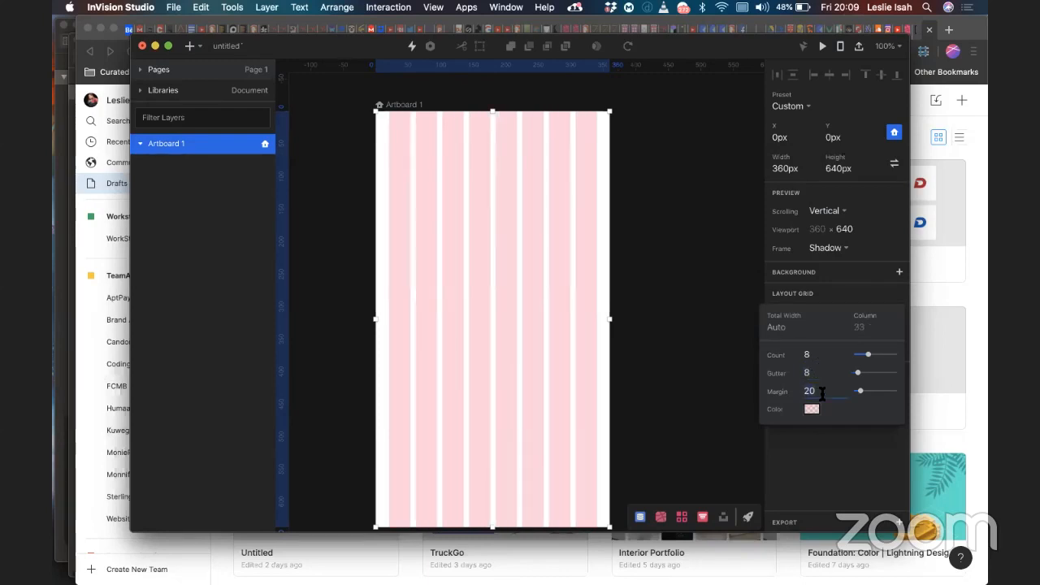
text(2)
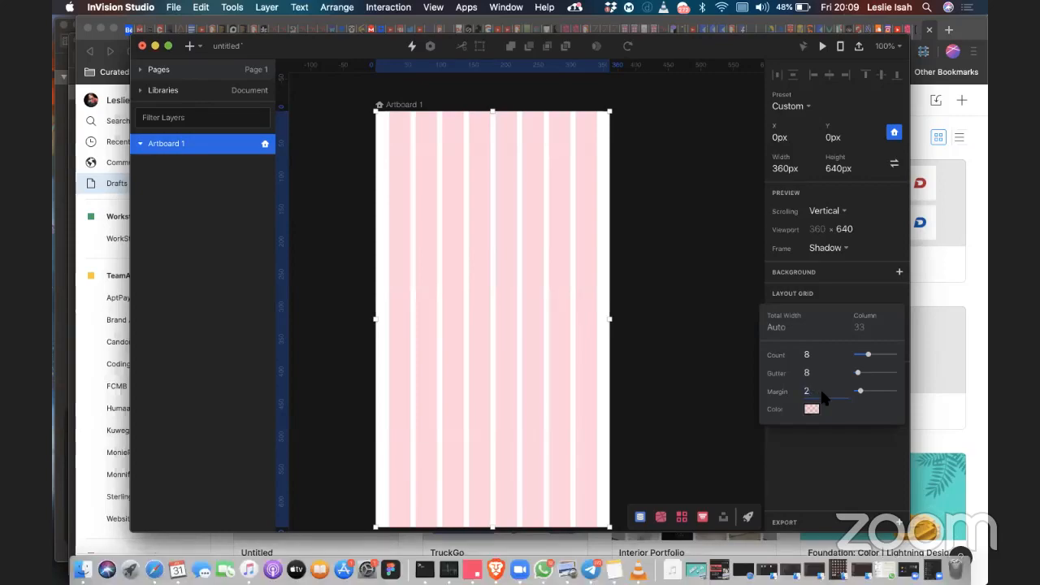
key(F4)
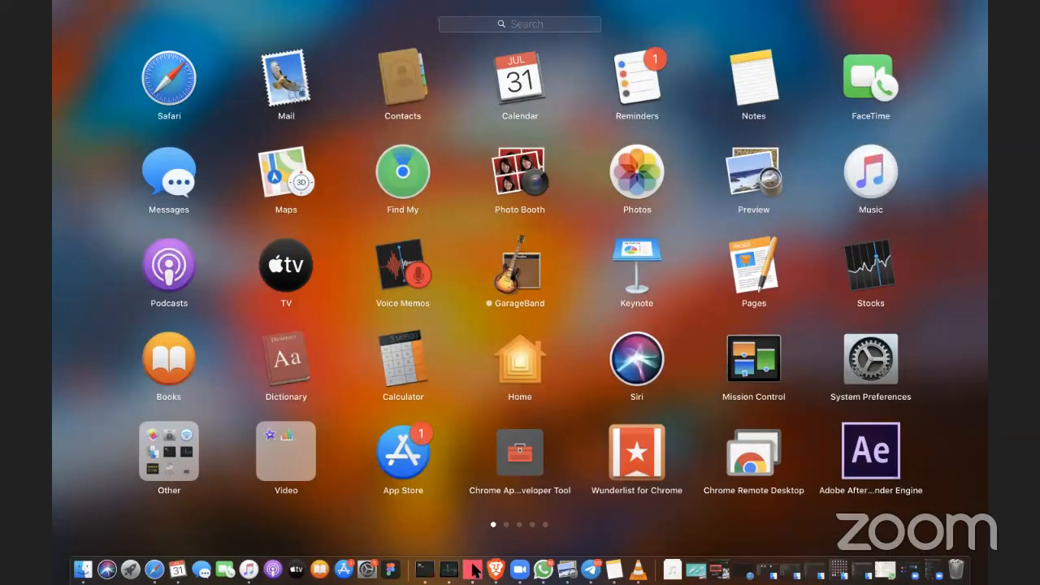
click(472, 564)
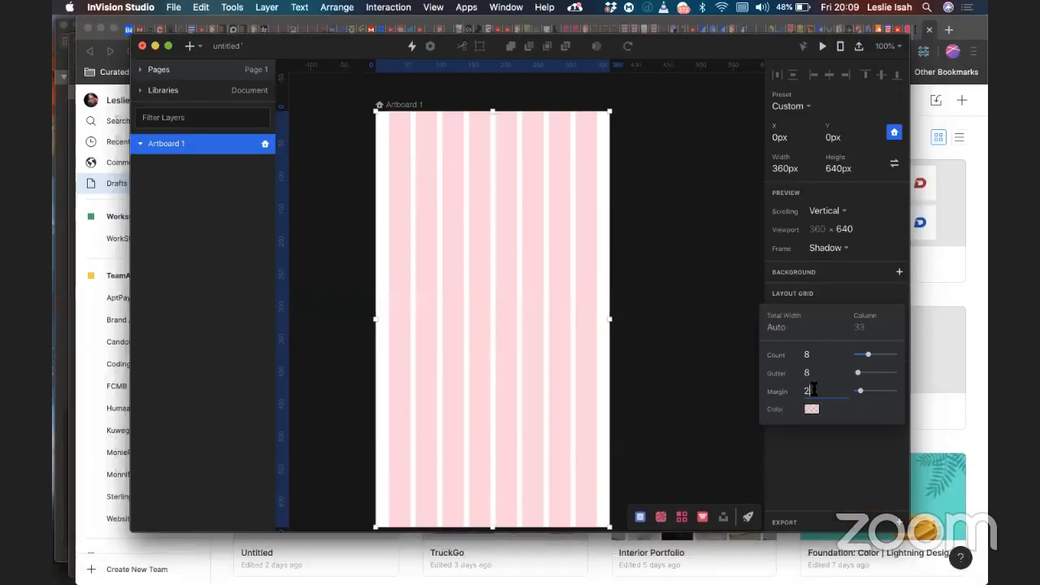
text(4)
key(Return)
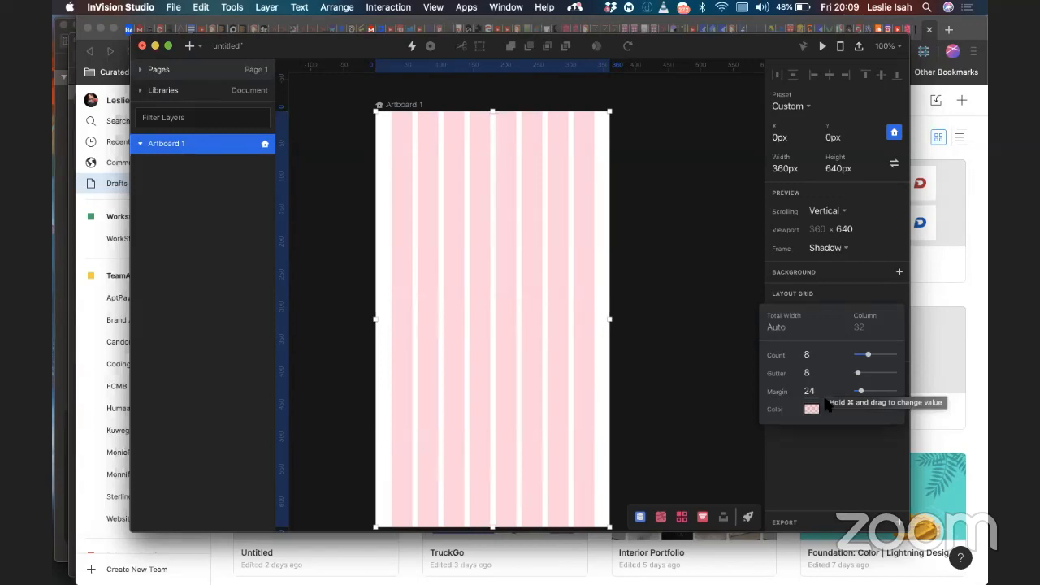
click(827, 290)
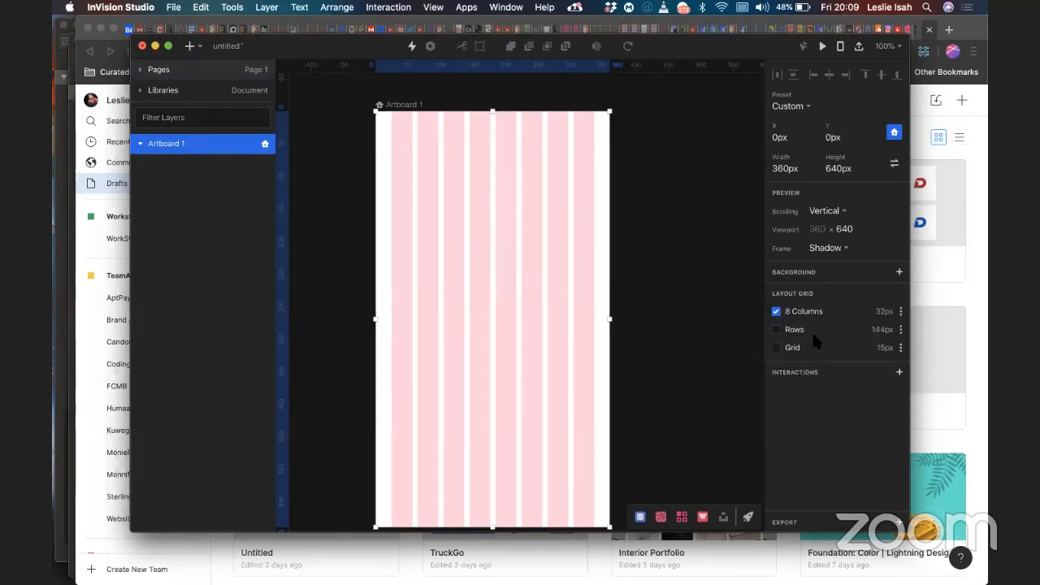
Step: Turn on the row layout grid for Artboard 1 and set its gutter to 8
click(776, 329)
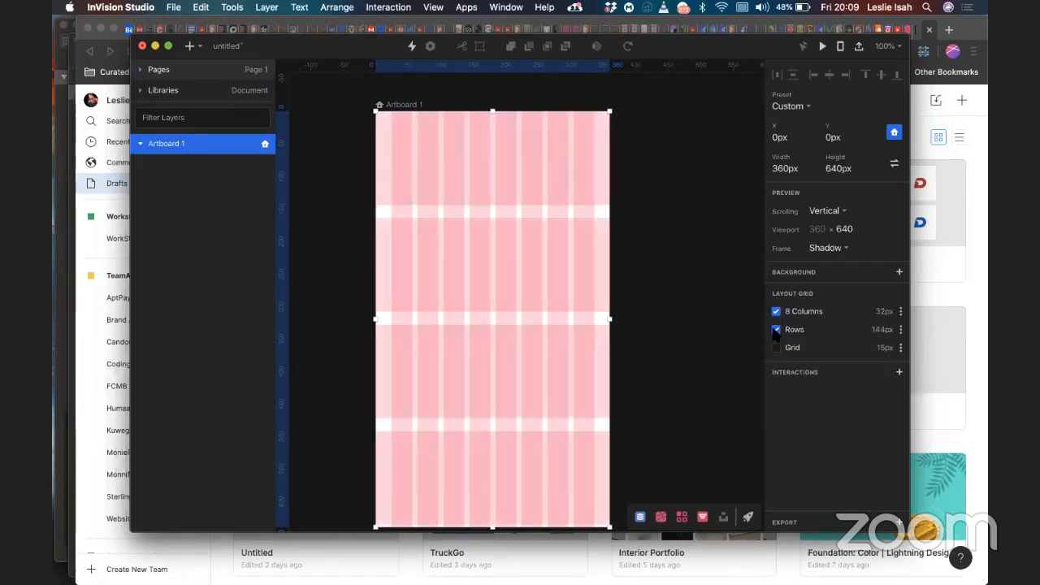
click(886, 327)
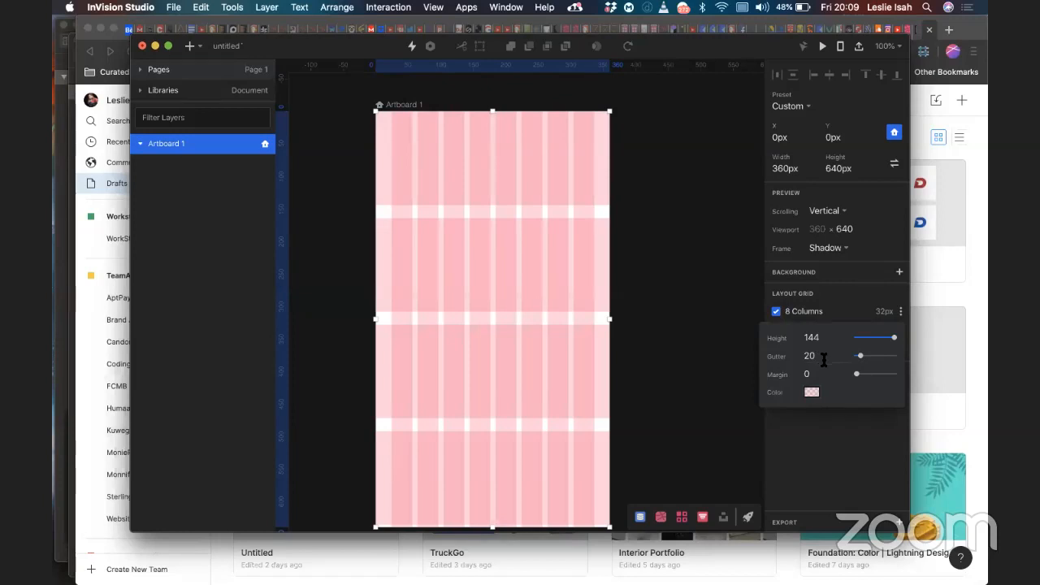
click(820, 357)
text(1)
text(6)
key(BackSpace)
key(BackSpace)
text(8)
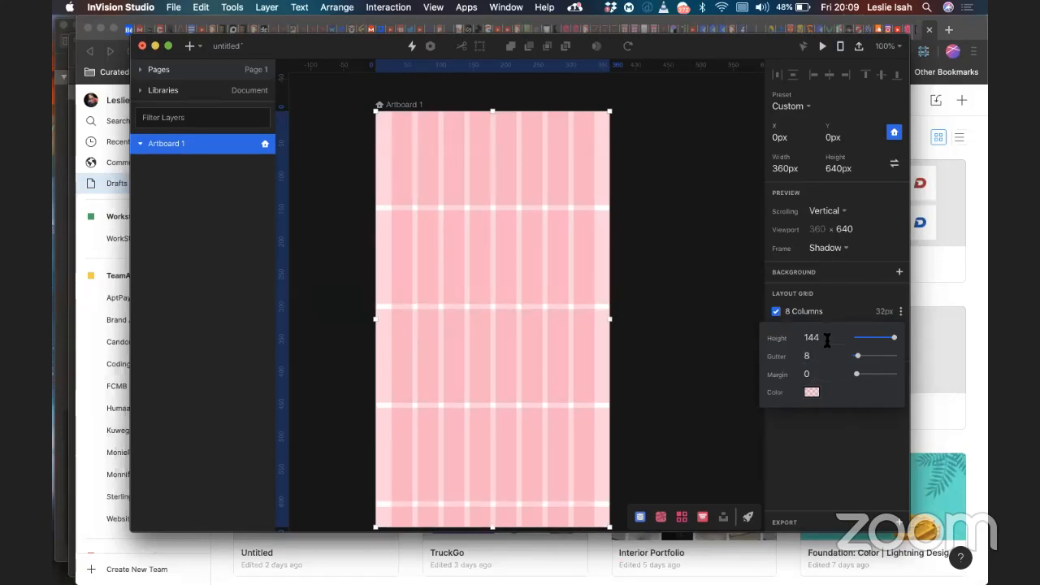
Step: Set the row grid's height to 8
click(827, 341)
key(BackSpace)
key(BackSpace)
key(BackSpace)
text(8)
key(Return)
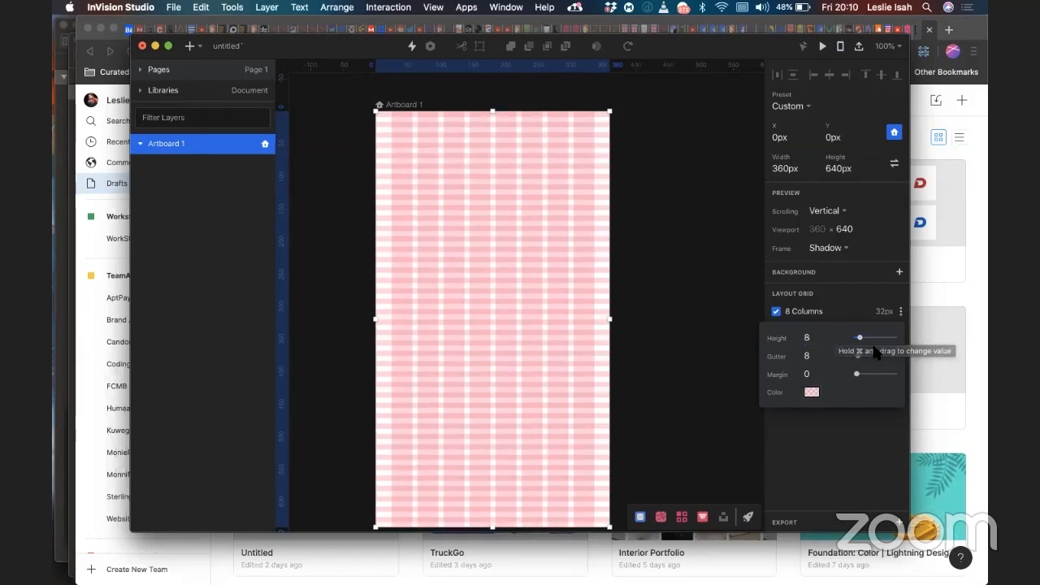
Step: Set the height of Artboard 1's row layout grid to 16
click(823, 340)
key(BackSpace)
text(1)
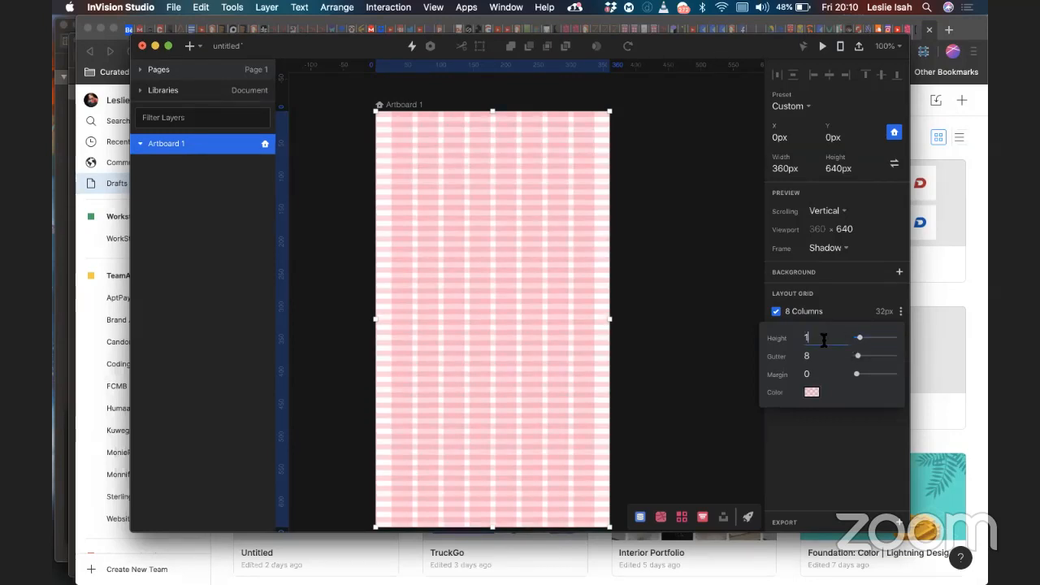
text(6)
key(Return)
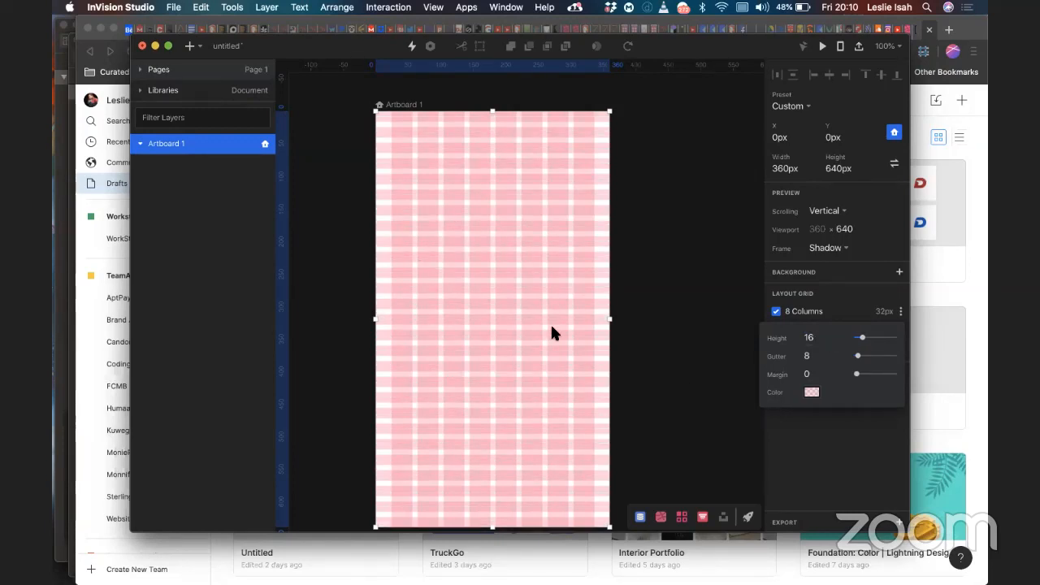
Step: Turn off the row layout grid for Artboard 1, leaving only the 8-column grid on
click(776, 329)
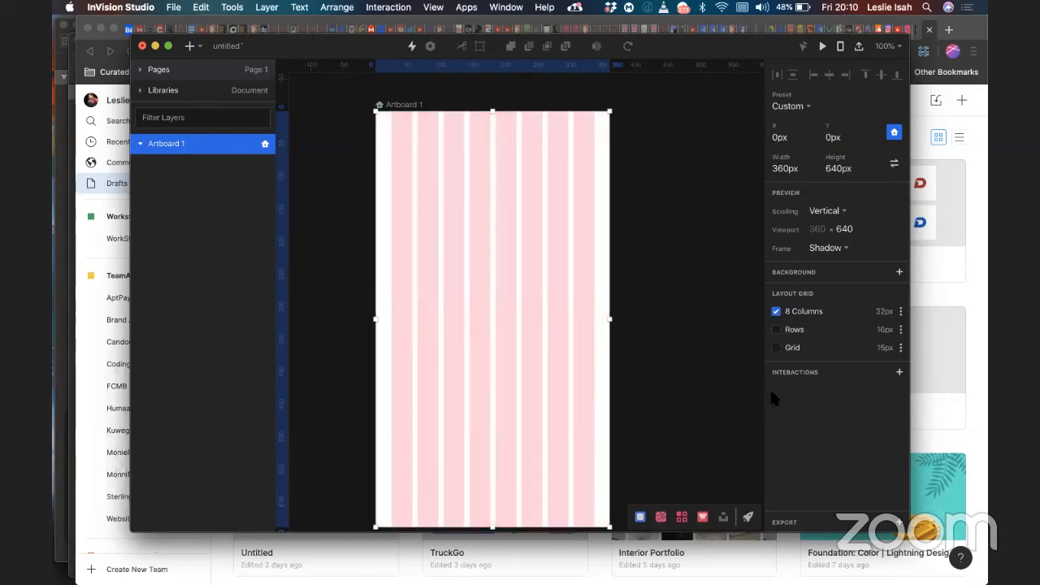
click(777, 311)
click(778, 311)
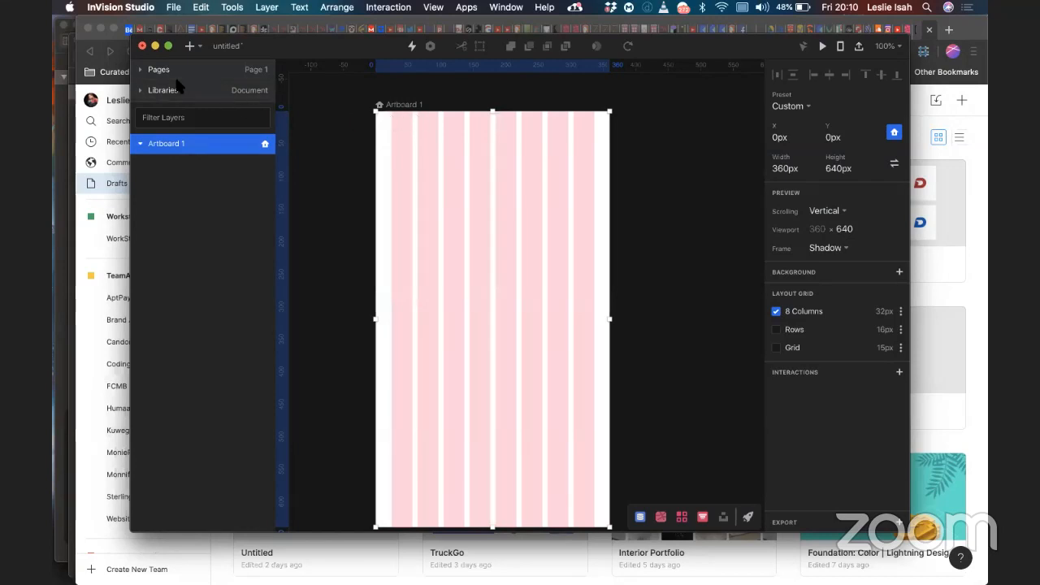
Step: Save the document under the name Payment in the Dropbox (Personal) folder
click(189, 47)
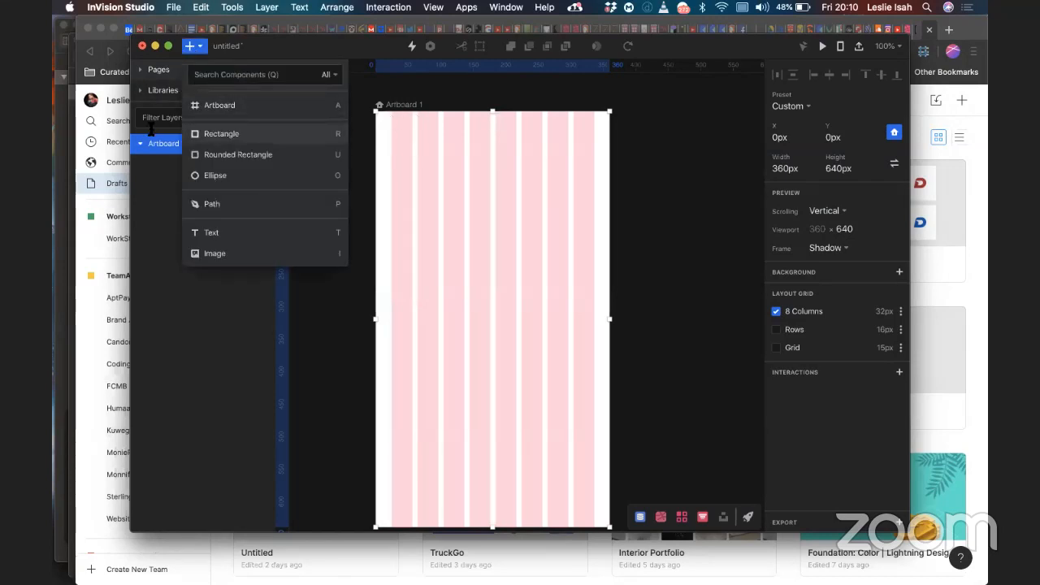
click(157, 211)
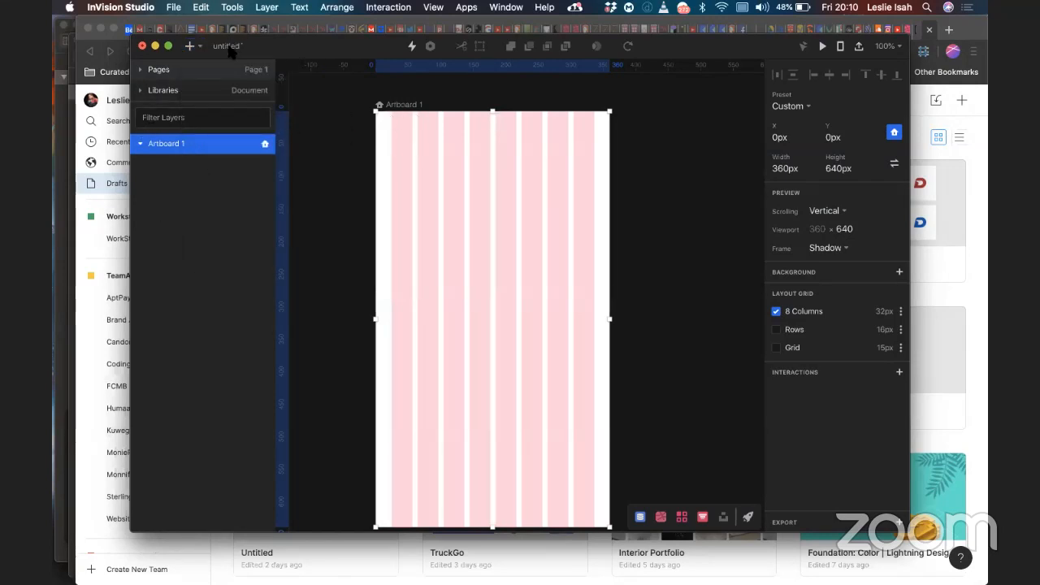
key(super+s)
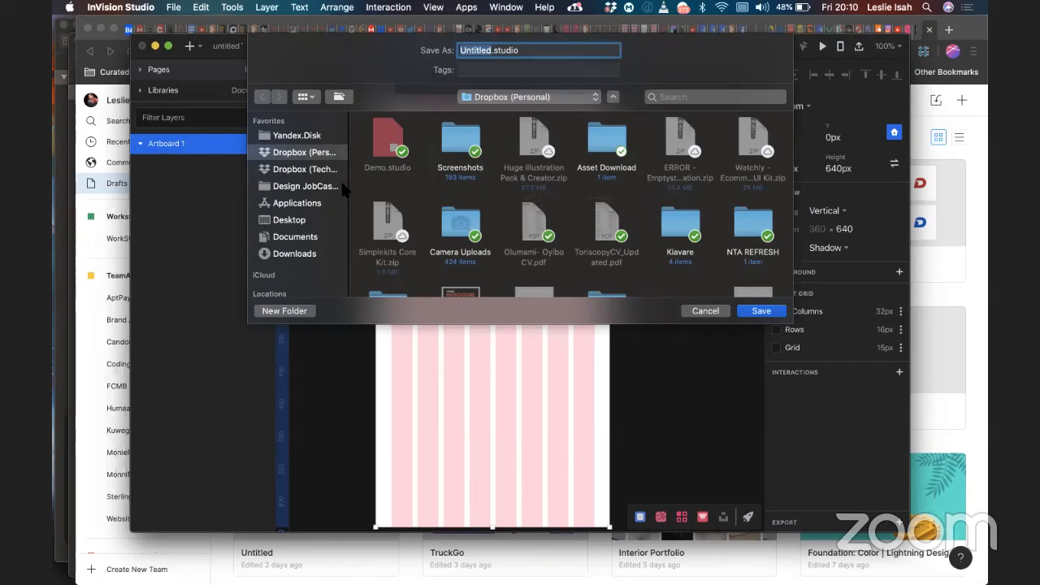
text(Payment)
key(Return)
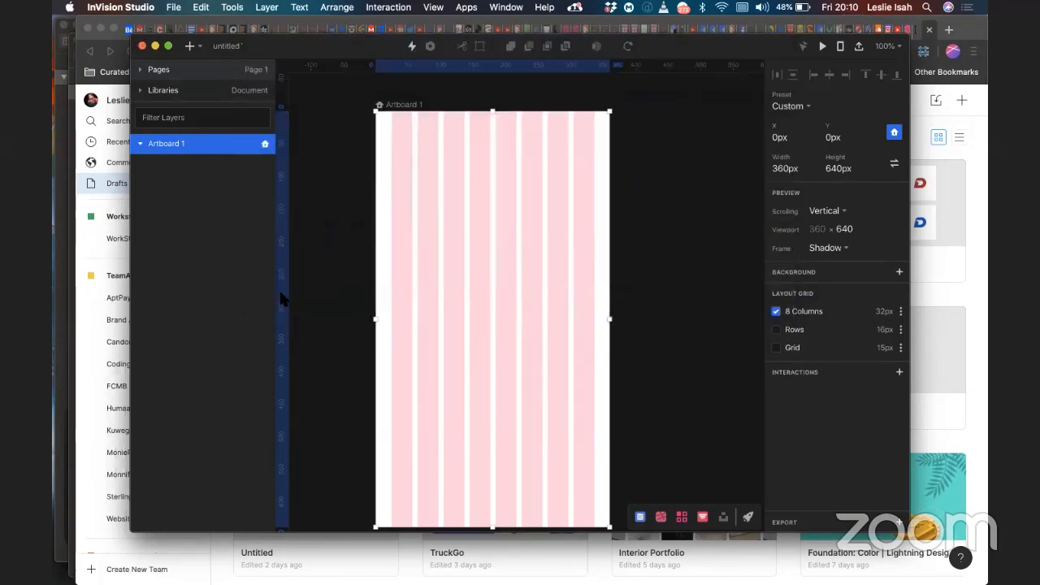
key(super+d)
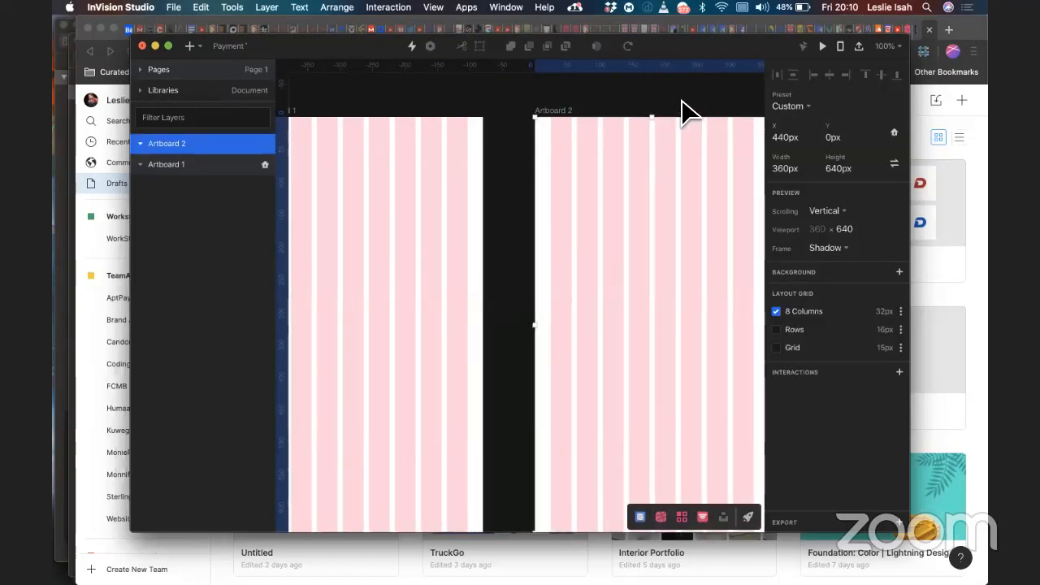
key(Delete)
key(super+1)
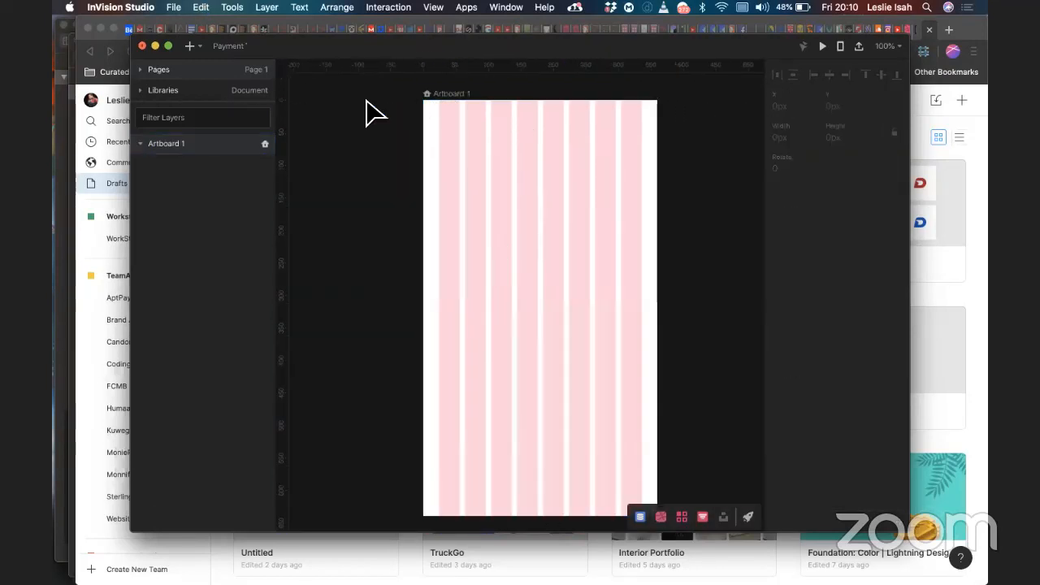
Step: Draw a 360 by 640 px rectangle that covers the whole of Artboard 1
click(190, 47)
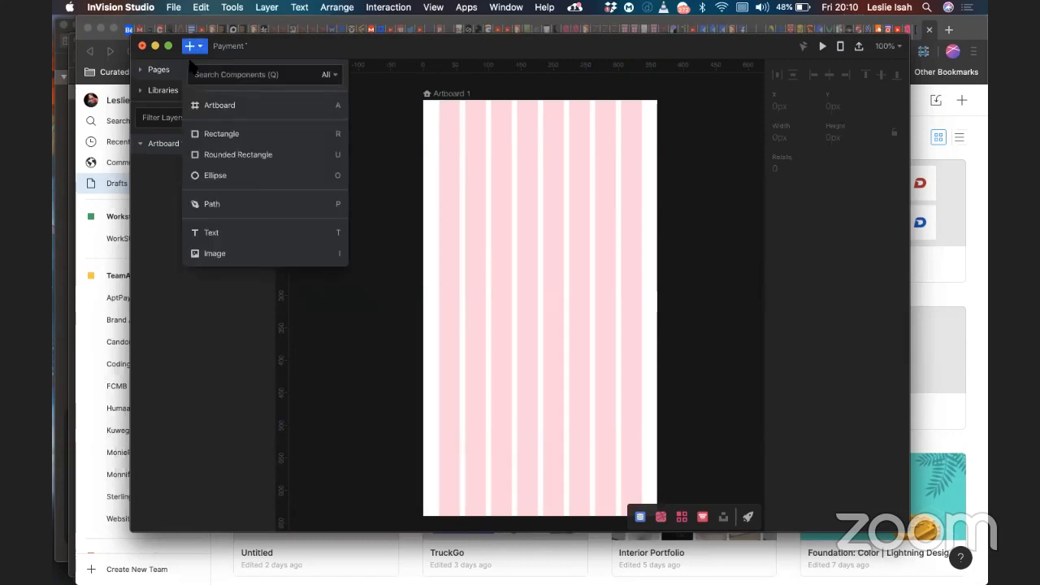
click(256, 137)
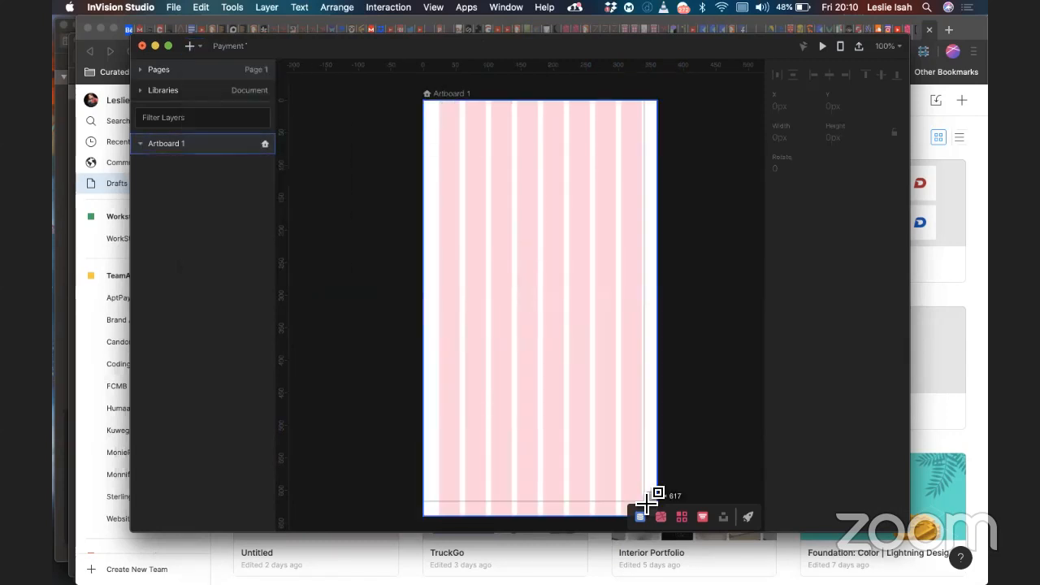
drag(662, 516, 658, 516)
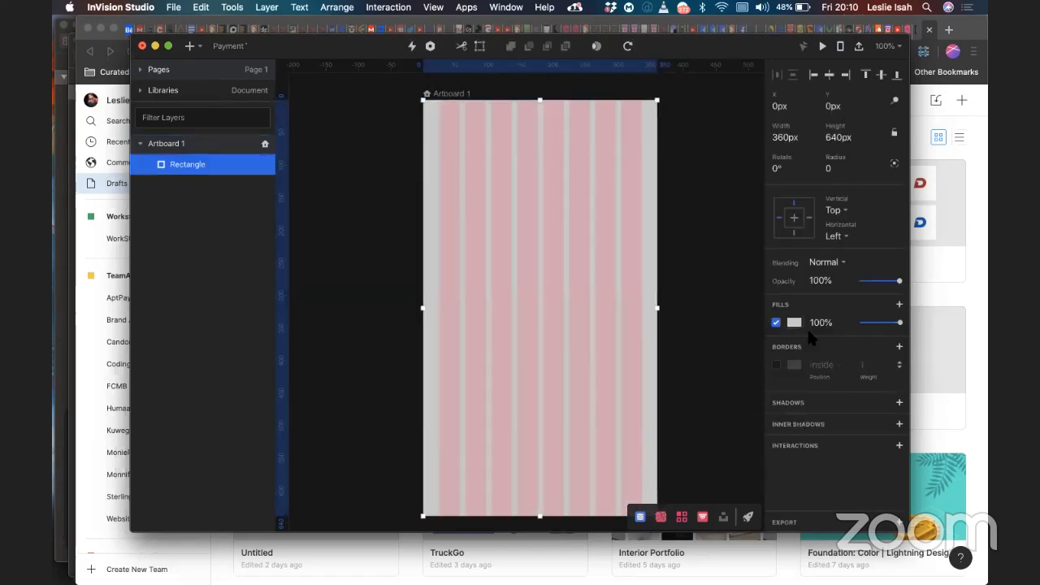
Step: Fill the full-size background rectangle with the very light blue EFF7FF
click(798, 323)
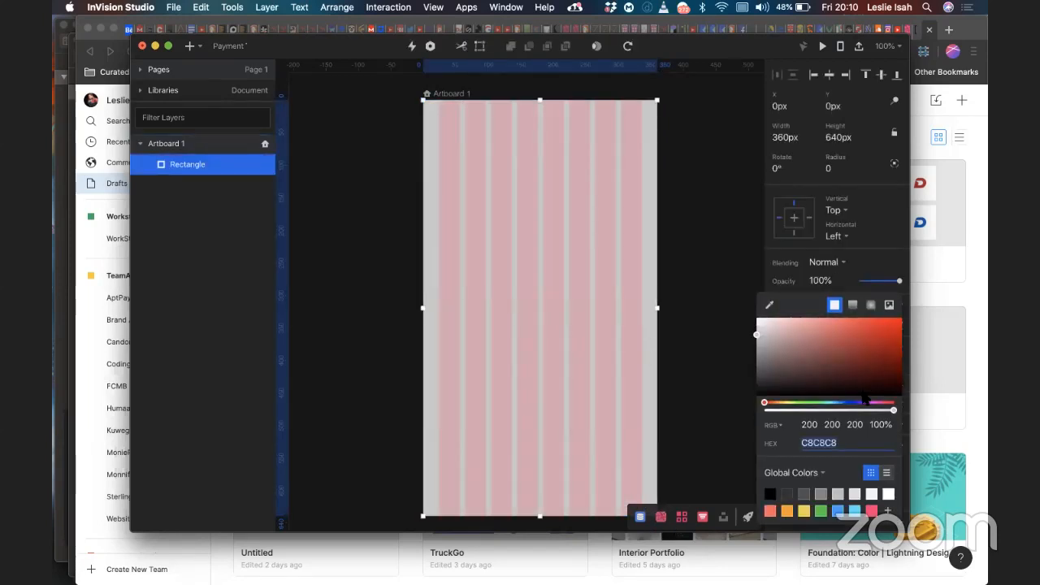
click(838, 510)
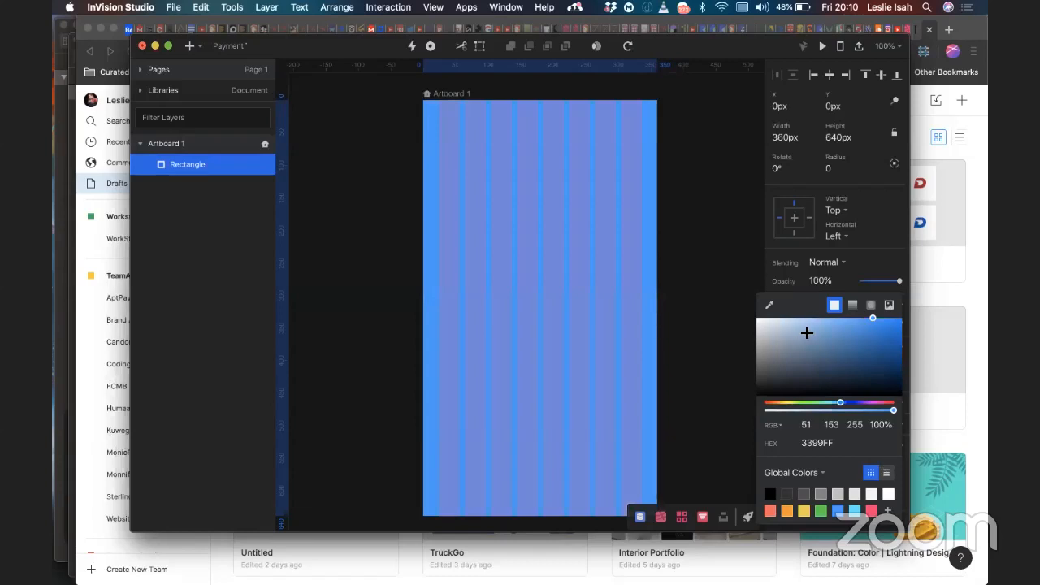
drag(866, 318, 767, 319)
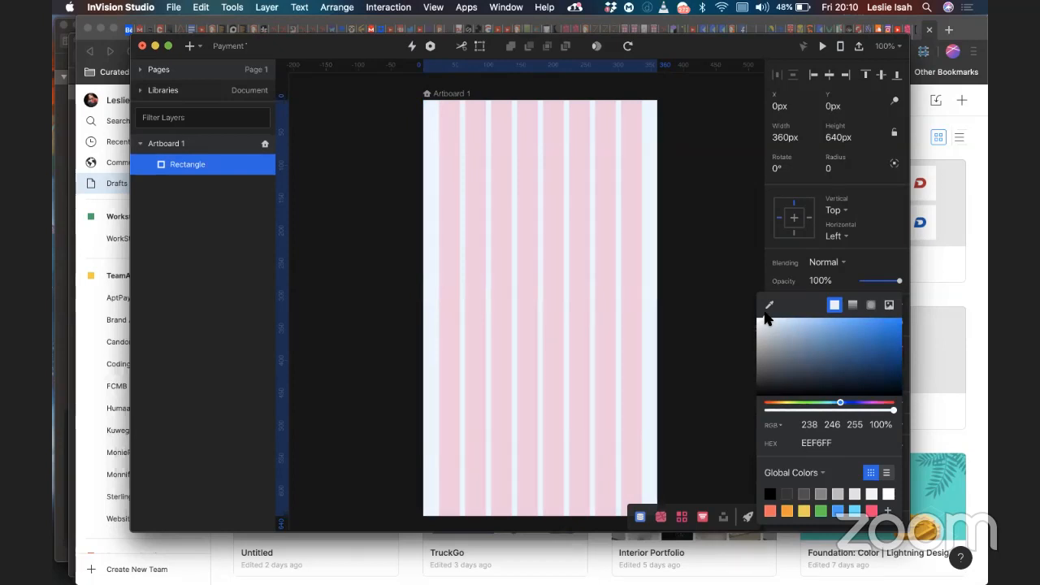
click(767, 318)
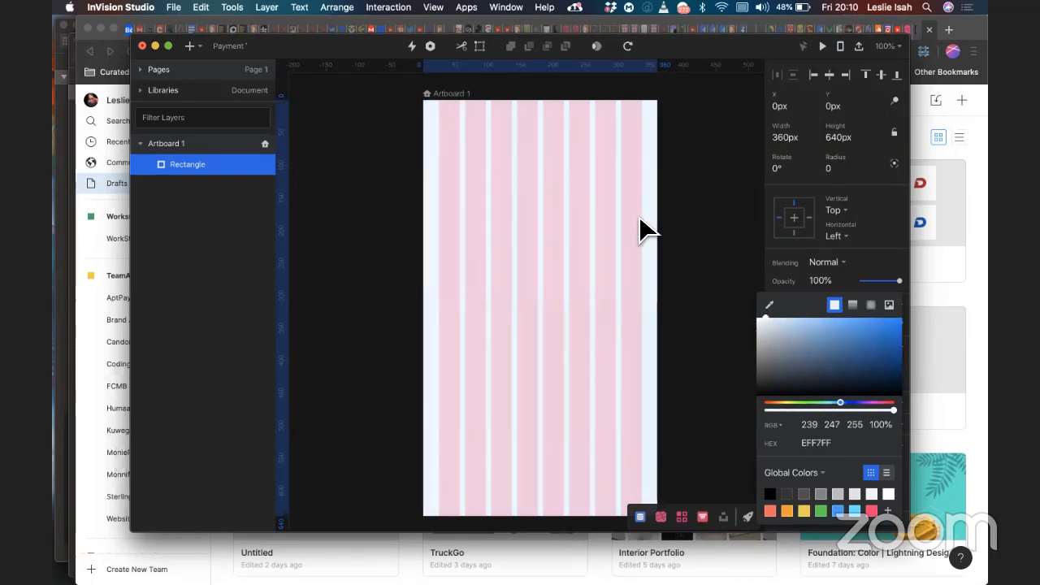
Step: Draw a rounded rectangle about 312 by 417 px between the column grid's margins and fill it with white (FFFFFF)
click(189, 47)
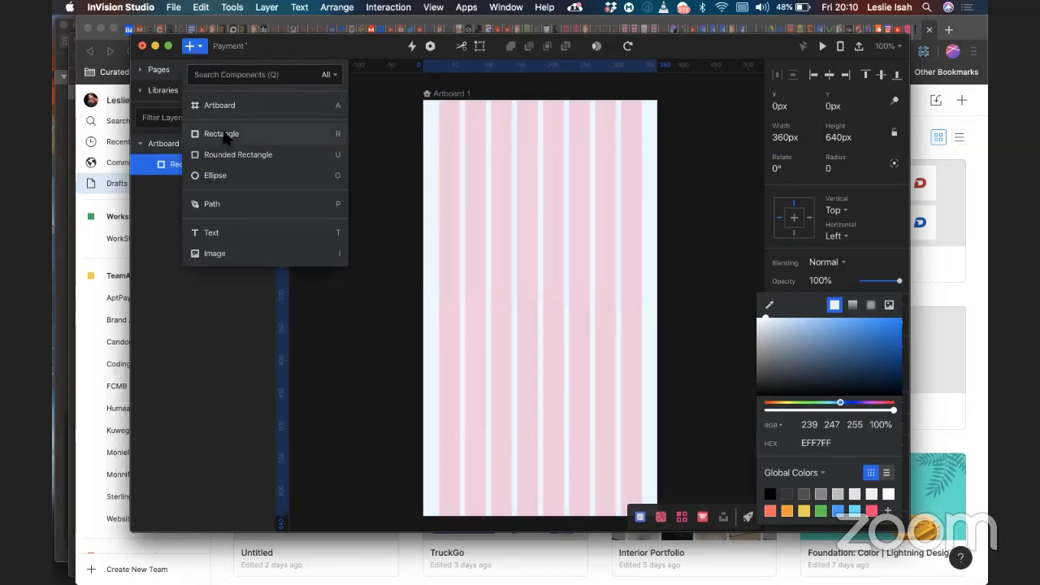
click(229, 157)
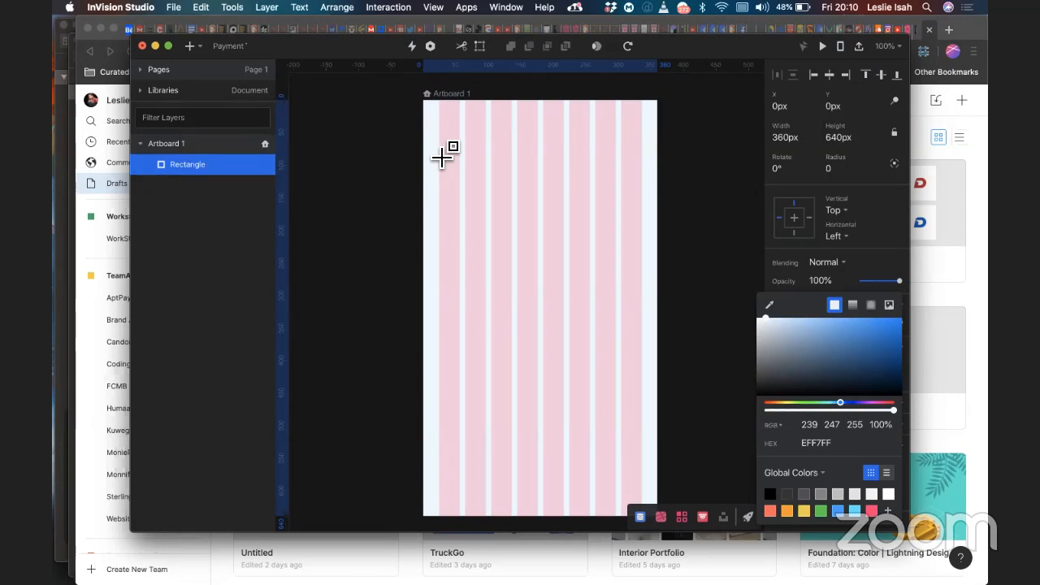
drag(441, 155, 646, 426)
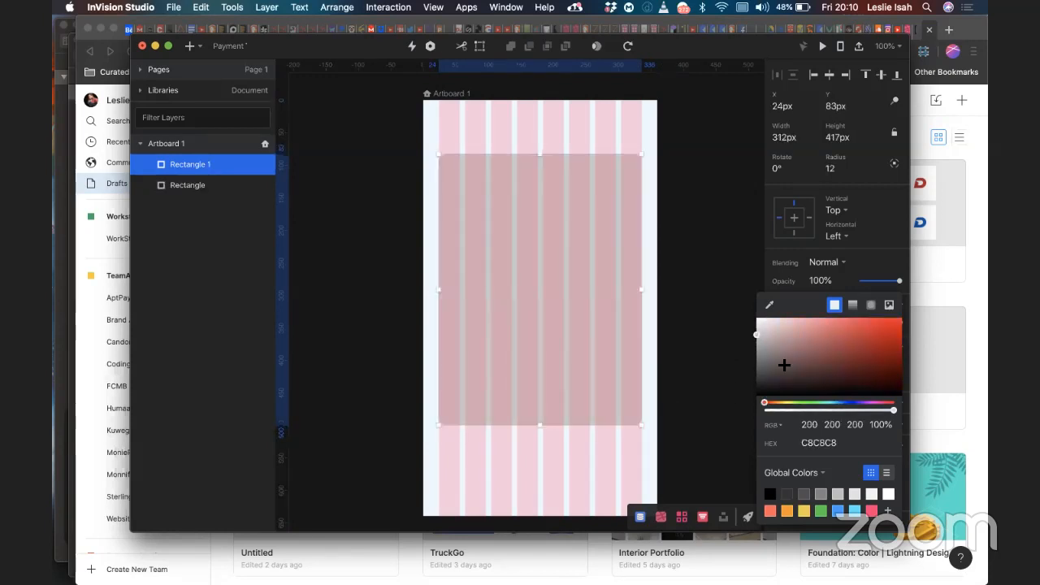
drag(775, 339, 739, 309)
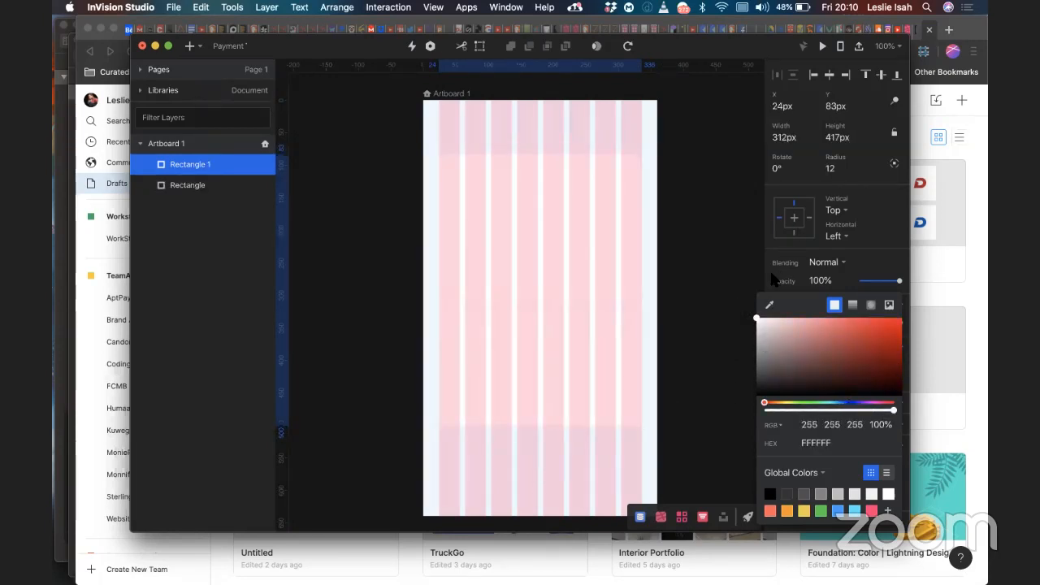
click(776, 285)
Step: Add a shadow to the white rounded rectangle and colour it dark blue 0055AA at 19% opacity
click(898, 403)
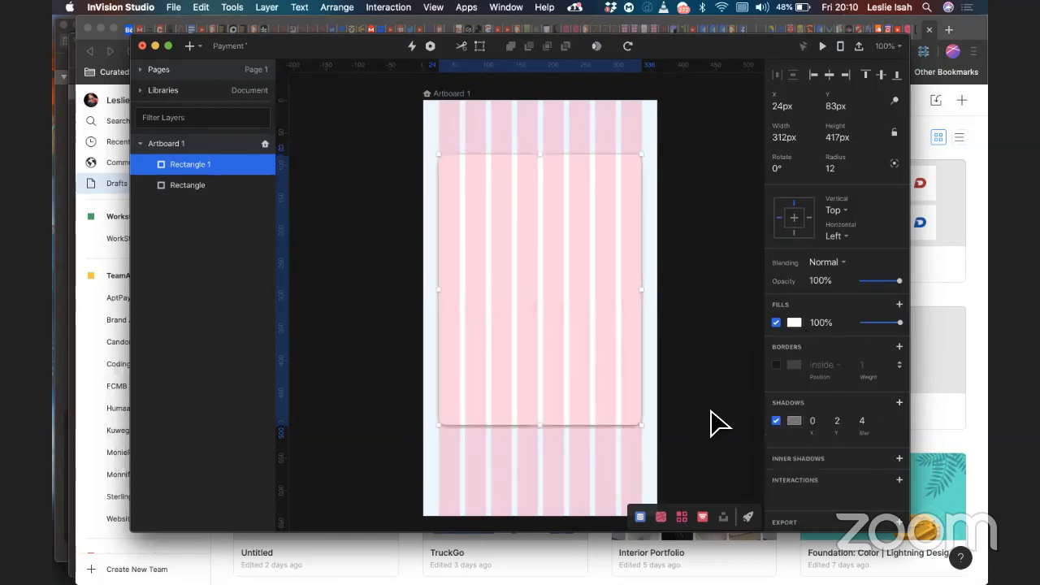
click(793, 421)
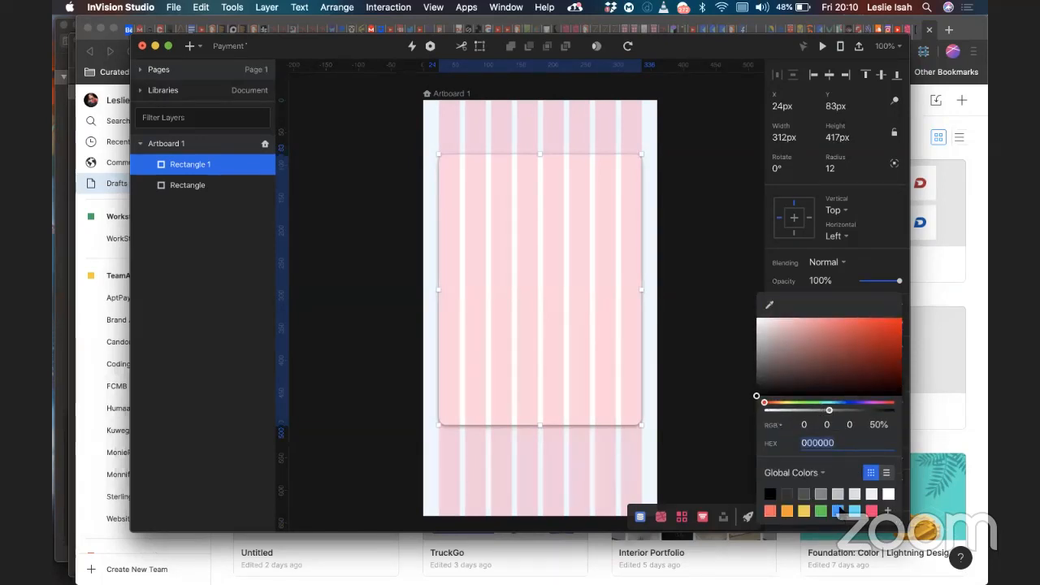
click(838, 511)
drag(896, 354, 903, 344)
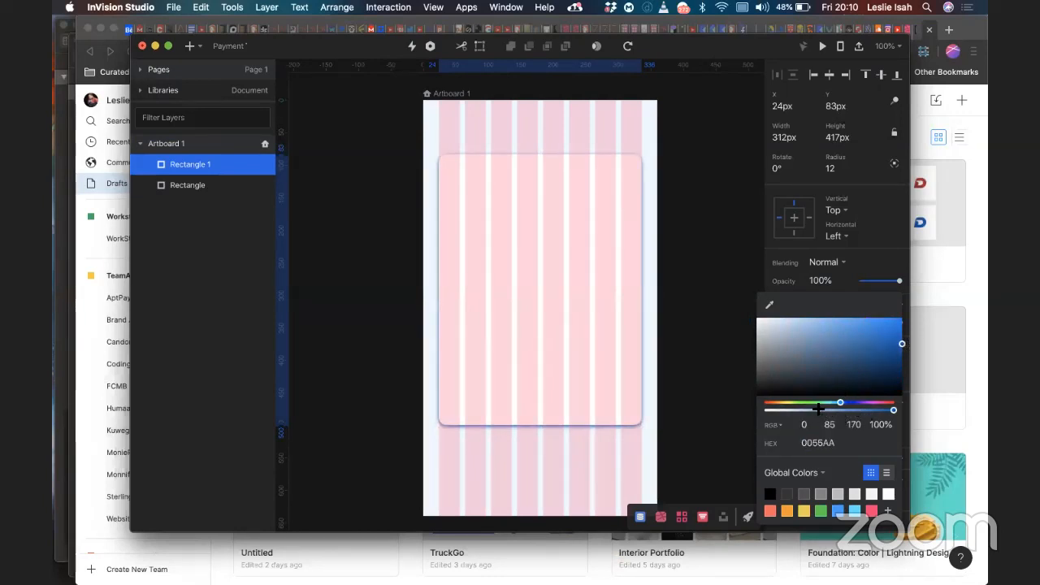
drag(818, 411, 787, 410)
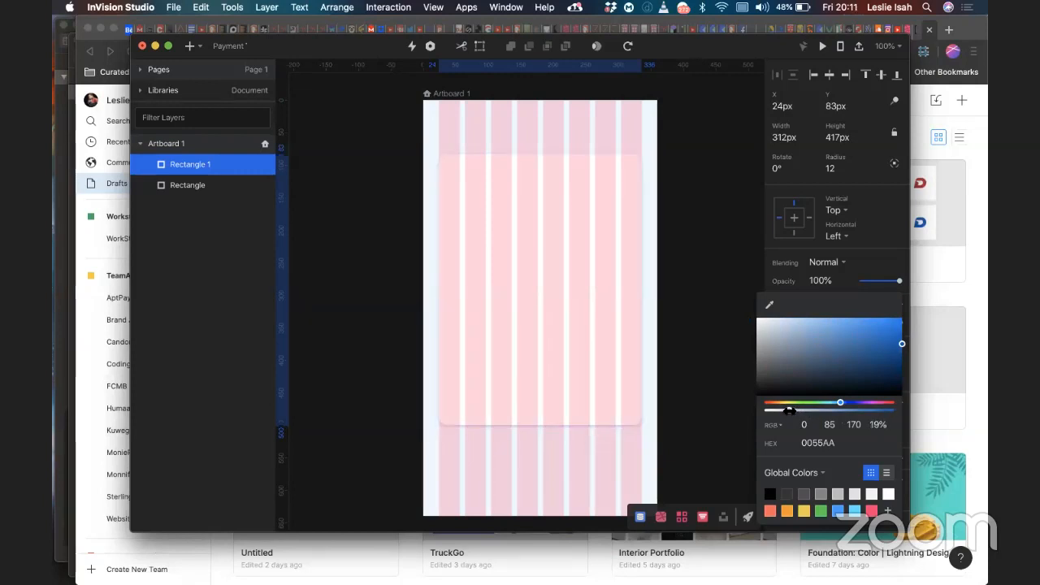
click(838, 274)
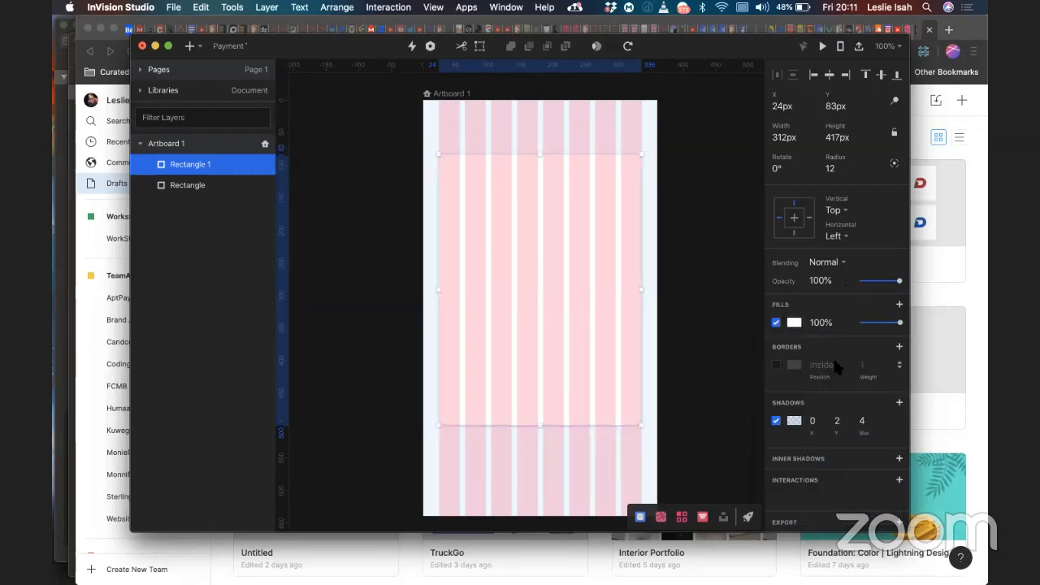
Step: Set the blur of the white card's shadow to 8
click(862, 421)
text(7)
key(Up)
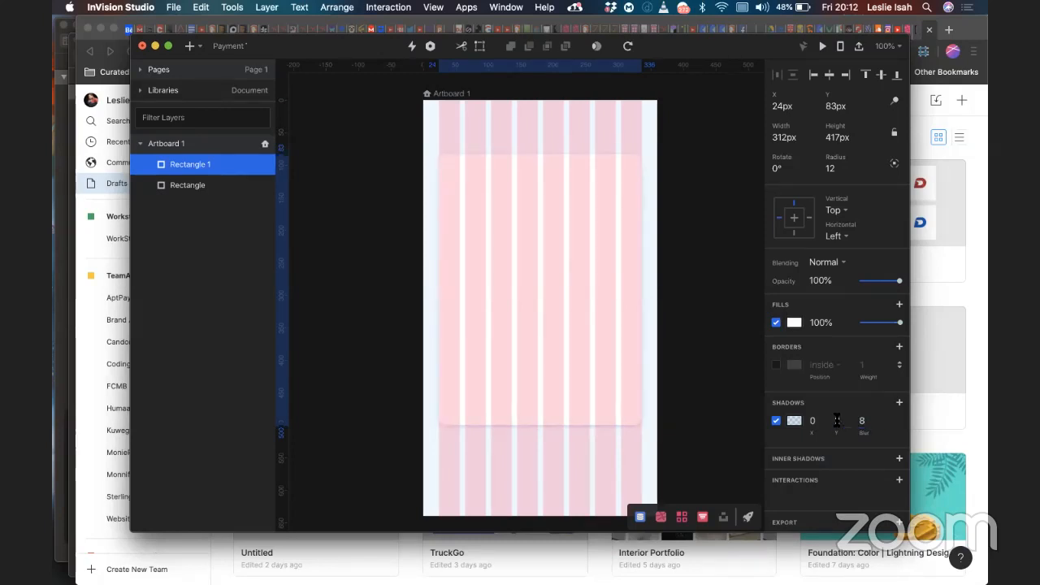
Step: Move the white card up on the artboard to a Y position of 62px
key(Up)
key(shift+Up)
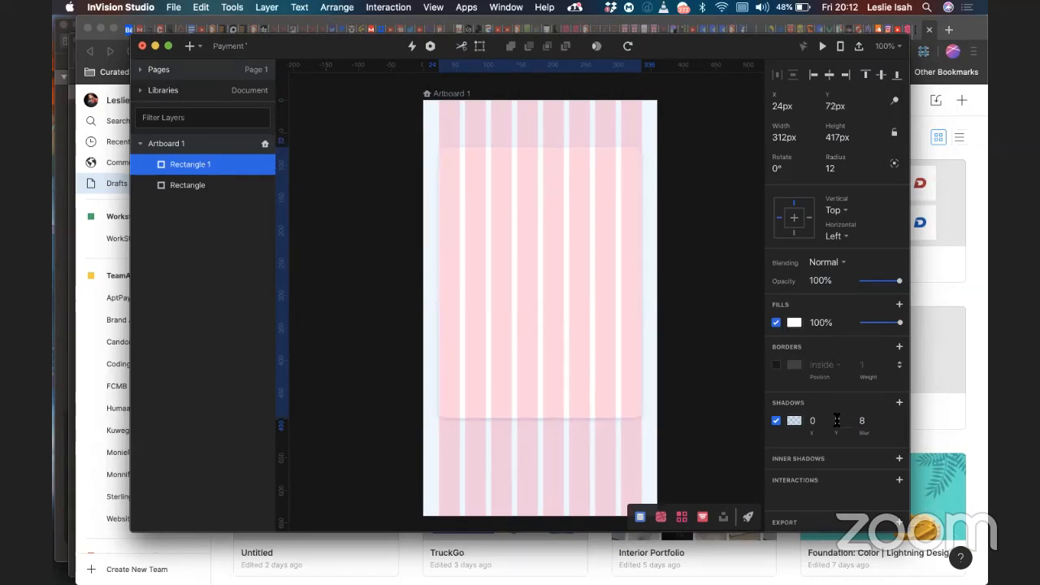
key(shift+Up)
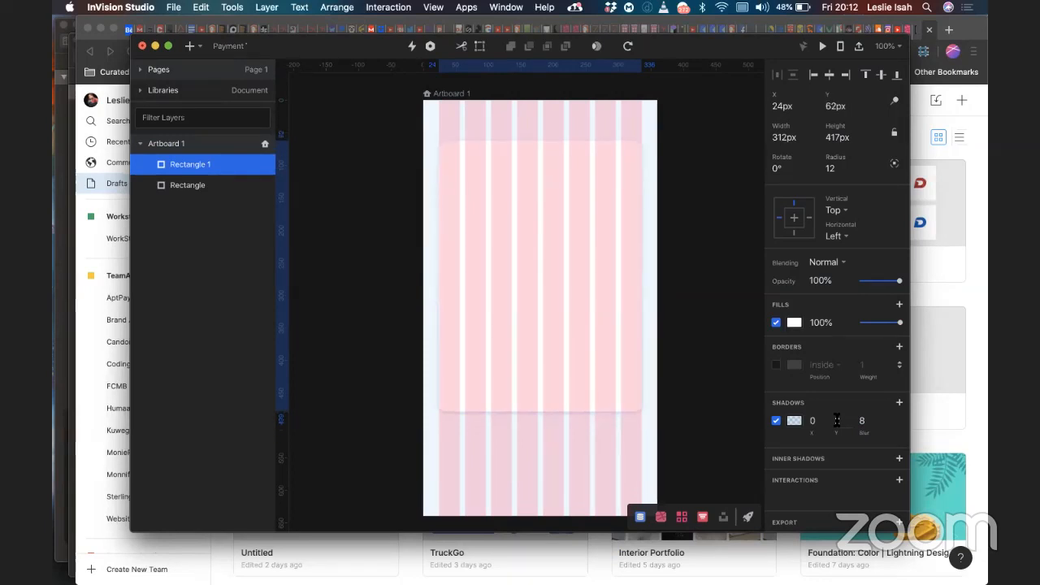
Step: Set the Y offset of the white card's shadow to 7
drag(837, 420, 838, 422)
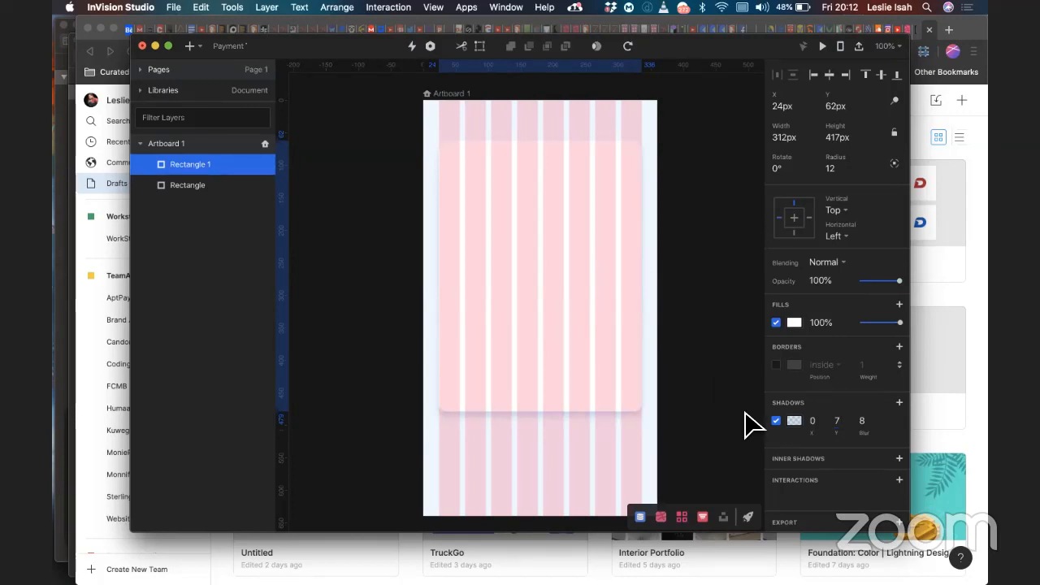
click(699, 398)
click(594, 354)
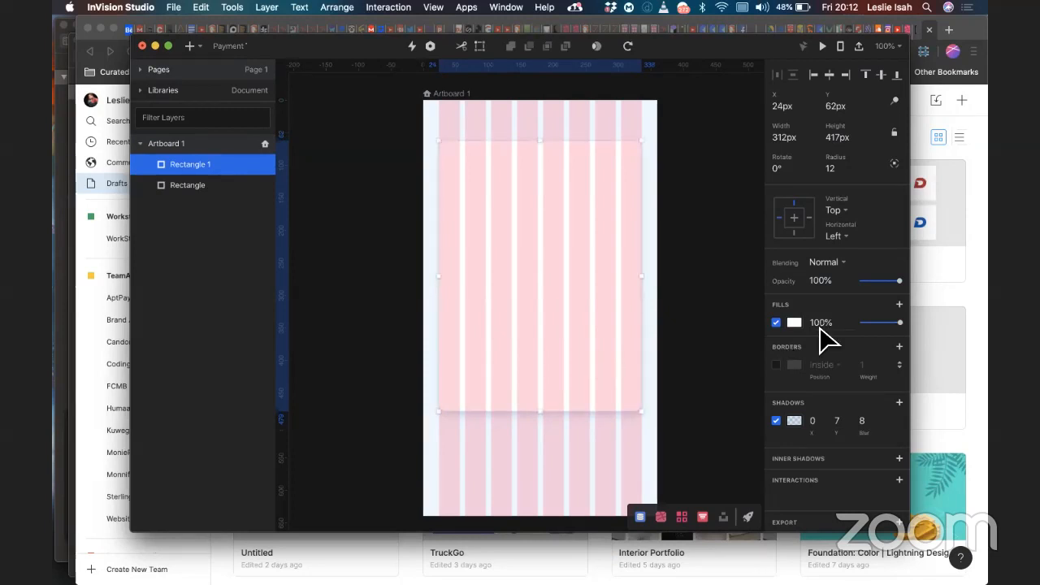
Step: Turn off the 8-column layout grid on Artboard 1 and clear the selection
click(655, 371)
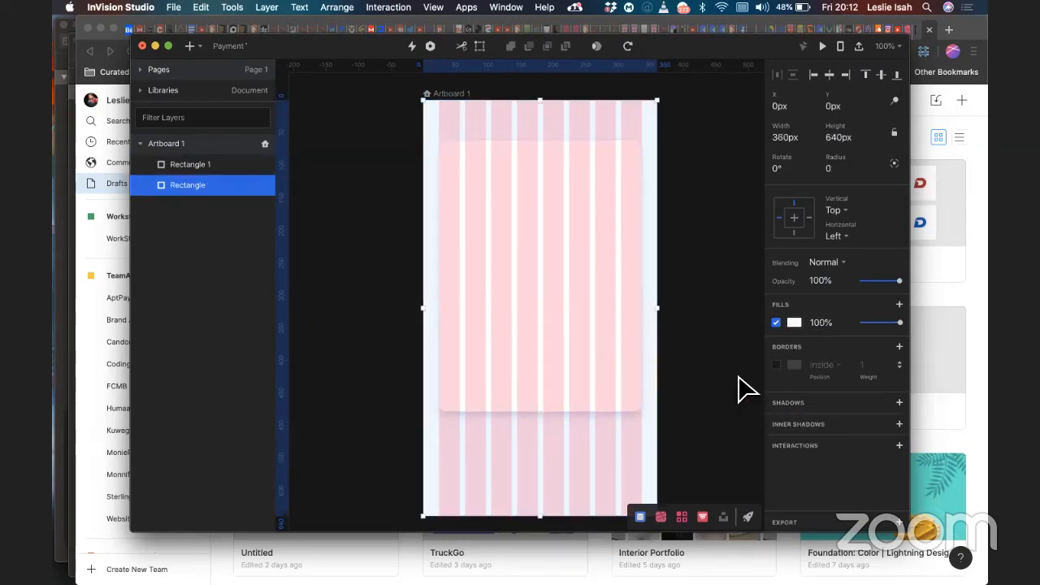
click(735, 397)
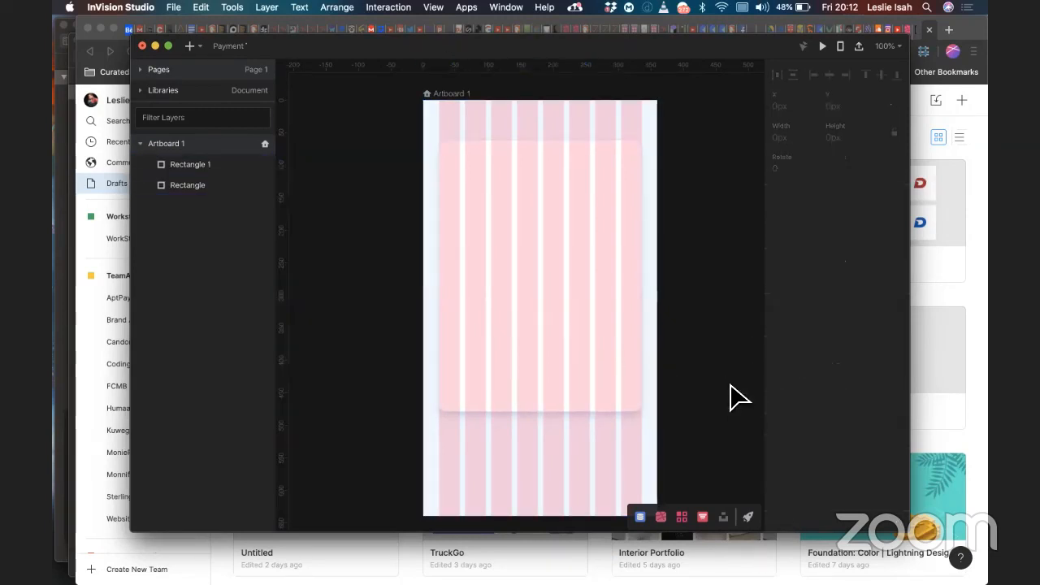
click(430, 96)
click(776, 312)
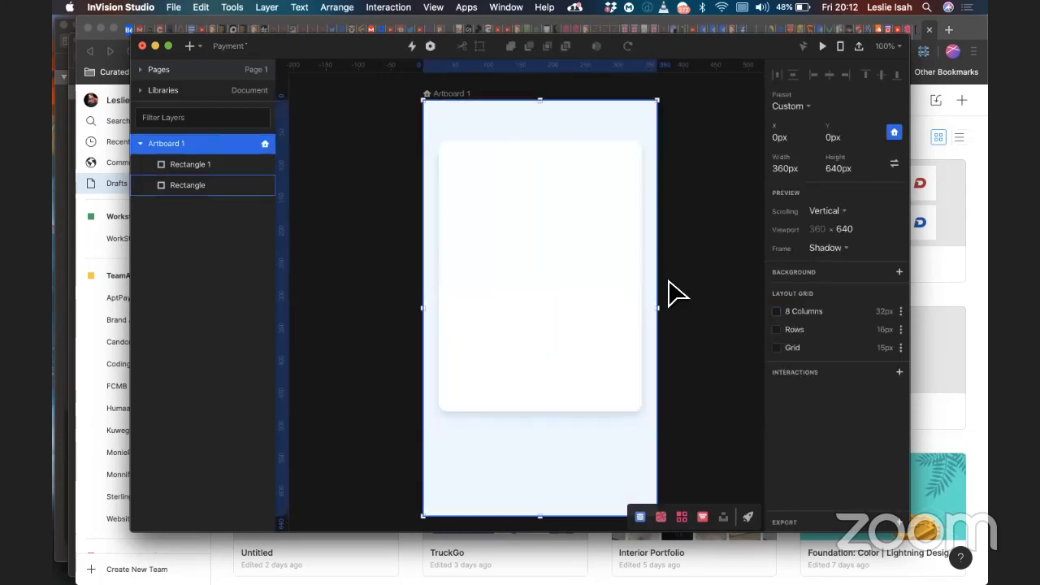
click(688, 292)
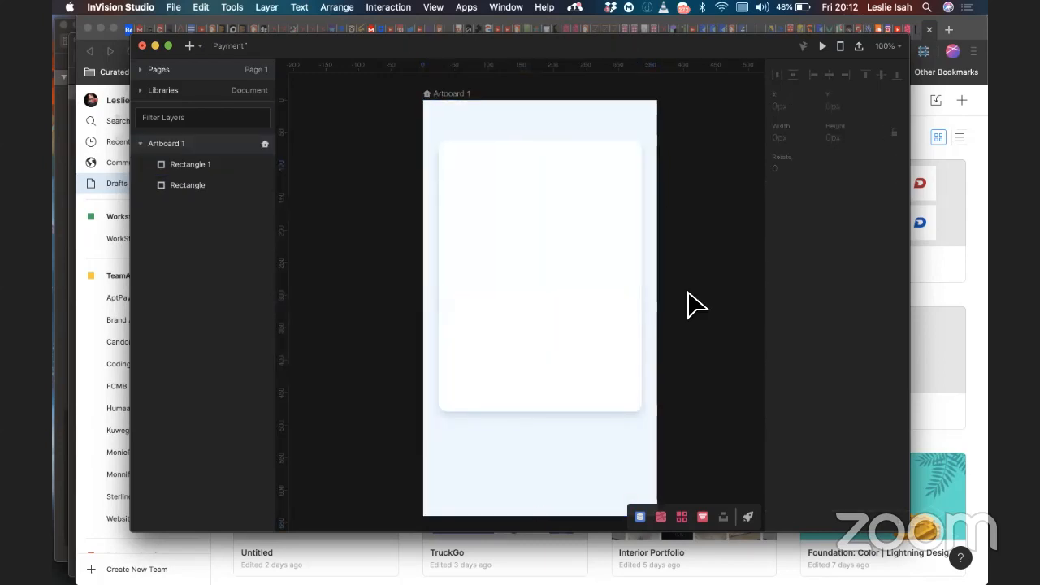
Step: Stretch the white card down to a height of 467px and rename its layer Pay_Container
click(542, 319)
drag(545, 412, 543, 444)
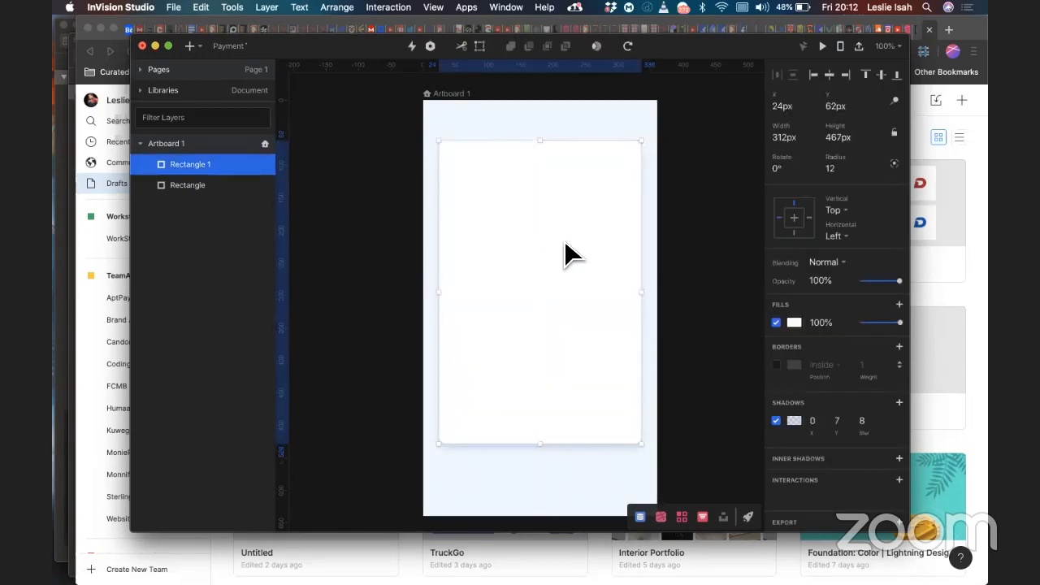
double_click(194, 165)
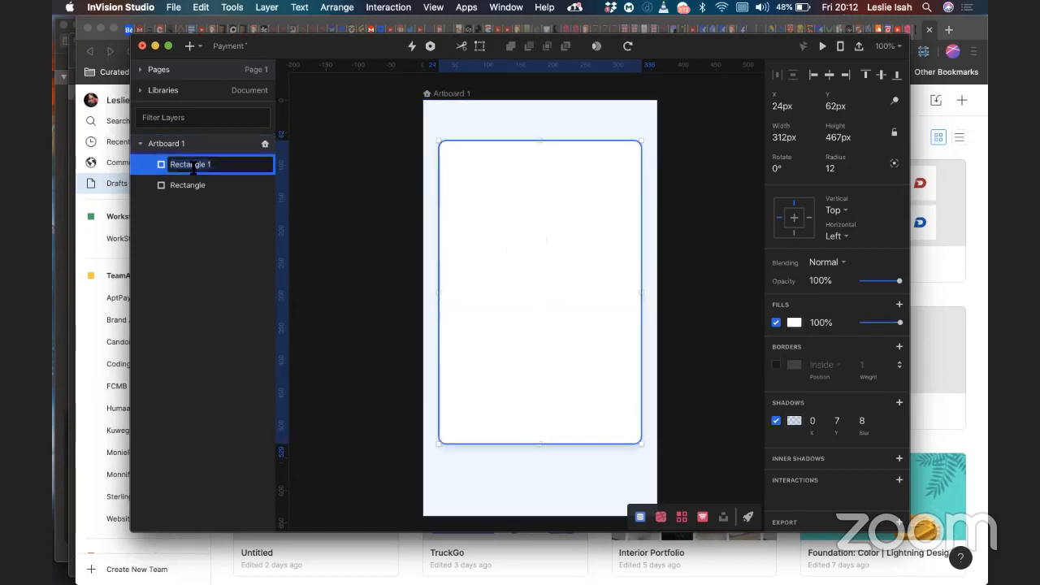
text(Container)
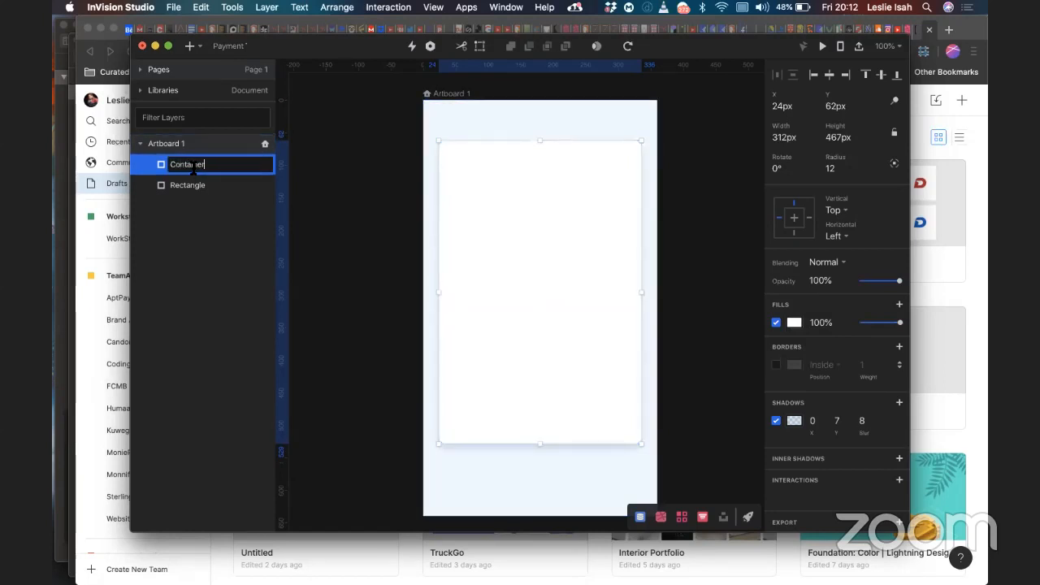
key(Up)
text(Pay)
key(Return)
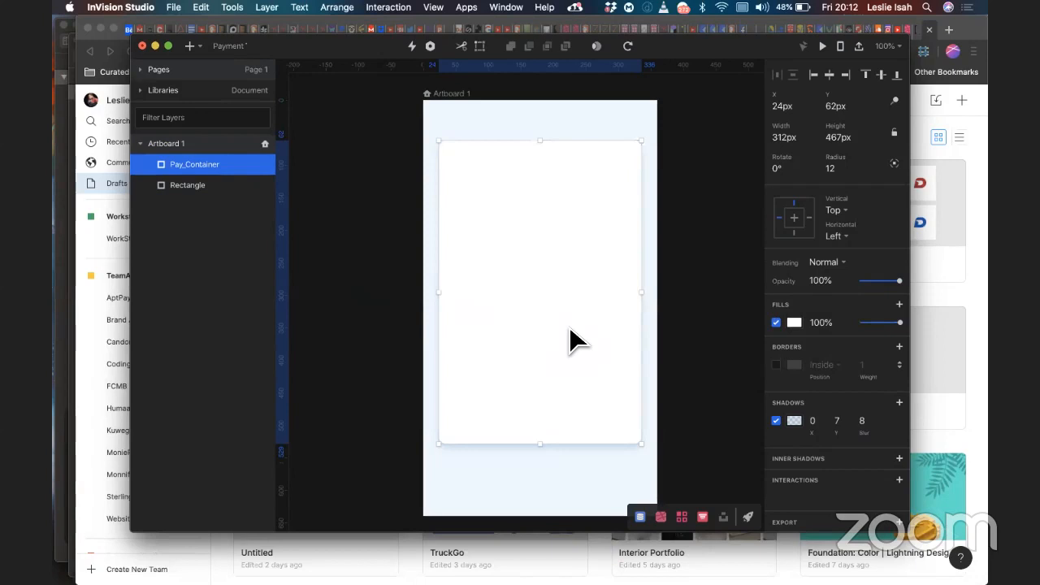
Step: Lower the opacity of the card's blue shadow color to 12%
click(794, 421)
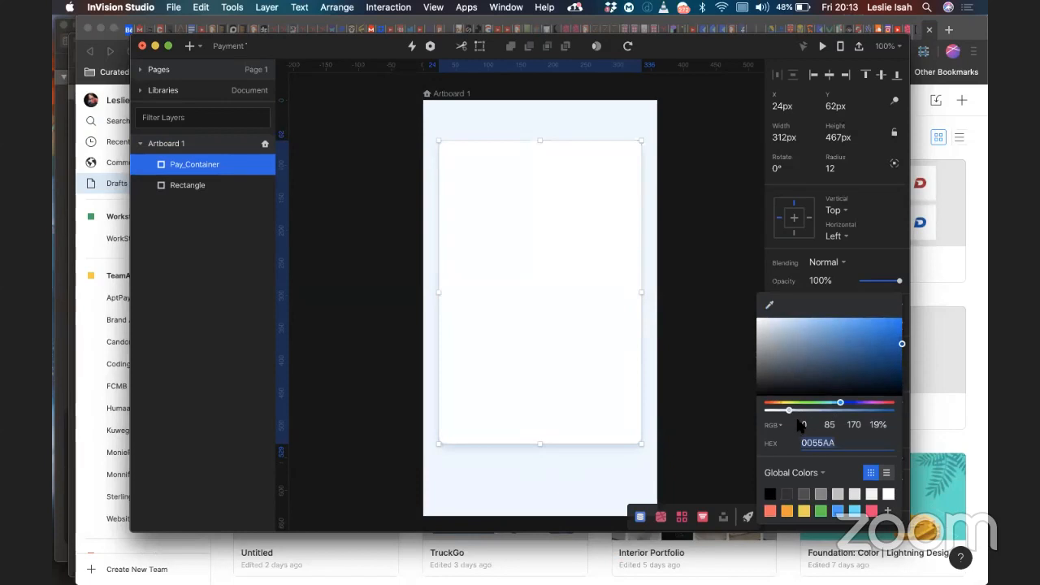
drag(790, 411, 780, 411)
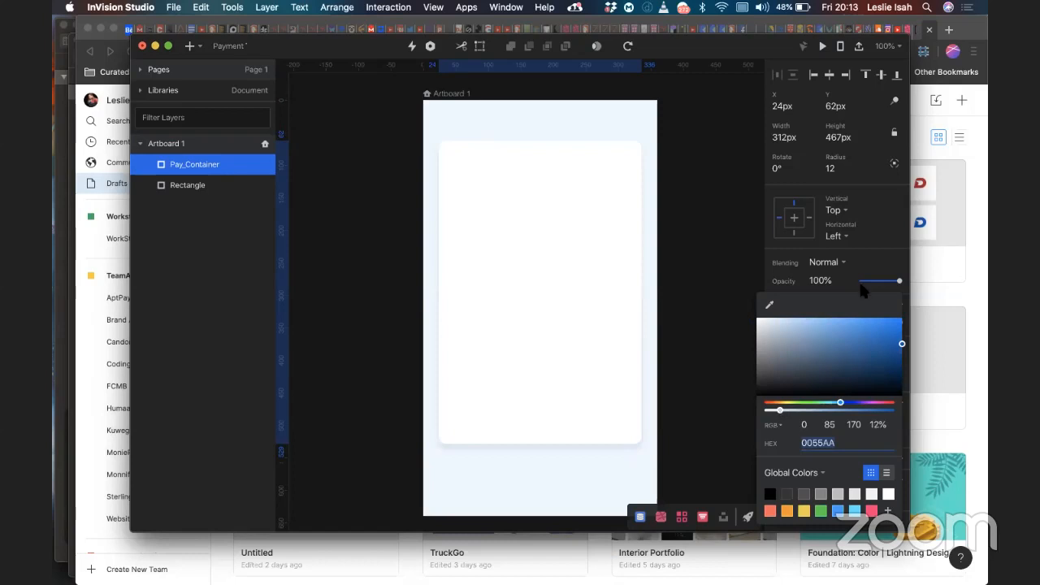
click(879, 271)
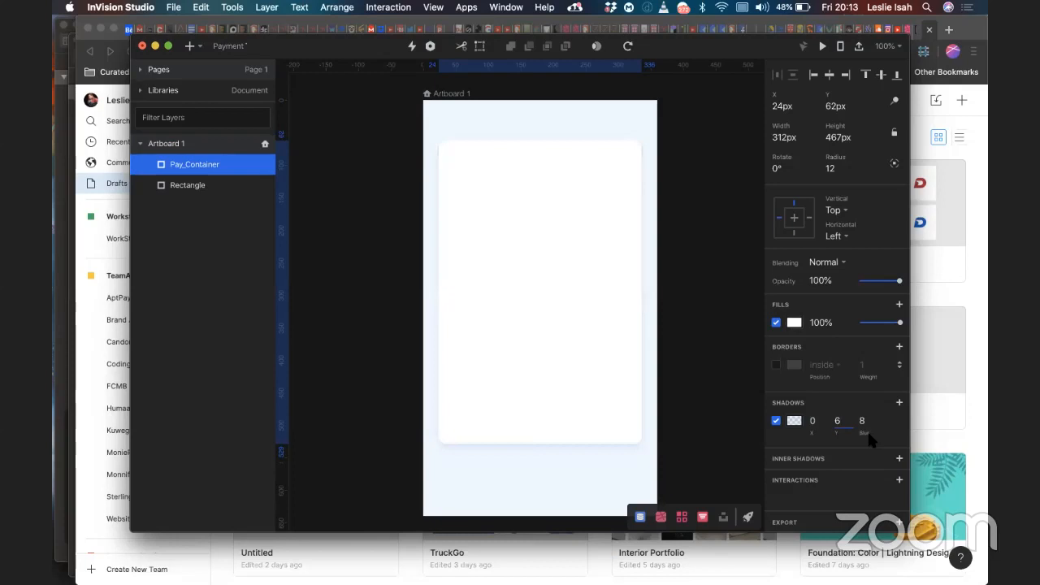
Step: Set both the blur and the Y offset of the card's shadow to 5 and clear the selection
click(865, 420)
key(Down)
key(Down)
click(842, 421)
key(Down)
key(Down)
click(723, 352)
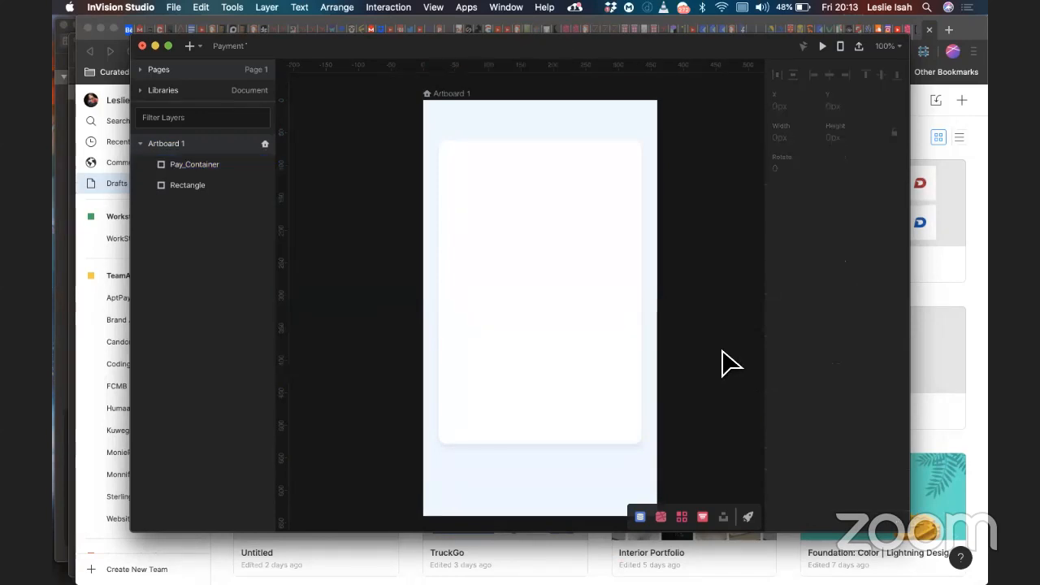
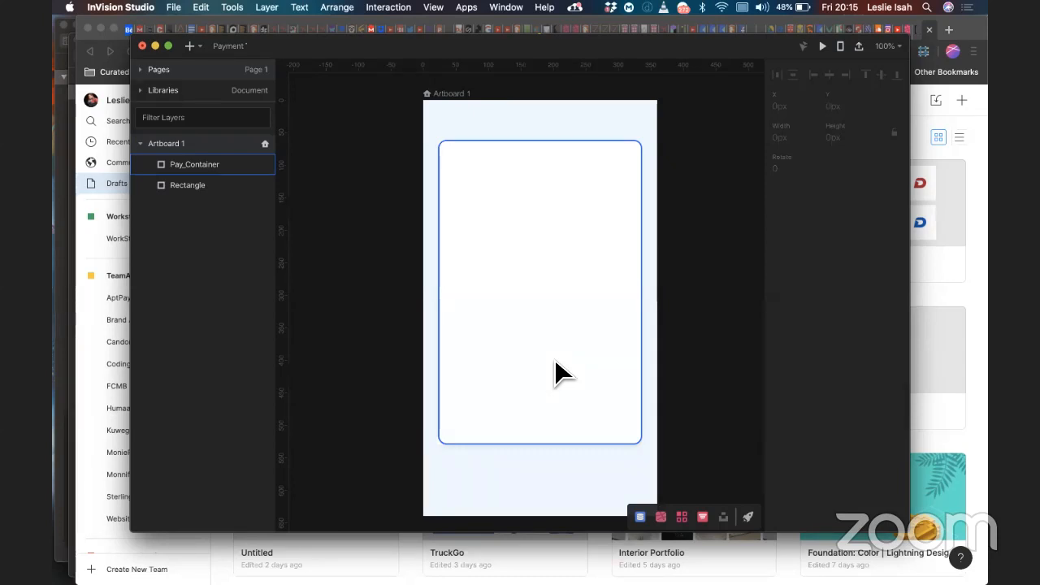
Step: Turn on the 8-column layout grid on Artboard 1 and check its column settings
click(358, 234)
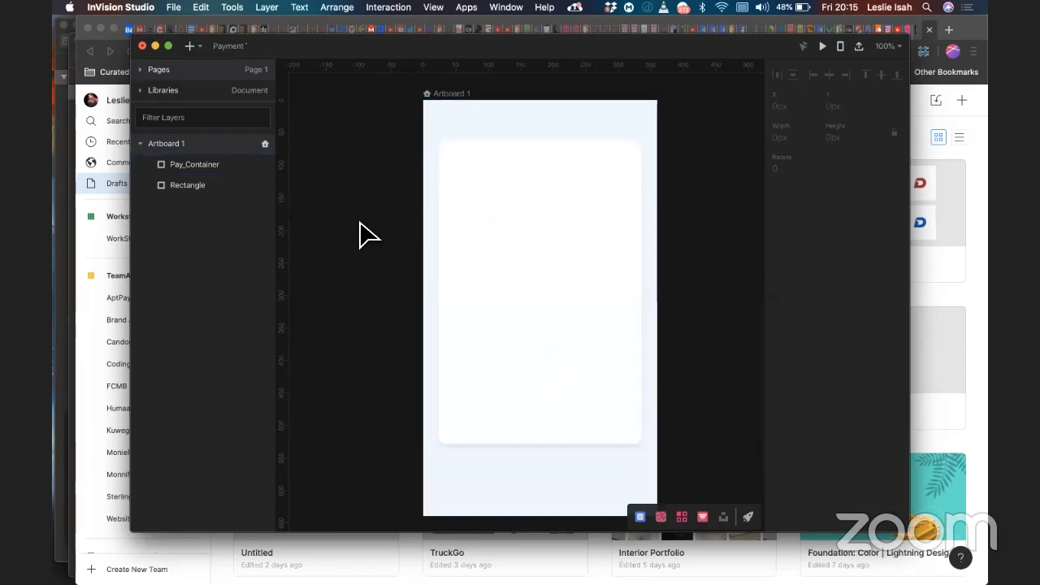
click(536, 331)
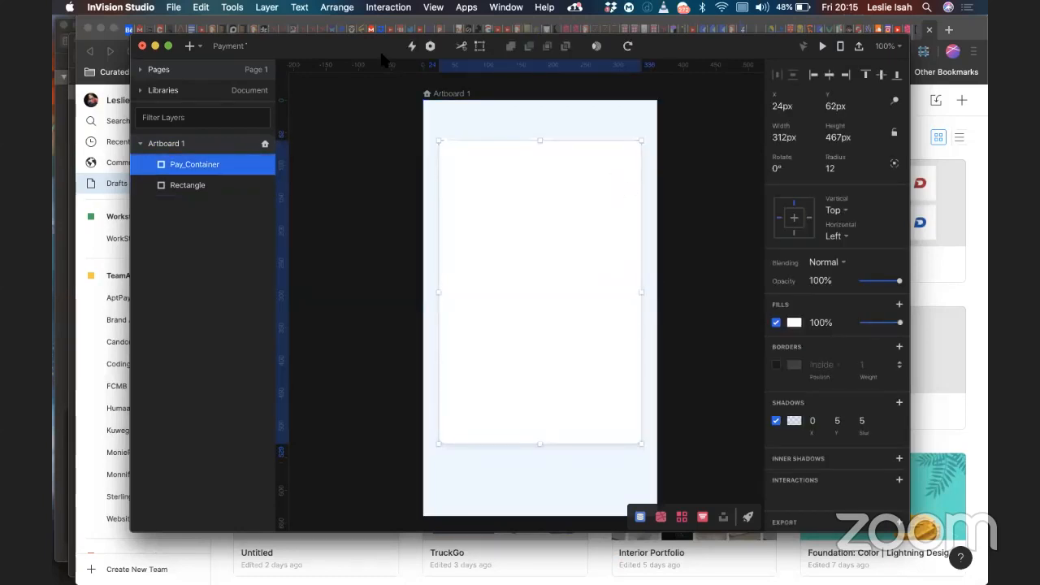
click(443, 94)
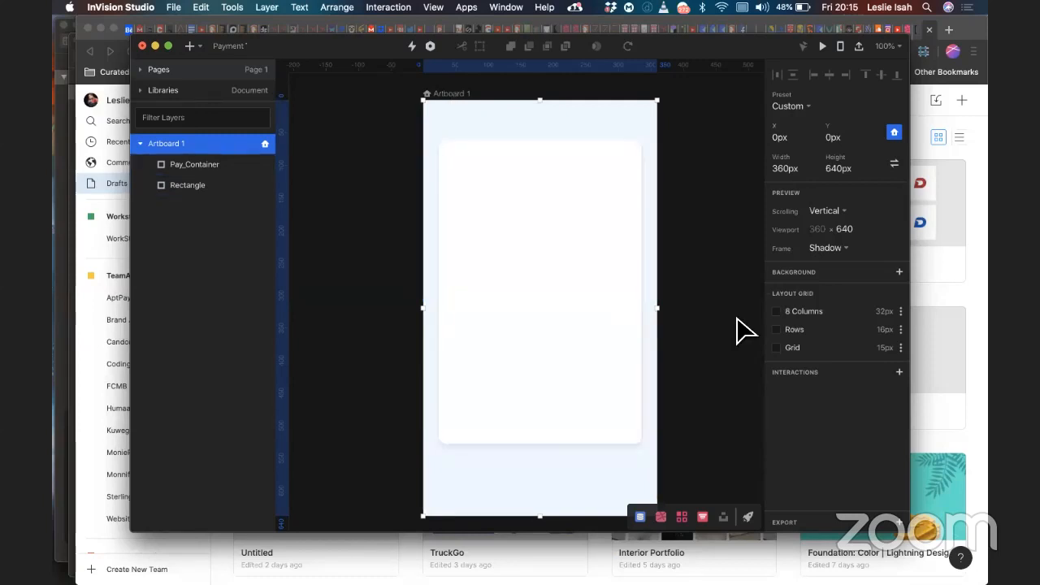
click(776, 311)
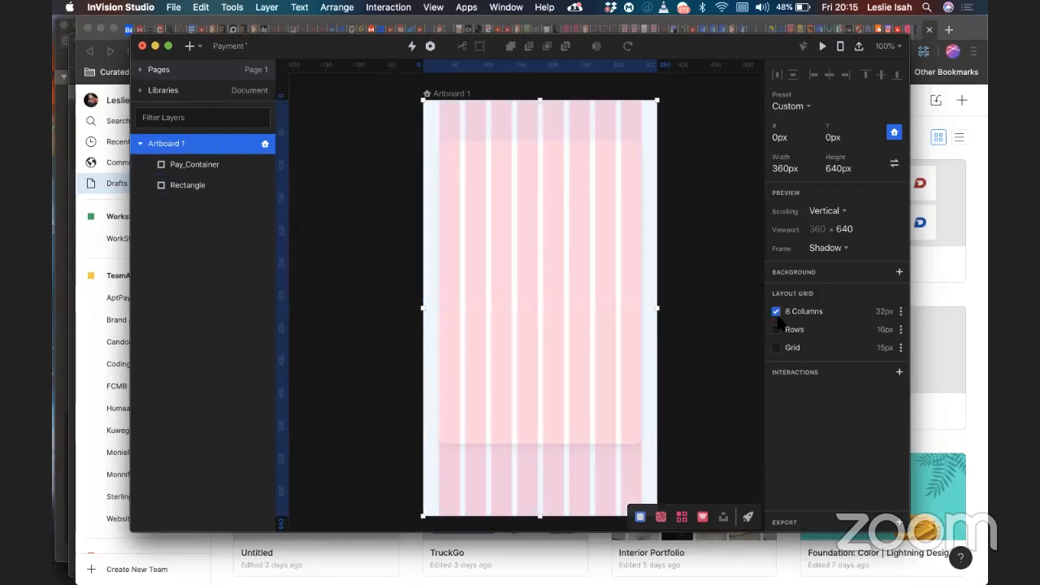
click(883, 313)
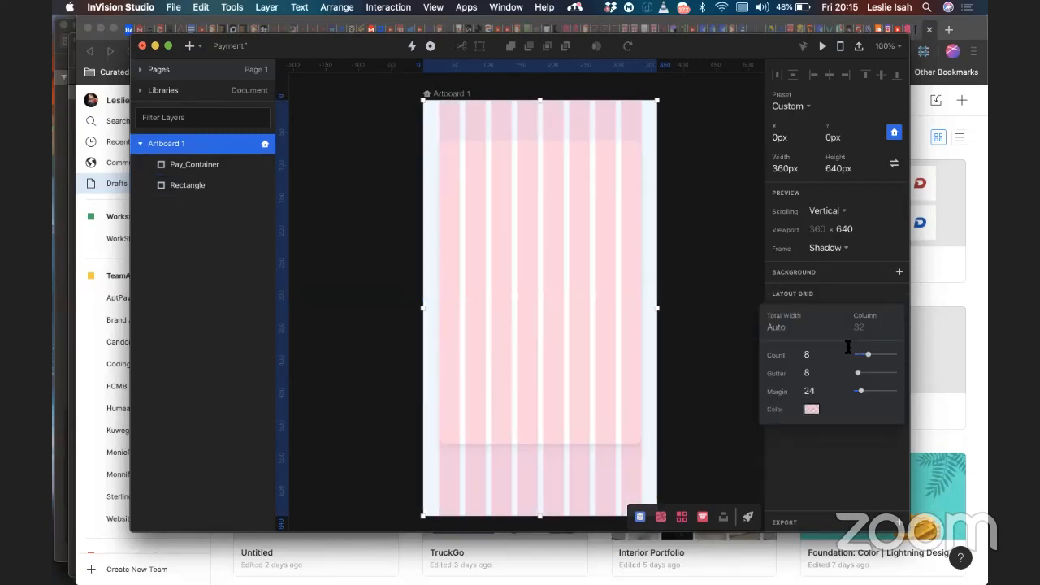
click(800, 486)
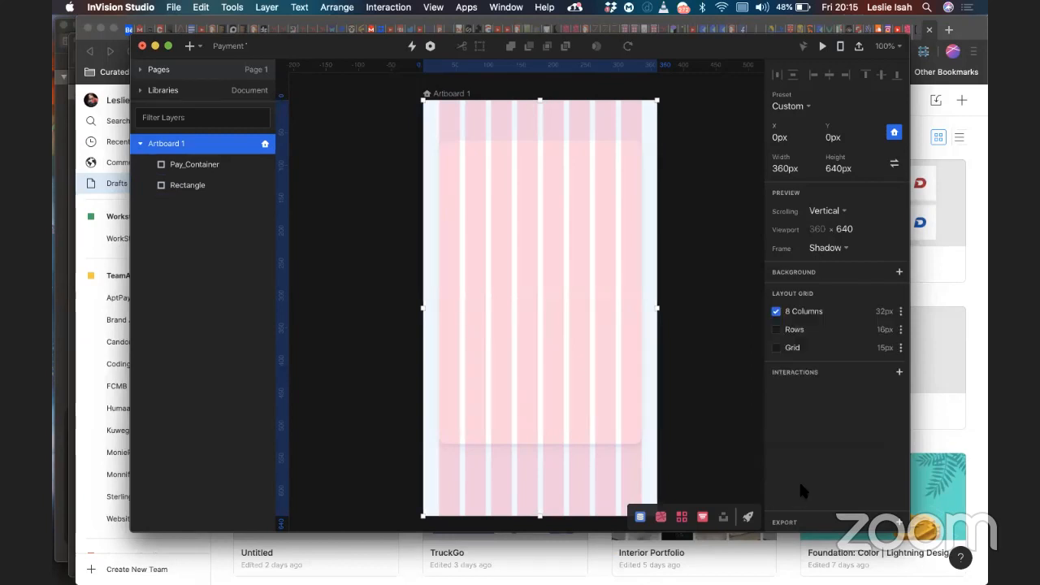
Step: Turn on the square grid of Artboard 1 with a size of 8px
click(866, 348)
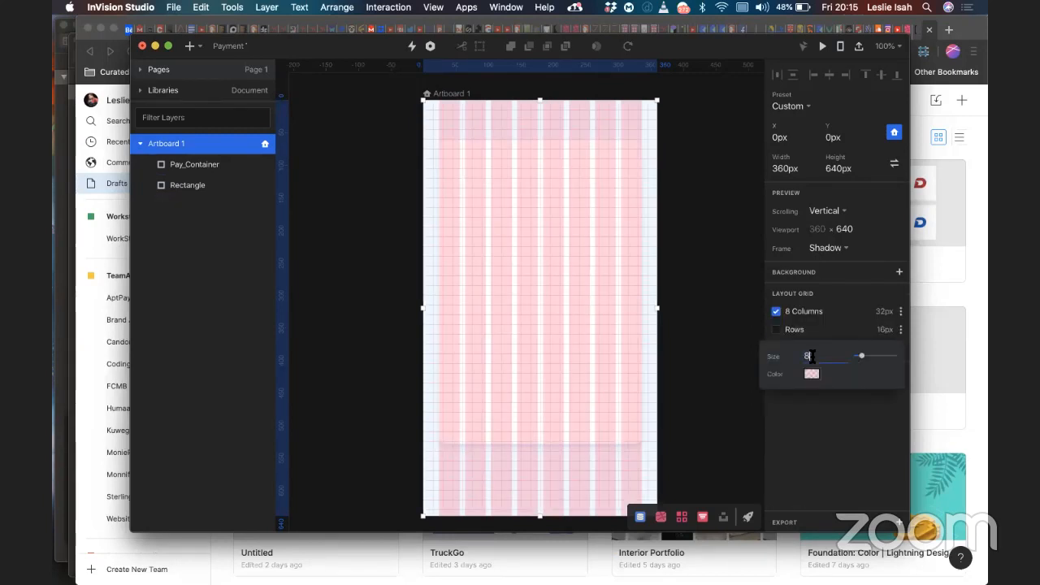
text(8)
key(Return)
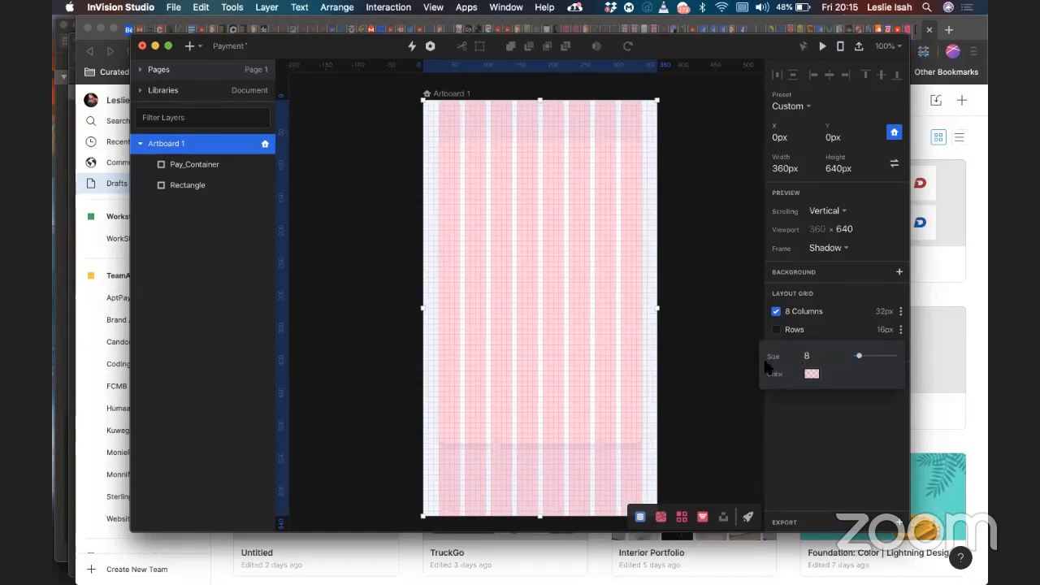
click(794, 439)
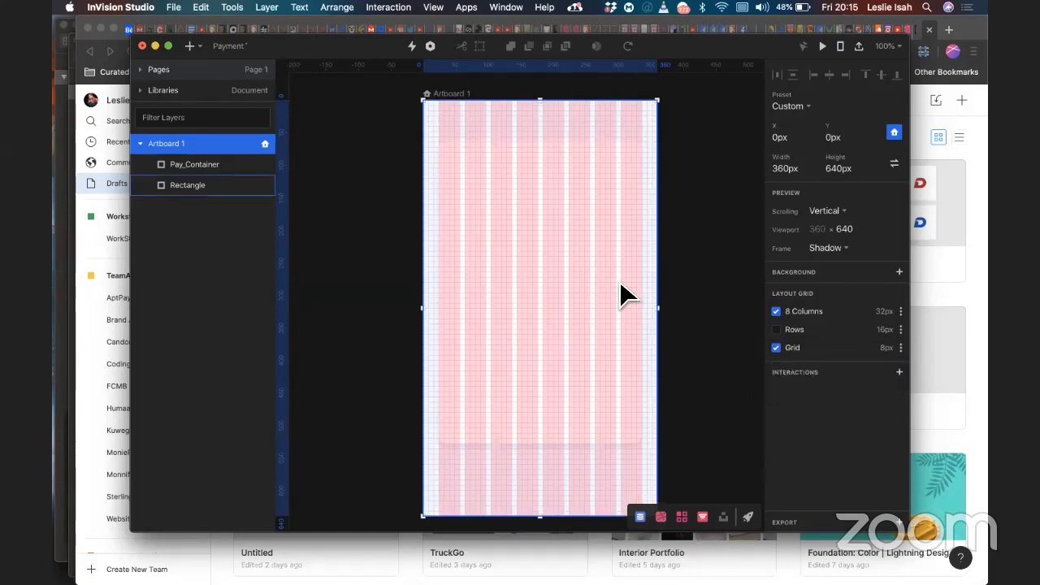
Step: Align the top edge of Pay_Container with the grid at a Y position of 64px, making the card 465px high
scroll(628, 356, up, 6)
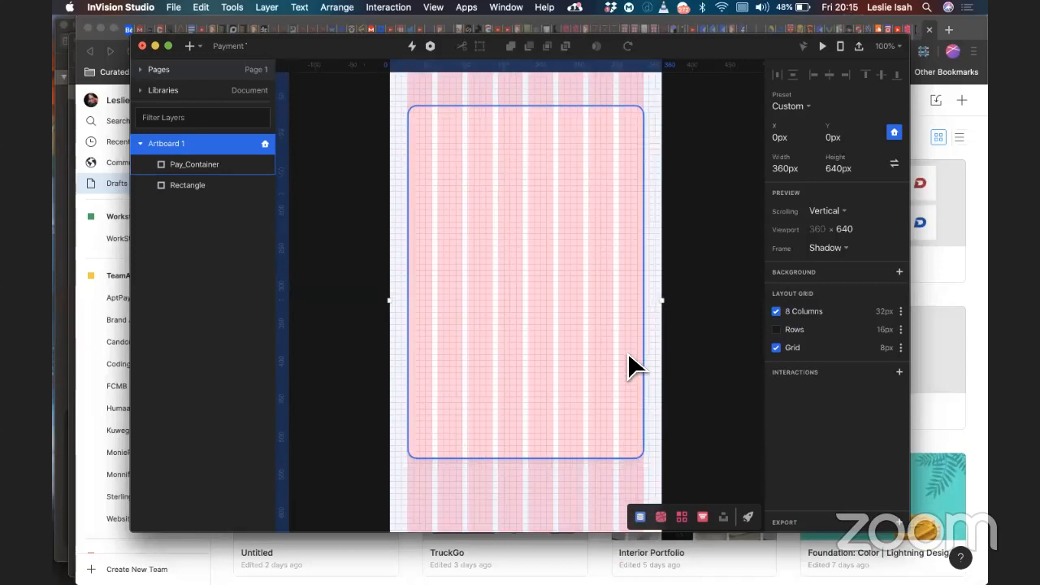
scroll(627, 352, left, 2)
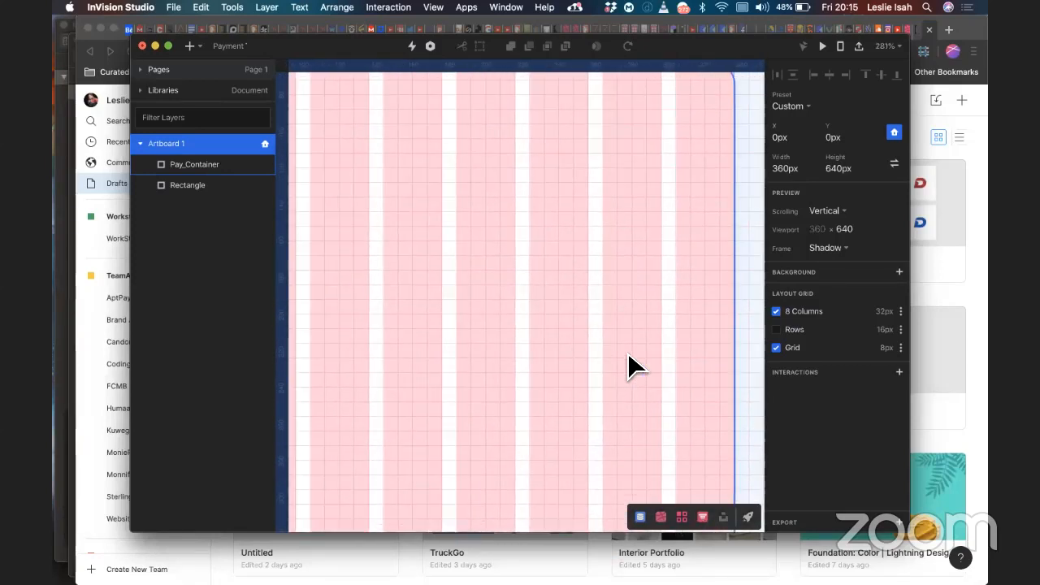
scroll(673, 206, up, 3)
click(692, 200)
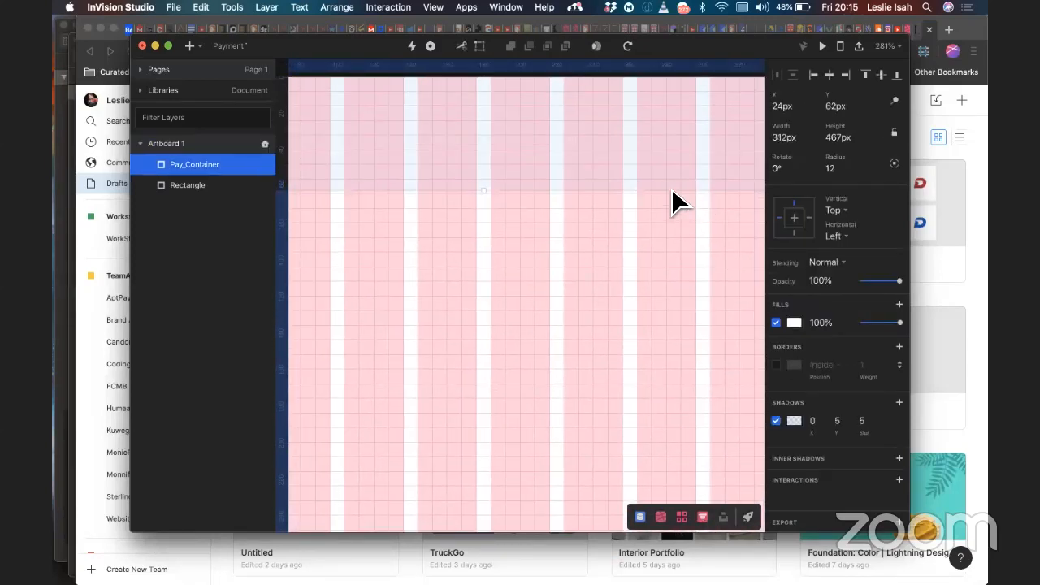
drag(486, 192, 484, 196)
key(super+minus)
key(super+minus)
key(super+minus)
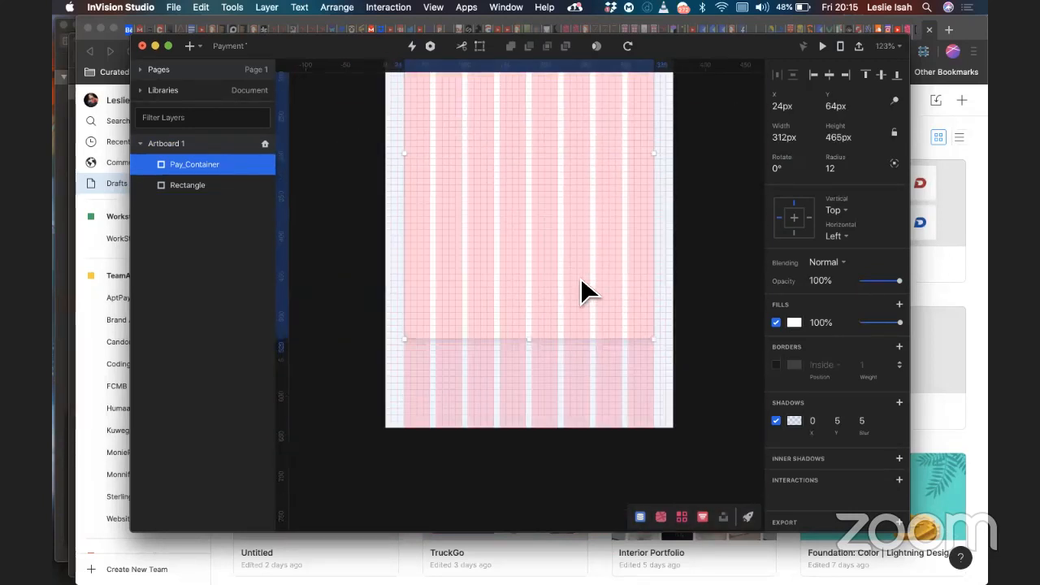
scroll(580, 277, up, 3)
scroll(581, 277, left, 3)
scroll(603, 261, up, 3)
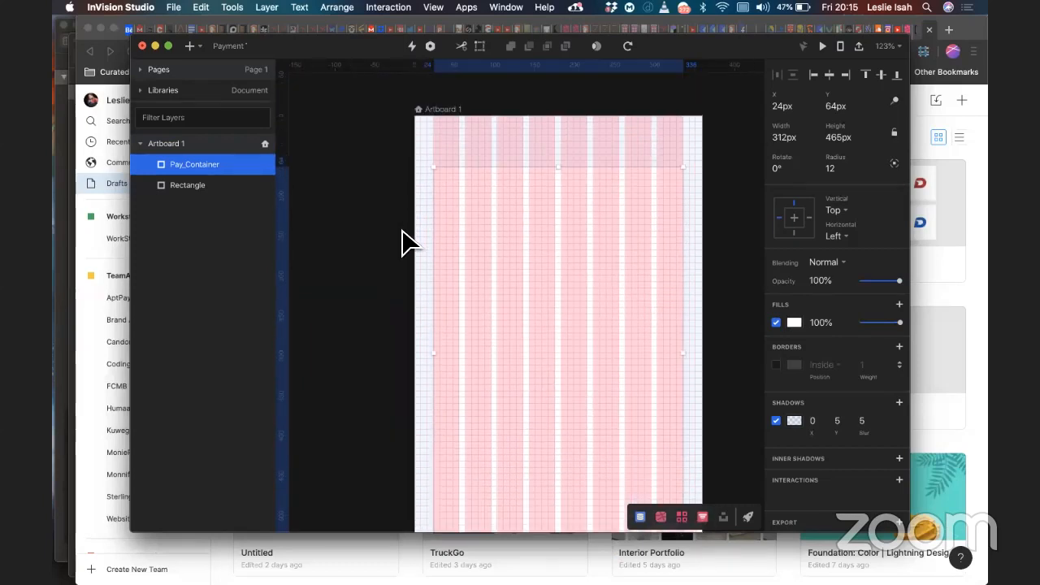
click(403, 230)
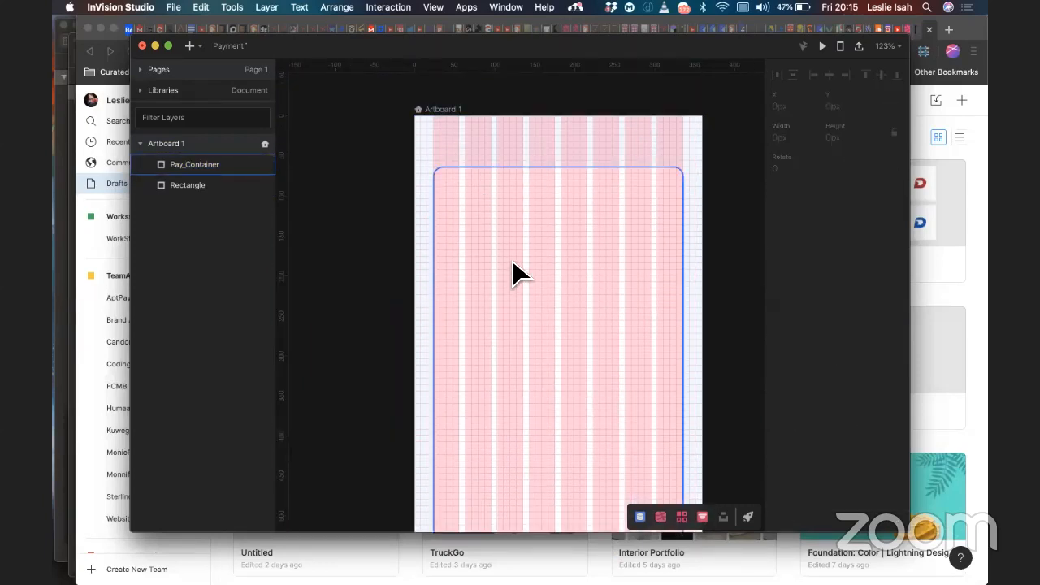
Step: Examine how the card's upper corners and side margins line up with the 8px grid and the columns
key(super+plus)
key(super+plus)
key(super+plus)
scroll(513, 262, up, 5)
scroll(512, 262, left, 3)
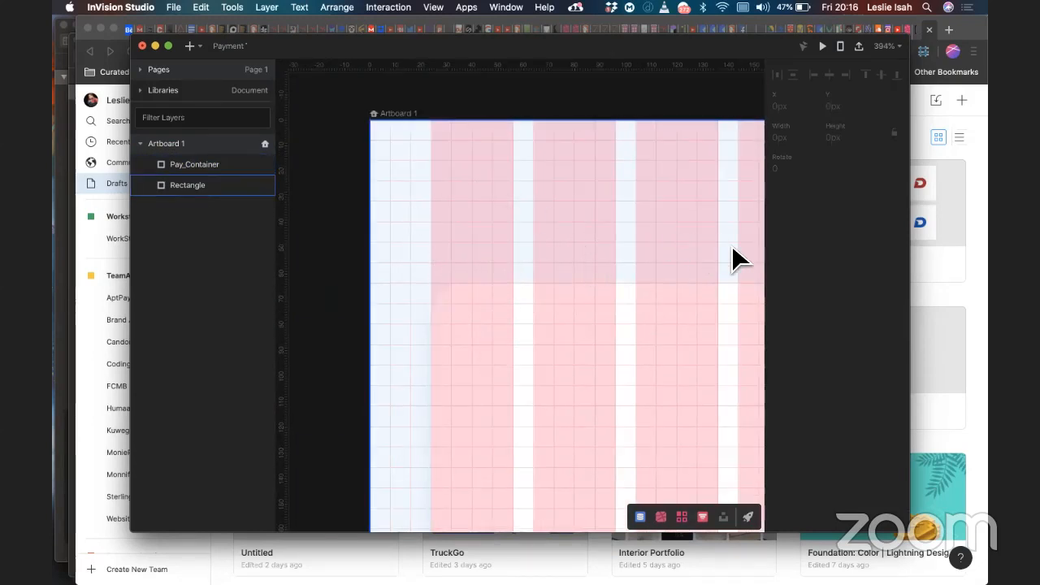
scroll(733, 248, right, 10)
scroll(732, 249, up, 2)
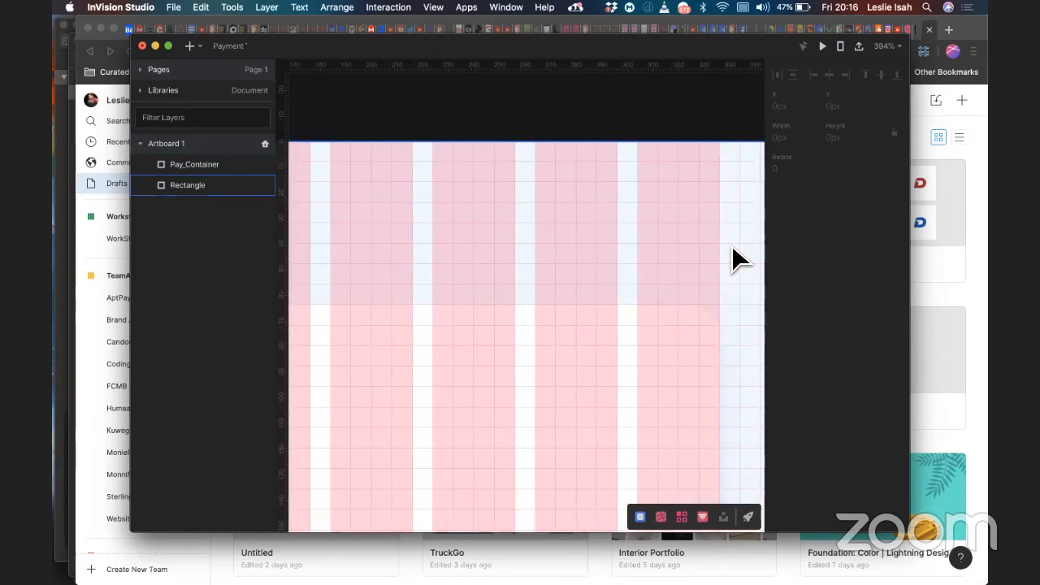
scroll(732, 249, left, 8)
scroll(732, 249, down, 4)
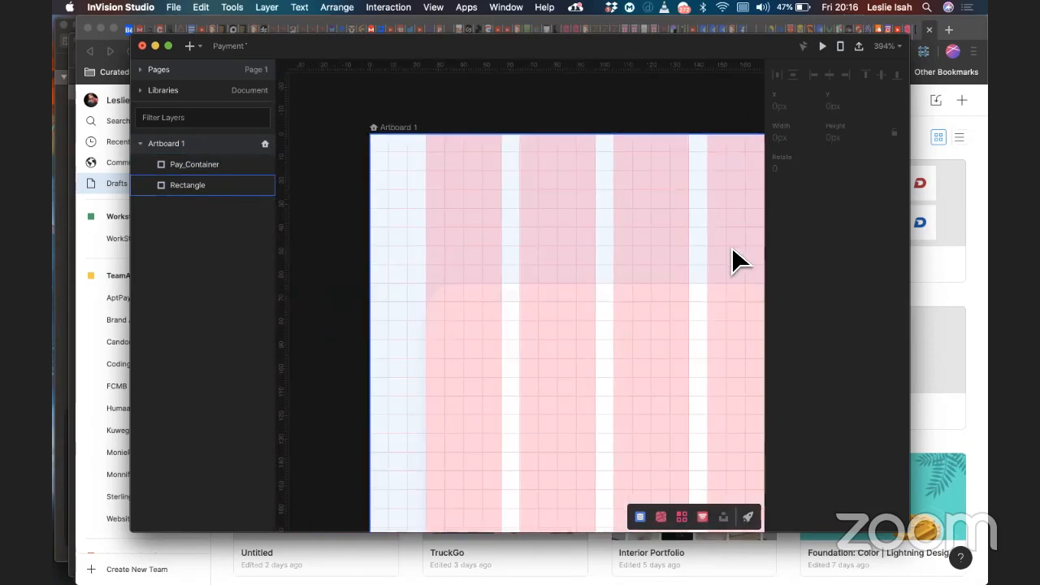
scroll(732, 249, down, 5)
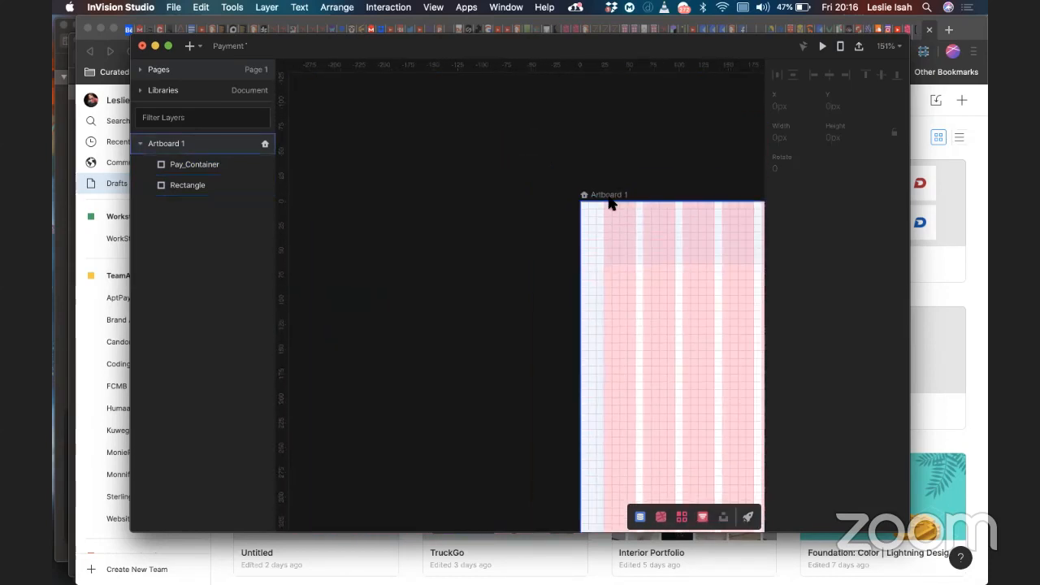
Step: Try the row grid on Artboard 1, and switch the 8-column grid off and on for comparison
click(610, 195)
click(776, 330)
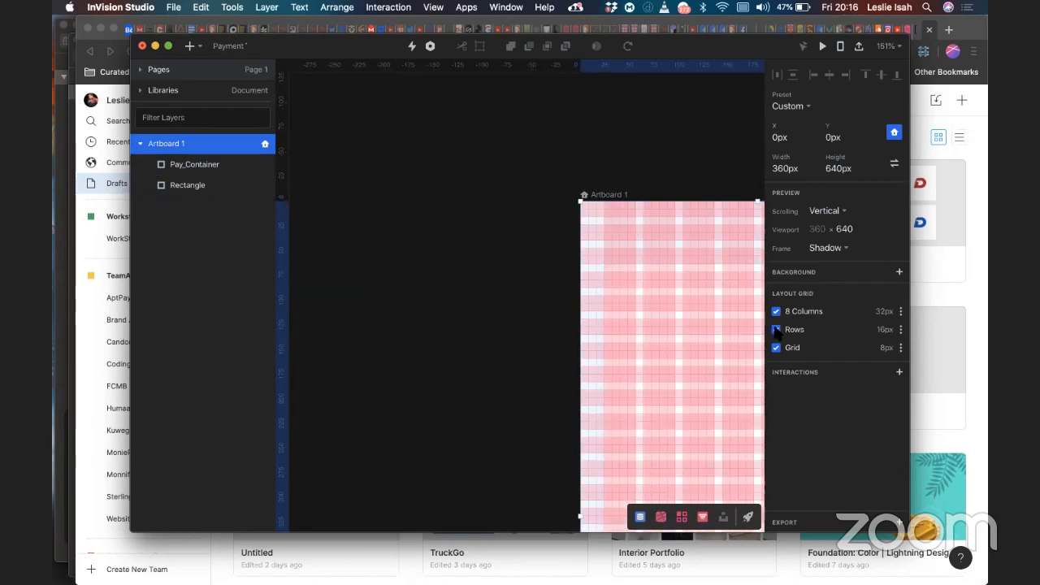
click(776, 330)
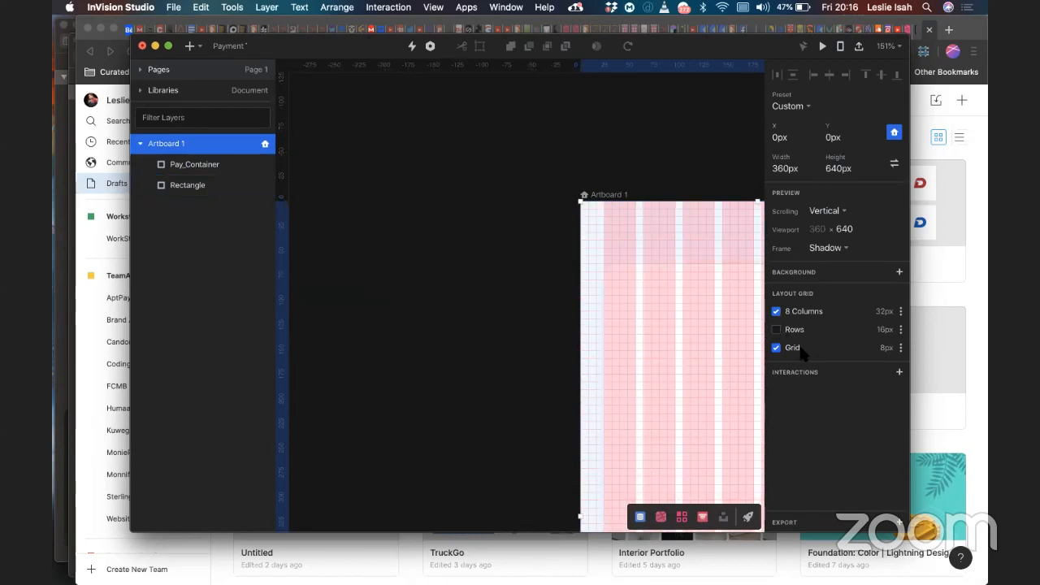
click(809, 314)
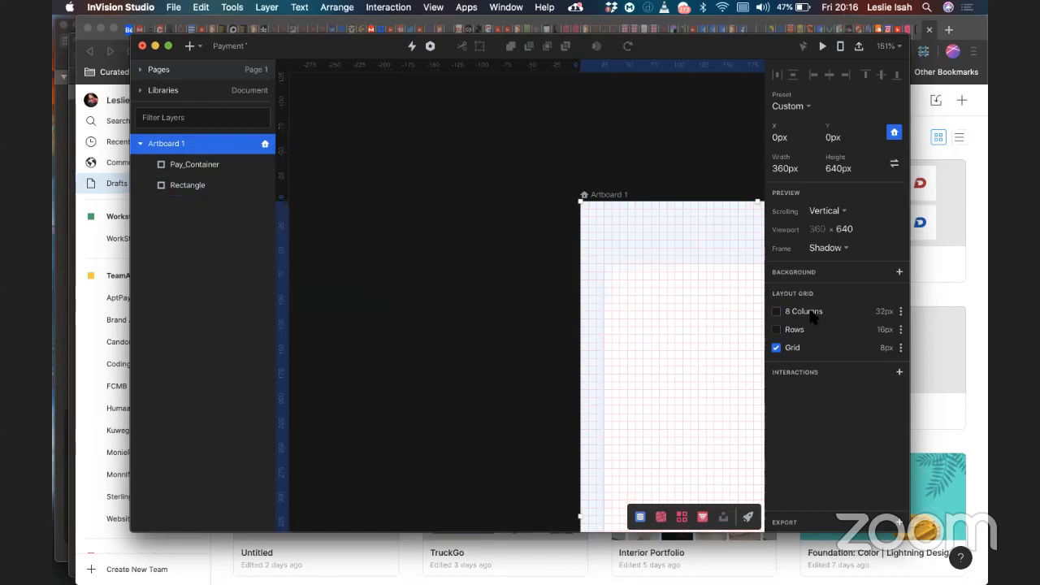
click(804, 314)
Step: Set the margin of the artboard's 8-column layout grid to 16
click(900, 312)
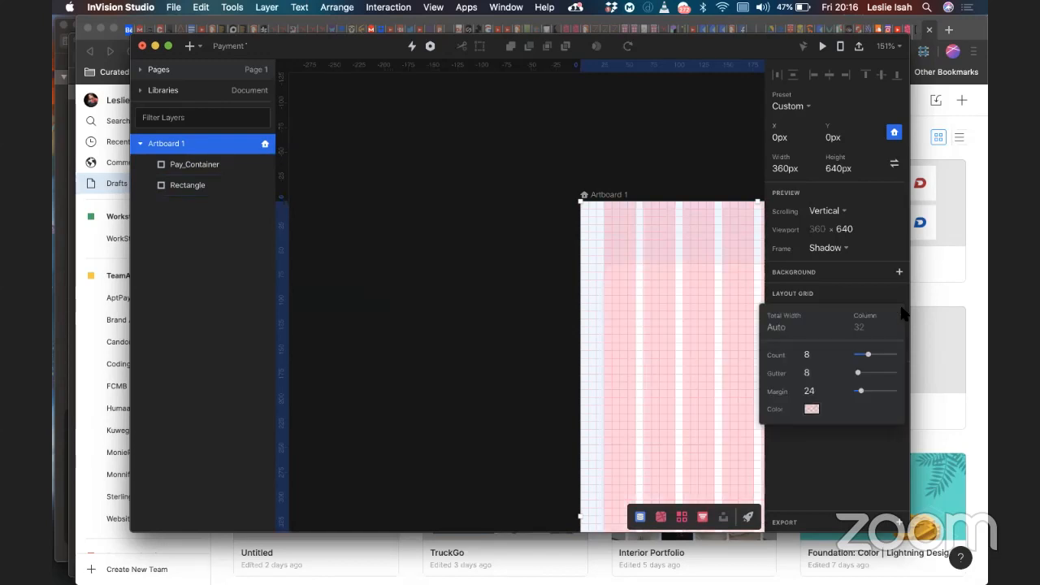
double_click(819, 392)
text(16)
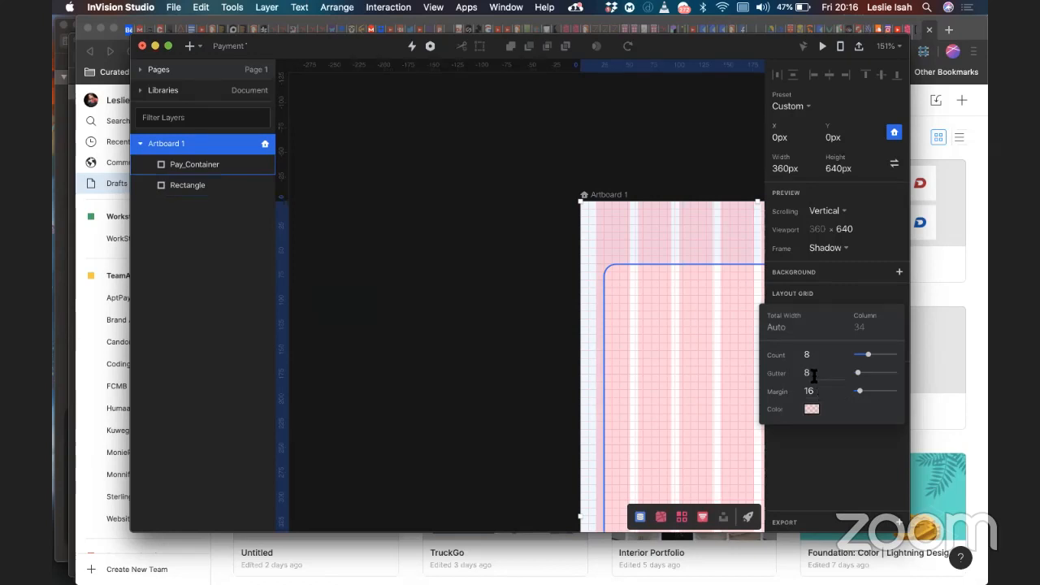
Step: Try a gutter of 16 on the column layout grid, and set it back to 8
click(813, 374)
key(BackSpace)
text(16)
key(Return)
click(813, 374)
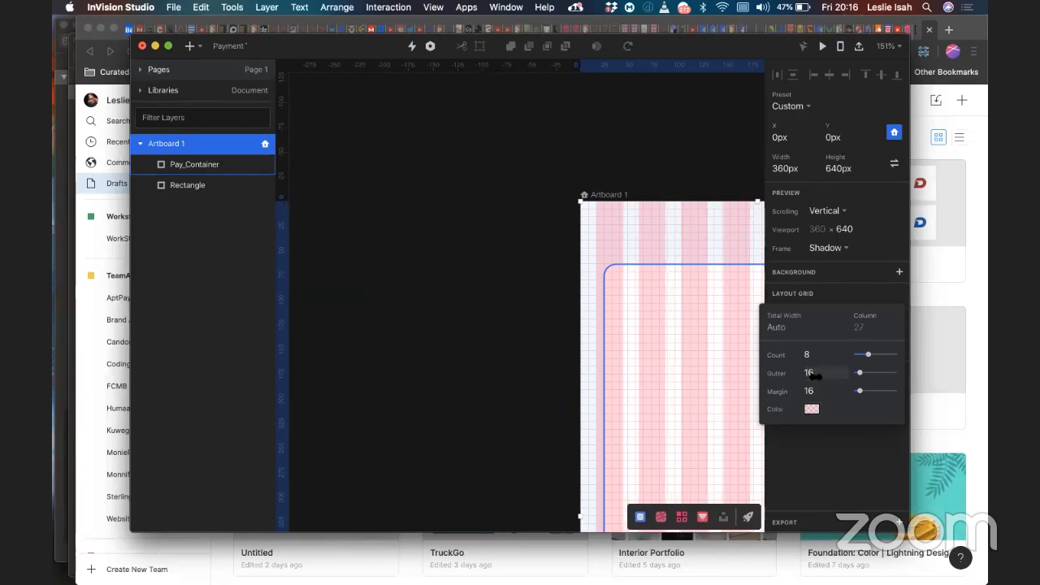
key(BackSpace)
key(BackSpace)
text(8)
key(Return)
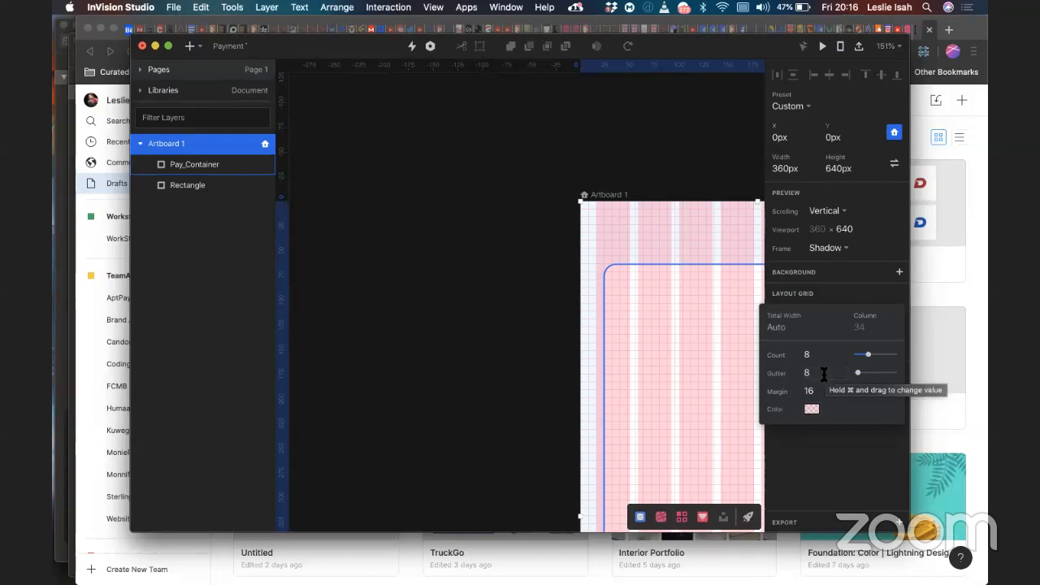
Step: Try a gutter of 4 on the artboard's 8-column layout grid, and undo it
click(823, 374)
key(BackSpace)
text(4)
key(Return)
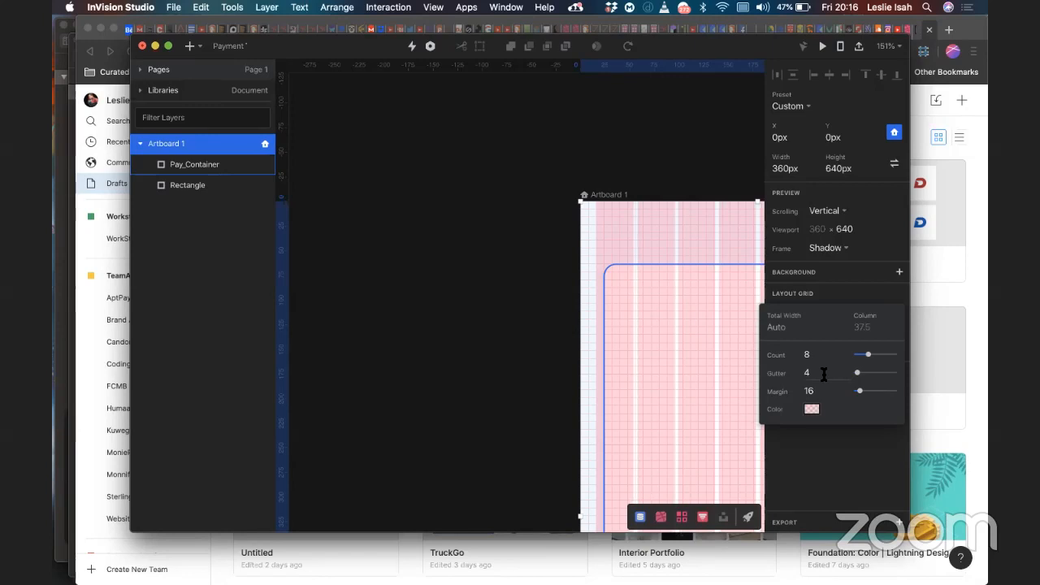
key(super+z)
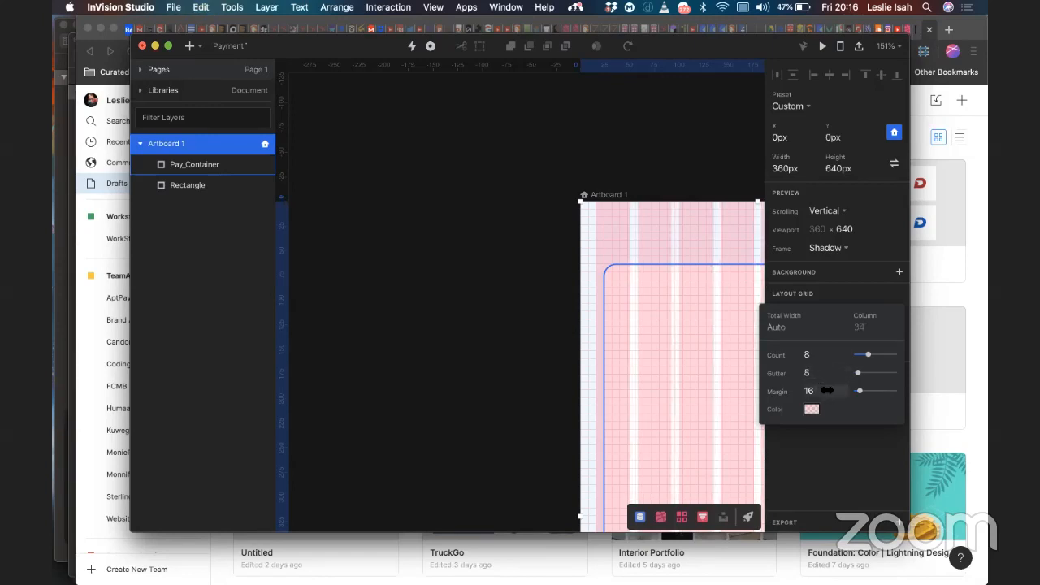
Step: Undo the column grid's margin change and check the card's sides against the columns
key(super+z)
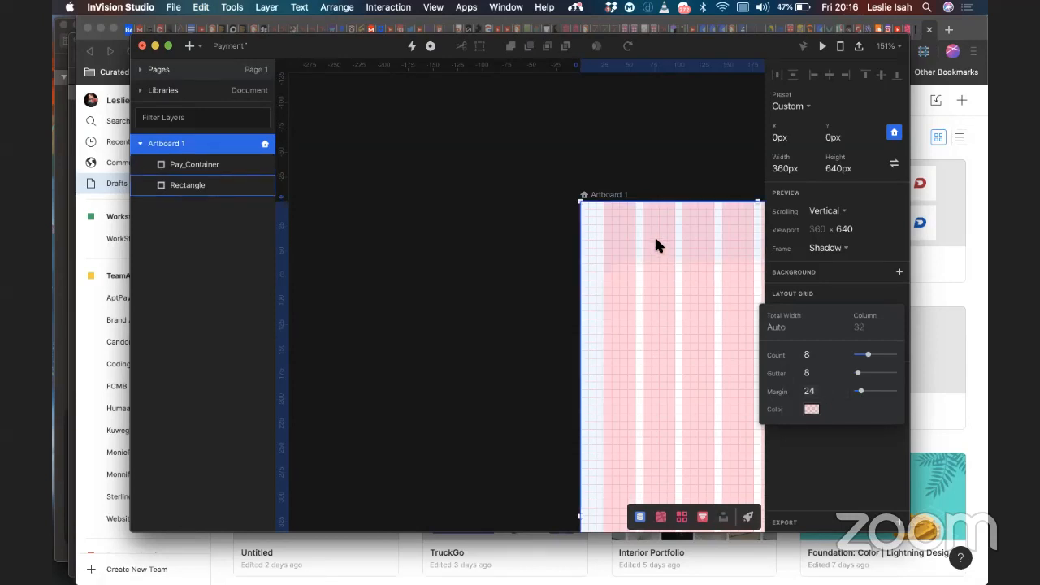
click(712, 345)
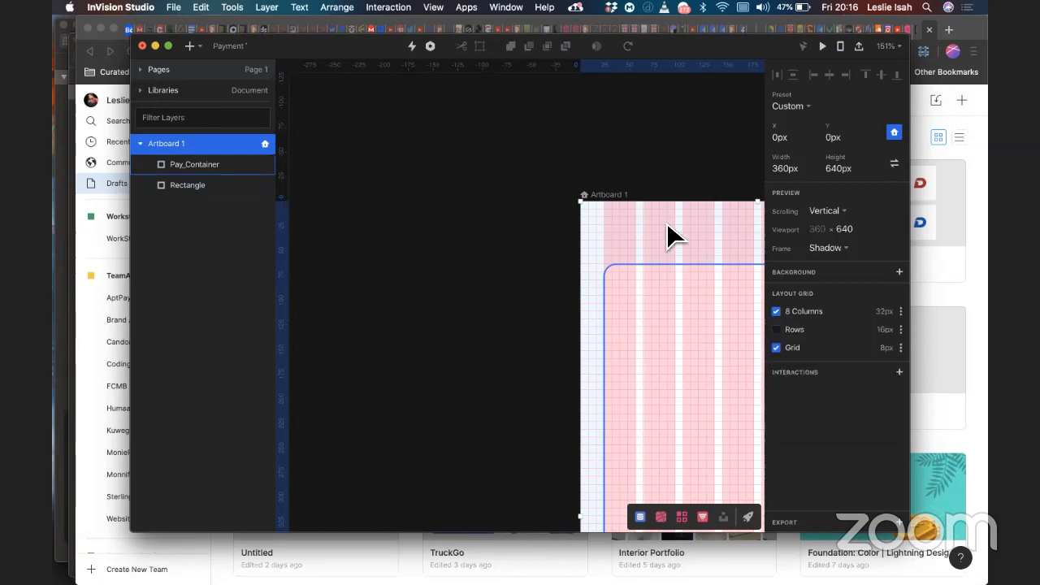
scroll(666, 225, up, 5)
scroll(667, 224, down, 5)
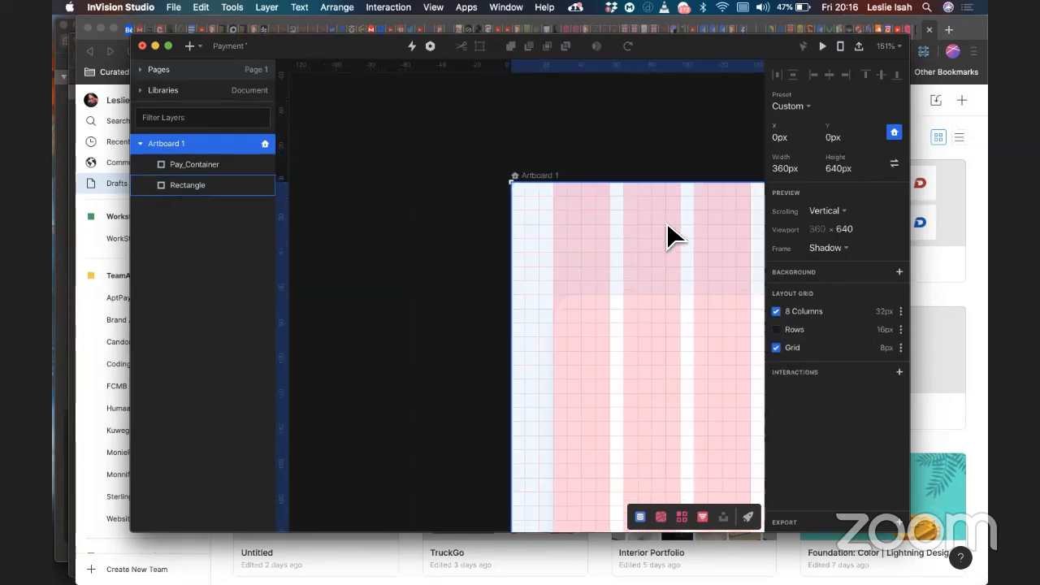
scroll(666, 223, right, 5)
scroll(666, 224, down, 1)
scroll(666, 222, down, 3)
scroll(665, 222, left, 3)
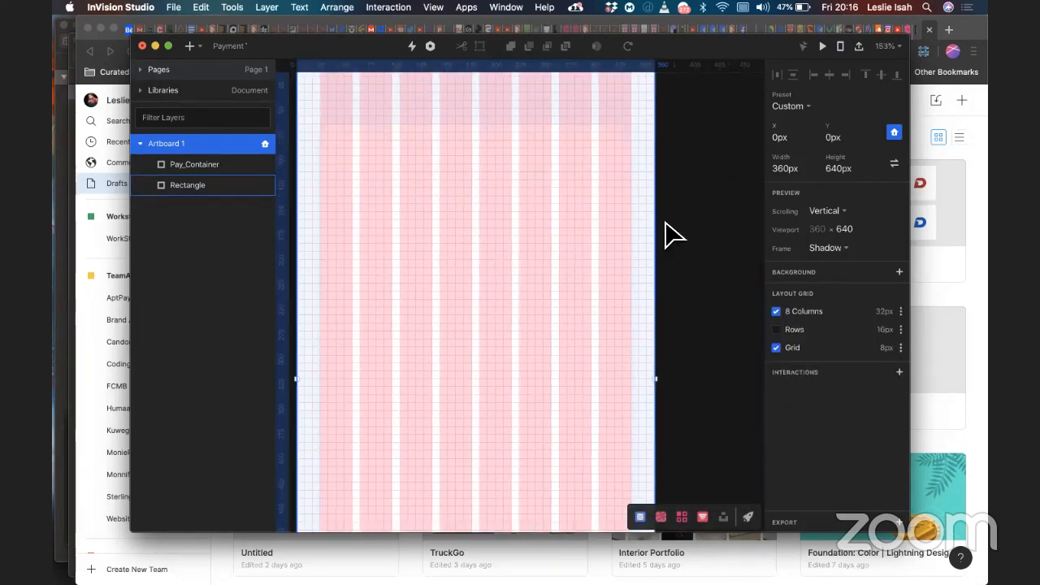
scroll(665, 222, up, 2)
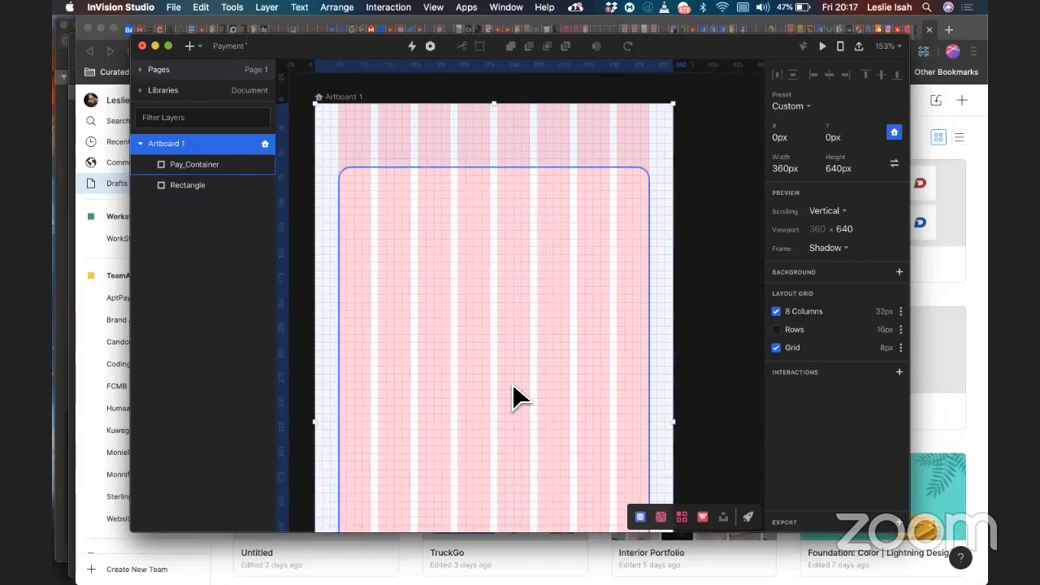
click(336, 143)
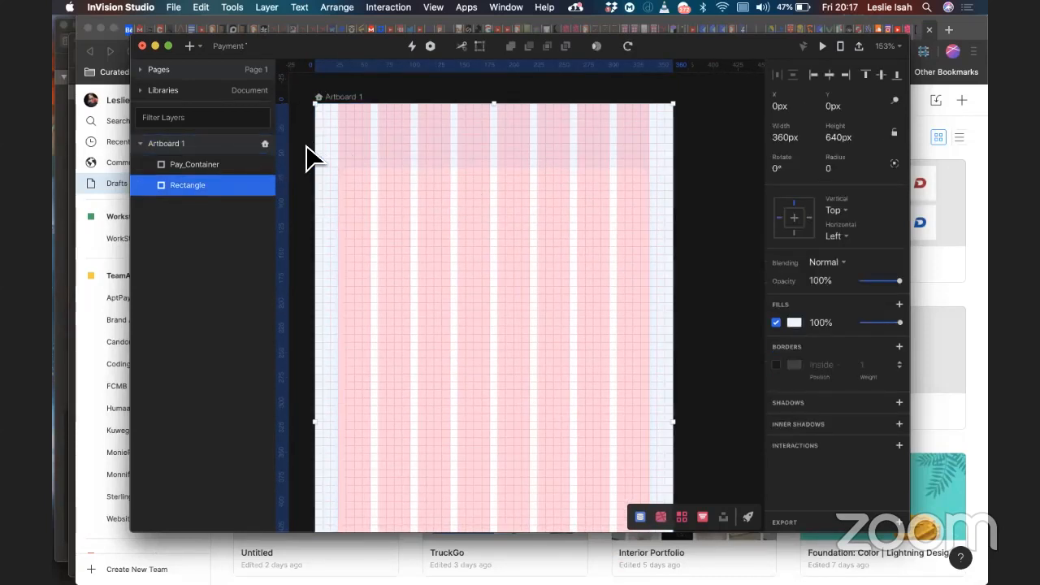
click(304, 155)
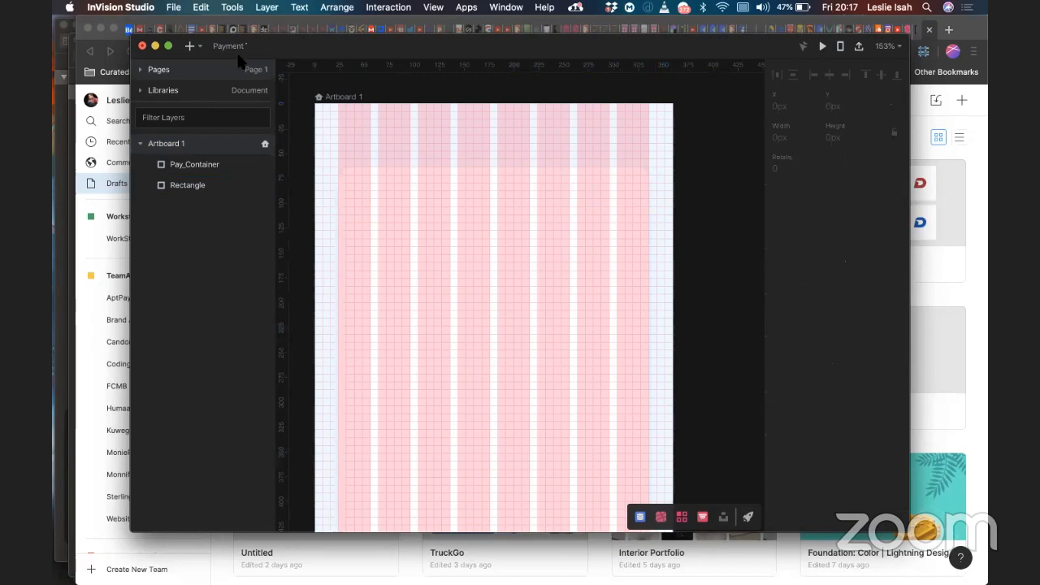
Step: Draw a rectangle of about 280 × 40 px in the card's upper part, at about X 40, Y 128
click(189, 46)
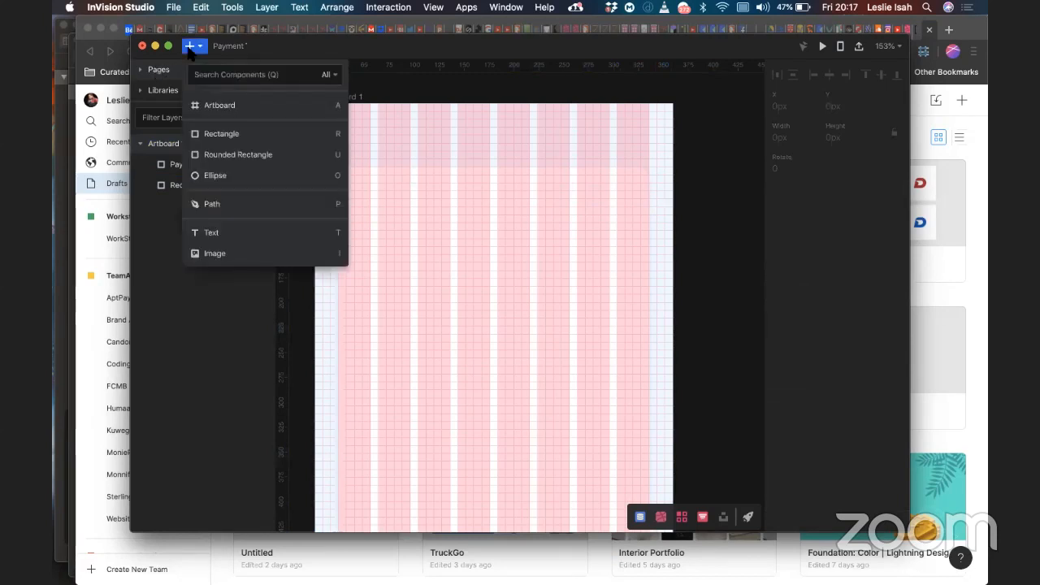
click(361, 52)
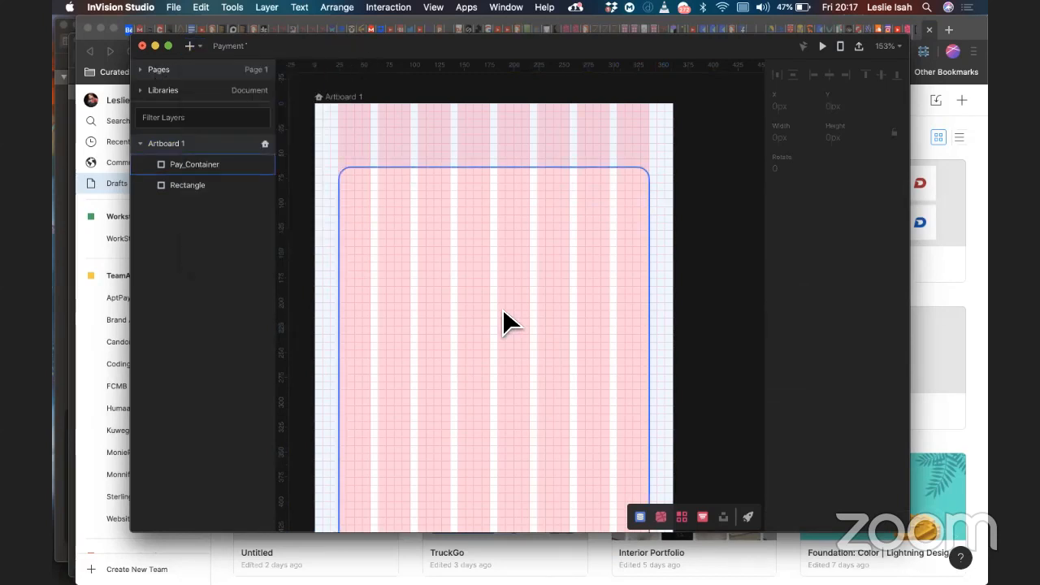
click(191, 47)
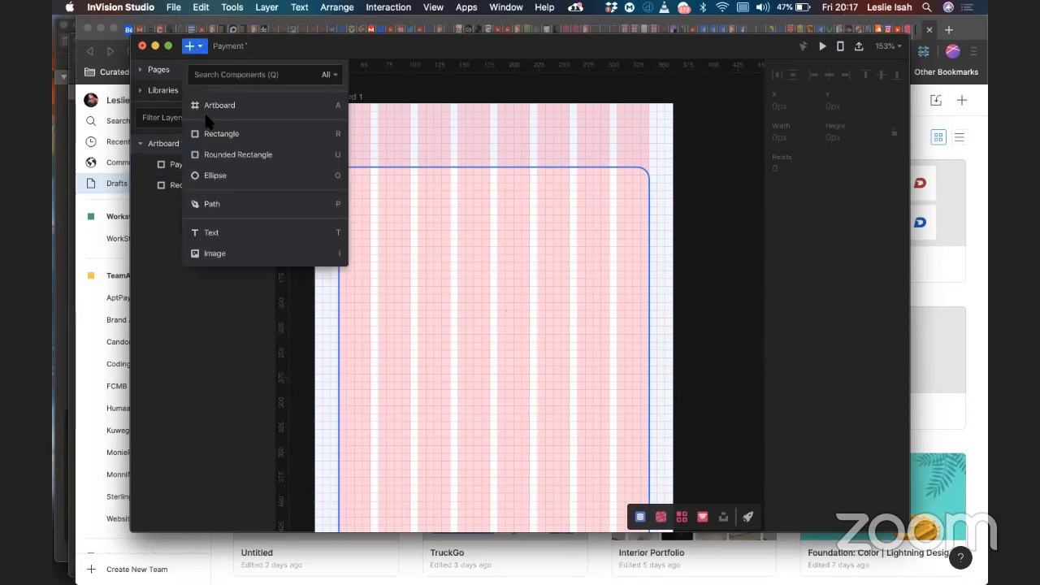
click(221, 139)
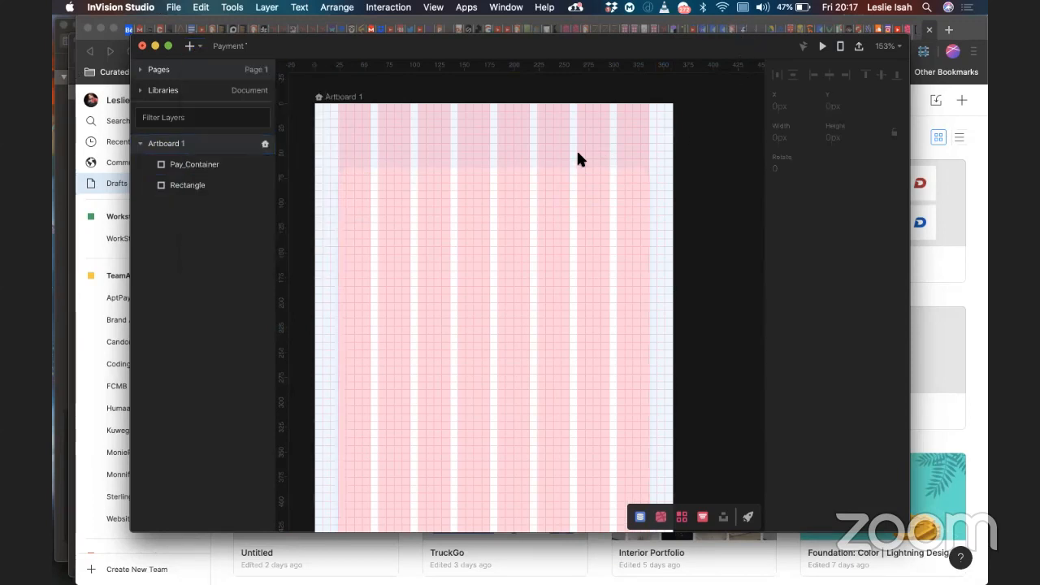
click(502, 160)
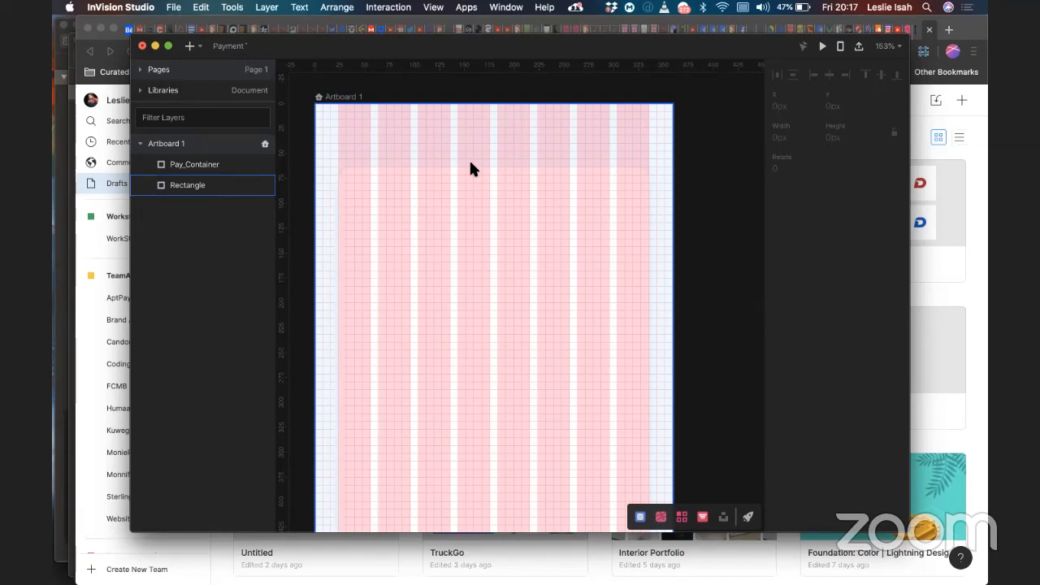
click(440, 85)
key(r)
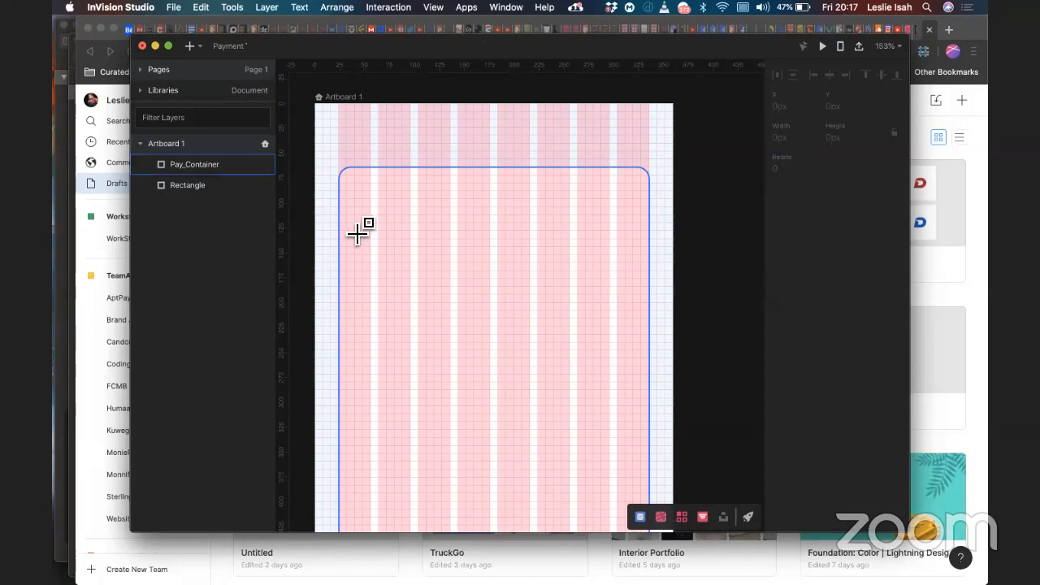
drag(355, 233, 633, 271)
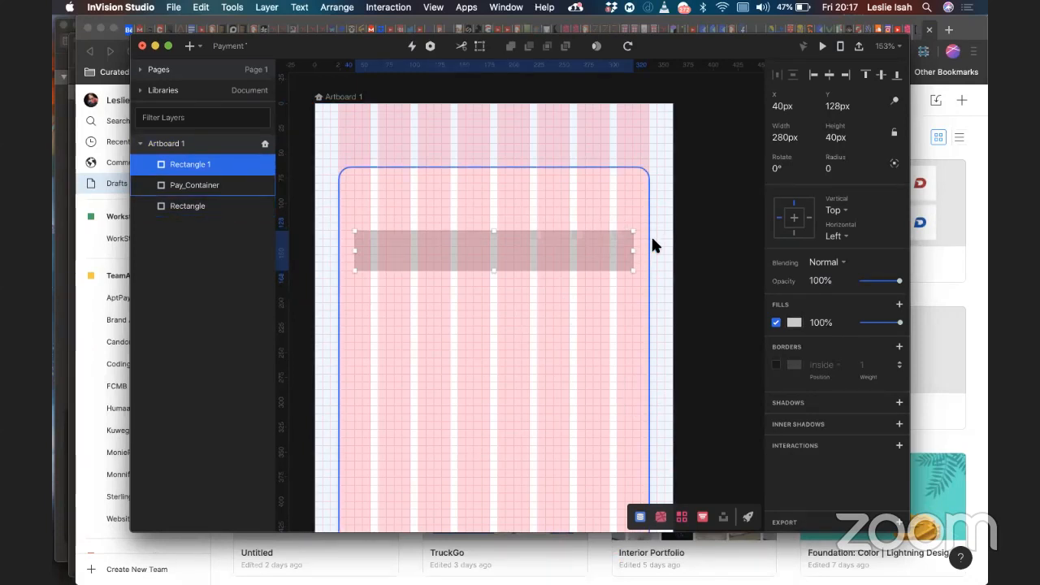
Step: Examine how the new rectangle's edges and its margin to the card line up with the 8px grid and the columns
scroll(651, 235, up, 10)
scroll(582, 90, up, 5)
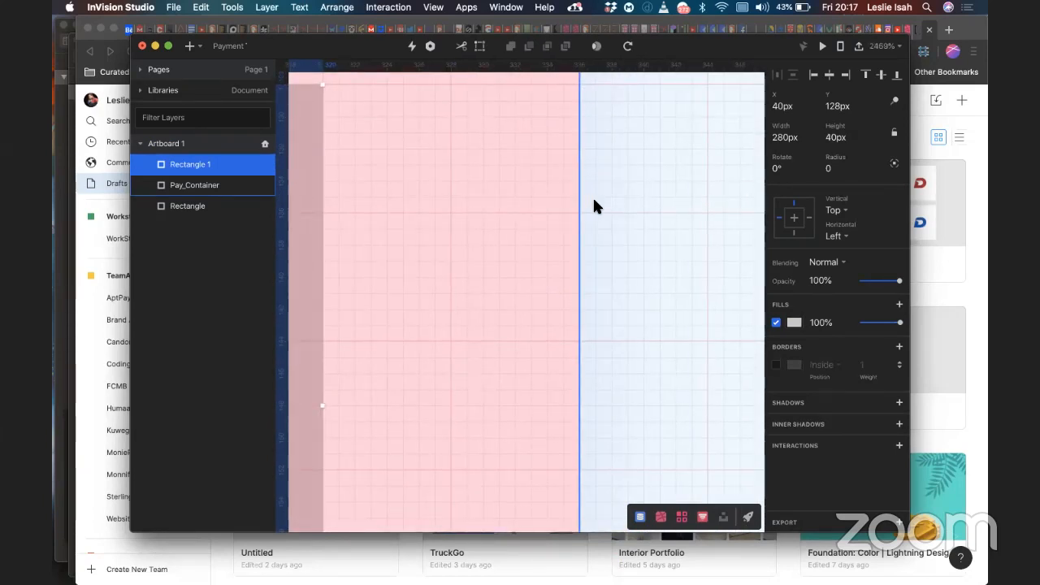
scroll(588, 201, down, 3)
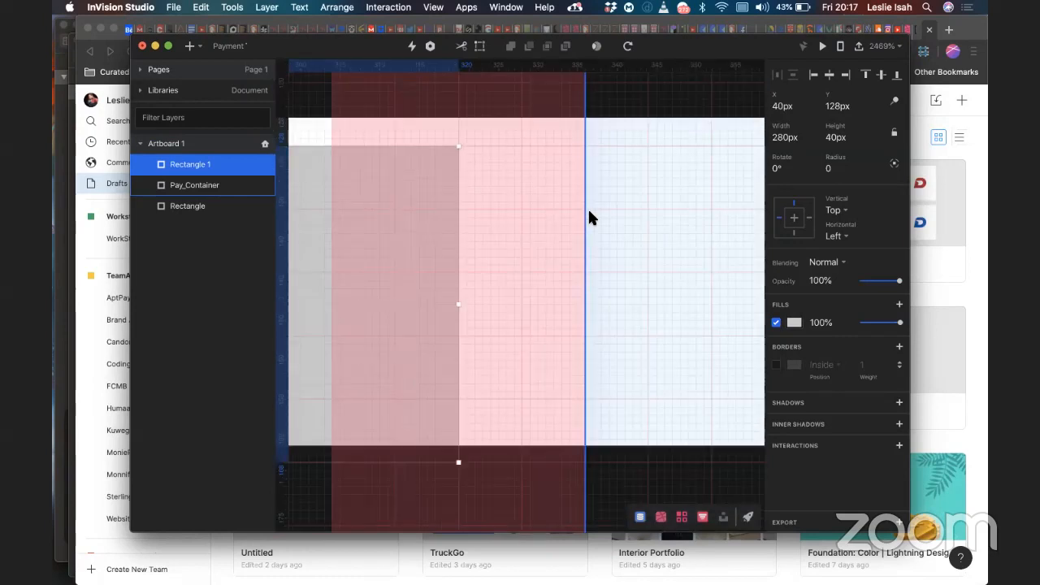
scroll(588, 216, down, 3)
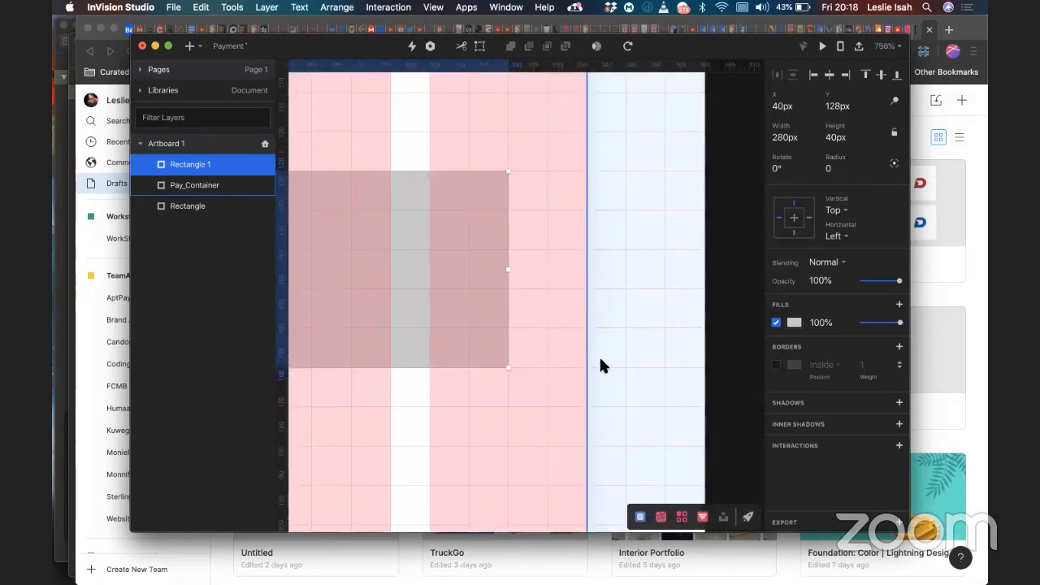
scroll(599, 366, down, 5)
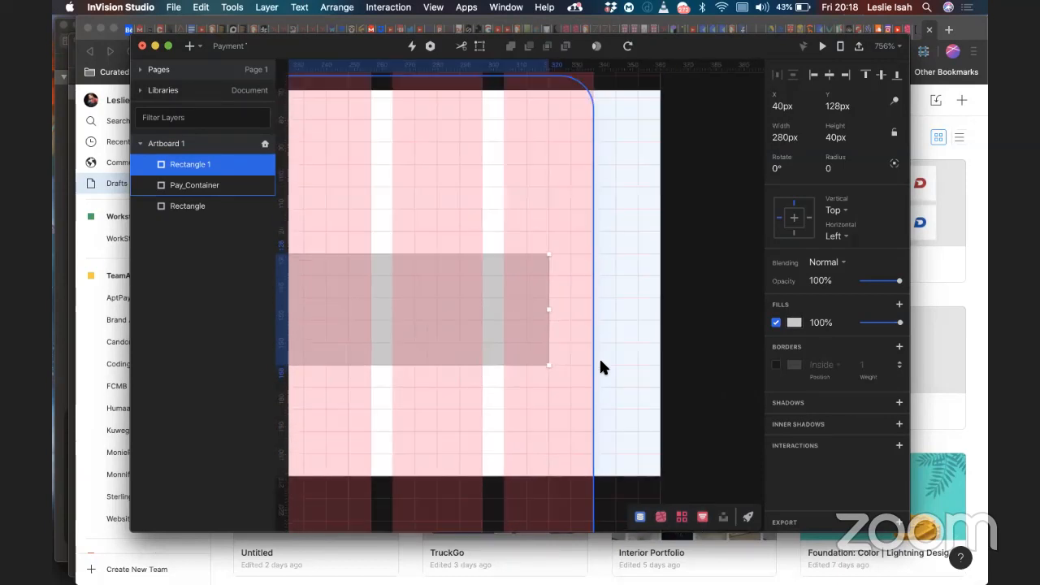
scroll(600, 368, down, 3)
scroll(600, 368, up, 6)
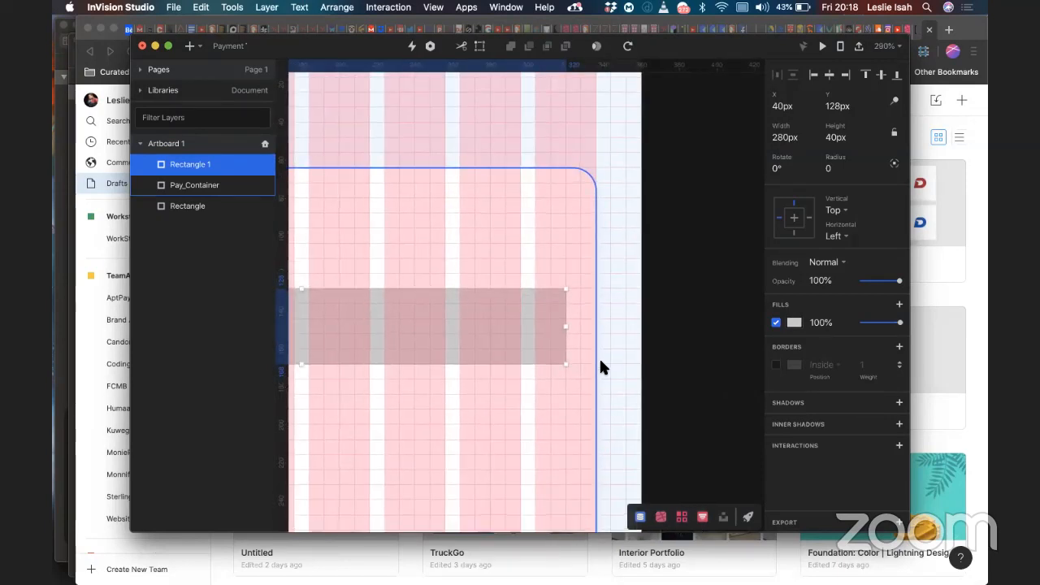
scroll(600, 368, down, 5)
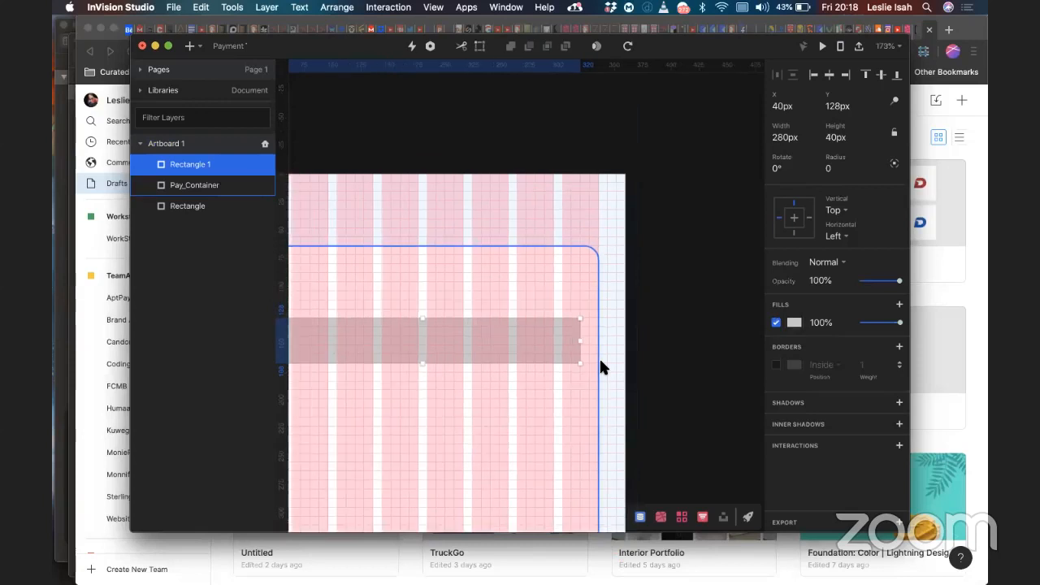
scroll(600, 367, down, 3)
scroll(599, 368, left, 2)
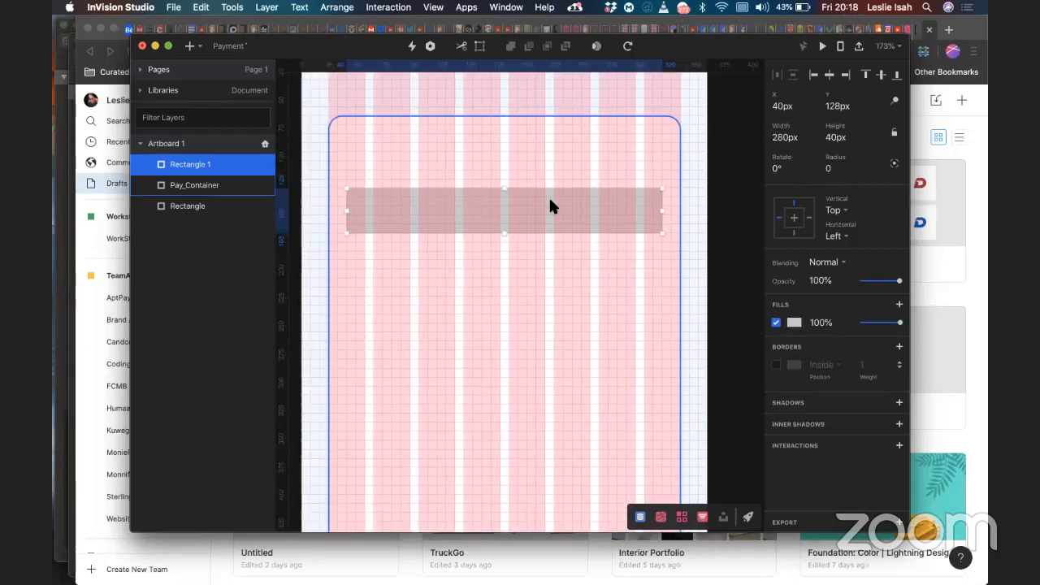
scroll(550, 203, up, 6)
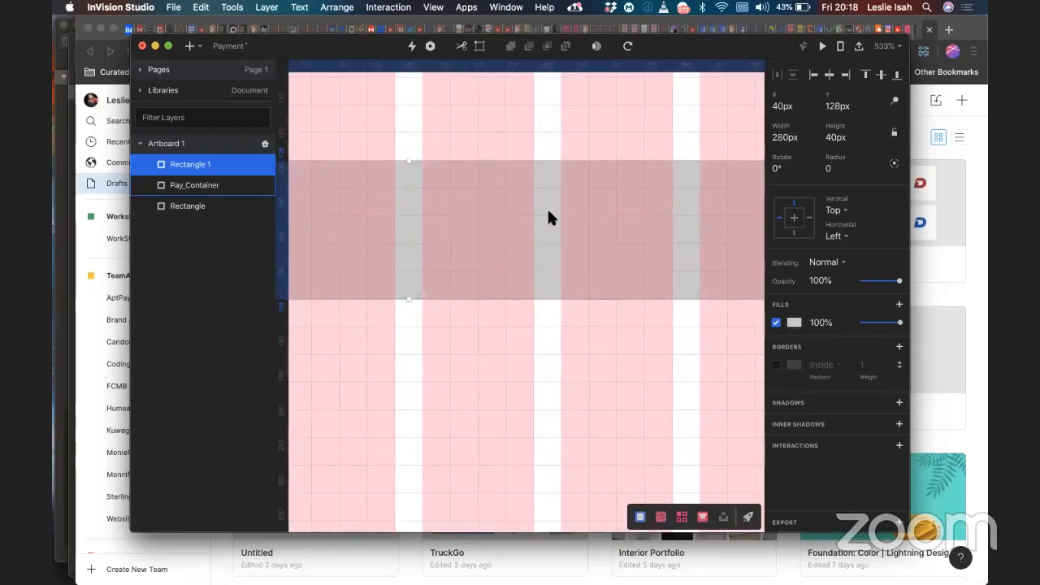
scroll(549, 211, up, 4)
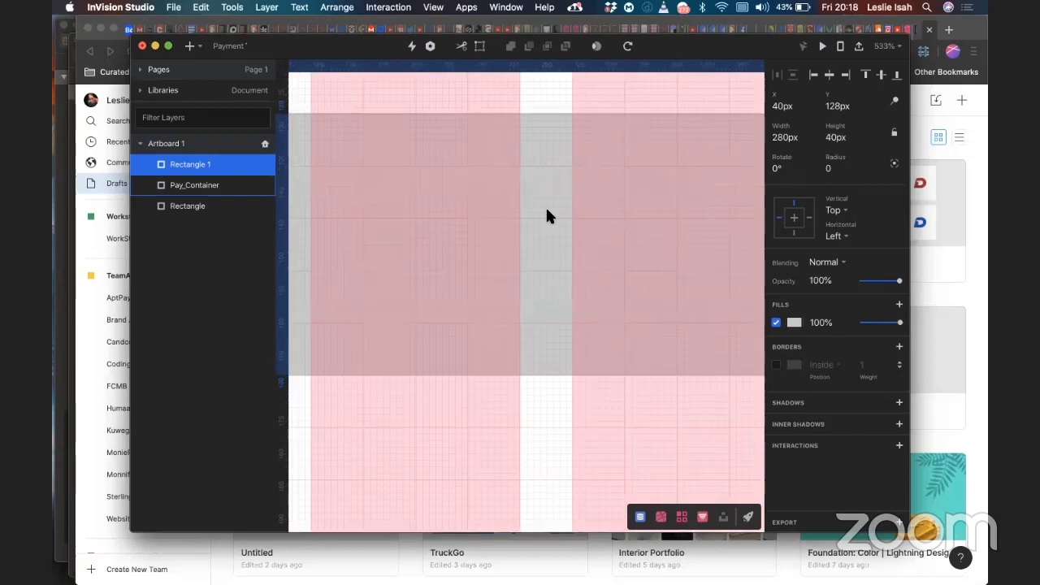
scroll(541, 194, up, 5)
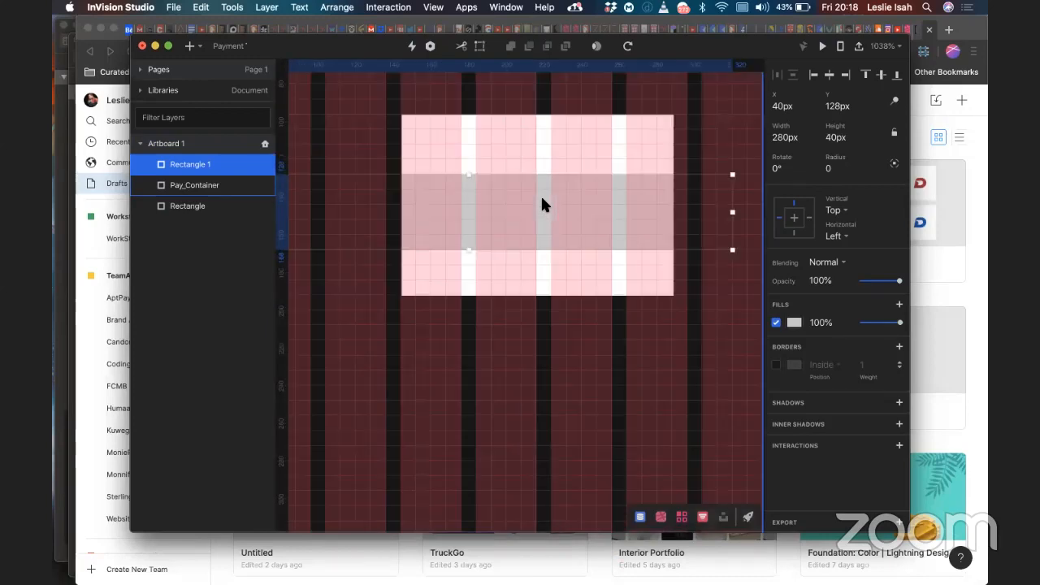
scroll(540, 194, down, 6)
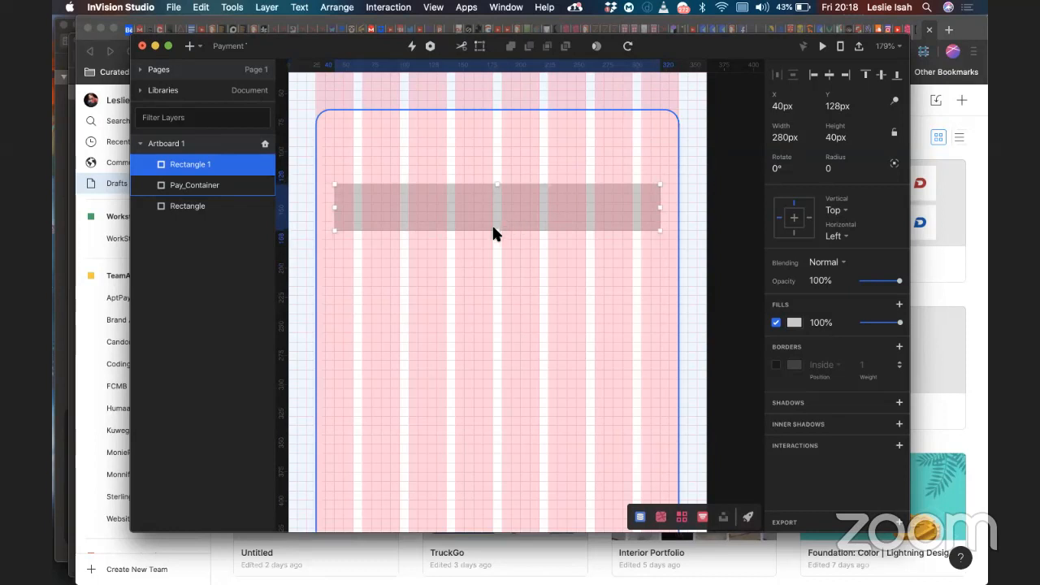
Step: Try a height of 48px on the new rectangle, and set it back to 40px
drag(500, 233, 501, 240)
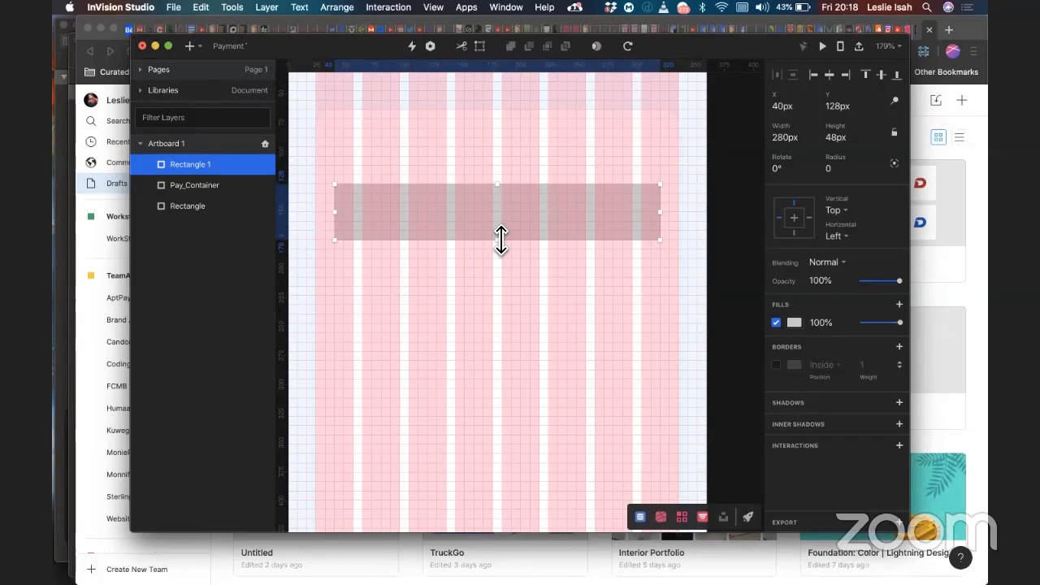
key(super+0)
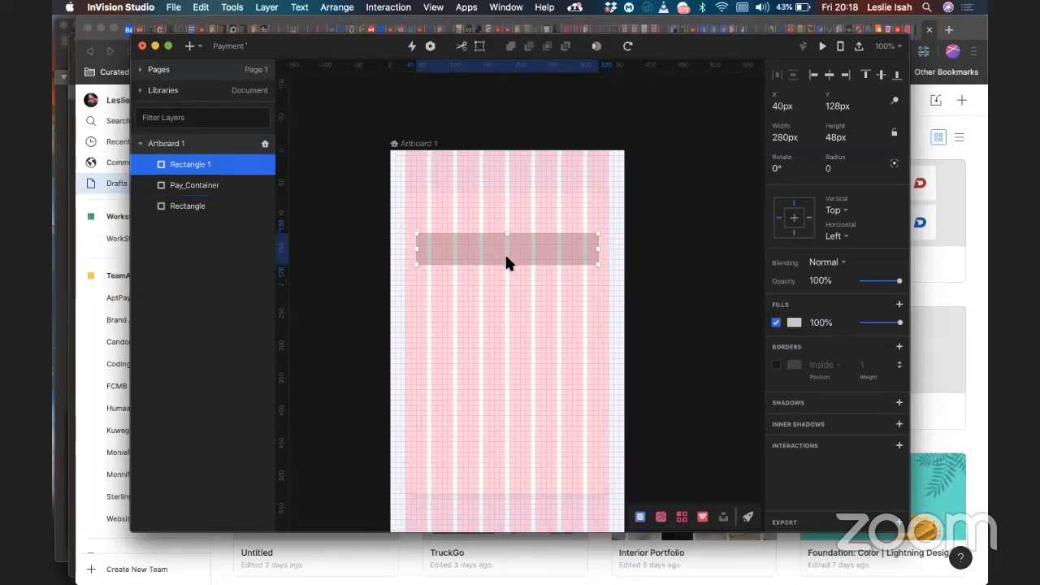
scroll(506, 258, up, 5)
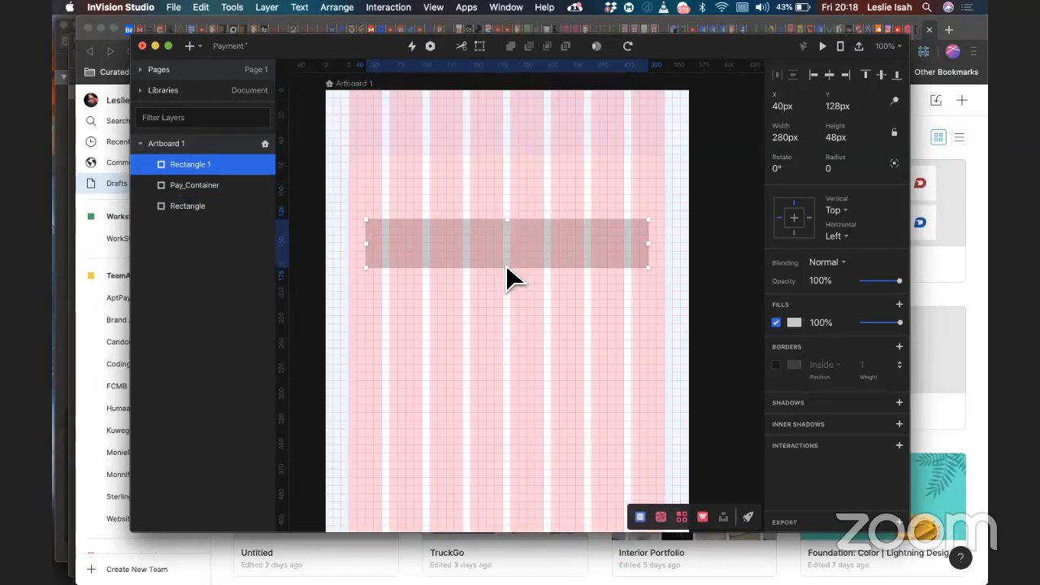
scroll(507, 281, up, 2)
drag(506, 279, 509, 265)
scroll(509, 264, down, 5)
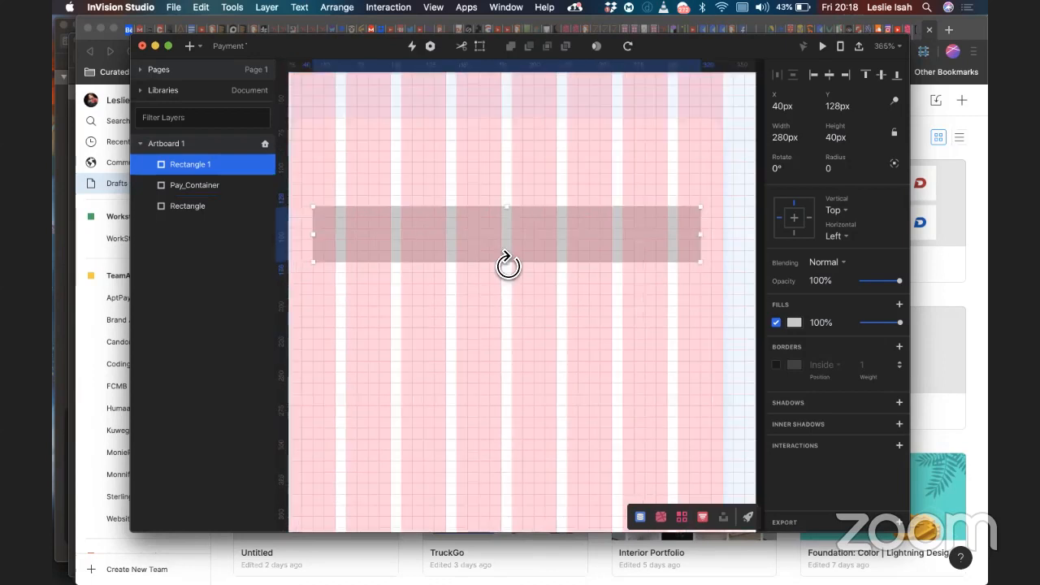
scroll(508, 264, down, 3)
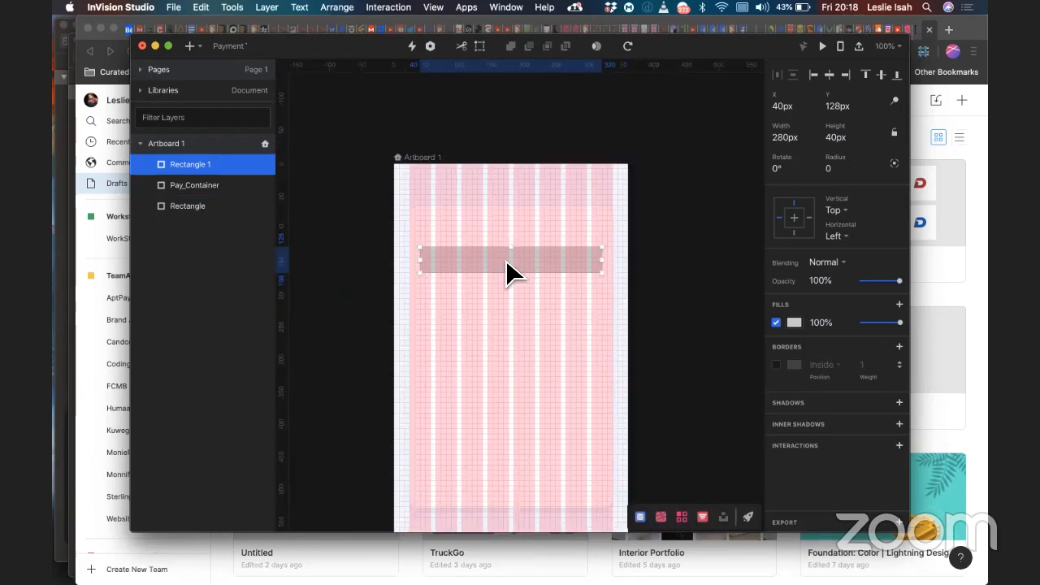
Step: Check the card's corner radius and set the new rectangle's radius to 12
click(525, 291)
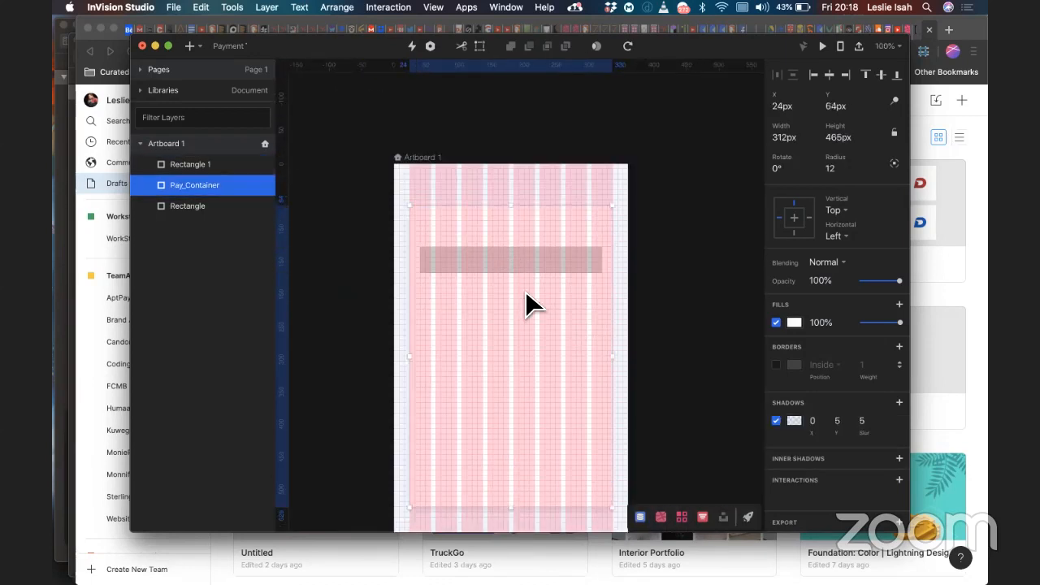
click(578, 248)
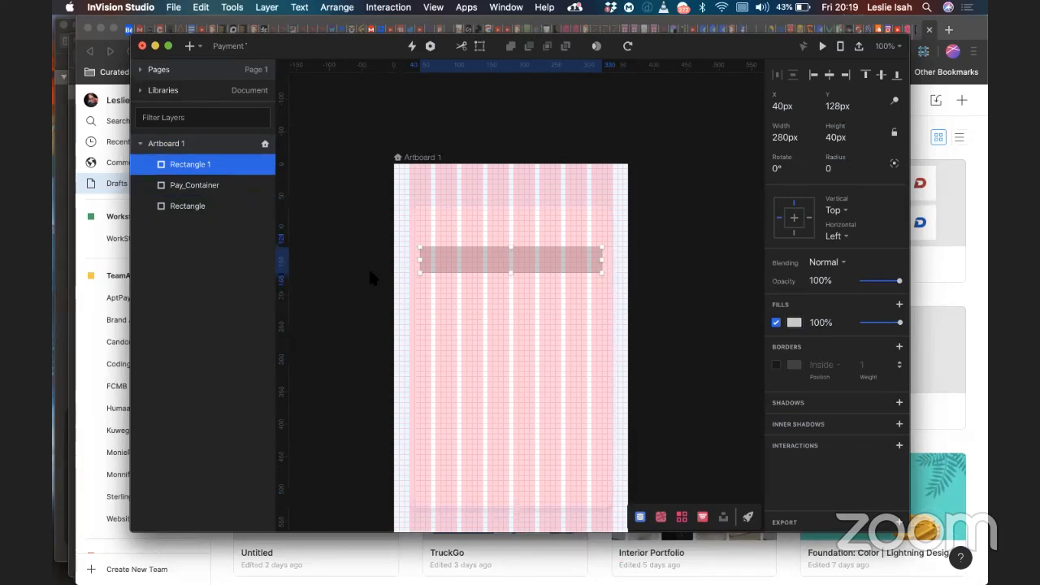
click(841, 165)
key(Return)
click(842, 169)
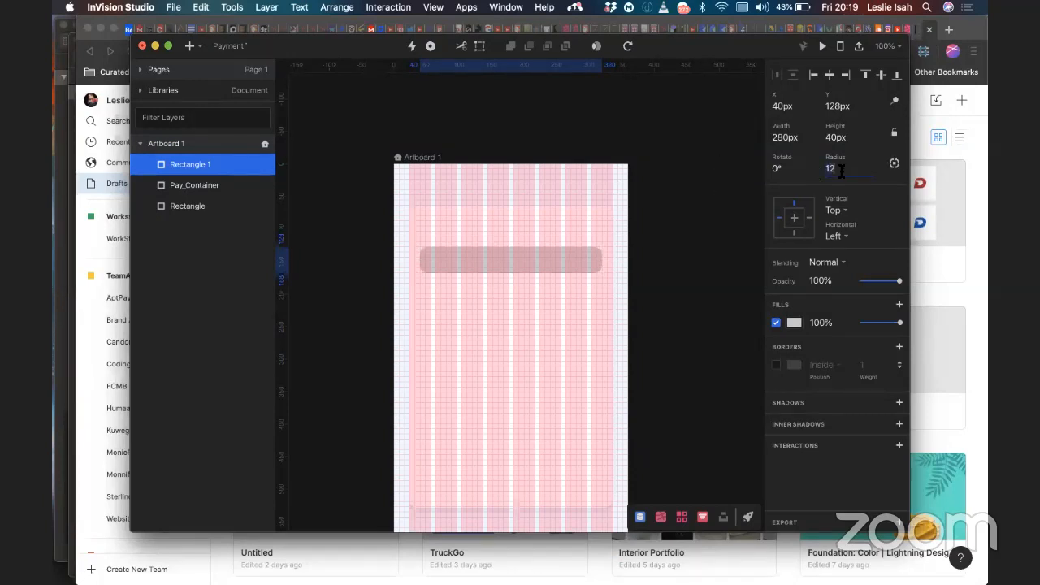
Step: Set the input rectangle's corner radius to 8
text(8)
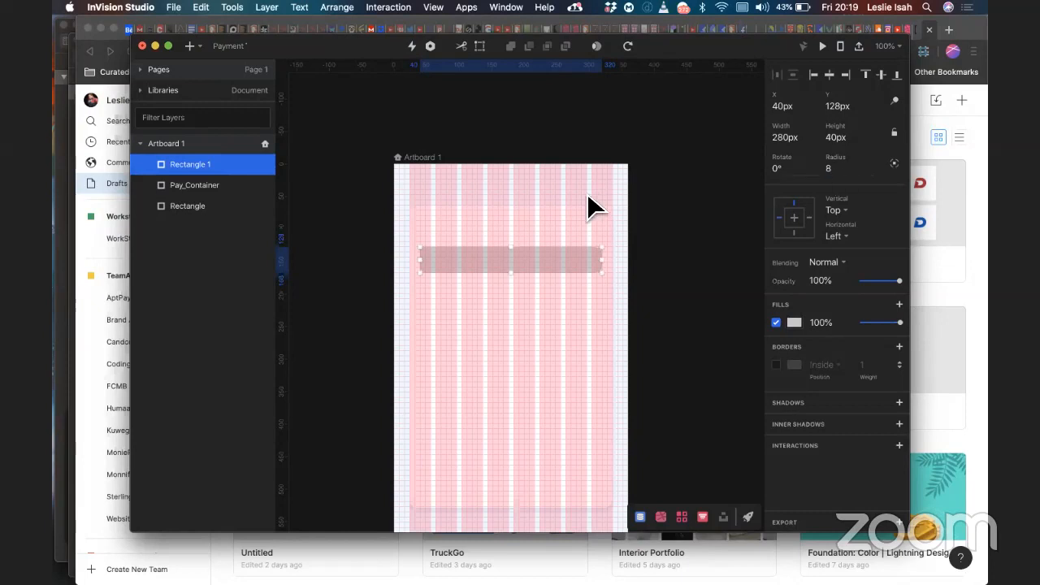
key(Return)
click(687, 226)
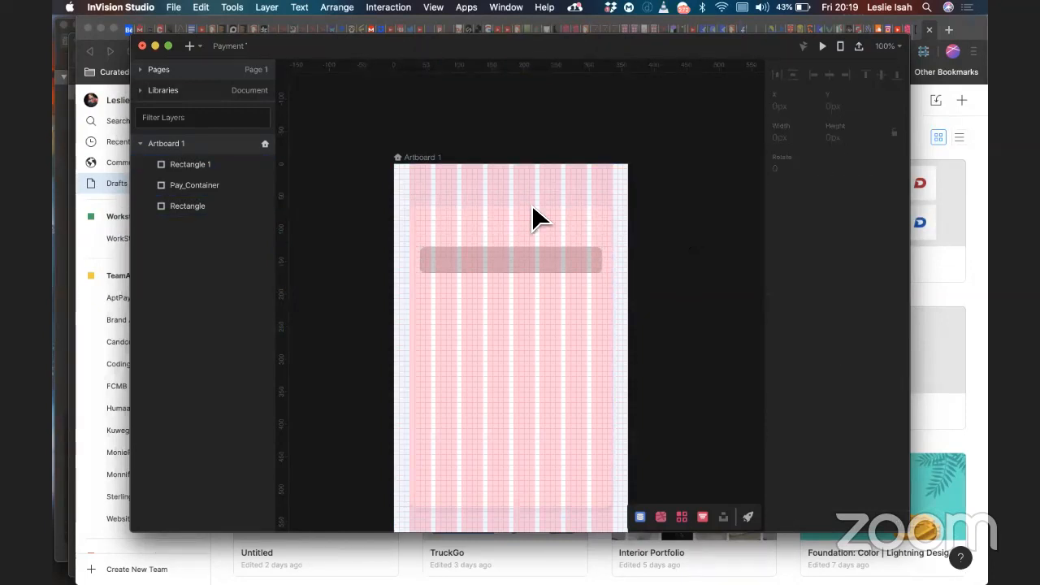
Step: Hide the 8px grid and the 8-column layout on Artboard 1
click(426, 158)
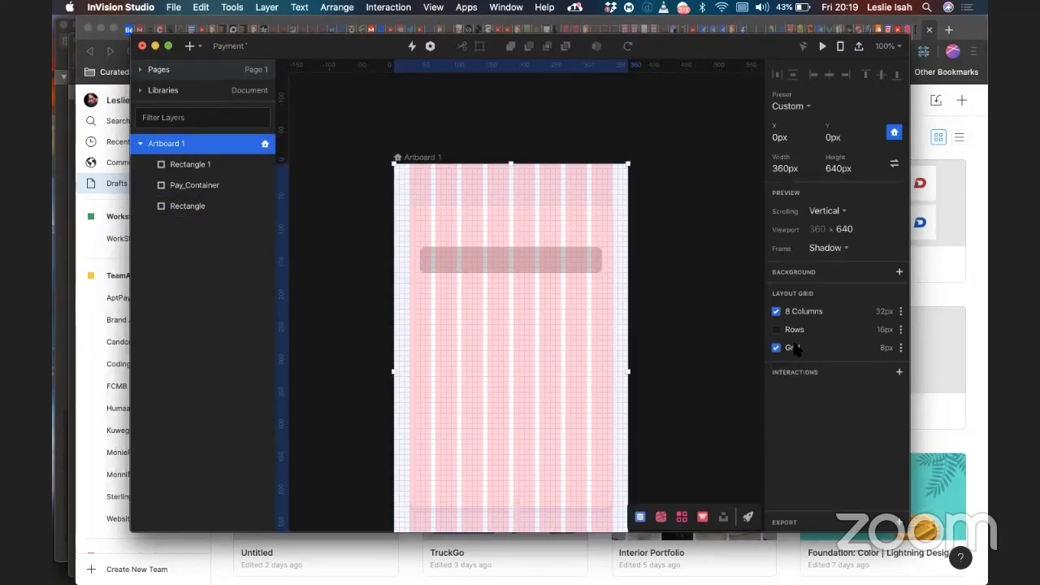
click(776, 348)
click(776, 312)
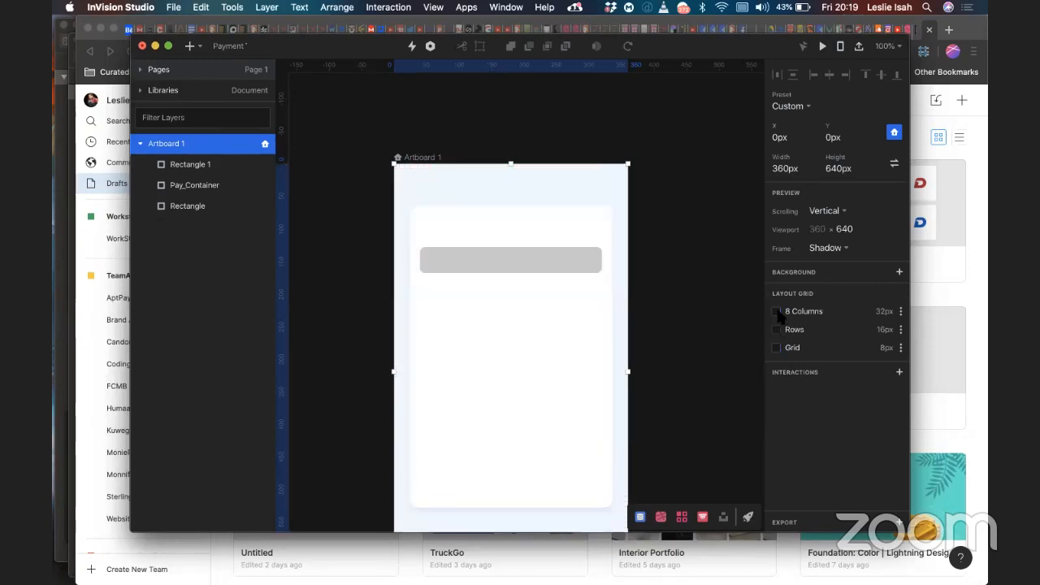
Step: Fill the input rectangle with the pale blue D7E7F7 sampled from the card's lower shadow edge
click(518, 268)
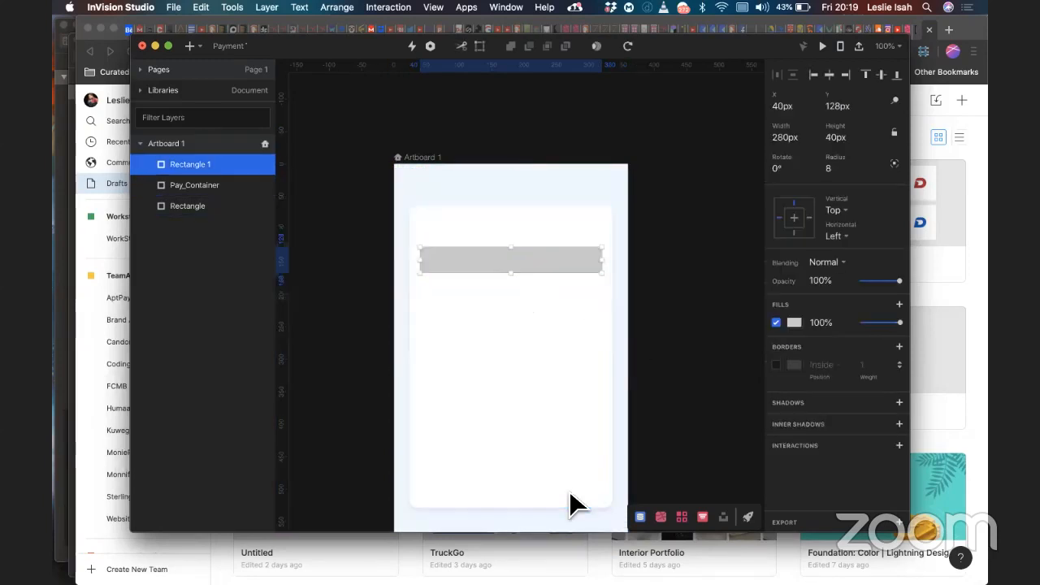
scroll(569, 497, down, 5)
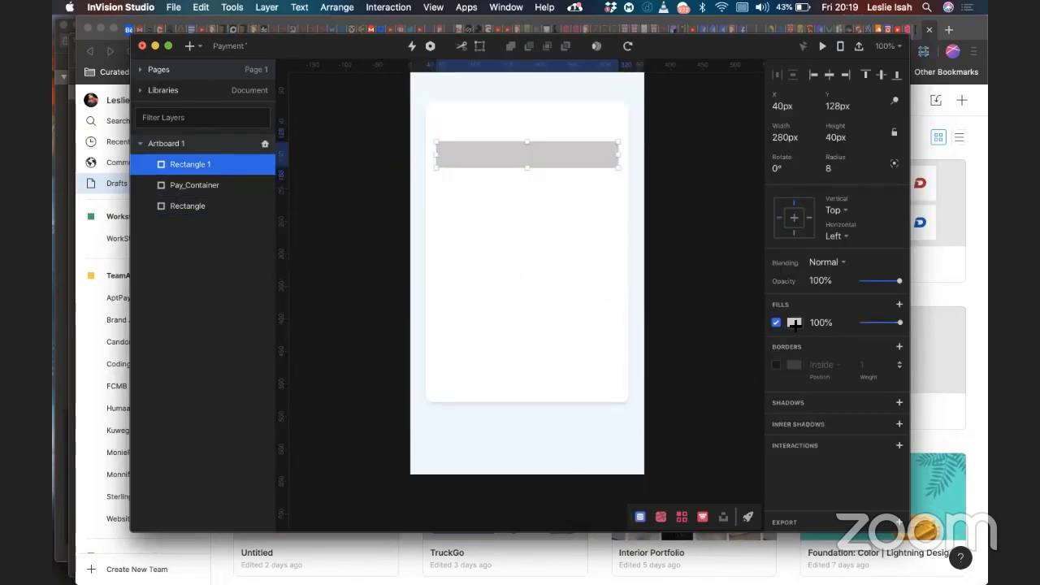
click(794, 322)
click(769, 305)
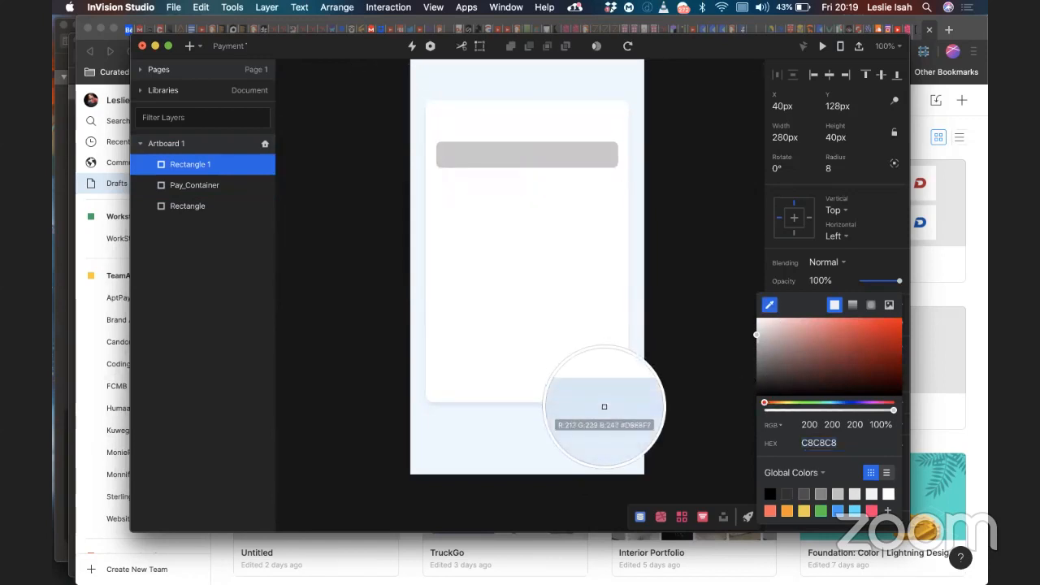
click(603, 408)
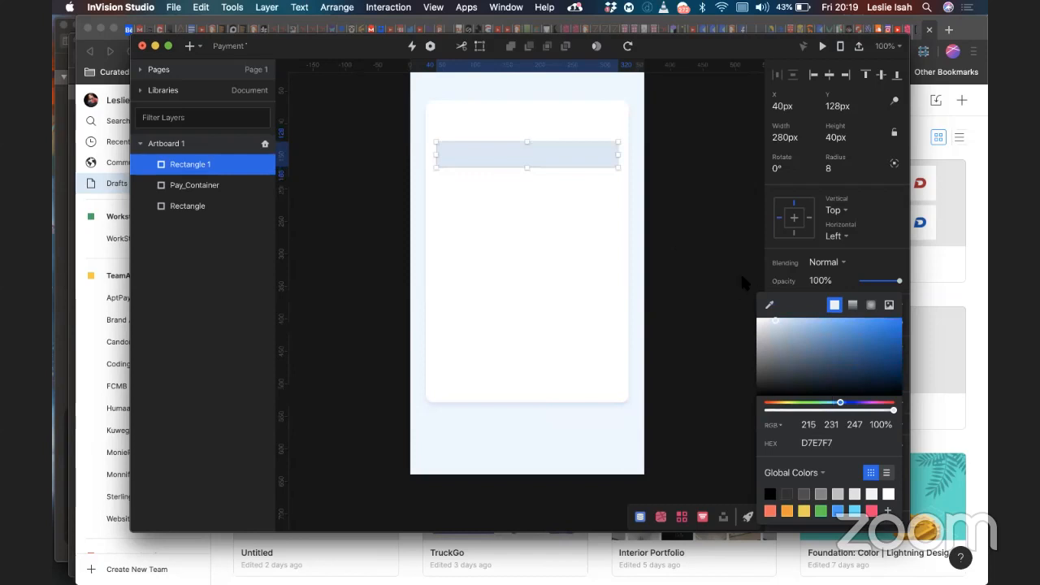
Step: Darken the input rectangle's fill to B7CEE5 and lower the fill's opacity to 29%
mouse_move(778, 323)
mouse_down()
mouse_move(782, 334)
mouse_move(788, 325)
mouse_up()
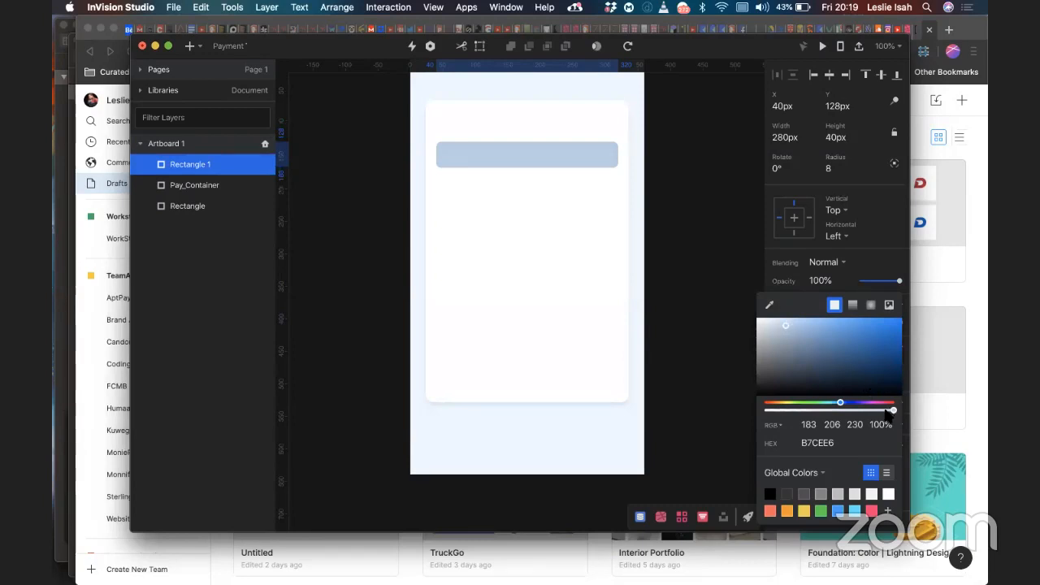
drag(892, 411, 800, 412)
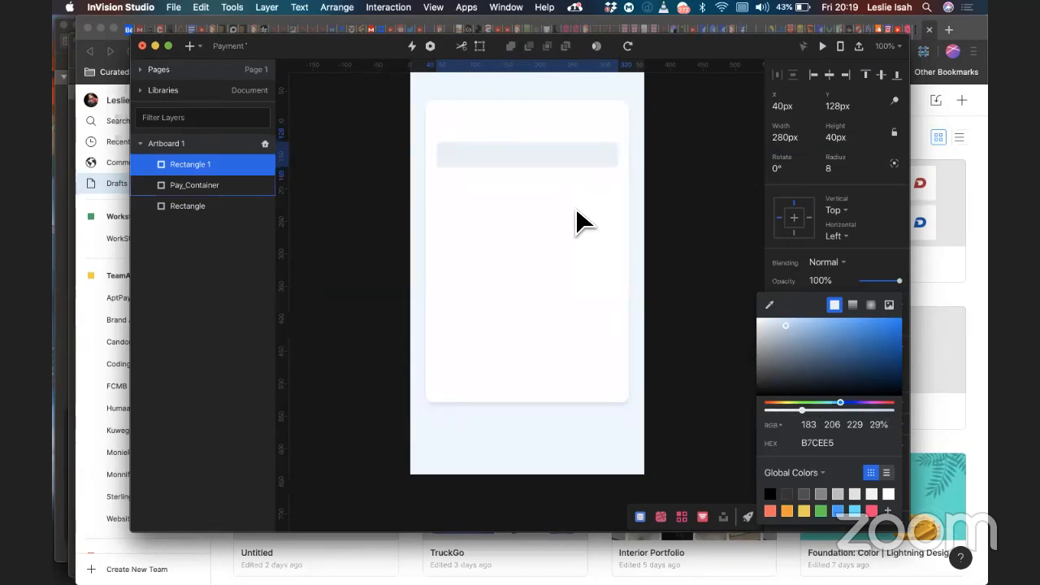
click(575, 207)
click(576, 160)
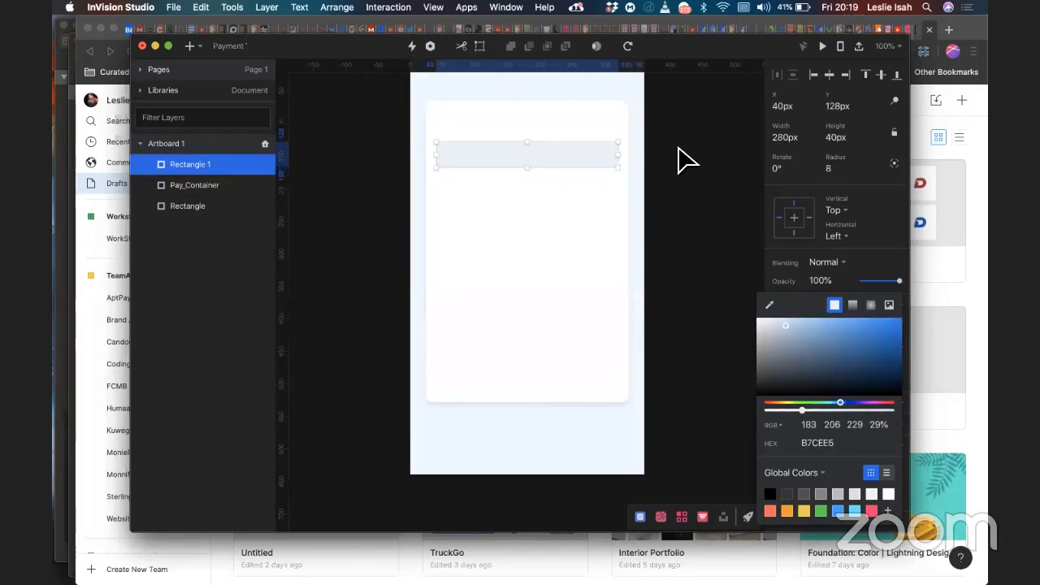
Step: Show the 8-column layout and the 8px grid on Artboard 1 again
scroll(687, 160, up, 3)
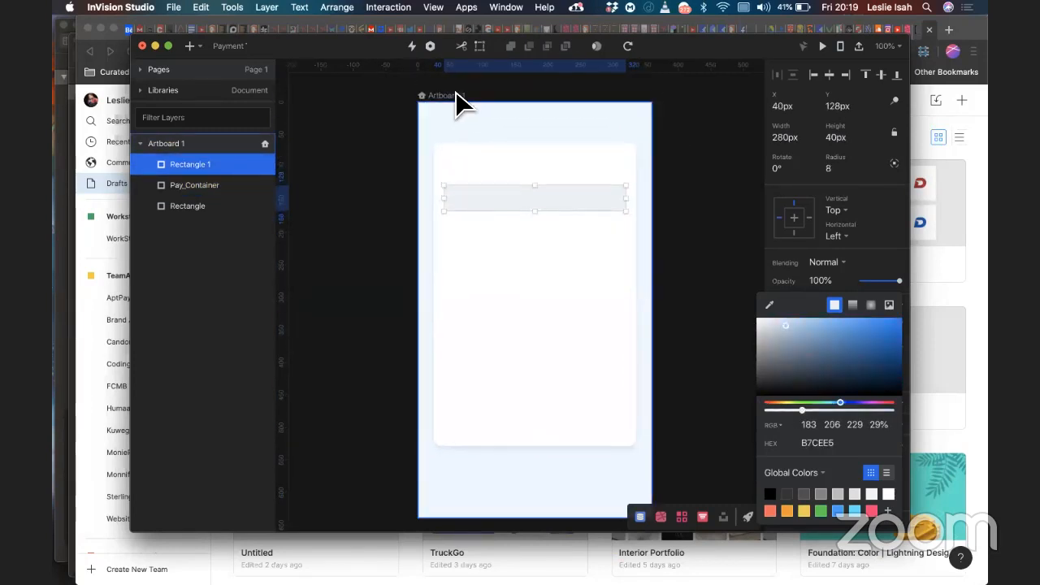
click(455, 96)
click(777, 311)
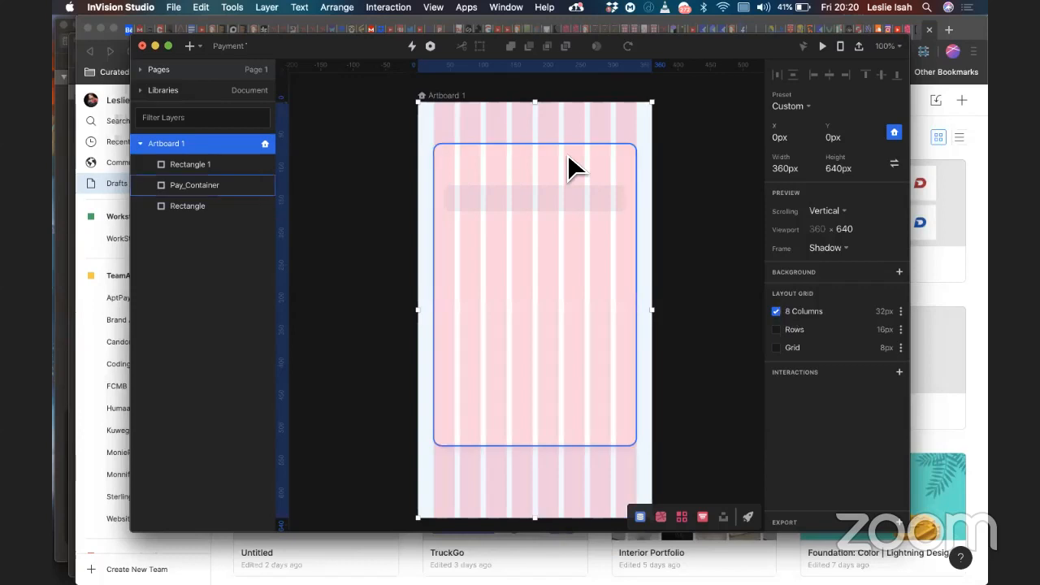
scroll(568, 158, up, 1)
click(777, 347)
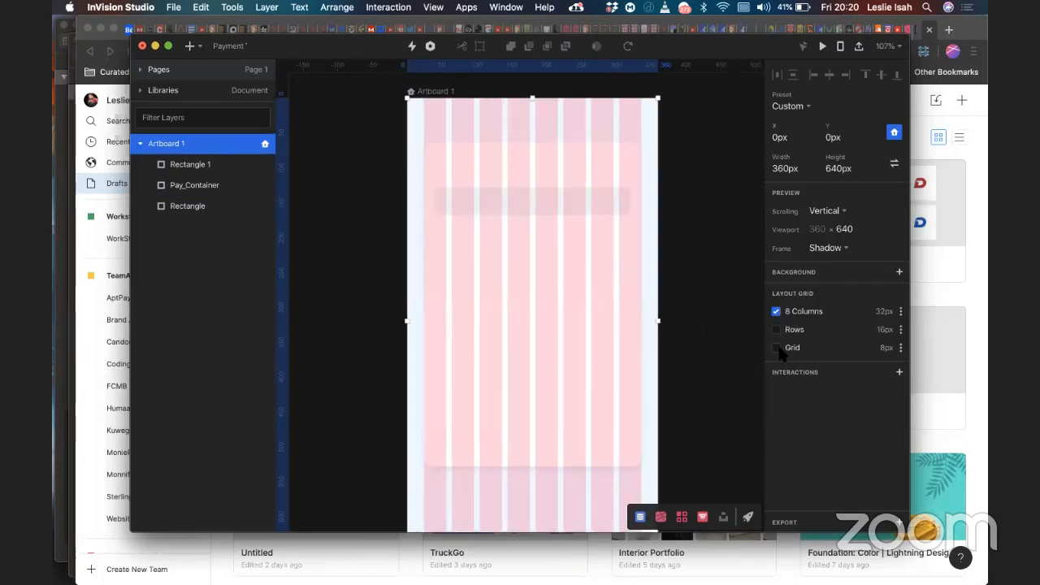
Step: Extend the input rectangle downward along the grid to a height of 48px
scroll(521, 199, up, 5)
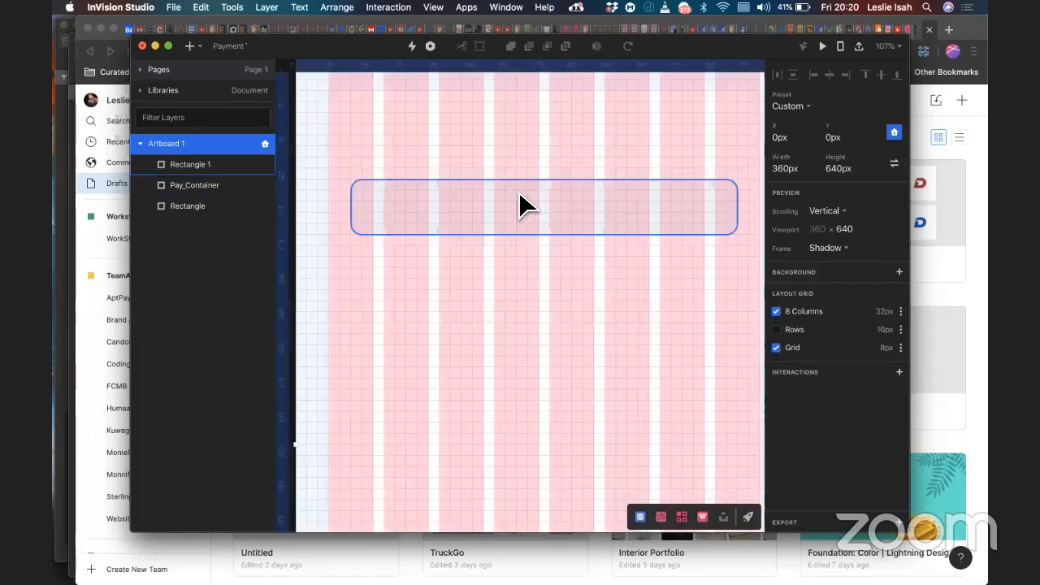
click(521, 247)
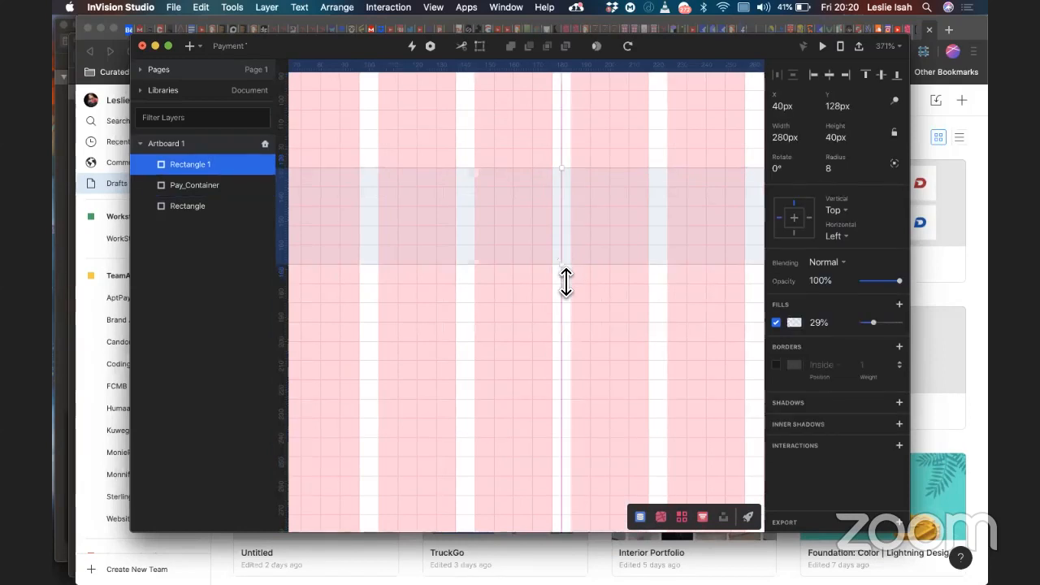
scroll(564, 286, down, 2)
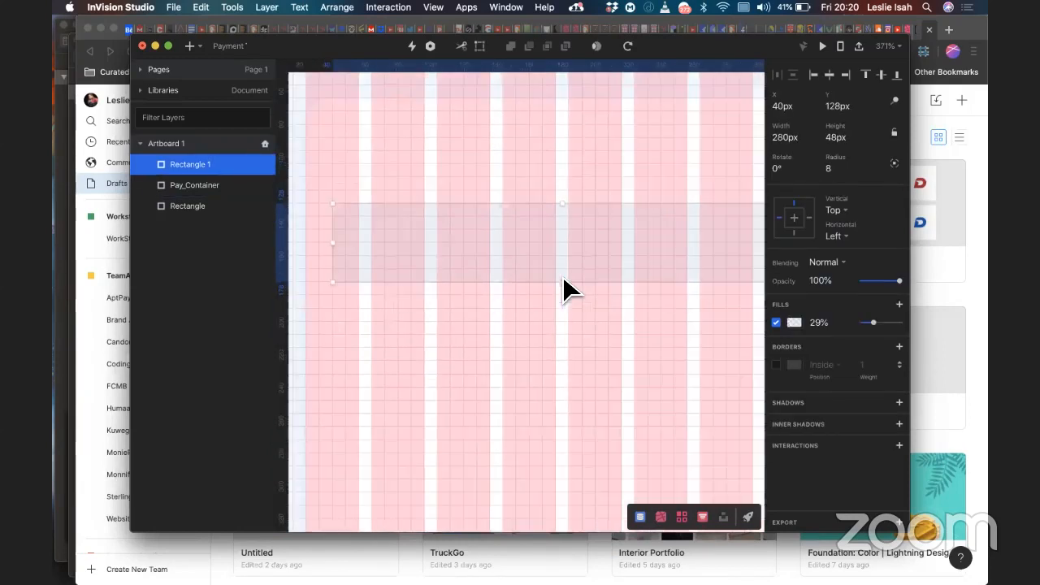
scroll(679, 280, down, 3)
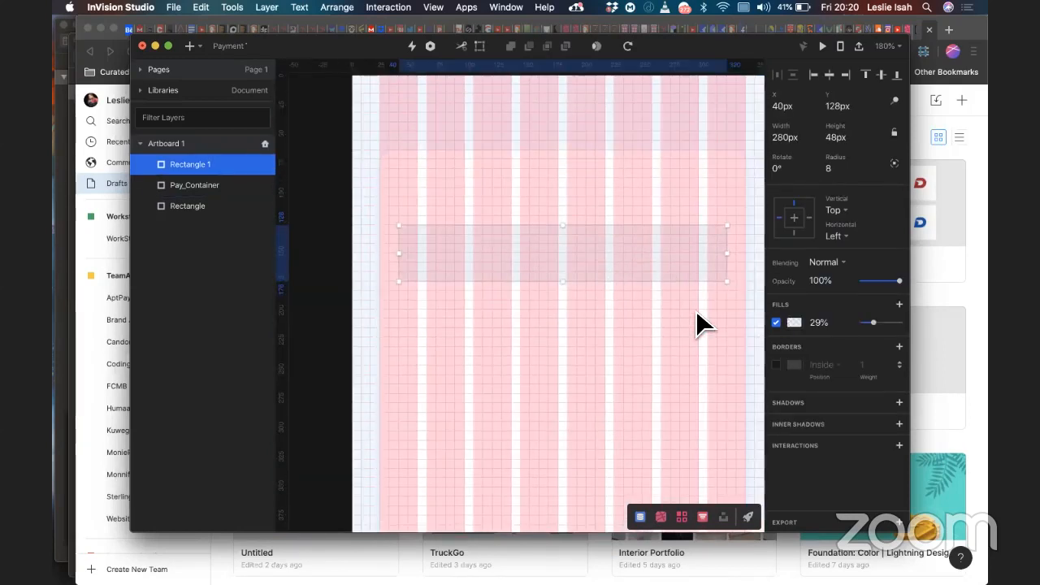
scroll(696, 313, down, 3)
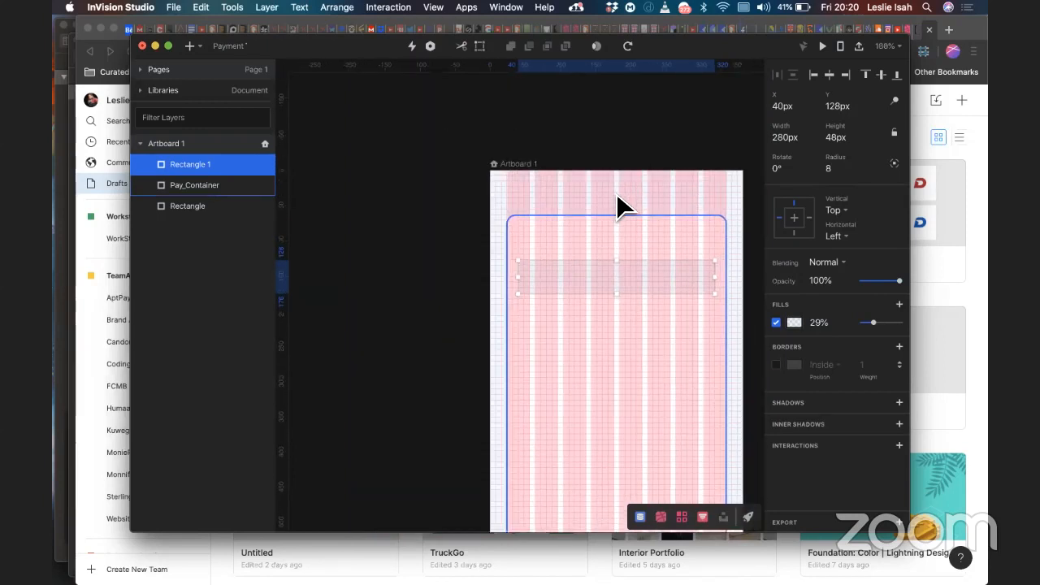
click(491, 292)
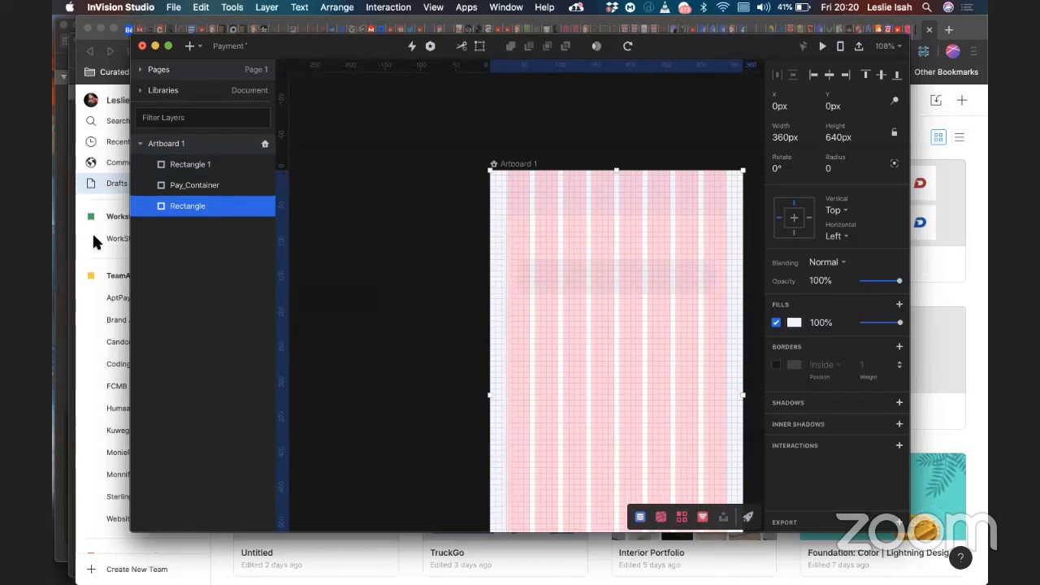
Step: Add a text layer at the upper left of the input rectangle and colour it dark grey 333333
click(190, 46)
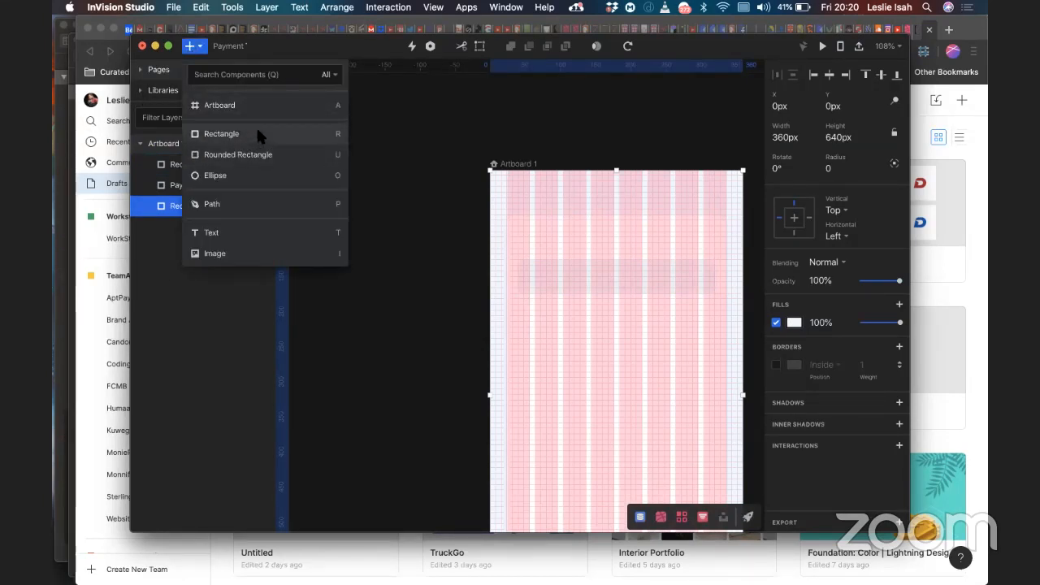
click(259, 234)
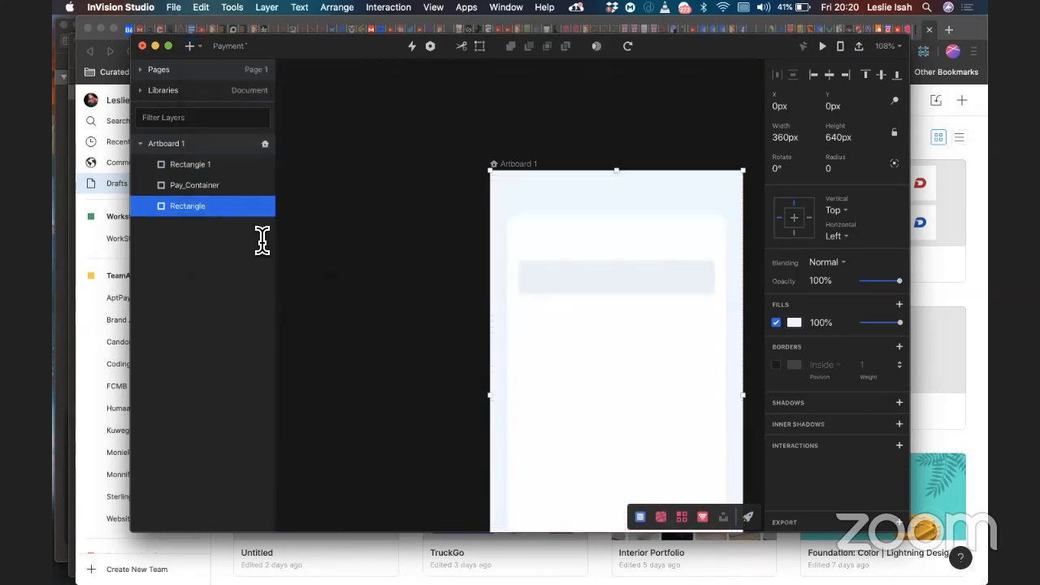
click(524, 256)
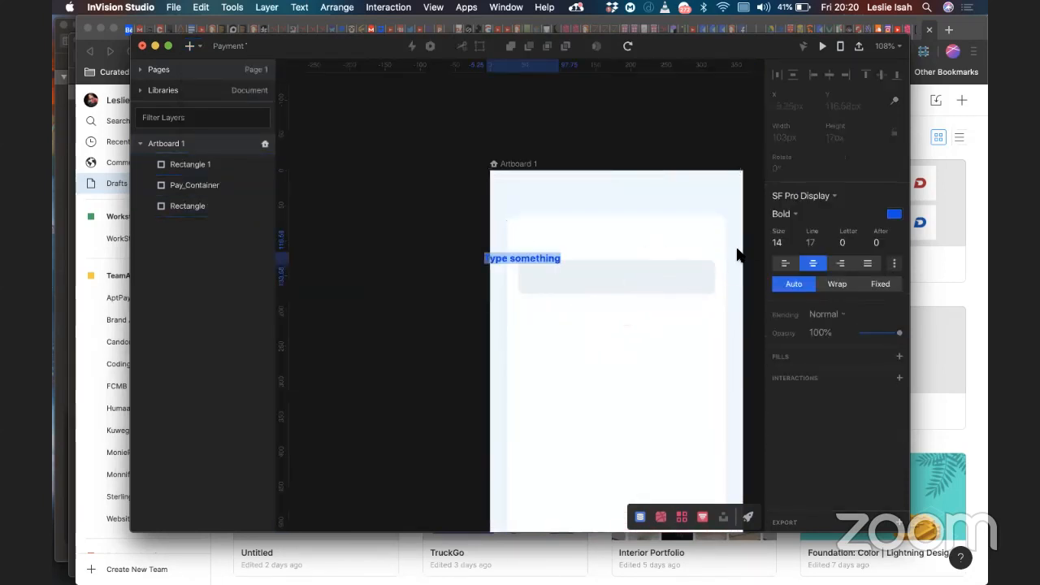
click(894, 214)
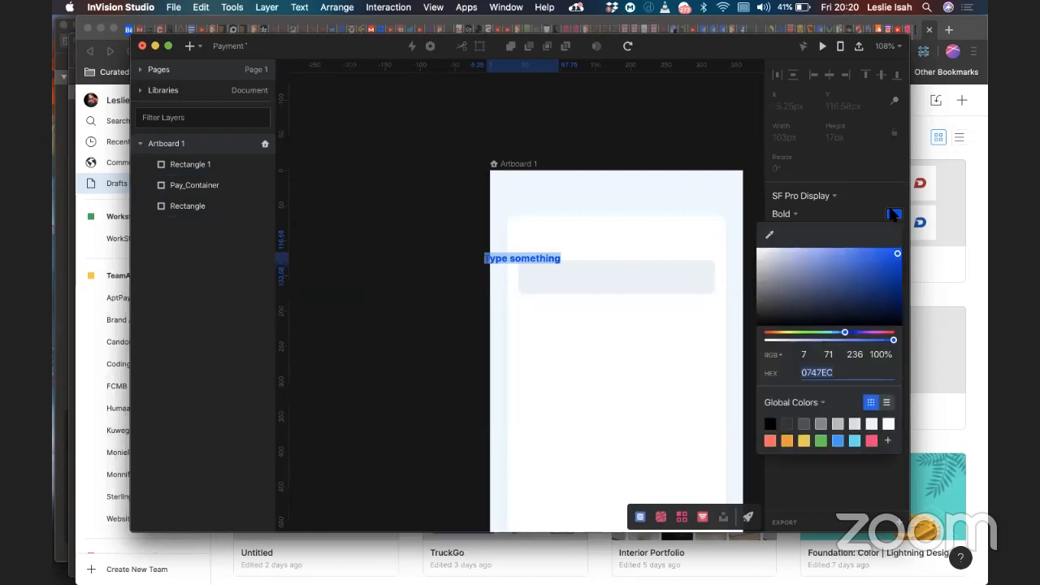
click(787, 423)
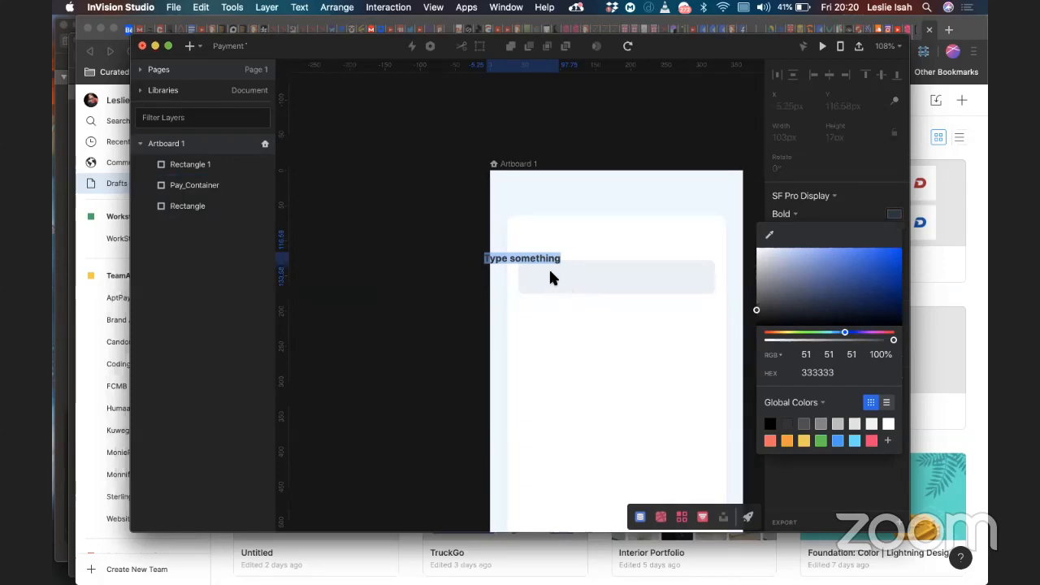
Step: Replace the placeholder text of the new label with "Card PIN"
click(542, 260)
key(super+a)
text(Ca)
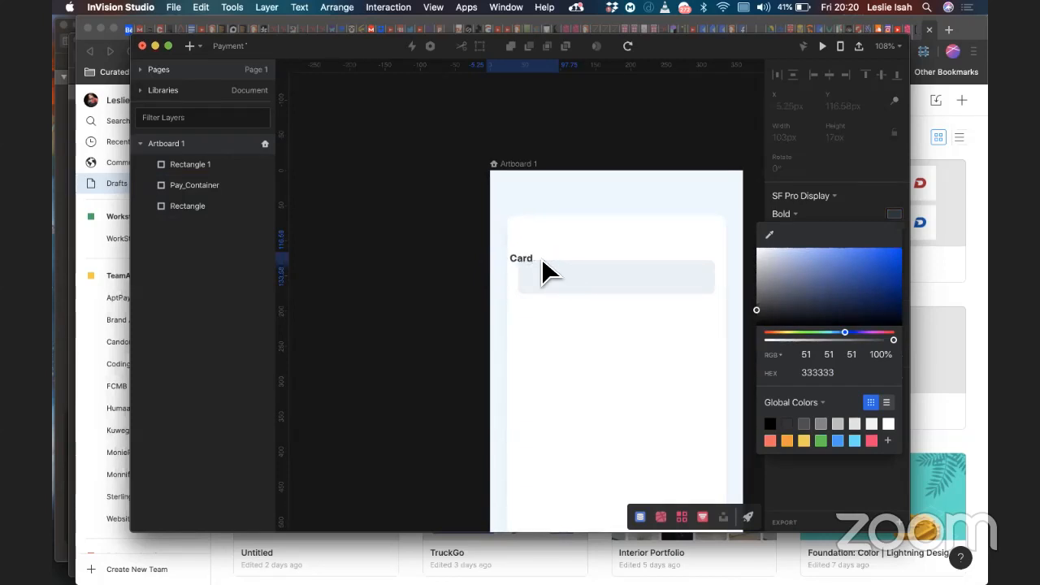
text(rd Pin)
key(BackSpace)
key(BackSpace)
text(IN)
click(540, 303)
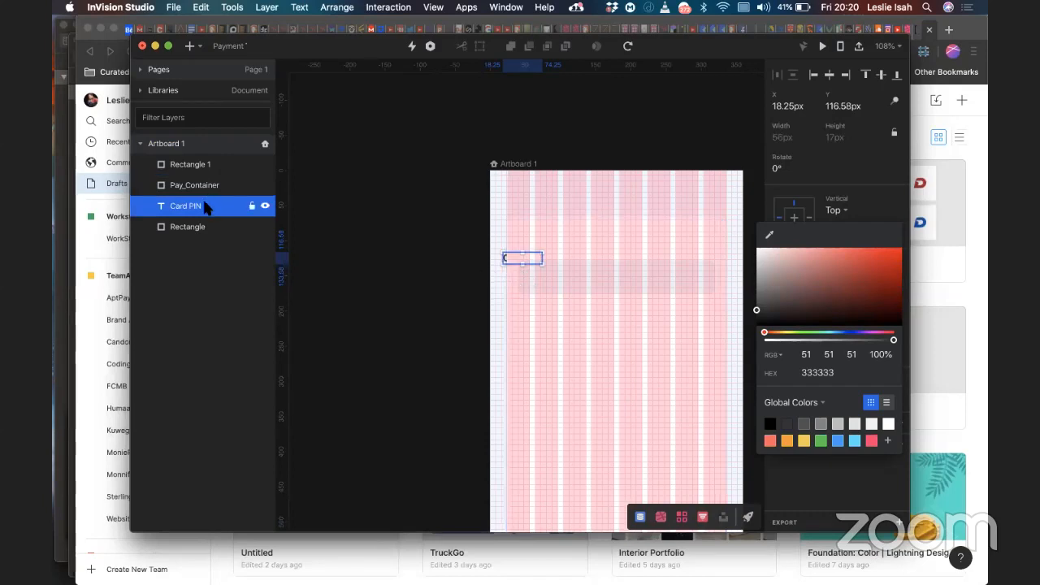
Step: Bring the label's layer to the front of the artboard and change its text to "Card Number"
drag(209, 205, 192, 162)
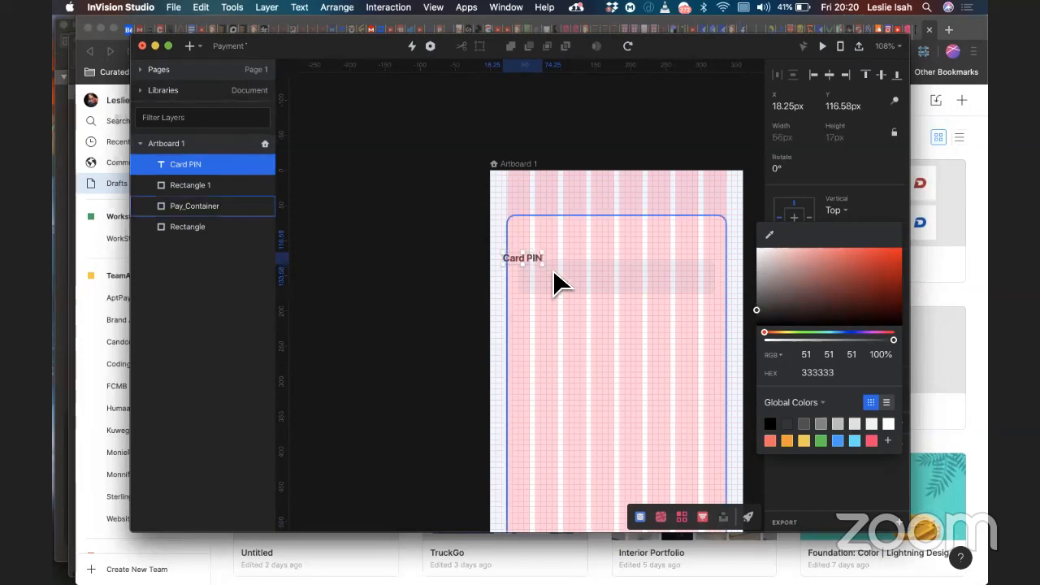
double_click(527, 258)
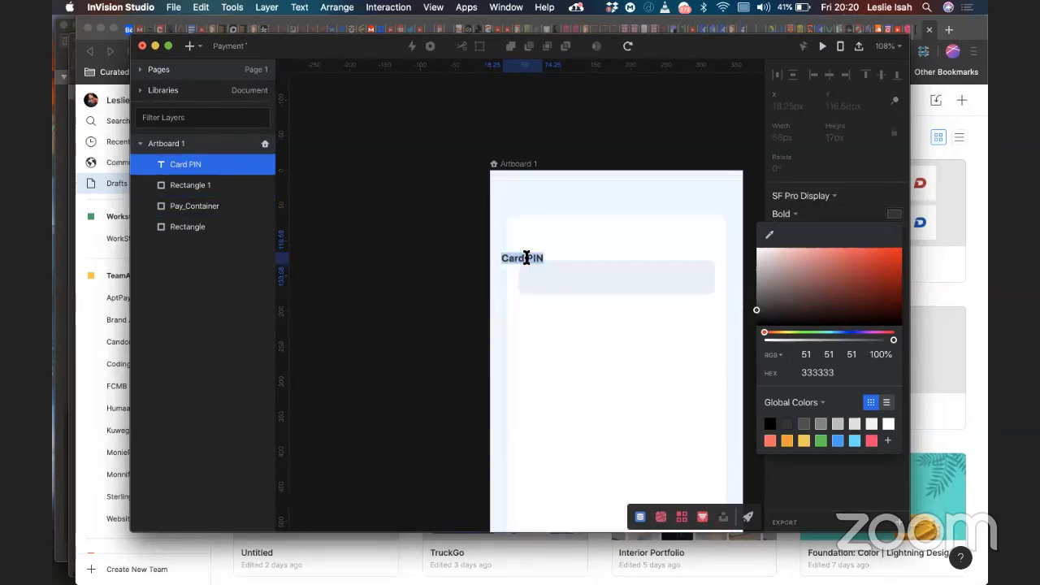
click(537, 259)
text(Number)
key(Escape)
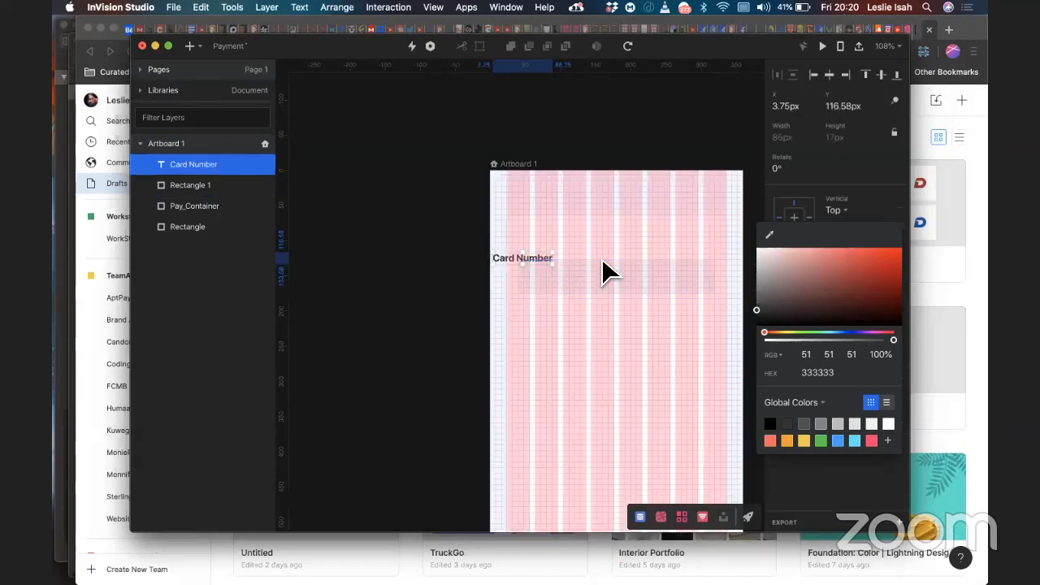
Step: Set the Card Number label's font weight to Medium and place it above the input rectangle at X 40, Y 103
click(831, 181)
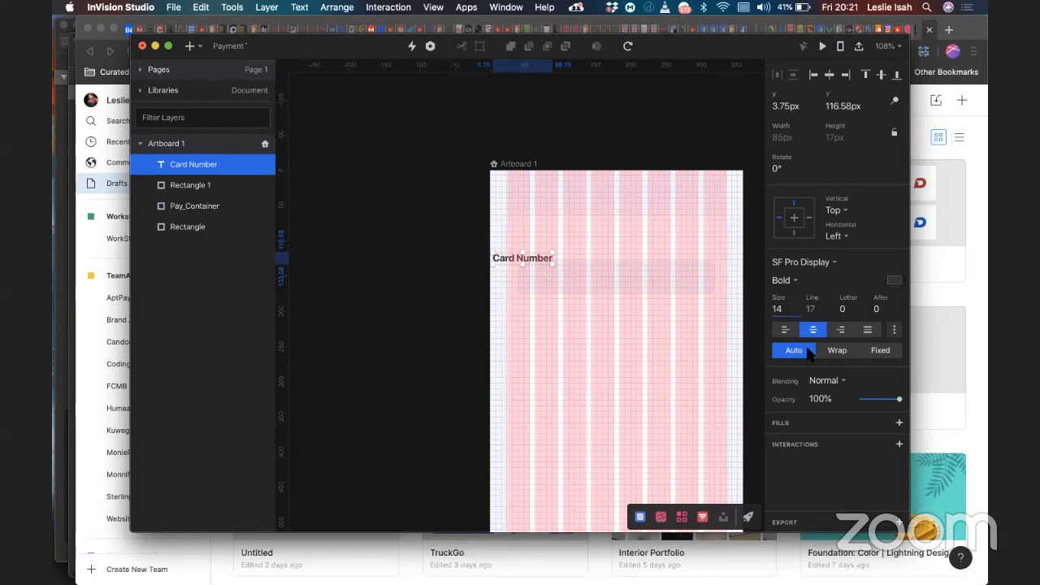
click(803, 282)
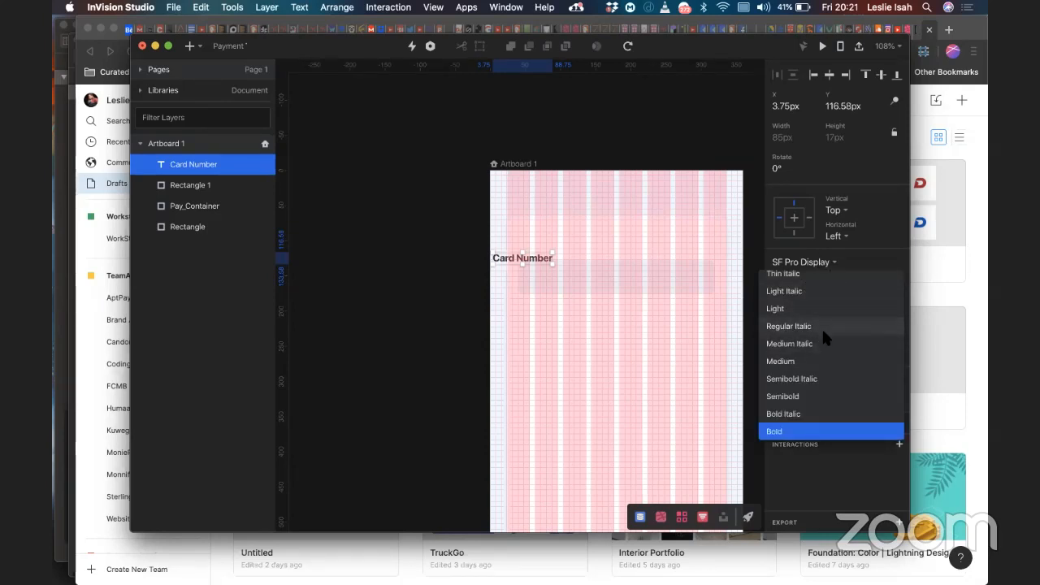
click(817, 356)
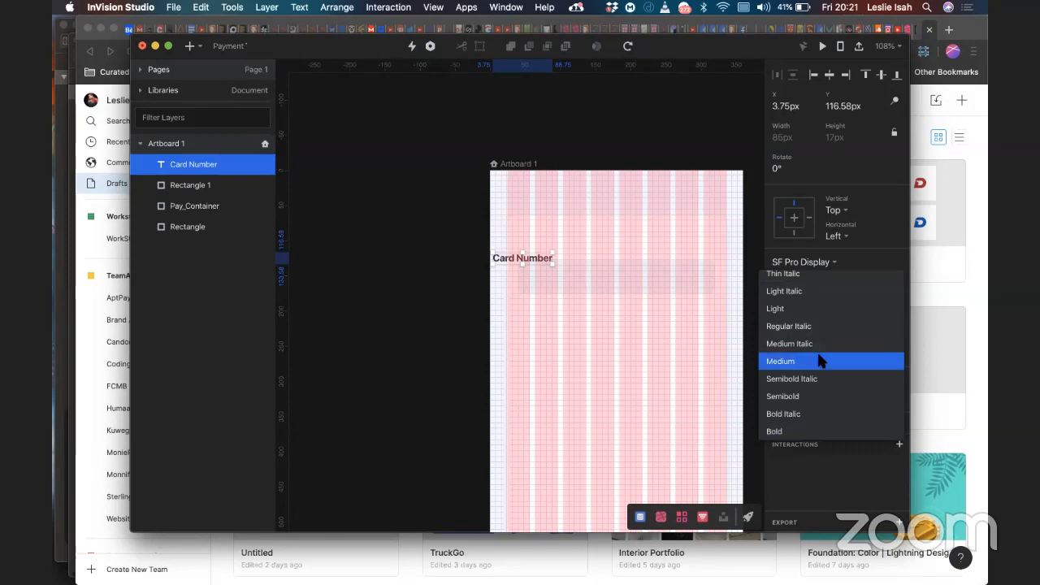
click(552, 252)
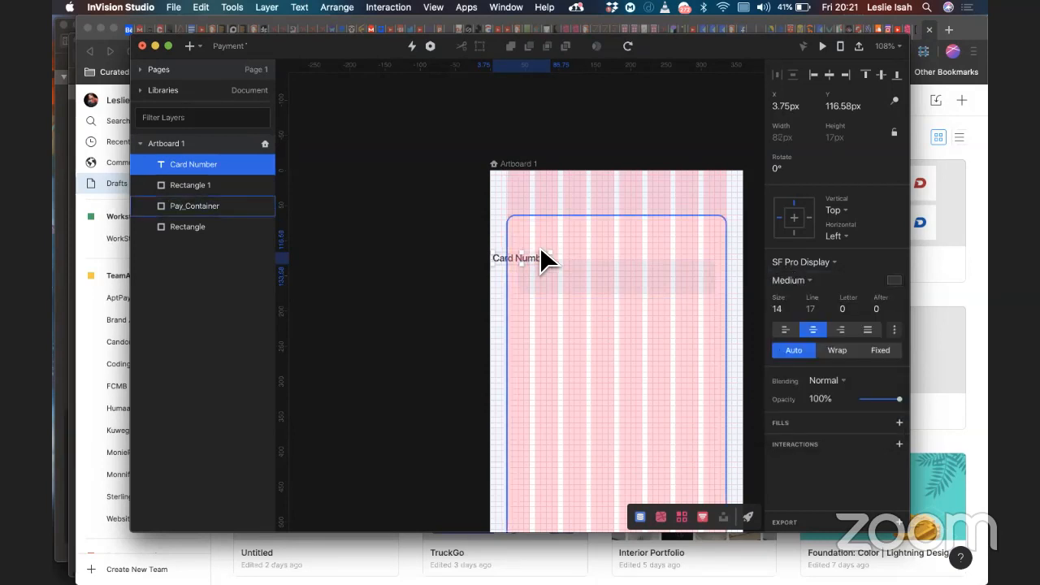
drag(528, 255, 555, 244)
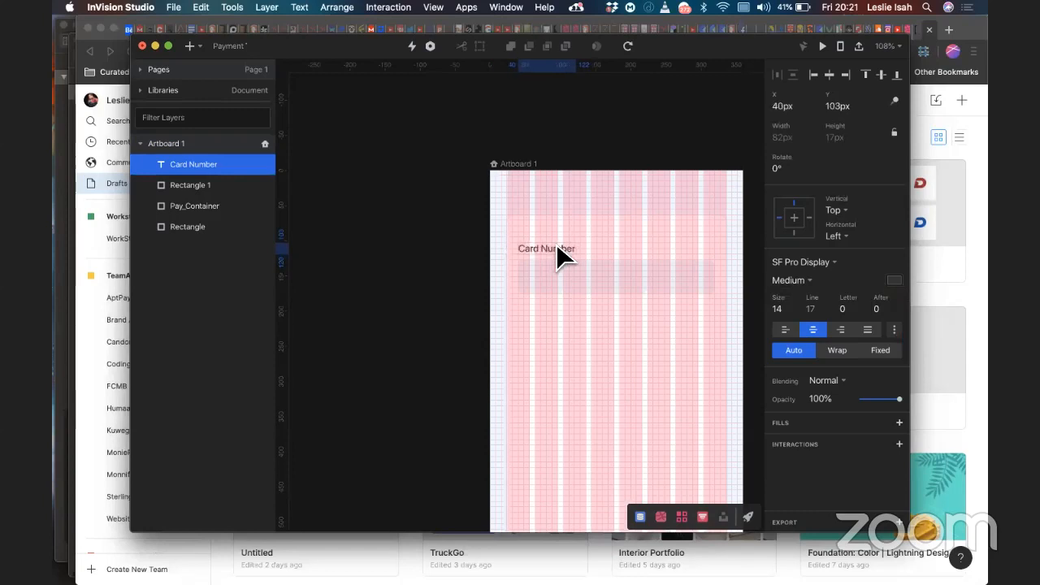
Step: Set the Card Number label's font size to 13 and lower the label to Y 108 above the input rectangle
scroll(557, 255, up, 10)
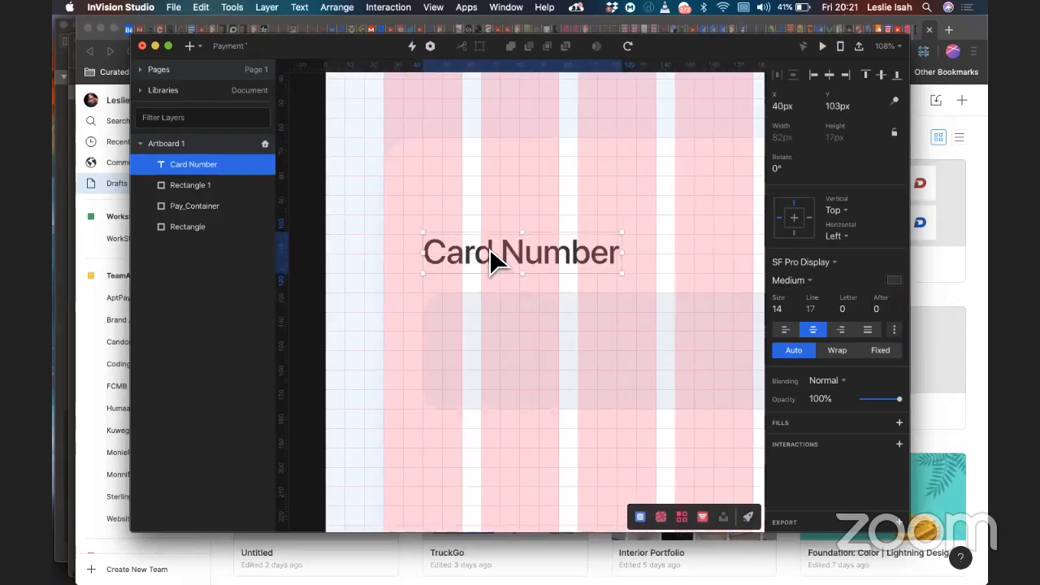
key(Up)
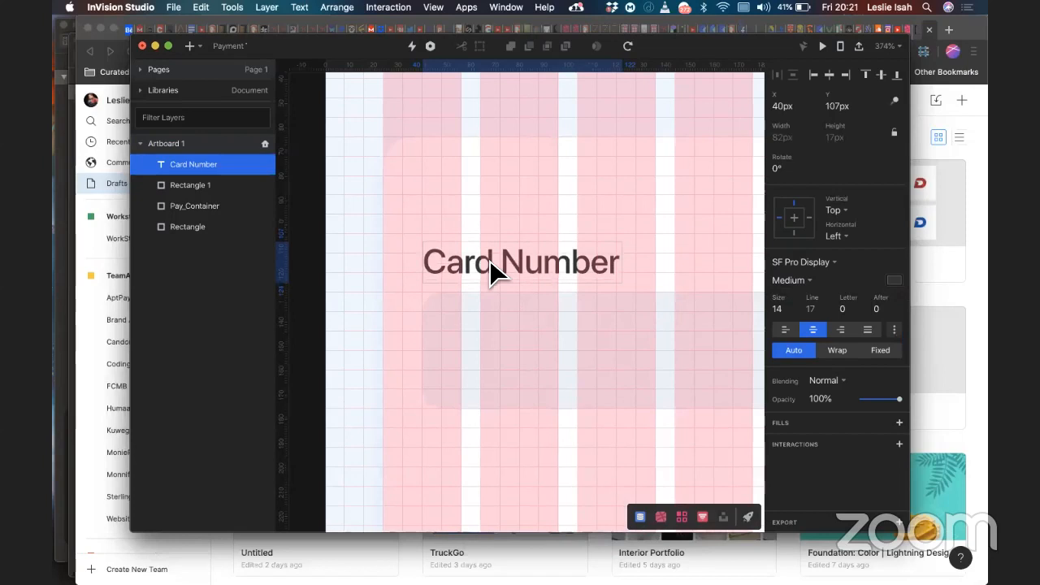
click(495, 273)
click(783, 309)
key(Down)
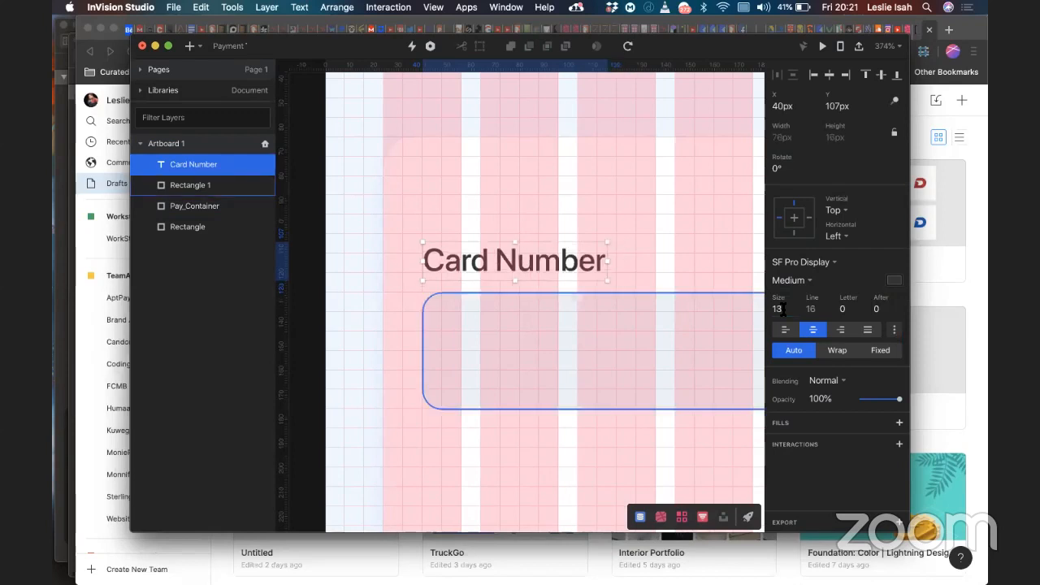
key(Down)
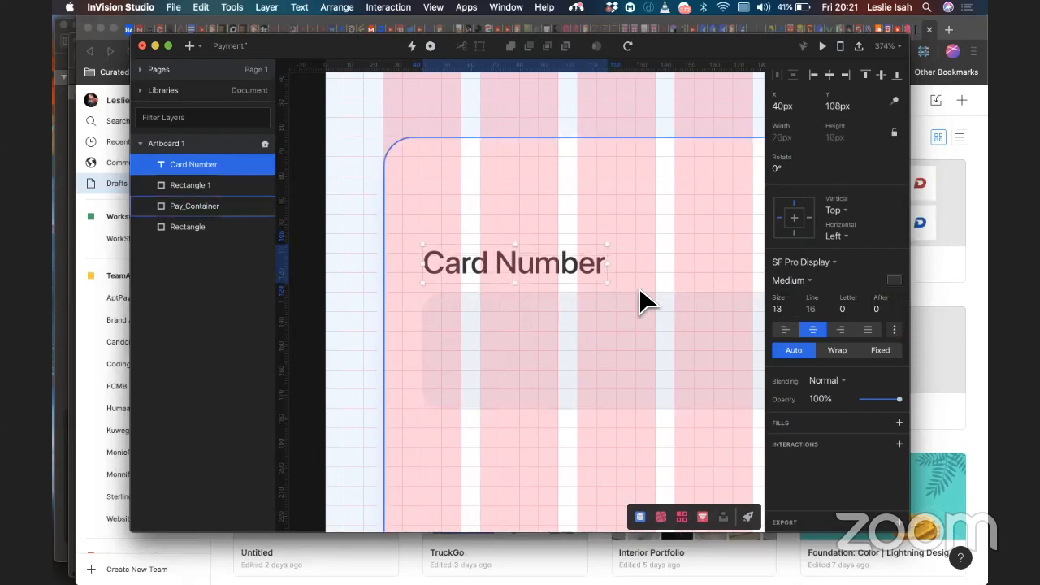
key(cmd+0)
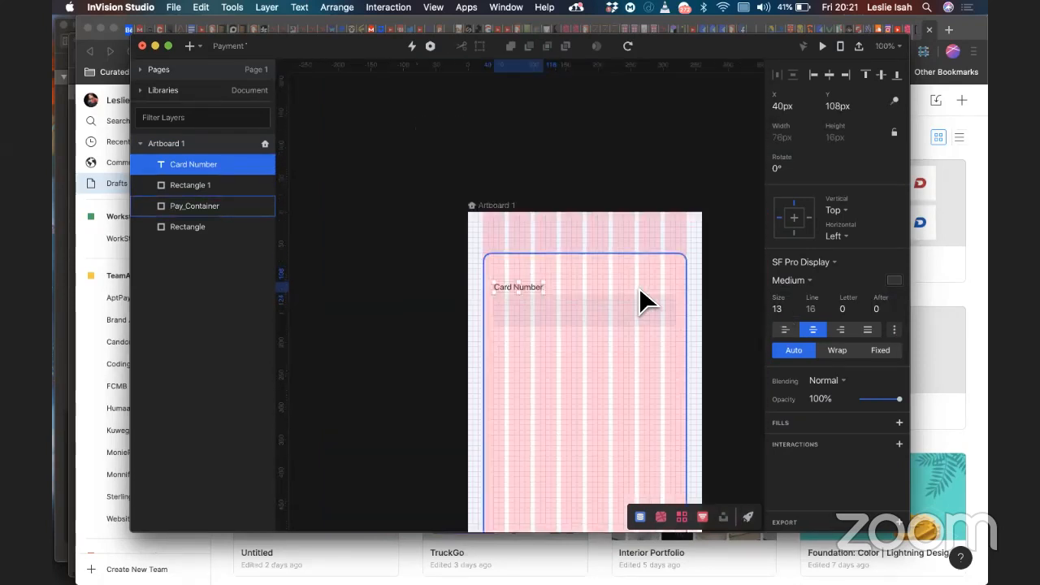
click(713, 308)
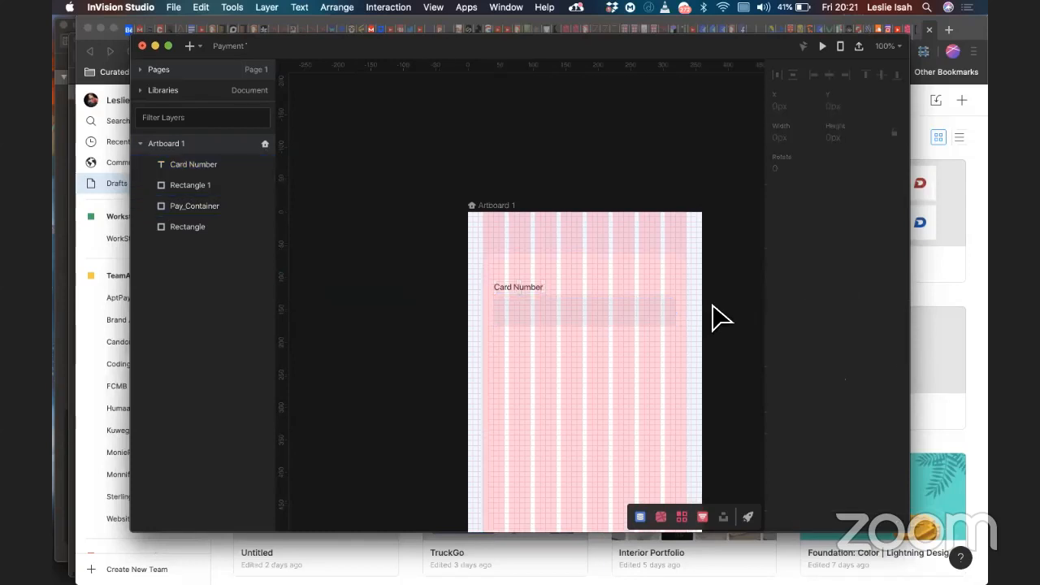
Step: Hide the 8-column layout and the 8px grid on Artboard 1
scroll(712, 317, down, 3)
click(561, 225)
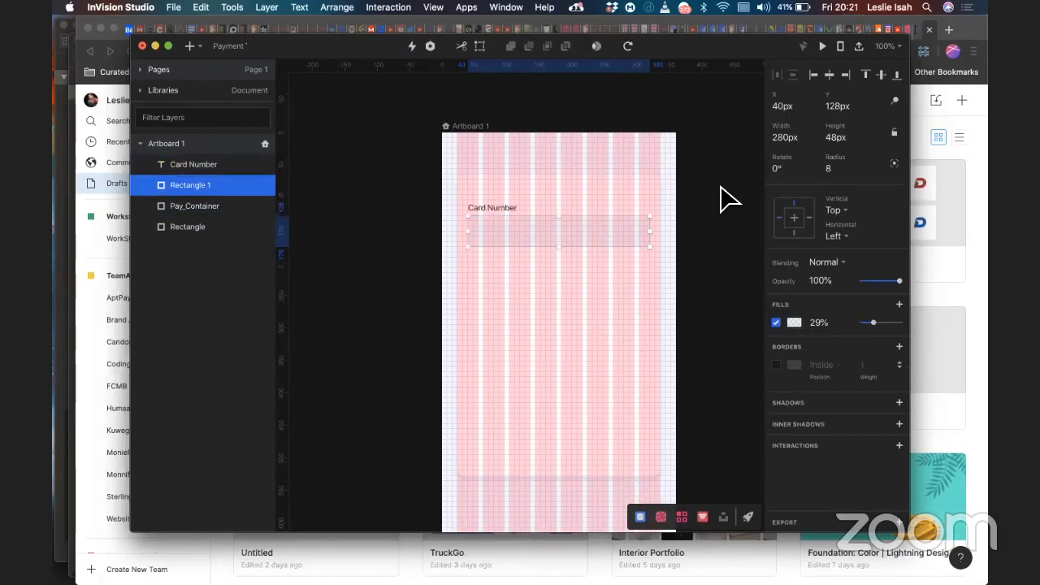
click(476, 127)
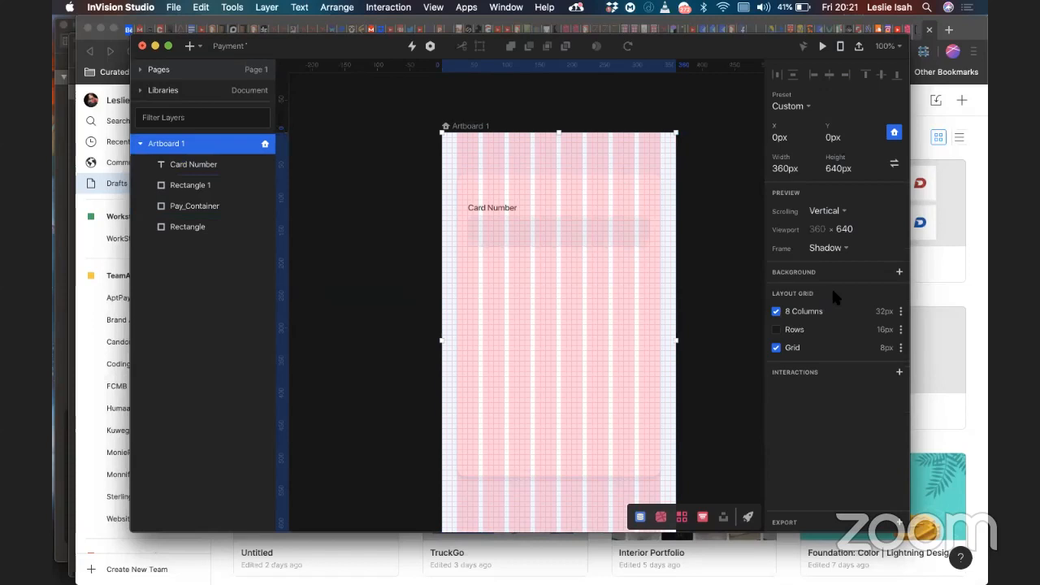
click(776, 311)
click(776, 347)
click(715, 325)
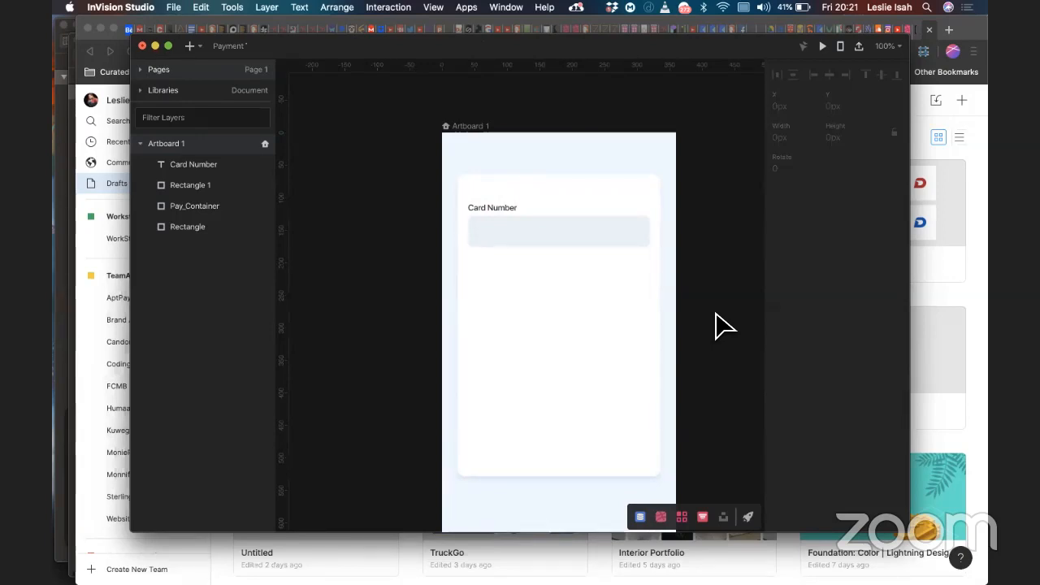
Step: Set the corner radius of the input rectangle below the Card Number label to 4
click(590, 236)
click(837, 166)
text(4)
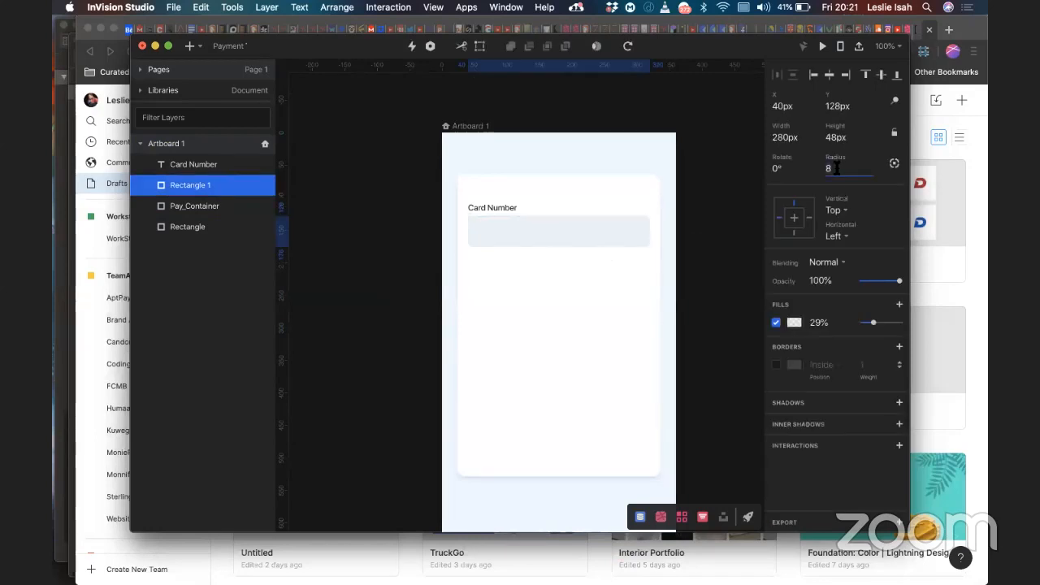
key(Return)
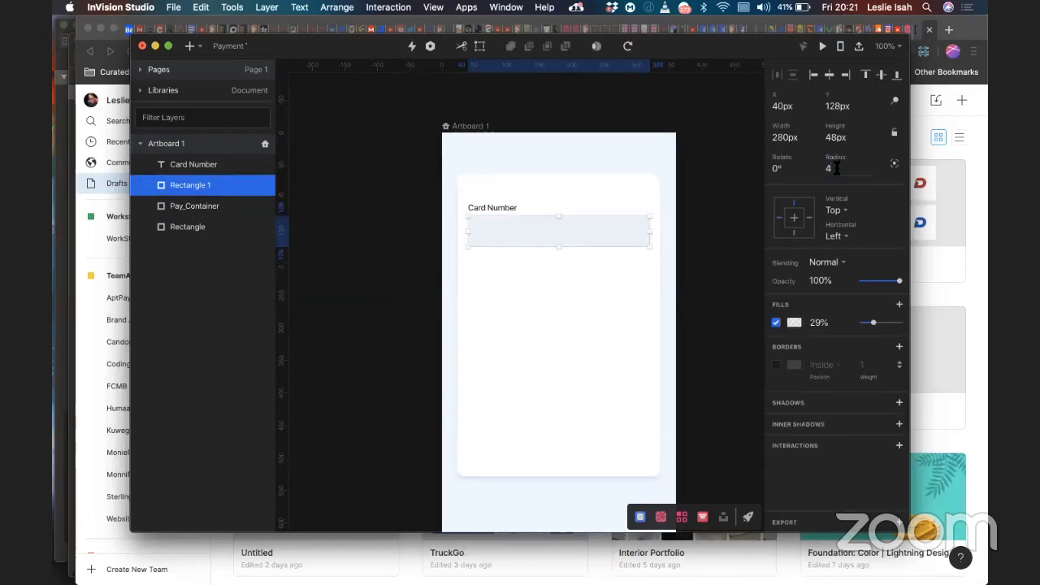
click(696, 262)
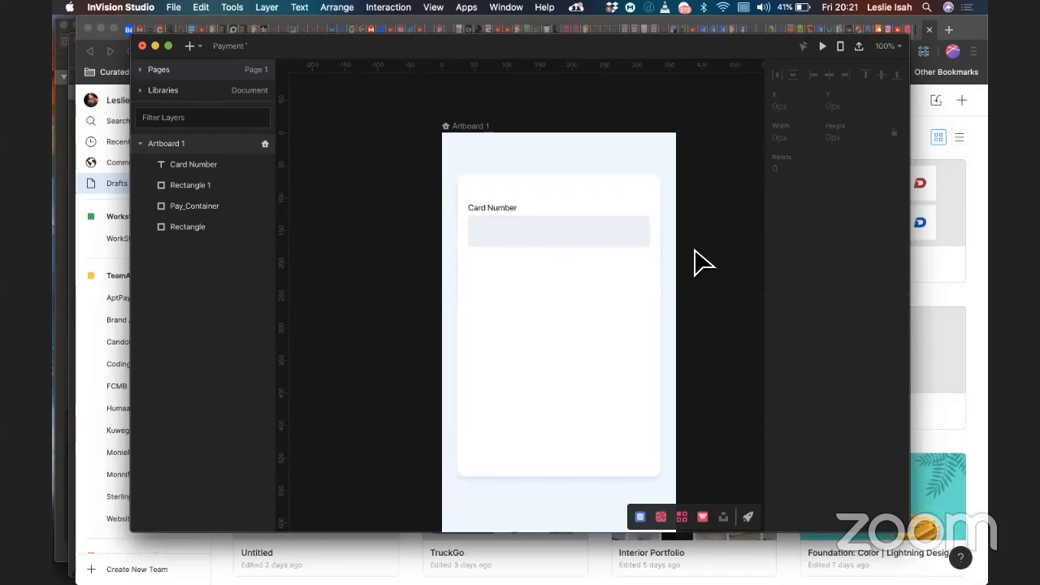
Step: Show the 8-column and the row layout guides on Artboard 1
click(513, 208)
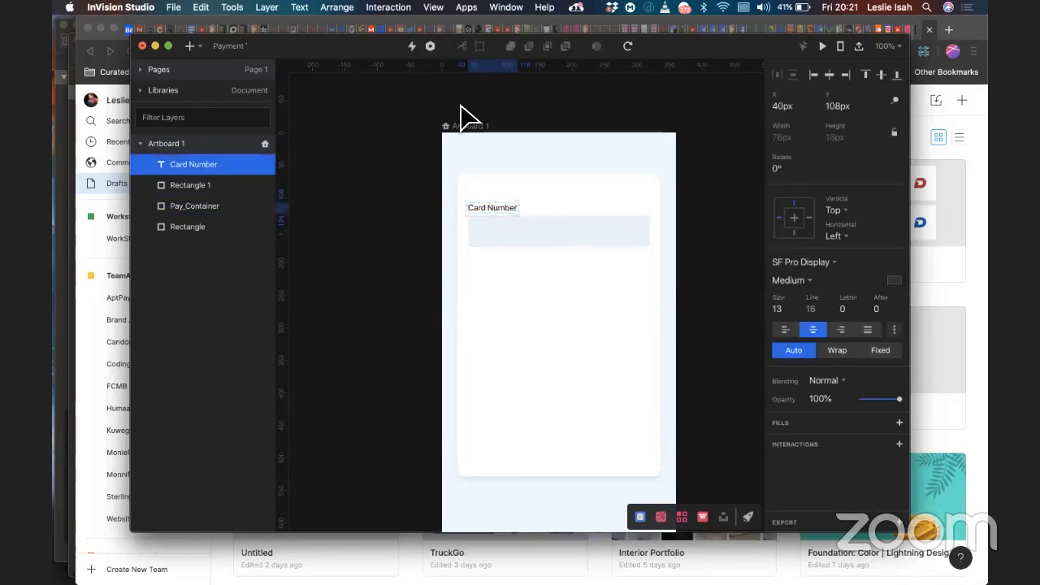
click(467, 126)
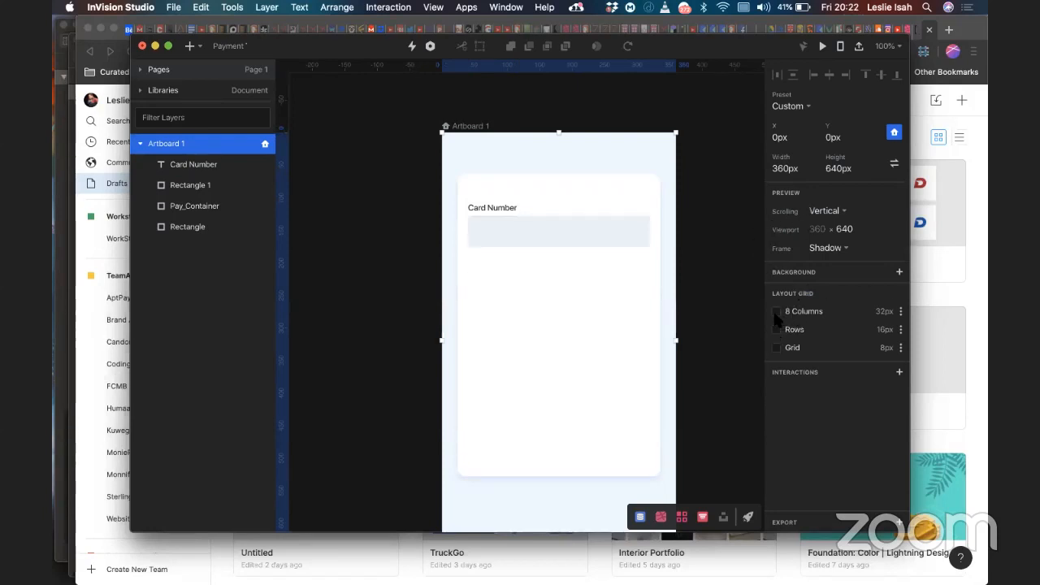
click(776, 311)
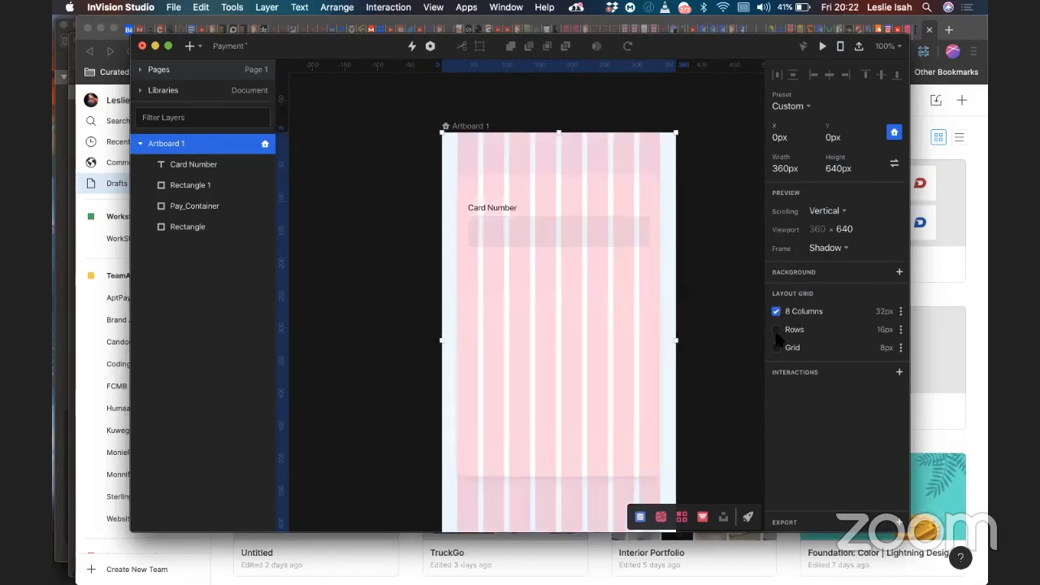
click(776, 330)
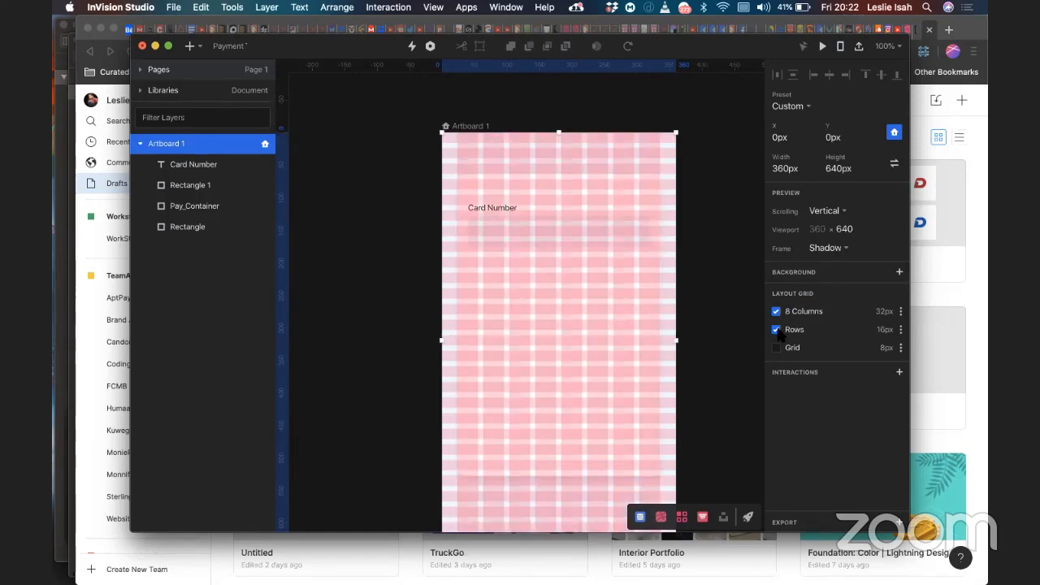
Step: Move the Card Number label and its input rectangle up together so the rectangle aligns with a row at Y 120
click(513, 199)
scroll(513, 204, up, 5)
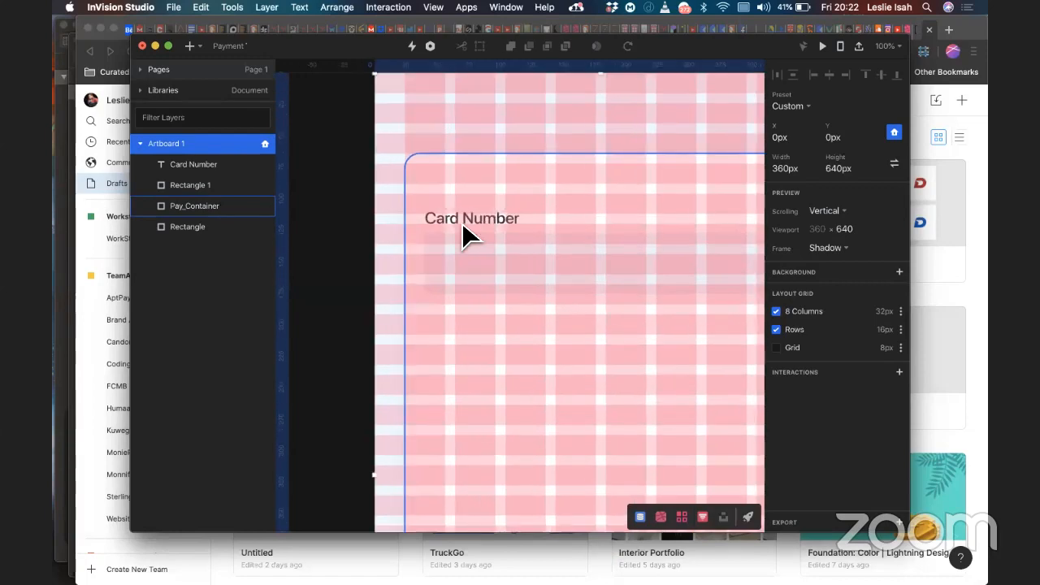
shift+click(495, 274)
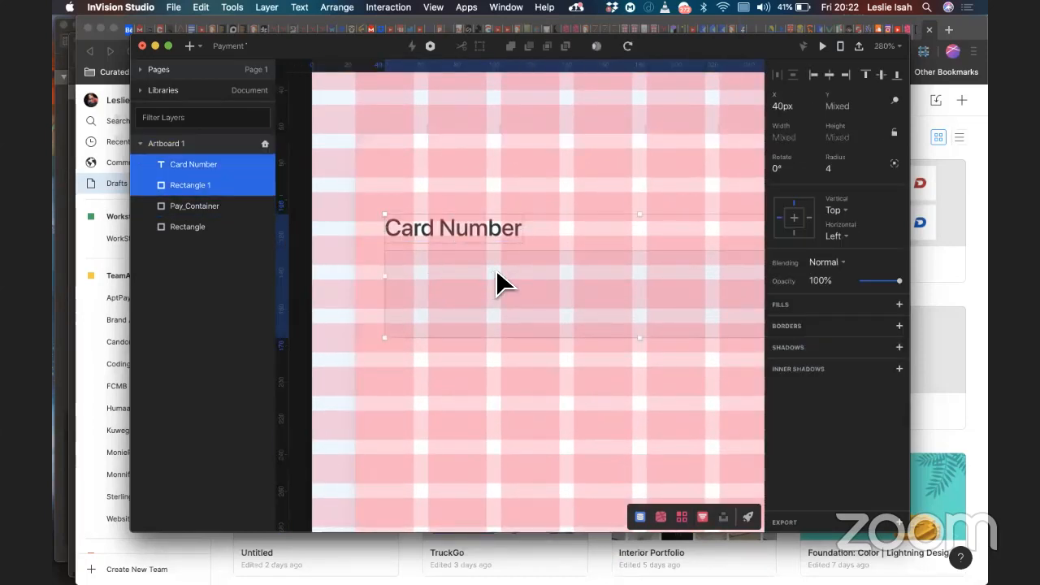
drag(494, 271, 489, 260)
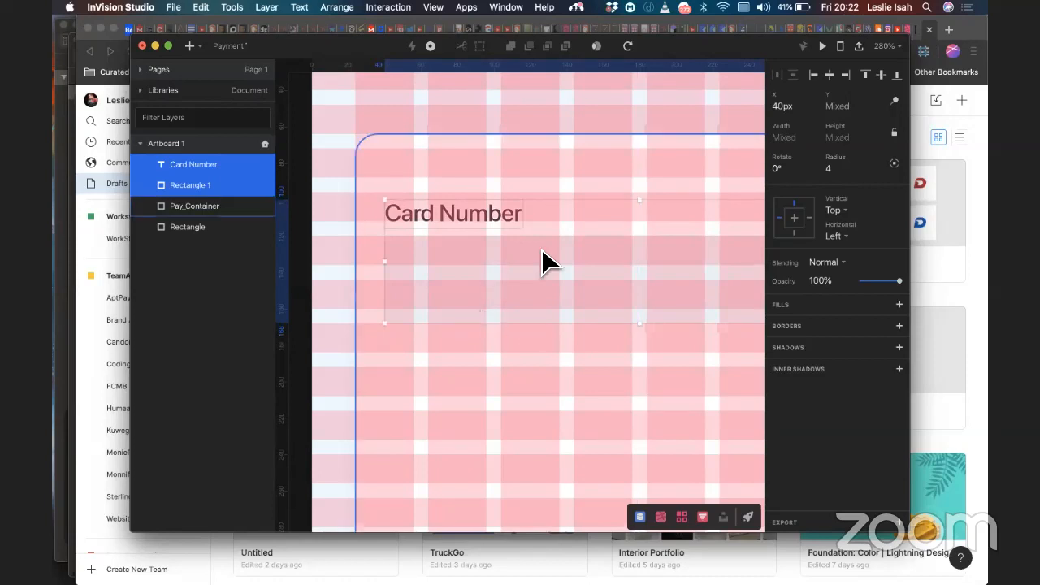
click(578, 219)
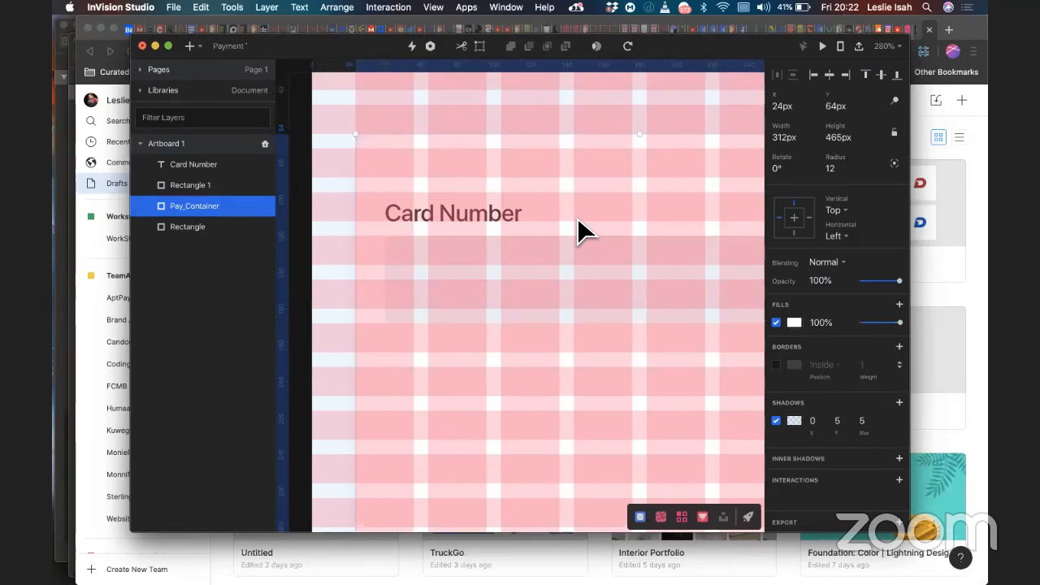
click(509, 290)
scroll(585, 274, down, 5)
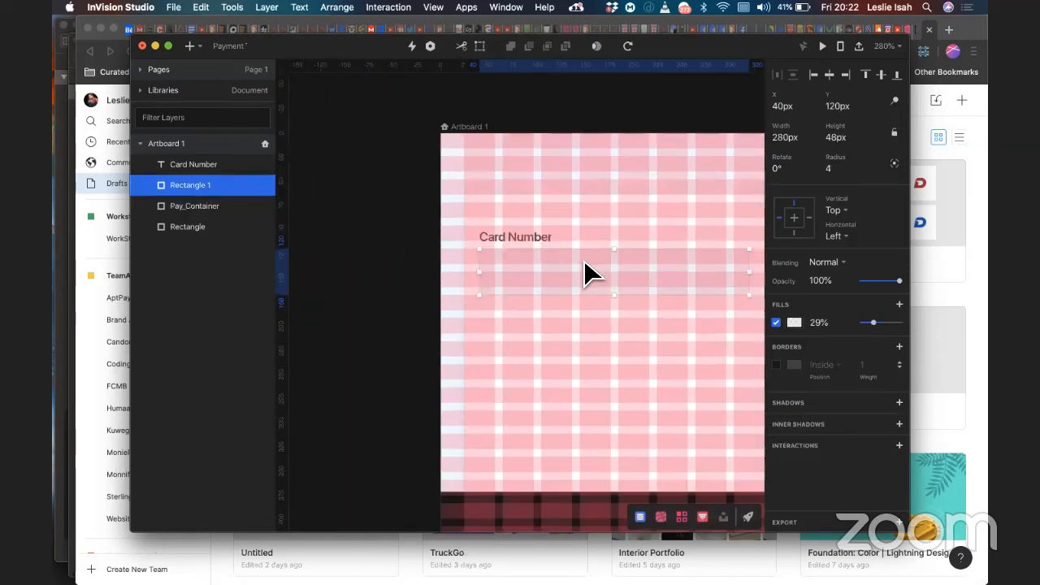
Step: Hide the row and column layout guides on Artboard 1, keeping the 8px grid off as well
click(473, 140)
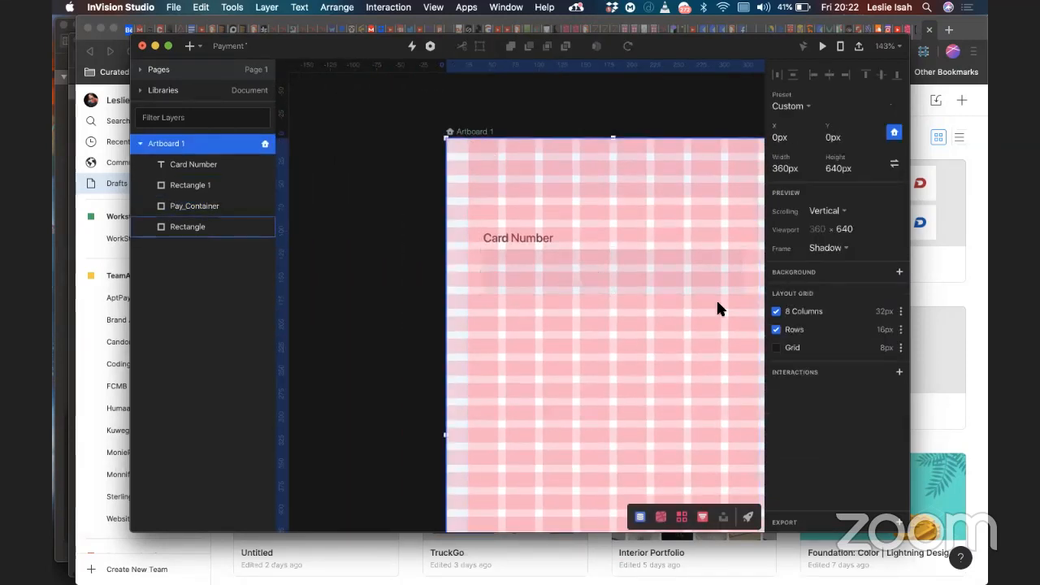
click(776, 329)
click(776, 311)
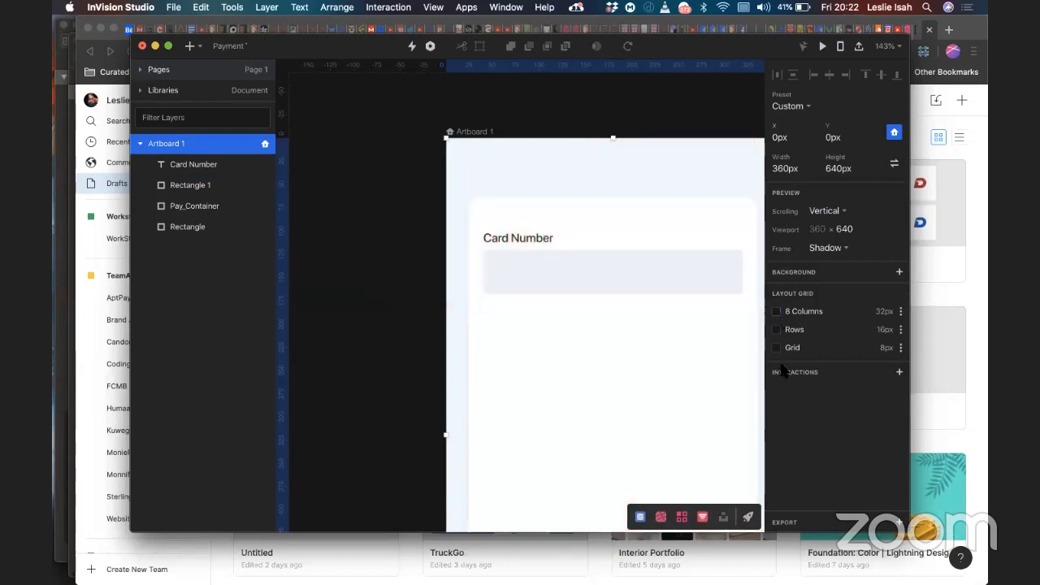
click(776, 348)
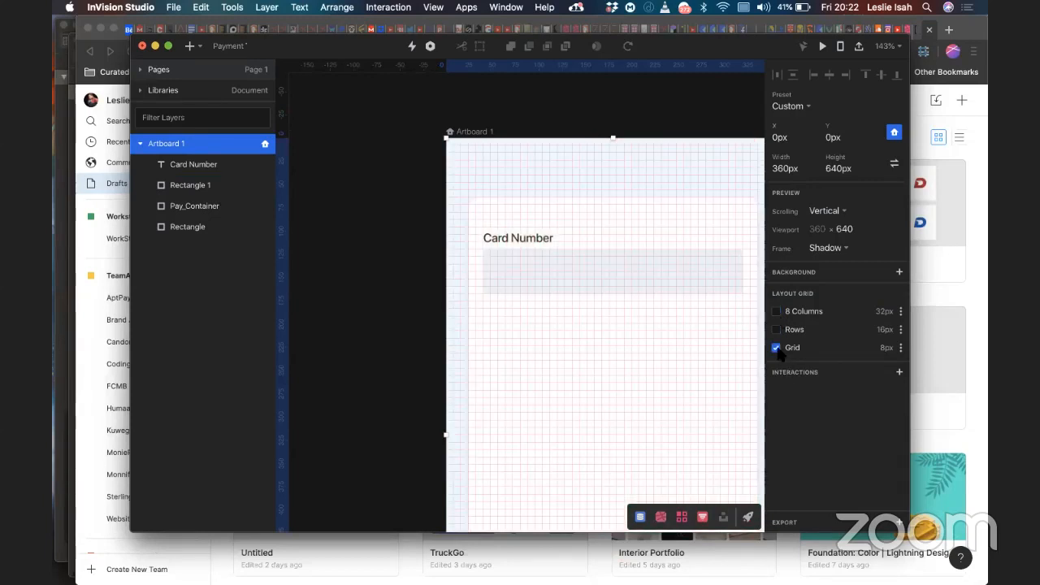
click(776, 348)
Step: Duplicate the Card Number label and its input rectangle, placing the copy 24 px below the original inside the white card
scroll(569, 258, right, 3)
scroll(569, 258, down, 1)
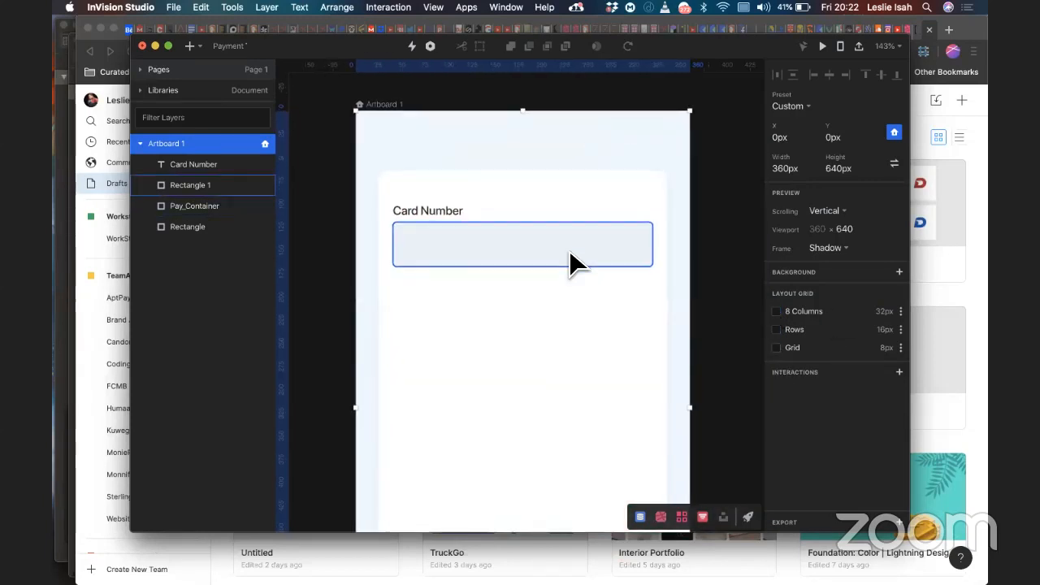
click(435, 212)
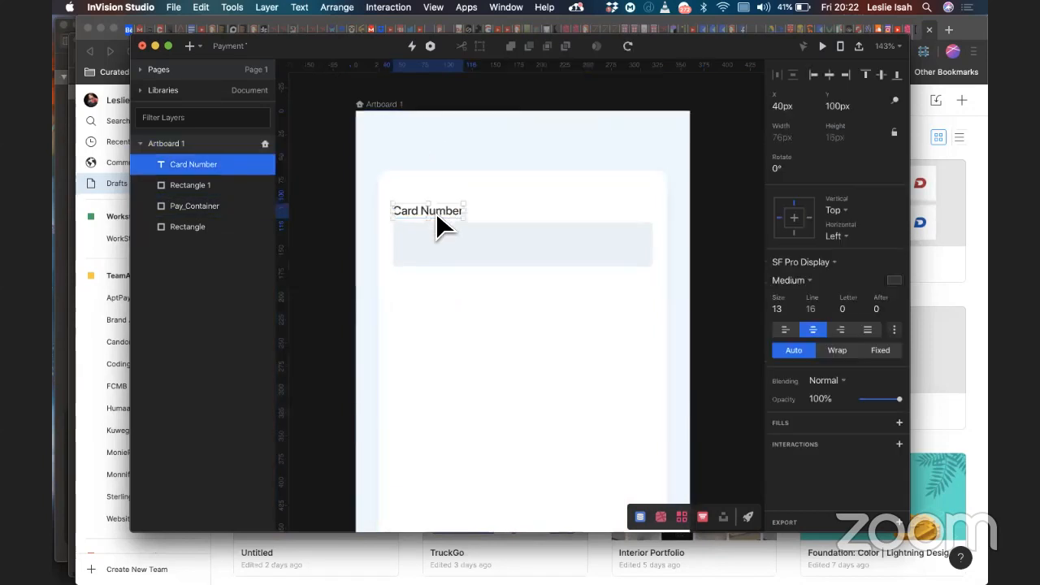
shift+click(481, 245)
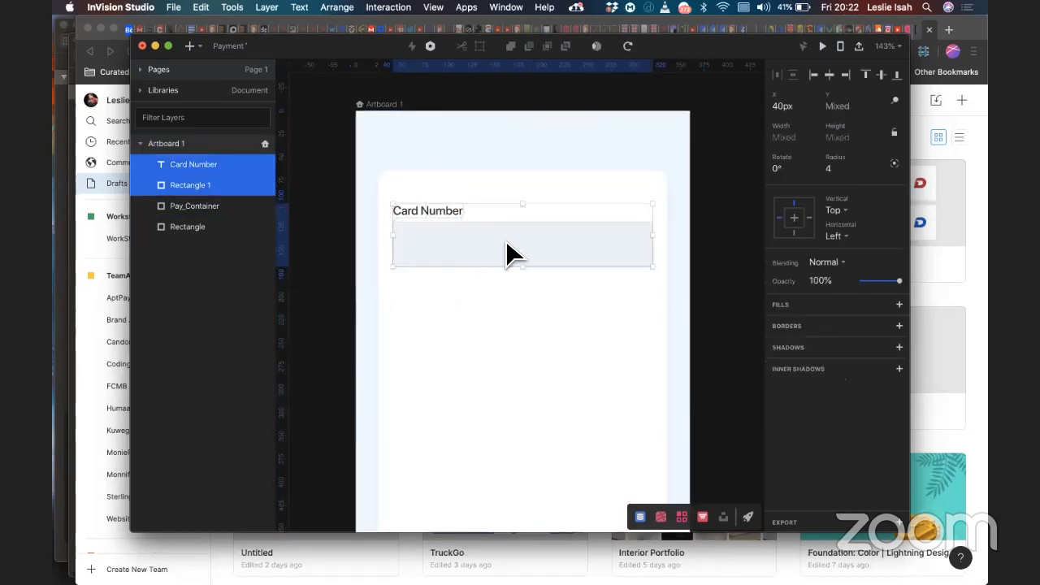
click(402, 142)
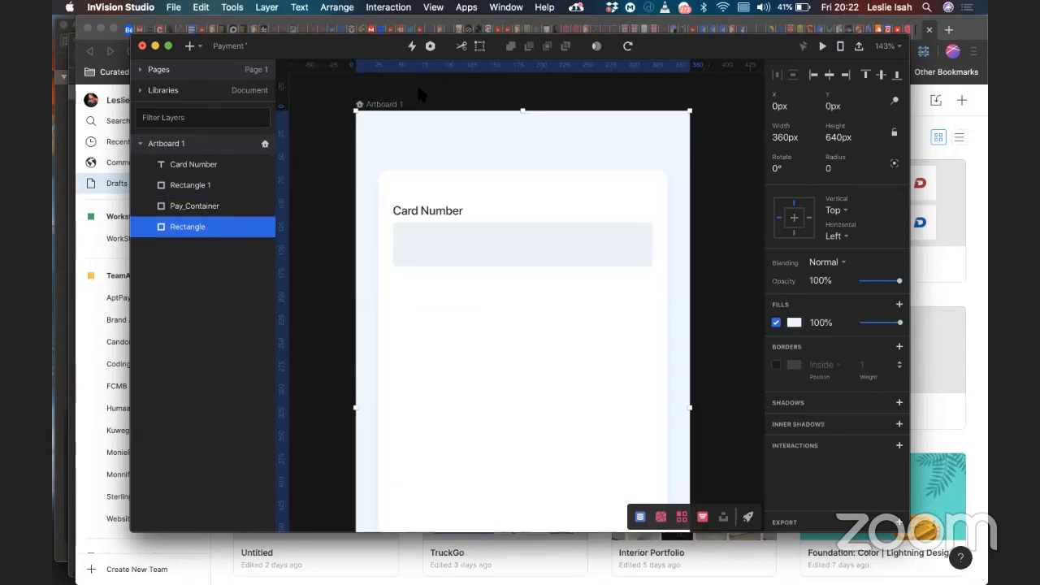
click(448, 213)
shift+click(499, 237)
key(alt)
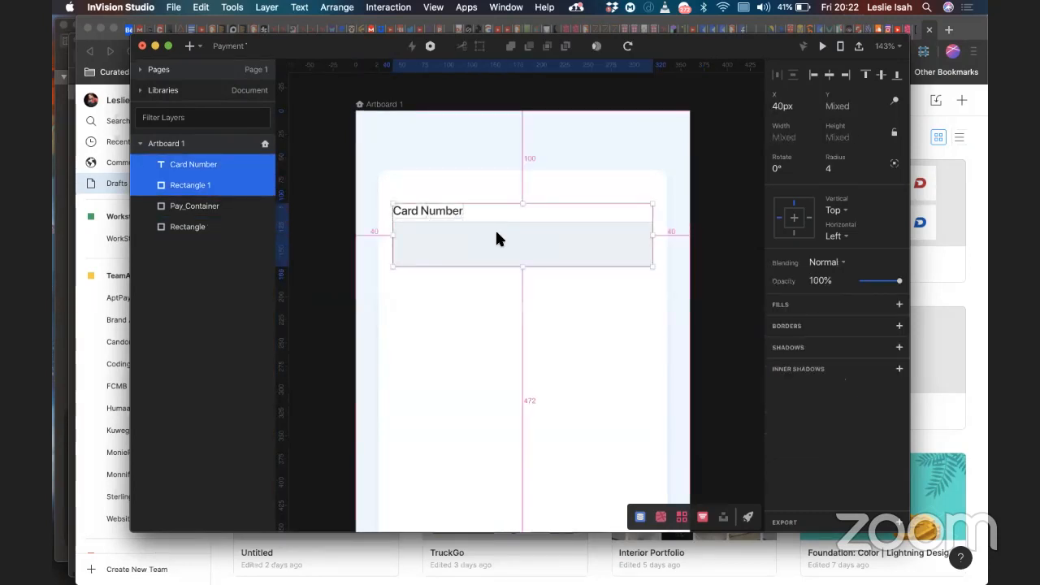
drag(504, 261, 513, 330)
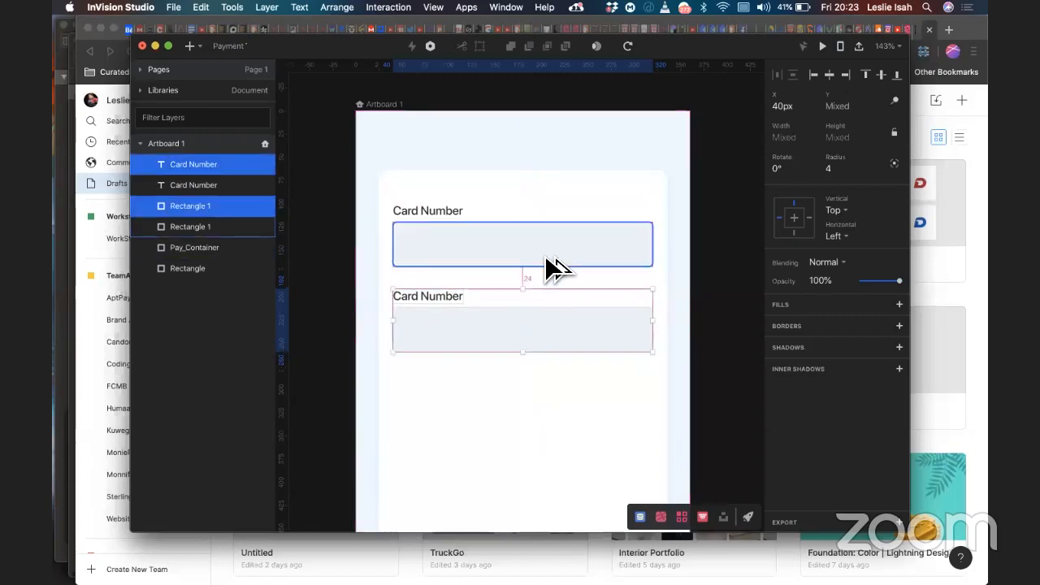
Step: Show the 8-column layout and the 8px grid on Artboard 1 with the rows turned off
click(383, 105)
click(777, 312)
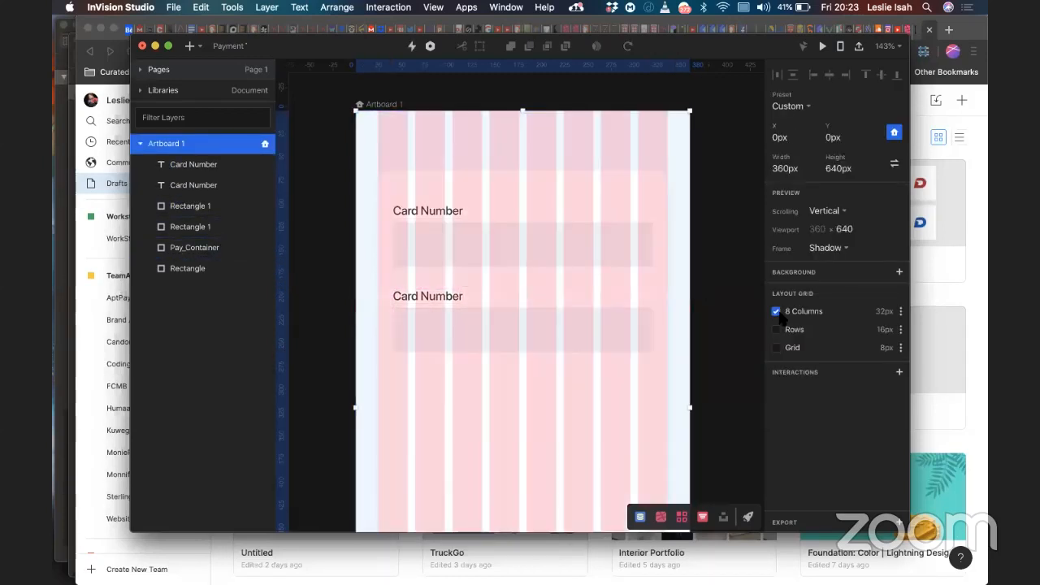
click(777, 330)
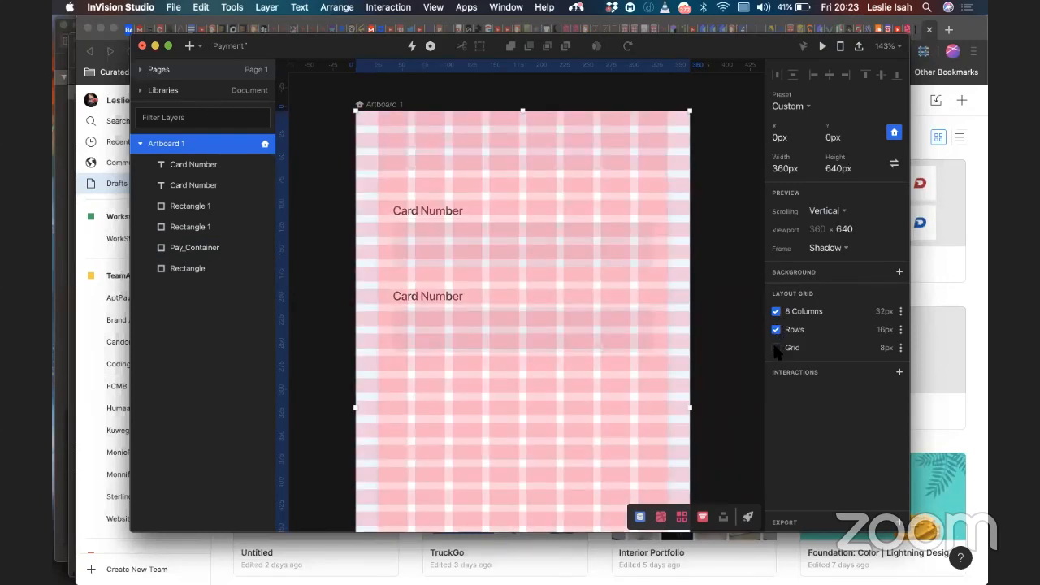
click(777, 348)
click(776, 329)
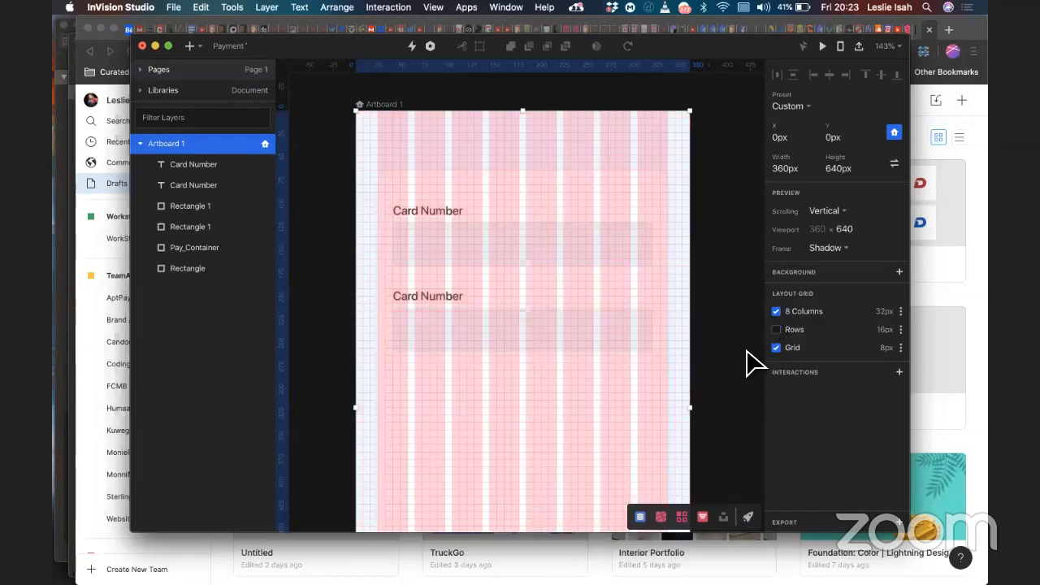
Step: Select the lower Card Number label together with its input rectangle and clear all annotation drawings from the shared screen
scroll(429, 297, up, 1)
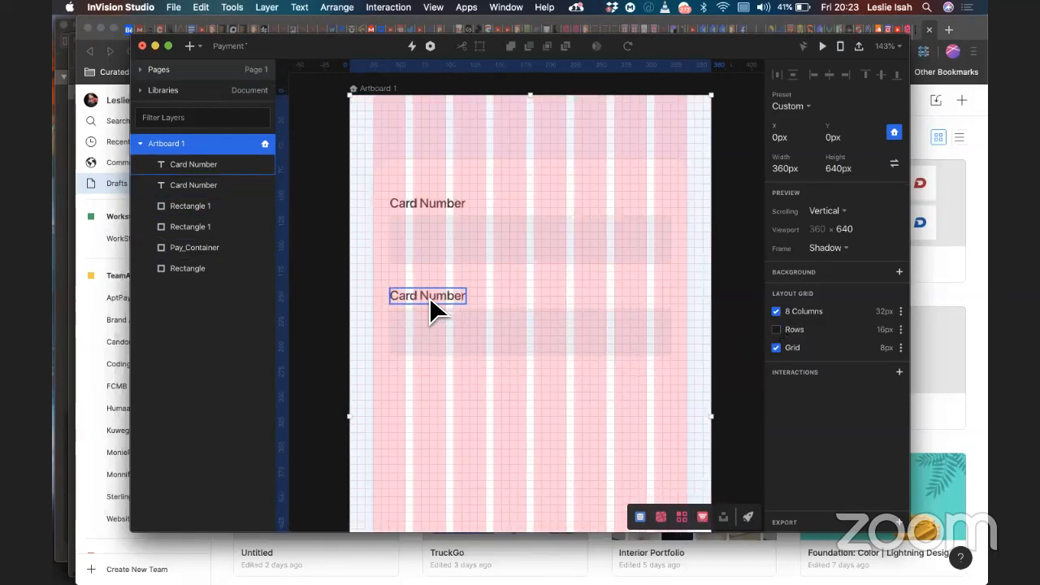
scroll(430, 296, up, 5)
click(439, 299)
shift+click(475, 318)
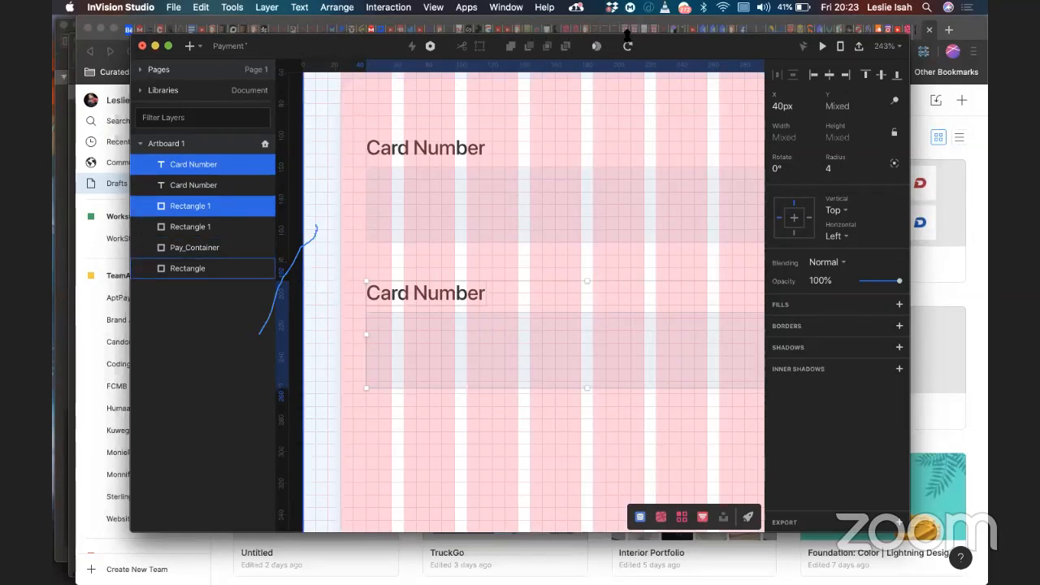
right_click(682, 110)
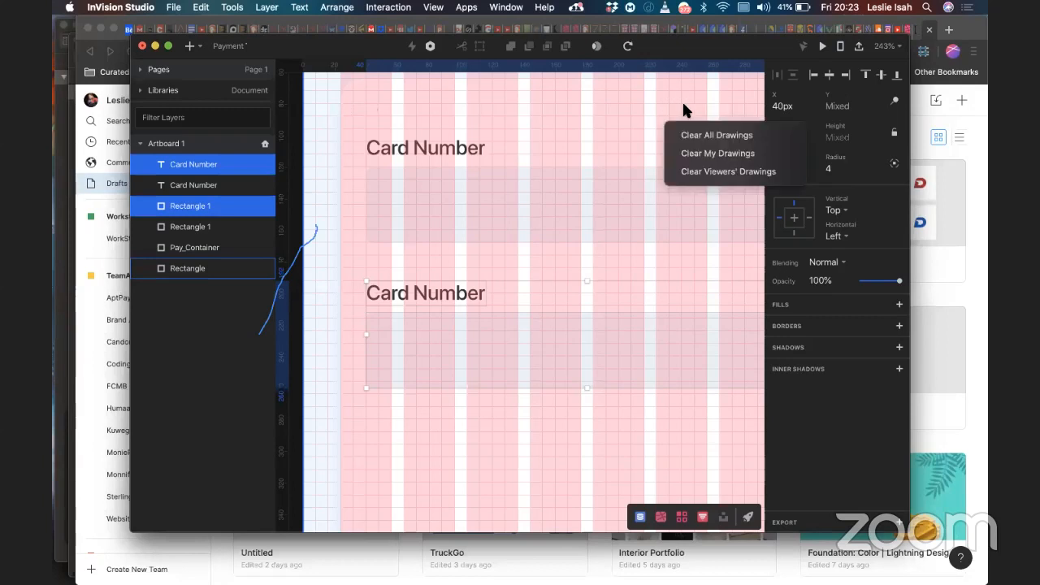
click(697, 135)
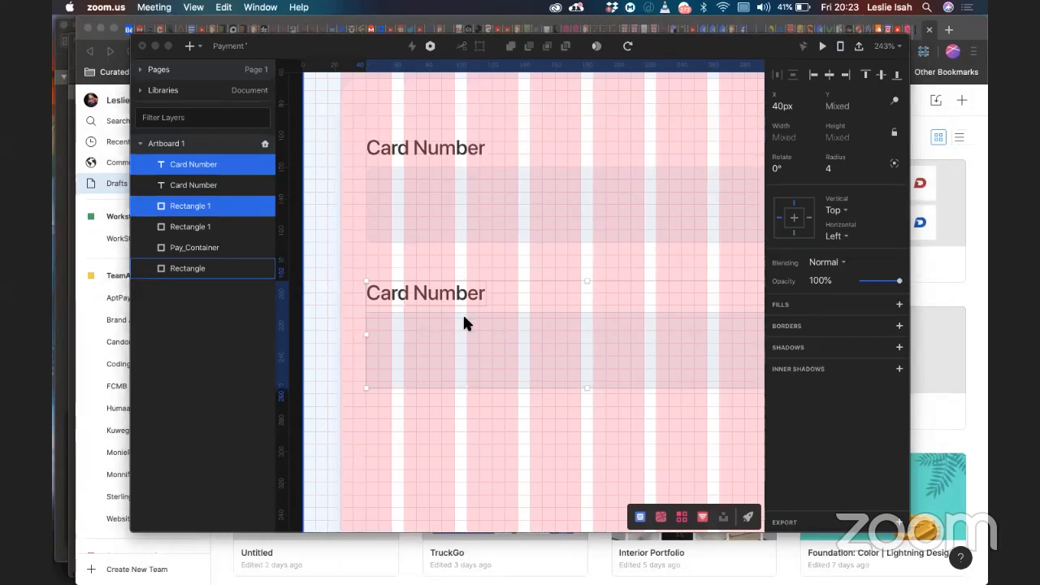
mouse_move(638, 582)
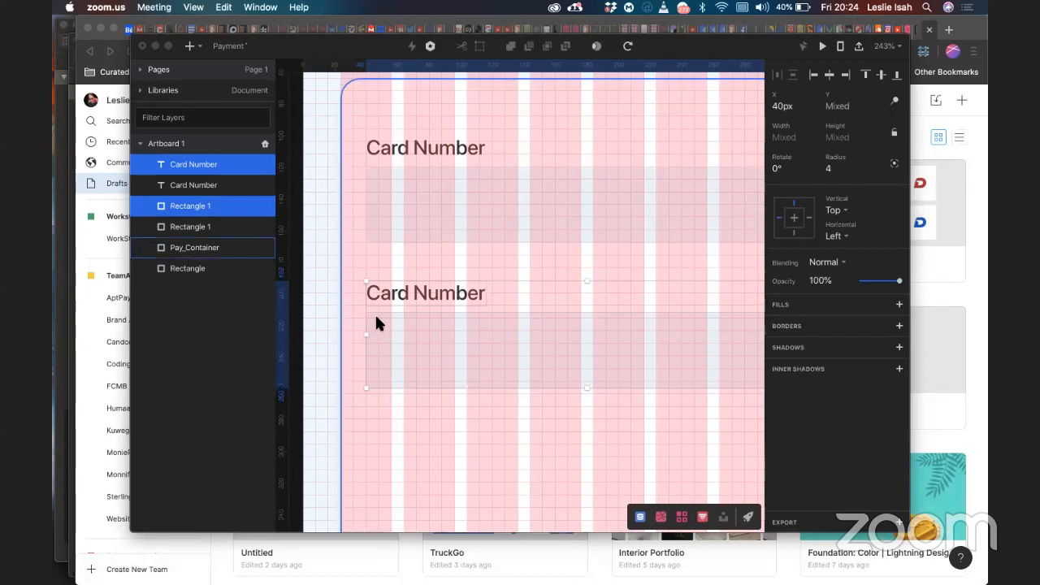
Step: Change the text of the lower Card Number label to "Card Expiry"
click(438, 288)
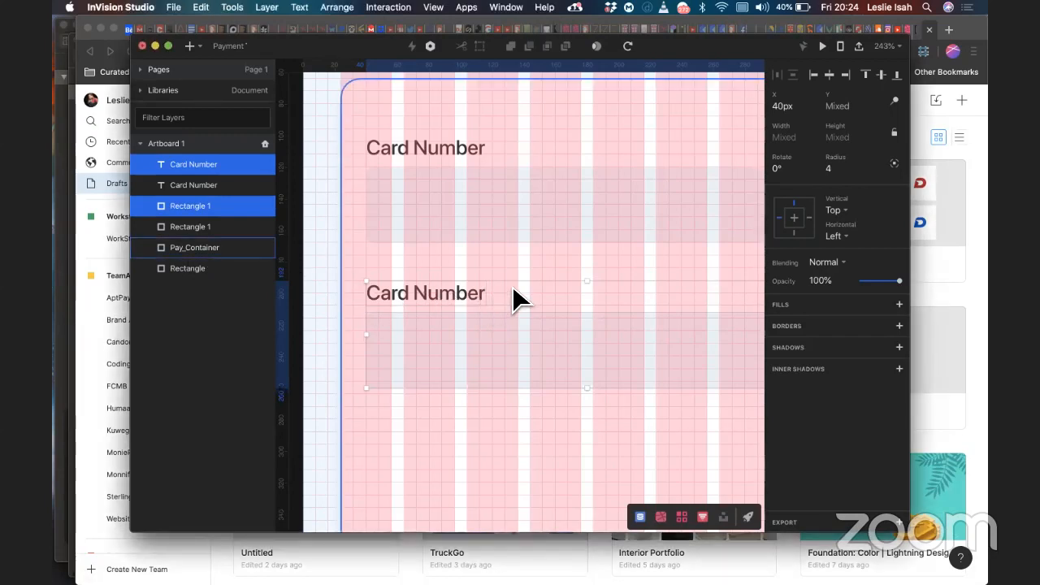
click(465, 298)
click(449, 297)
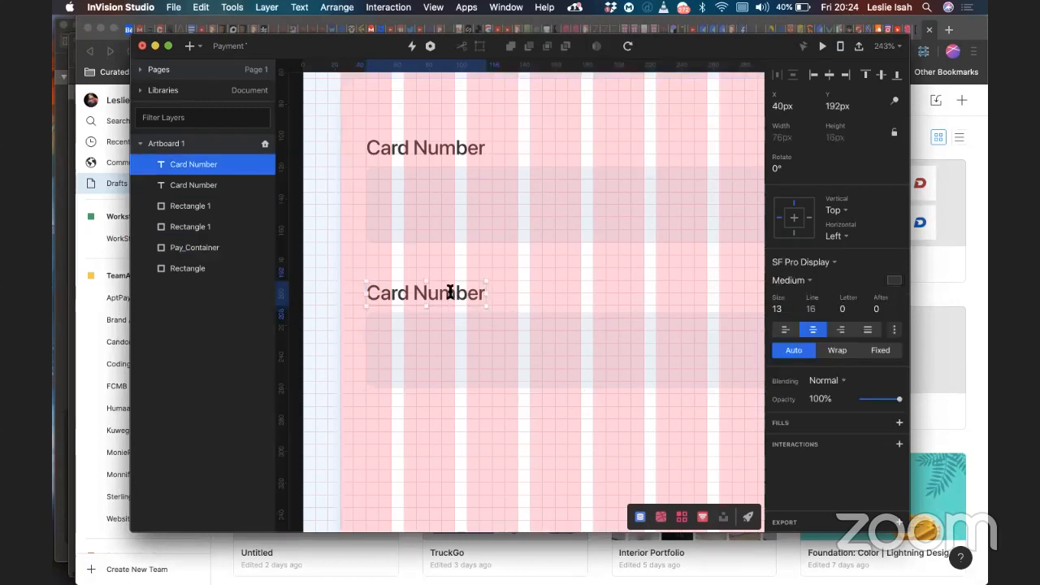
double_click(450, 293)
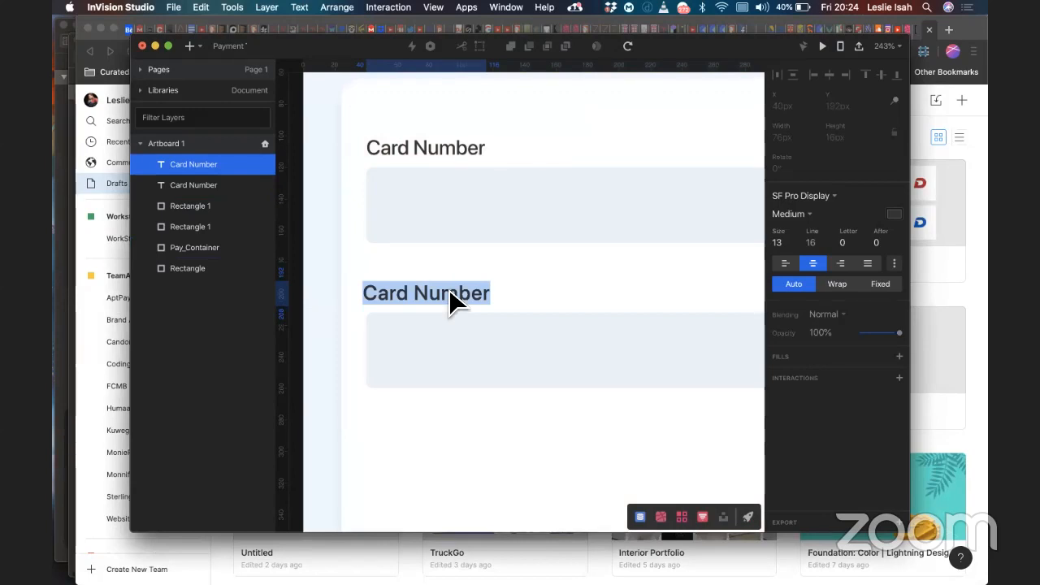
text(Card)
text( Expir)
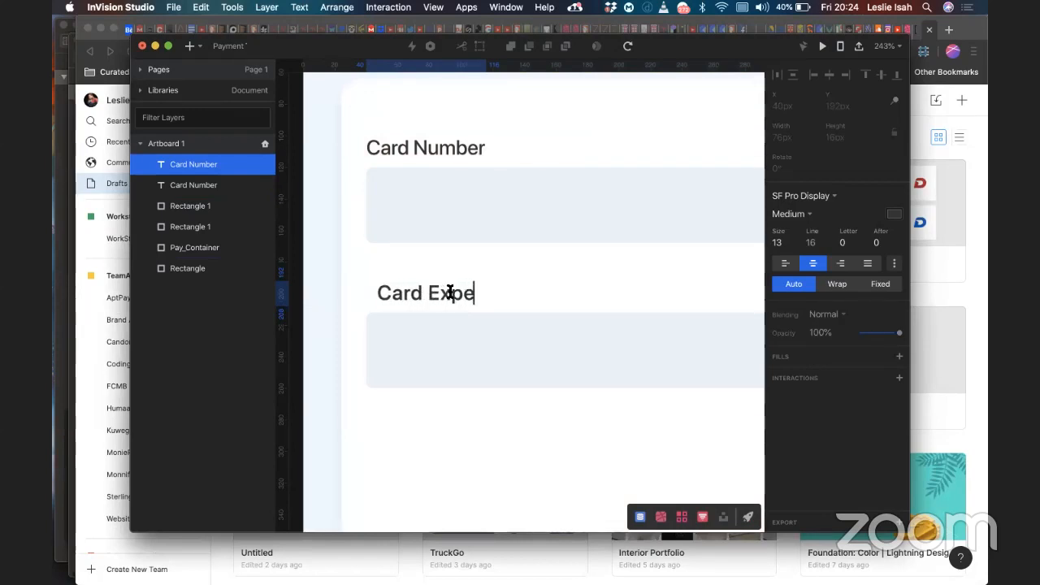
text(y)
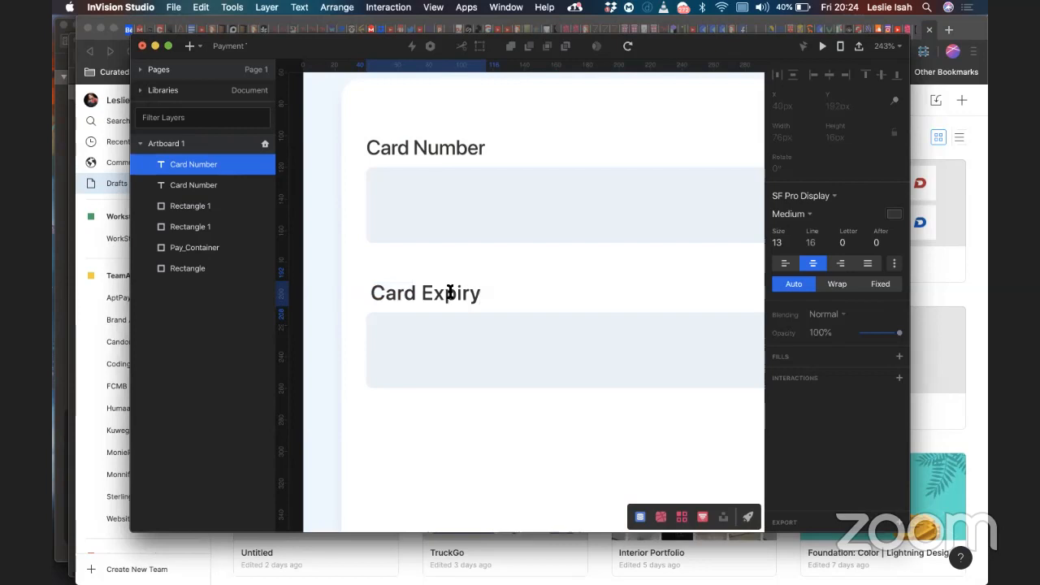
key(Escape)
Step: Align the Card Expiry label at X 40 px and duplicate it along the same row at X 192 px
drag(452, 304, 447, 303)
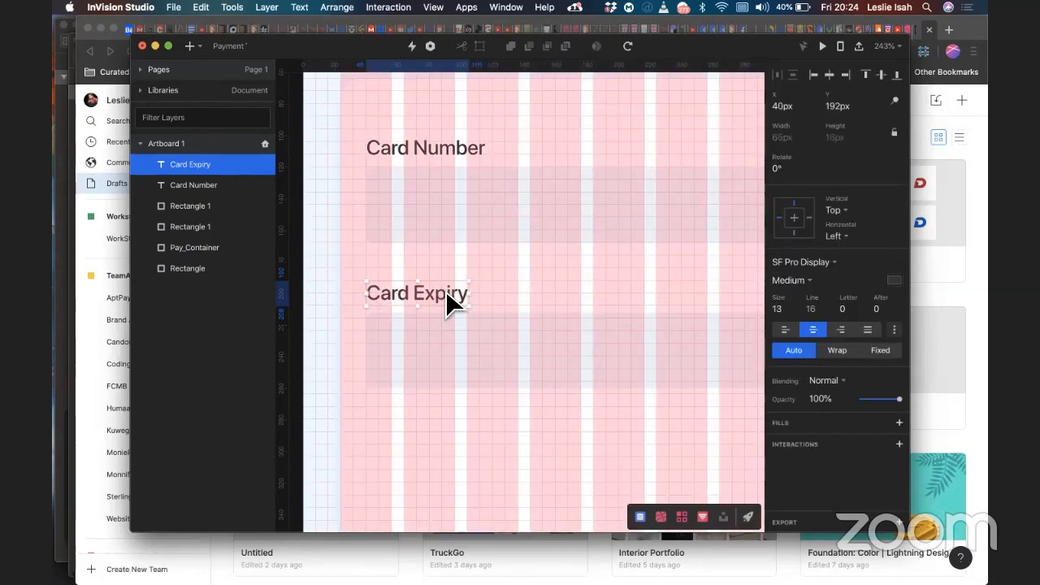
scroll(451, 302, down, 5)
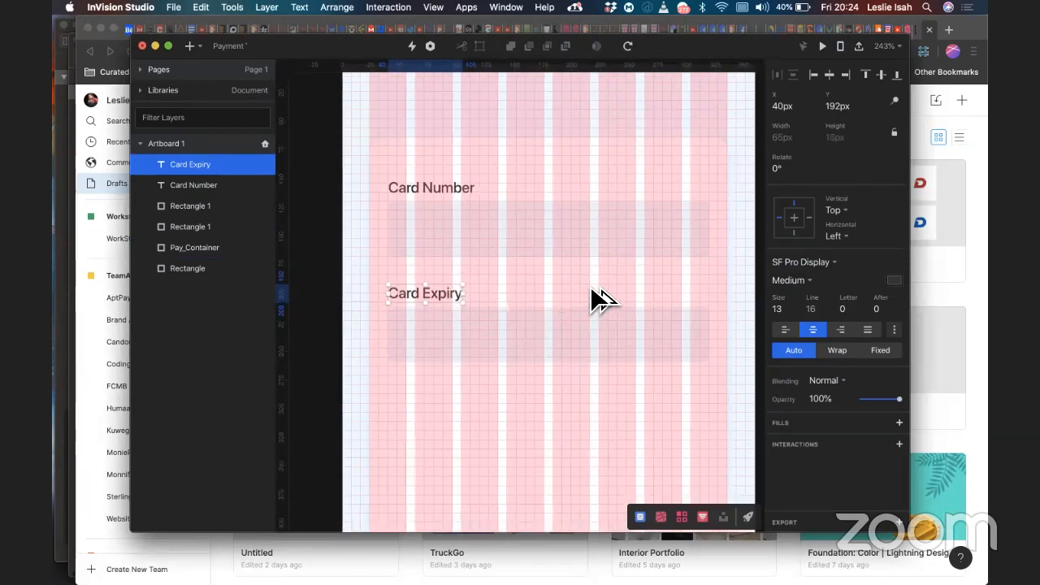
drag(451, 297, 610, 292)
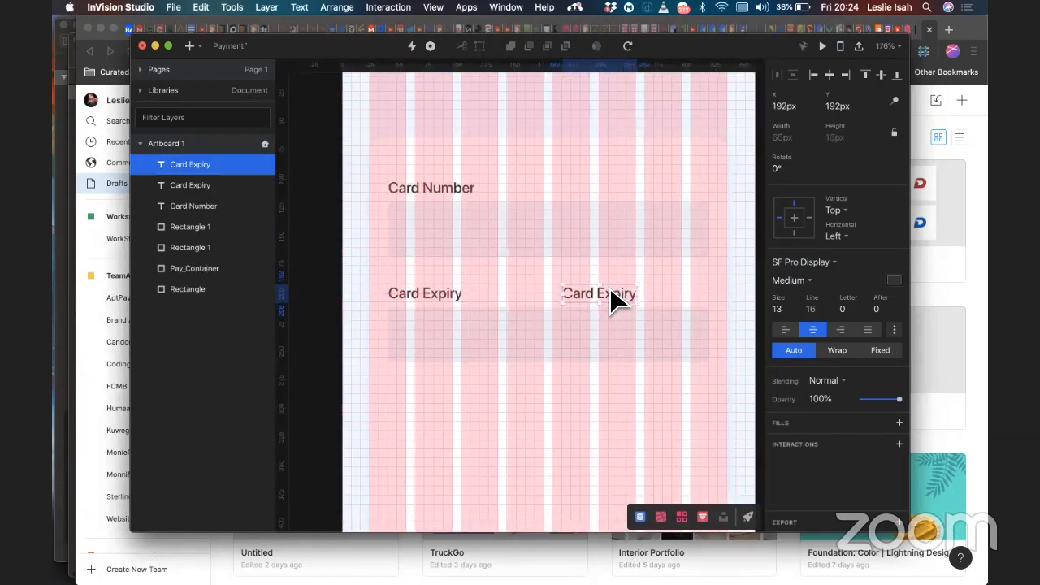
click(533, 333)
scroll(563, 329, up, 10)
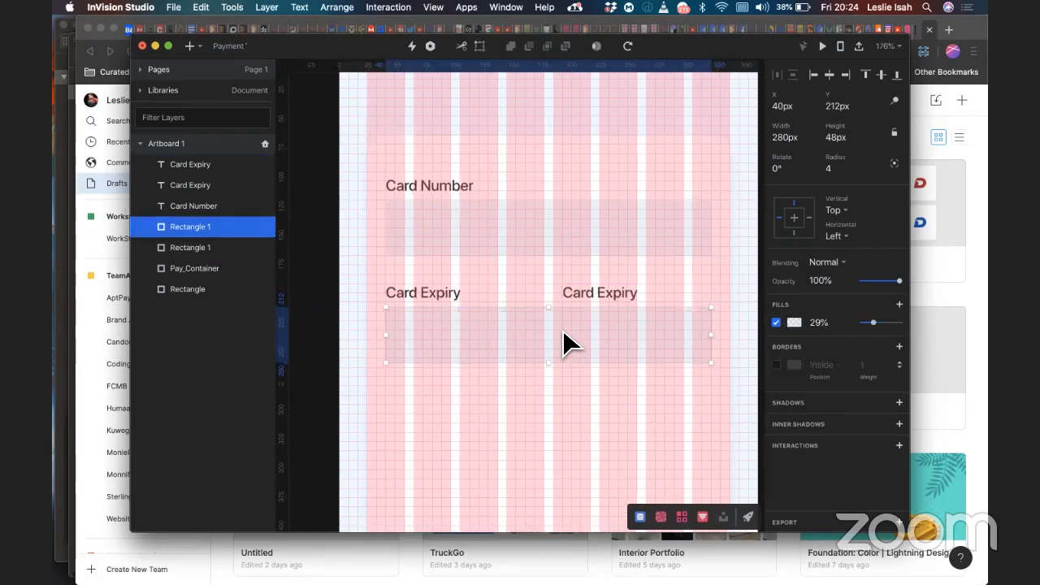
click(192, 46)
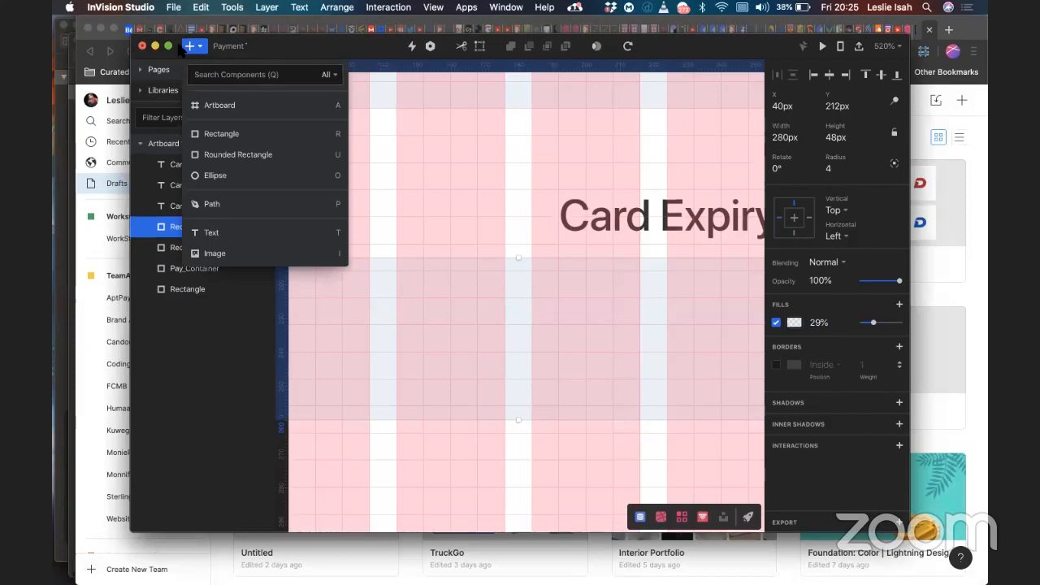
click(224, 200)
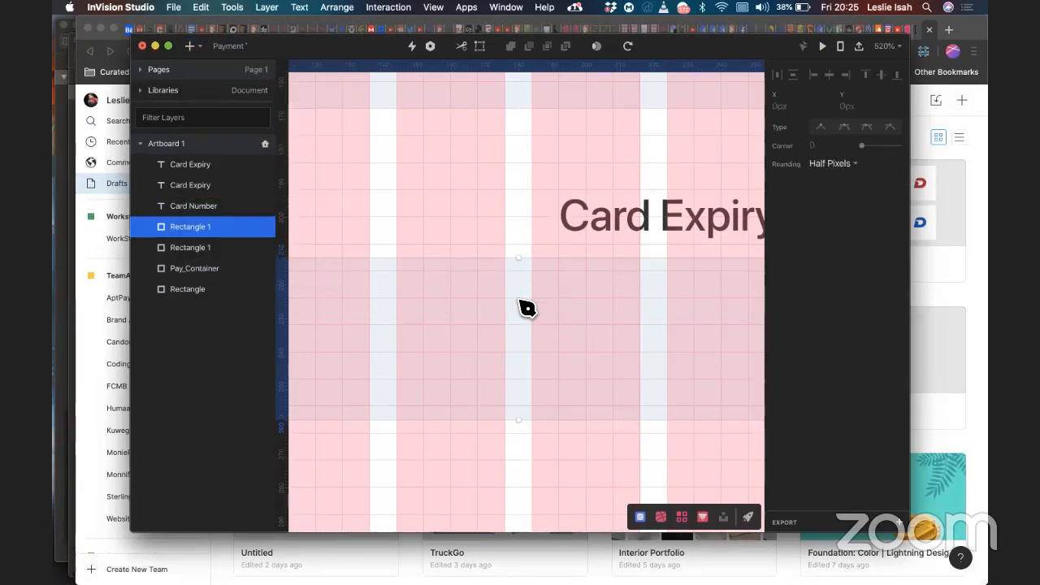
key(Escape)
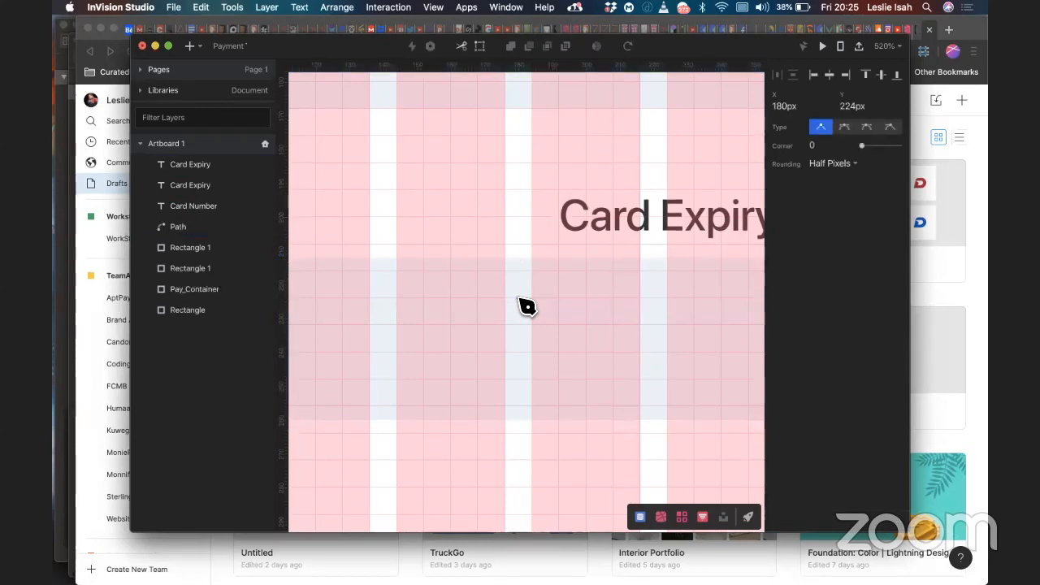
drag(519, 299, 532, 337)
key(Escape)
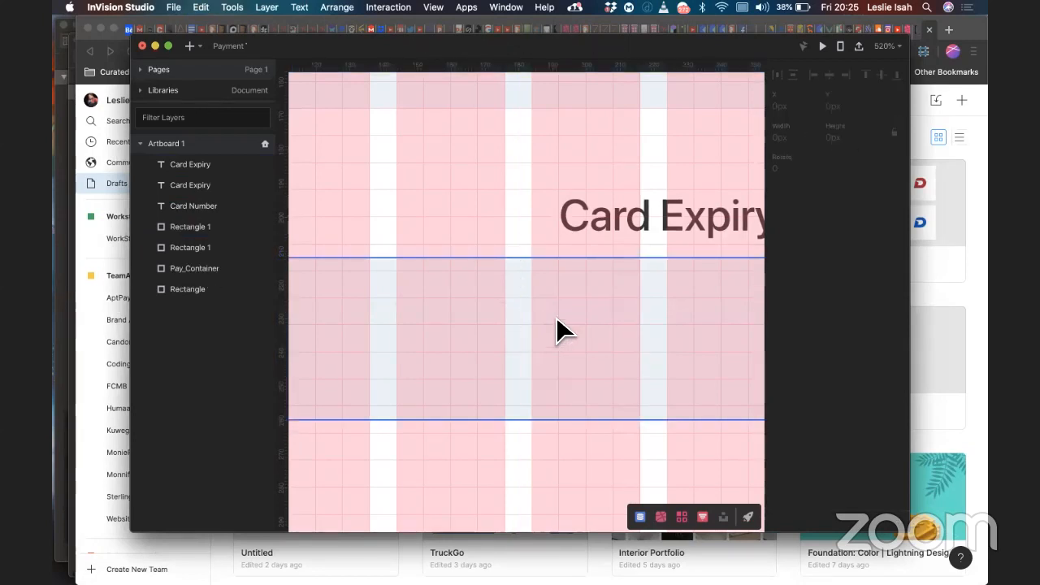
scroll(557, 319, down, 10)
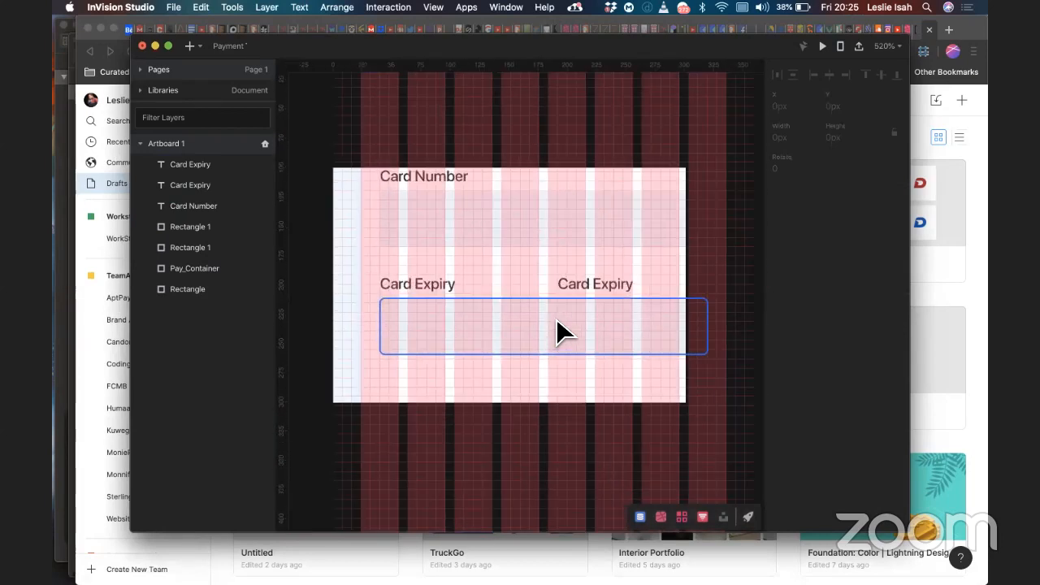
Step: Move both Card Expiry labels and the input rectangle below them down together by 4 px
click(395, 280)
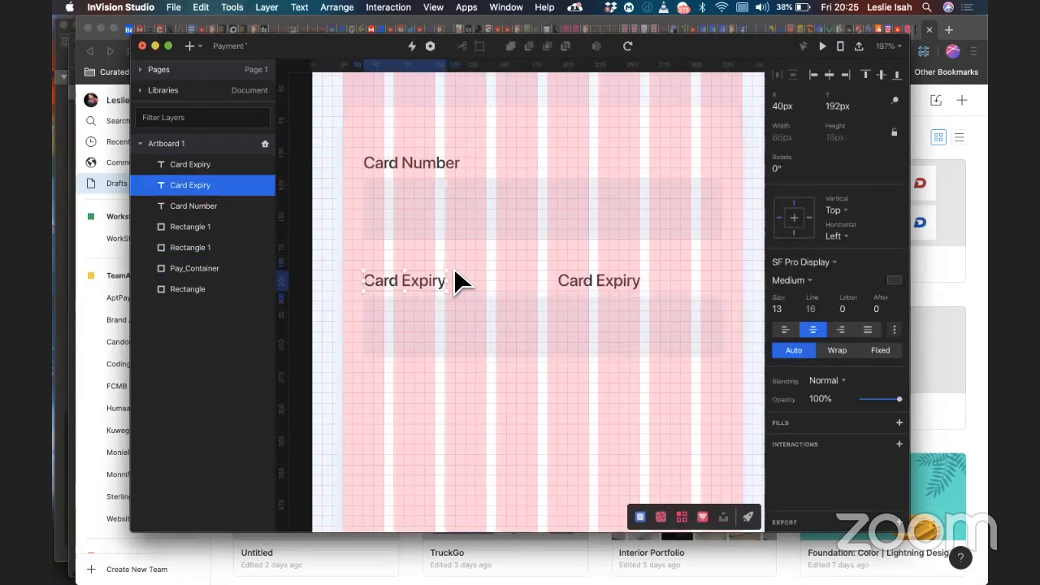
shift+click(576, 276)
shift+click(552, 317)
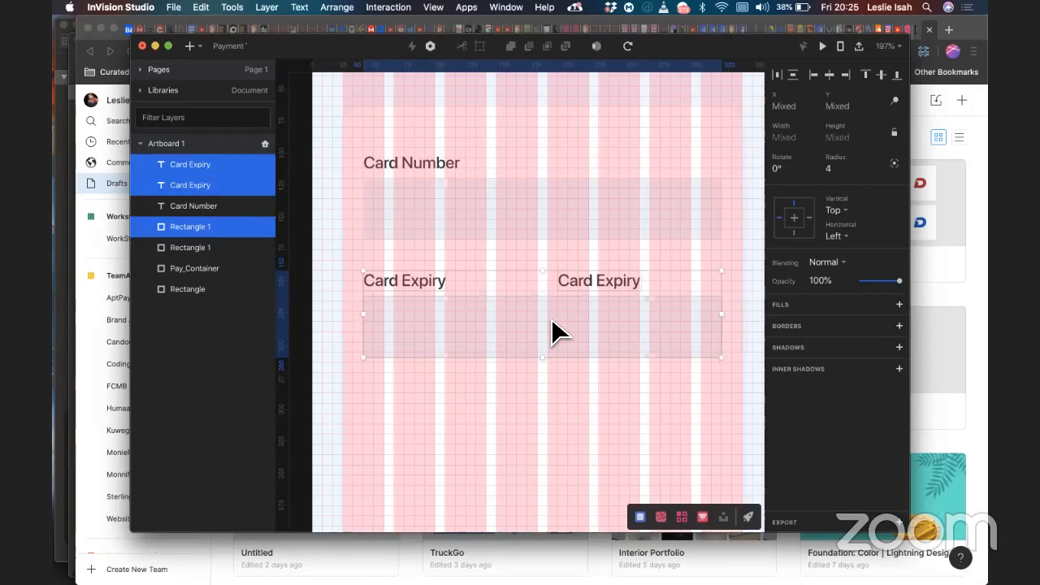
key(Down)
key(Down)
key(Down)
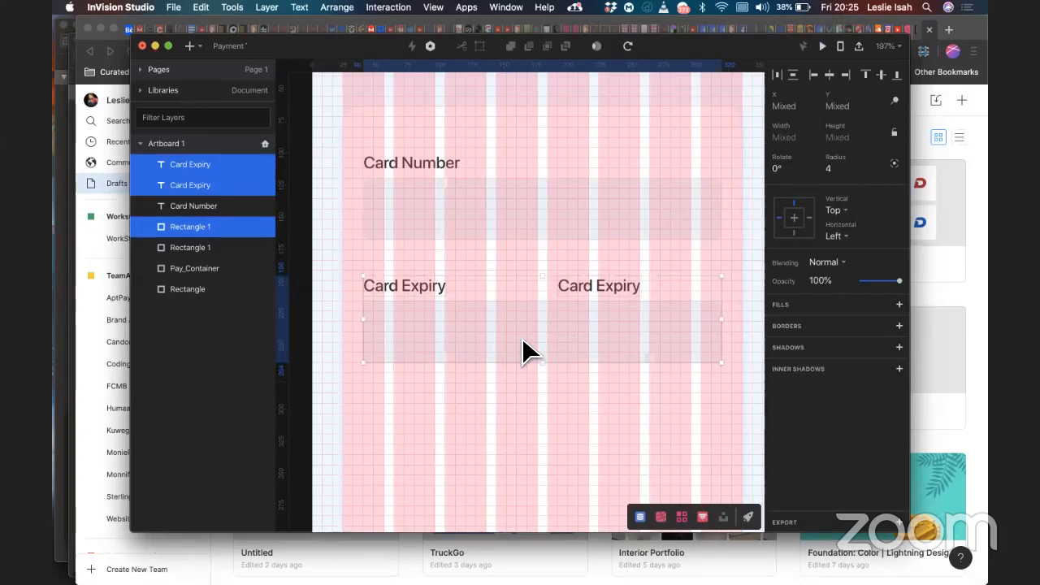
Step: Draw a vertical divider rectangle in the middle of the lower input field at X 180, Y 216, 1 px wide and 48 px high
click(503, 394)
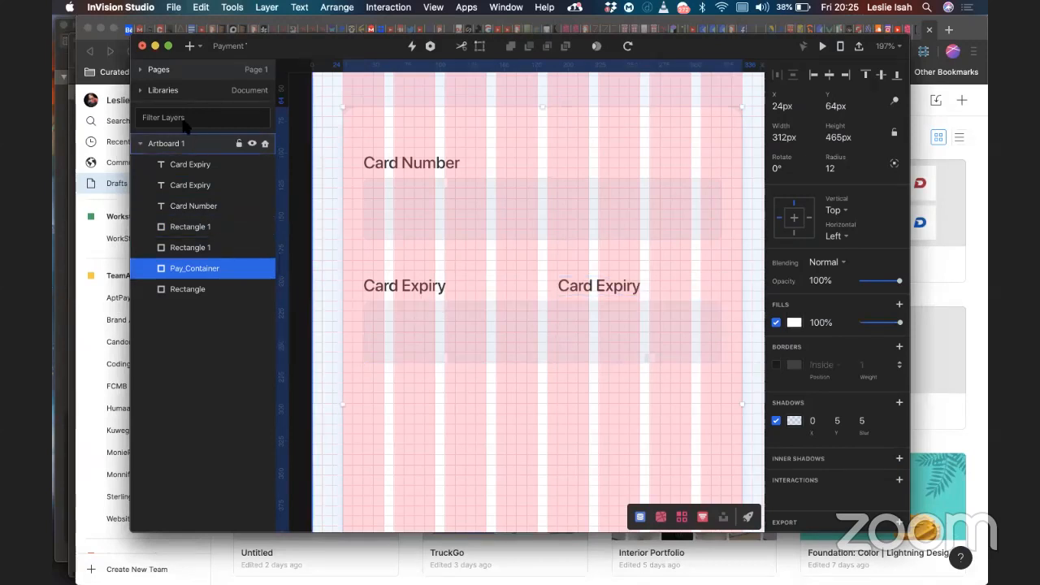
click(191, 47)
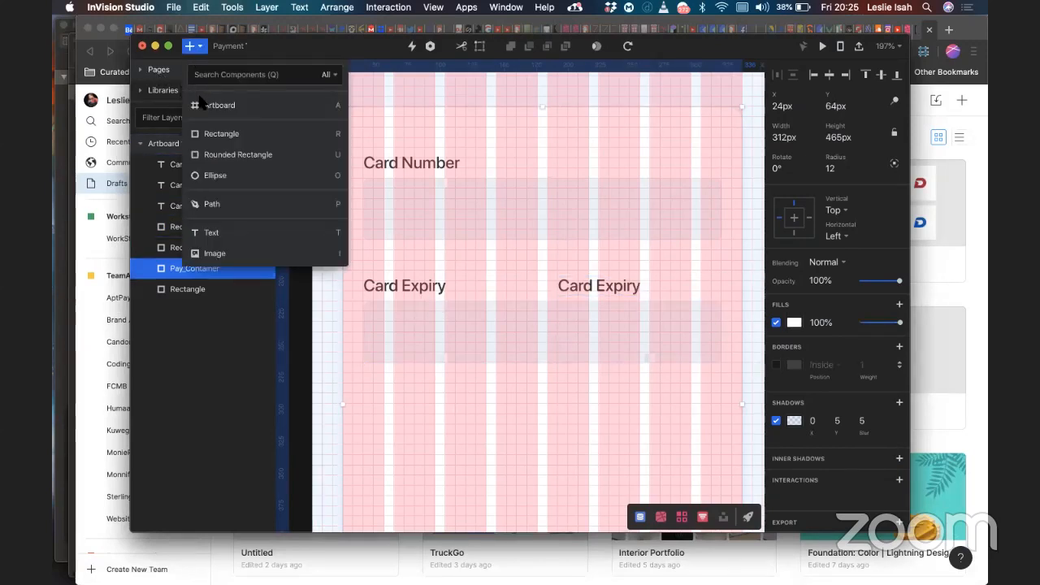
click(241, 157)
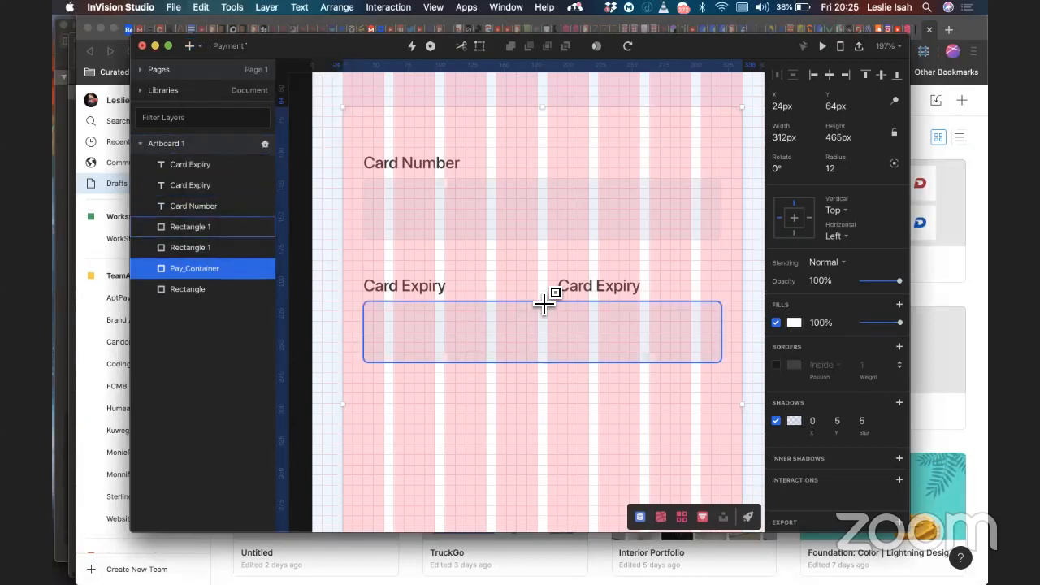
drag(547, 305, 550, 364)
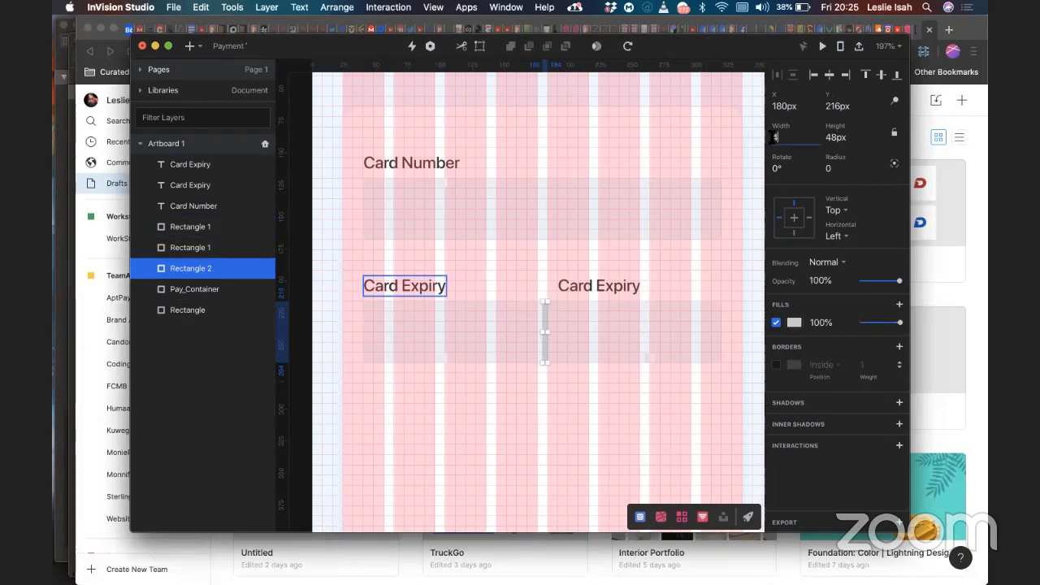
key(Return)
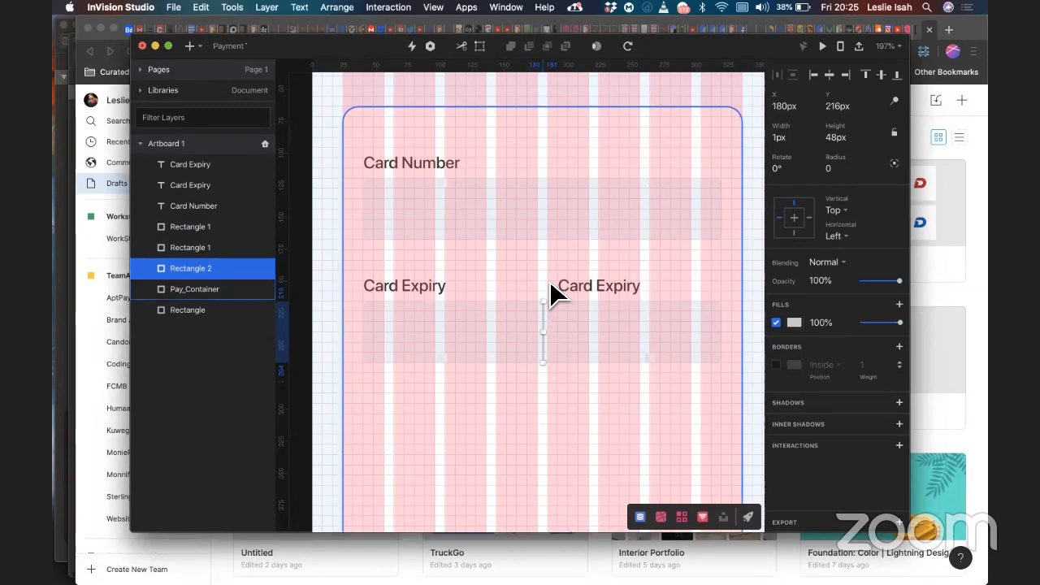
scroll(550, 284, up, 10)
scroll(551, 294, down, 3)
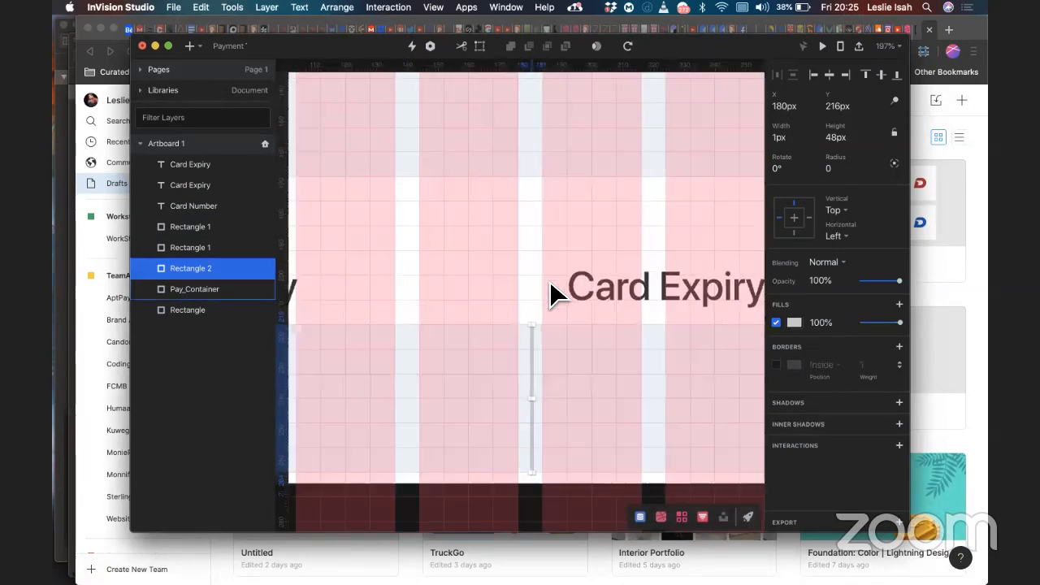
scroll(550, 291, down, 8)
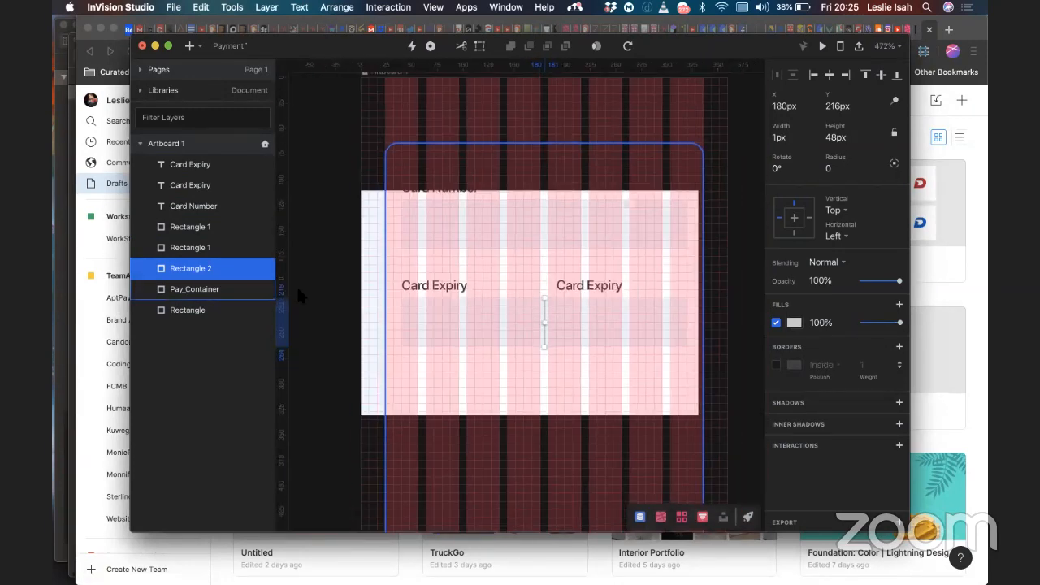
scroll(367, 158, right, 2)
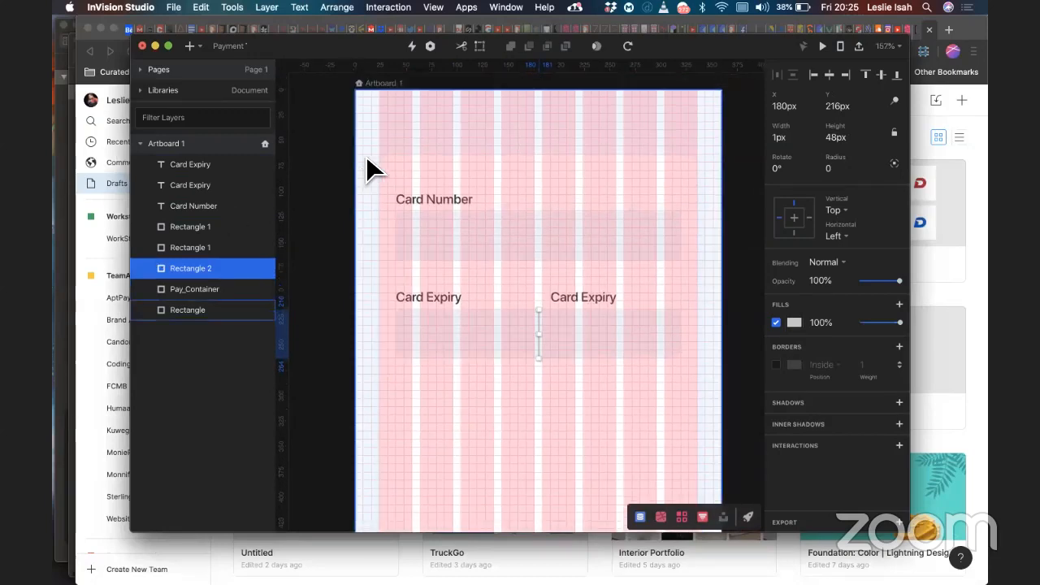
Step: Hide the 8-column layout and the 8px grid on Artboard 1
scroll(367, 159, up, 5)
click(342, 202)
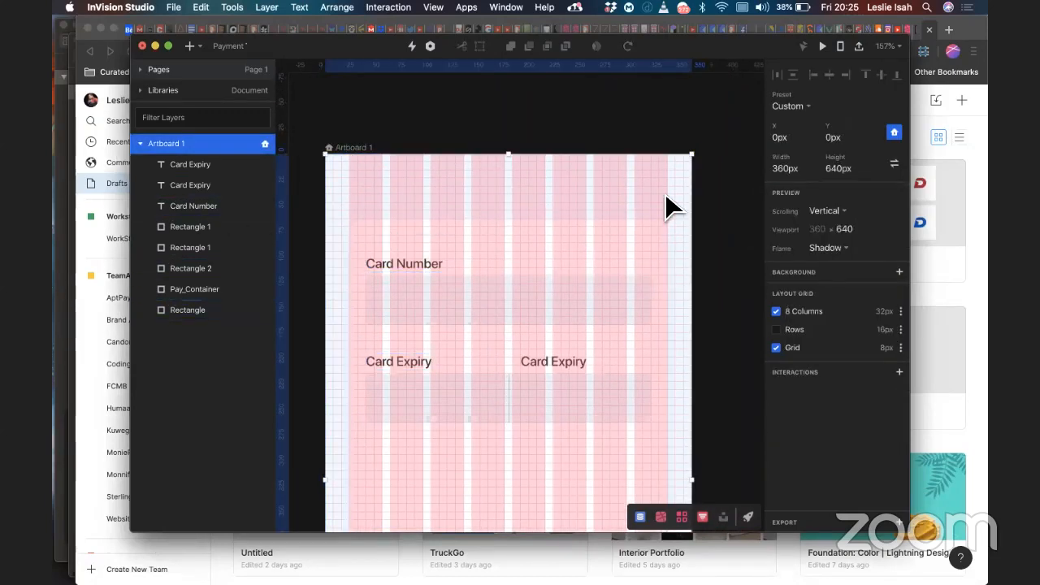
click(776, 348)
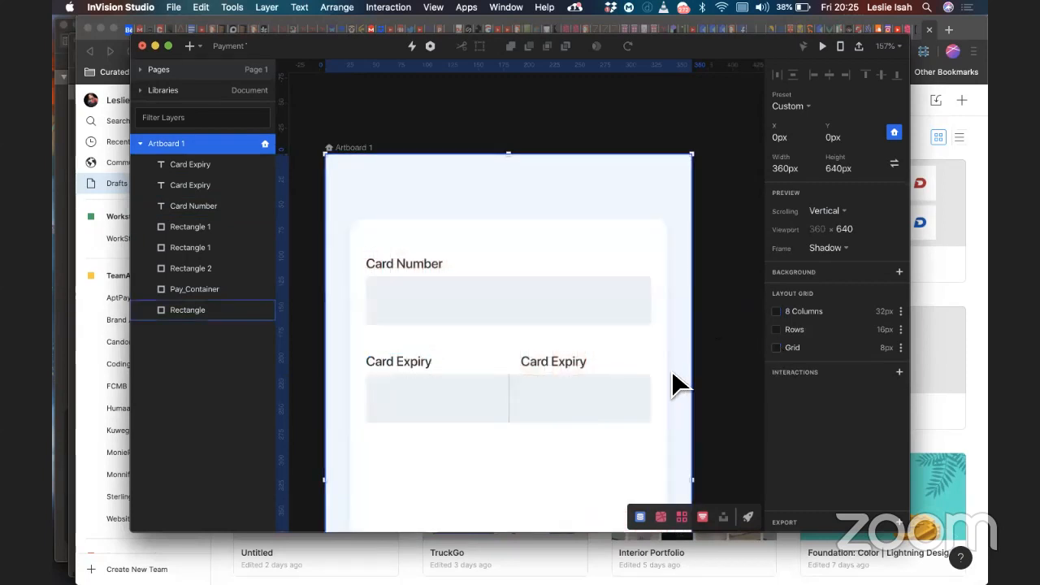
click(741, 368)
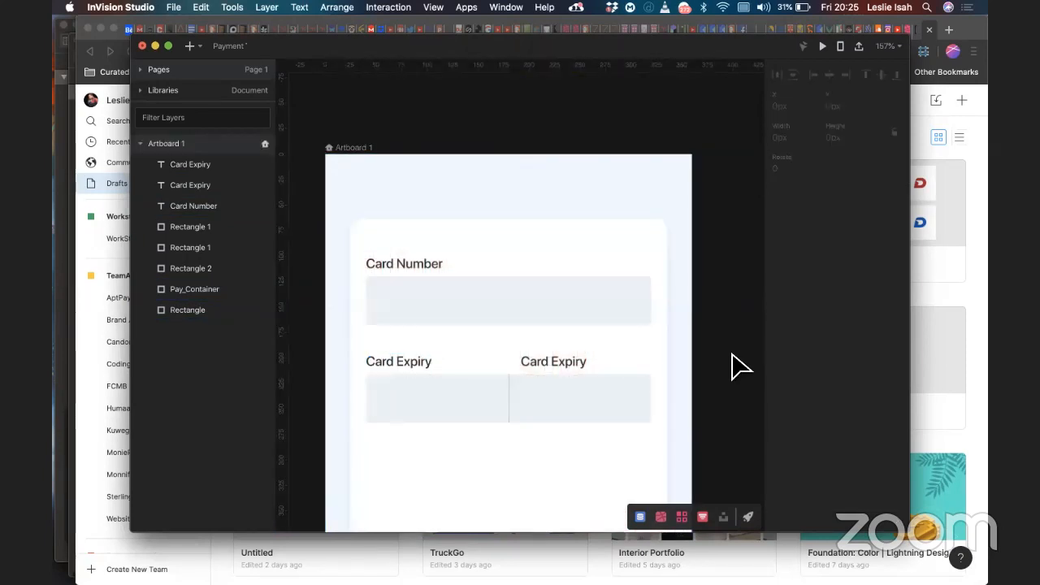
scroll(741, 367, down, 5)
scroll(732, 355, down, 2)
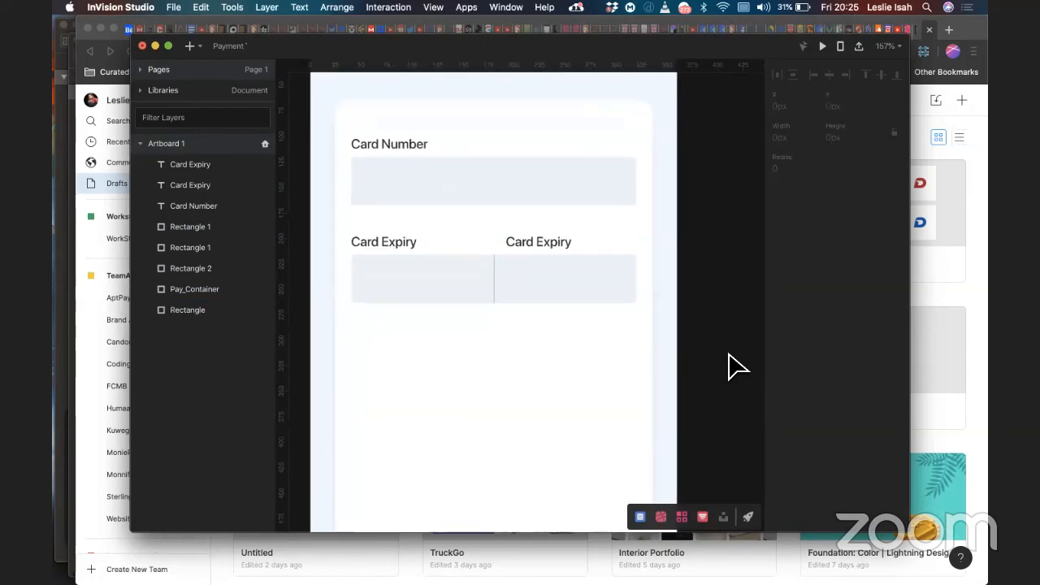
scroll(572, 297, up, 5)
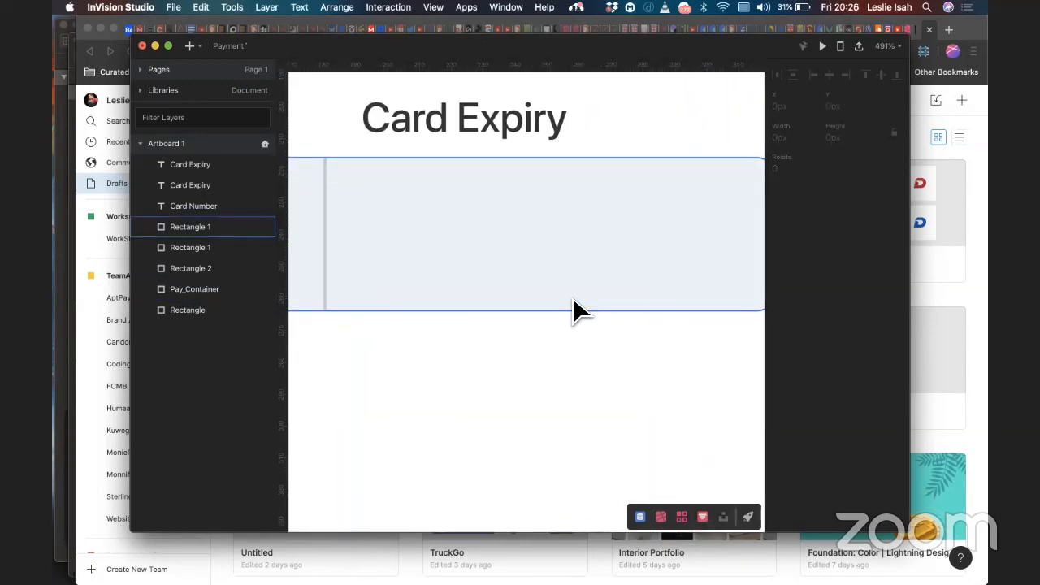
Step: Move the vertical divider's layer, Rectangle 2, above both Rectangle 1 input field layers on Artboard 1
scroll(509, 277, left, 3)
click(504, 268)
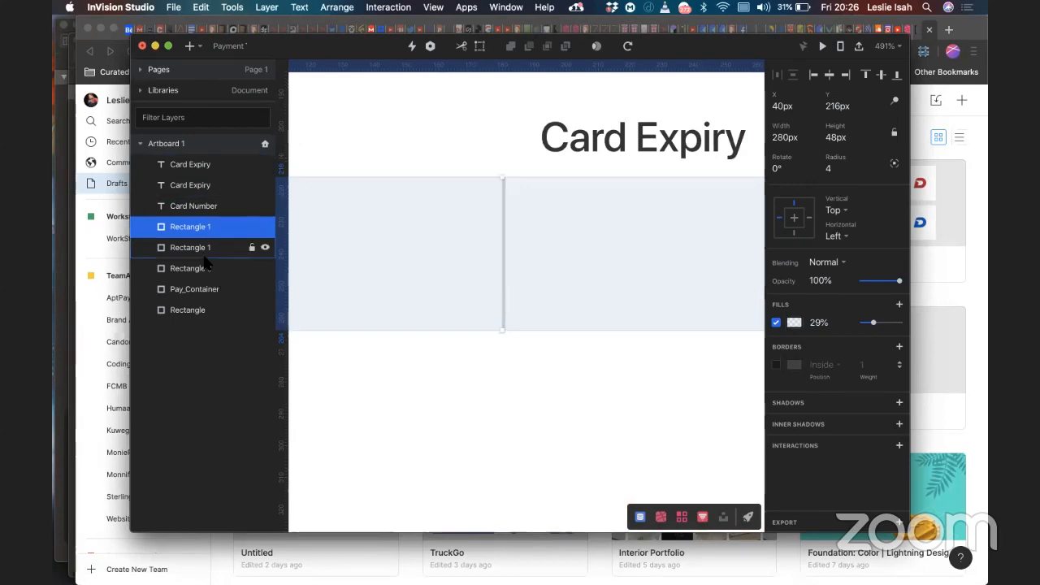
drag(207, 278, 242, 237)
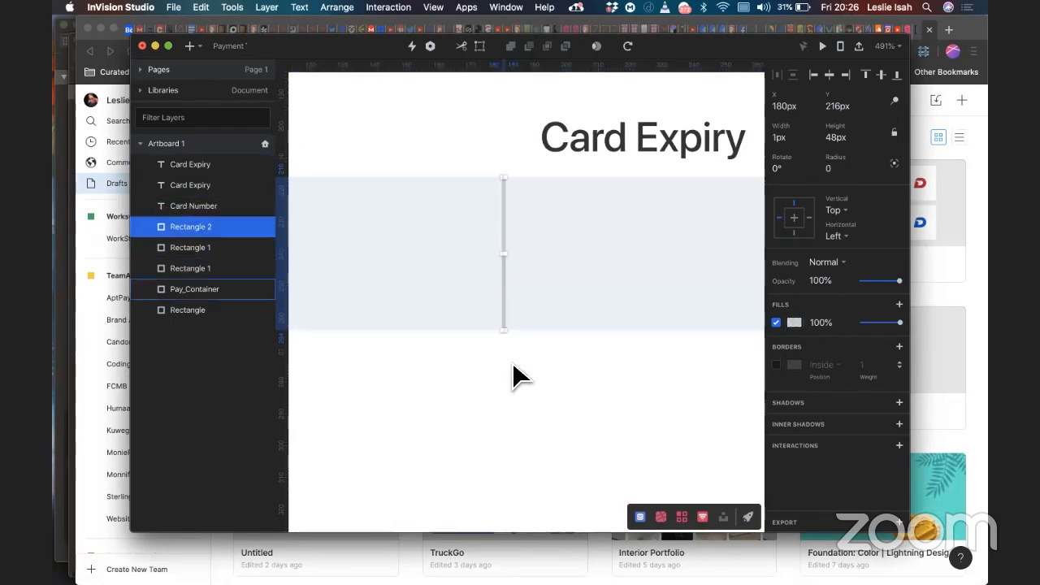
scroll(509, 182, up, 5)
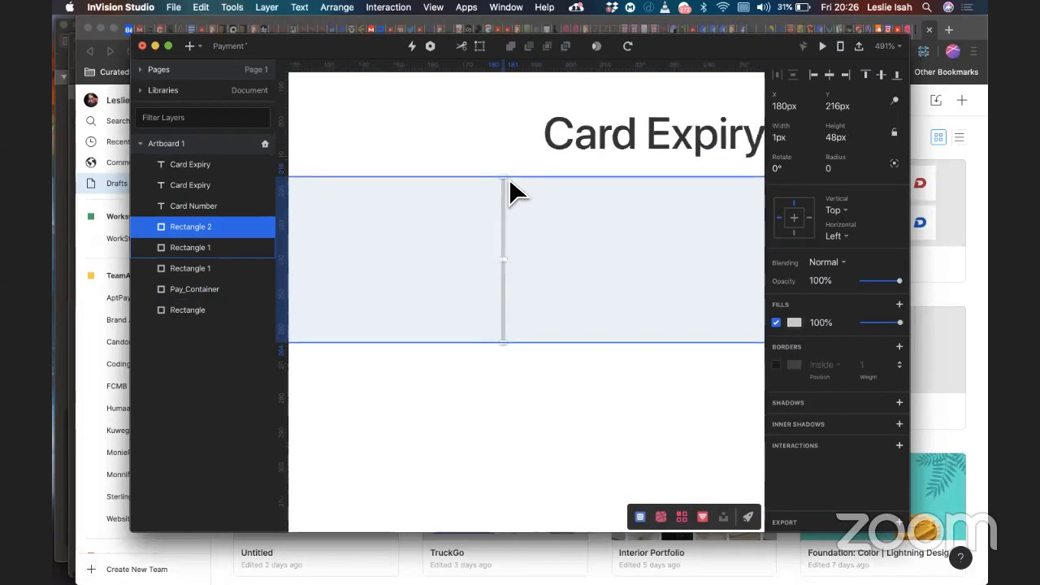
scroll(512, 195, down, 5)
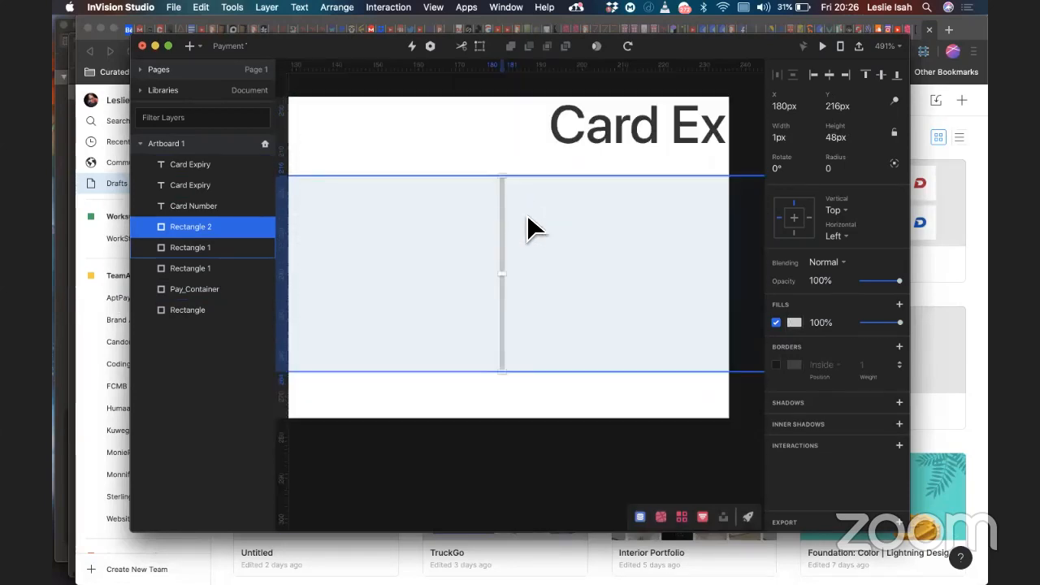
click(793, 323)
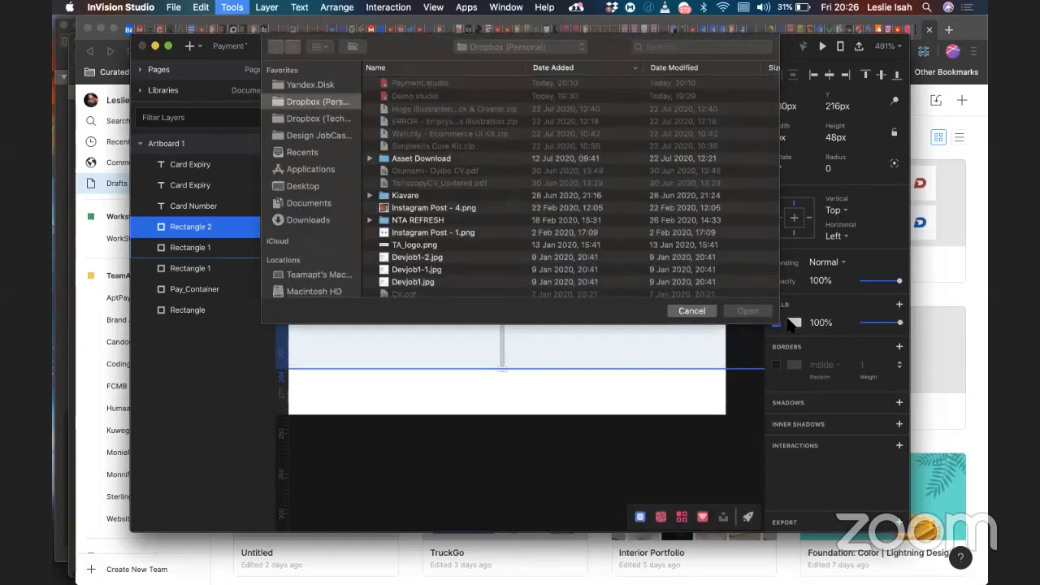
click(706, 307)
key(i)
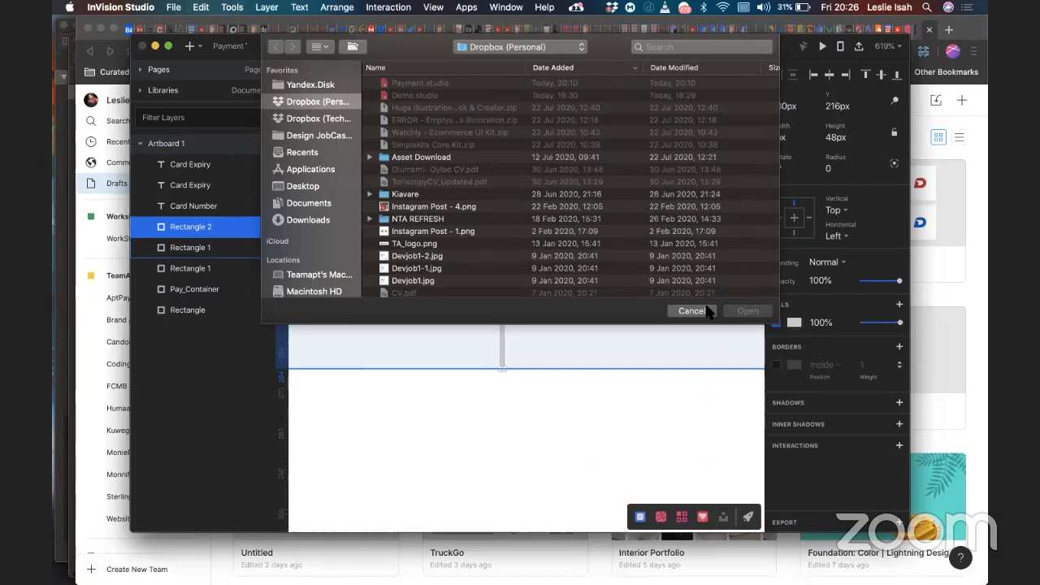
click(703, 312)
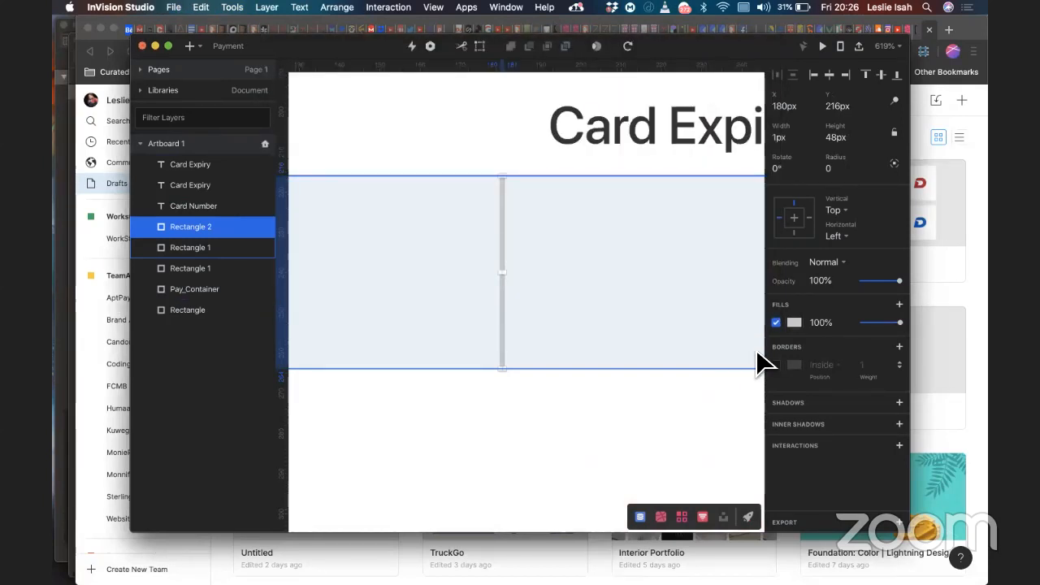
Step: Recolour the vertical divider's fill to the blue-grey B2C3D2
click(795, 323)
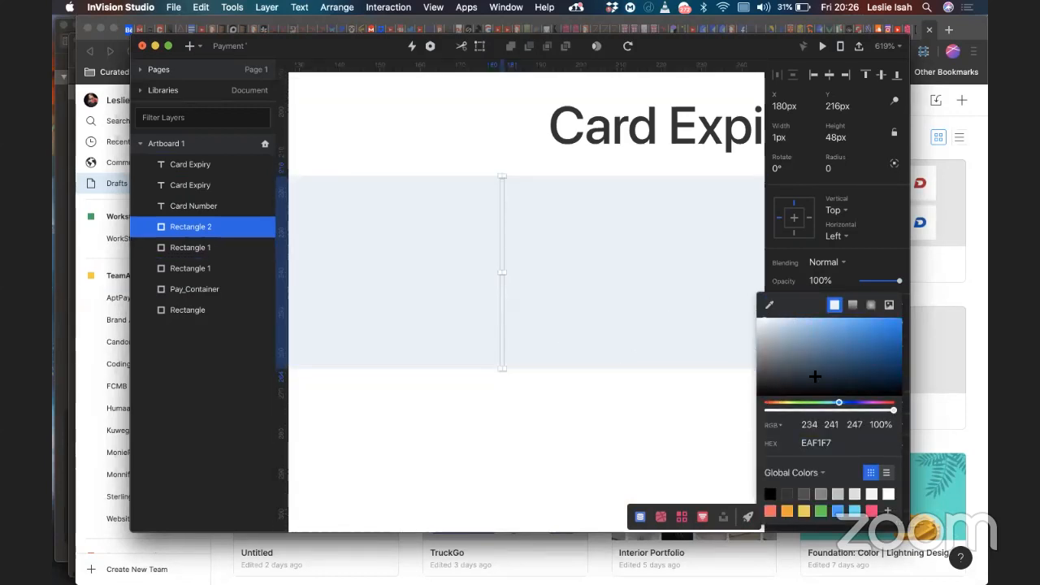
click(771, 323)
mouse_move(777, 322)
mouse_down()
mouse_move(788, 334)
mouse_move(772, 334)
mouse_up()
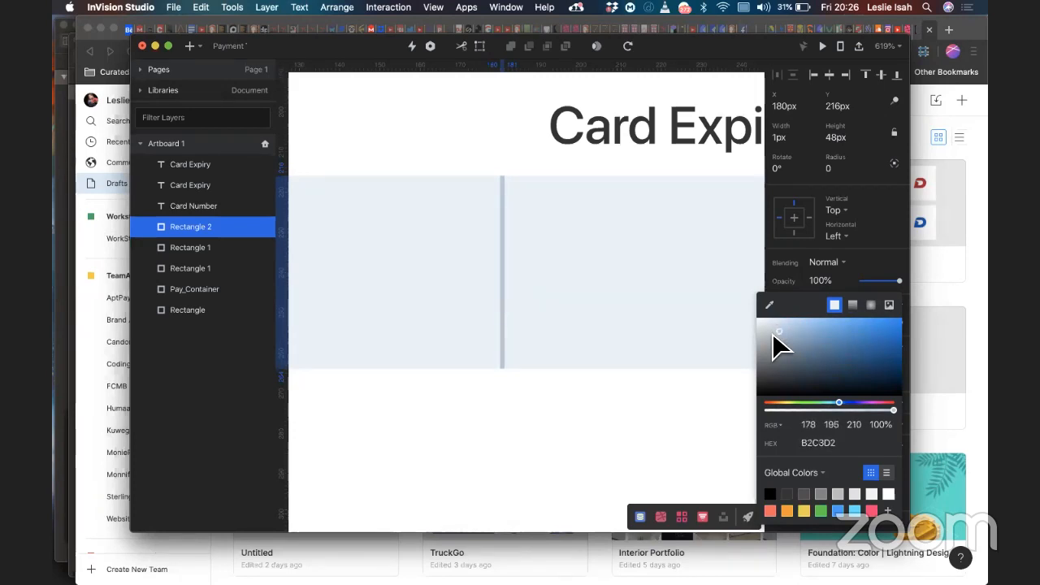
Step: Try lowering the fill opacity of the white card, Pay_Container, to 77%
click(579, 404)
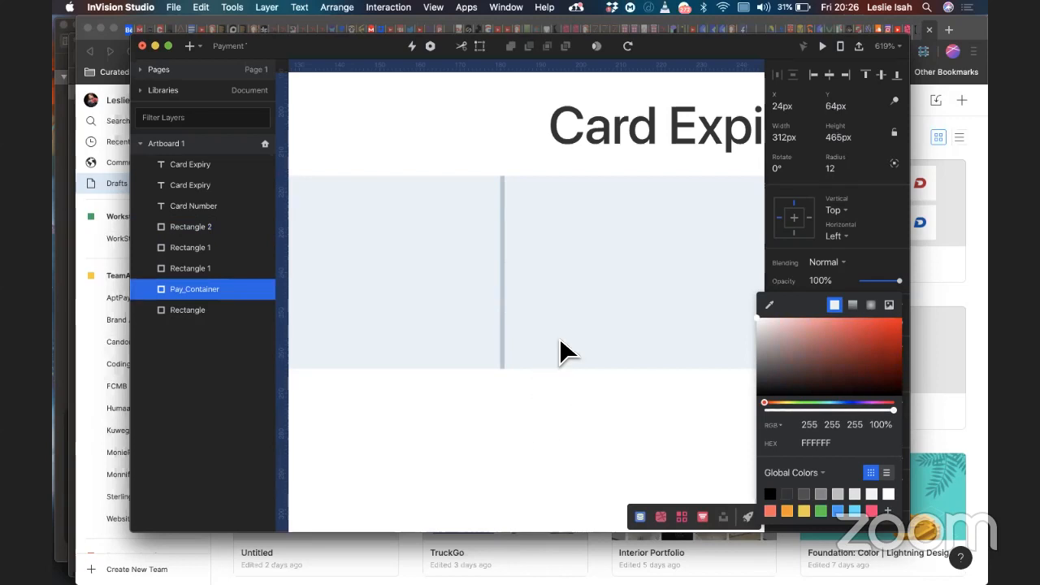
scroll(577, 386, down, 5)
scroll(578, 375, down, 5)
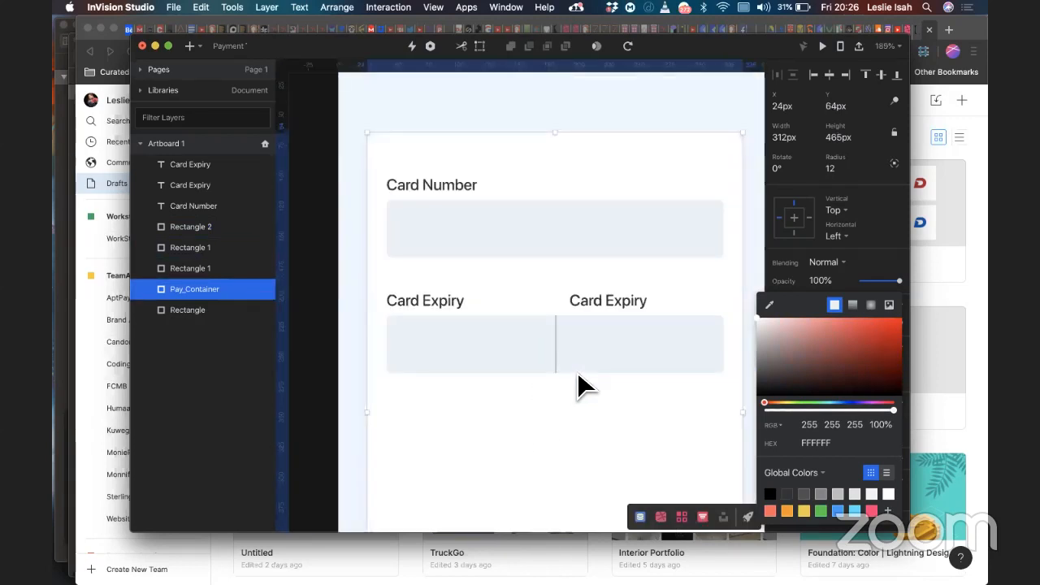
scroll(578, 375, down, 1)
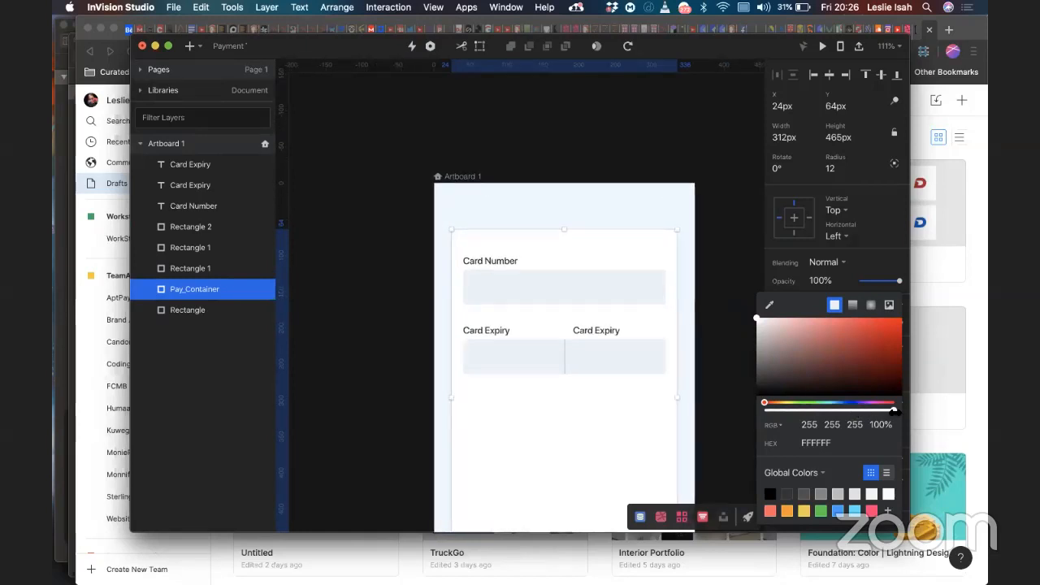
click(894, 411)
drag(892, 411, 859, 413)
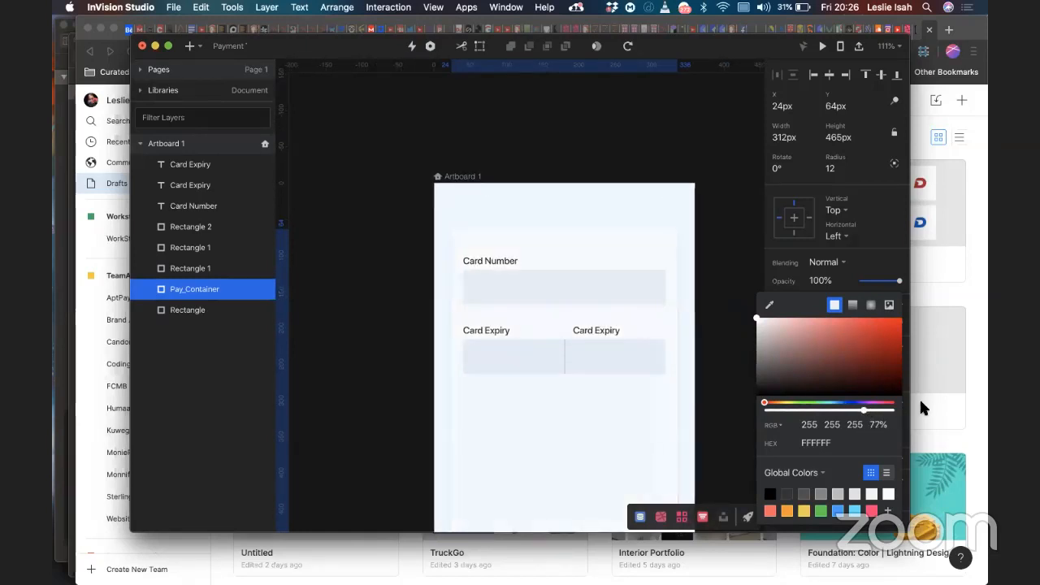
Step: Lower the fill opacity of the vertical divider in the card expiry row to 54%
click(567, 358)
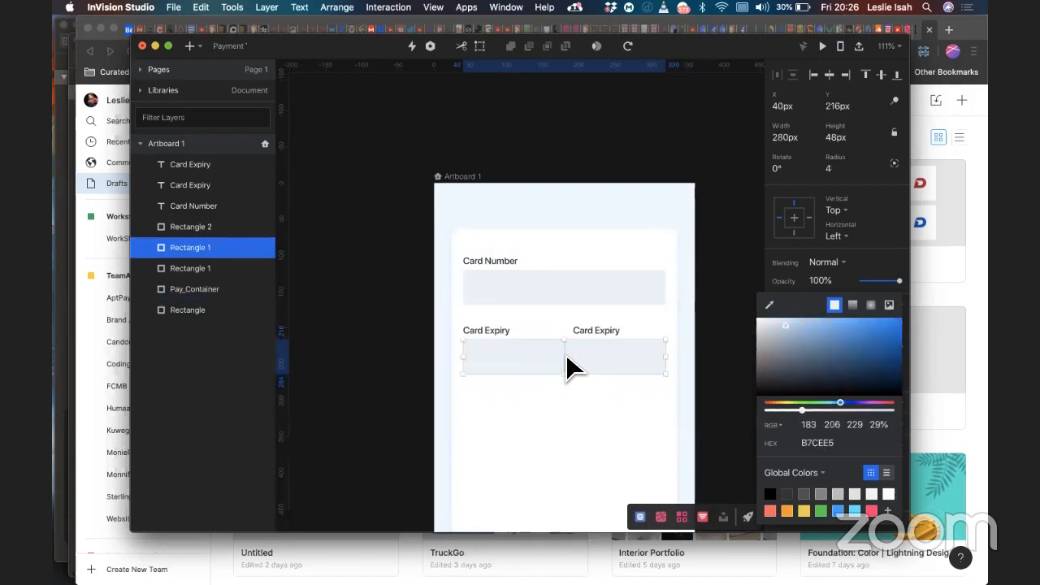
click(566, 358)
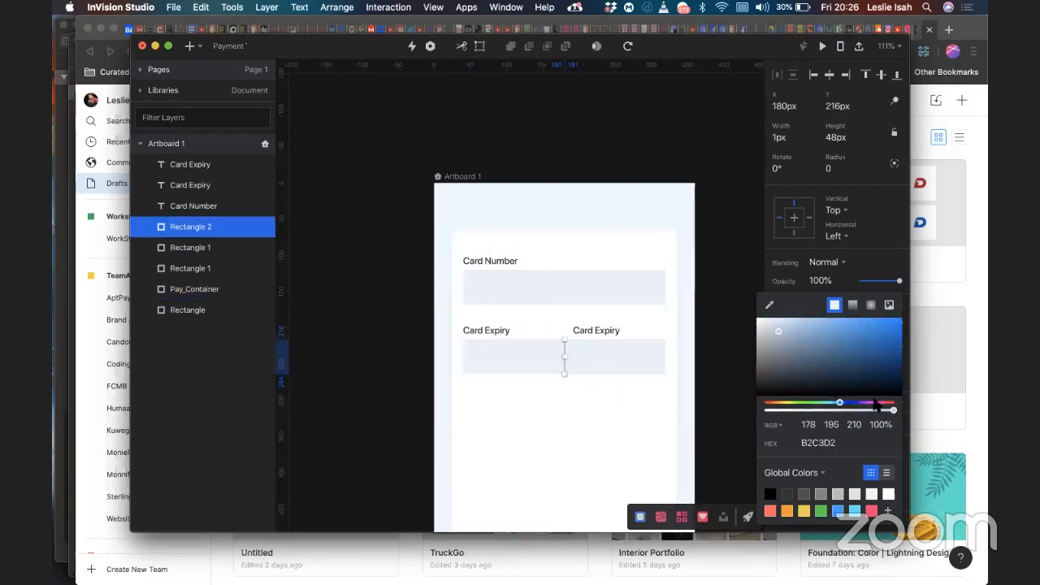
drag(888, 411, 813, 411)
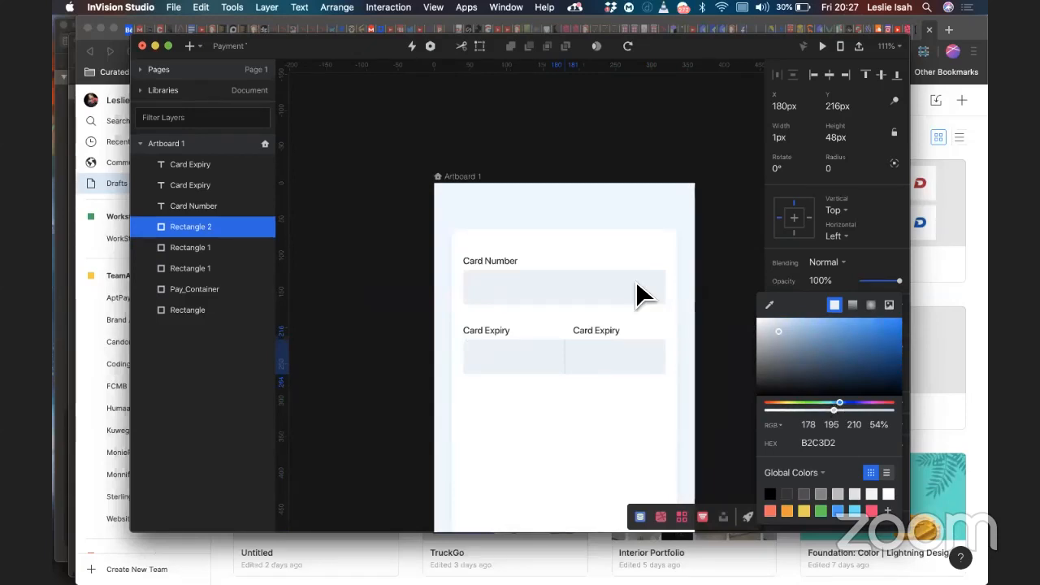
Step: Duplicate Artboard 1 and place the copy beside the original at X 390 px, Y 0 px
click(458, 177)
scroll(457, 180, right, 2)
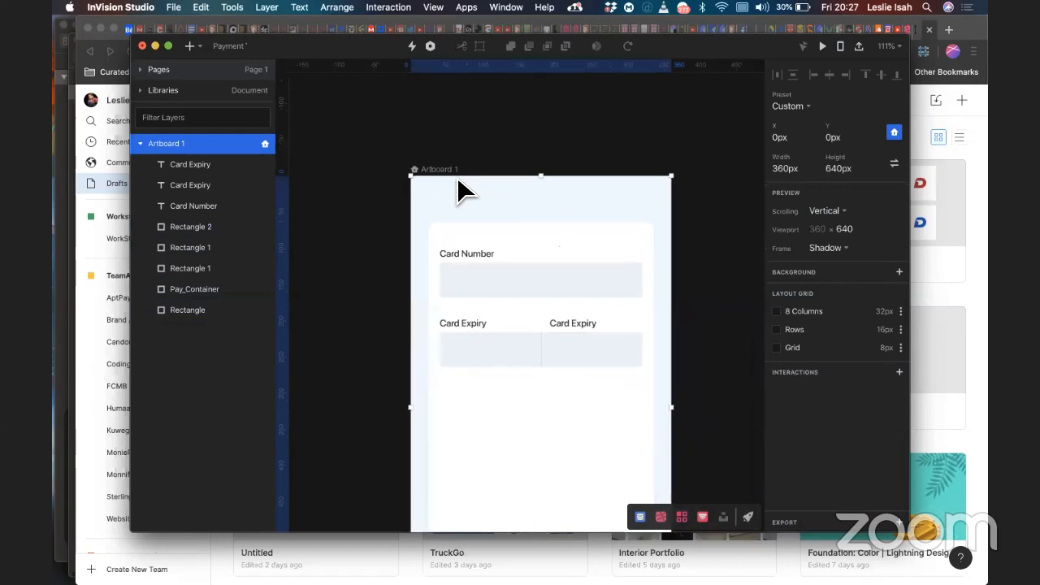
scroll(457, 178, right, 3)
drag(355, 148, 635, 171)
scroll(635, 171, right, 4)
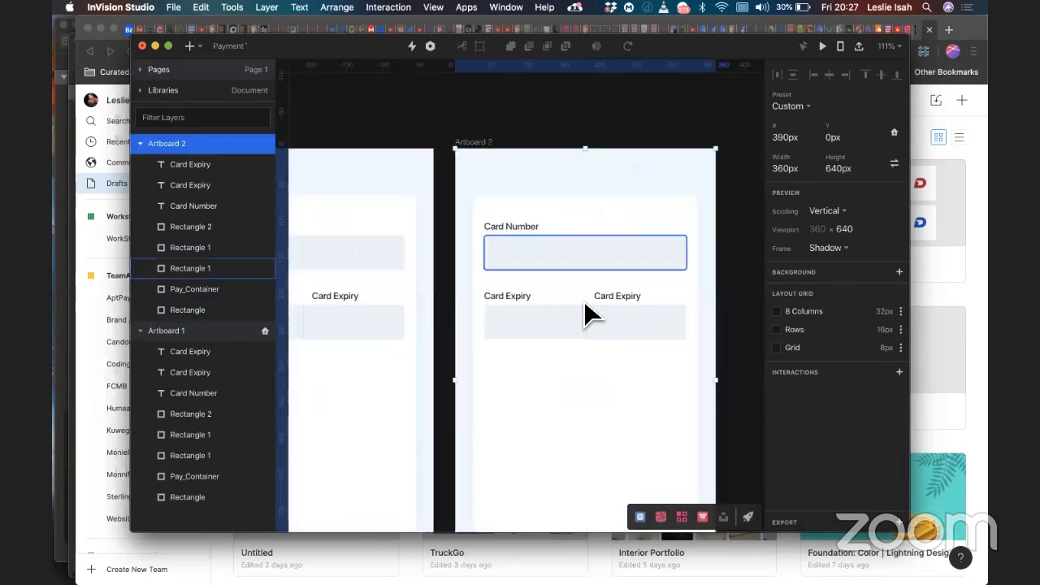
Step: On Artboard 2, narrow the lower input field to 127 px and duplicate it under the second Card Expiry label at X 192 px
click(597, 327)
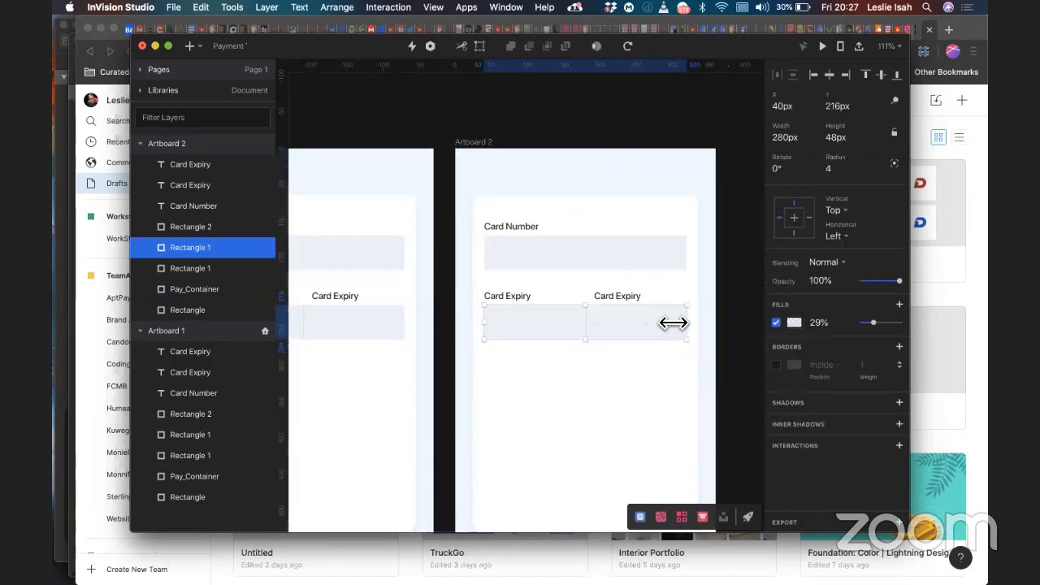
drag(673, 323, 576, 324)
drag(512, 333, 612, 325)
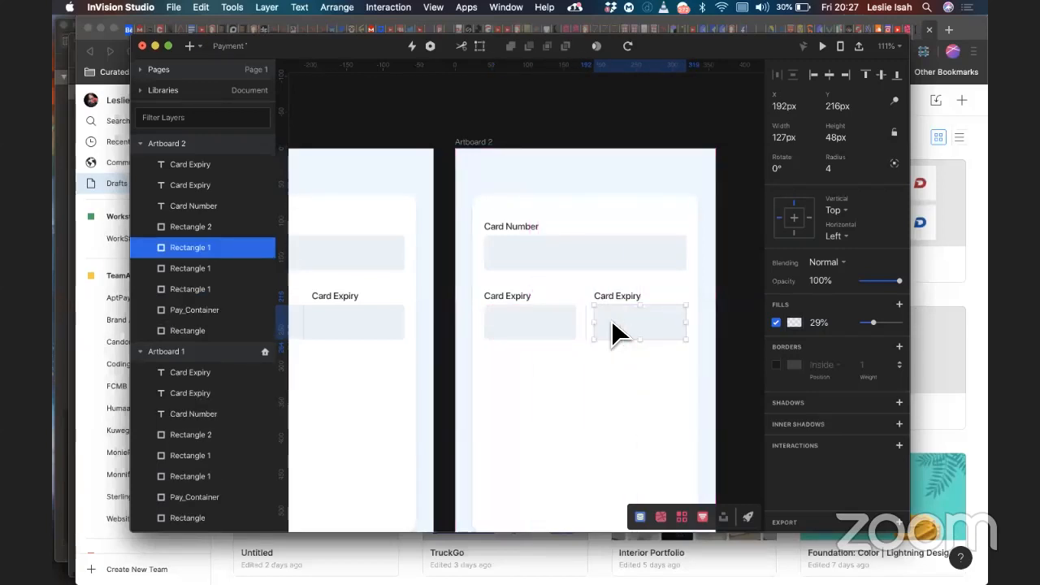
scroll(611, 321, up, 6)
click(504, 314)
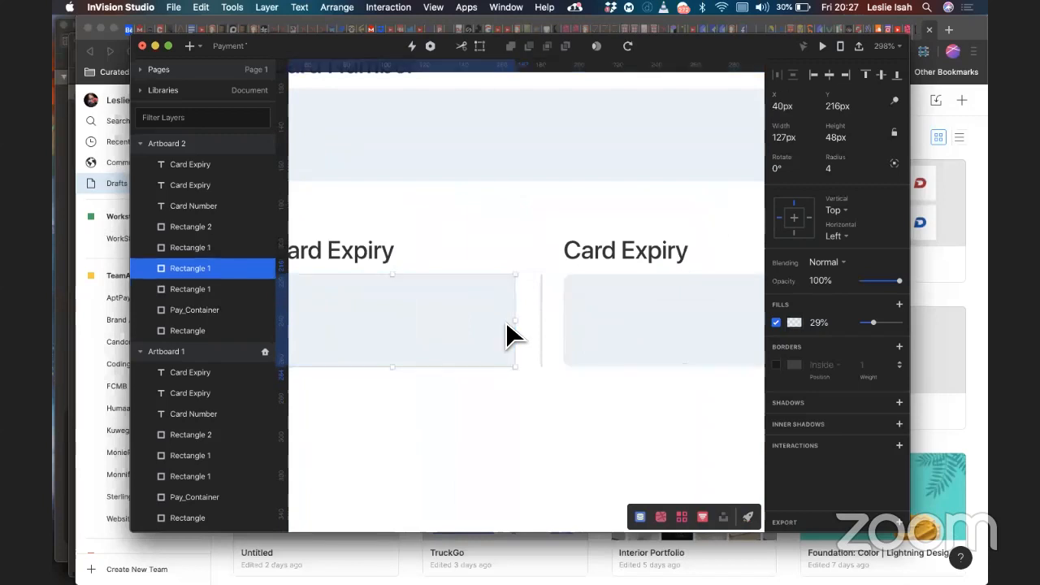
Step: Show the 8-column layout on Artboard 2
scroll(510, 170, down, 5)
scroll(510, 173, down, 4)
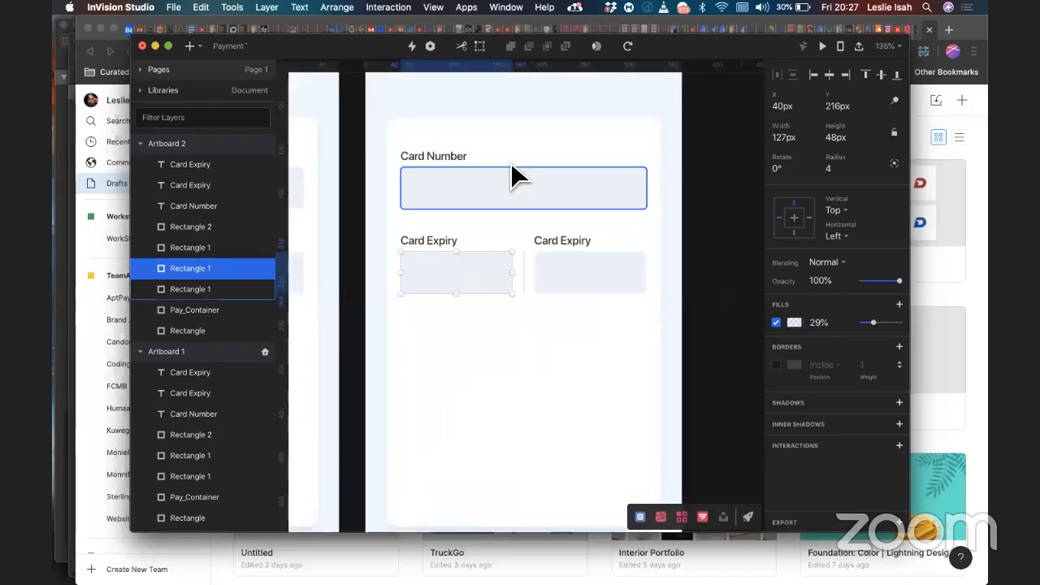
click(384, 98)
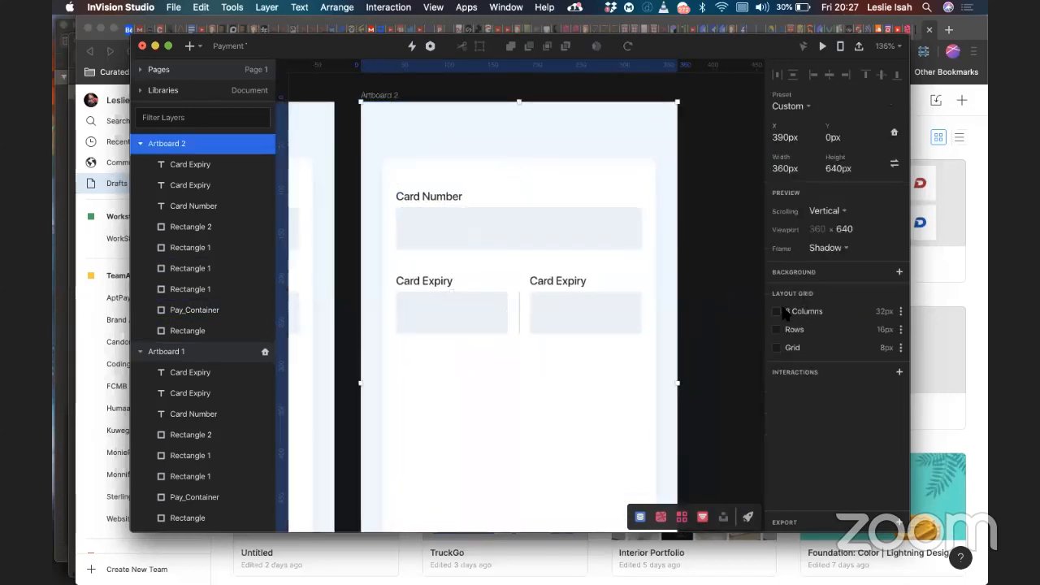
click(777, 313)
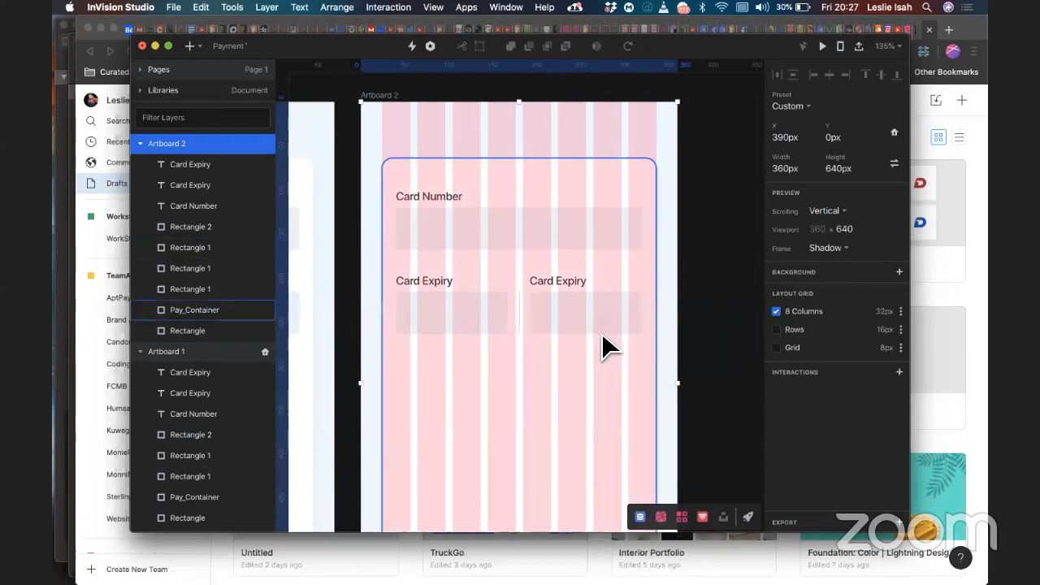
Step: Select the input rectangle under the second Card Expiry label on Artboard 2
scroll(601, 332, up, 5)
scroll(601, 332, left, 3)
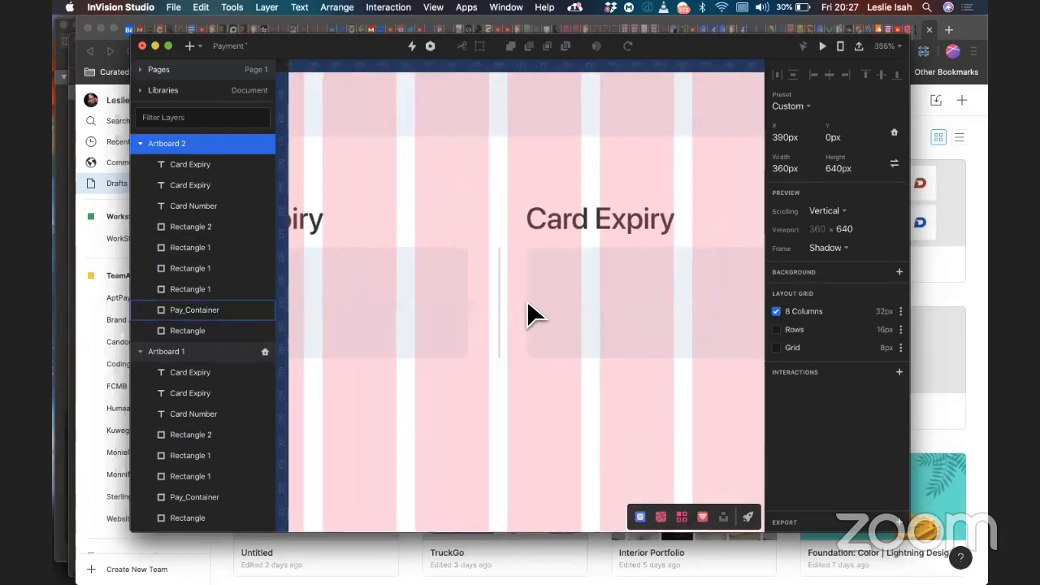
click(530, 302)
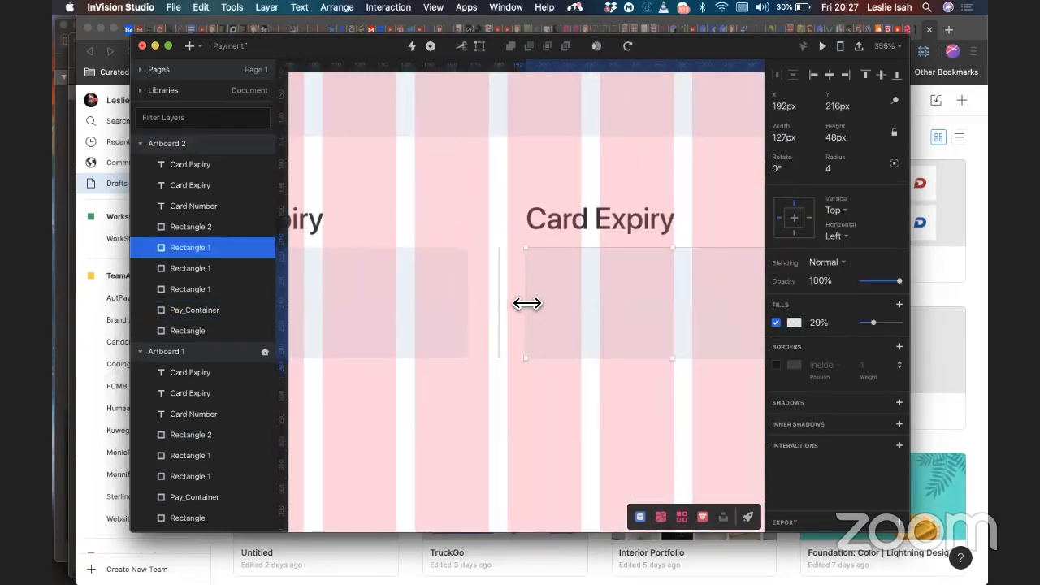
Step: Extend the second expiry field's left edge to the column at X 184 px, and delete the vertical divider between the two fields
drag(525, 302, 492, 302)
click(462, 305)
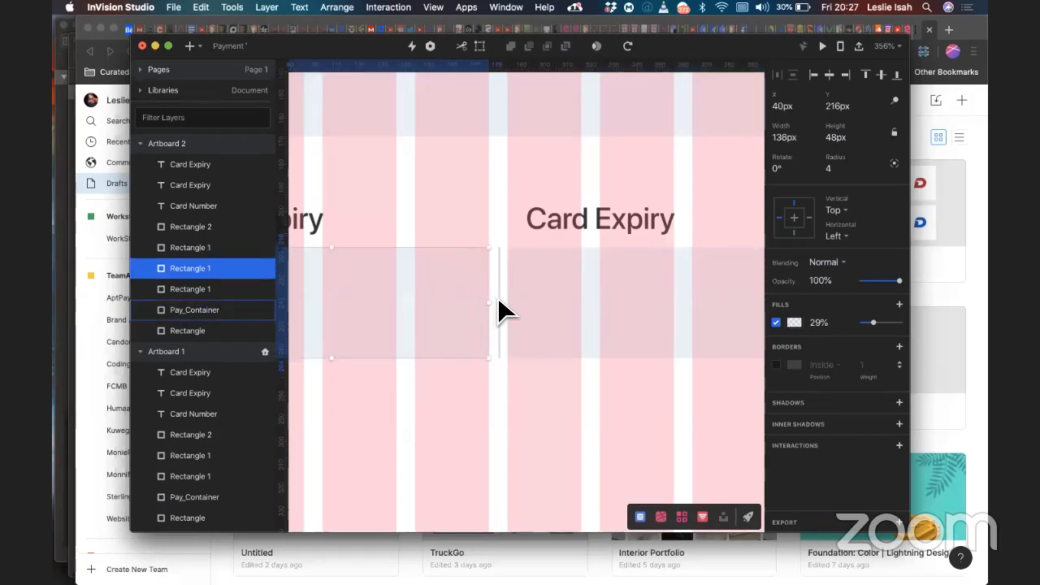
click(499, 303)
key(BackSpace)
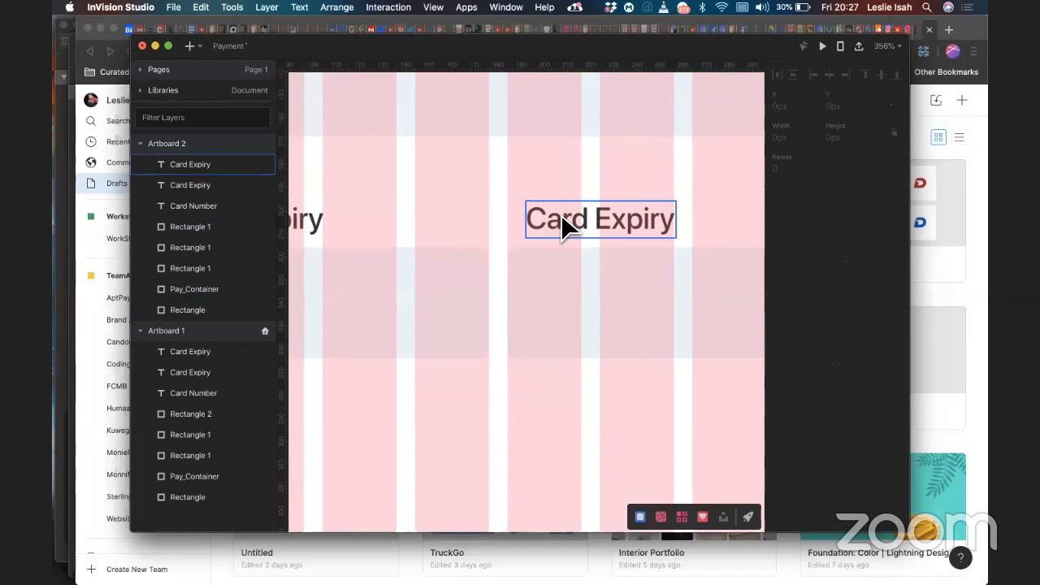
Step: Move the second Card Expiry label to X 184 px so it lines up with its field's left edge
mouse_move(564, 226)
mouse_down()
mouse_move(555, 230)
mouse_move(551, 218)
mouse_up()
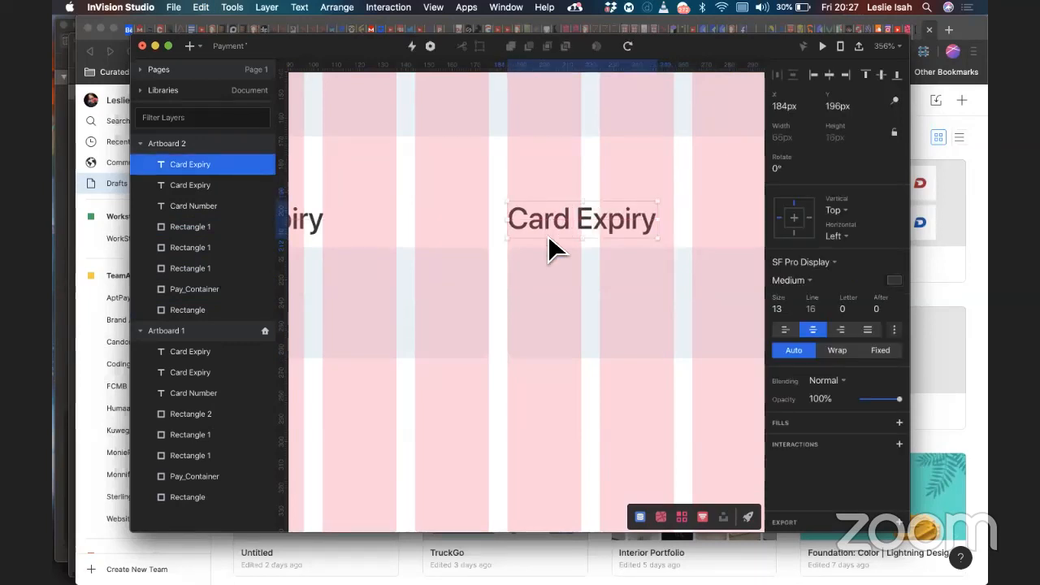
scroll(548, 236, down, 5)
scroll(550, 244, down, 2)
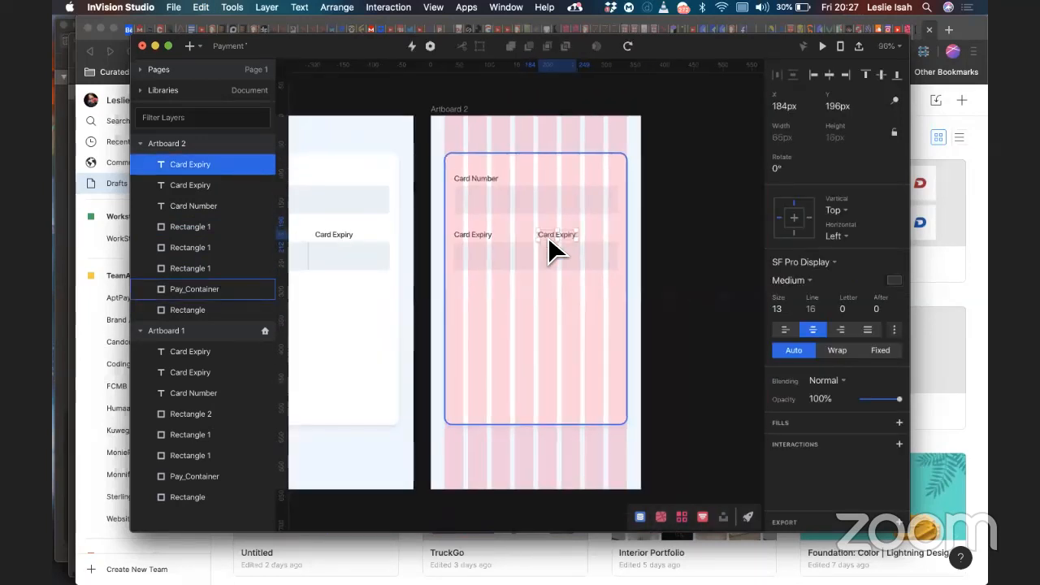
Step: Hide the 8-column layout grid on Artboard 2 and view both artboards at 100%
click(448, 109)
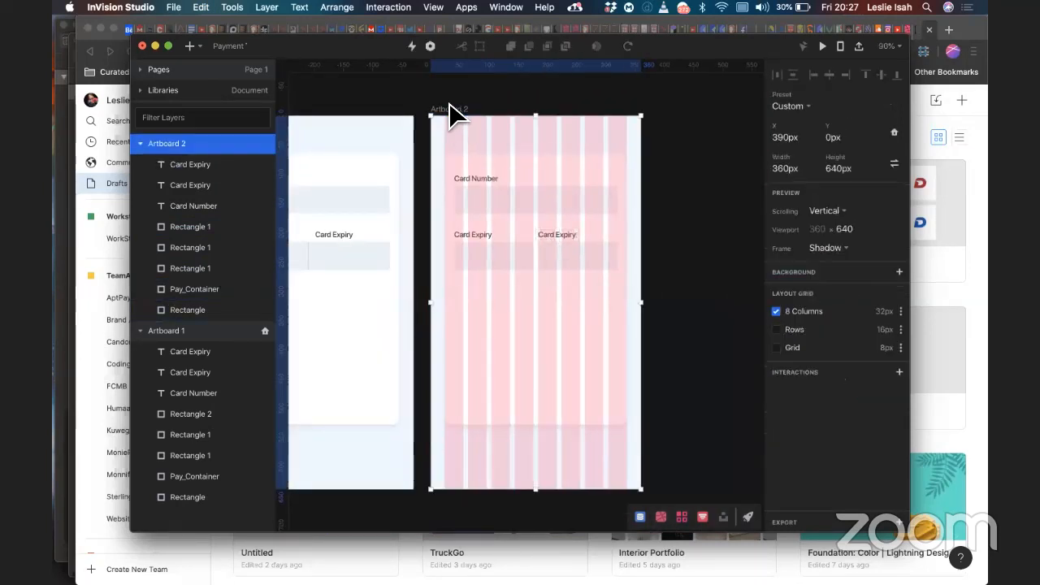
click(775, 311)
click(658, 285)
scroll(659, 276, left, 3)
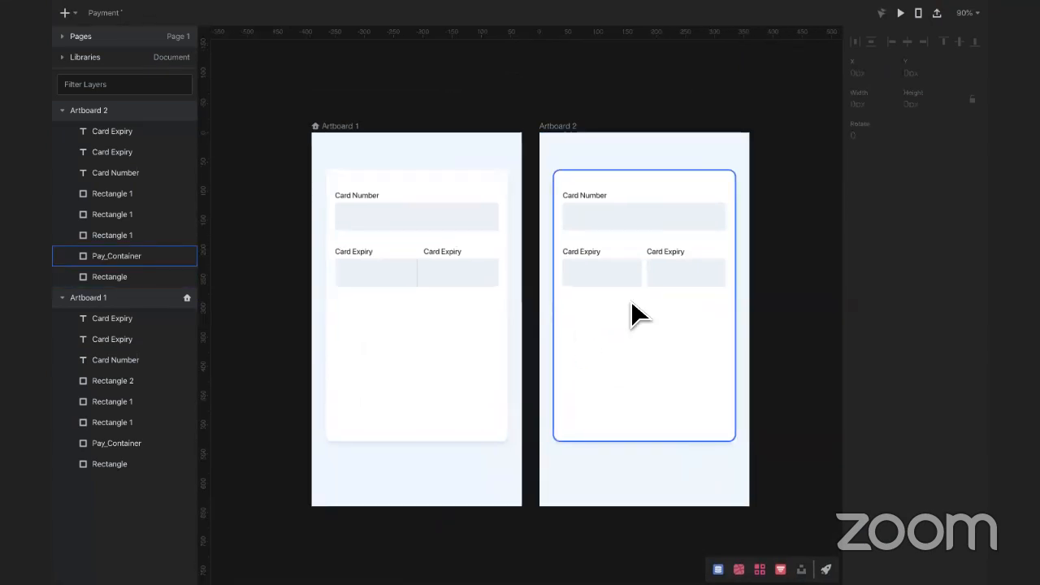
key(super+0)
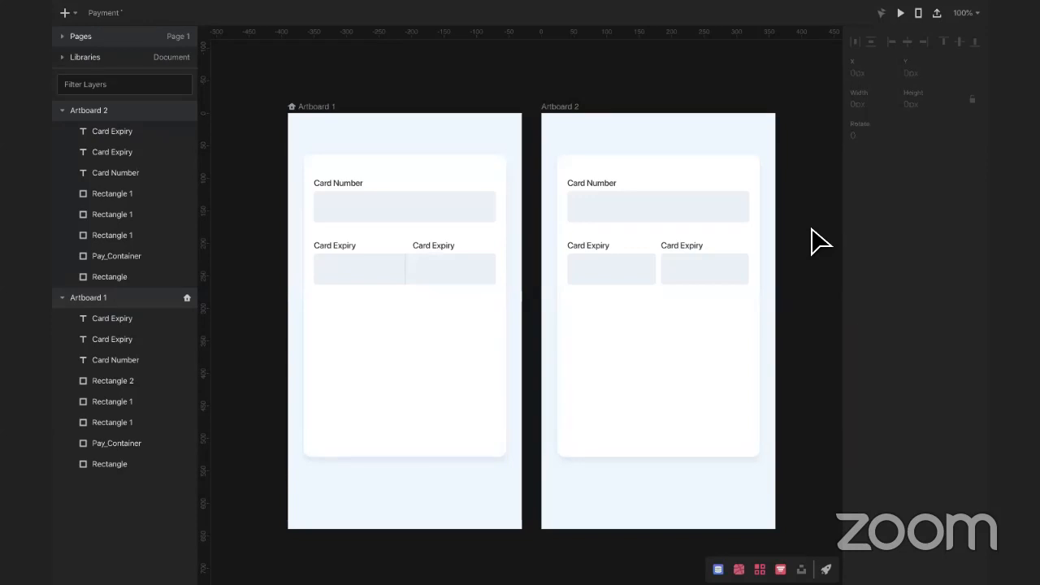
scroll(819, 240, right, 4)
click(533, 248)
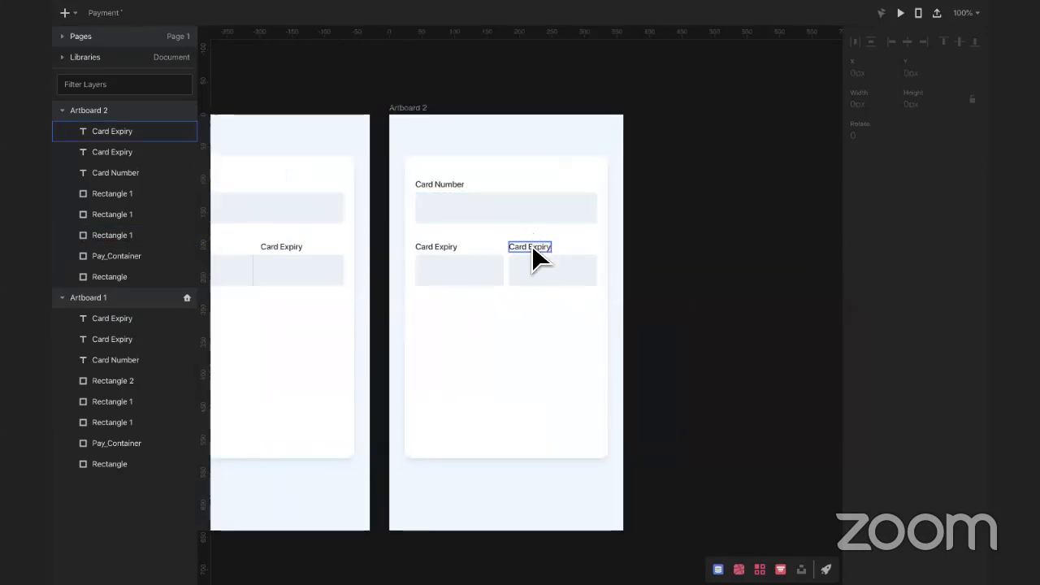
scroll(533, 252, up, 5)
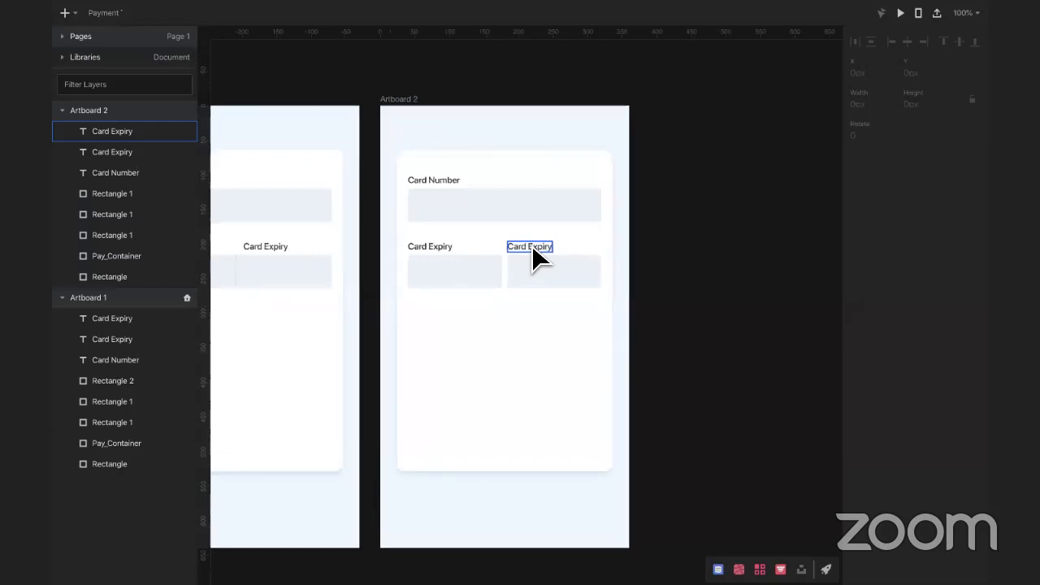
click(363, 245)
shift+click(543, 244)
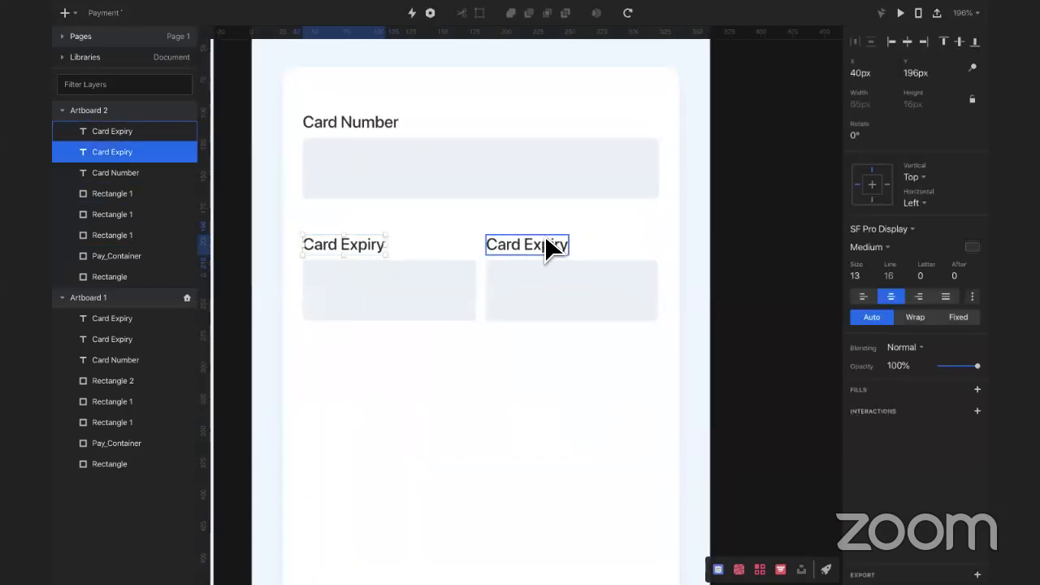
click(510, 297)
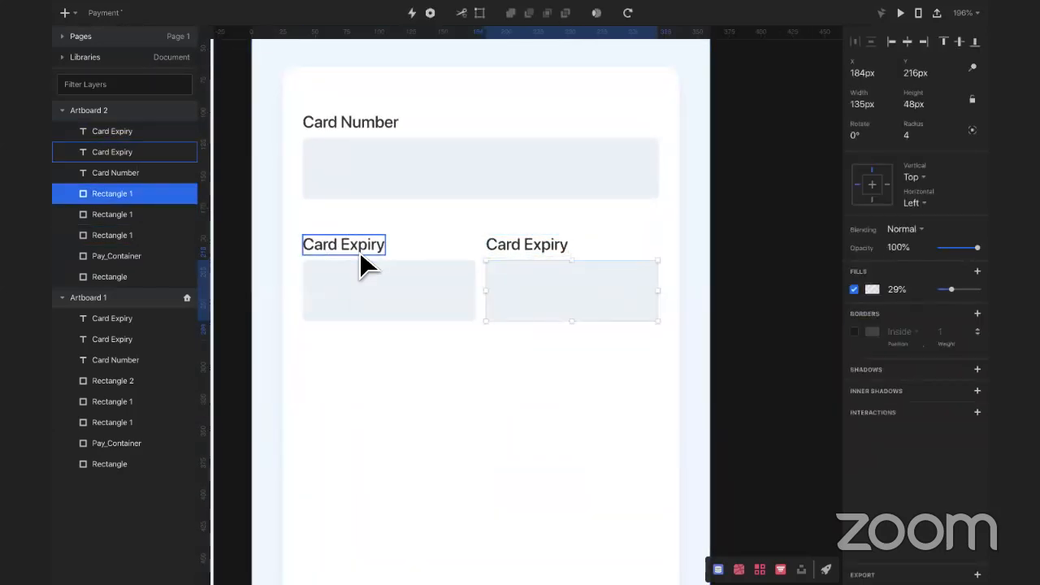
click(488, 186)
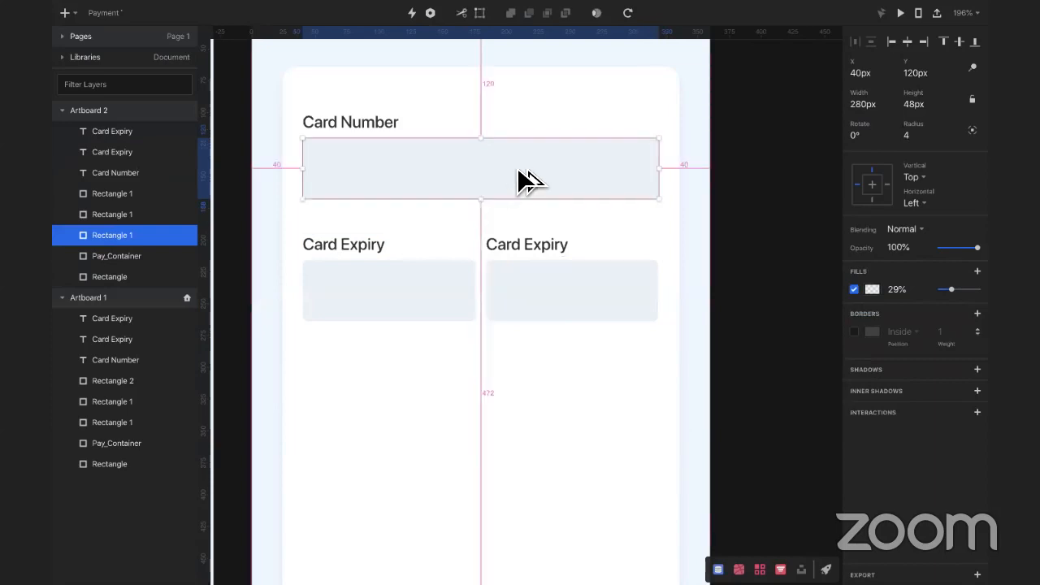
drag(517, 167, 515, 382)
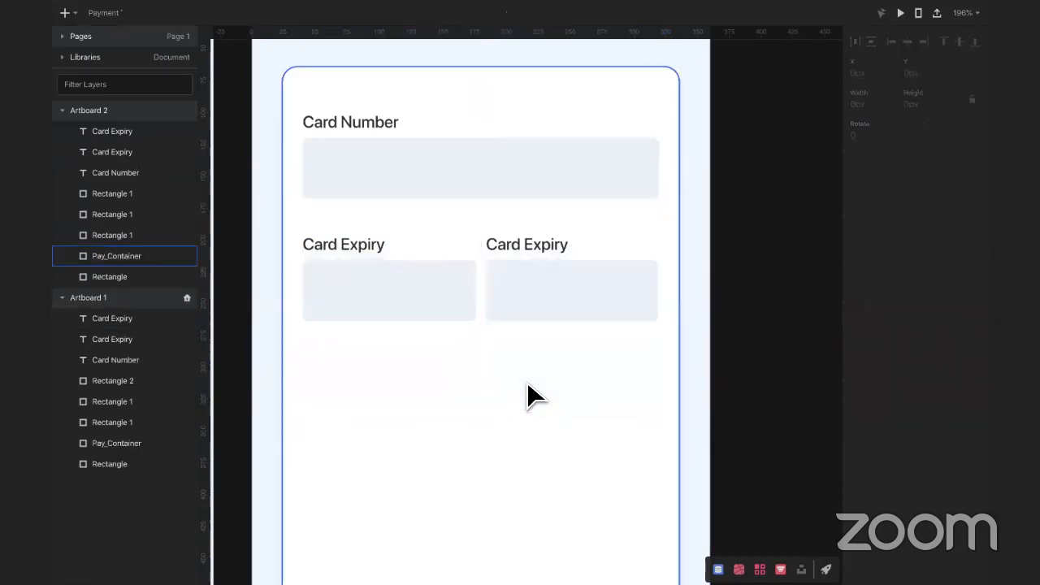
Step: Duplicate the Card Number label together with its field and place the copy below the expiry row
click(340, 123)
shift+click(356, 166)
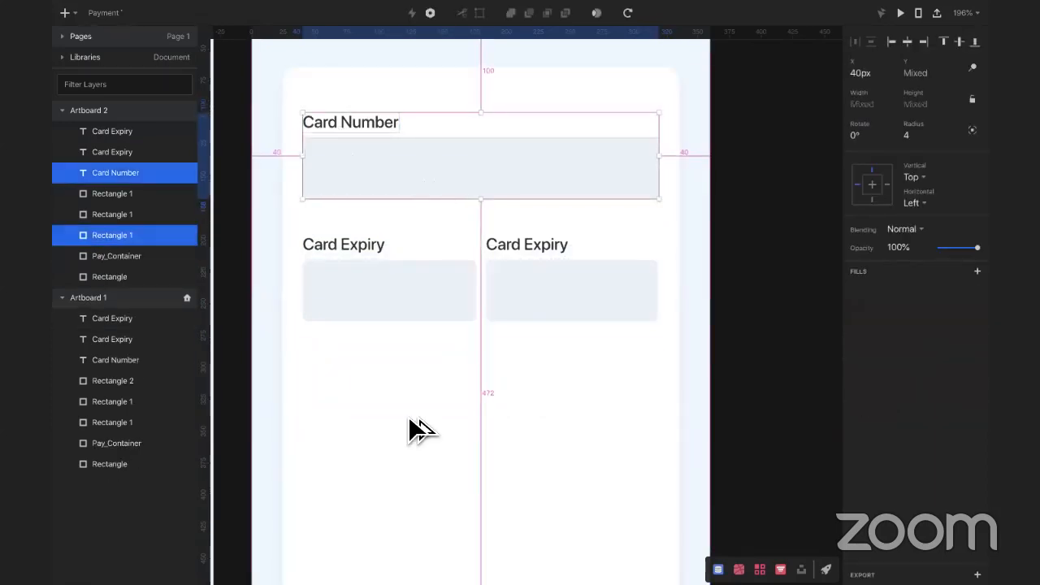
drag(410, 168, 409, 429)
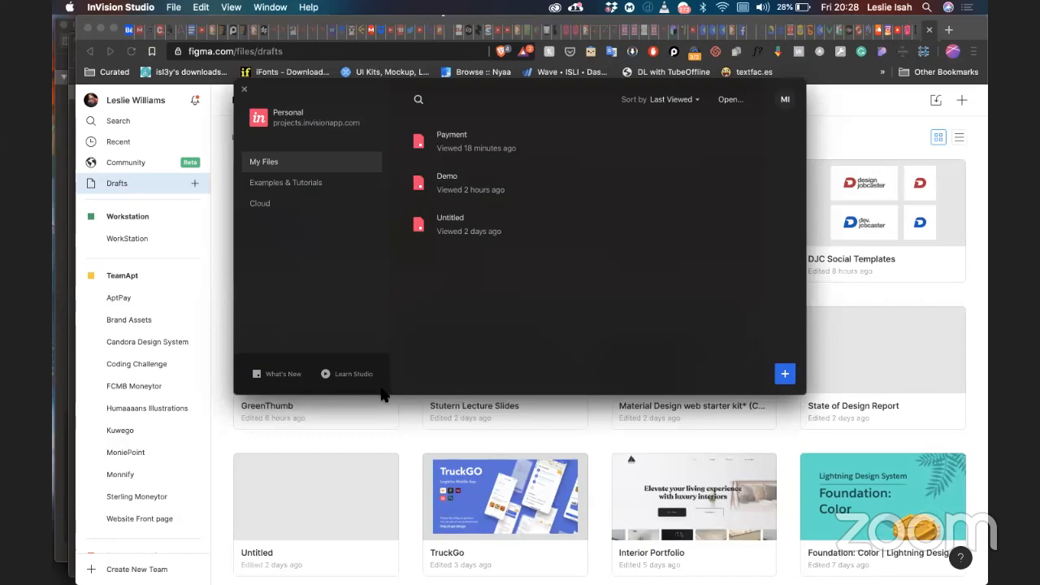
key(ctrl+Right)
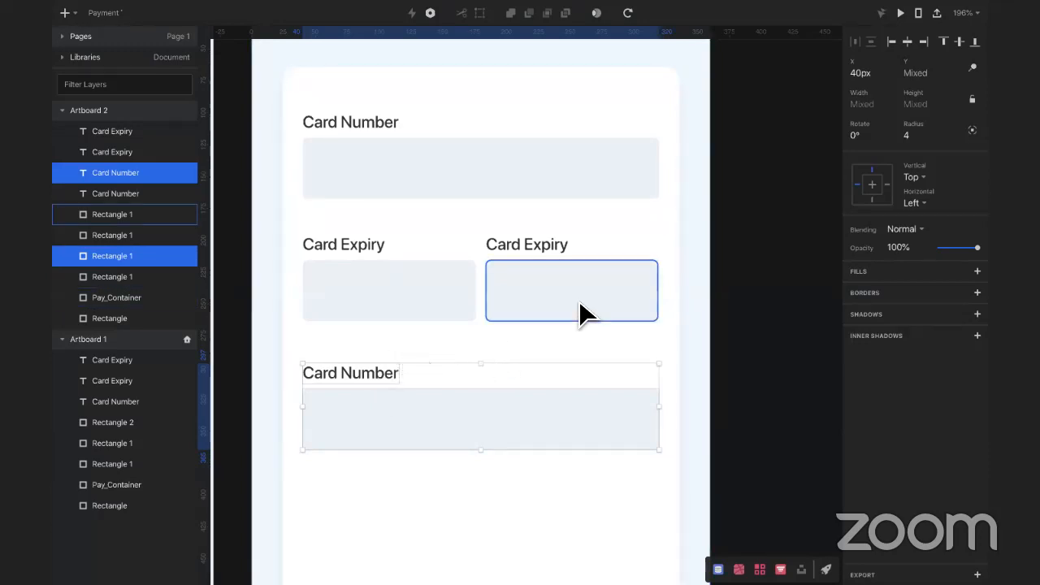
Step: Show the 8-column, row and grid overlays on Artboard 2
scroll(578, 301, down, 3)
scroll(578, 302, down, 5)
click(459, 161)
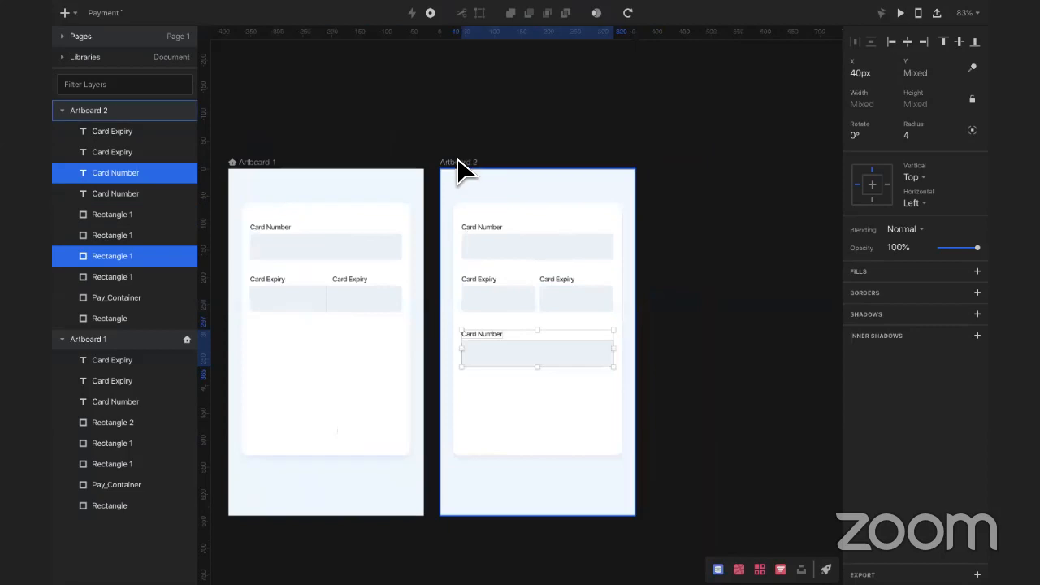
click(855, 279)
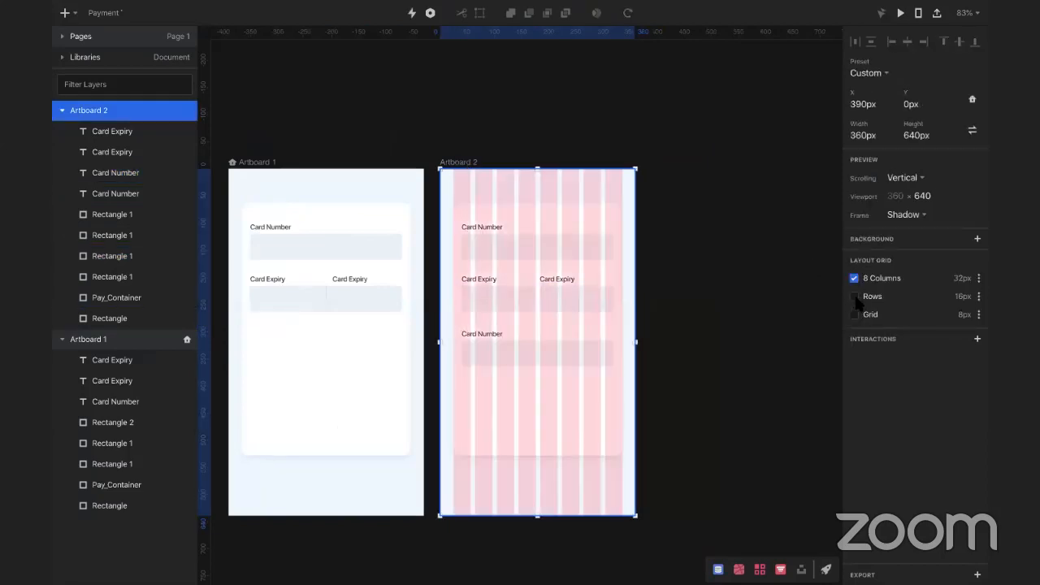
click(854, 315)
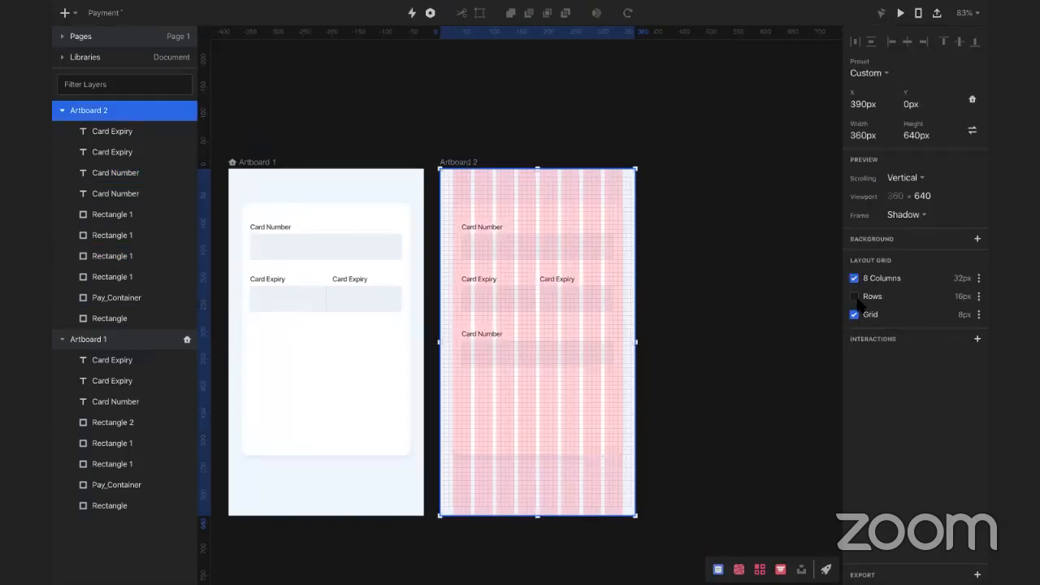
click(854, 315)
click(854, 296)
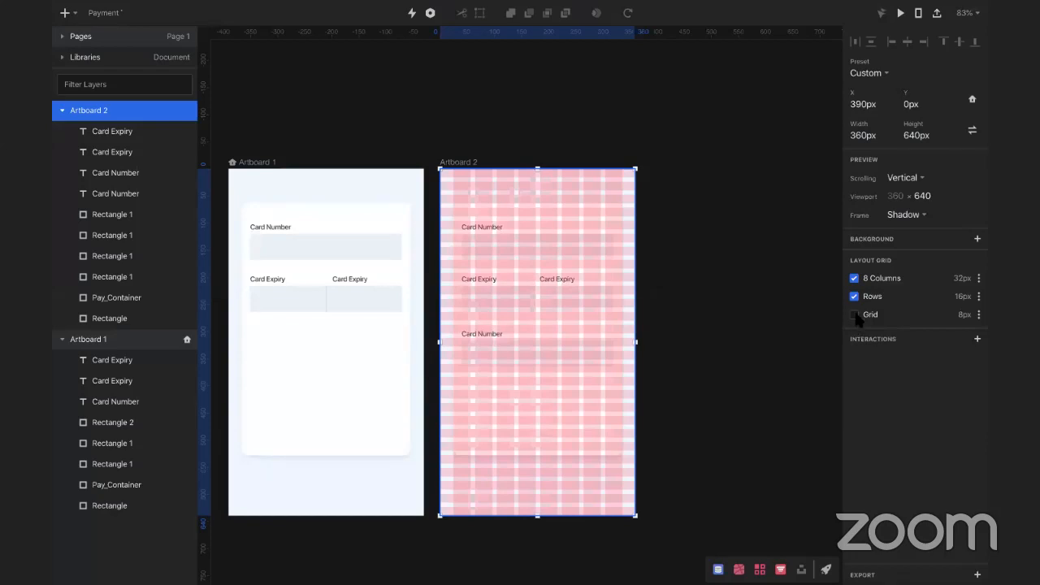
click(855, 317)
Step: Nudge the lower Card Number label and its field up to Y 292 px to match the spacing between the rows above
scroll(546, 335, up, 1)
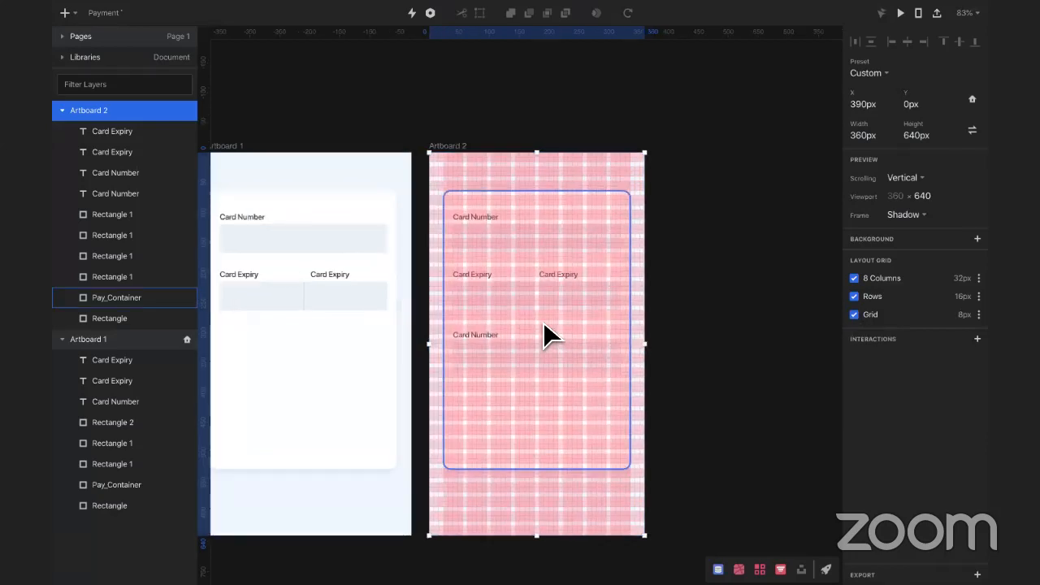
scroll(429, 335, up, 5)
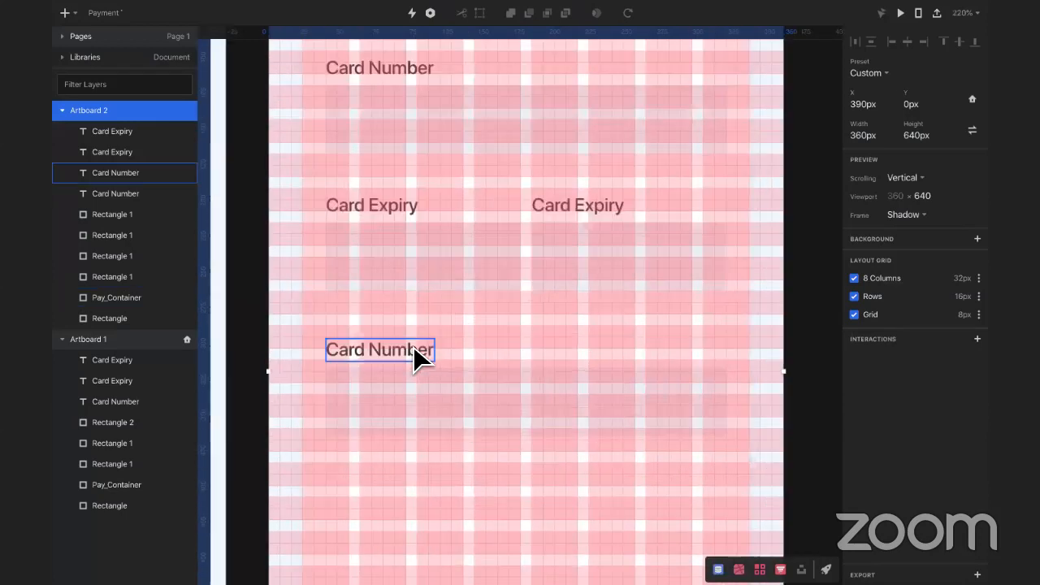
click(418, 348)
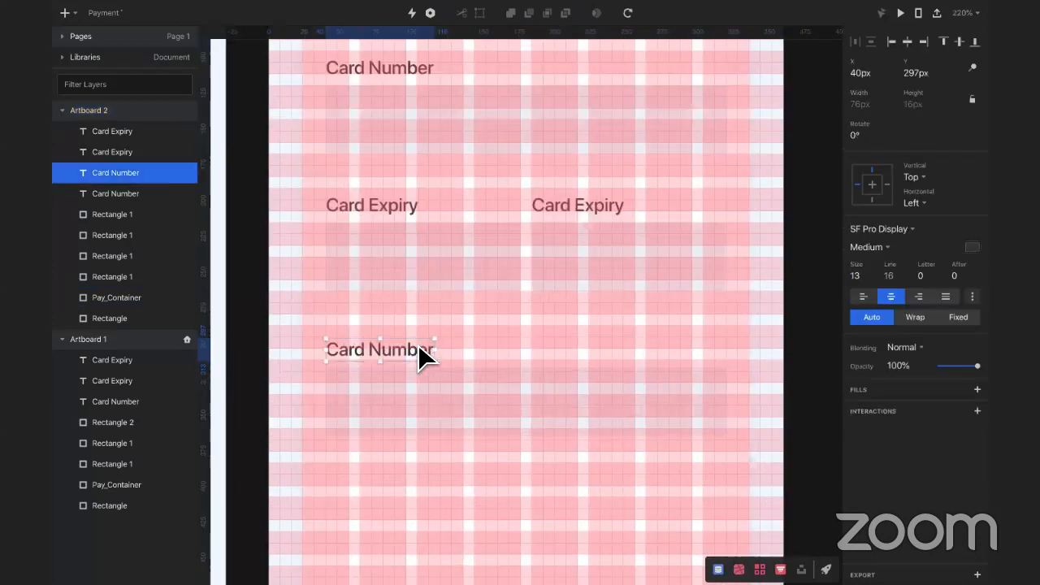
click(401, 208)
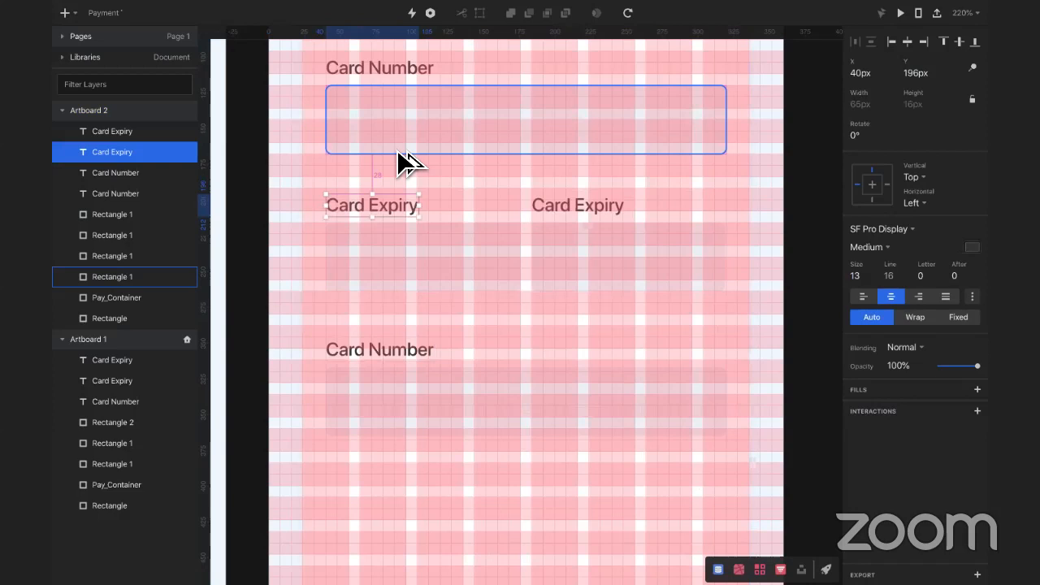
click(383, 351)
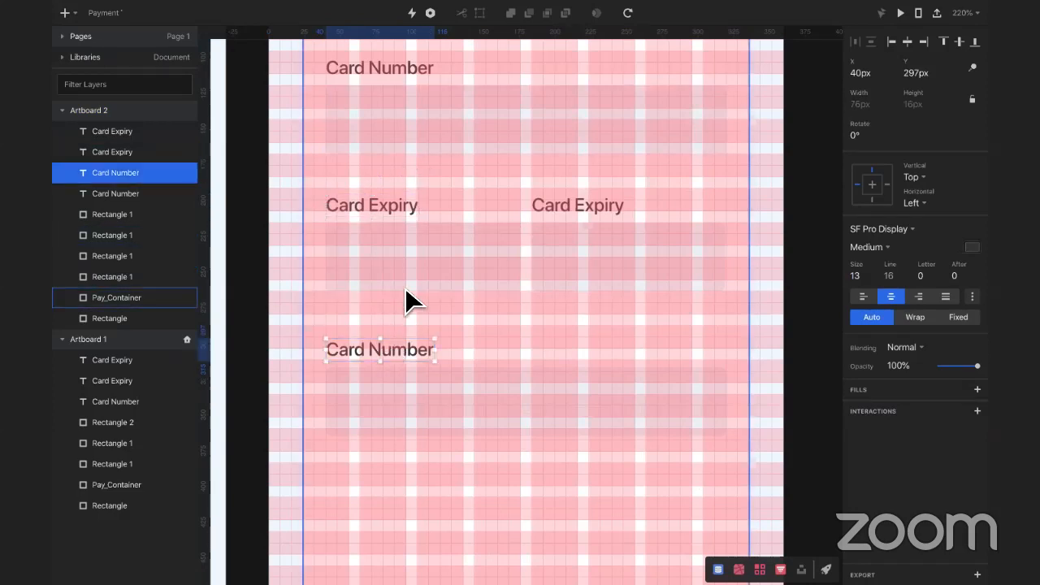
shift+click(406, 366)
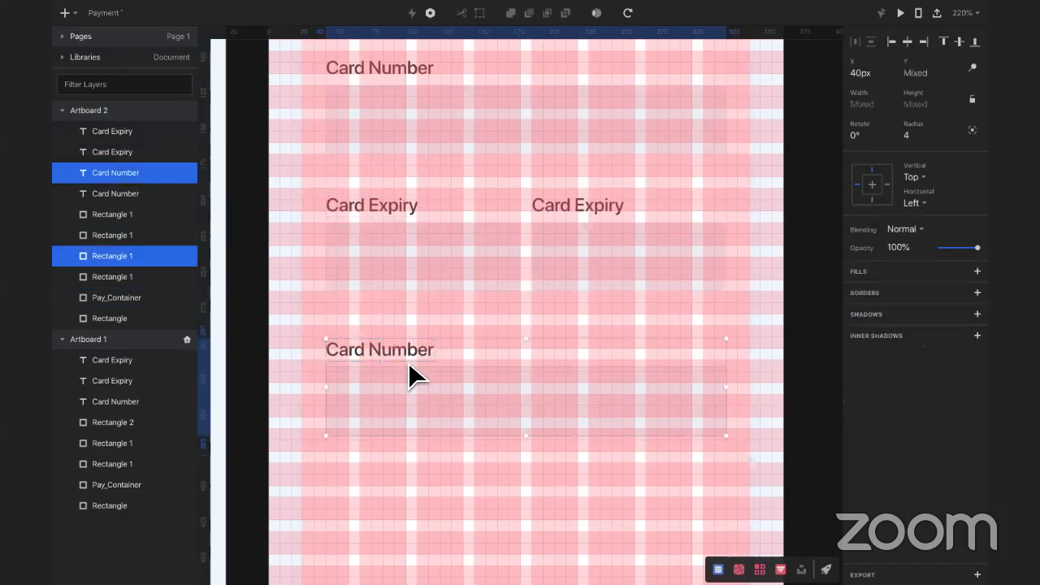
key(Up)
key(Up)
key(Up)
key(Up)
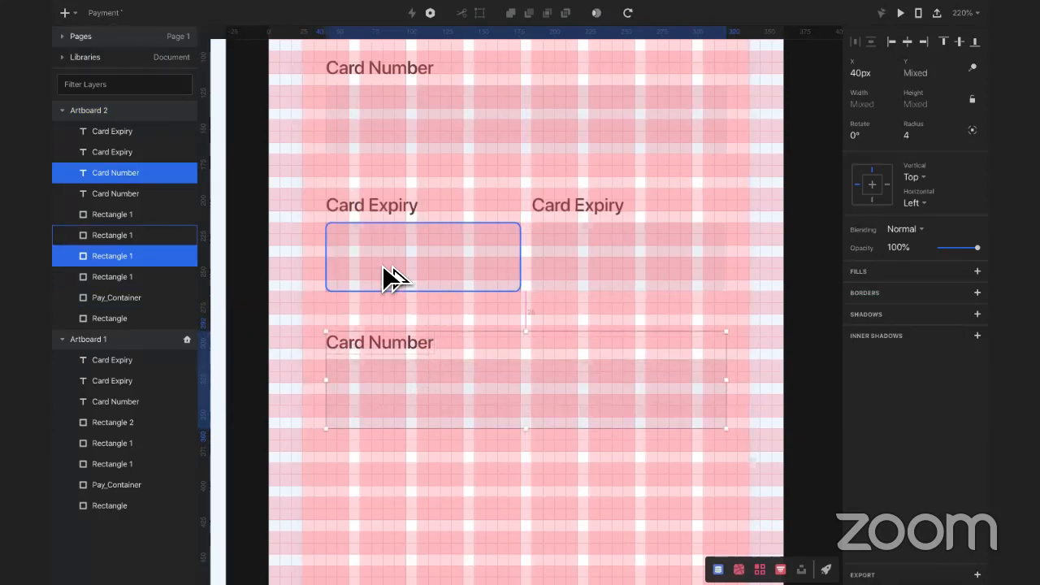
click(787, 375)
Step: Turn off the column, row and grid overlays on Artboard 2
scroll(787, 376, down, 7)
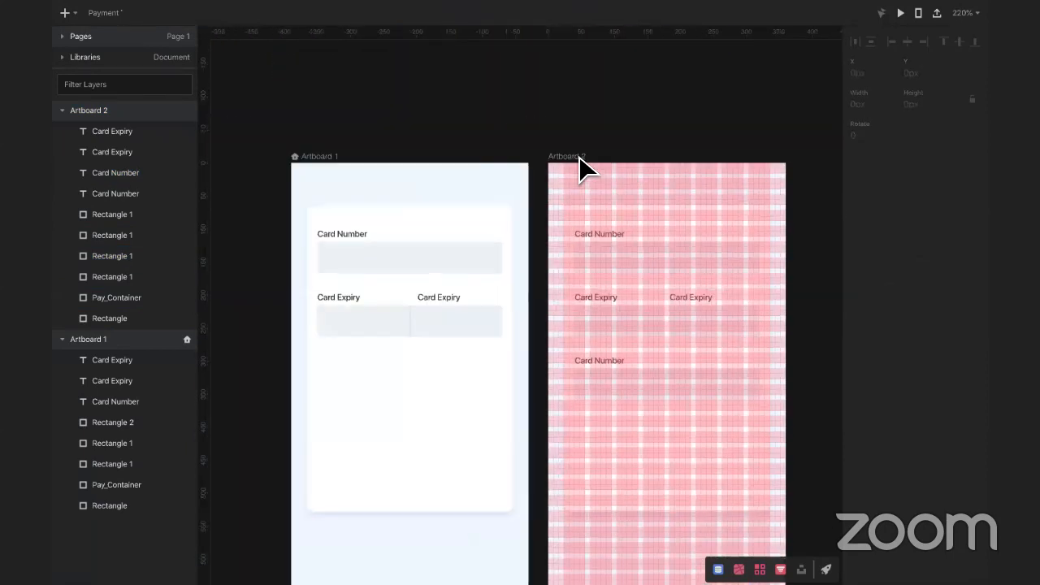
click(582, 158)
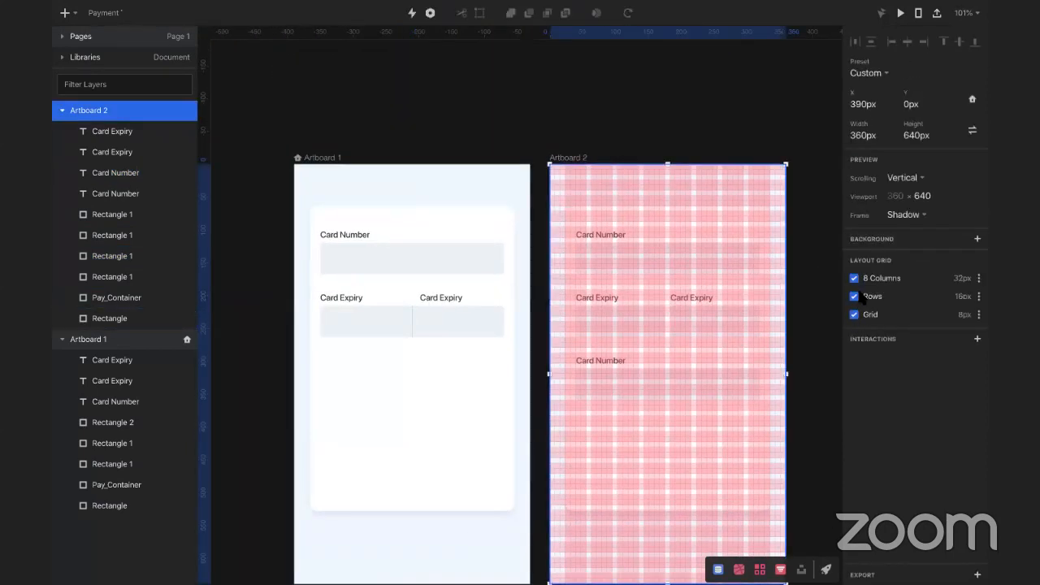
click(854, 297)
click(855, 278)
click(854, 315)
click(805, 299)
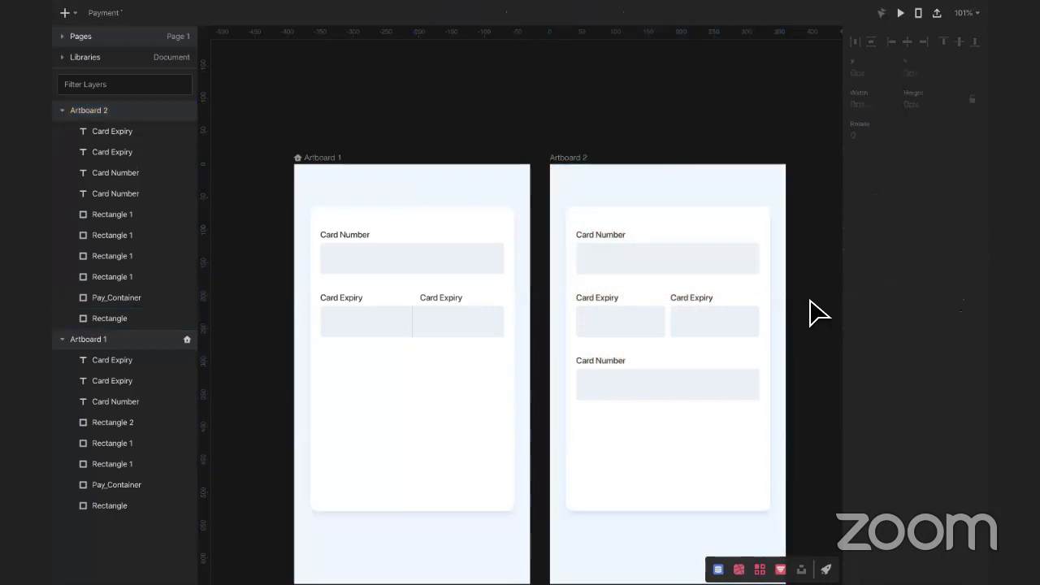
Step: Change the lower Card Number label's text to "Card PIN"
scroll(801, 299, right, 3)
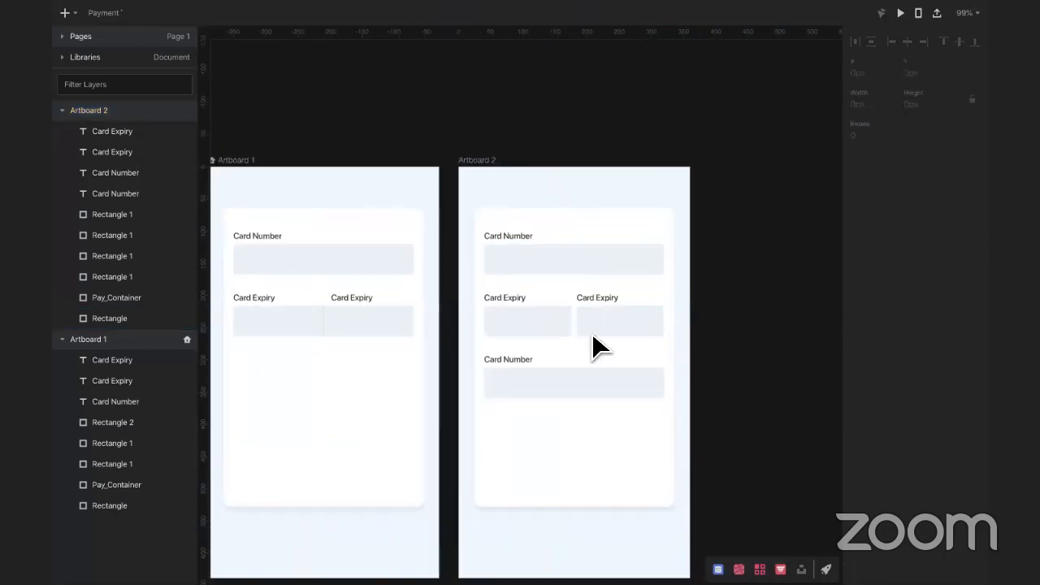
click(588, 388)
click(512, 358)
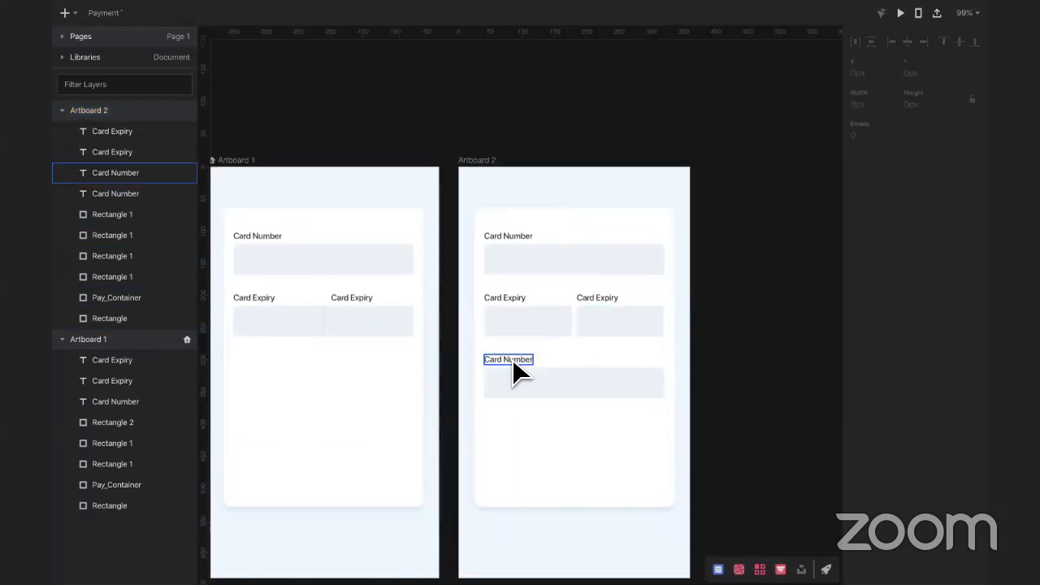
double_click(512, 358)
drag(505, 360, 552, 355)
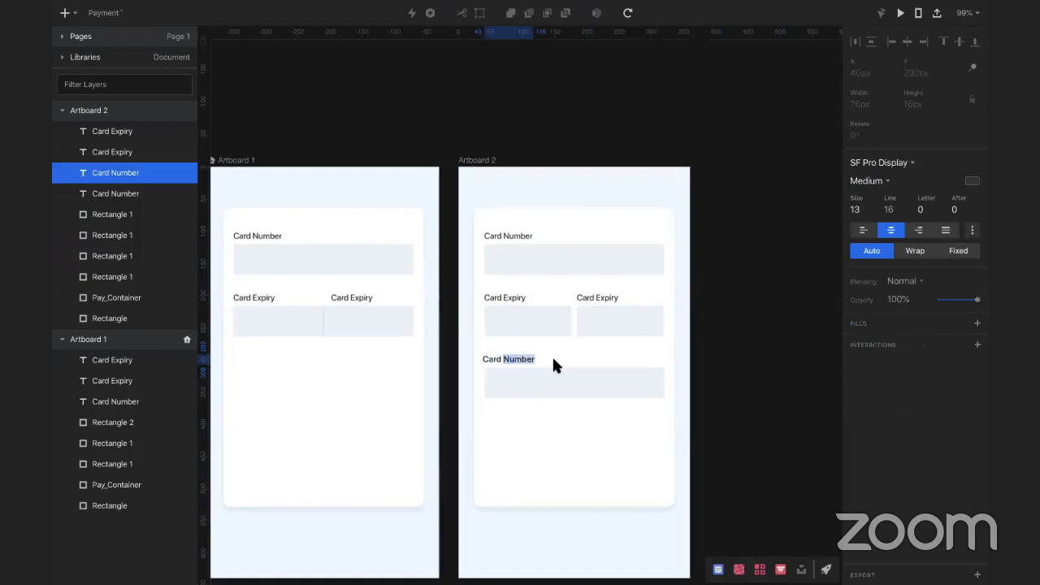
text(PIN)
key(Escape)
Step: Left-align the Card PIN label's text and align the label to the left edge of its field
click(863, 297)
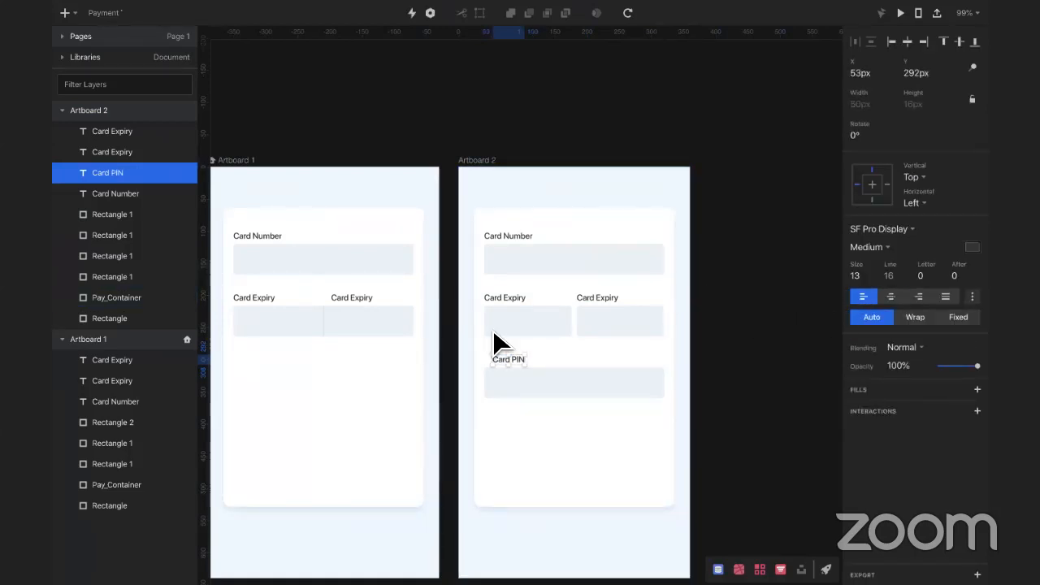
scroll(499, 347, up, 5)
shift+click(508, 398)
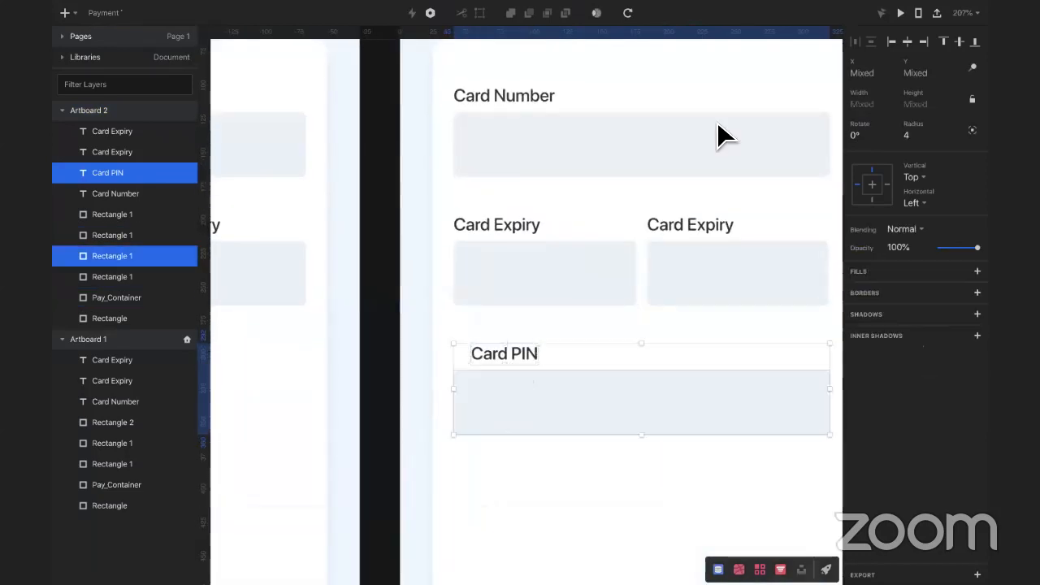
click(892, 42)
click(520, 332)
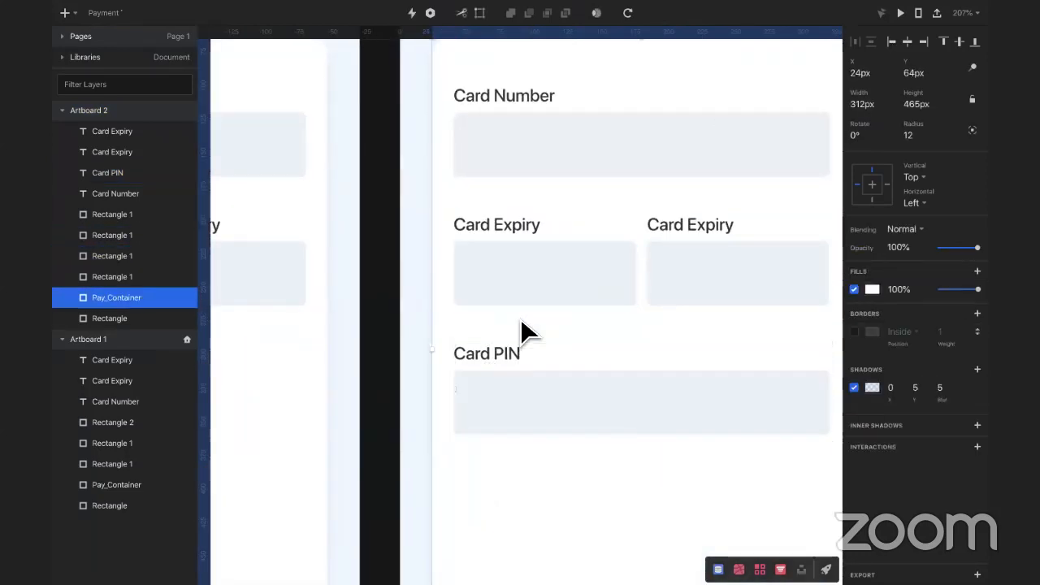
Step: Duplicate the Card PIN field below itself at Y 393 px and shorten Pay_Container to a height of 353 px
scroll(521, 332, down, 1)
scroll(521, 323, down, 4)
click(554, 352)
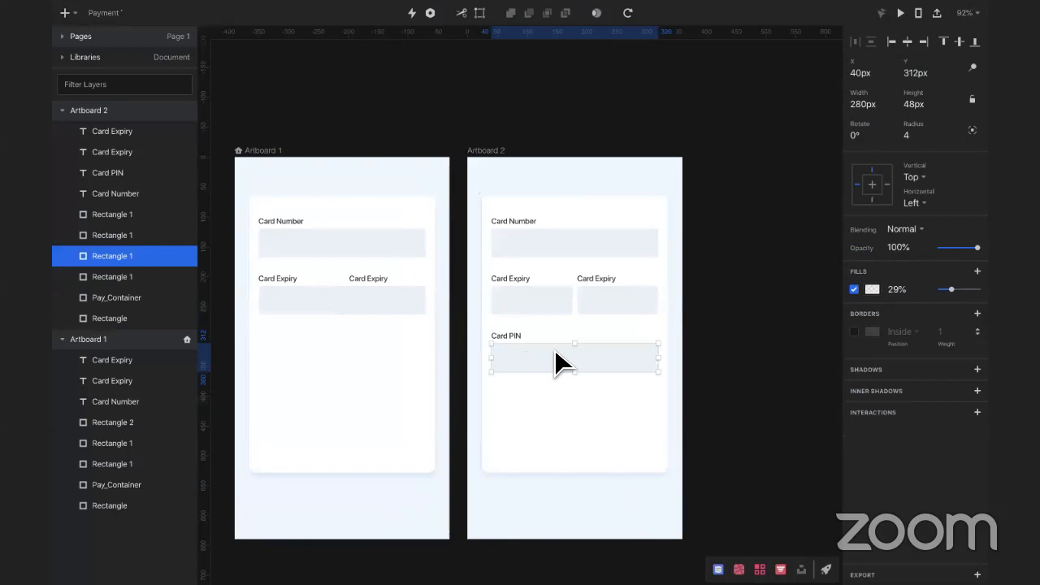
drag(555, 352, 558, 398)
click(578, 455)
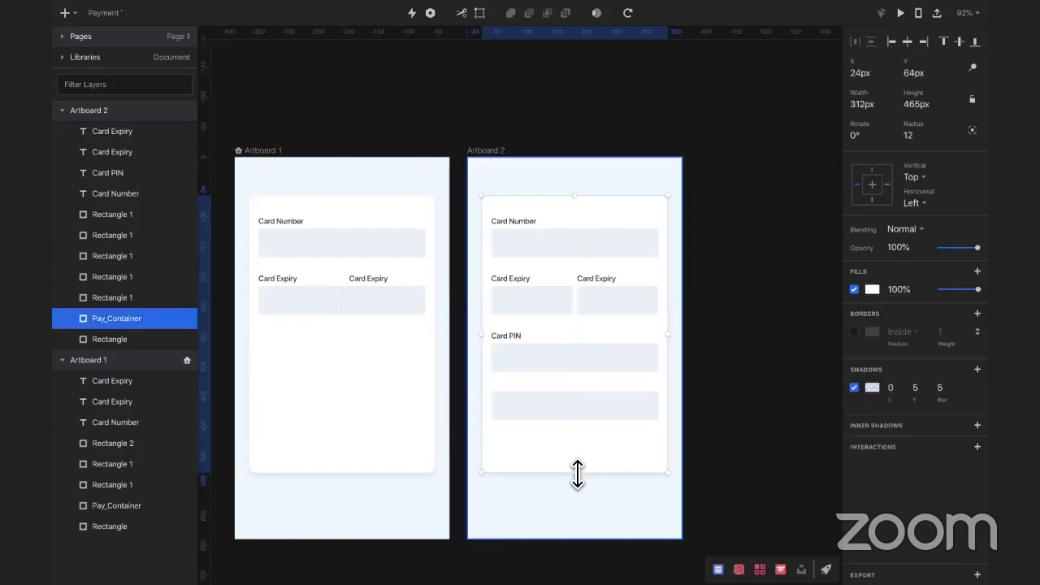
drag(576, 473, 558, 400)
Step: Give the duplicated bottom rectangle a solid green fill, 26AE39 at 100% opacity
click(560, 397)
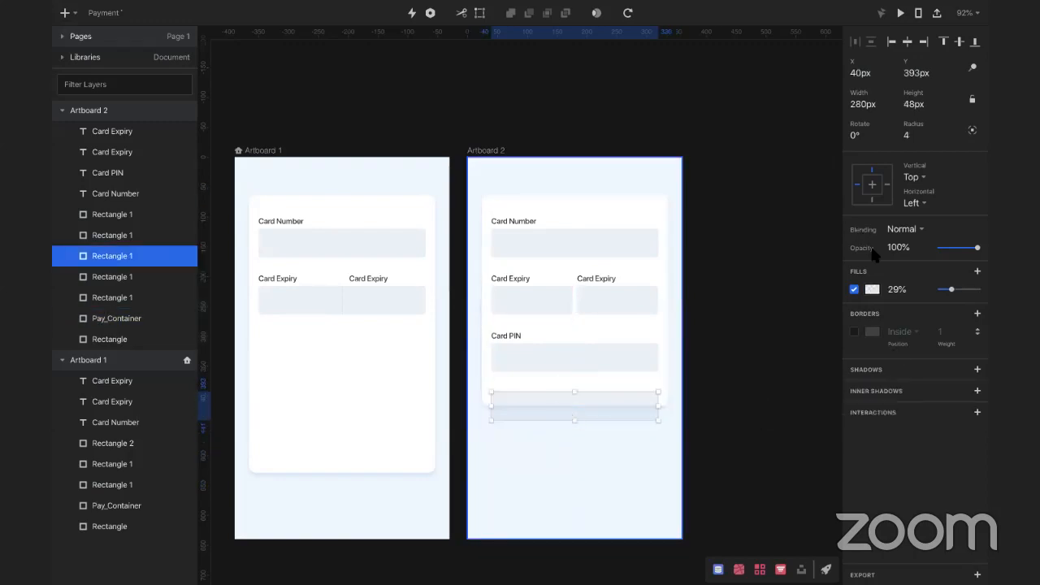
drag(951, 290, 977, 284)
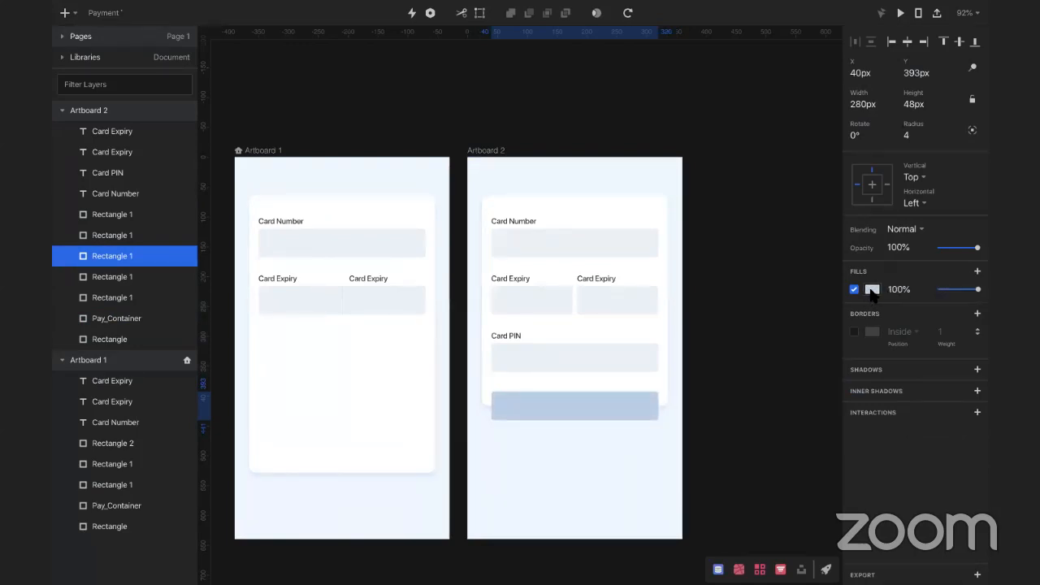
click(872, 289)
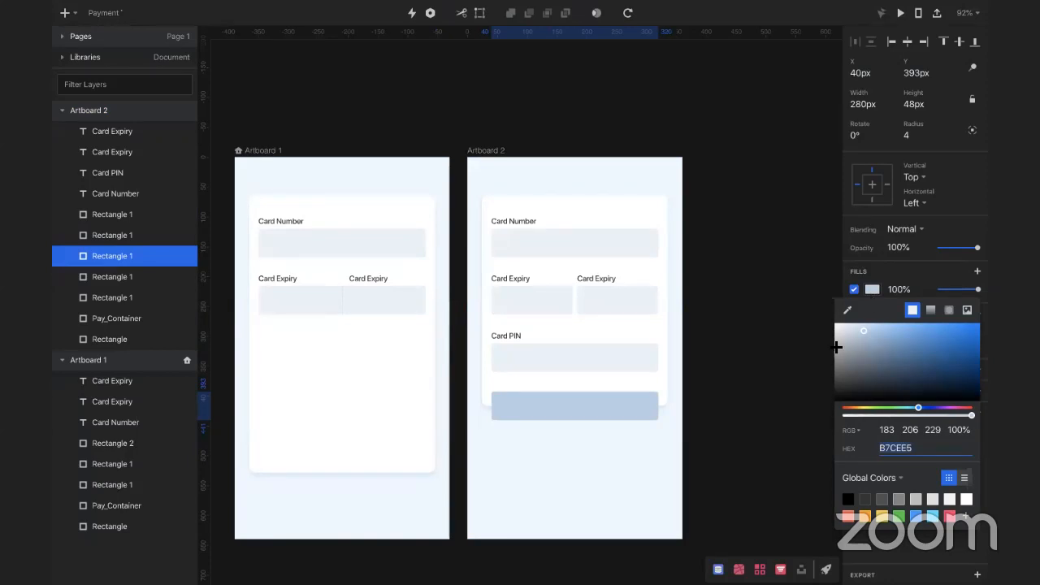
click(900, 518)
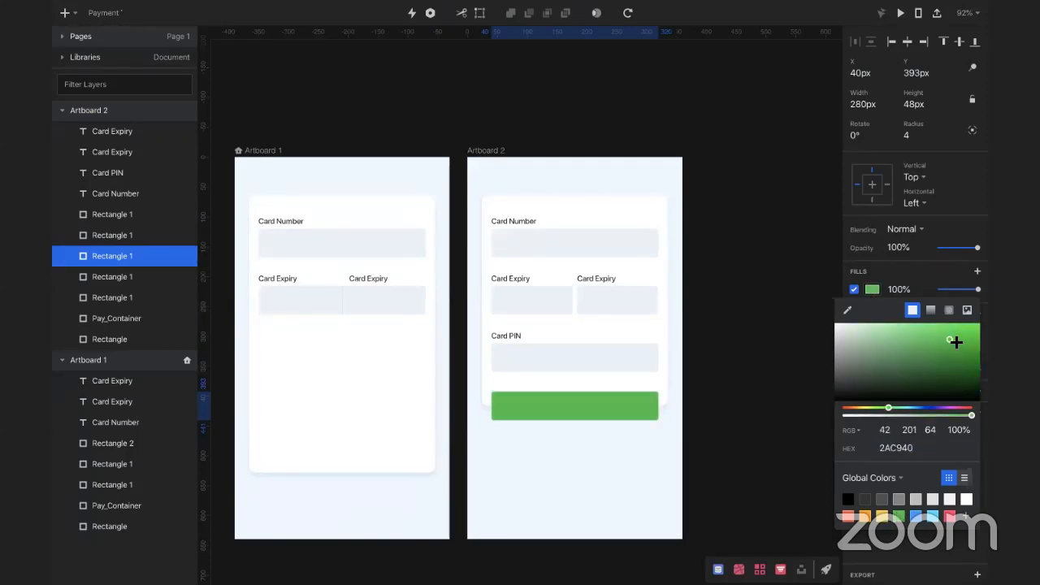
mouse_move(952, 341)
mouse_down()
mouse_move(959, 337)
mouse_move(955, 355)
mouse_move(949, 347)
mouse_up()
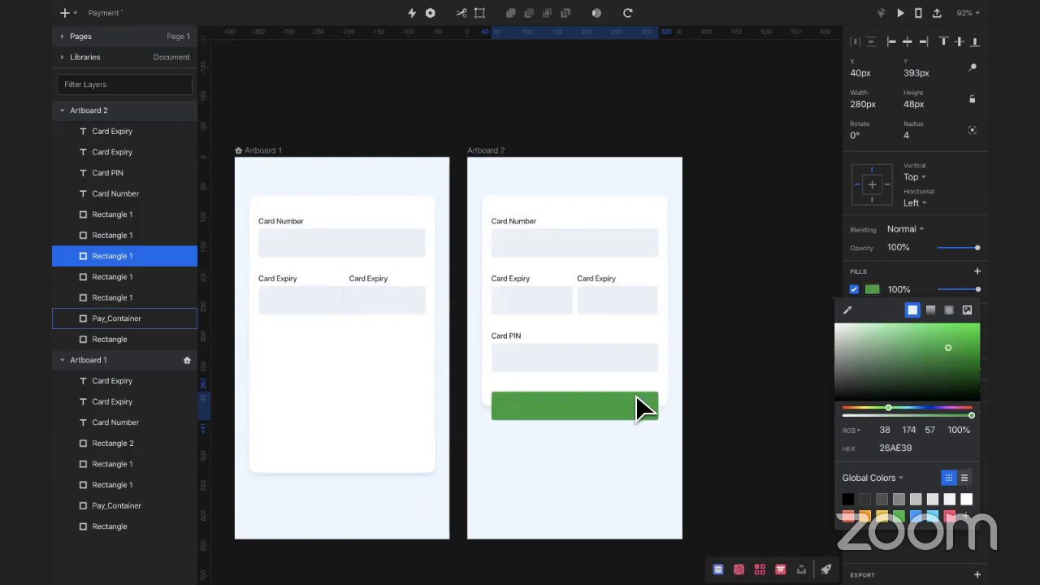
Step: Narrow the green rectangle to about 212 px wide and try to centre it horizontally
drag(654, 409, 621, 419)
click(614, 458)
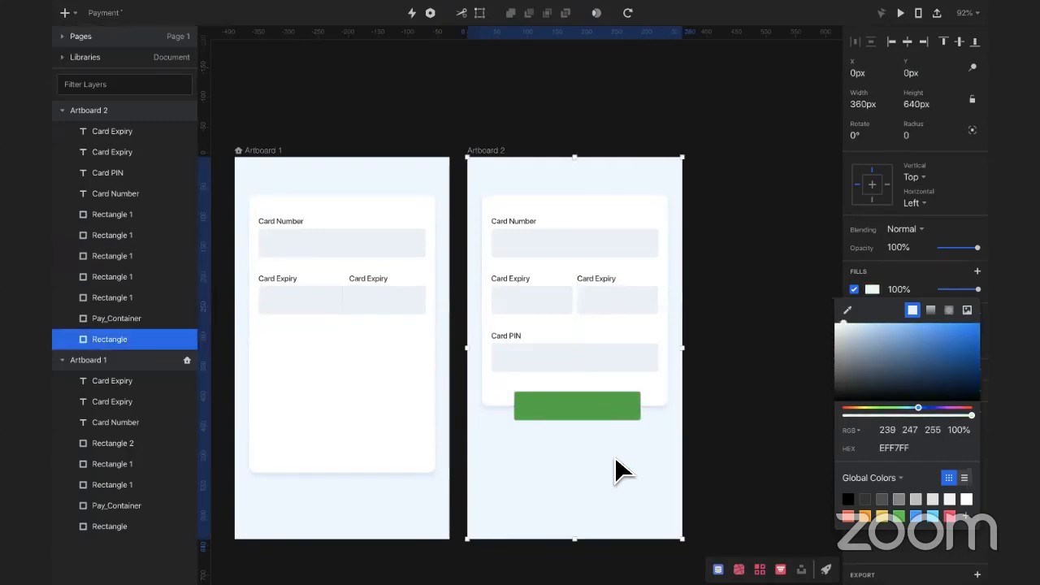
click(610, 419)
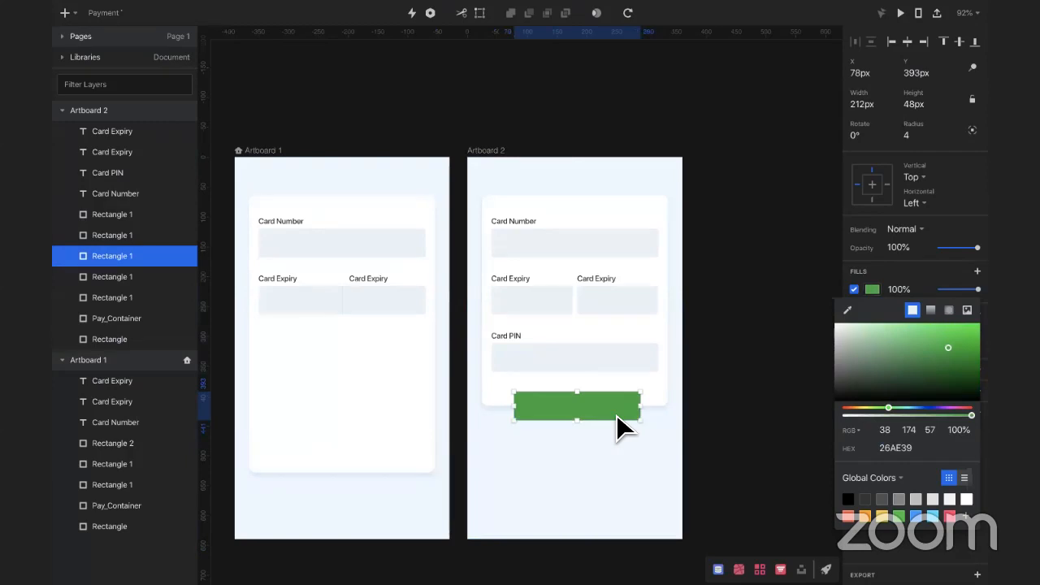
click(908, 42)
click(660, 423)
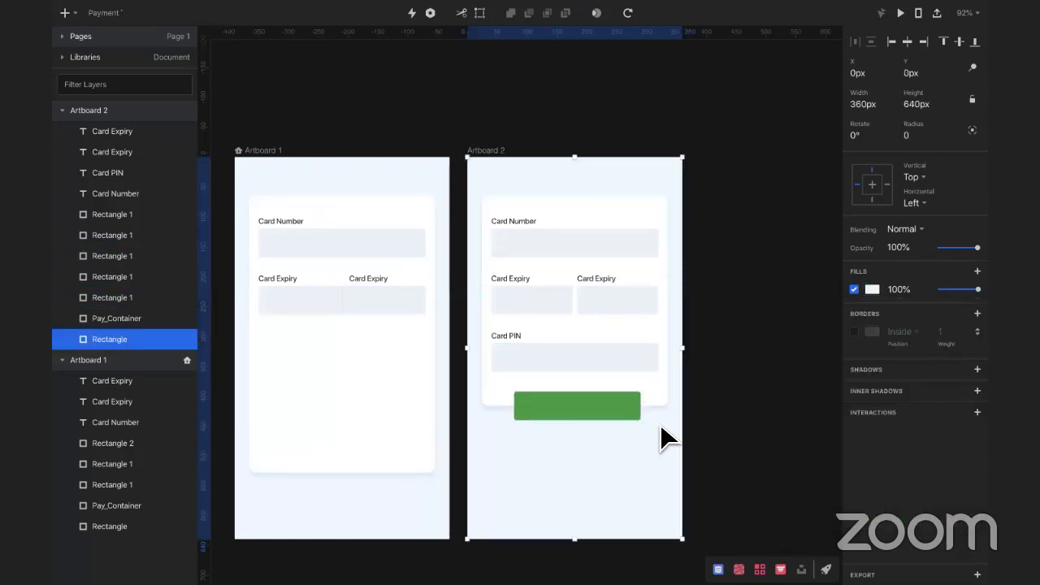
Step: Add a drop shadow to the green rectangle and set the shadow colour to green 2AC940
click(618, 420)
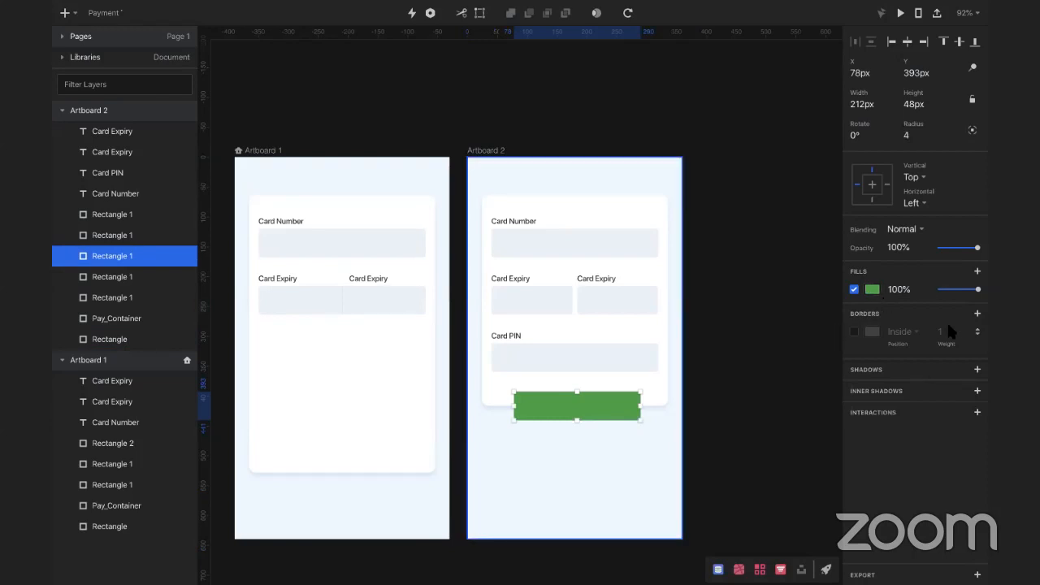
click(977, 369)
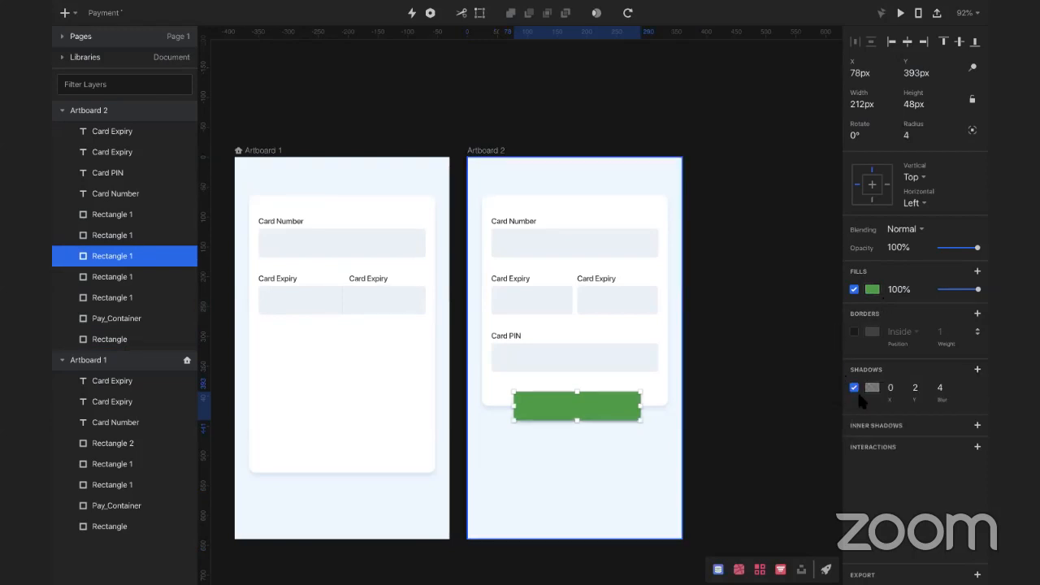
click(660, 394)
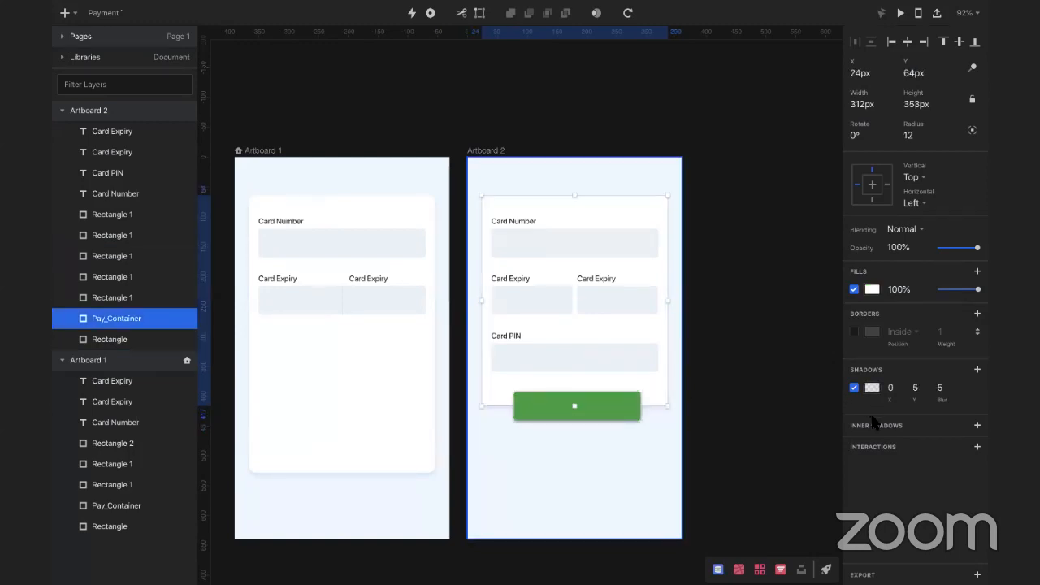
click(619, 415)
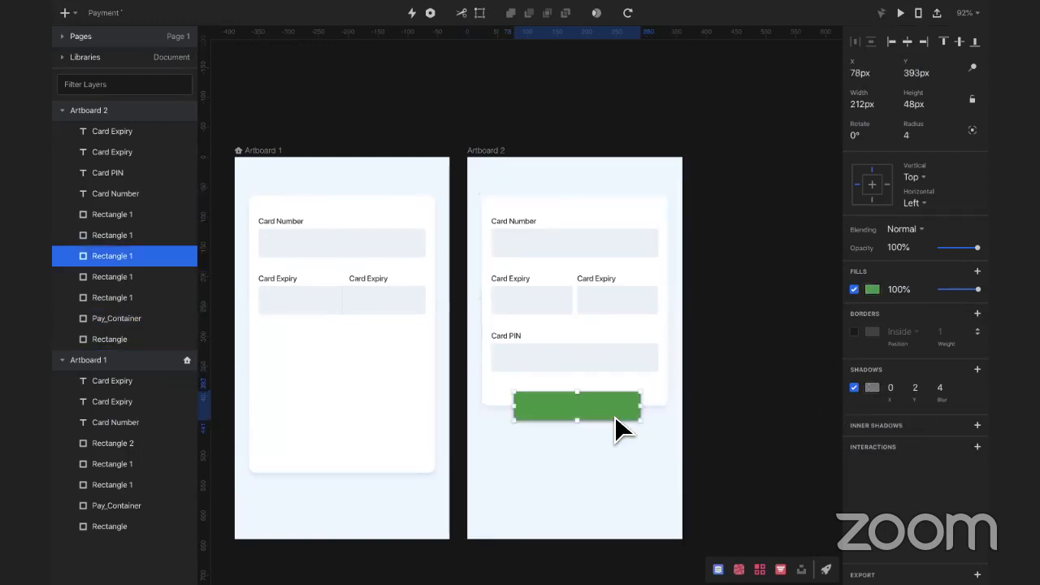
click(870, 389)
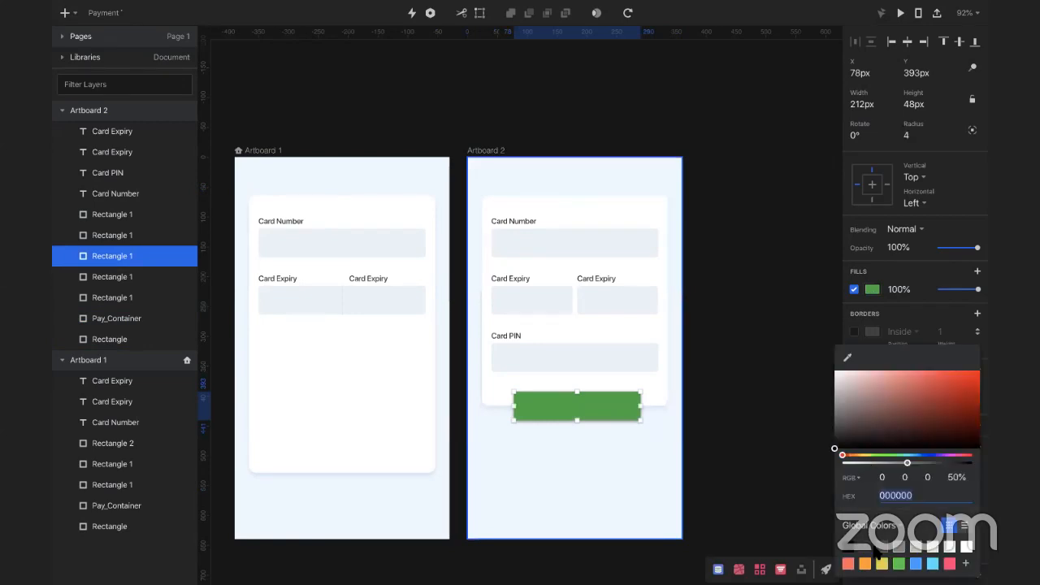
click(899, 564)
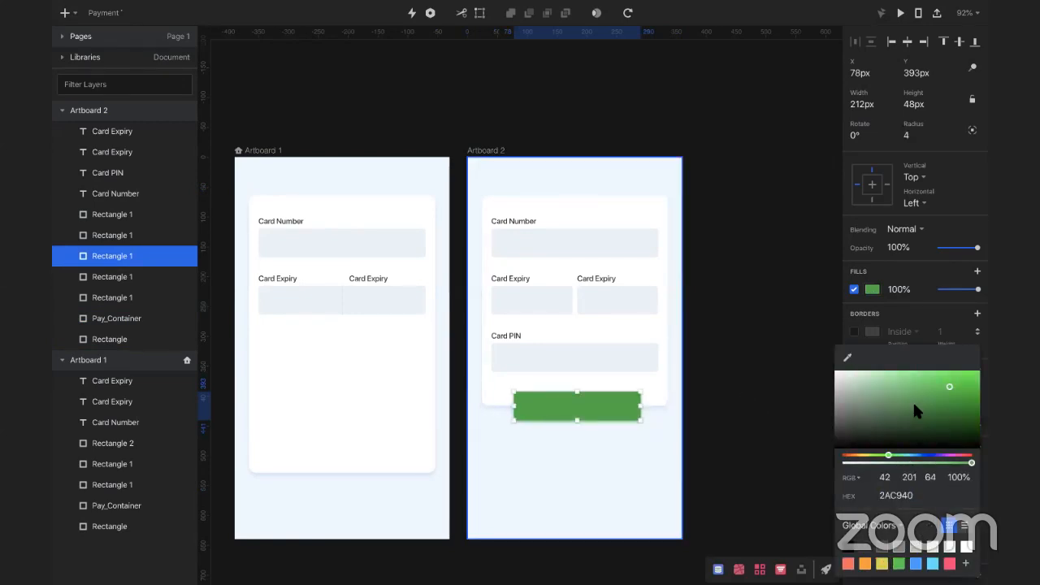
click(909, 315)
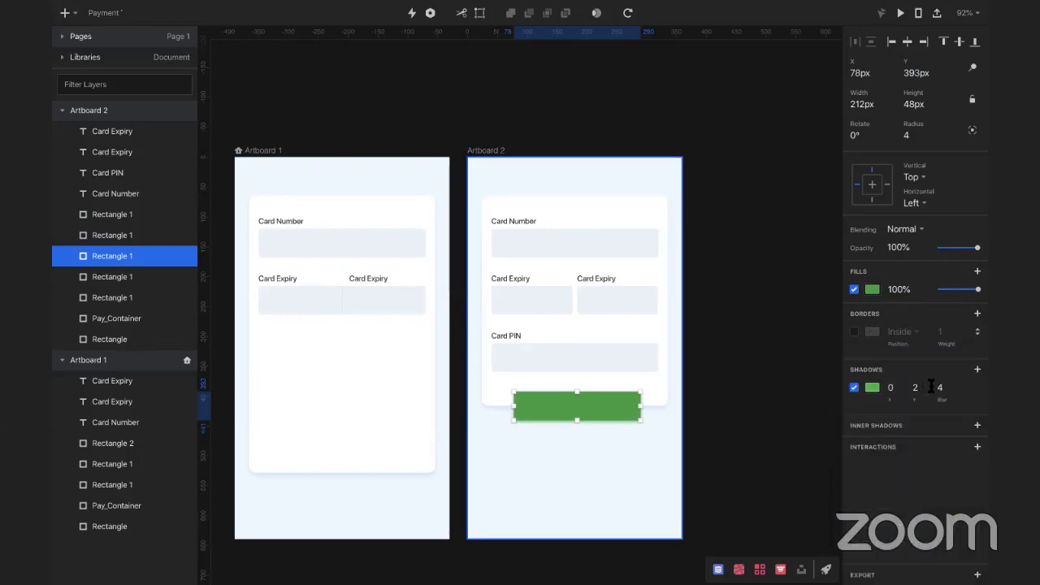
Step: Set the green rectangle's shadow to a blur of 14 and a Y offset of 12
key(shift+Up)
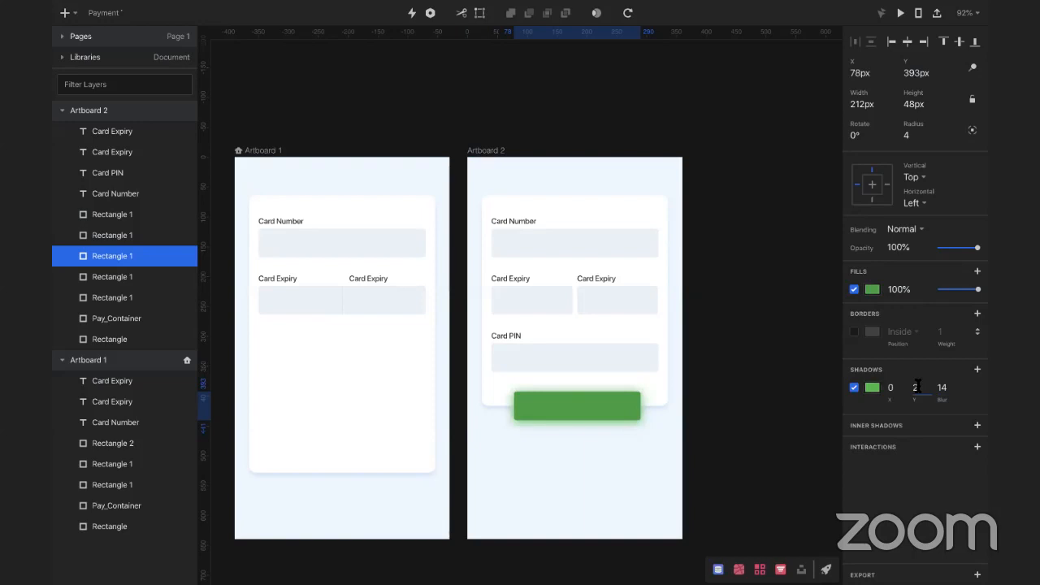
click(916, 387)
key(shift+Up)
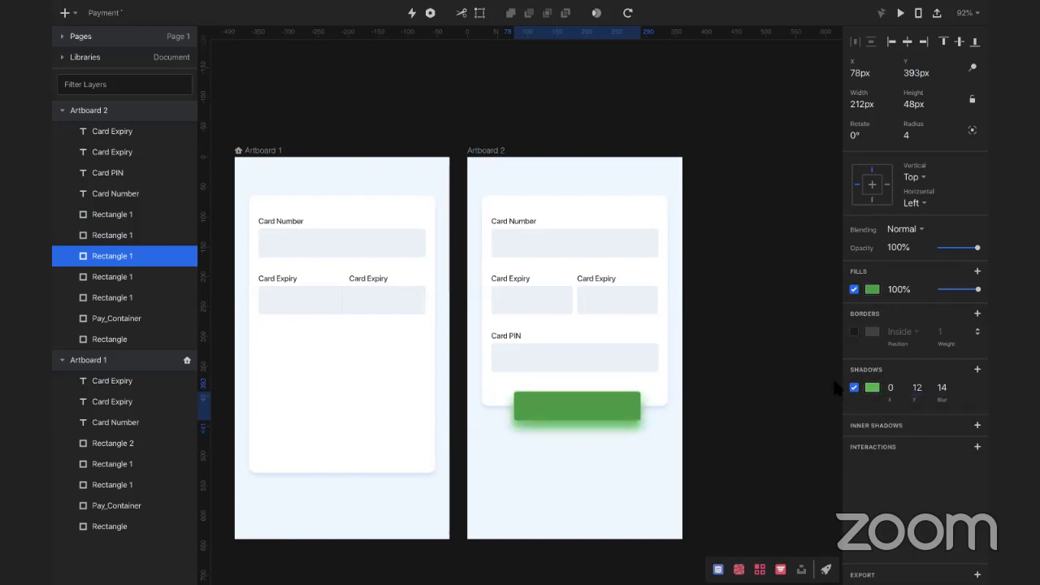
Step: Change the green rectangle's shadow to darker green 148223 at 48% opacity
click(872, 390)
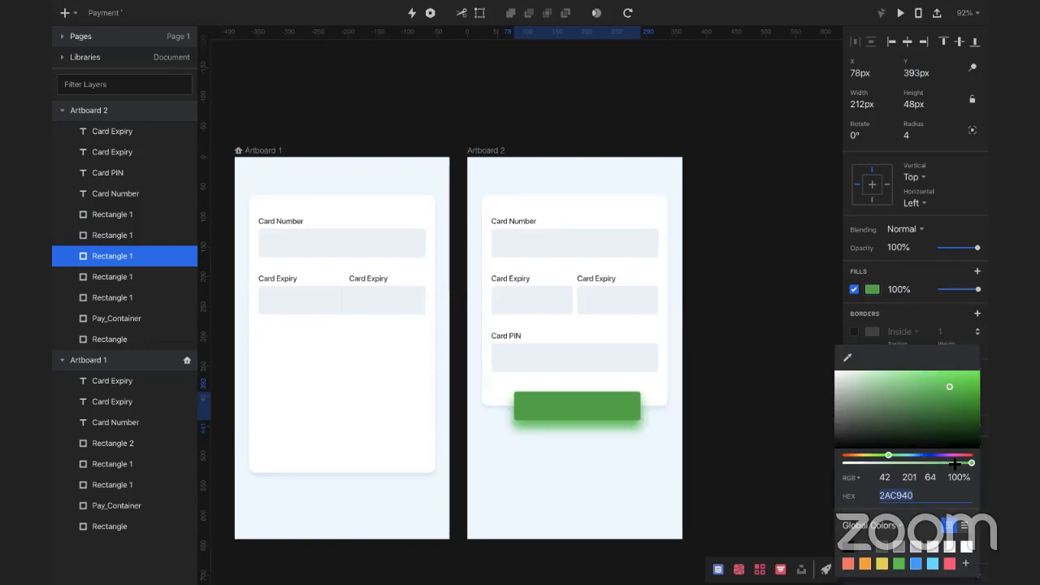
drag(971, 462, 907, 475)
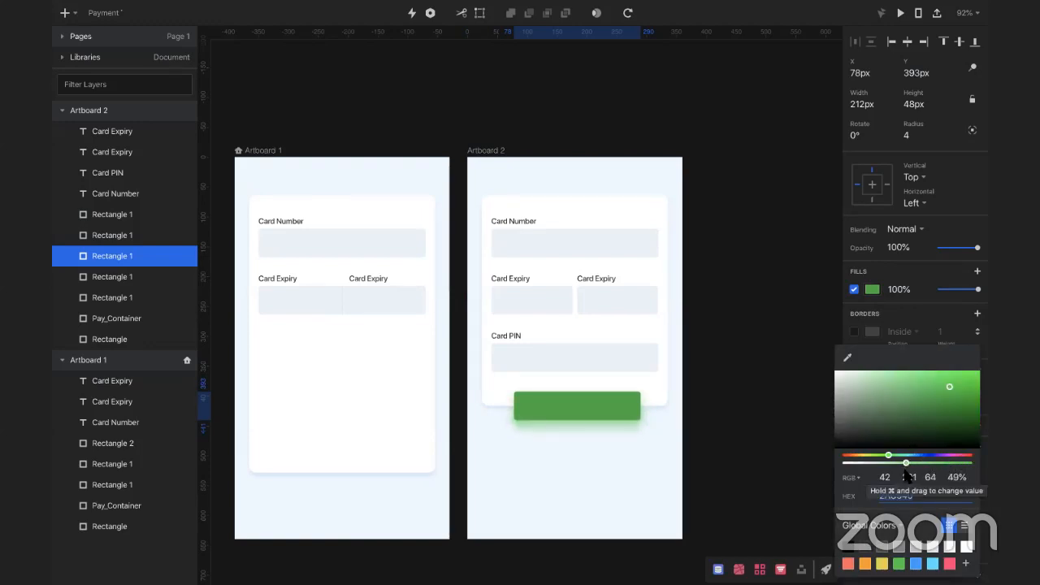
text(1D9F2F)
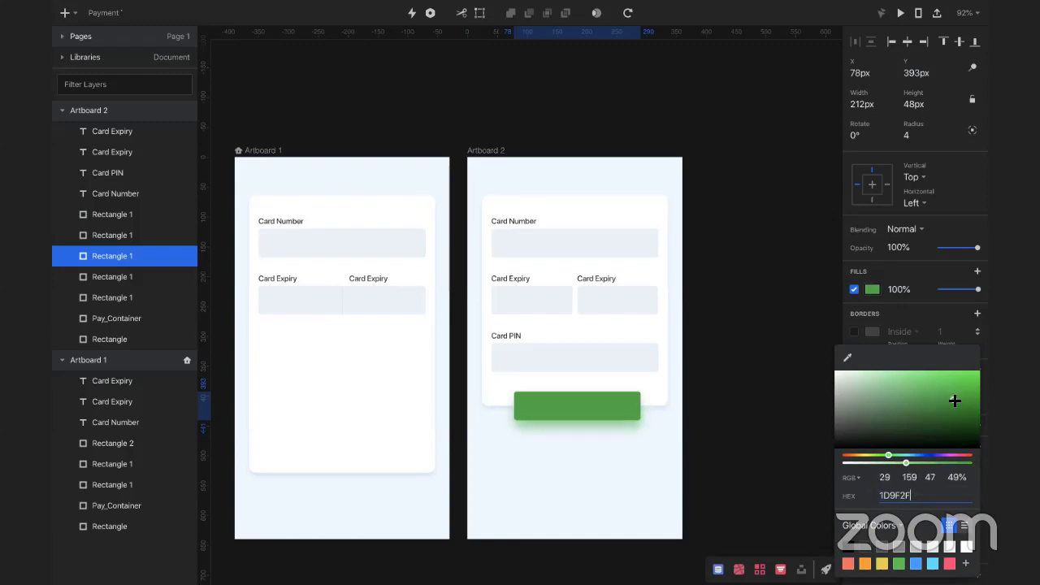
drag(955, 401, 958, 410)
drag(898, 463, 905, 464)
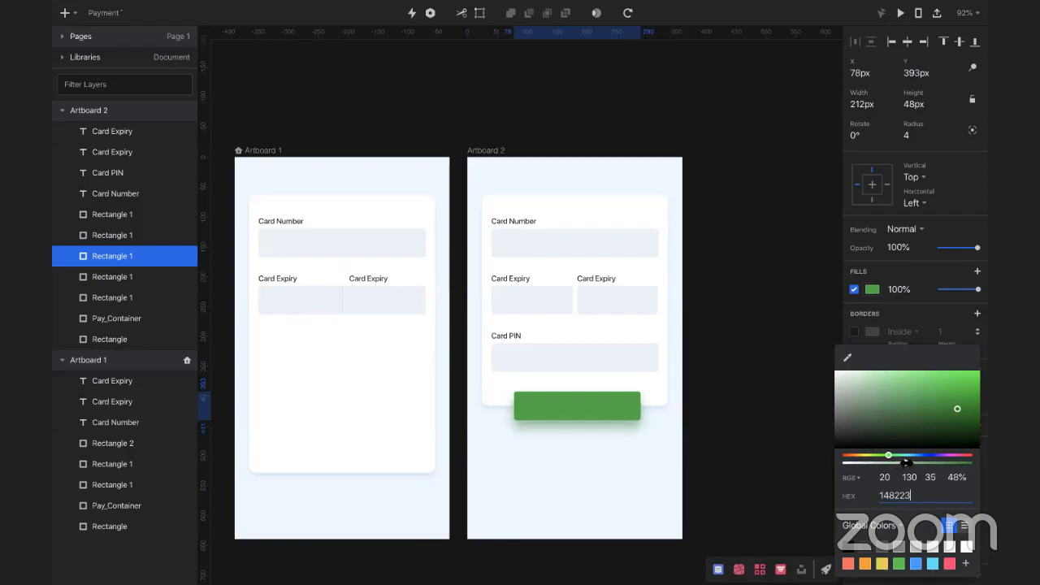
click(743, 383)
click(740, 387)
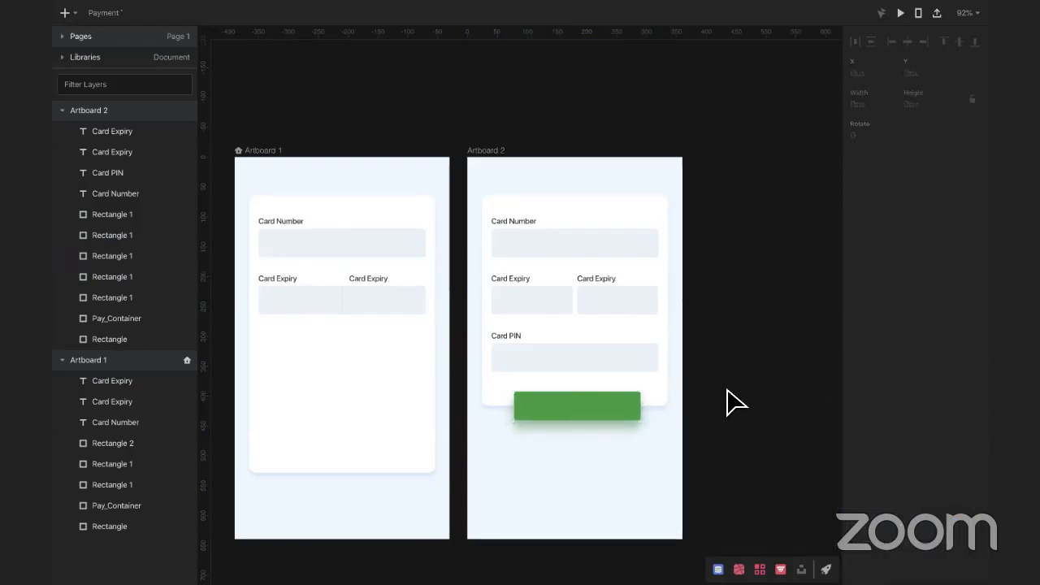
Step: Set the green rectangle's corner radius to 12
click(619, 409)
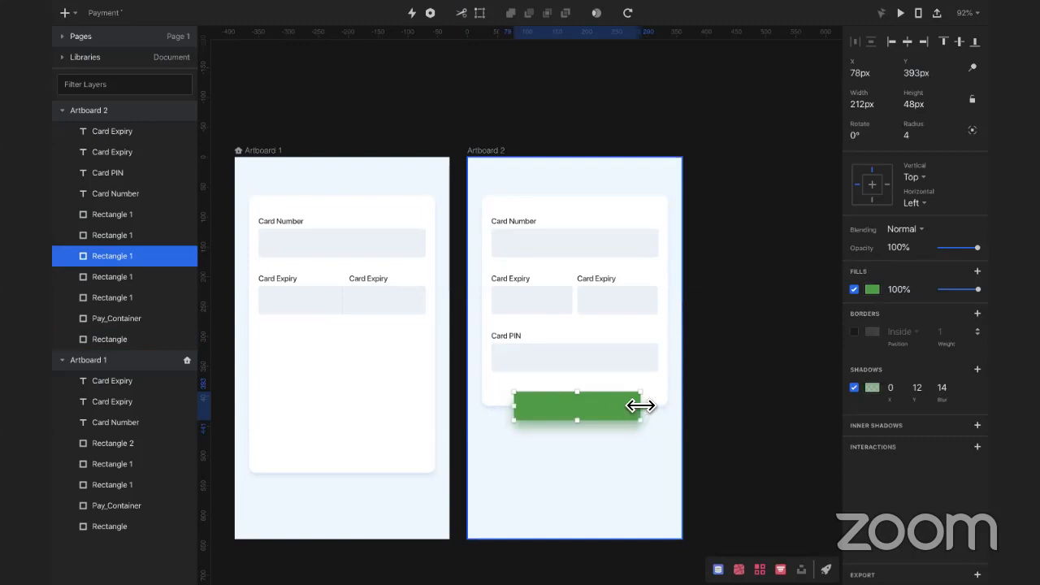
scroll(638, 411, up, 1)
click(919, 135)
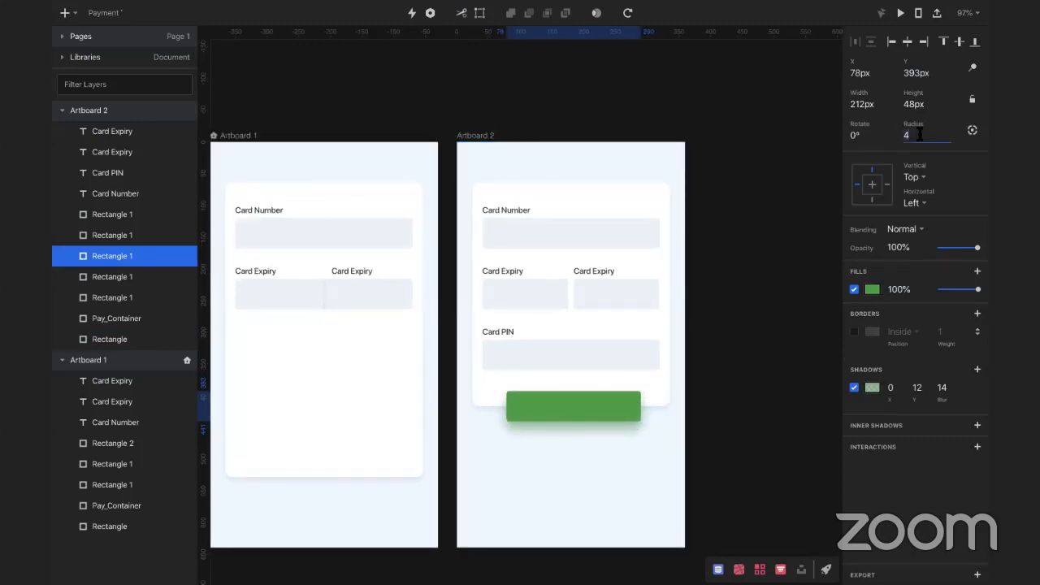
text(12)
key(Return)
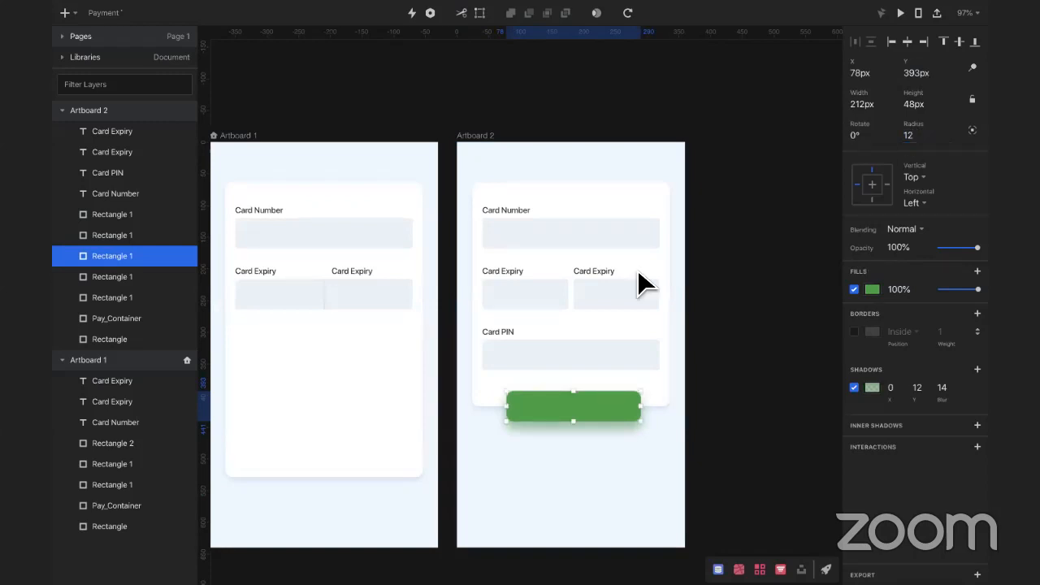
Step: Centre the green rectangle horizontally on Artboard 2
click(688, 465)
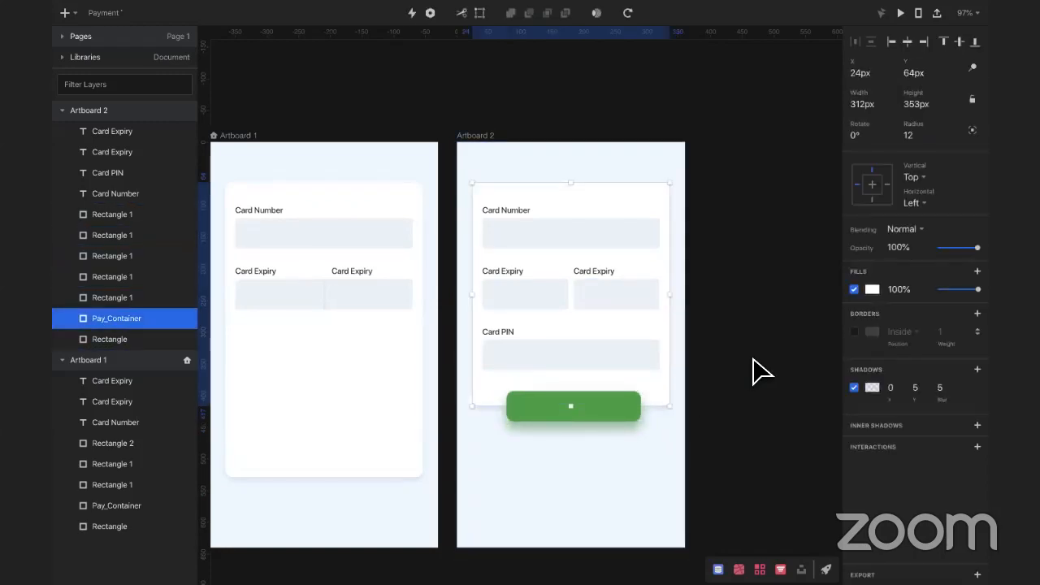
click(582, 421)
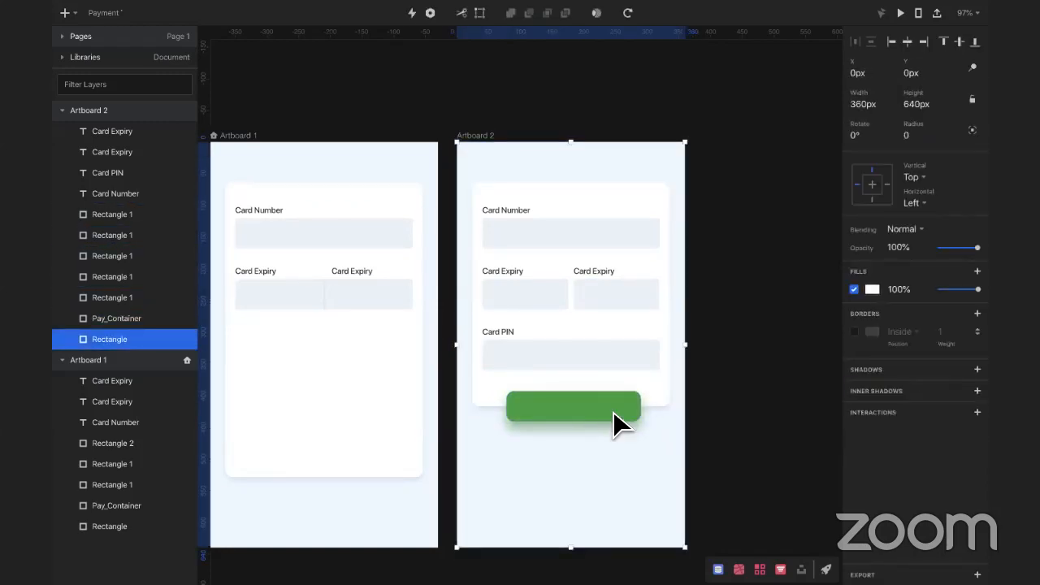
click(618, 418)
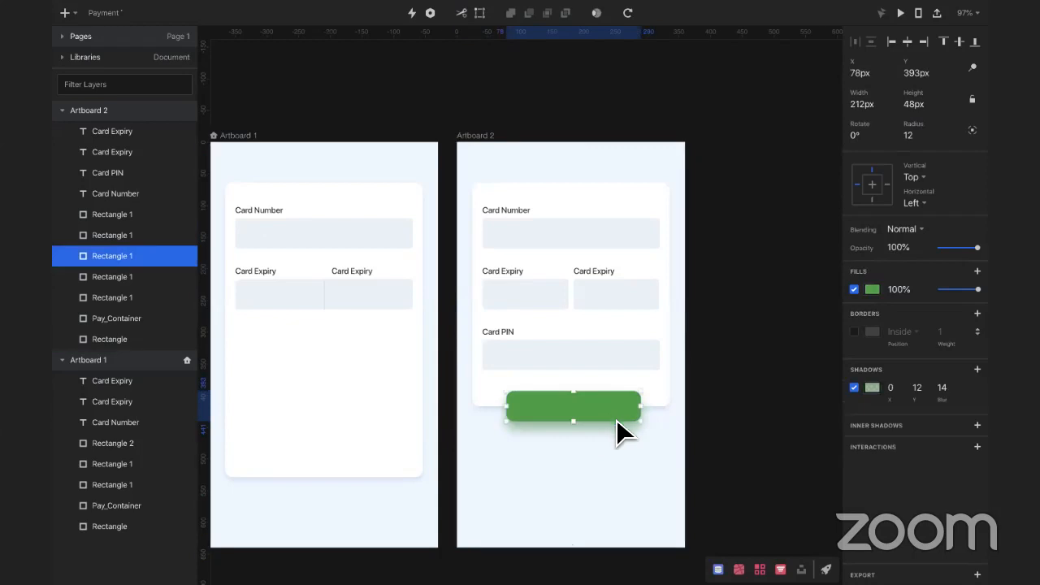
click(908, 41)
click(713, 412)
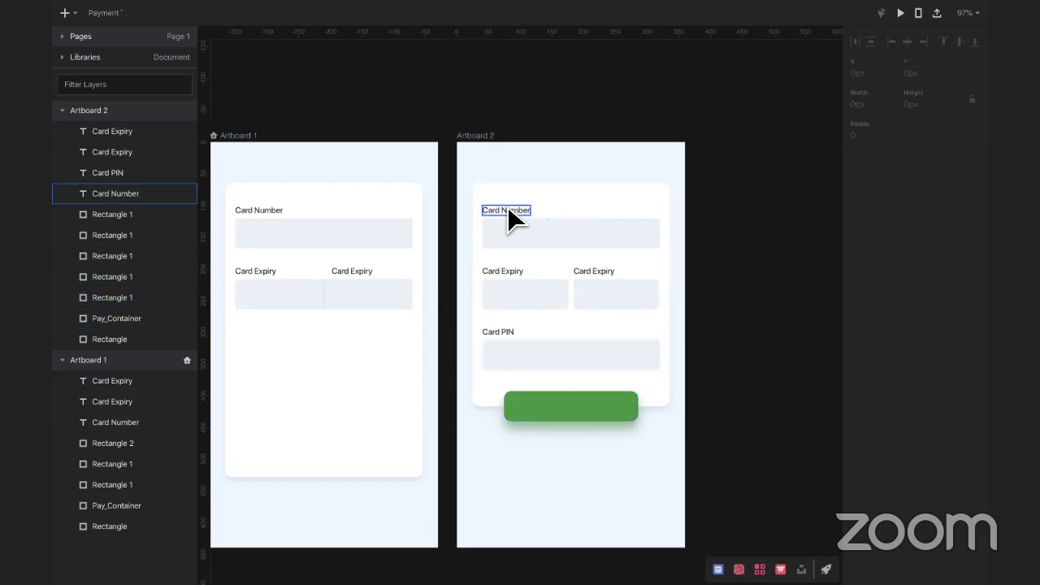
Step: Copy the Card Number label onto Artboard 2's green button and change the copy's text to Continue
drag(508, 210, 572, 403)
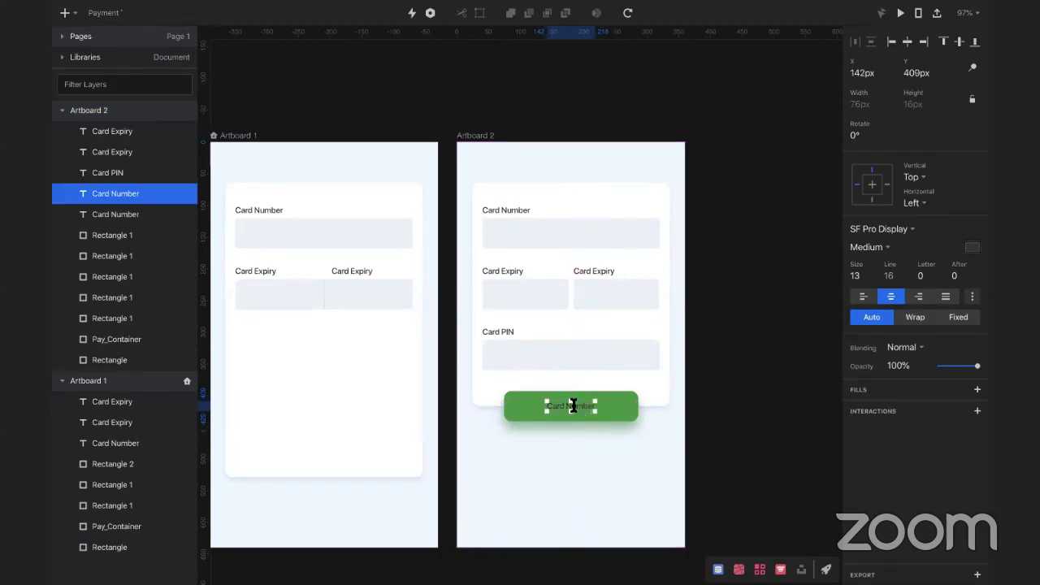
double_click(573, 405)
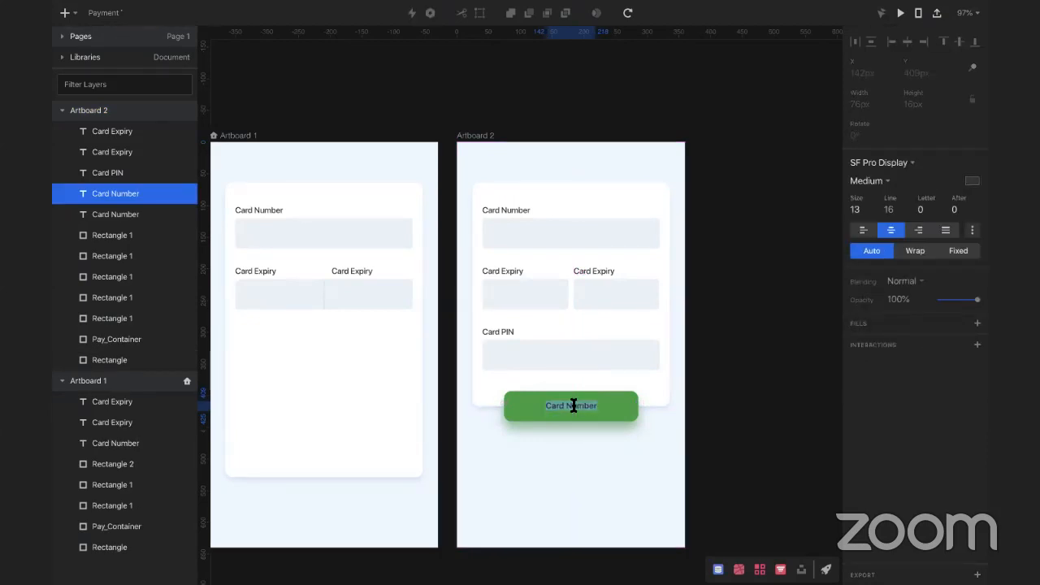
text(N)
text(ontinue)
key(Escape)
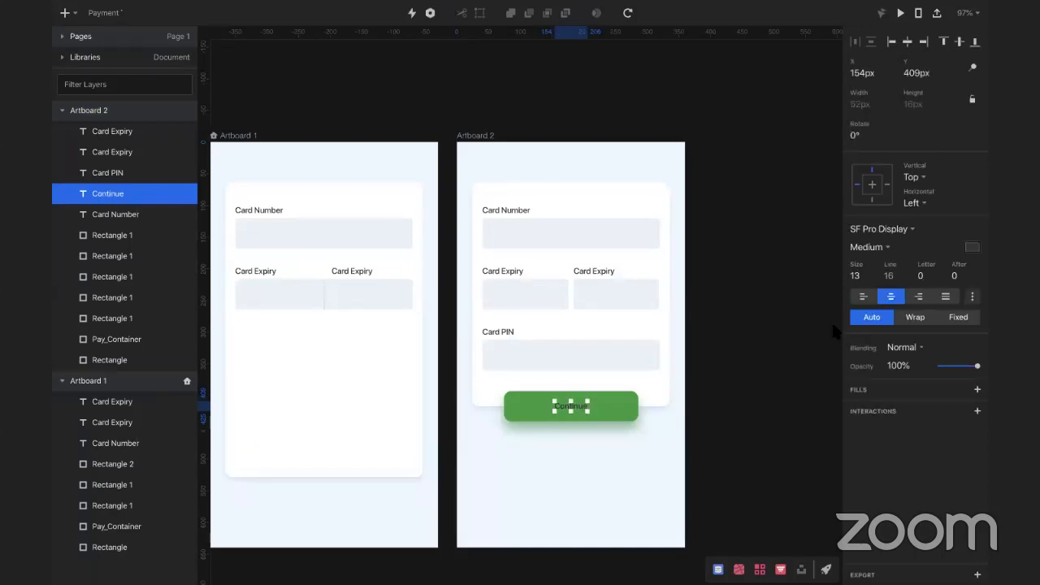
Step: Set the Continue label to Bold weight and colour it white FFFFFF
click(868, 247)
scroll(879, 349, down, 3)
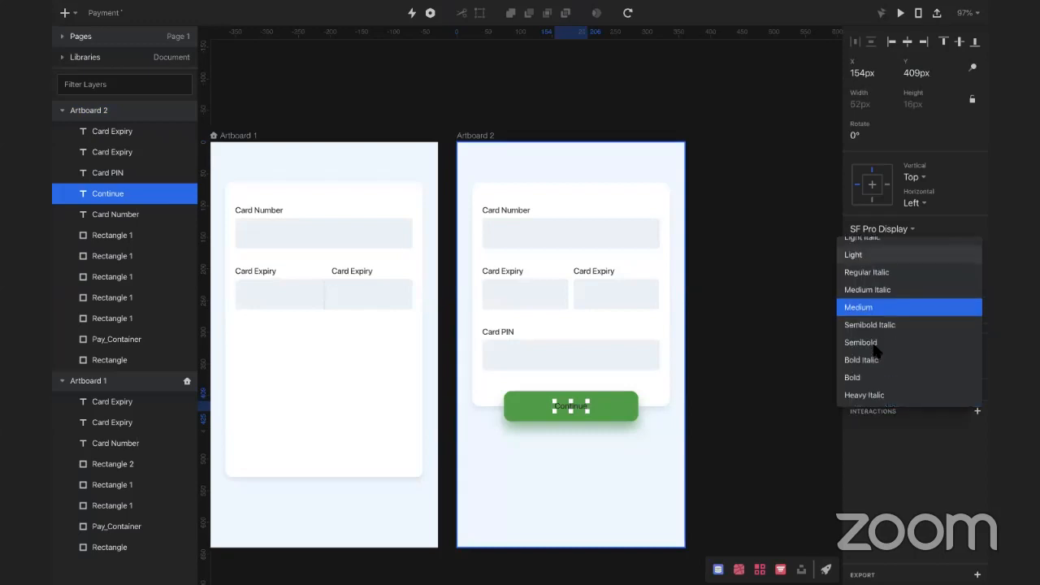
click(872, 372)
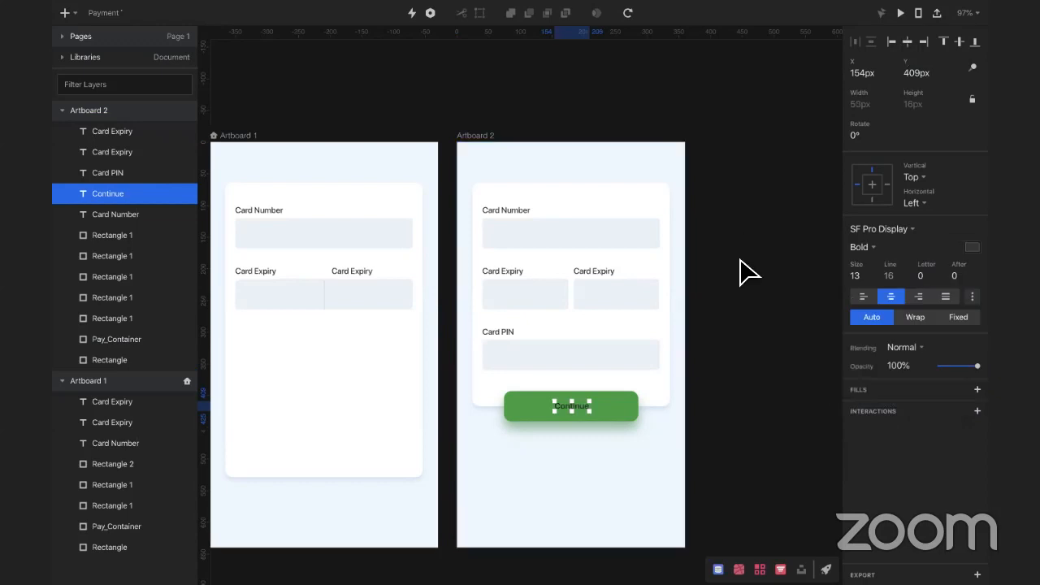
click(971, 248)
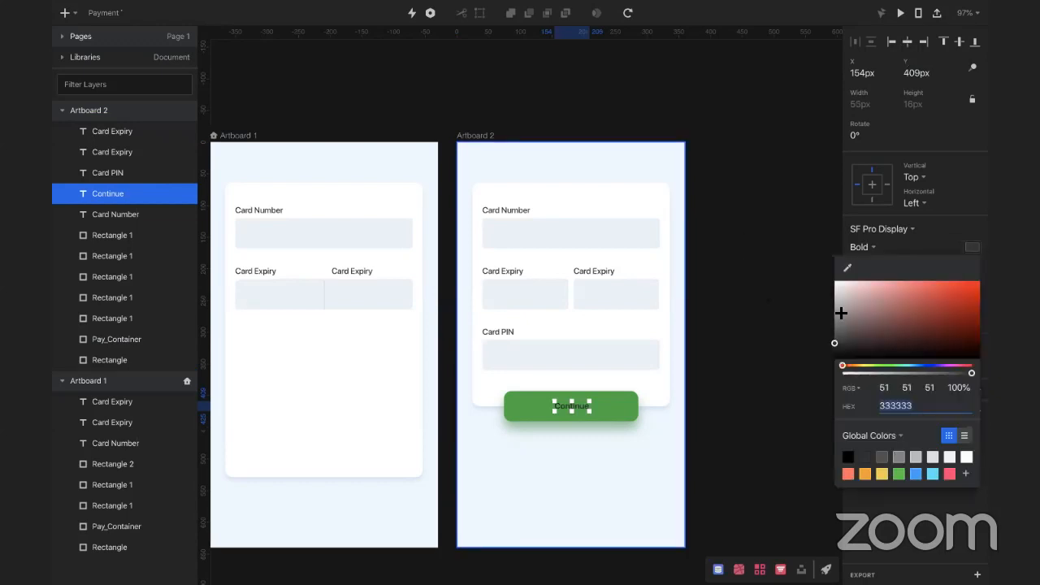
text(FFFFFF)
click(734, 336)
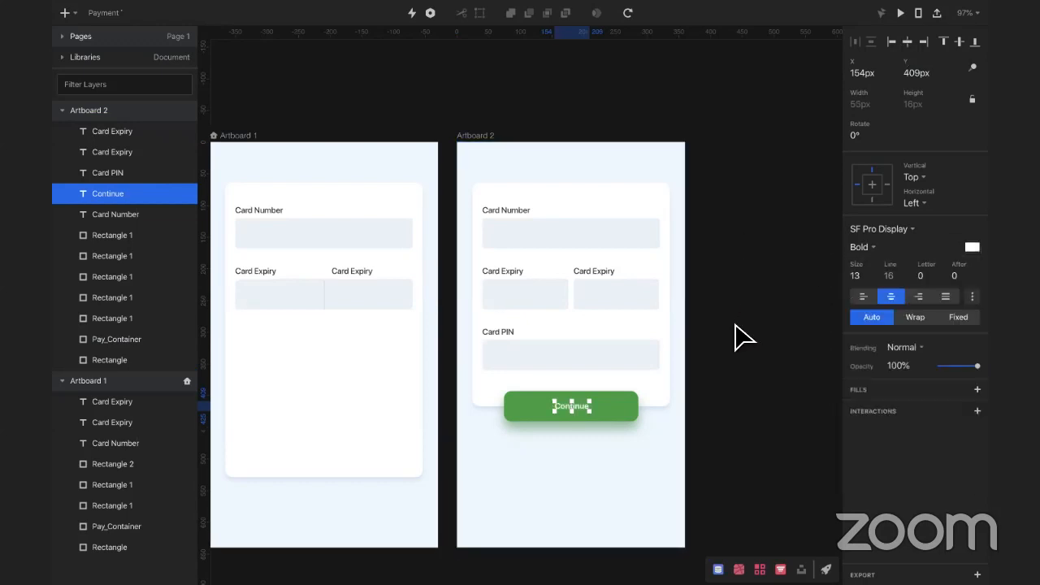
click(629, 465)
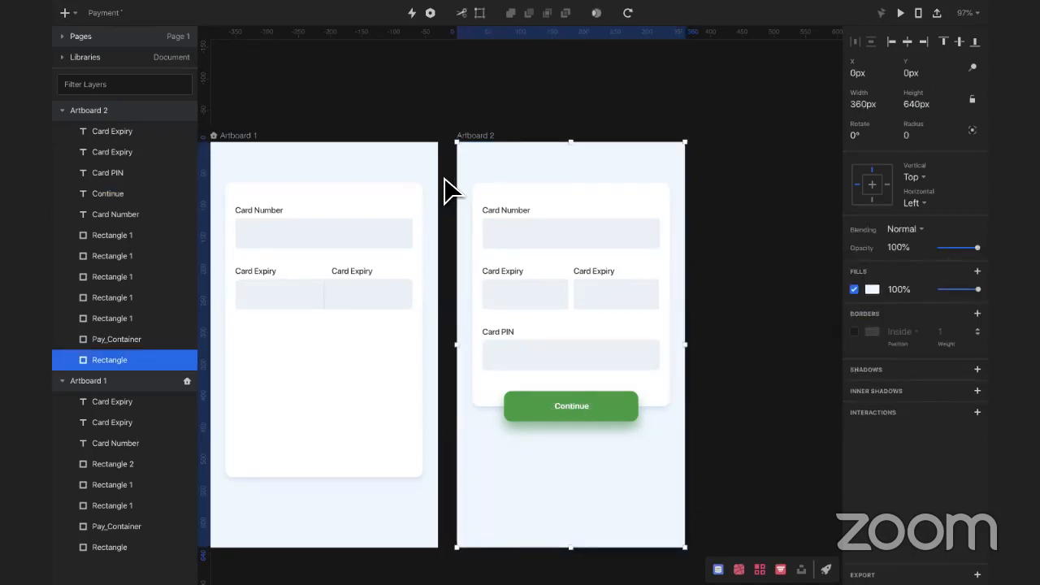
mouse_move(447, 1)
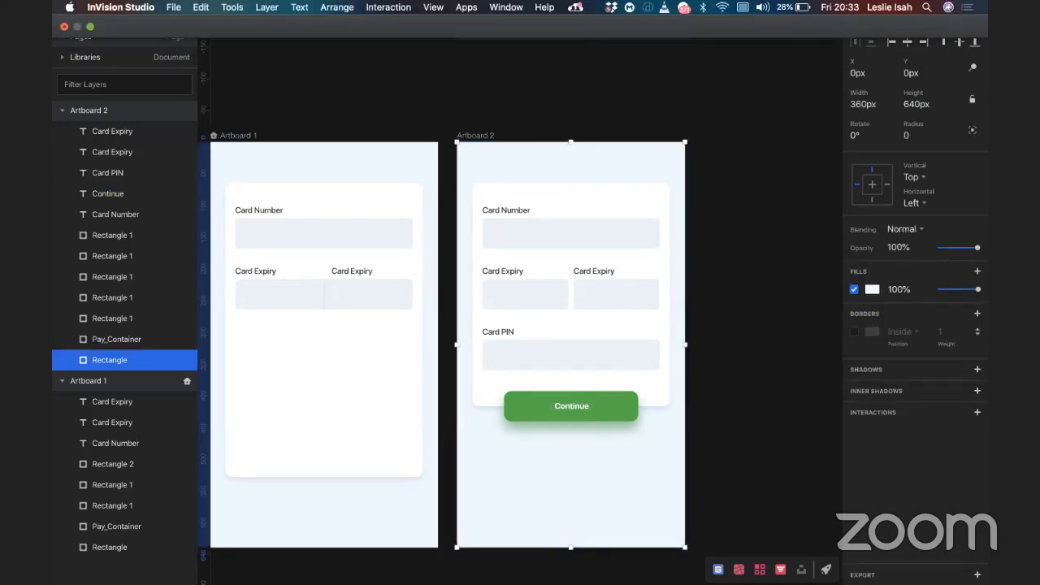
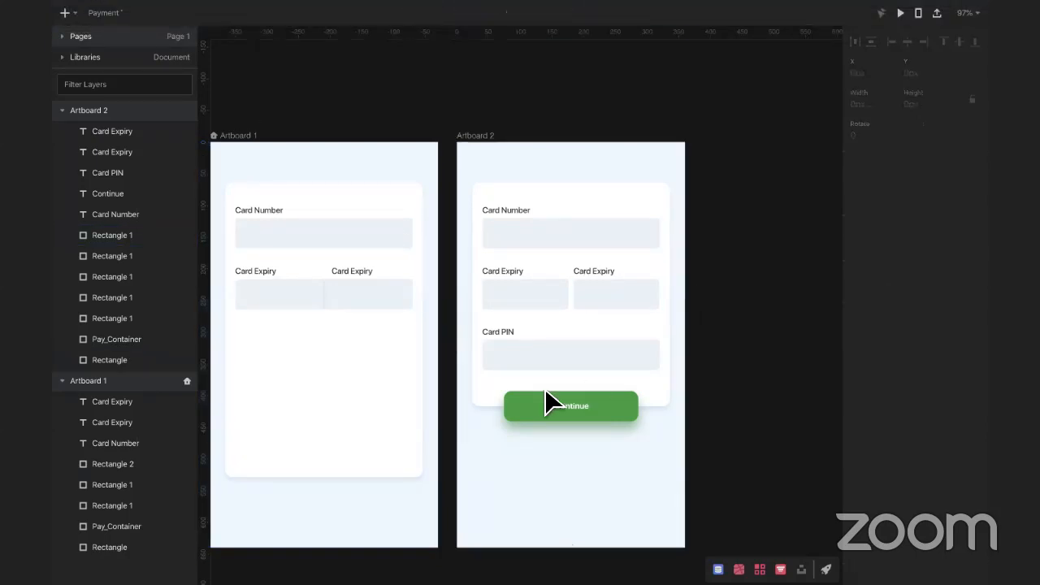
click(581, 404)
click(719, 183)
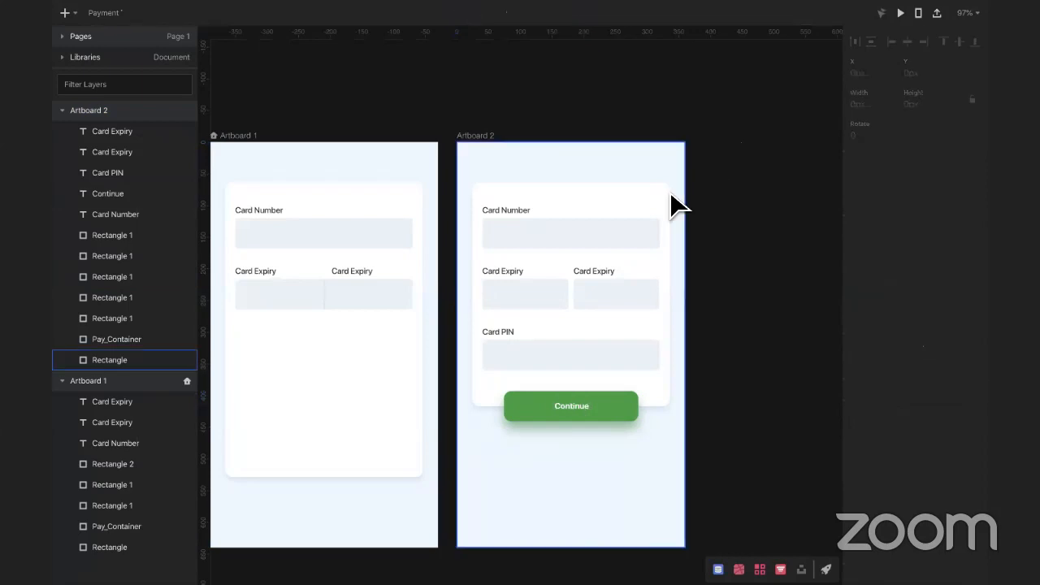
scroll(712, 179, right, 3)
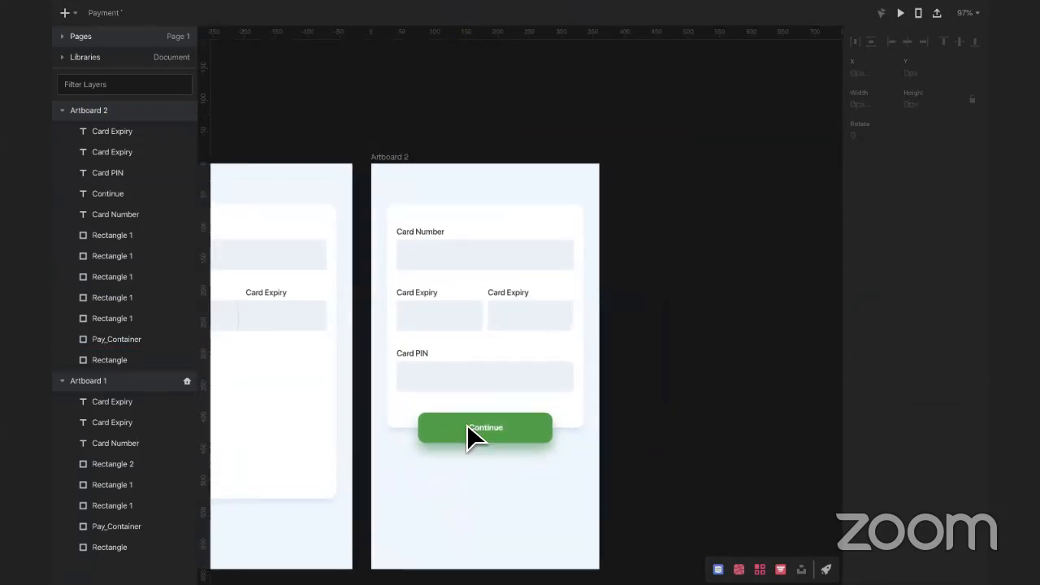
click(499, 423)
shift+click(539, 441)
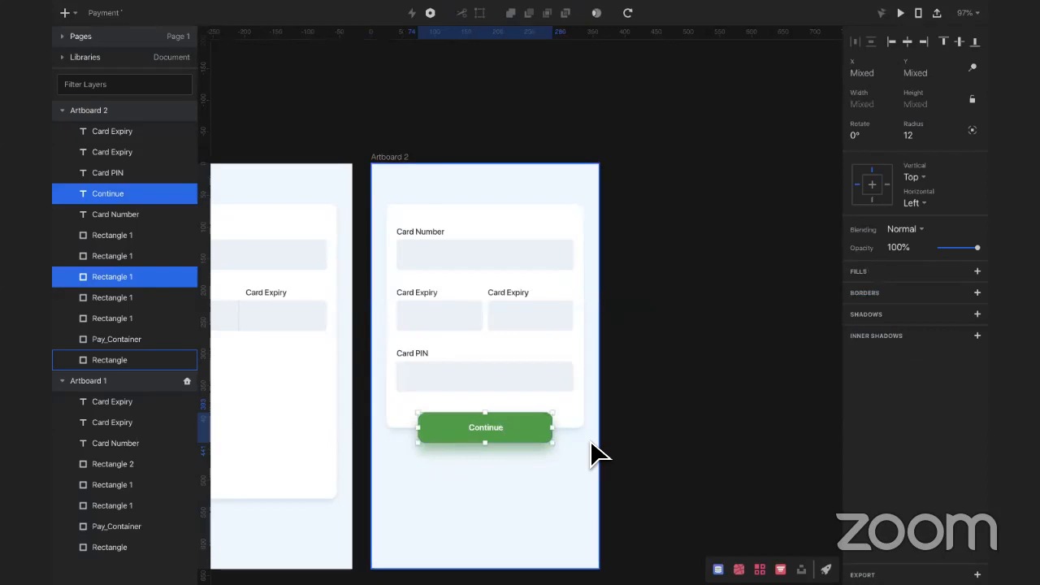
Step: Group each of Artboard 2's two Card Expiry labels with the field rectangle beneath it
click(421, 295)
shift+click(447, 309)
key(ctrl+g)
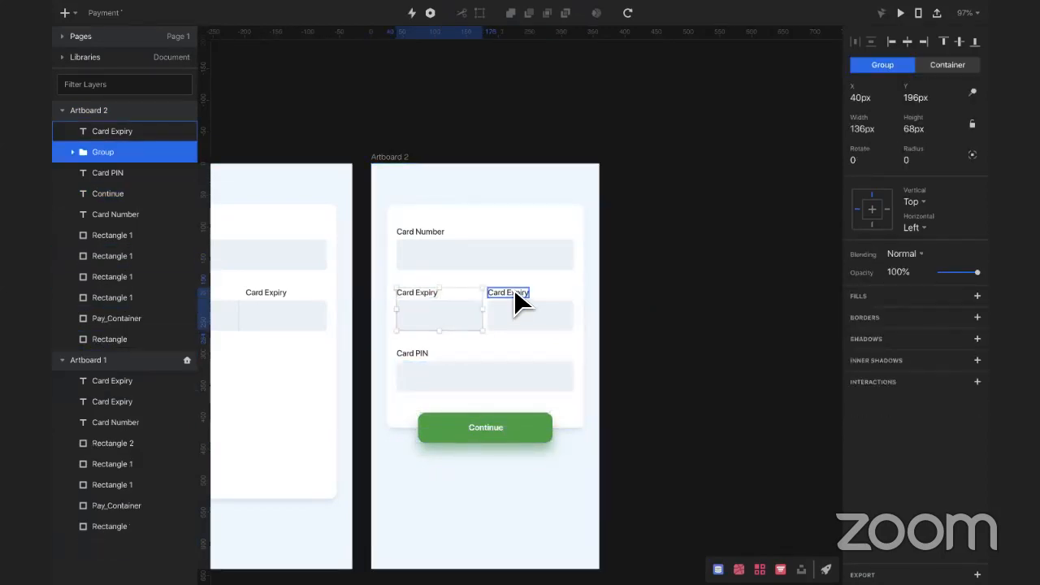
click(514, 296)
shift+click(523, 313)
key(ctrl+g)
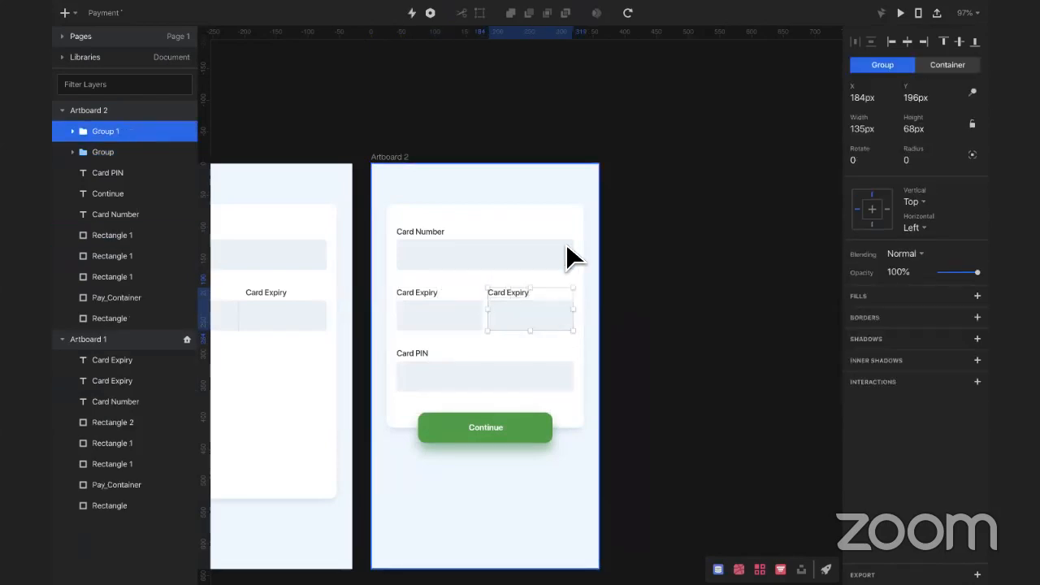
Step: Group the Card Number label with its field, and the Card PIN label with its field, on Artboard 2
click(415, 232)
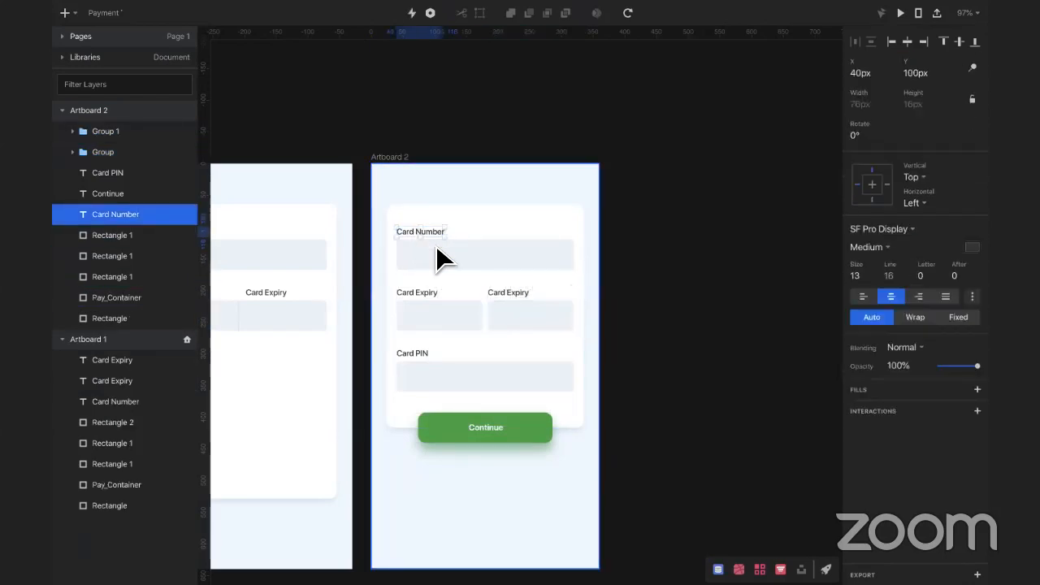
shift+click(436, 245)
key(ctrl+g)
click(413, 354)
shift+click(437, 373)
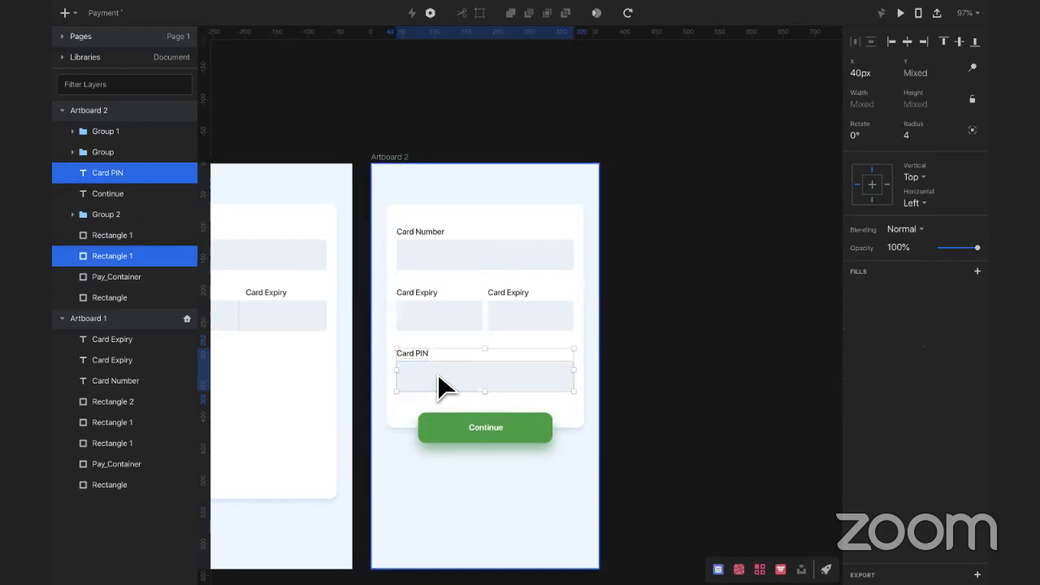
key(ctrl+g)
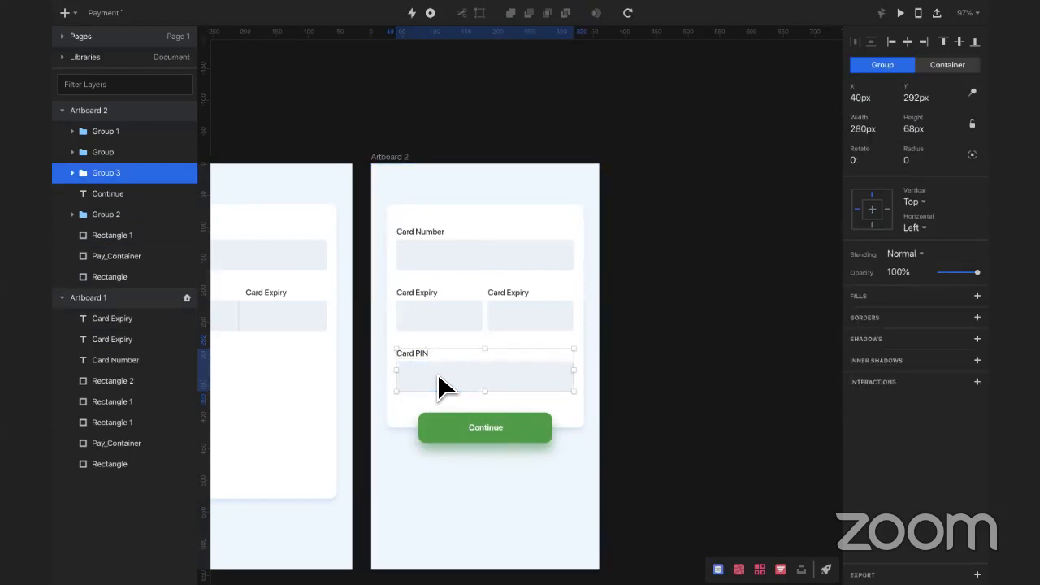
Step: Group the Continue label with the green button rectangle
click(484, 439)
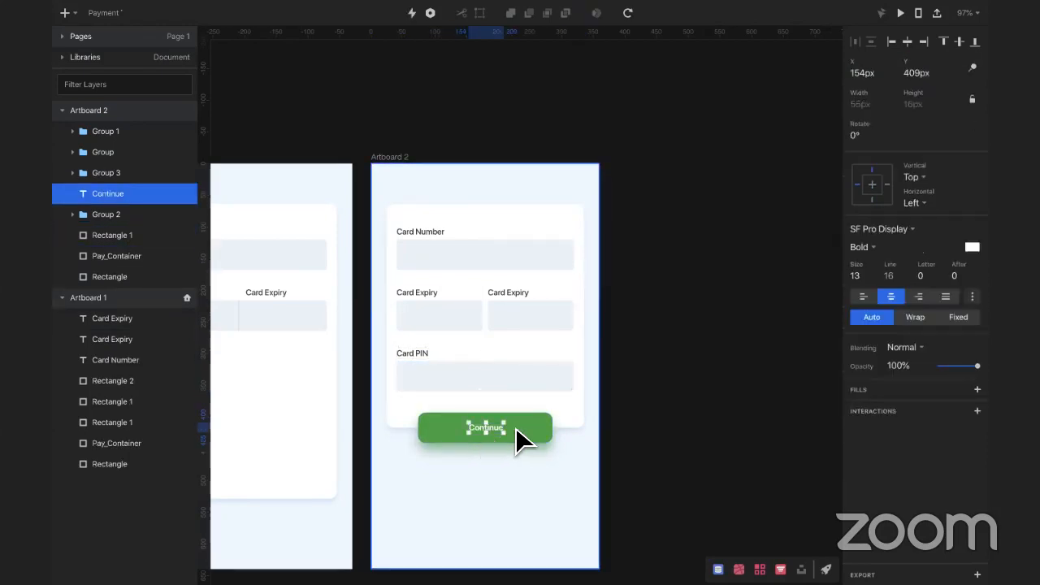
shift+click(519, 439)
key(ctrl+g)
click(520, 221)
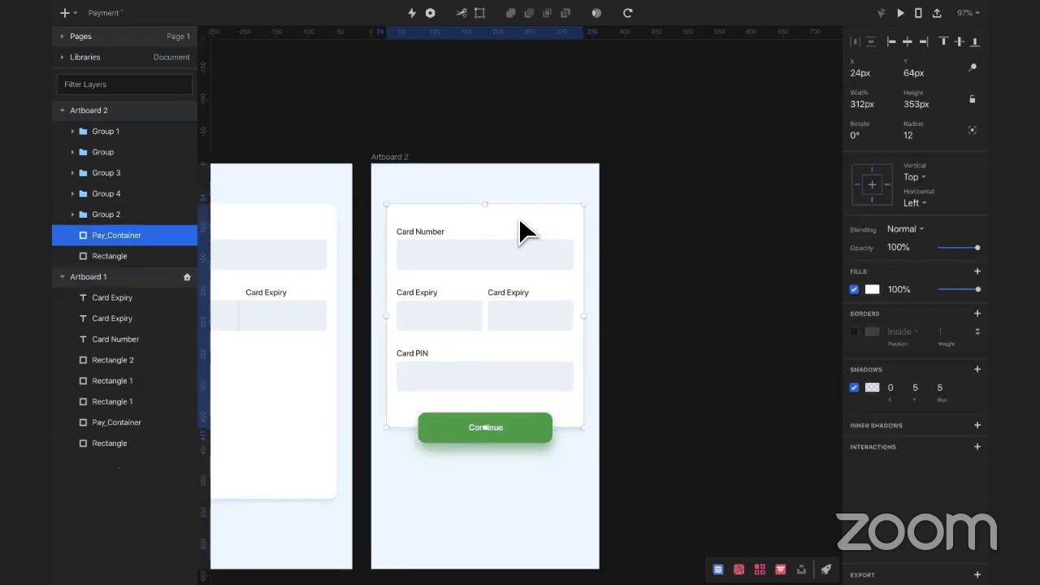
click(458, 198)
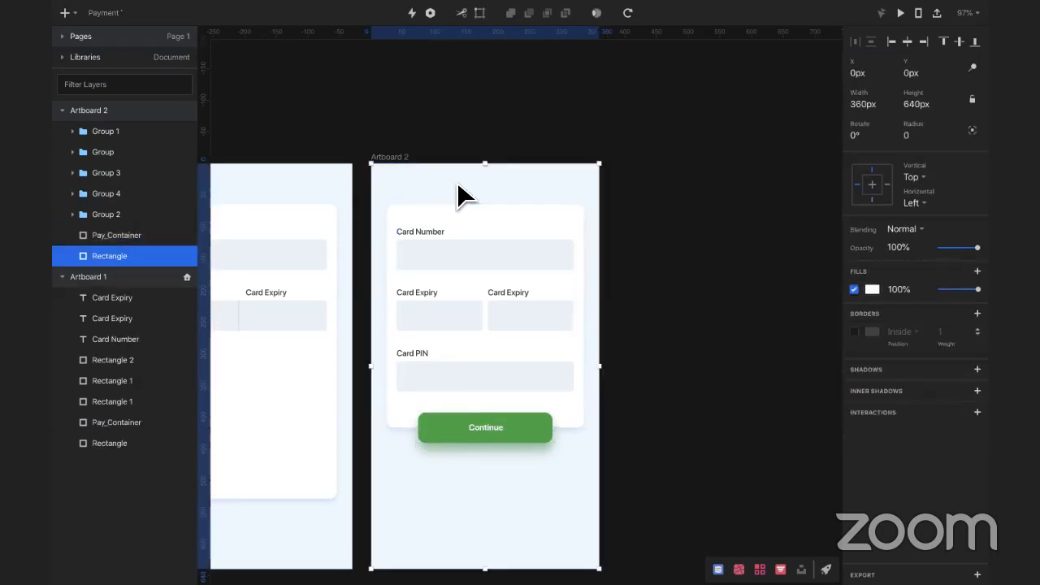
click(423, 249)
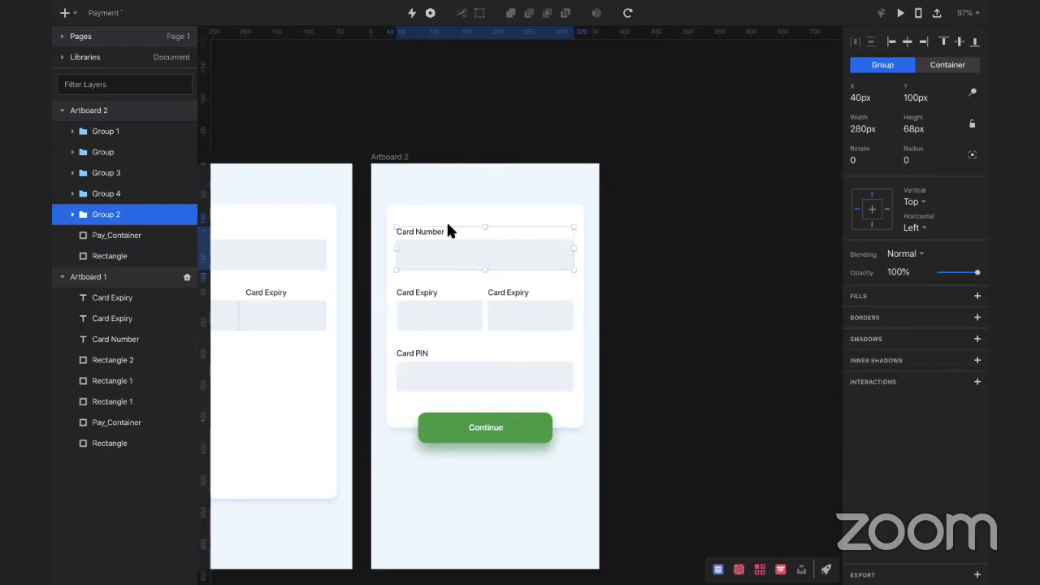
click(424, 147)
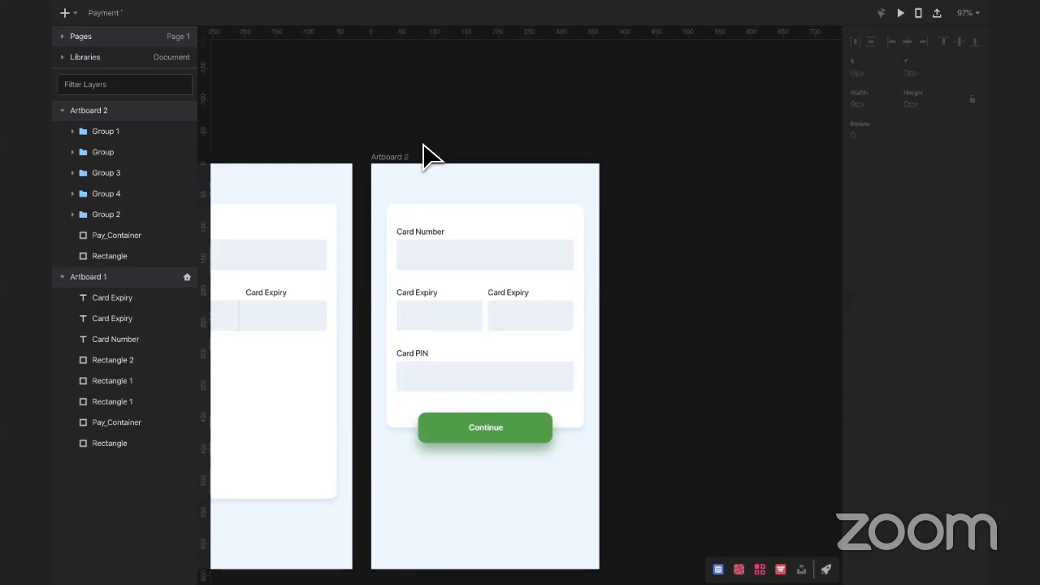
click(73, 14)
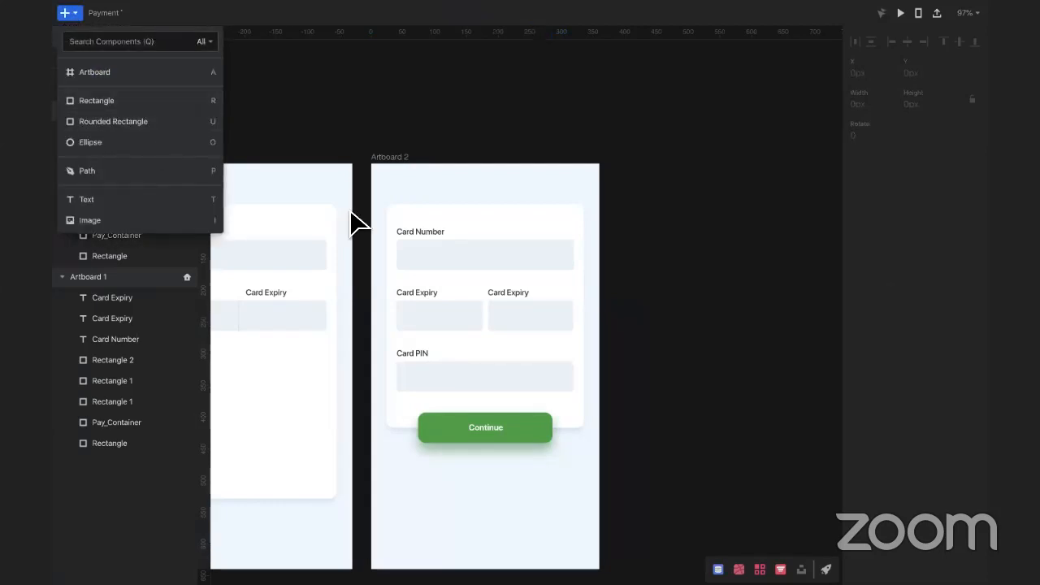
click(484, 228)
Step: Duplicate the white Pay_Container card in place on Artboard 2
click(522, 229)
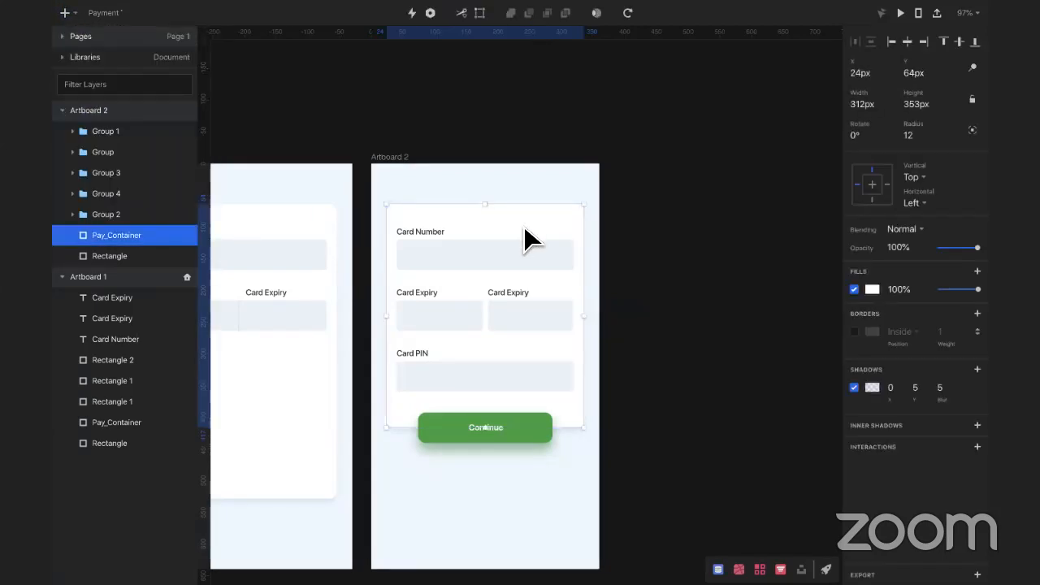
key(ctrl+d)
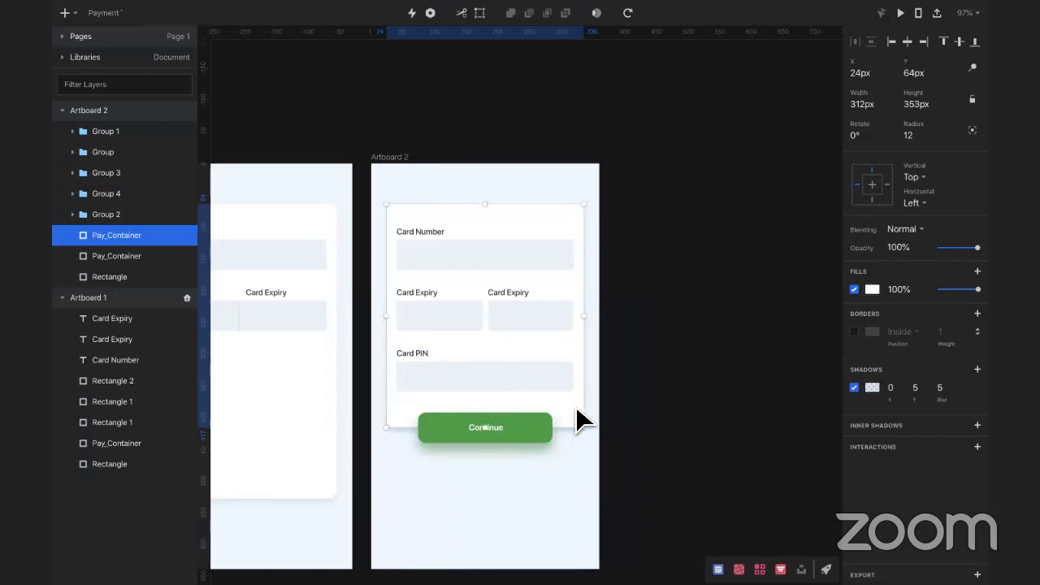
scroll(575, 403, up, 5)
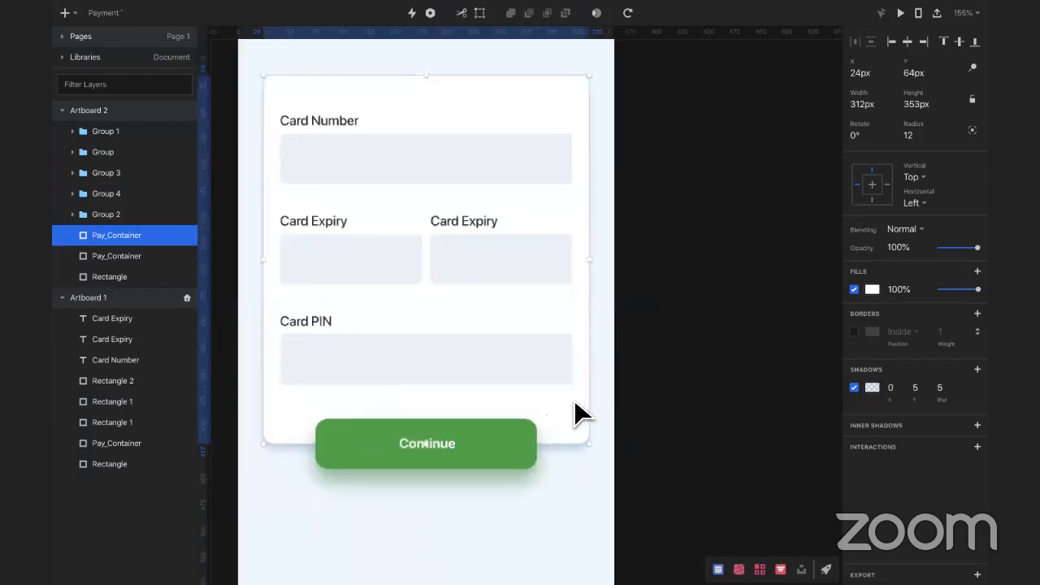
scroll(575, 401, down, 1)
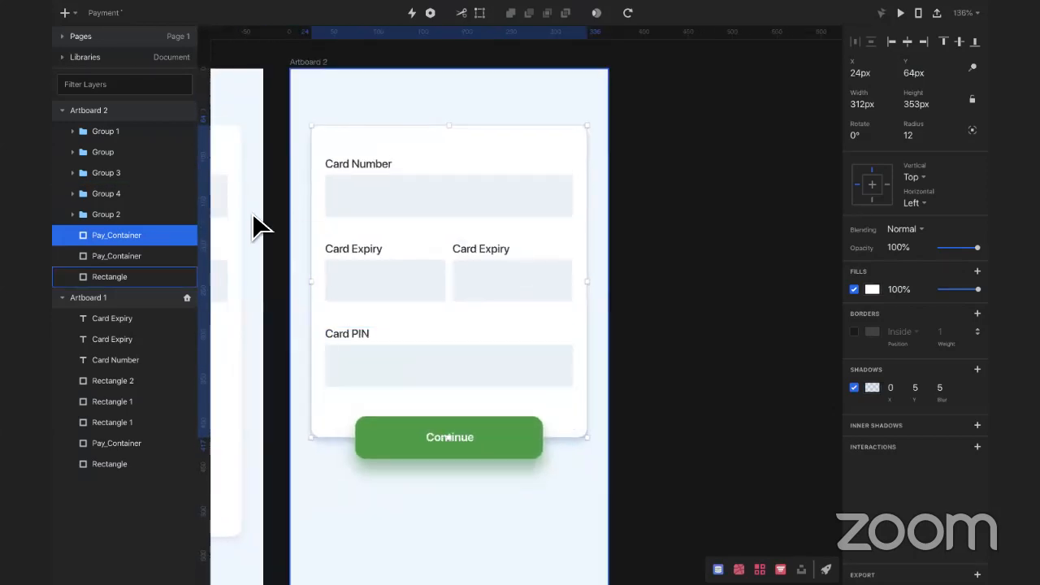
Step: Rename the upper Pay_Container layer on Artboard 2 as Pay_Mask
double_click(138, 235)
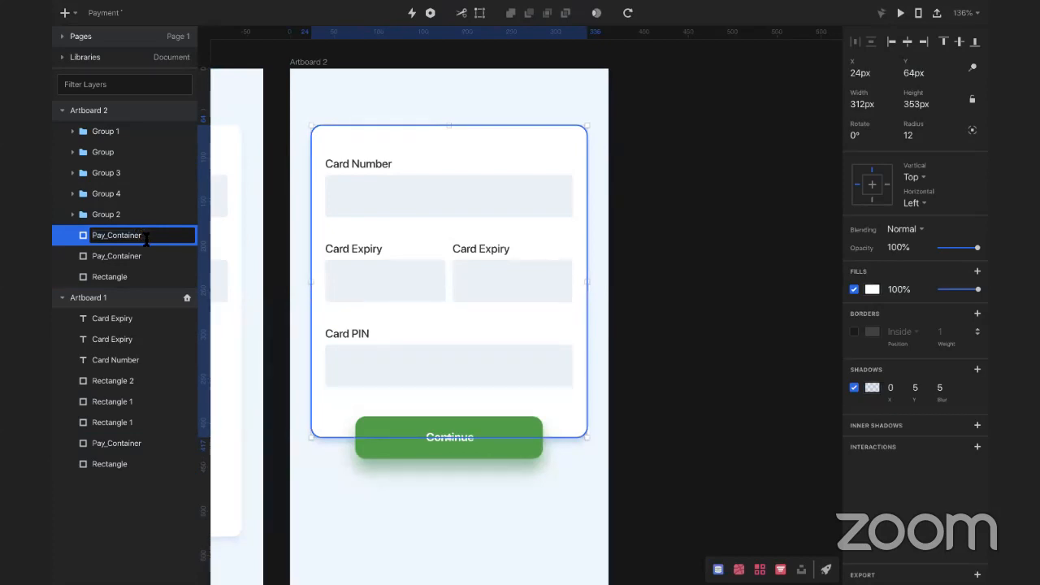
key(BackSpace)
key(BackSpace)
key(BackSpace)
key(BackSpace)
key(BackSpace)
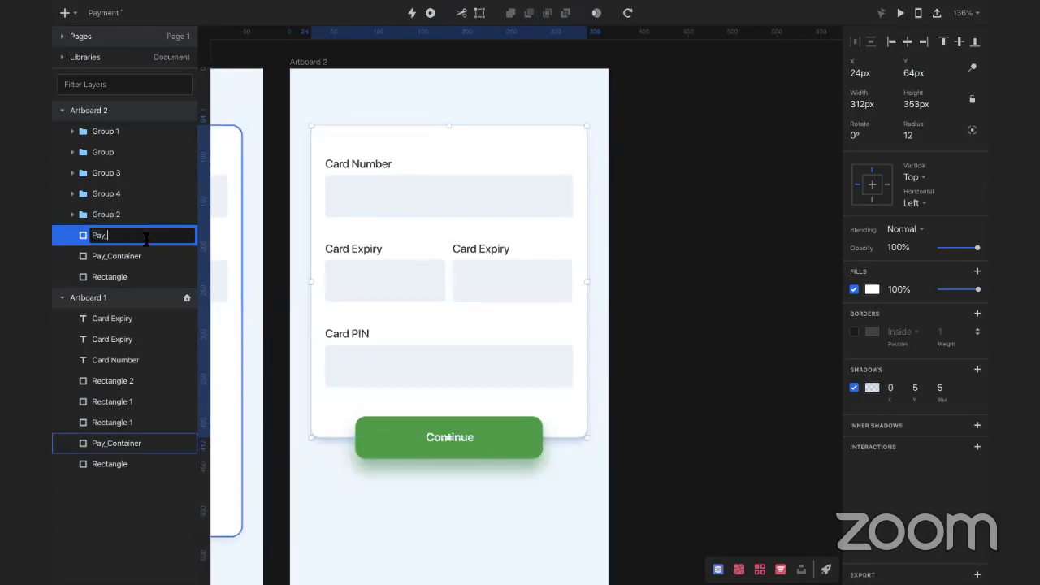
key(Return)
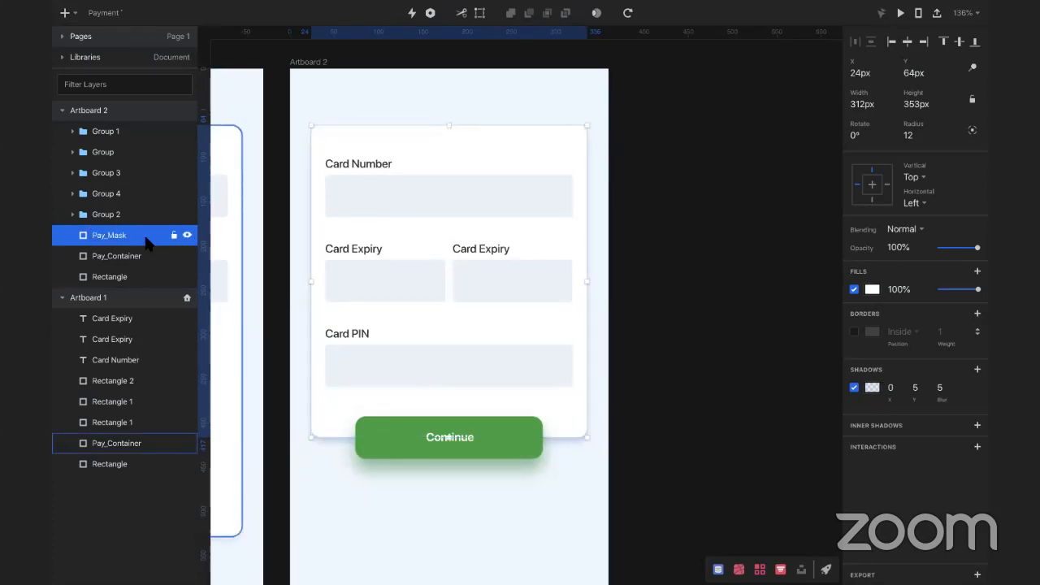
Step: Group the Pay_Mask layer together with all the field groups and the button group above it
right_click(145, 236)
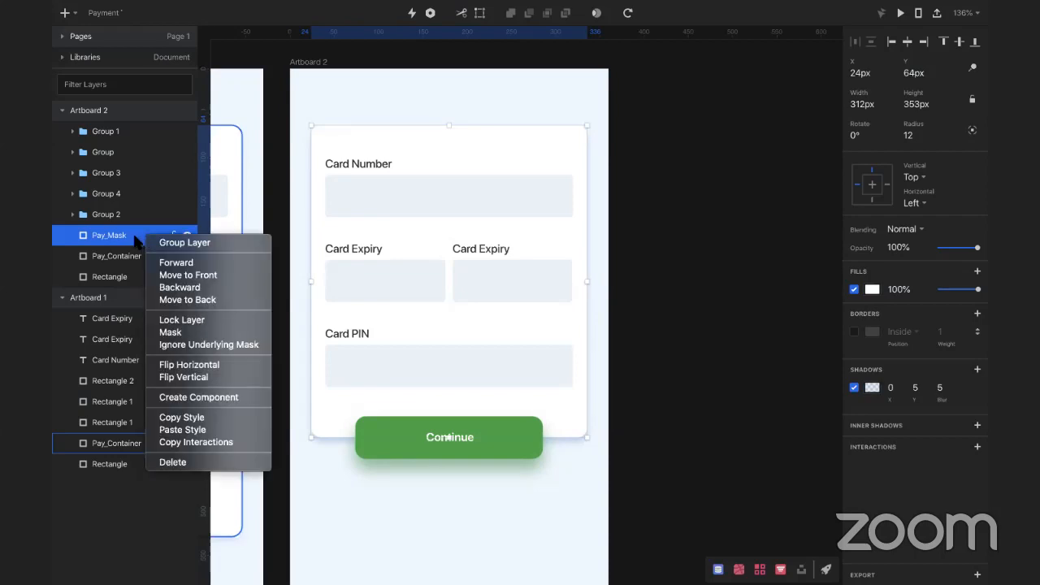
click(135, 236)
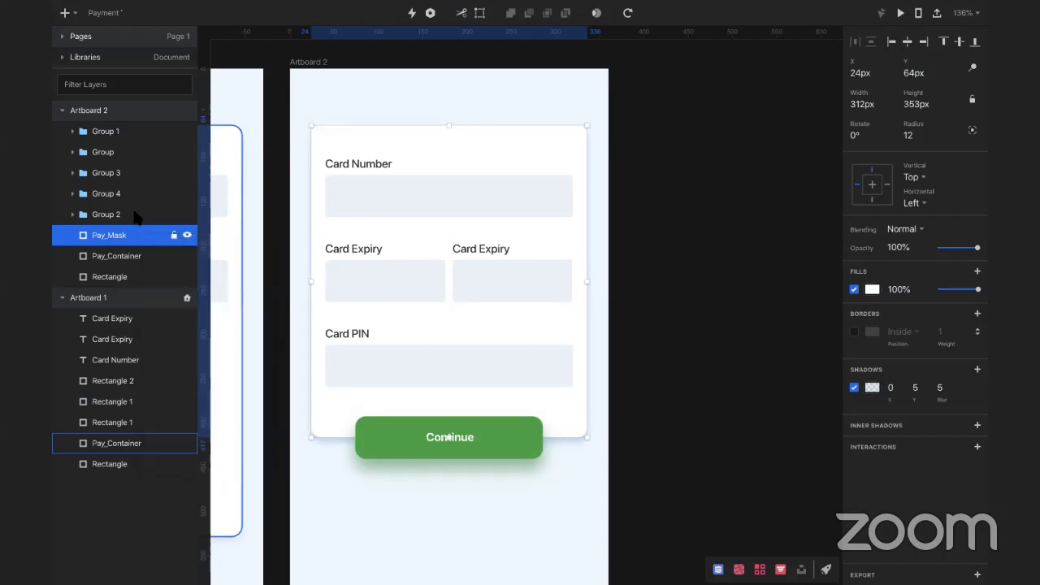
shift+click(127, 132)
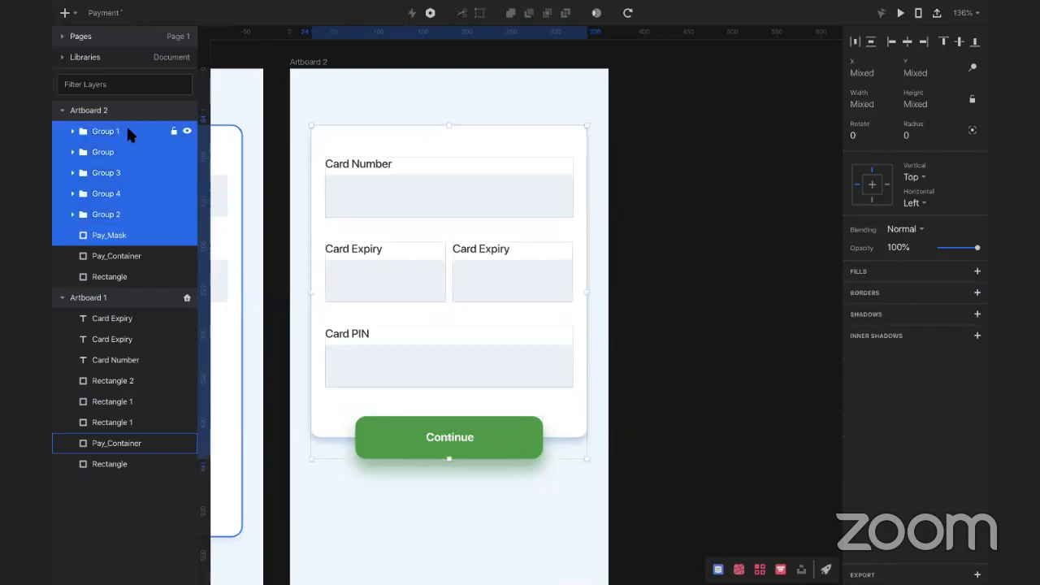
key(ctrl+g)
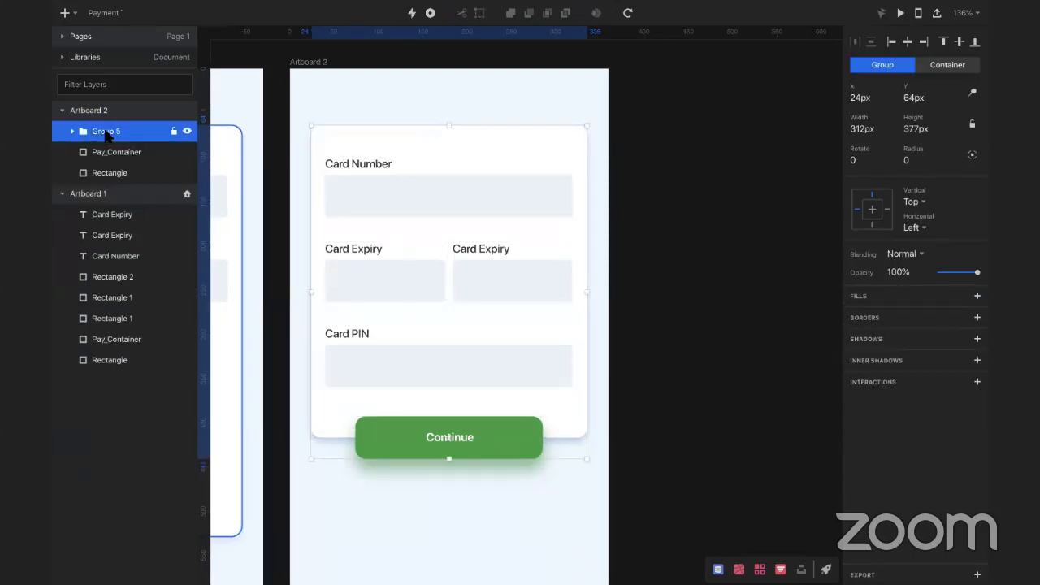
Step: Ungroup the form elements on Artboard 2 and regroup the Pay_Mask layer with all the field and button groups above it
key(ctrl+shift+g)
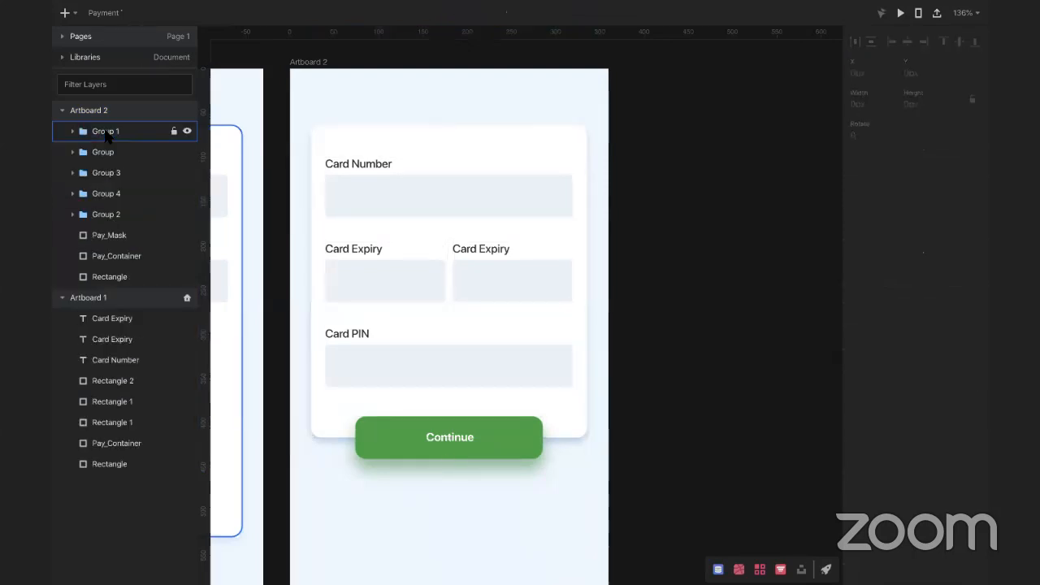
click(111, 235)
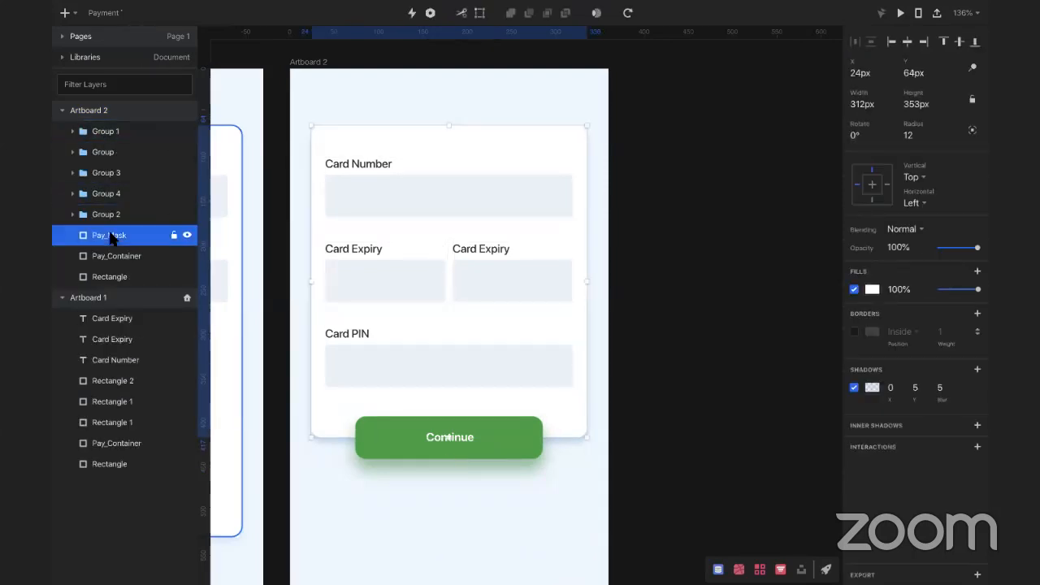
shift+click(128, 132)
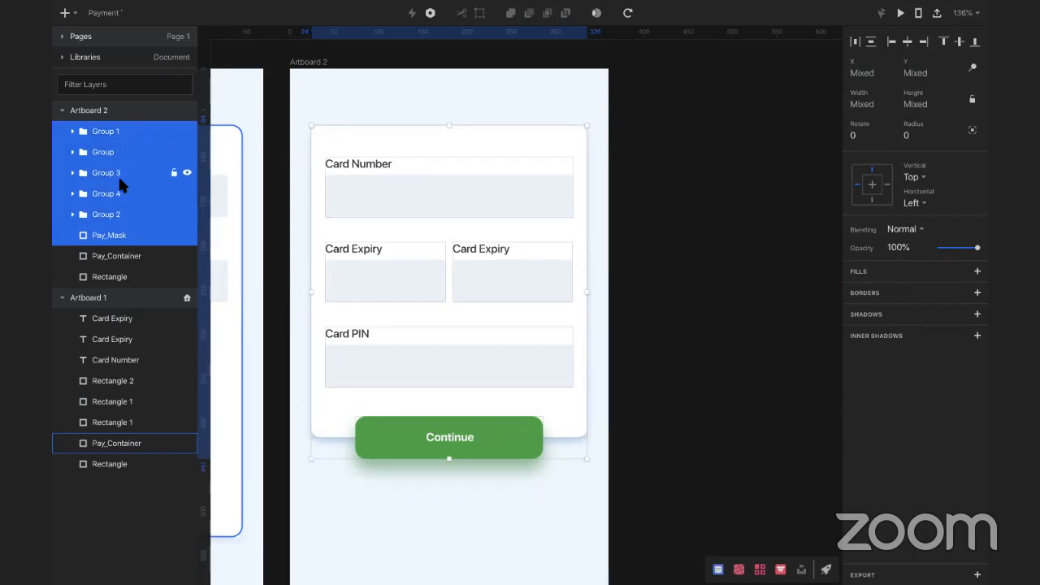
key(ctrl+g)
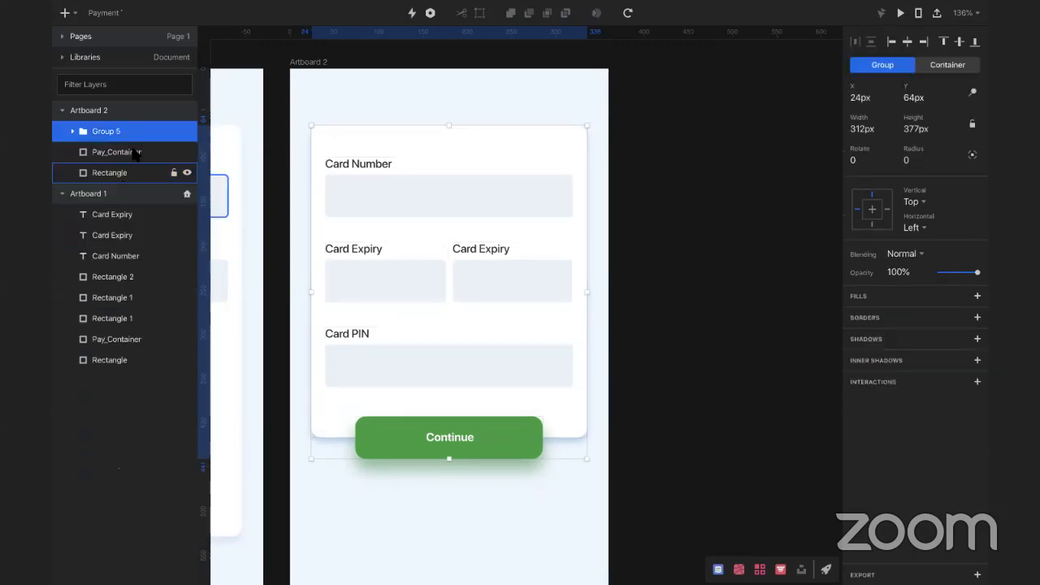
Step: Turn the Pay_Mask layer inside the form group on Artboard 2 into a mask
click(73, 131)
click(110, 259)
right_click(109, 258)
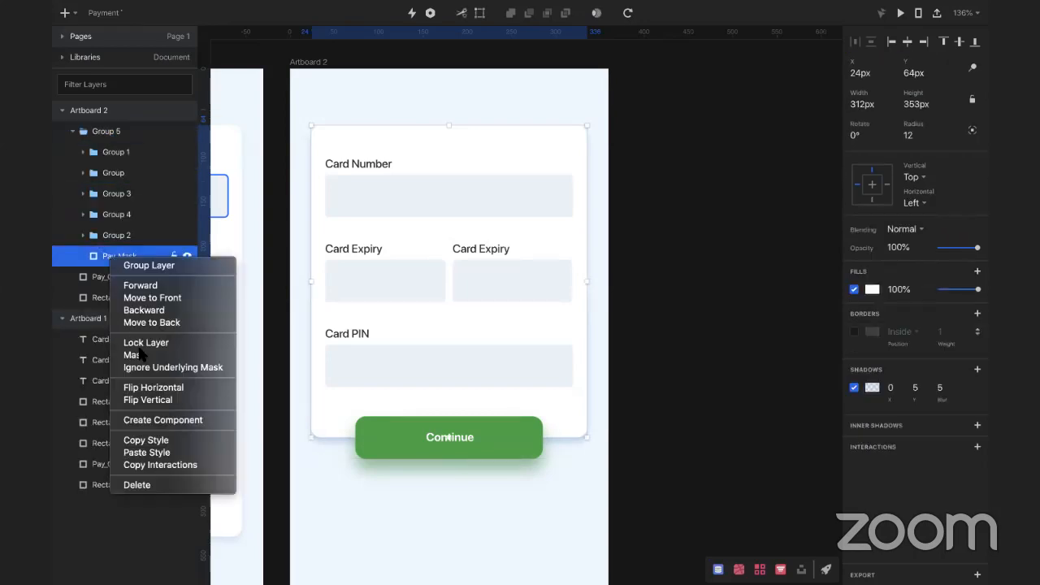
click(155, 353)
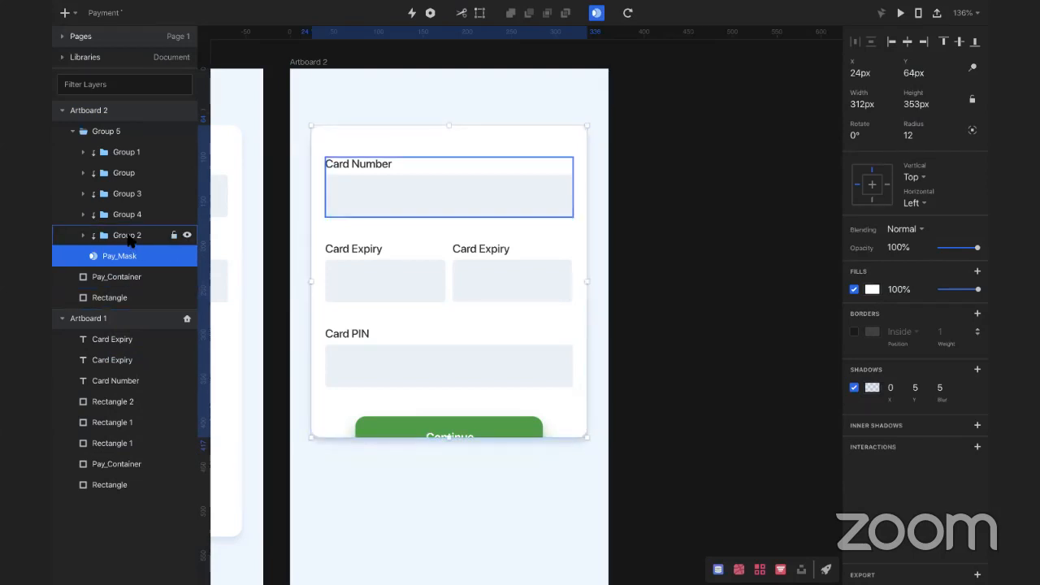
Step: Move the Continue button group below the Pay_Mask layer inside the form group, taking it out of the mask
click(130, 154)
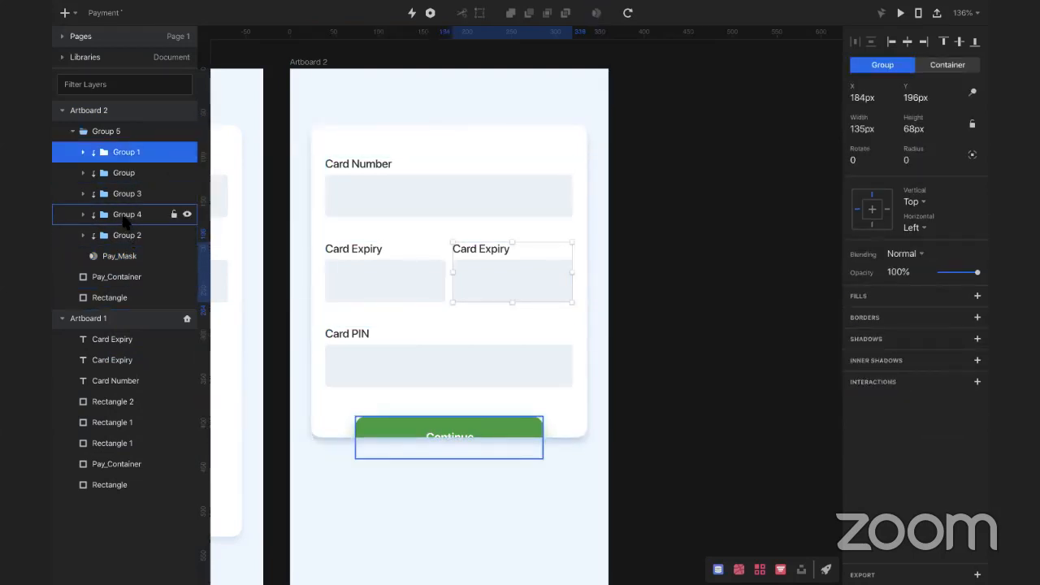
click(124, 217)
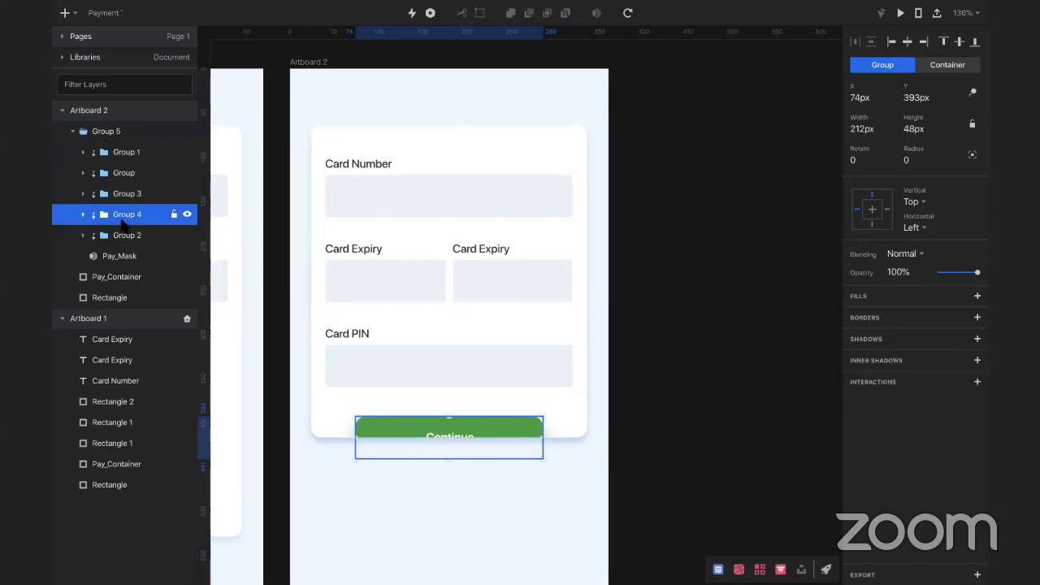
drag(123, 218, 118, 265)
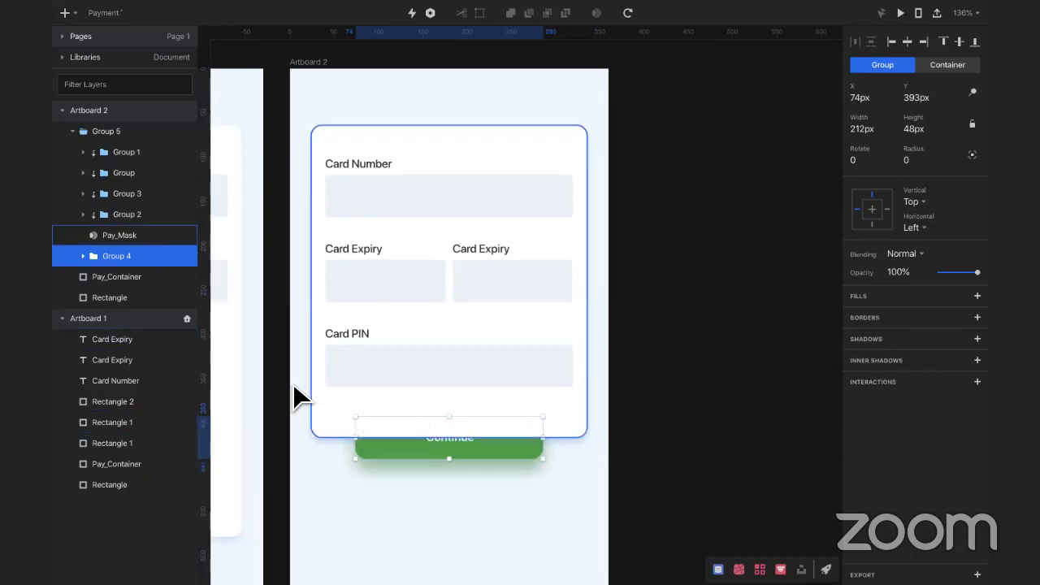
Step: Turn off the white fill and the shadow of the Pay_Mask layer
click(109, 237)
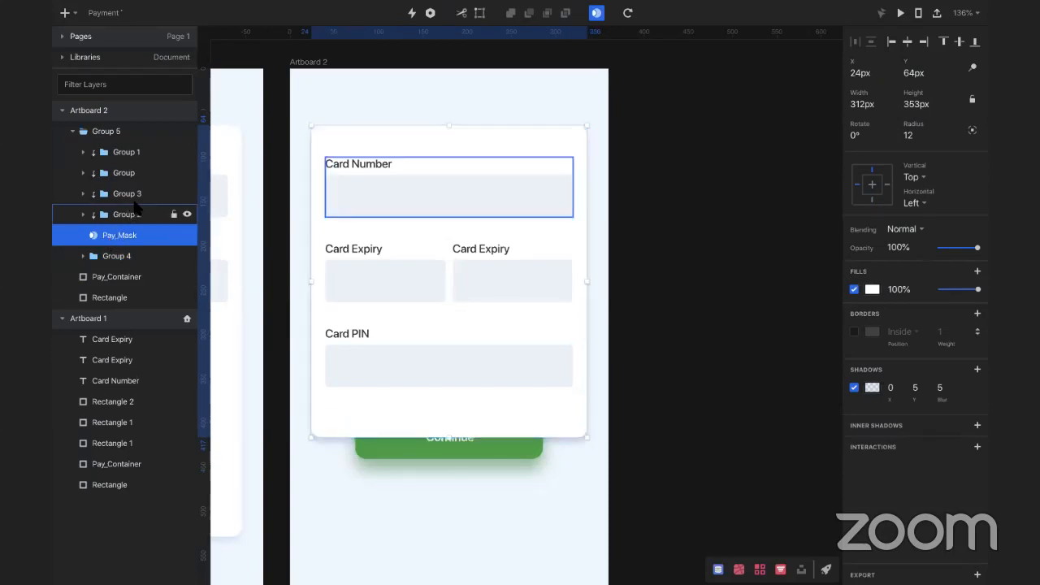
double_click(121, 235)
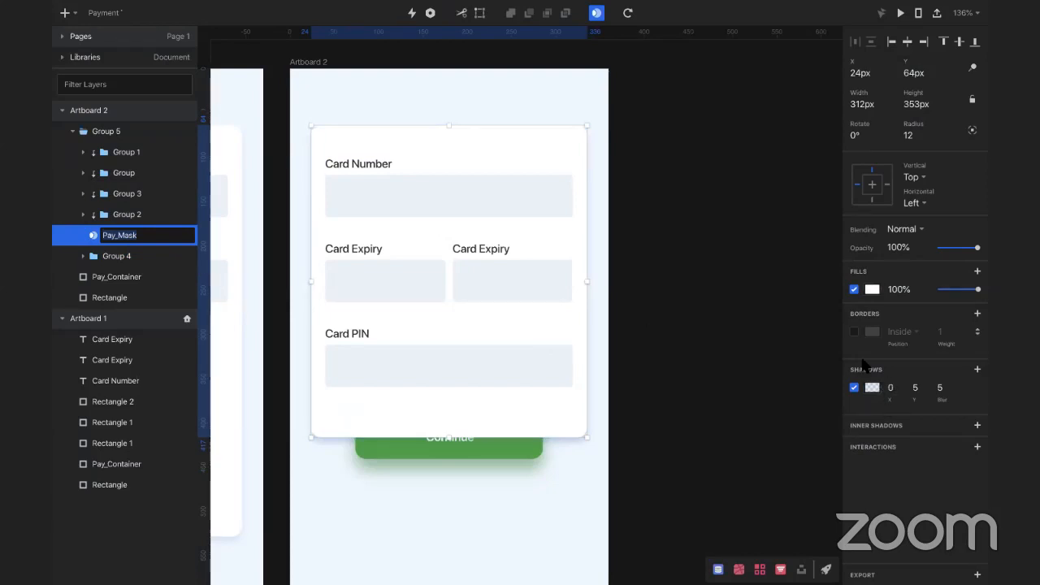
click(855, 290)
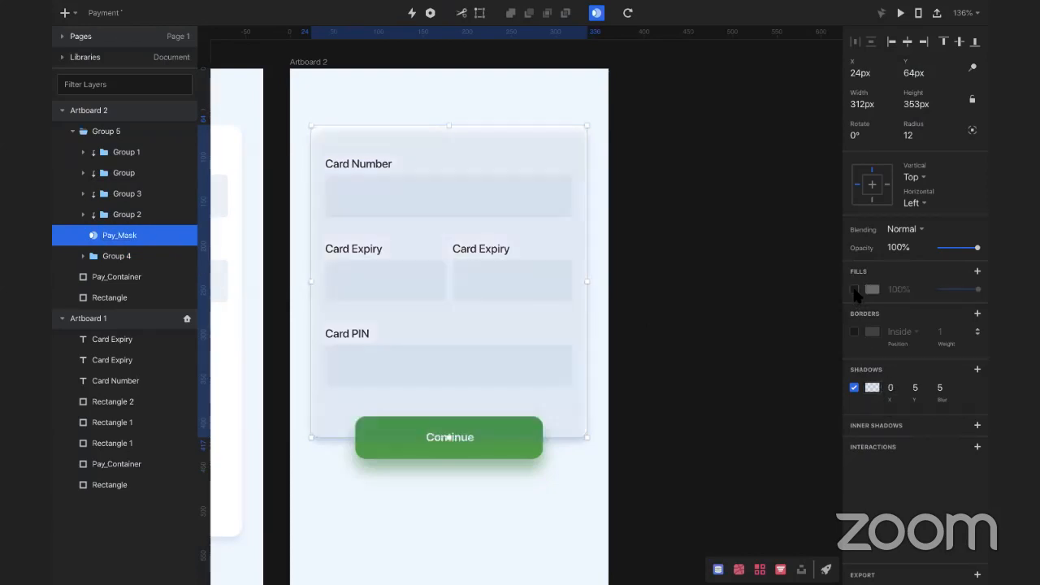
click(855, 290)
click(855, 290)
click(854, 388)
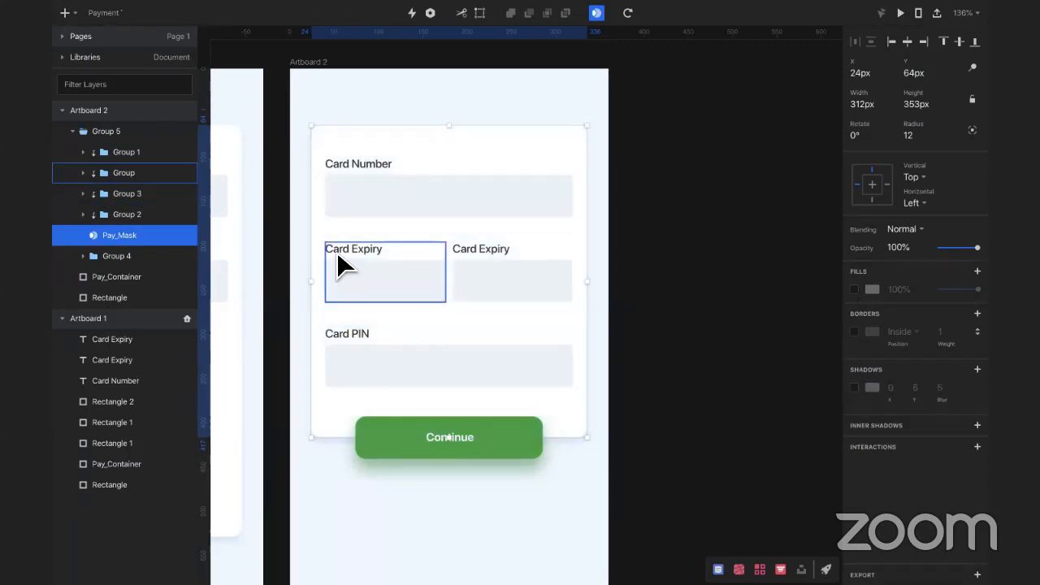
Step: Test the mask by moving the first Card Expiry field group to X 0 px, and undo the move
click(368, 267)
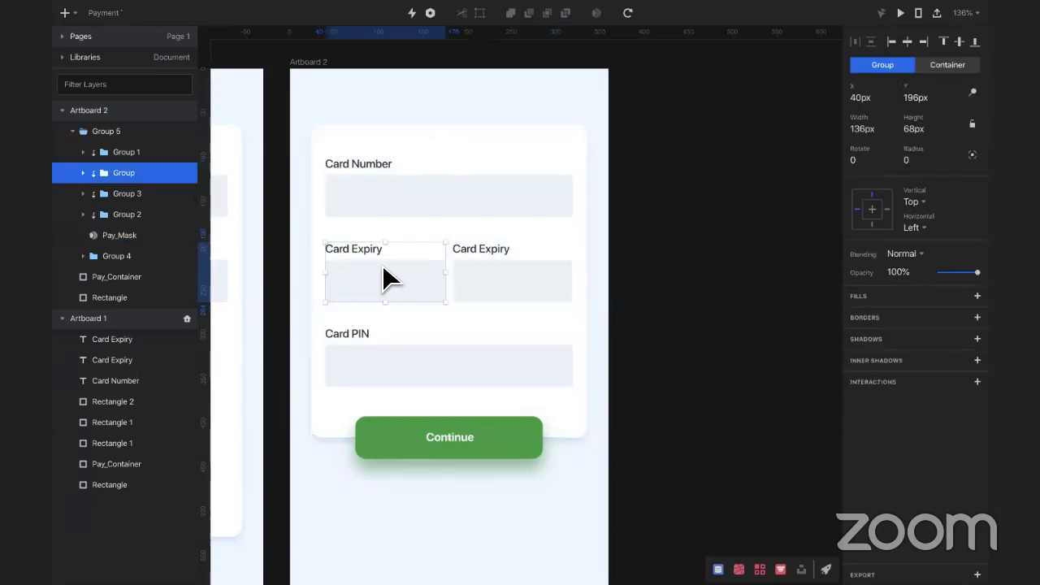
drag(382, 272, 355, 270)
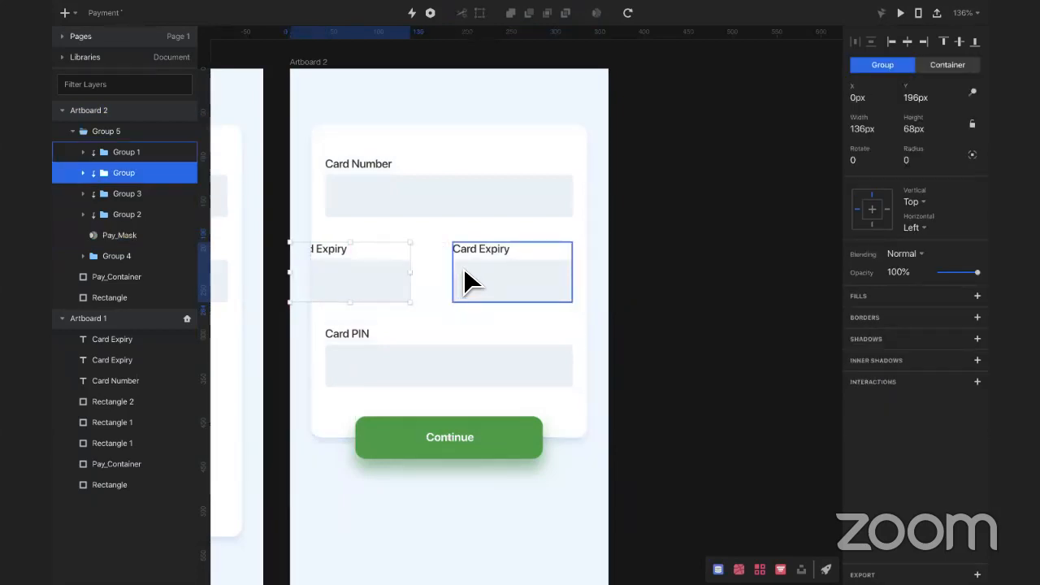
key(ctrl+z)
click(647, 316)
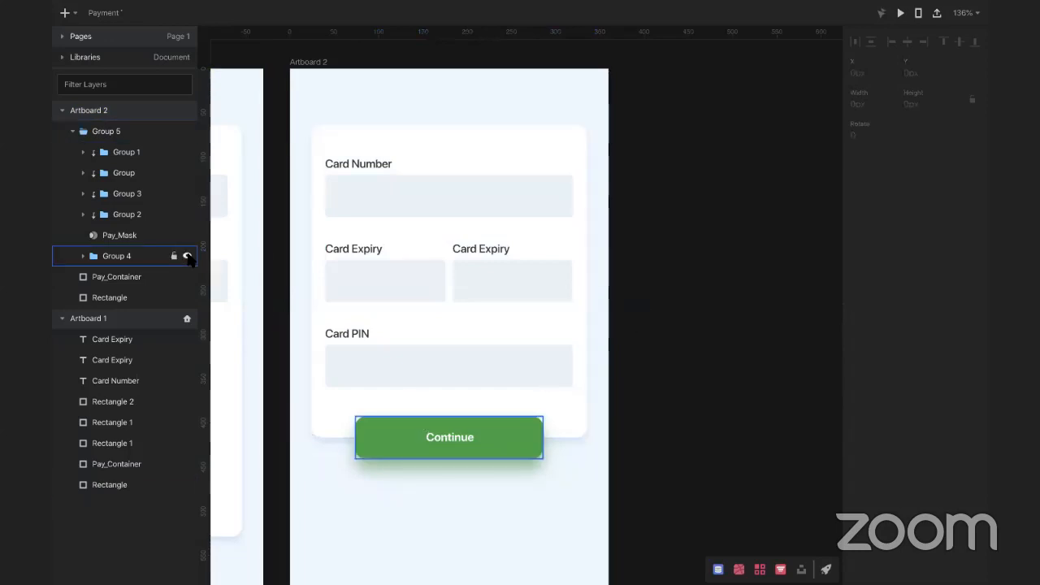
click(119, 236)
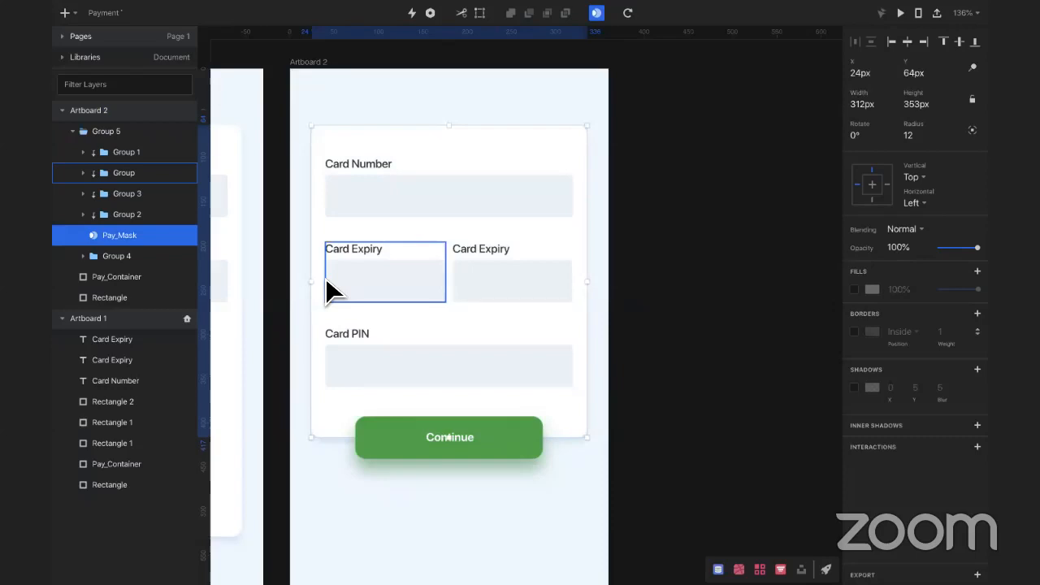
click(625, 283)
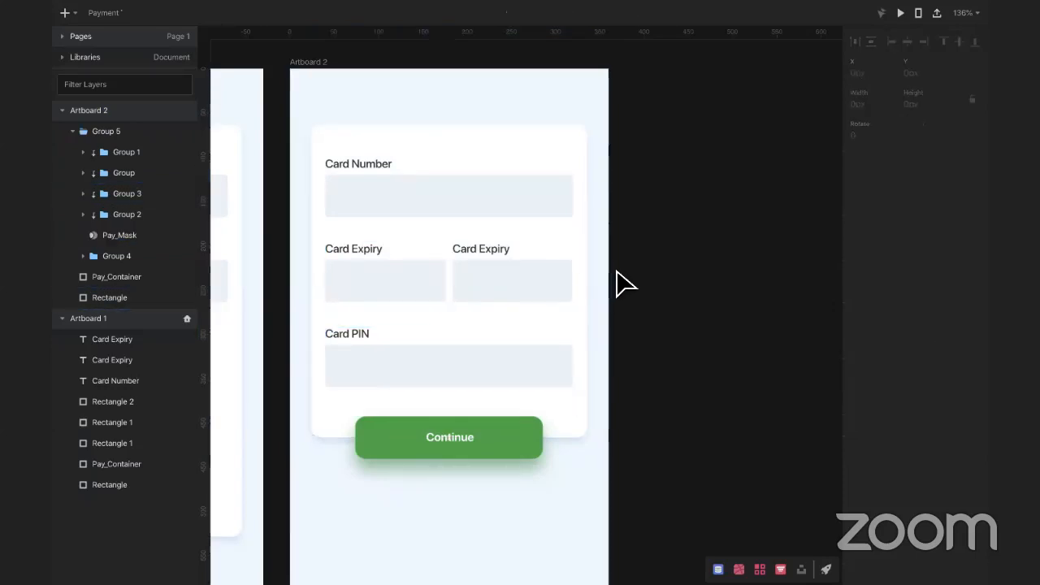
Step: Duplicate Artboard 2 and place the copy beside it at X 800 px, Y 0 px
click(309, 63)
key(ctrl+d)
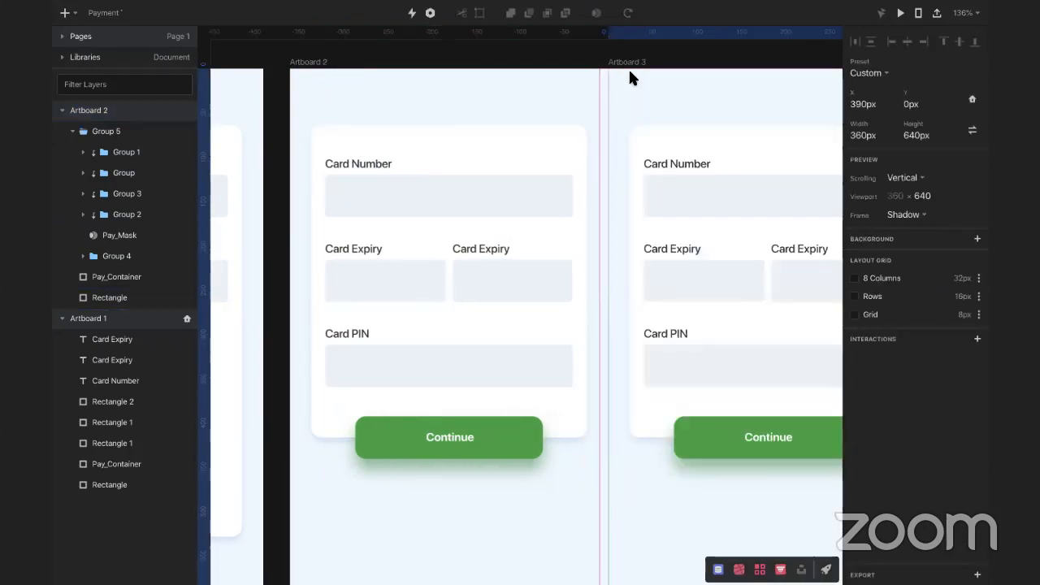
drag(629, 72, 679, 72)
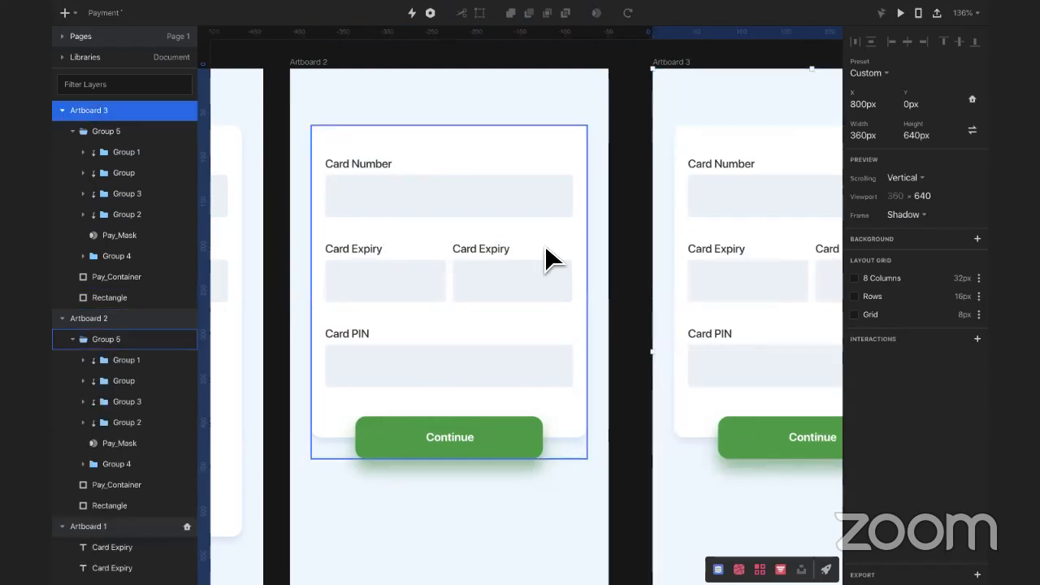
Step: Delete Artboard 1 with its unfinished payment form
scroll(544, 245, left, 10)
click(532, 115)
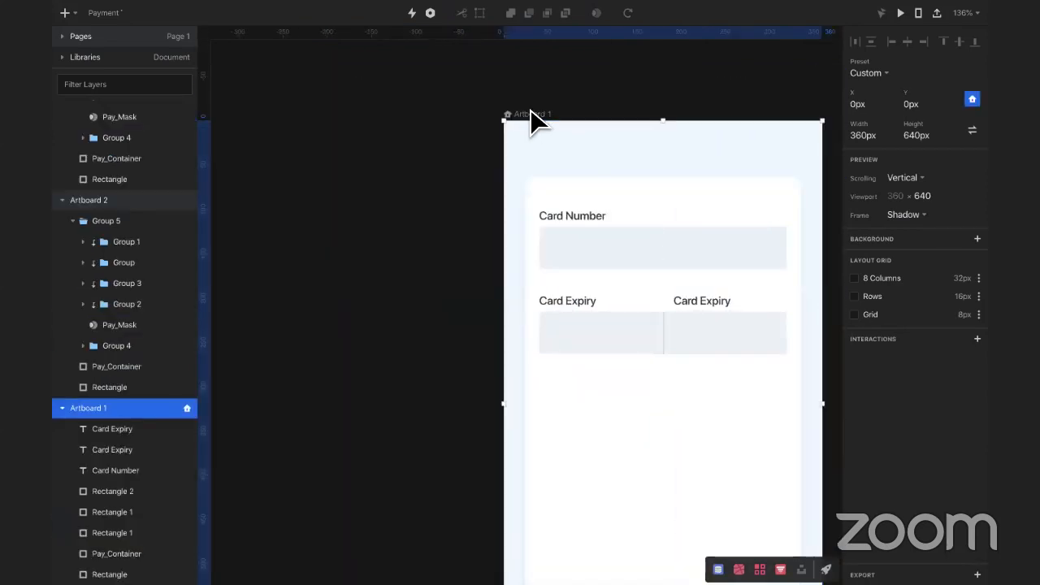
key(Delete)
Step: Set Artboard 2 as the home artboard instead of Artboard 3
scroll(529, 122, right, 10)
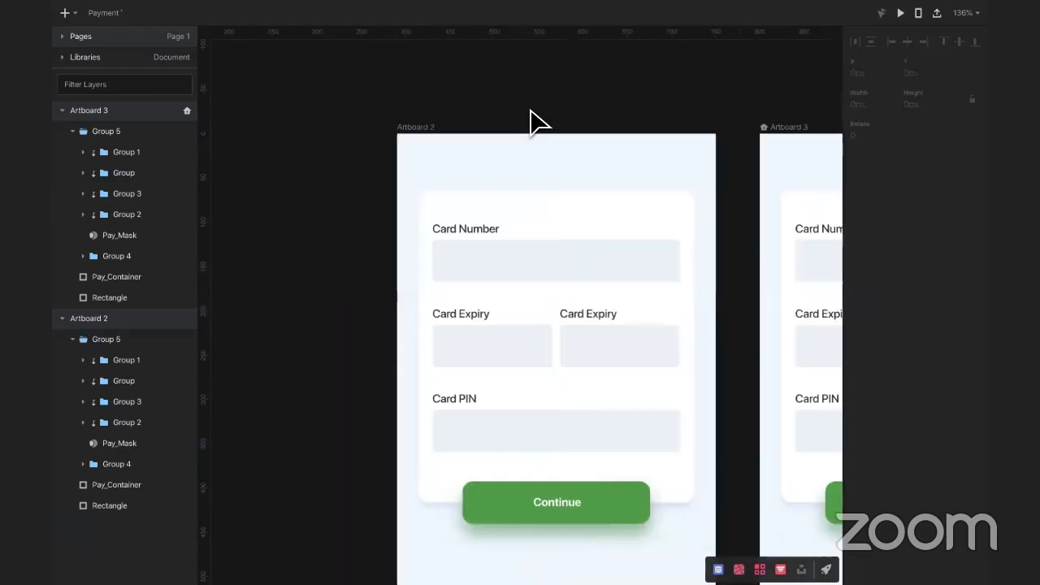
click(659, 128)
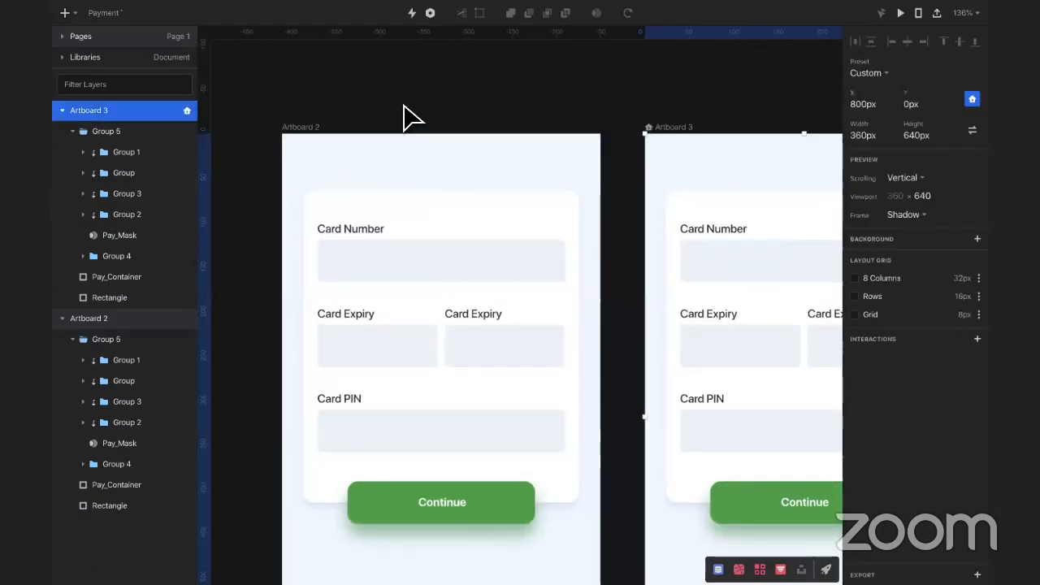
click(308, 130)
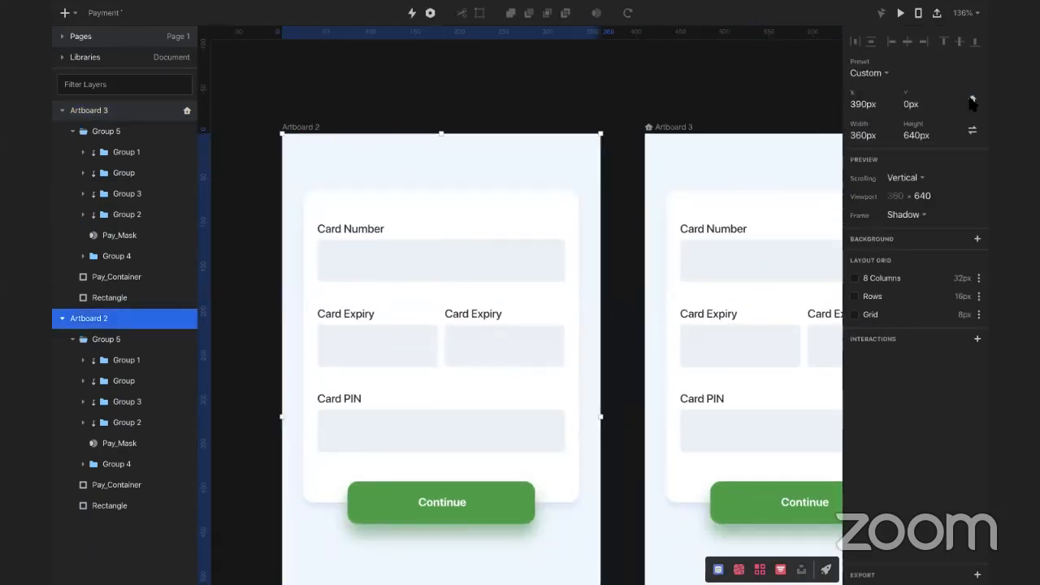
click(616, 136)
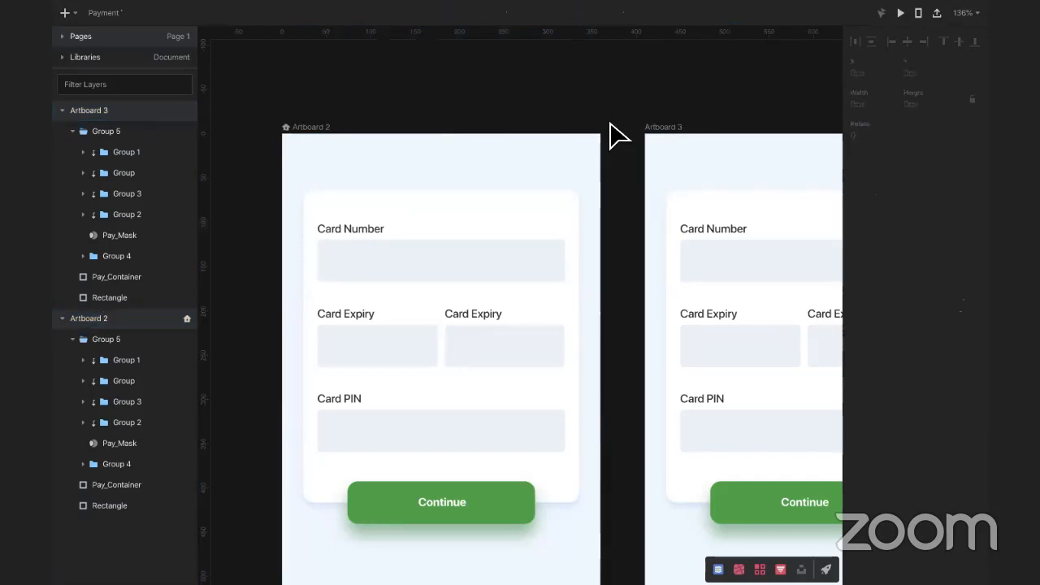
Step: Change the Card Number label on Artboard 3 to "Enter OTP"
scroll(616, 136, right, 3)
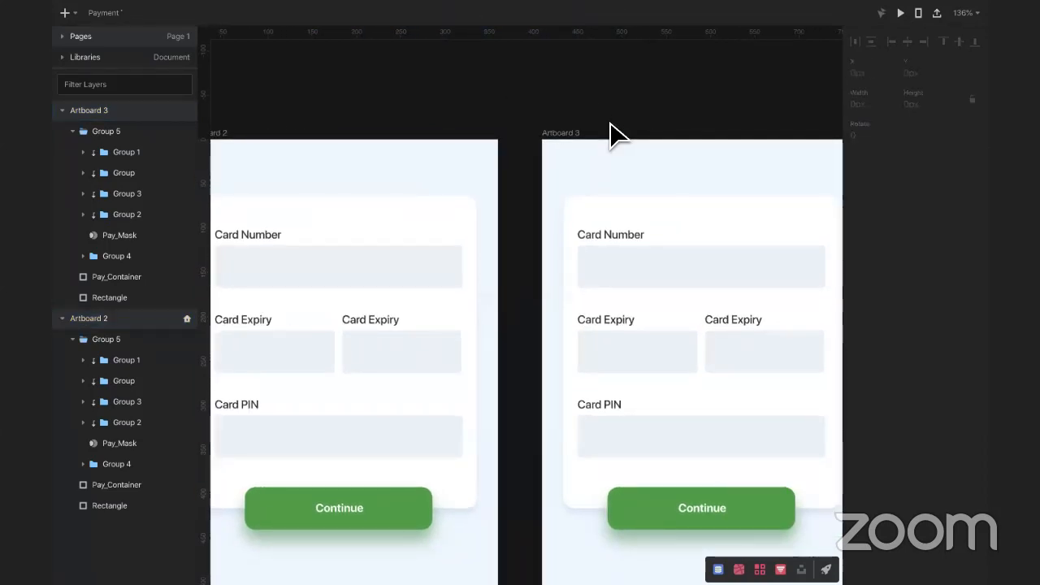
scroll(611, 124, right, 3)
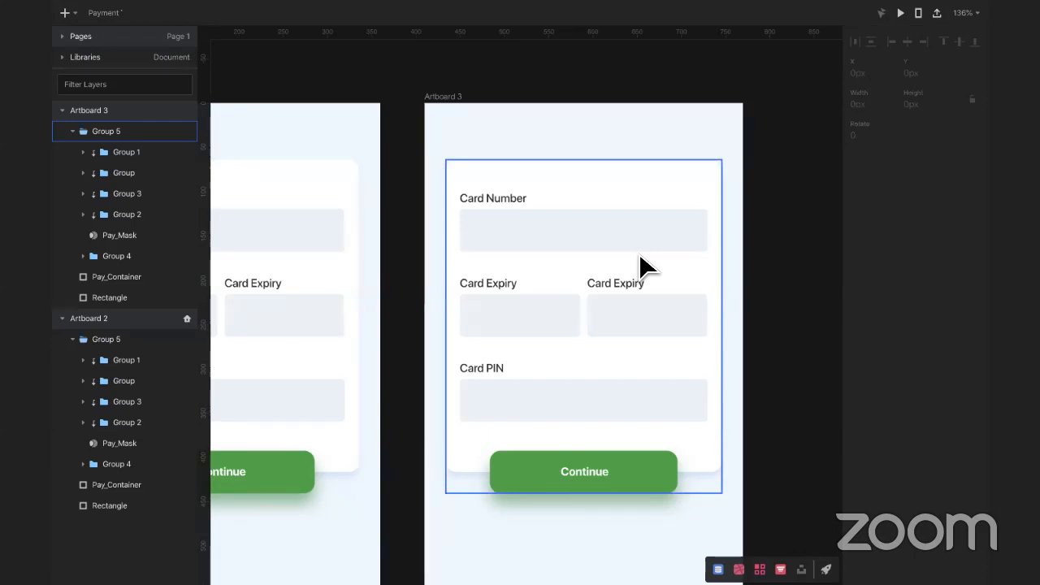
double_click(520, 207)
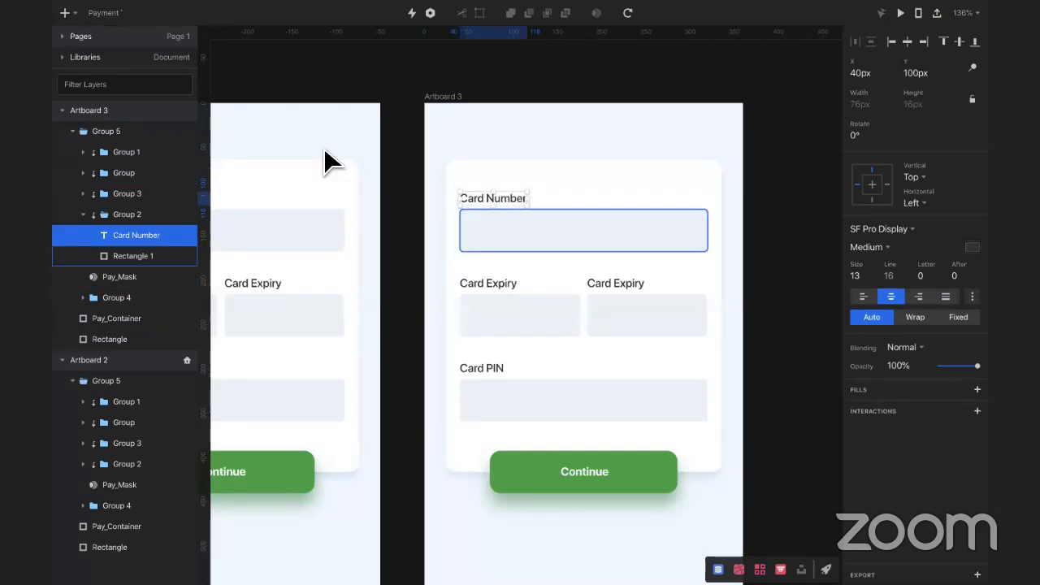
double_click(504, 200)
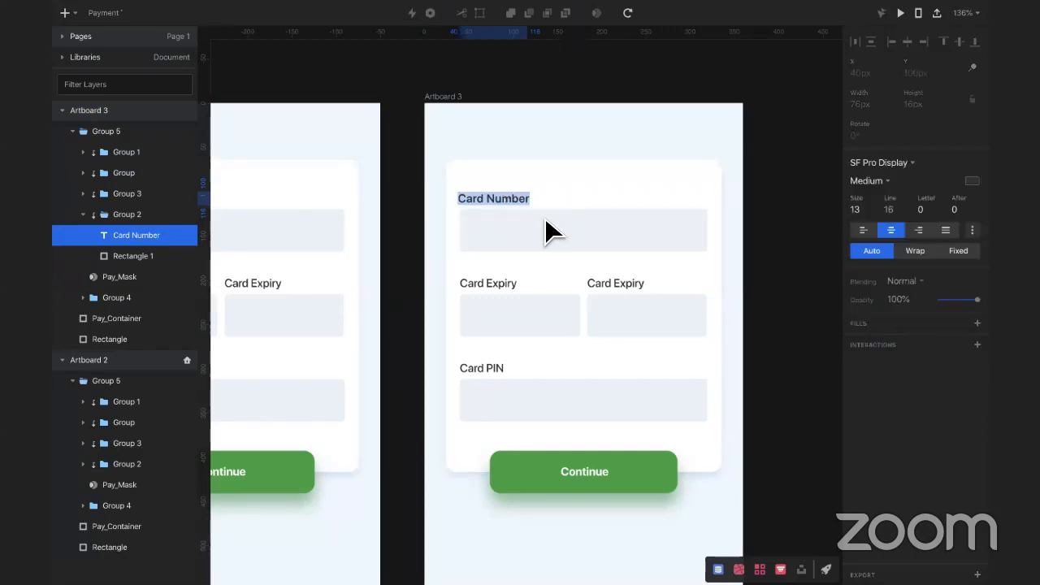
text(Enter OTP)
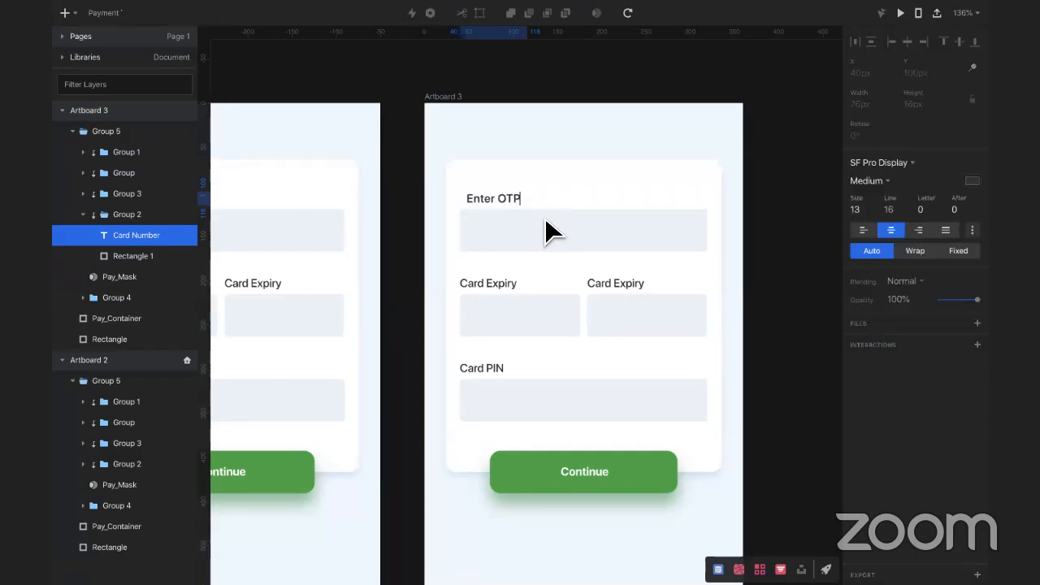
key(Escape)
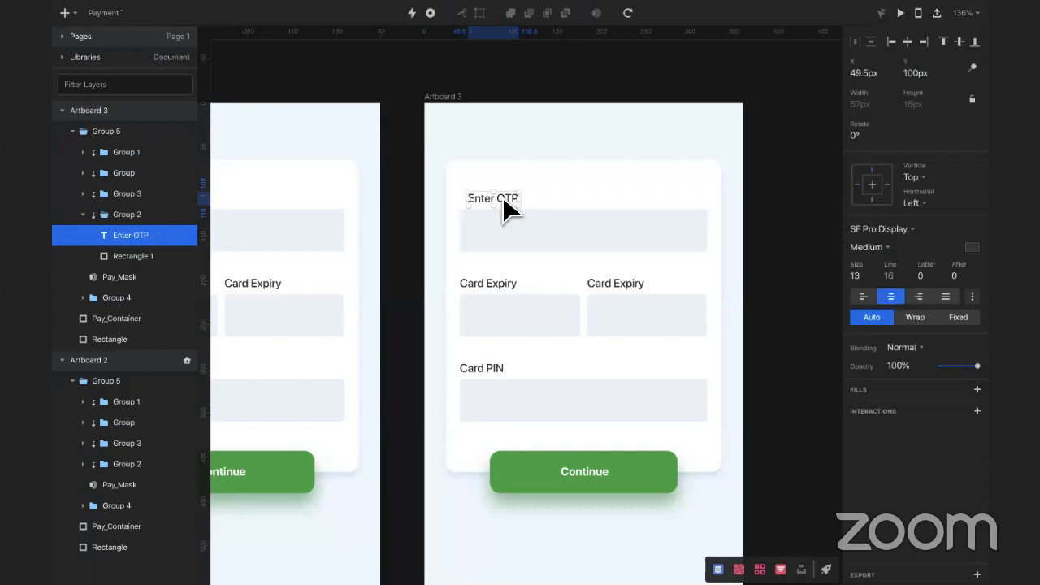
Step: Align the Enter OTP label with the left edge of the field rectangle beneath it
drag(503, 197, 501, 197)
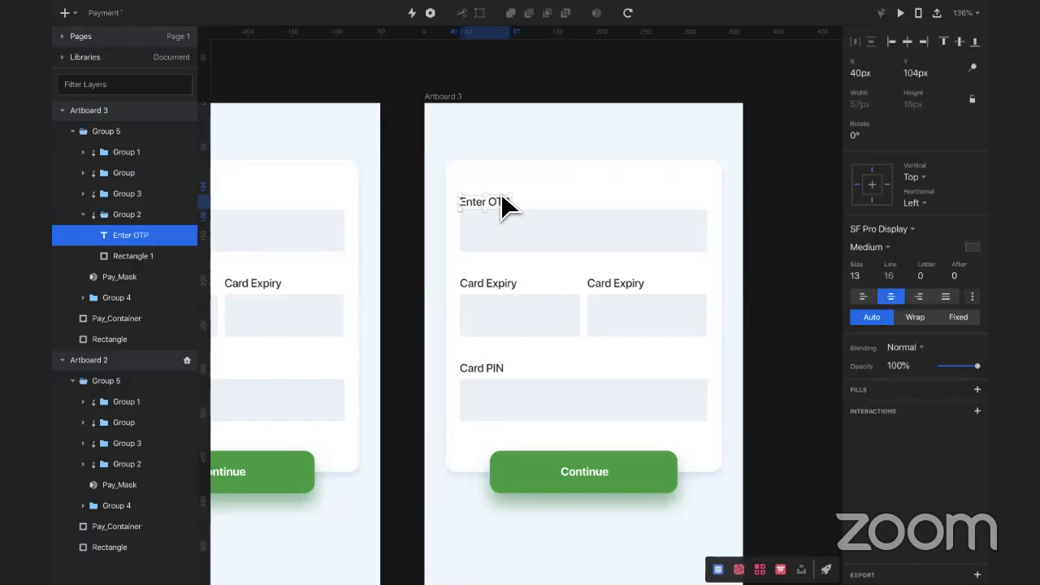
shift+click(543, 248)
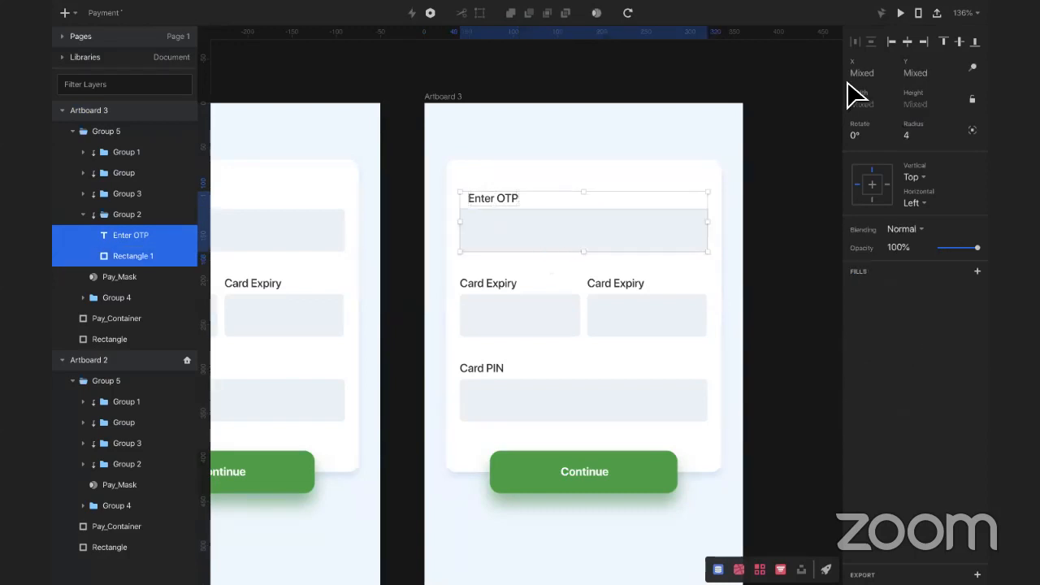
click(891, 41)
click(805, 143)
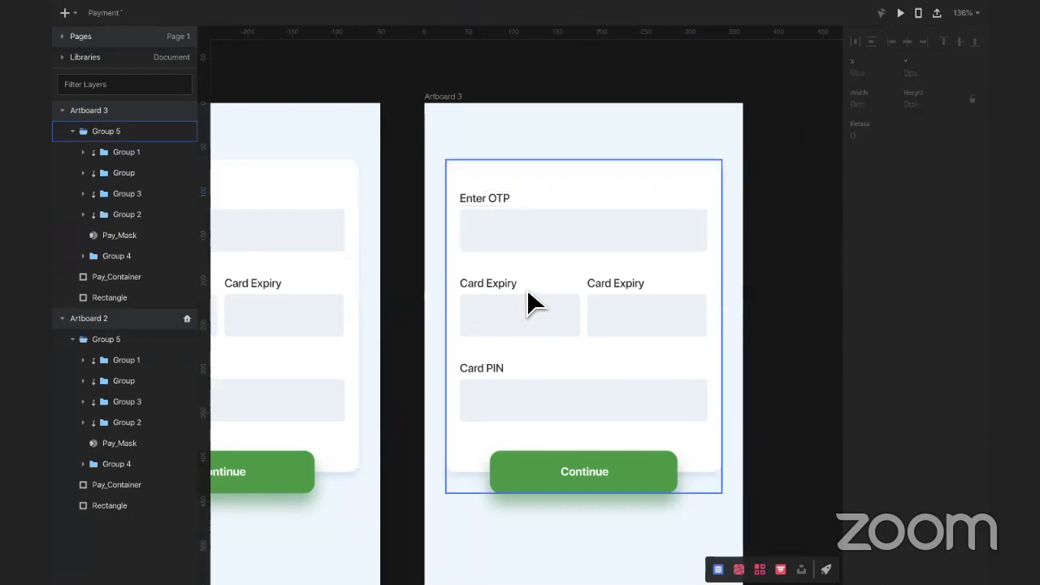
Step: Move the two Card Expiry field groups and the Card PIN group on Artboard 3 sideways, out of the masked card
double_click(529, 296)
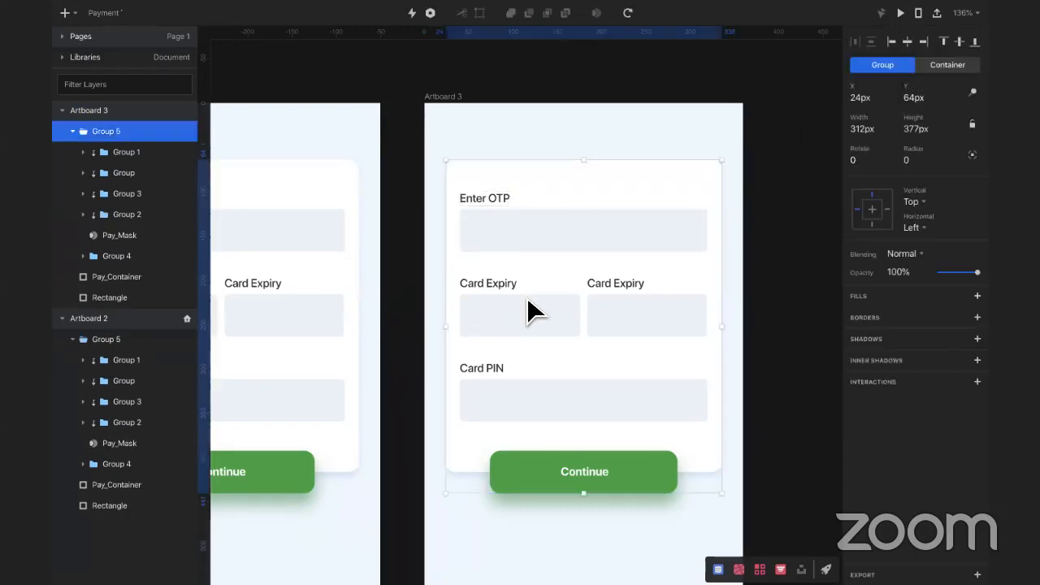
shift+click(631, 317)
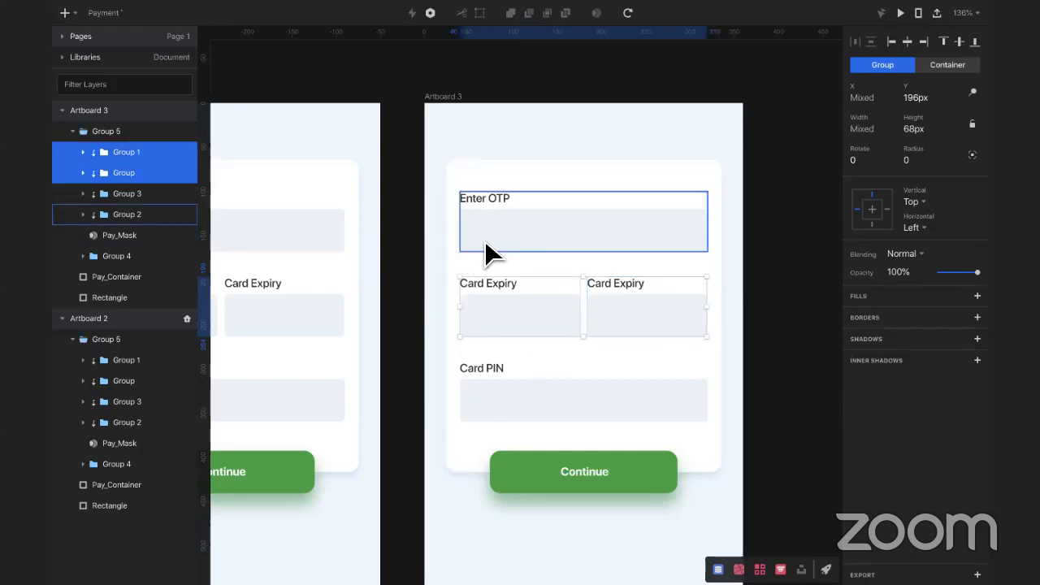
shift+click(559, 382)
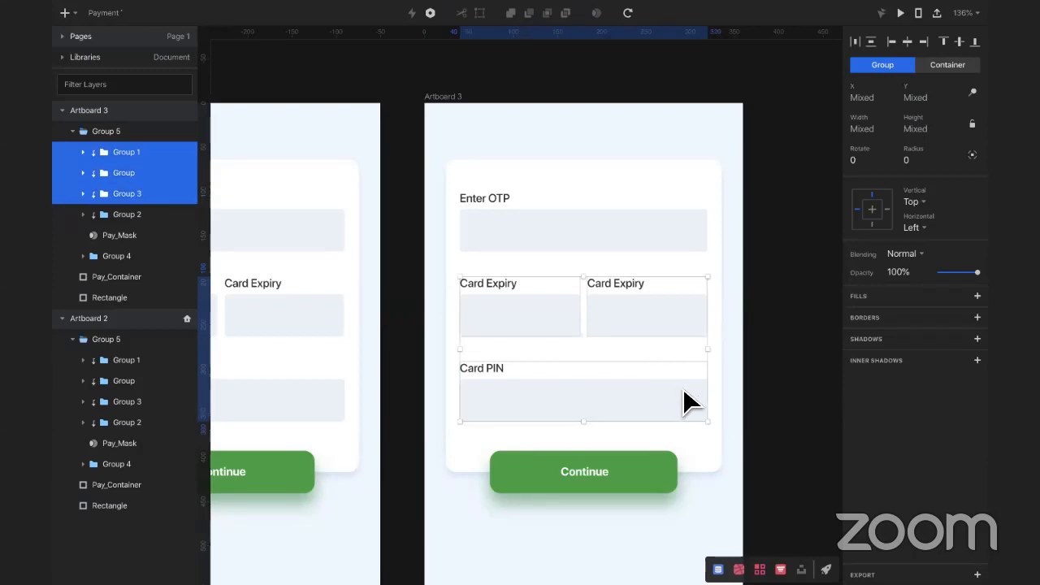
drag(681, 387, 428, 385)
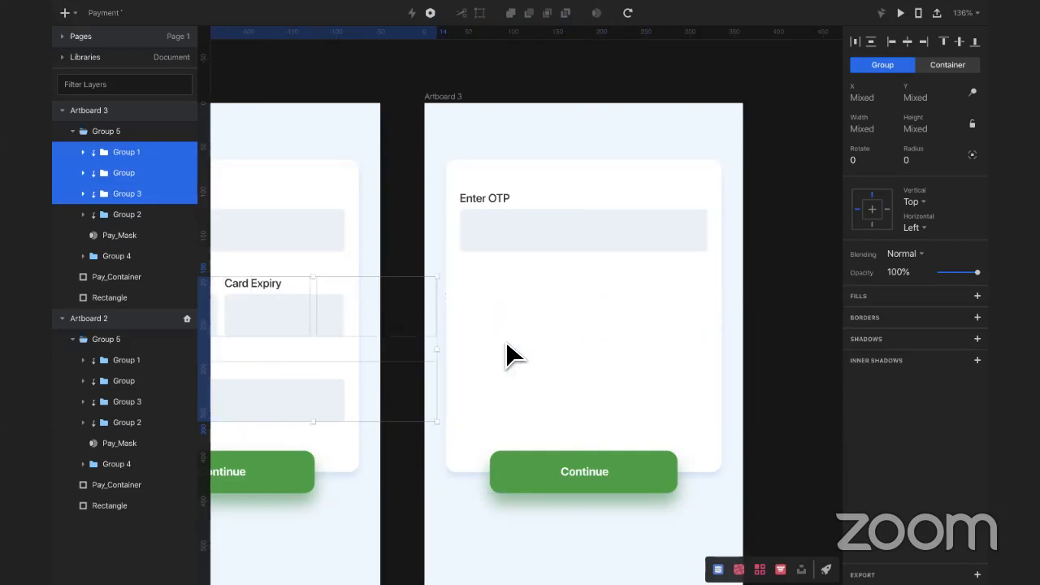
Step: Duplicate the Enter OTP field group in place on Artboard 3 and open the copy's layer name for editing
click(528, 227)
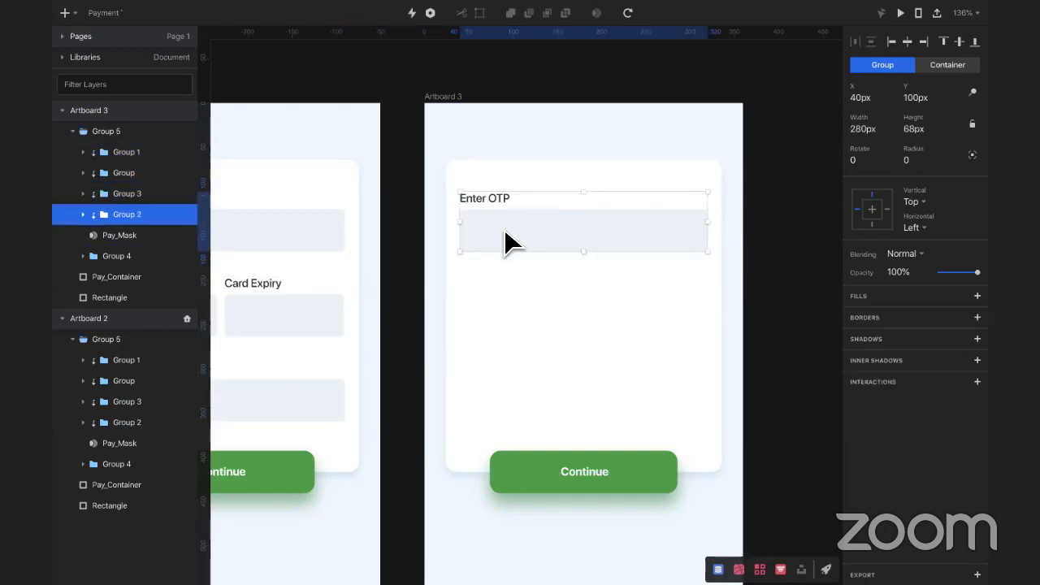
key(ctrl+d)
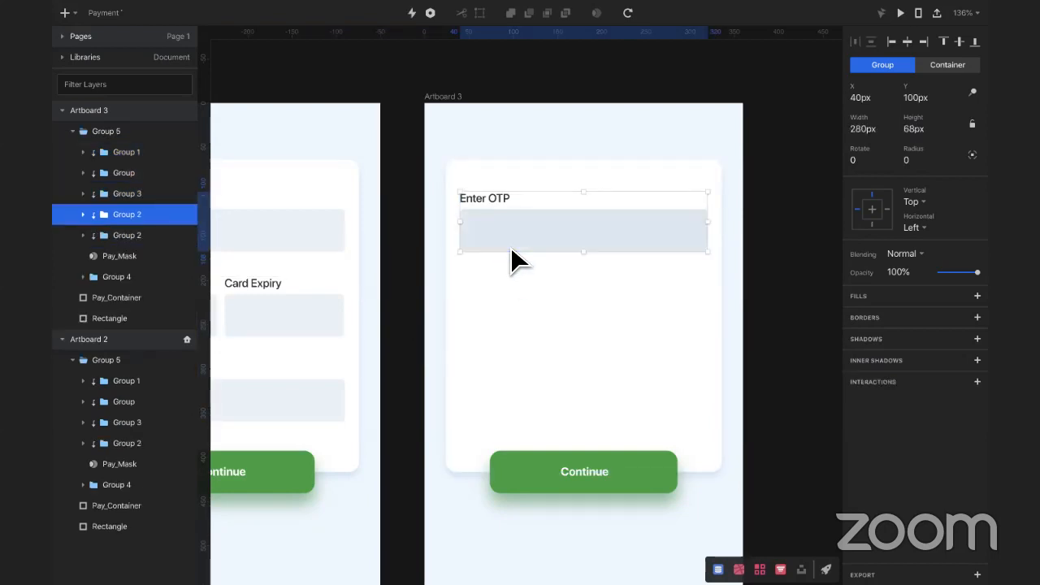
double_click(126, 218)
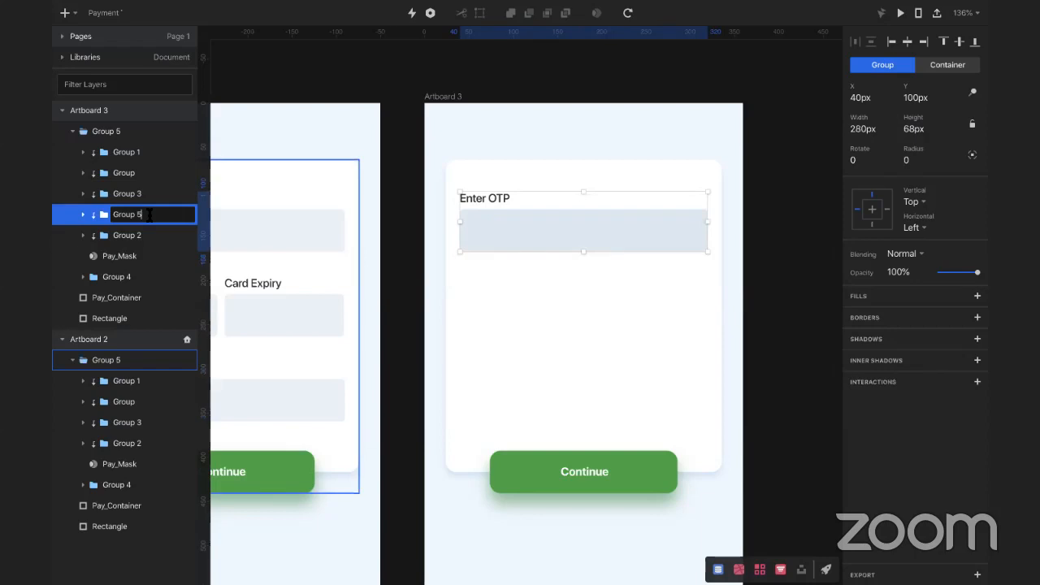
Step: Rename the Card Number field group on Artboard 2 as input_CNumber
scroll(302, 254, left, 5)
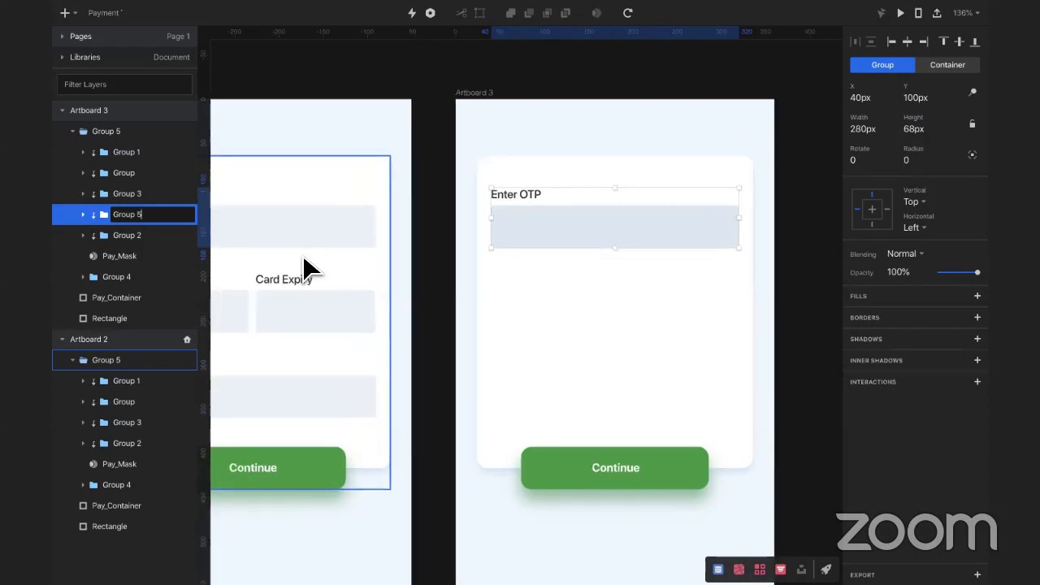
click(403, 217)
click(405, 219)
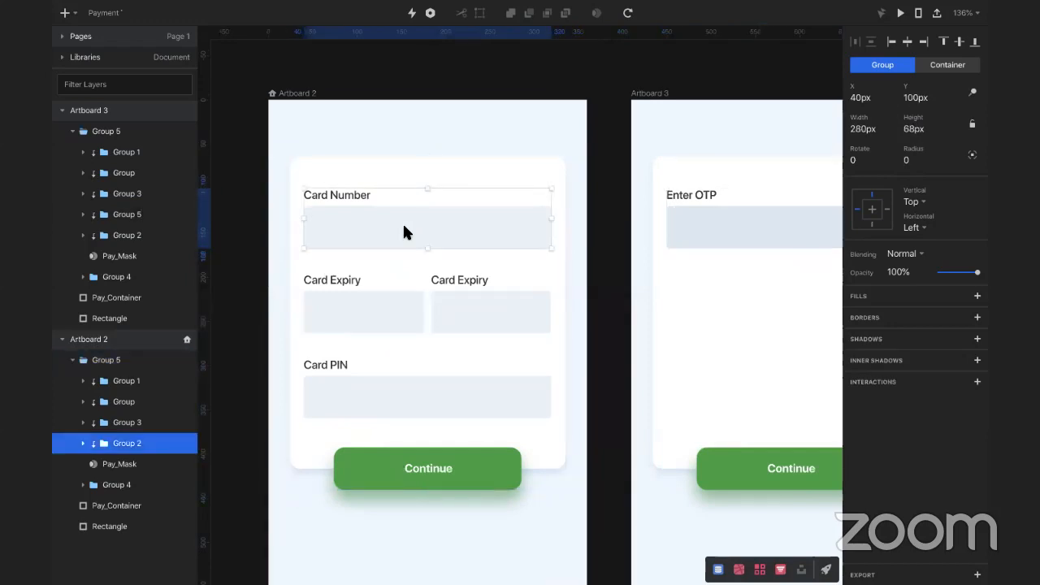
double_click(126, 443)
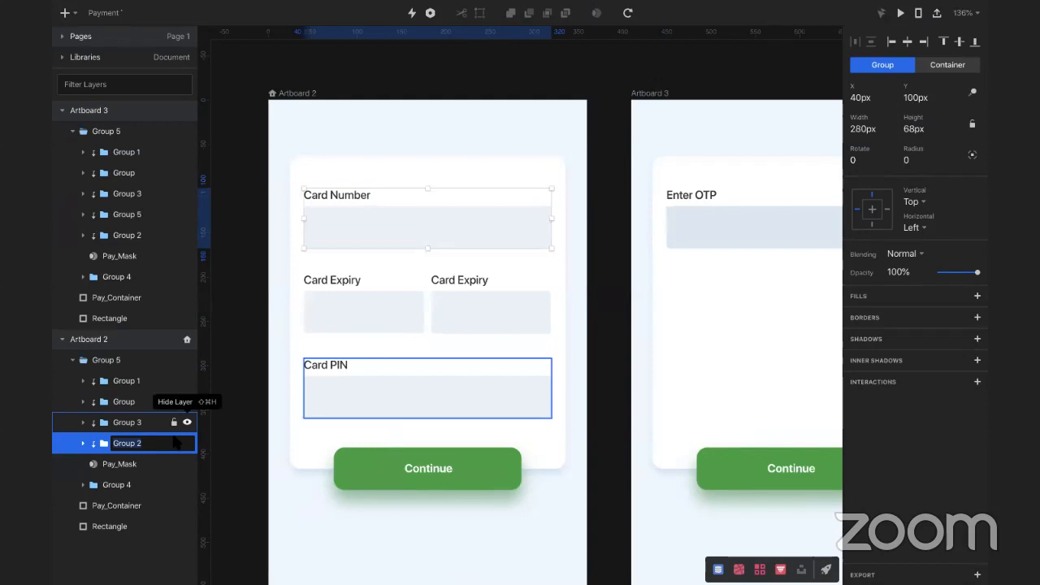
text(inpu)
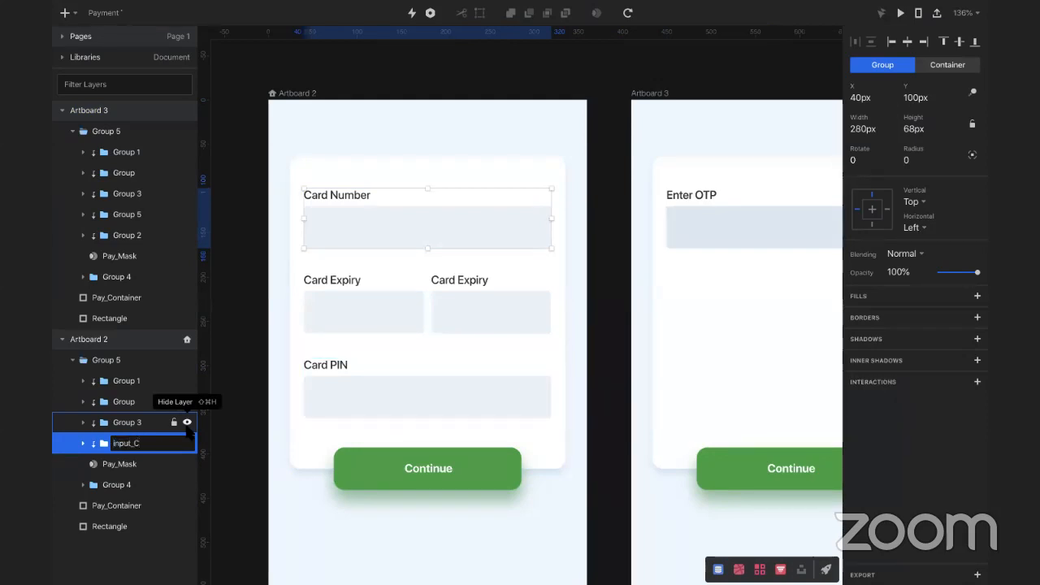
text(t_C)
key(BackSpace)
text(CNumber)
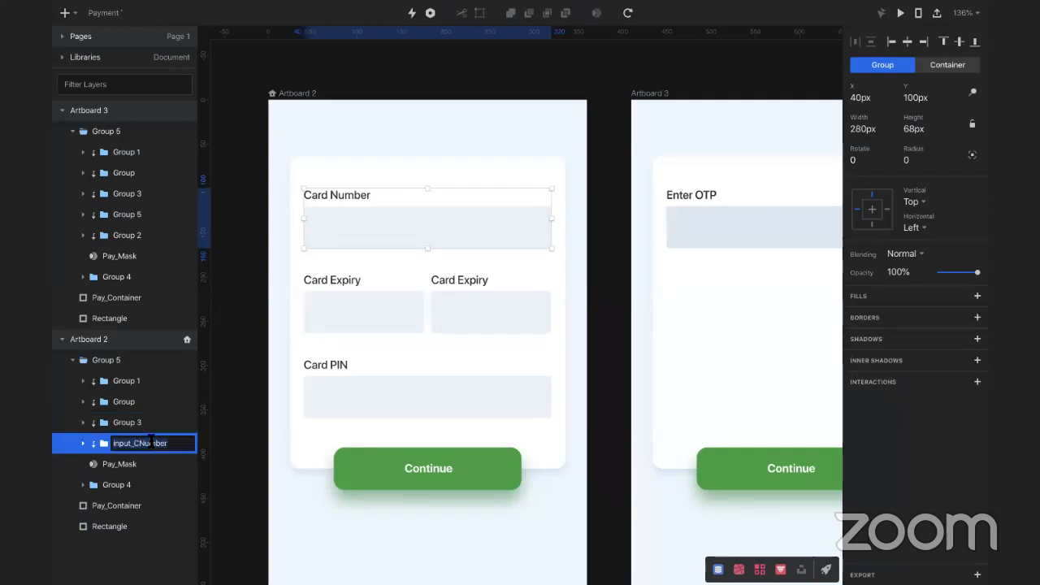
Step: Rename the Card PIN field group on Artboard 2 as input_CPIN
click(103, 416)
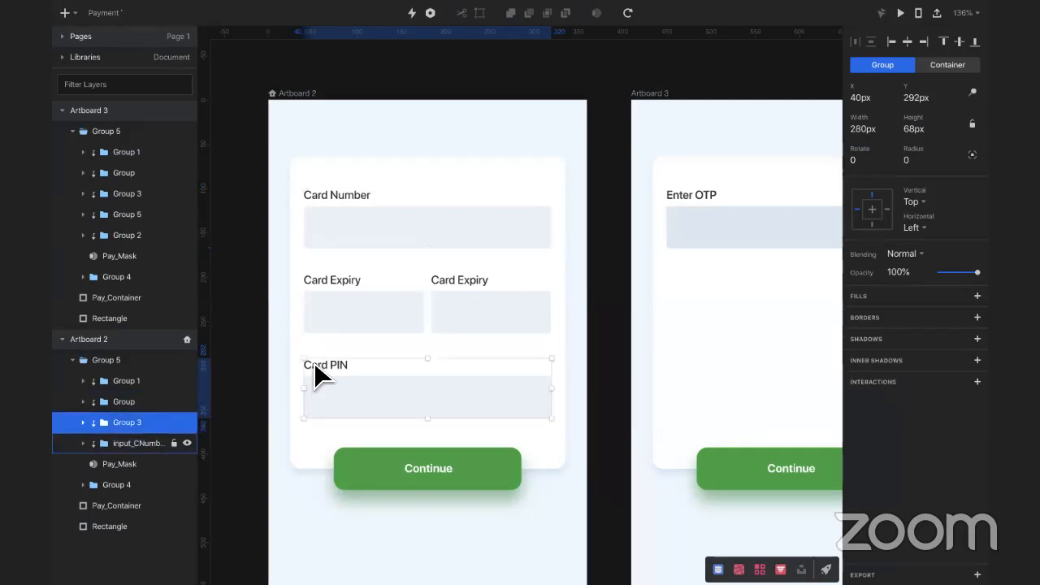
key(super+z)
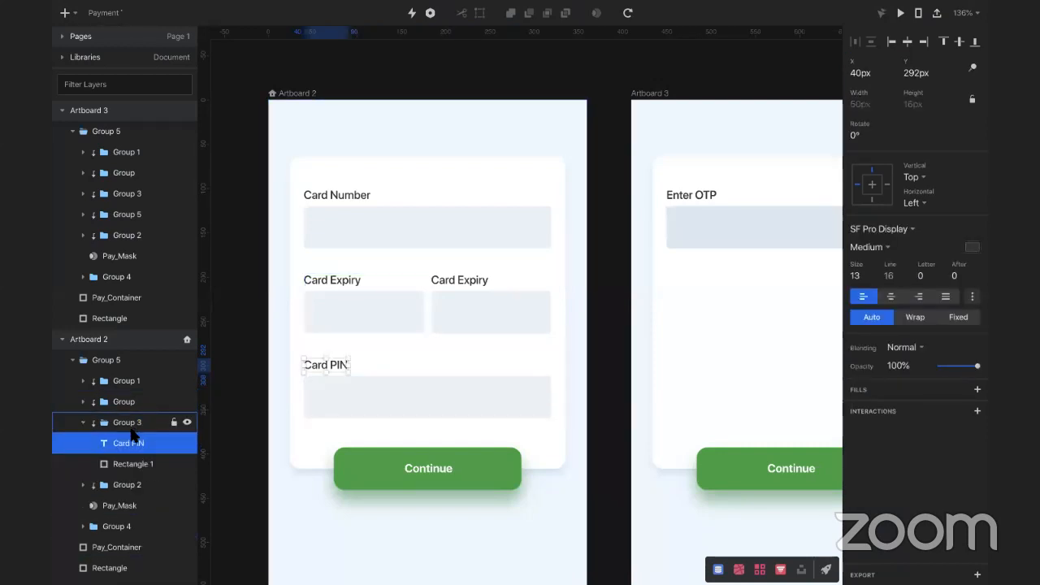
key(super+shift+z)
double_click(132, 425)
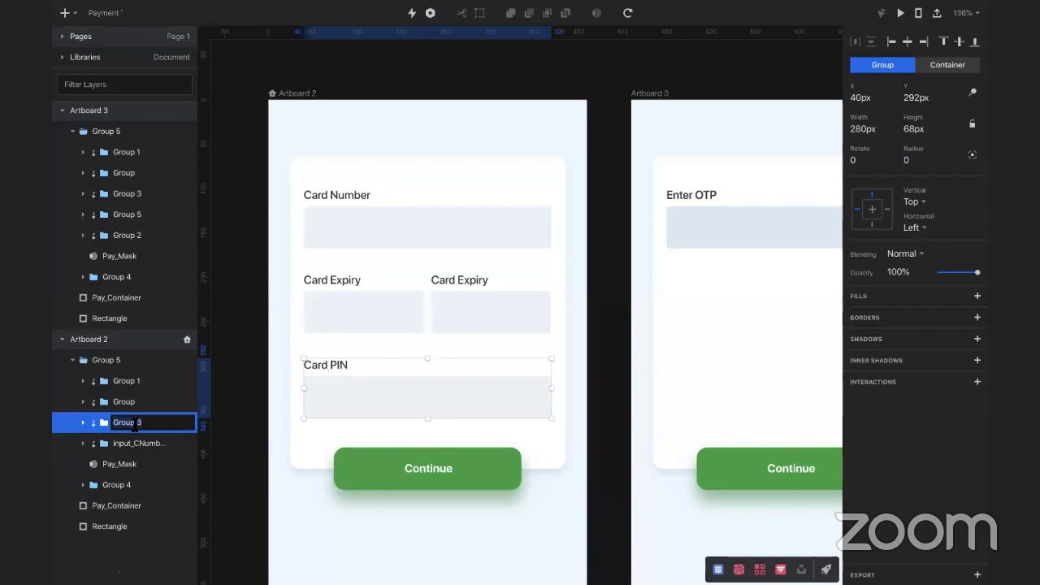
text(input_CNumber)
key(BackSpace)
key(BackSpace)
key(BackSpace)
text(P)
key(Return)
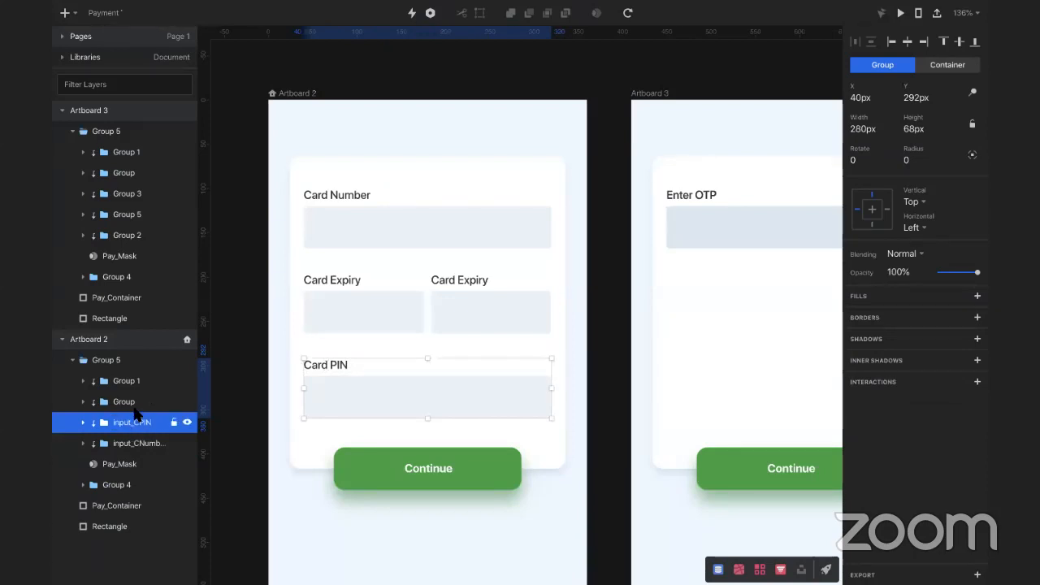
Step: Rename the first Card Expiry field group on Artboard 2 as input_CEx
click(111, 403)
double_click(111, 402)
text(input_CNumber)
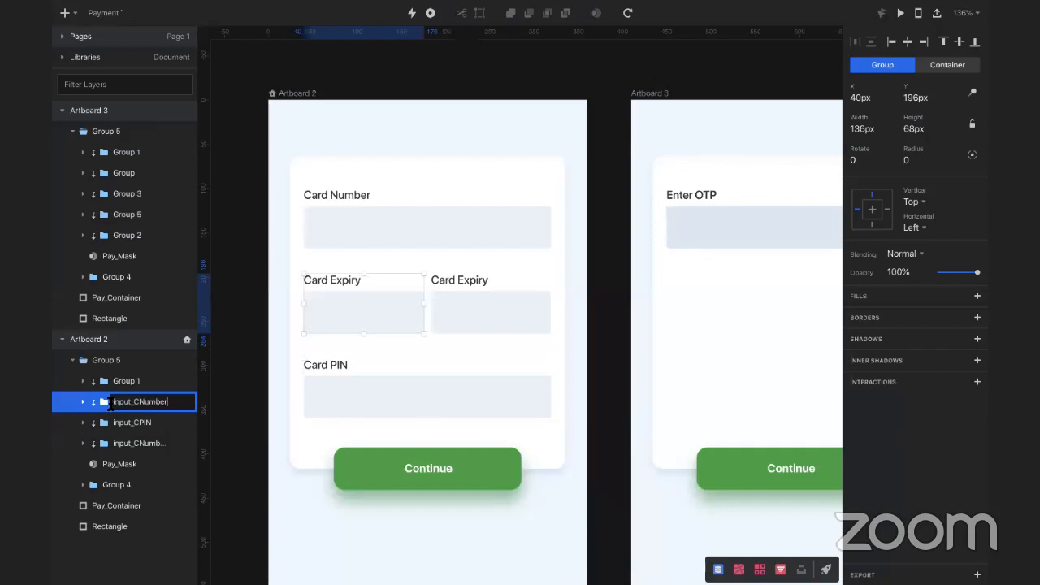
key(BackSpace)
key(BackSpace)
key(BackSpace)
key(BackSpace)
text(Ex)
key(Return)
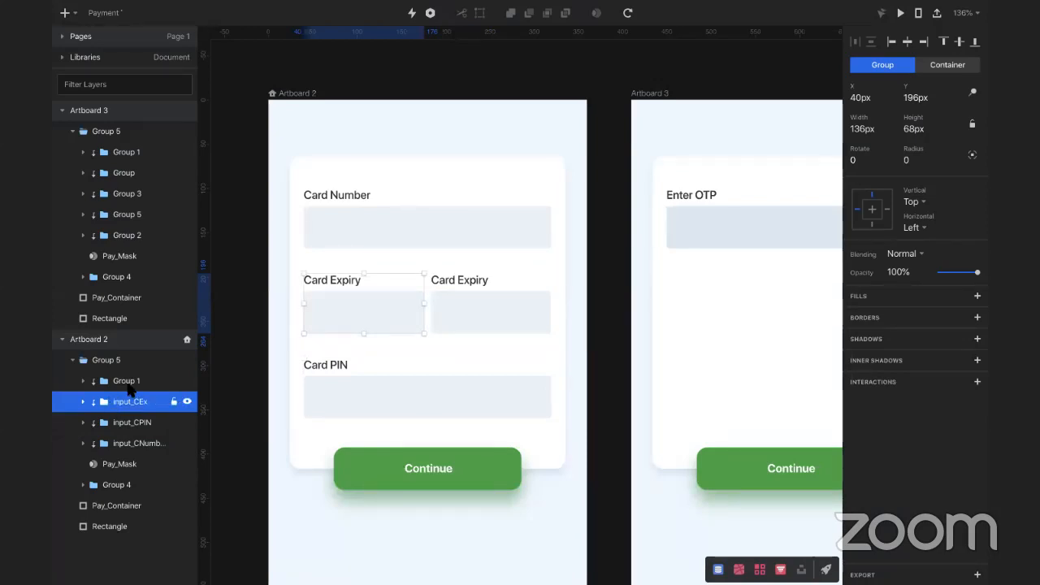
Step: Change the second Card Expiry label on Artboard 2 to "CVV"
click(154, 380)
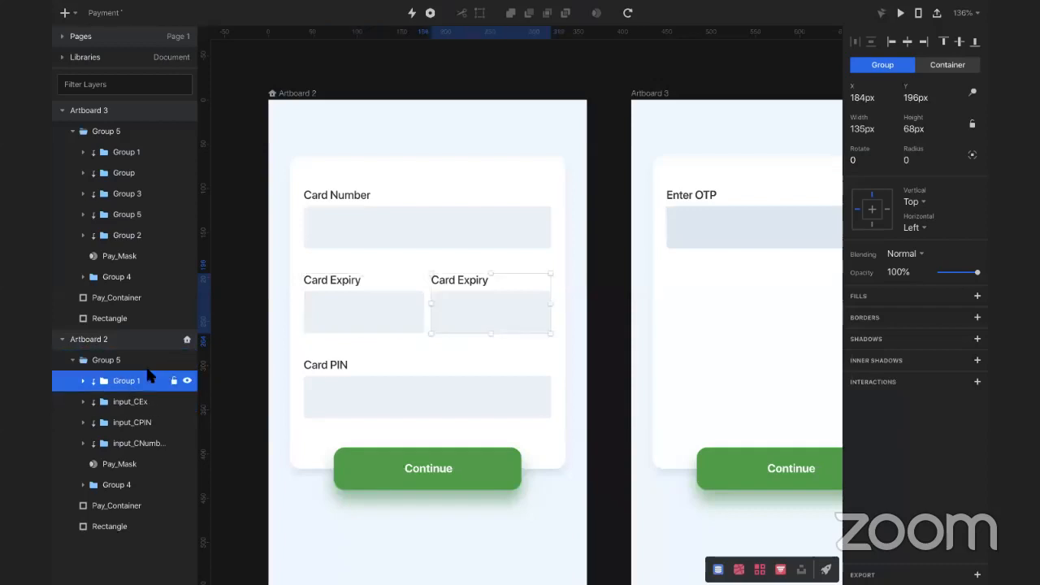
double_click(464, 281)
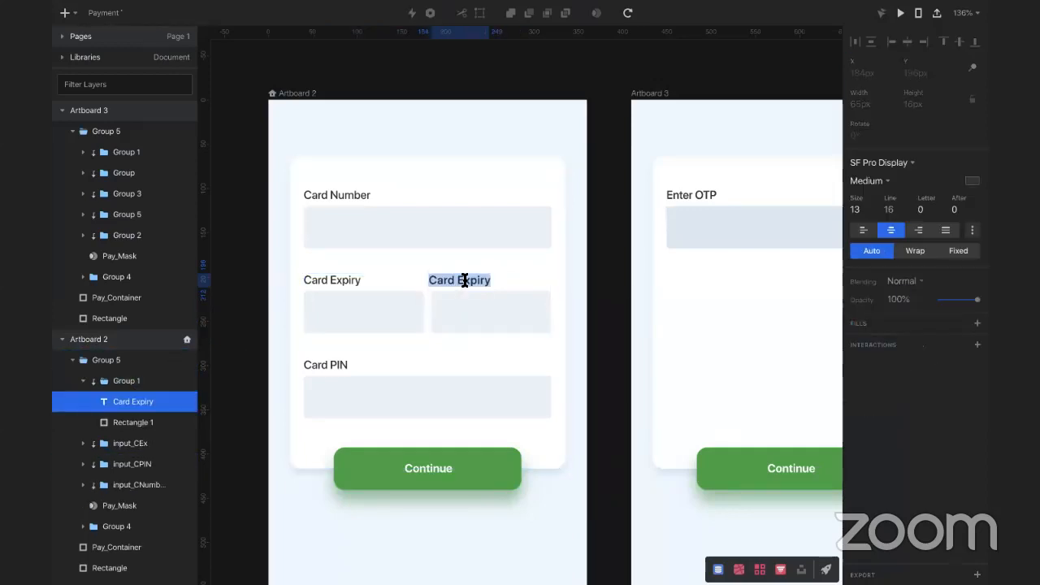
text(CVV)
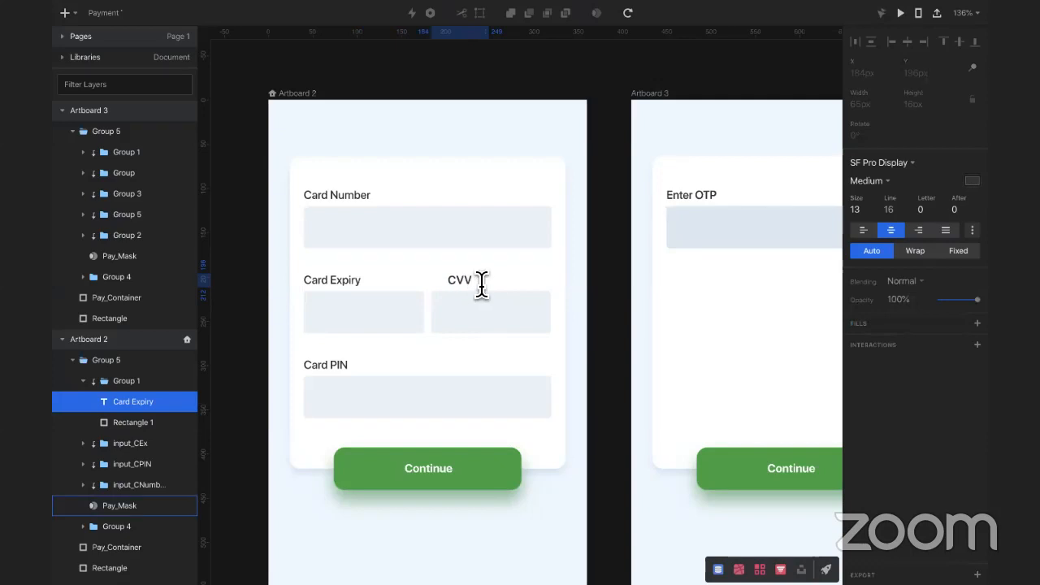
key(Escape)
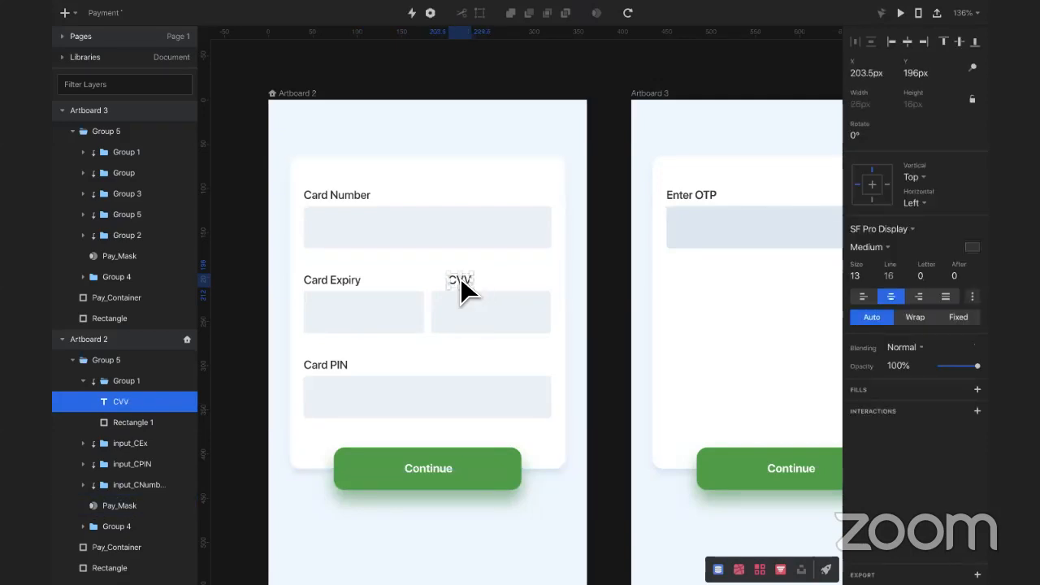
Step: Align the CVV label with the left edge of the field rectangle beneath it
drag(460, 277, 447, 276)
key(super+z)
shift+click(499, 298)
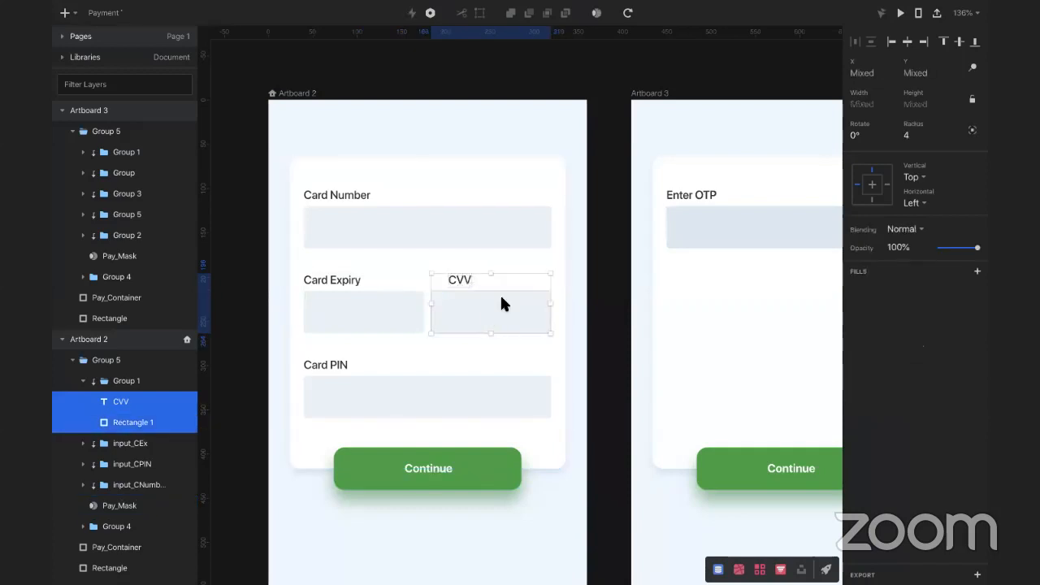
click(891, 41)
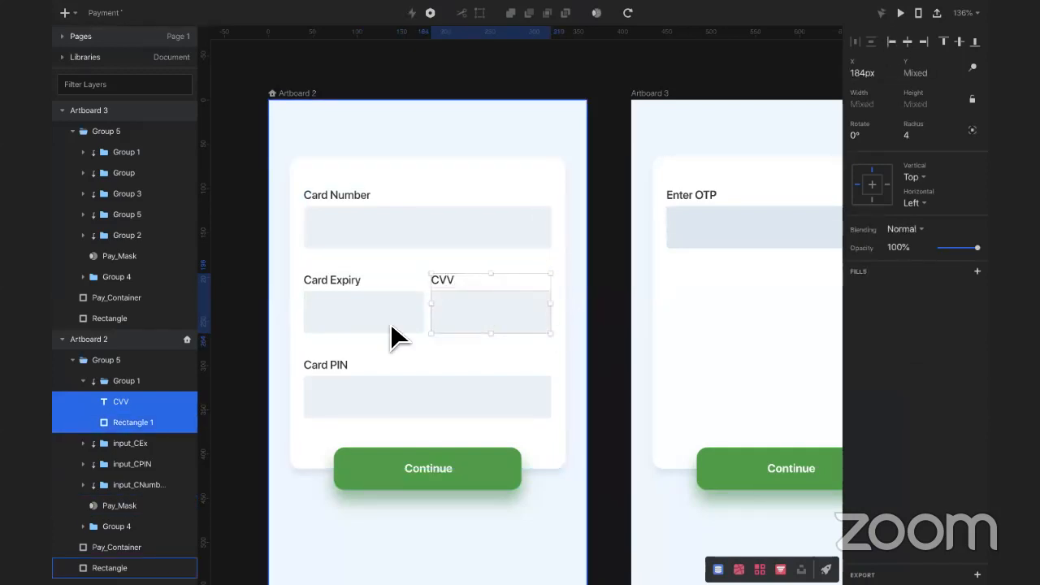
Step: Rename the CVV field group on Artboard 2 as input_CVV
click(139, 380)
double_click(139, 380)
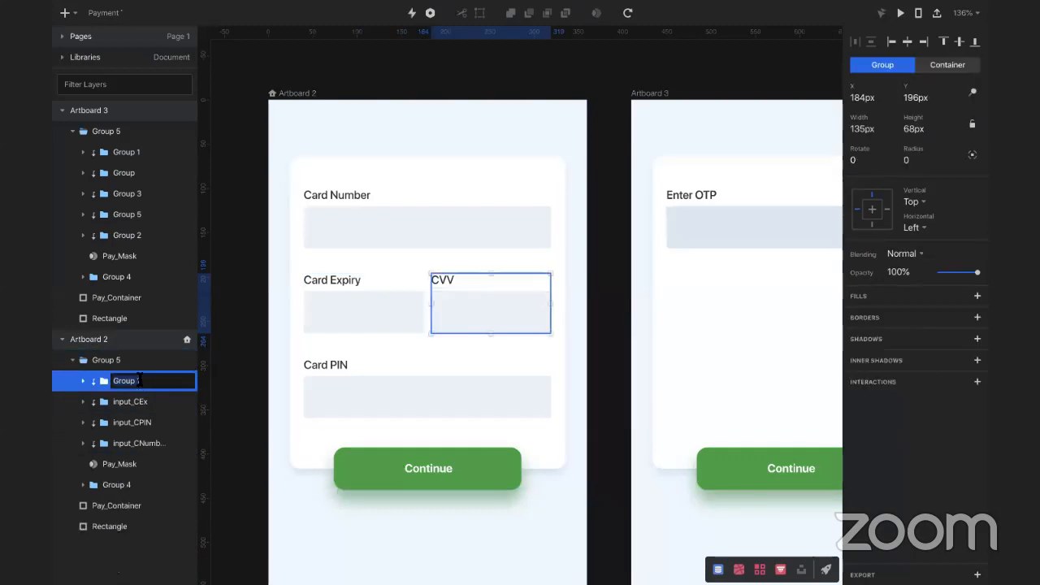
text(input_C)
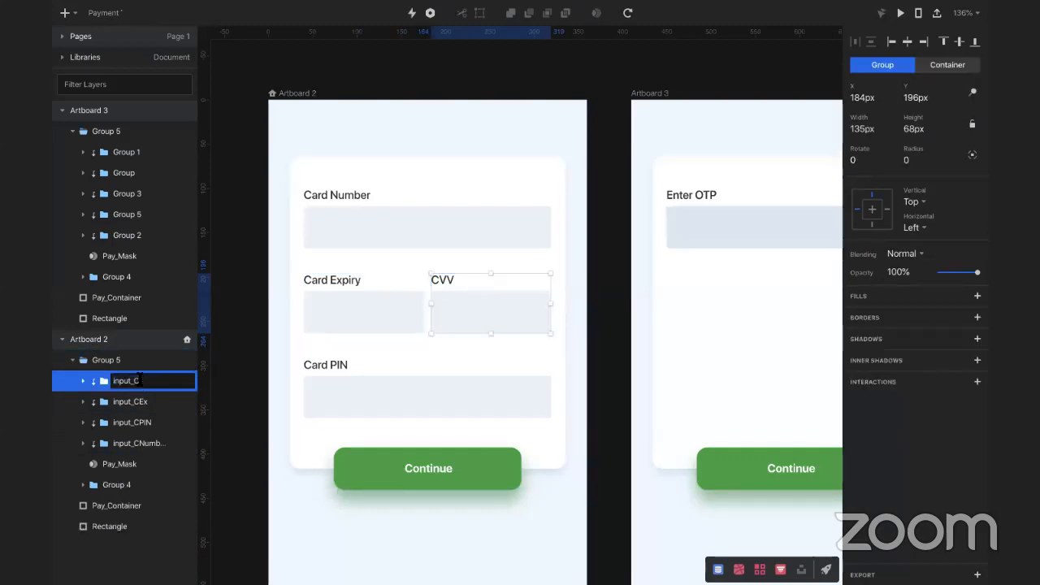
text(NumbeVV)
key(Return)
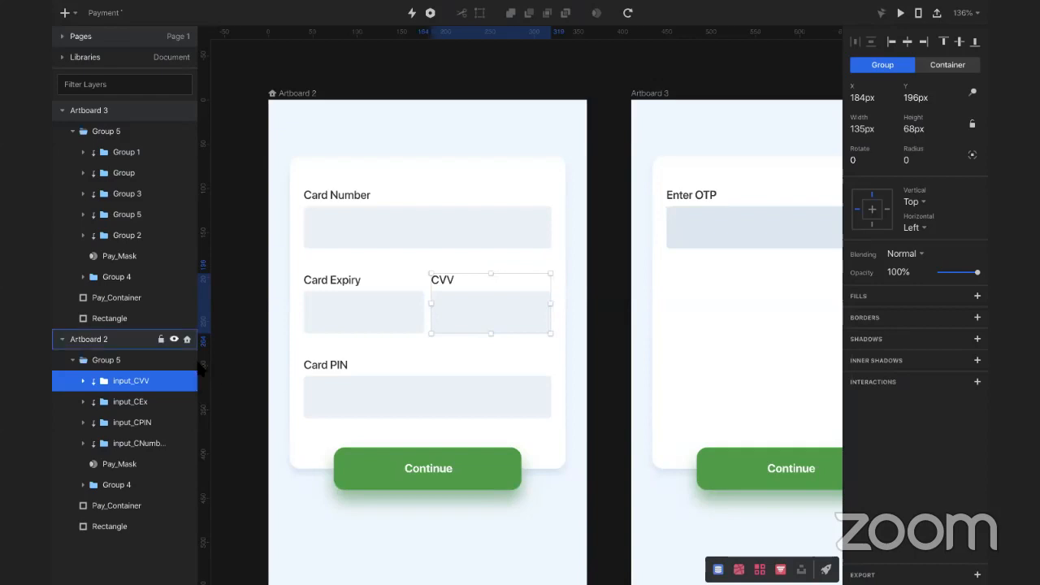
click(363, 232)
click(130, 423)
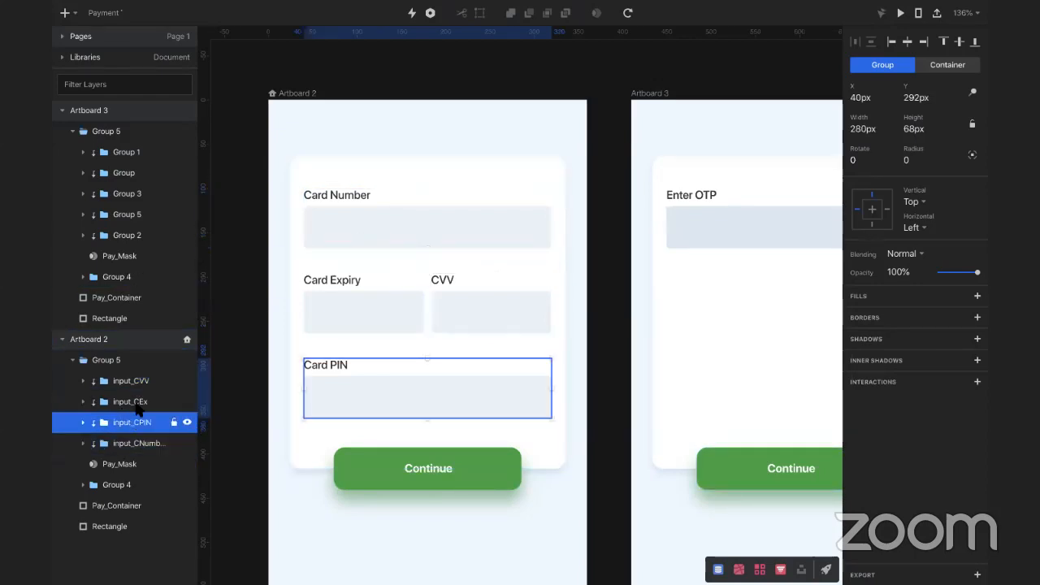
click(130, 401)
click(142, 381)
click(120, 464)
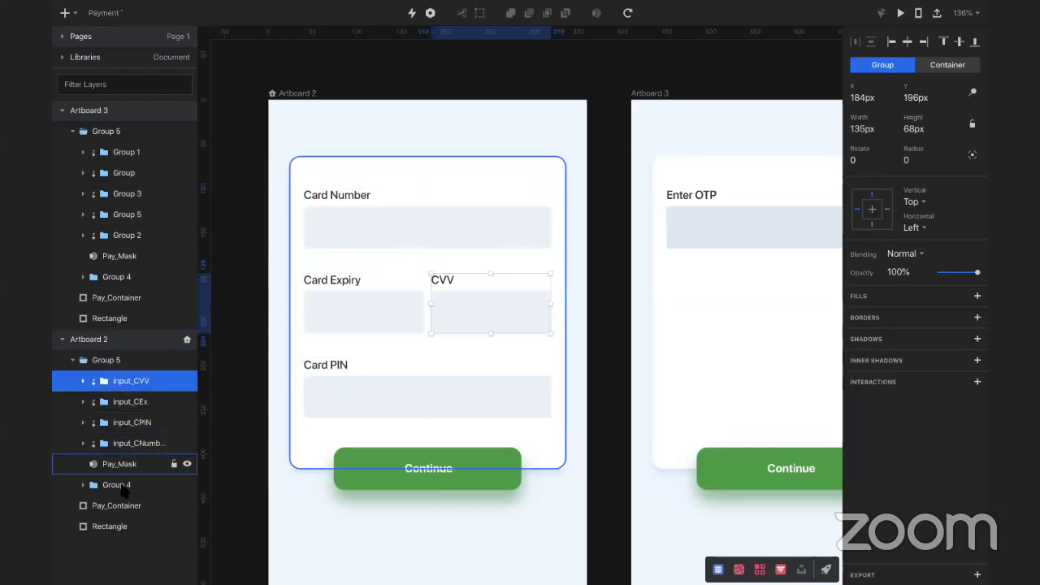
Step: Rename the Continue button group on Artboard 2 as btn_Continue
click(118, 485)
double_click(120, 485)
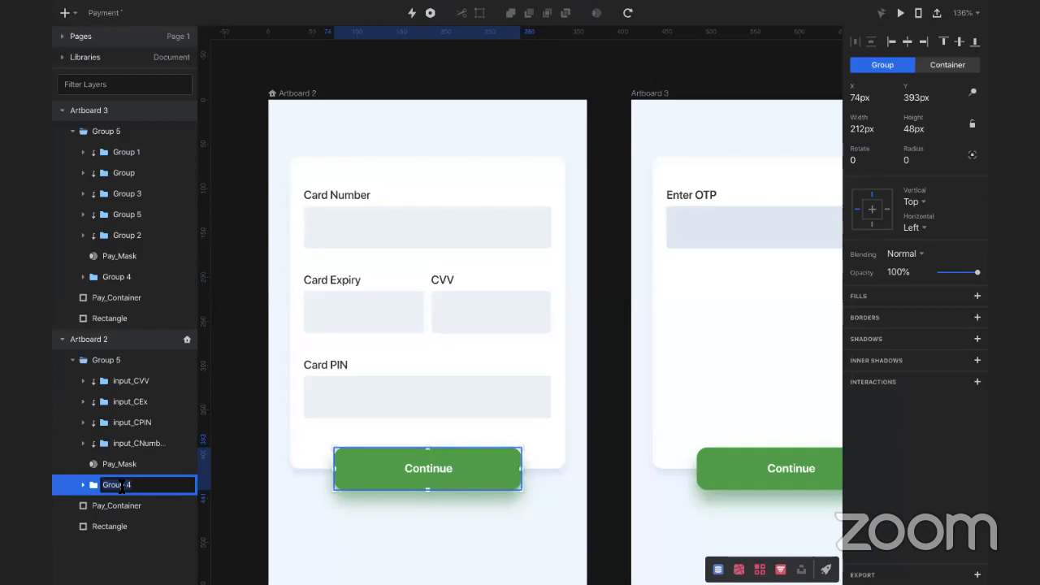
text(B)
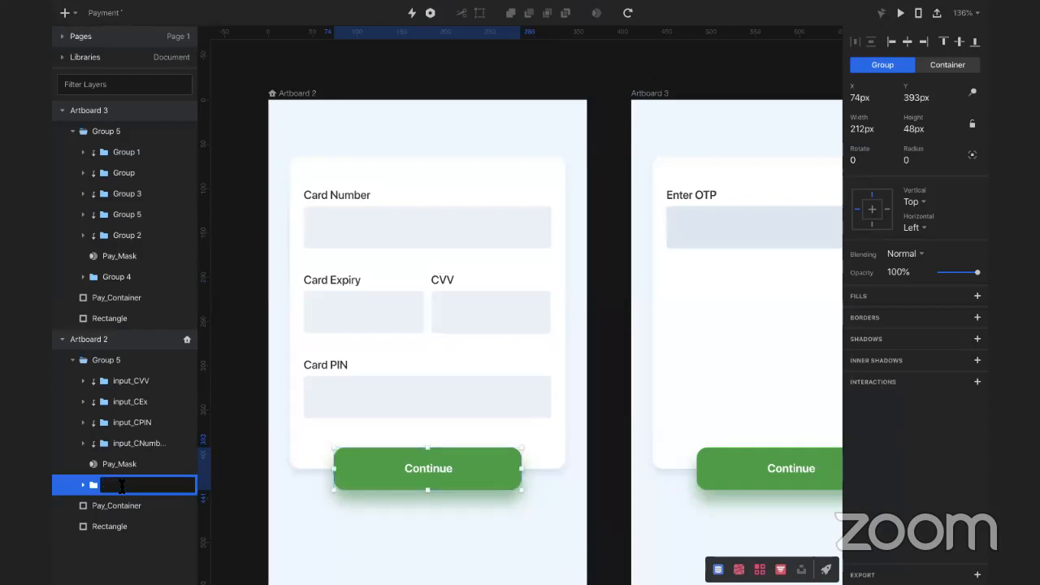
text(tn_Conti)
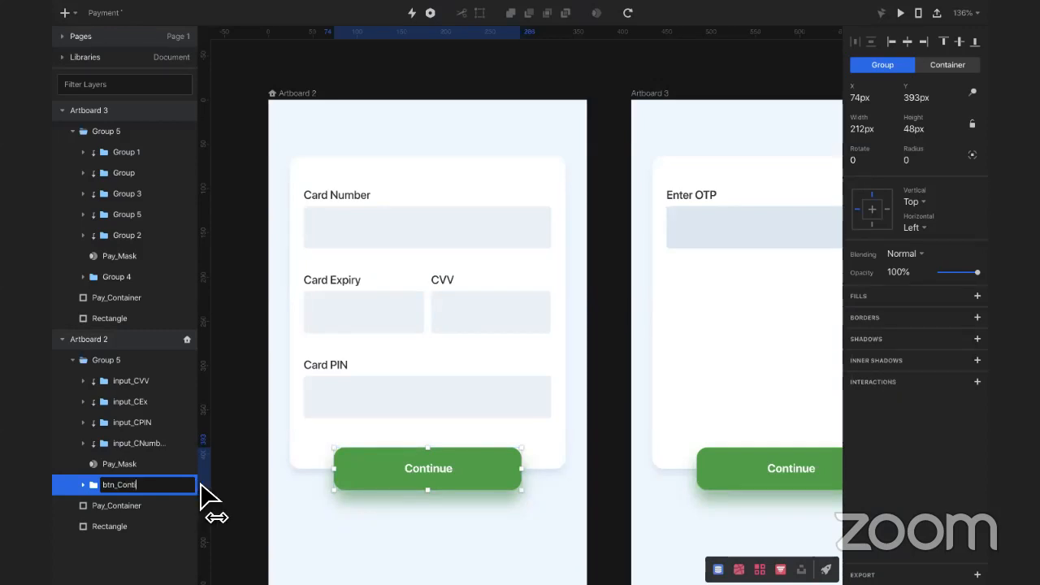
text(nue)
key(Return)
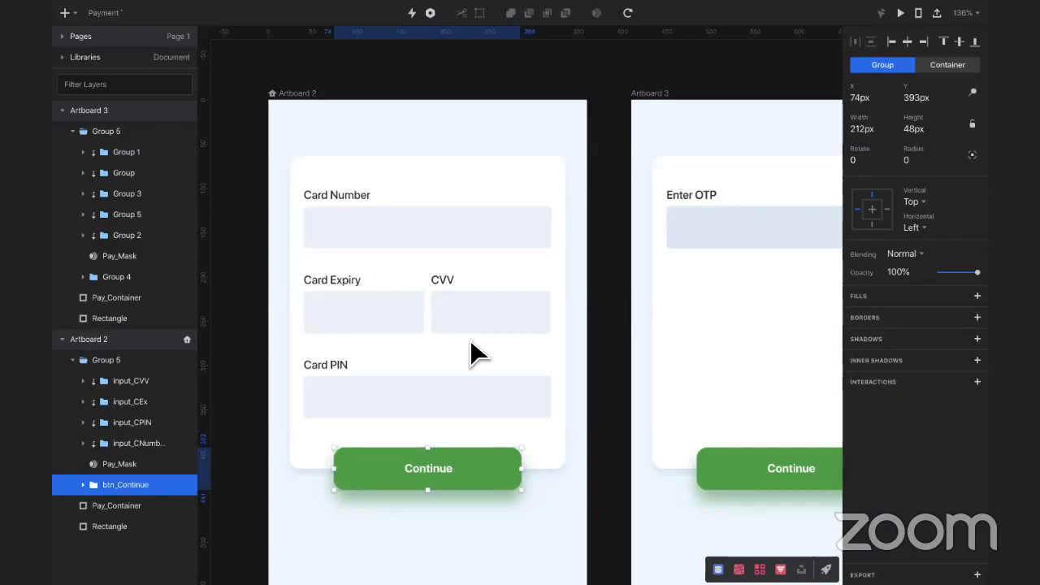
Step: Delete Artboard 3 with its partly adapted OTP form
click(611, 388)
scroll(610, 387, down, 5)
click(648, 237)
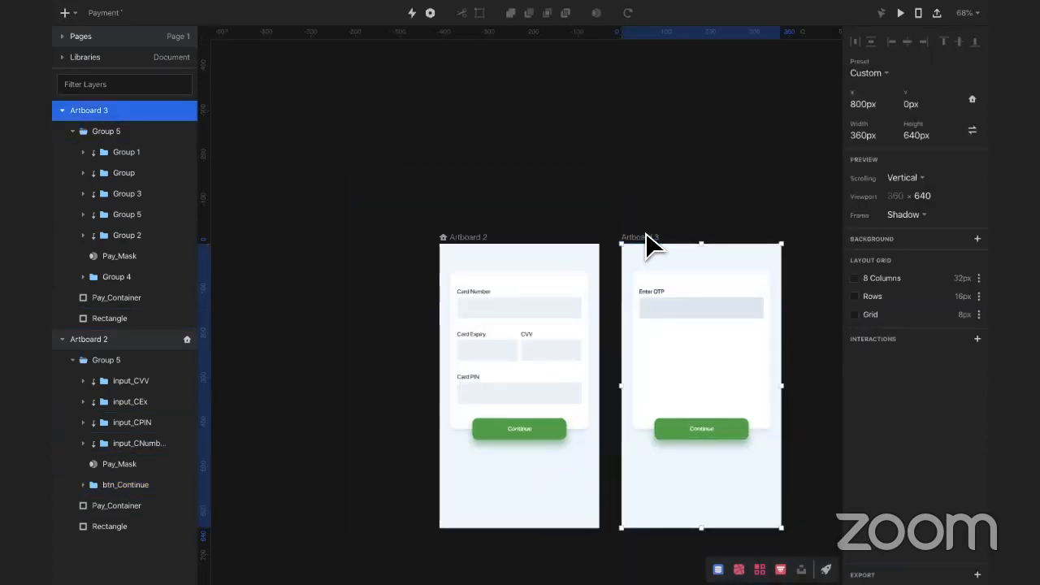
key(Delete)
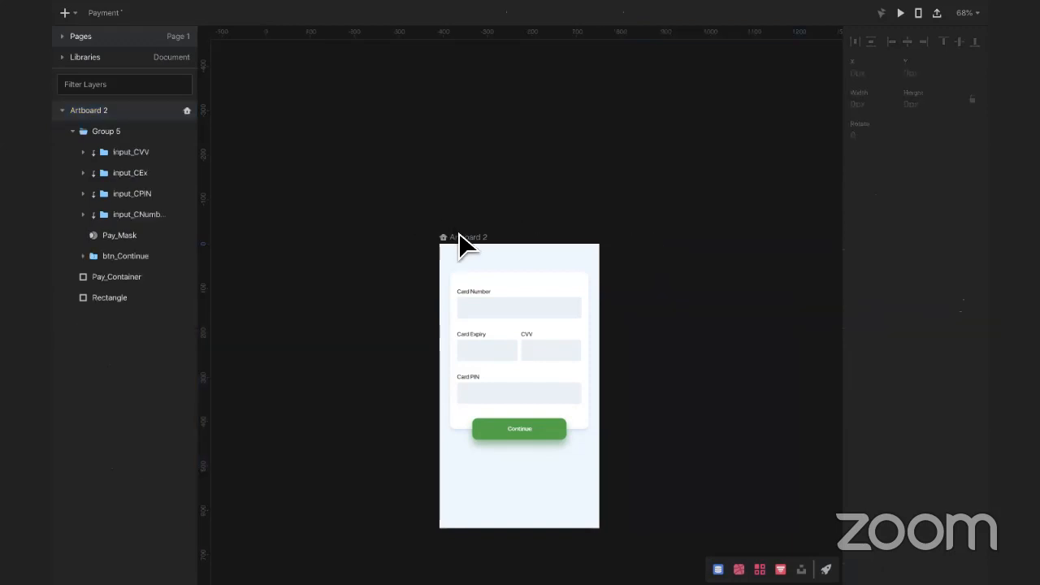
Step: Duplicate Artboard 2 with its payment form and place the copy beside the original
click(458, 238)
drag(467, 244, 668, 258)
click(714, 297)
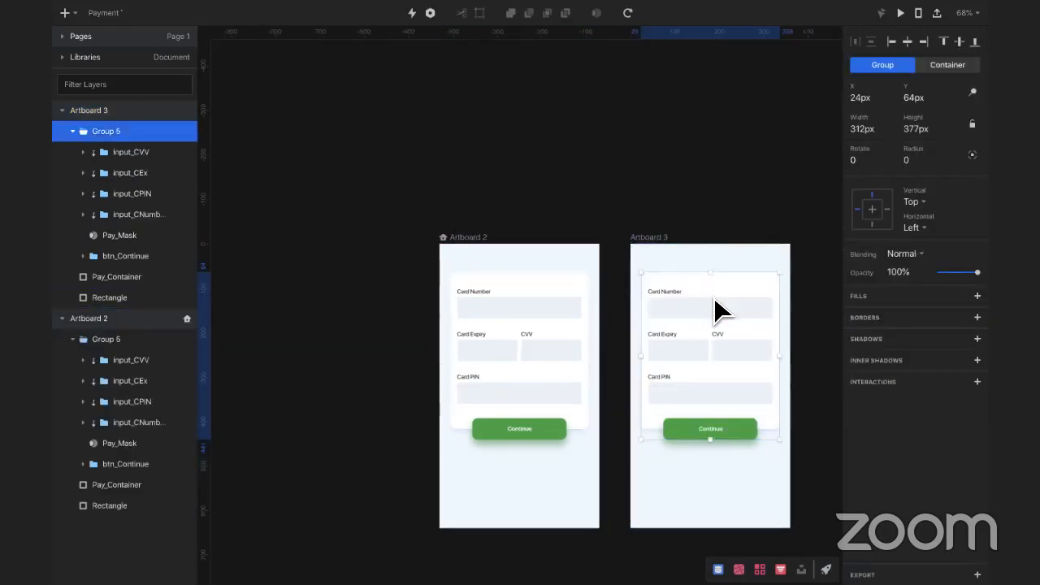
click(713, 297)
shift+click(733, 339)
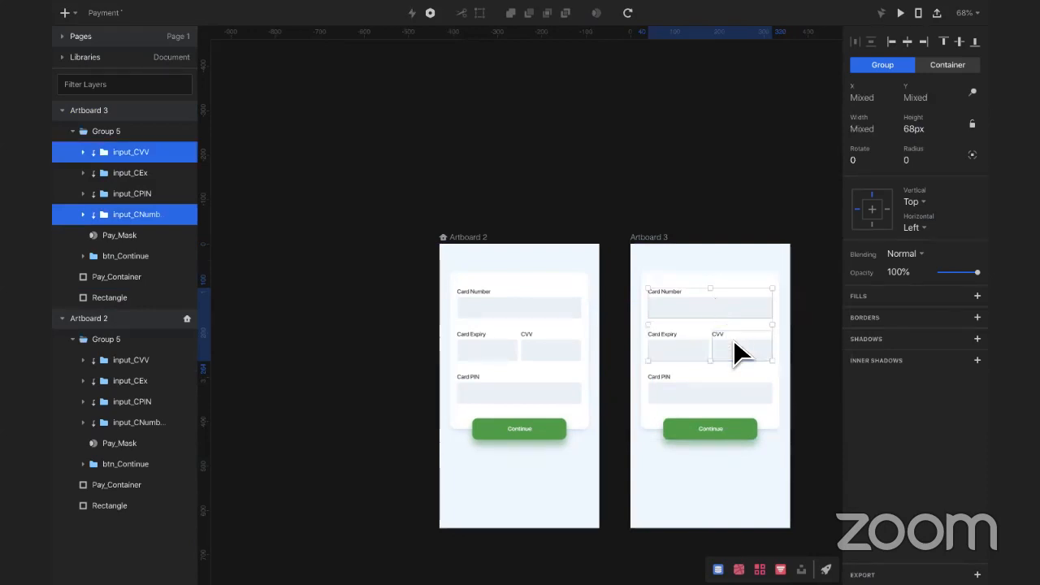
shift+click(676, 345)
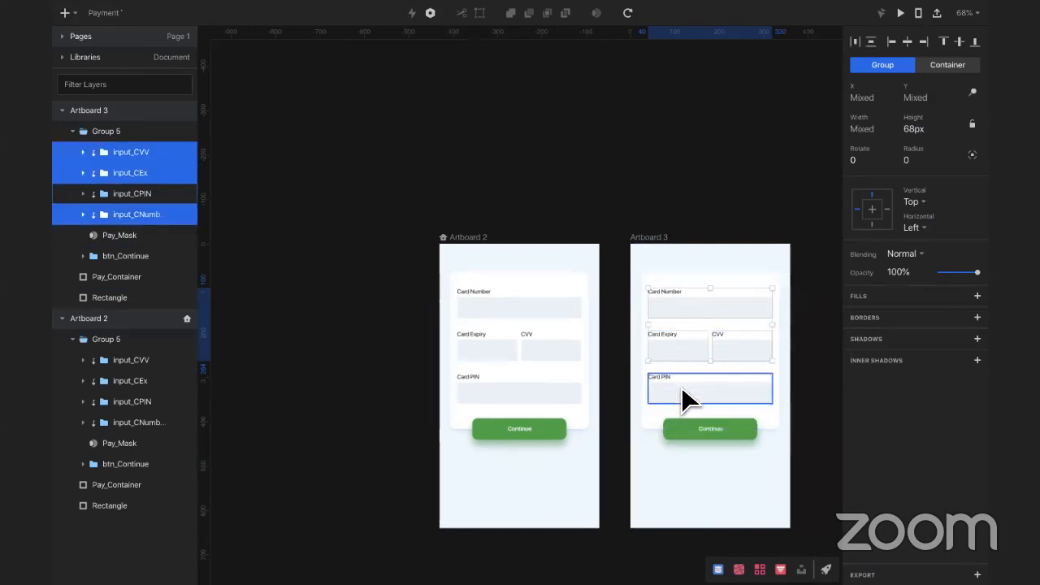
click(741, 203)
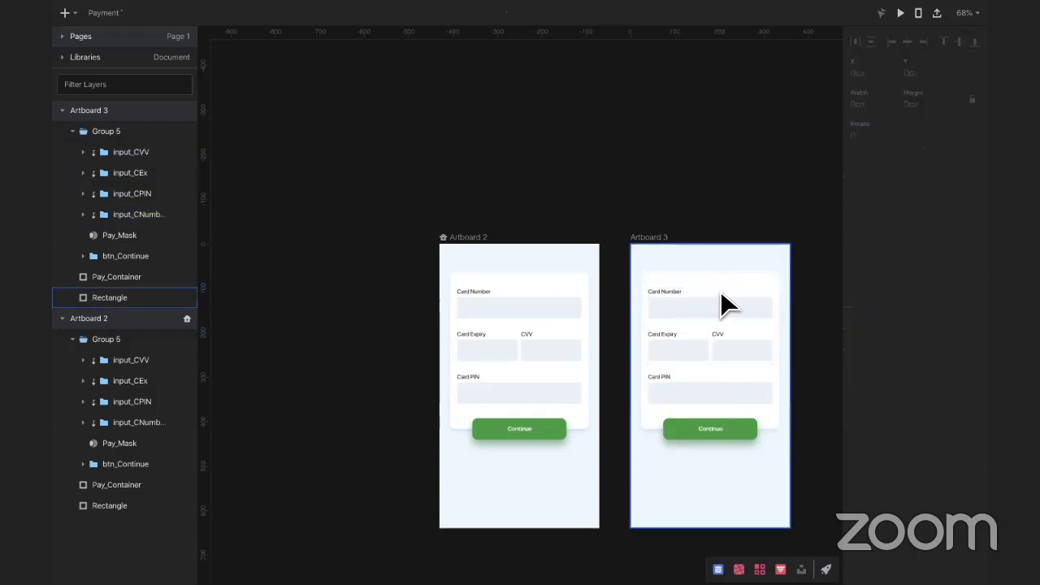
Step: Duplicate the Card Number field group in place on Artboard 3
click(713, 304)
click(716, 306)
key(ctrl+d)
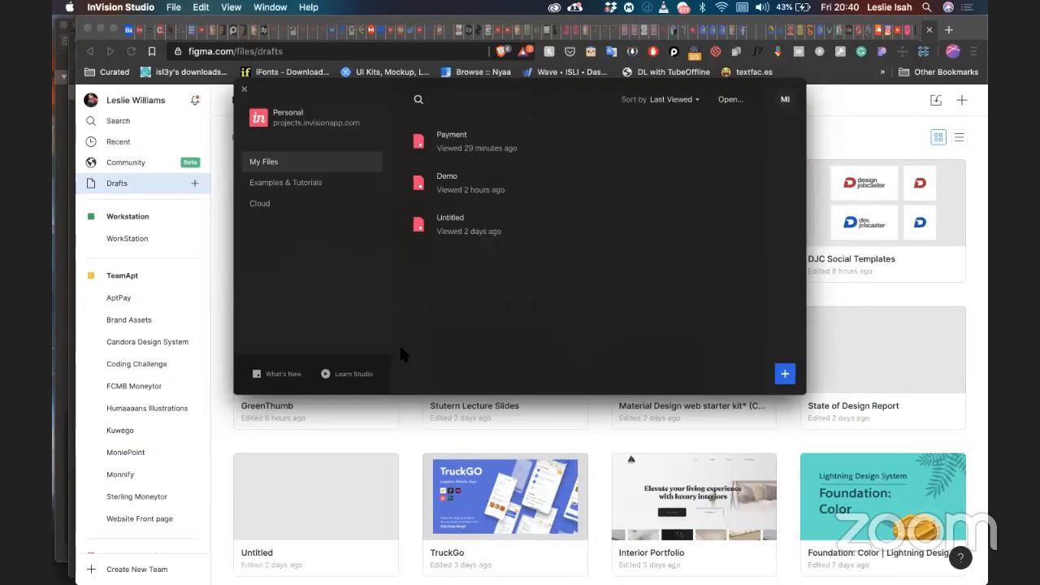
key(ctrl+Right)
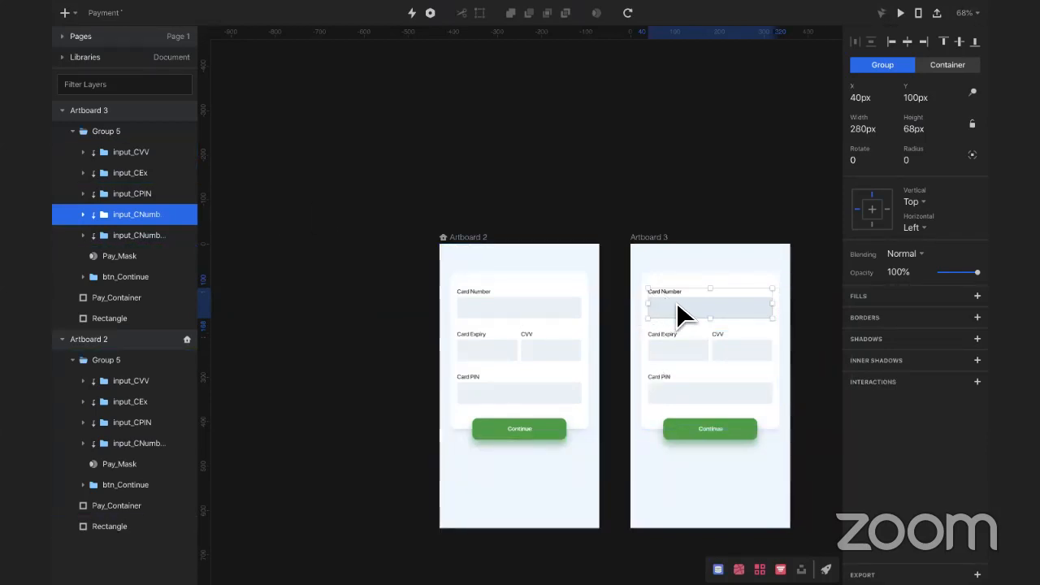
Step: Rename the duplicated Card Number field group on Artboard 3 as input_COTP
scroll(675, 301, up, 5)
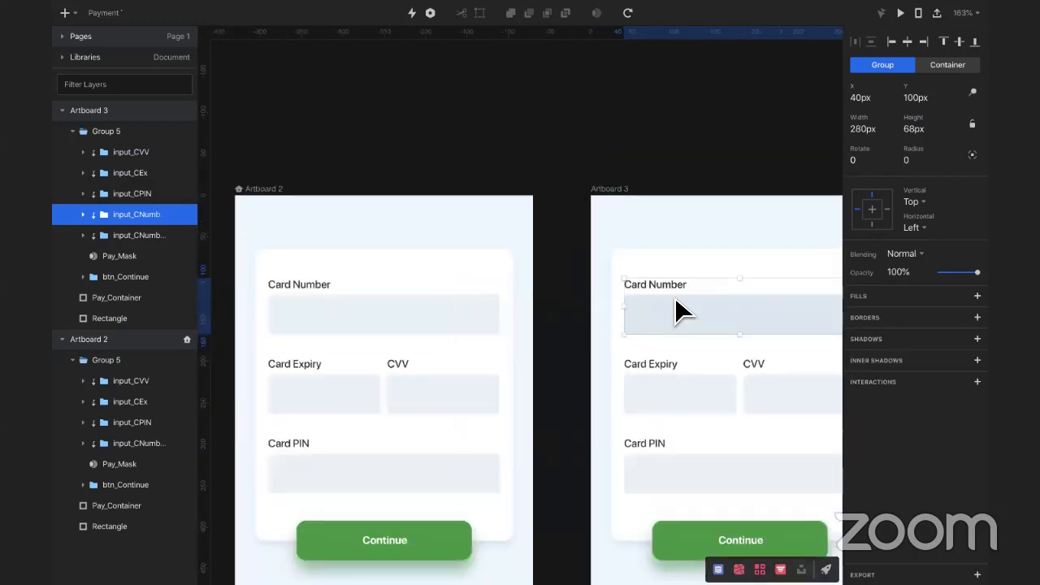
scroll(676, 299, down, 1)
double_click(139, 214)
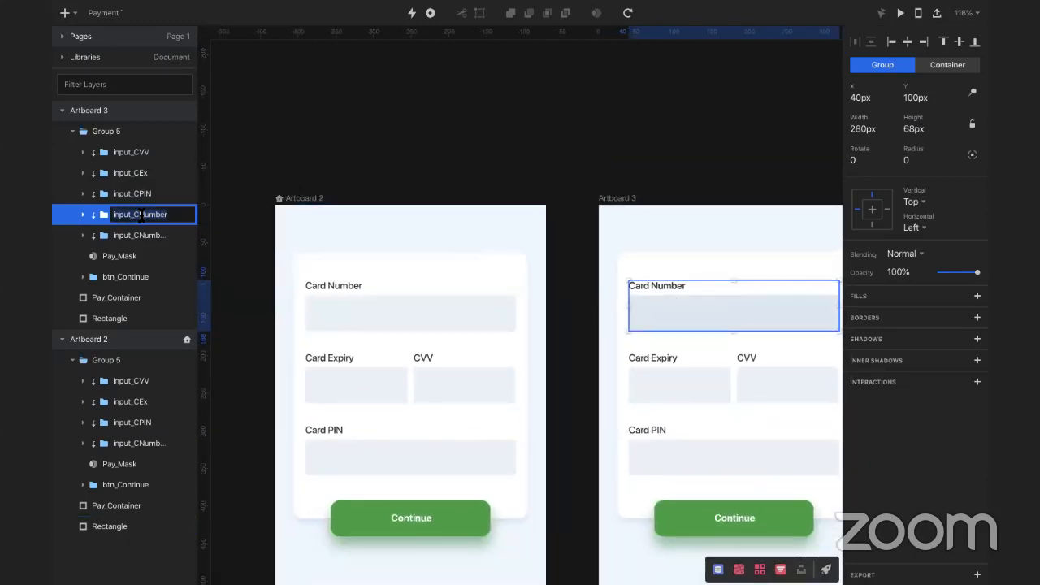
click(168, 215)
key(BackSpace)
key(BackSpace)
key(BackSpace)
key(BackSpace)
key(BackSpace)
key(BackSpace)
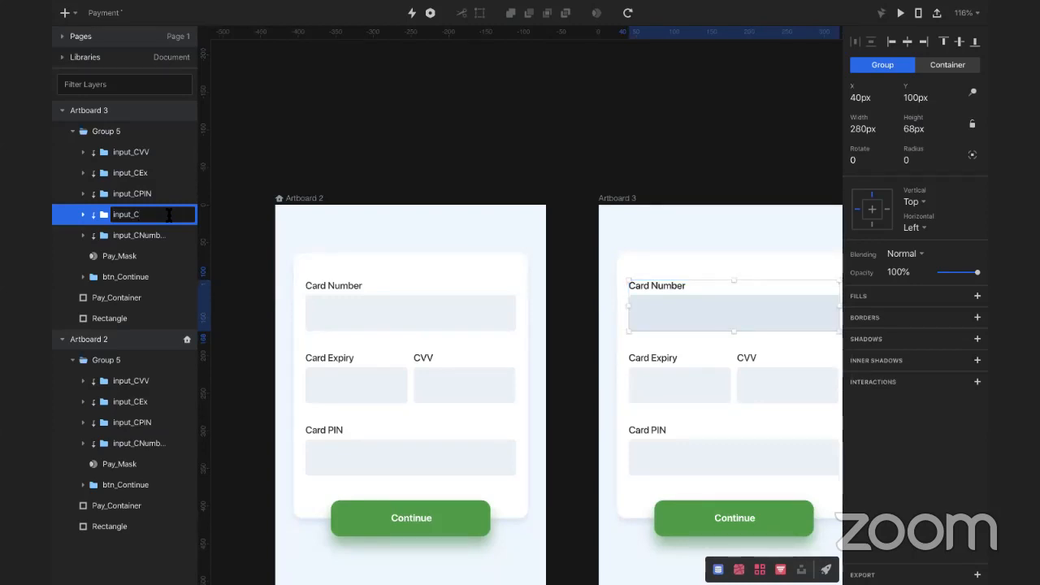
text(OTP)
key(Return)
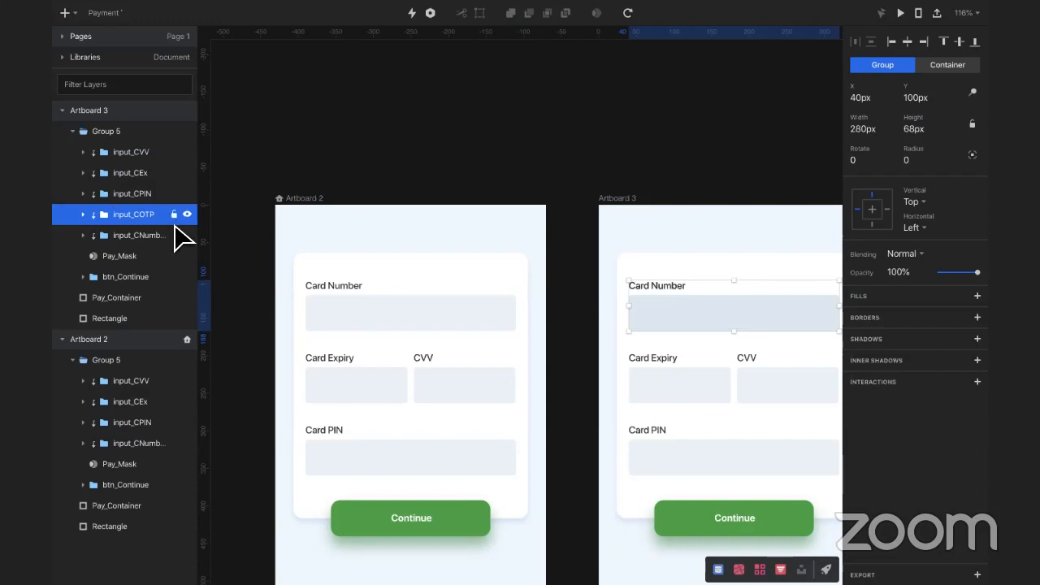
Step: Move the original card number, PIN, expiry and CVV field groups on Artboard 3 about 310 px left, outside the mask
click(148, 235)
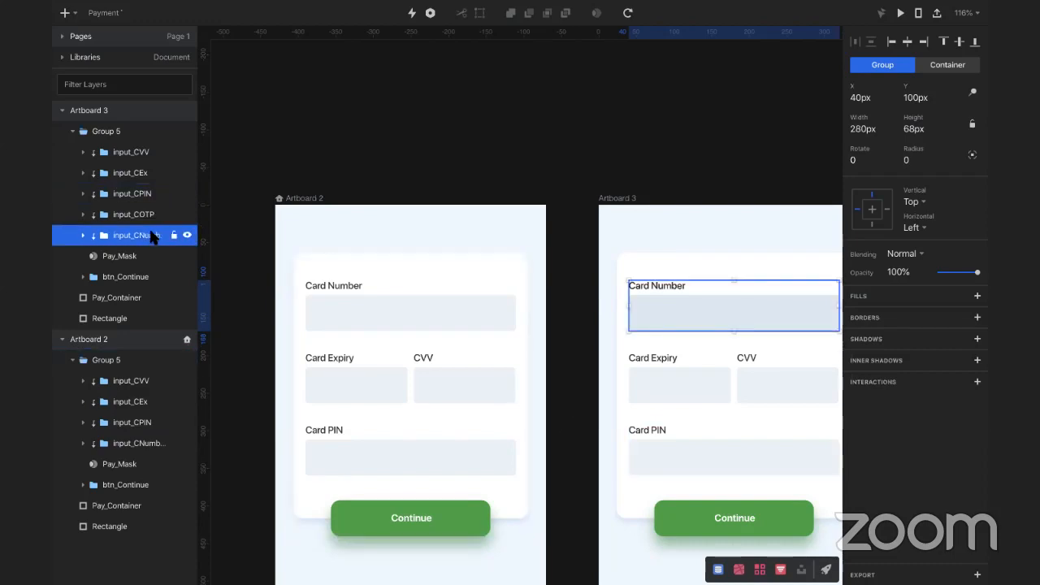
ctrl+click(136, 193)
ctrl+click(135, 173)
ctrl+click(135, 154)
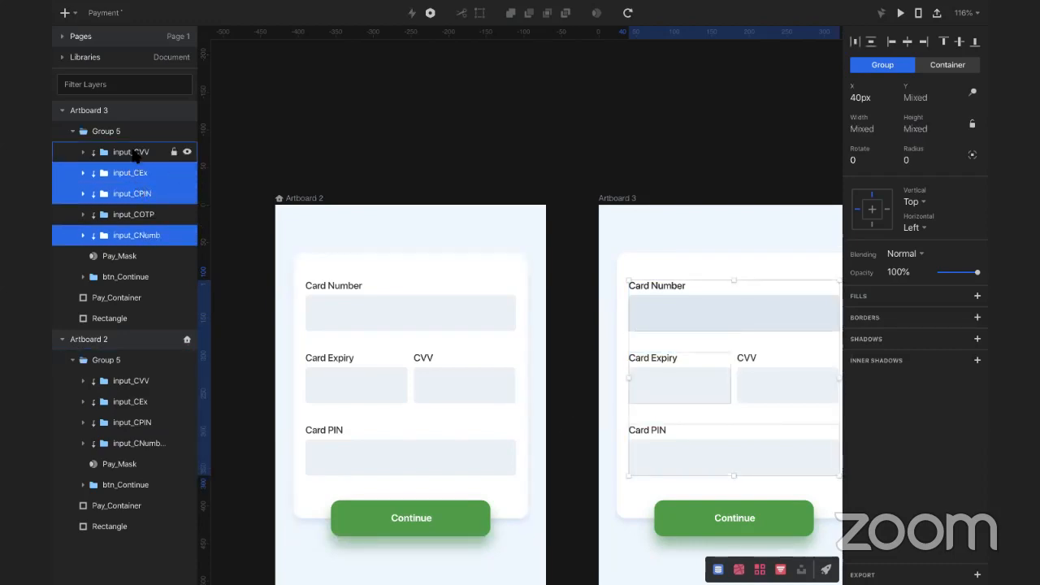
key(shift+Left)
key(shift+Left)
key(shift+Left)
key(shift+Left)
key(shift+Left)
key(shift+Left)
key(shift+Left)
key(shift+Left)
key(shift+Left)
key(shift+Left)
key(shift+Left)
key(shift+Left)
key(shift+Left)
key(shift+Left)
key(shift+Left)
key(shift+Left)
key(shift+Left)
key(shift+Left)
key(shift+Left)
key(shift+Left)
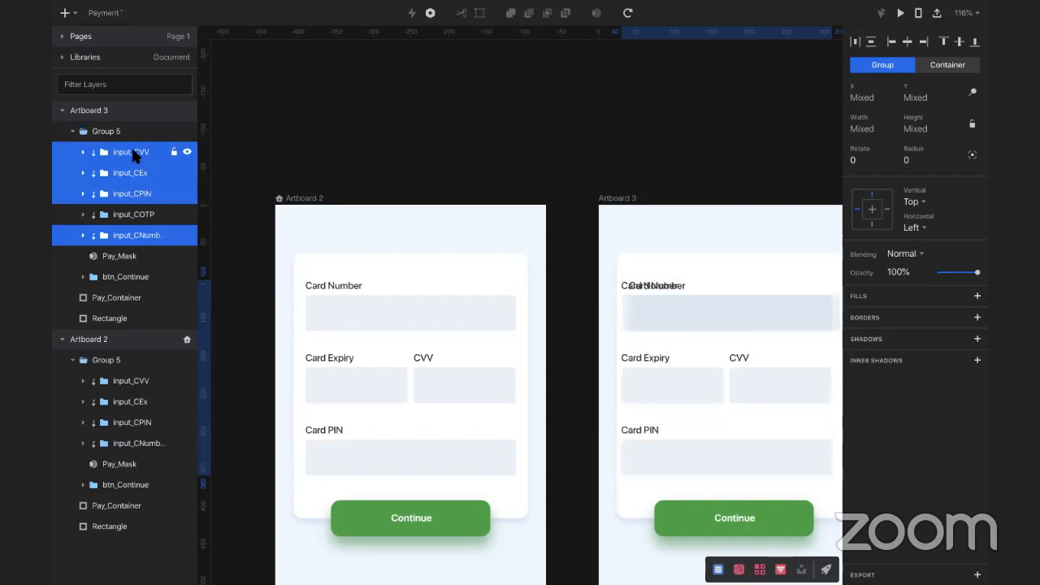
key(shift+Left)
key(shift+Left)
key(shift+Left)
key(shift+Left)
key(shift+Left)
key(shift+Left)
key(shift+Left)
key(shift+Left)
key(shift+Left)
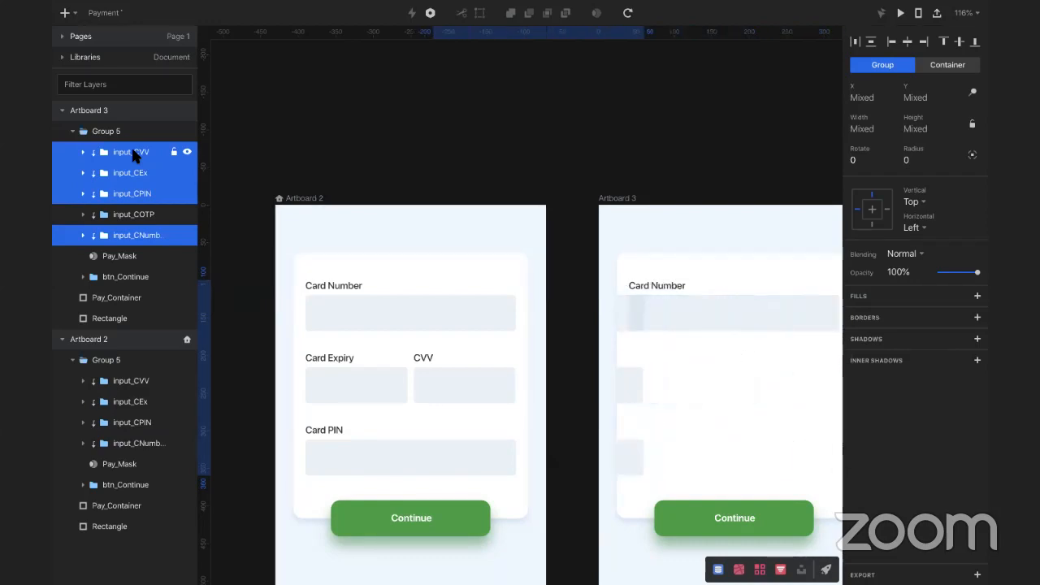
key(shift+Left)
key(shift+Left)
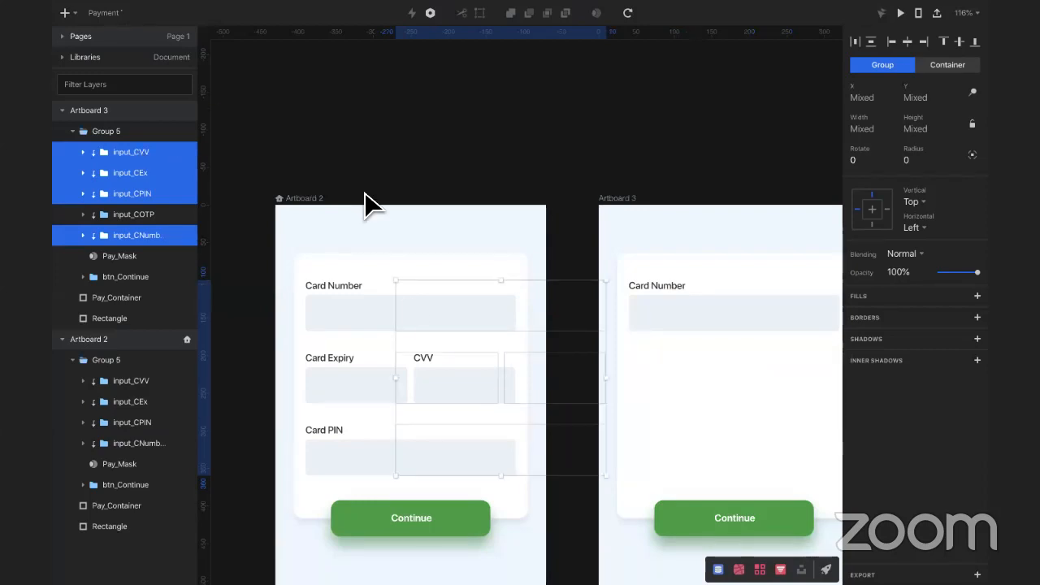
Step: Lock Group 5 on Artboard 3 and shorten the Pay_Container rectangle to a height of about 189 px
scroll(617, 376, right, 1)
scroll(634, 406, right, 5)
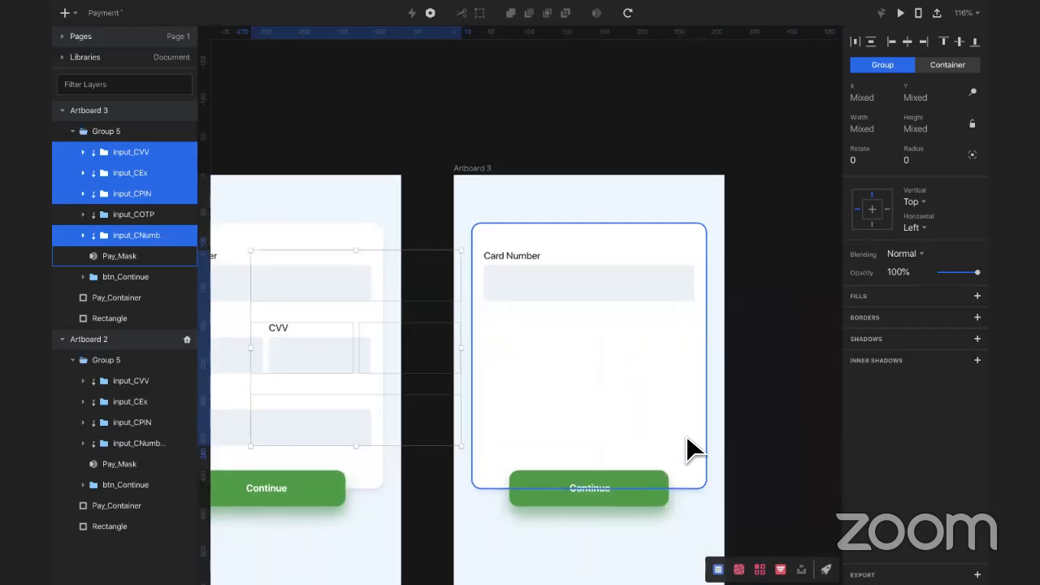
click(692, 481)
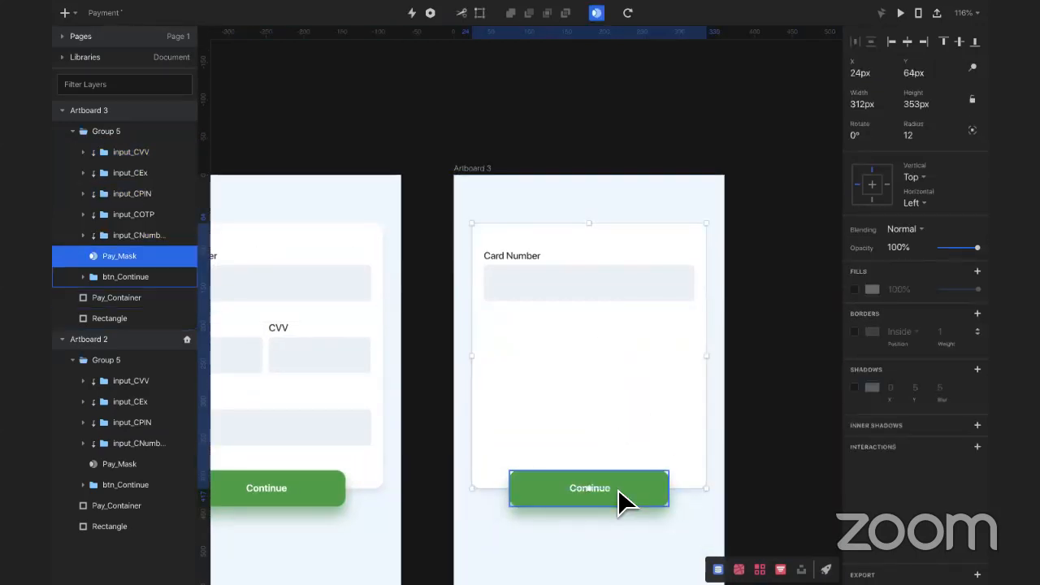
click(135, 299)
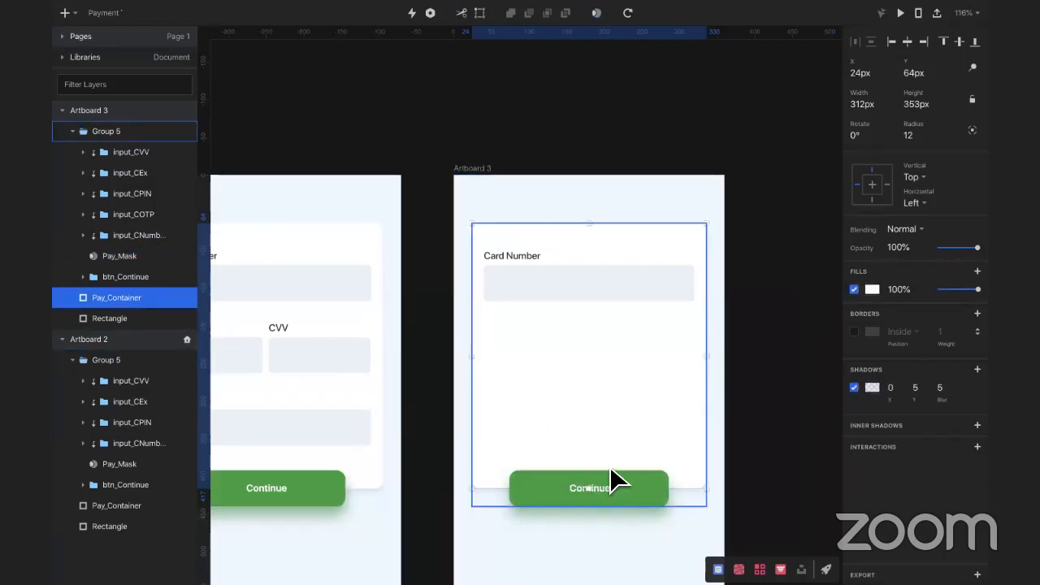
double_click(143, 299)
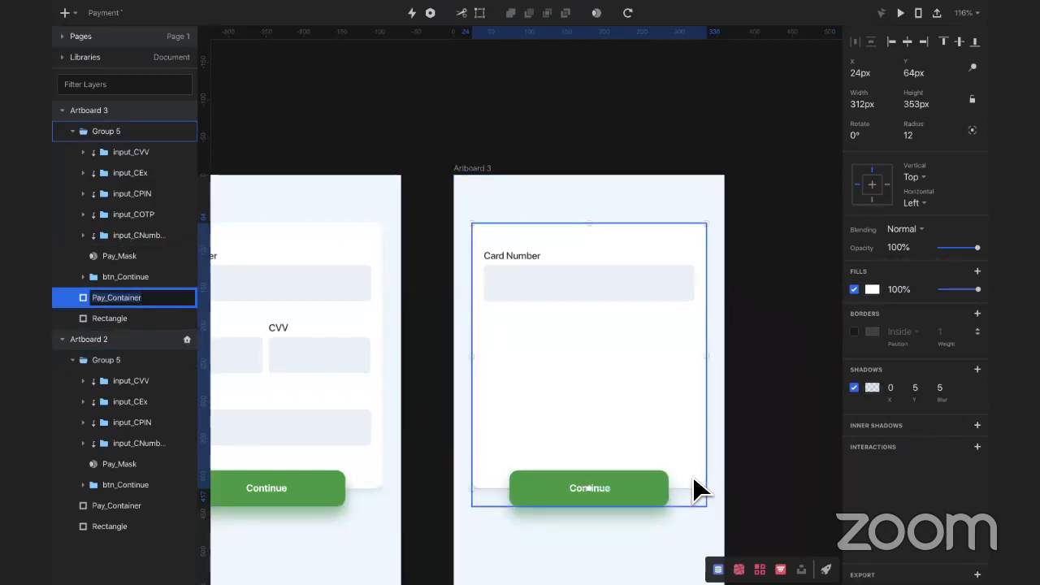
click(173, 132)
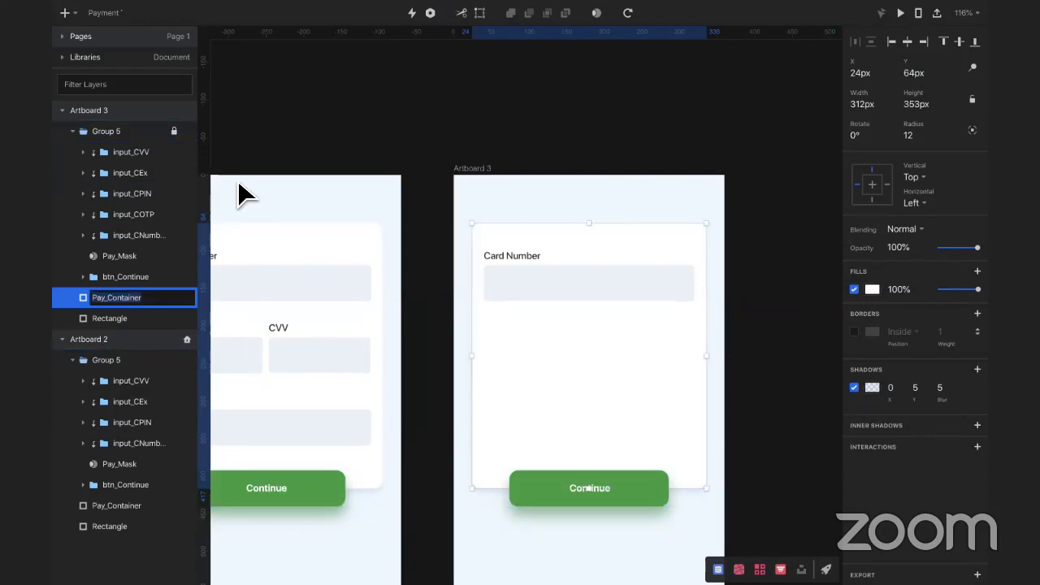
key(Return)
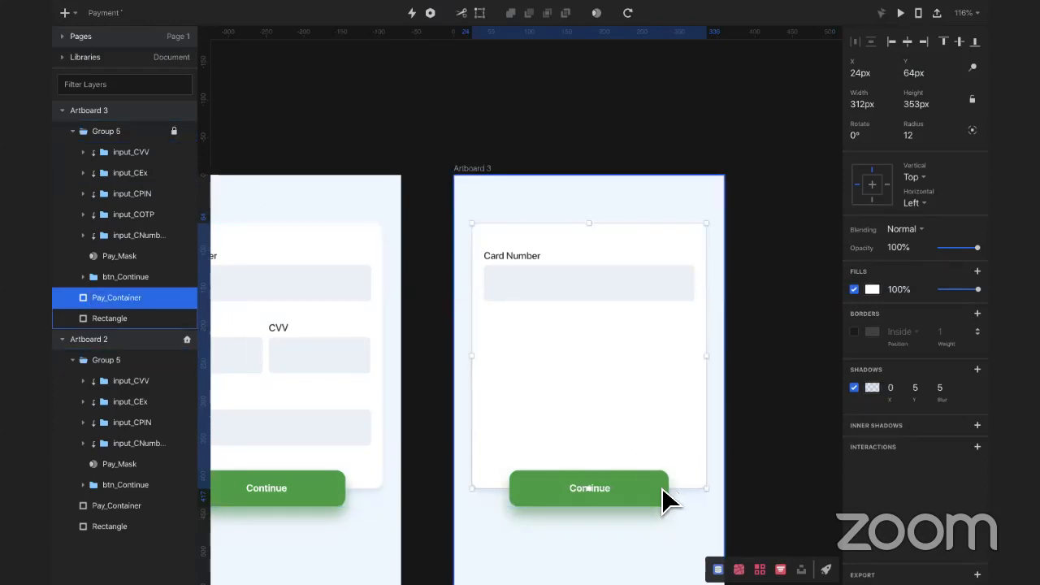
drag(590, 488, 602, 365)
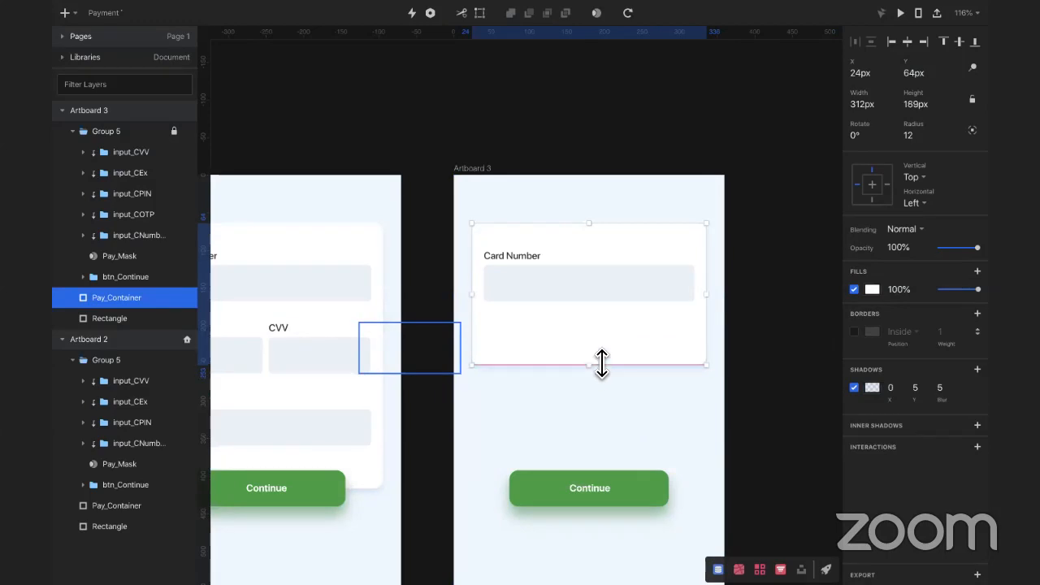
Step: Try to select the Continue button below the shortened container on Artboard 3
click(598, 494)
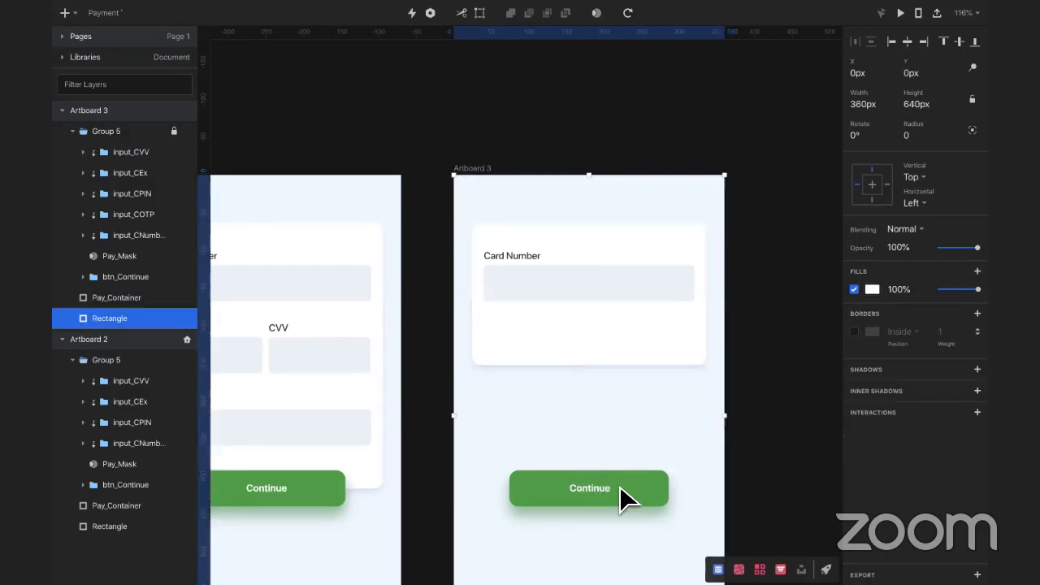
key(Return)
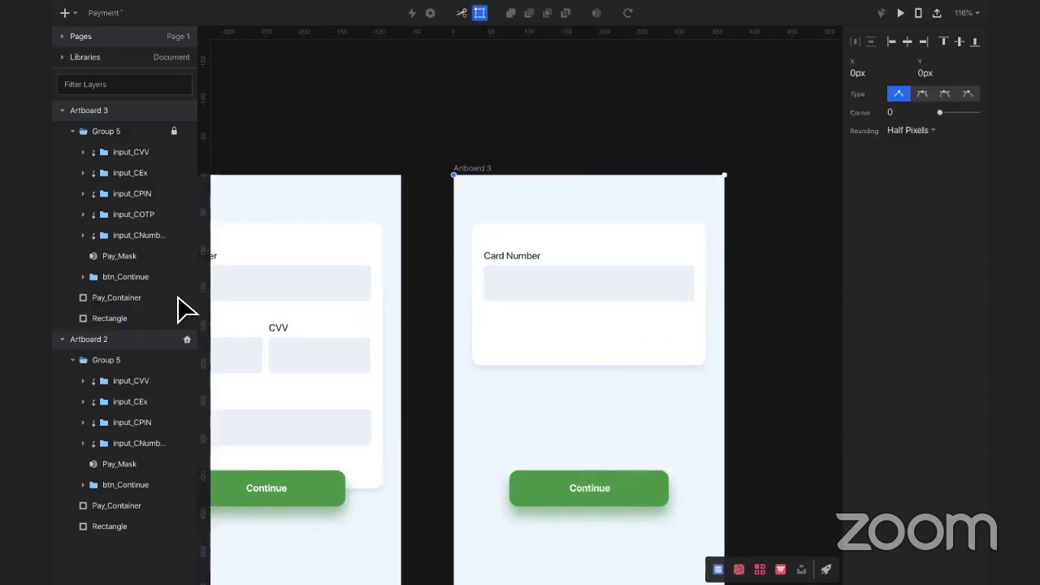
click(129, 257)
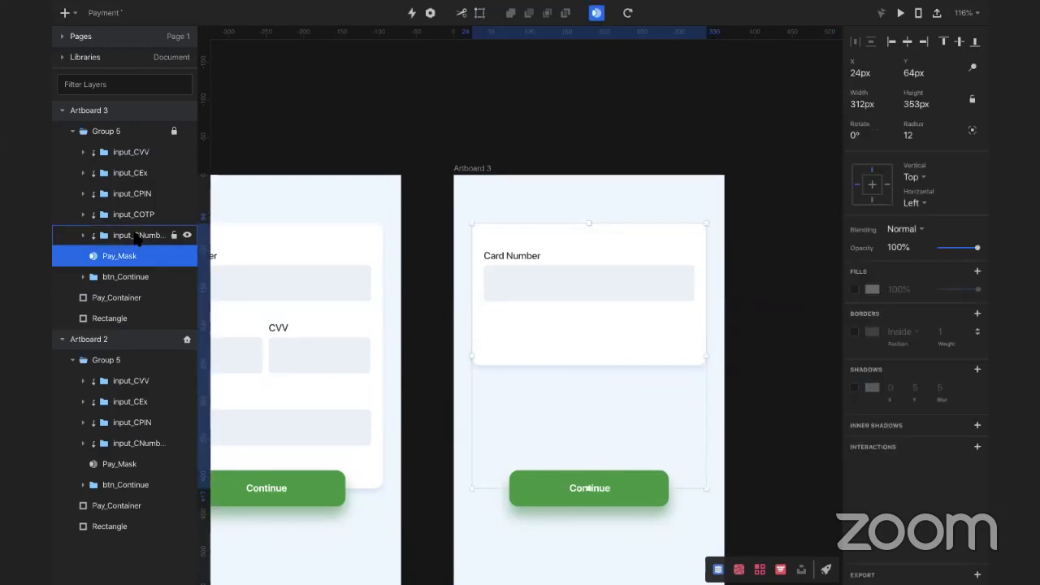
click(138, 237)
click(637, 480)
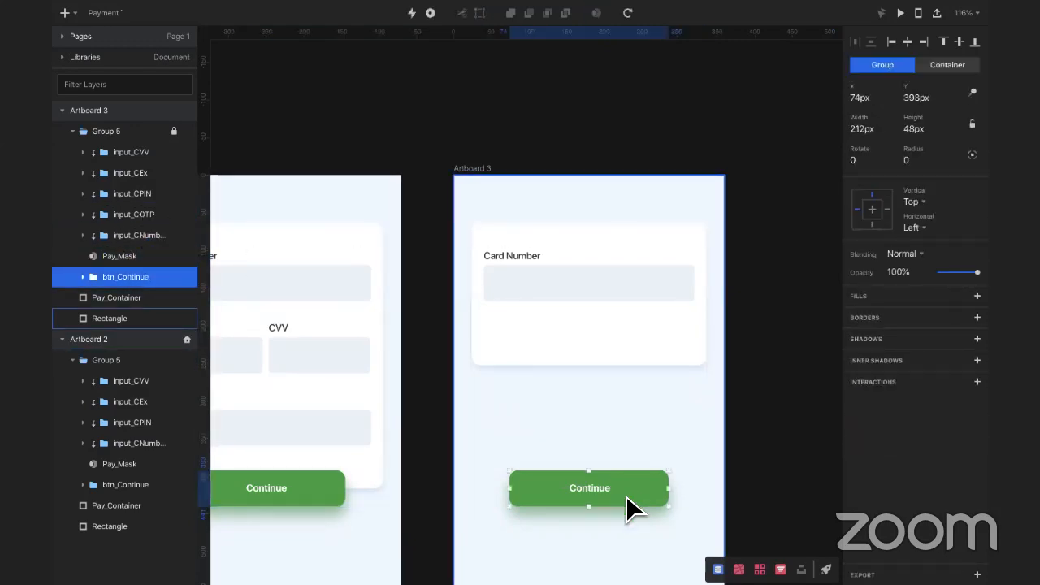
click(627, 464)
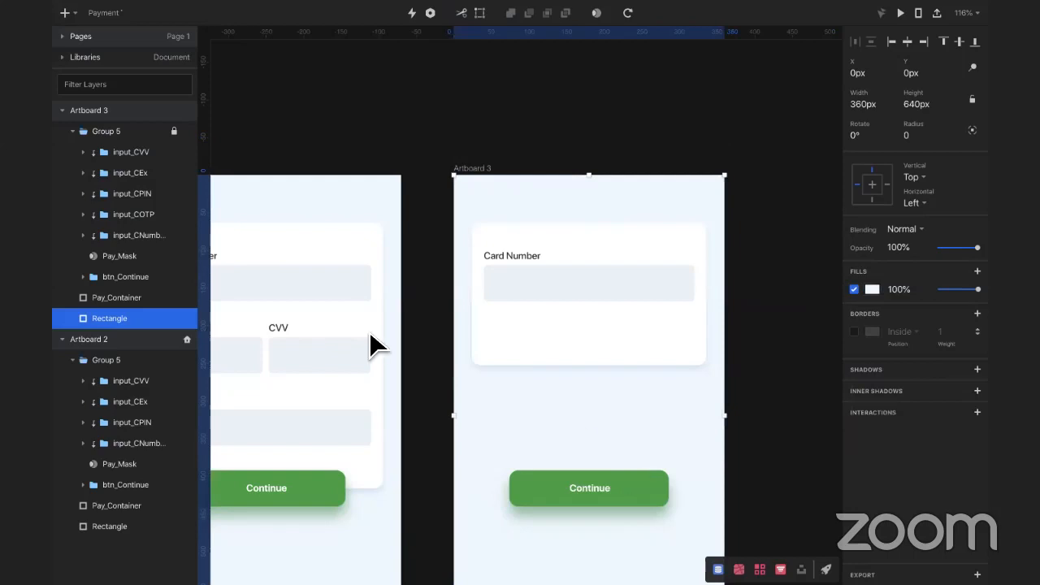
Step: Lock the background Rectangle layer on Artboard 3
click(174, 318)
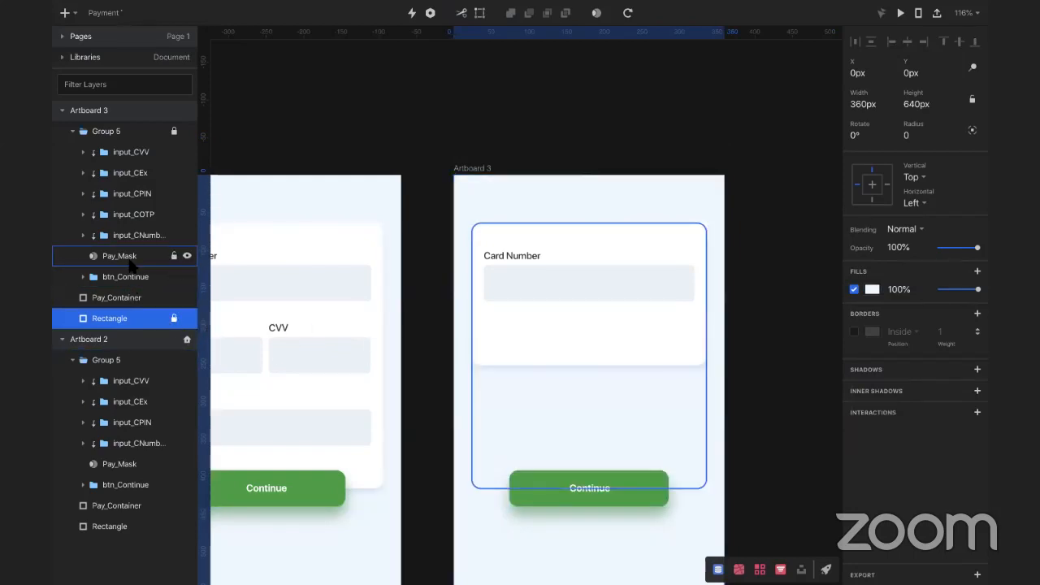
click(135, 278)
click(627, 490)
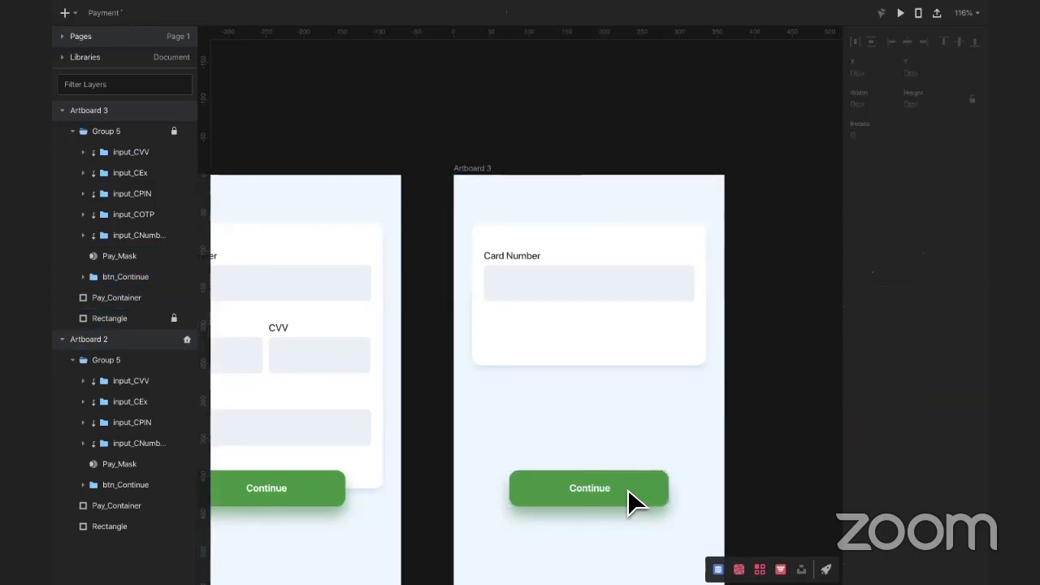
key(super+z)
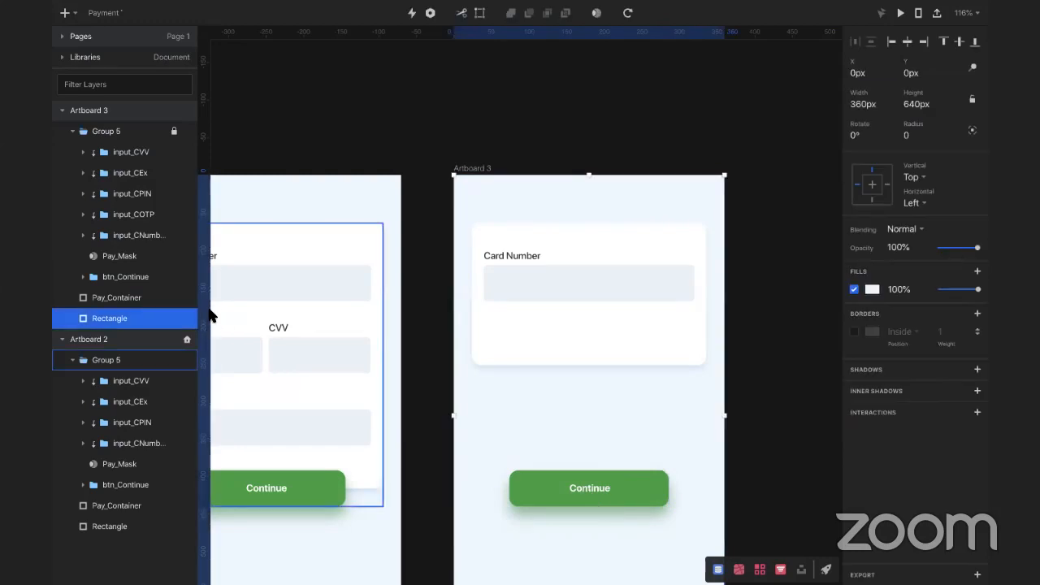
click(173, 318)
Step: Lock the Pay_Mask layer inside Group 5 on Artboard 3
click(140, 299)
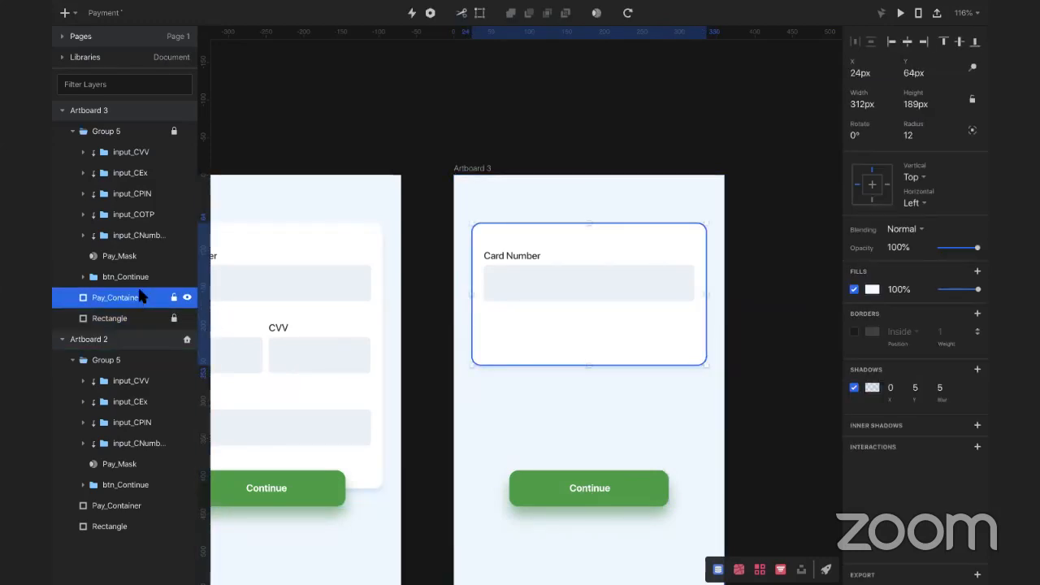
click(130, 258)
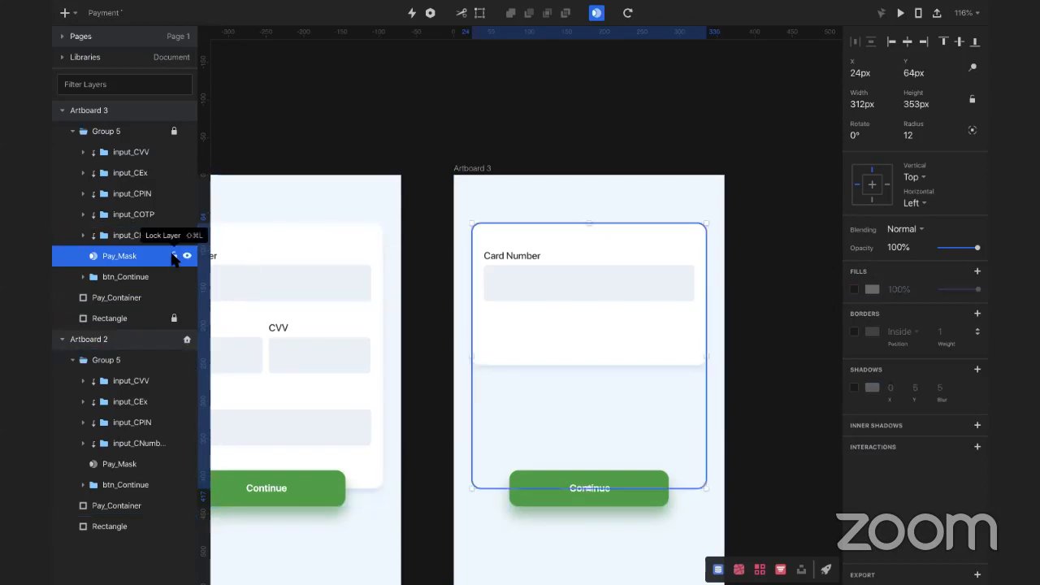
click(173, 257)
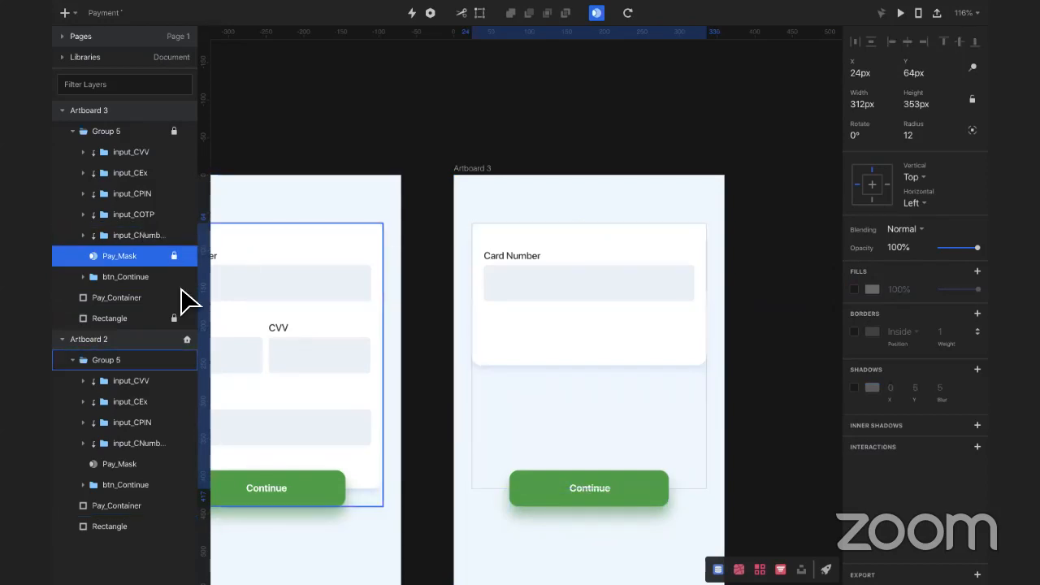
Step: Collapse Group 5 of Artboard 3 in the layer hierarchy
click(536, 491)
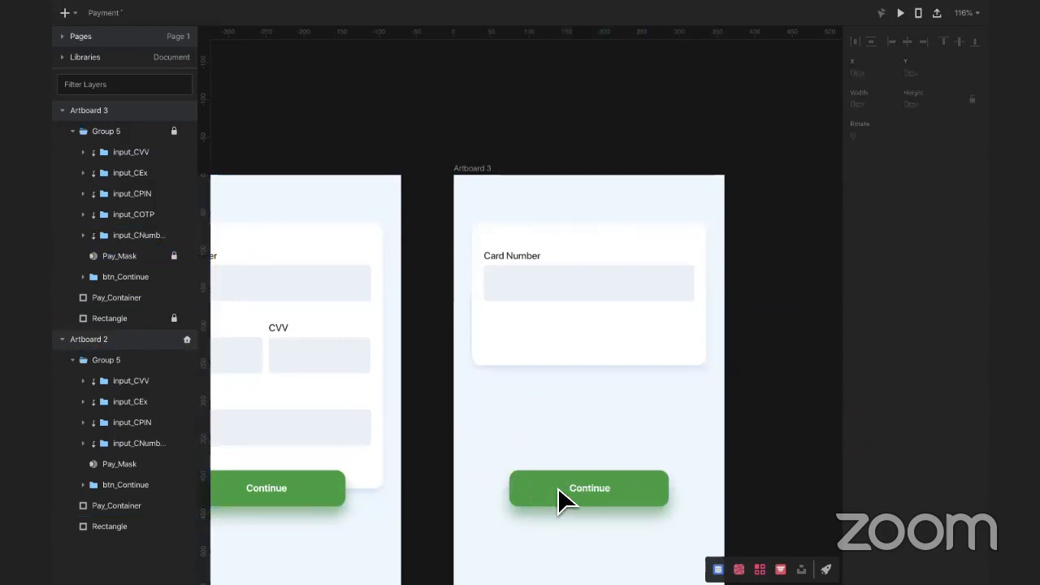
click(129, 281)
click(74, 132)
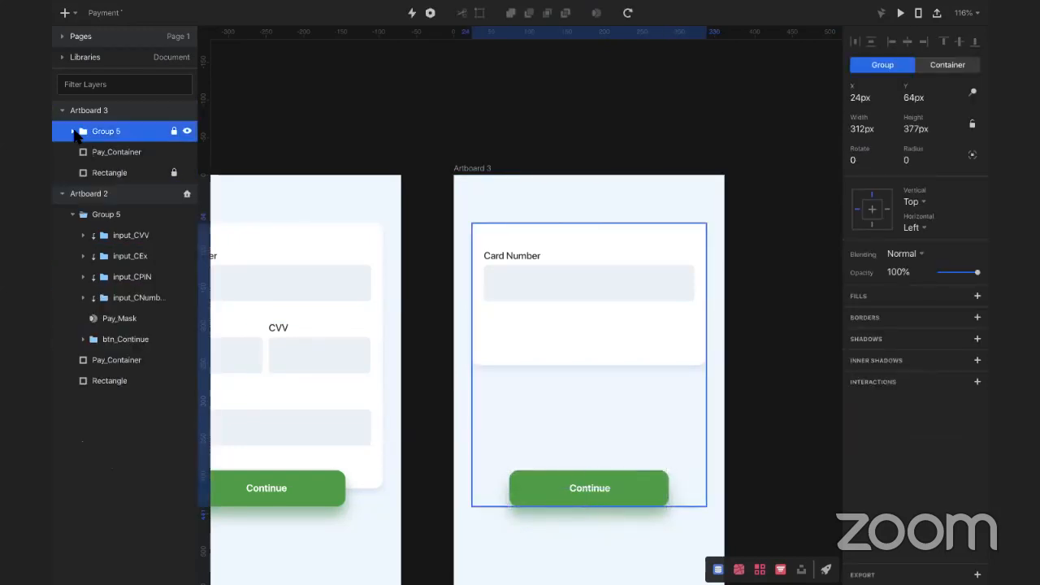
Step: Move the btn_Continue group on Artboard 3 up to Y 230 px, overlapping the lower edge of the shortened container
click(73, 132)
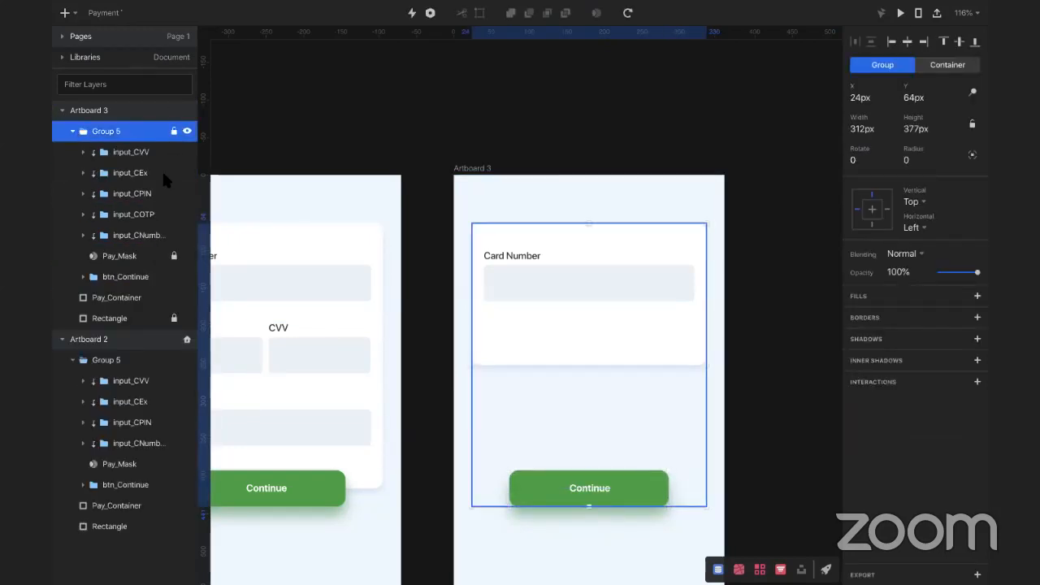
click(144, 278)
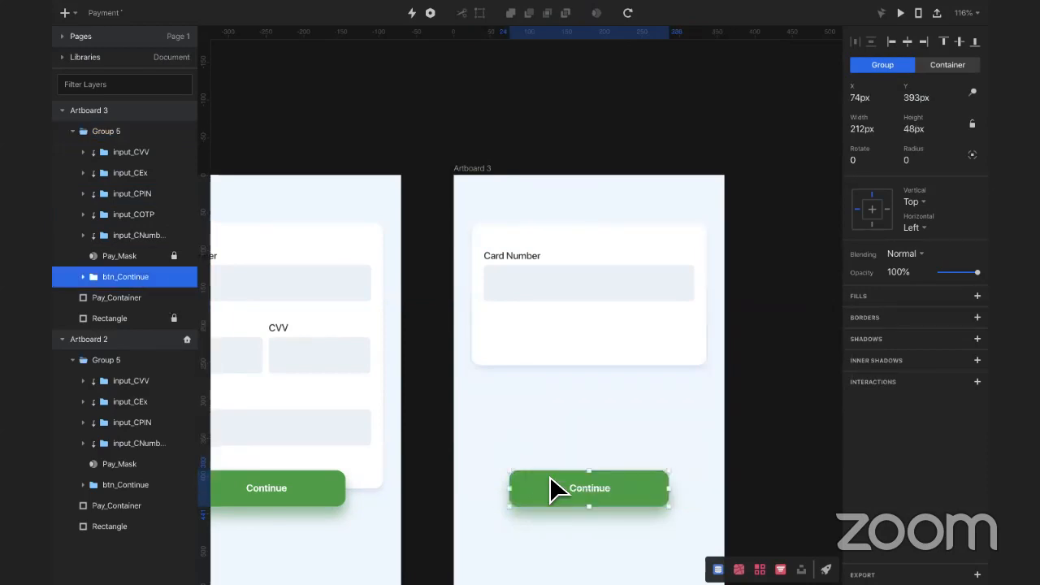
drag(559, 488, 543, 375)
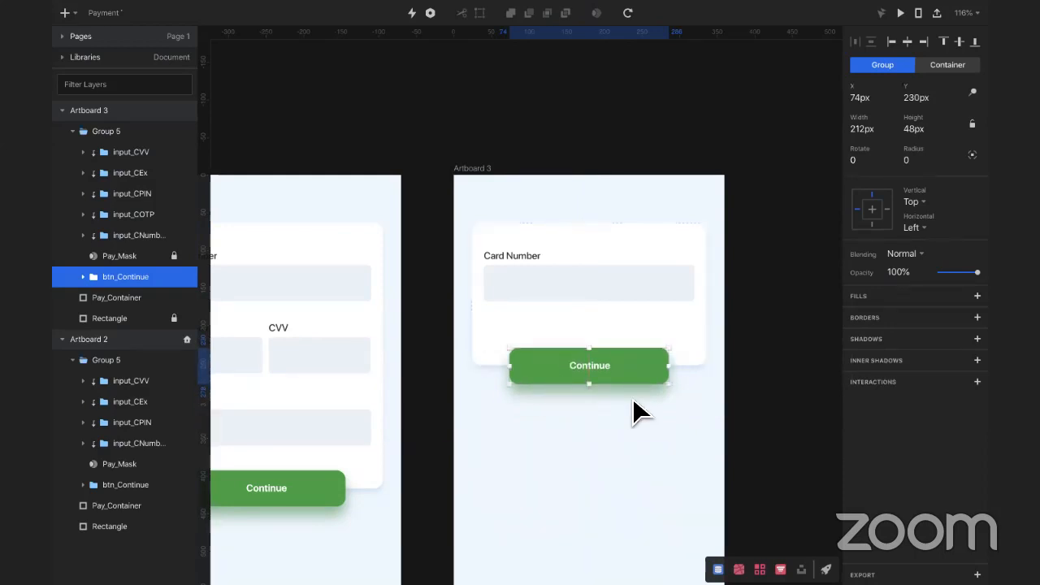
Step: Change the Card Number label on Artboard 3 to OTP and left-align it with its input box
double_click(526, 255)
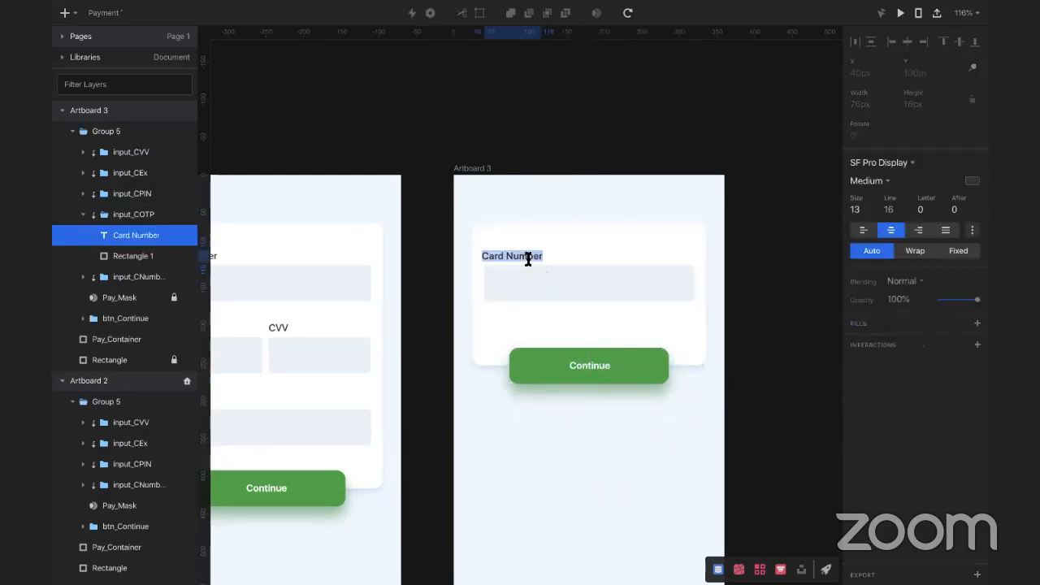
text(OTP)
key(Escape)
shift+click(531, 277)
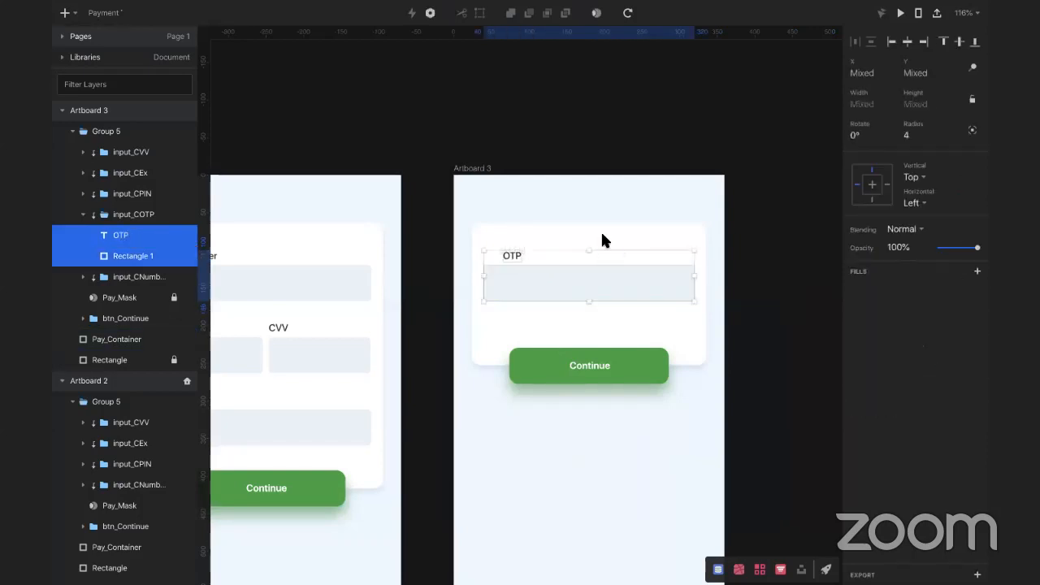
click(892, 41)
click(777, 268)
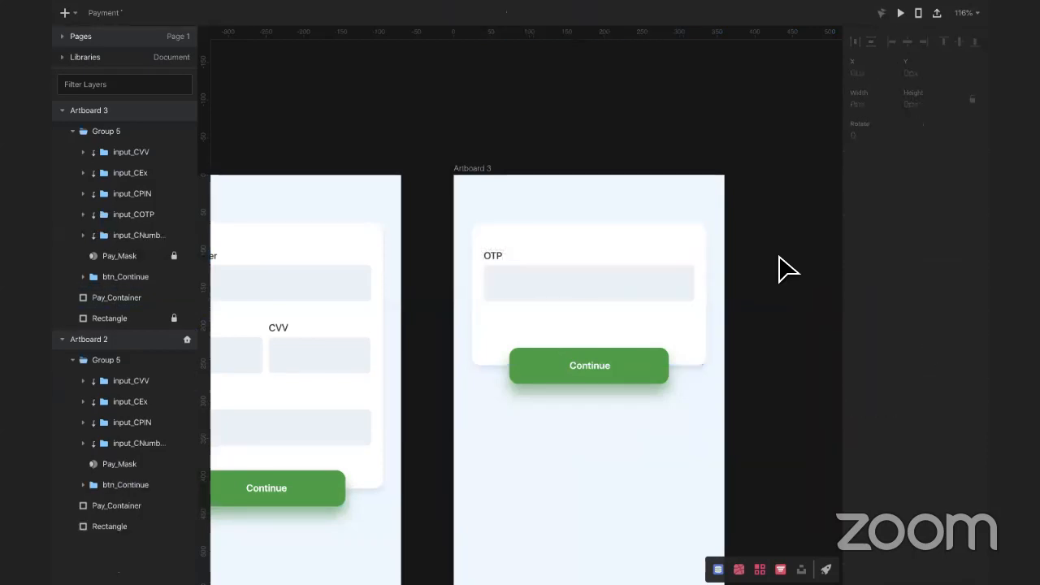
click(604, 292)
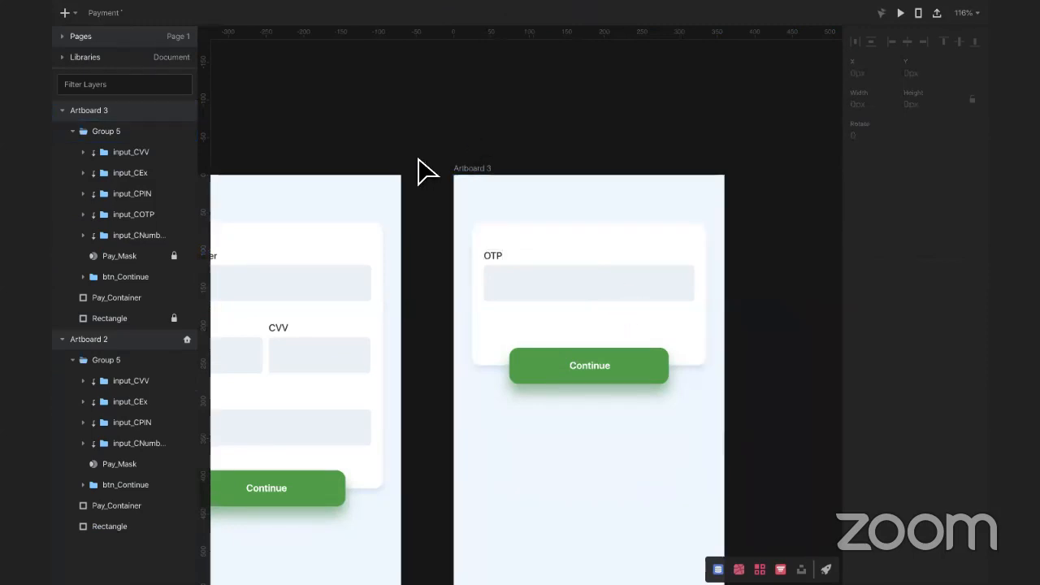
Step: Link the Continue button on Artboard 2 to Artboard 3 with a Click trigger and a Motion transition of 0.3s
scroll(420, 169, left, 5)
click(456, 453)
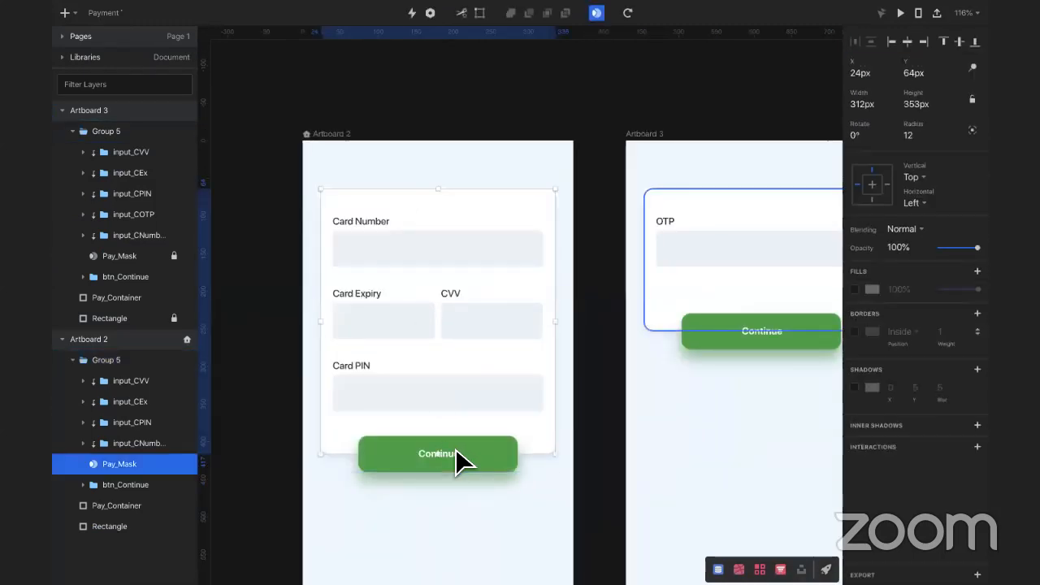
click(475, 465)
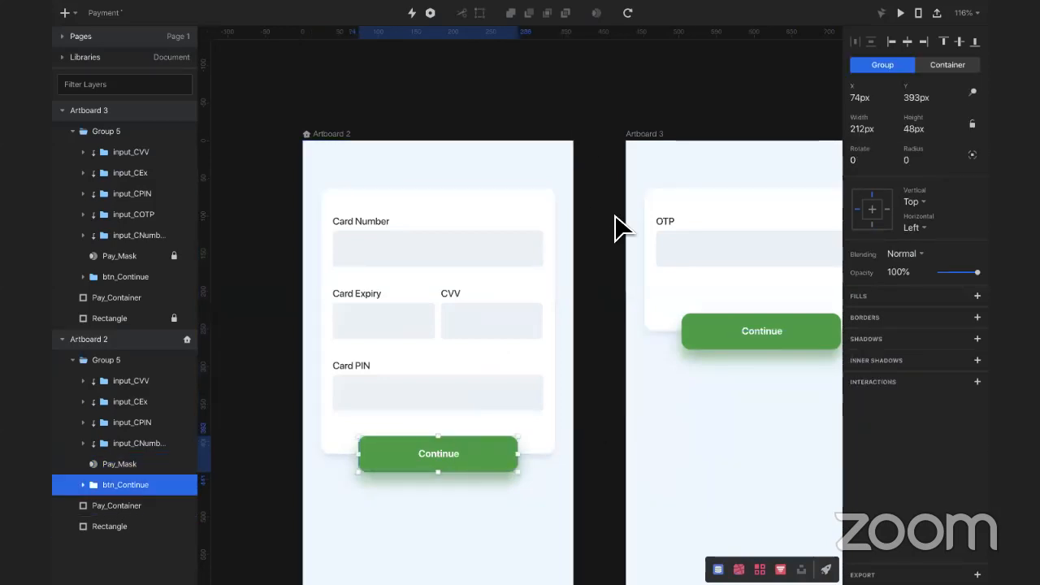
click(413, 15)
click(631, 402)
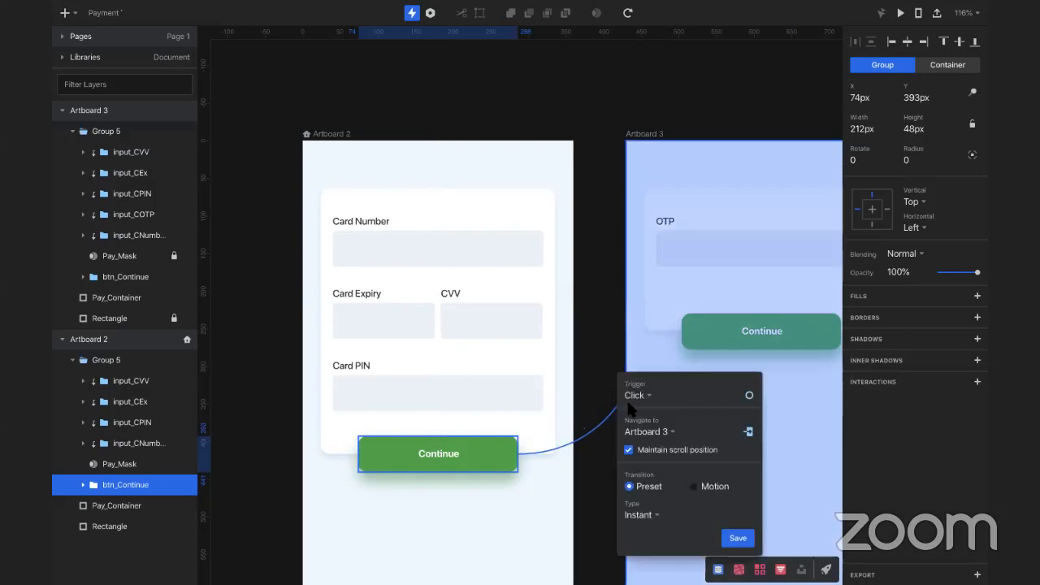
click(698, 486)
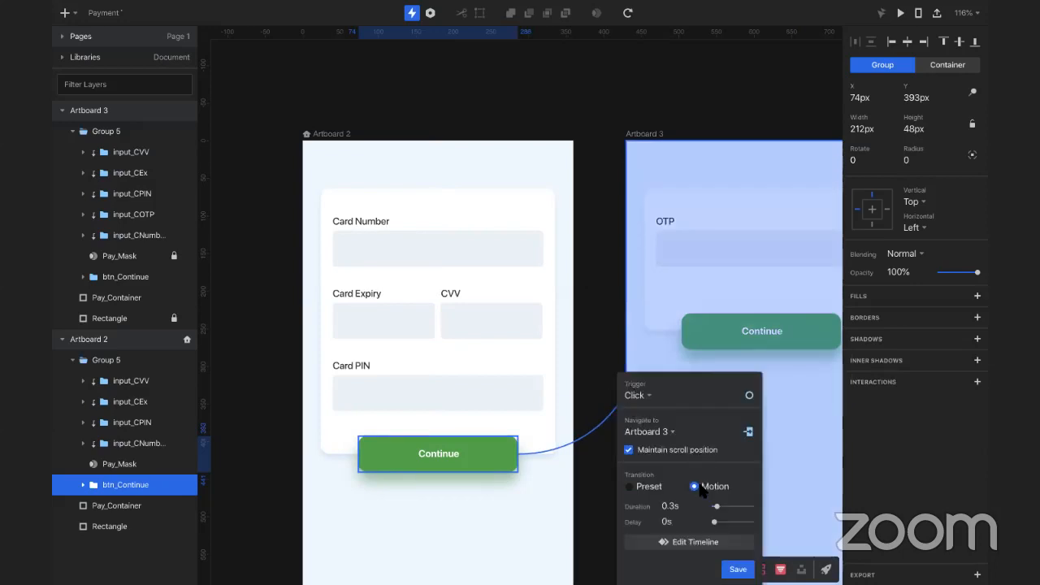
click(738, 569)
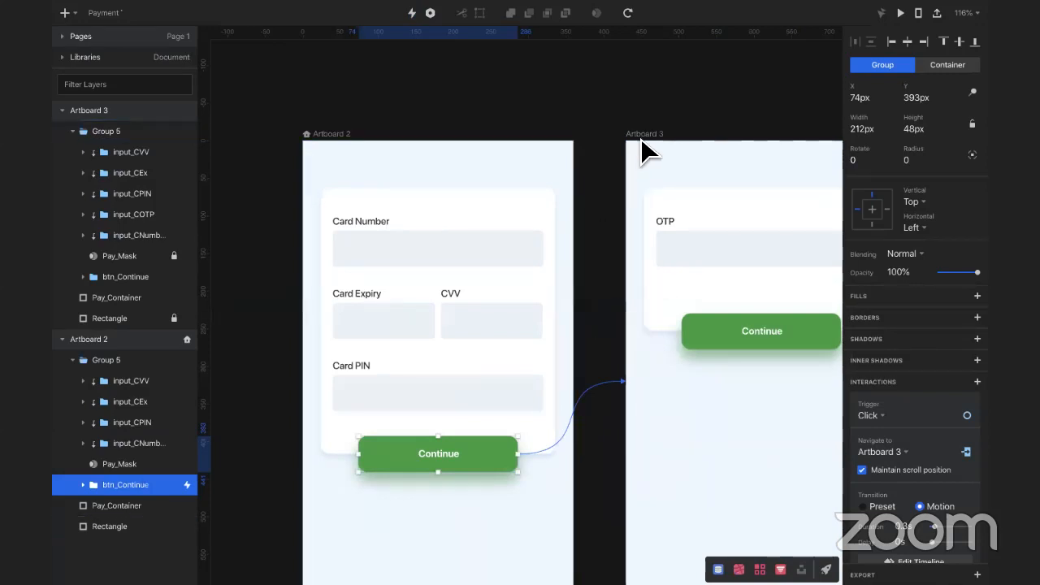
Step: Preview the prototype and test the Continue button's transition from the card form to the OTP screen
click(900, 14)
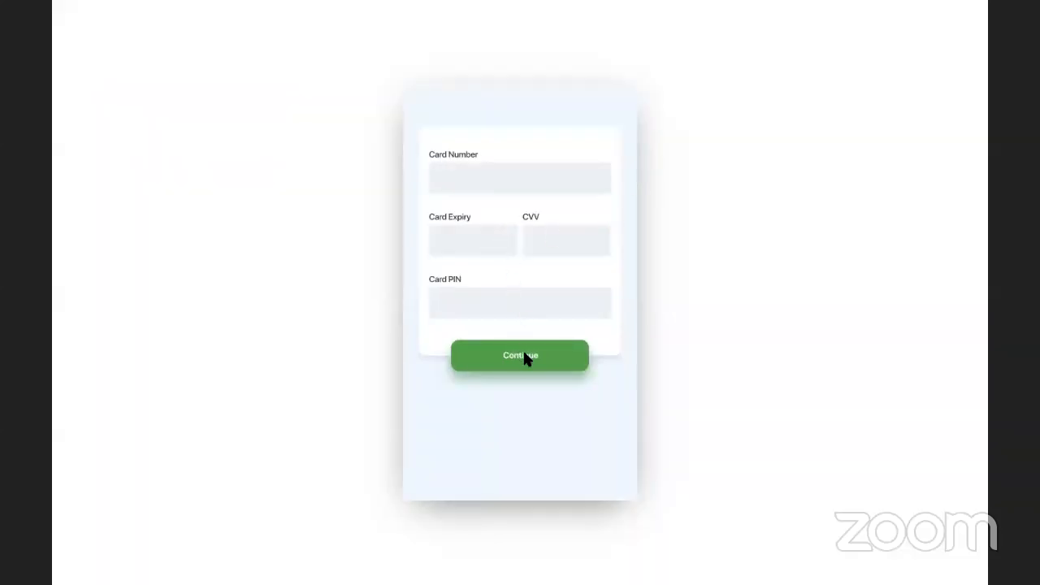
click(525, 354)
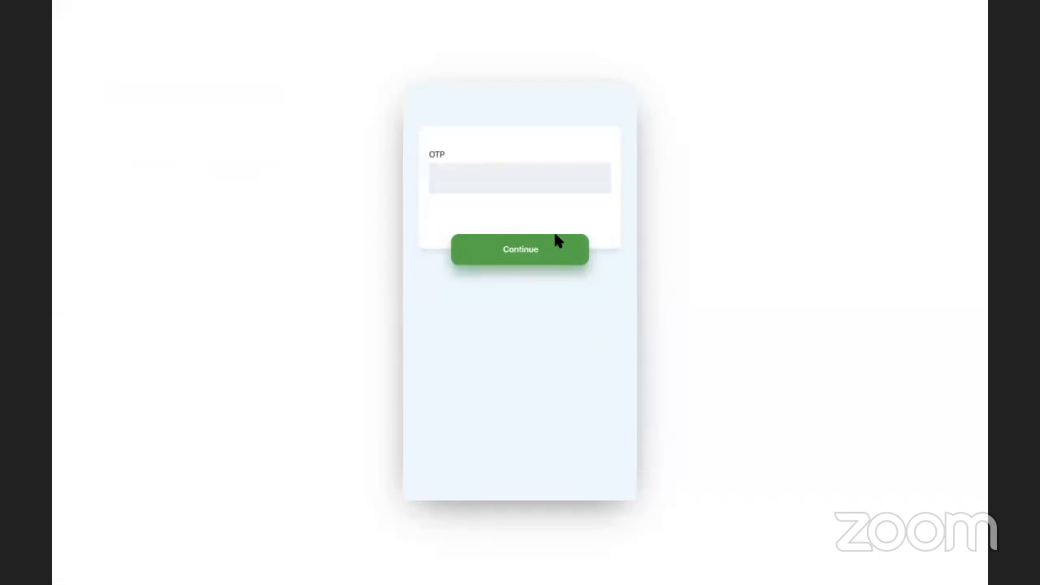
key(Escape)
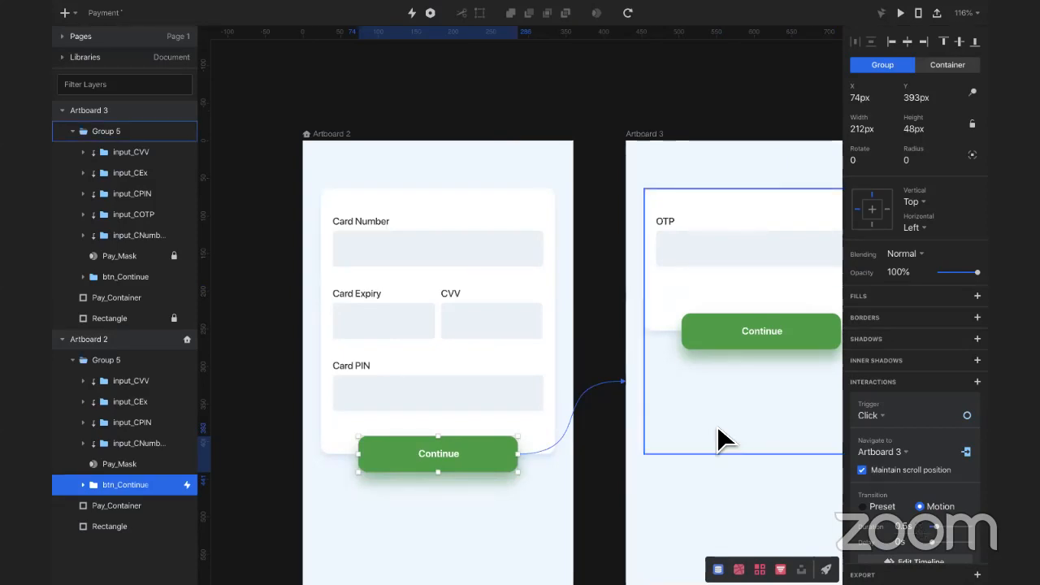
Step: Link the Continue button on Artboard 3 back to Artboard 2 with a Click trigger and a 0.3s Motion transition
click(747, 343)
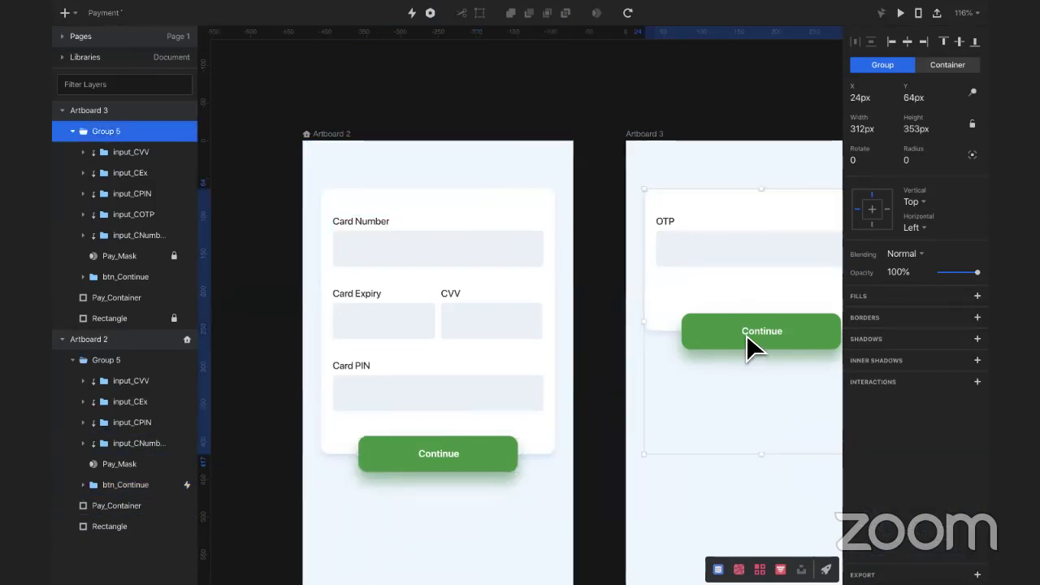
click(749, 345)
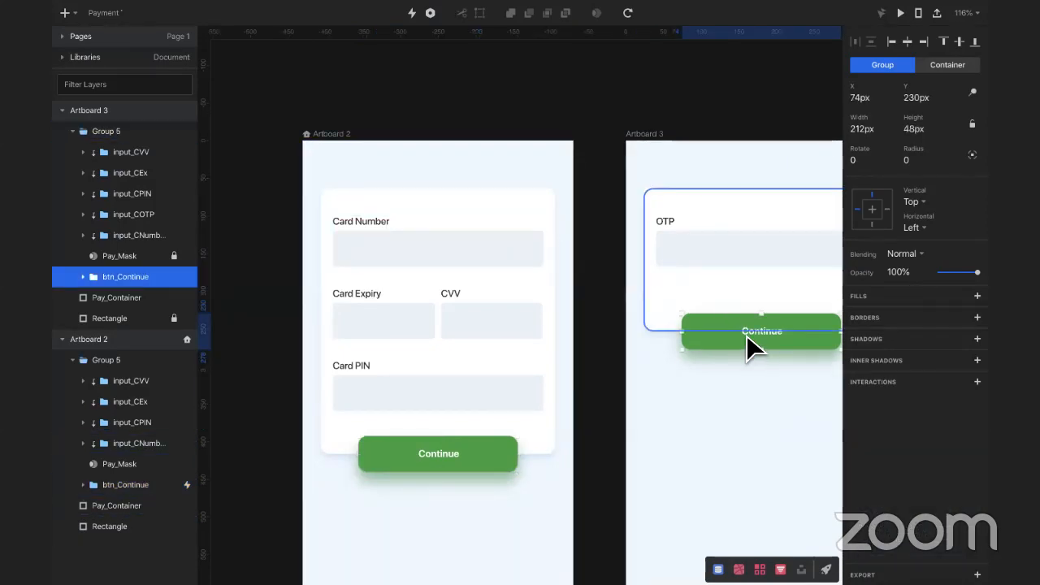
click(412, 13)
click(505, 343)
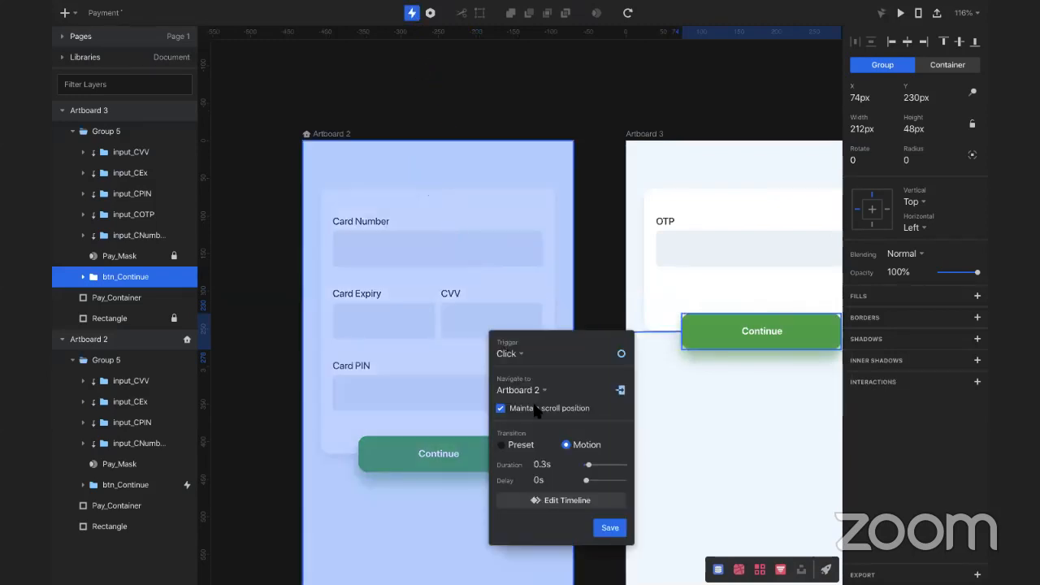
click(611, 530)
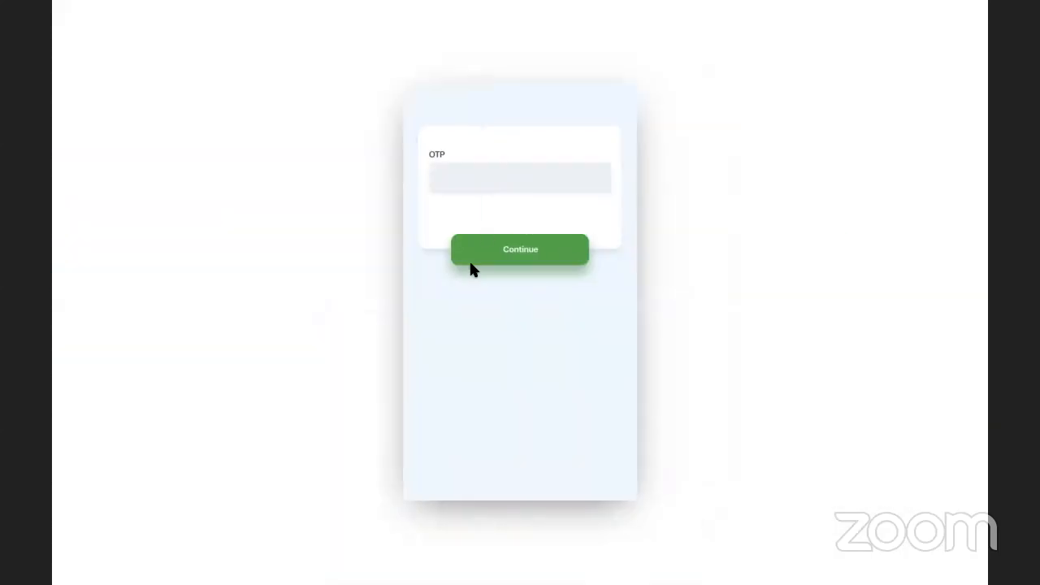
Step: Test the Continue buttons in the preview repeatedly, examining how the fields move between the card form and OTP screen
click(527, 253)
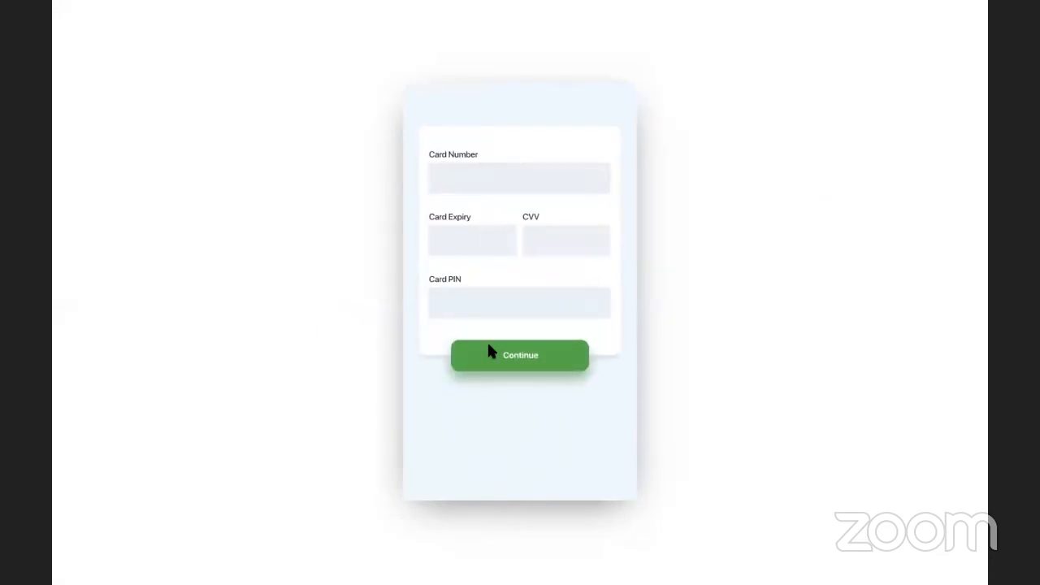
click(517, 358)
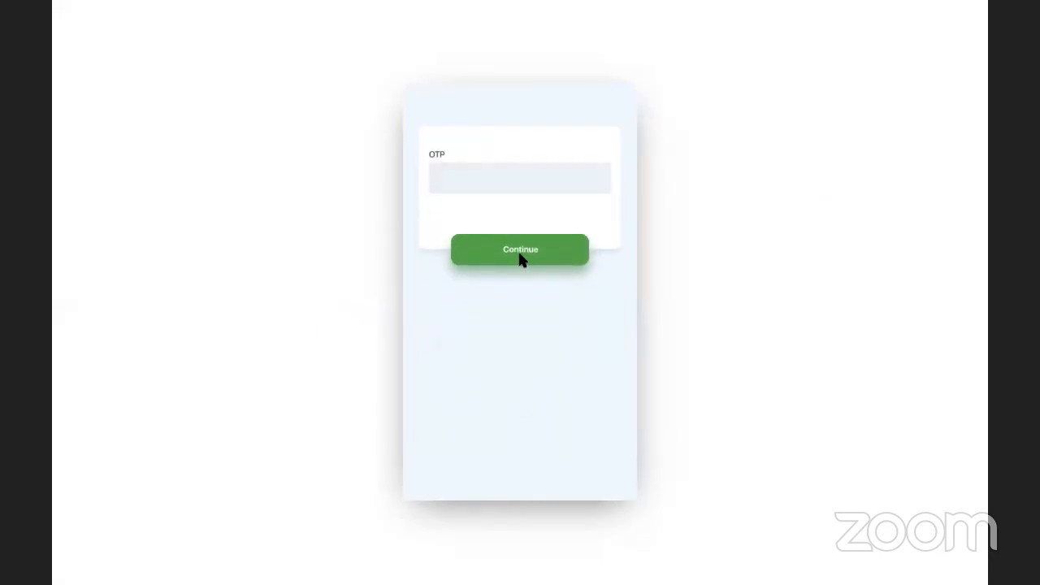
click(520, 256)
click(528, 357)
click(498, 257)
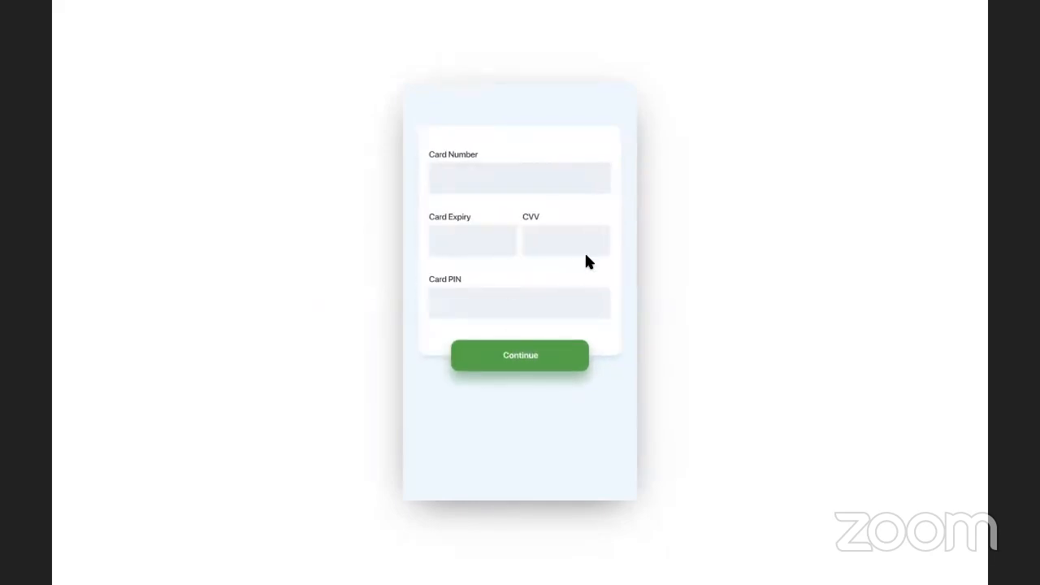
click(502, 359)
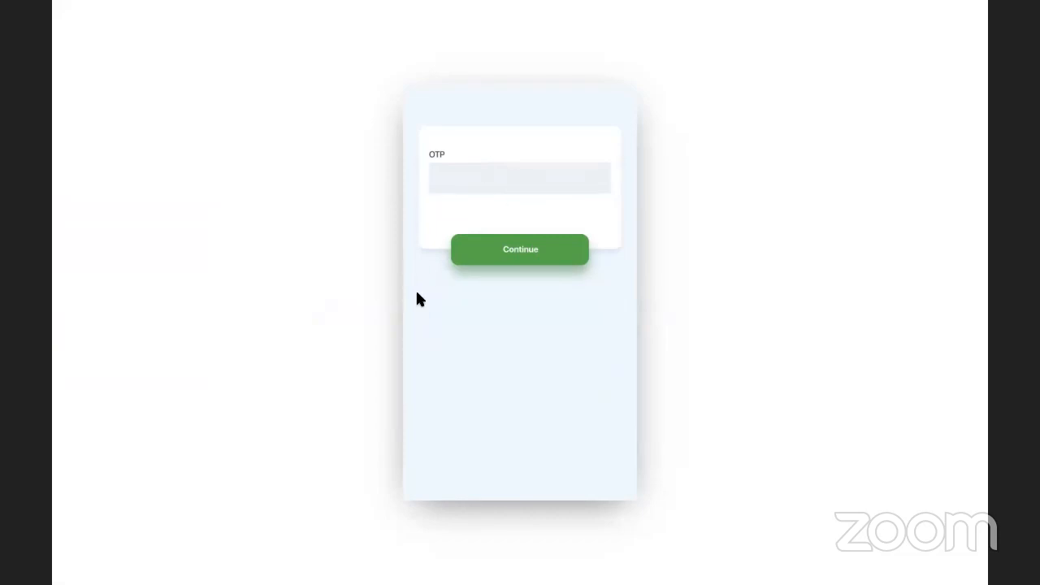
click(510, 261)
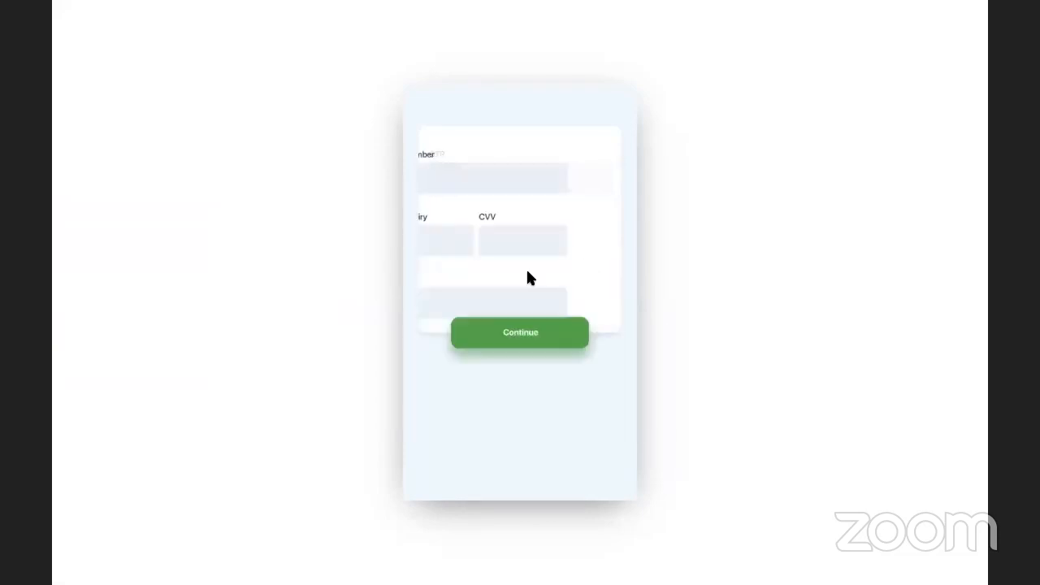
click(553, 344)
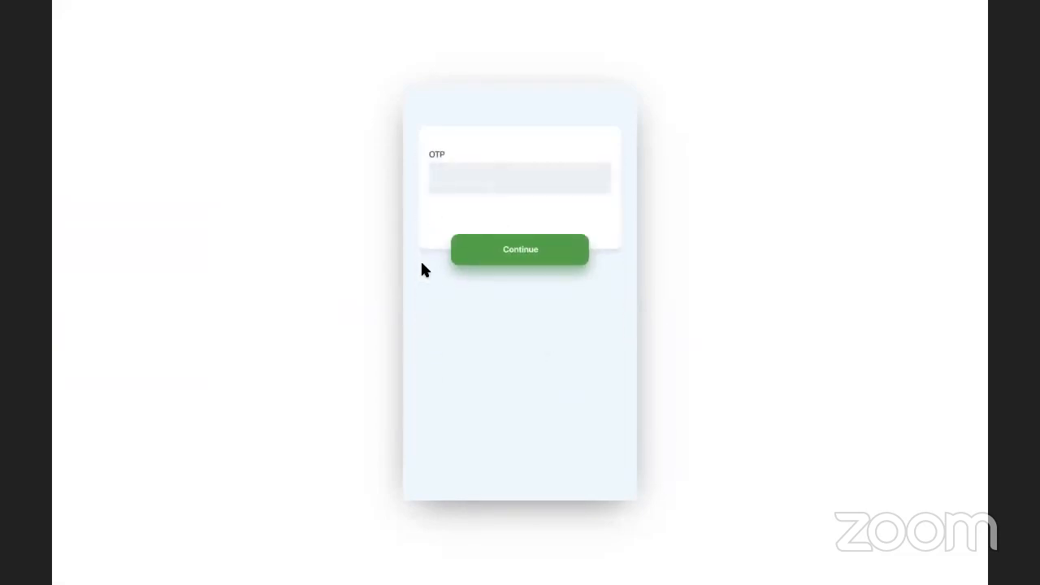
click(546, 244)
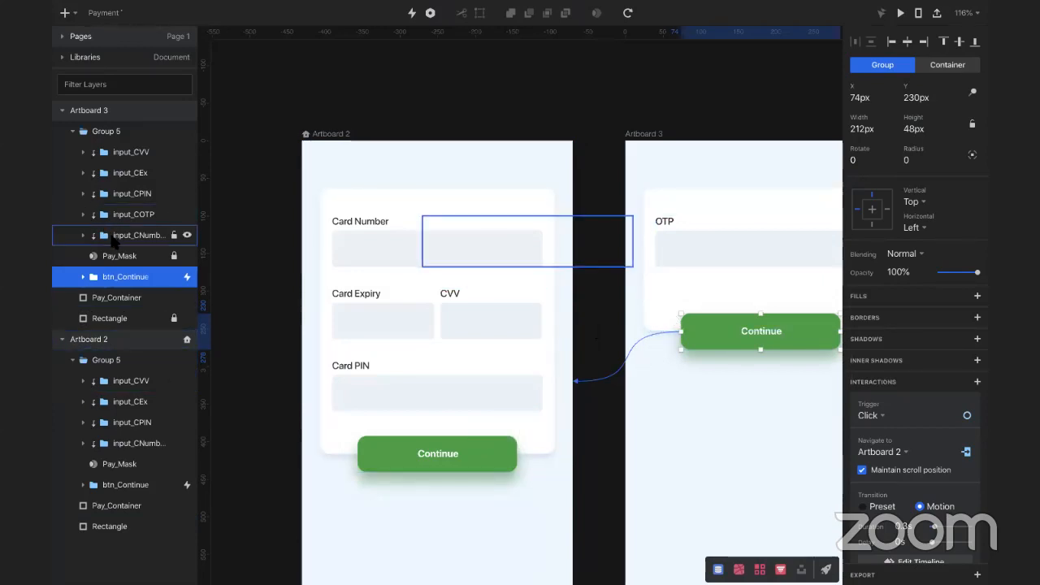
Step: Unlock the Pay_Mask layer on Artboard 3 and shorten it to 190 px high, matching the white container
click(120, 255)
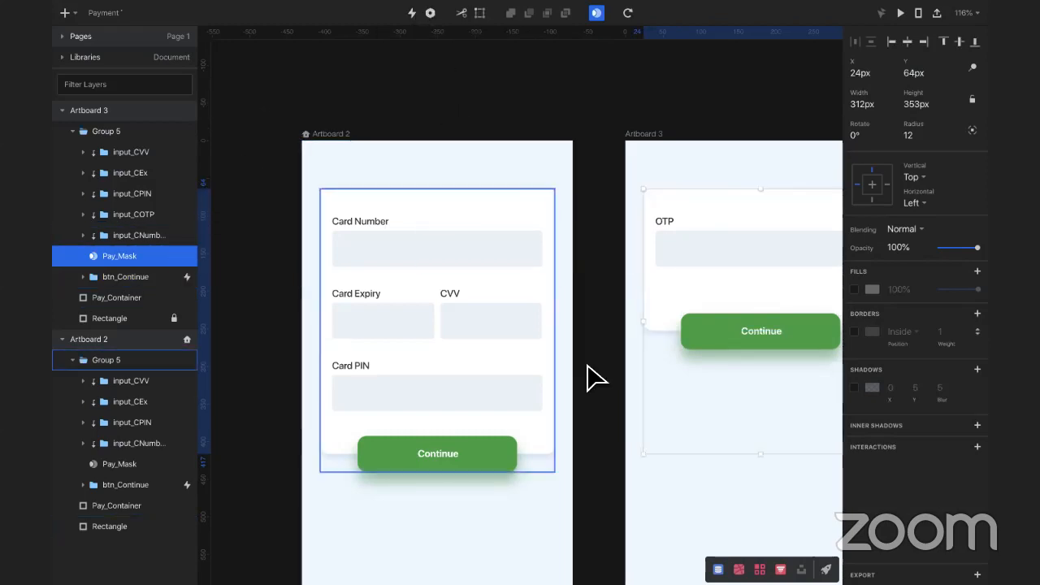
drag(761, 452, 739, 338)
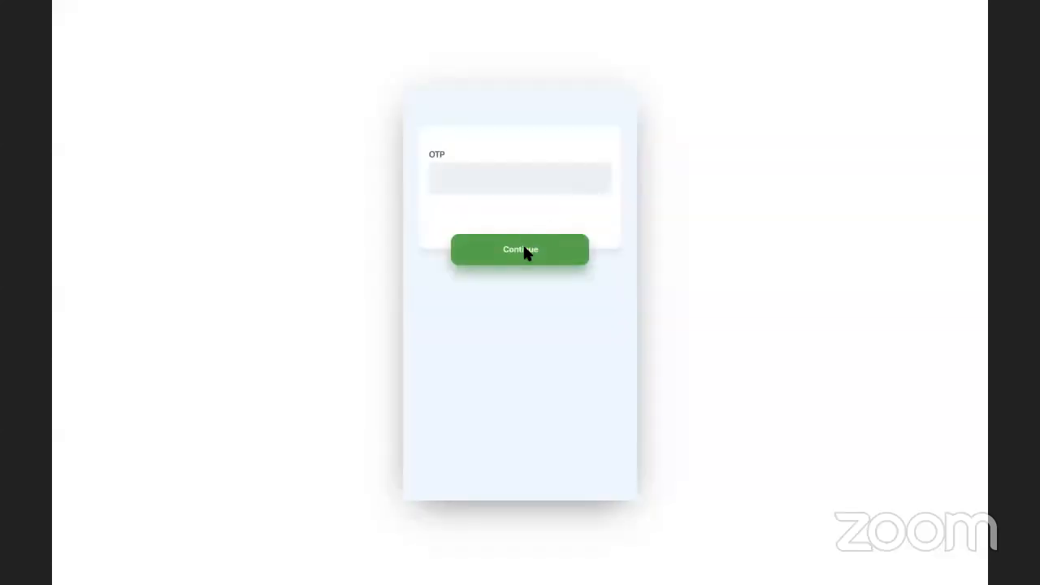
Step: Replay the transitions between both screens in the preview to check the animation with the shortened mask
click(524, 247)
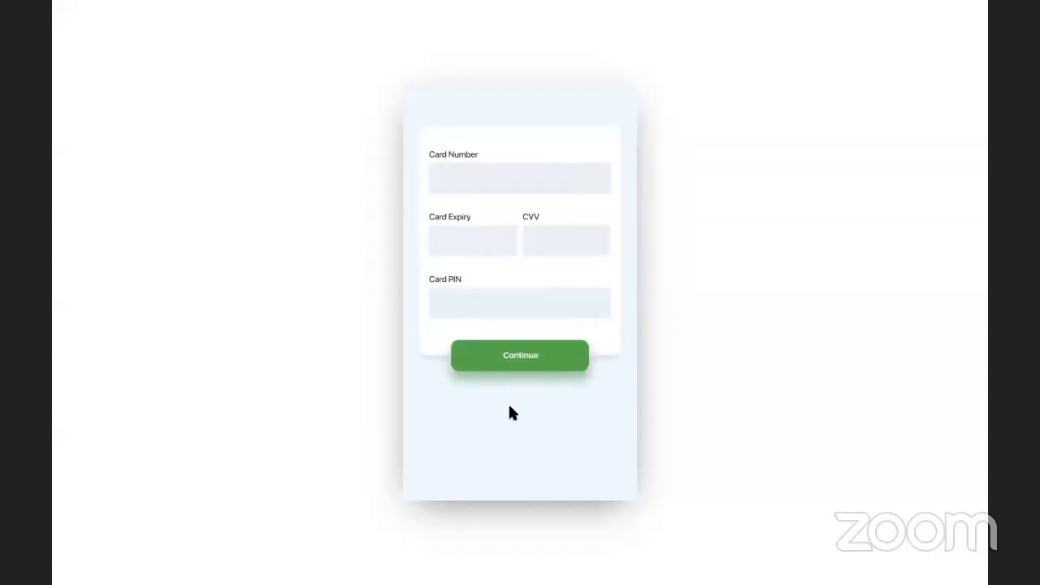
click(540, 355)
click(522, 248)
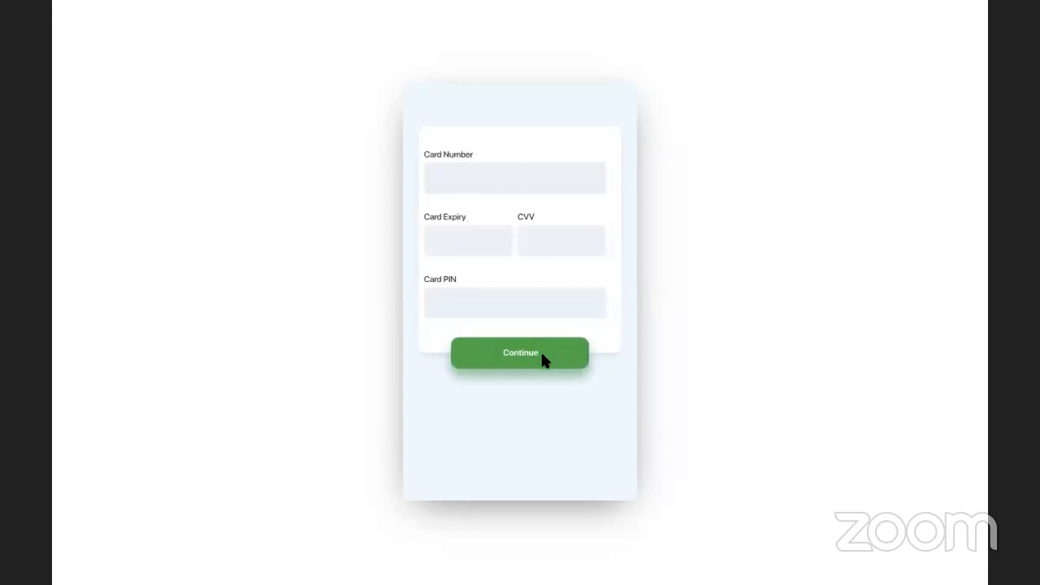
click(548, 360)
click(531, 253)
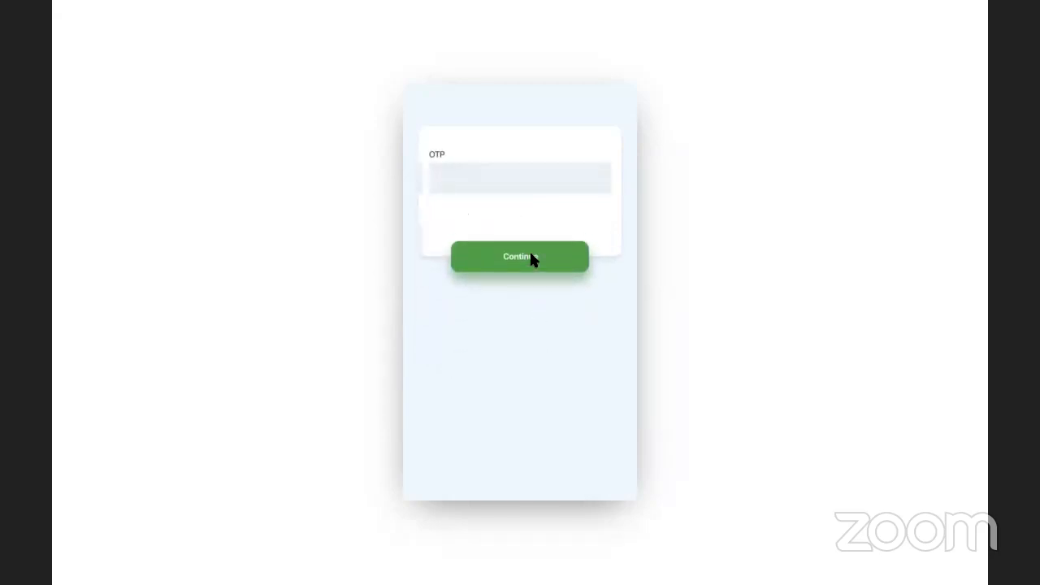
click(546, 361)
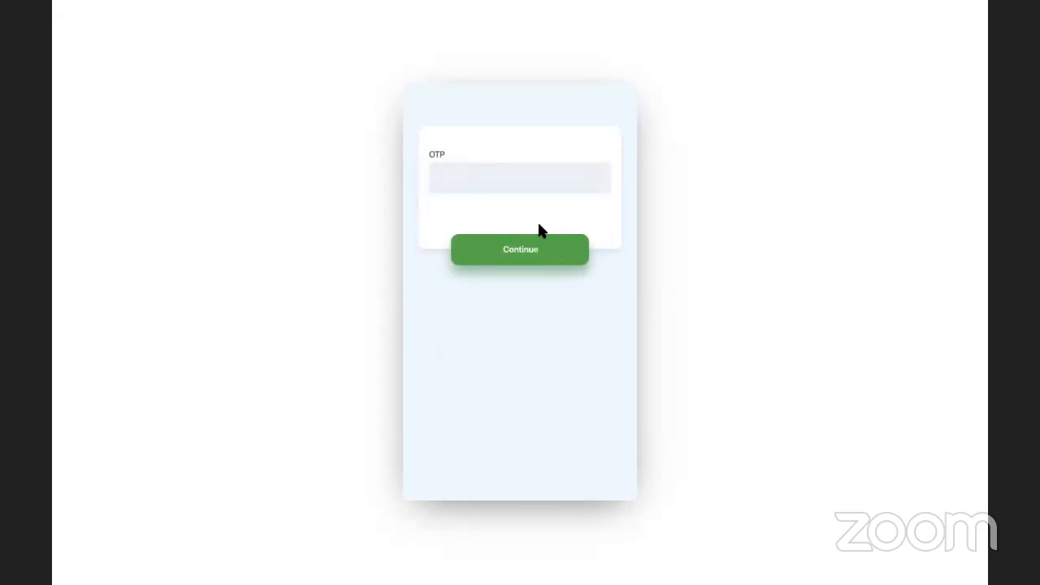
click(535, 248)
key(ctrl+Left)
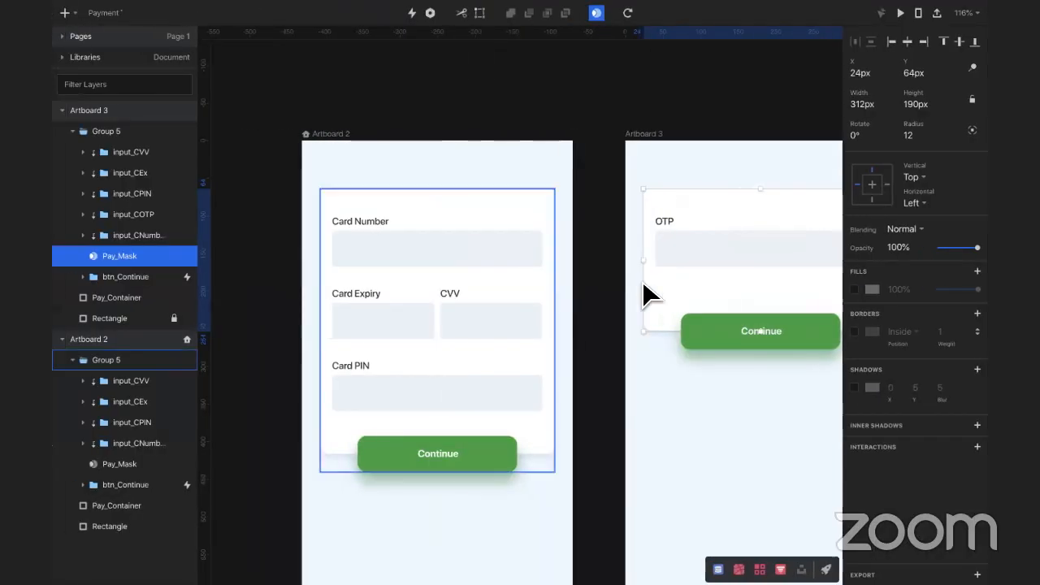
Step: Copy the input_COTP group from Artboard 3 and place it inside Group 5 on Artboard 2, above input_CVV
click(693, 248)
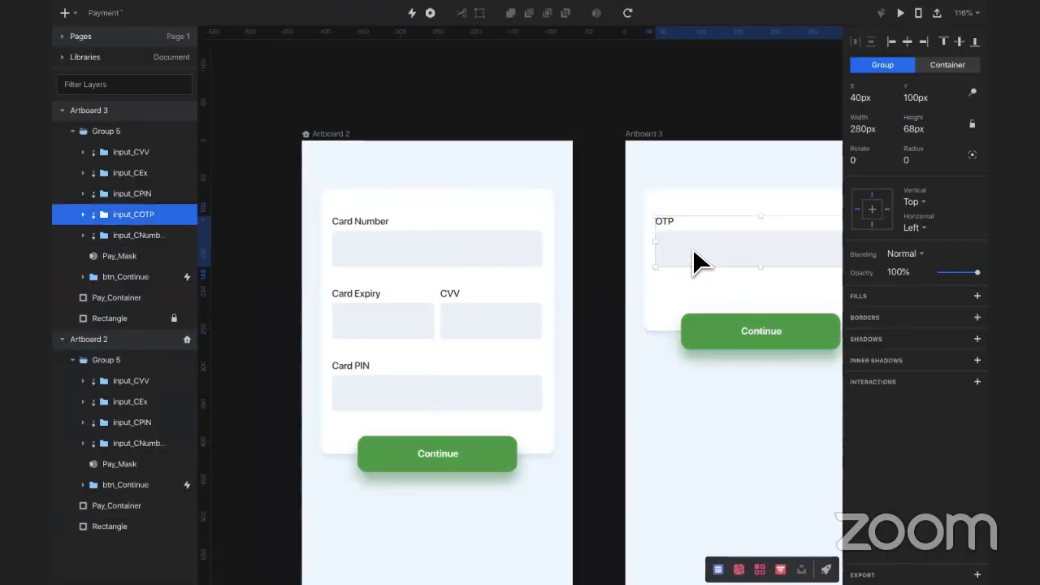
scroll(692, 248, right, 5)
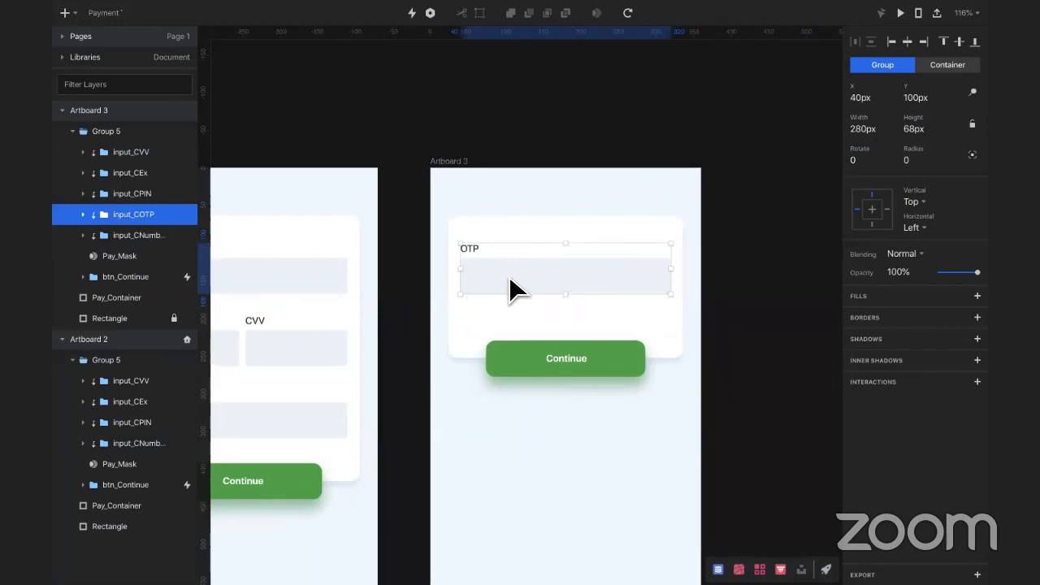
scroll(509, 276, left, 4)
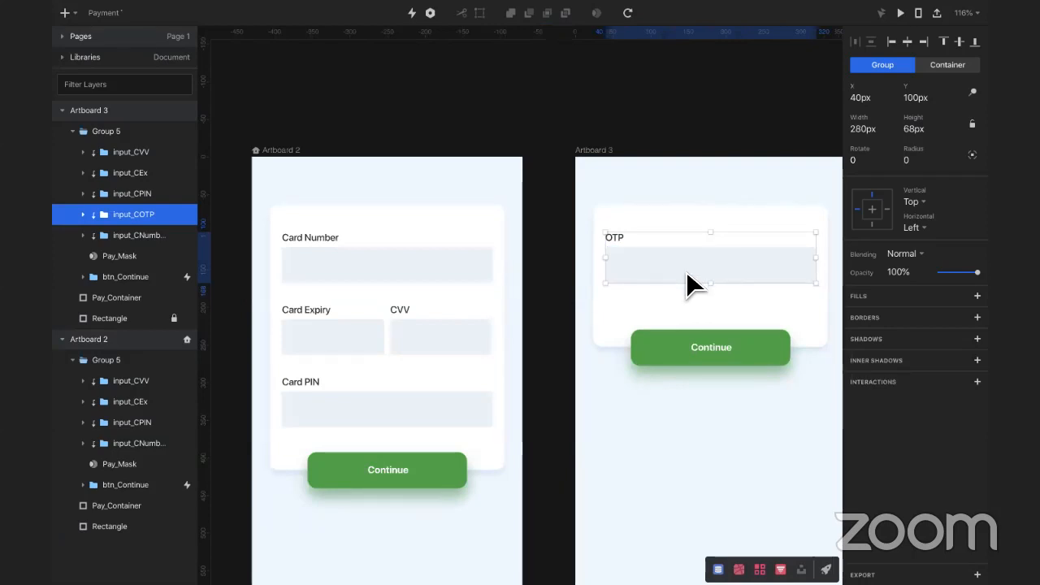
click(283, 152)
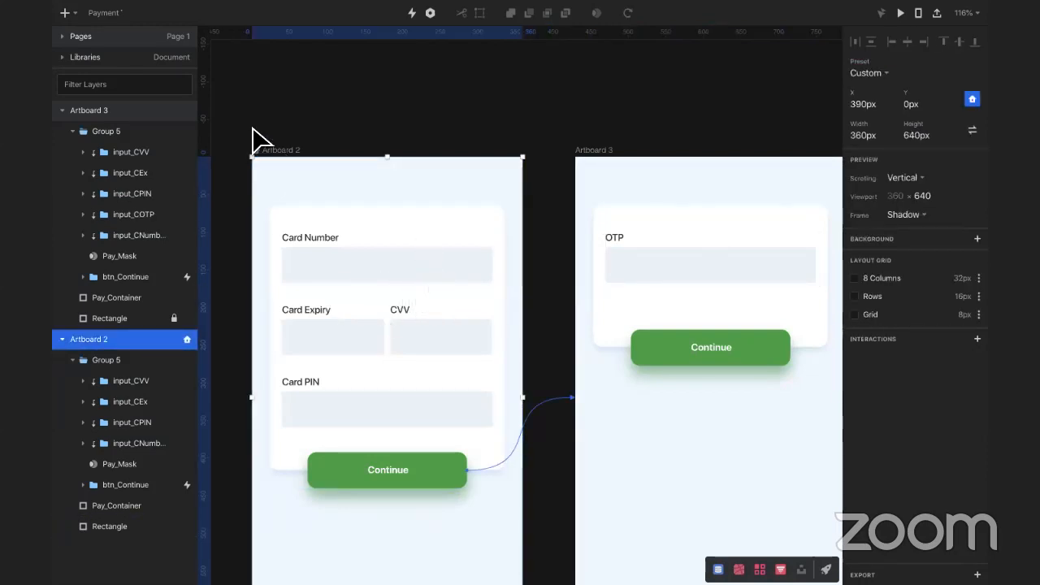
click(130, 366)
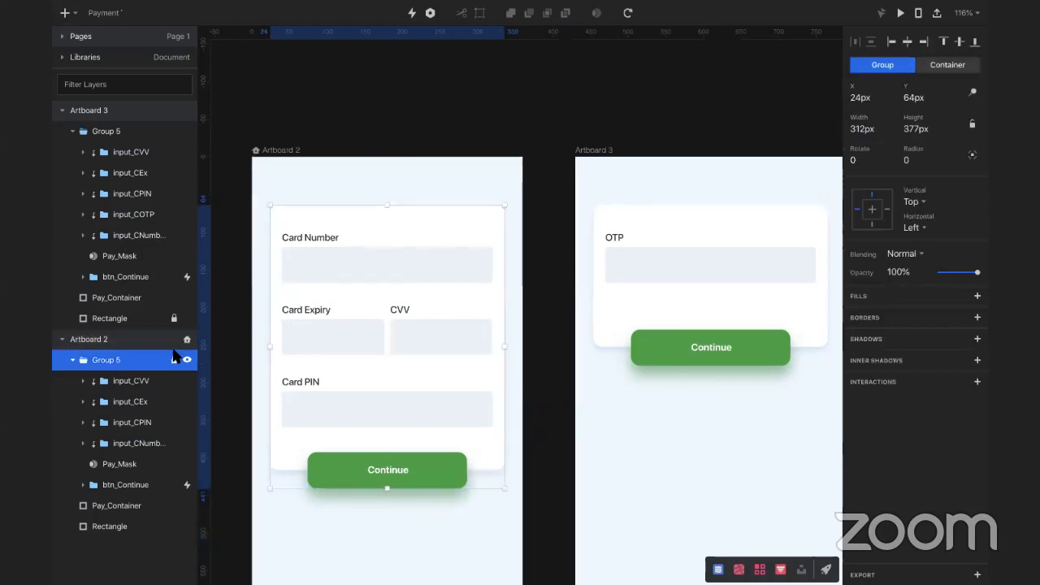
key(ctrl+v)
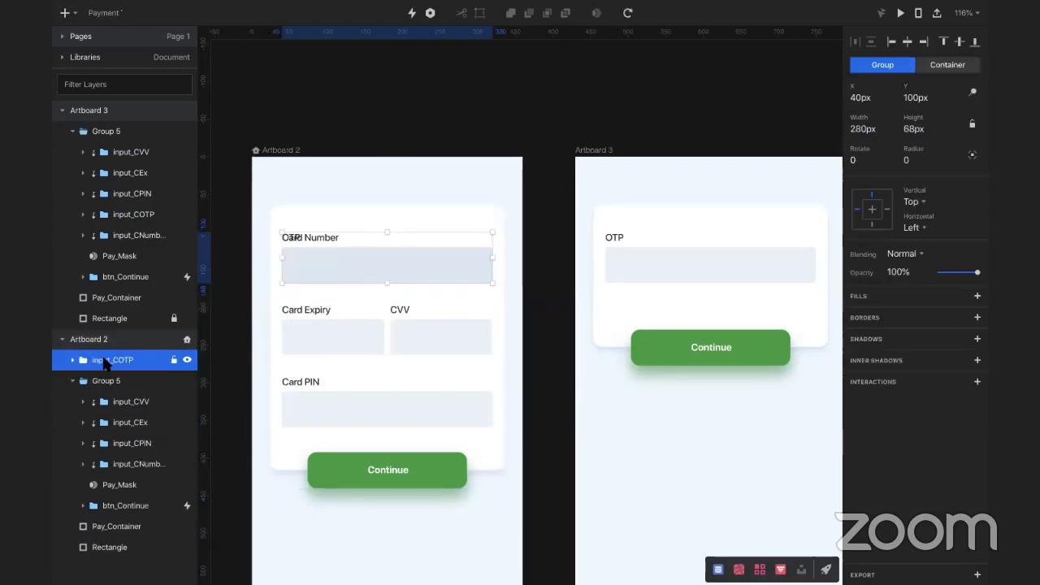
drag(104, 366, 103, 393)
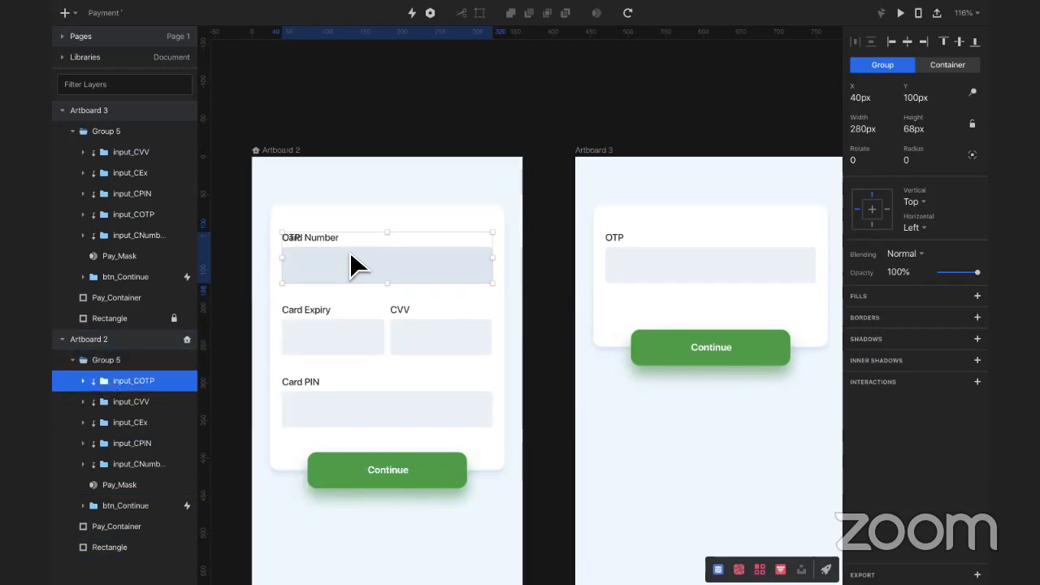
Step: Move the copied input_COTP group on Artboard 2 horizontally to X 360px, outside the mask
key(shift+Right)
key(shift+Right)
key(shift+Right)
key(shift+Right)
key(shift+Right)
key(shift+Right)
key(shift+Right)
key(shift+Right)
key(shift+Right)
key(shift+Right)
key(shift+Right)
key(shift+Right)
key(shift+Right)
key(shift+Right)
key(shift+Right)
key(shift+Right)
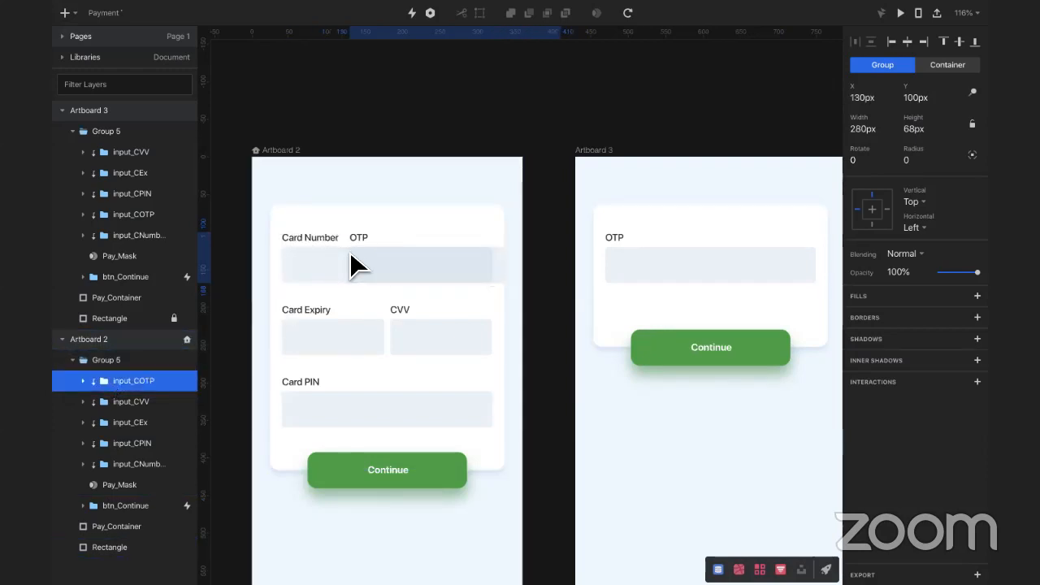
key(shift+Right)
key(shift+Right)
key(shift+Right)
key(shift+Right)
key(shift+Right)
key(shift+Right)
key(shift+Right)
key(shift+Right)
key(shift+Right)
key(shift+Right)
key(shift+Right)
key(shift+Right)
key(shift+Right)
key(shift+Right)
key(shift+Right)
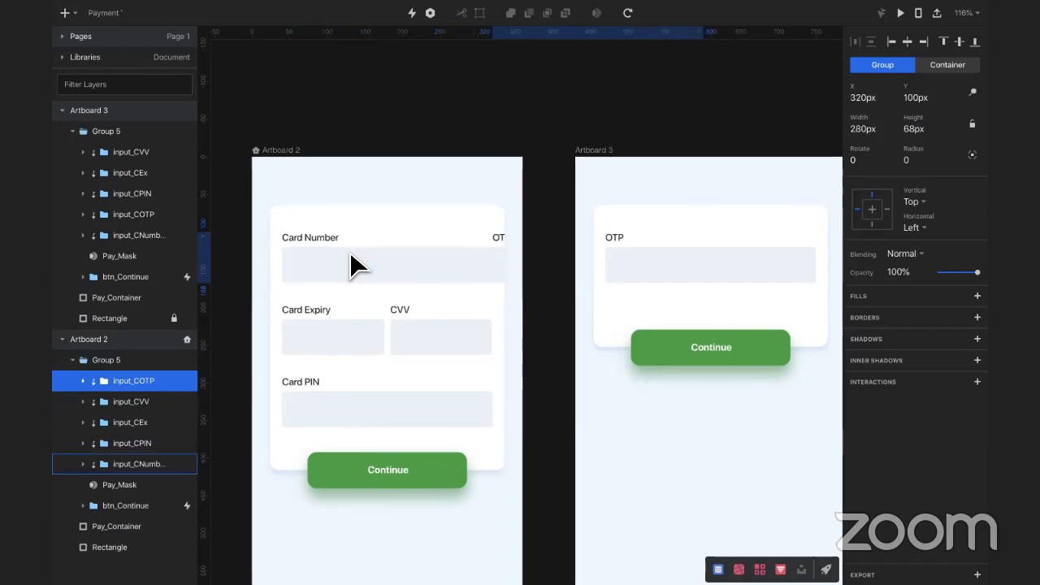
key(shift+Right)
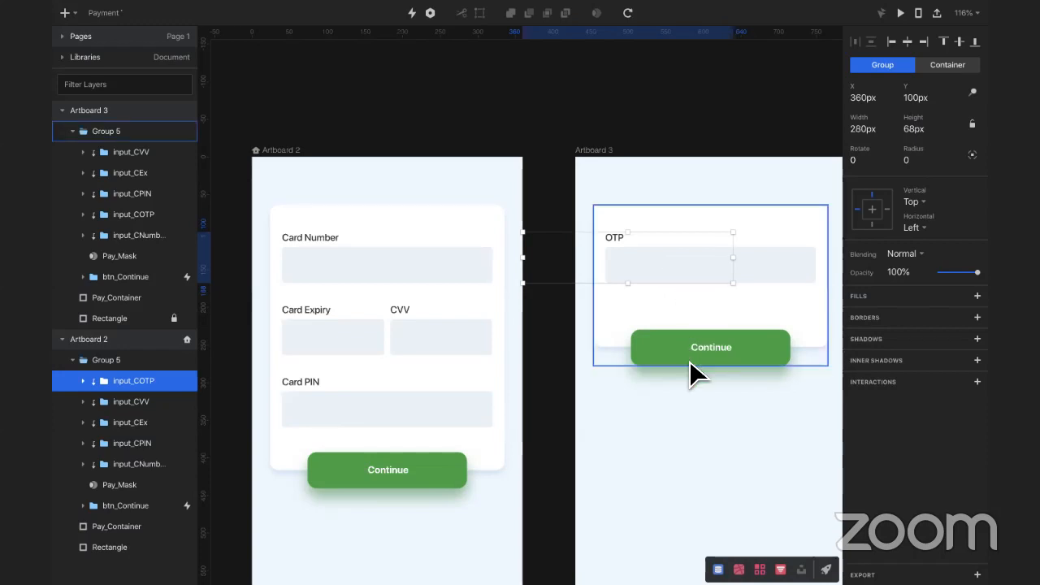
Step: Preview the prototype and switch repeatedly between both screens to check how the OTP field slides in and out
key(super+p)
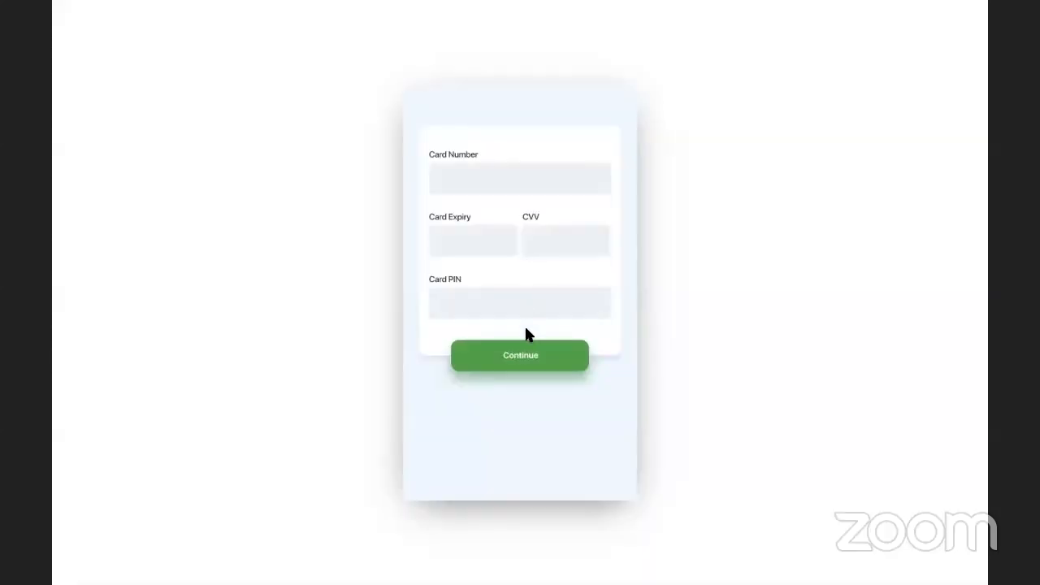
click(534, 355)
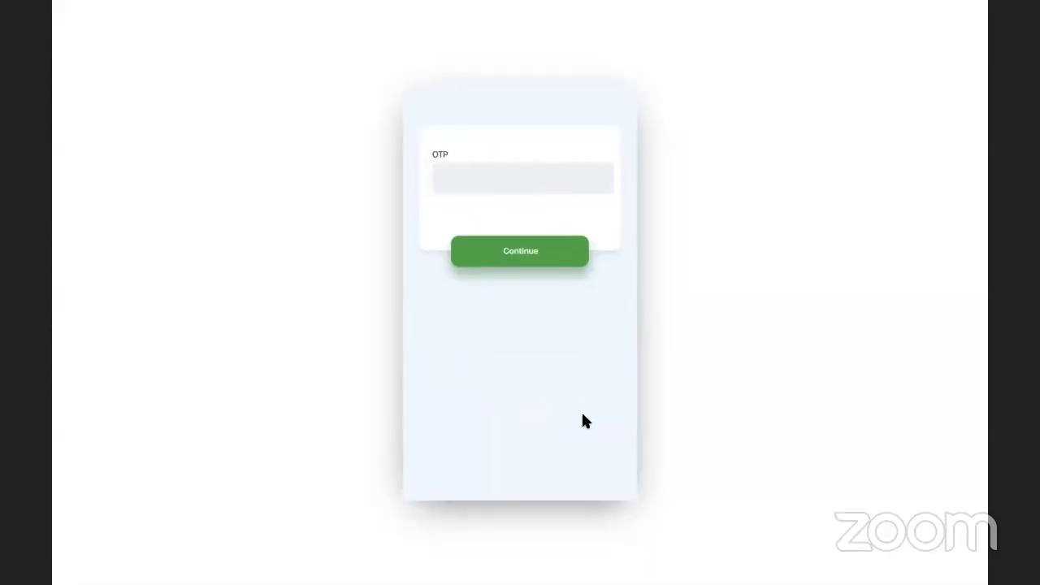
click(536, 255)
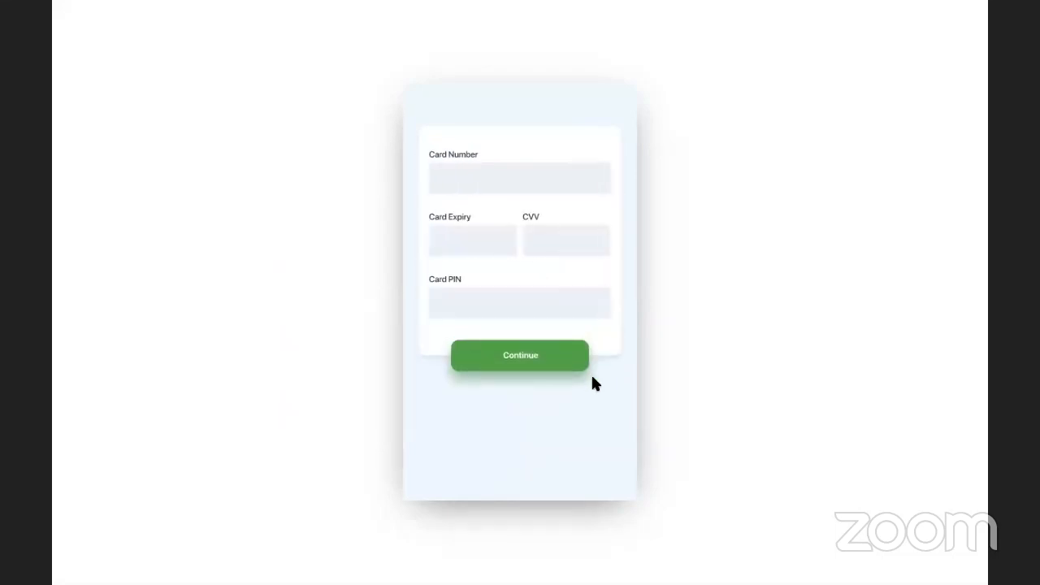
click(518, 360)
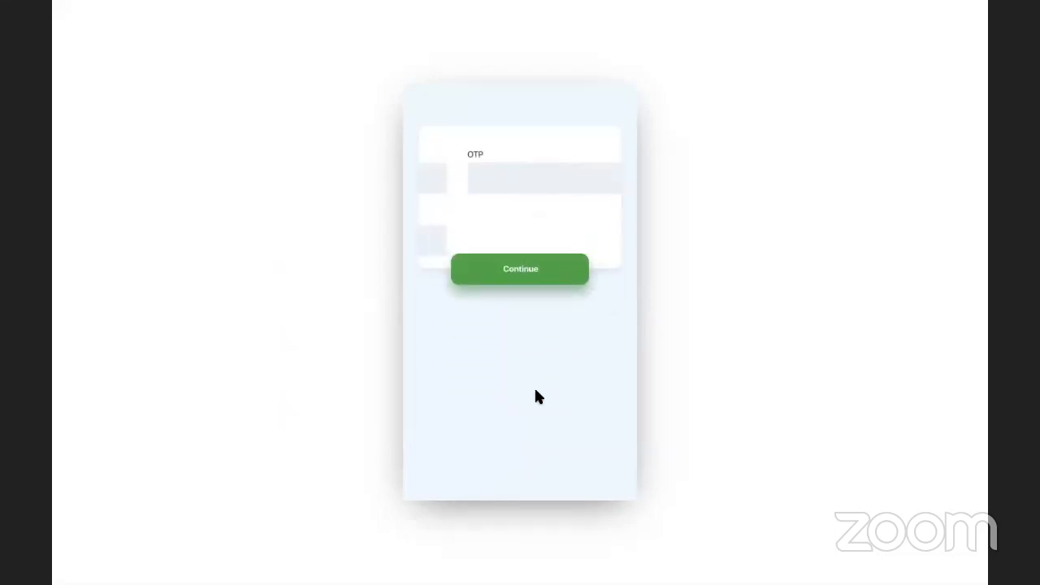
click(526, 248)
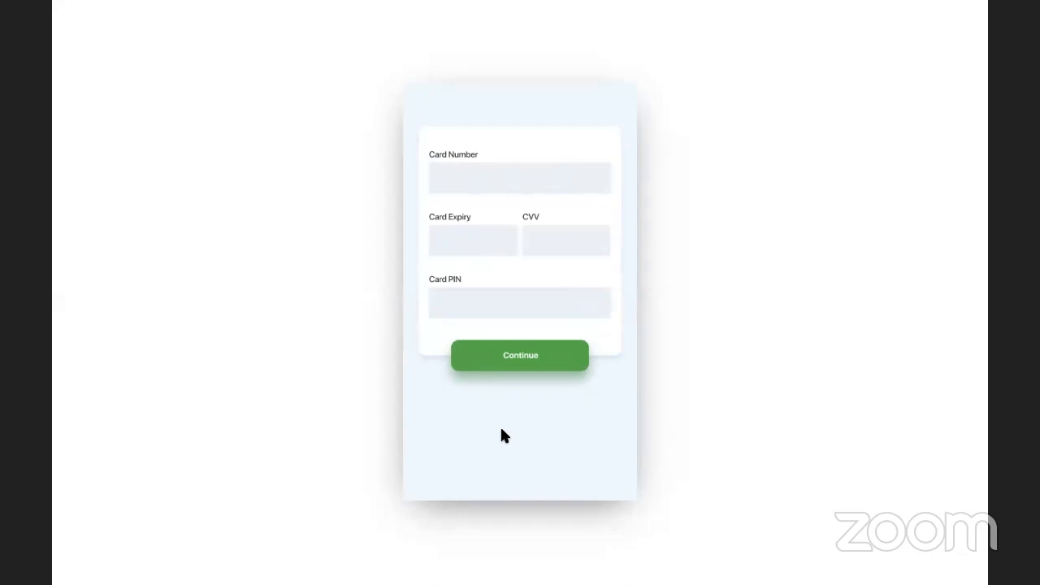
click(522, 347)
key(ctrl+Left)
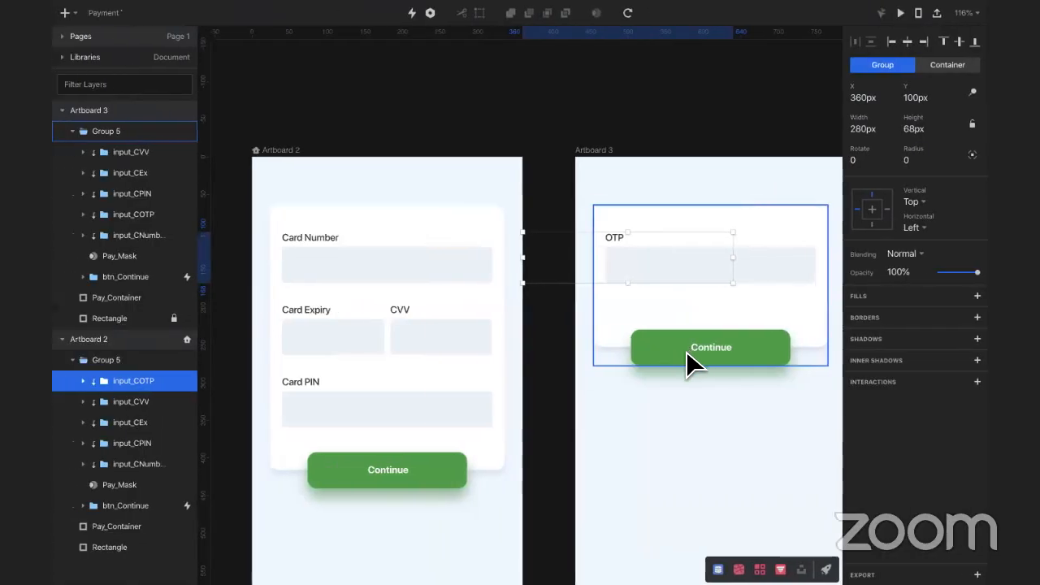
Step: Change the Continue button's label on Artboard 3 to "Complete Payment"
double_click(703, 346)
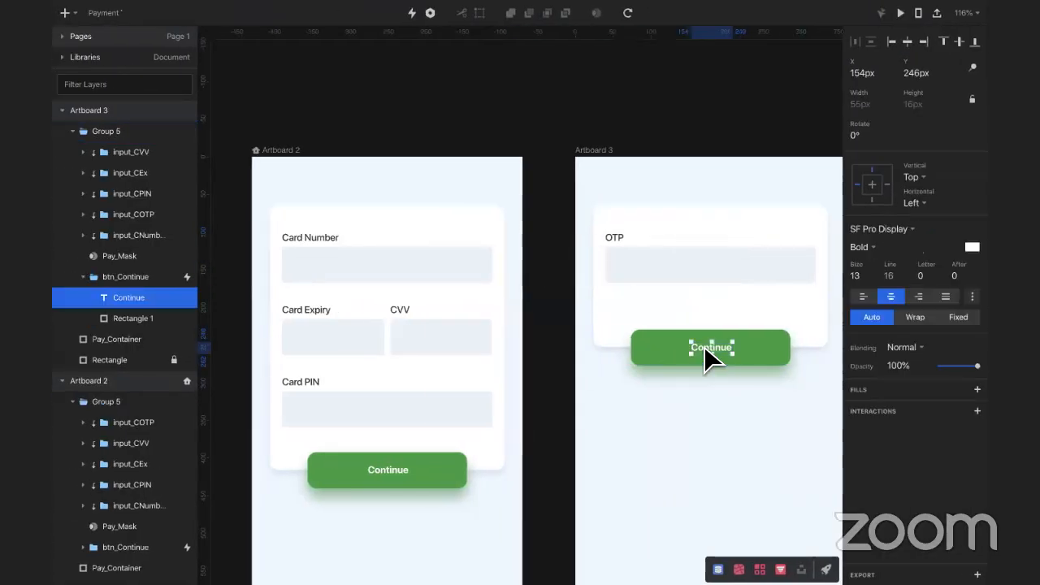
double_click(706, 347)
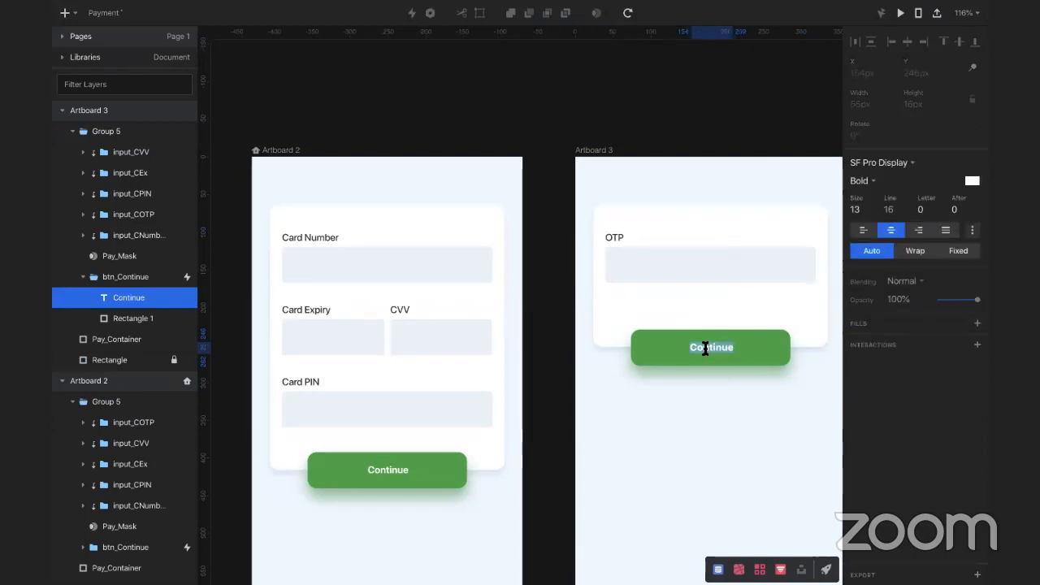
text(Complete Payment)
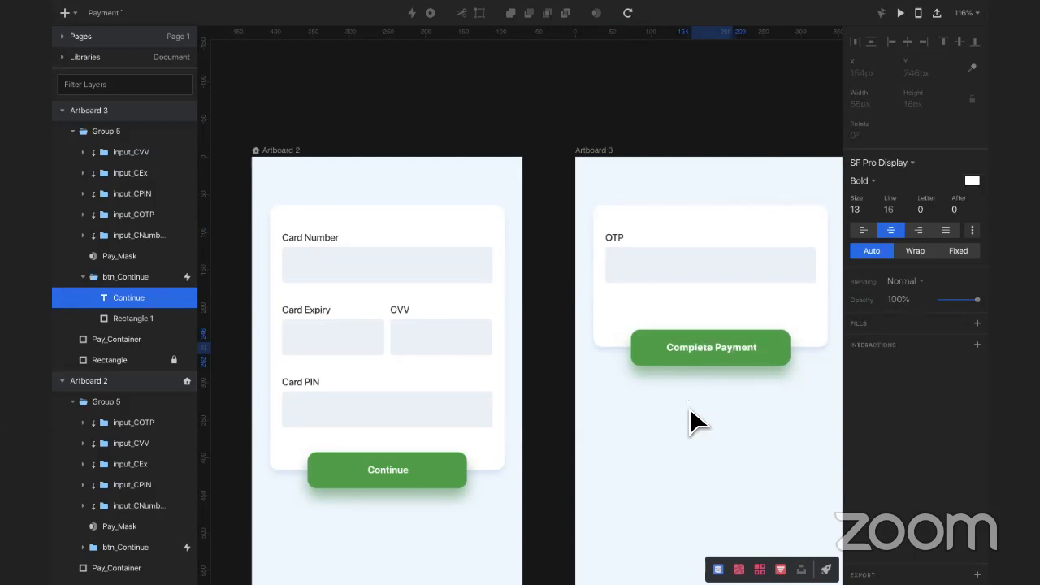
key(Escape)
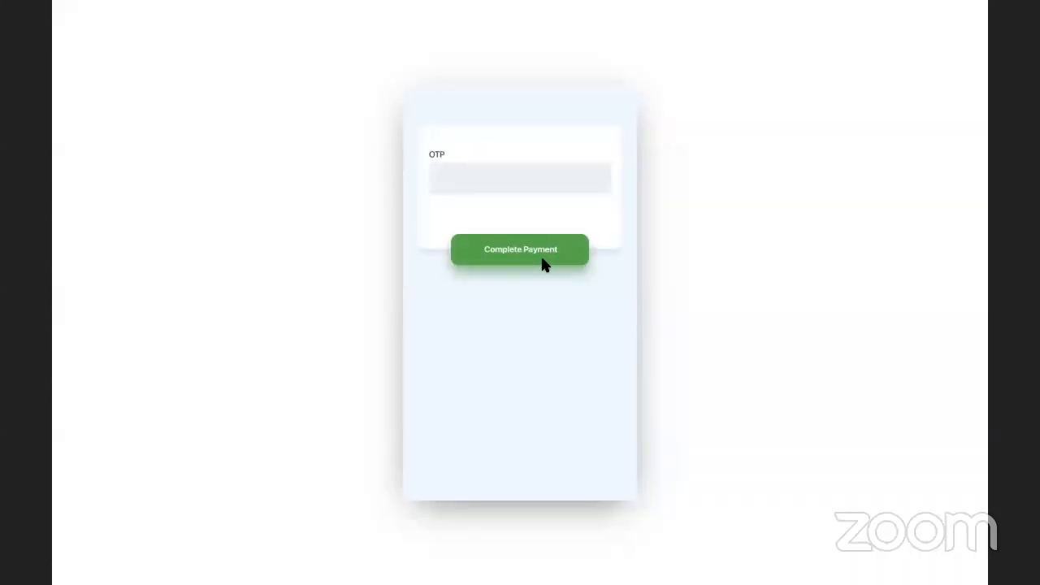
Step: Test both buttons in the preview, examining how the label changes between Continue and Complete Payment
click(542, 262)
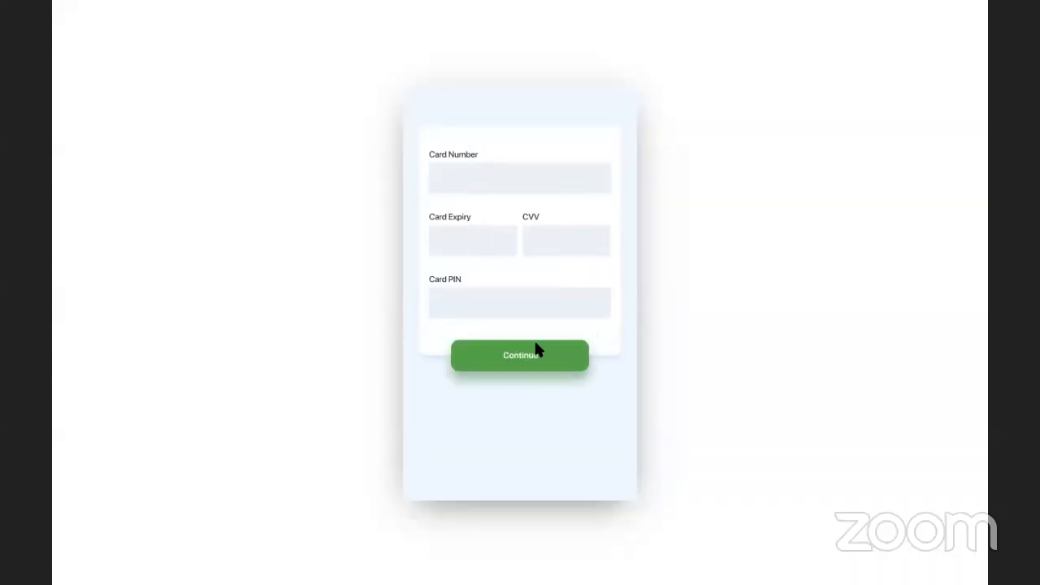
click(527, 360)
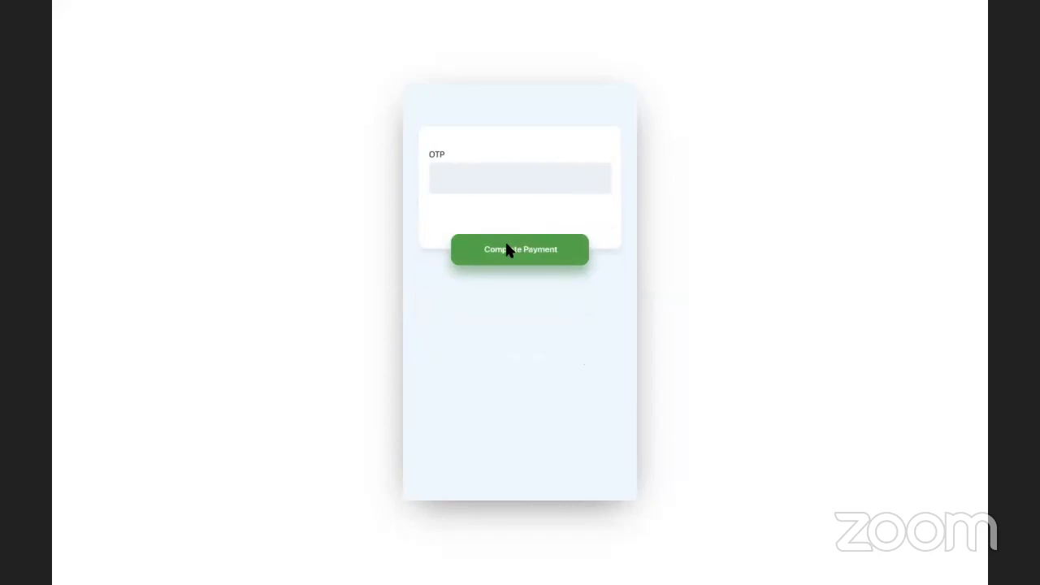
click(559, 262)
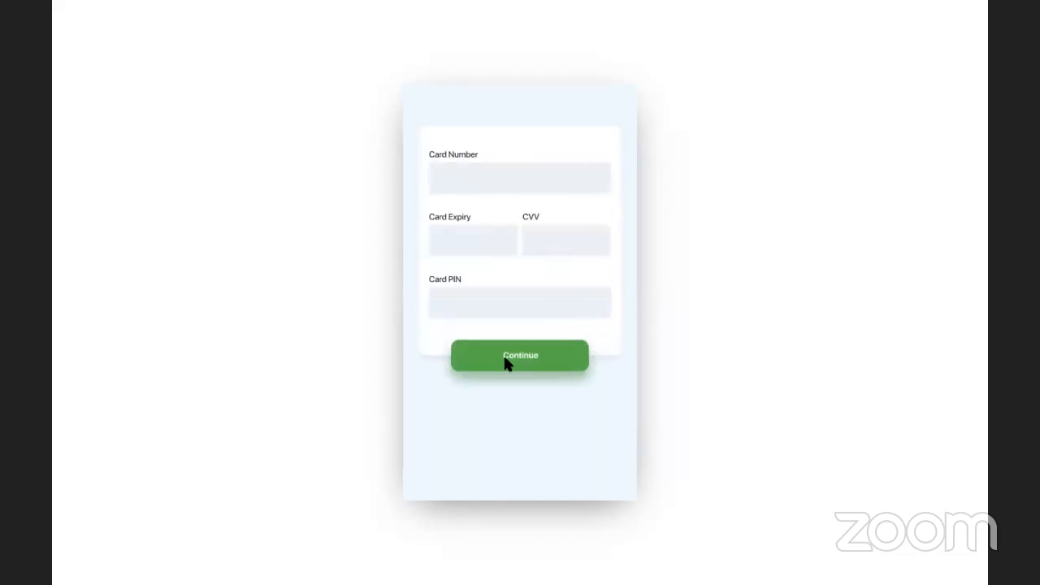
click(546, 361)
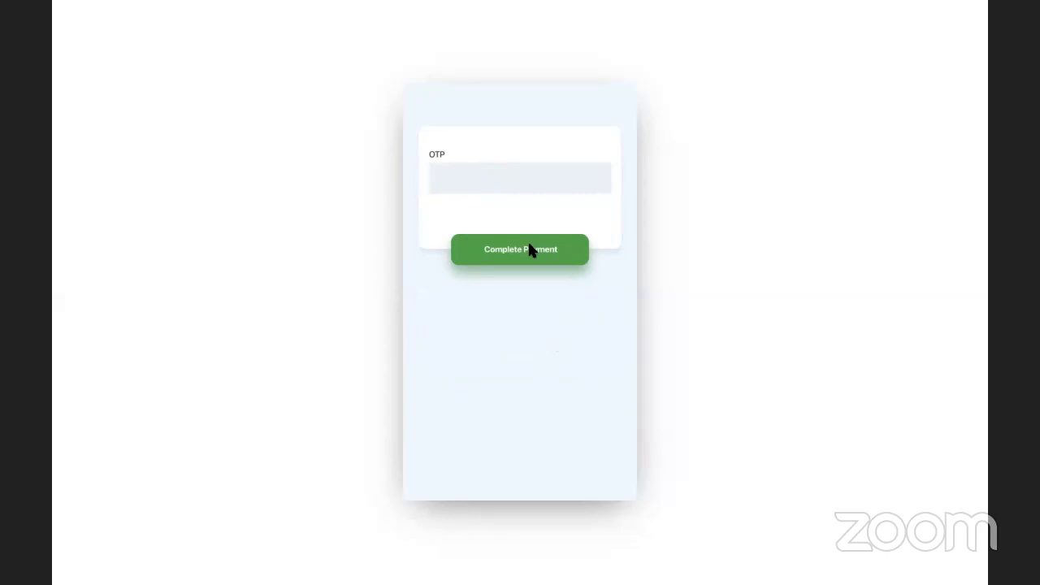
click(531, 248)
key(ctrl+Left)
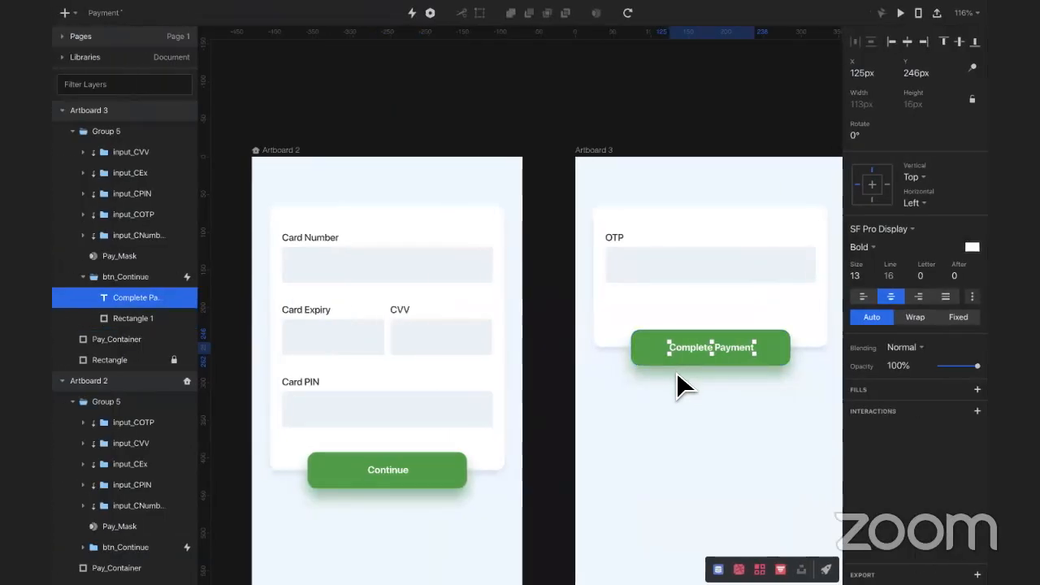
Step: Duplicate the Continue label inside btn_Continue on Artboard 2 and change the copy's text to "Complete Payment"
click(395, 469)
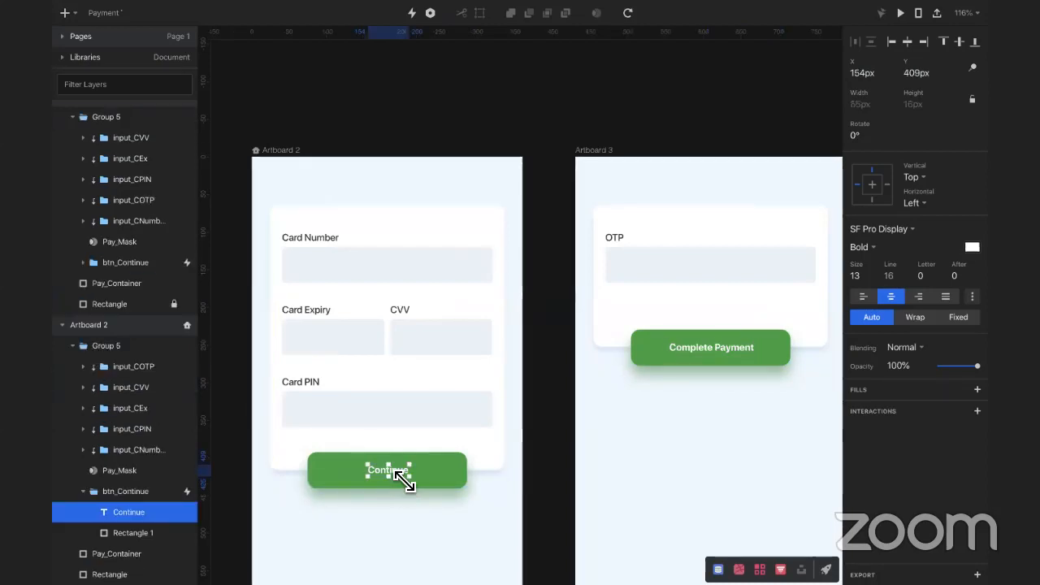
double_click(149, 512)
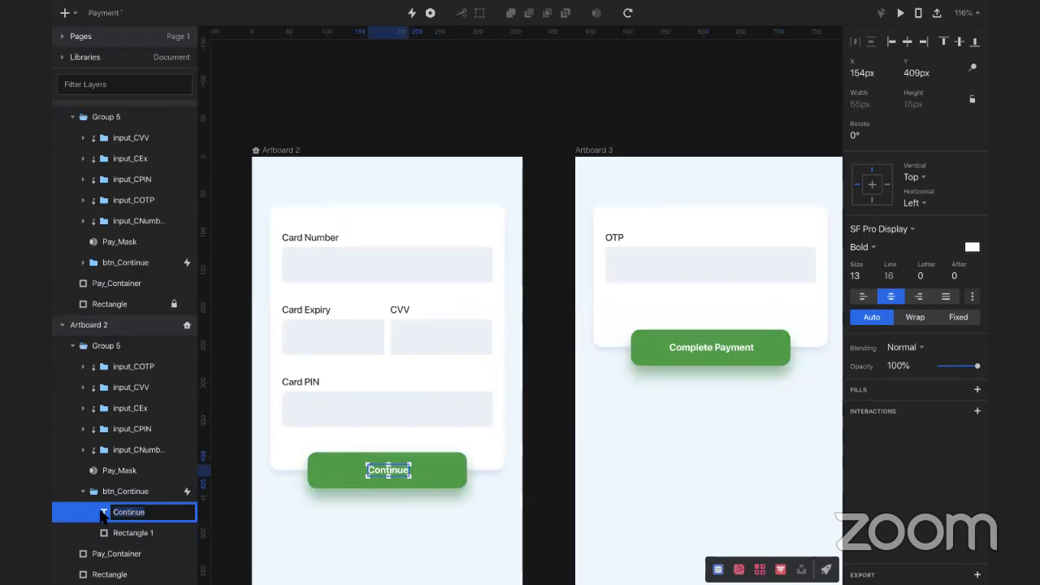
key(Escape)
key(ctrl+d)
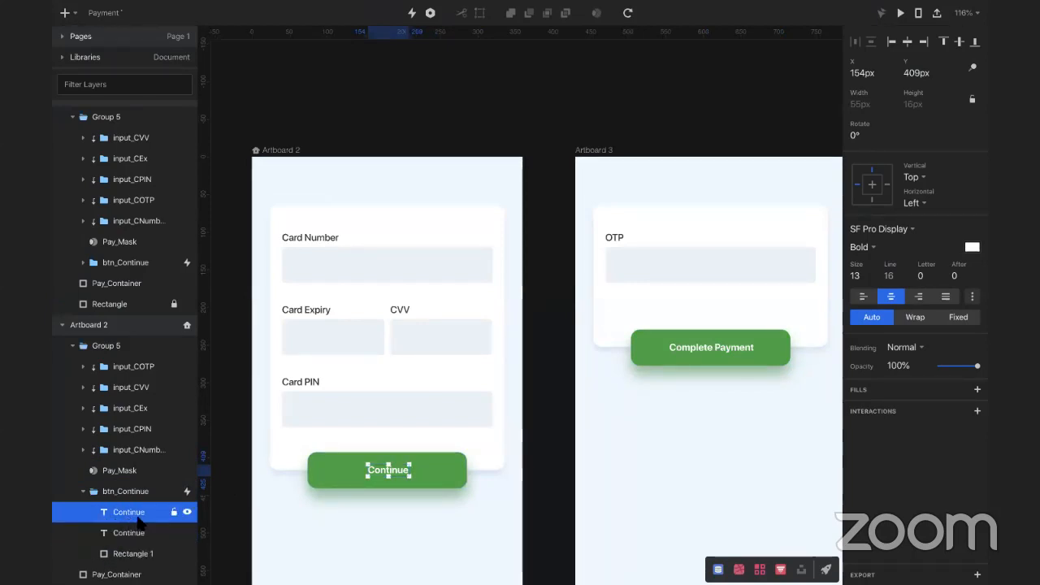
double_click(393, 469)
text(Complete)
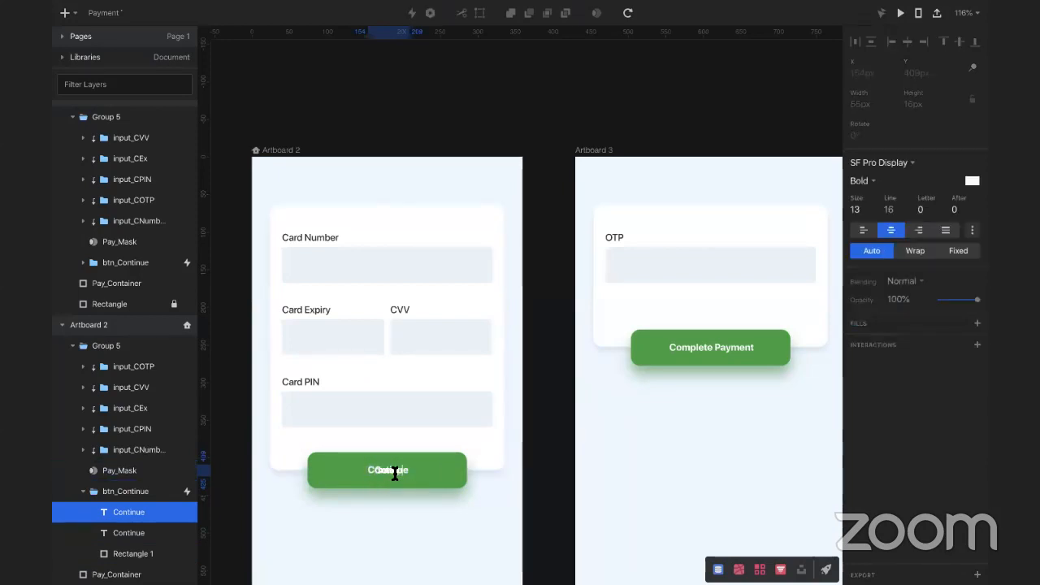
text( Payment)
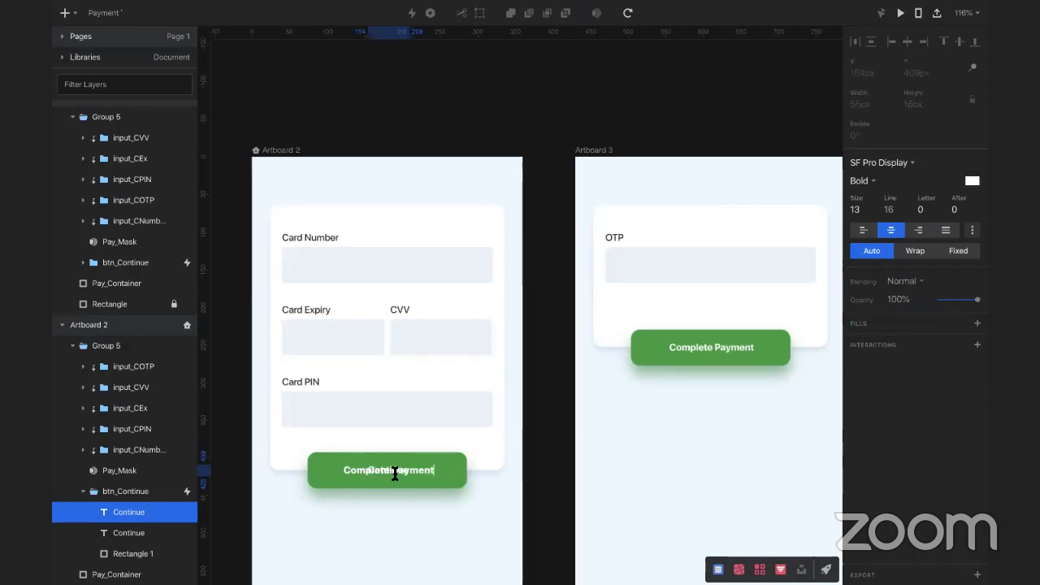
key(ctrl+a)
Step: Set the opacity of the Complete Payment label on Artboard 2 to 0%
click(91, 512)
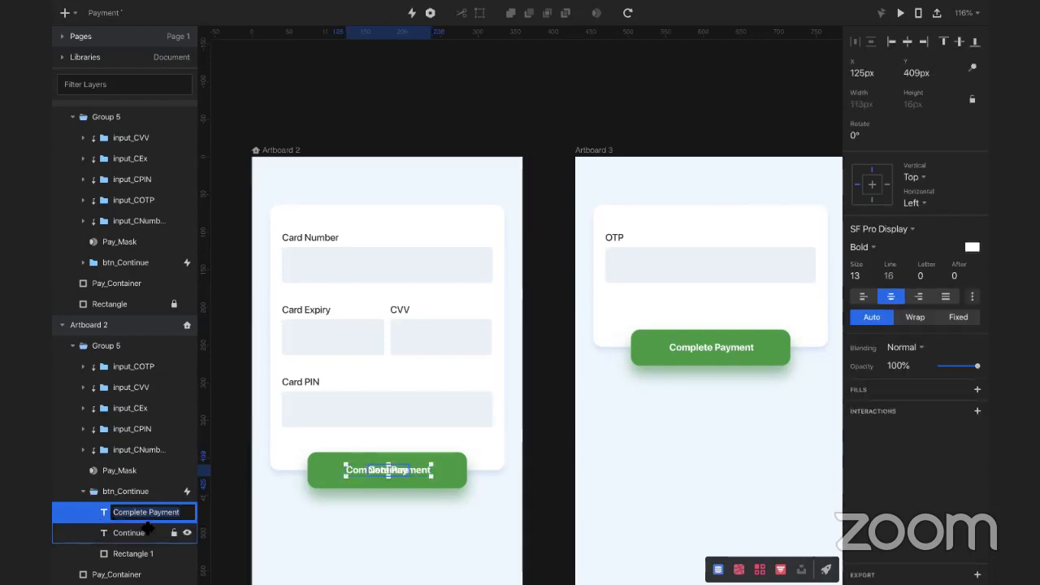
click(121, 531)
click(89, 517)
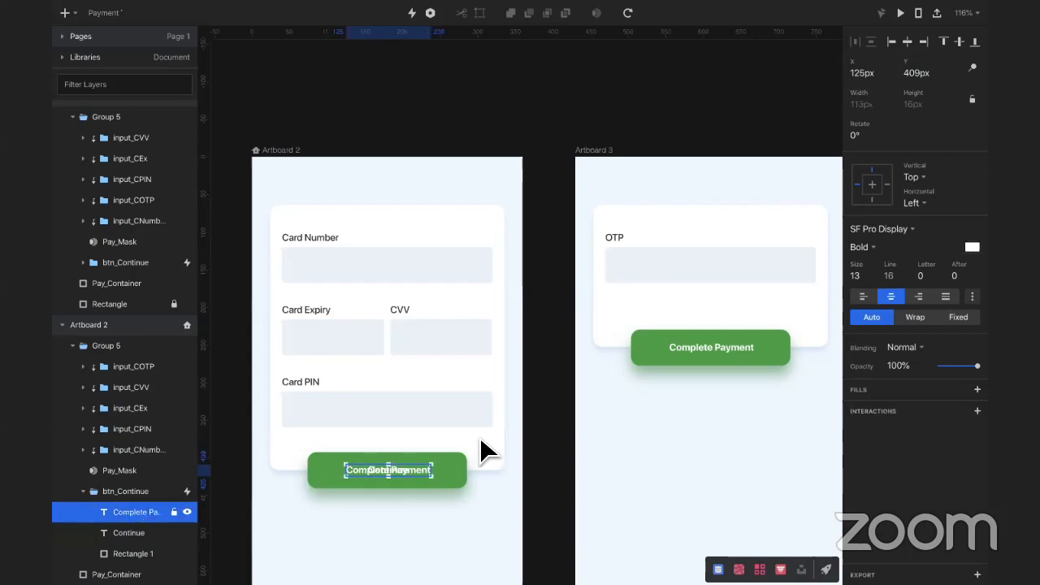
drag(943, 367, 928, 367)
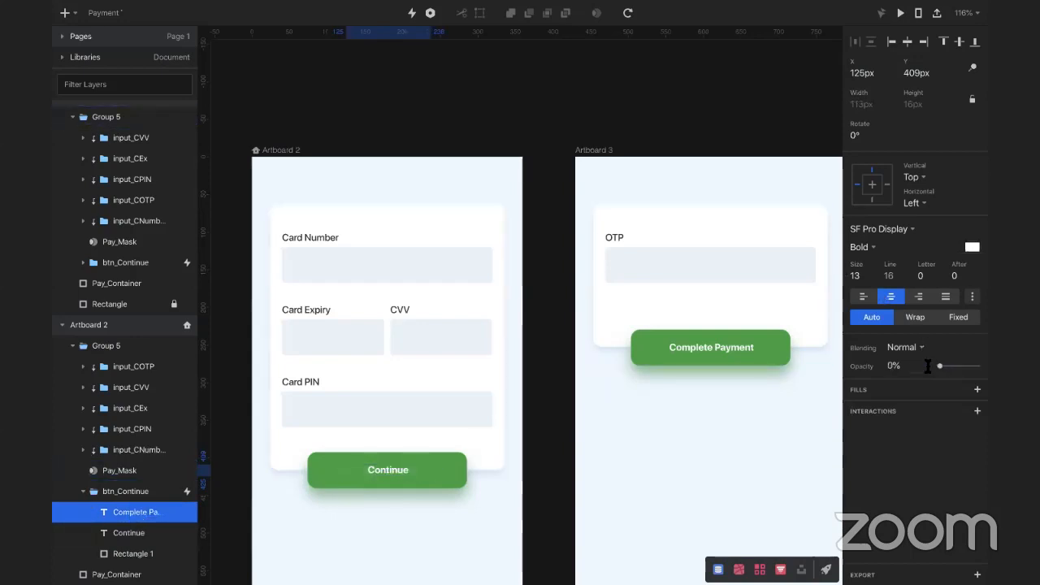
Step: Duplicate the Complete Payment label inside the btn_Continue group on Artboard 3
click(722, 347)
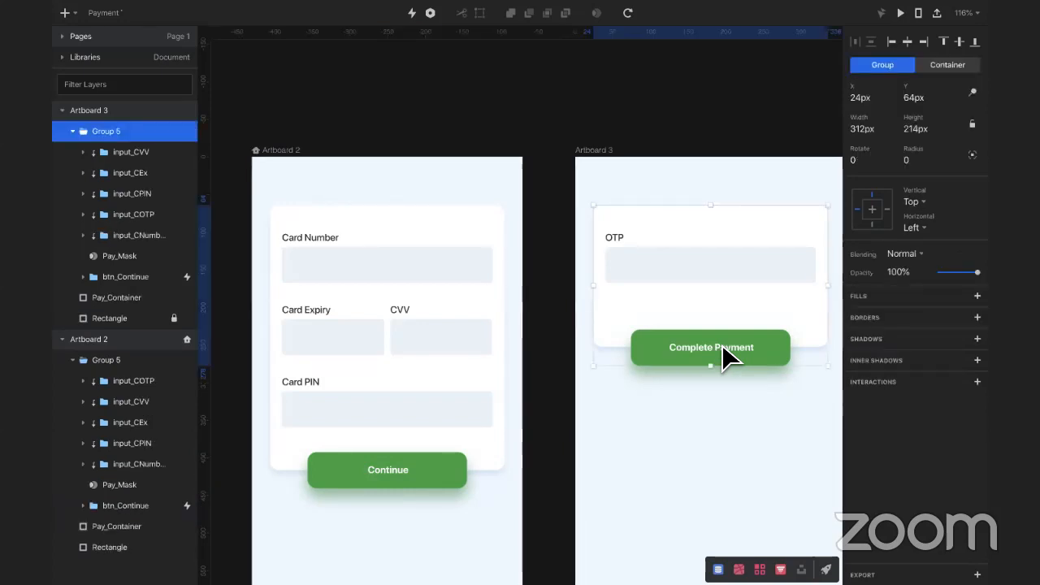
double_click(722, 347)
click(723, 347)
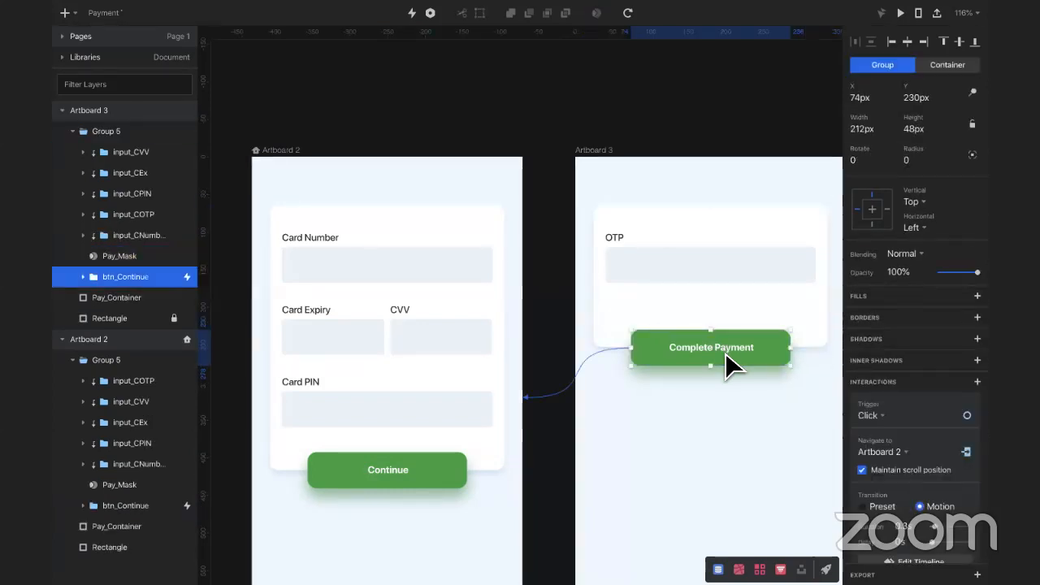
double_click(728, 348)
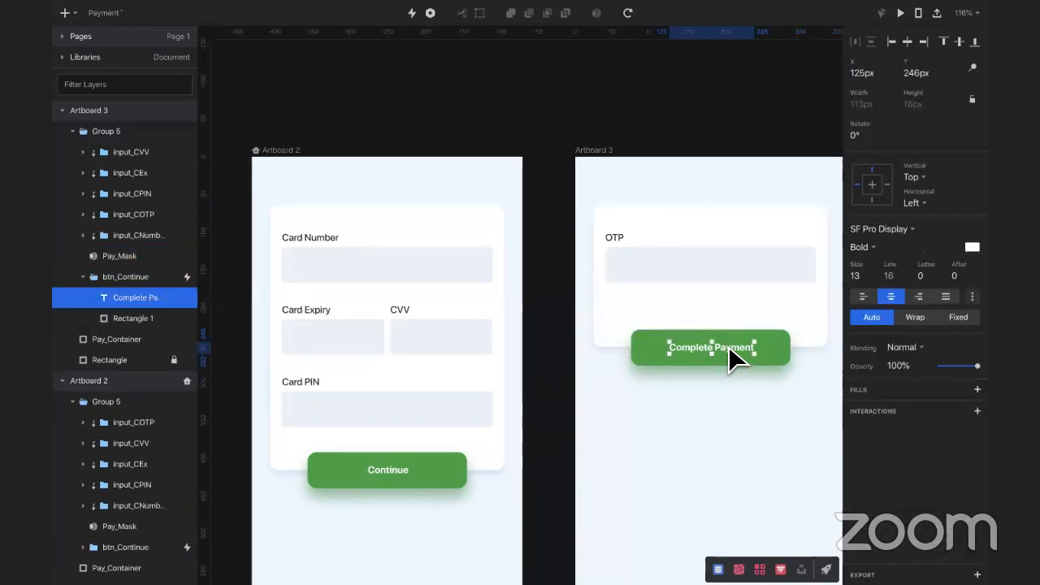
double_click(729, 347)
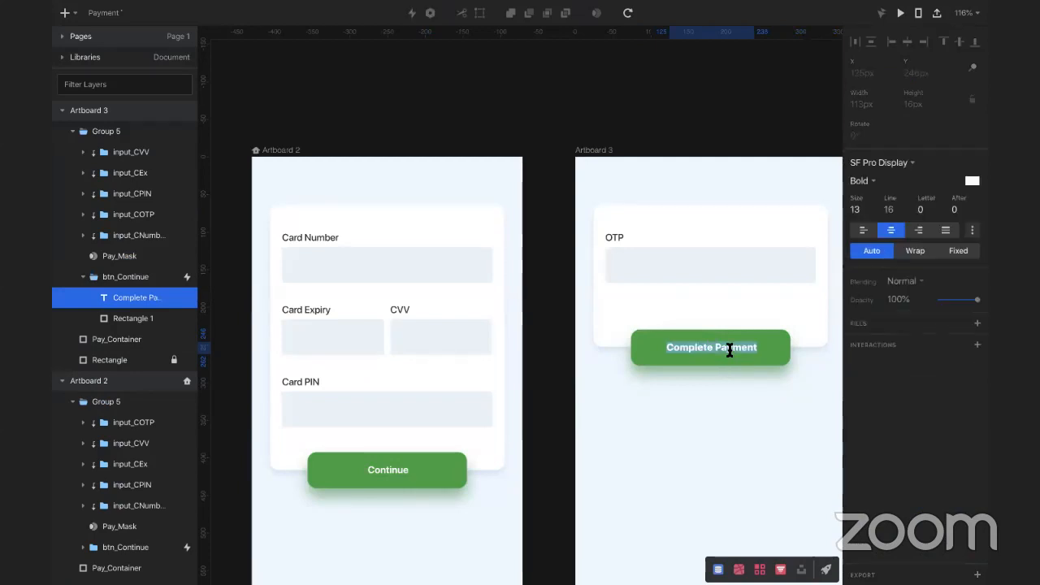
click(729, 347)
key(Escape)
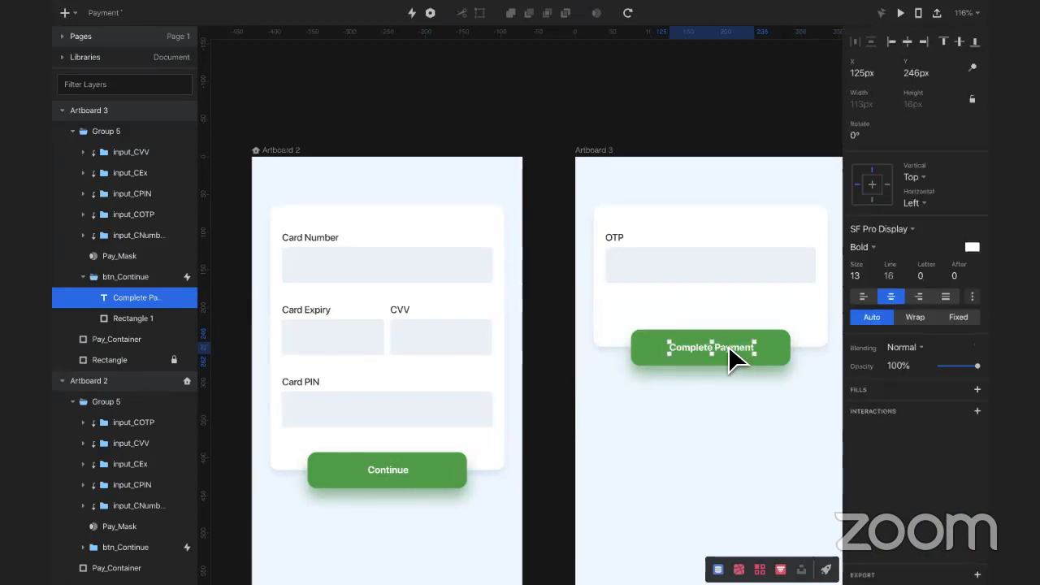
double_click(130, 300)
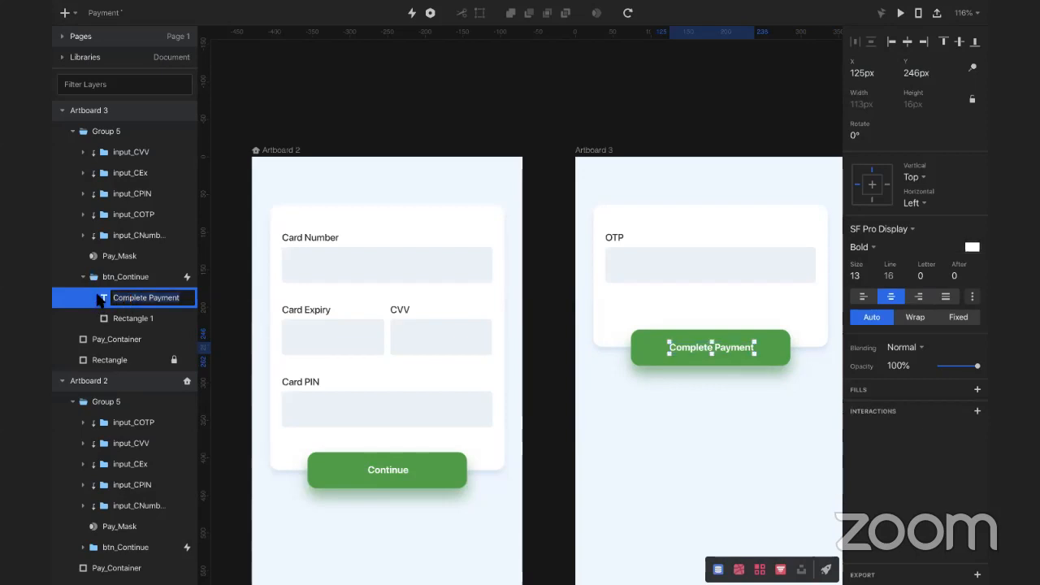
click(92, 321)
click(97, 301)
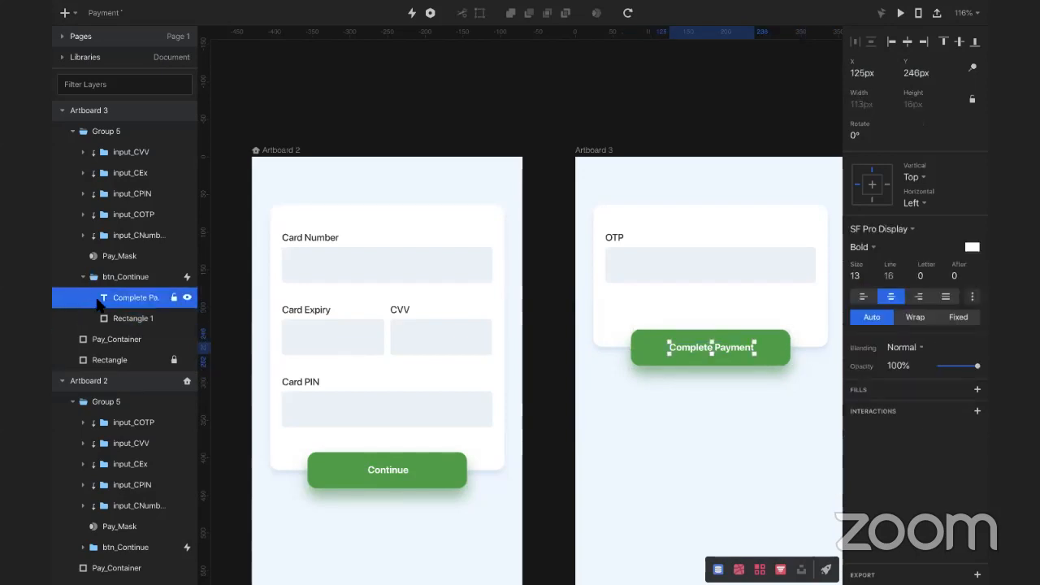
key(ctrl+d)
Step: Change the text of the upper of the two Complete Payment labels on Artboard 3 to "Continue"
click(118, 321)
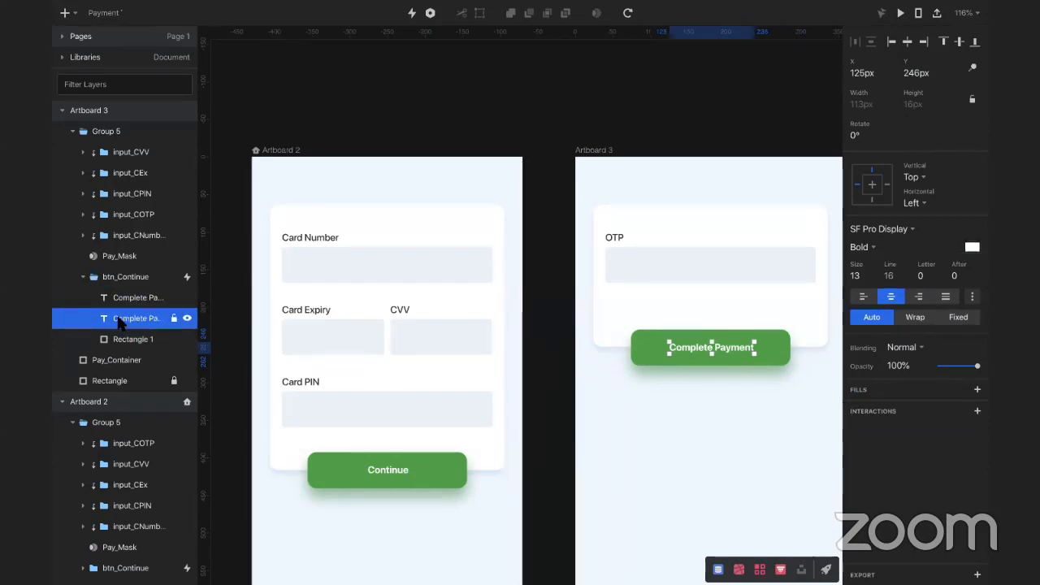
double_click(120, 320)
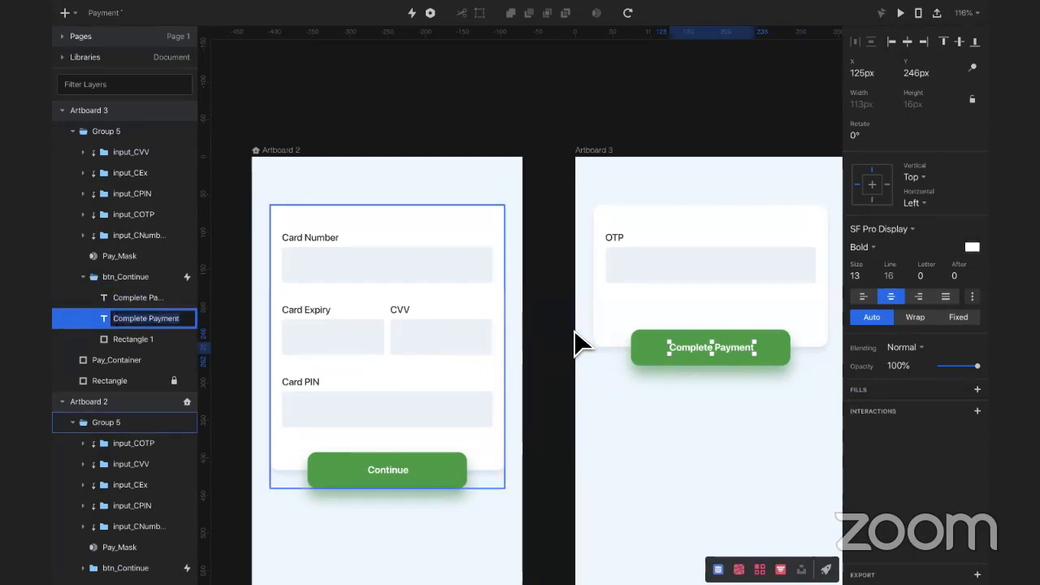
double_click(688, 347)
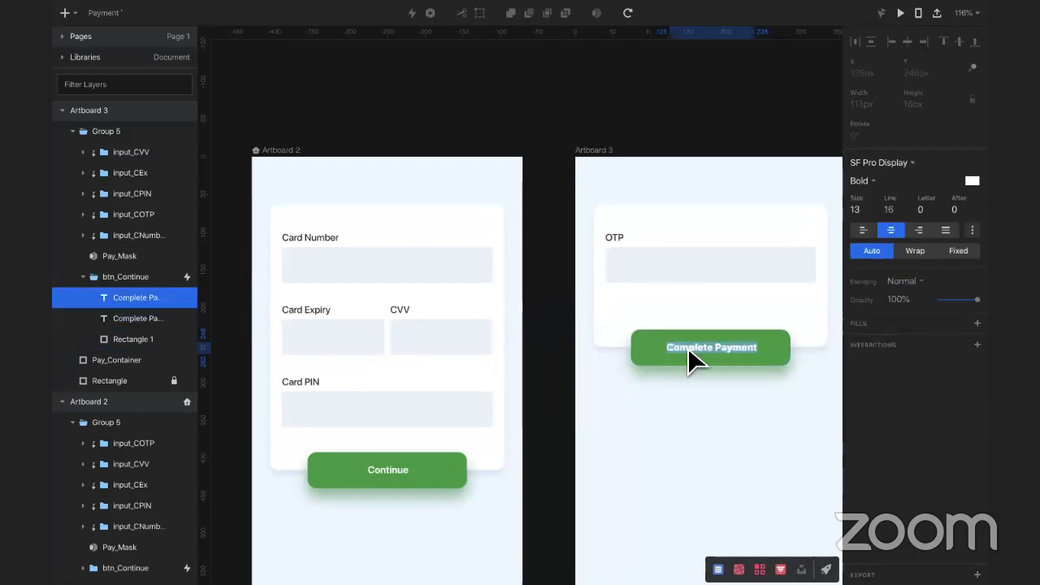
text(Continue)
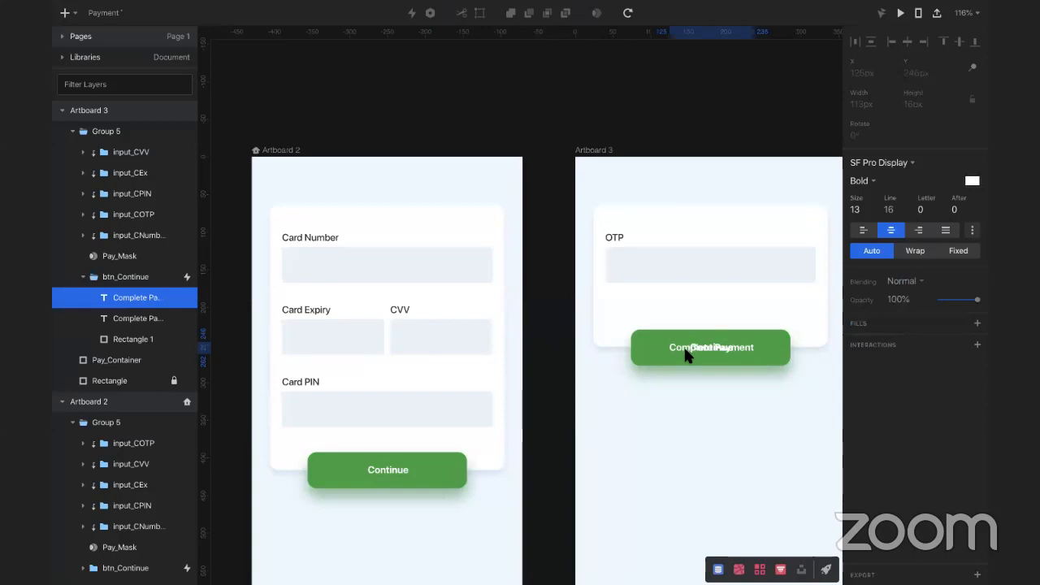
Step: Move the Continue label below Complete Payment in Artboard 3's btn_Continue layer order and set its opacity to 0%
double_click(85, 299)
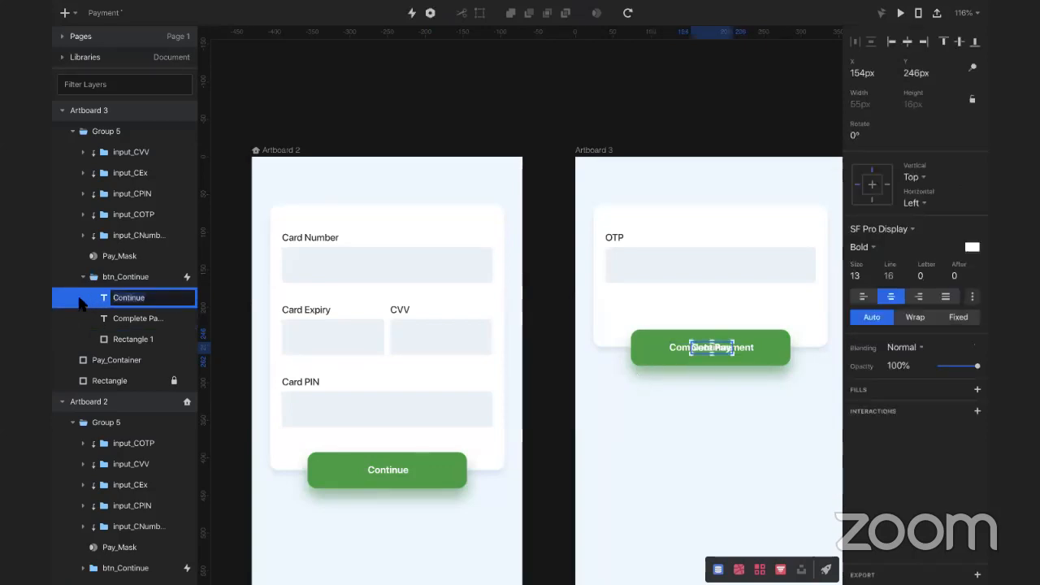
drag(85, 299, 89, 321)
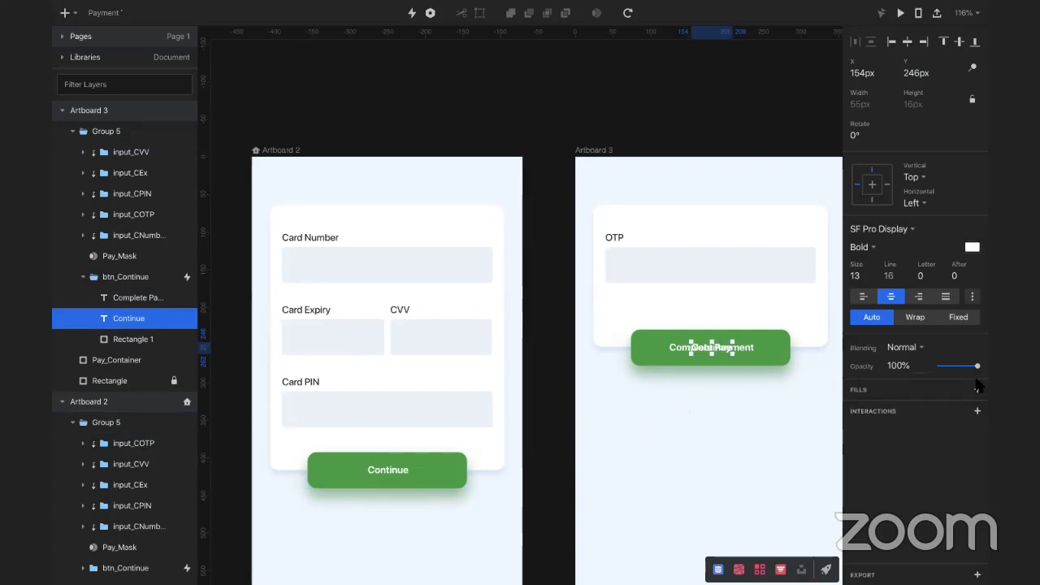
drag(968, 368, 919, 369)
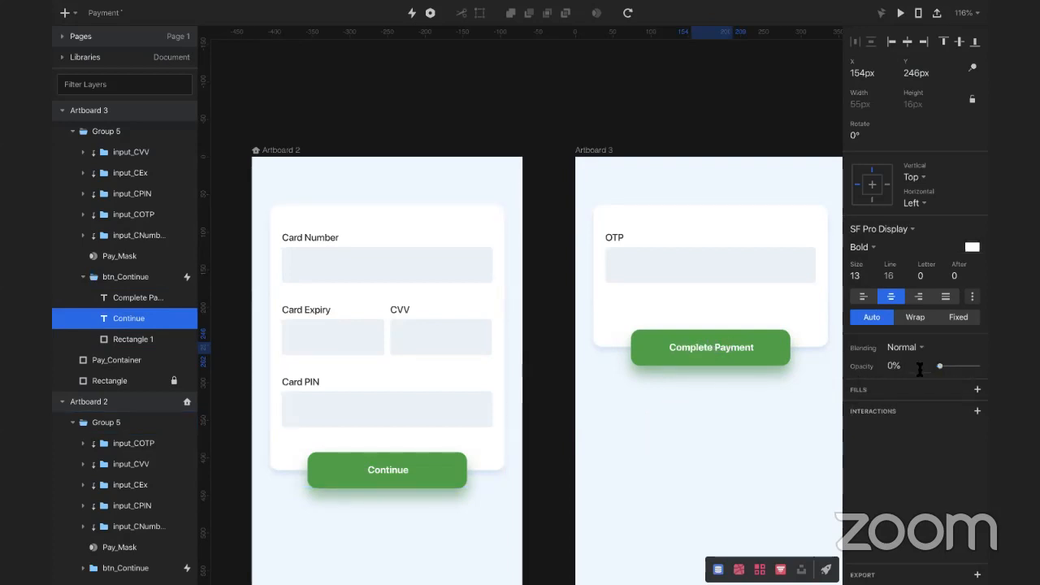
click(653, 467)
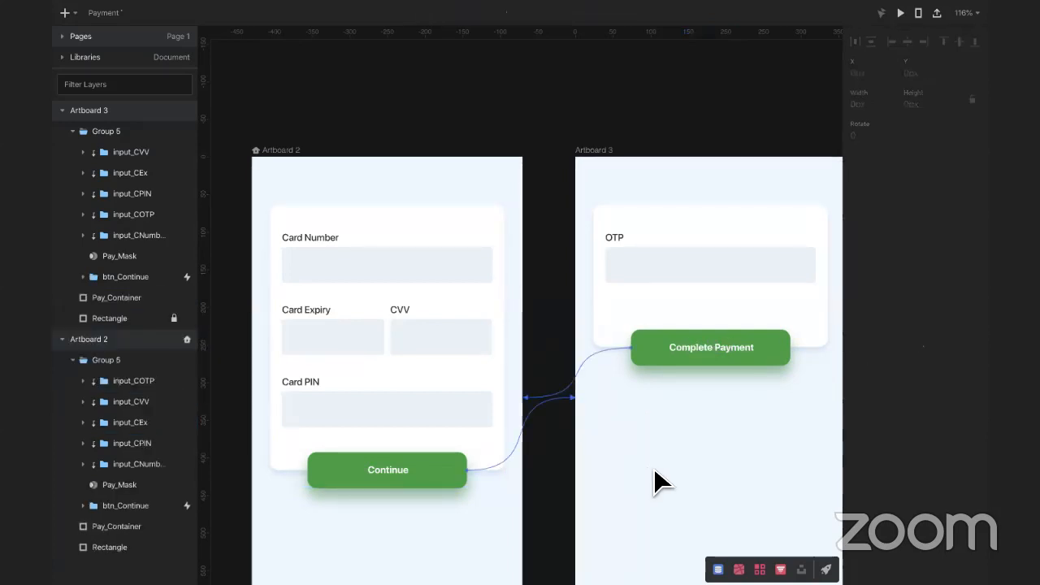
Step: Preview the prototype and switch repeatedly between the card form and OTP screen, examining how the button label fades
key(super+Return)
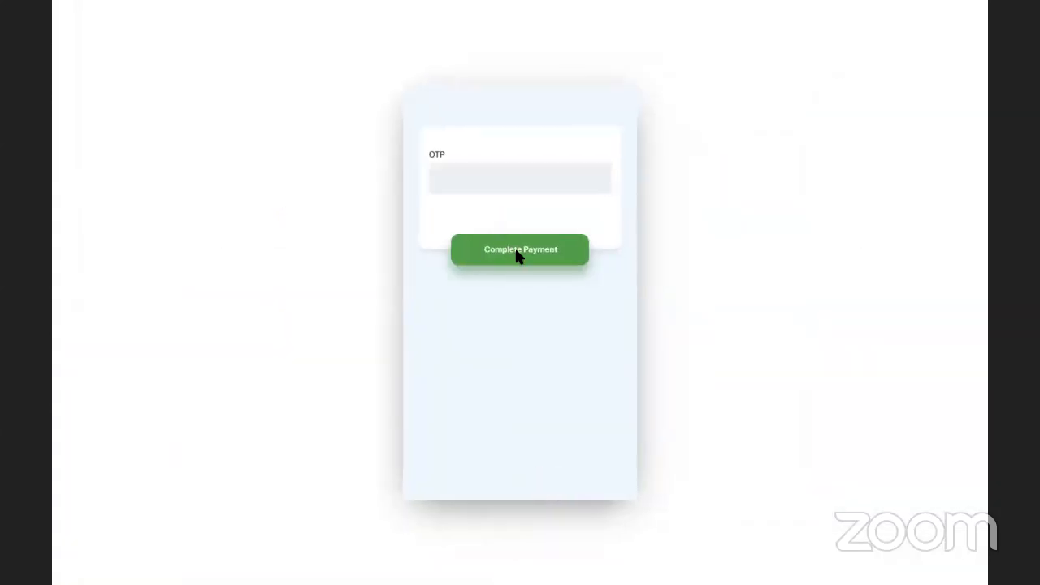
click(519, 254)
click(522, 361)
click(544, 262)
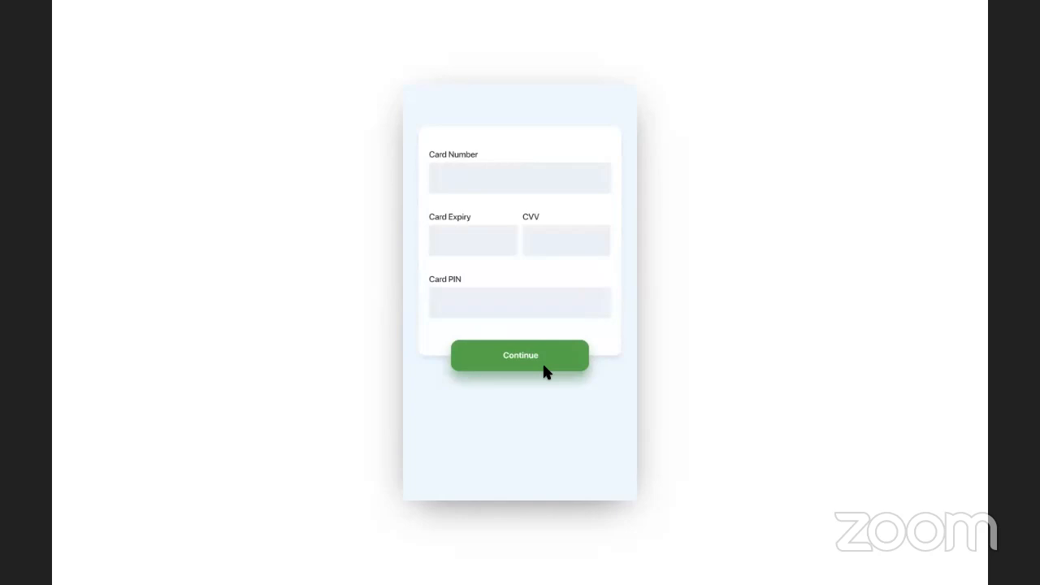
click(544, 367)
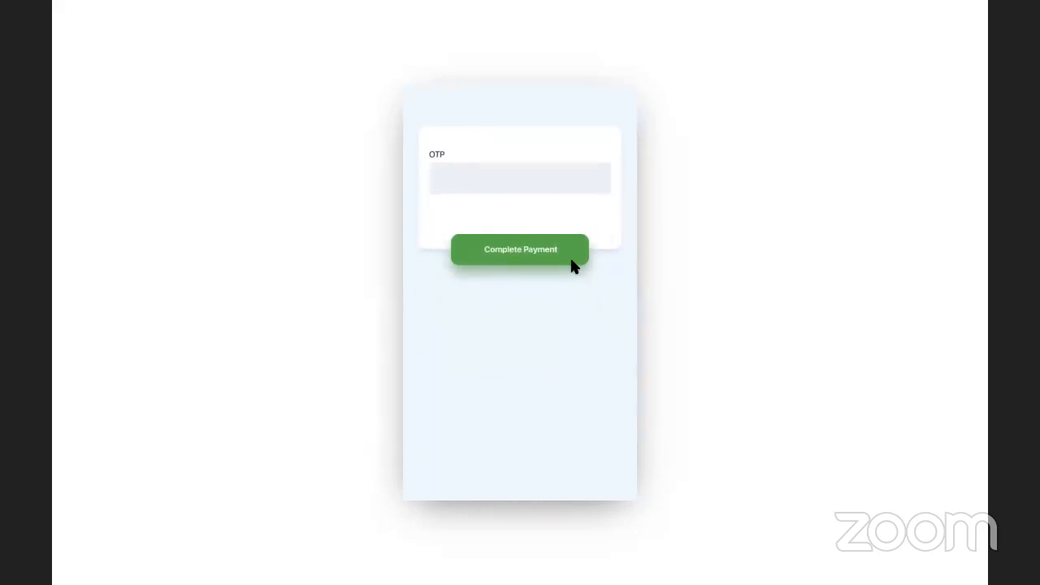
click(534, 256)
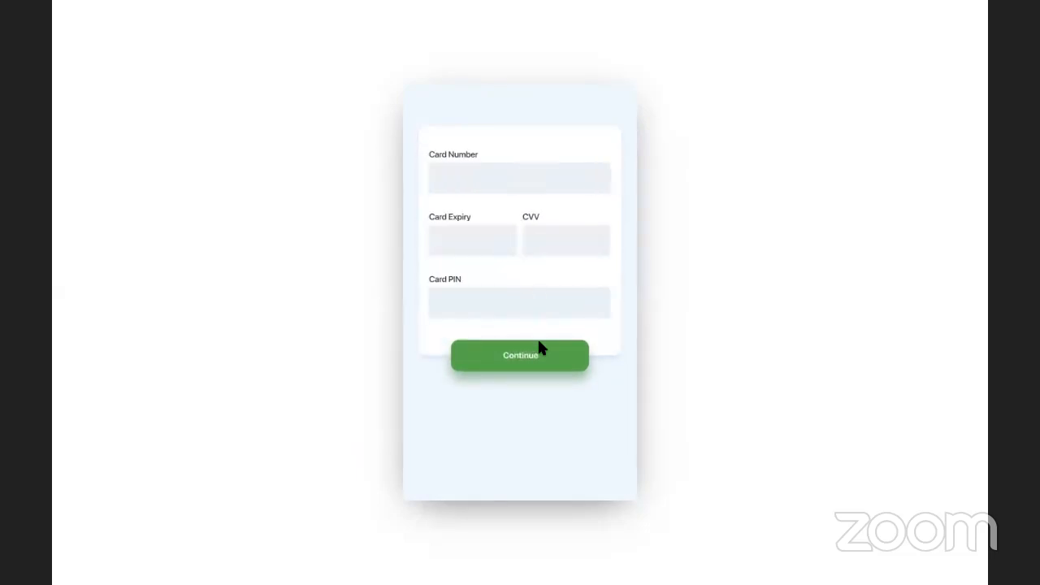
click(541, 363)
click(548, 251)
click(556, 348)
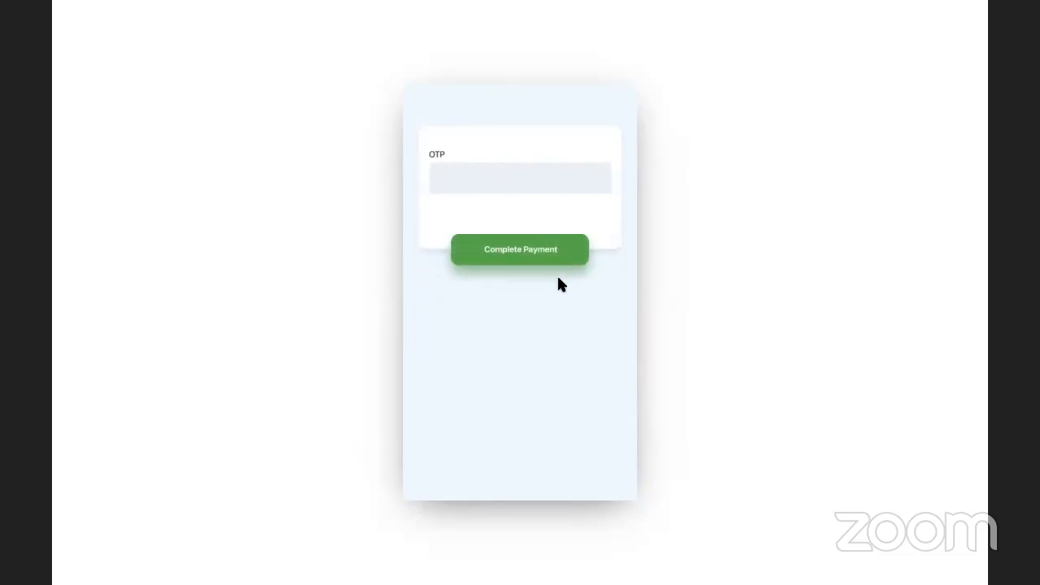
click(542, 257)
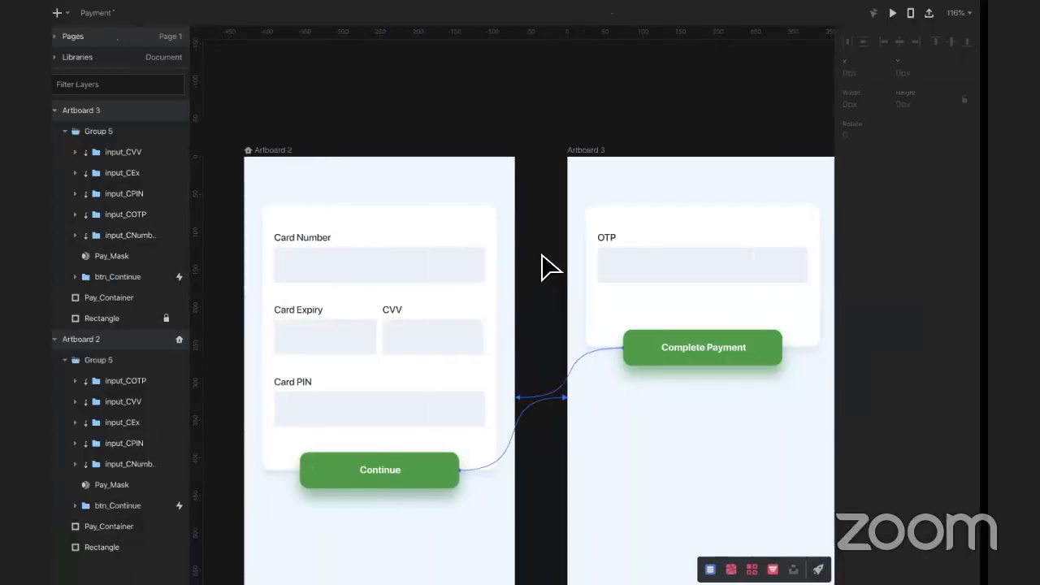
Step: Set the opacity of the CVV, card expiry, card PIN and card number input groups on Artboard 3 to 0%
click(356, 262)
click(378, 271)
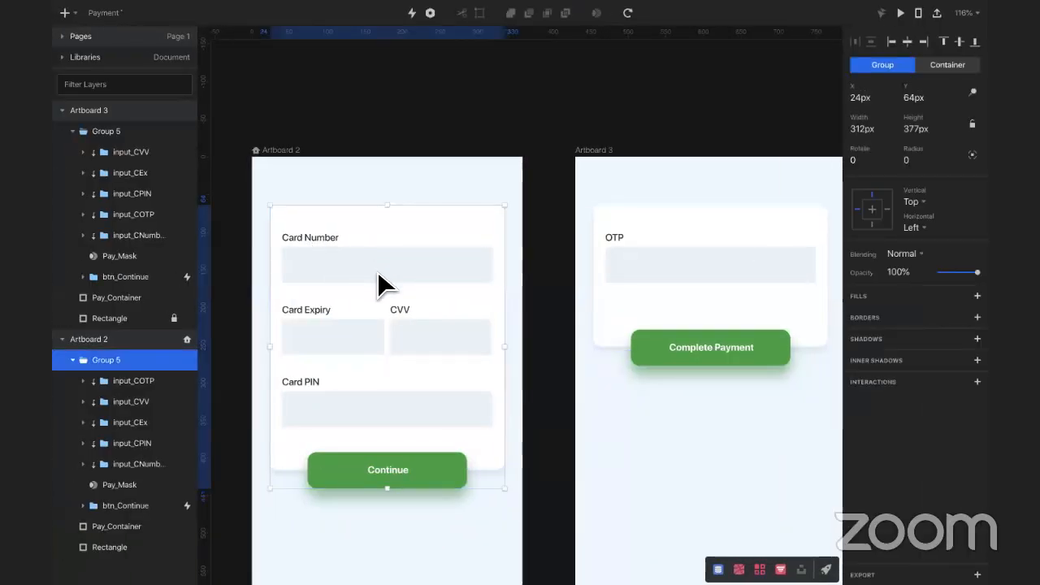
click(126, 157)
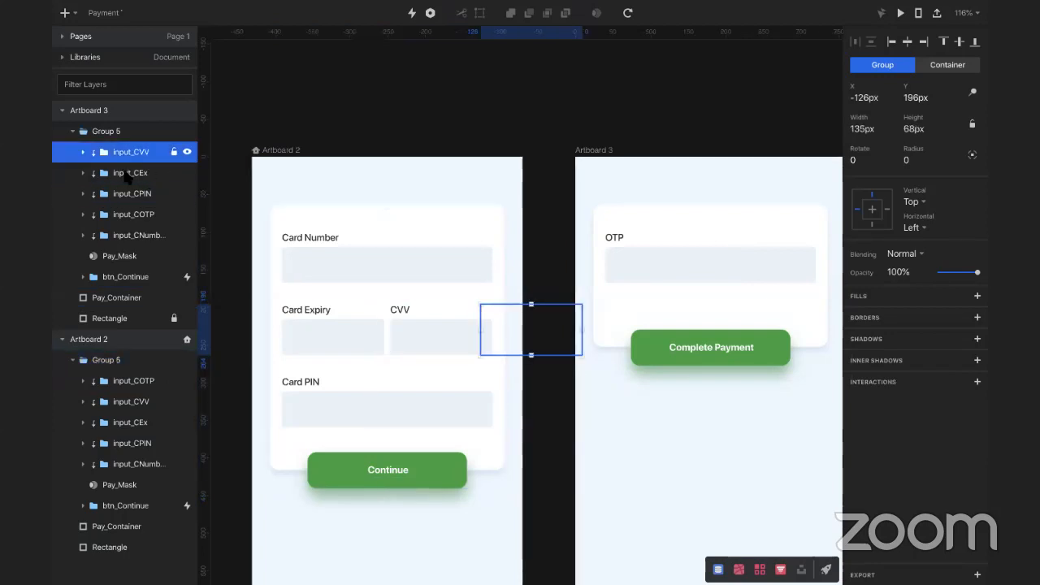
click(143, 235)
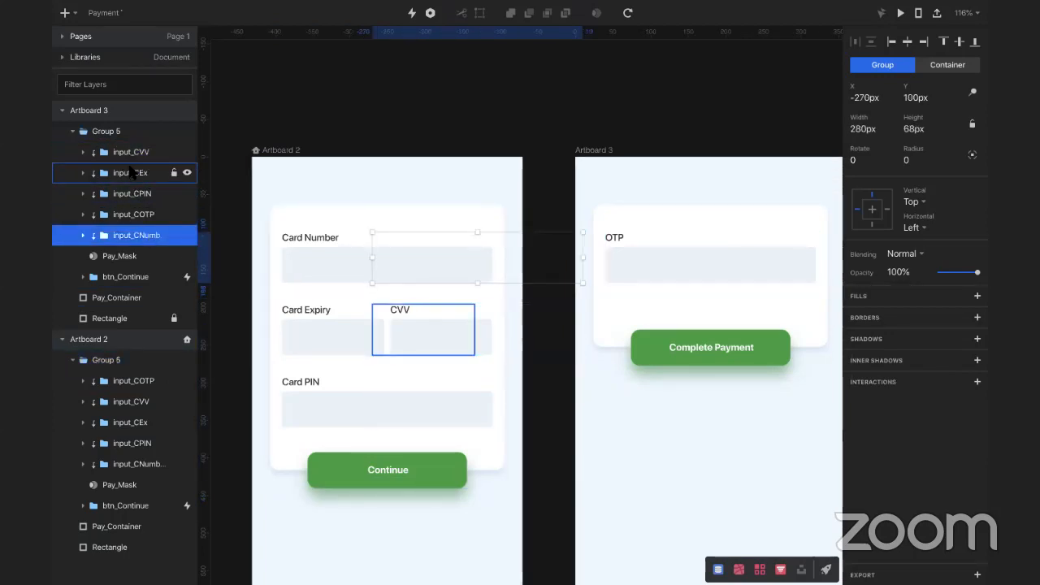
shift+click(140, 158)
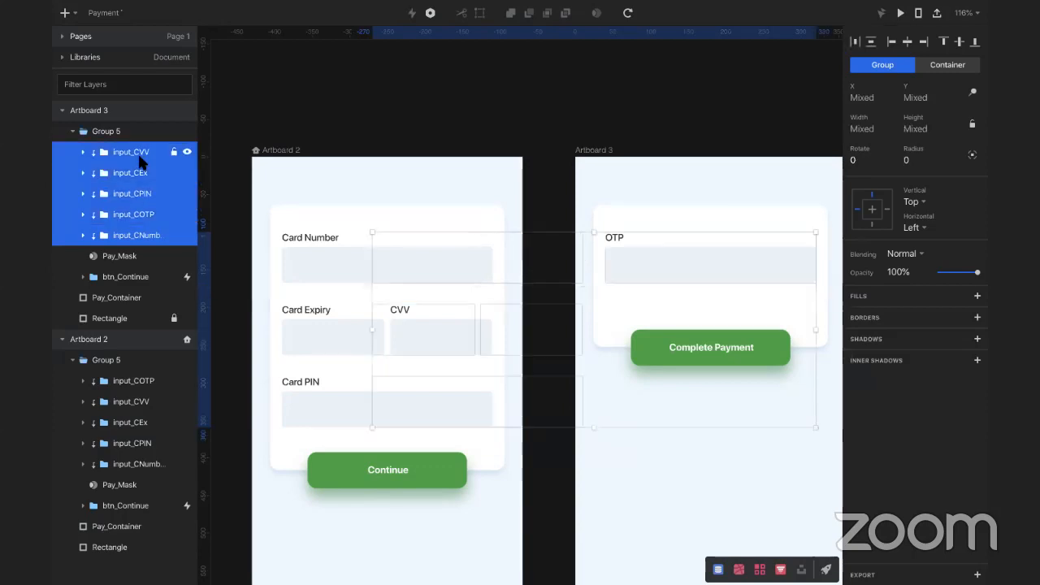
super+click(143, 215)
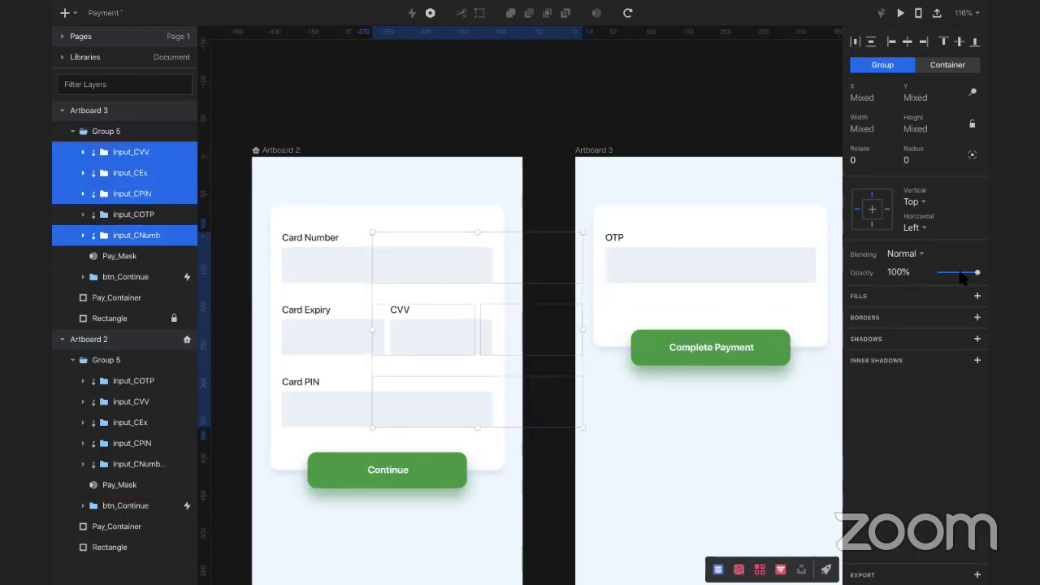
key(5)
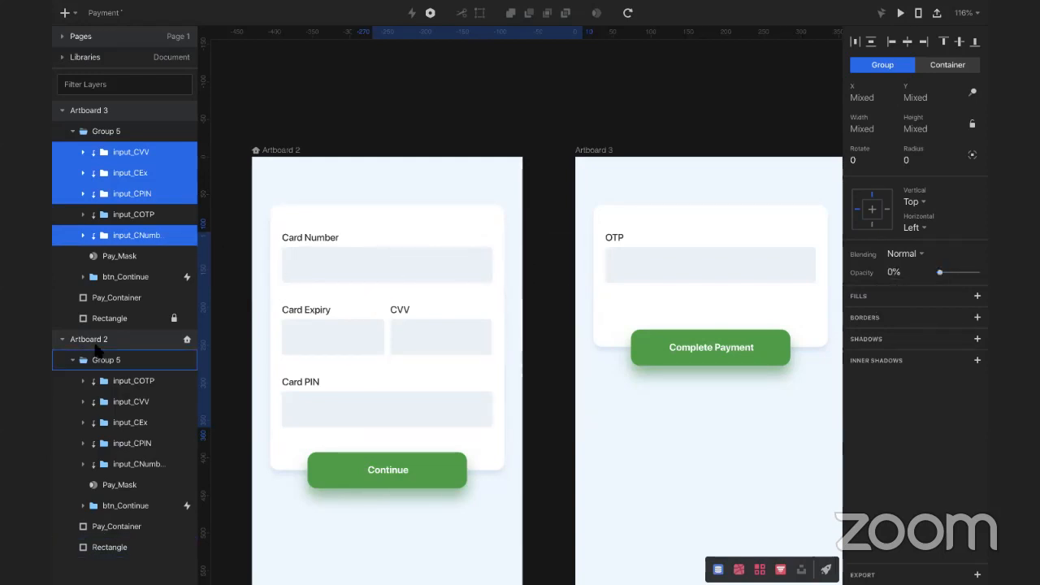
Step: Set the opacity of the input_COTP group on Artboard 2 to 0%
click(130, 380)
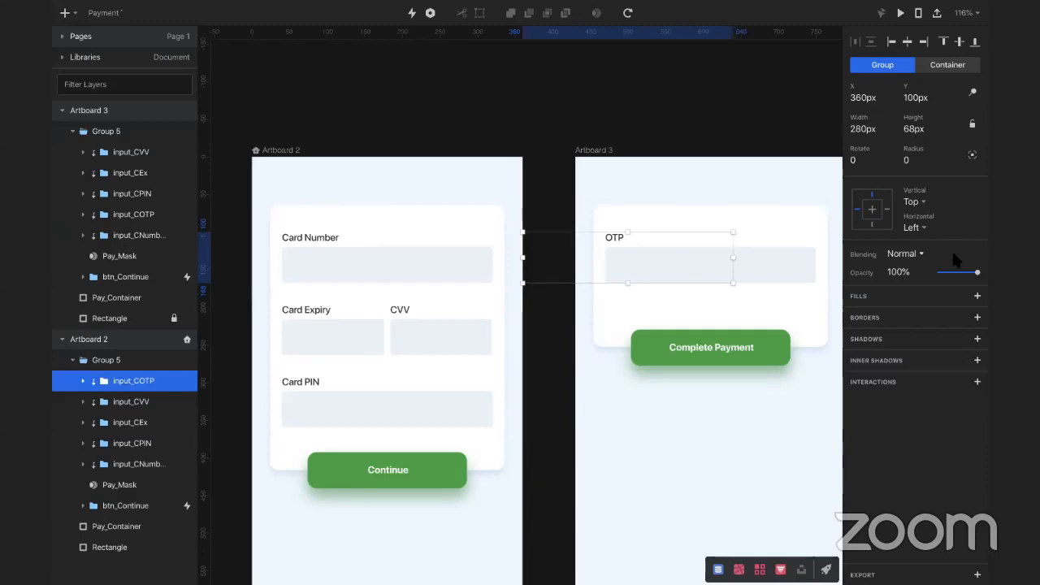
drag(976, 272, 886, 276)
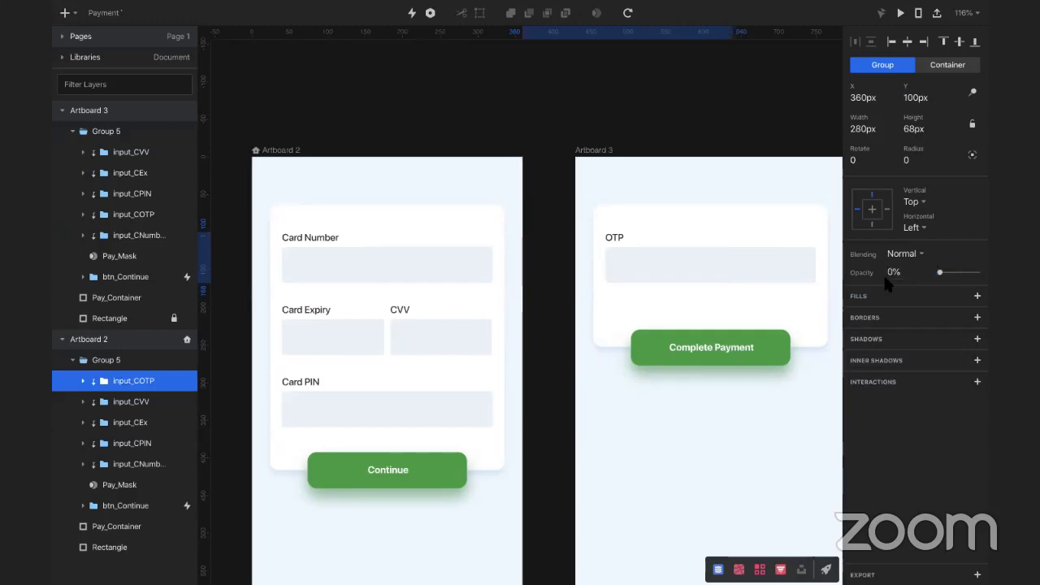
click(720, 443)
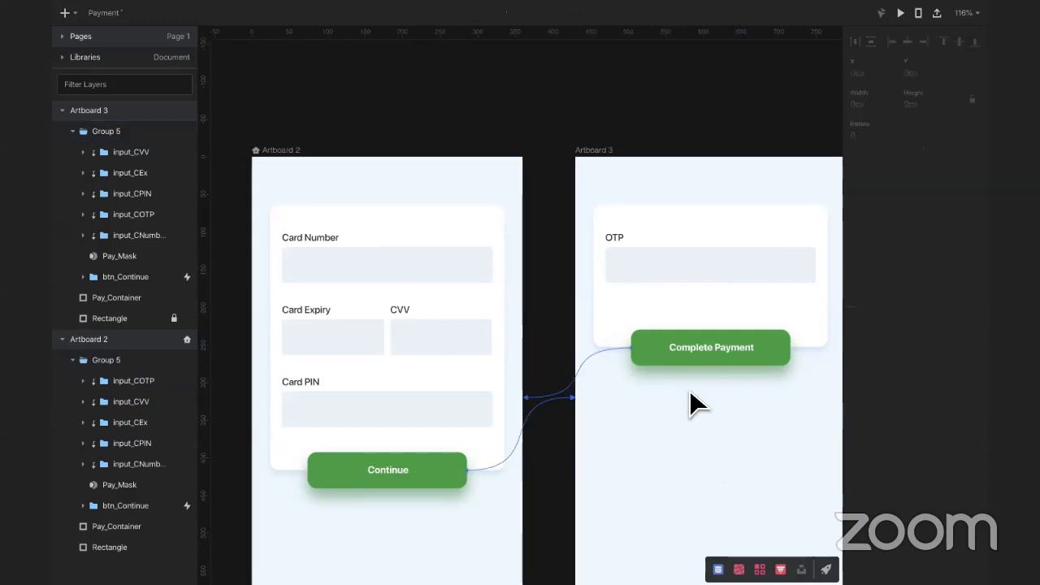
Step: Preview the transition to the OTP screen and back, examining how the input fields fade while sliding
key(super+Return)
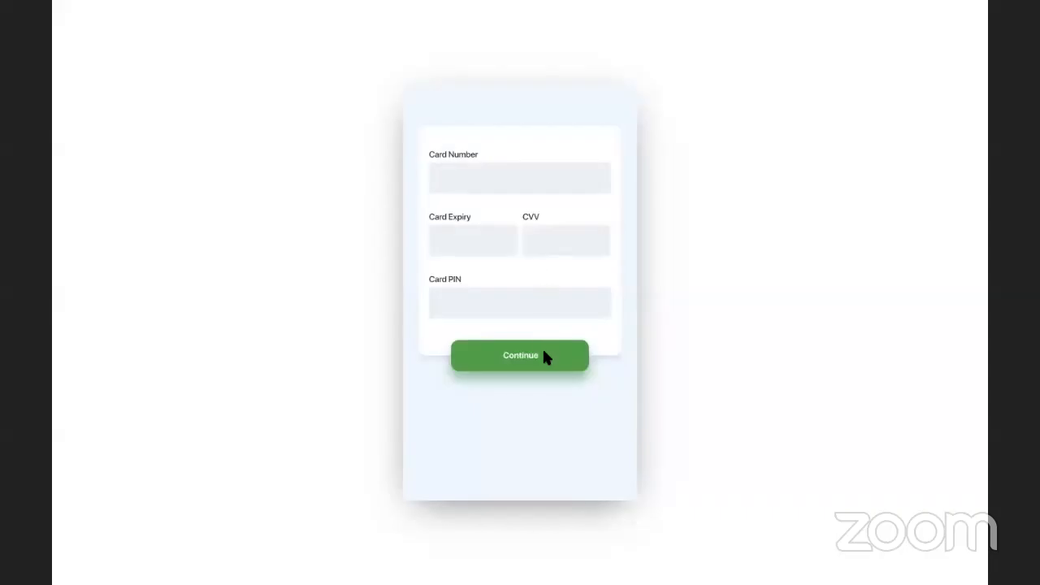
click(544, 356)
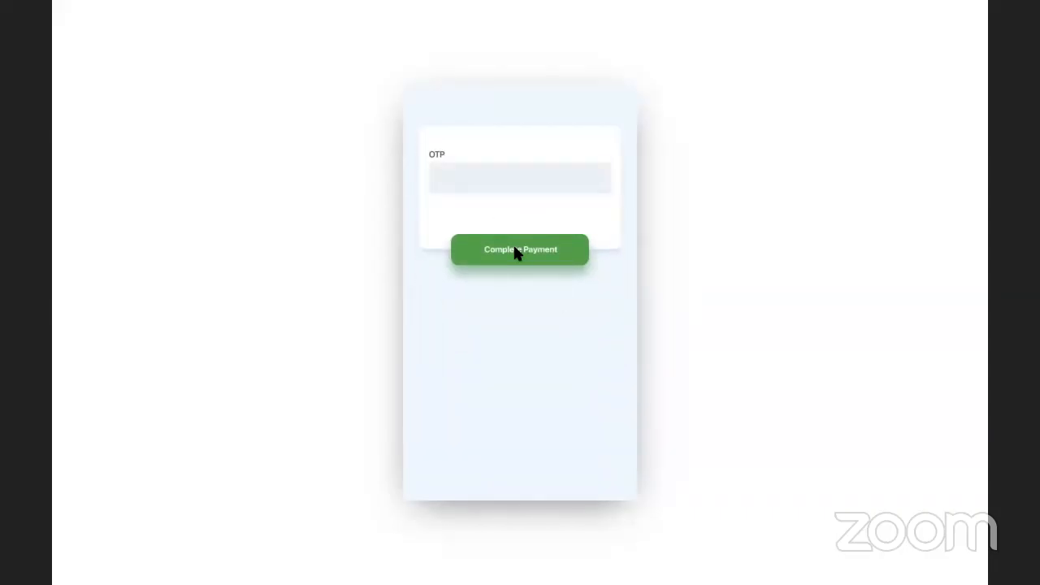
click(515, 252)
key(ctrl+Left)
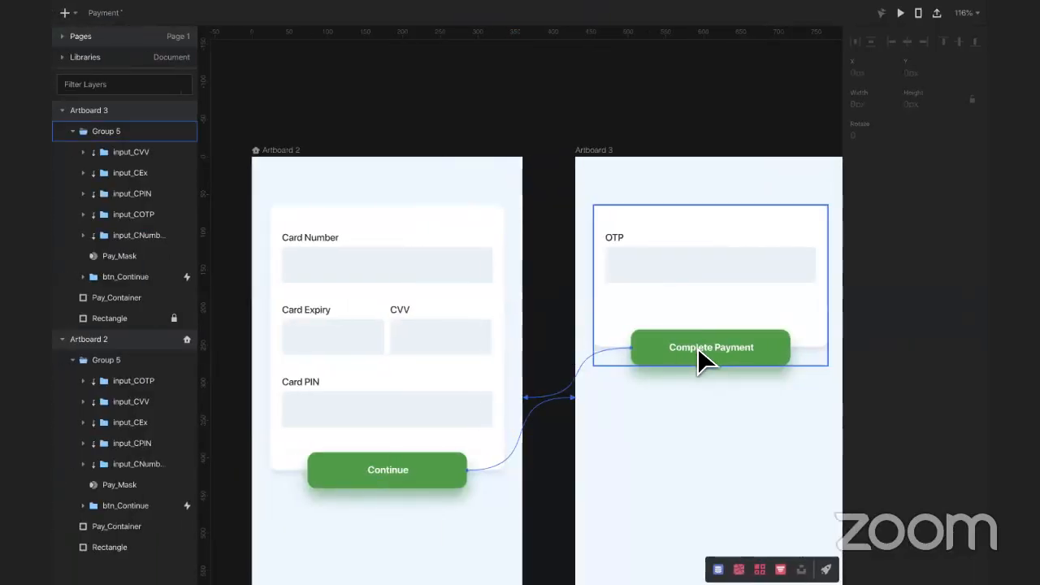
Step: Set the Motion transition duration of the Continue button on Artboard 2 to 0.7 s
click(698, 347)
double_click(670, 350)
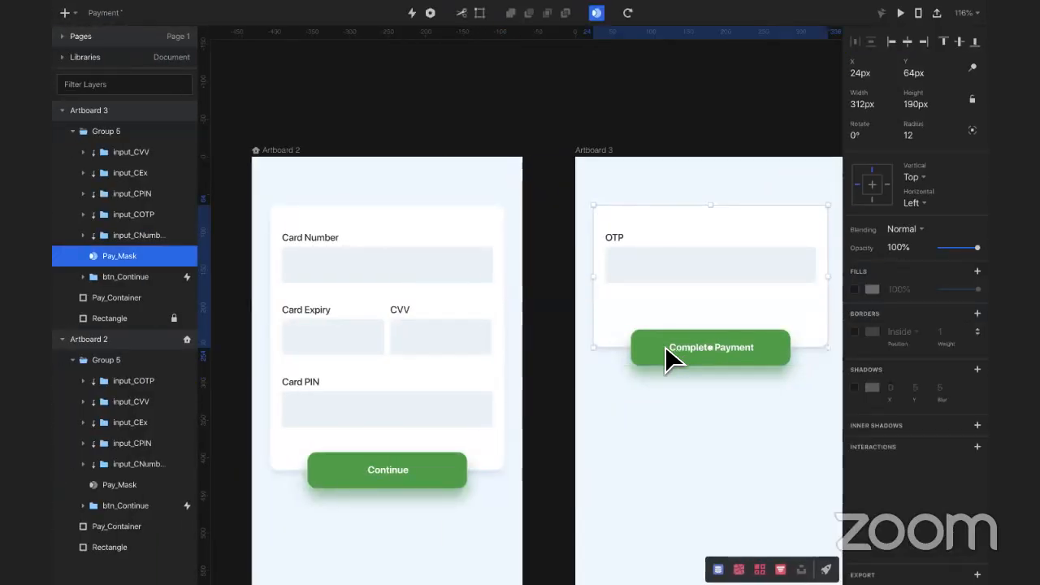
click(659, 373)
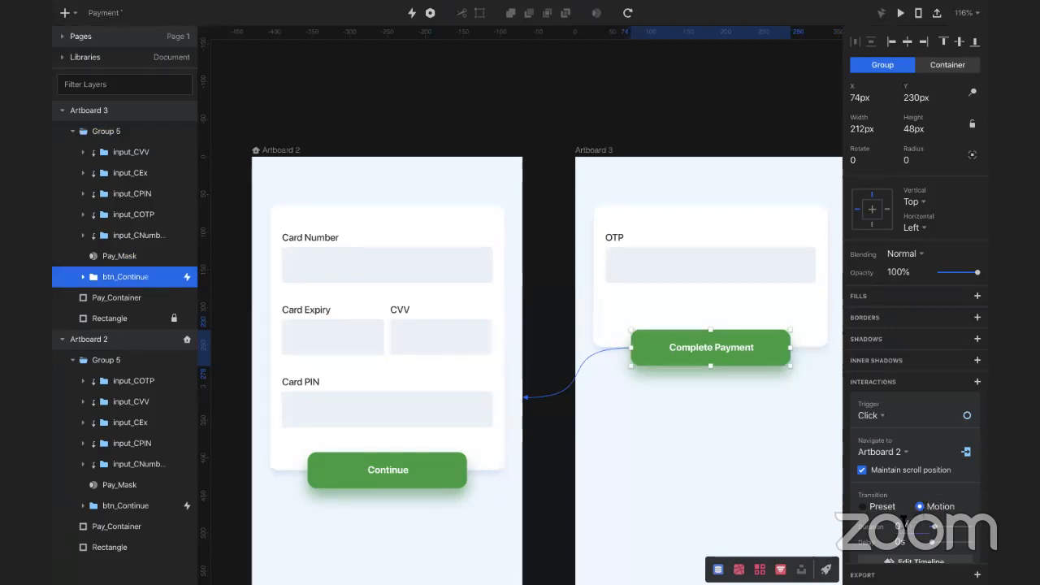
click(436, 481)
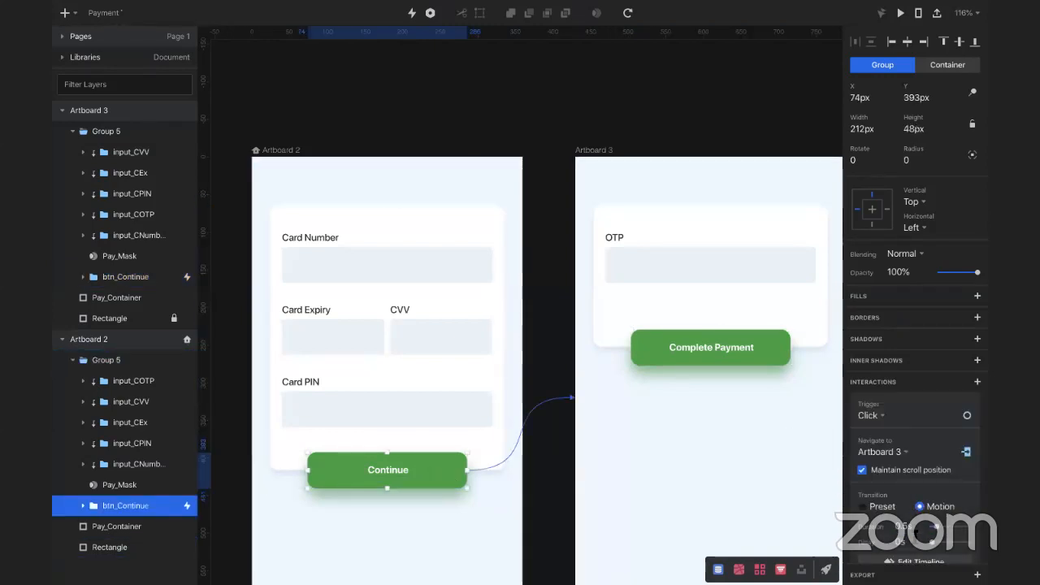
text(0.7)
Step: Preview the prototype and switch repeatedly between the card form and OTP screen, examining the pace of the transition
key(super+Return)
key(ctrl+p)
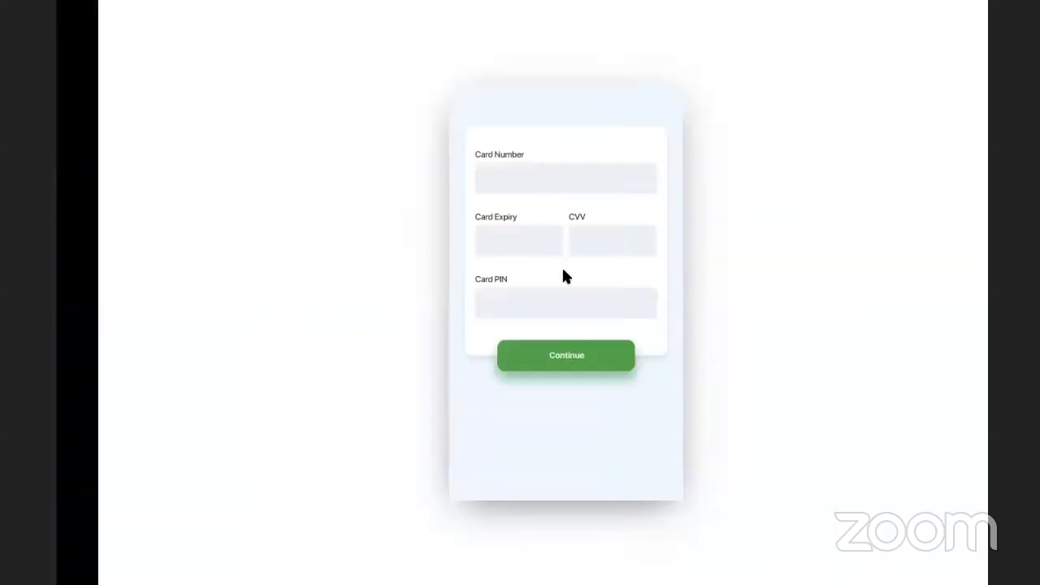
click(520, 348)
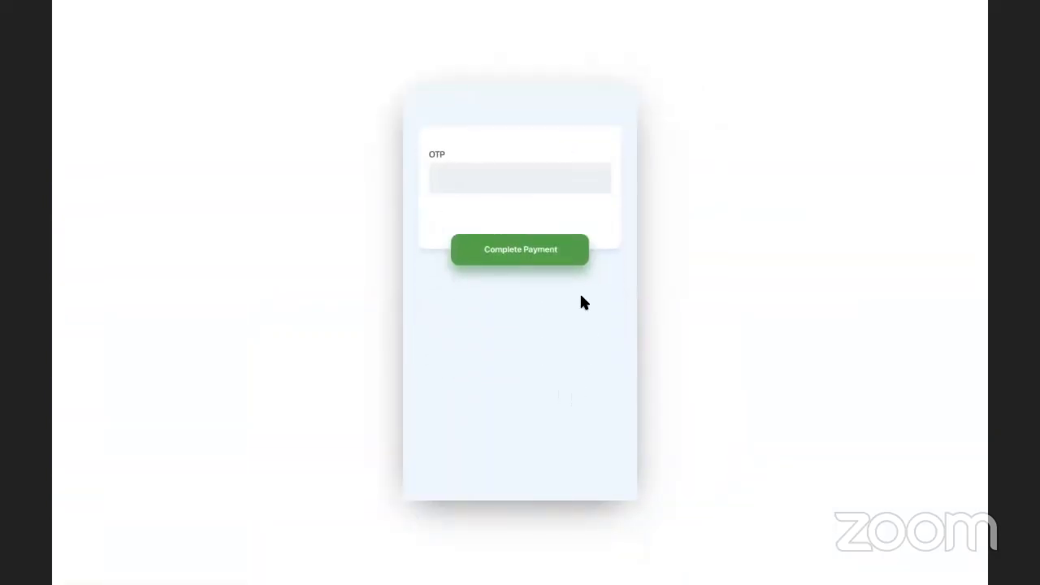
click(522, 243)
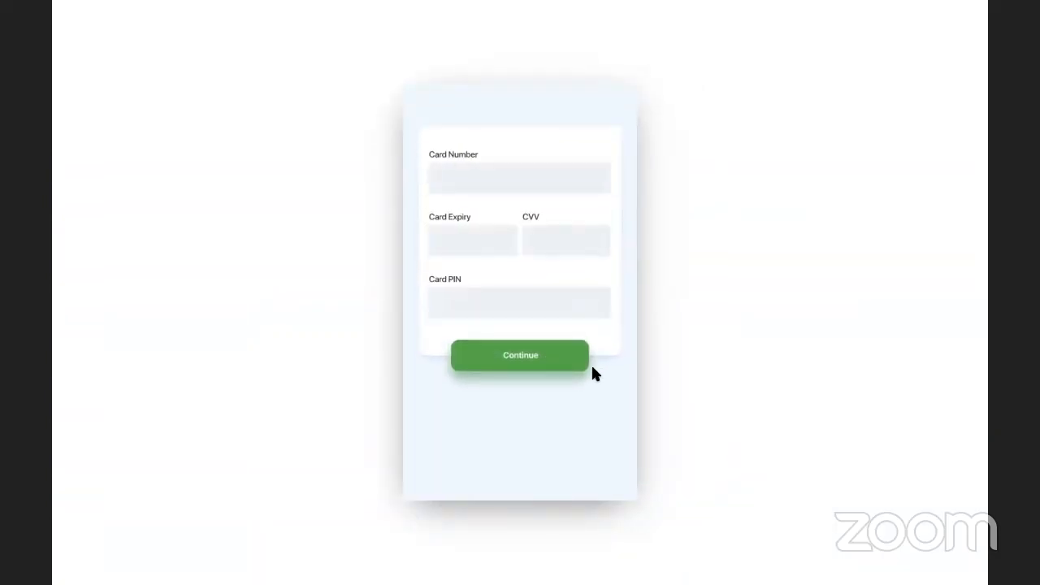
click(542, 345)
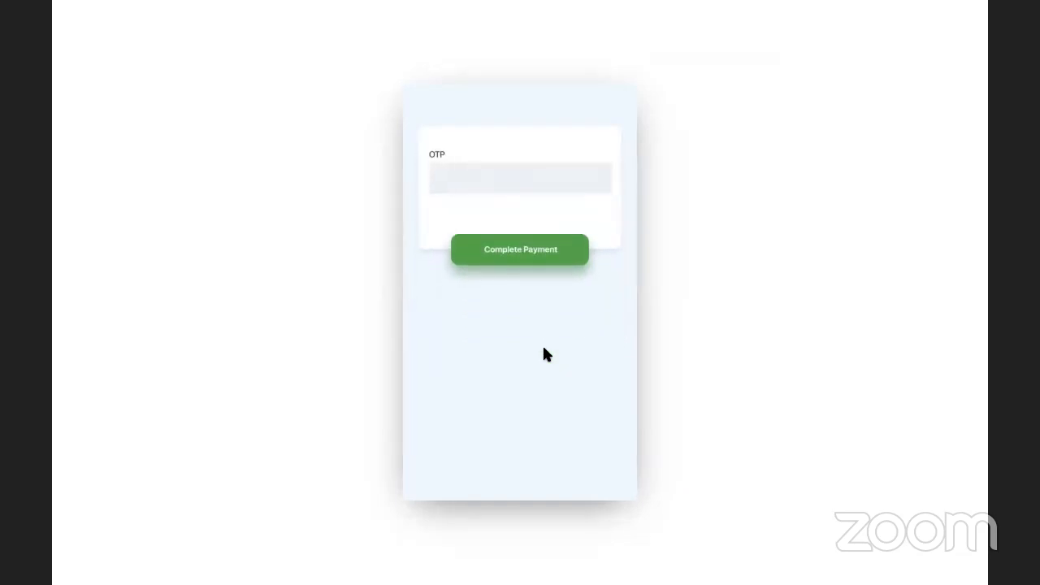
click(516, 246)
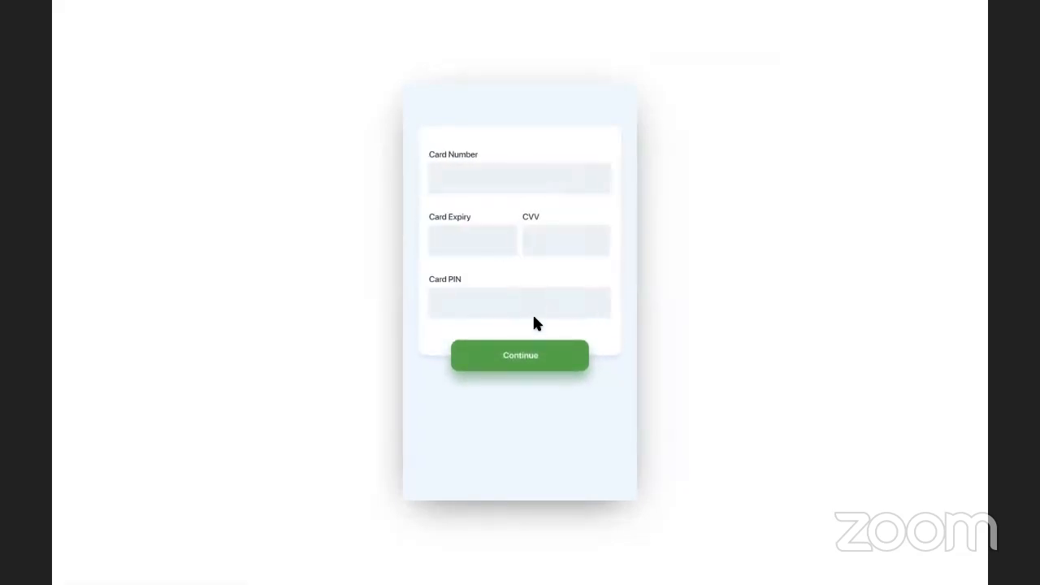
click(541, 359)
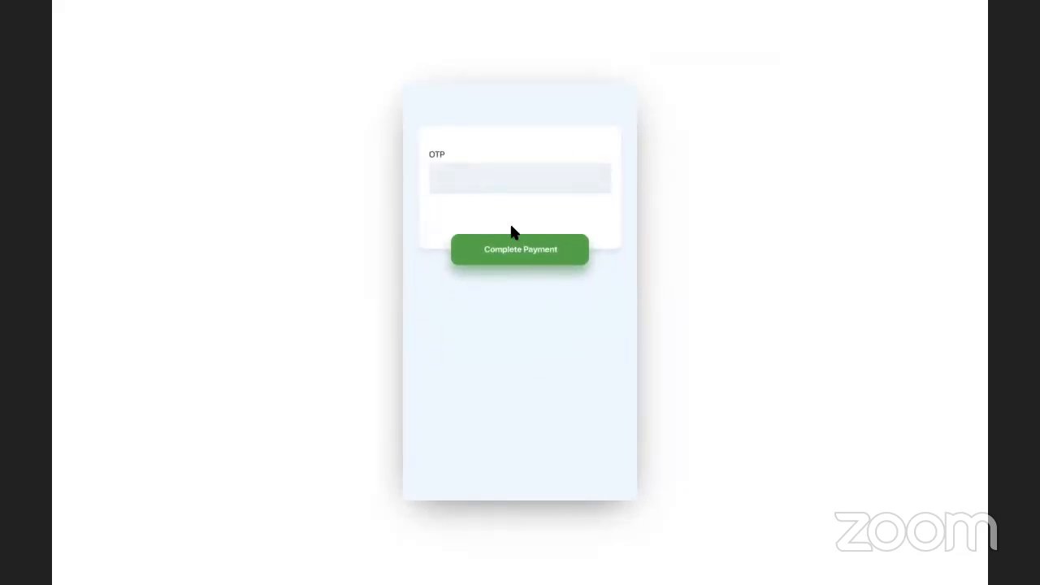
click(513, 254)
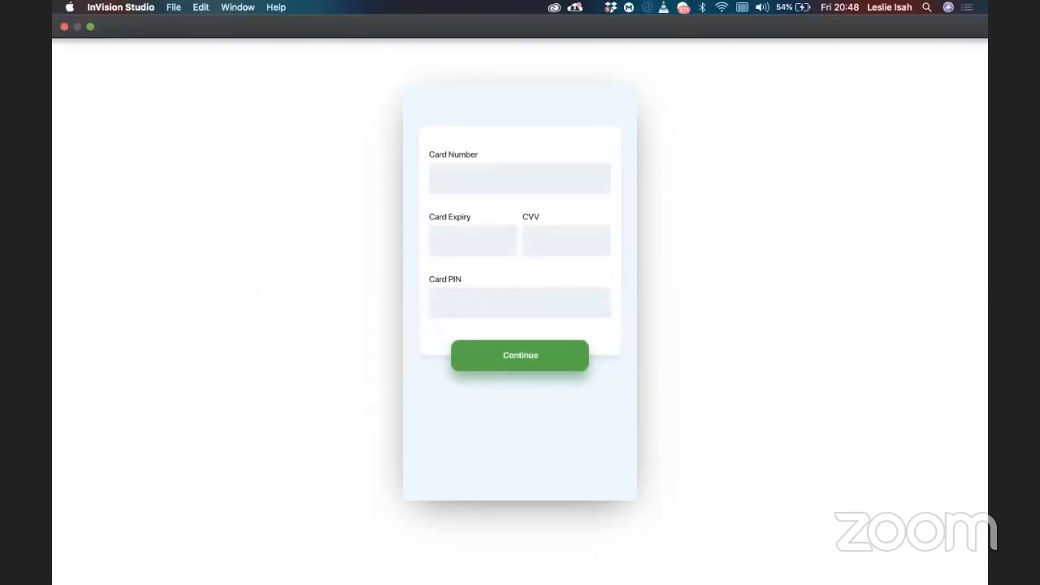
click(550, 289)
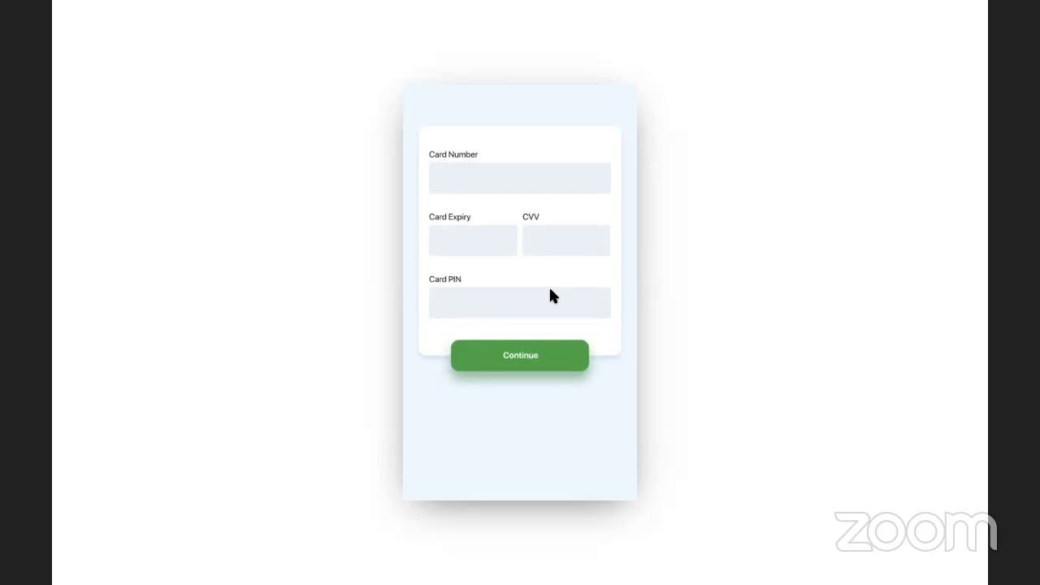
key(ctrl+Left)
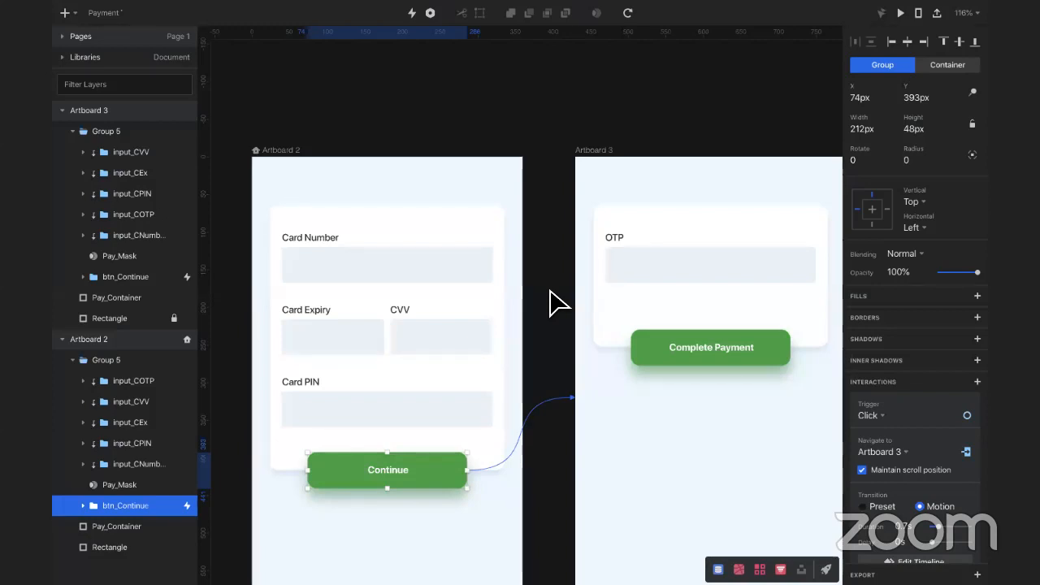
click(550, 303)
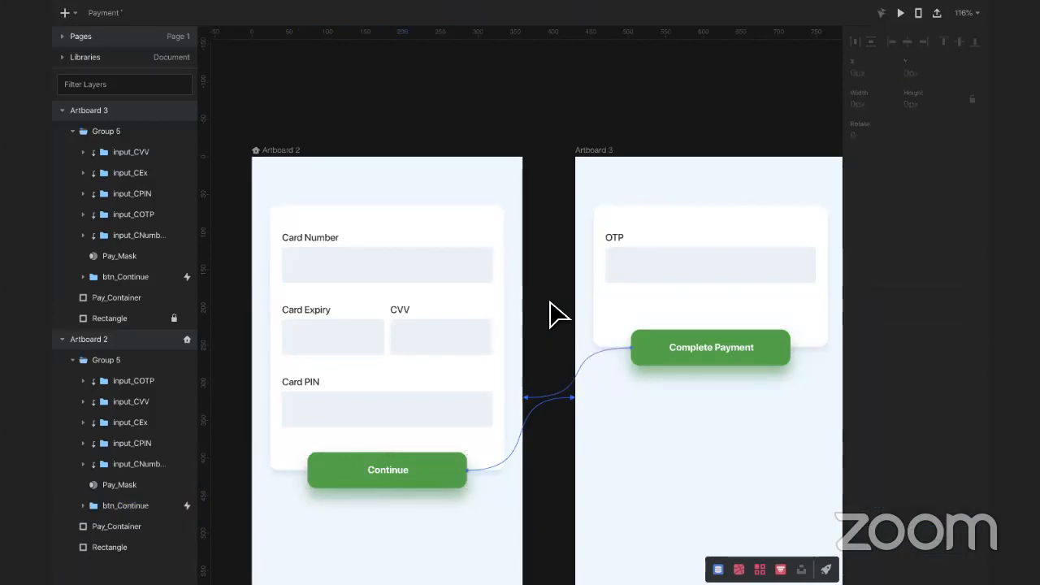
key(super+n)
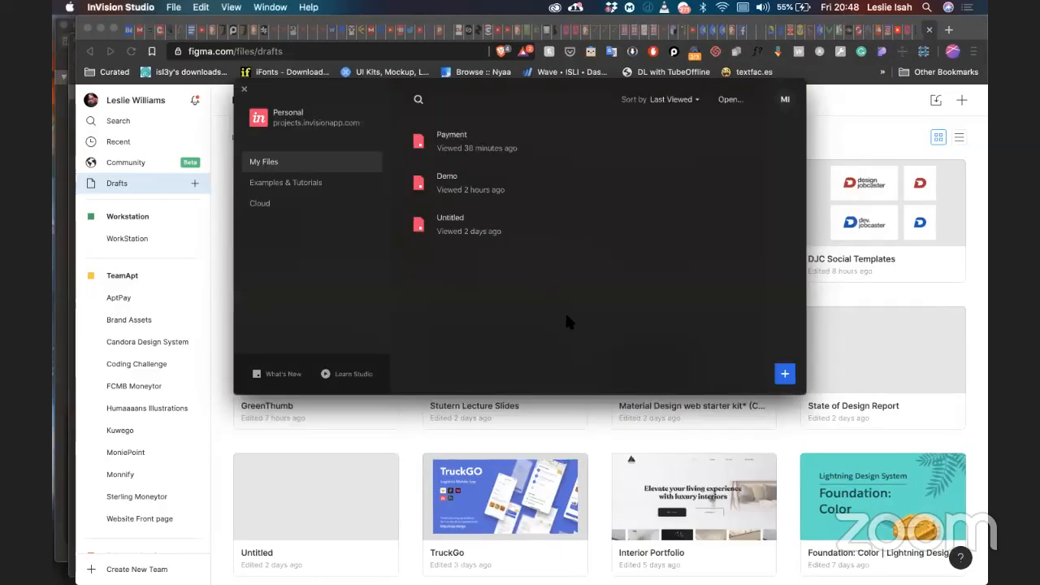
key(ctrl+Right)
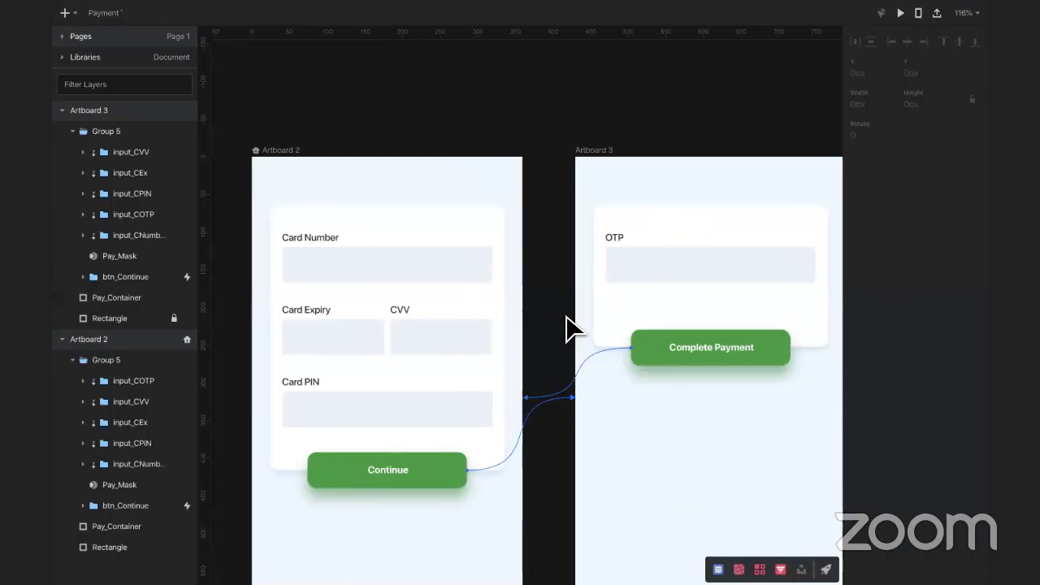
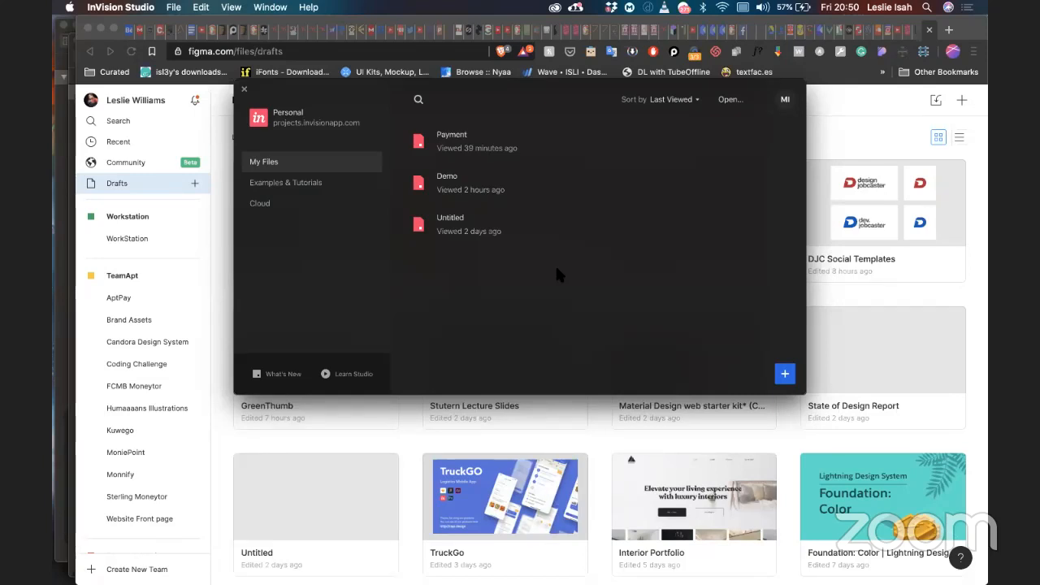
Step: Switch to Finder and copy the Dropbox link of Payment.studio from the Dropbox (Personal) folder
mouse_move(149, 566)
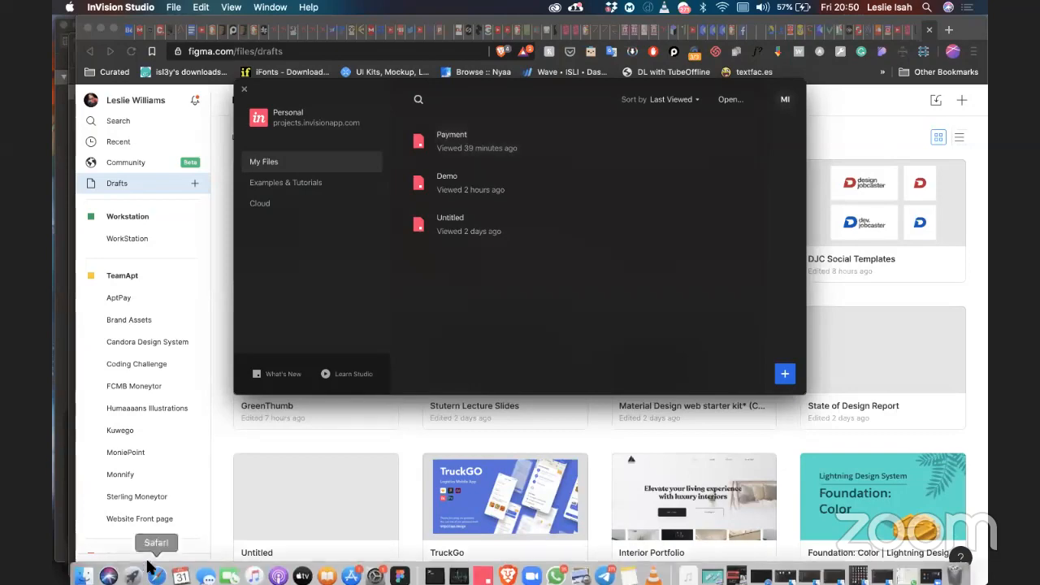
click(84, 575)
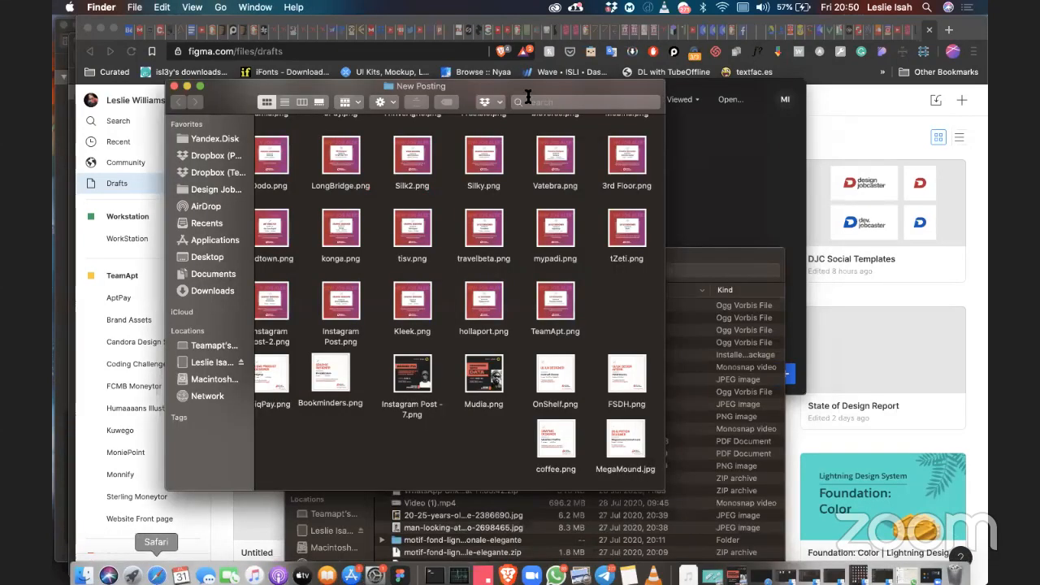
drag(524, 86, 892, 99)
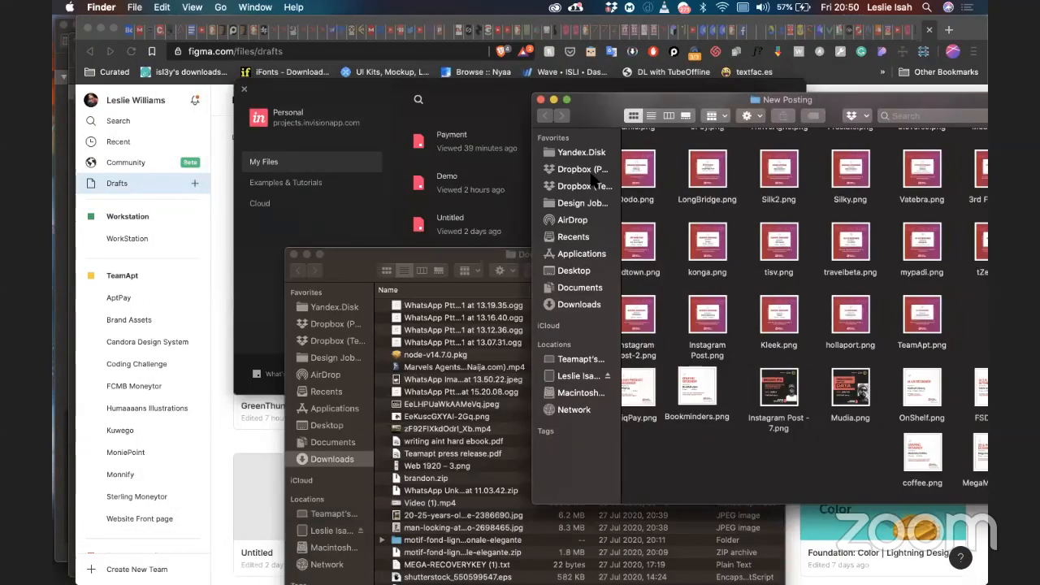
click(592, 172)
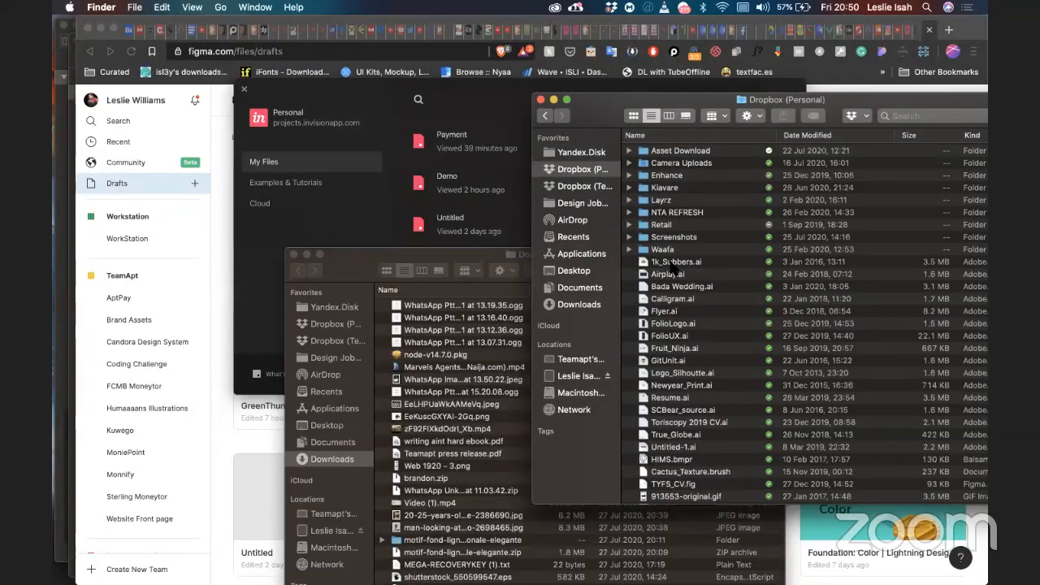
scroll(671, 268, down, 5)
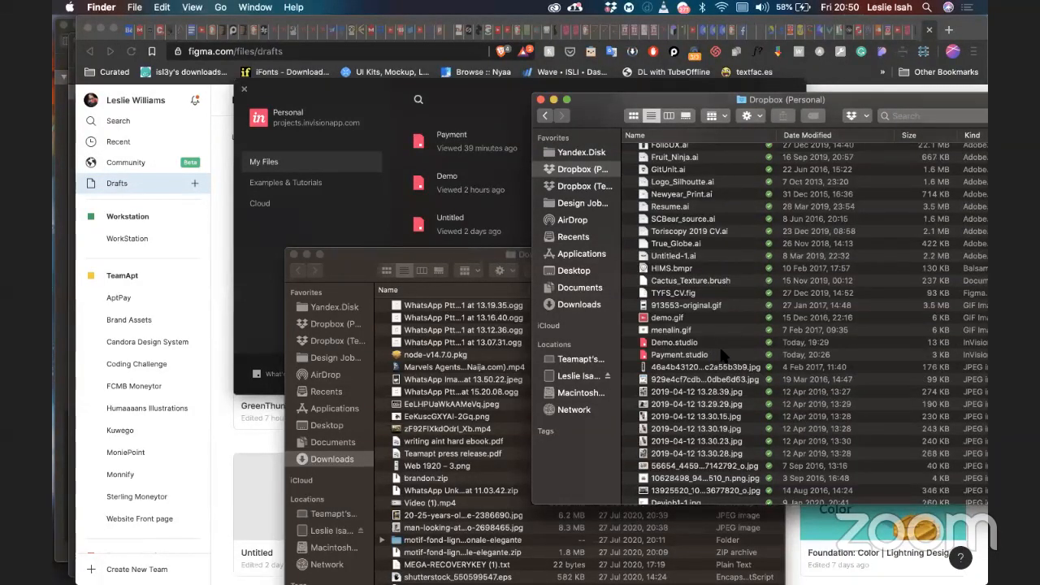
click(721, 353)
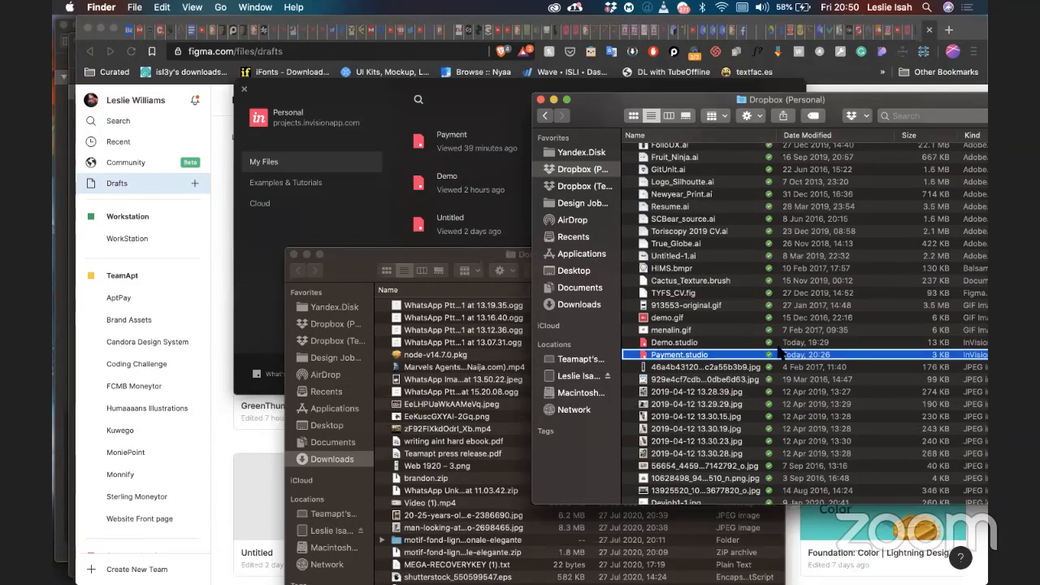
right_click(723, 355)
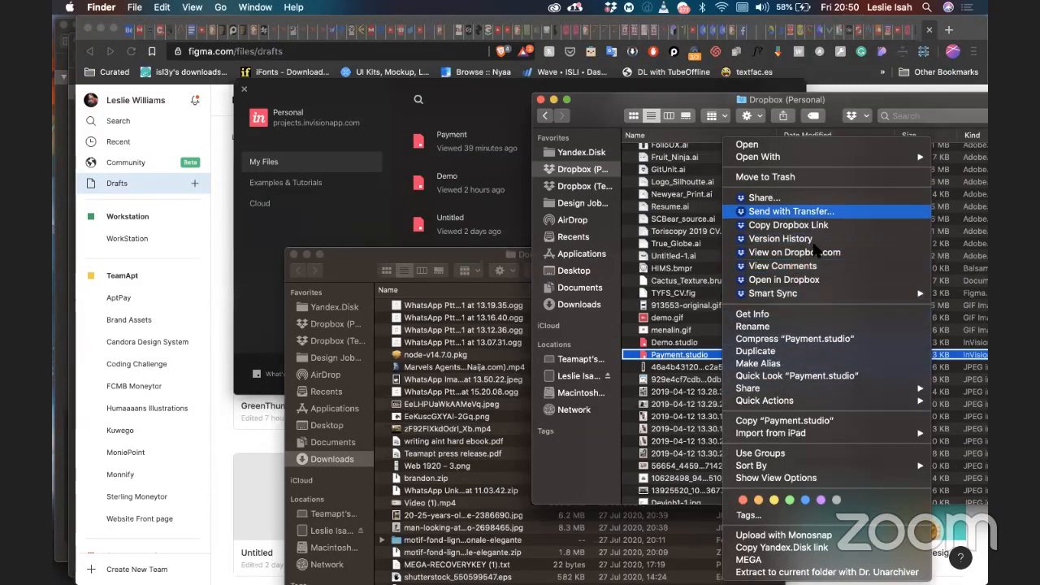
click(793, 225)
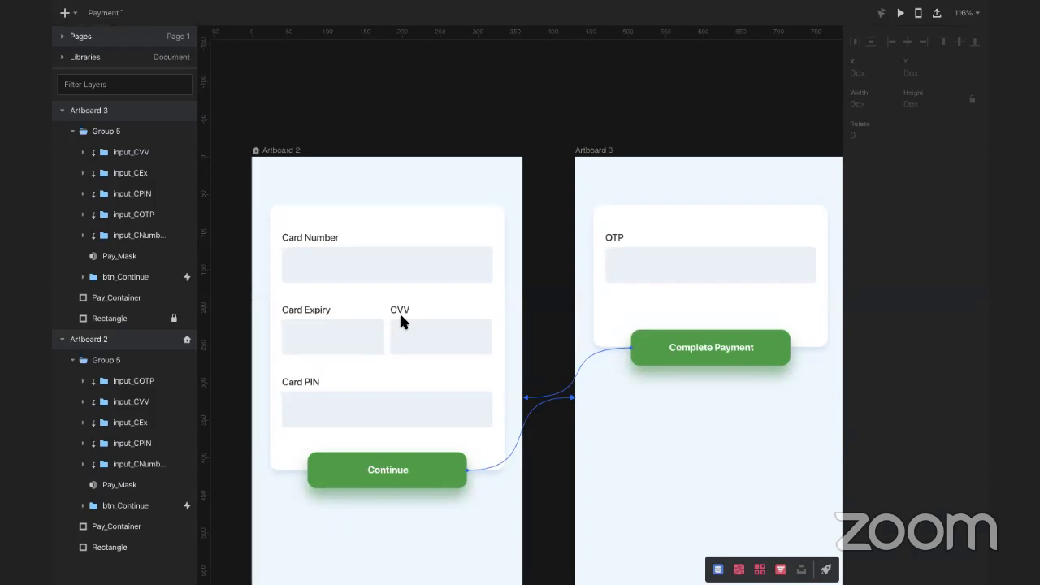
Step: Switch to Figma in the browser and open the Playground page of the Stutern Lecture Slides file
key(ctrl+Left)
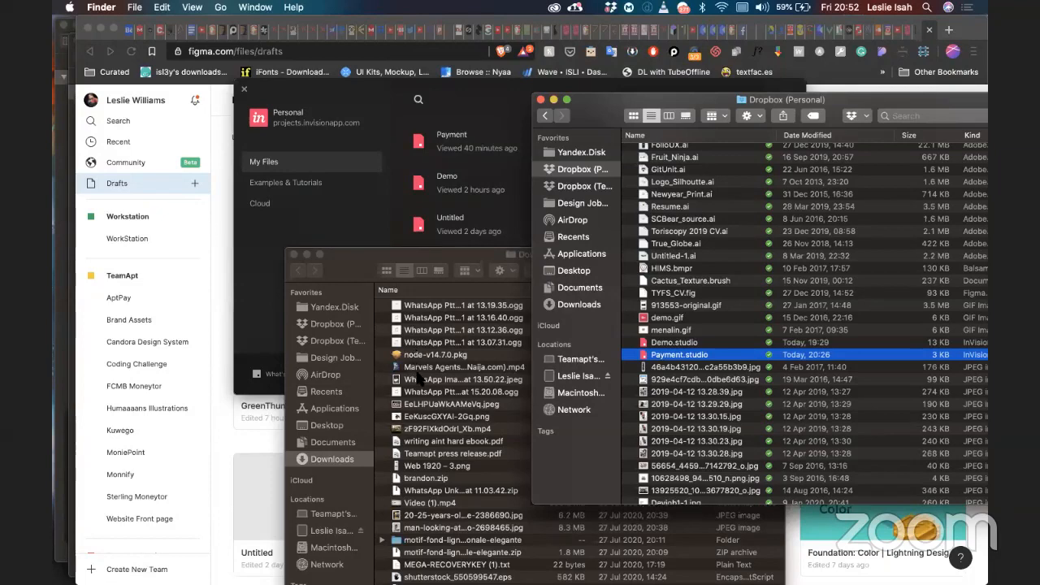
click(796, 517)
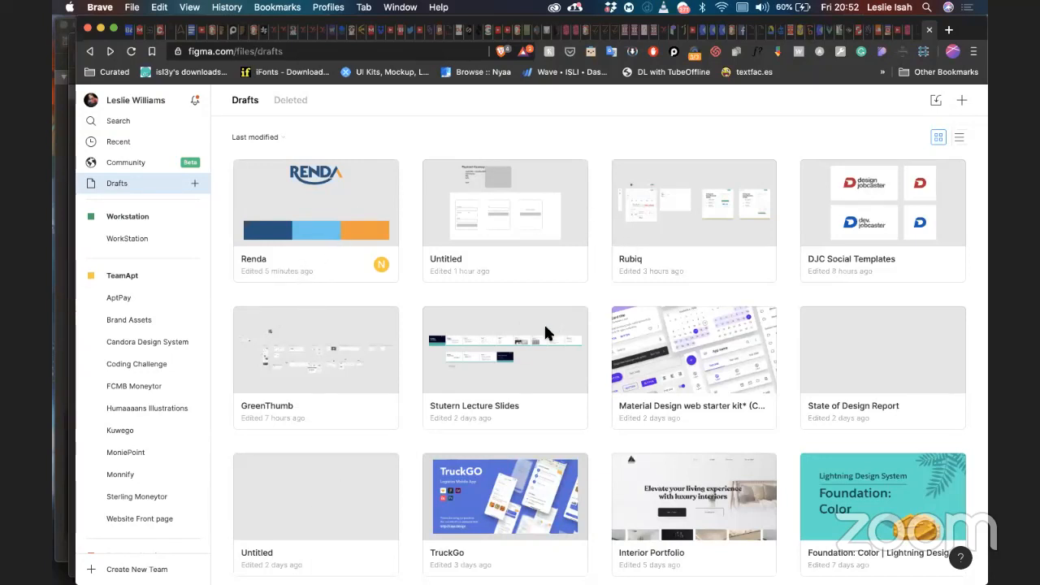
double_click(553, 406)
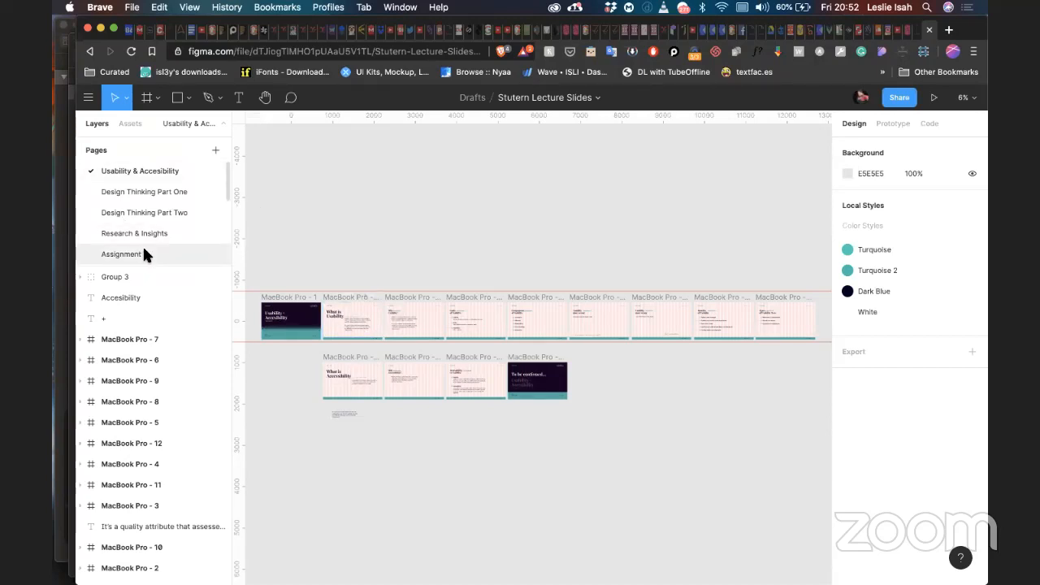
scroll(144, 244, down, 4)
scroll(157, 227, down, 4)
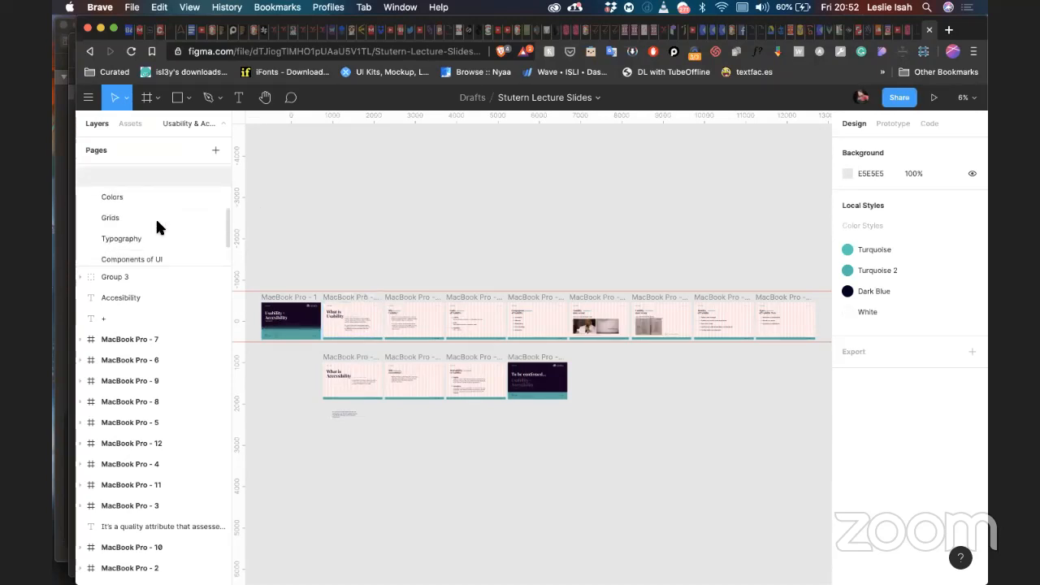
click(160, 258)
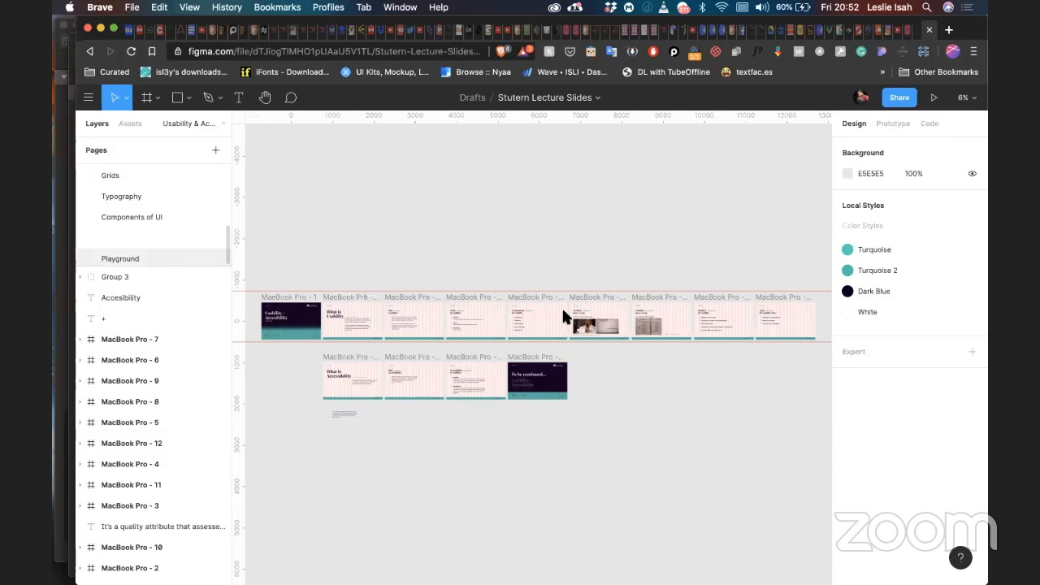
Step: Hide the 32px rows, 8px grid and 64px columns layout grids on the MacBook Pro - 4 frame
scroll(712, 295, up, 6)
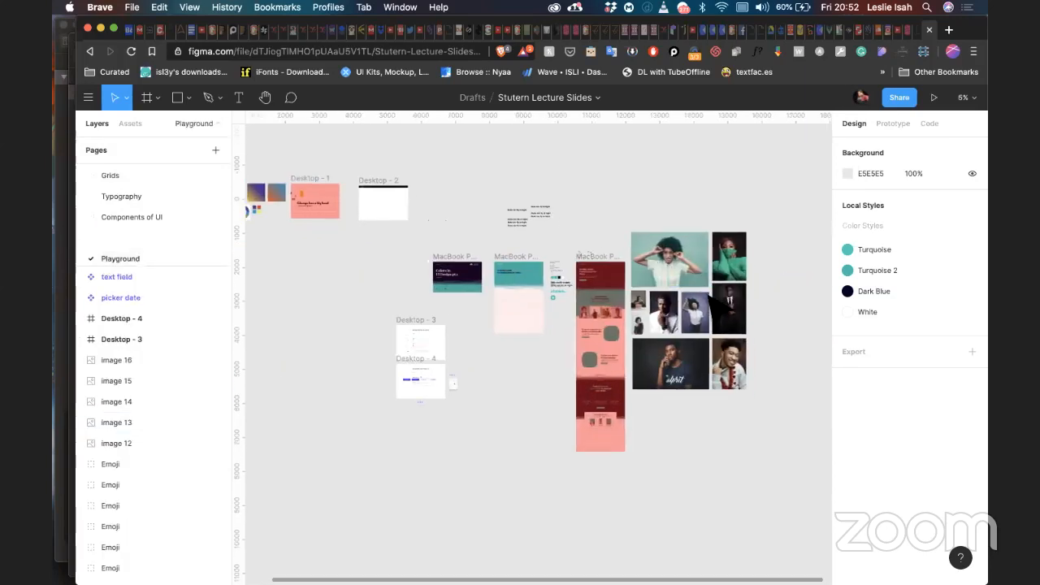
scroll(605, 272, up, 10)
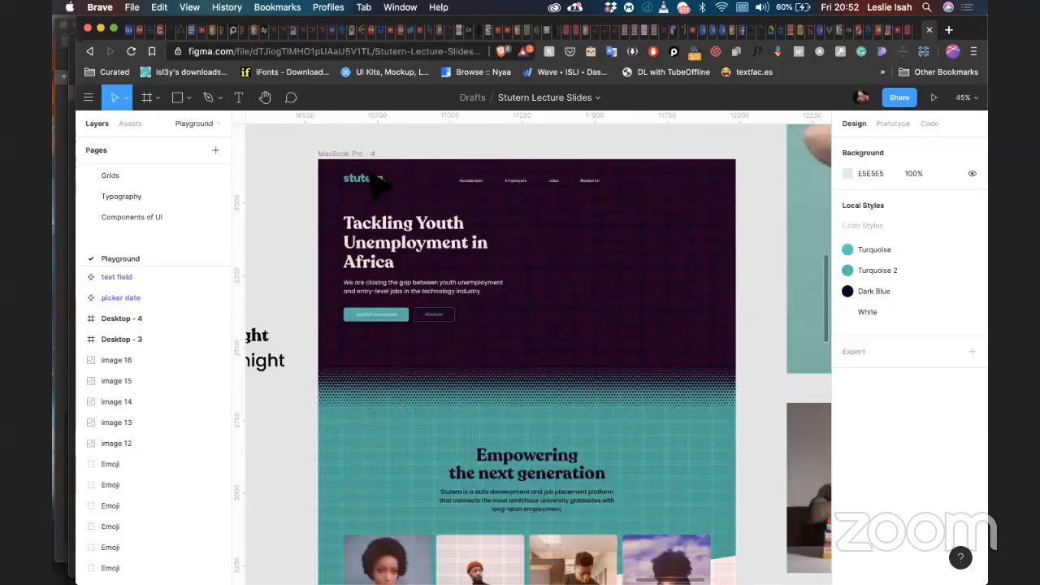
scroll(370, 172, up, 1)
click(370, 172)
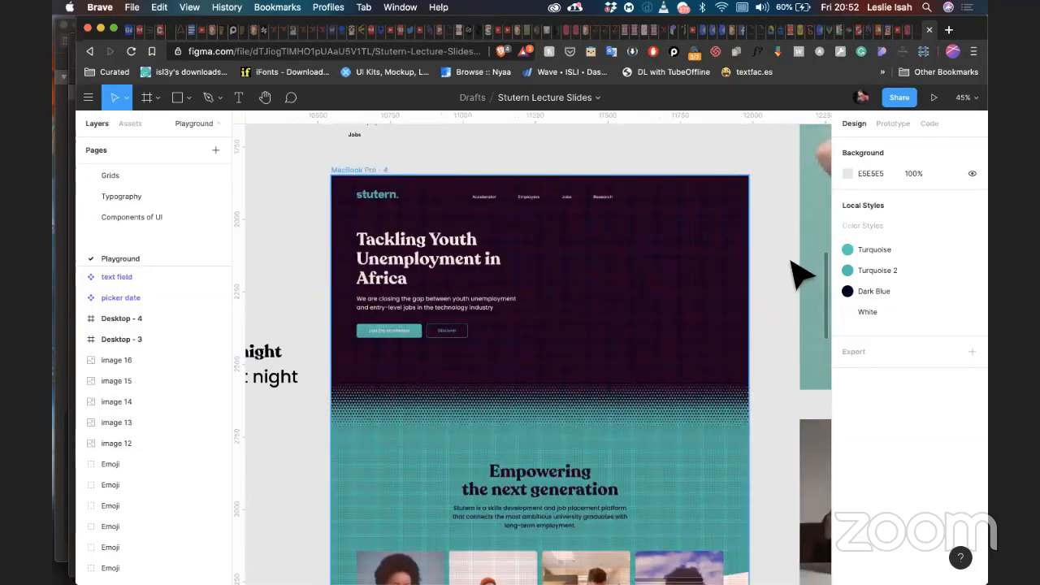
click(951, 348)
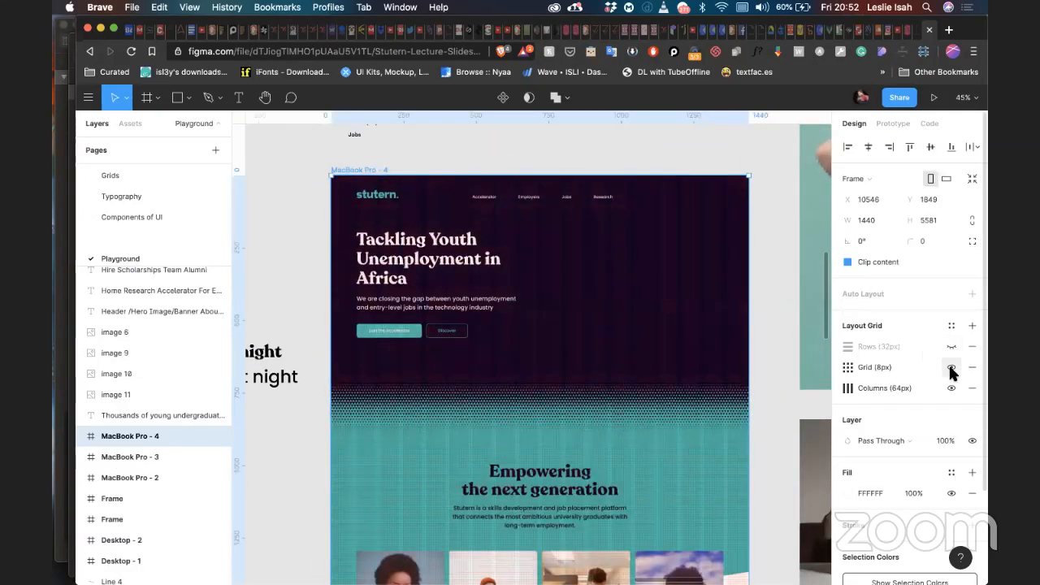
click(952, 367)
click(952, 387)
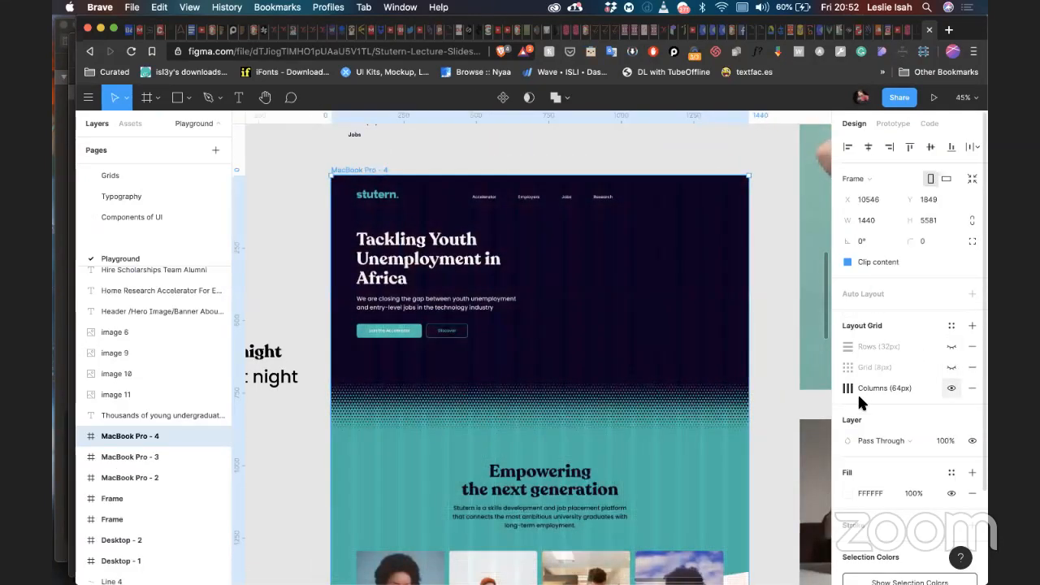
click(783, 327)
scroll(783, 327, down, 5)
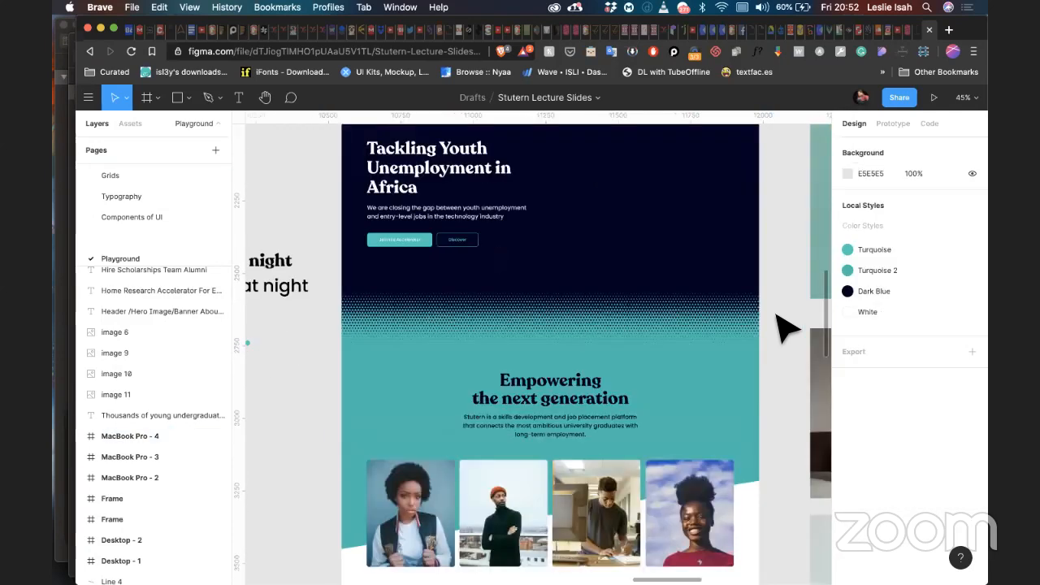
Step: Examine the Stutern landing page design on the MacBook Pro - 4 frame, from the hero section to Research & Resources
scroll(783, 327, down, 5)
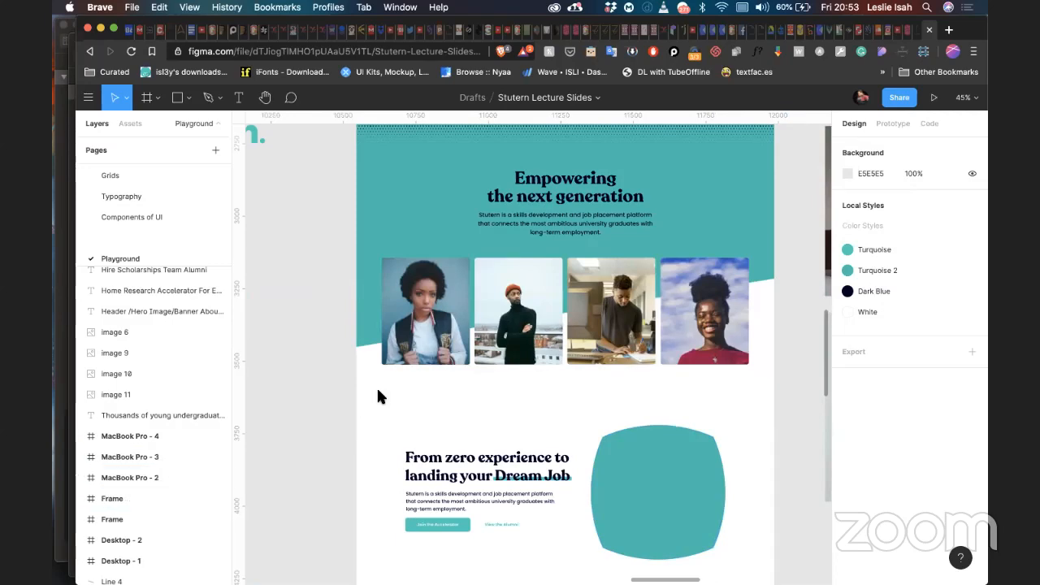
scroll(378, 397, down, 10)
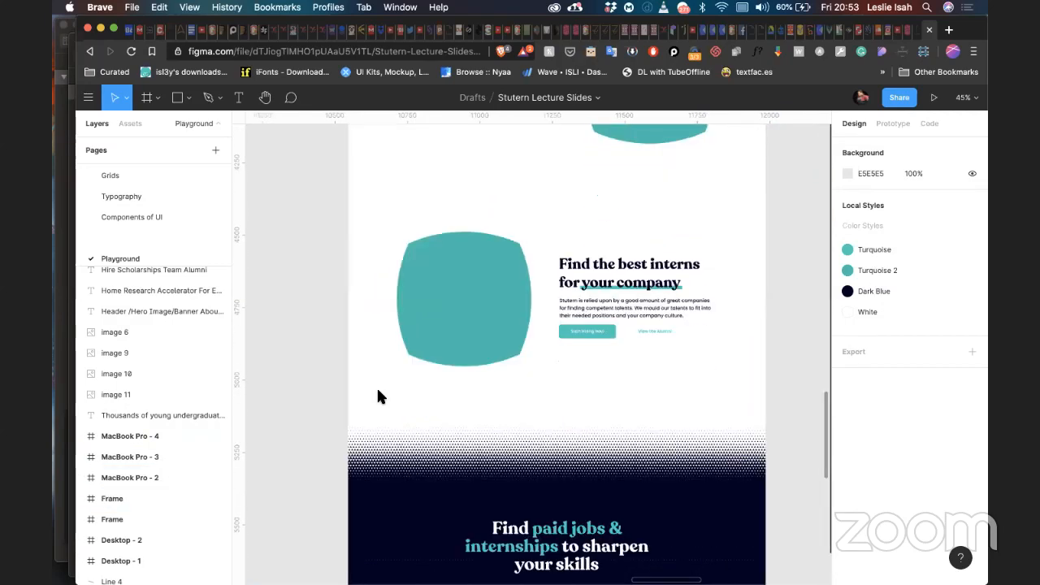
scroll(378, 397, down, 12)
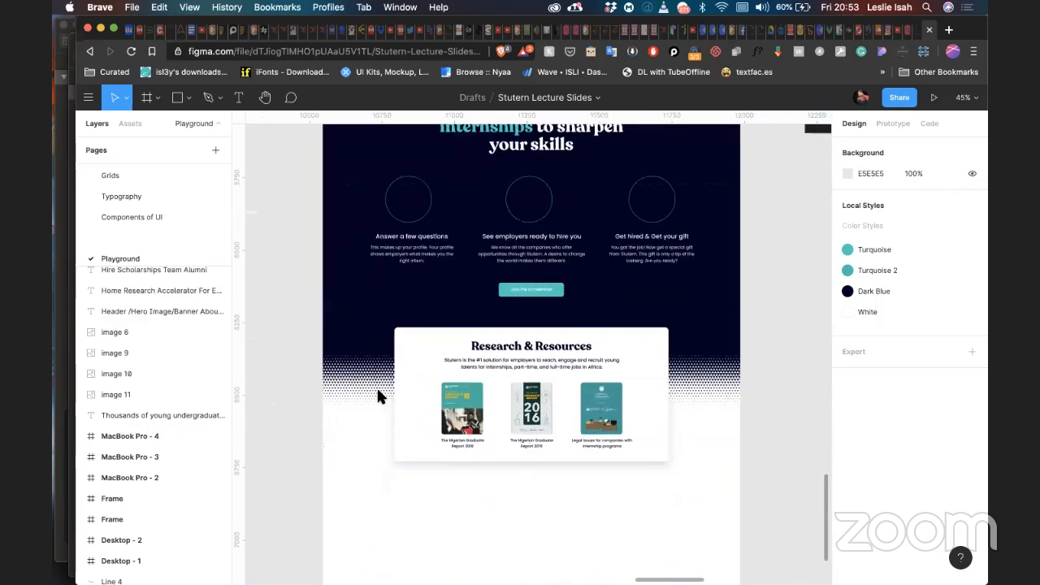
scroll(377, 386, up, 20)
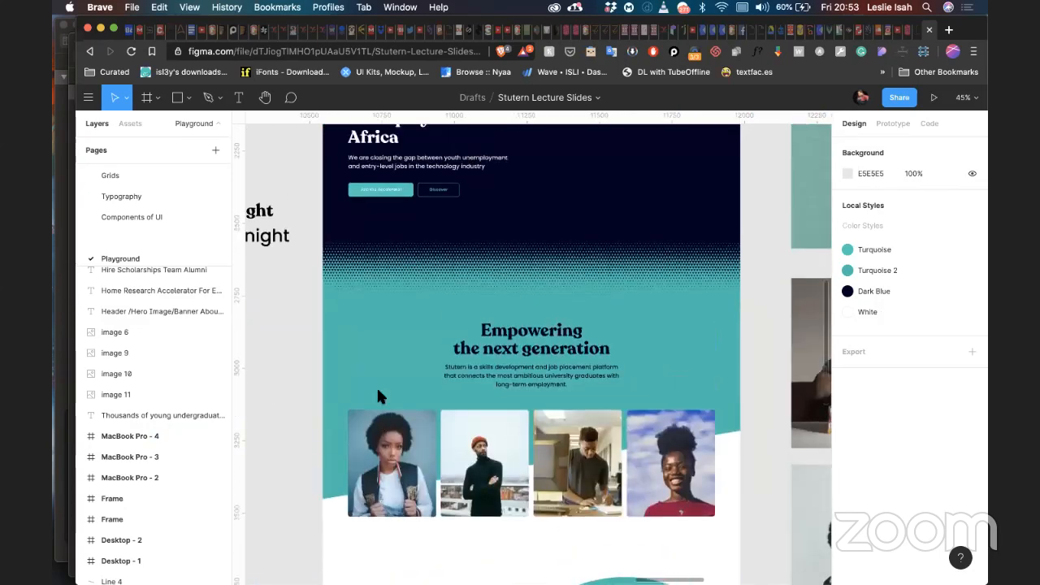
scroll(378, 391, up, 5)
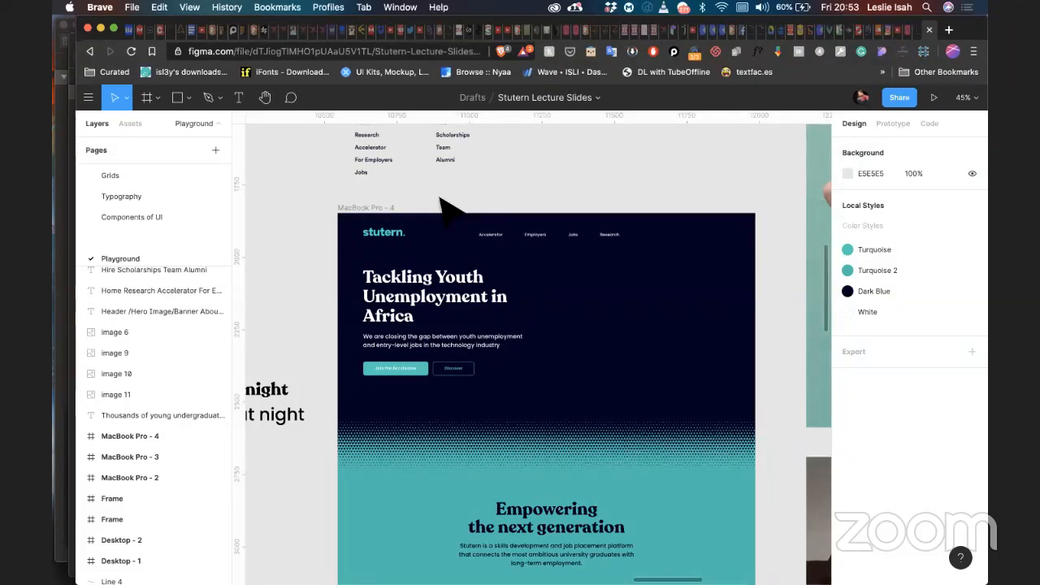
Step: Open the rdsempire.webflow.io website in place of the Figma file and make the browser window full screen
click(391, 52)
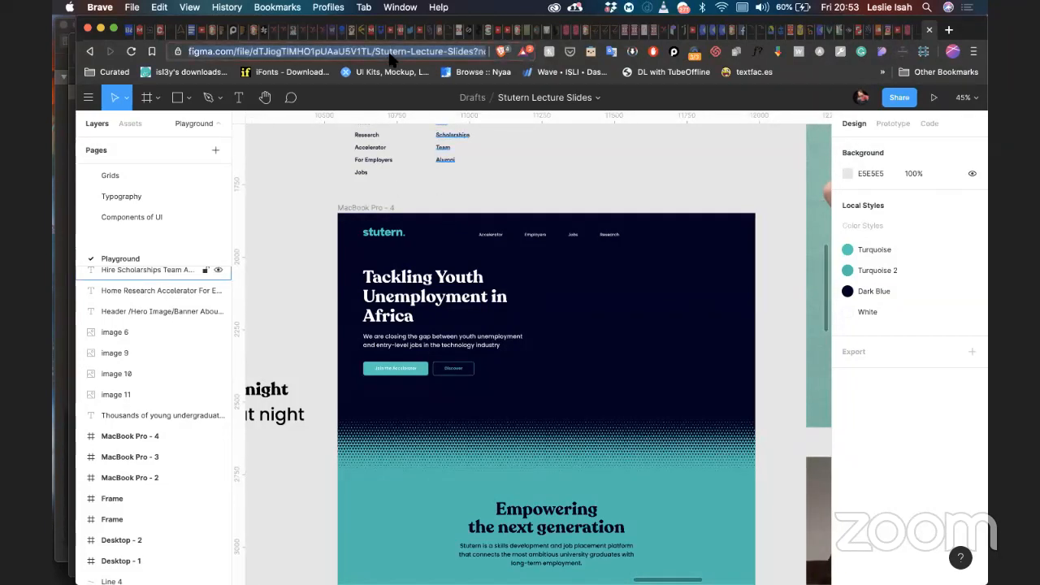
text(rds)
key(Return)
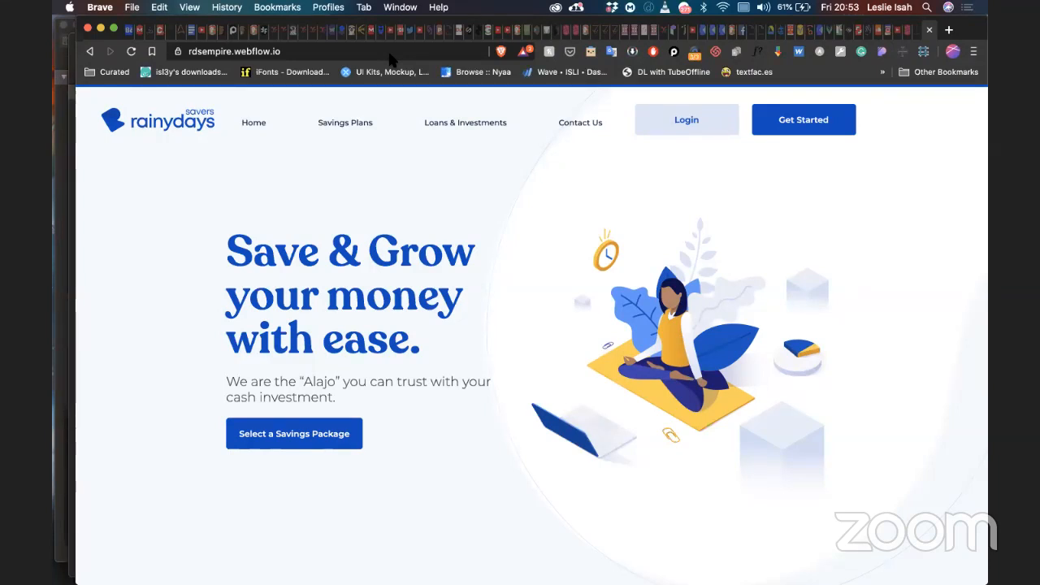
click(114, 29)
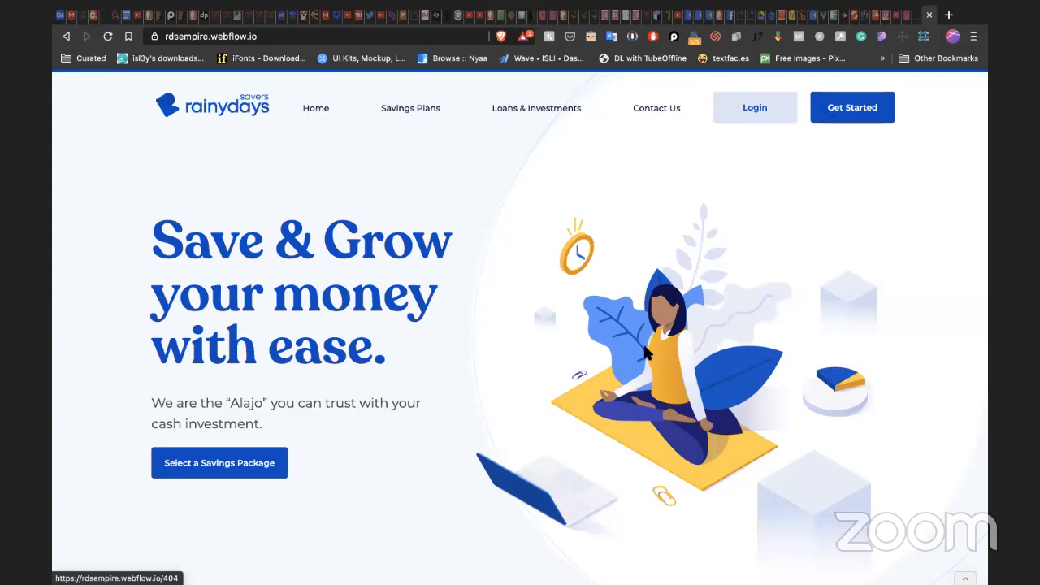
Step: Examine the RainyDays Savers home page, covering the savings packages, loans and investment sections, testimonial text and contact footer
scroll(646, 351, down, 1)
scroll(644, 352, down, 6)
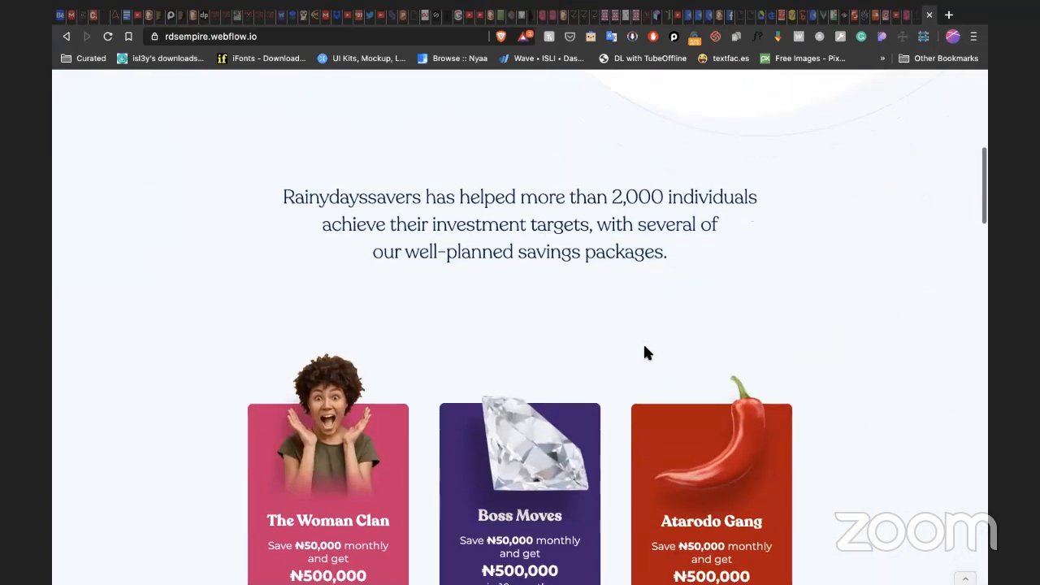
scroll(521, 293, down, 3)
scroll(522, 292, down, 1)
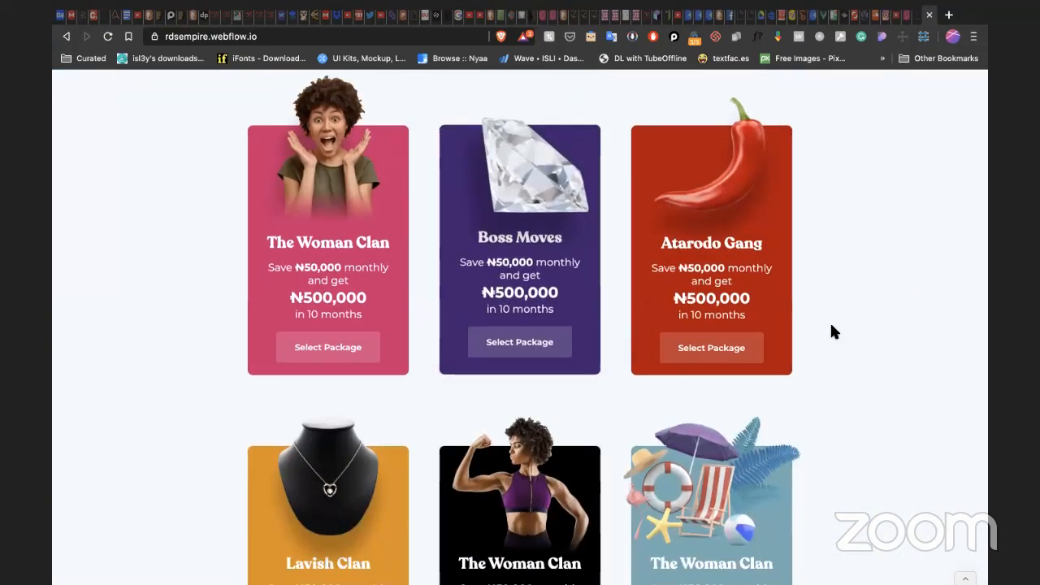
scroll(832, 326, up, 1)
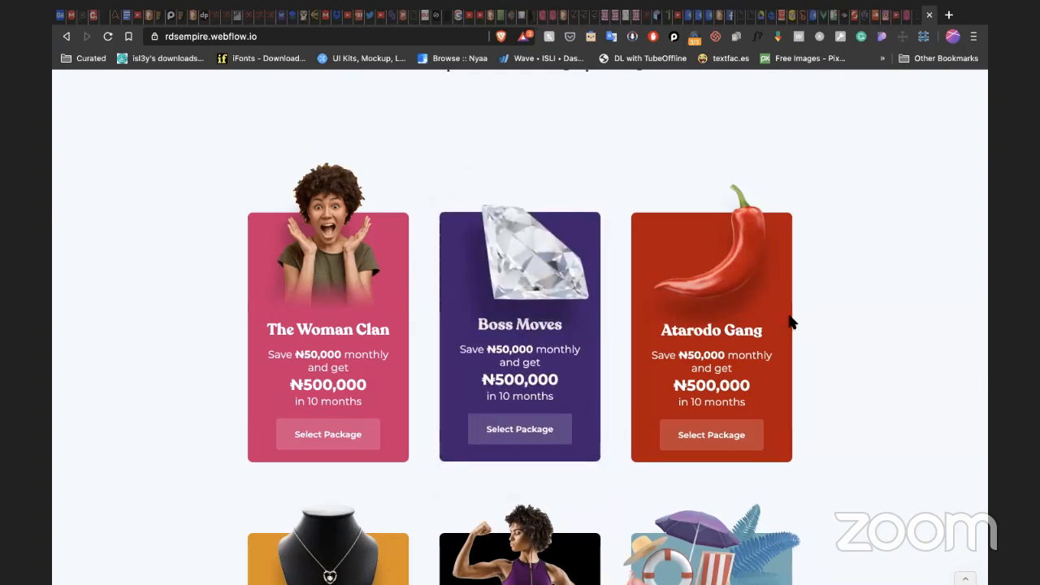
scroll(790, 321, down, 10)
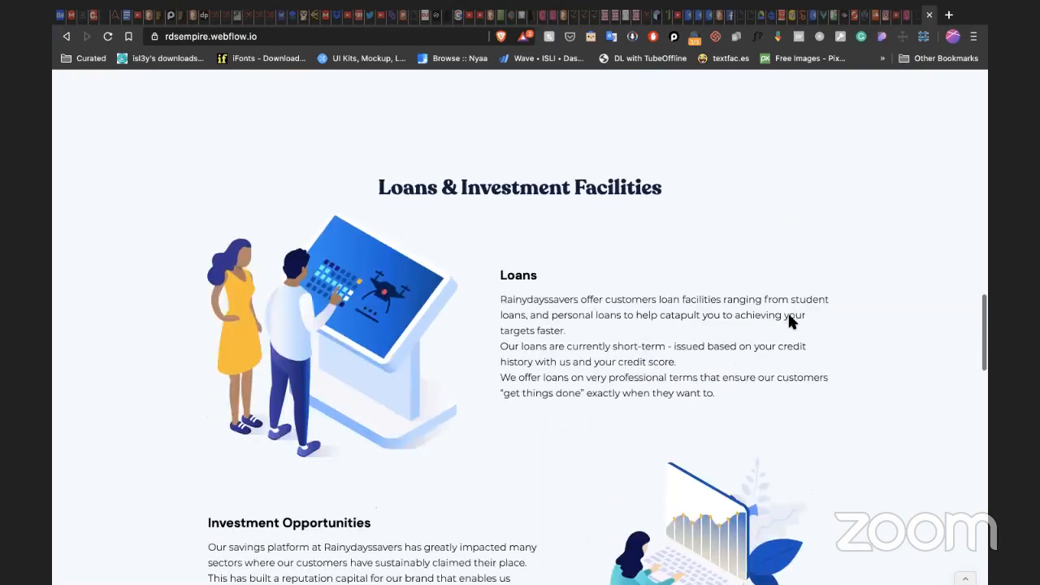
scroll(790, 322, down, 10)
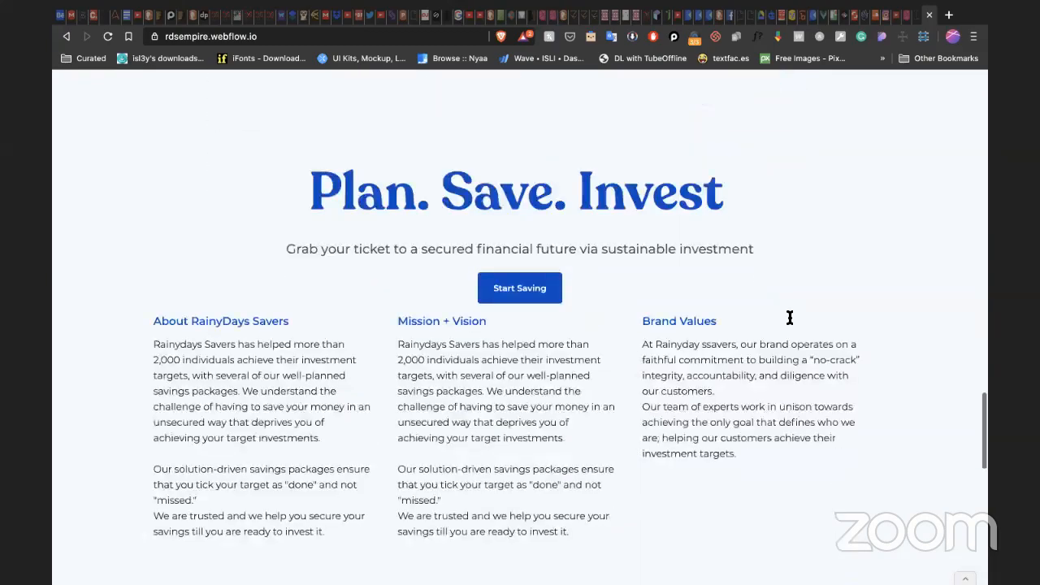
scroll(790, 317, down, 2)
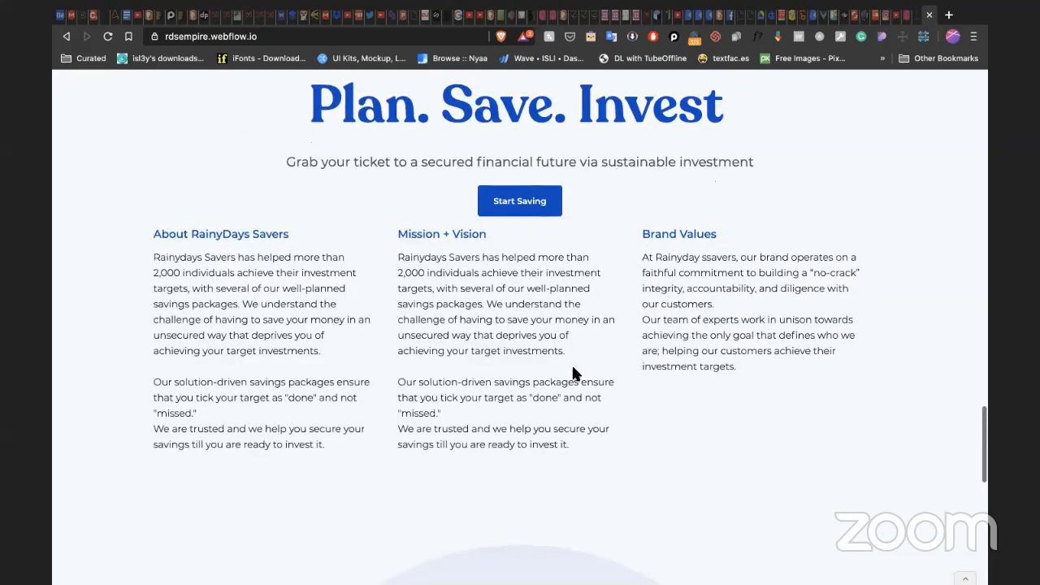
scroll(573, 373, down, 10)
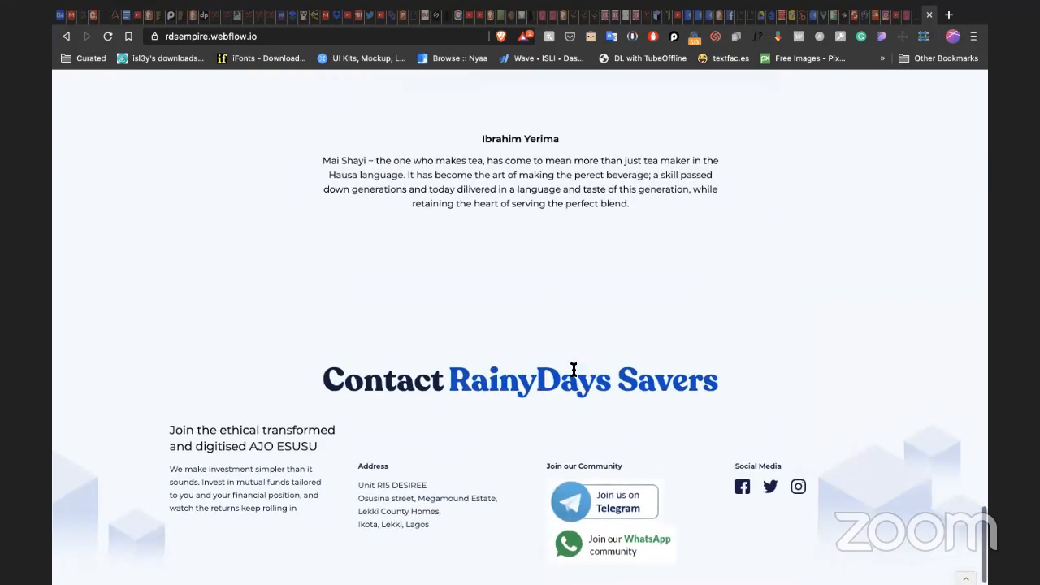
drag(435, 161, 552, 205)
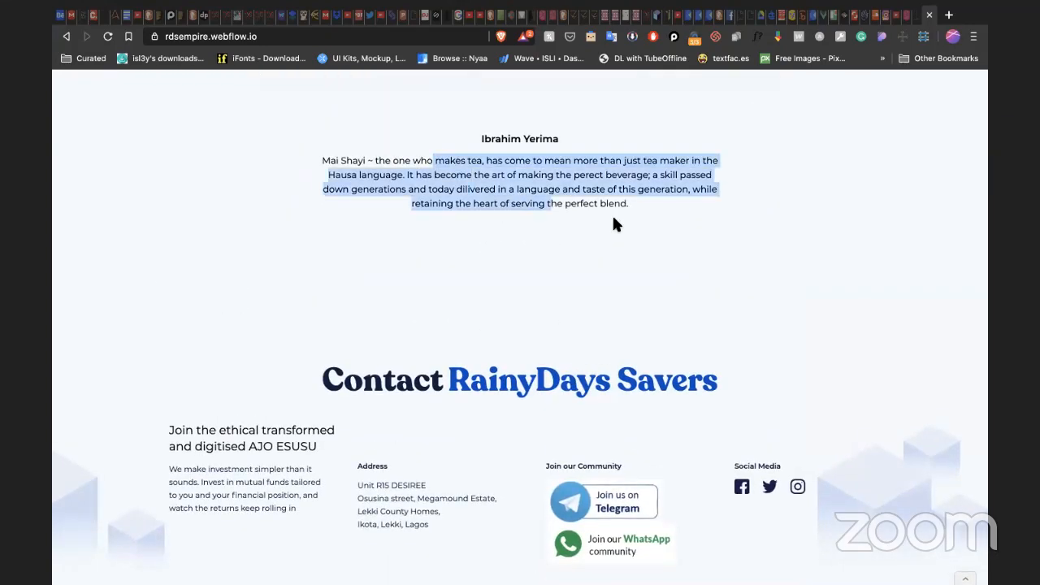
click(483, 150)
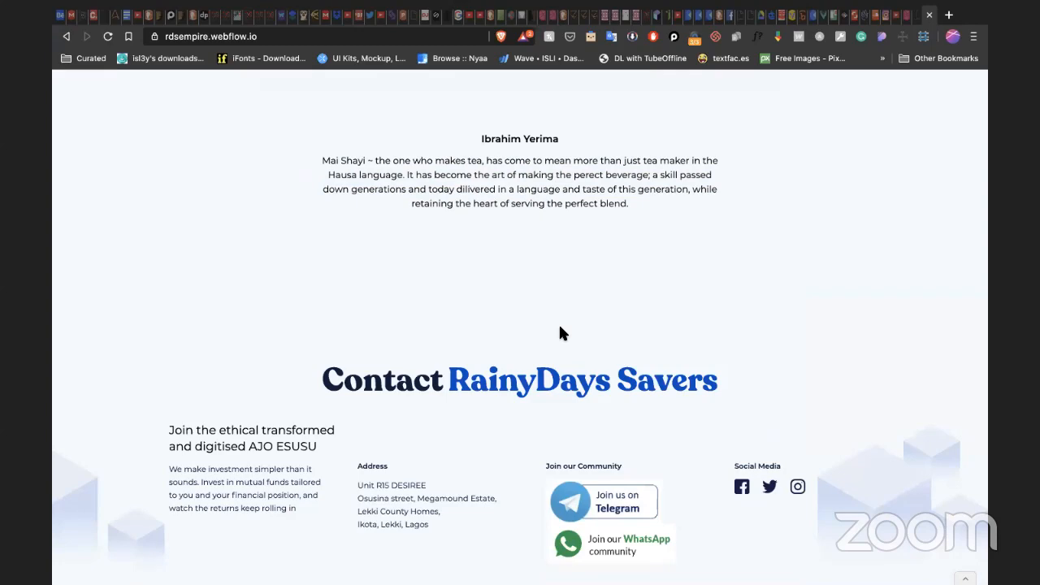
scroll(560, 334, down, 1)
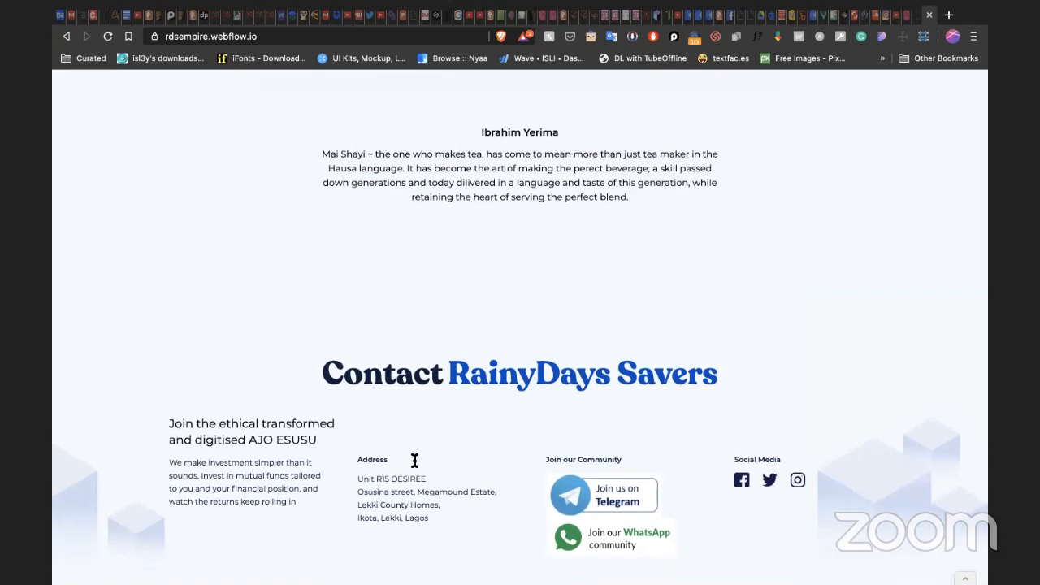
scroll(531, 452, up, 20)
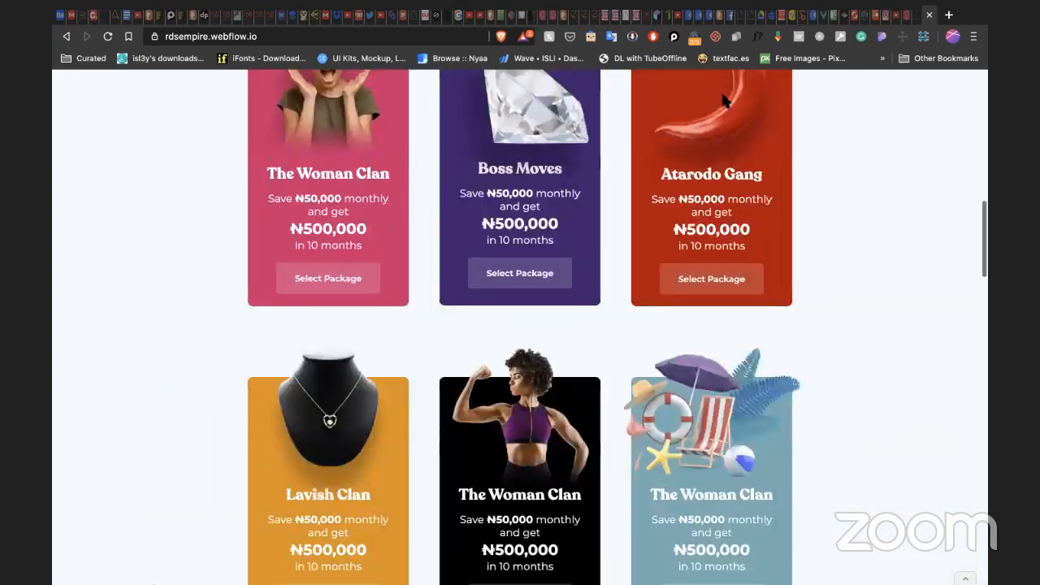
scroll(732, 104, up, 10)
Step: Examine the Username and Password fields on the site's Login page and open its Get Started page
click(750, 109)
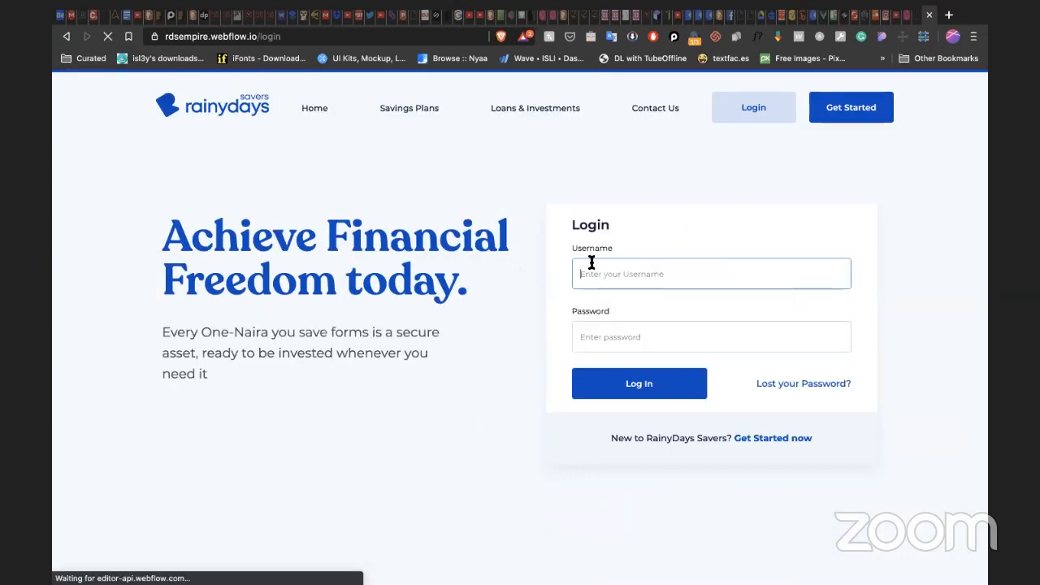
click(602, 328)
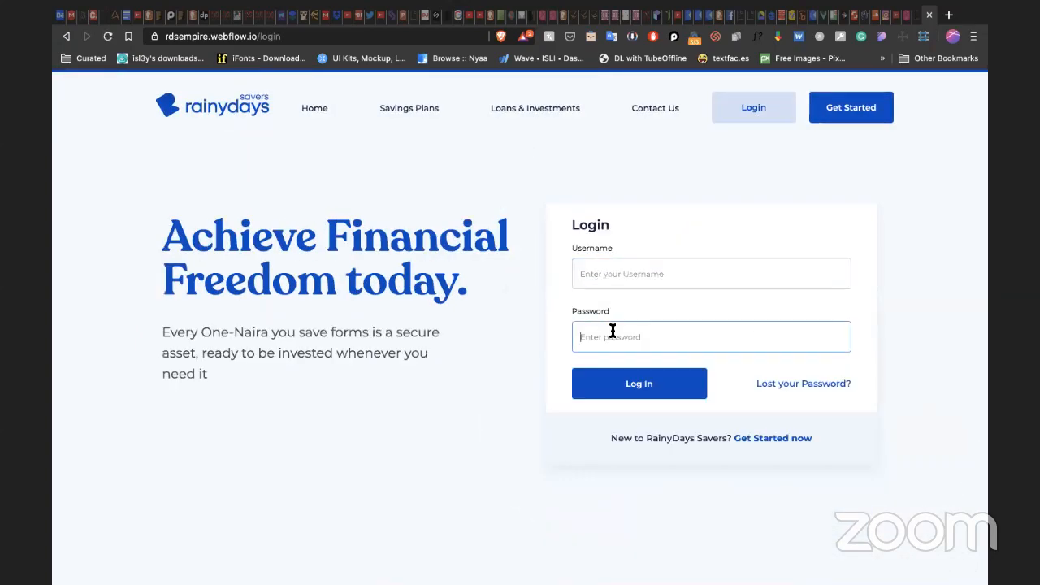
click(624, 274)
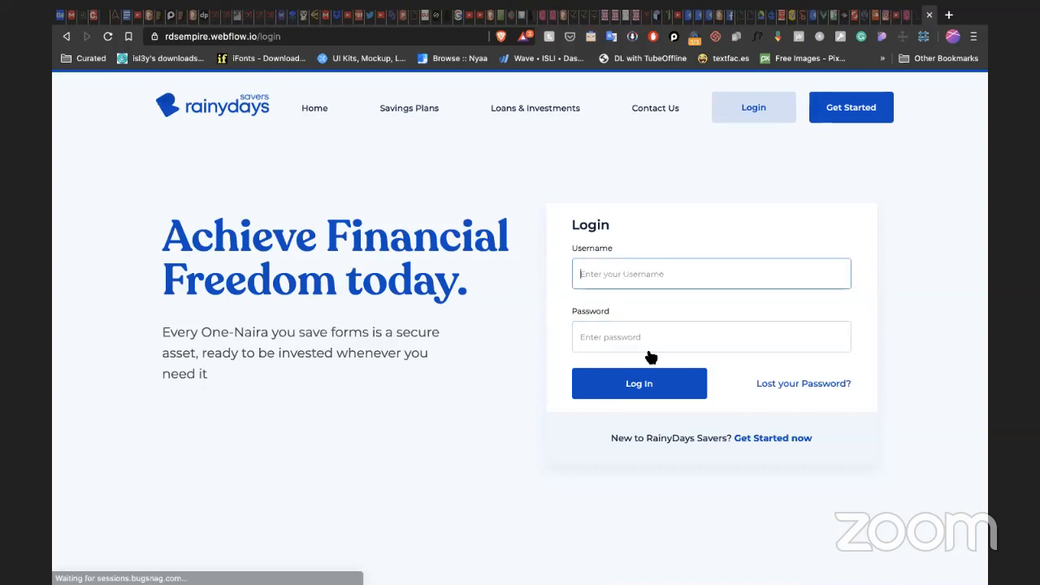
click(684, 437)
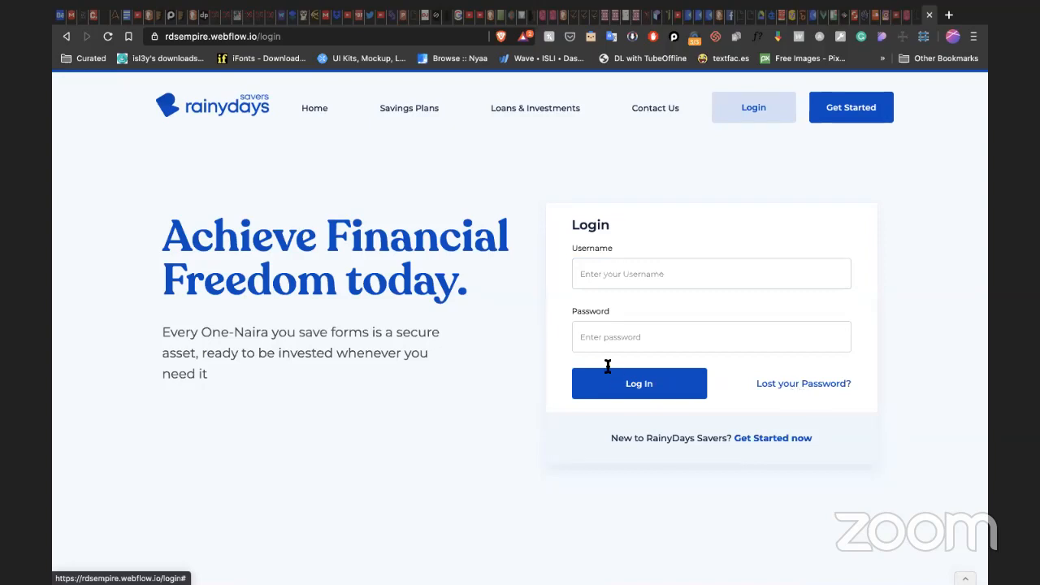
click(618, 332)
click(611, 273)
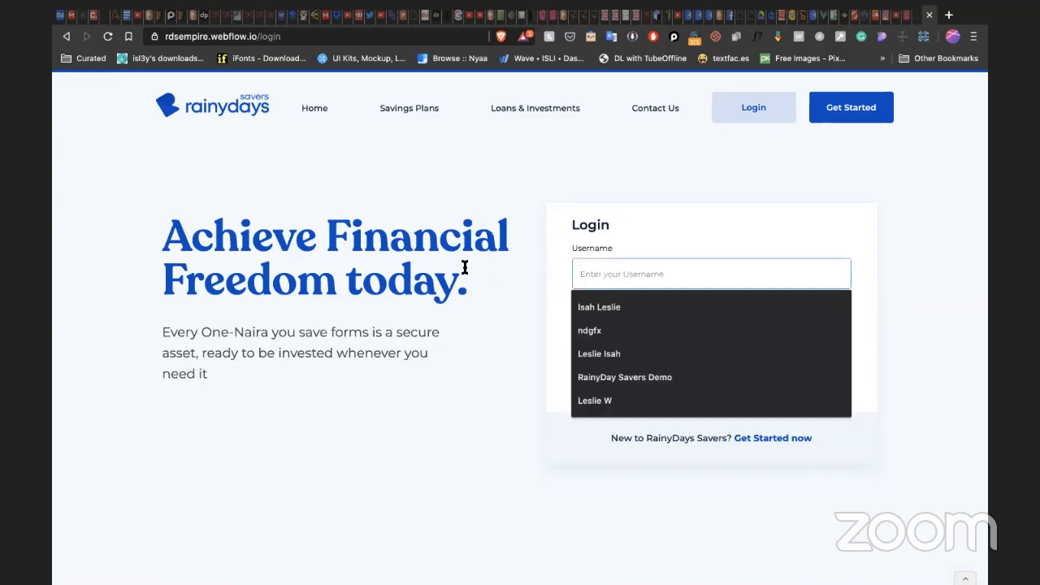
click(432, 281)
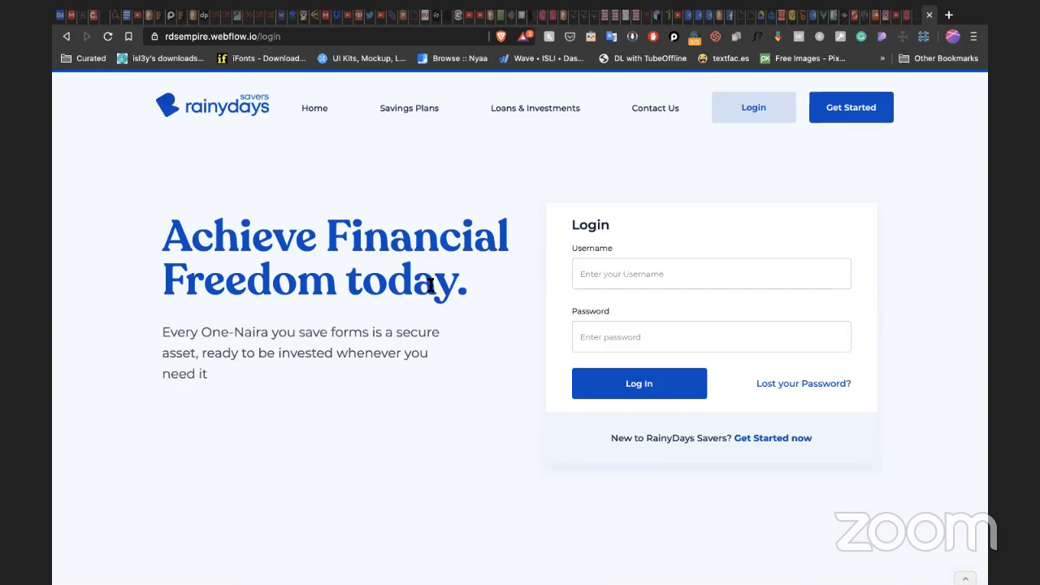
click(605, 276)
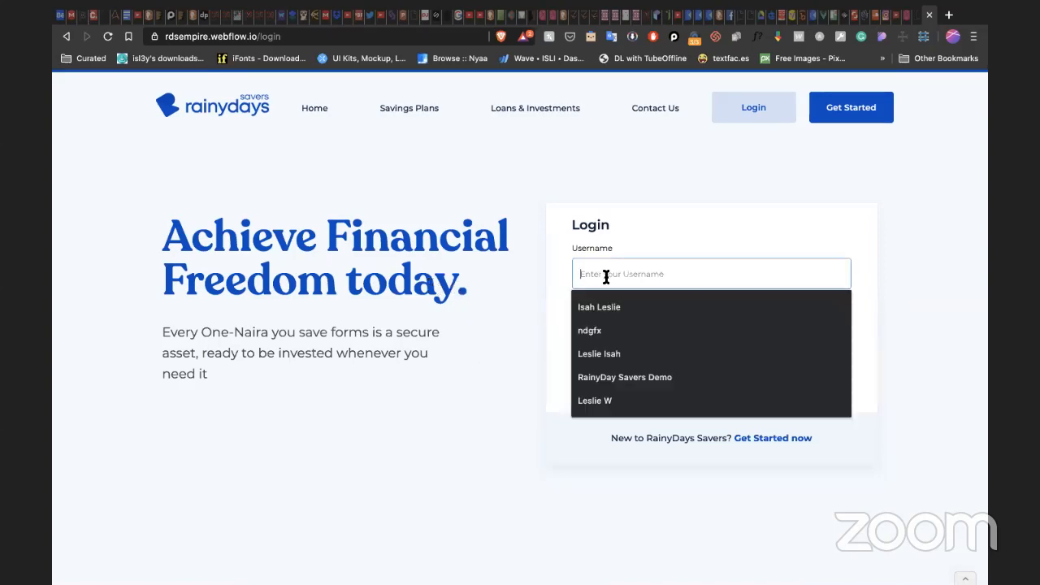
click(669, 234)
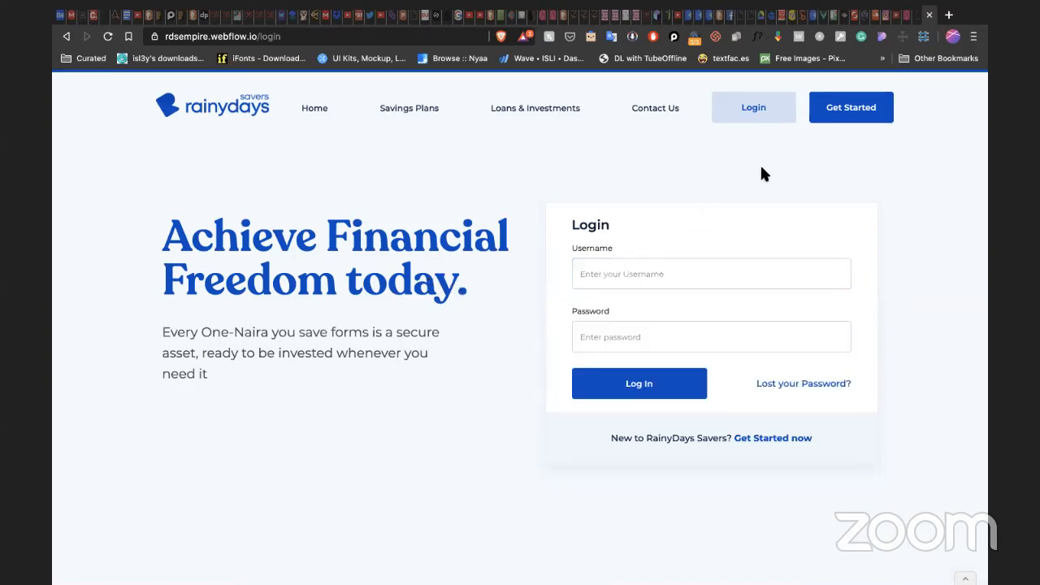
click(850, 118)
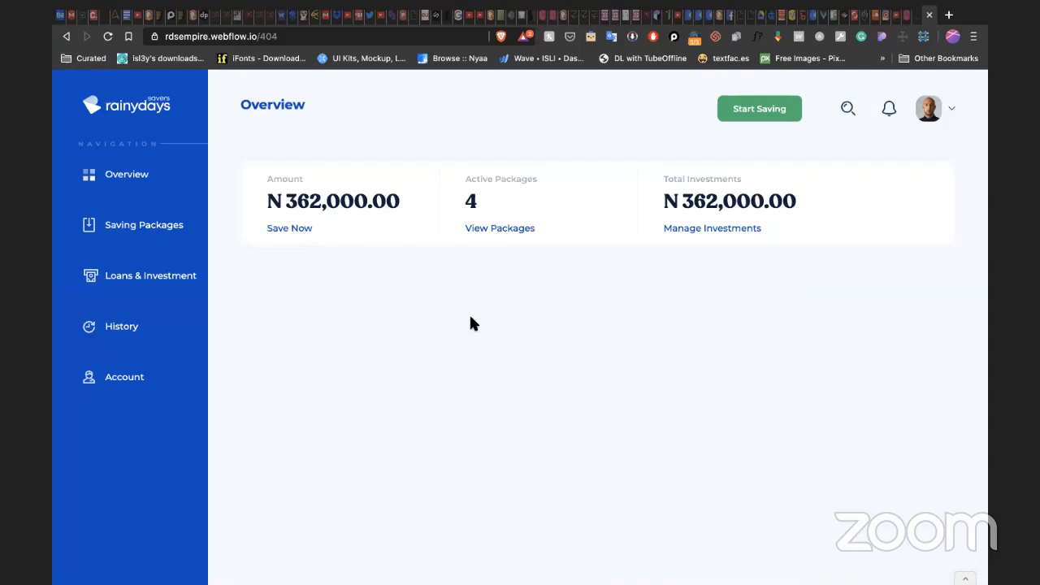
Step: Switch to InVision Studio on the desktop and close its My Files window
key(ctrl+Left)
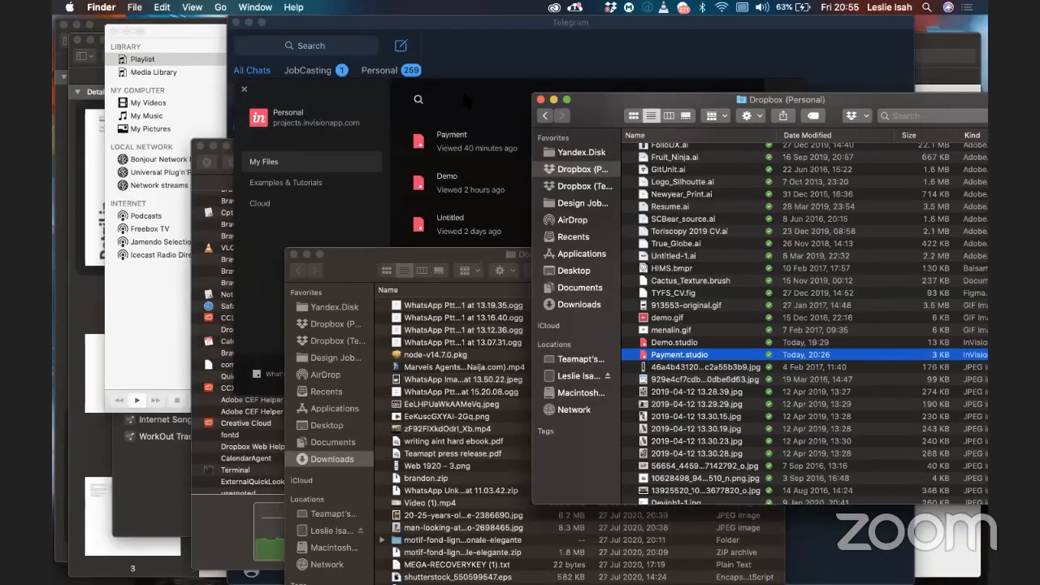
click(463, 94)
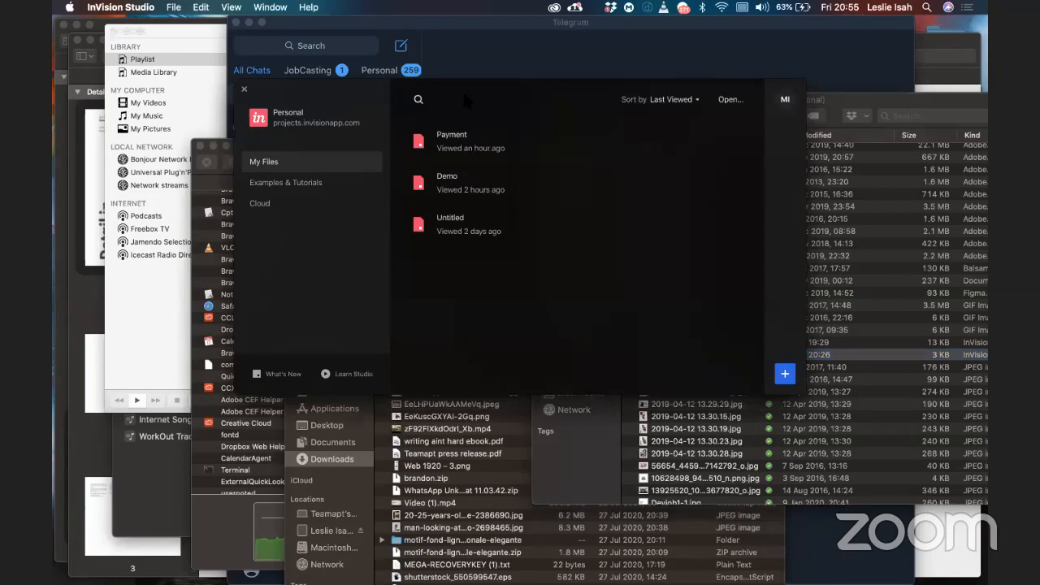
click(245, 90)
Step: Return to the full-screen payment prototype preview, check the card form to OTP transition both ways, and go back to the desktop
key(ctrl+Right)
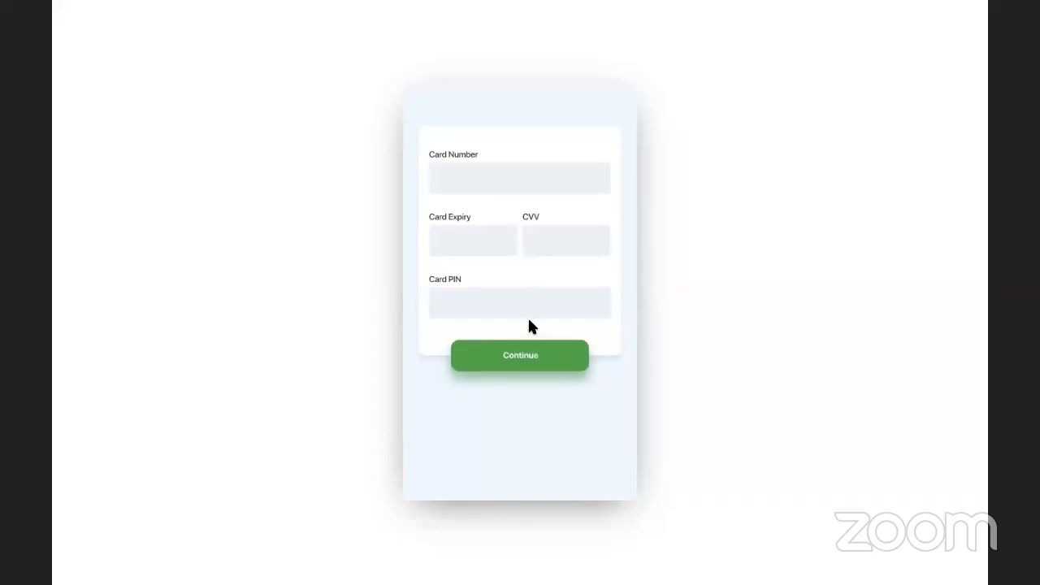
click(531, 357)
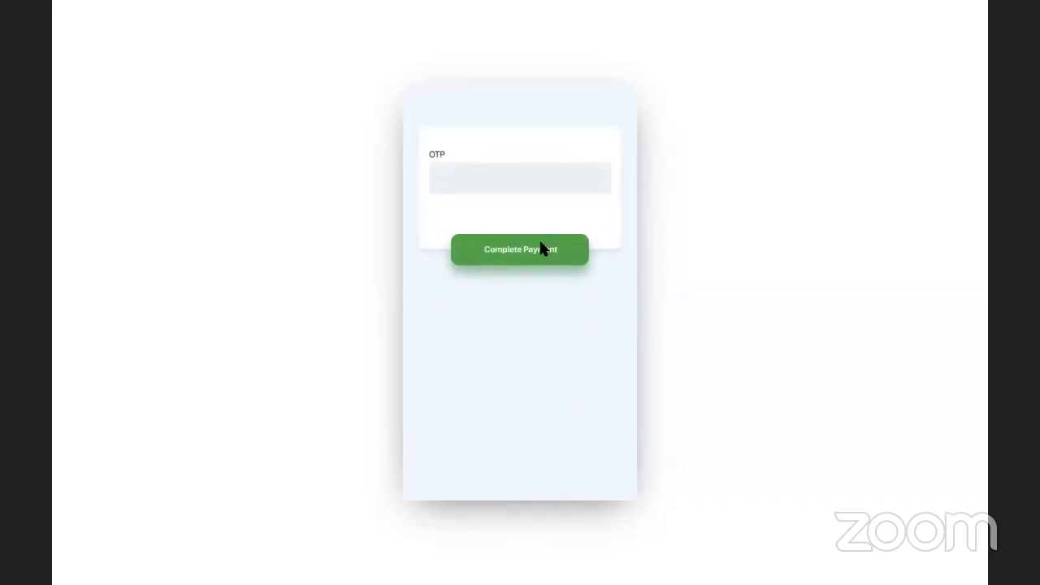
click(542, 248)
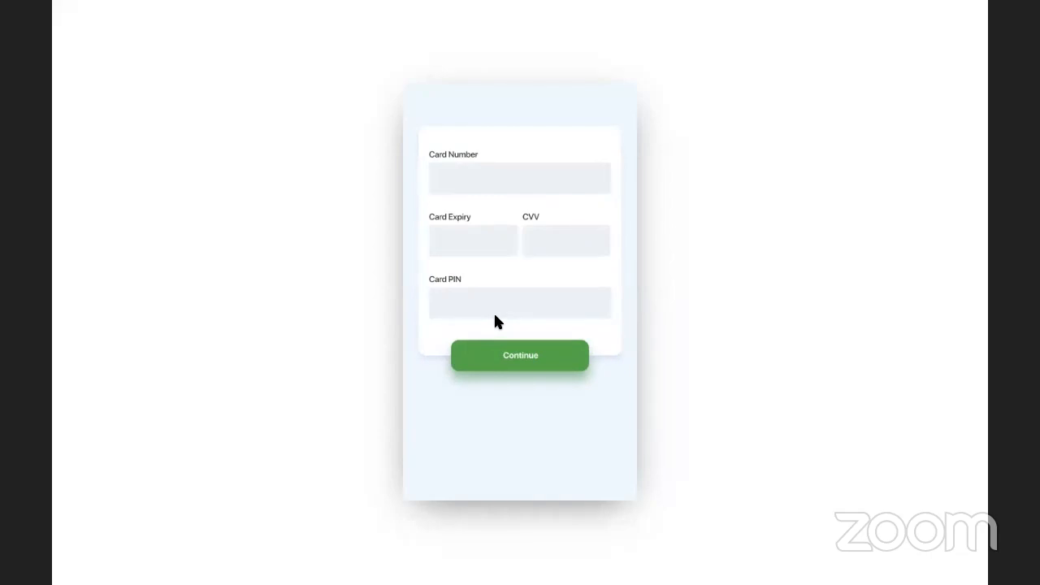
key(ctrl+Left)
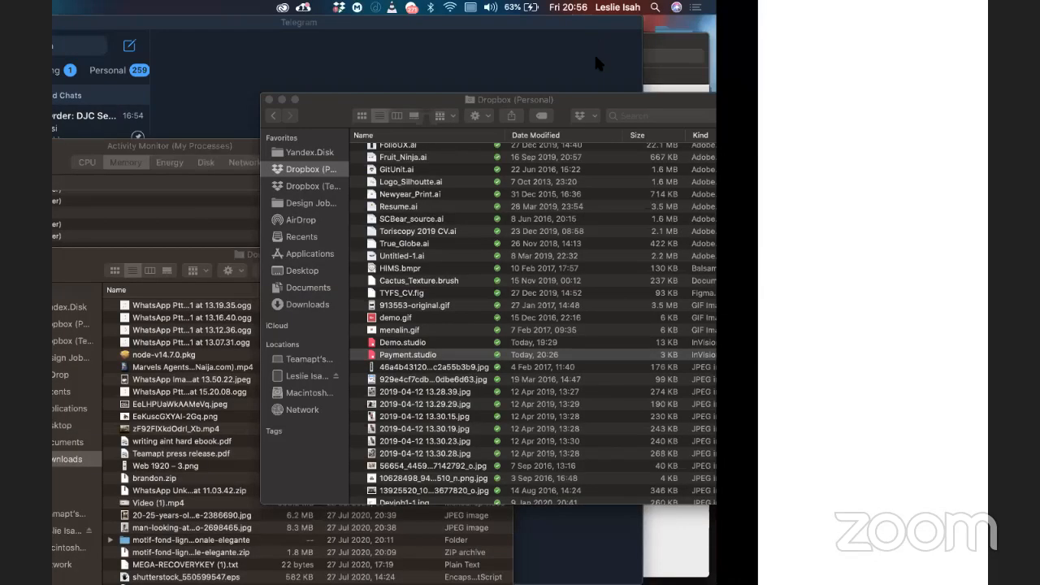